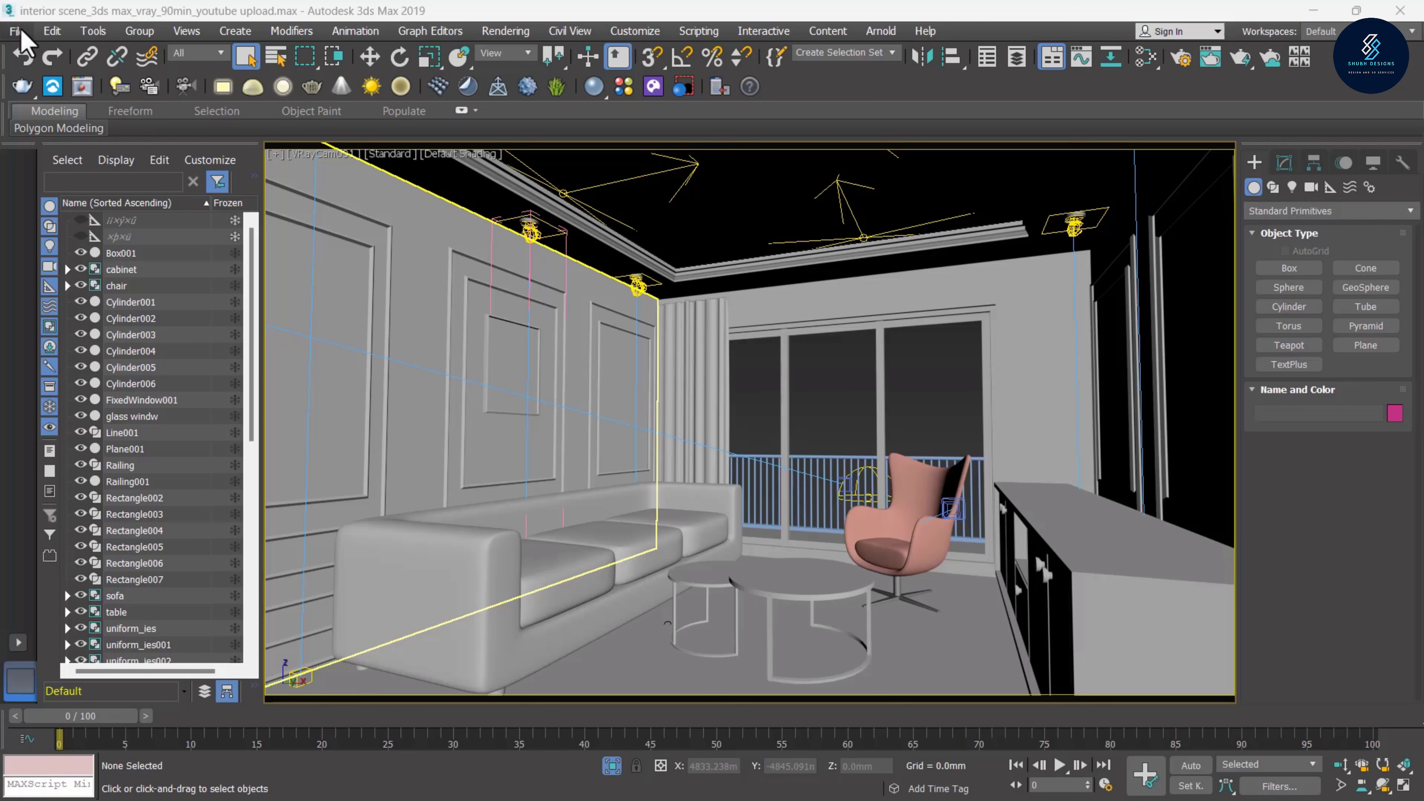
Run a V-Ray test render of the living-room camera view, then stop it and close the frame buffer
left_click(505, 31)
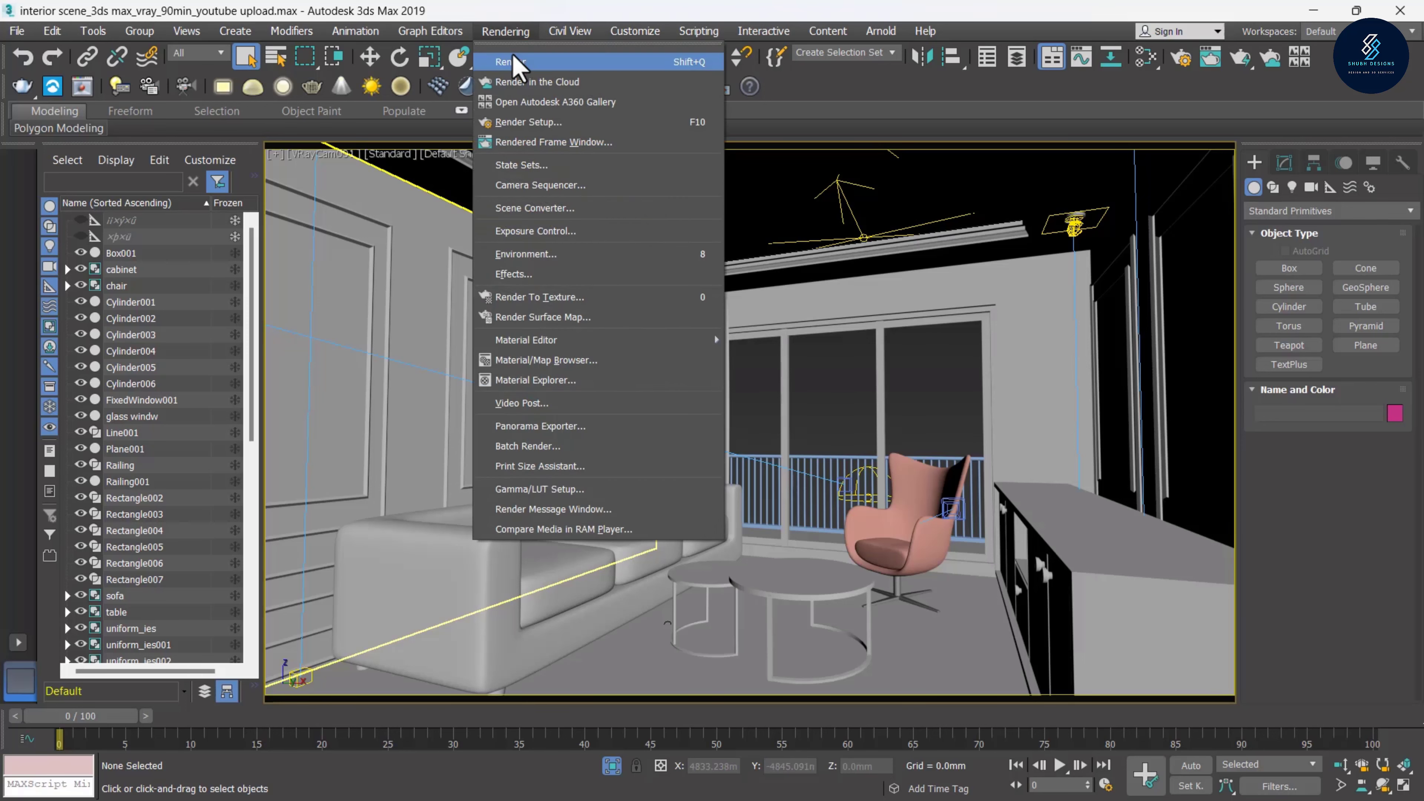
left_click(508, 56)
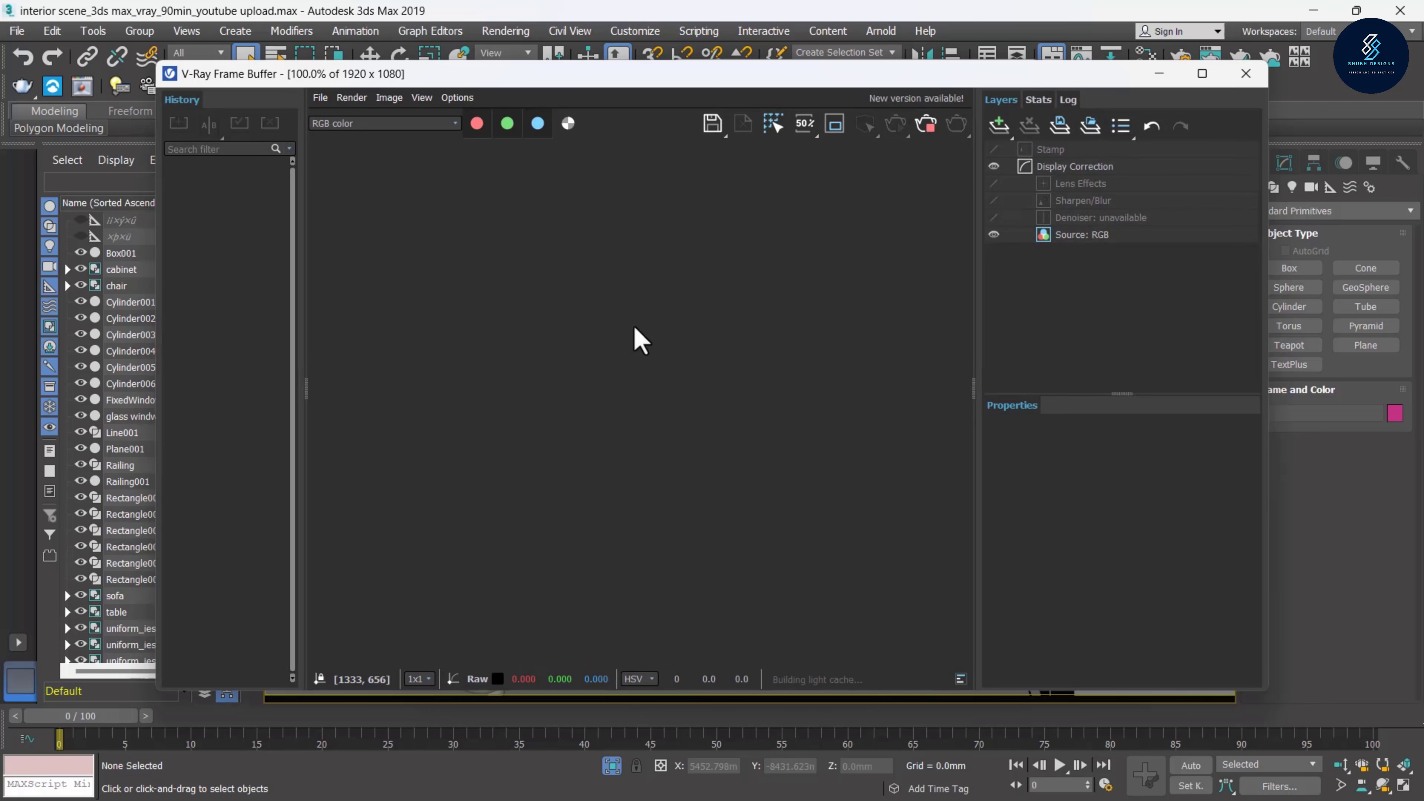
scroll(639, 341, "down", 2)
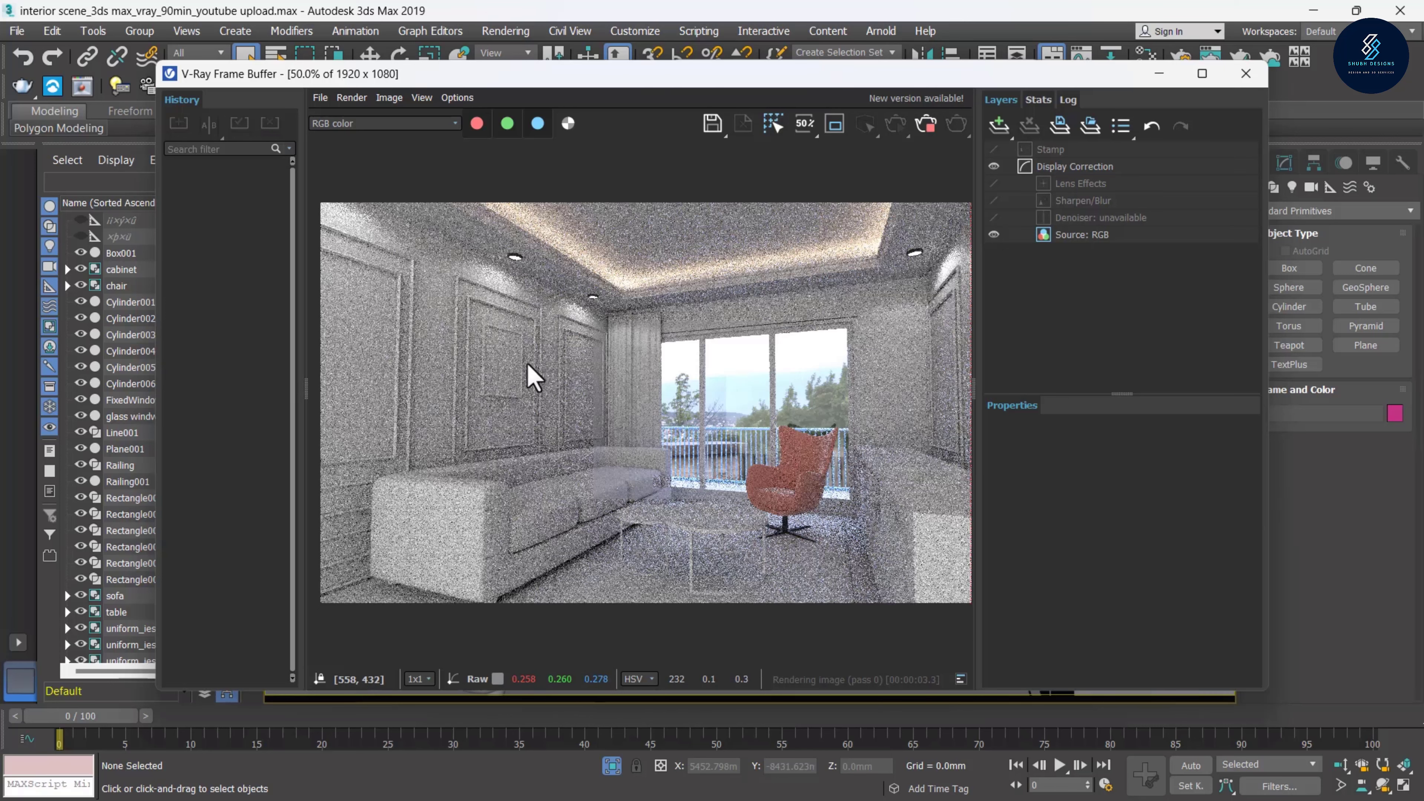
scroll(746, 474, "up", 2)
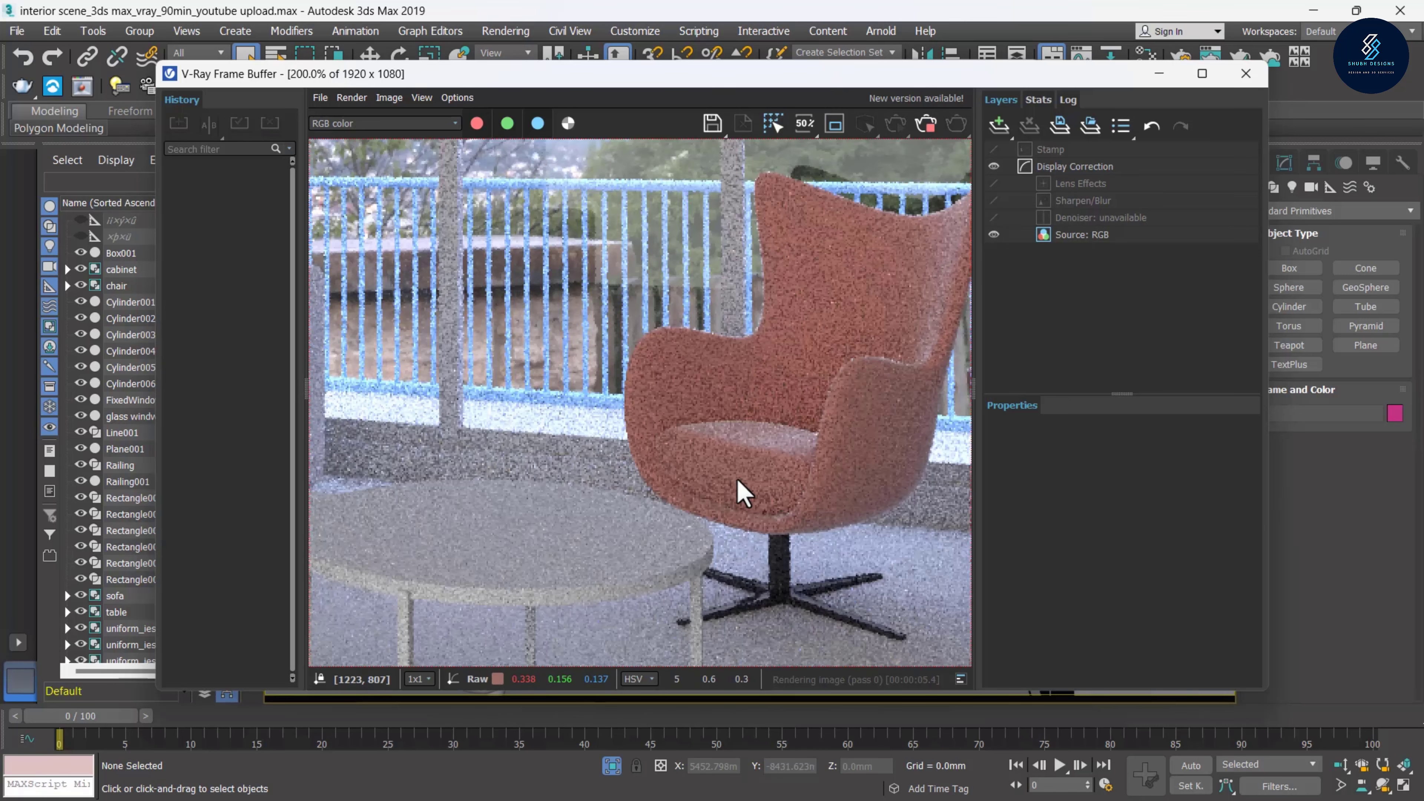
scroll(737, 480, "down", 1)
scroll(738, 479, "down", 1)
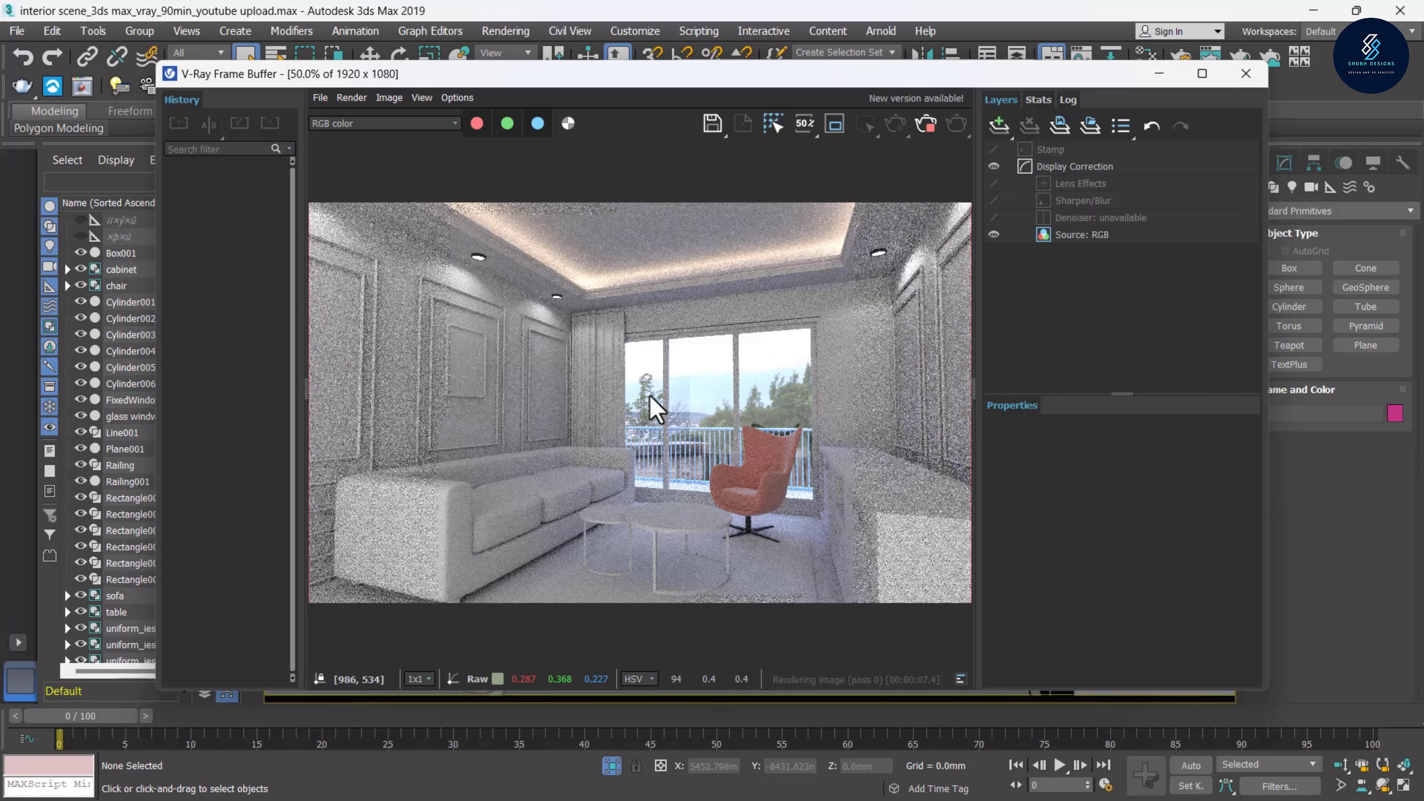
scroll(708, 374, "up", 1)
scroll(725, 523, "down", 1)
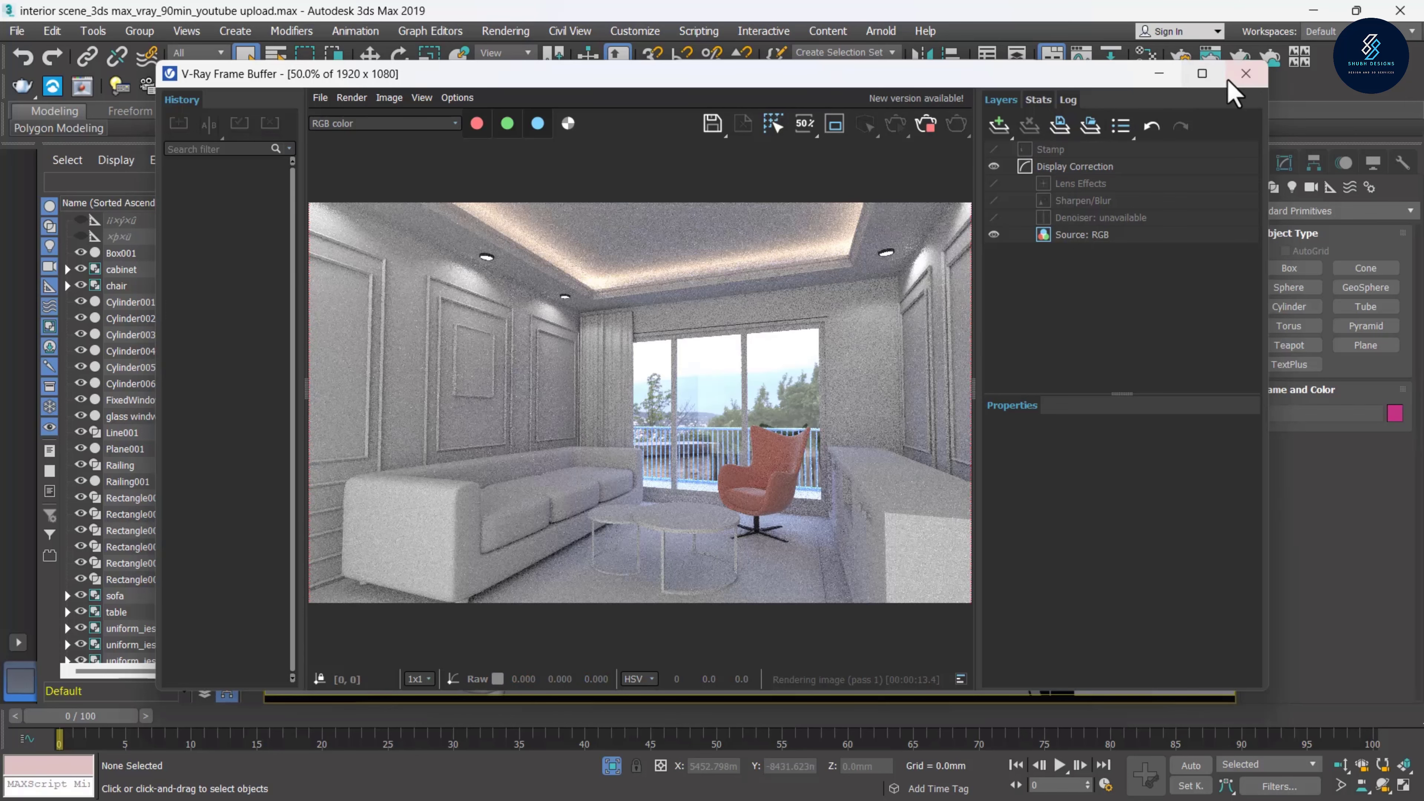
left_click(926, 125)
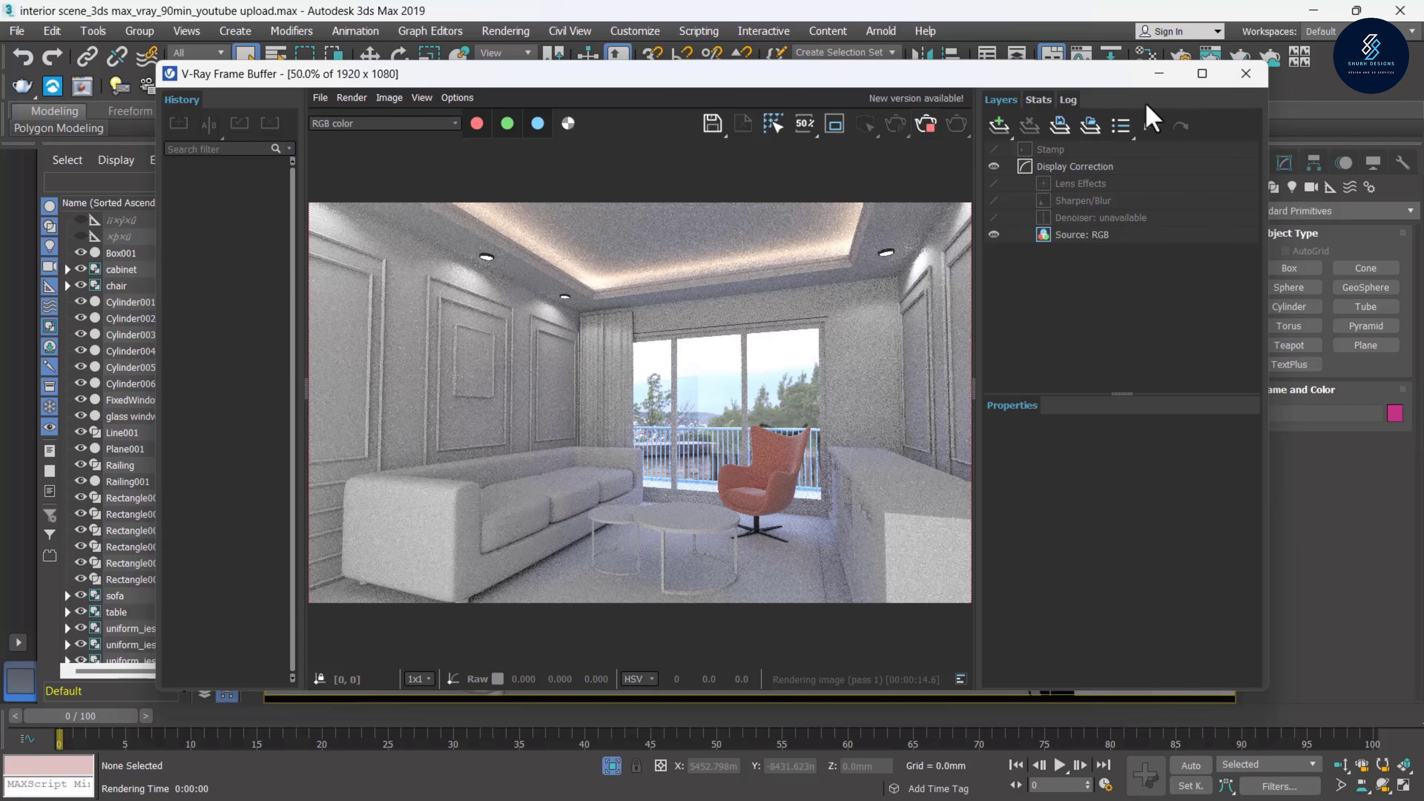
left_click(1230, 75)
Open the first living-room reference JPG, shrink its window and minimize it
left_click(16, 31)
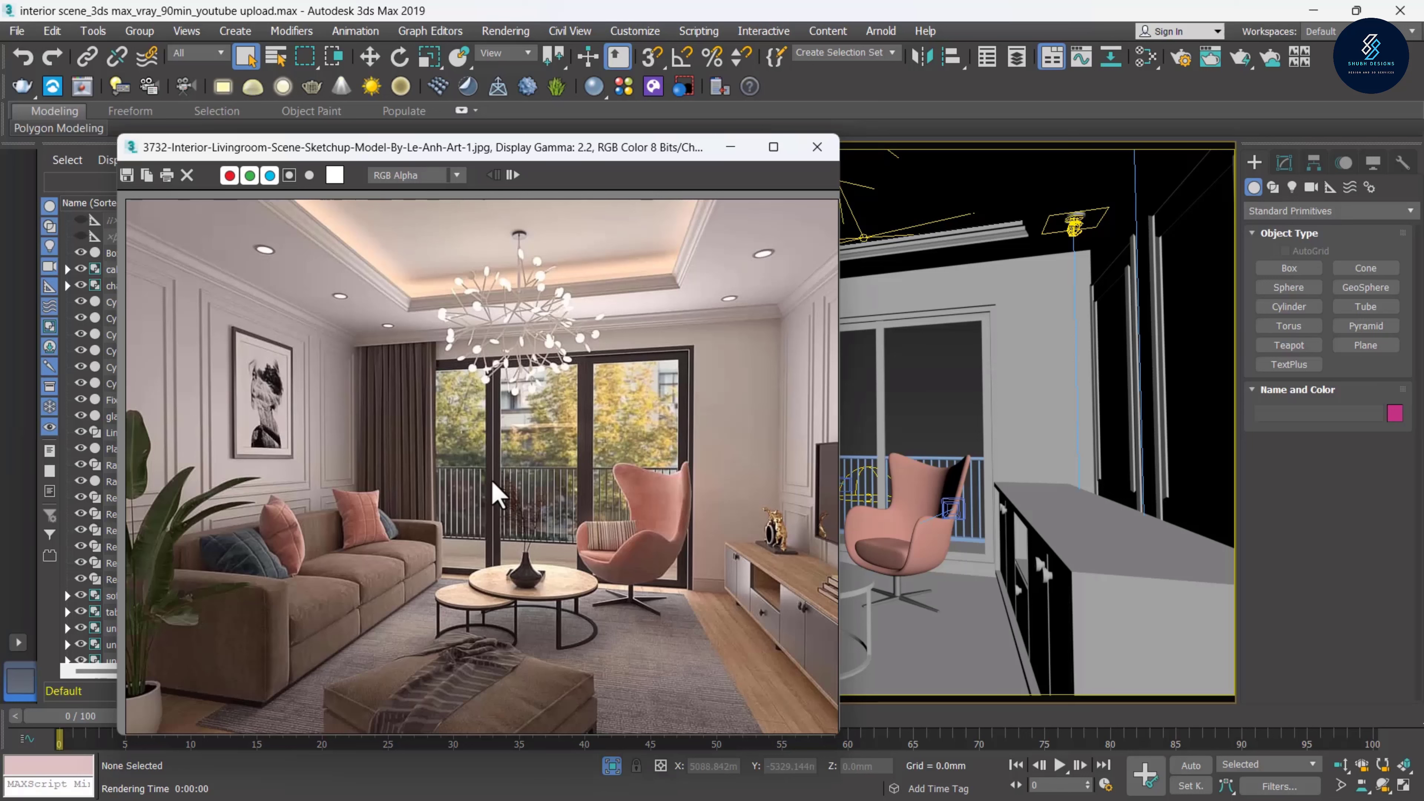
scroll(493, 482, "down", 2)
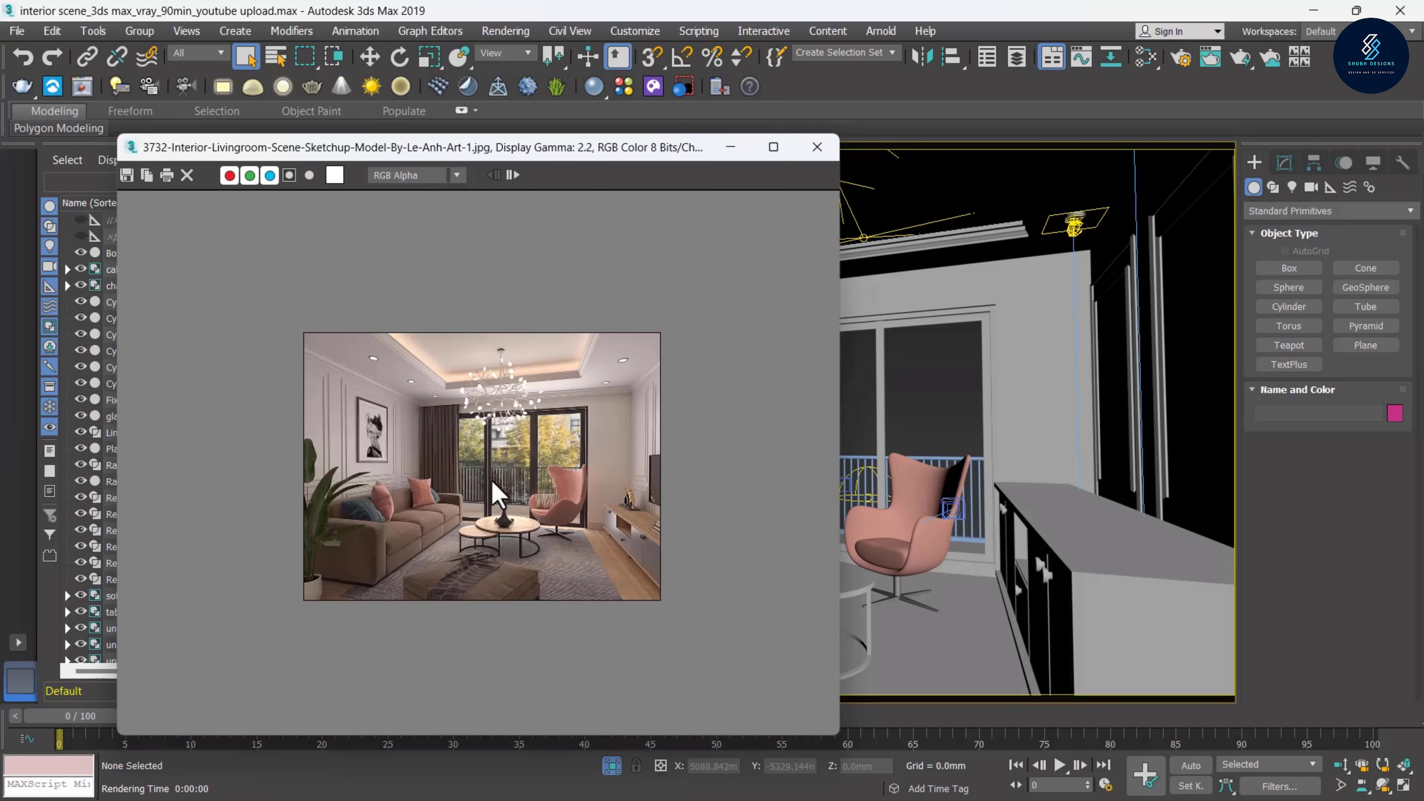
scroll(614, 614, "up", 2)
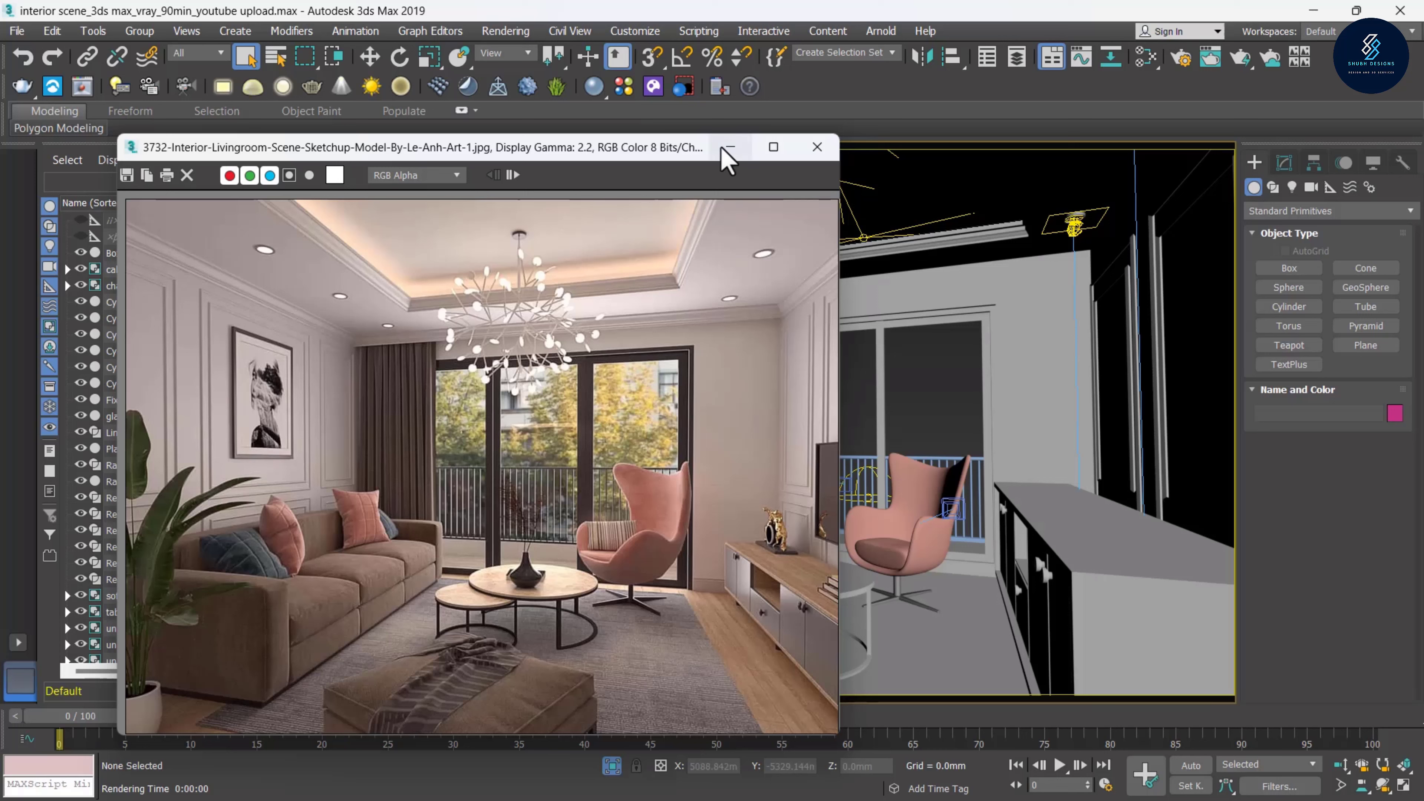
left_click_drag(652, 158, 748, 135)
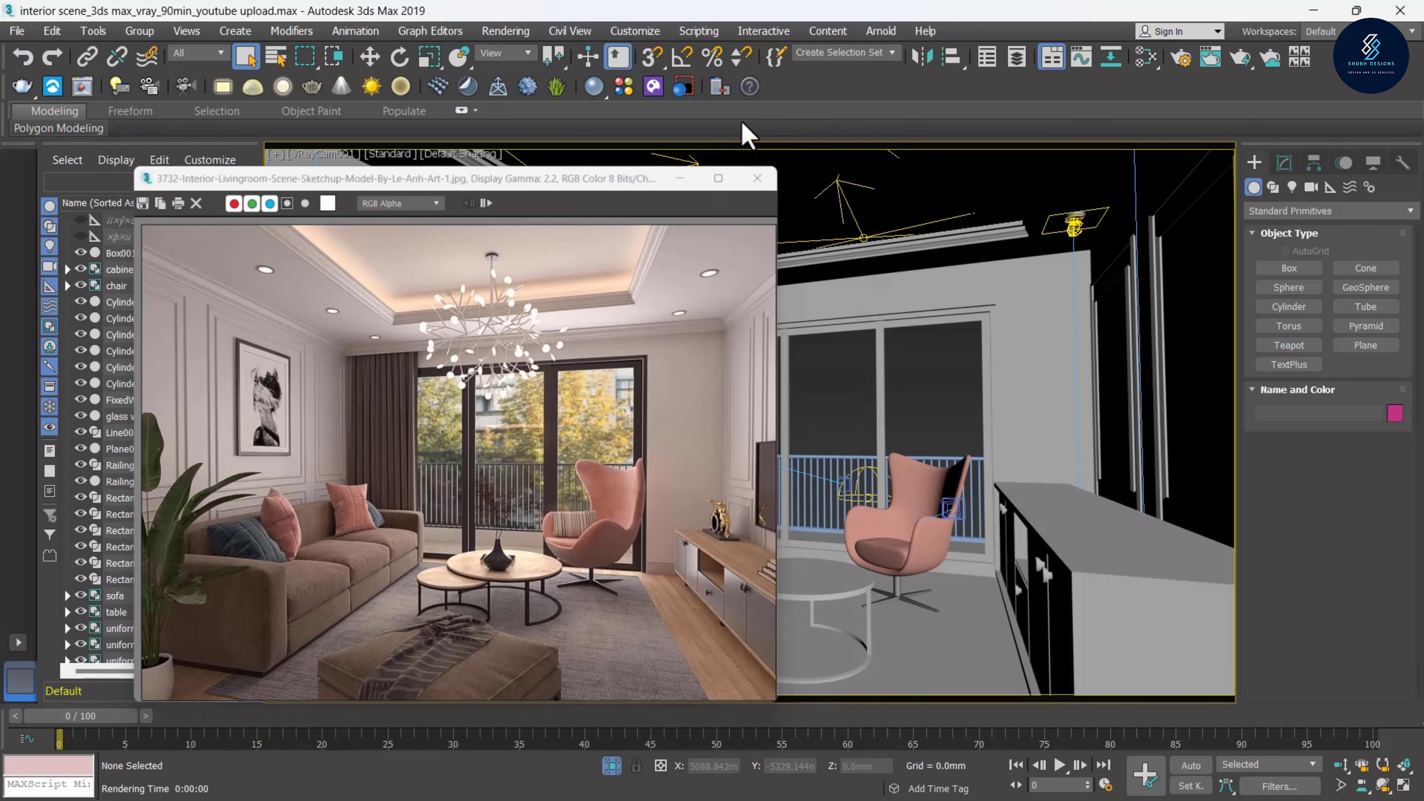
left_click(681, 177)
left_click(17, 31)
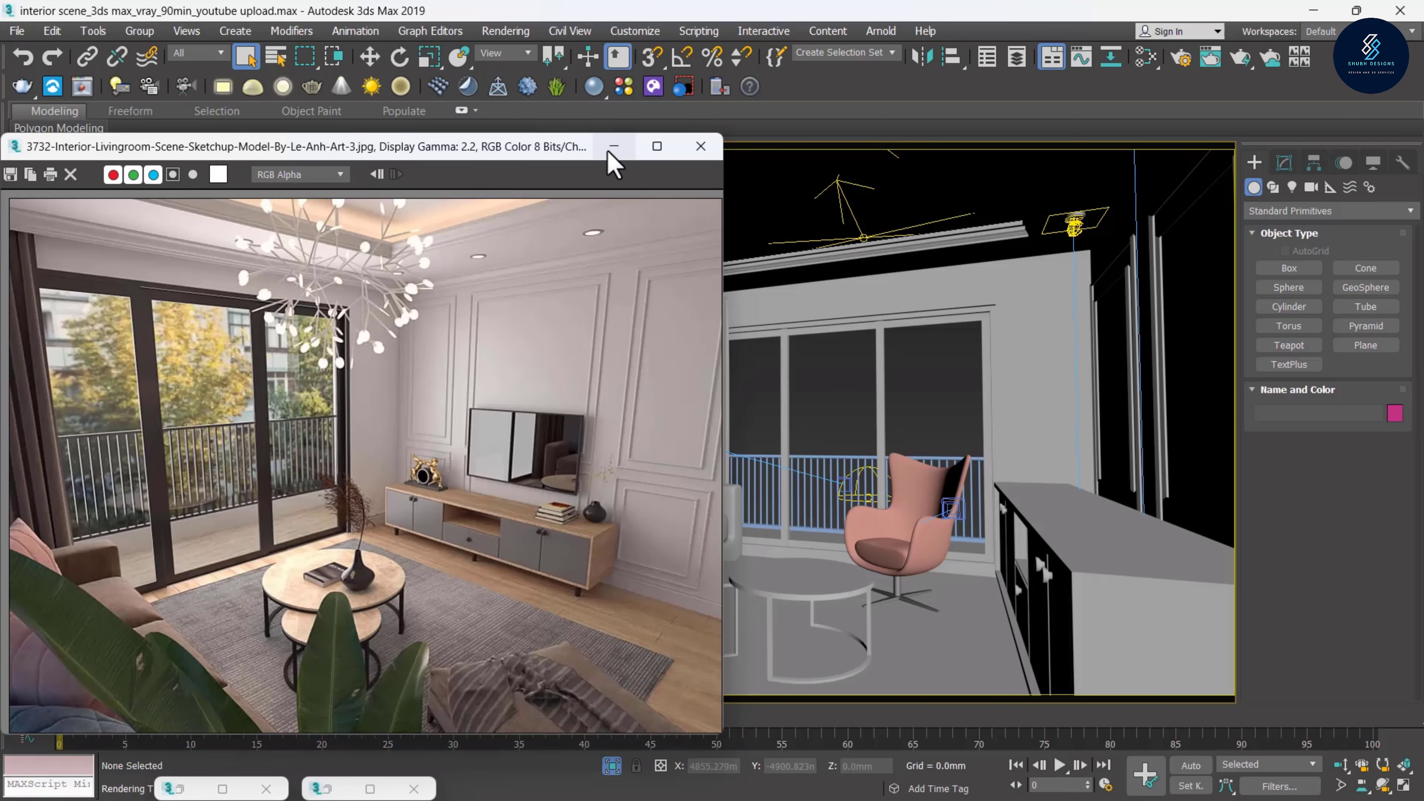
Open the V-Ray Material Library Browser on the Wood & Laminate category
left_click(612, 149)
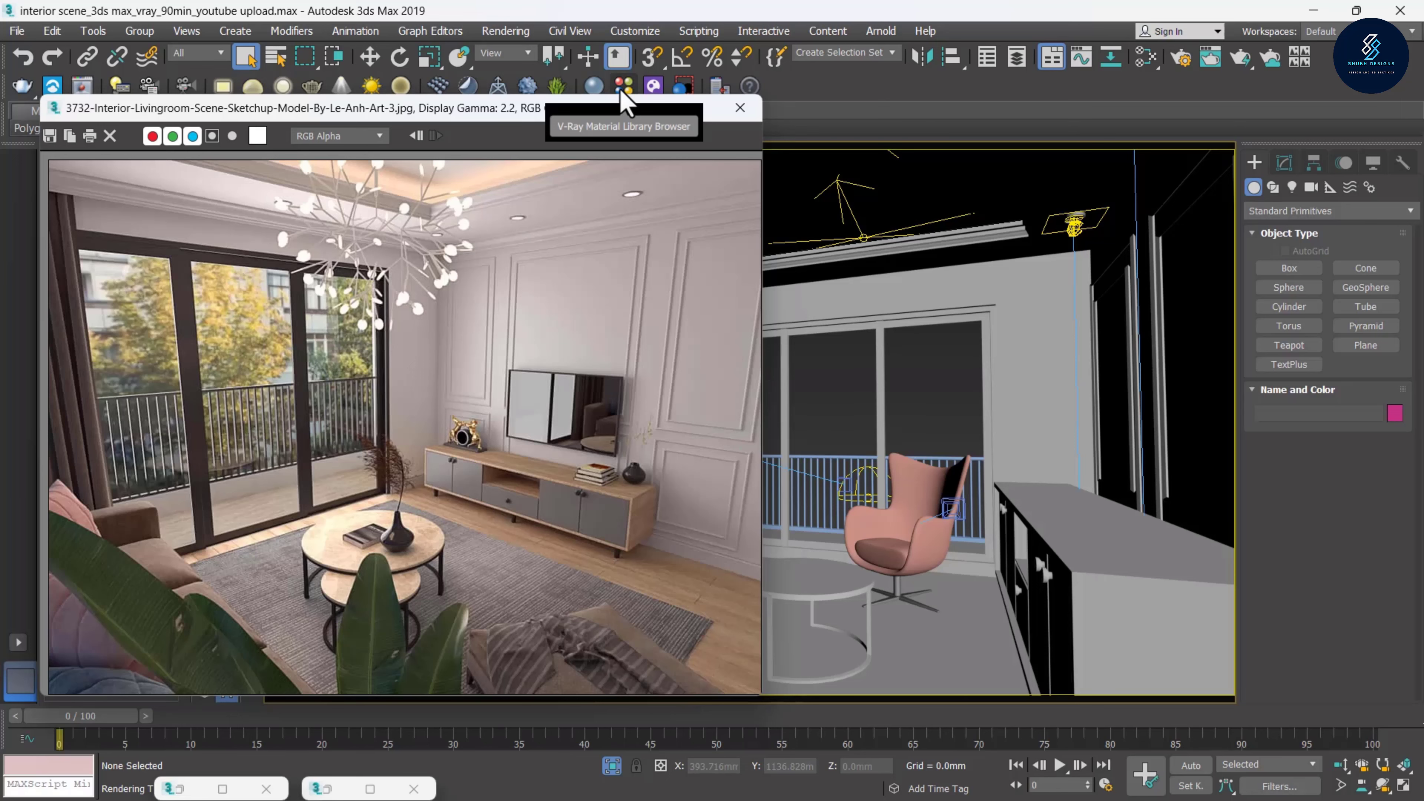
left_click(622, 89)
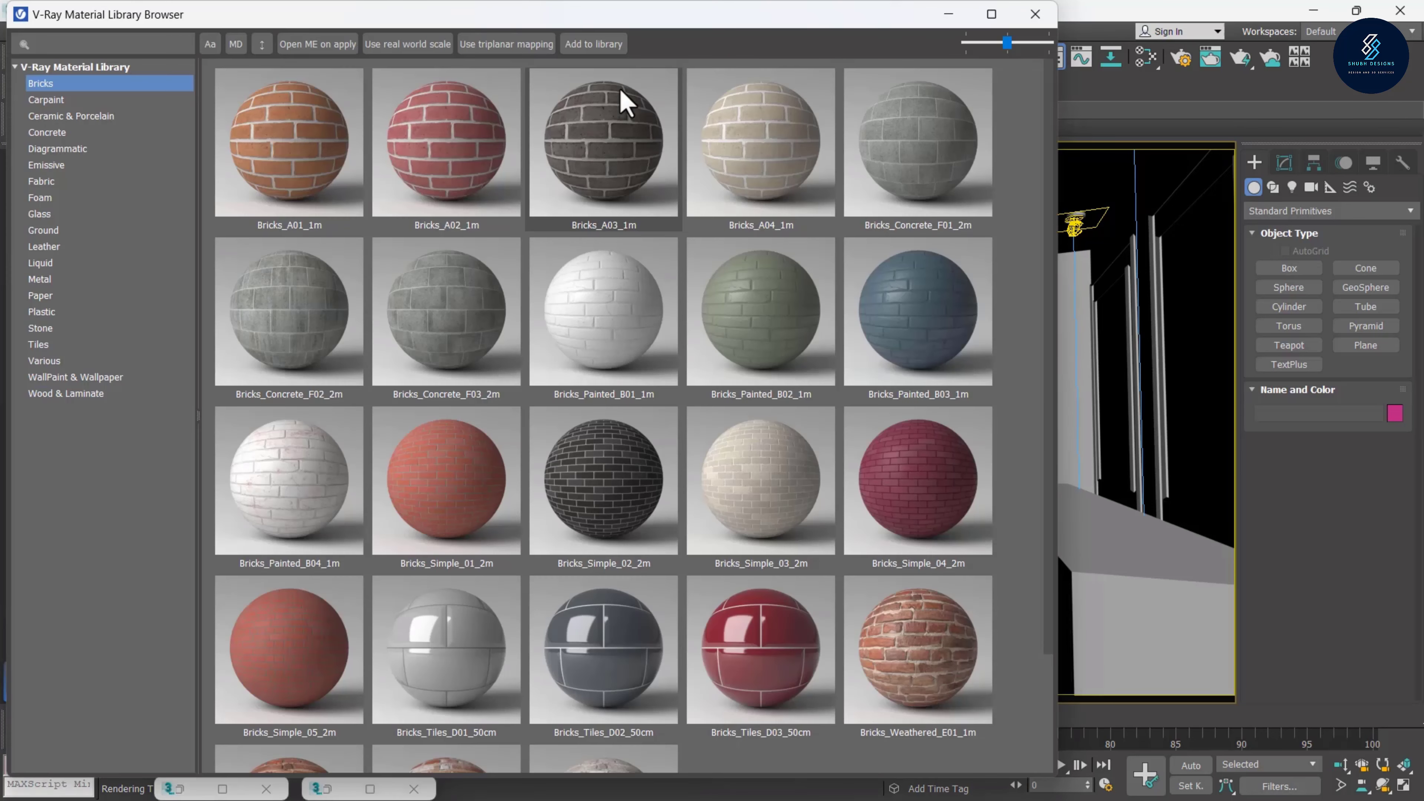
left_click(43, 230)
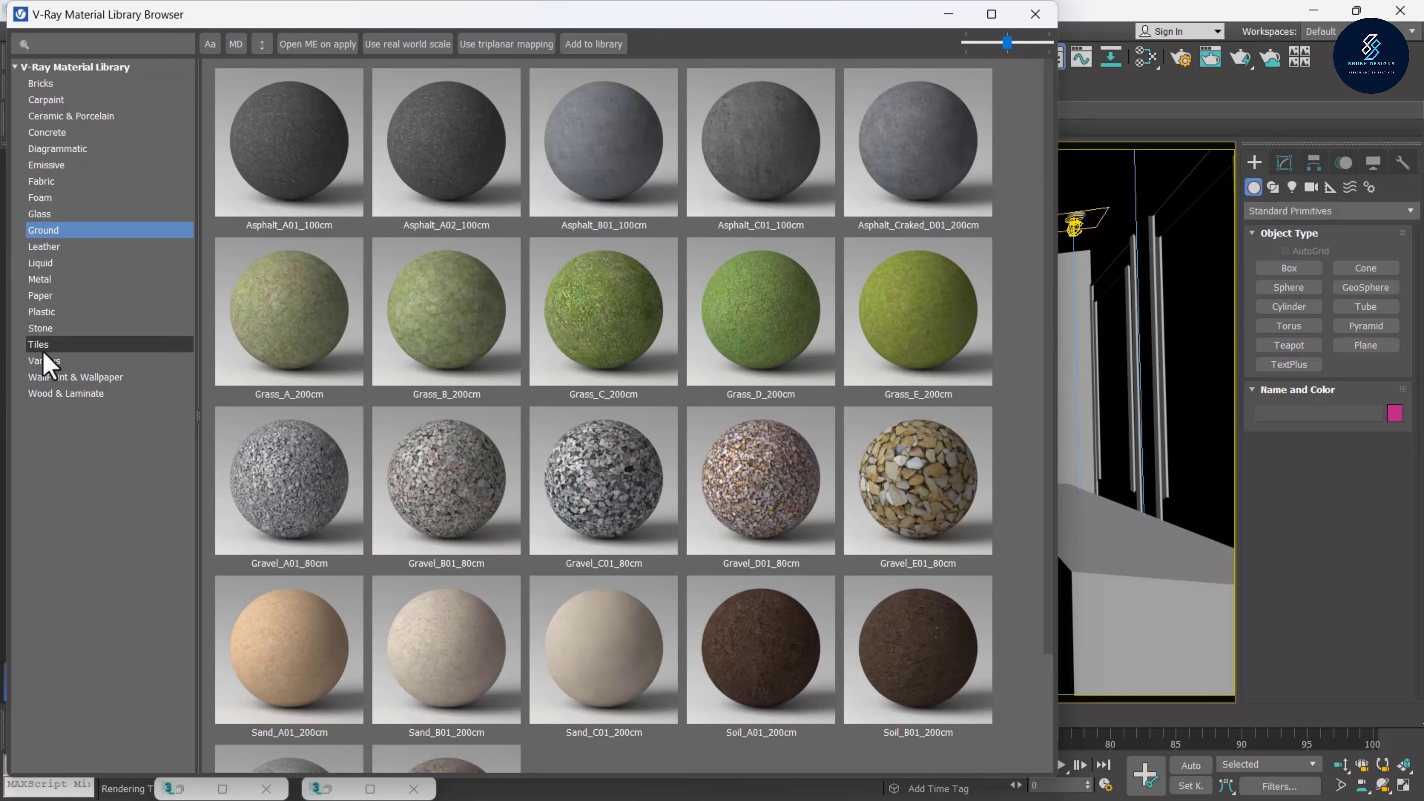
left_click(48, 394)
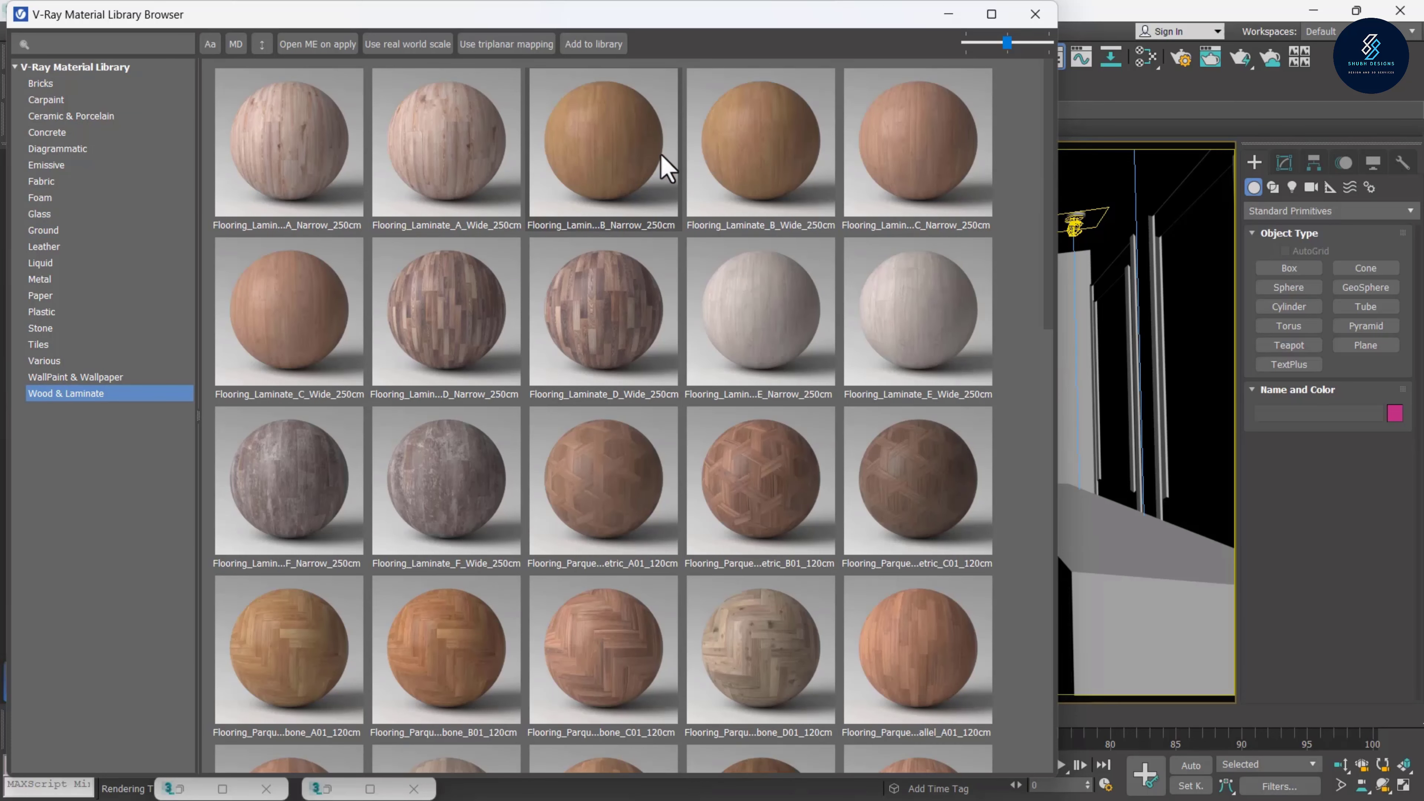
Preview Flooring_Laminate_B_Narrow and a lighter plank laminate, then move the library aside
double_click(614, 183)
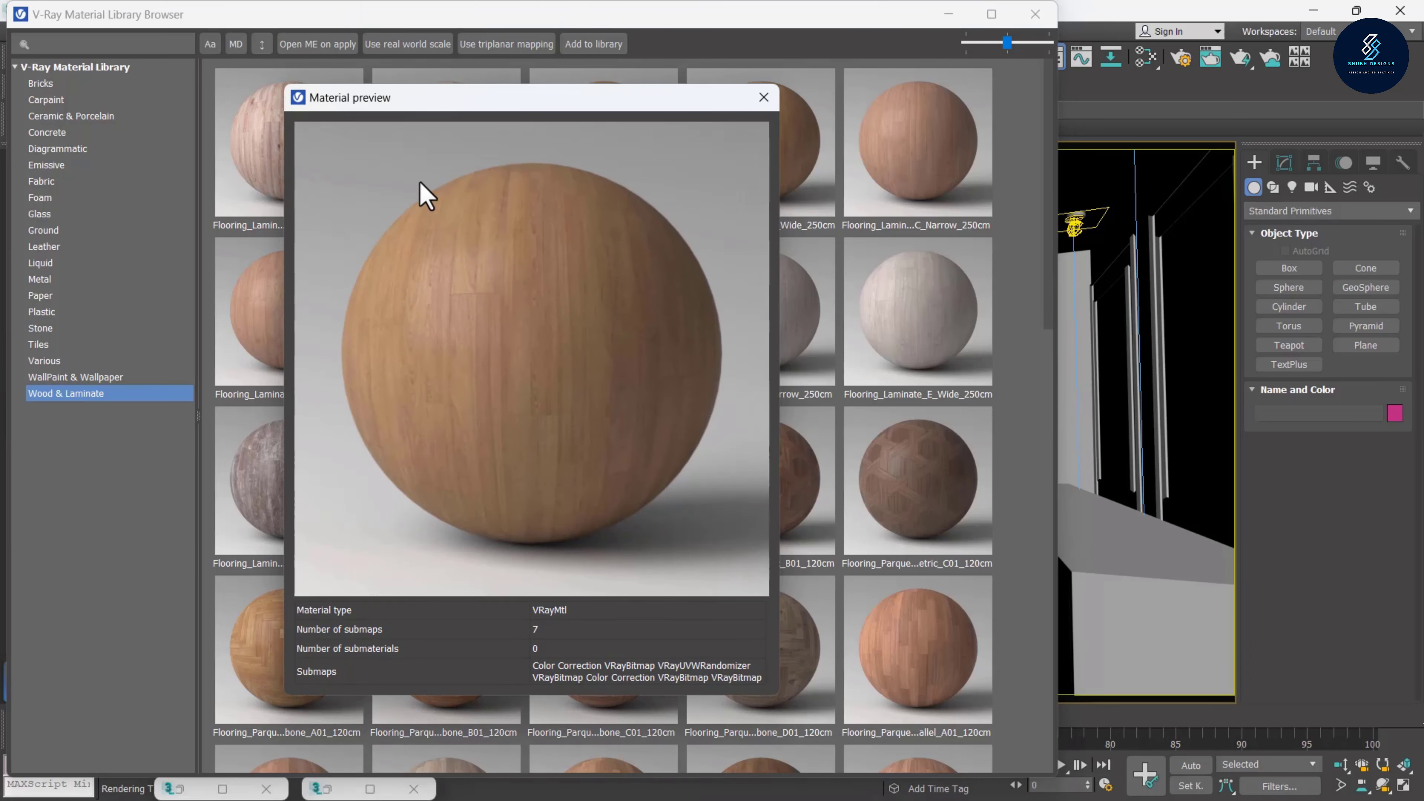
left_click(764, 100)
left_click_drag(713, 14, 1284, 336)
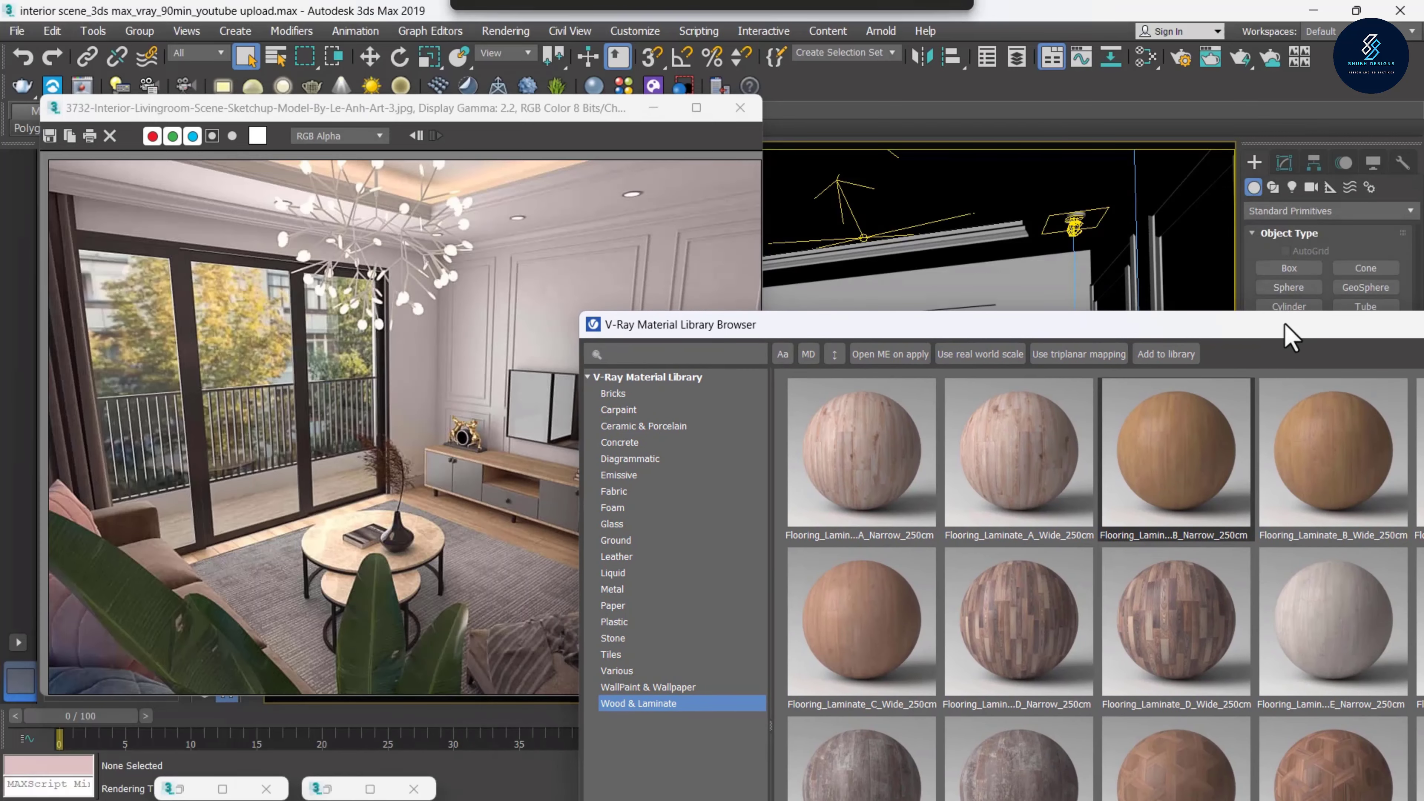
double_click(1143, 486)
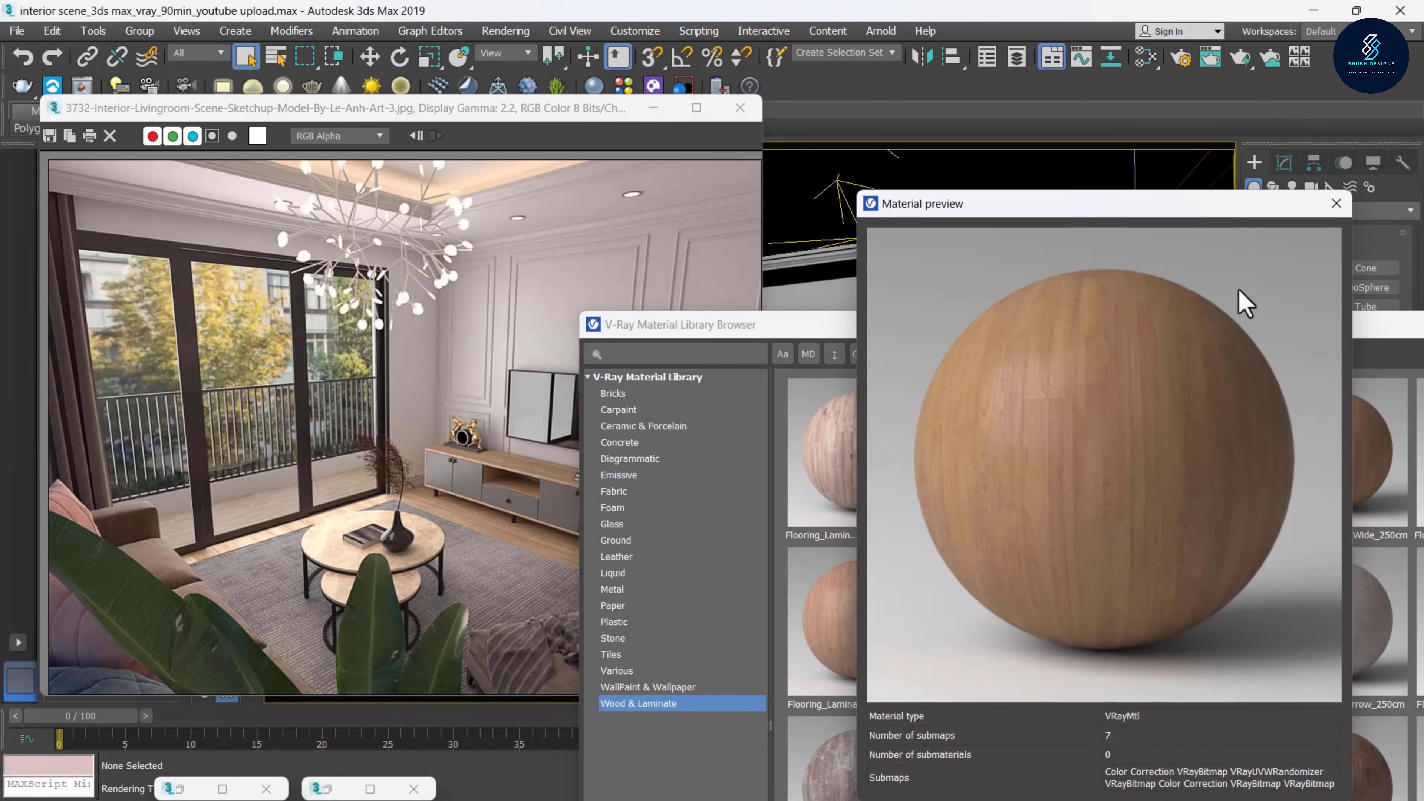
left_click(1337, 205)
double_click(1315, 442)
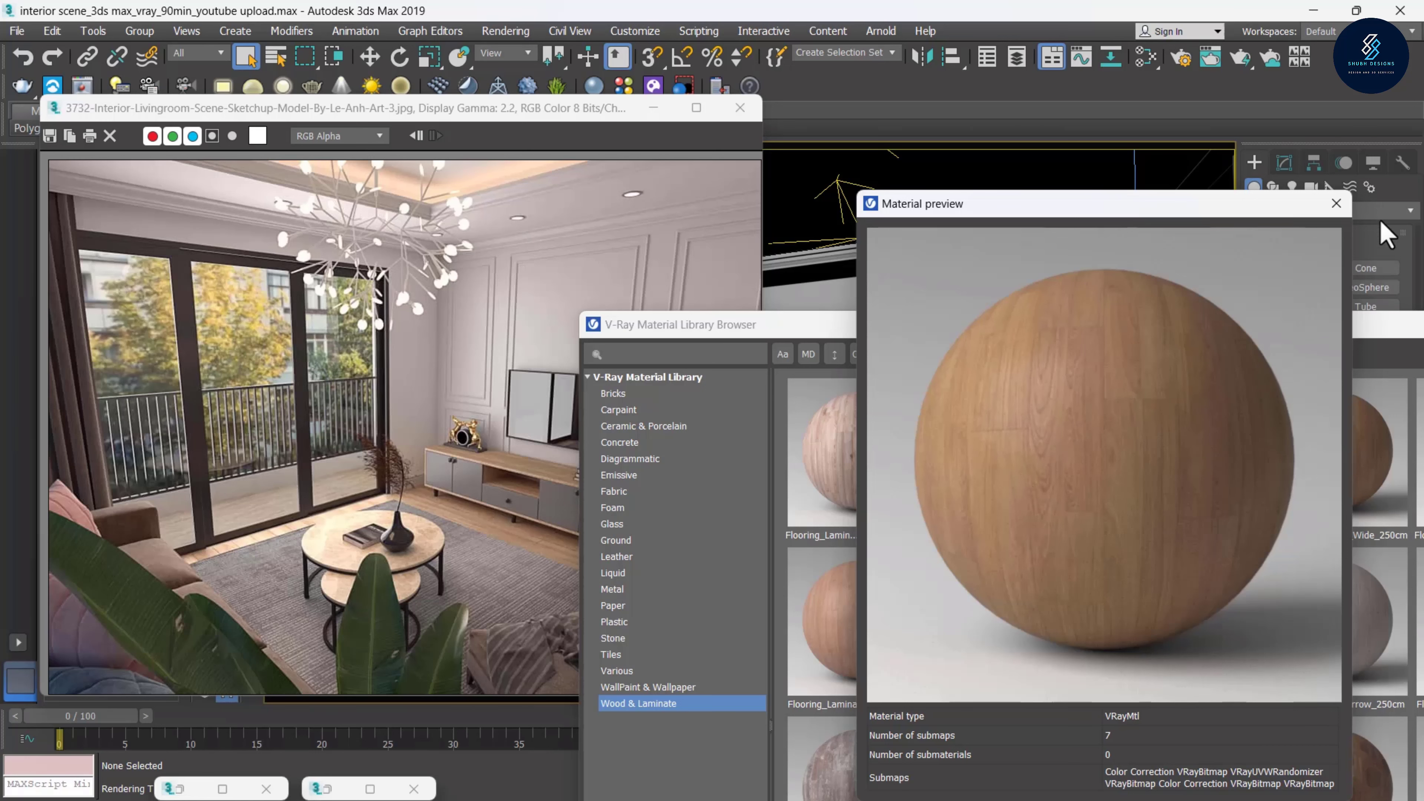
left_click(1337, 205)
left_click_drag(1178, 327, 369, 313)
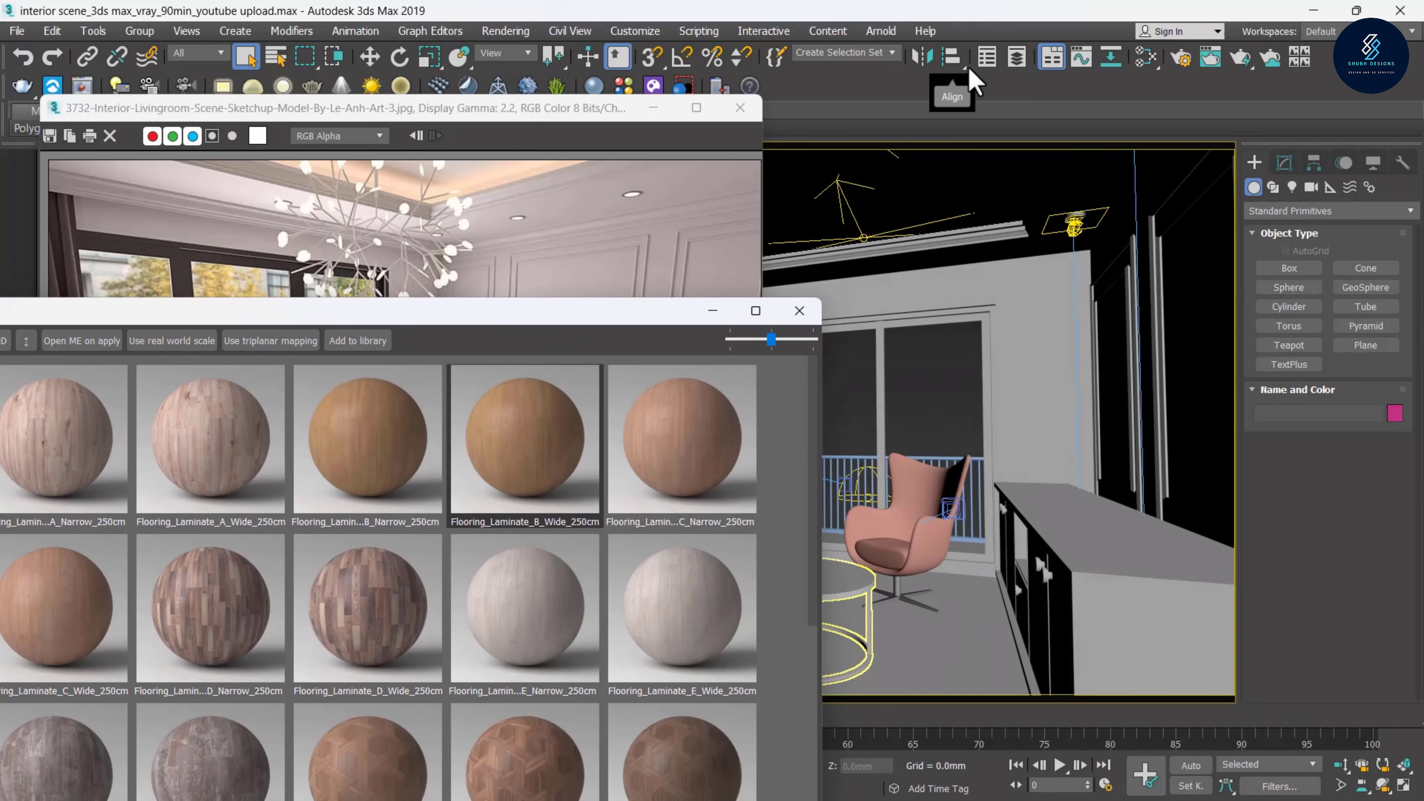
Open the Material Editor (M) and select an unused sample slot
left_click(1146, 57)
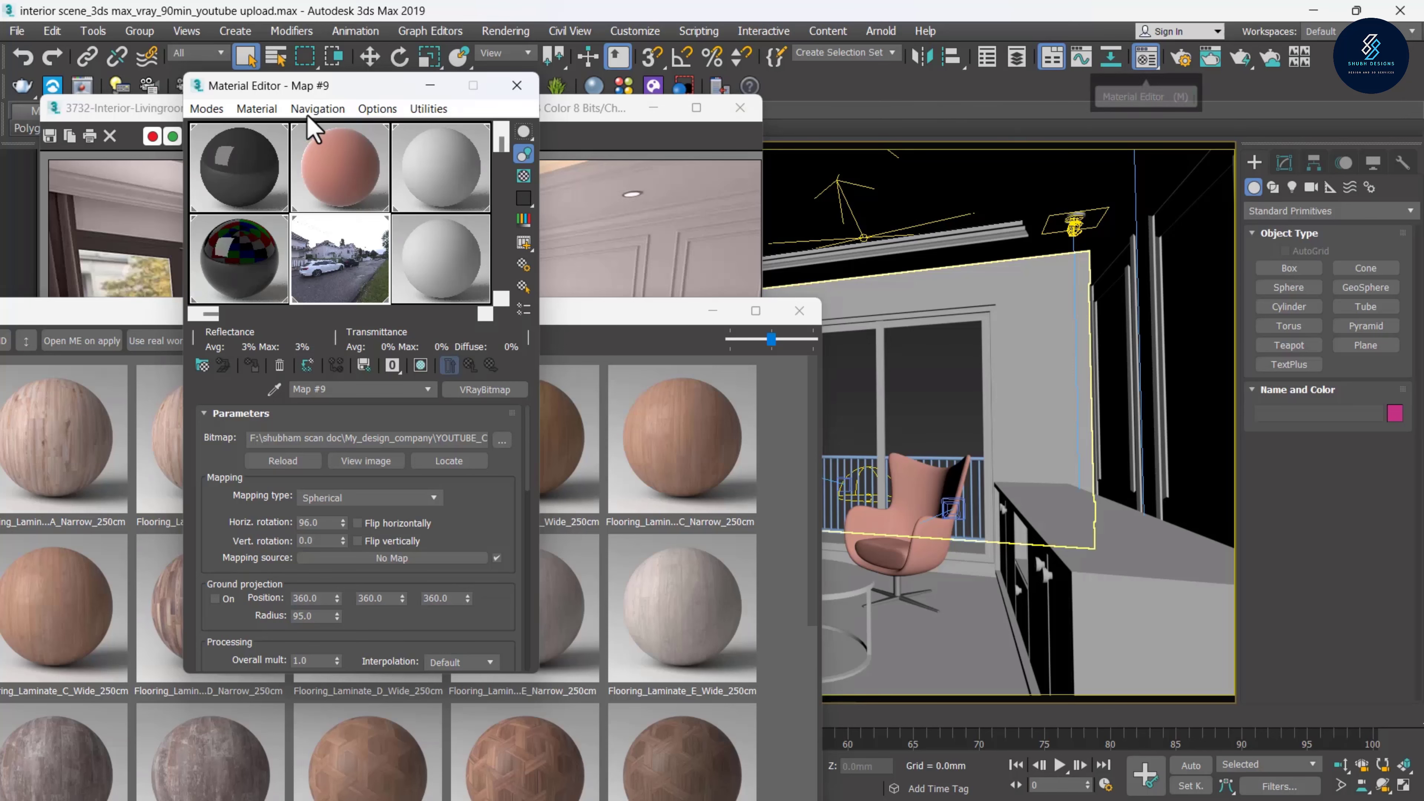
left_click_drag(316, 86, 1024, 91)
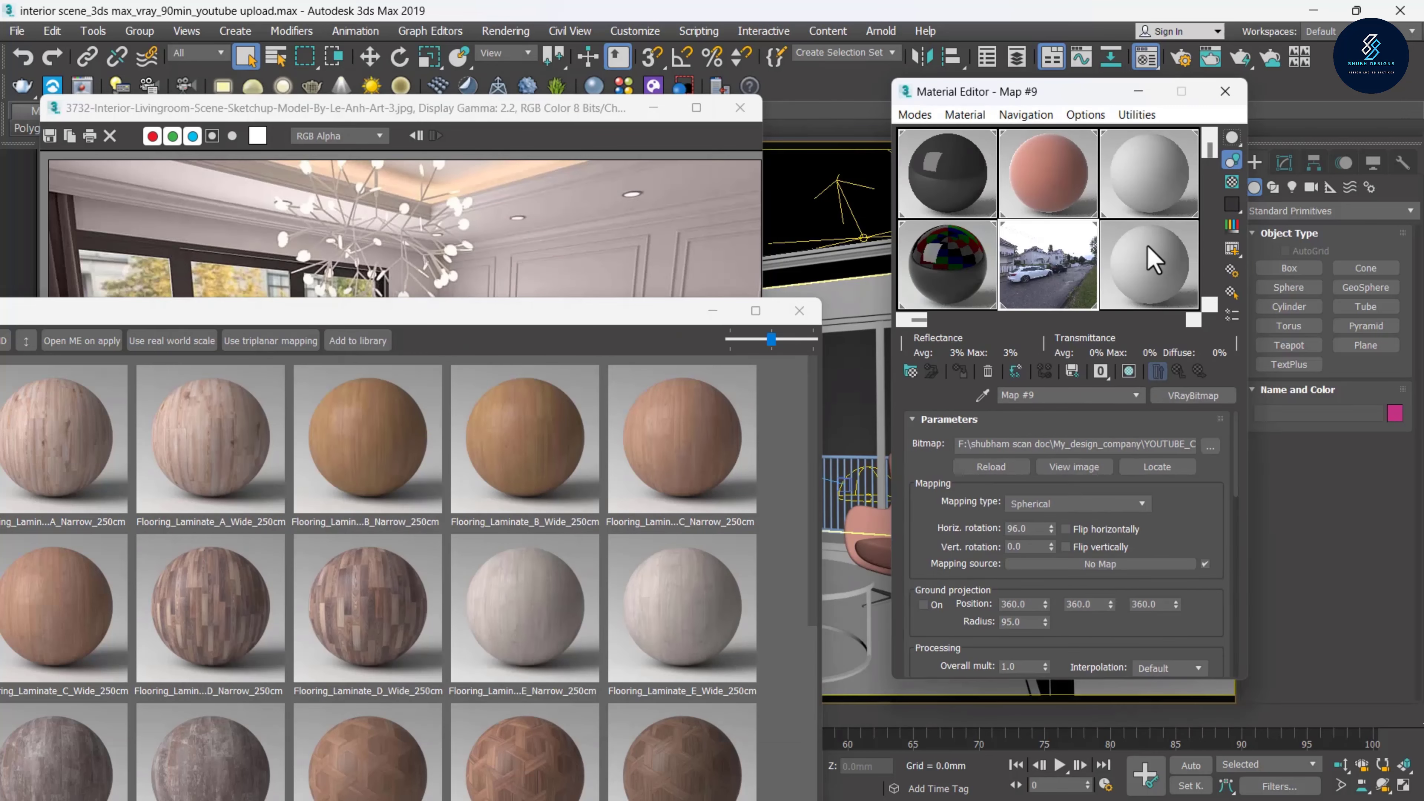
left_click(1164, 163)
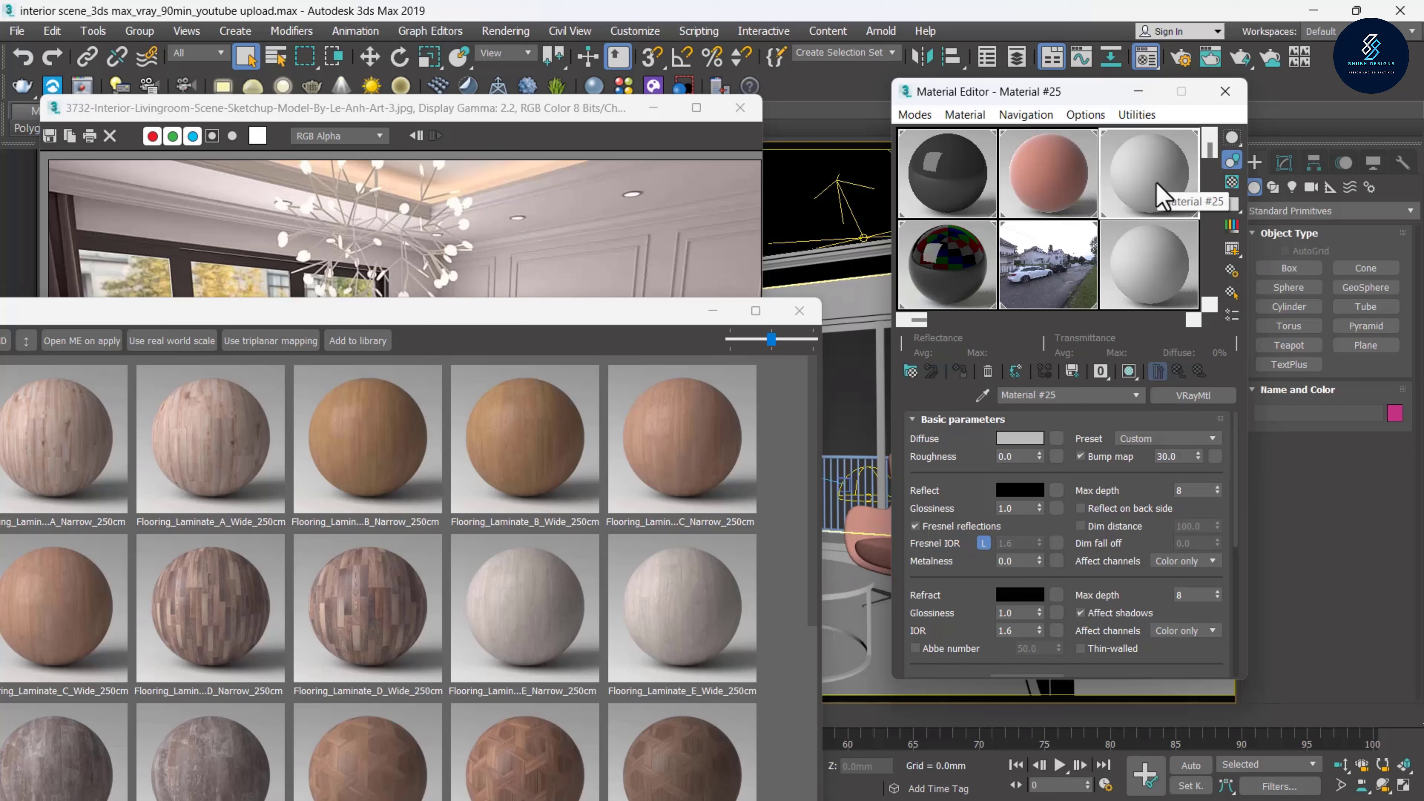
Make the slot a new VRayMtl, Material #29, from the V-Ray material types
left_click(911, 372)
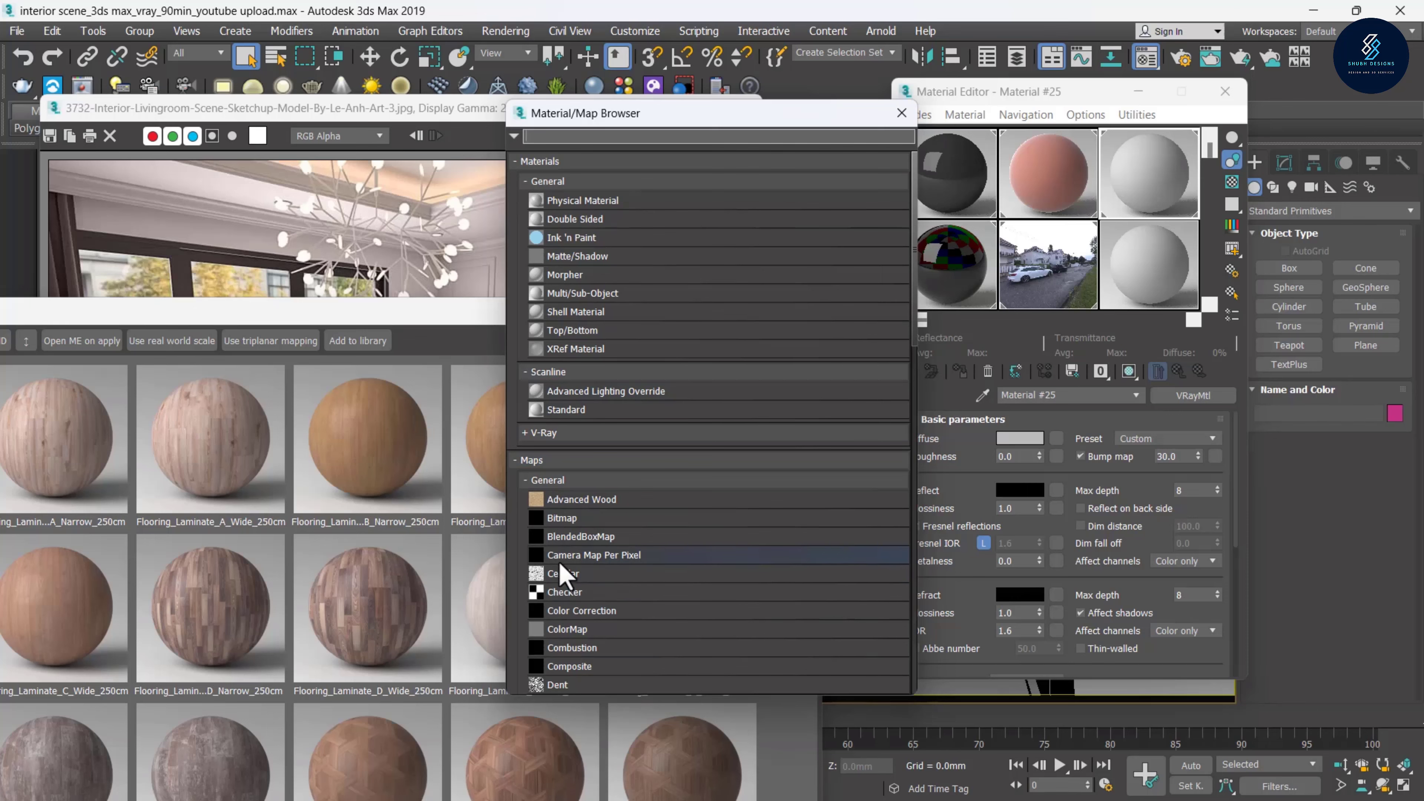
scroll(564, 569, "down", 4)
scroll(580, 634, "down", 2)
scroll(575, 612, "up", 6)
left_click(561, 432)
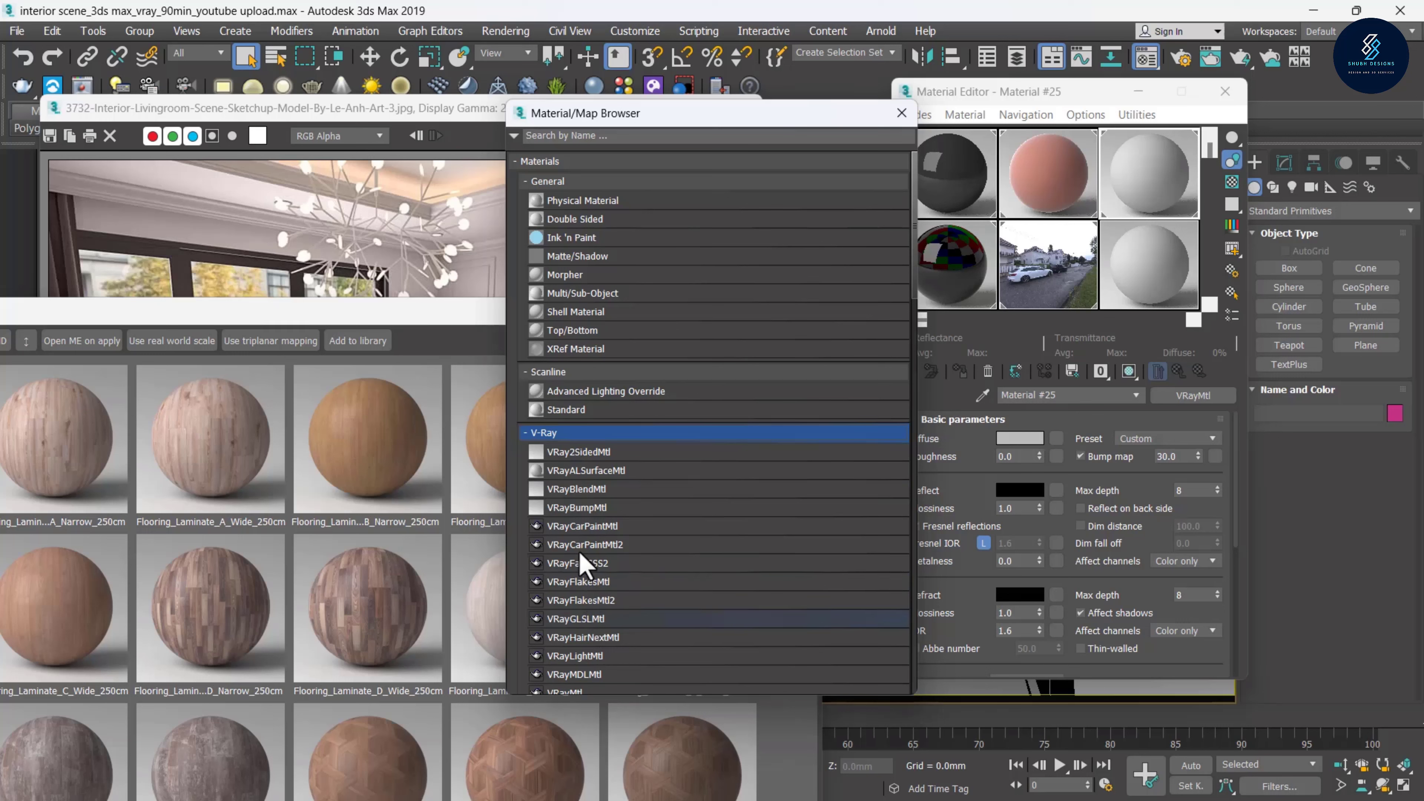
scroll(581, 557, "down", 3)
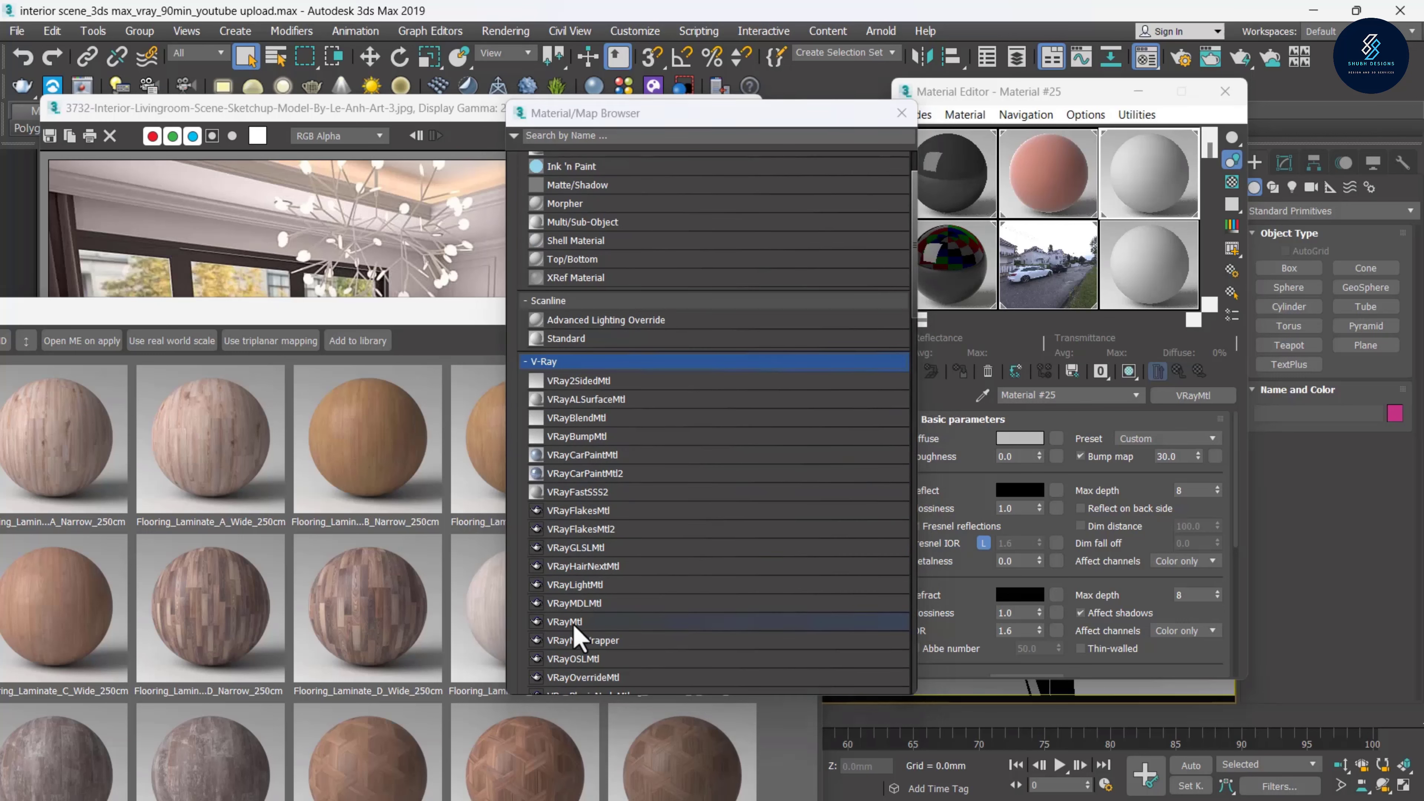
double_click(575, 623)
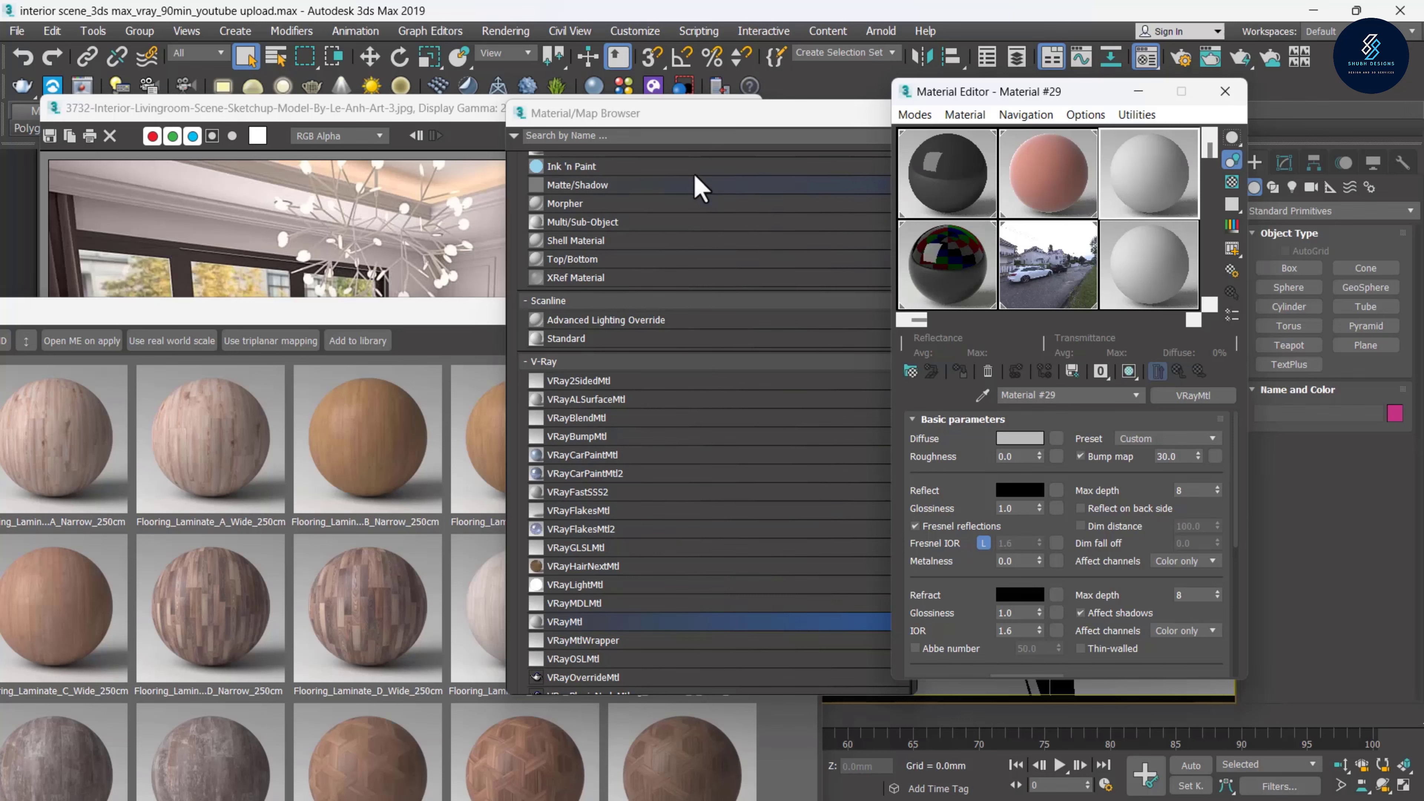
left_click_drag(713, 118, 571, 95)
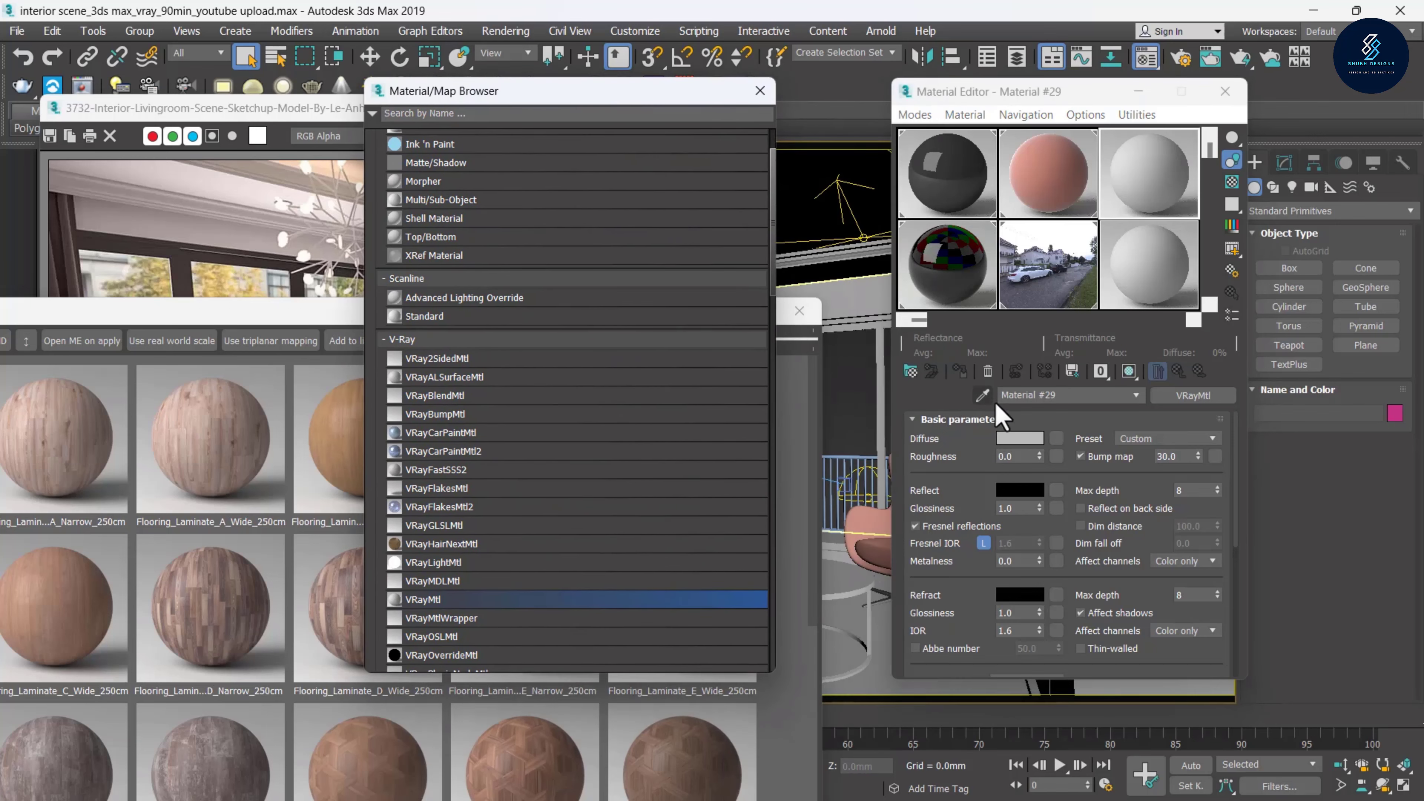
left_click(760, 91)
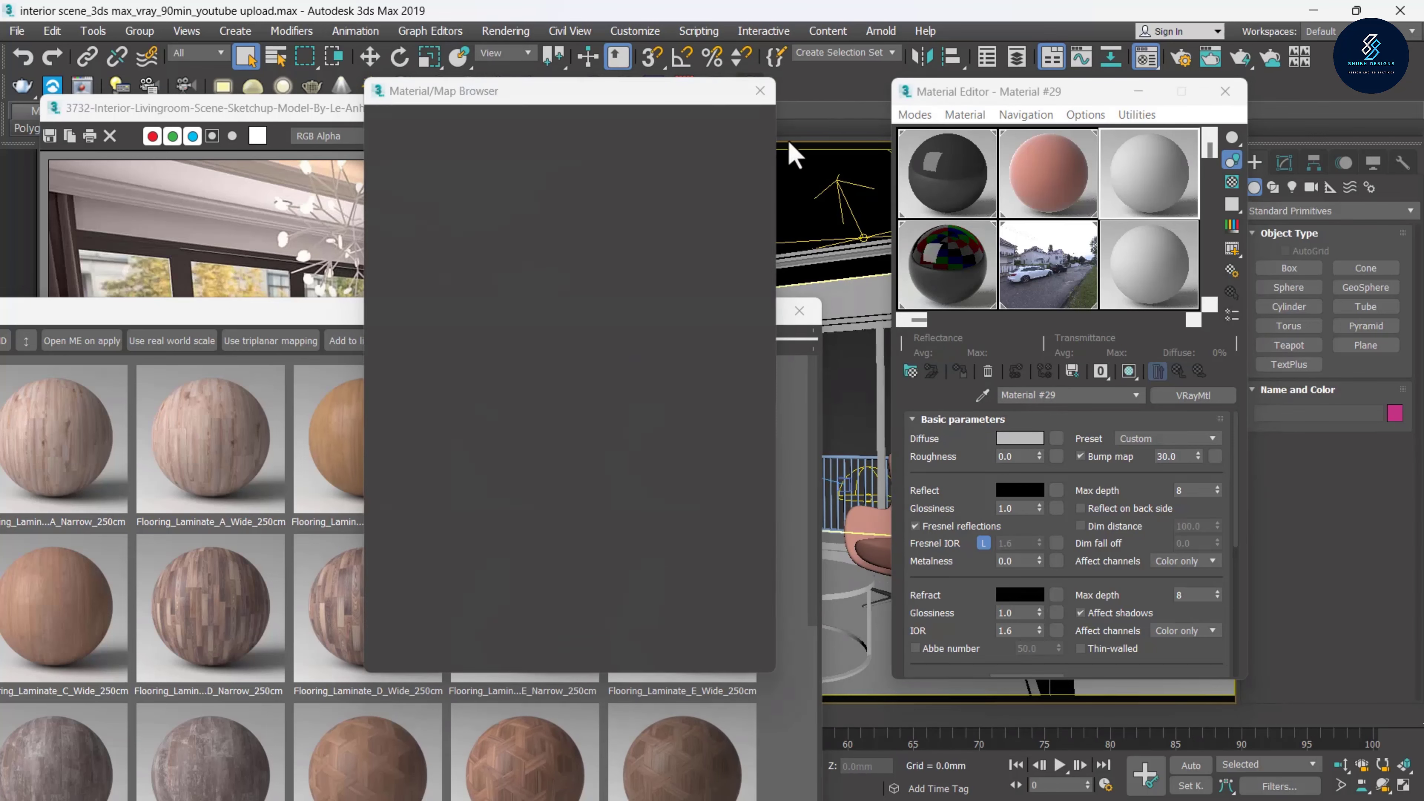
left_click_drag(445, 310, 483, 278)
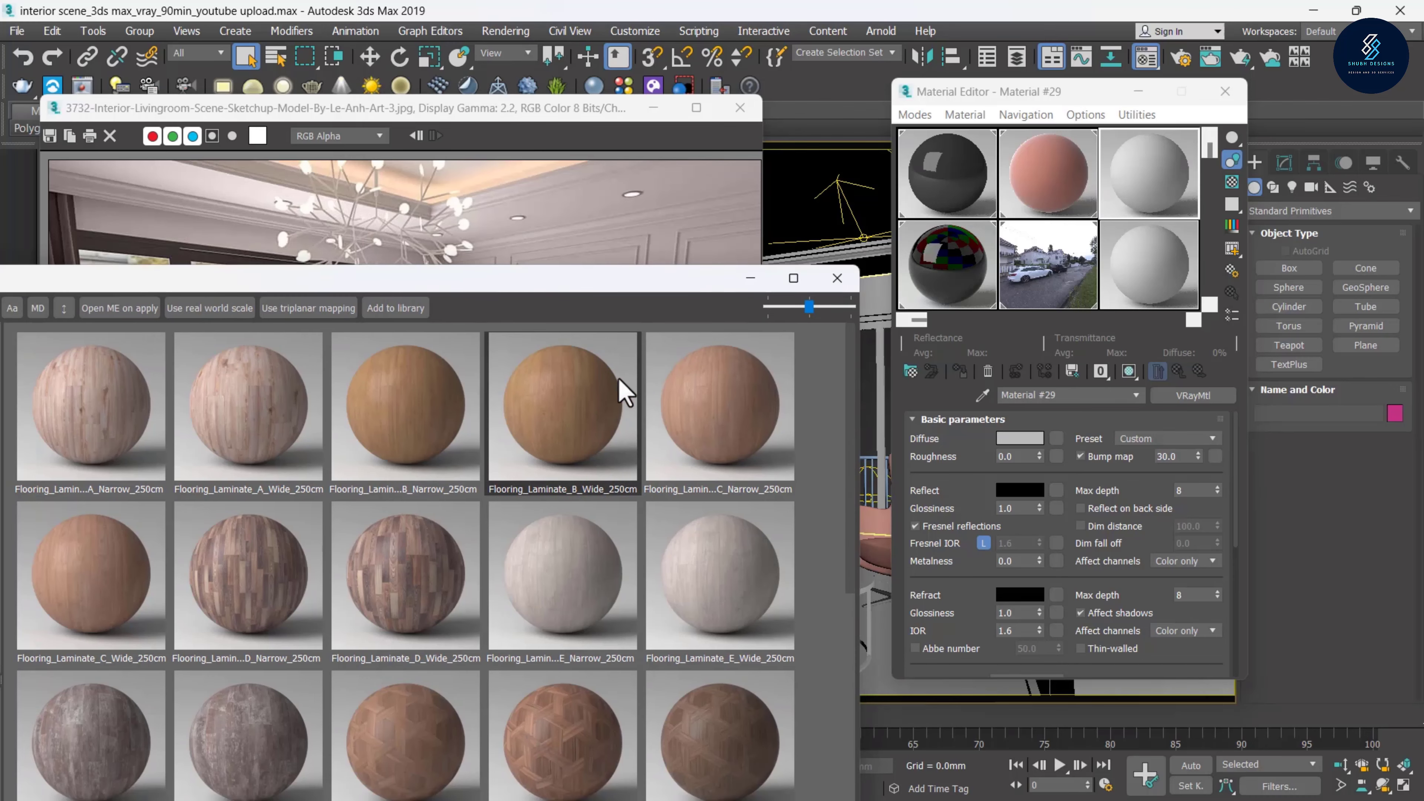
Add Flooring_Laminate_B_Wide_250cm from the V-Ray library into the Material Editor slot
right_click(591, 402)
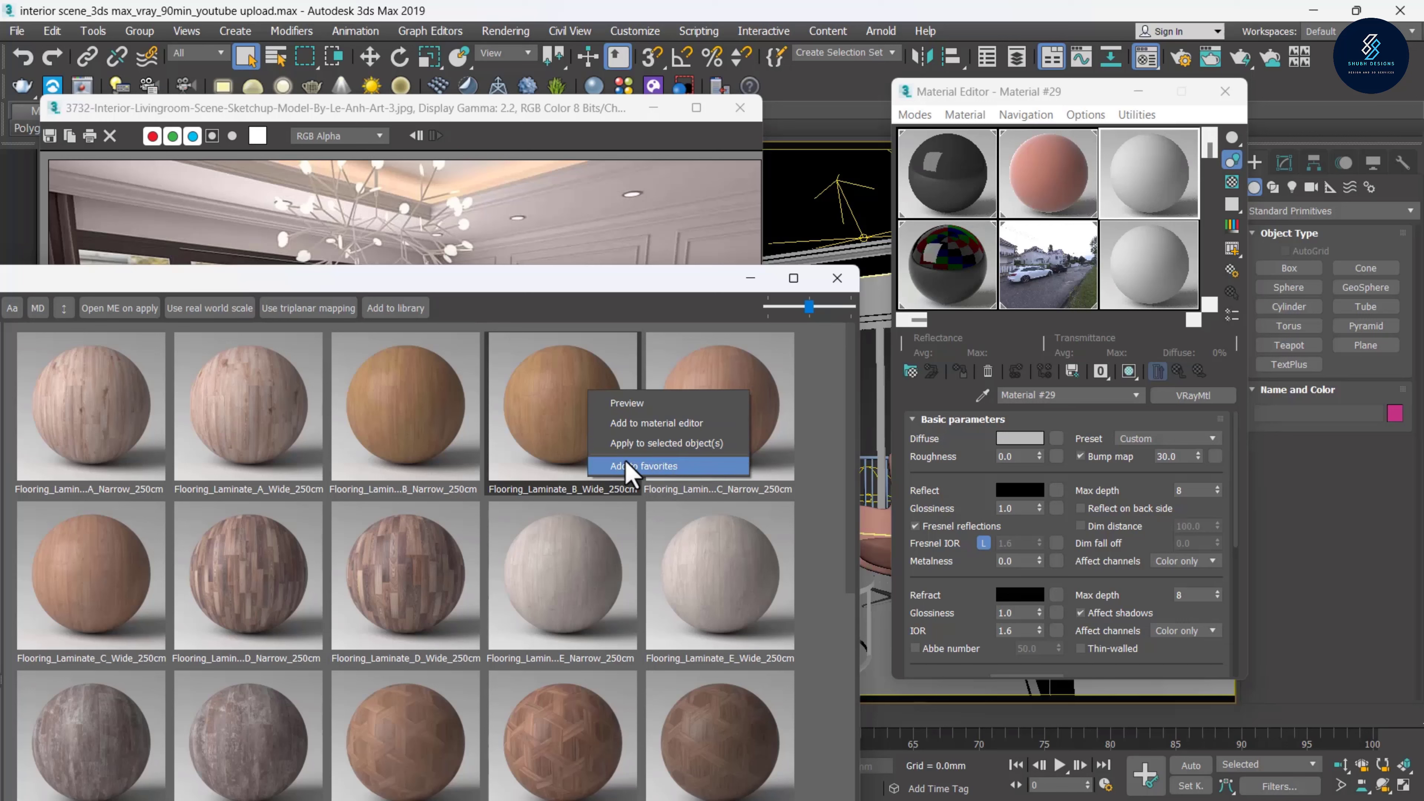
left_click(652, 426)
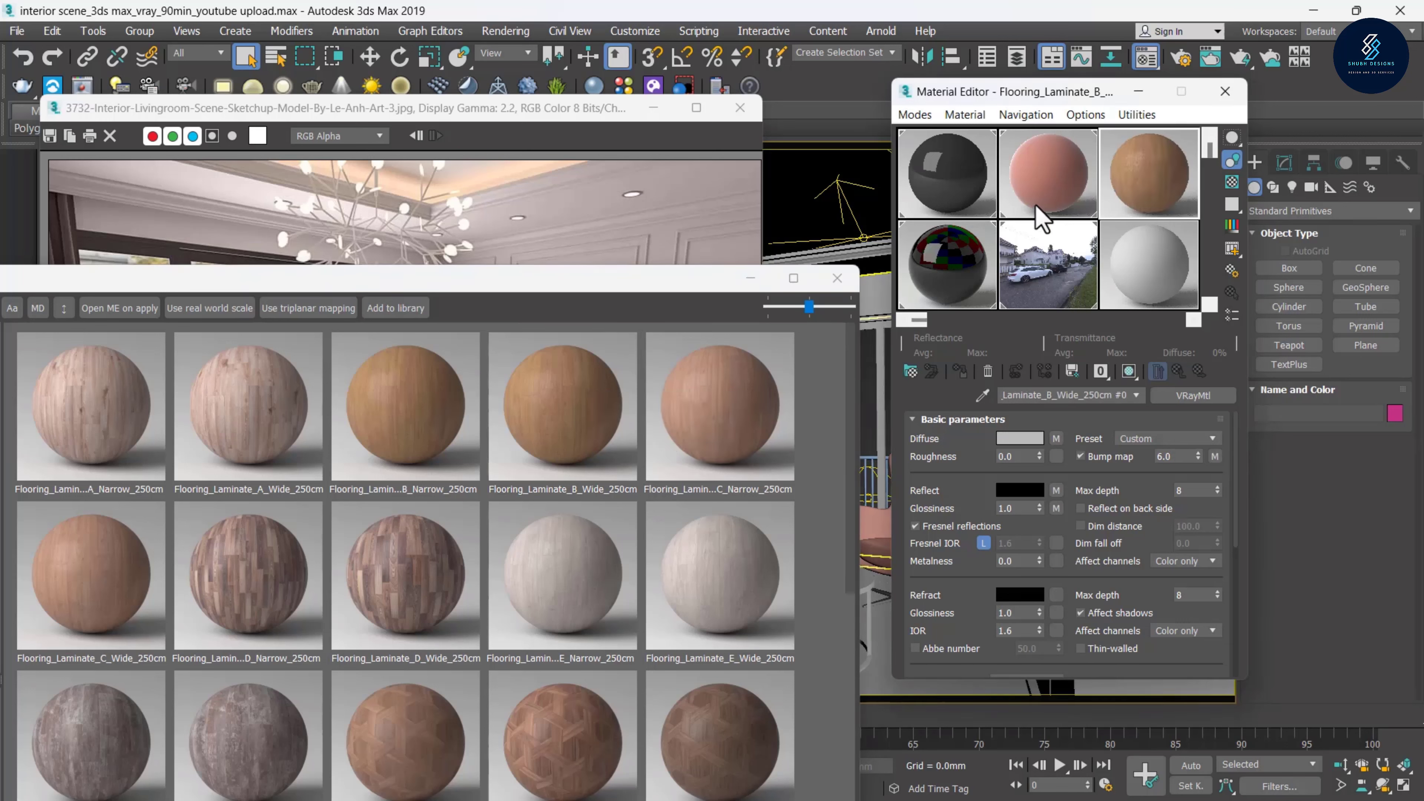
left_click(761, 280)
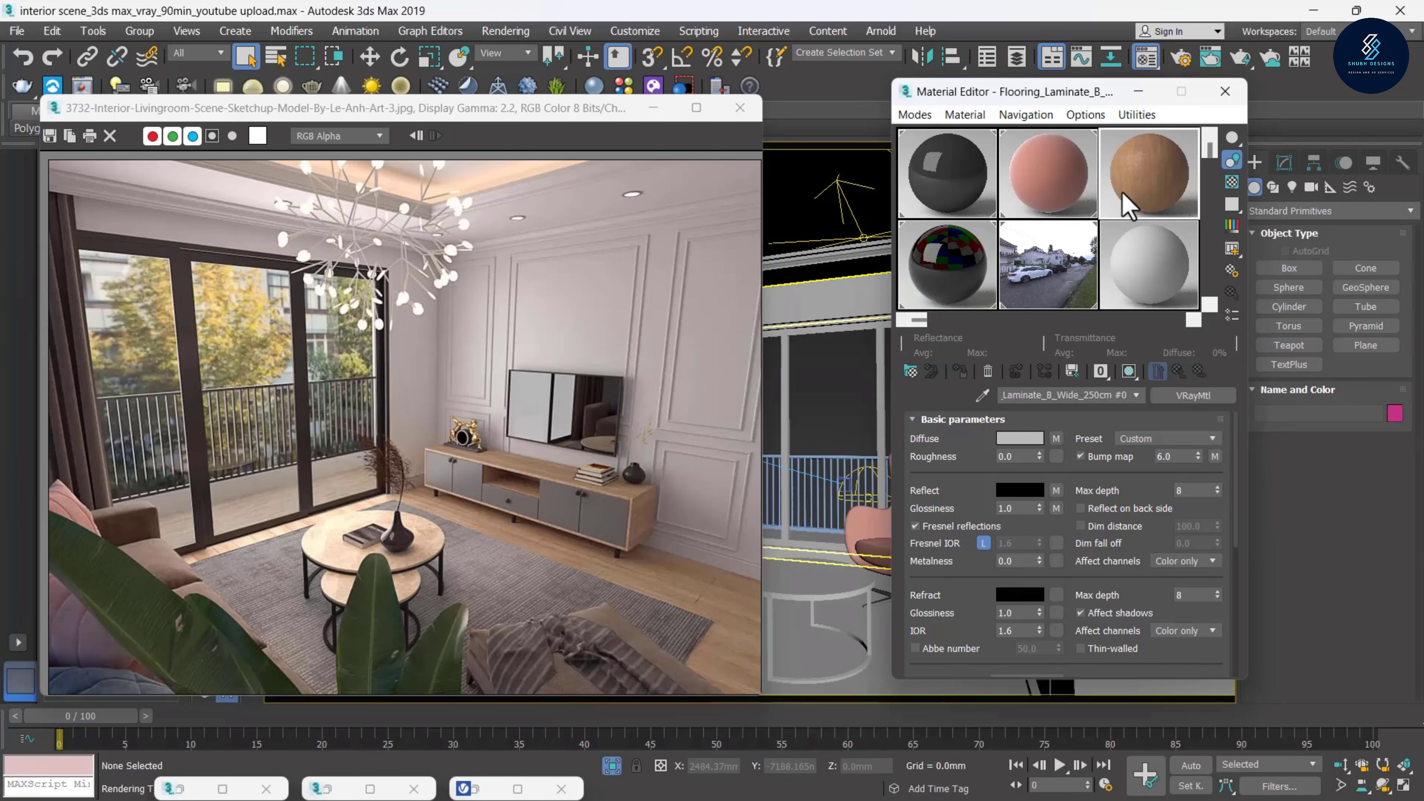
Inspect the laminate wood in an enlarged preview, then put away the frame buffer and preview
double_click(1123, 194)
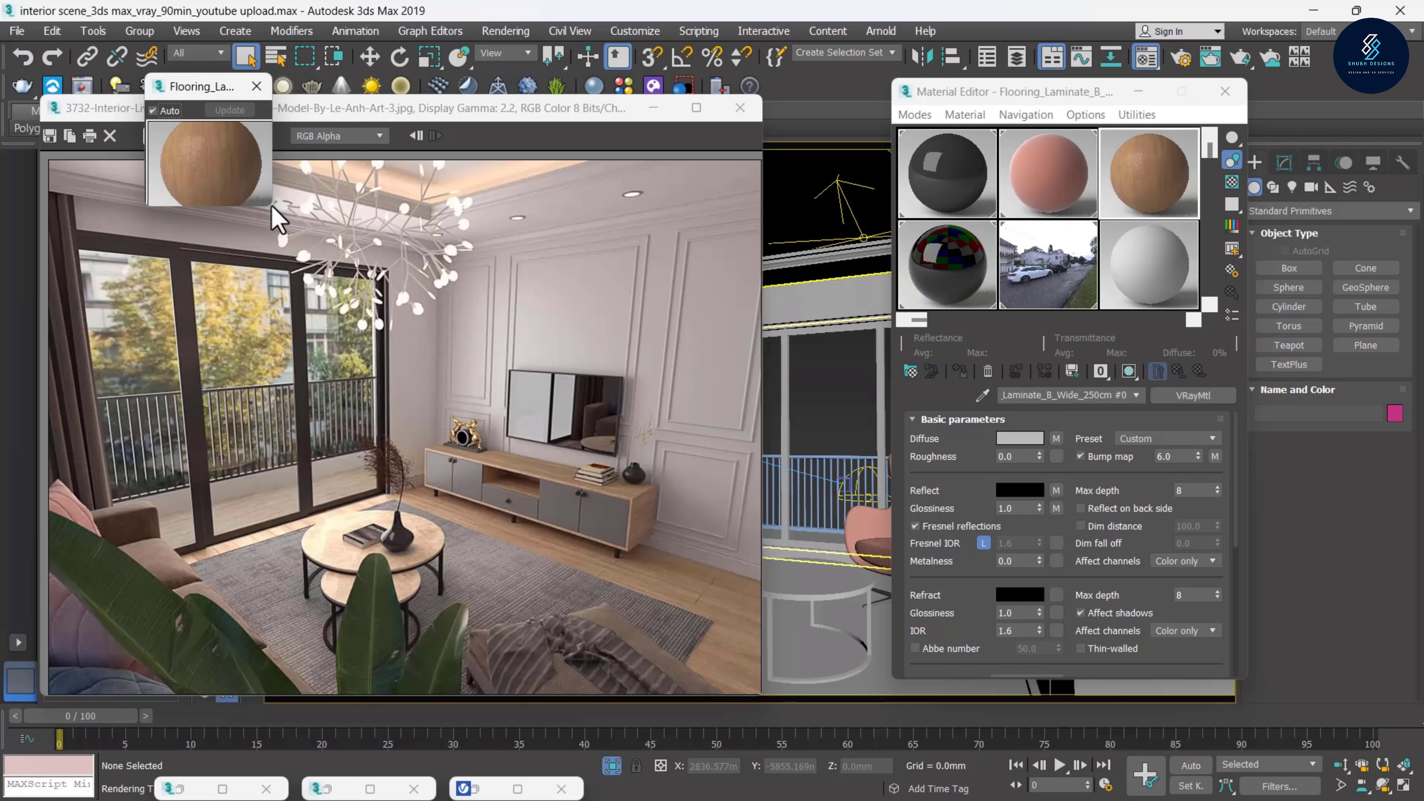
left_click_drag(273, 208, 546, 342)
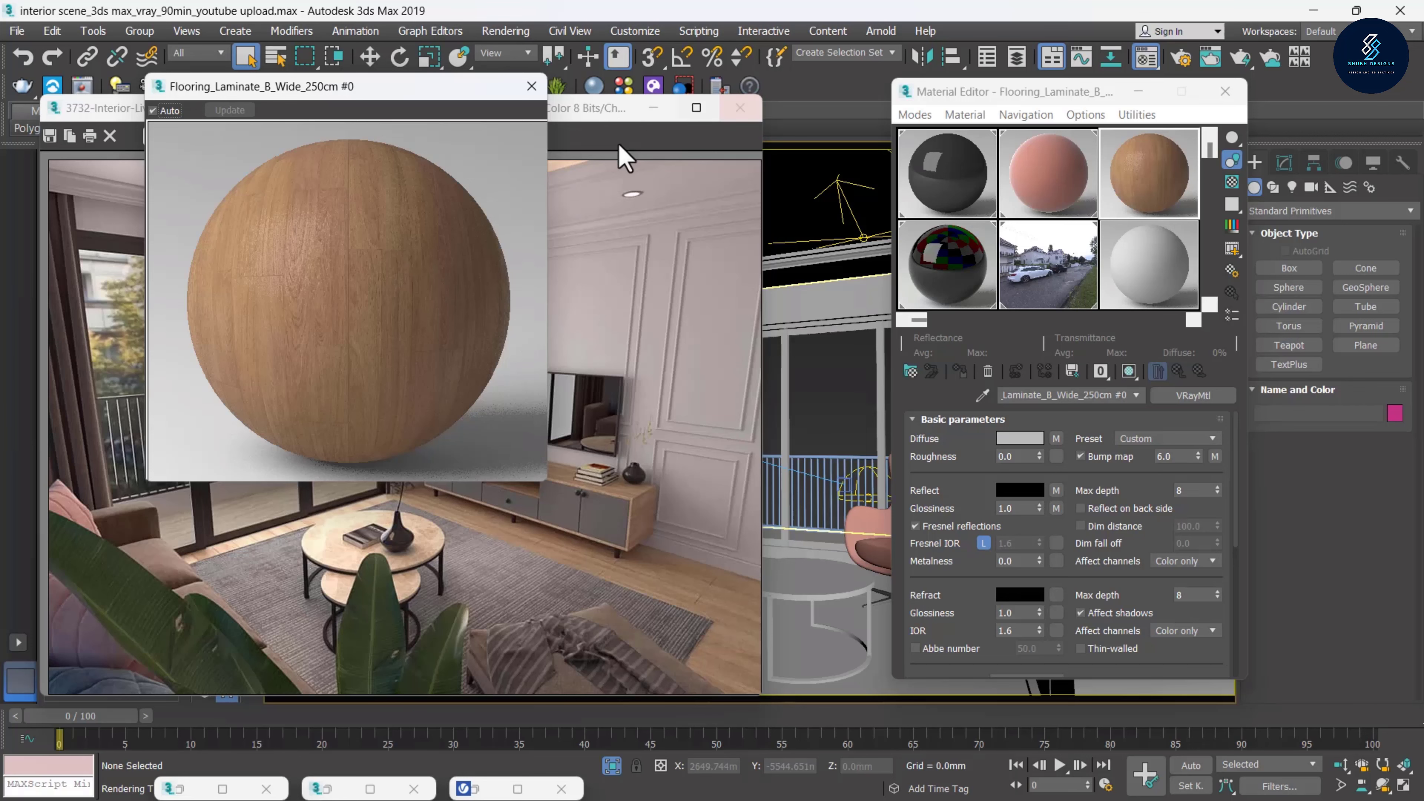
left_click(651, 107)
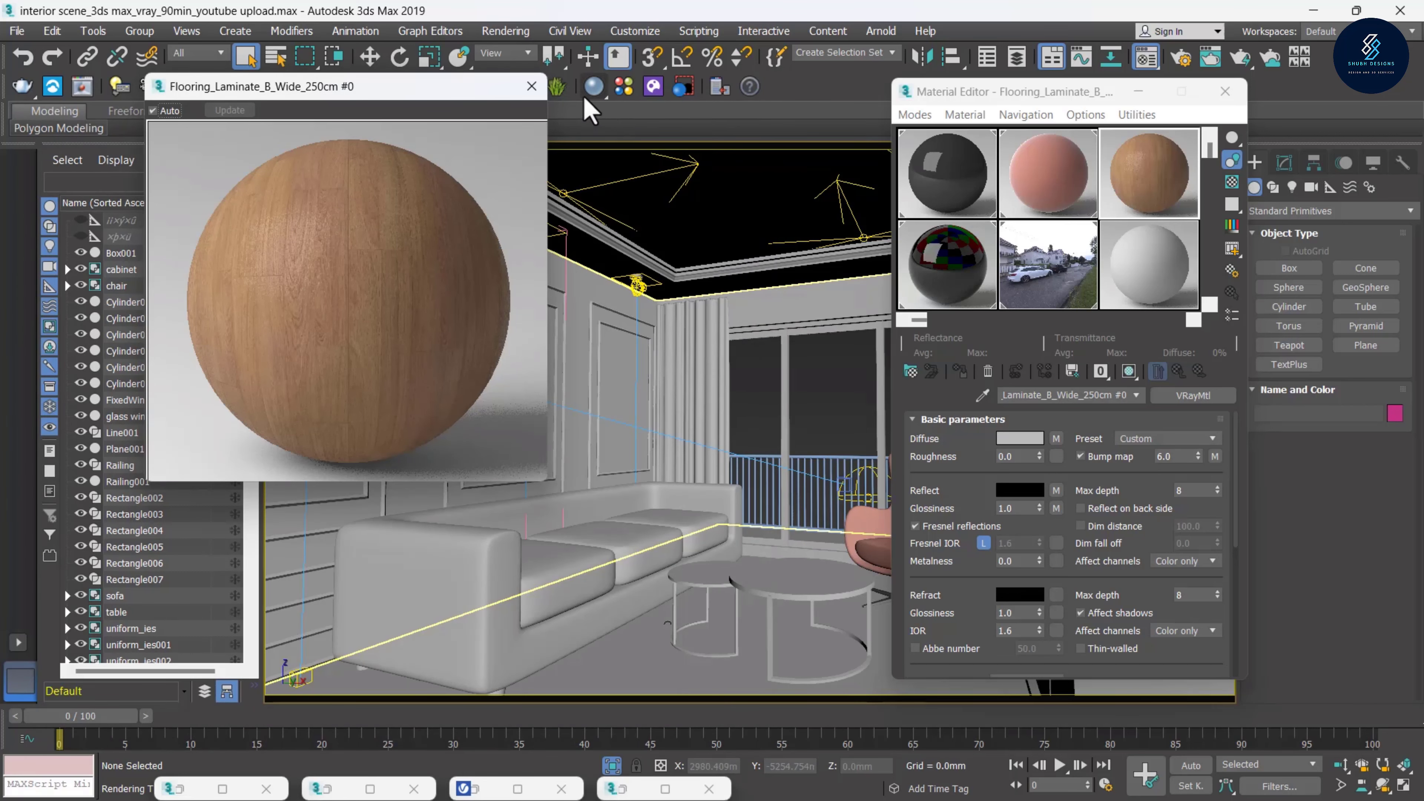
left_click(531, 86)
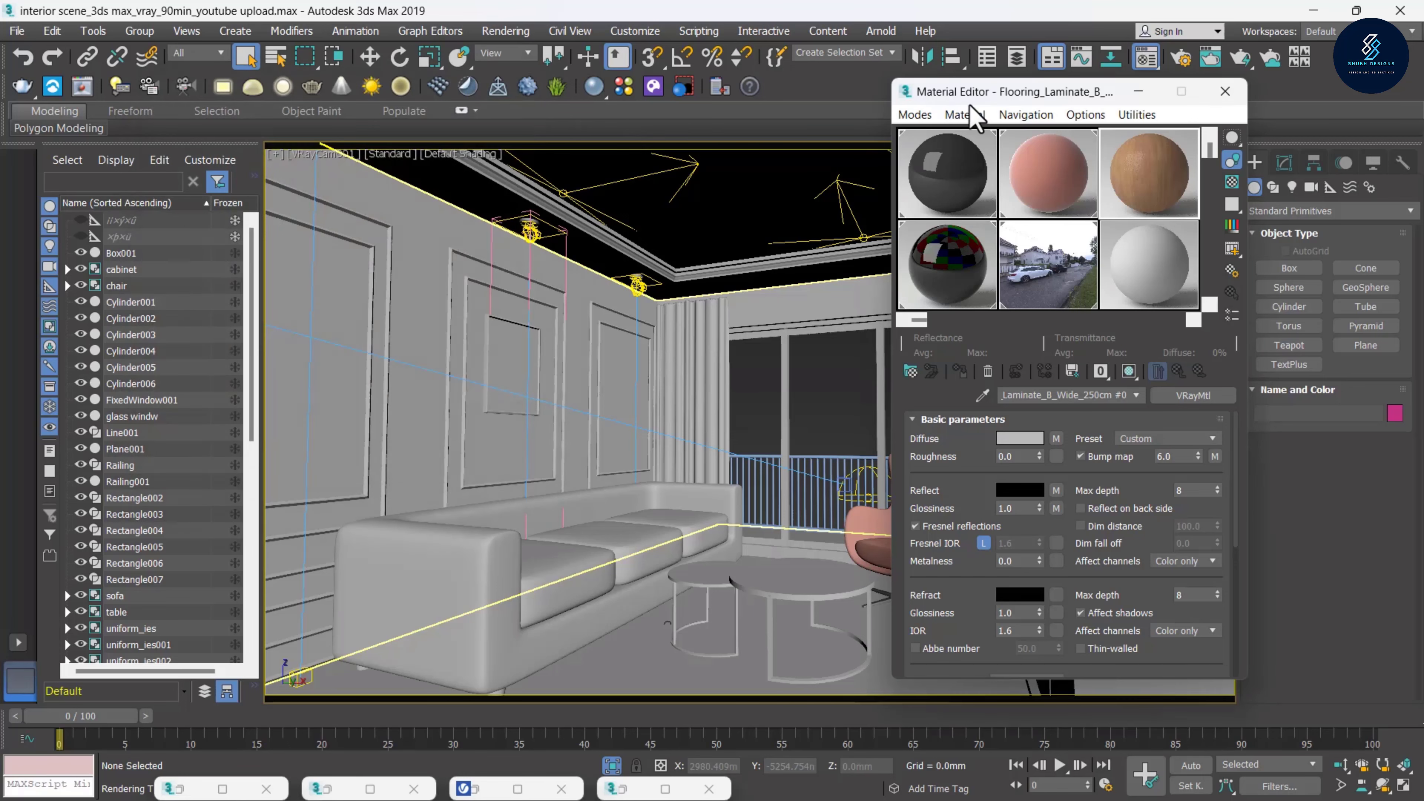
Switch the viewport from the V-Ray camera to a free Perspective view
left_click_drag(971, 105, 1118, 151)
left_click(668, 624)
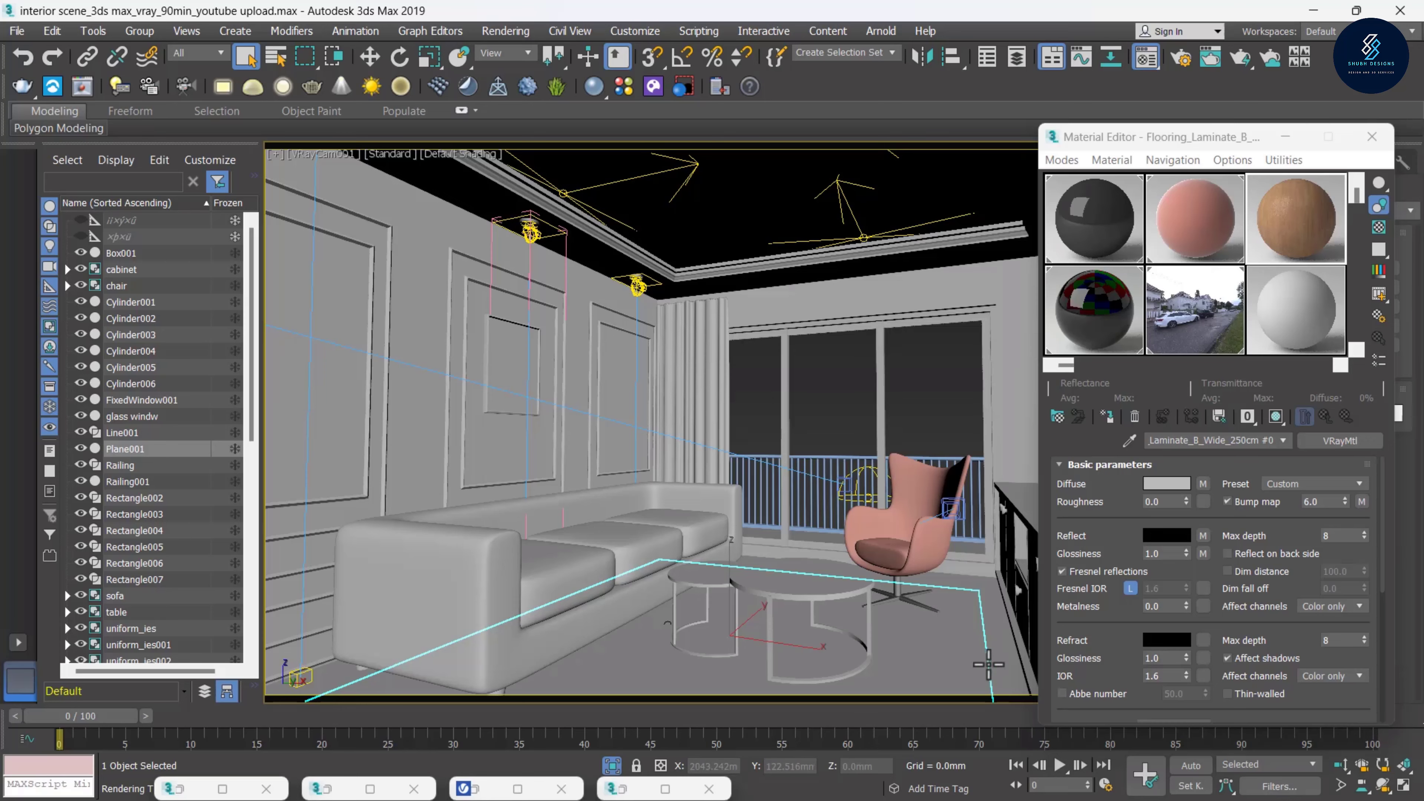
left_click(332, 154)
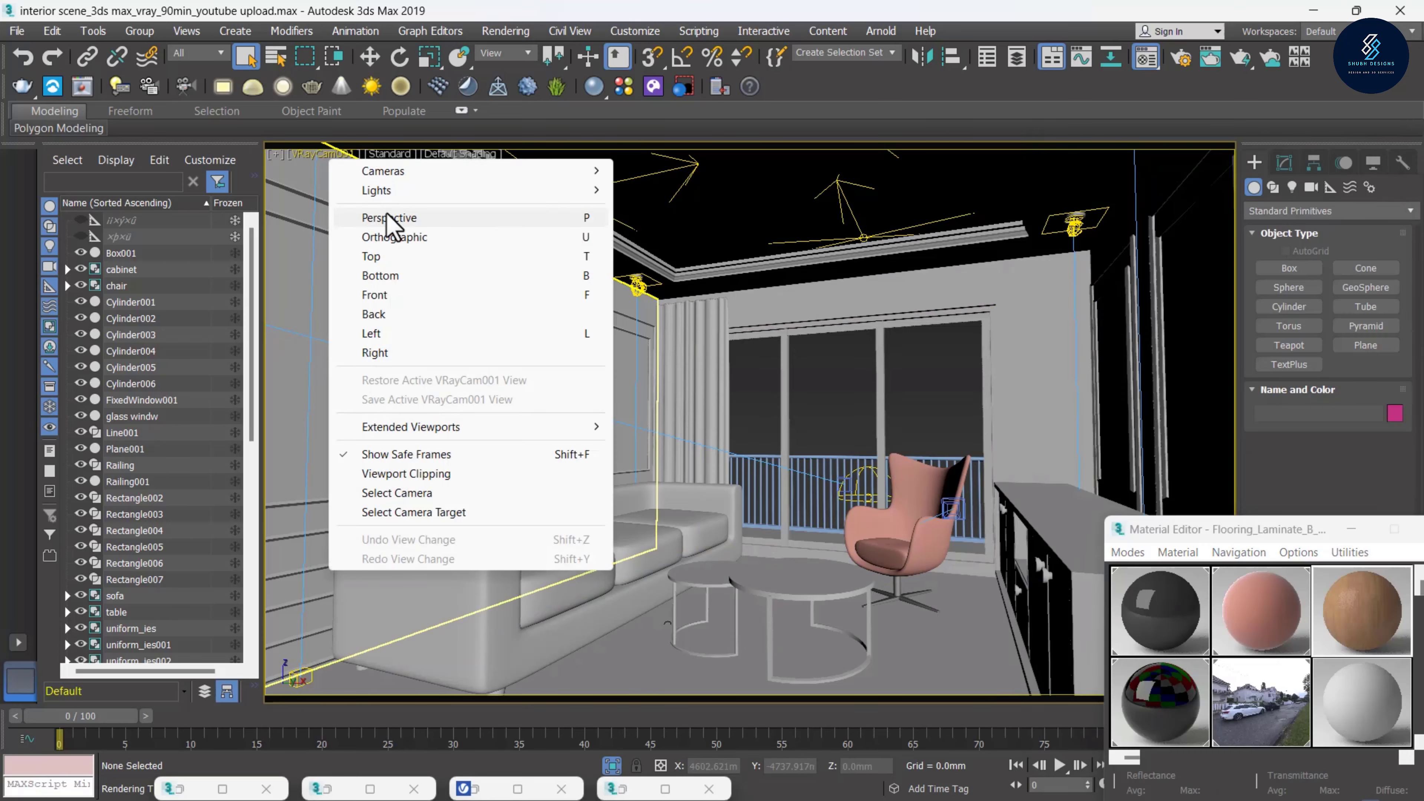
left_click(387, 217)
Select the room's wall object and frame it with zoom extents selected (Z)
left_click(518, 521)
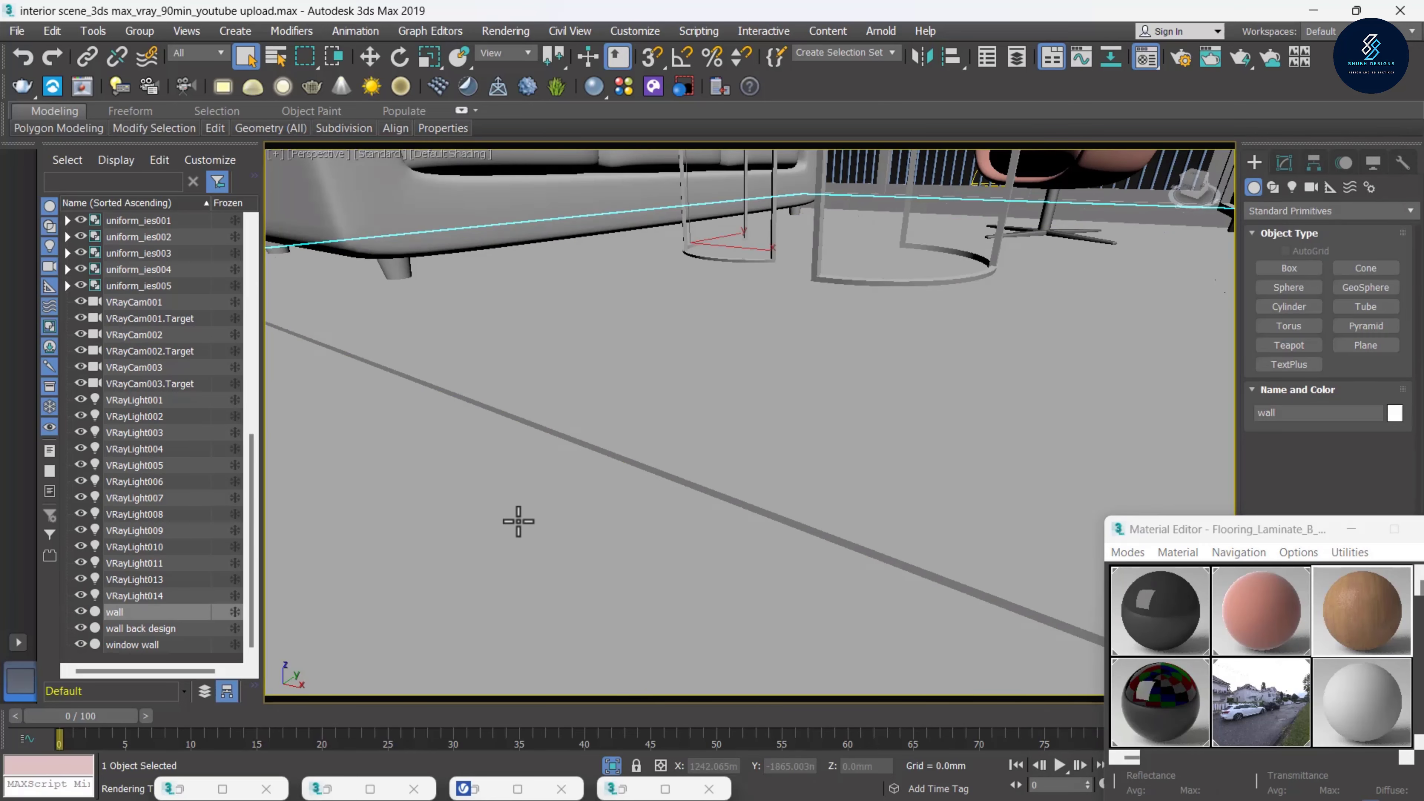
scroll(521, 519, "down", 5)
scroll(526, 514, "down", 3)
mouse_move(526, 514)
middle_mouse_down("alt")
mouse_move(647, 522)
mouse_move(586, 514)
middle_mouse_up("alt")
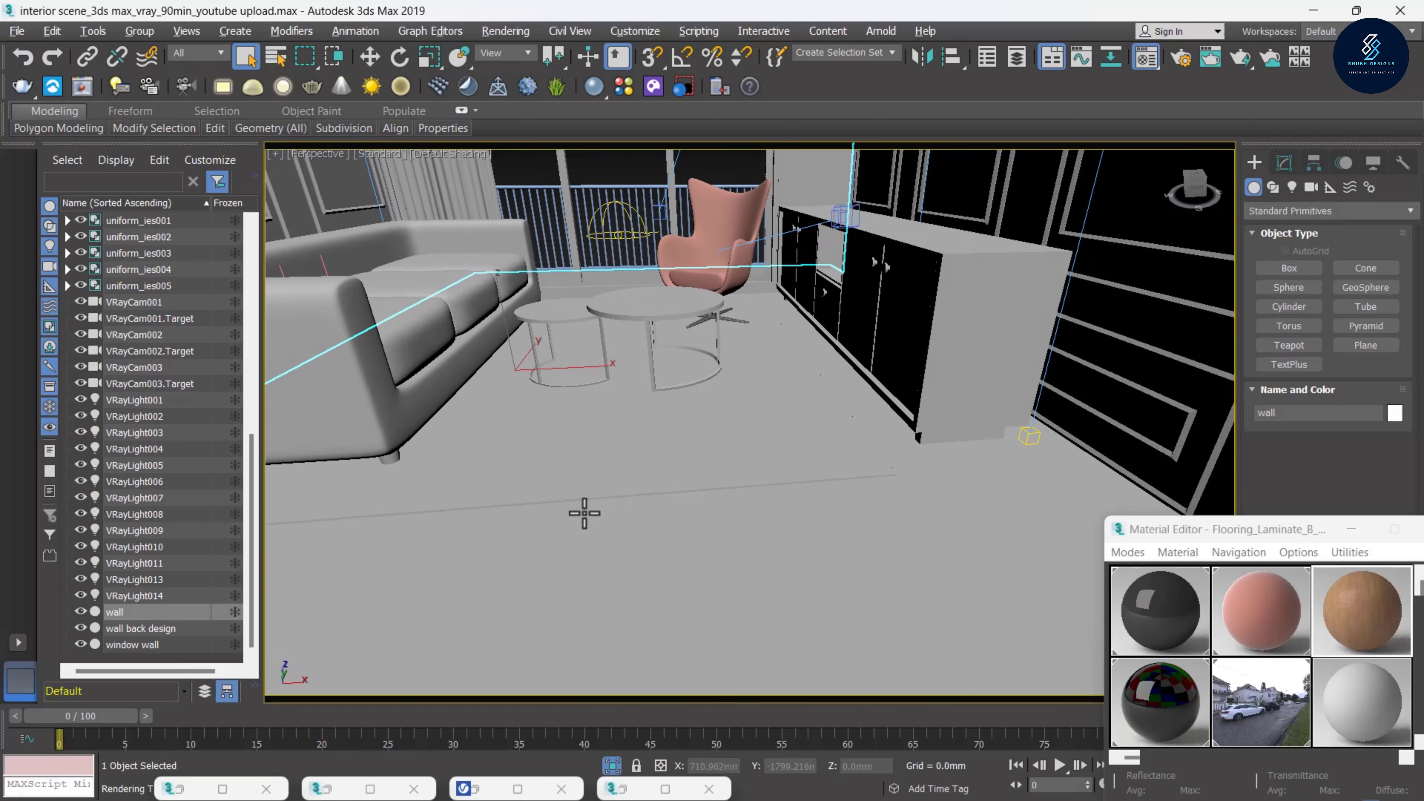
key("z")
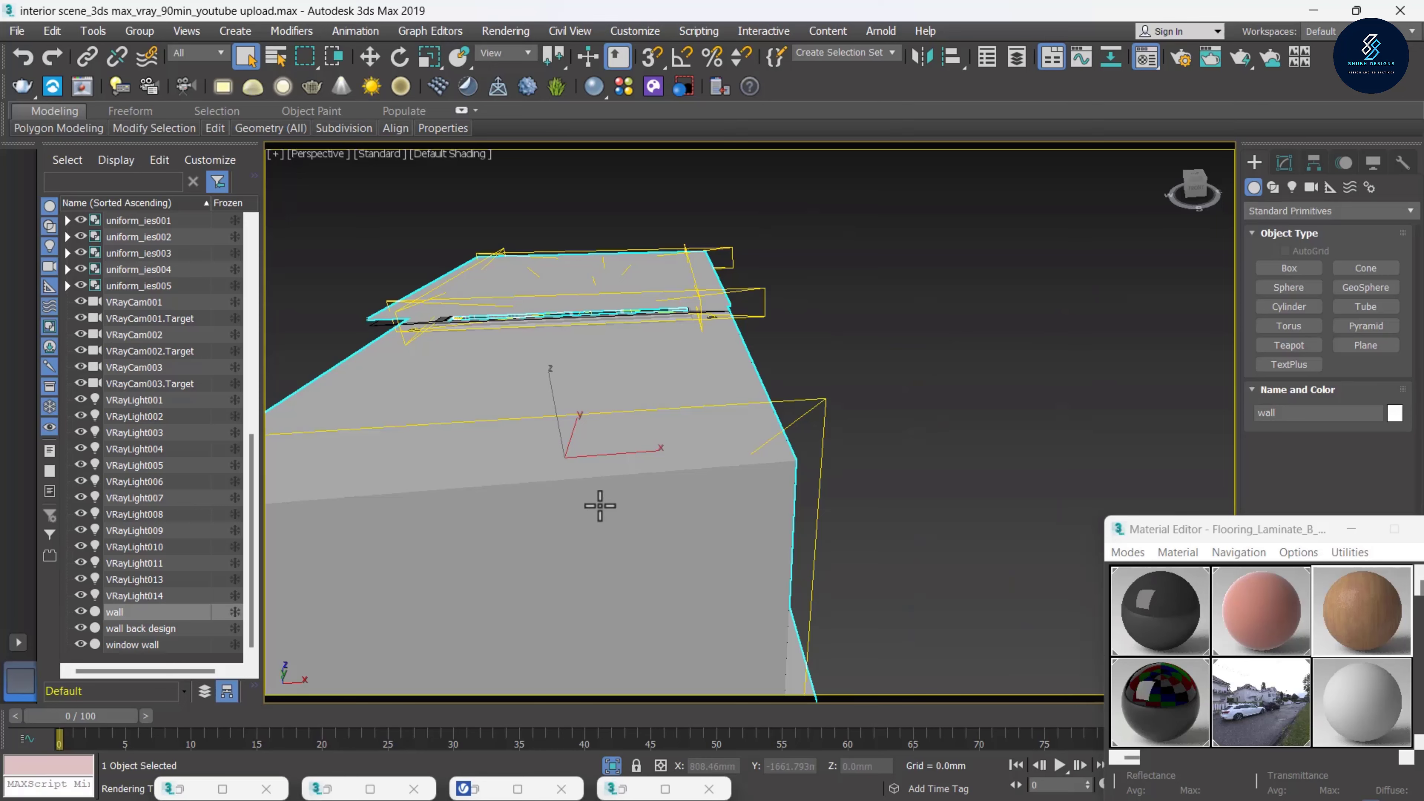
scroll(600, 505, "down", 4)
mouse_move(649, 490)
middle_mouse_down("alt")
mouse_move(702, 484)
mouse_move(575, 528)
mouse_move(488, 447)
mouse_move(651, 471)
mouse_move(630, 507)
middle_mouse_up("alt")
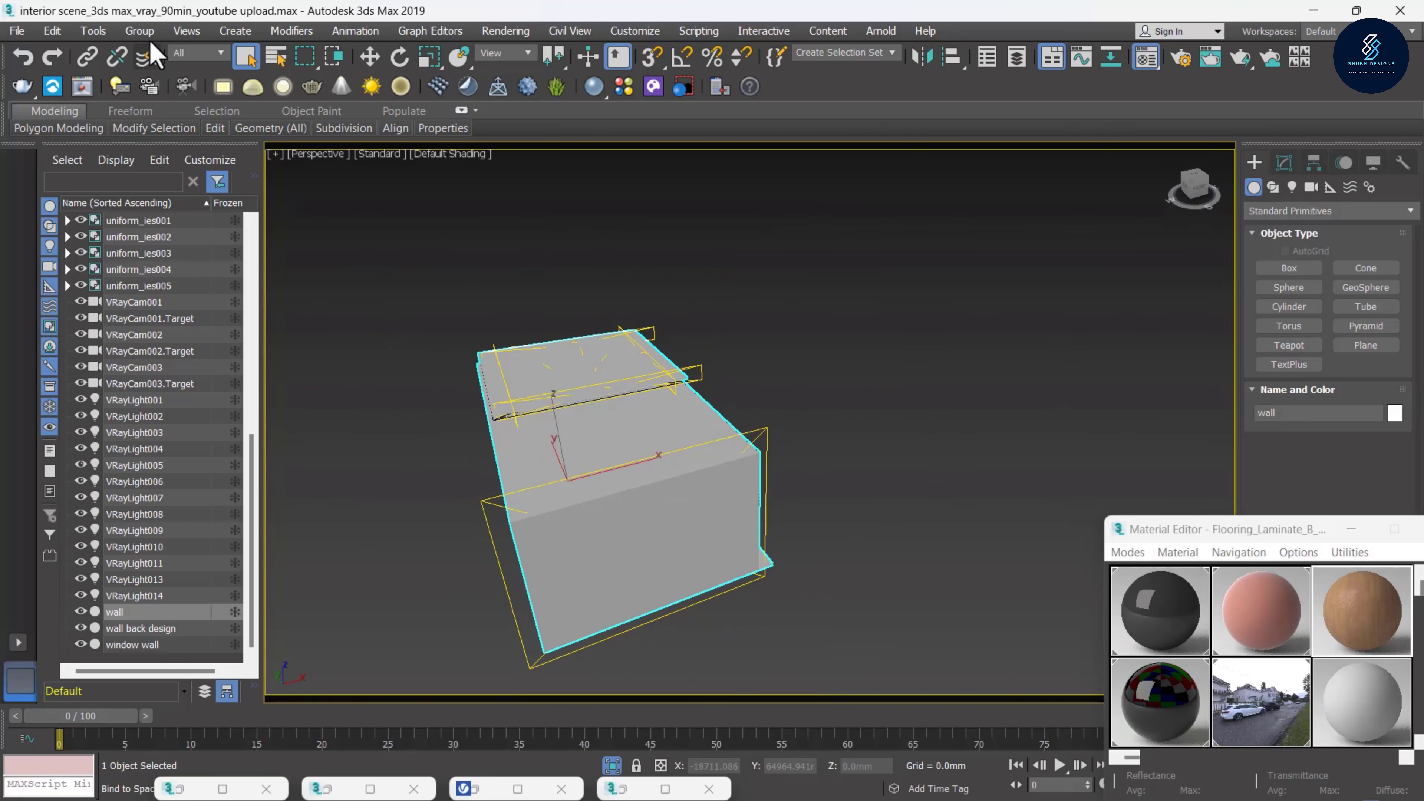
Orbit to view the wall box from the side and above, reselecting the wall
left_click(139, 30)
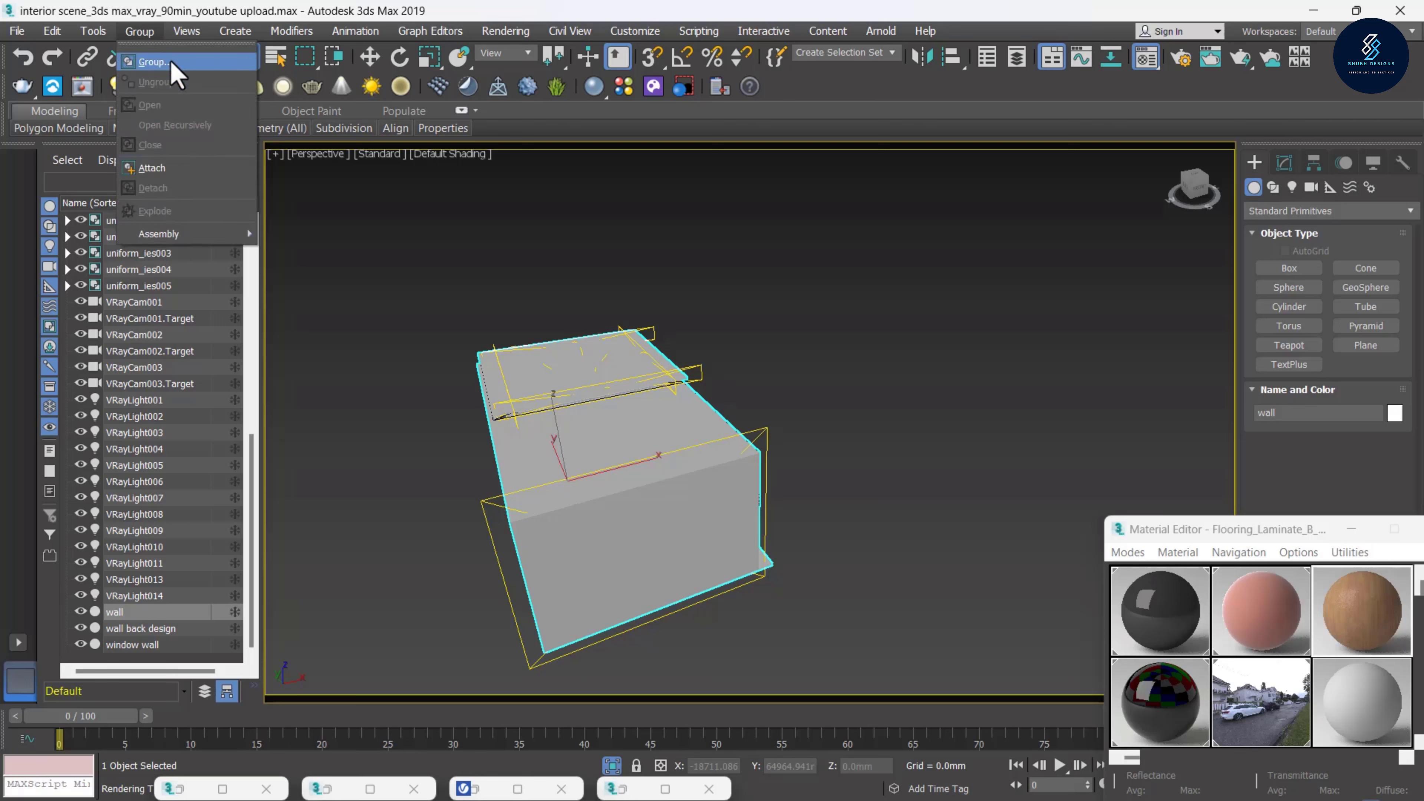
mouse_move(549, 456)
middle_mouse_down("alt")
mouse_move(737, 423)
mouse_move(486, 438)
mouse_move(649, 525)
mouse_move(684, 452)
mouse_move(651, 461)
mouse_move(809, 461)
mouse_move(725, 484)
mouse_move(779, 420)
mouse_move(716, 496)
mouse_move(701, 459)
mouse_move(750, 389)
mouse_move(751, 525)
middle_mouse_up("alt")
left_click(717, 550)
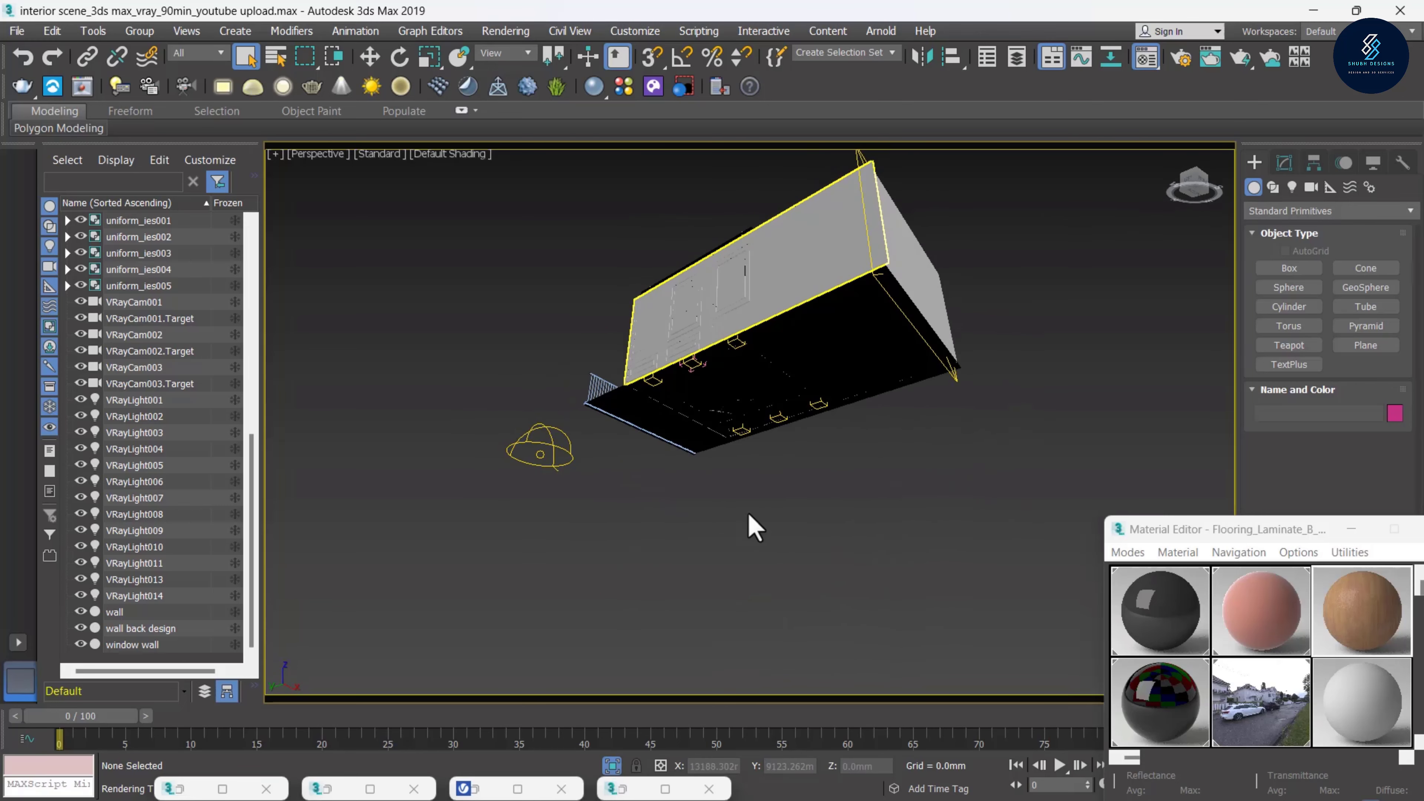
left_click(802, 353)
mouse_move(802, 352)
middle_mouse_down("alt")
mouse_move(785, 423)
mouse_move(802, 354)
middle_mouse_up("alt")
Isolate the wall object and frame it in the view
right_click(801, 349)
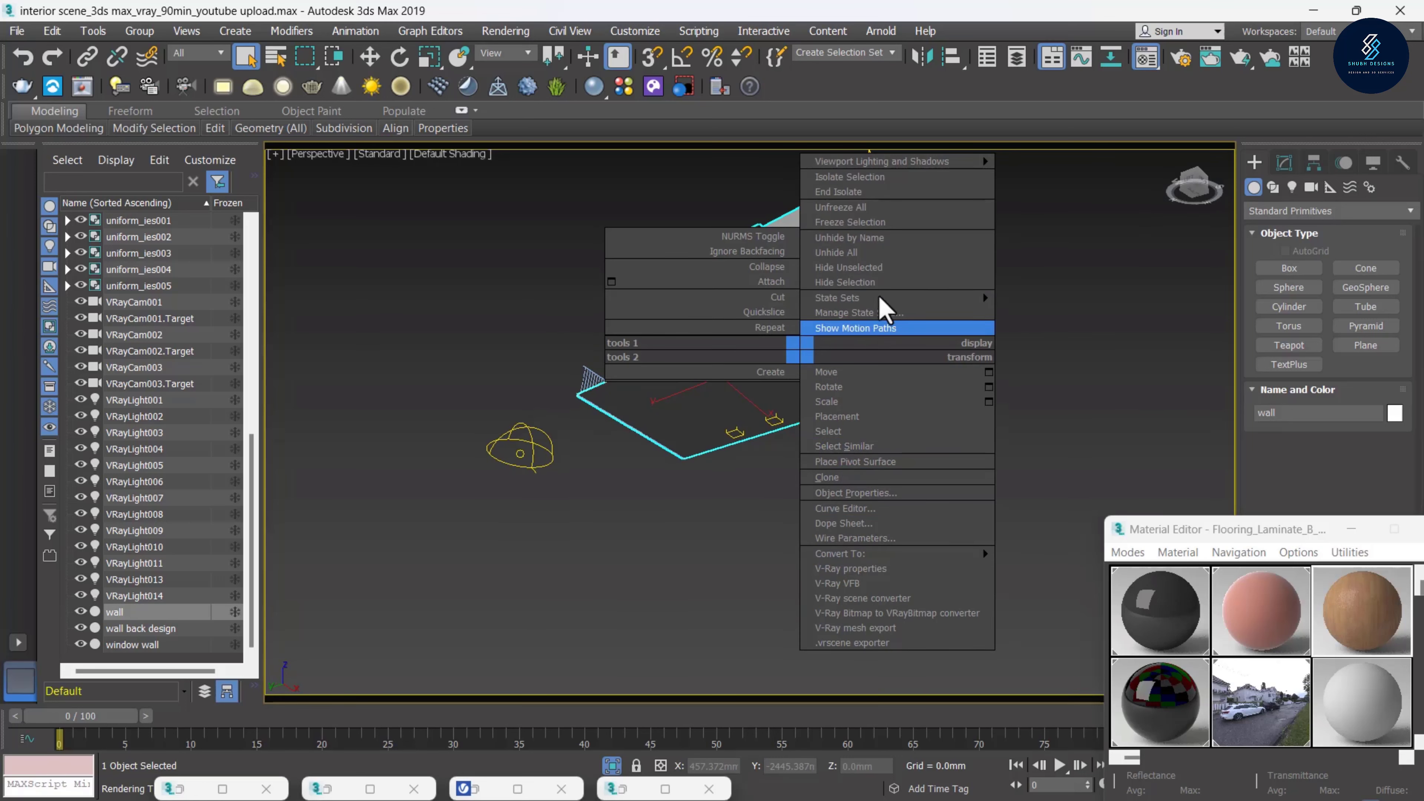
left_click(852, 176)
mouse_move(722, 350)
middle_mouse_down("alt")
mouse_move(737, 439)
mouse_move(794, 403)
mouse_move(755, 410)
middle_mouse_up("alt")
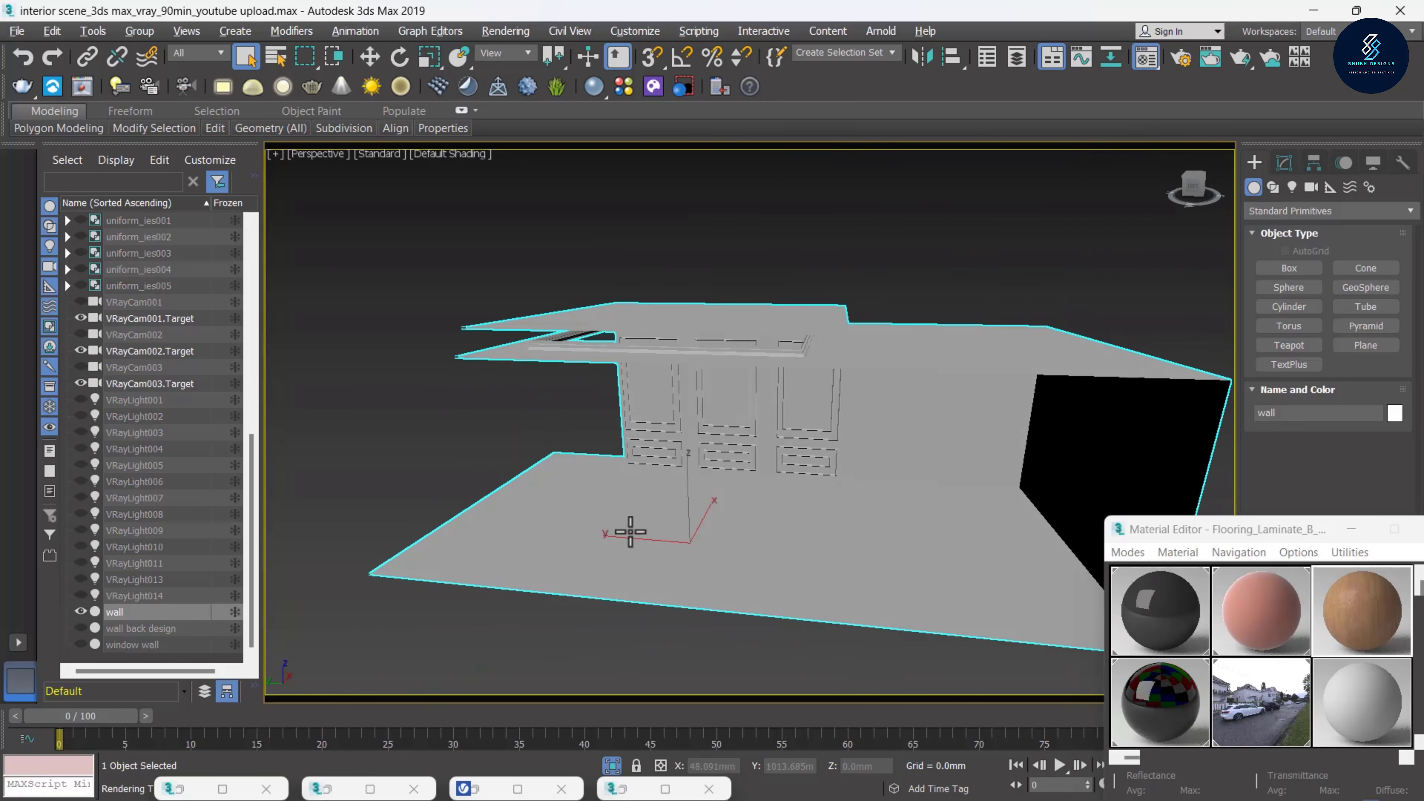
mouse_move(631, 532)
middle_mouse_down("alt")
mouse_move(668, 509)
mouse_move(359, 620)
middle_mouse_up("alt")
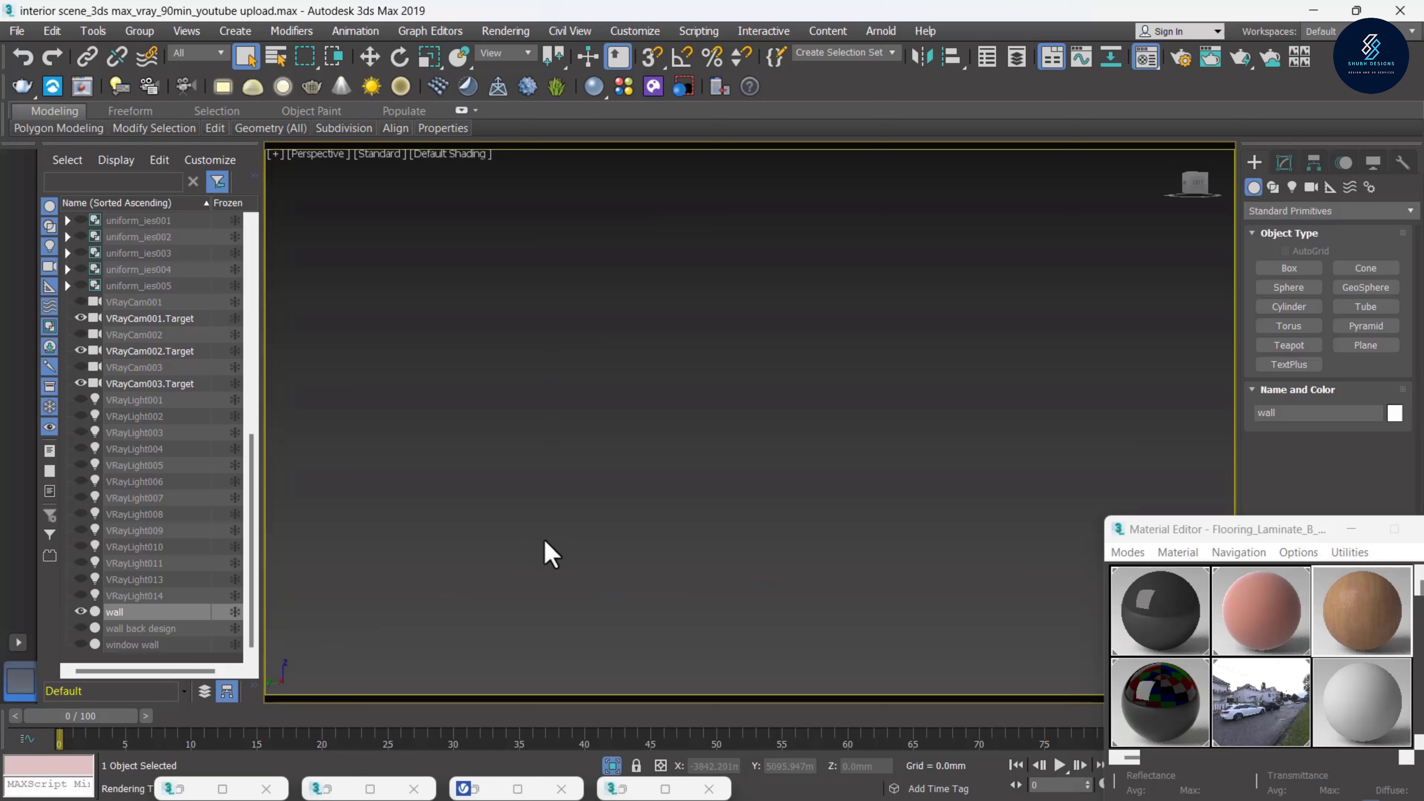
key("z")
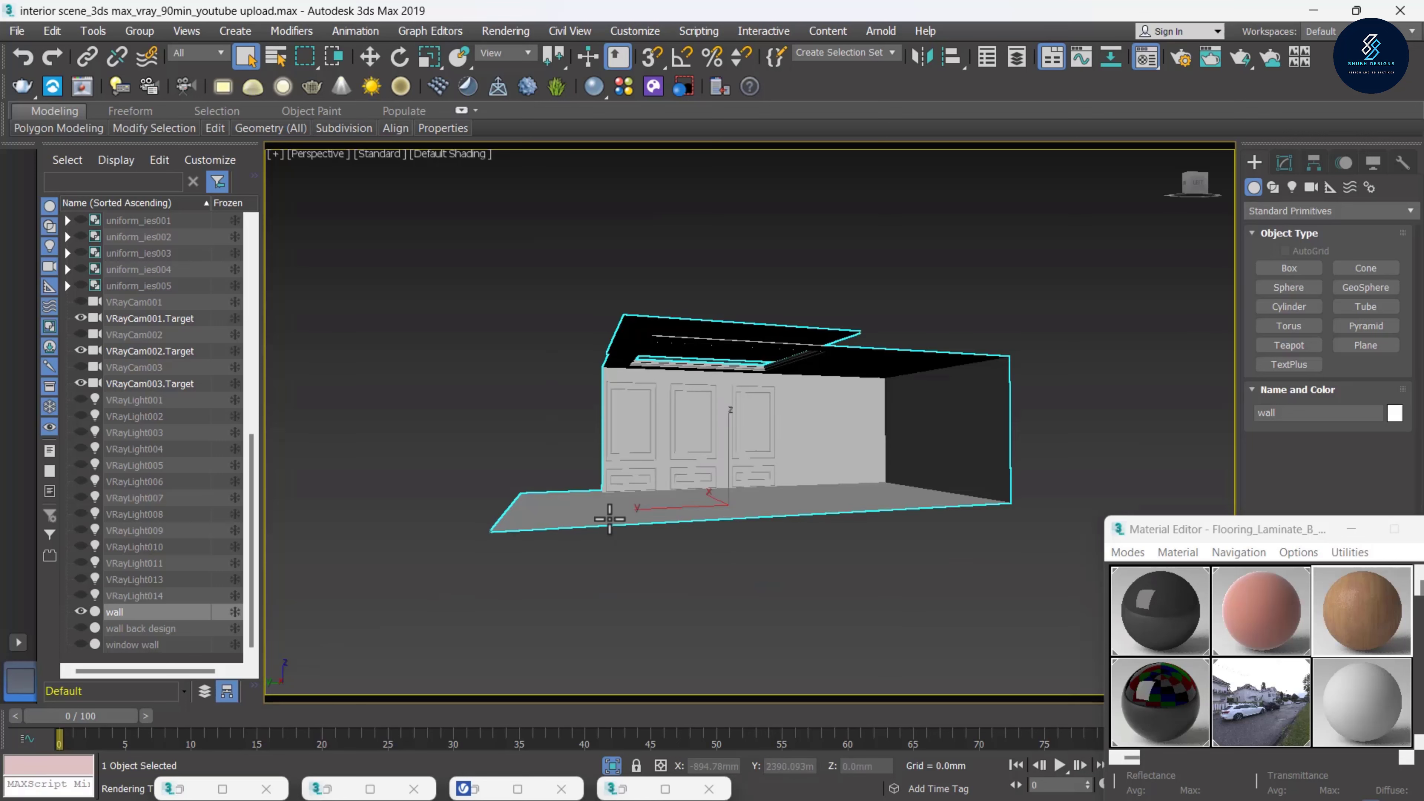
Enter Editable Poly polygon mode and select the wall's floor polygons
left_click(1284, 163)
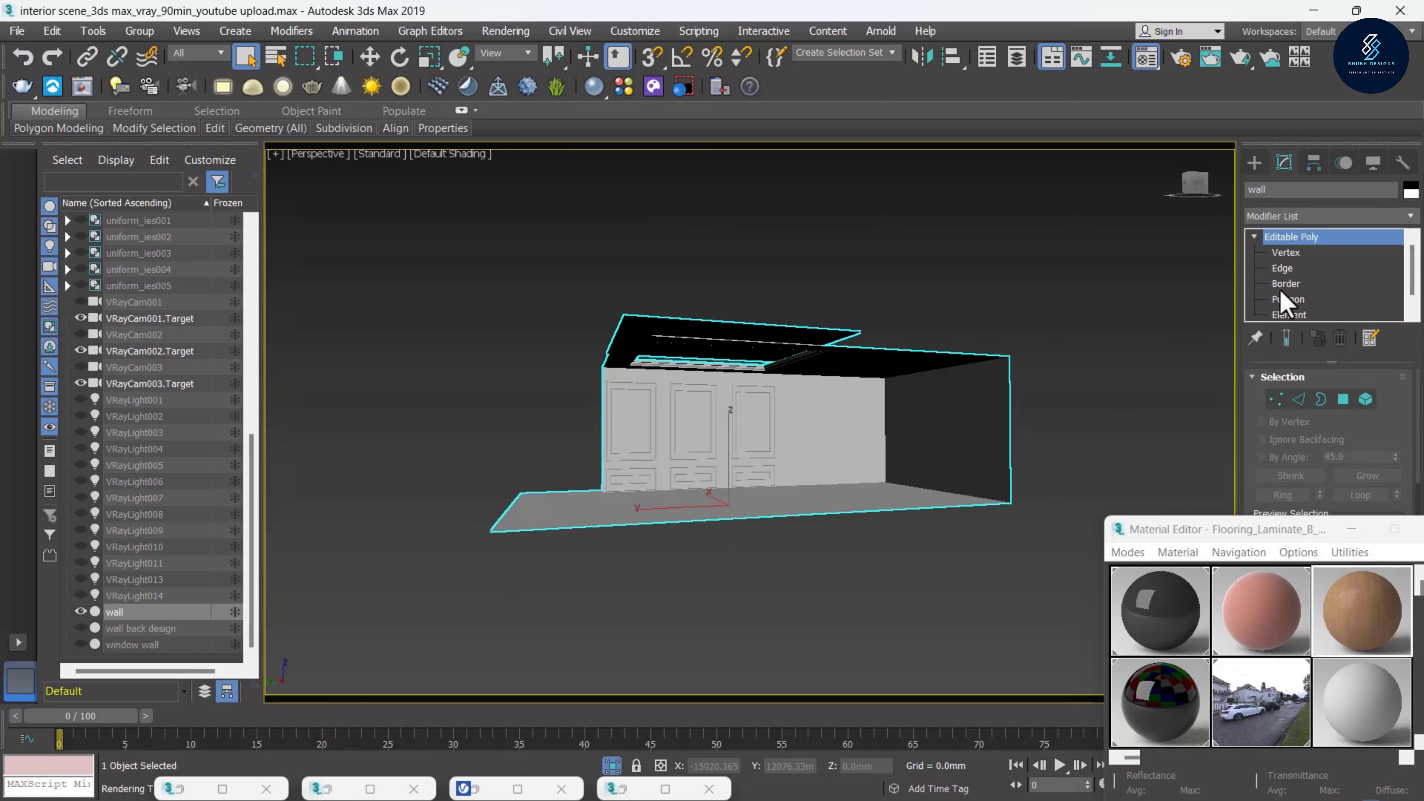
left_click(1288, 299)
left_click(701, 303)
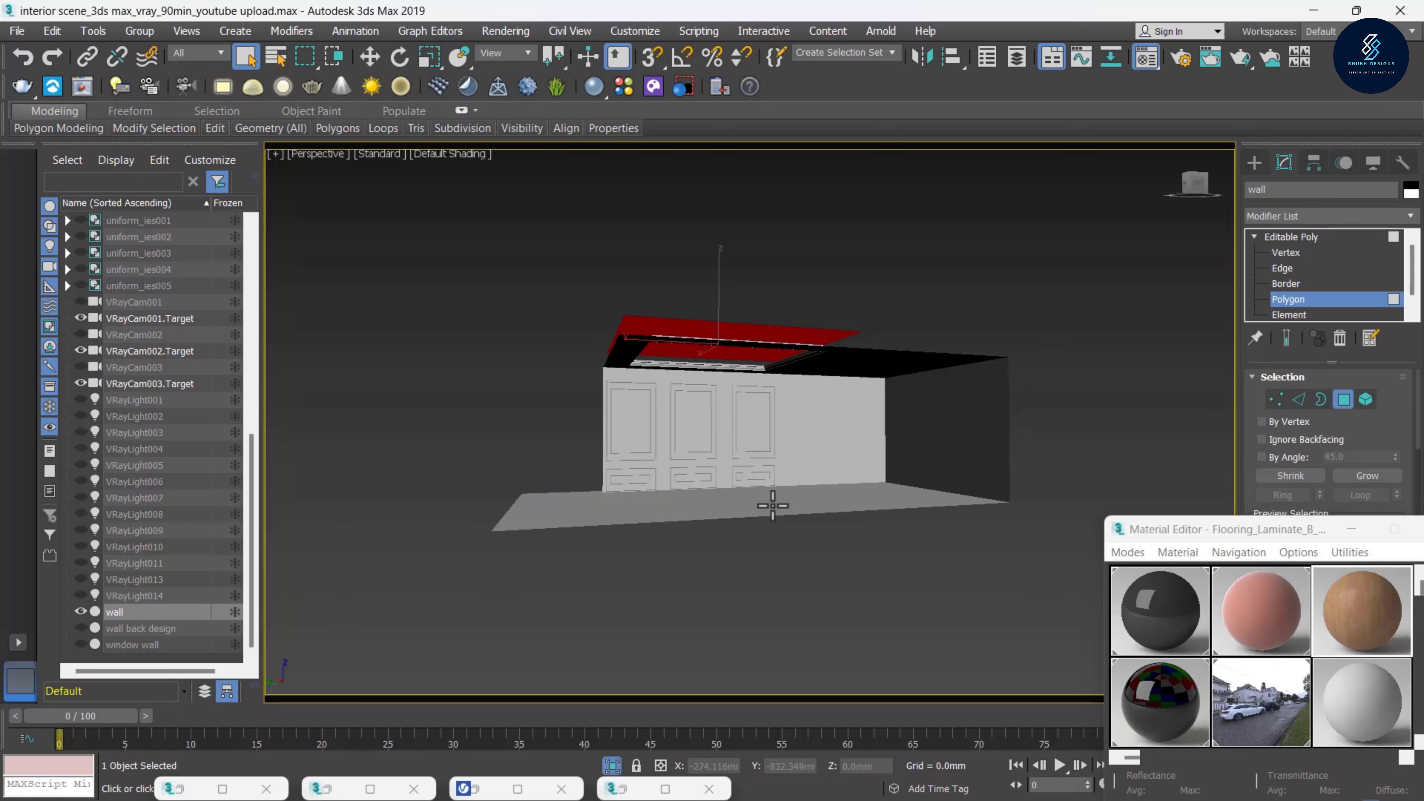
left_click(738, 550)
mouse_move(737, 550)
middle_mouse_down("alt")
mouse_move(735, 598)
mouse_move(783, 557)
mouse_move(775, 575)
mouse_move(718, 557)
mouse_move(708, 572)
middle_mouse_up("alt")
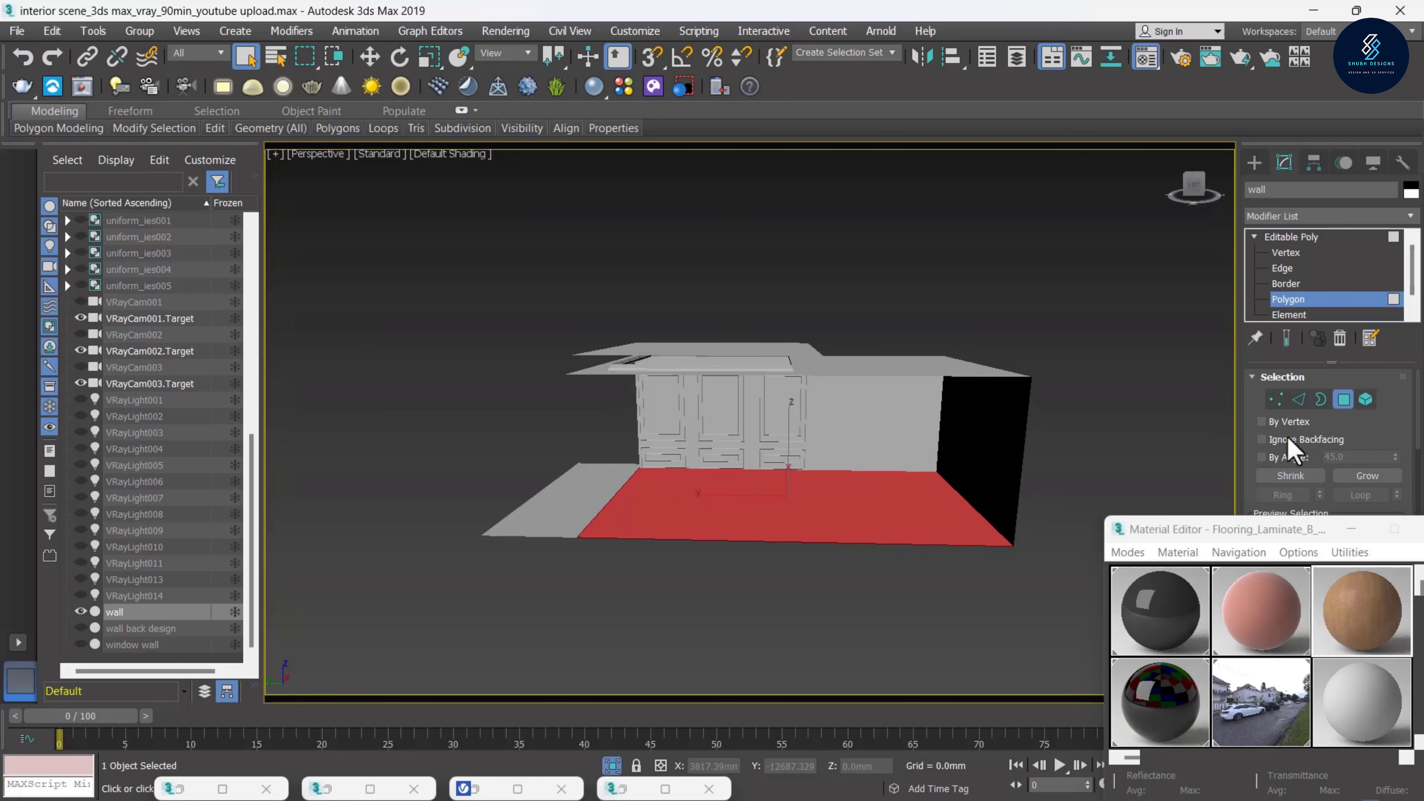
Detach the selected floor polygons as a new object named floor
scroll(1290, 449, "down", 3)
scroll(1251, 634, "down", 2)
scroll(1256, 612, "down", 2)
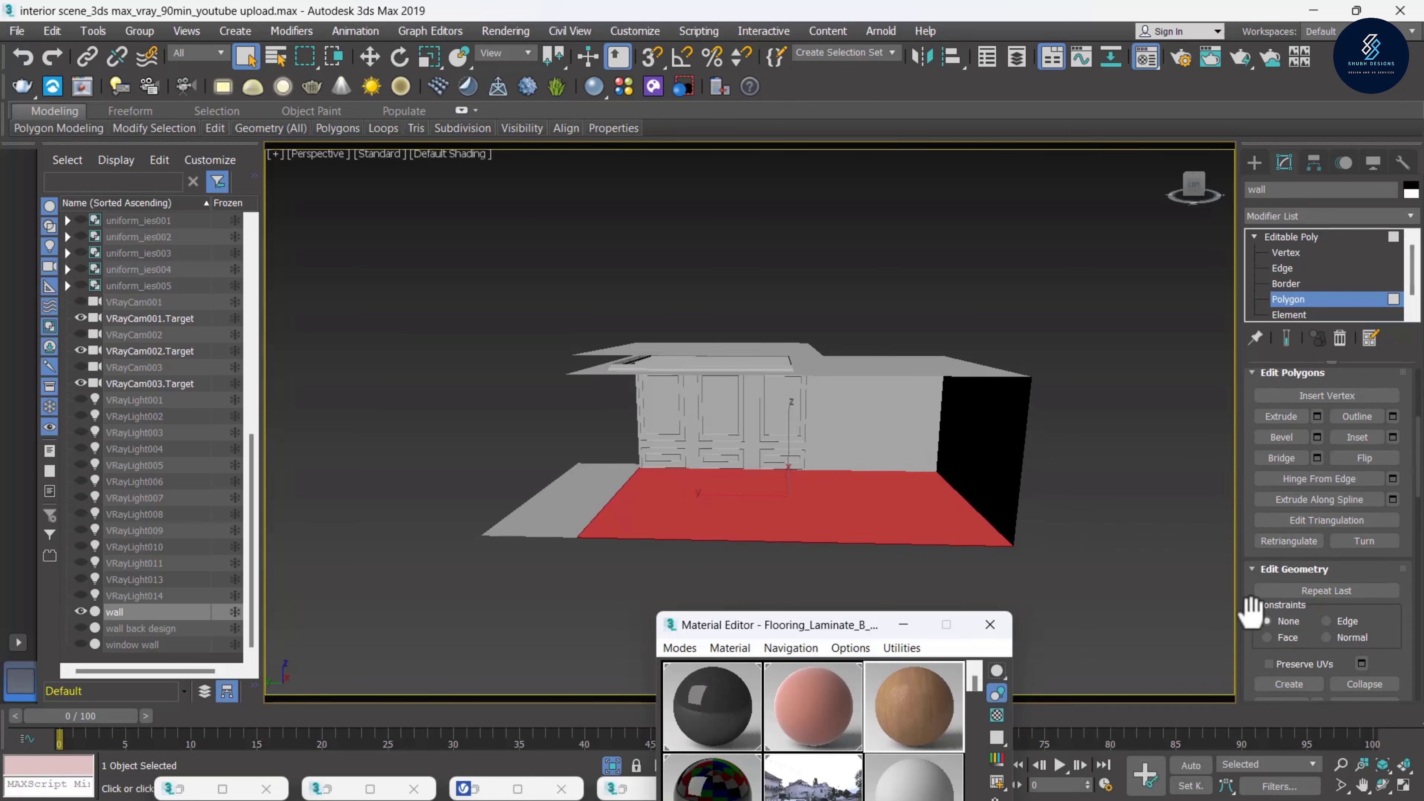
scroll(1256, 603, "down", 2)
scroll(1256, 604, "down", 2)
left_click(1358, 573)
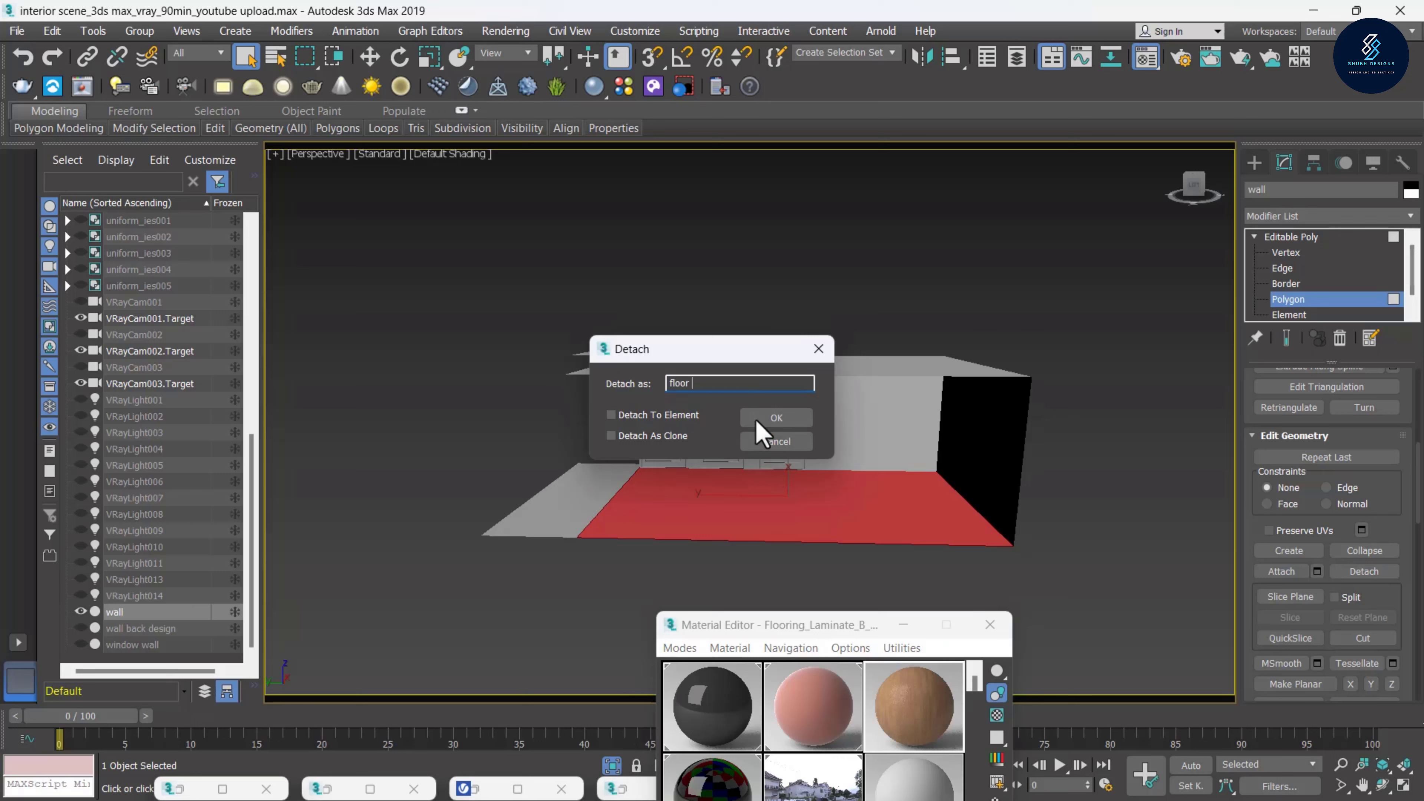
left_click(771, 418)
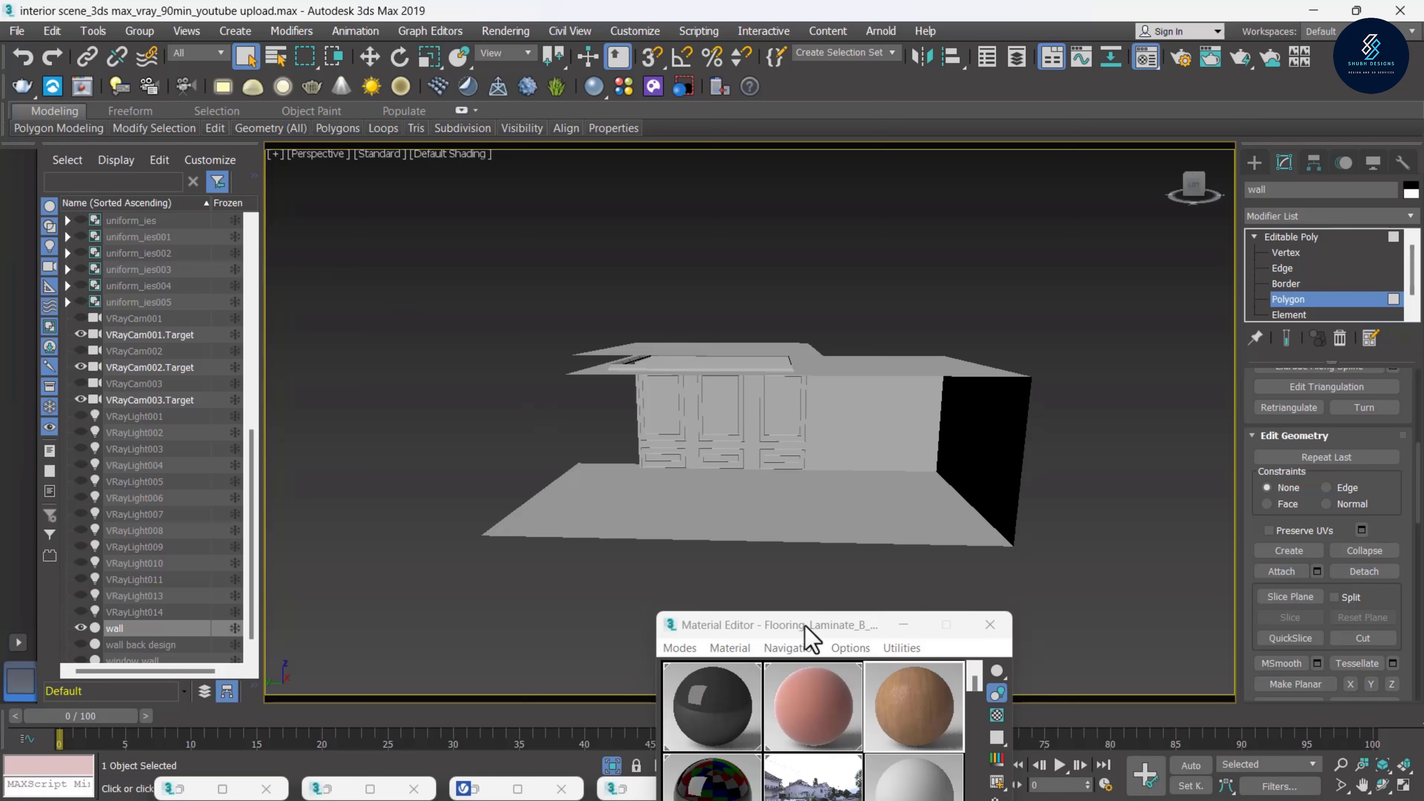
left_click_drag(805, 627, 810, 641)
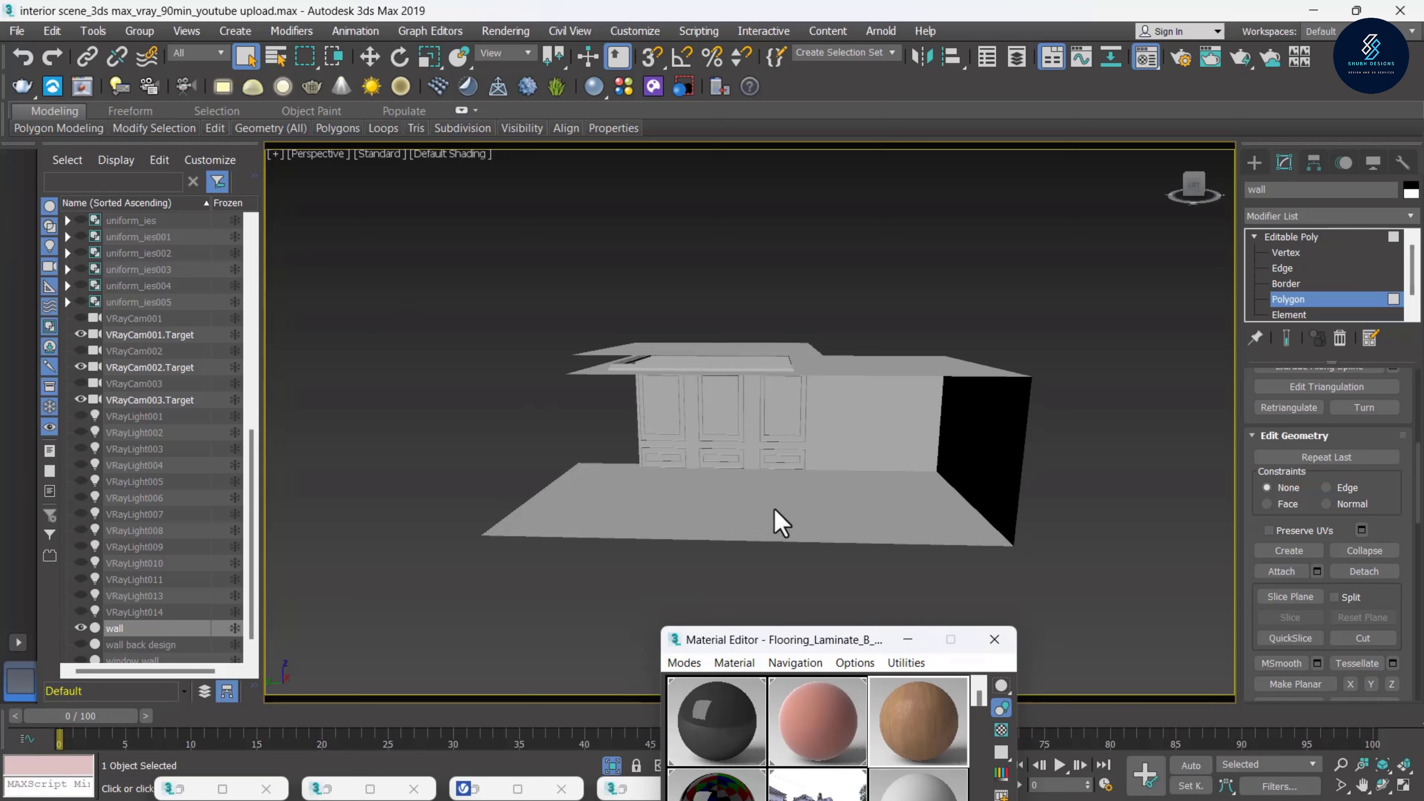
left_click(1290, 300)
Select the newly detached floor object
left_click(1110, 255)
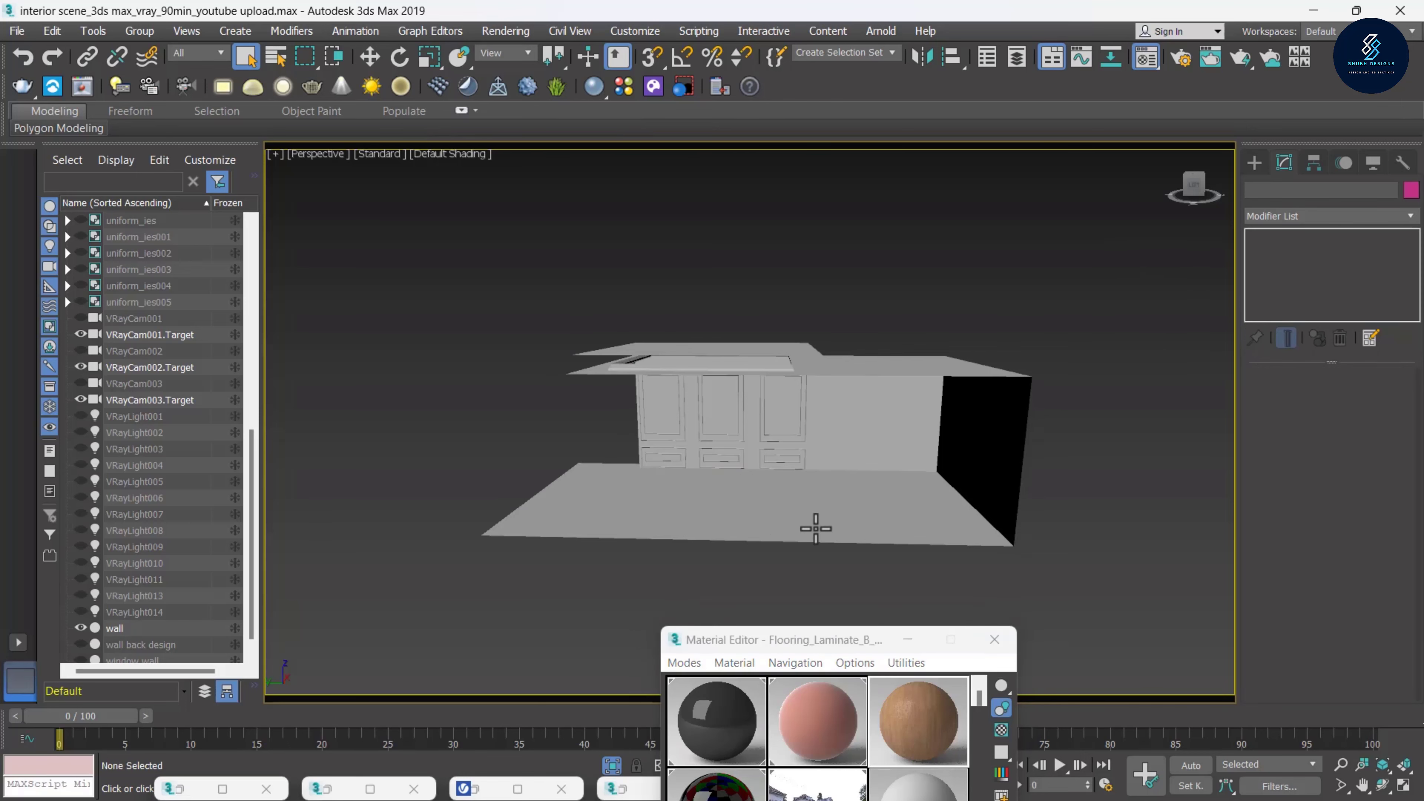
left_click(797, 533)
scroll(648, 566, "up", 5)
scroll(662, 547, "down", 4)
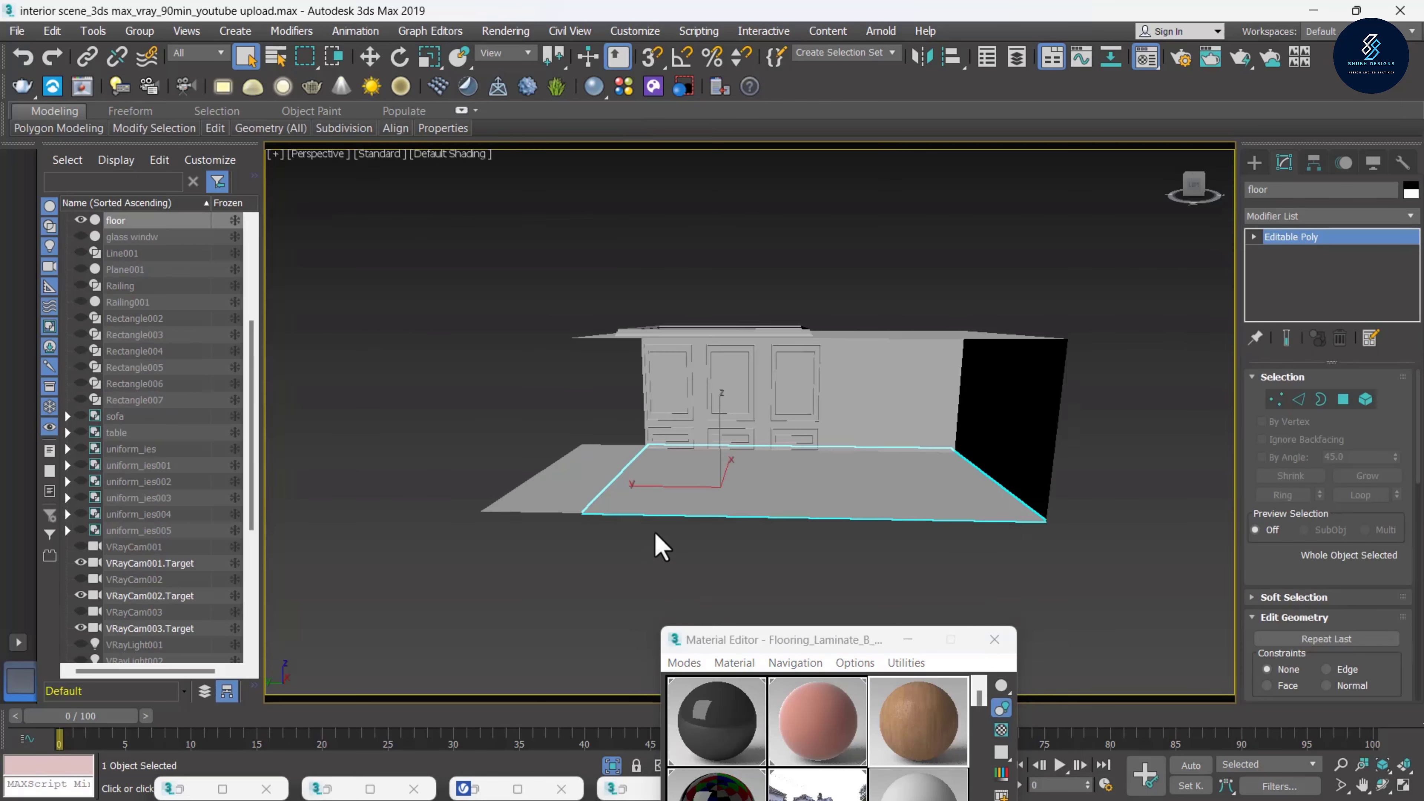
mouse_move(686, 511)
middle_mouse_down("alt")
mouse_move(712, 414)
mouse_move(741, 484)
mouse_move(683, 526)
mouse_move(690, 509)
mouse_move(779, 500)
mouse_move(690, 516)
mouse_move(960, 380)
middle_mouse_up("alt")
Add a Shell modifier to the floor with a 46.92 mm outer amount
left_click(1411, 218)
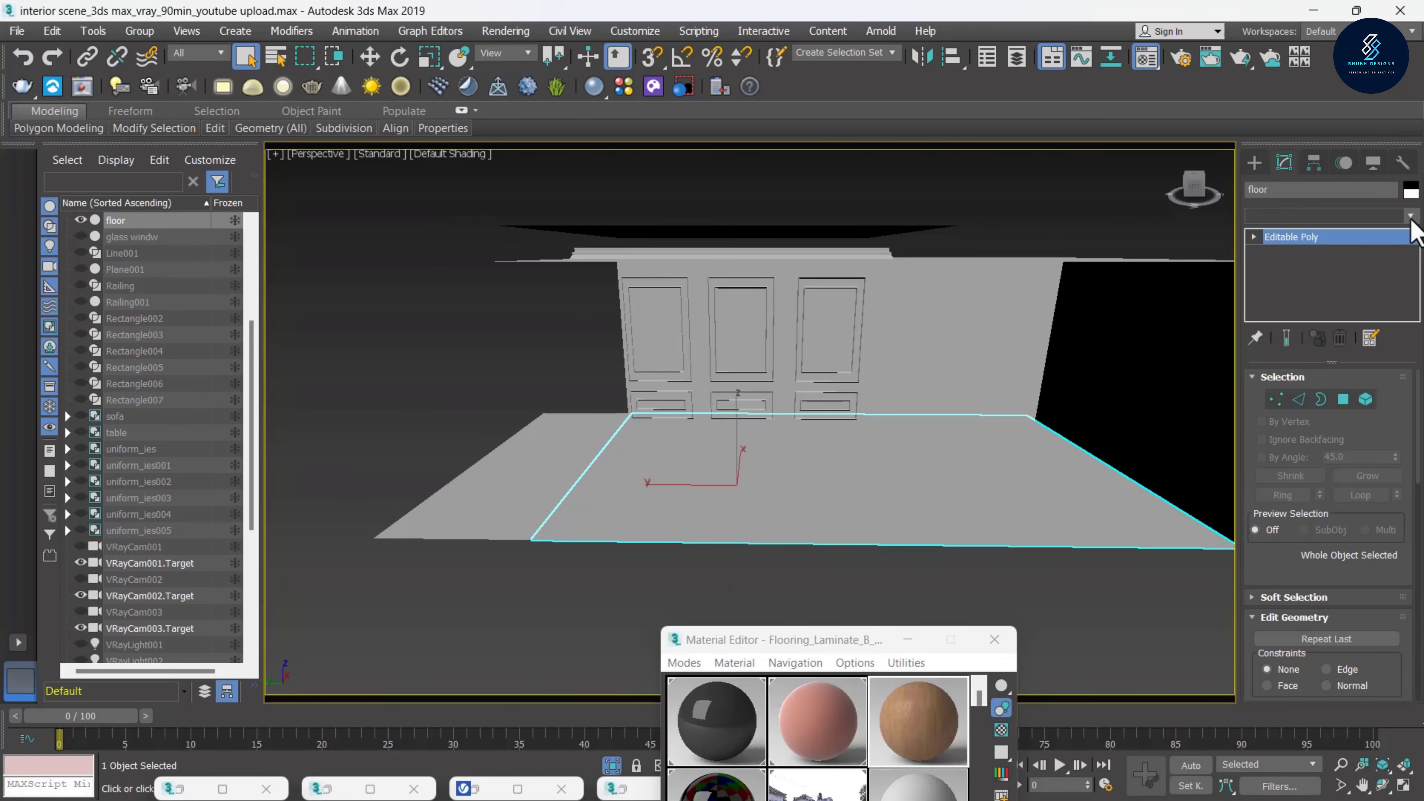
type("sh")
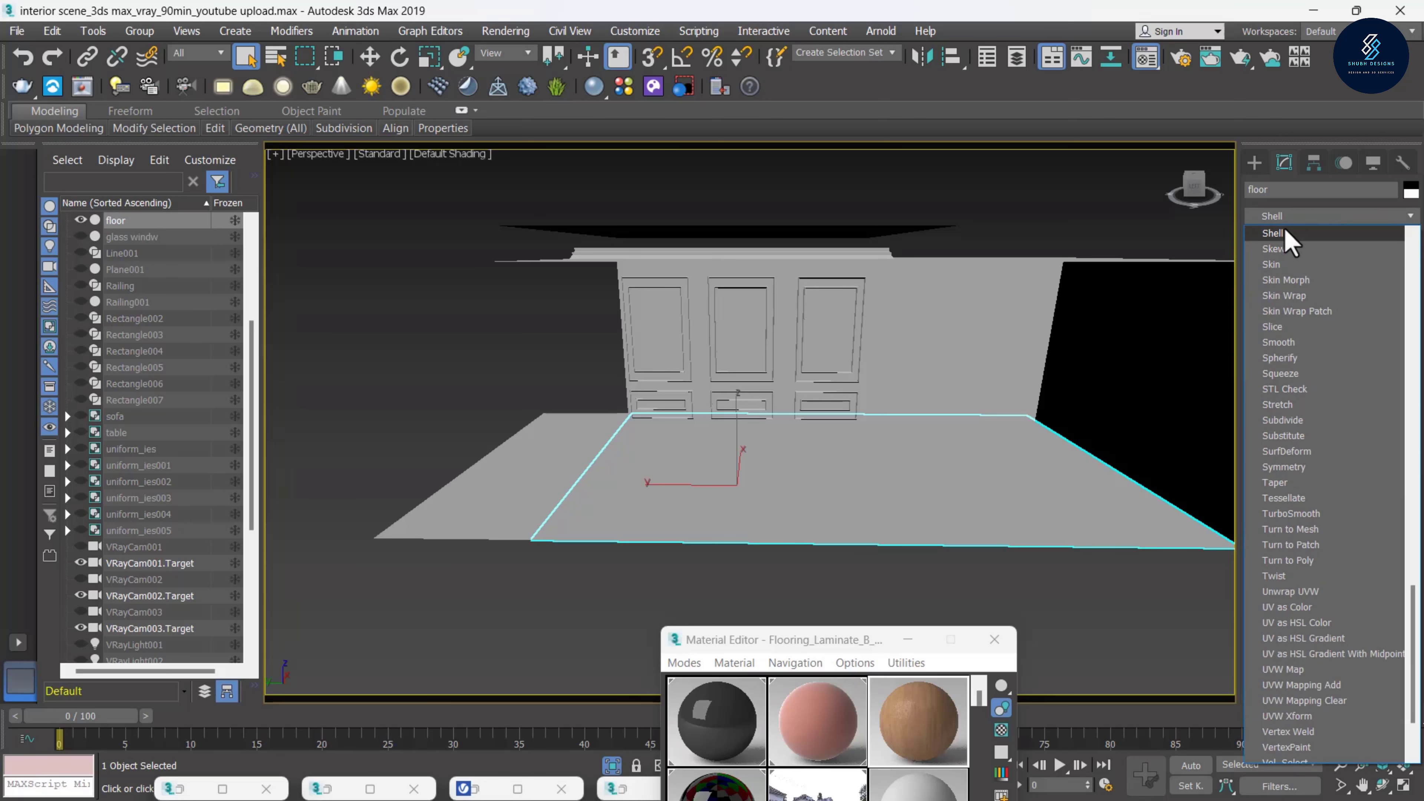
left_click(1279, 233)
scroll(564, 568, "up", 3)
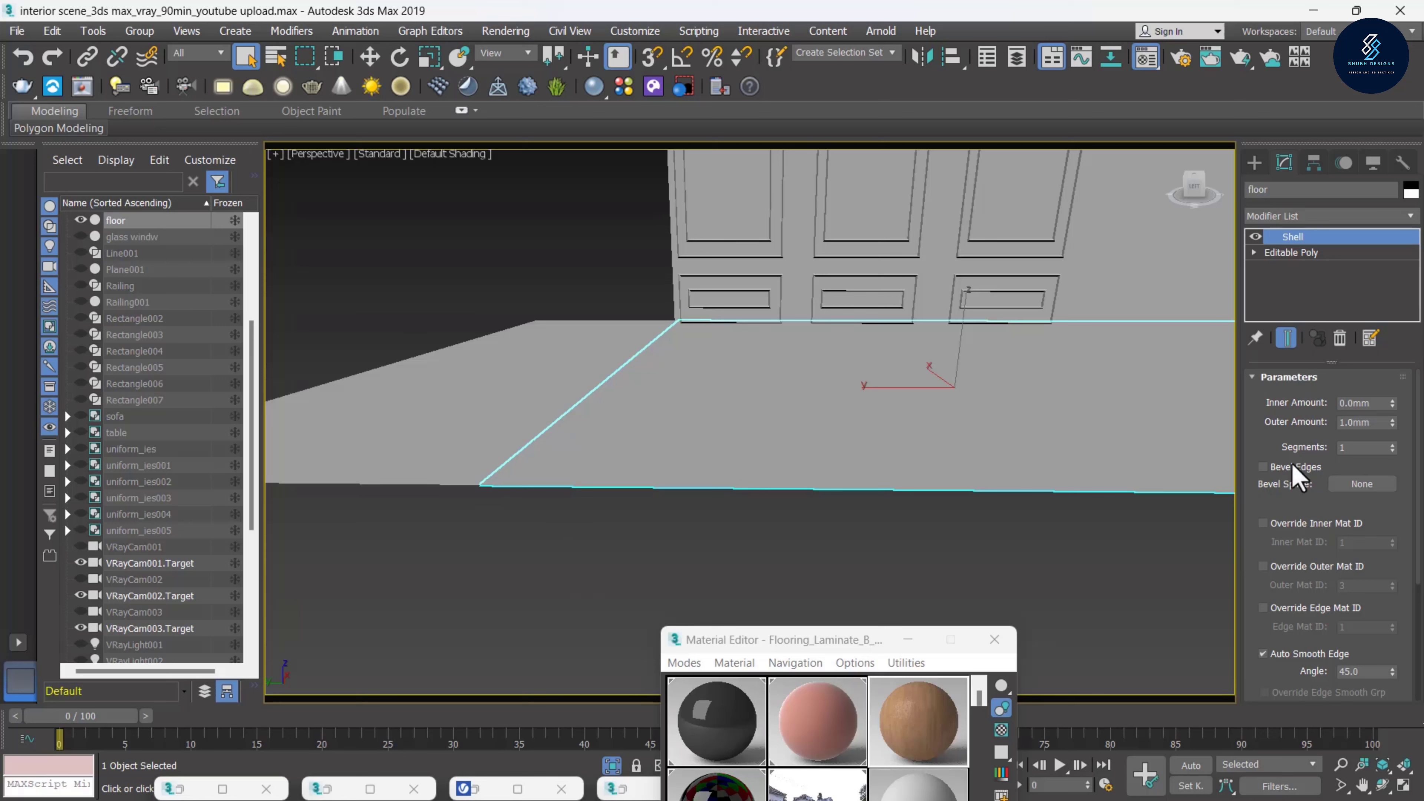
left_click_drag(1393, 425, 1374, 230)
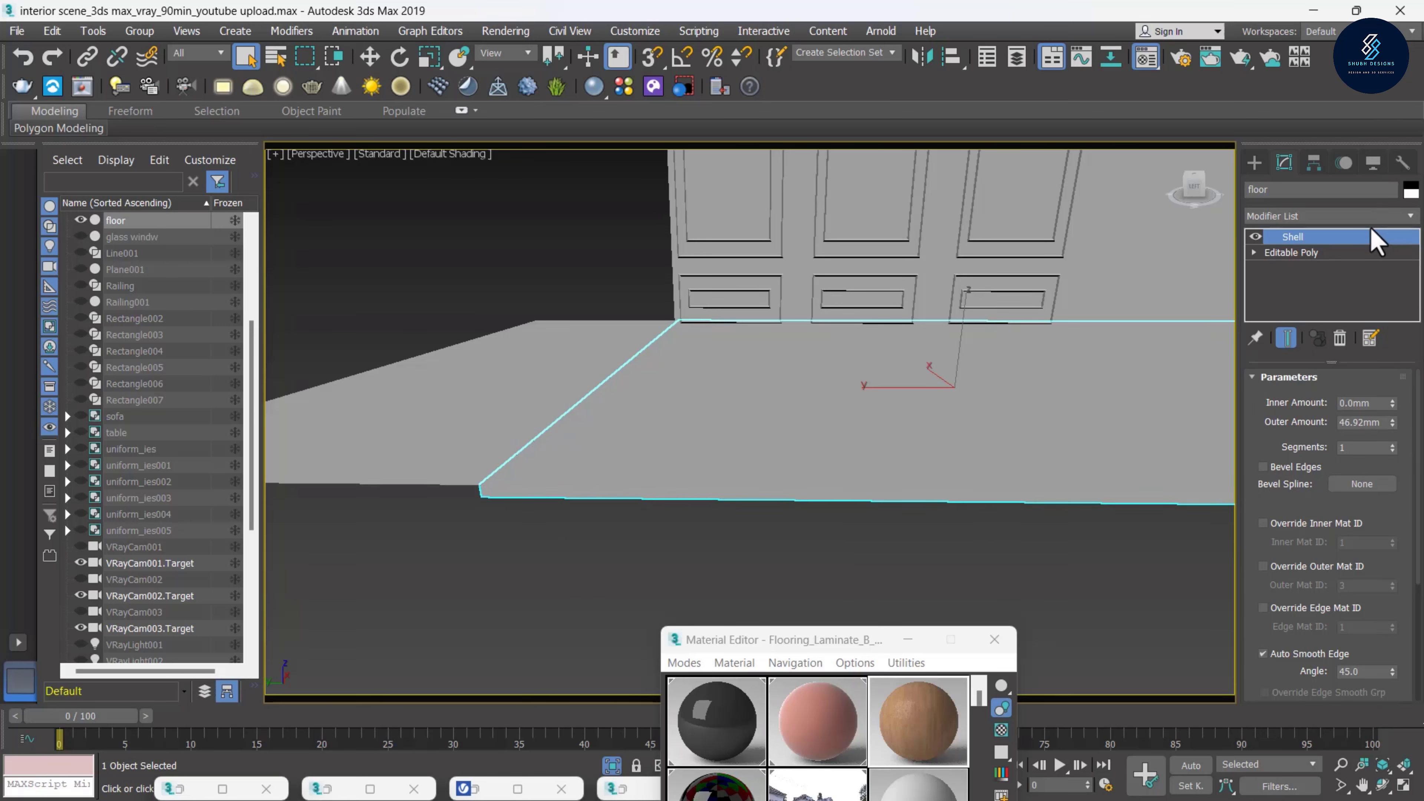
scroll(852, 404, "down", 5)
middle_click_drag(715, 445, 668, 531, "alt")
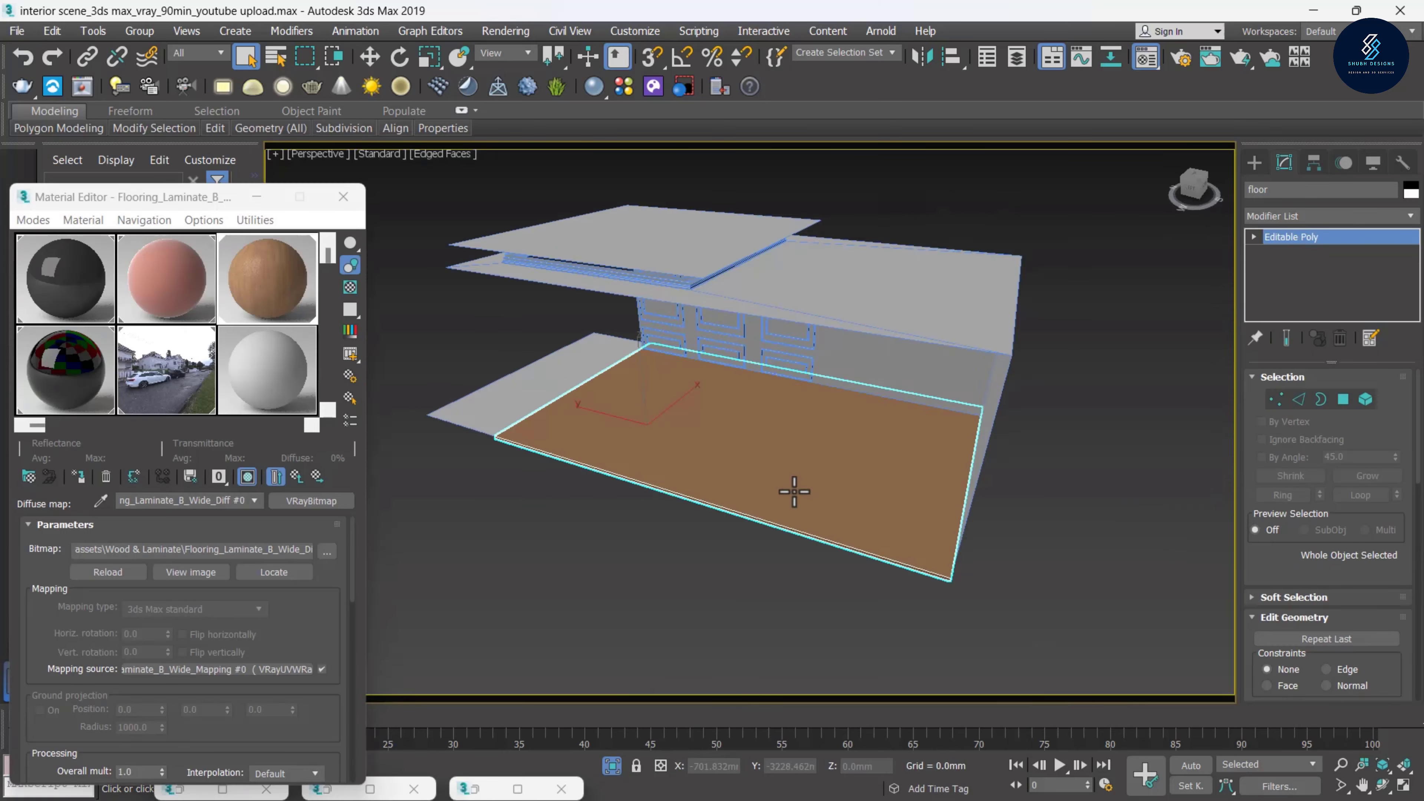
Add a Box UVW Map to the floor with Real-World Map Size turned off
scroll(795, 492, "up", 3)
scroll(772, 499, "down", 3)
scroll(773, 499, "up", 1)
scroll(863, 539, "up", 4)
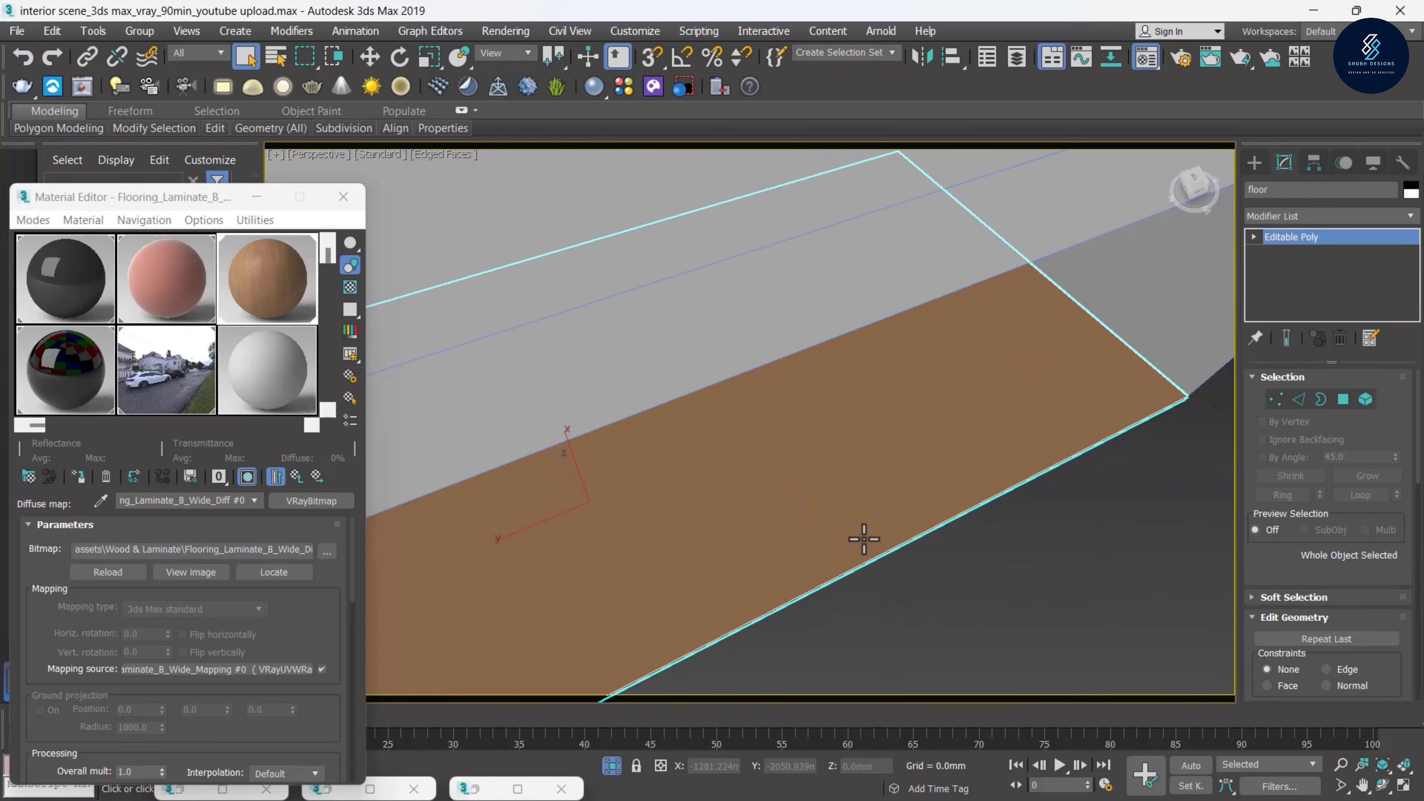
scroll(875, 505, "down", 3)
scroll(849, 509, "down", 2)
scroll(898, 409, "down", 3)
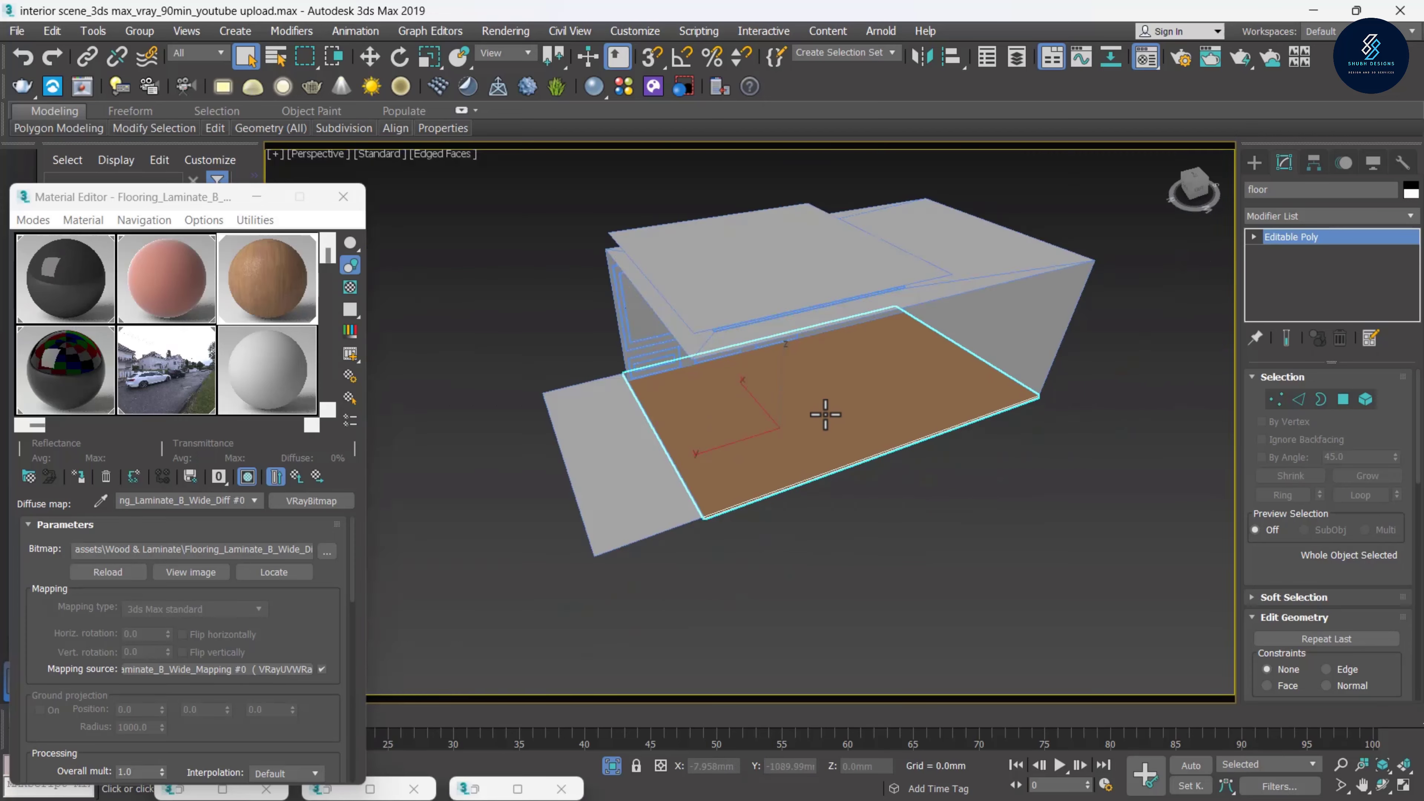
scroll(826, 414, "up", 4)
scroll(836, 427, "down", 3)
middle_click_drag(859, 461, 763, 417, "alt")
scroll(811, 385, "up", 4)
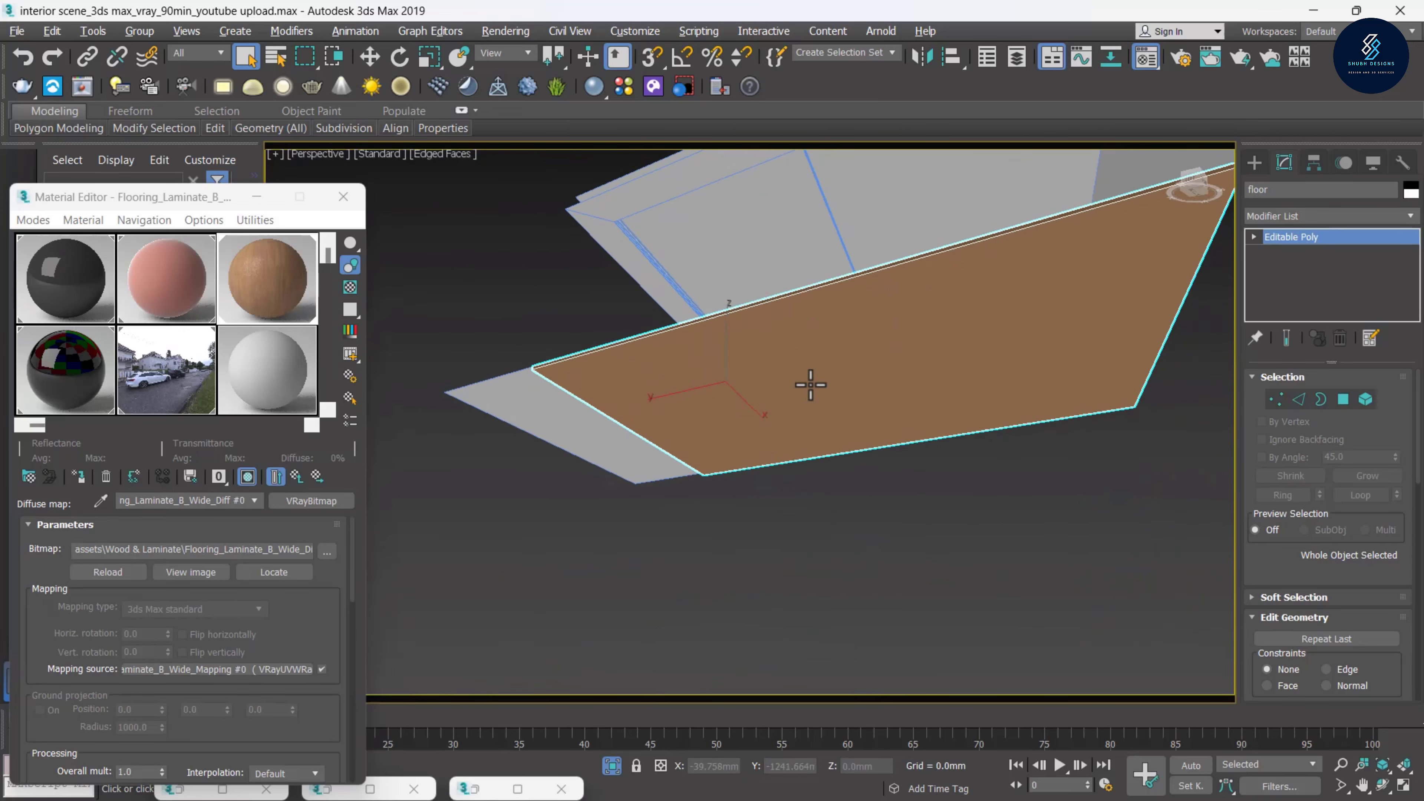
scroll(810, 385, "down", 3)
scroll(825, 448, "up", 3)
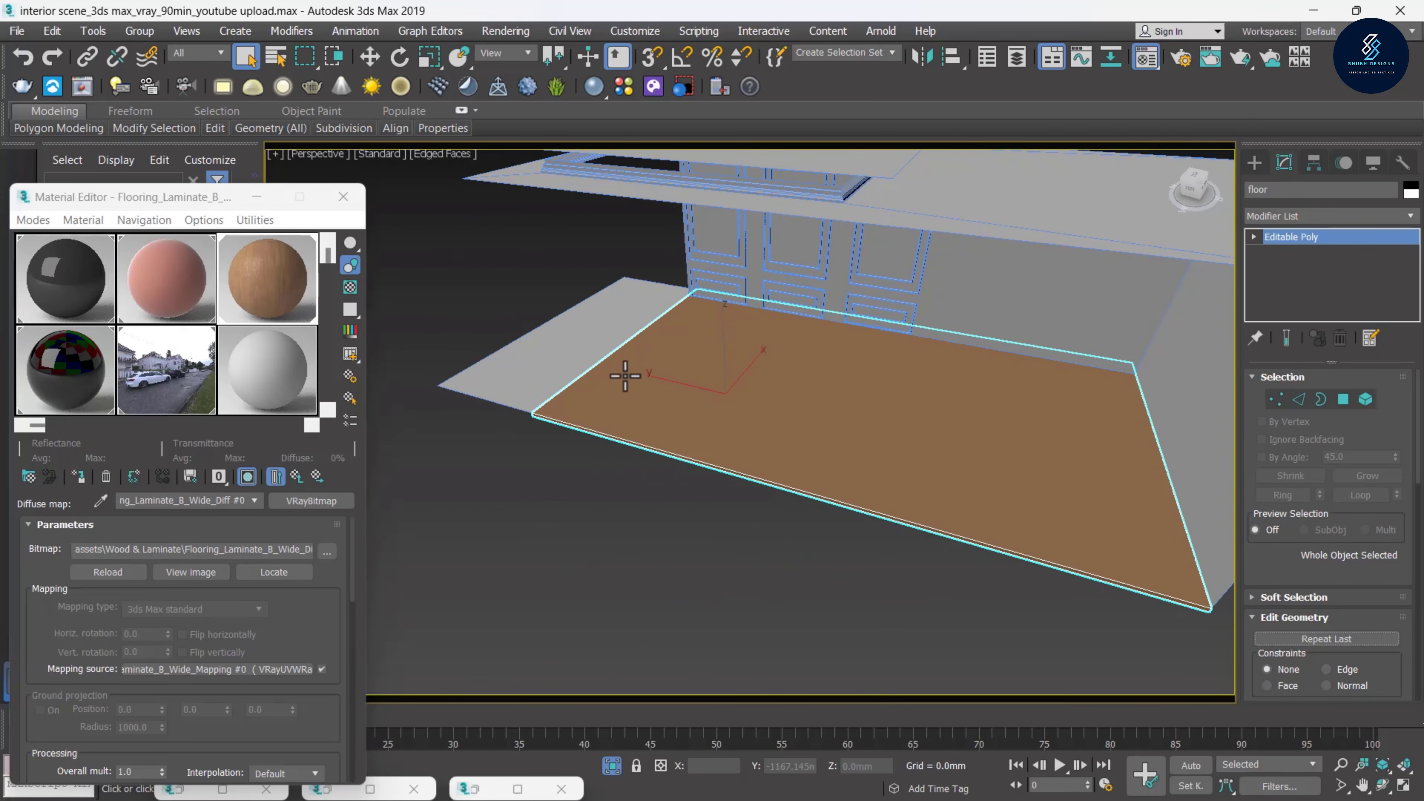
left_click(1410, 216)
type("uv")
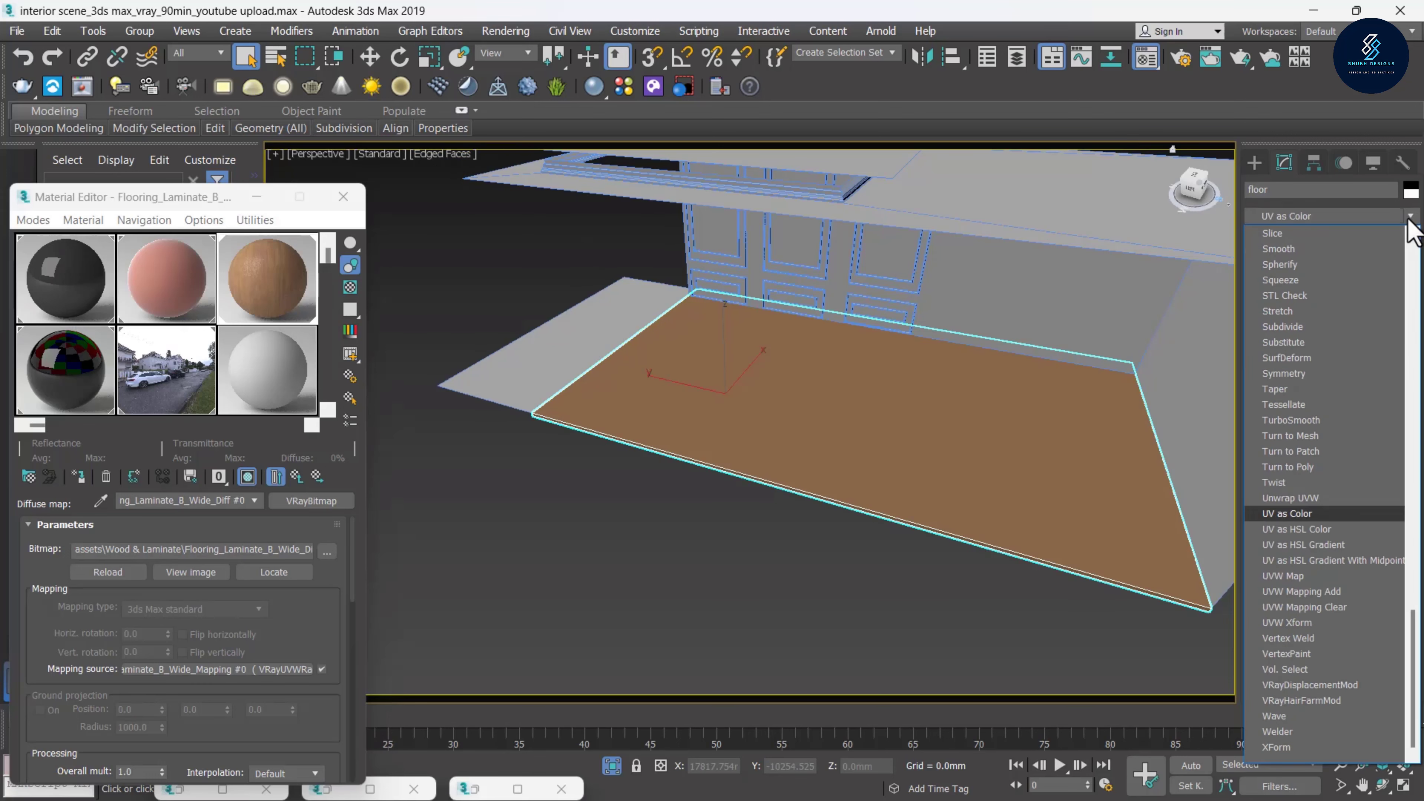
type("w")
left_click(1312, 576)
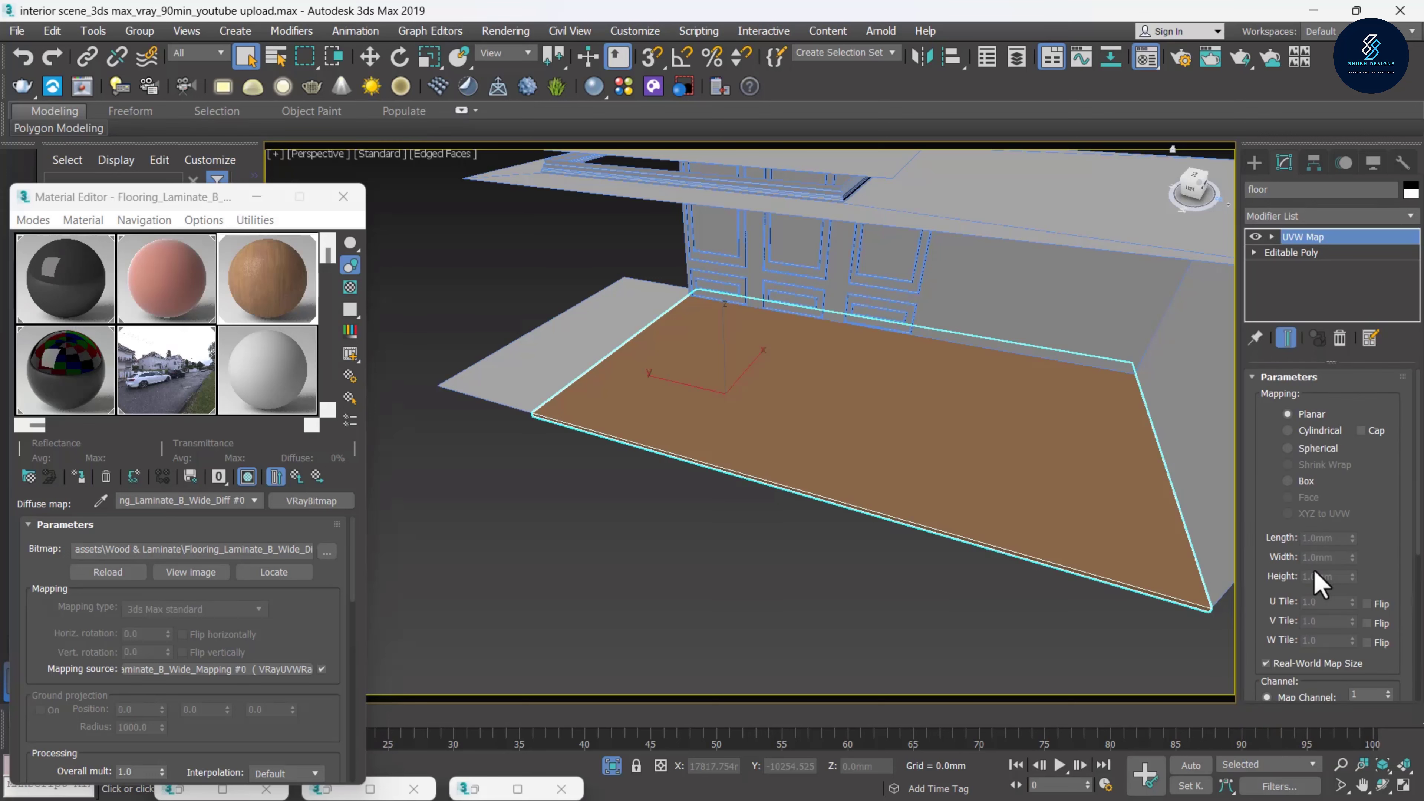
scroll(1270, 524, "down", 2)
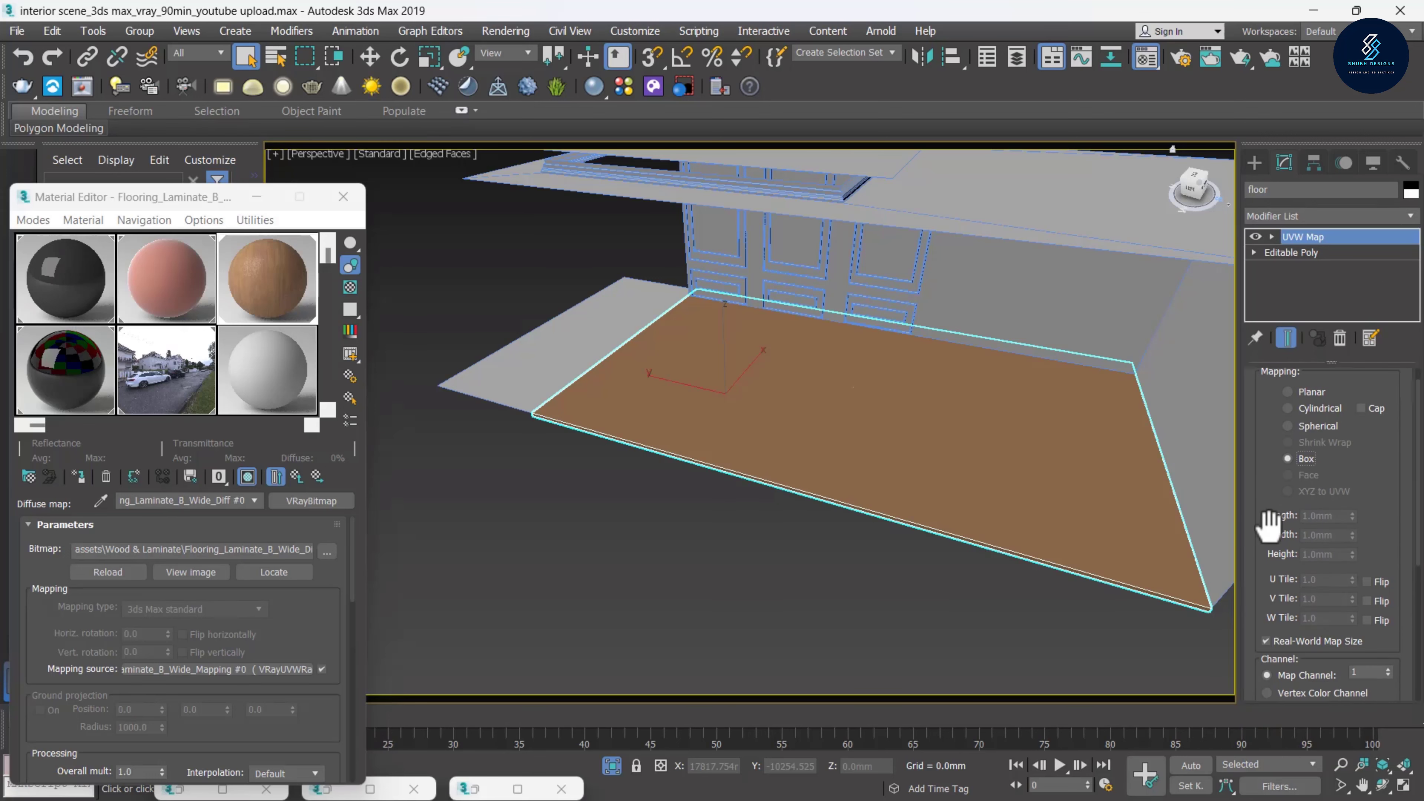
left_click(1272, 619)
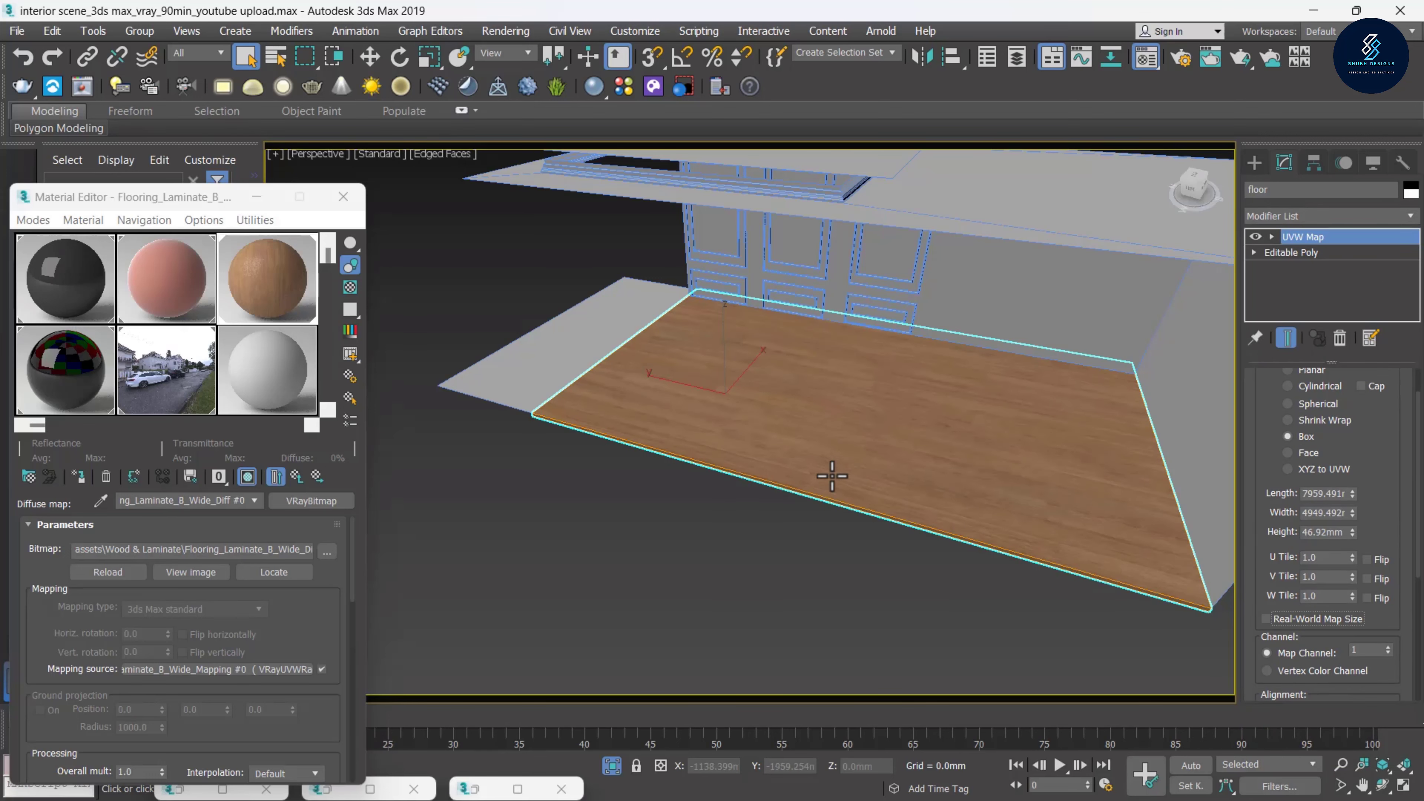
Orbit and zoom around the room to inspect the laminate wood on the floor
scroll(830, 472, "up", 3)
scroll(824, 477, "down", 1)
scroll(754, 493, "up", 3)
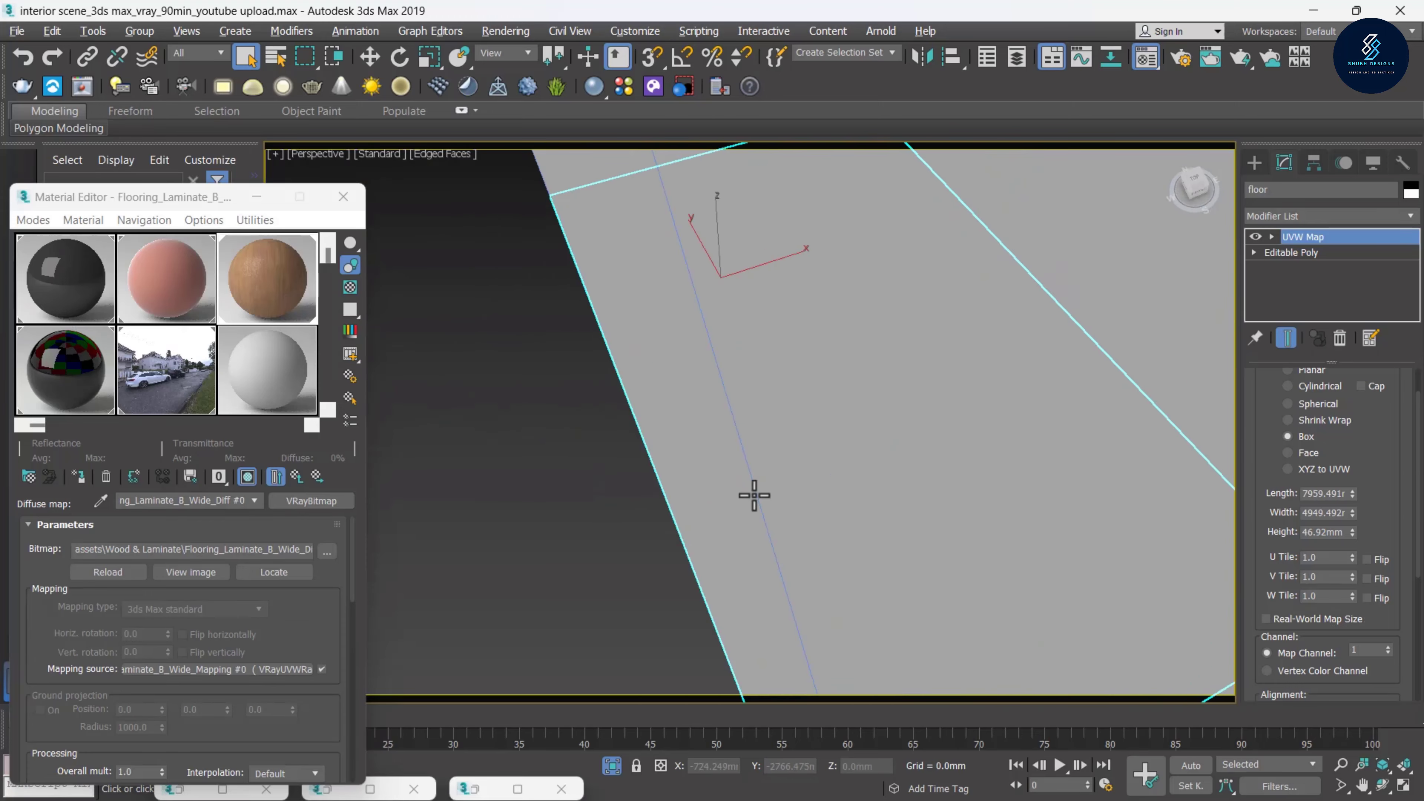
scroll(779, 444, "down", 4)
scroll(790, 455, "up", 1)
scroll(688, 427, "up", 1)
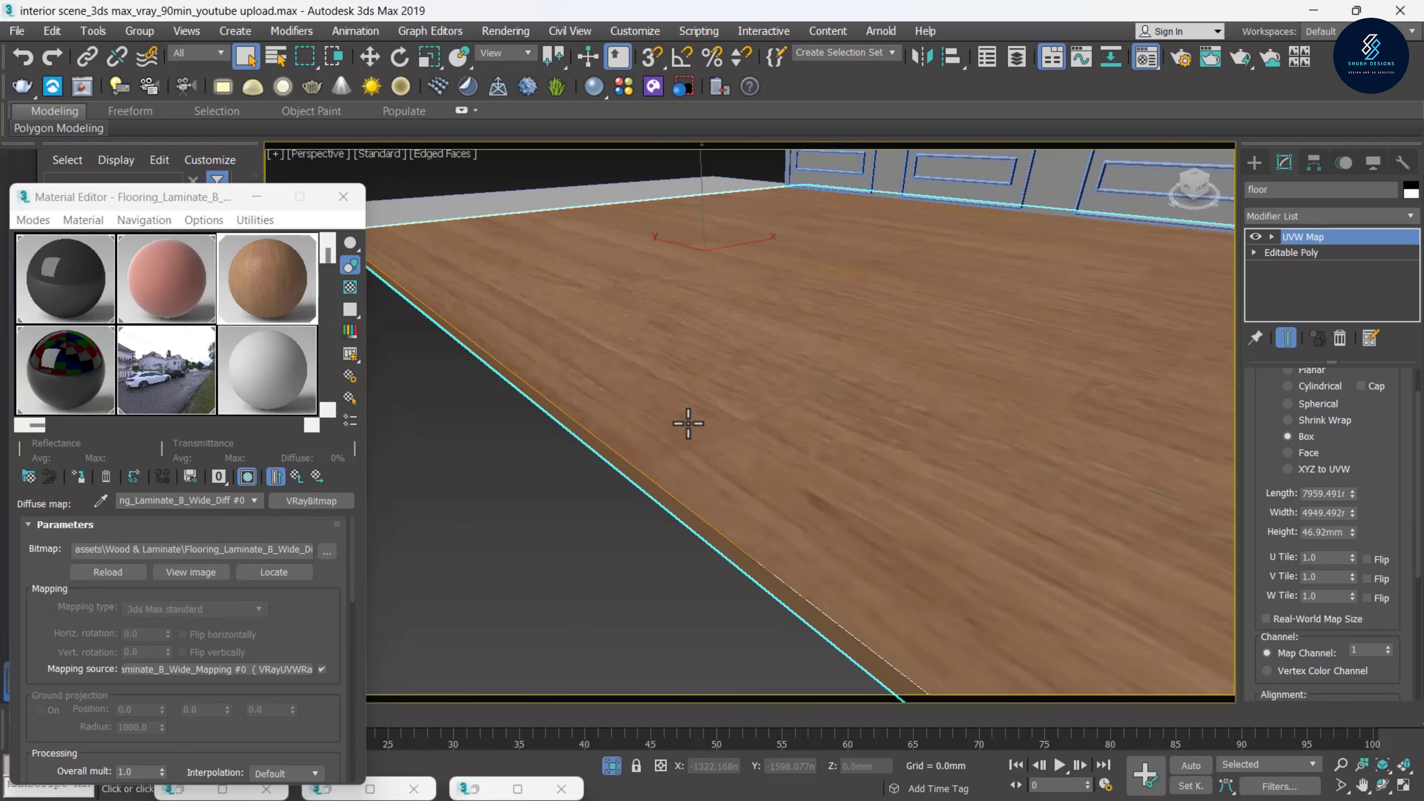
scroll(693, 433, "down", 2)
scroll(695, 434, "down", 2)
scroll(818, 452, "down", 2)
mouse_move(817, 452)
middle_mouse_down("alt")
mouse_move(823, 419)
mouse_move(797, 431)
middle_mouse_up("alt")
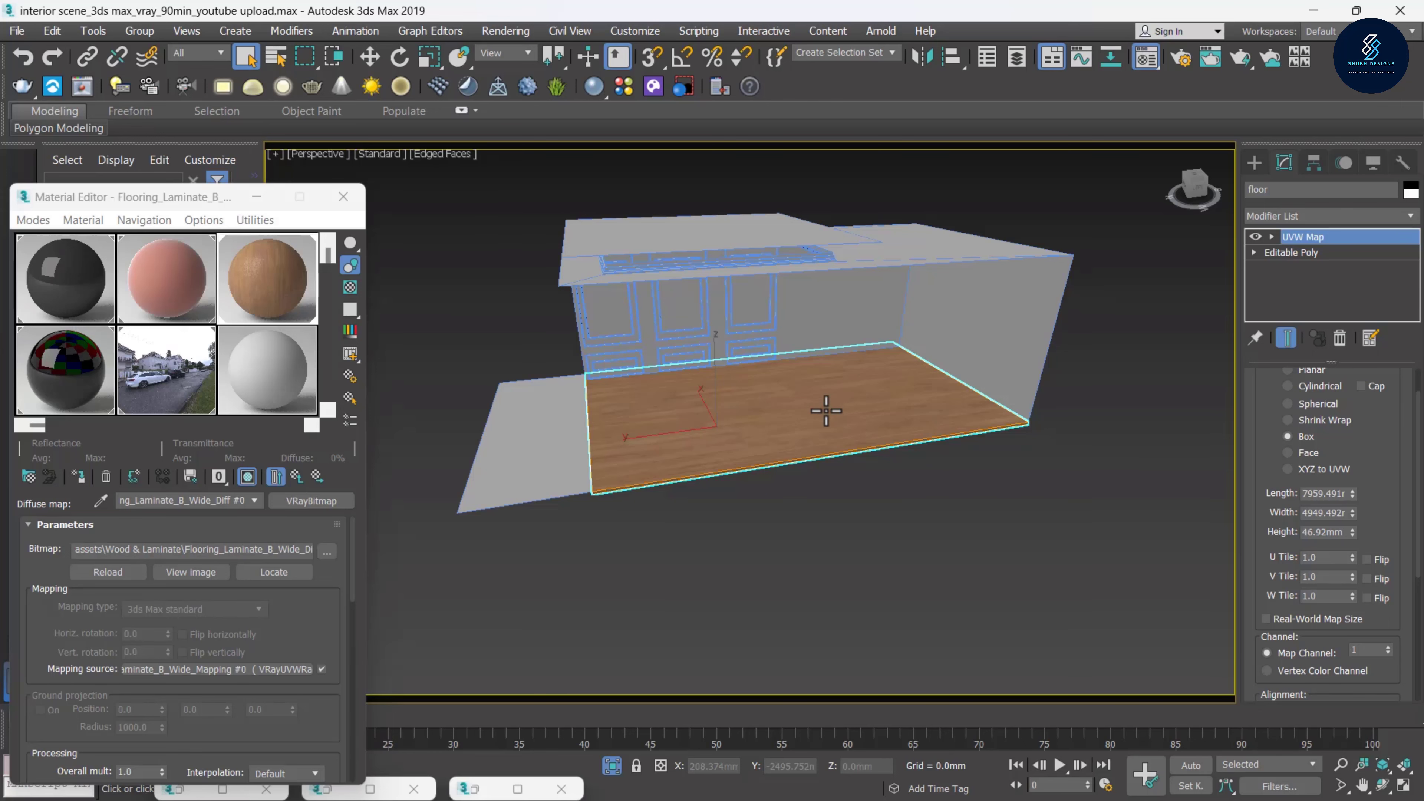
scroll(826, 410, "up", 3)
scroll(772, 436, "up", 1)
scroll(807, 493, "up", 3)
scroll(862, 541, "down", 2)
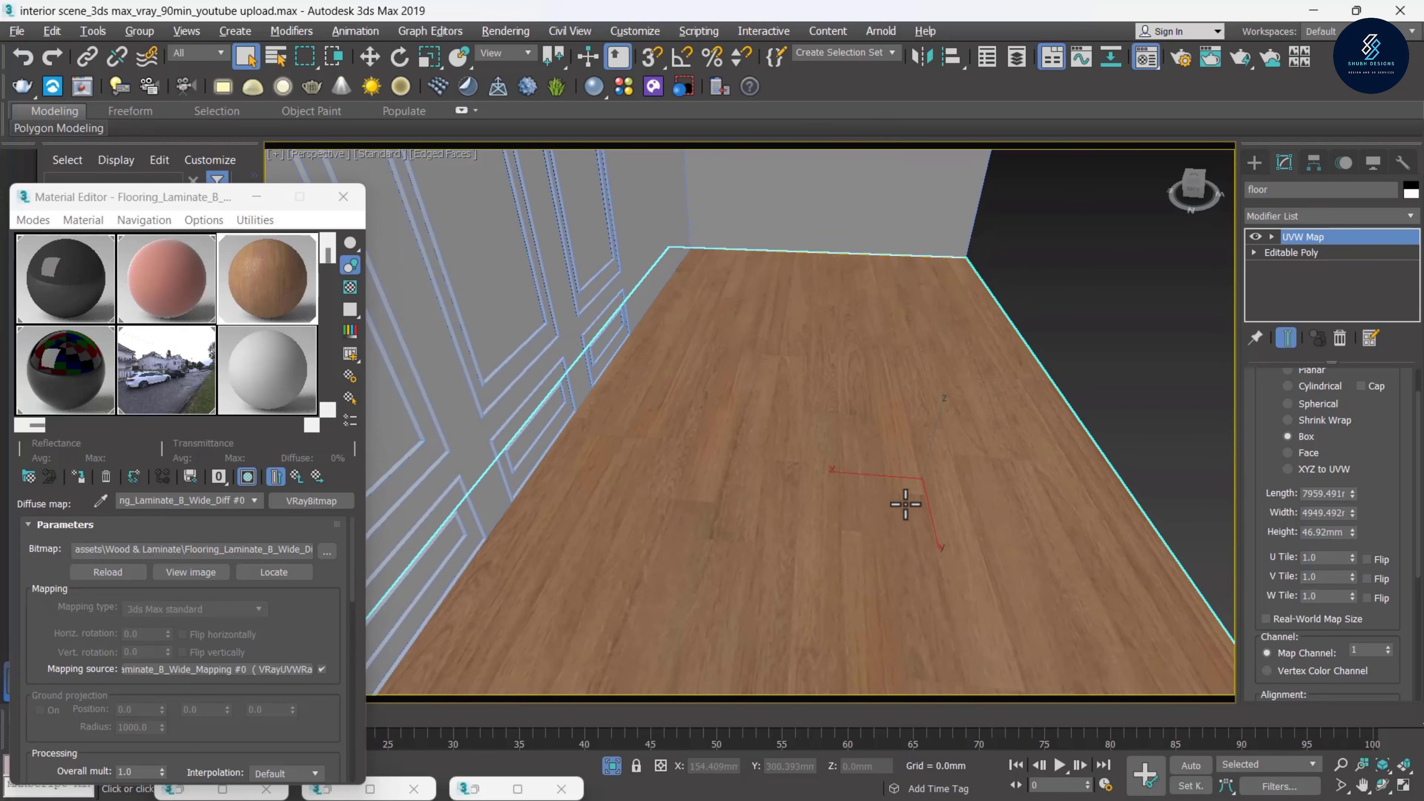
mouse_move(906, 503)
middle_mouse_down("alt")
mouse_move(878, 484)
mouse_move(722, 511)
middle_mouse_up("alt")
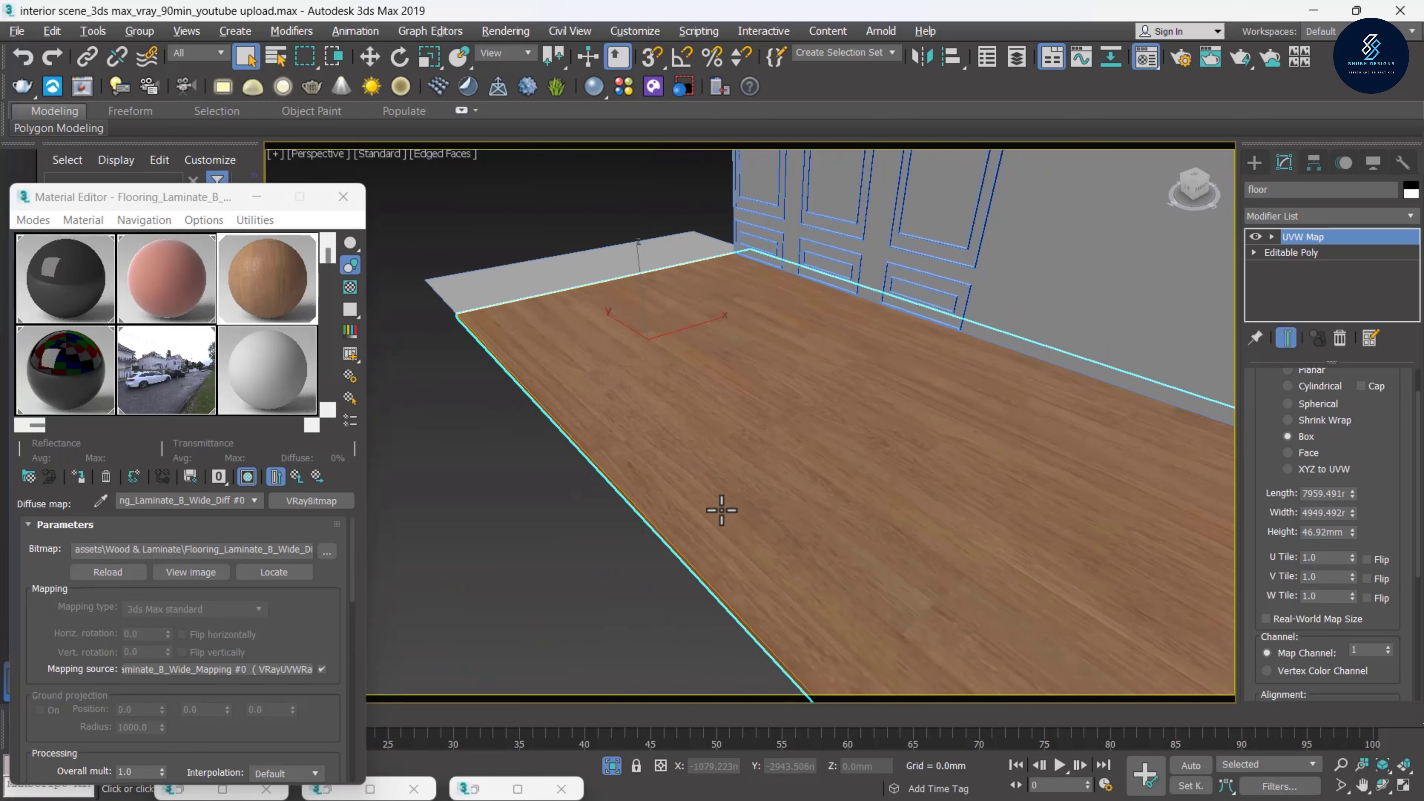
scroll(922, 407, "down", 5)
middle_click_drag(913, 407, 928, 407, "alt")
Isolate the floor object so it shows on its own
scroll(937, 401, "up", 5)
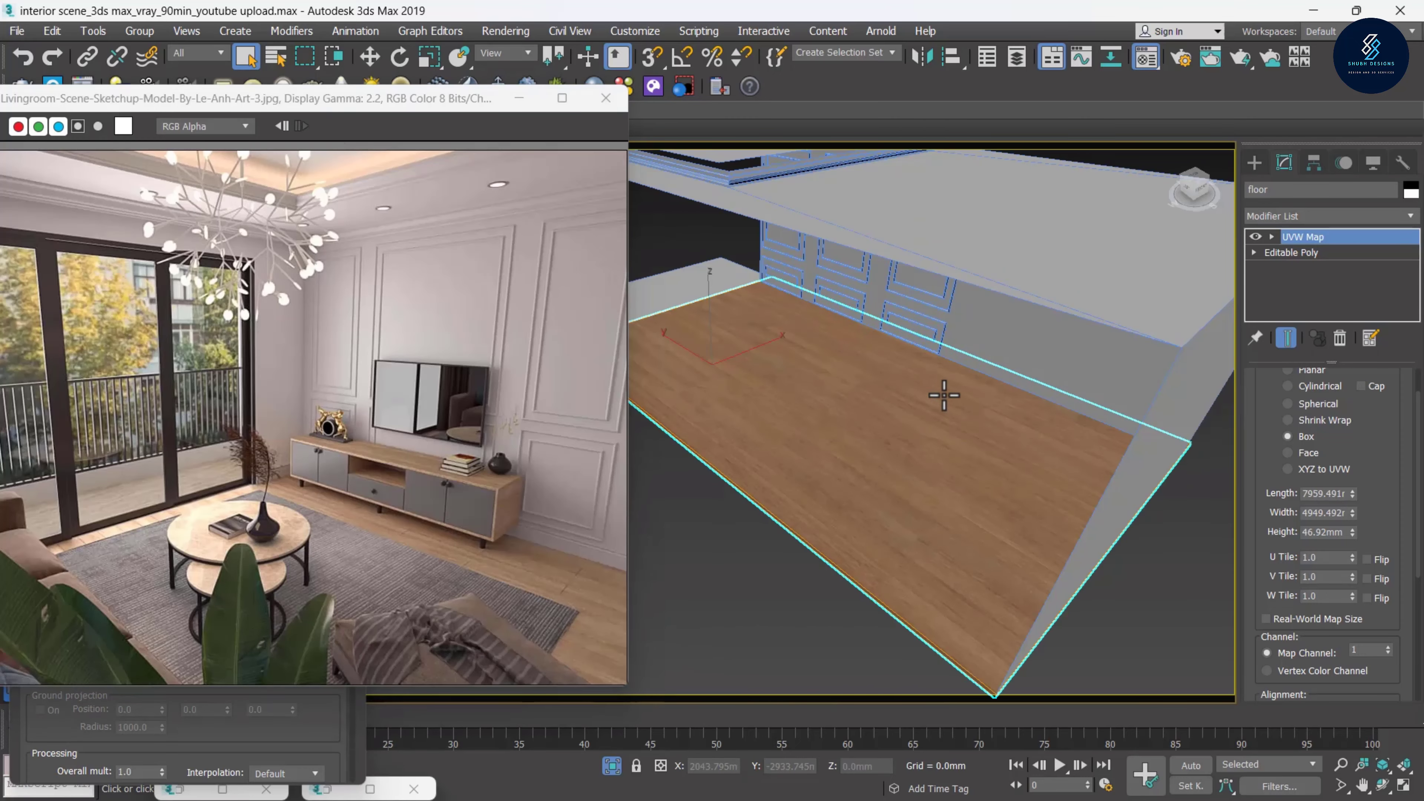
scroll(945, 396, "down", 6)
left_click(1091, 455)
left_click(891, 420)
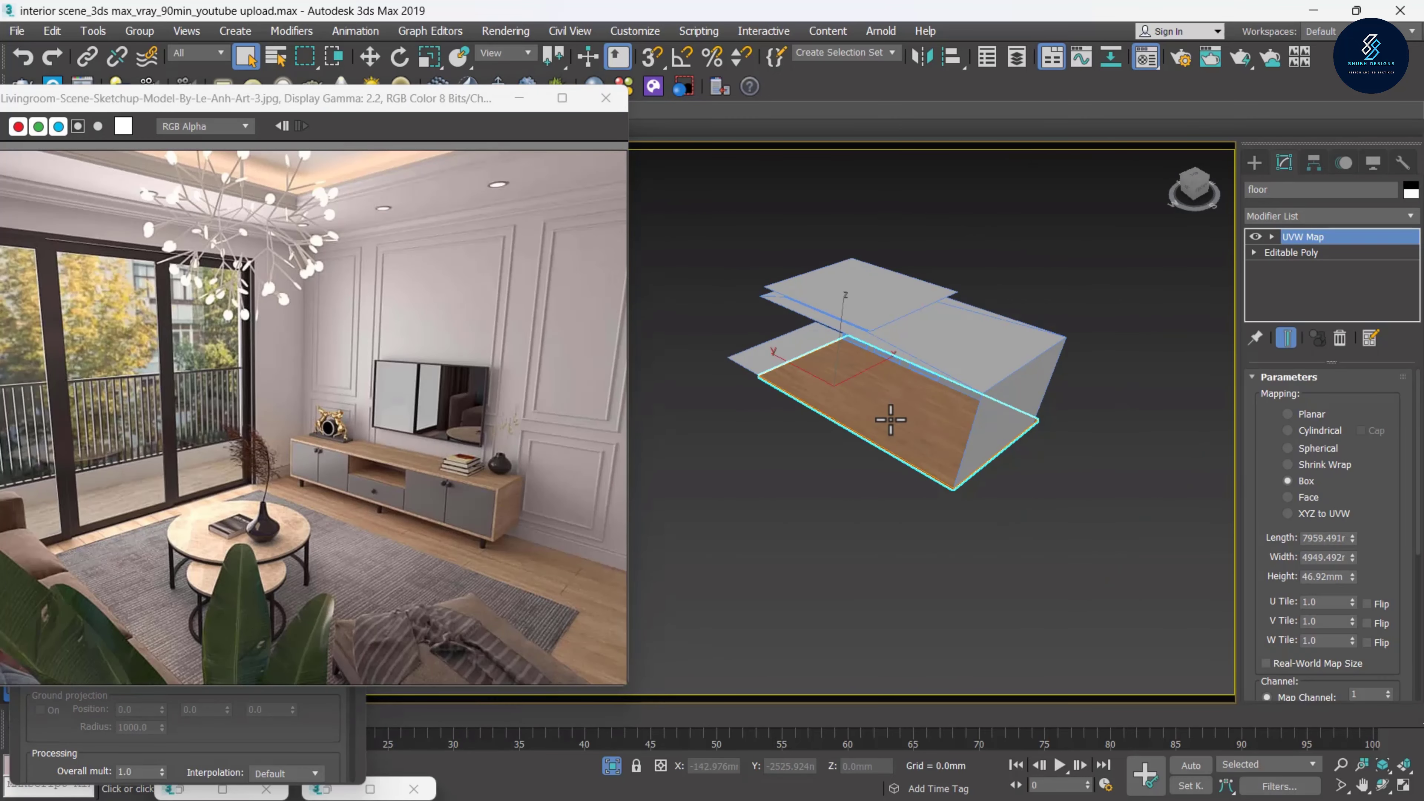
right_click(891, 420)
left_click(936, 247)
Reduce the floor's UVW Map length and width to about 2308 and 3316
scroll(866, 444, "down", 3)
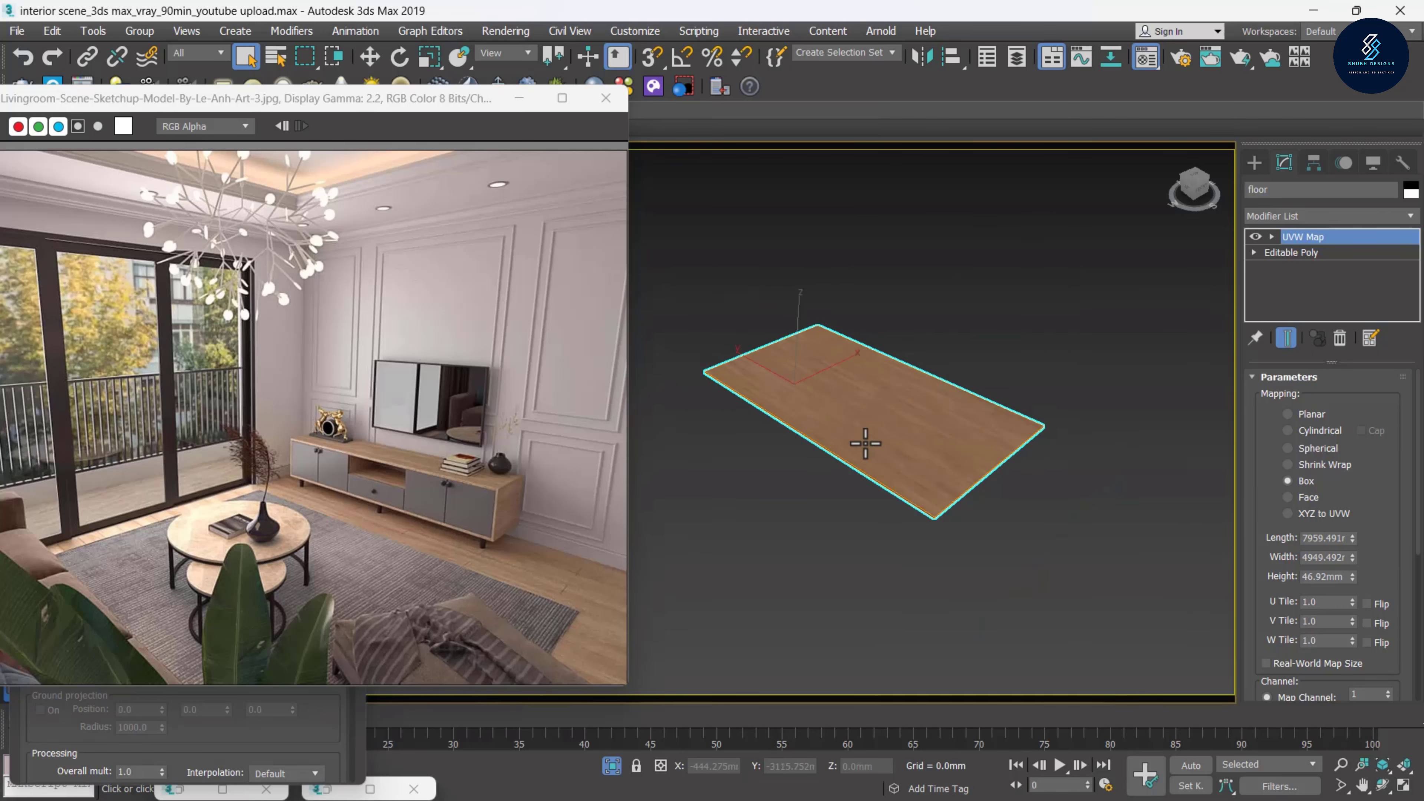
scroll(865, 444, "up", 3)
scroll(833, 471, "up", 2)
mouse_move(900, 414)
middle_mouse_down()
mouse_move(893, 449)
mouse_move(1046, 381)
mouse_move(1030, 392)
middle_mouse_up()
scroll(1103, 386, "up", 2)
scroll(1029, 394, "down", 2)
scroll(1004, 387, "down", 3)
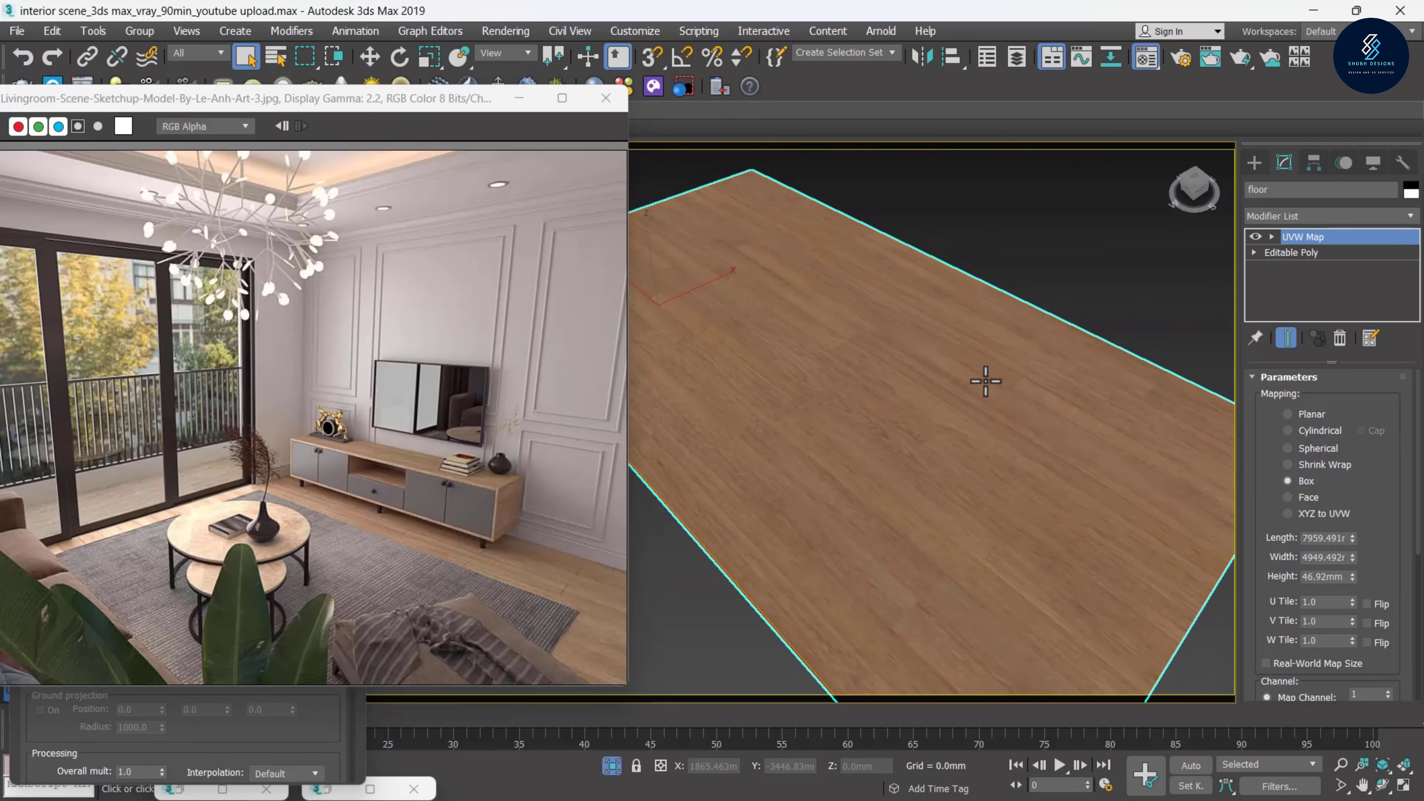
scroll(990, 377, "down", 1)
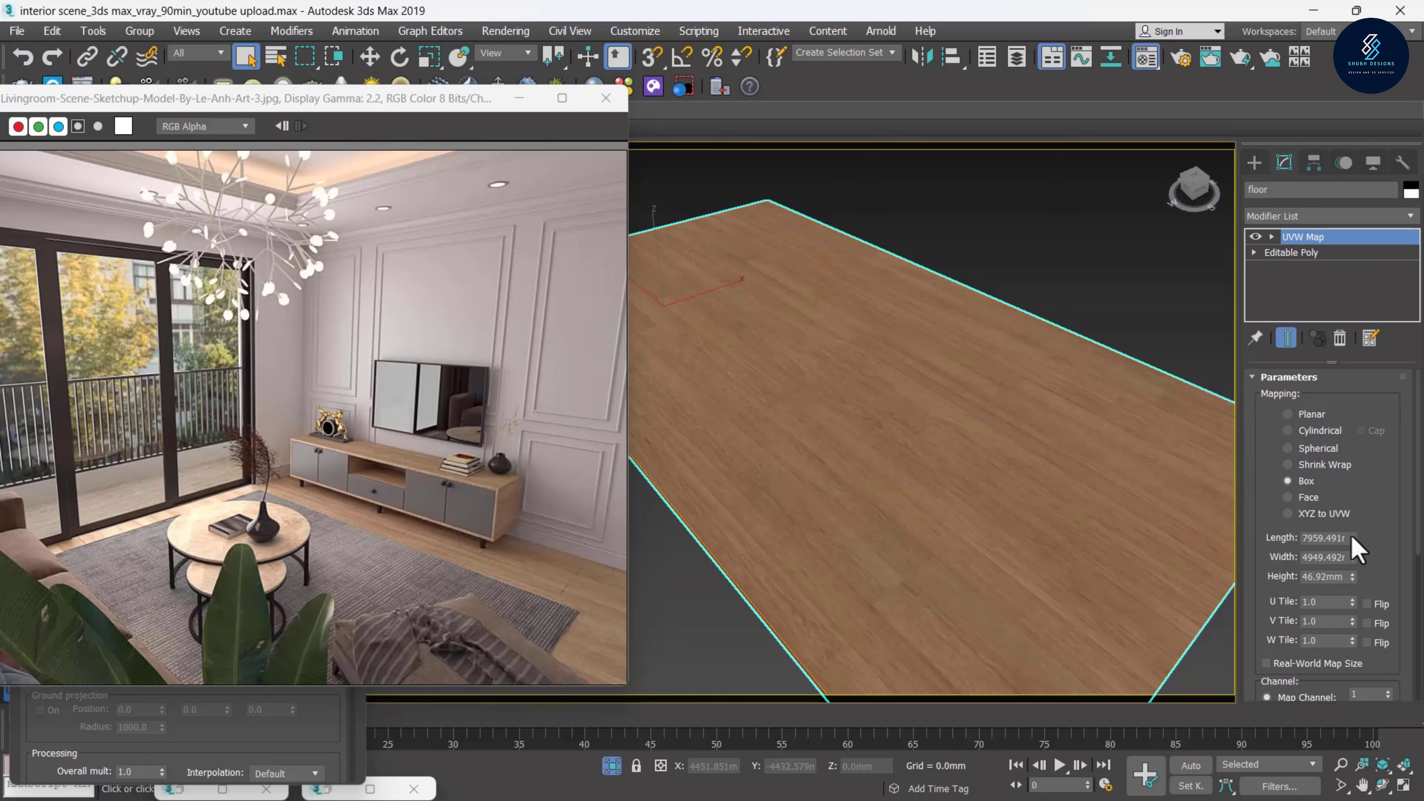
left_click_drag(1352, 538, 1354, 587)
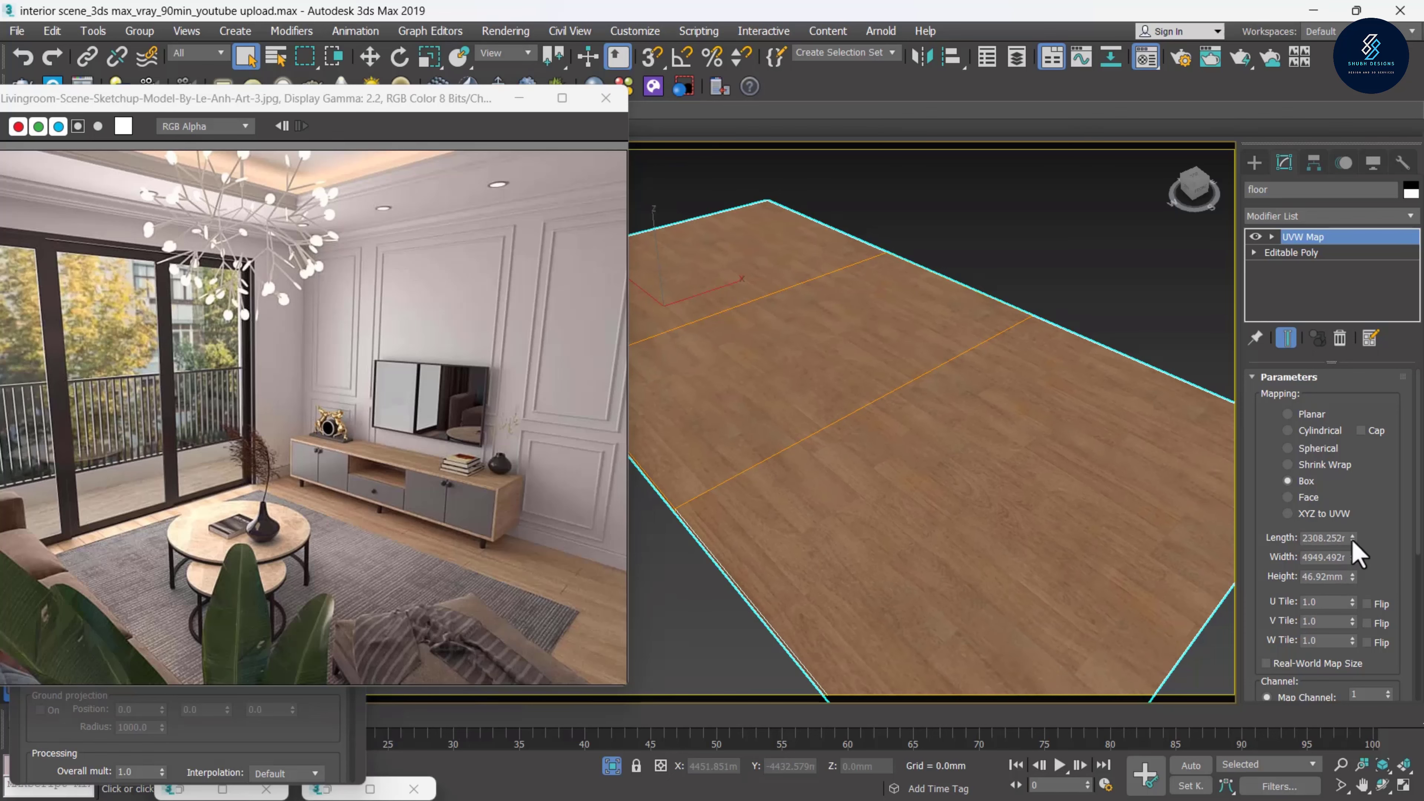
left_click_drag(1353, 557, 1354, 581)
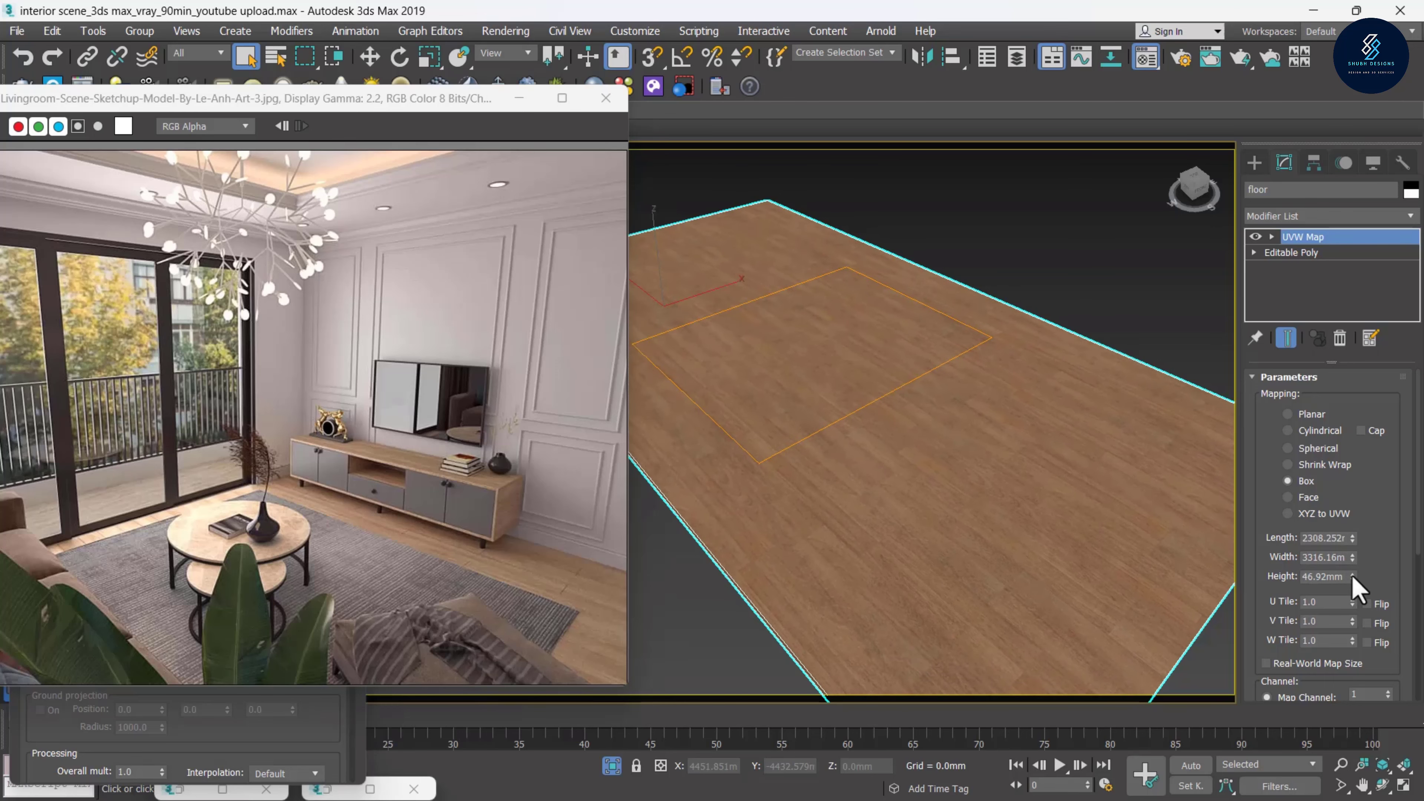
Orbit low and overhead to check the finer wood planks before ending isolation
scroll(899, 516, "down", 3)
scroll(900, 492, "up", 3)
mouse_move(899, 493)
middle_mouse_down("alt")
mouse_move(912, 434)
mouse_move(906, 509)
middle_mouse_up("alt")
scroll(950, 429, "up", 3)
middle_click_drag(951, 429, 1001, 412, "alt")
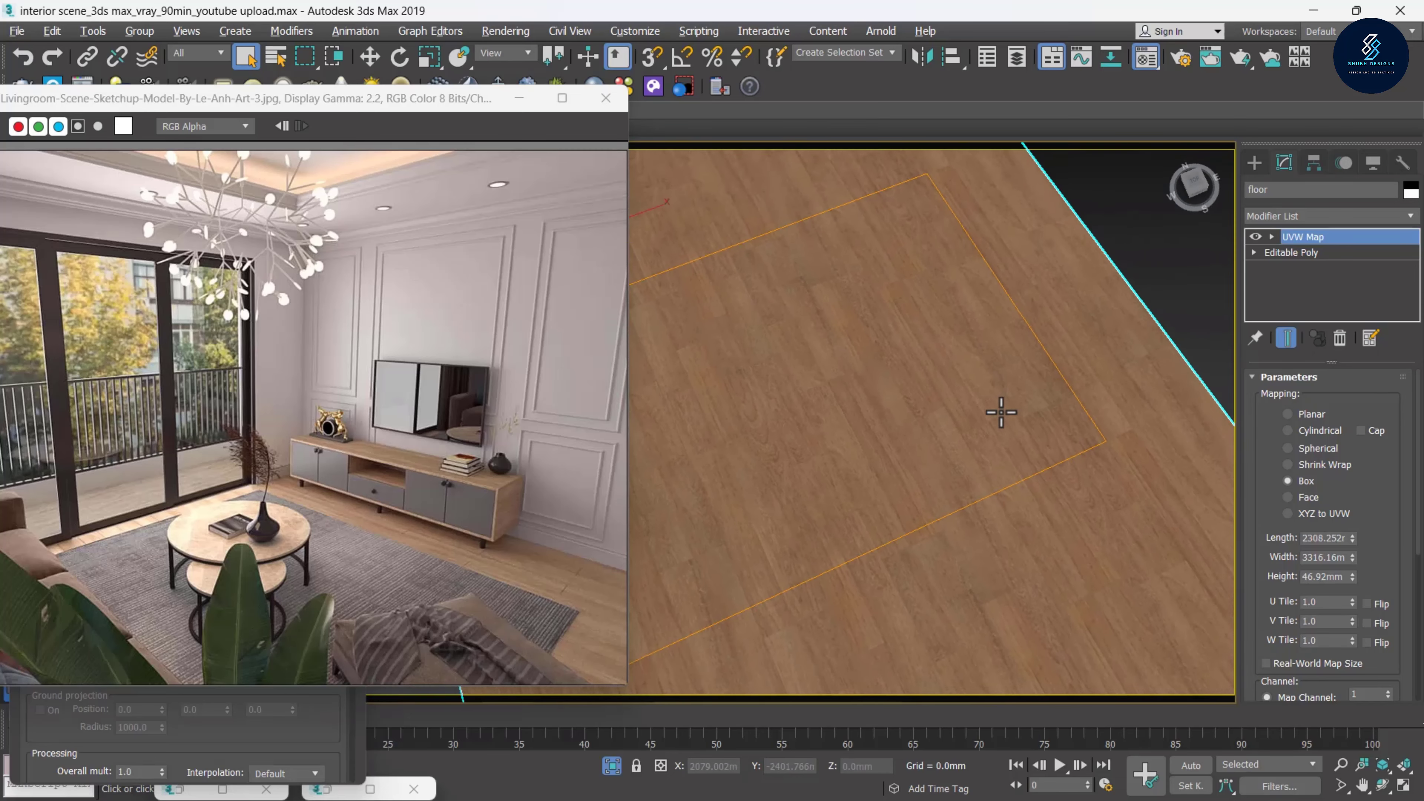
scroll(1001, 412, "down", 5)
right_click(757, 193)
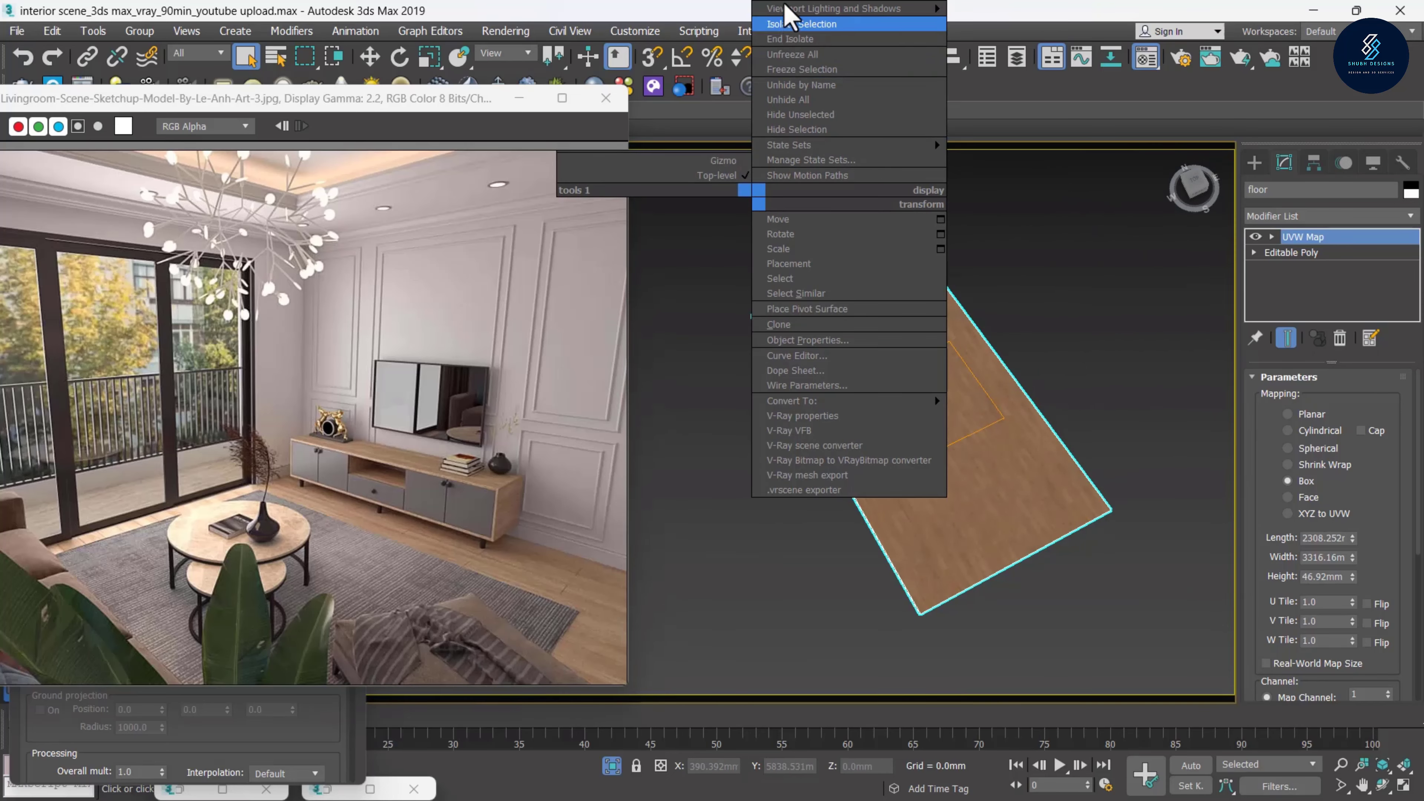
End isolation to restore the full room and view it through VRayCam003
left_click(802, 55)
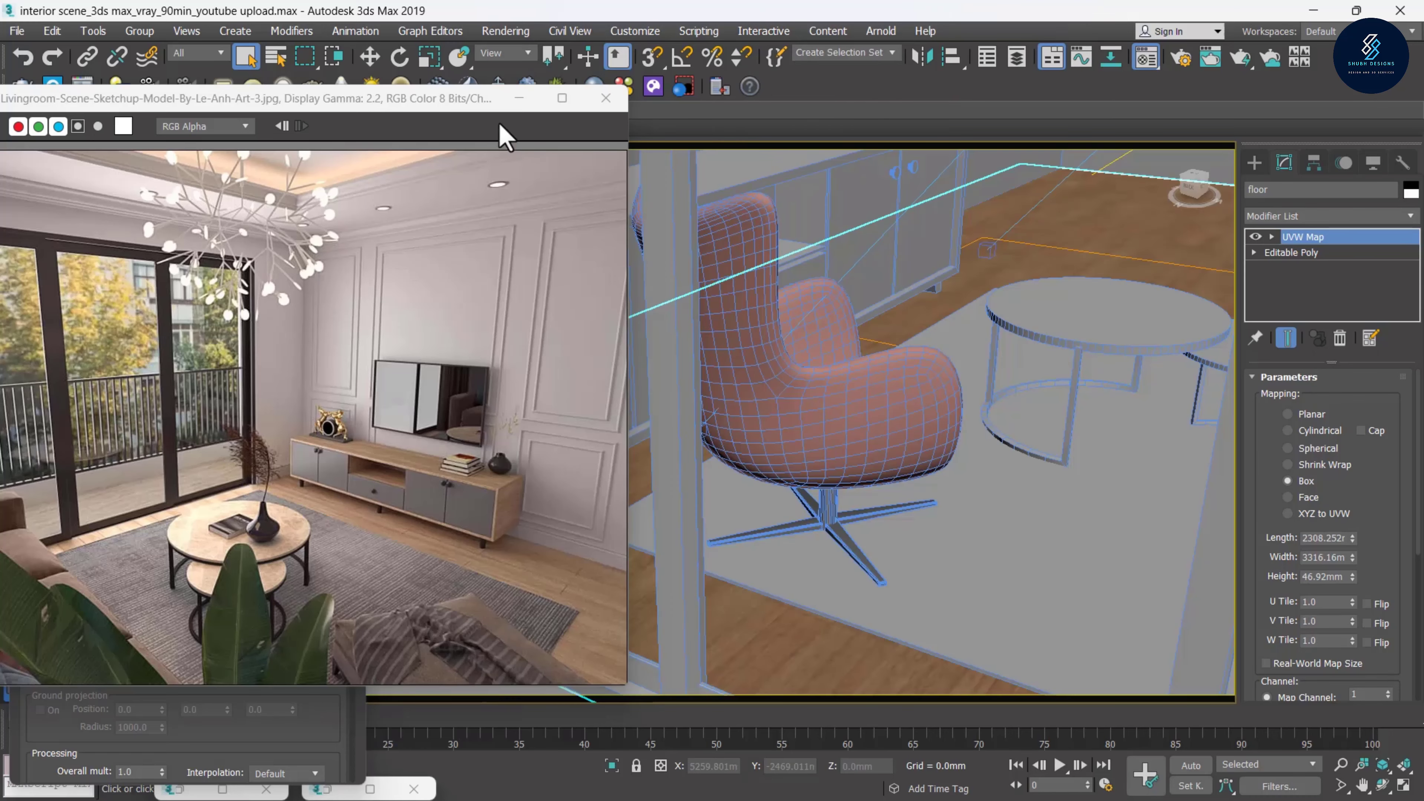
left_click_drag(497, 110, 329, 314)
left_click(318, 154)
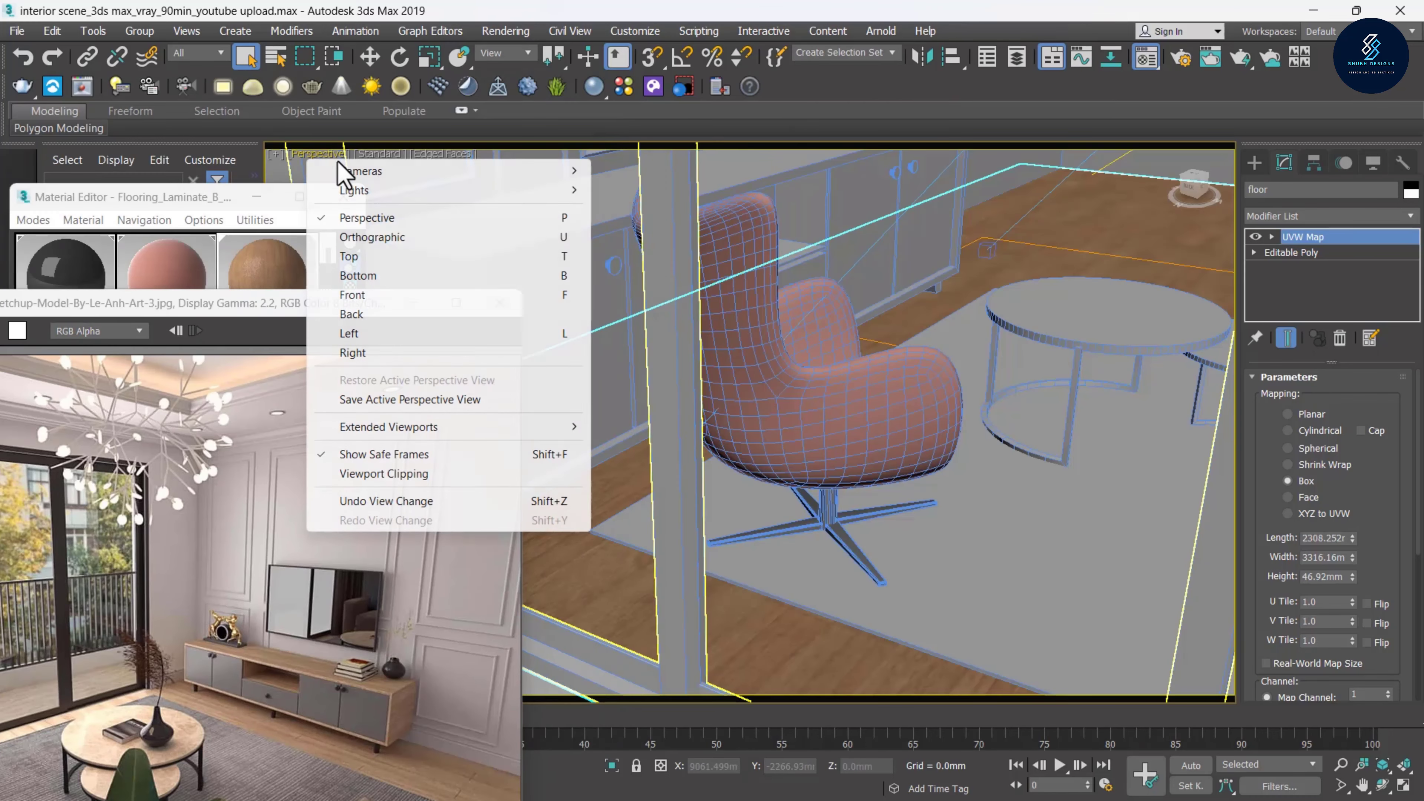
mouse_move(367, 170)
left_click(646, 199)
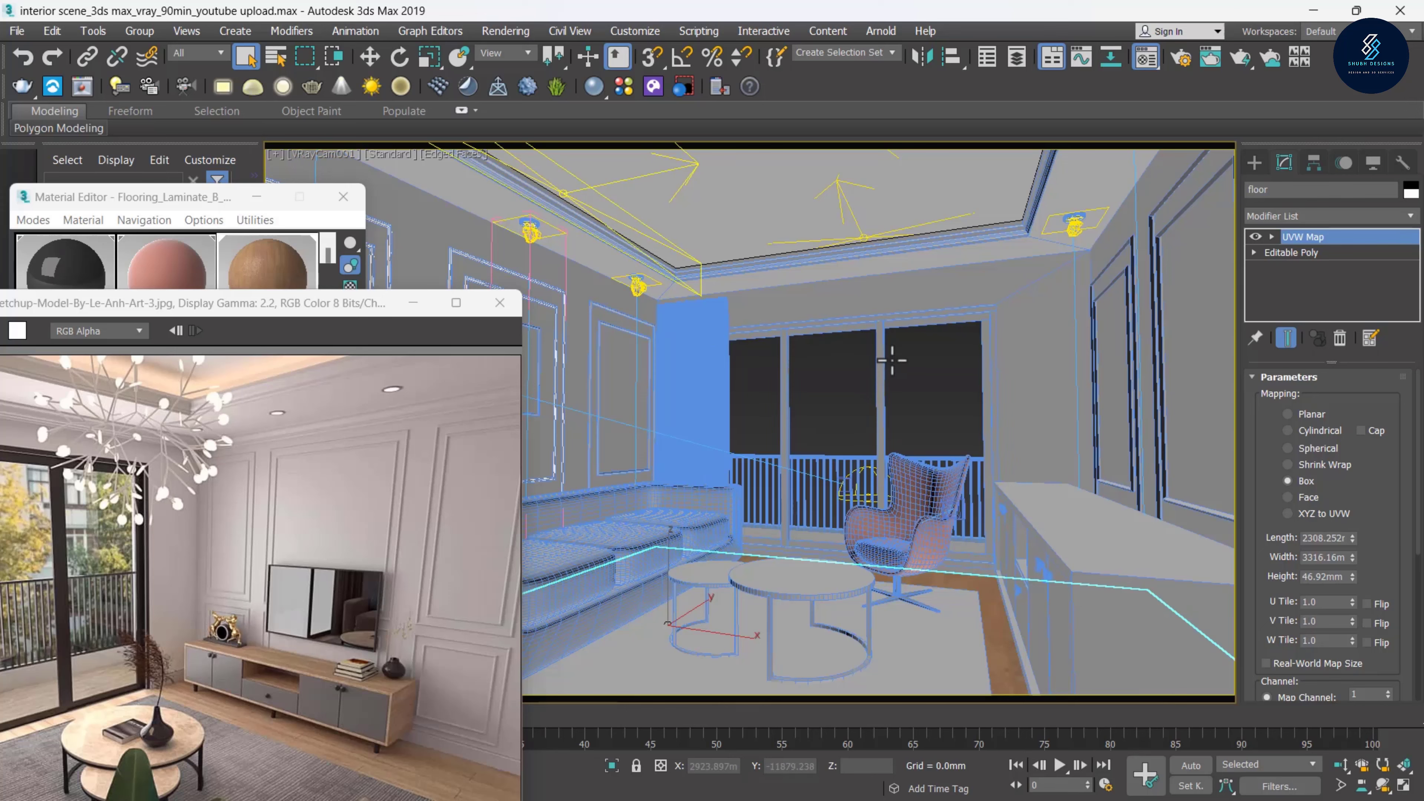
left_click(833, 470)
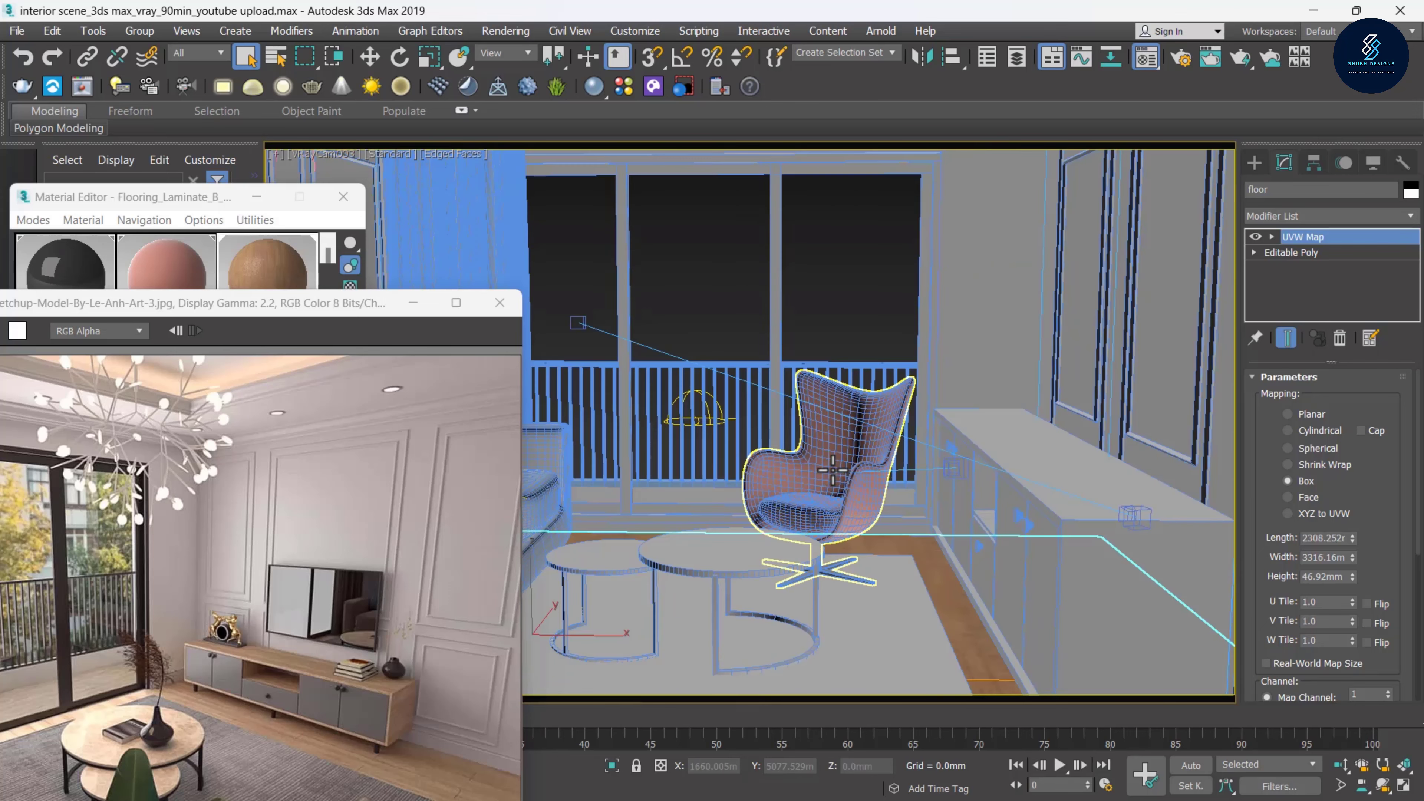
left_click(413, 302)
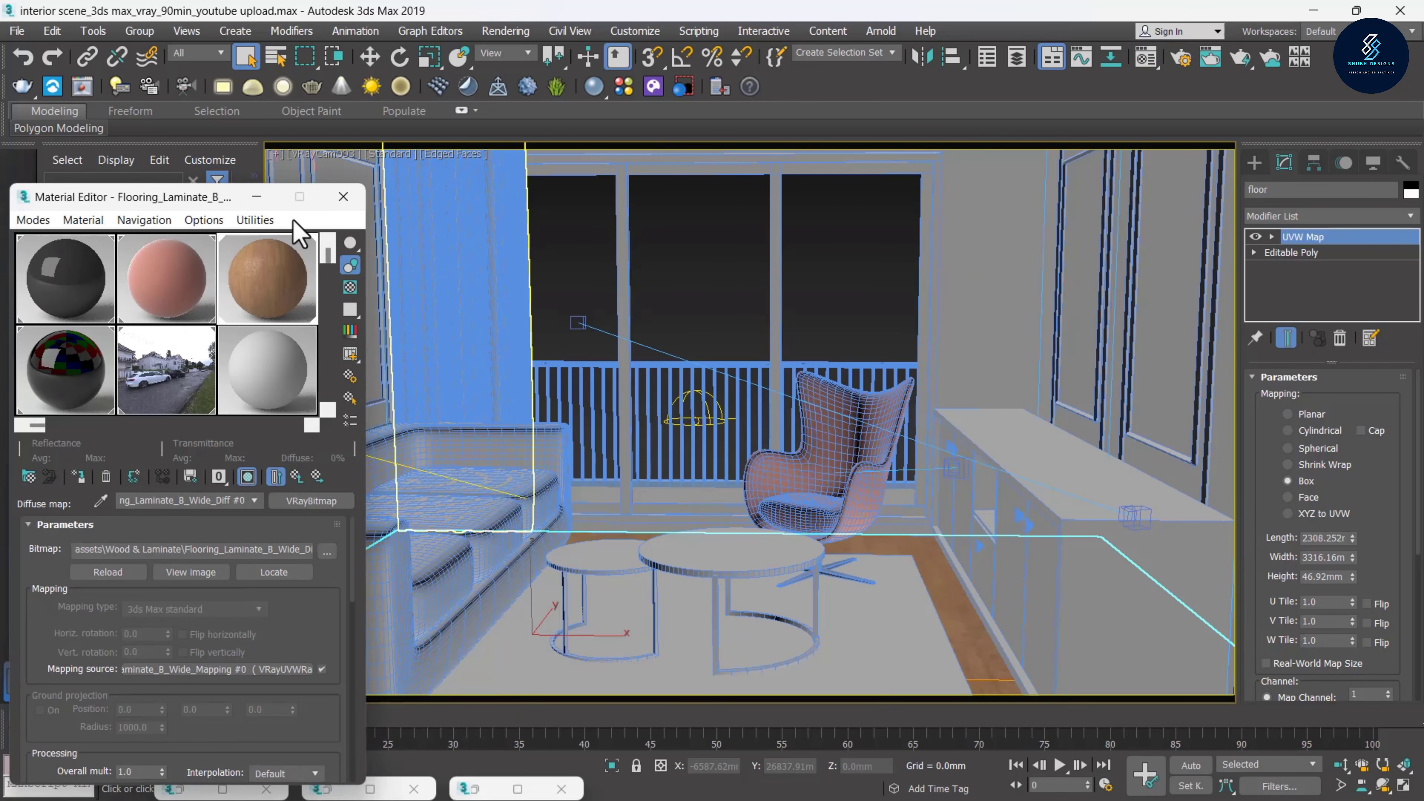
Minimize the Material Editor and switch the viewport to VRayCam001
left_click(257, 196)
left_click(806, 547)
left_click(896, 529)
left_click(324, 154)
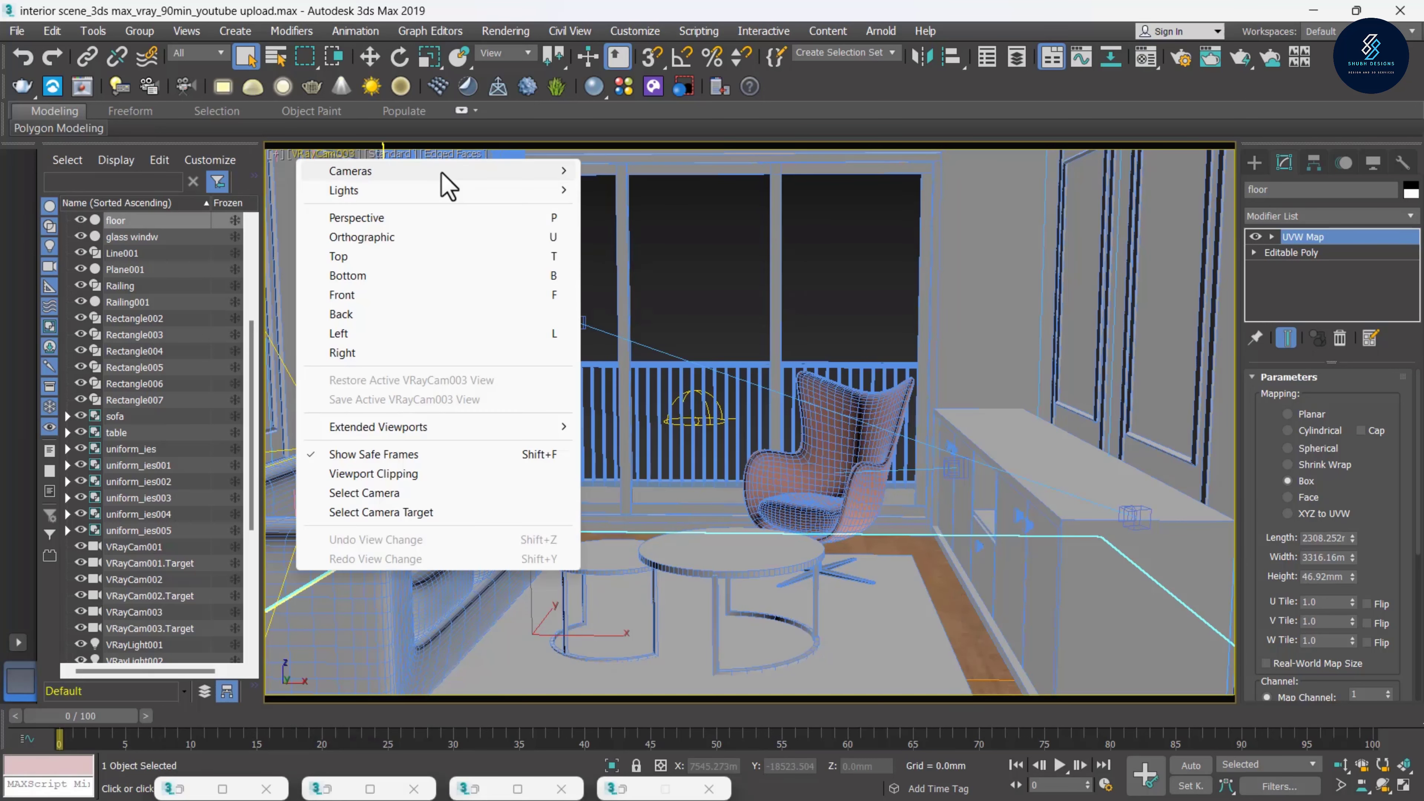
left_click(617, 173)
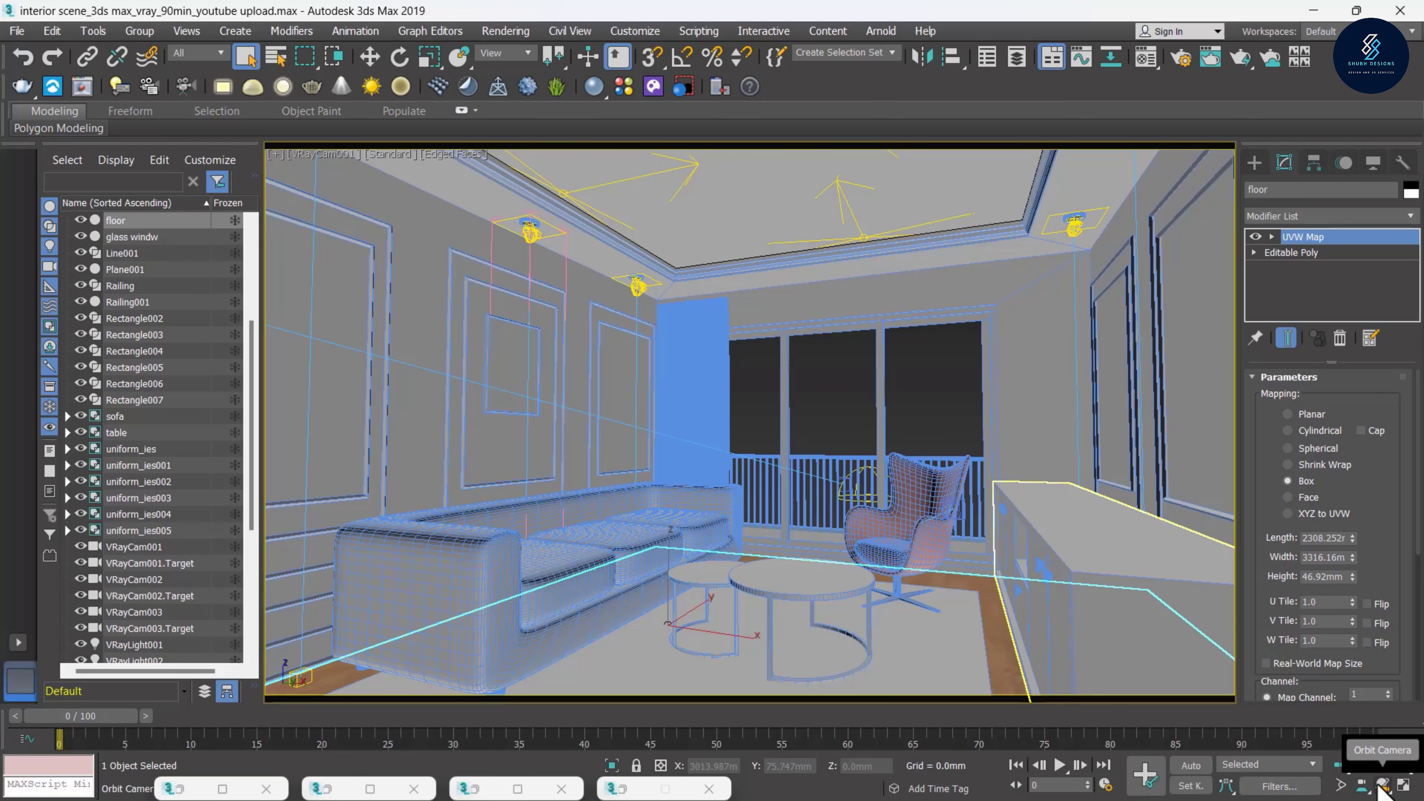
Orbit and truck VRayCam001 into a lower framing of the room
left_click(1380, 786)
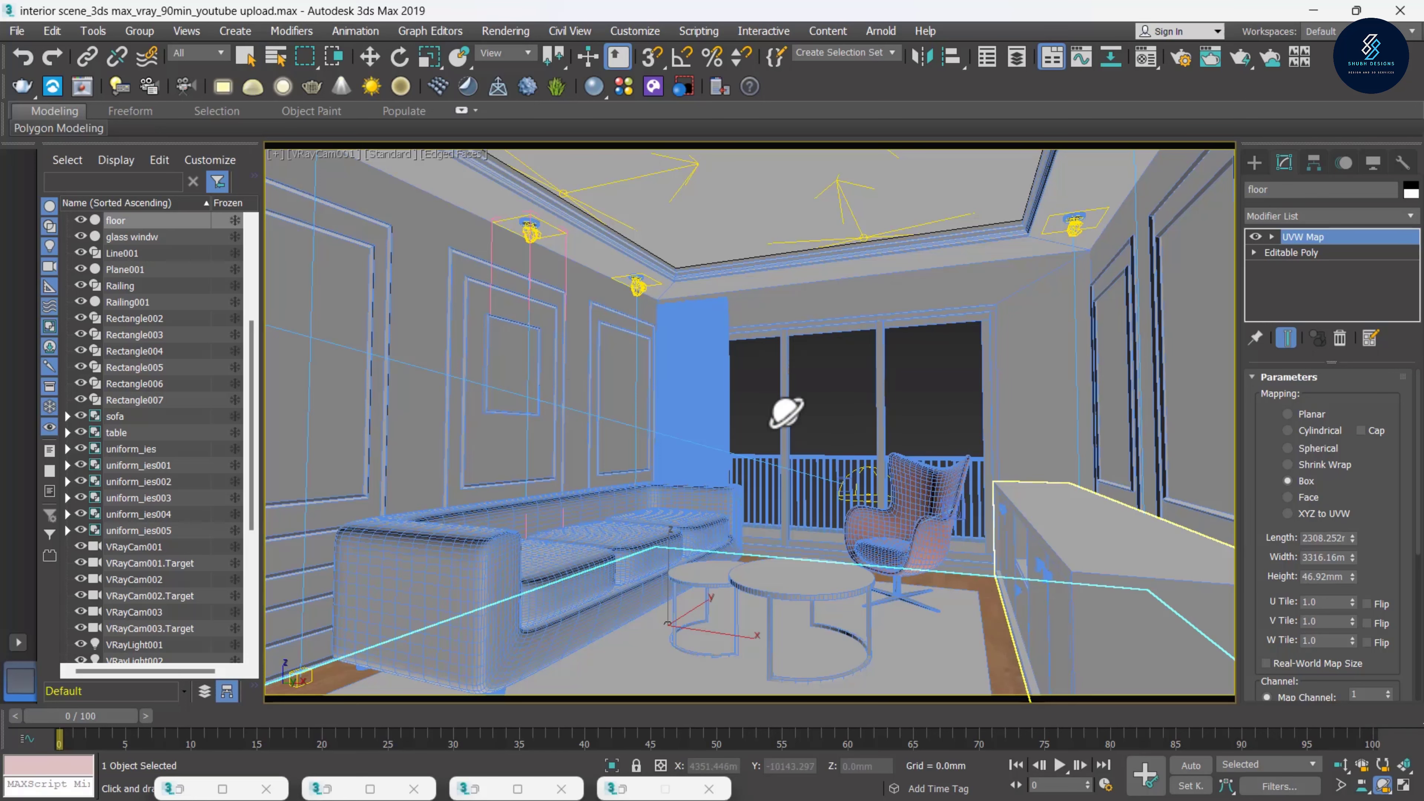
left_click_drag(822, 512, 827, 512)
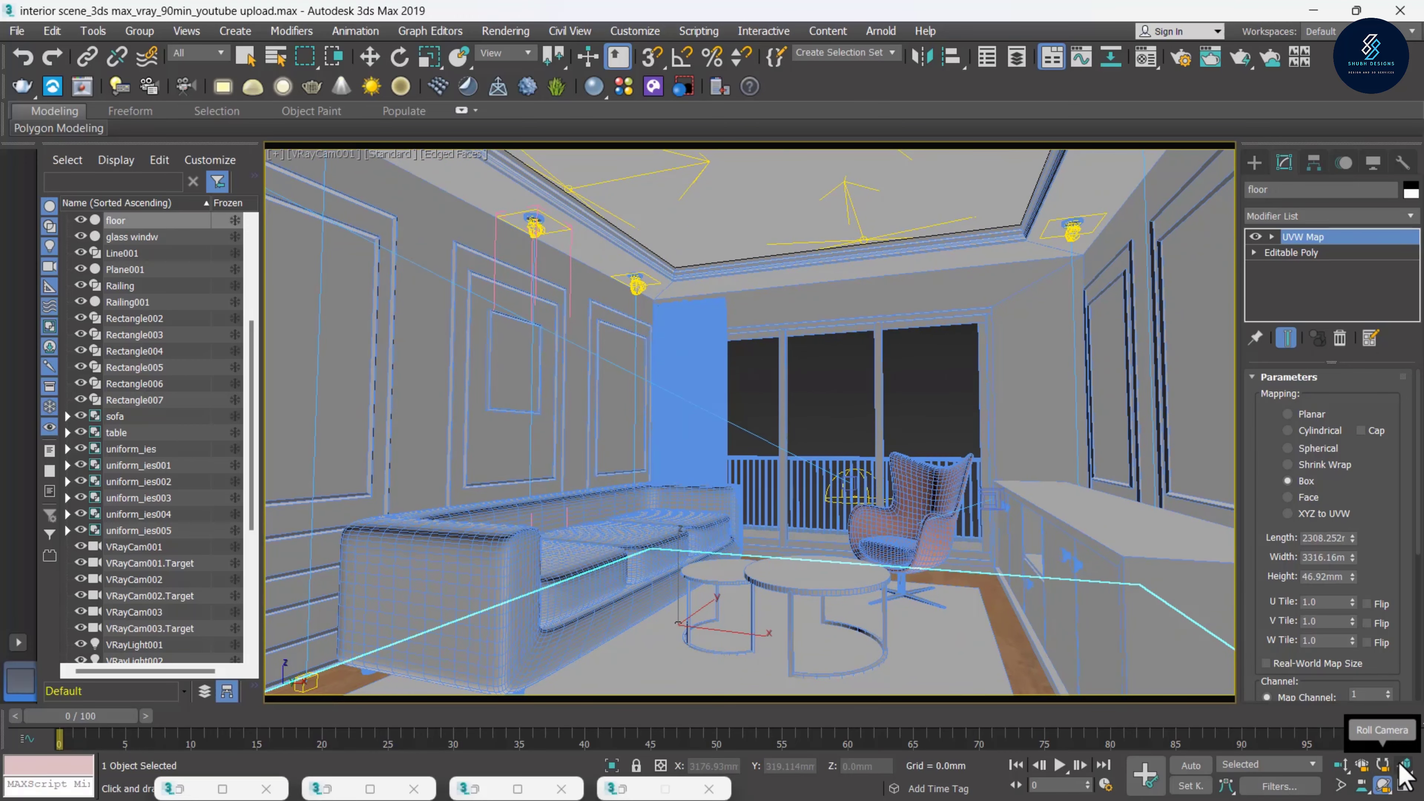
left_click(1362, 784)
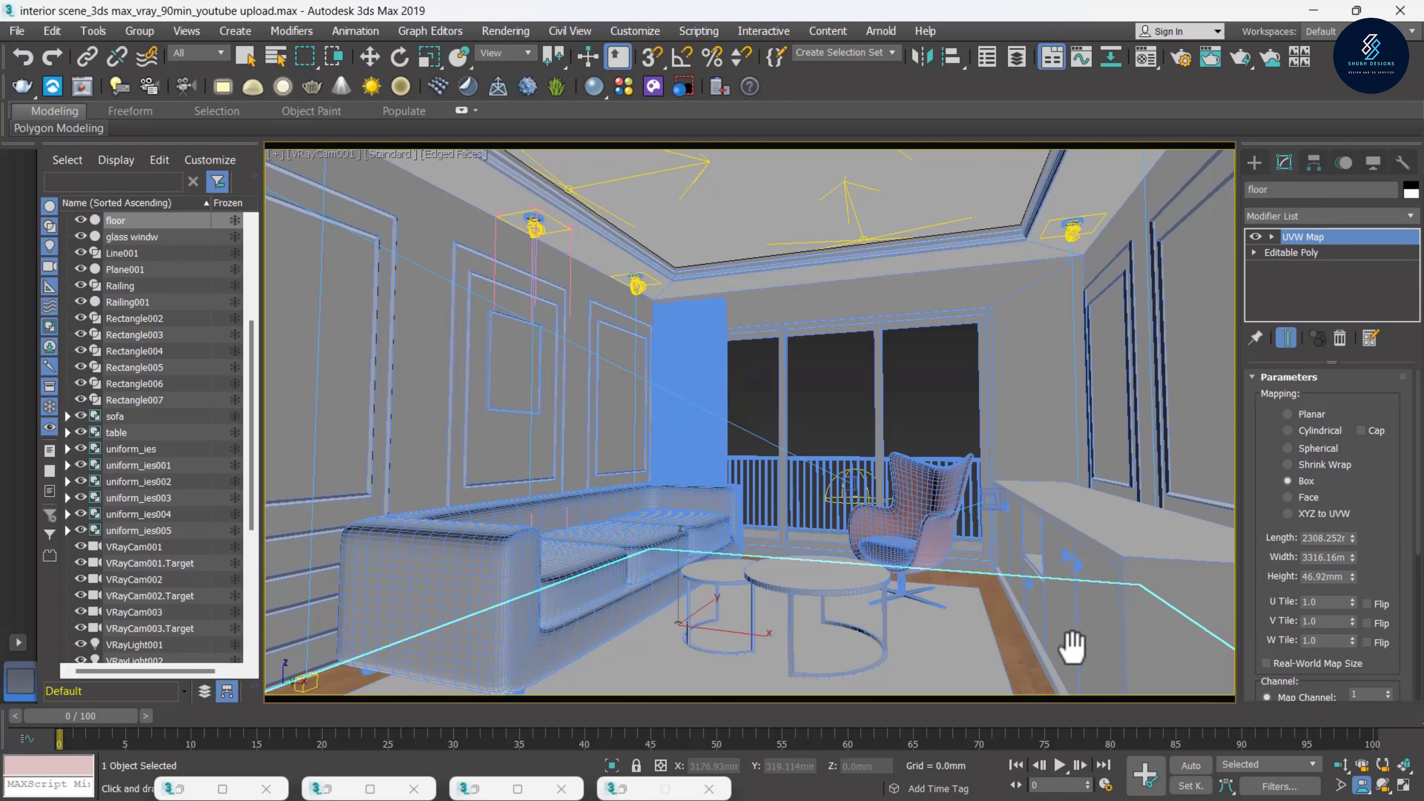
mouse_move(1074, 646)
left_mouse_down()
mouse_move(821, 493)
mouse_move(832, 427)
mouse_move(681, 417)
mouse_move(842, 413)
left_mouse_up()
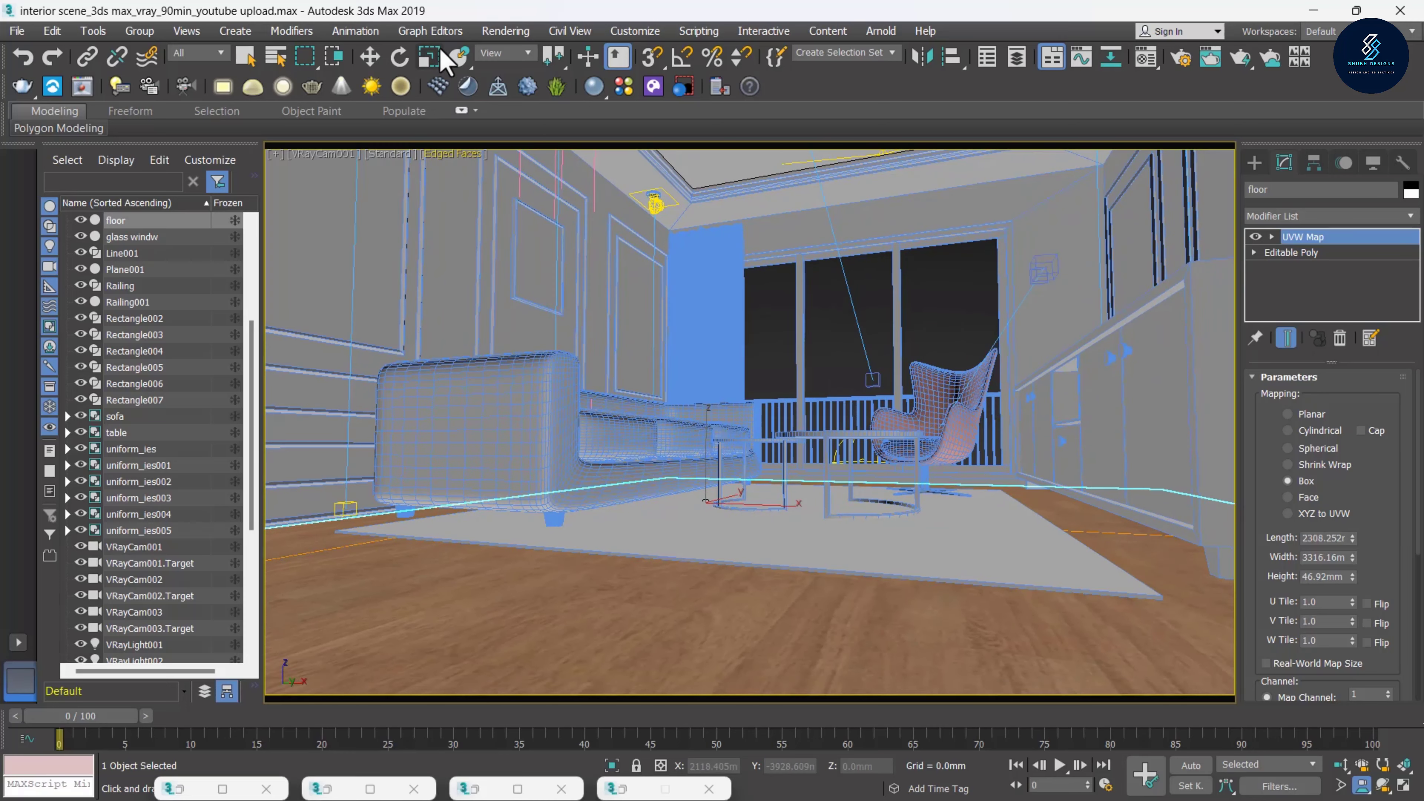
Run a V-Ray test render of the camera view, stop it, and start interactive rendering
left_click(515, 31)
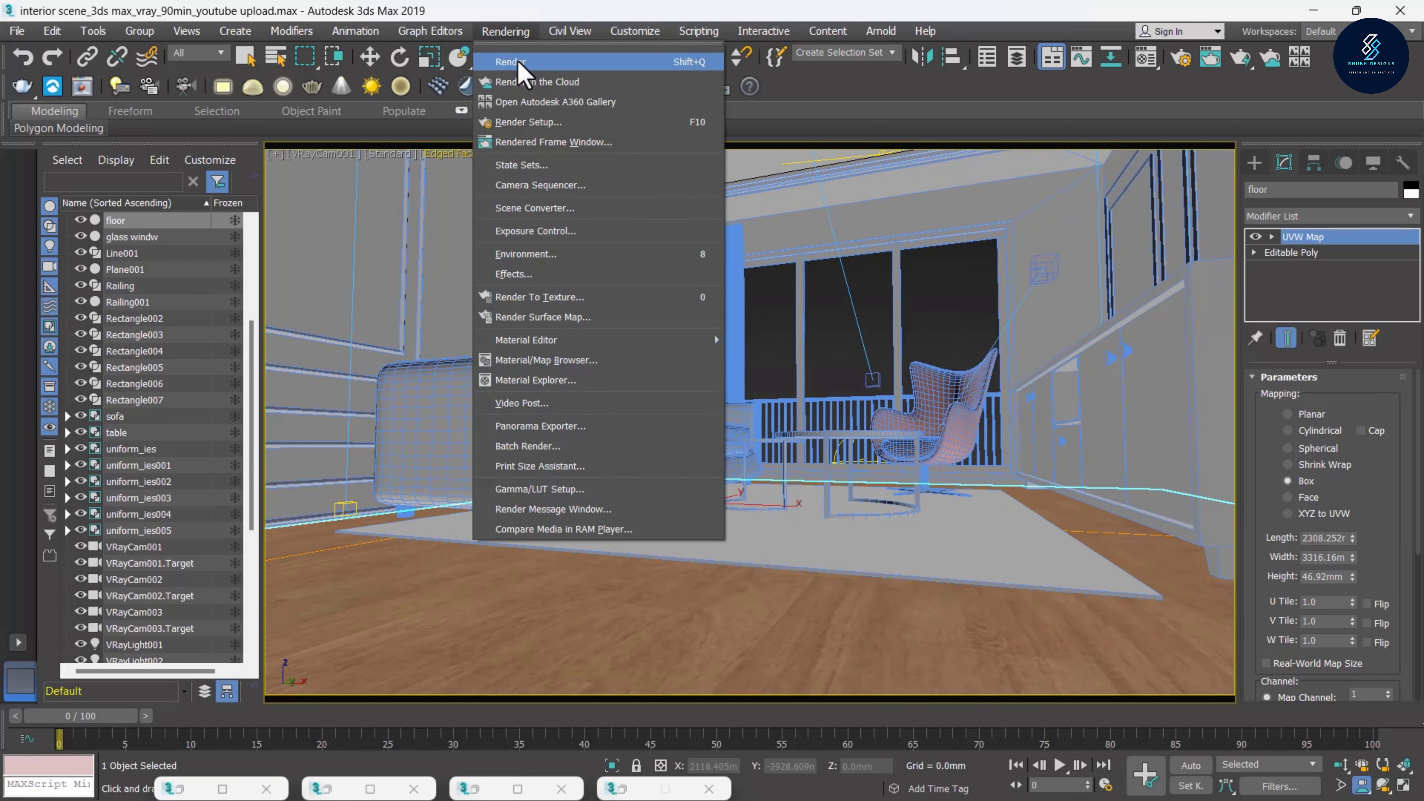
left_click(533, 62)
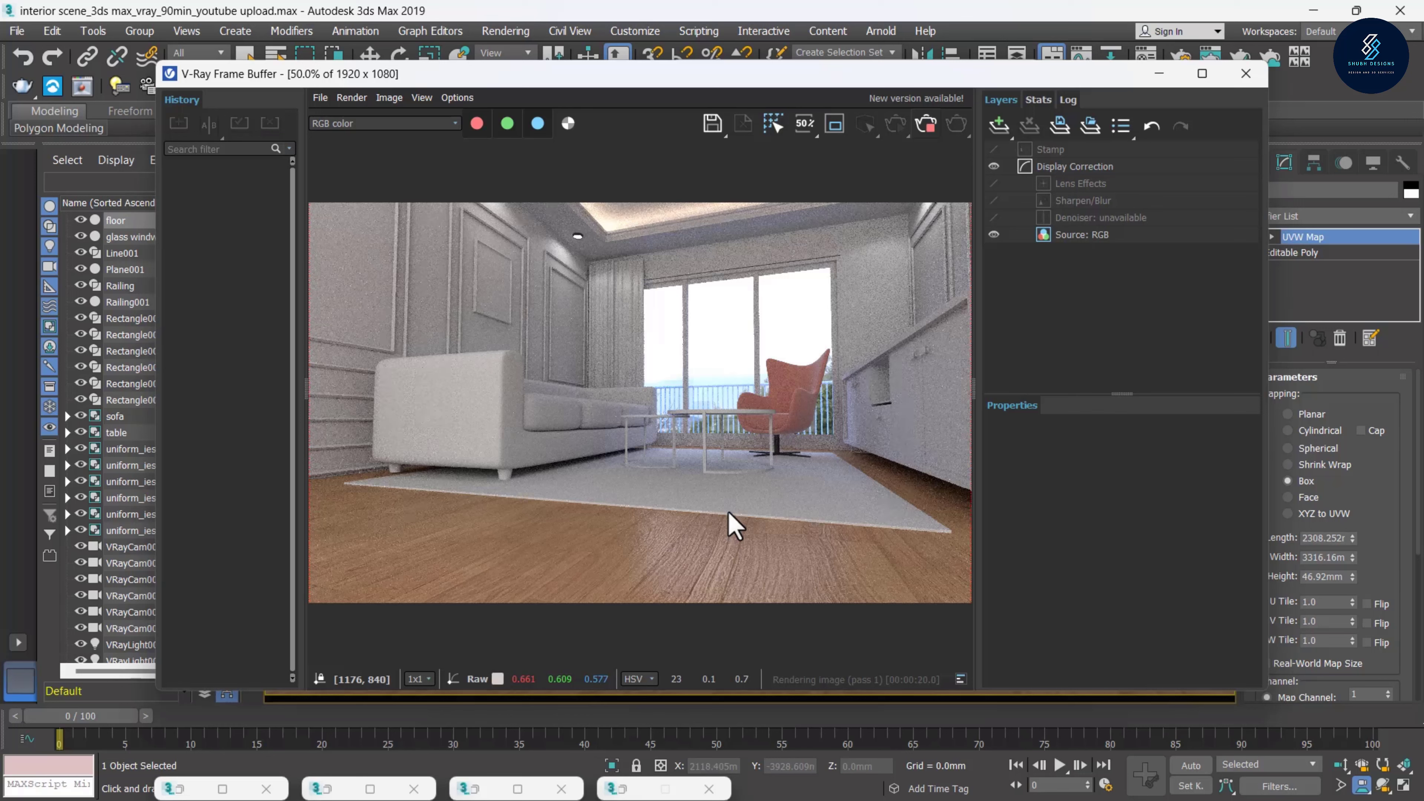
left_click(926, 126)
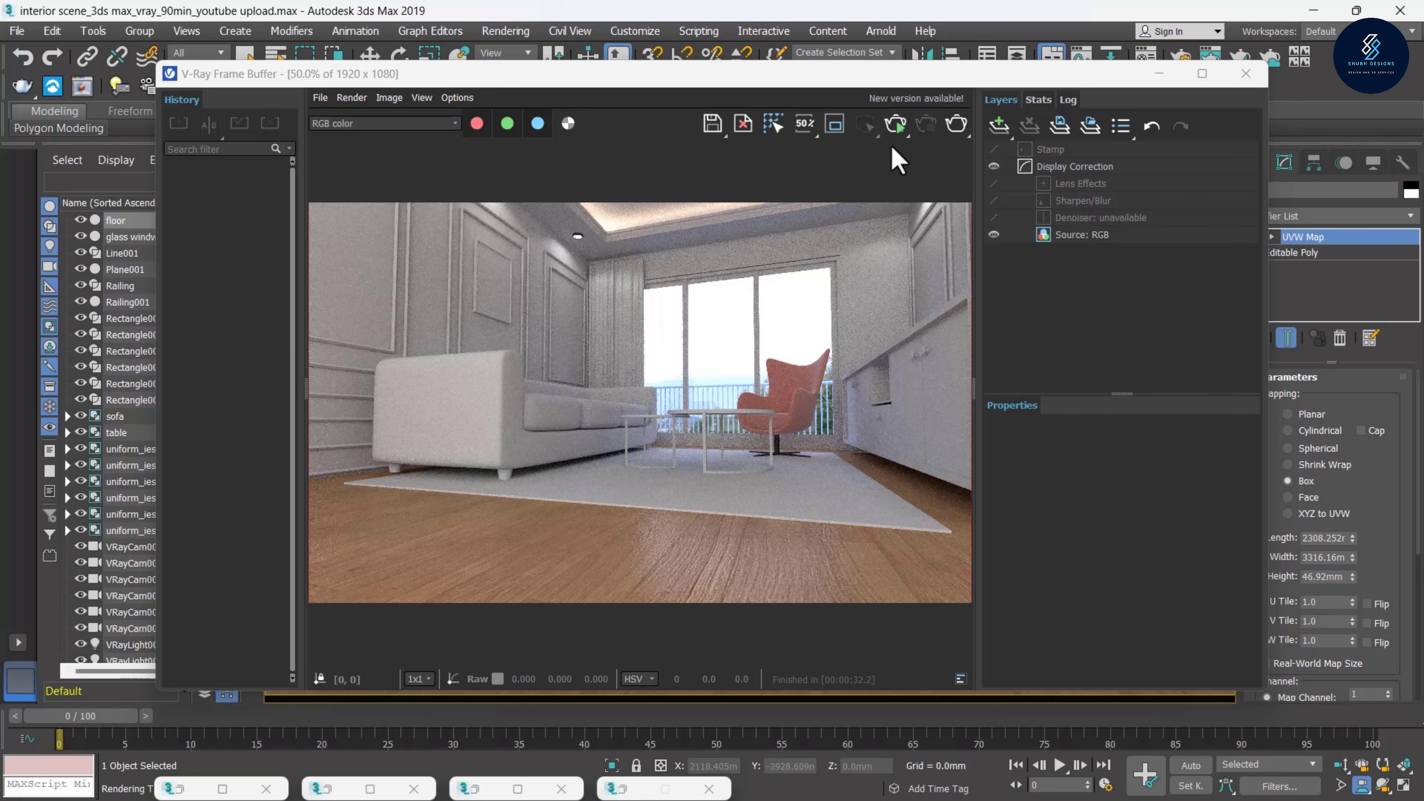
left_click(896, 125)
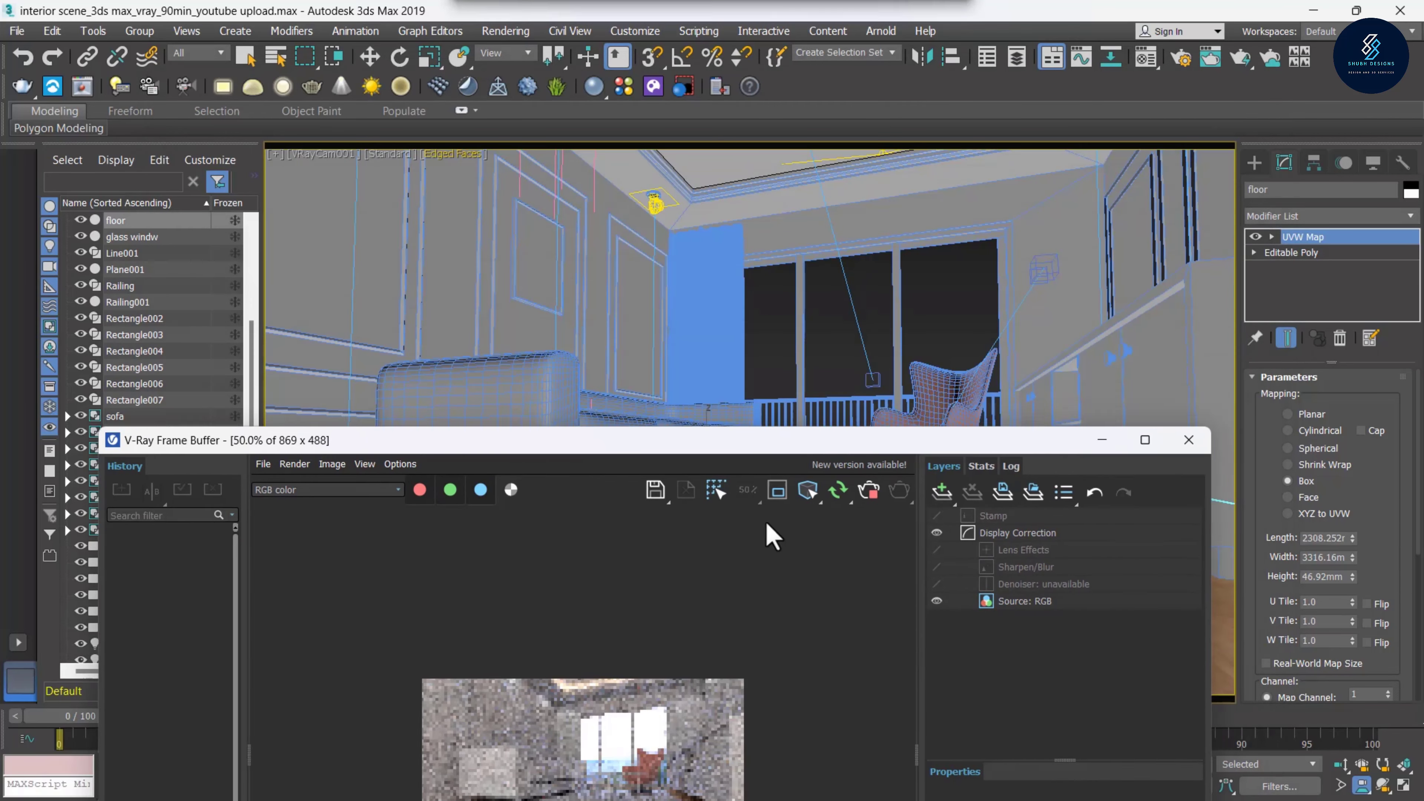
Dolly and truck VRayCam001 closer to look down on the sofa, tables and pink chair
left_click_drag(778, 442, 722, 601)
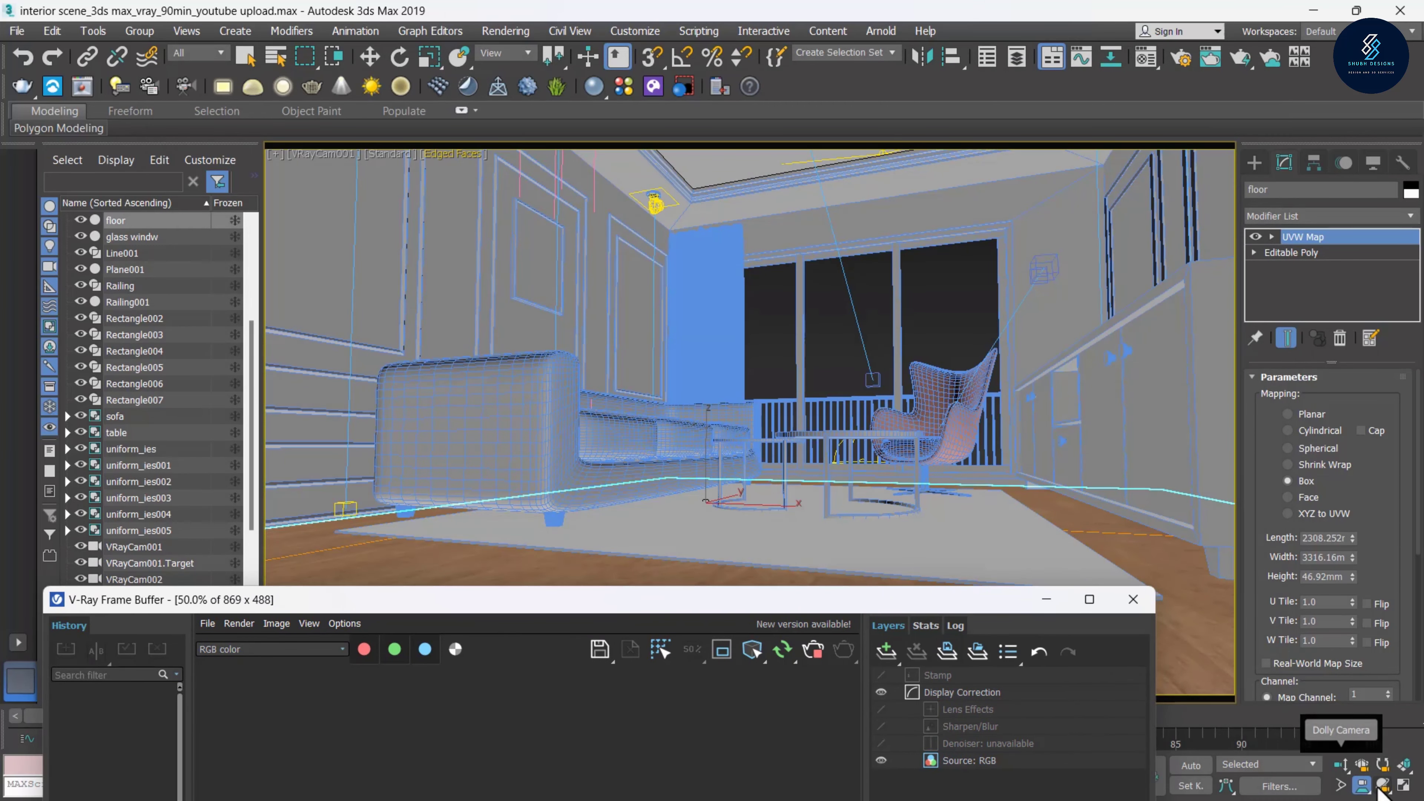
left_click(1381, 788)
mouse_move(953, 493)
left_mouse_down()
mouse_move(841, 483)
mouse_move(873, 436)
mouse_move(834, 455)
left_mouse_up()
middle_click_drag(834, 455, 832, 375)
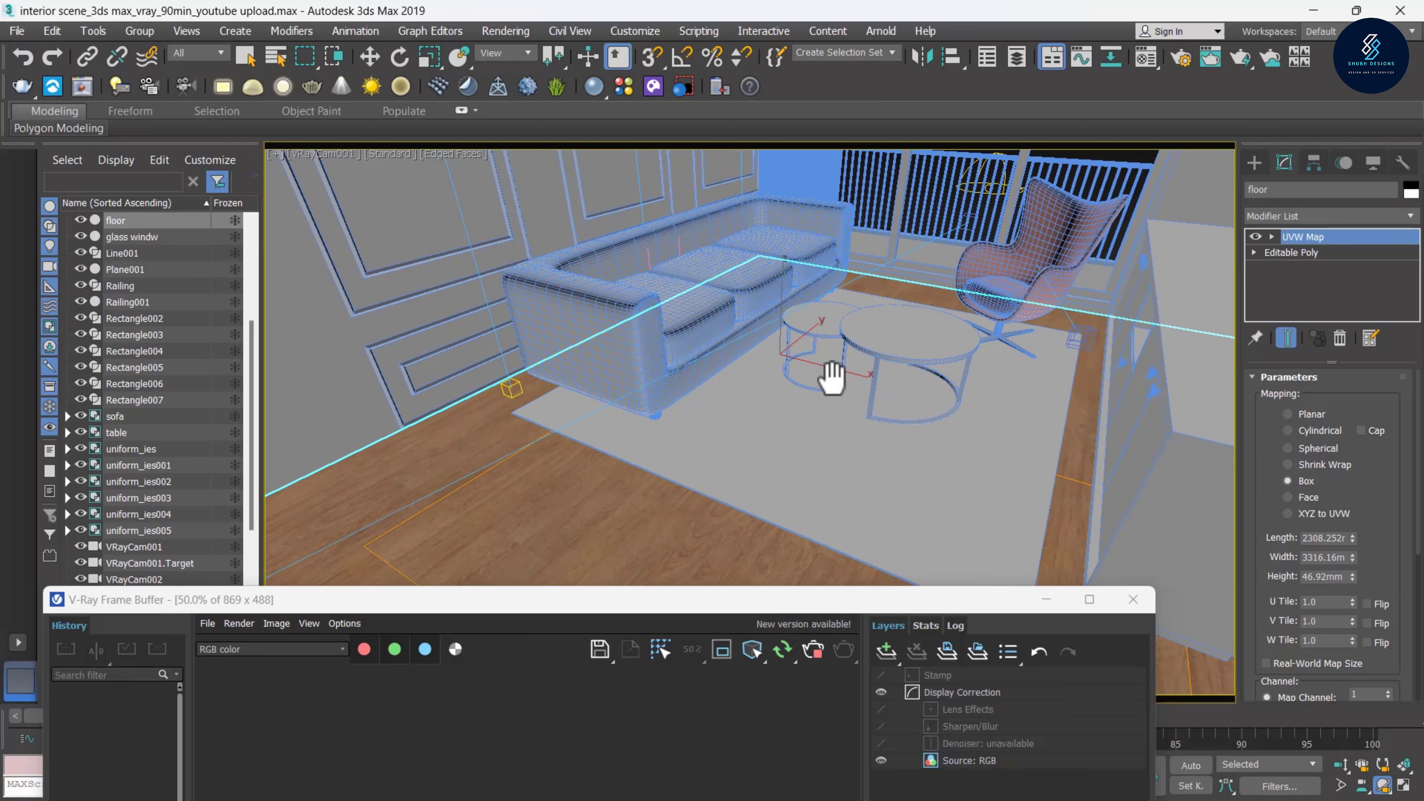
Inspect the refining interactive render in the frame buffer at 100% zoom
left_click_drag(667, 600, 799, 203)
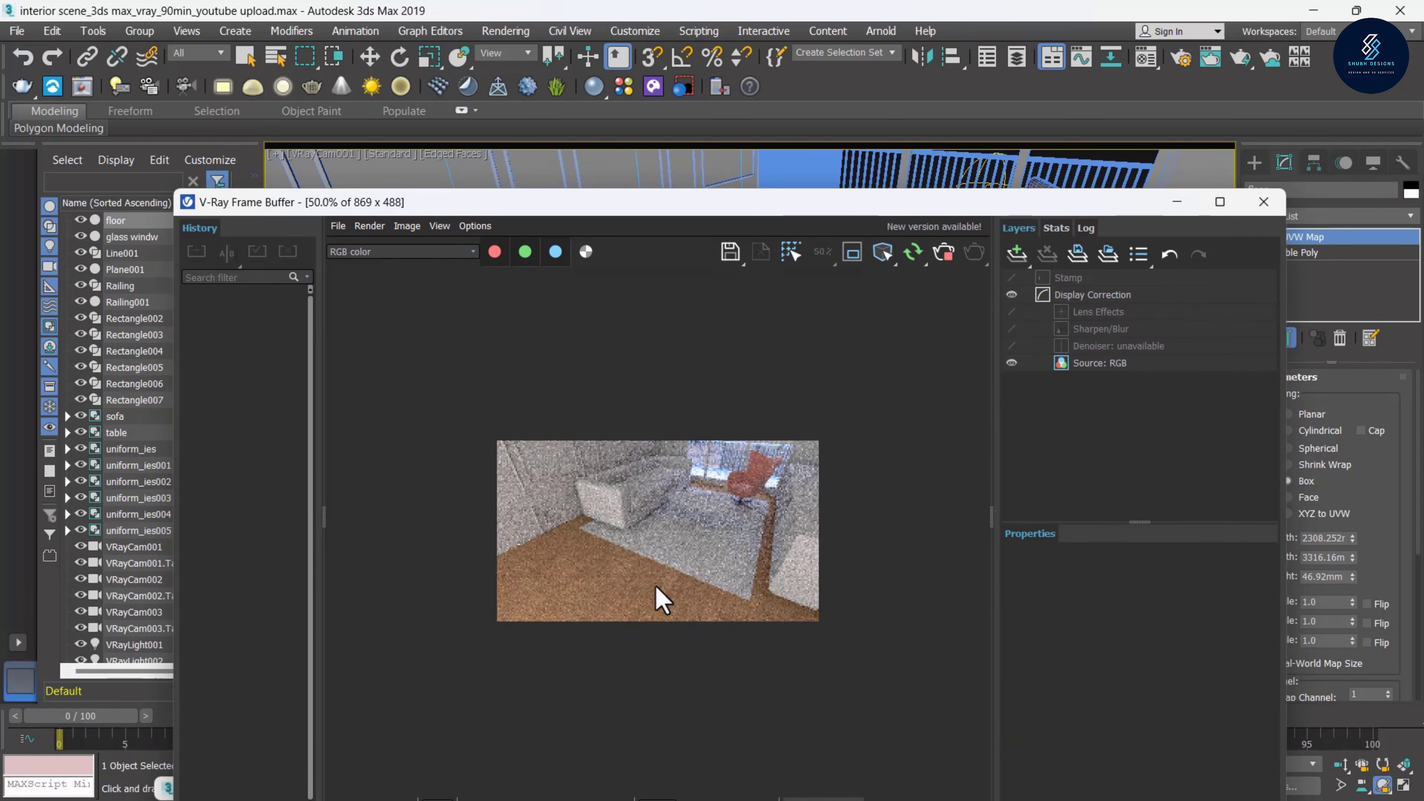
double_click(661, 599)
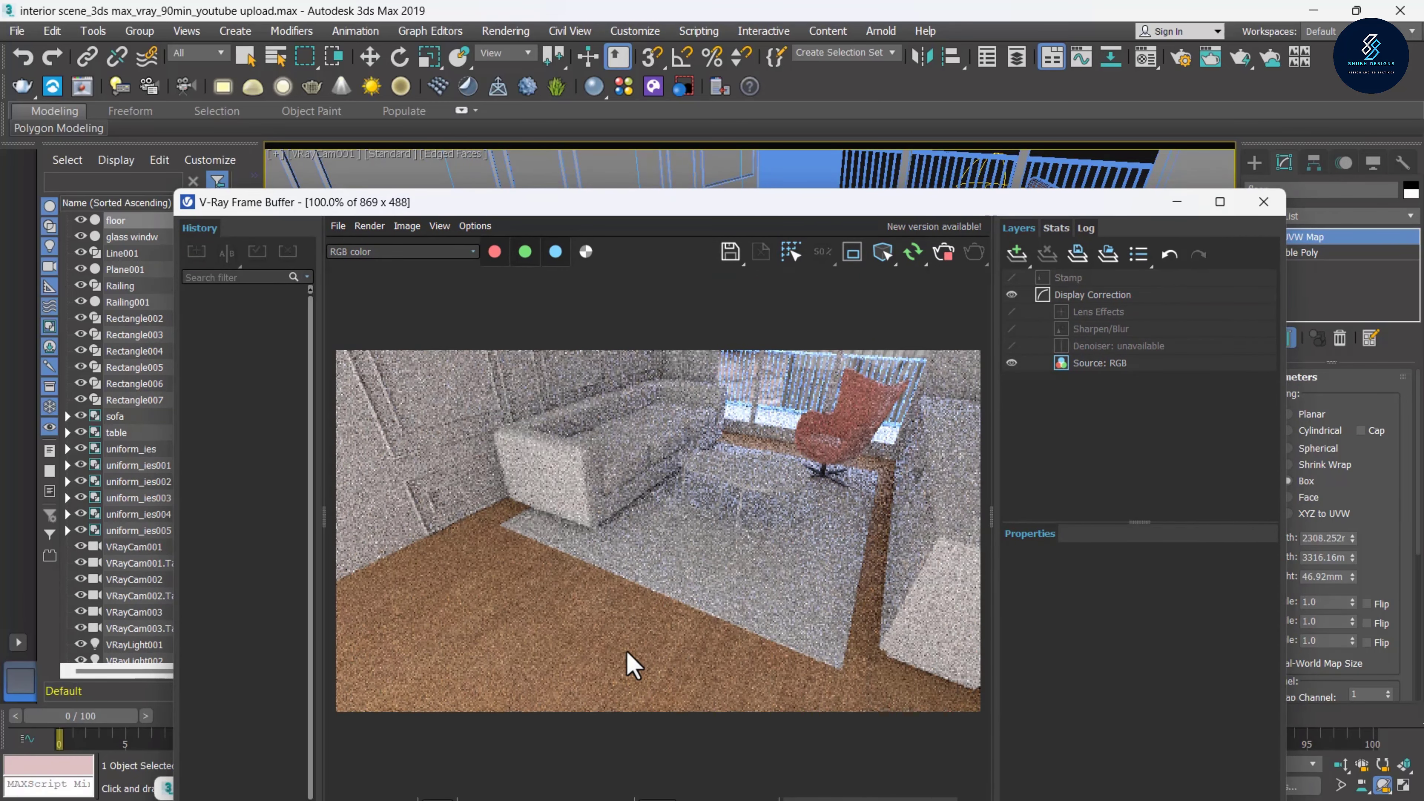
left_click_drag(645, 201, 630, 93)
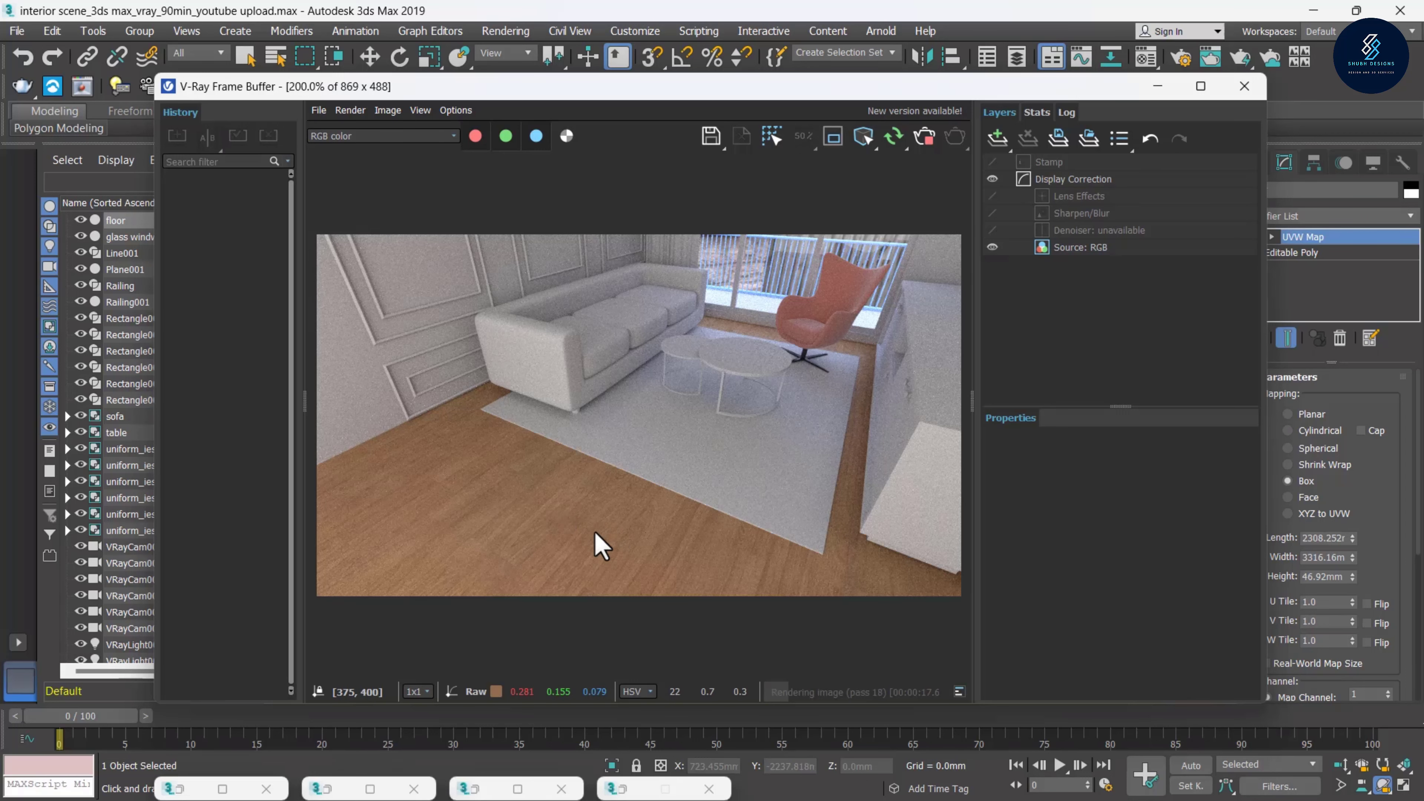
scroll(594, 533, "up", 1)
scroll(596, 535, "down", 1)
left_click_drag(701, 96, 613, 677)
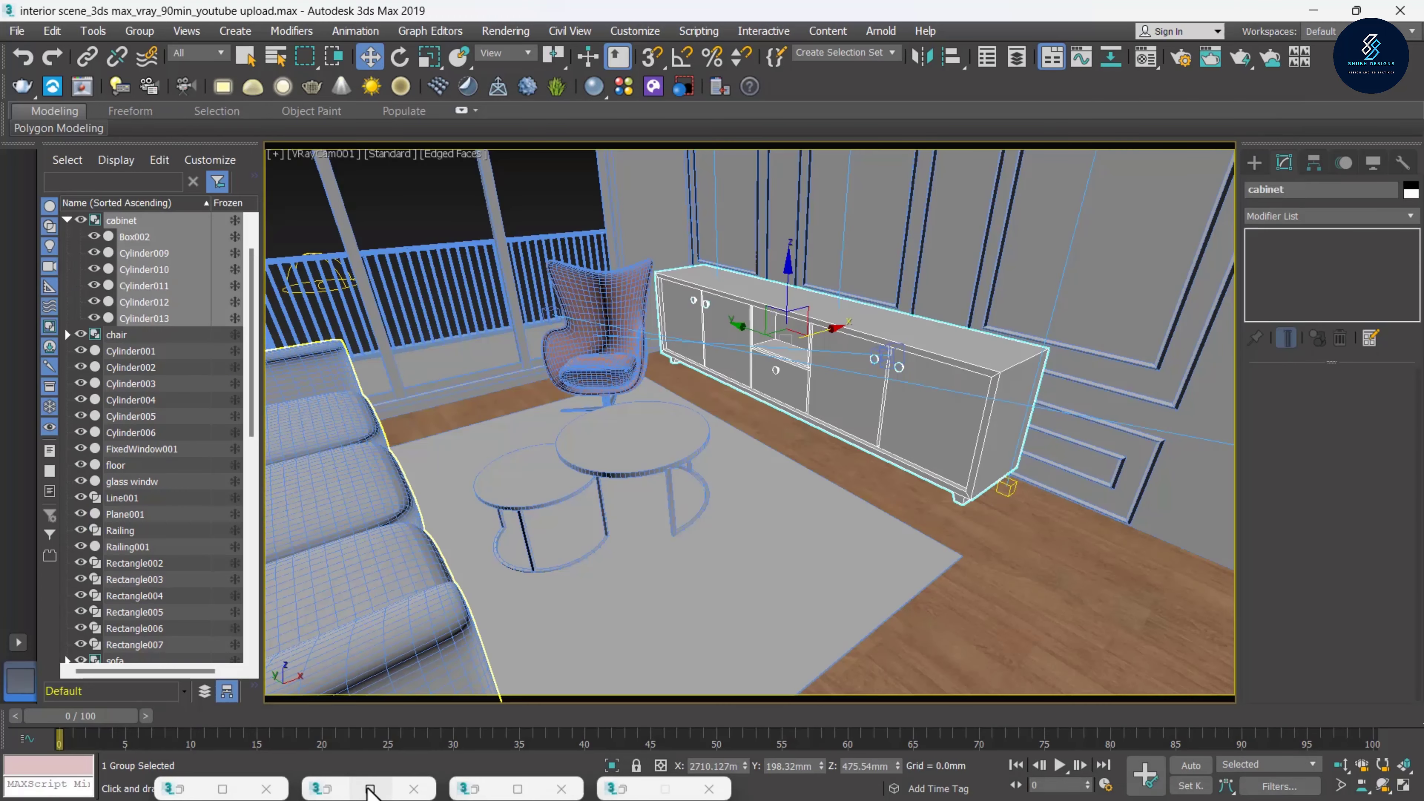
Step through the living-room reference photos to the one showing the TV cabinet
left_click(366, 788)
left_click(397, 36)
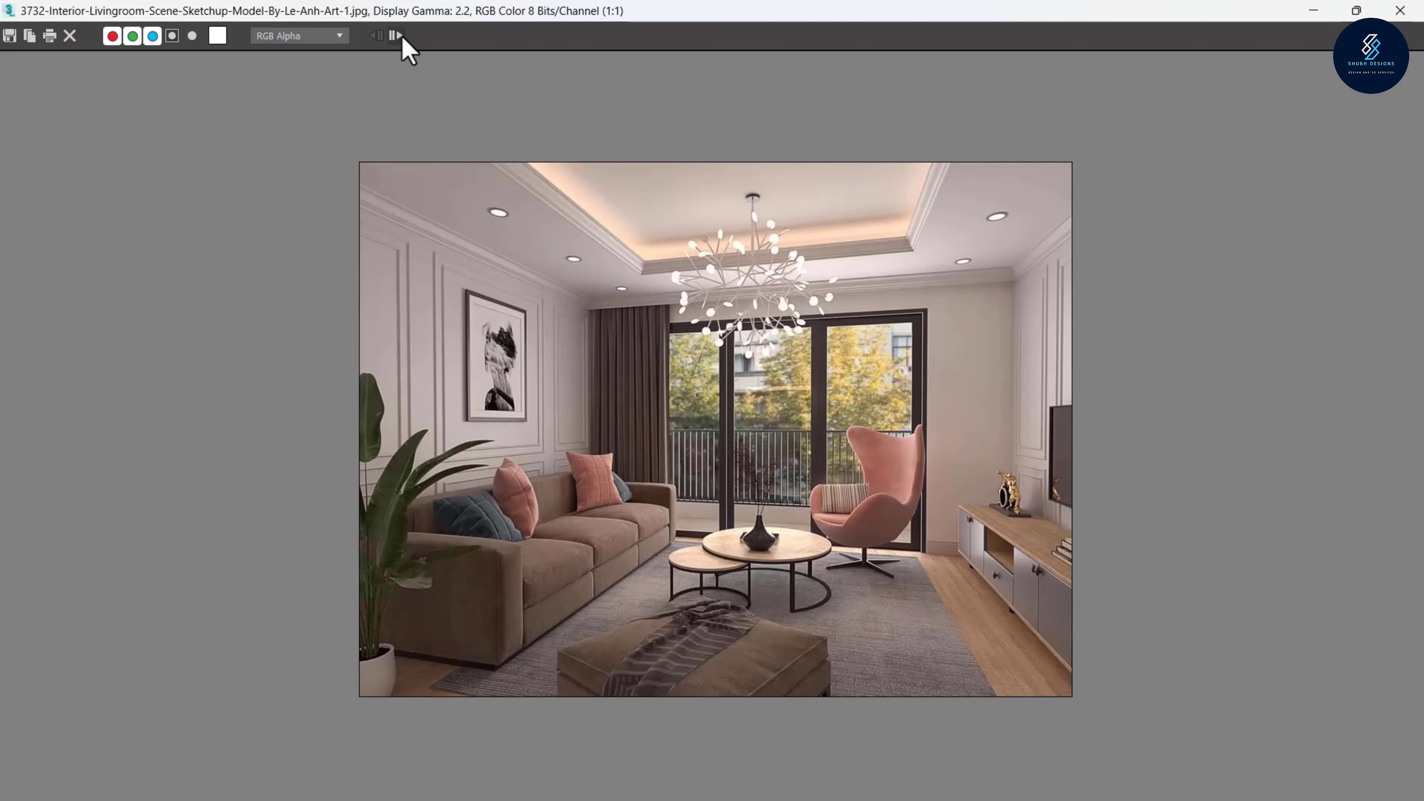
left_click(397, 36)
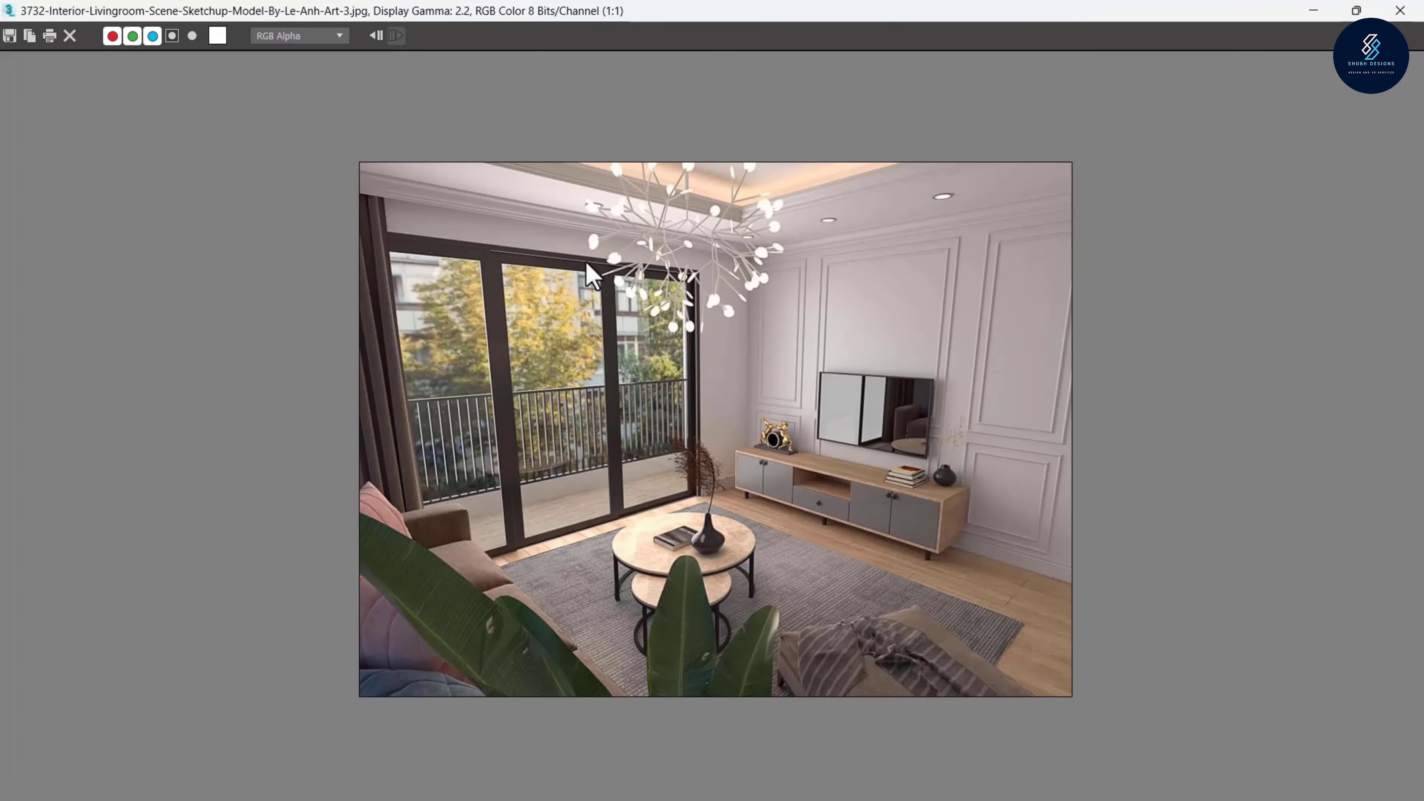
scroll(937, 540, "up", 1)
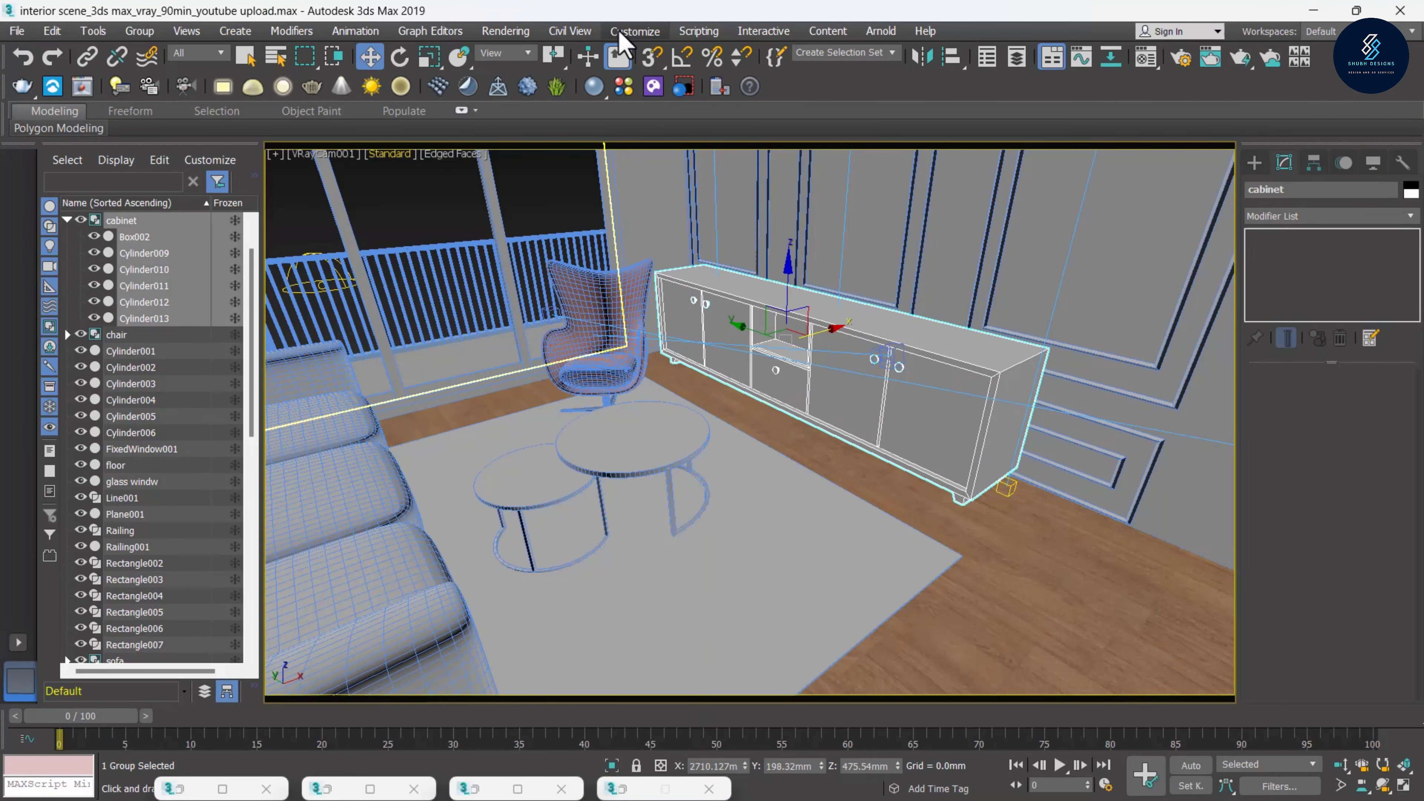
Preview Flooring_Laminate_B_Narrow from the V-Ray Wood & Laminate library, then close the preview
left_click(624, 86)
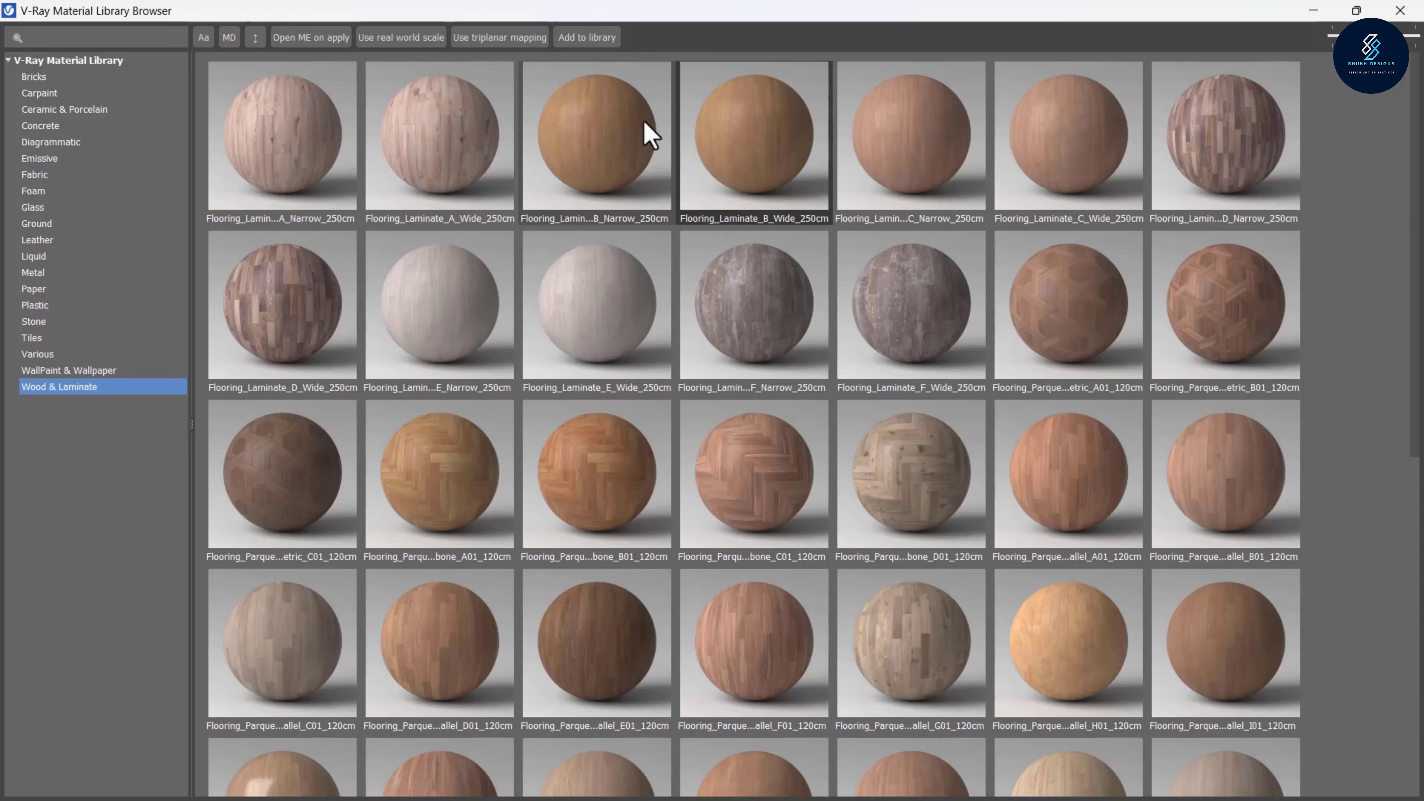
double_click(595, 137)
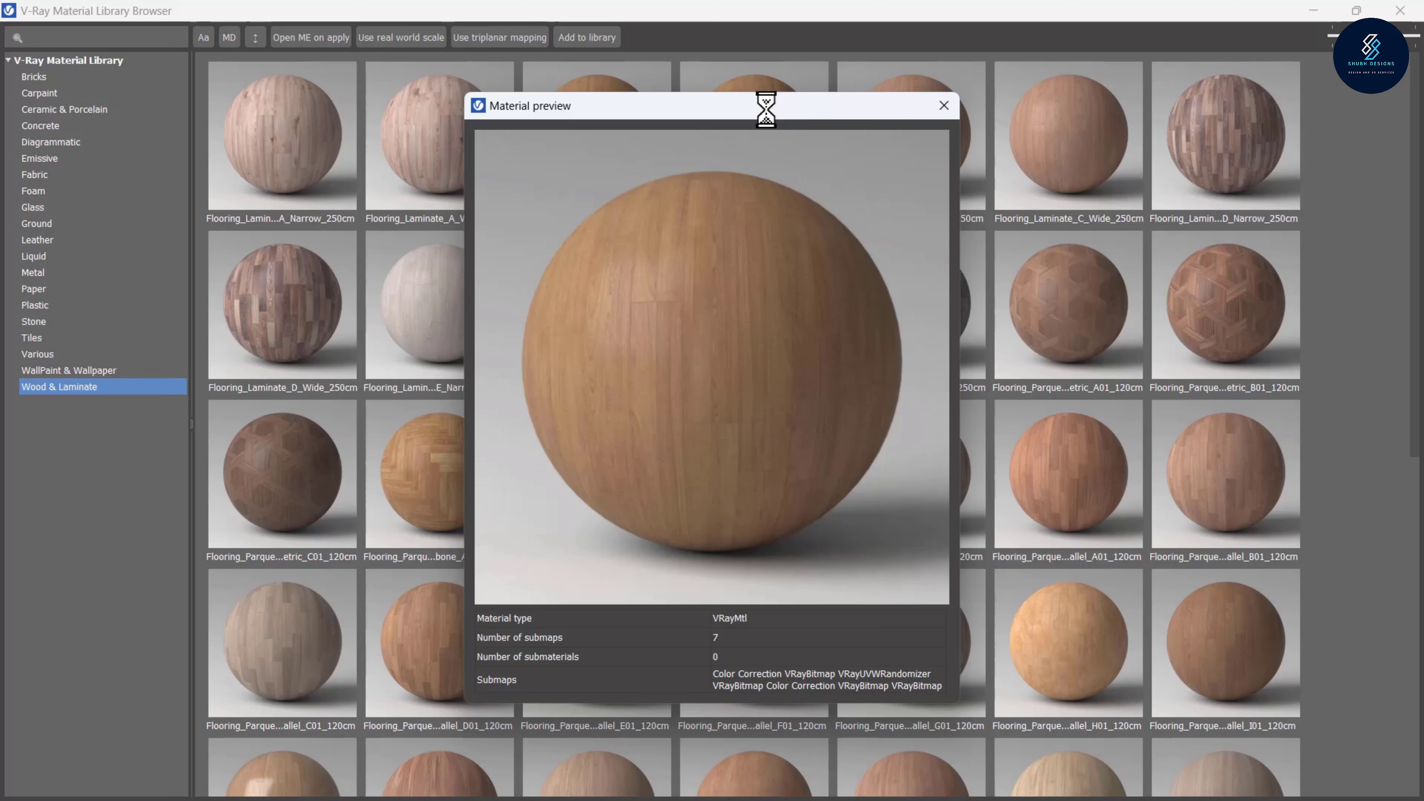
left_click_drag(765, 109, 841, 383)
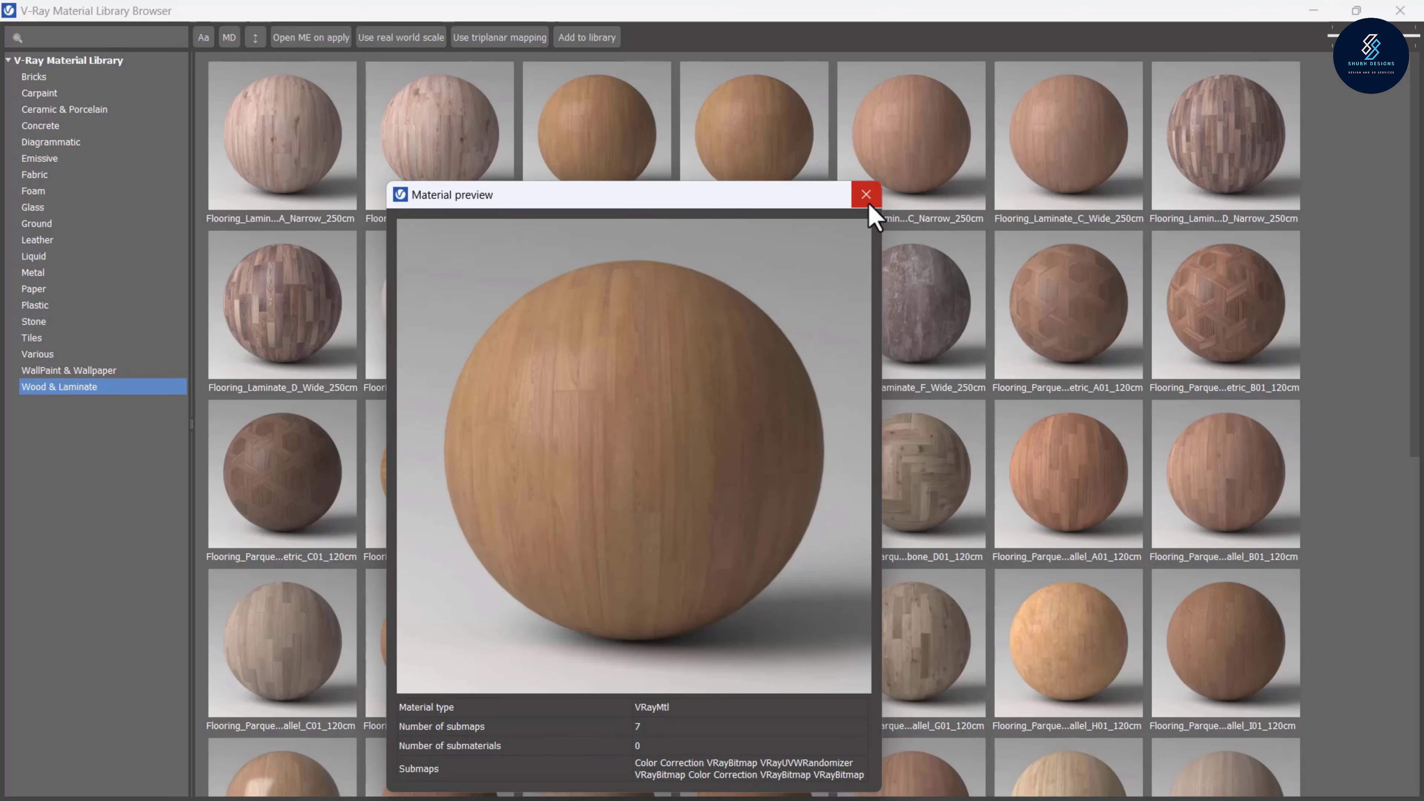
left_click(866, 194)
left_click_drag(892, 11, 547, 208)
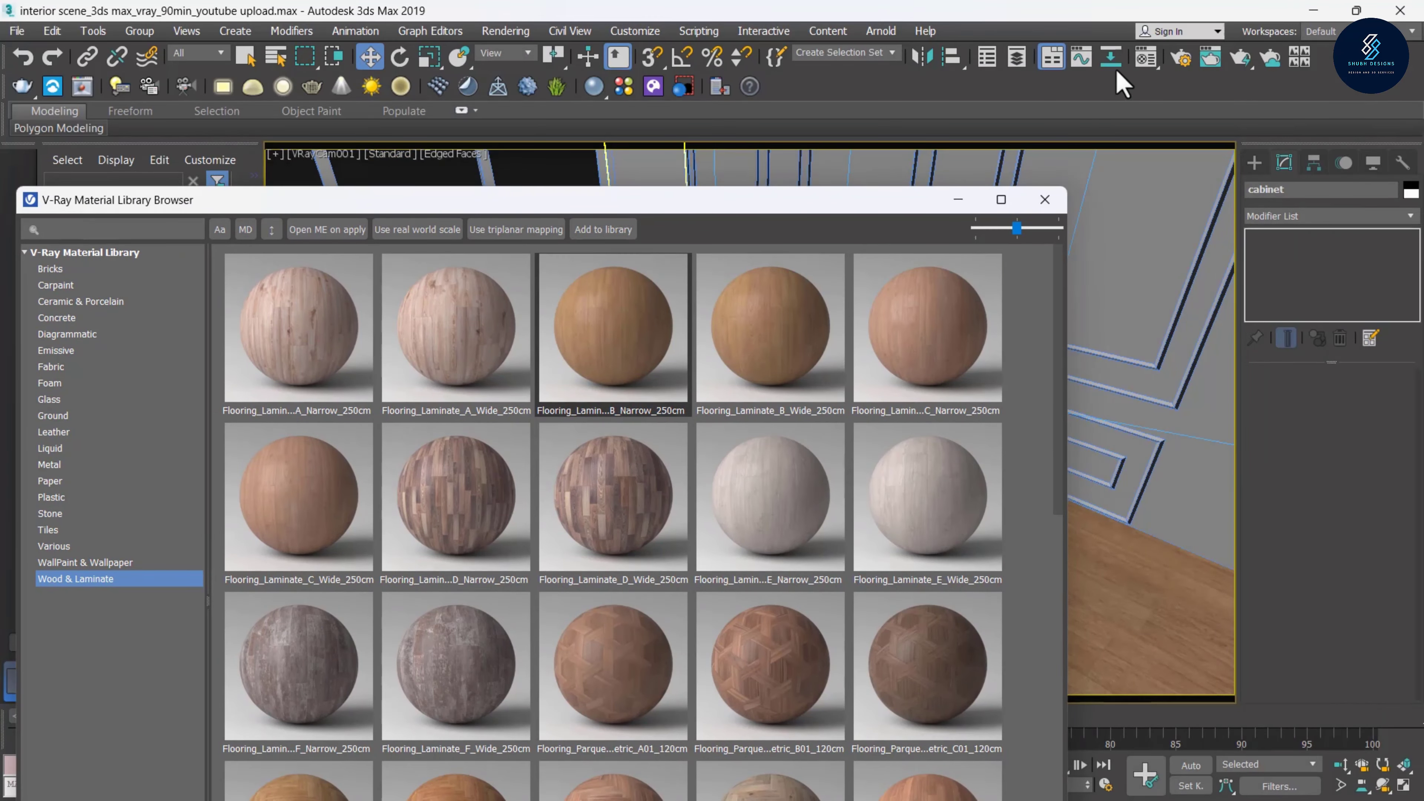
Turn the wood sample slot in the Material Editor into a new VRayMtl
left_click(1143, 61)
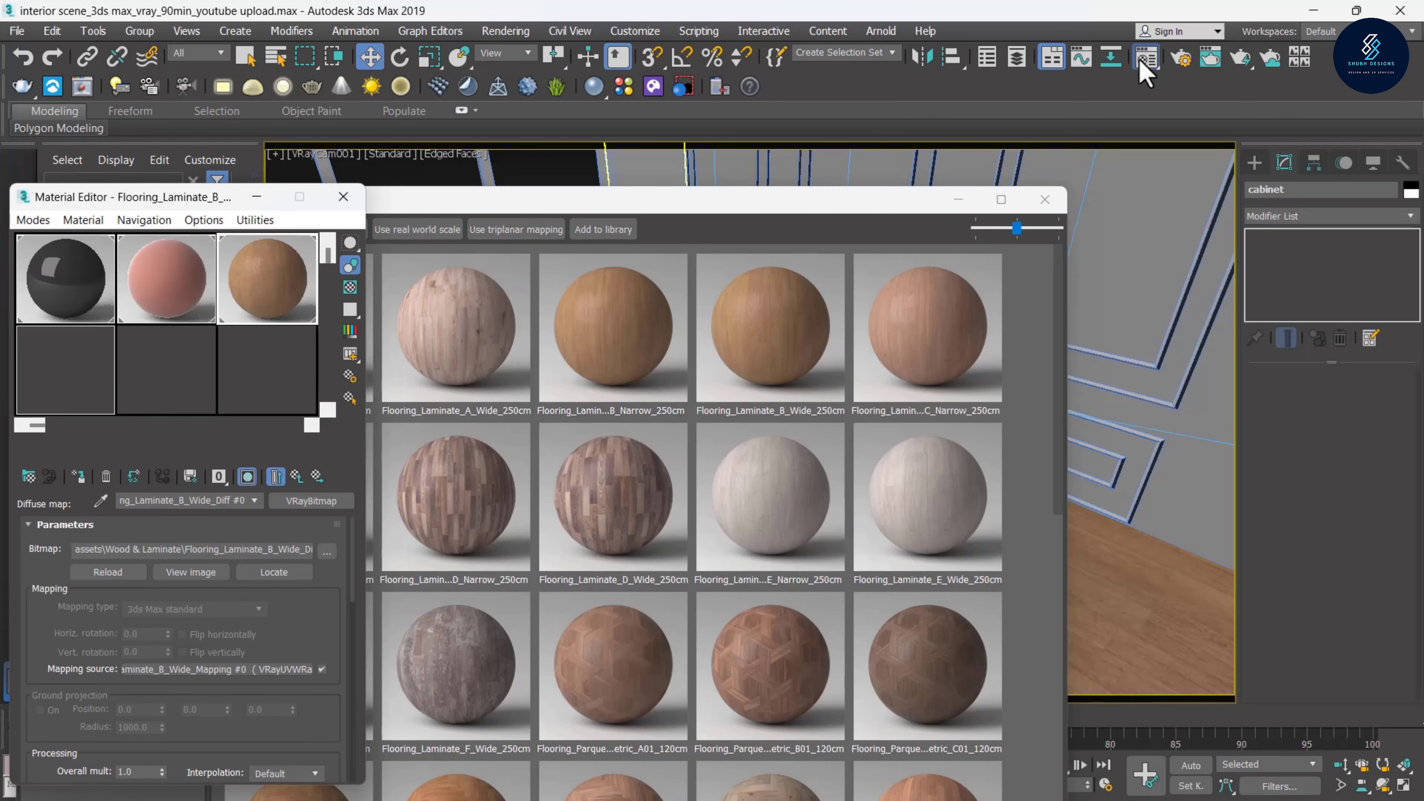
left_click_drag(191, 202, 1158, 182)
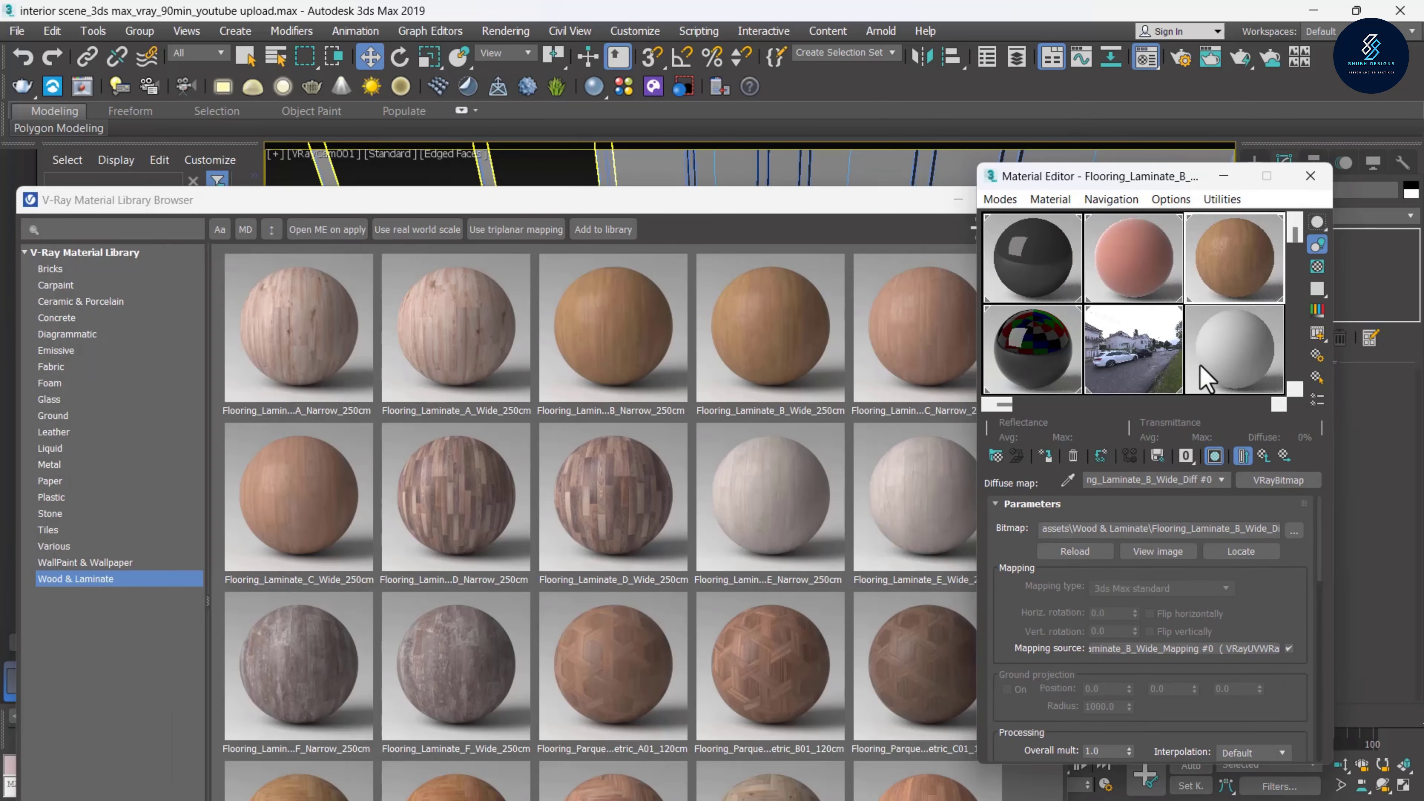
left_click(1206, 378)
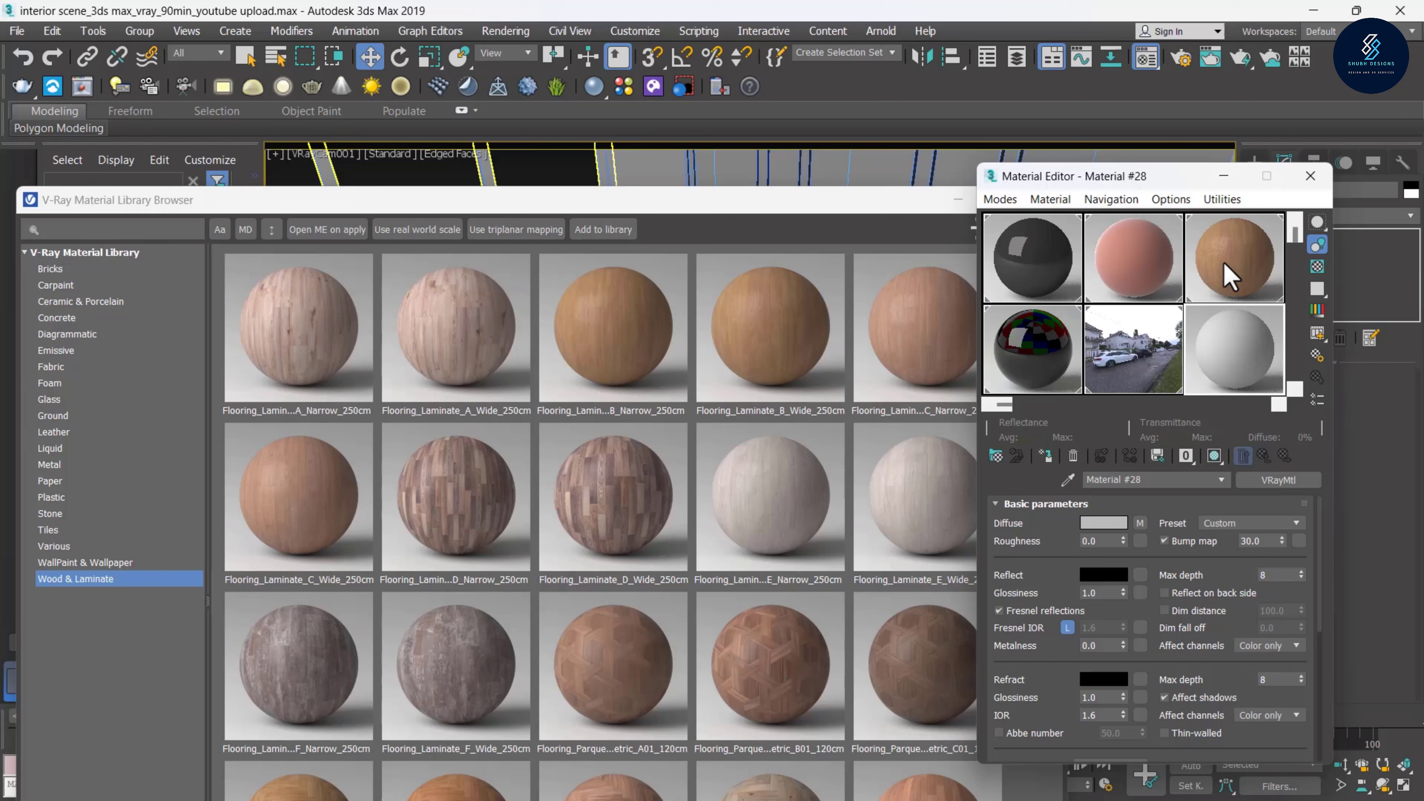
left_click(1226, 278)
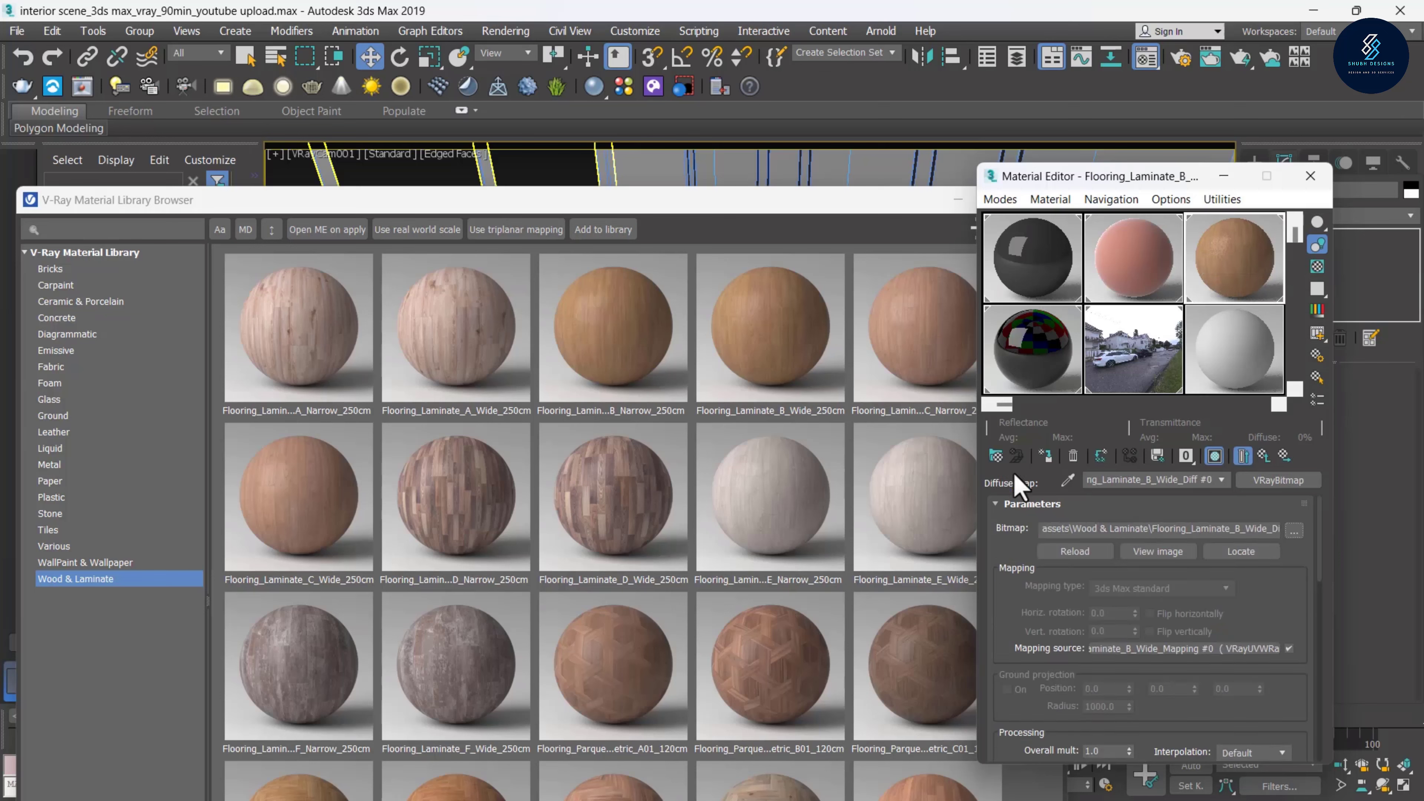
left_click(997, 457)
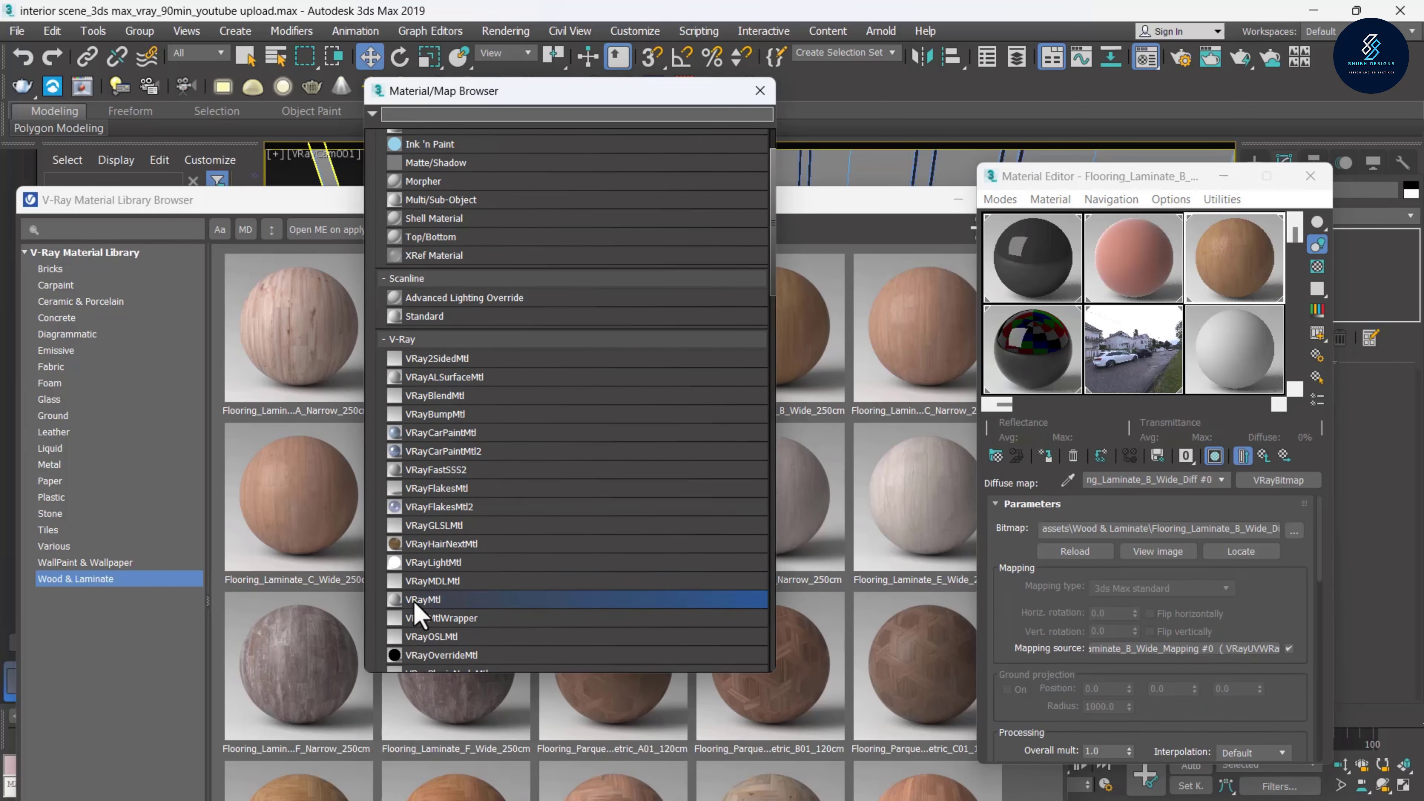
double_click(414, 599)
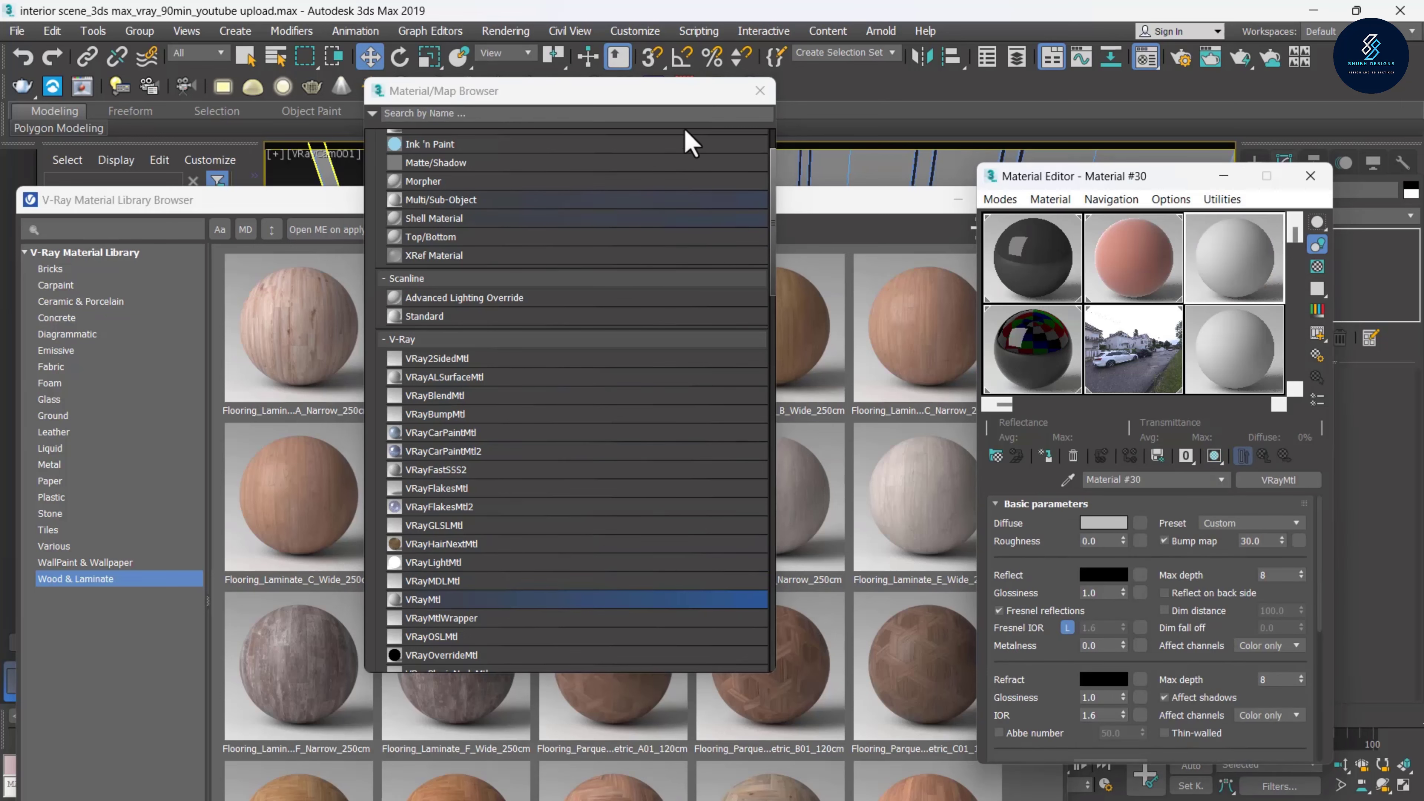
left_click(760, 91)
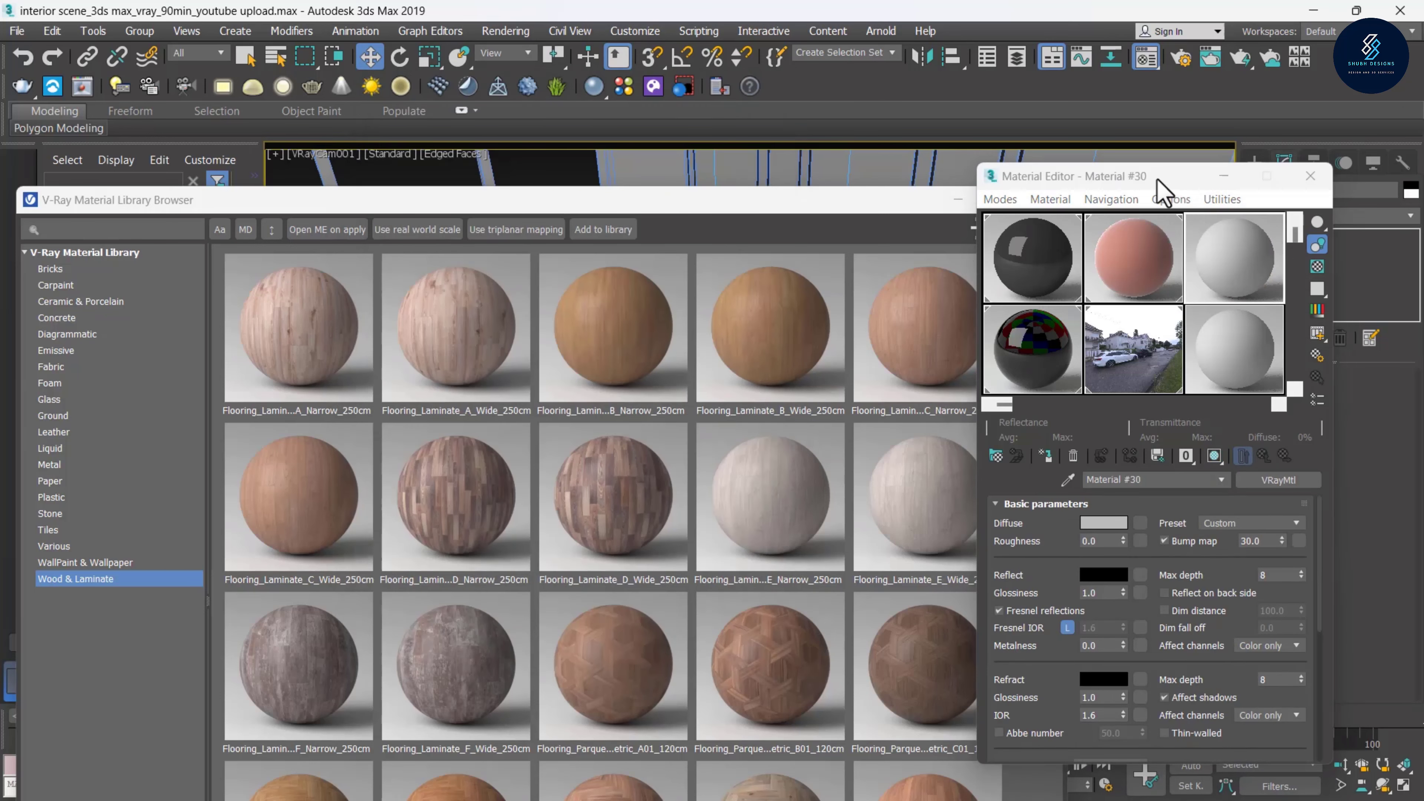
mouse_move(1157, 181)
left_mouse_down()
mouse_move(1128, 648)
mouse_move(1157, 182)
left_mouse_up()
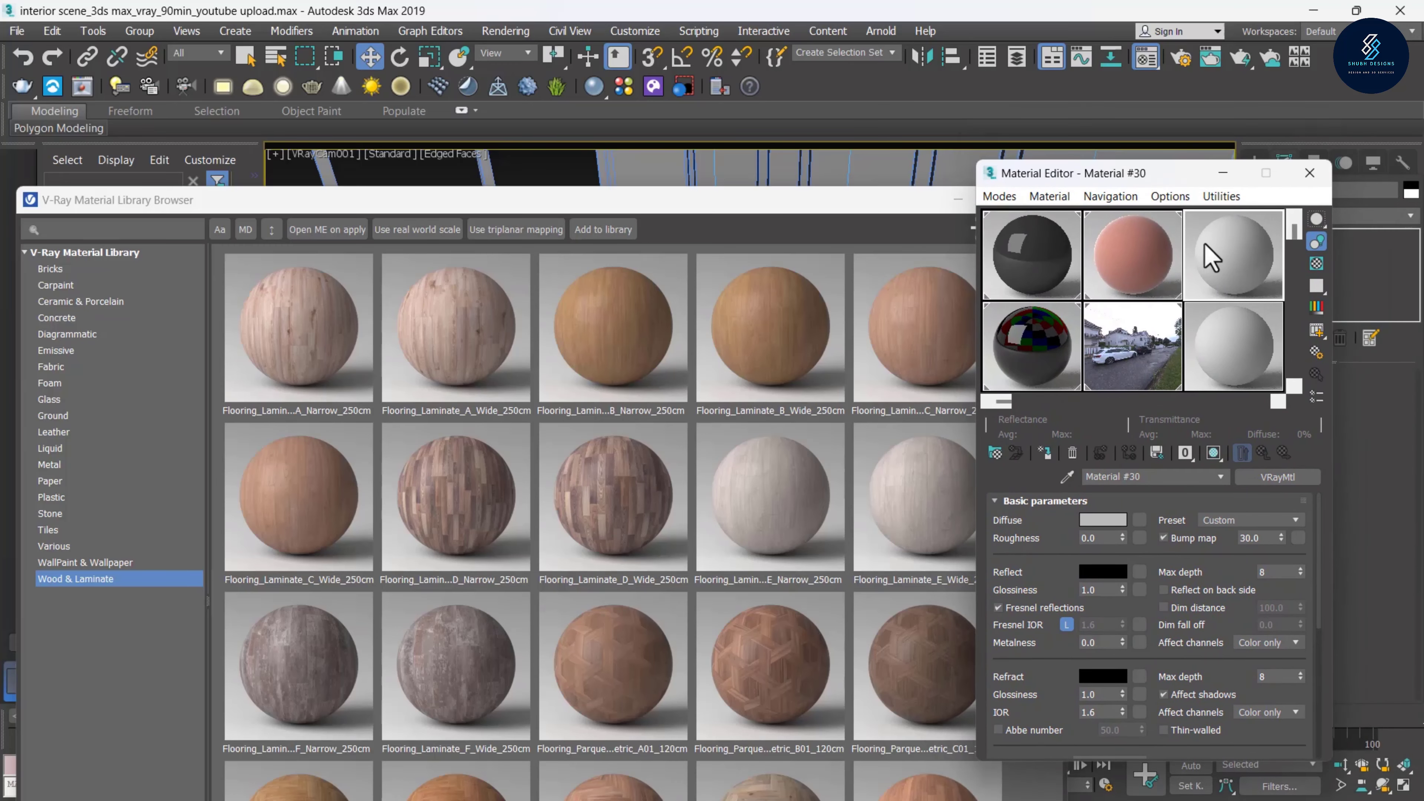
Add Flooring_Laminate_B_Narrow from the library to the Material Editor and minimise the library
left_click(629, 355)
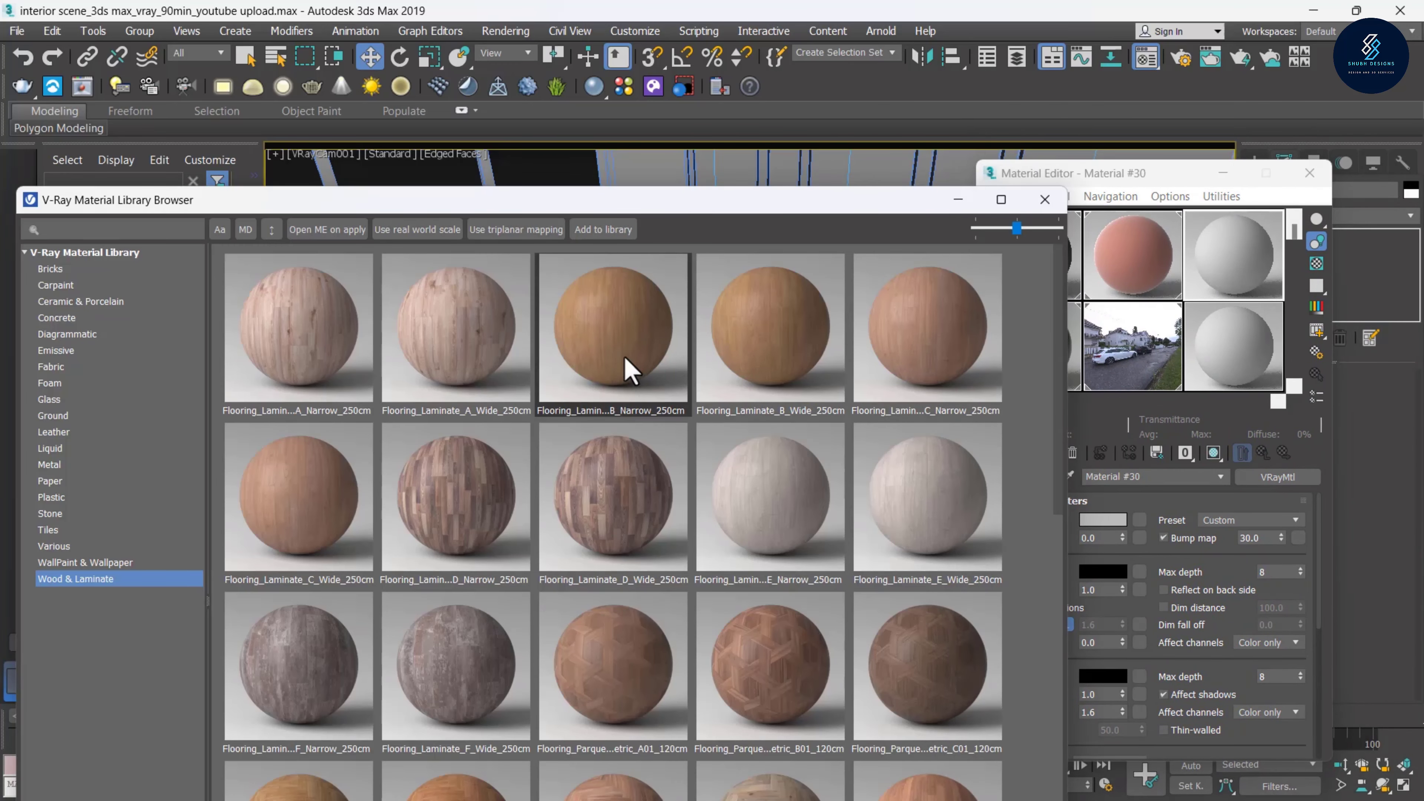
right_click(603, 349)
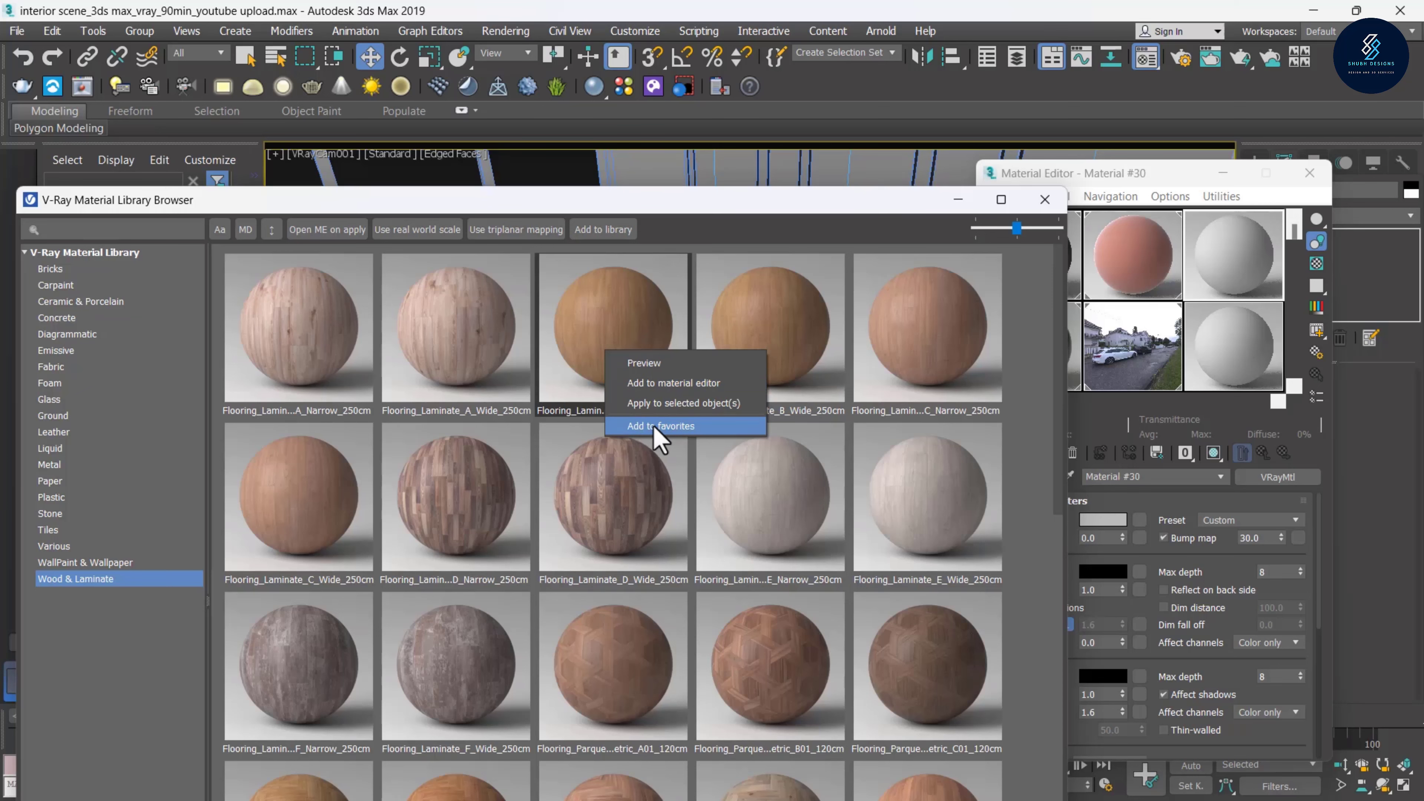
left_click(647, 383)
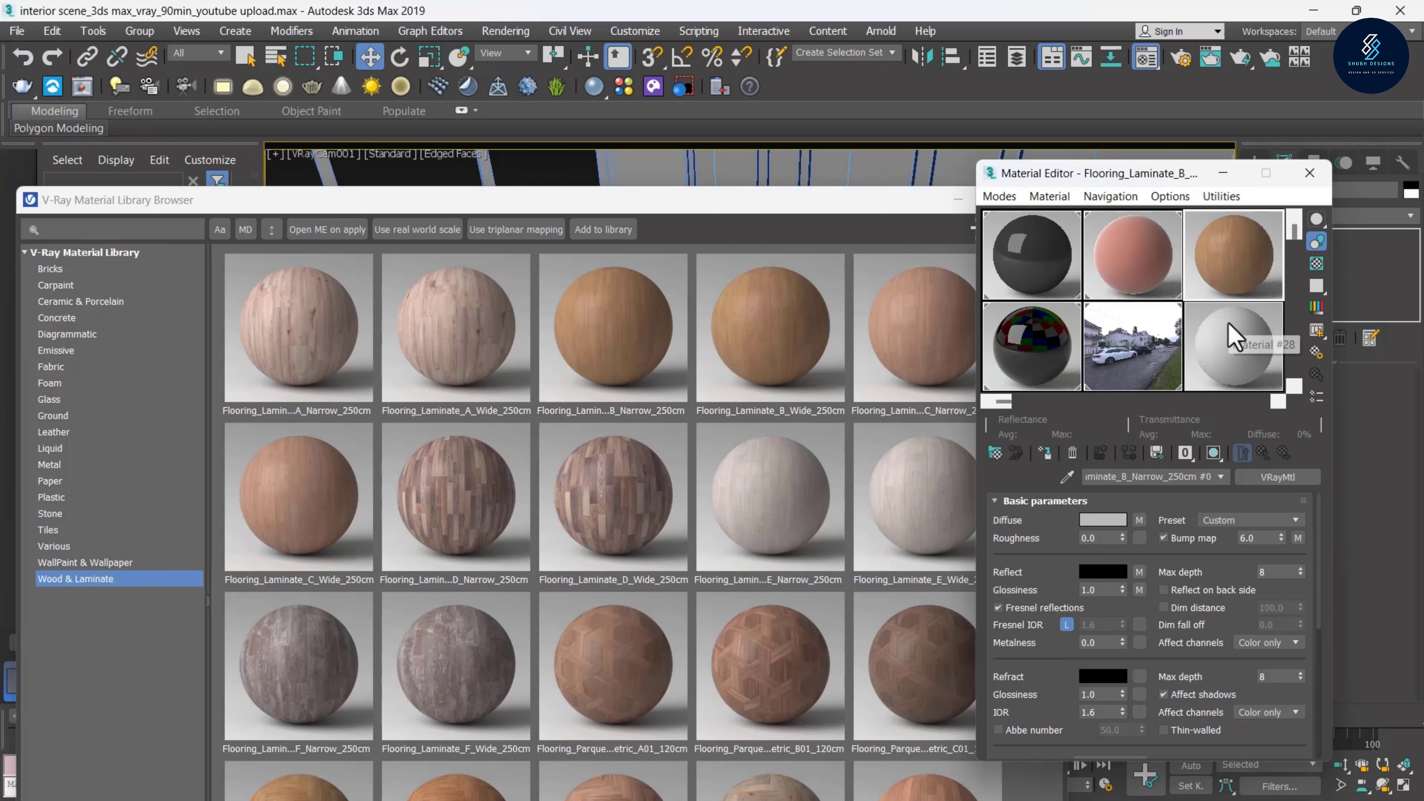
left_click_drag(906, 213, 764, 251)
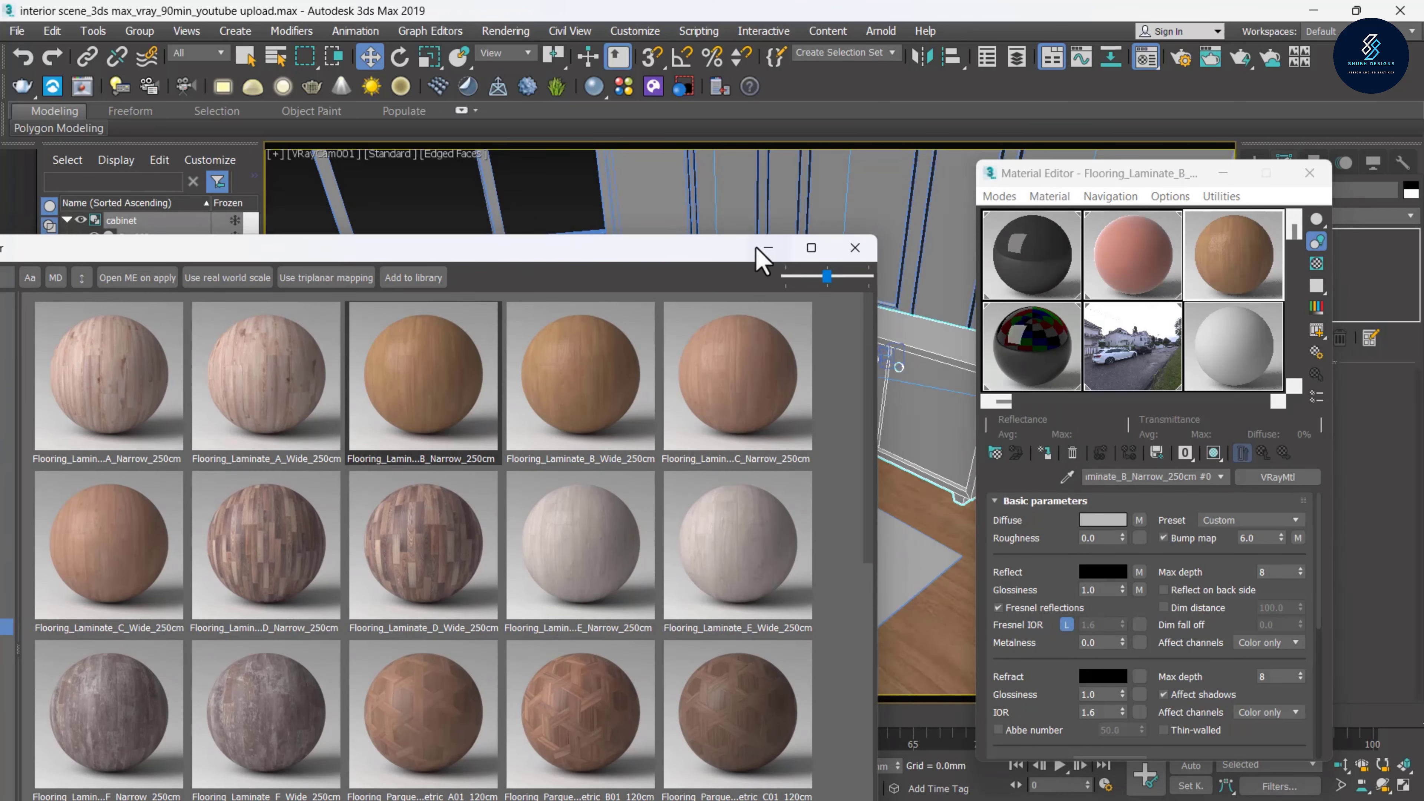
left_click(771, 248)
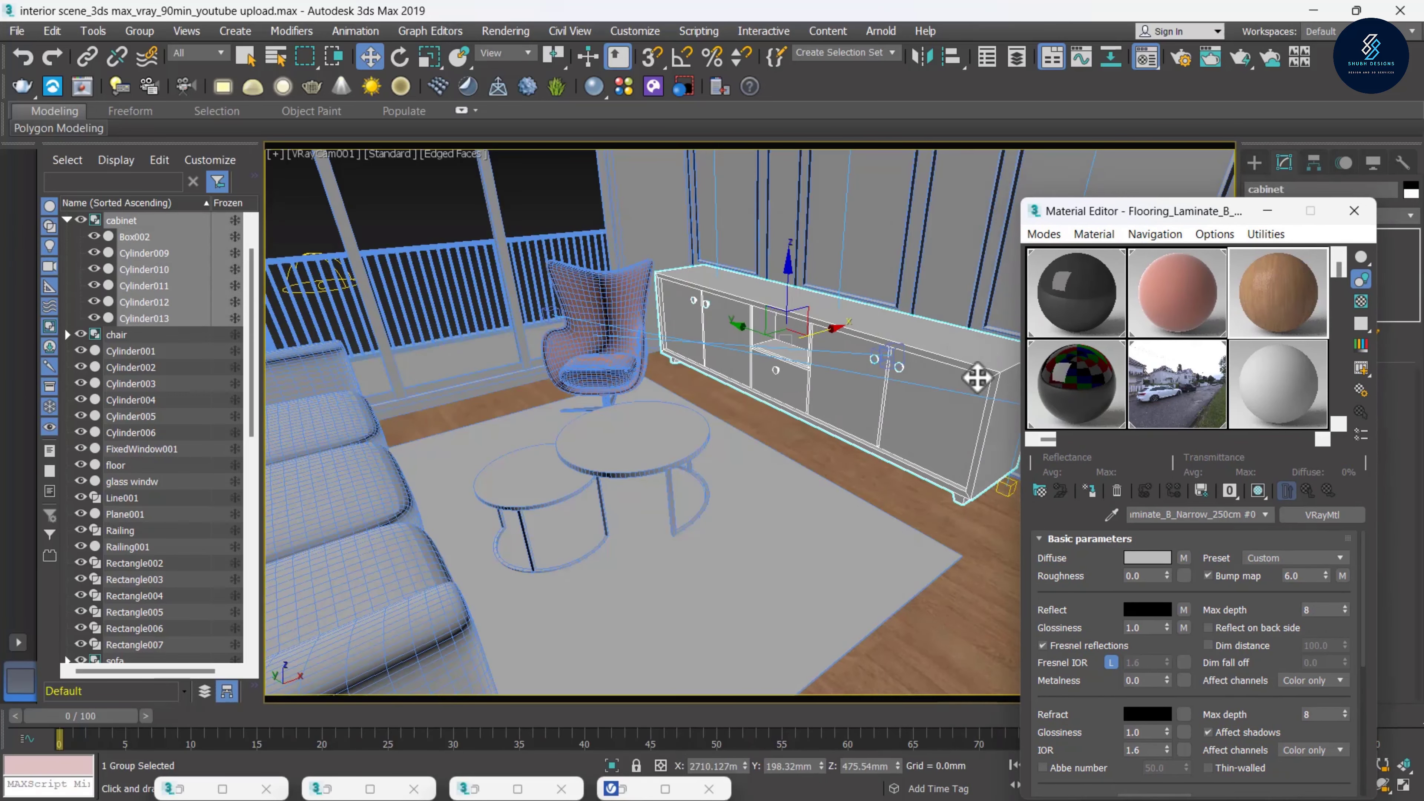
Isolate the cabinet and orbit a Perspective view to its near-front side
right_click(974, 378)
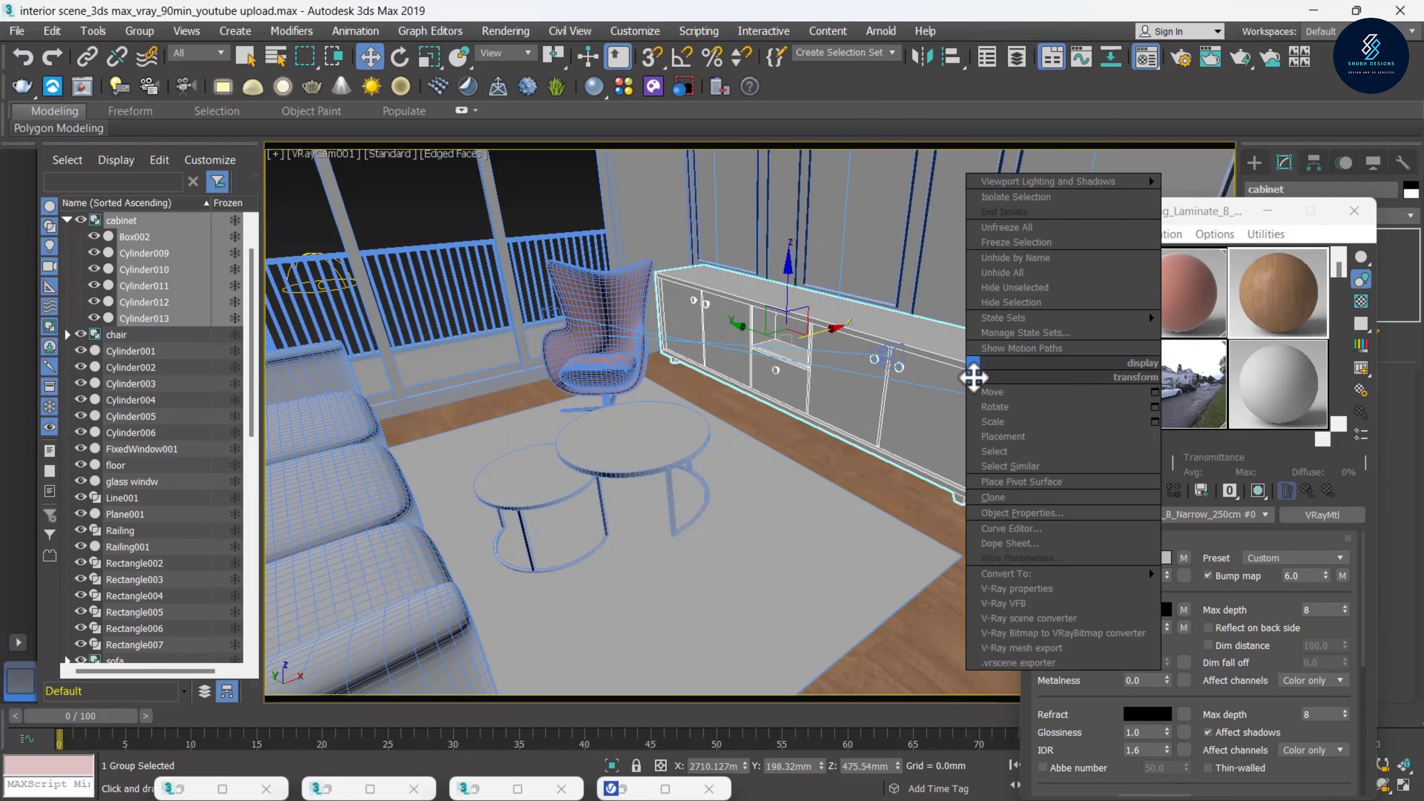
left_click(1015, 205)
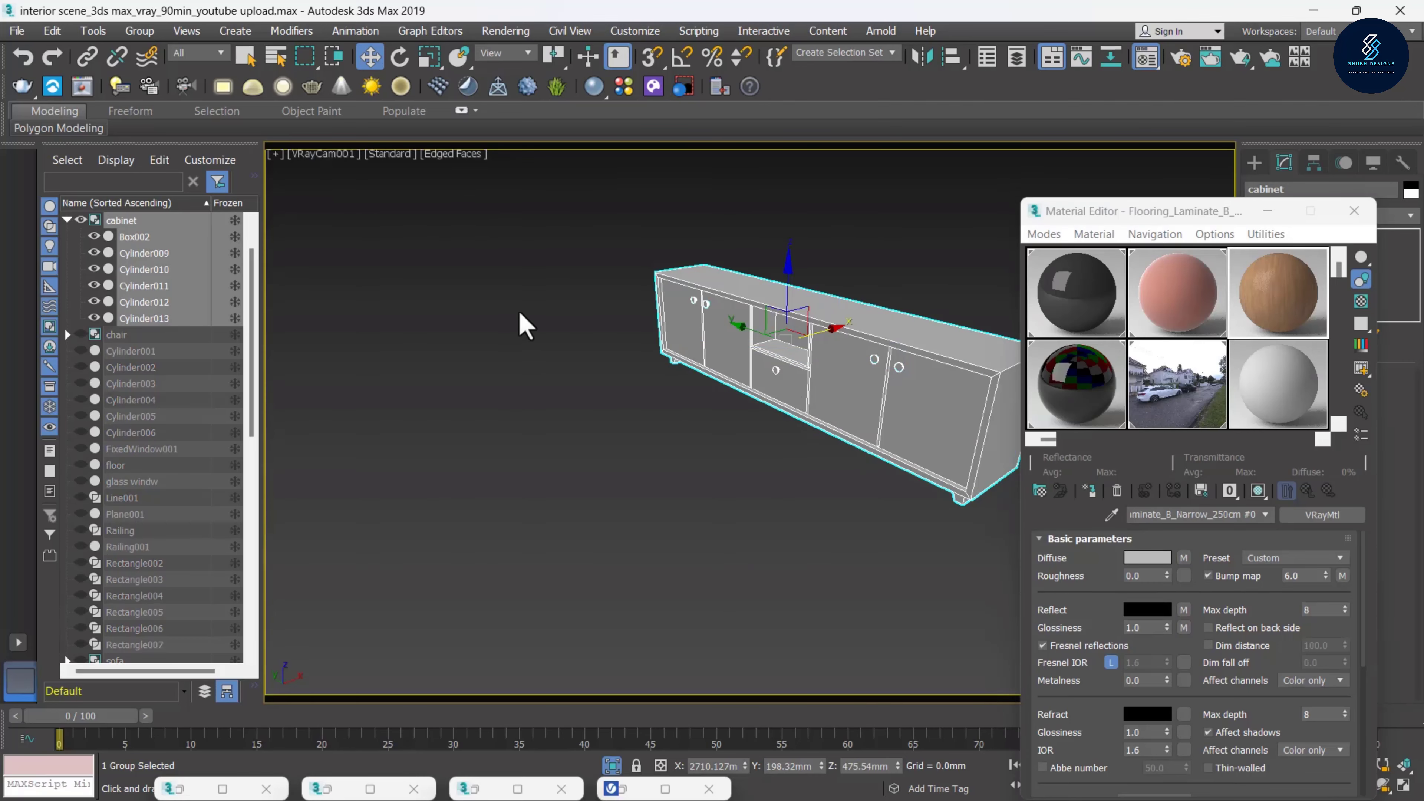
key("p")
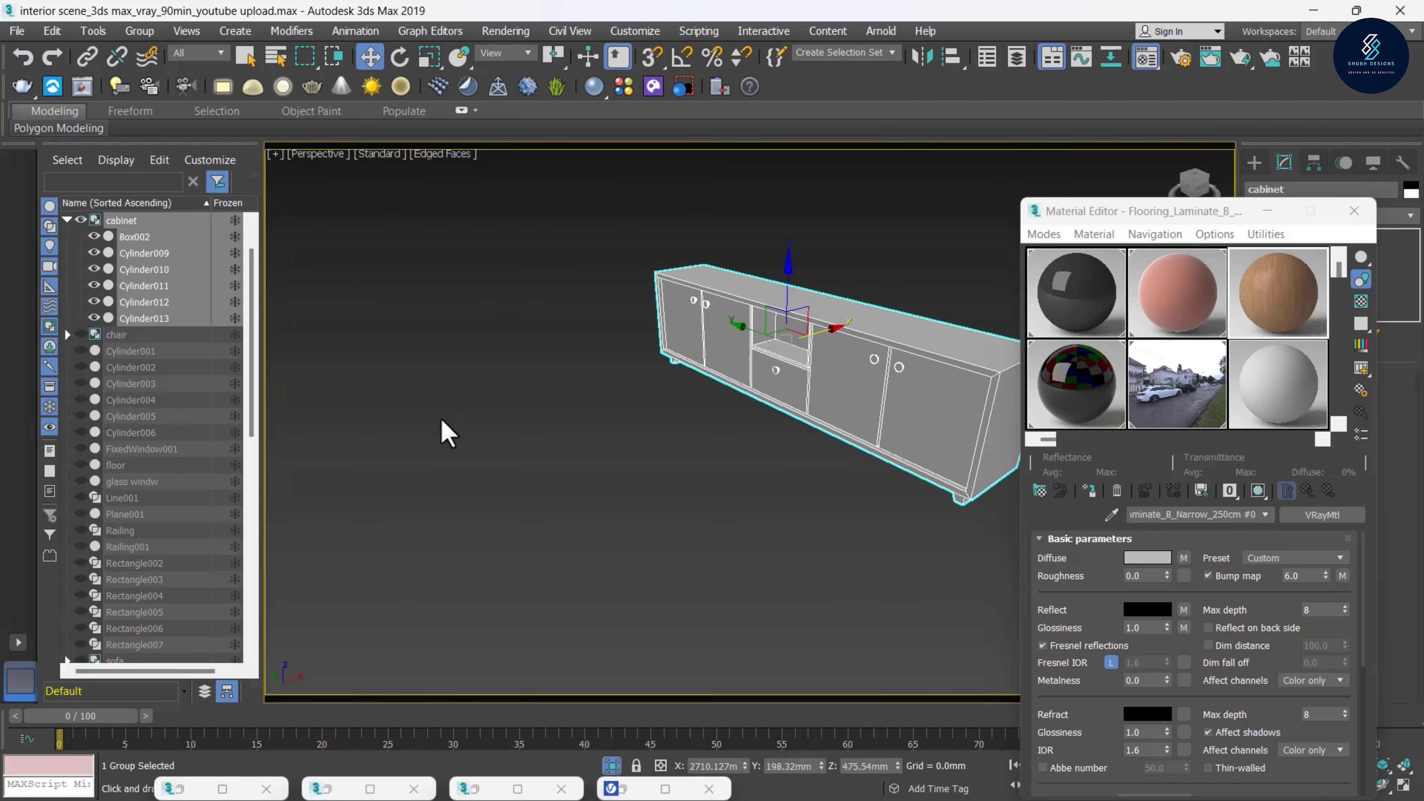
mouse_move(449, 432)
middle_mouse_down("alt")
mouse_move(518, 423)
mouse_move(560, 436)
mouse_move(677, 410)
mouse_move(637, 447)
middle_mouse_up("alt")
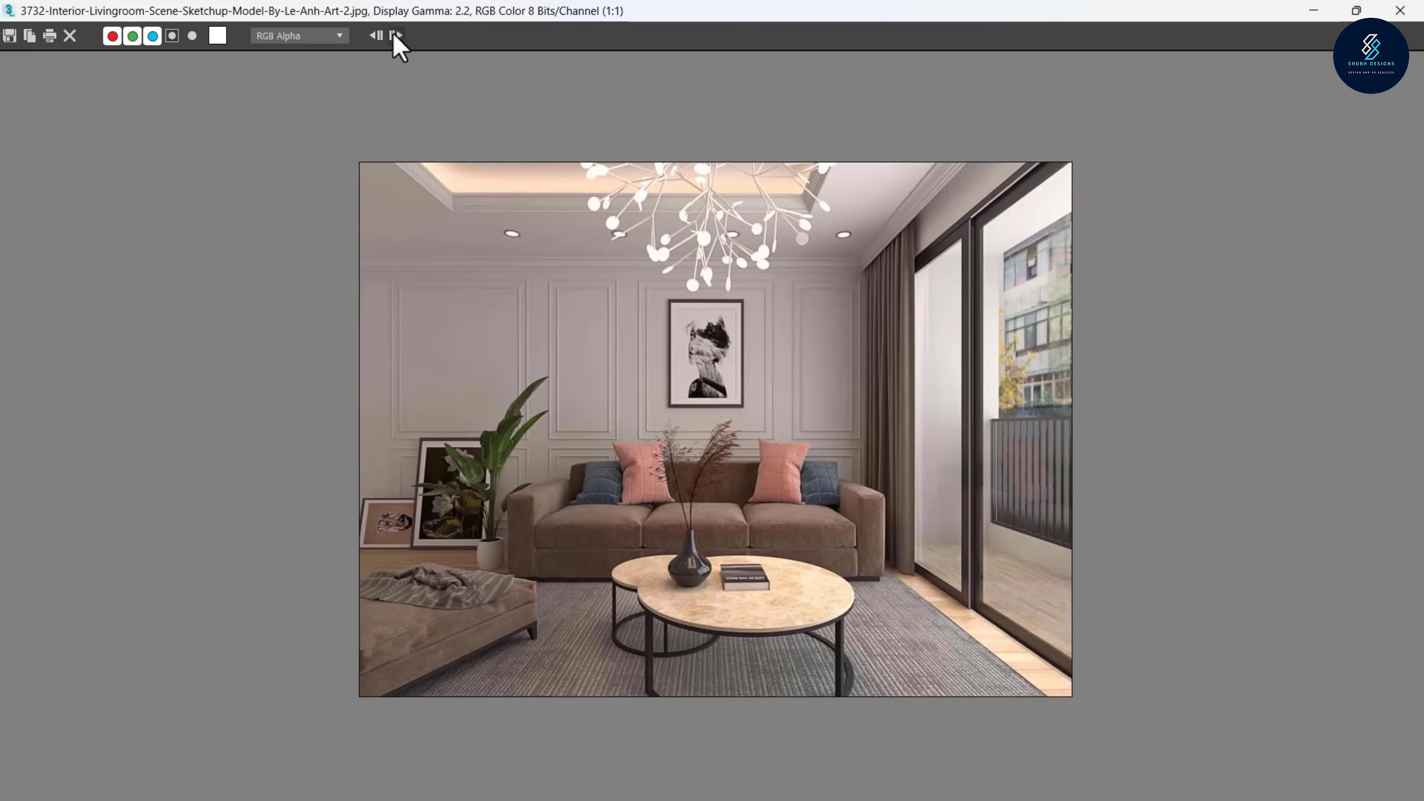
Study the Art-3 grey-cabinet reference photo, then close the viewer and move the Material Editor aside
left_click(395, 35)
scroll(817, 482, "up", 3)
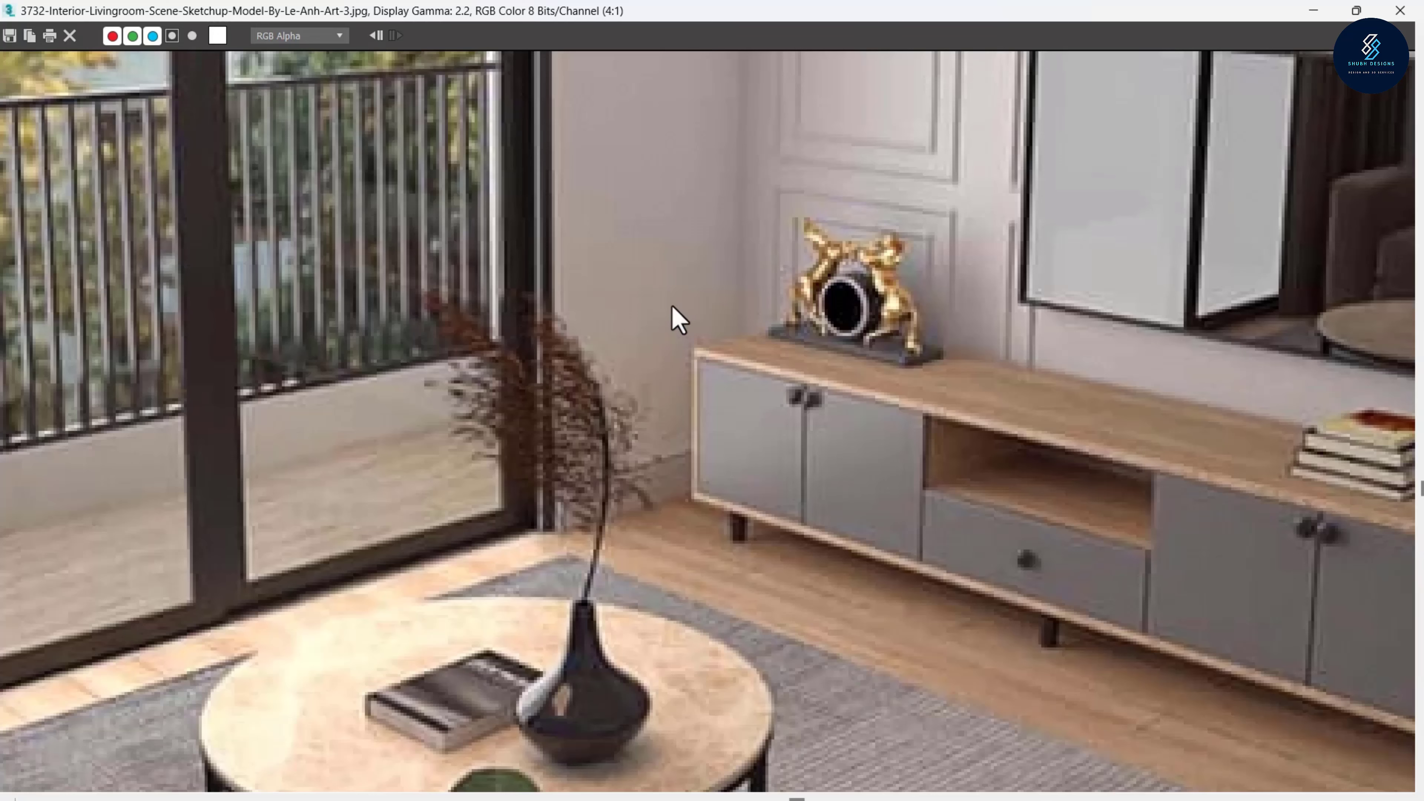
scroll(858, 519, "down", 2)
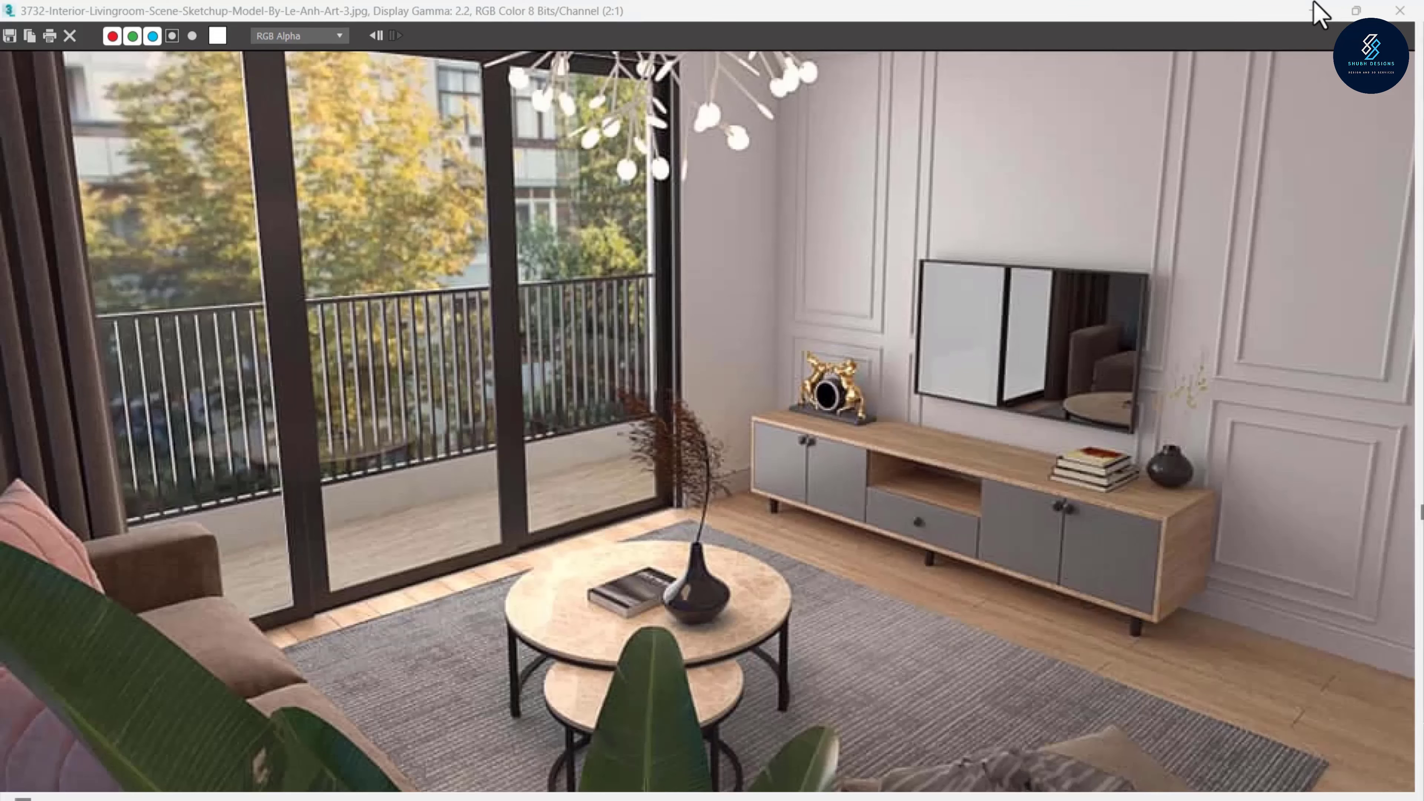
left_click(1318, 12)
left_click_drag(1142, 222, 965, 386)
Reselect the cabinet group and open it with Group > Open
left_click(852, 319)
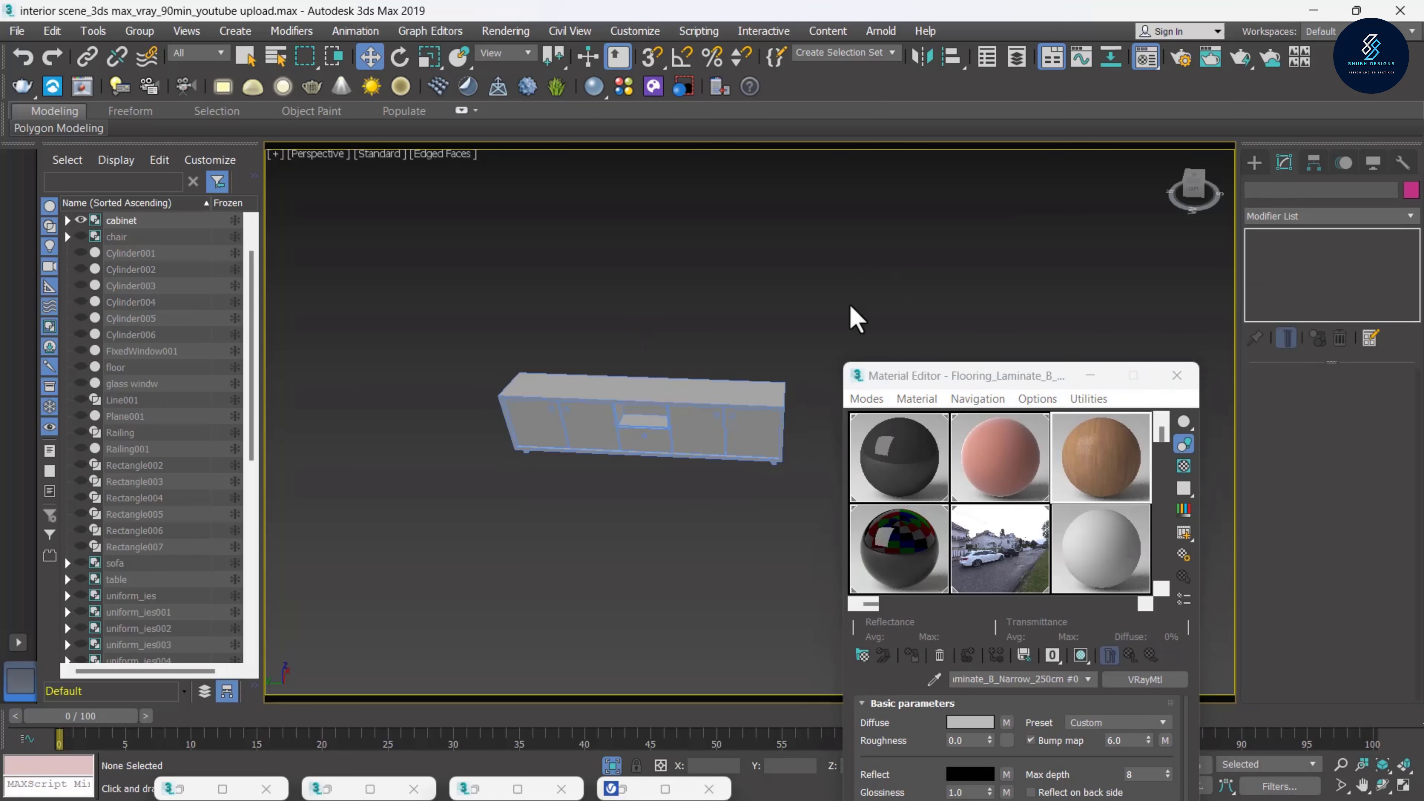
left_click(693, 414)
left_click(1254, 162)
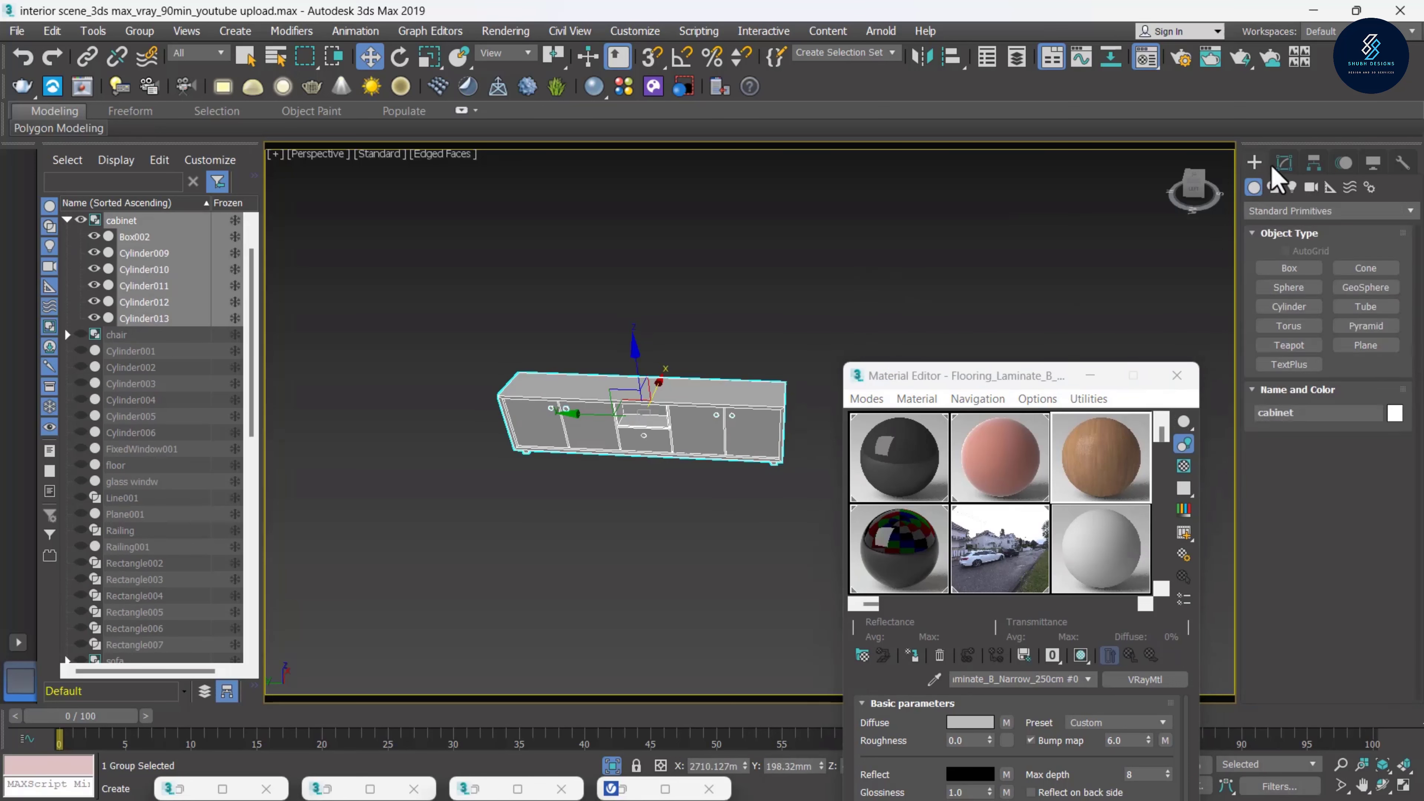
scroll(680, 444, "up", 1)
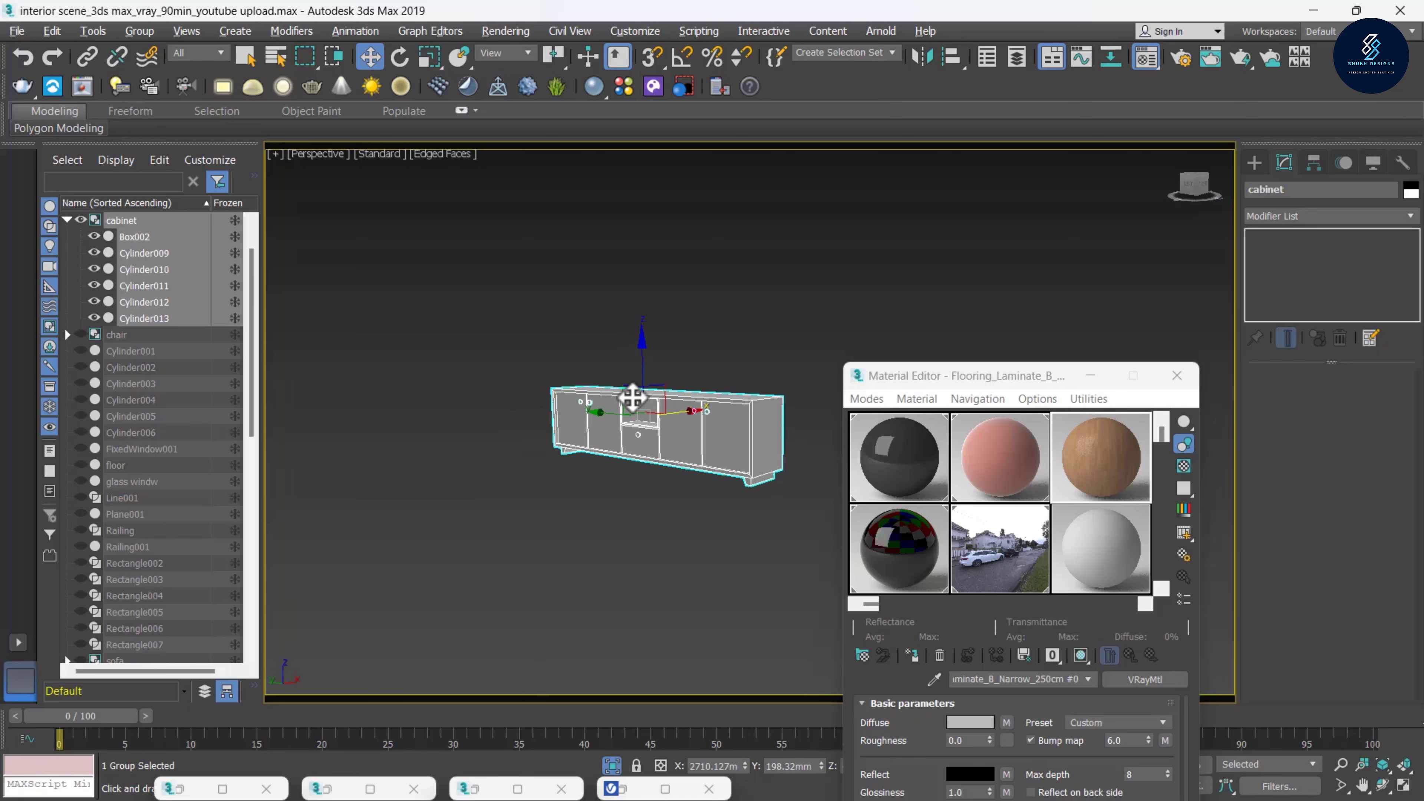
left_click(139, 30)
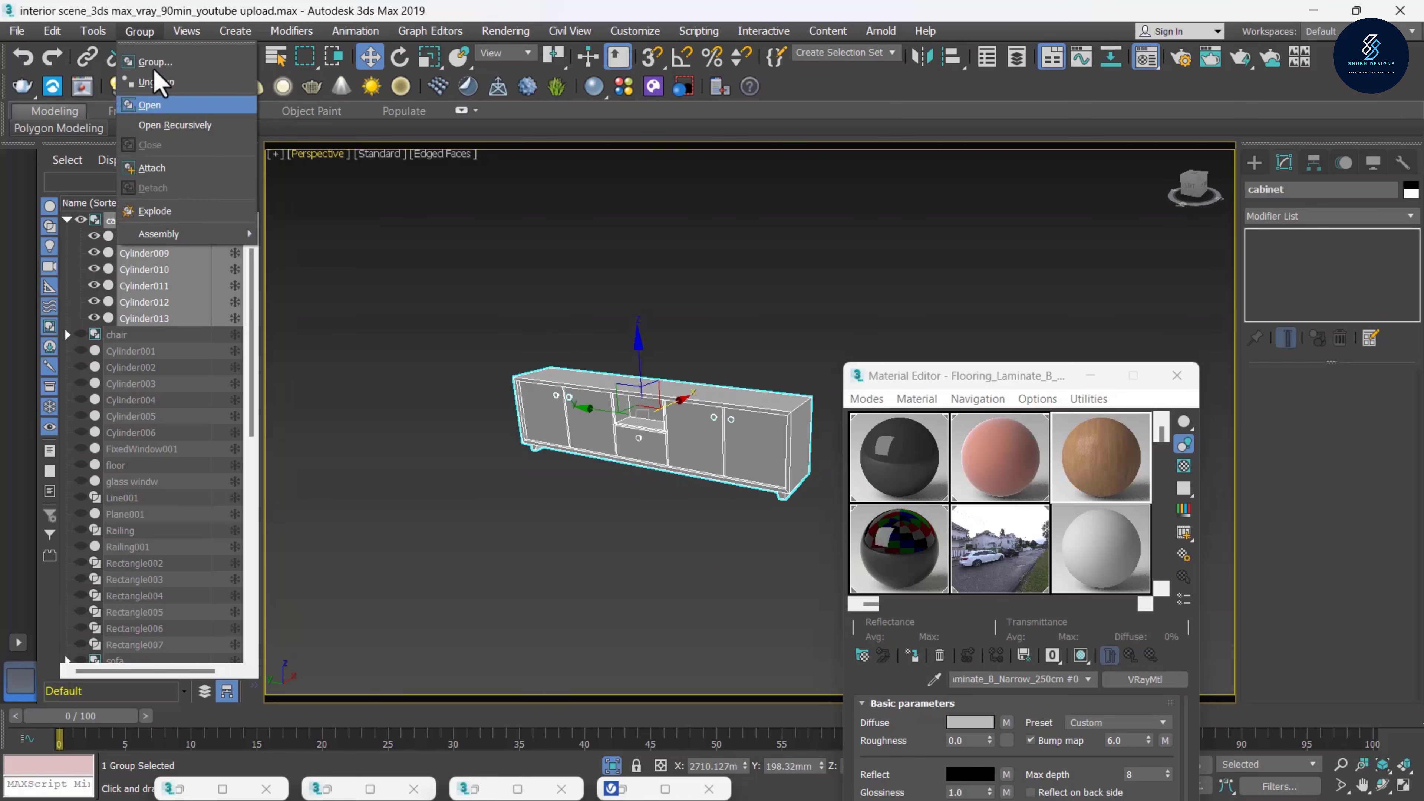
left_click(147, 105)
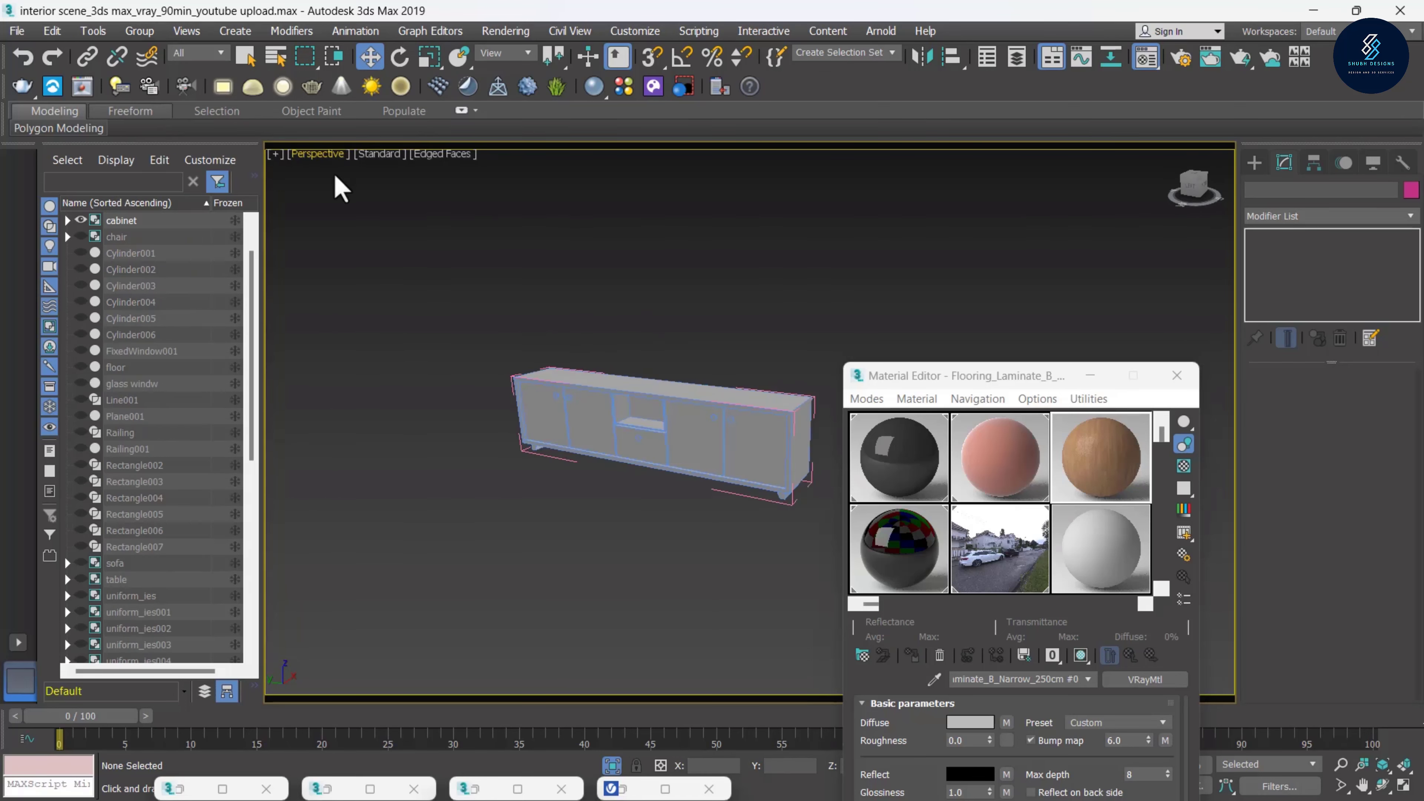
Select the Box002 cabinet body as one whole element at Element level
scroll(751, 429, "up", 2)
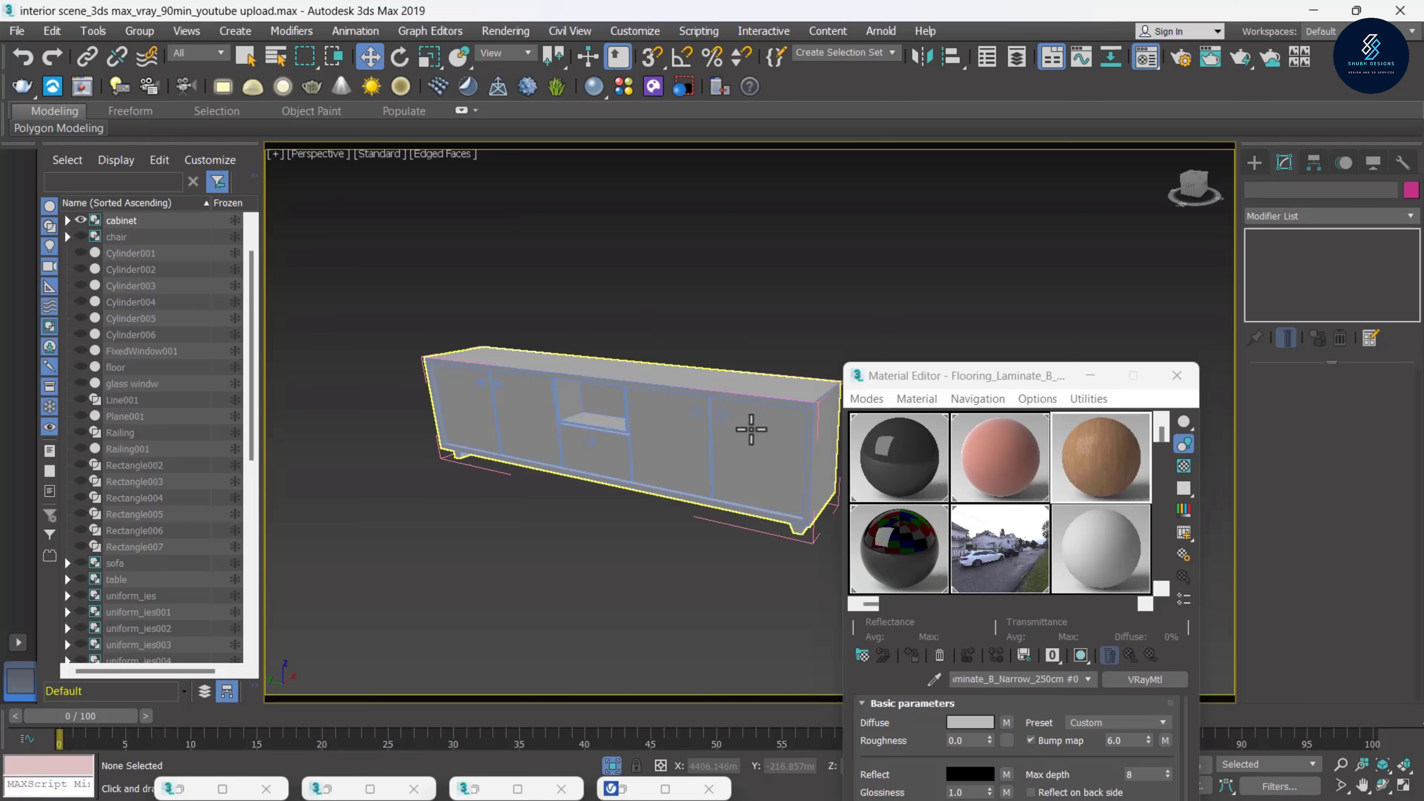
left_click(762, 411)
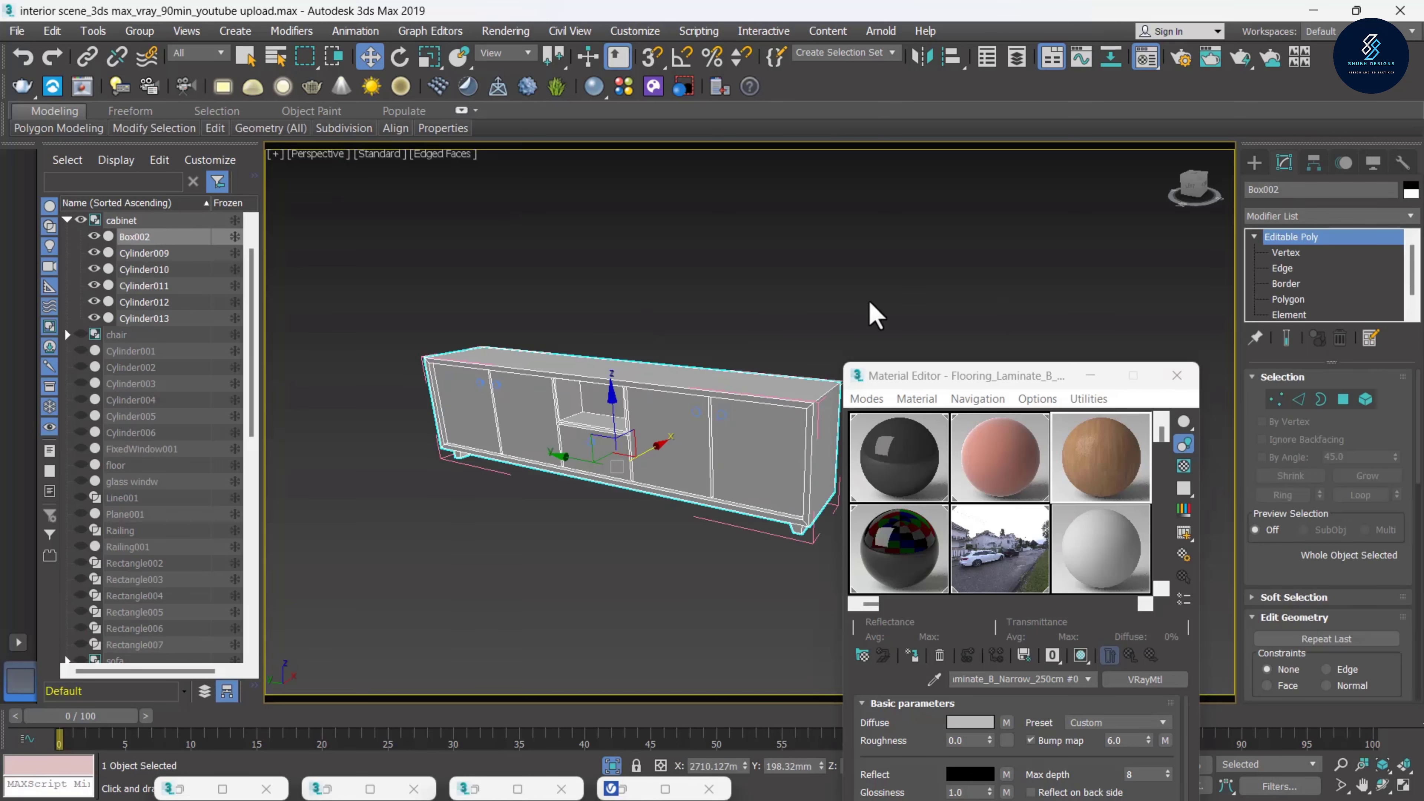
left_click(1298, 315)
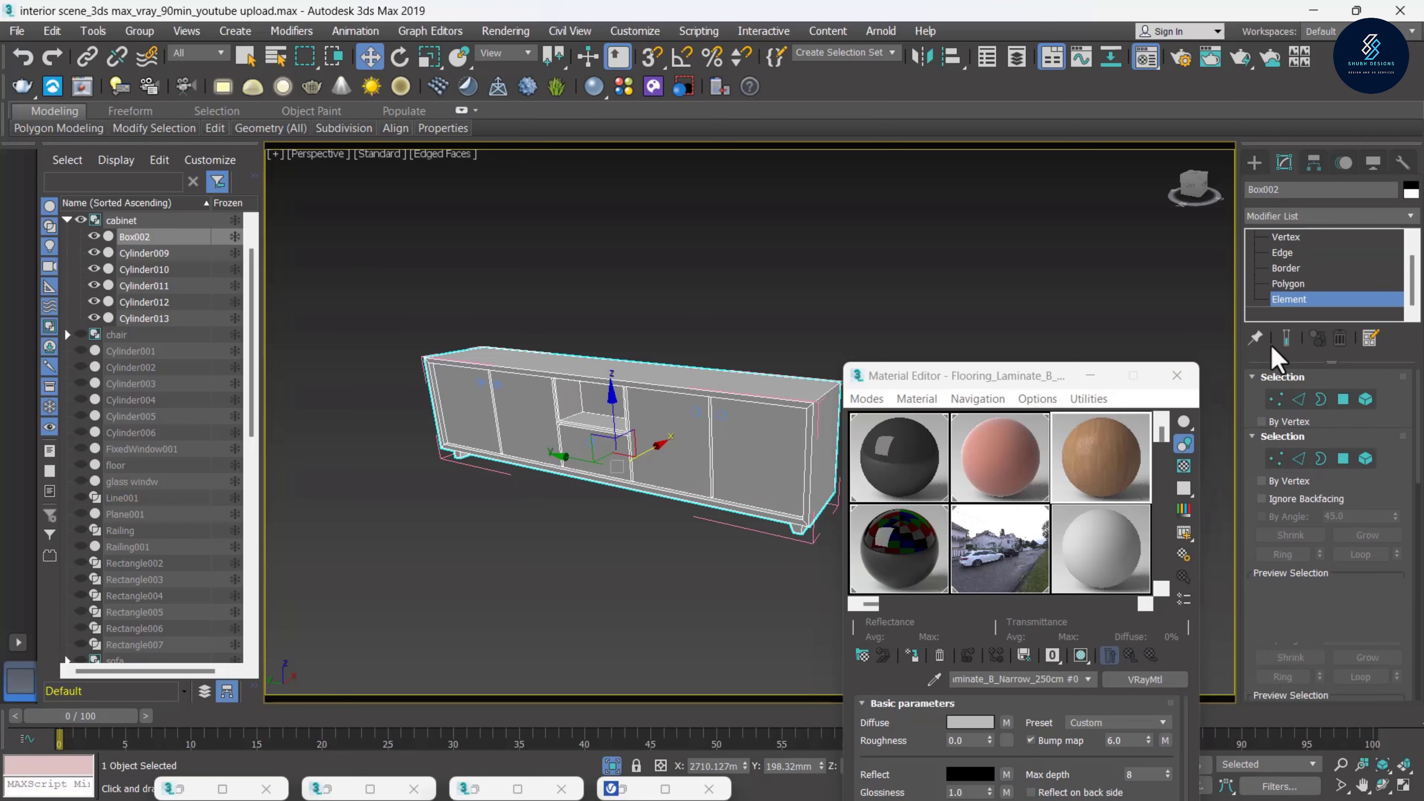
left_click(732, 391)
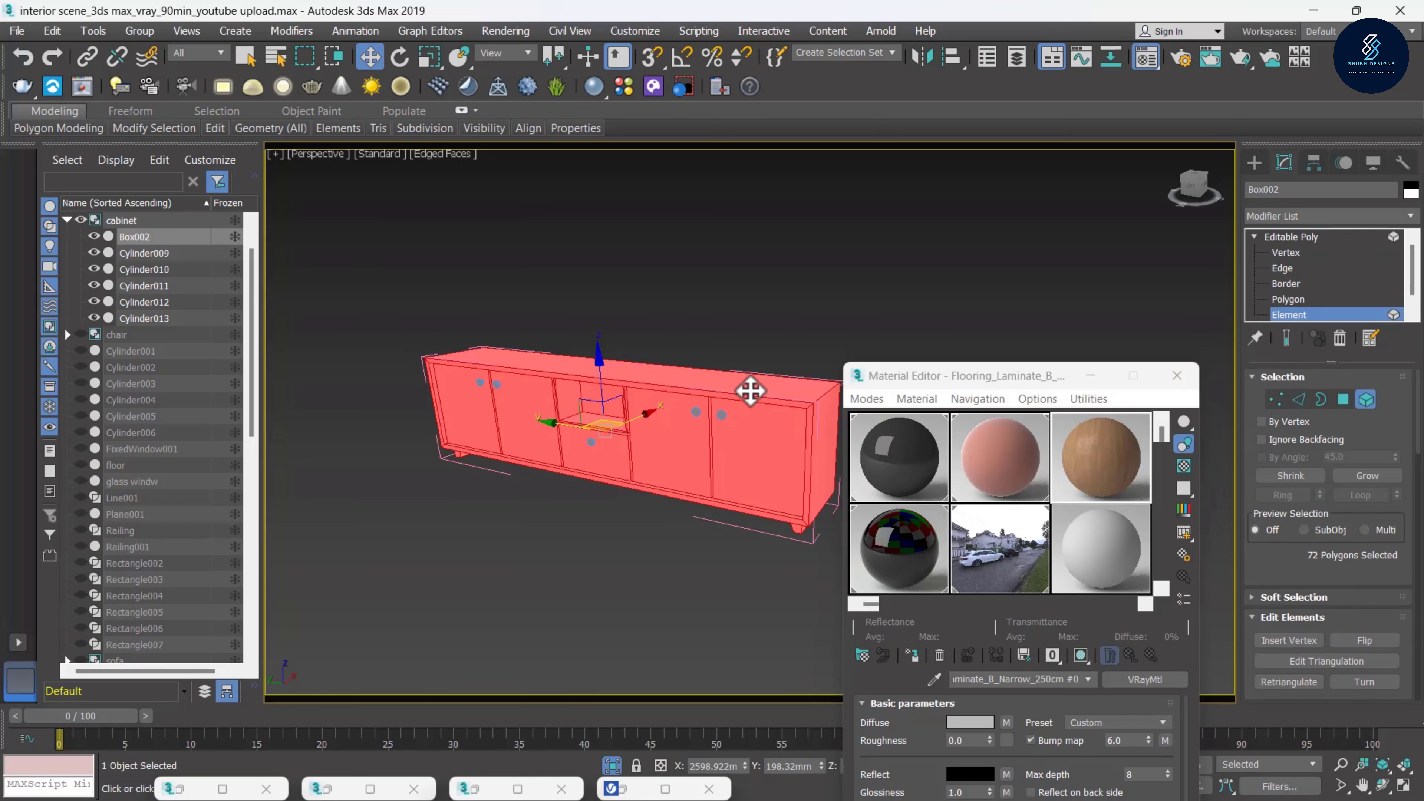
Switch Box002 to Polygon level and orbit in close along the cabinet top
left_click(1290, 299)
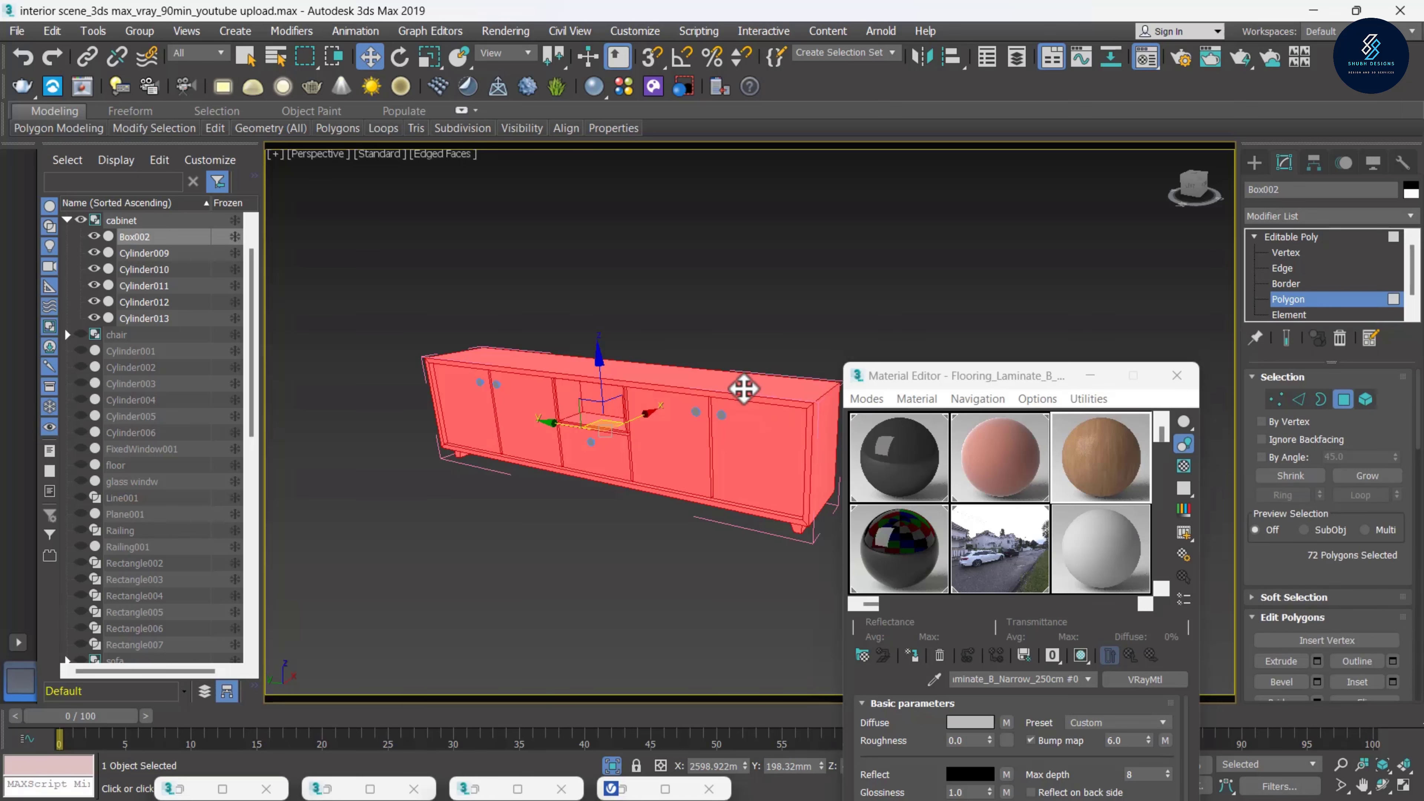
left_click(744, 390)
scroll(744, 390, "up", 3)
scroll(693, 404, "up", 3)
middle_click_drag(694, 404, 598, 426, "alt")
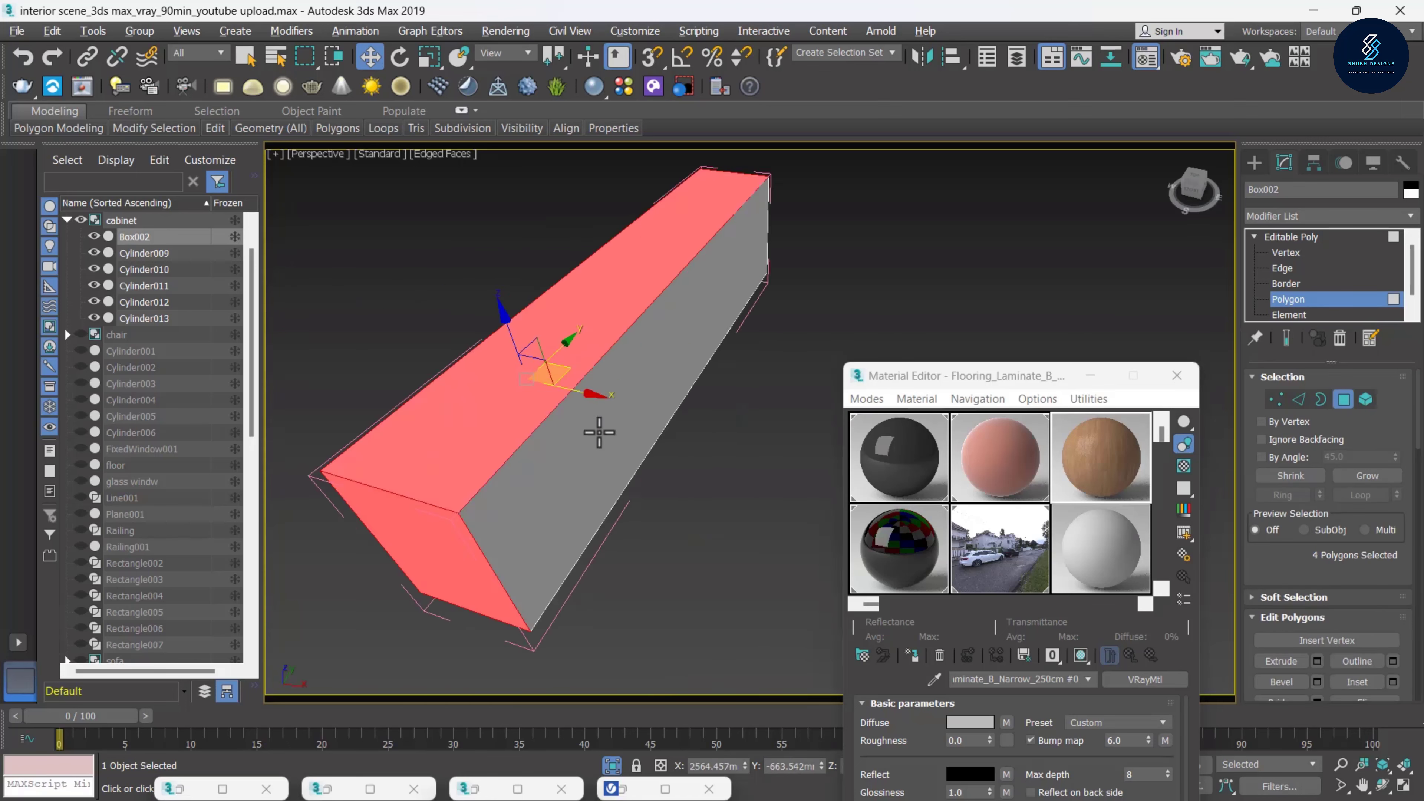
scroll(634, 407, "up", 5)
scroll(636, 407, "down", 5)
scroll(636, 372, "down", 3)
scroll(550, 379, "up", 4)
mouse_move(636, 372)
middle_mouse_down("alt")
mouse_move(550, 379)
mouse_move(756, 302)
middle_mouse_up("alt")
scroll(652, 328, "down", 3)
scroll(744, 408, "up", 4)
Ctrl-add the open compartment's inner faces to the wood face selection
left_click(744, 407, "ctrl")
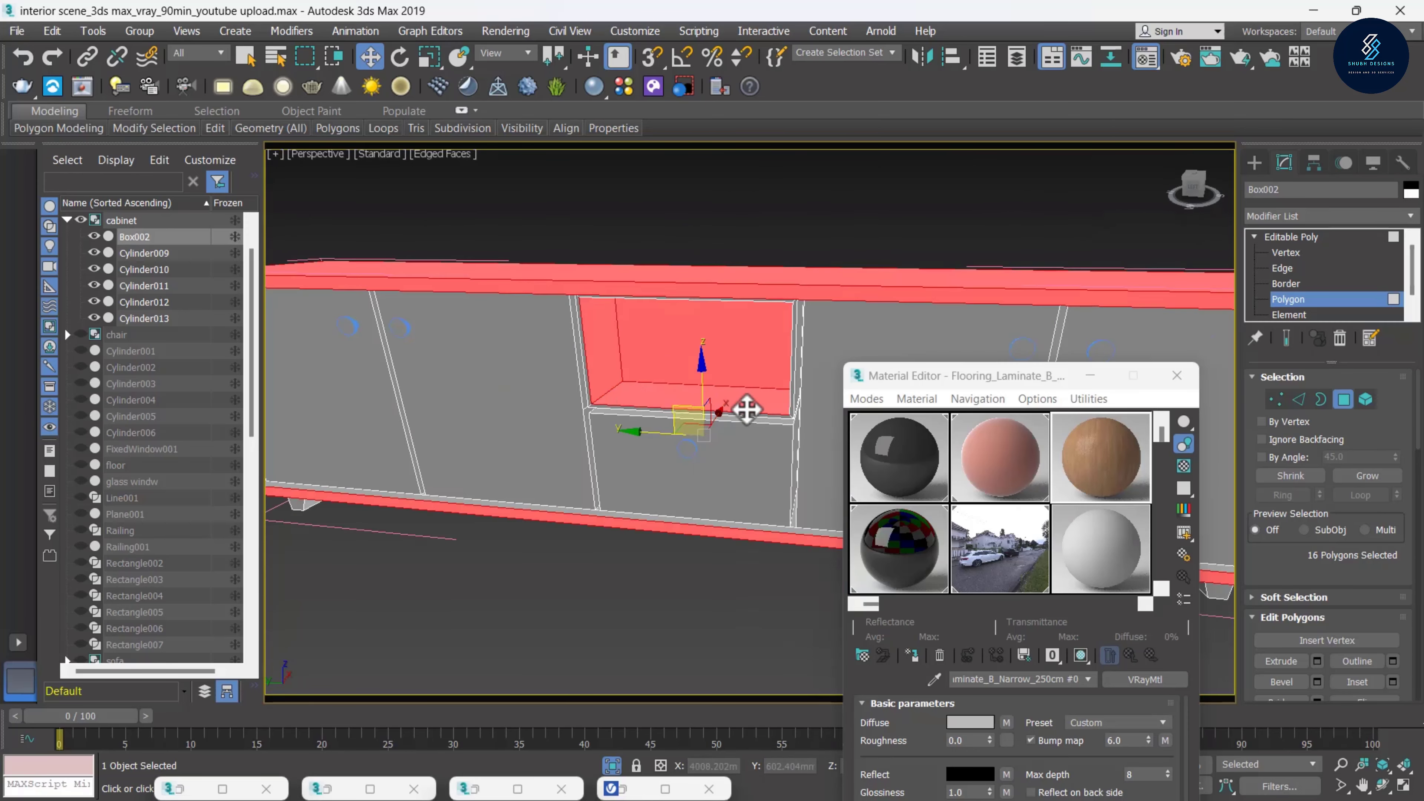
scroll(639, 294, "up", 2)
scroll(639, 295, "down", 3)
scroll(684, 306, "down", 2)
left_click(652, 429, "ctrl")
scroll(564, 385, "up", 5)
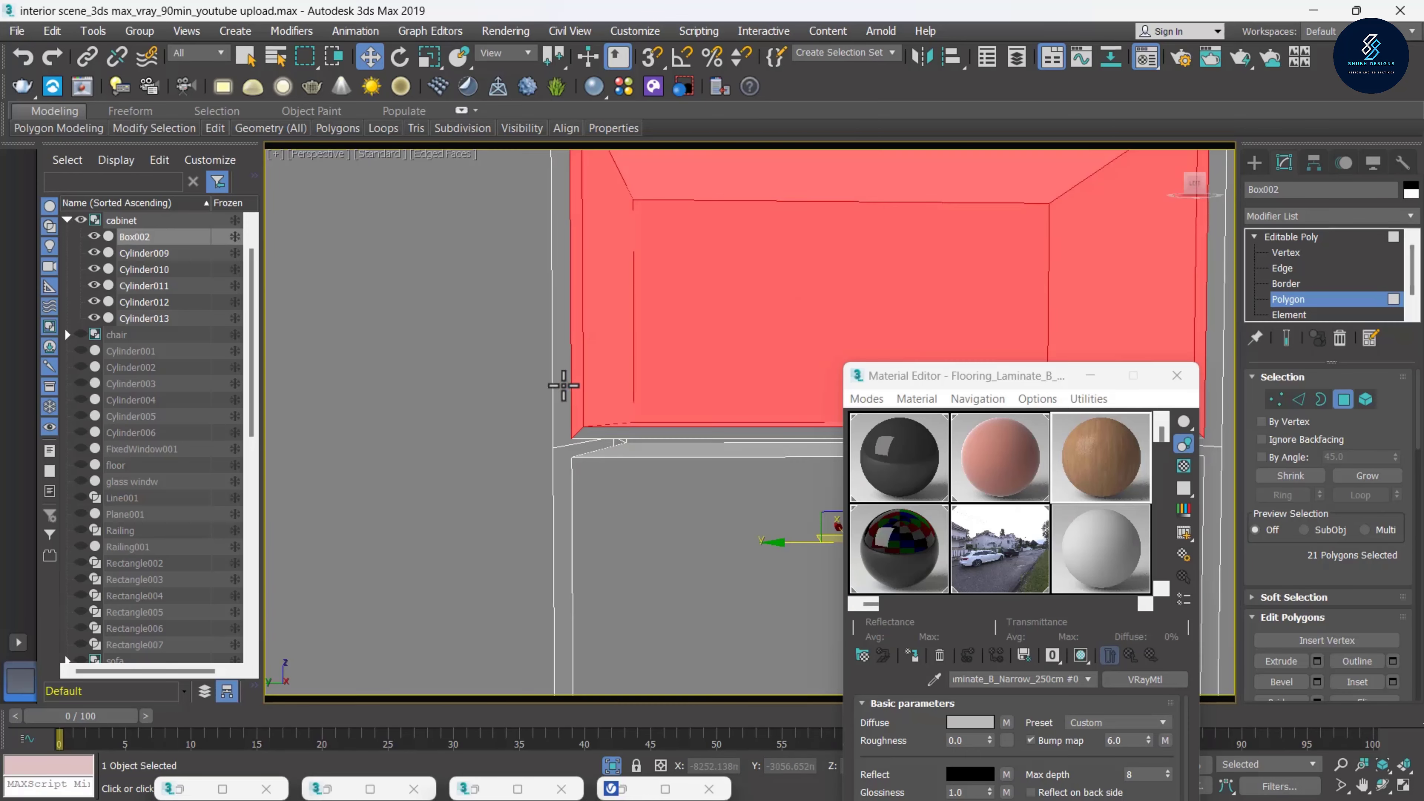
left_click(609, 438, "ctrl")
scroll(602, 407, "down", 4)
Orbit around the cabinet to check all 22 selected faces, then scroll down to Edit Geometry
mouse_move(671, 366)
middle_mouse_down("alt")
mouse_move(626, 419)
mouse_move(652, 352)
mouse_move(738, 372)
middle_mouse_up("alt")
scroll(677, 436, "down", 3)
middle_click_drag(677, 435, 582, 416, "alt")
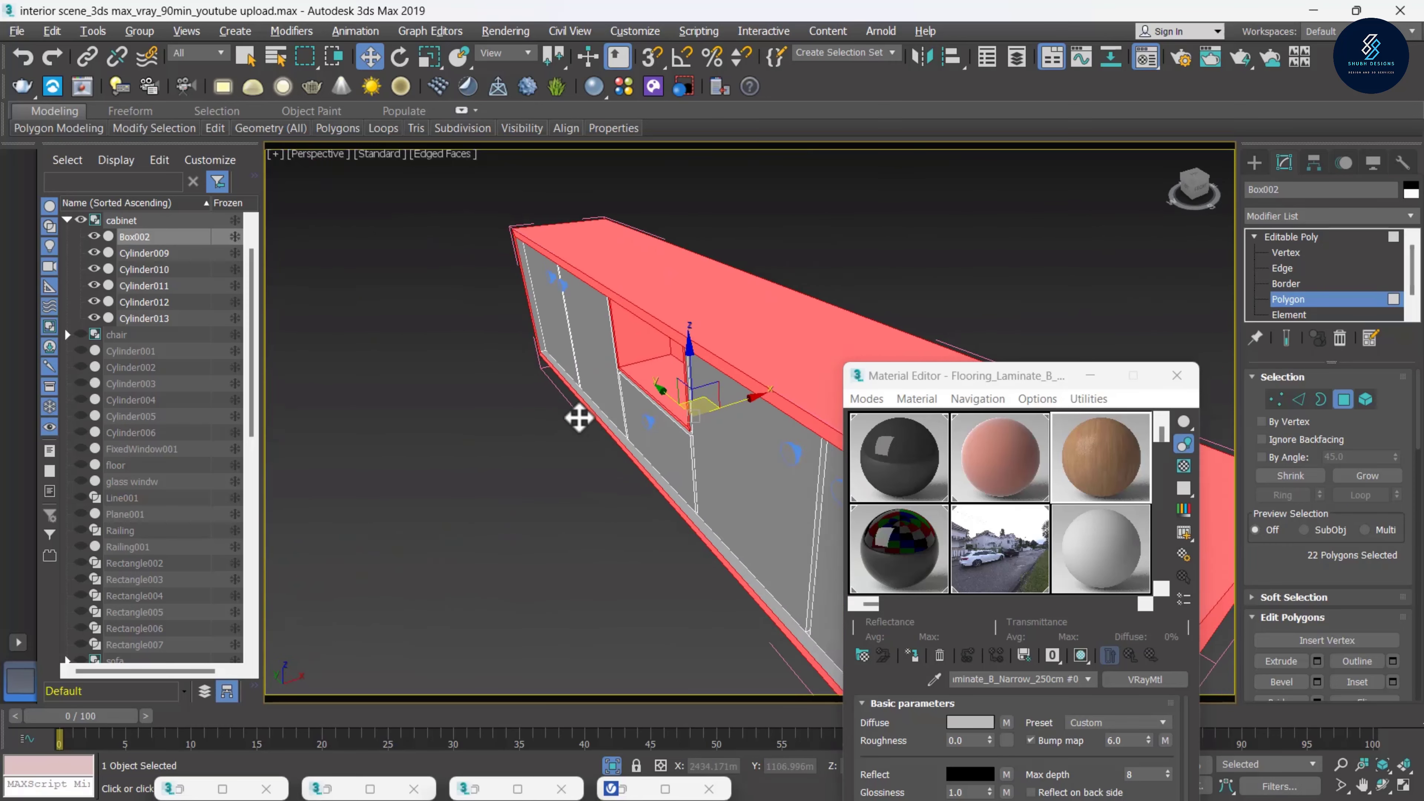
scroll(507, 400, "up", 5)
scroll(507, 400, "down", 5)
mouse_move(667, 389)
middle_mouse_down("alt")
mouse_move(626, 435)
mouse_move(627, 417)
middle_mouse_up("alt")
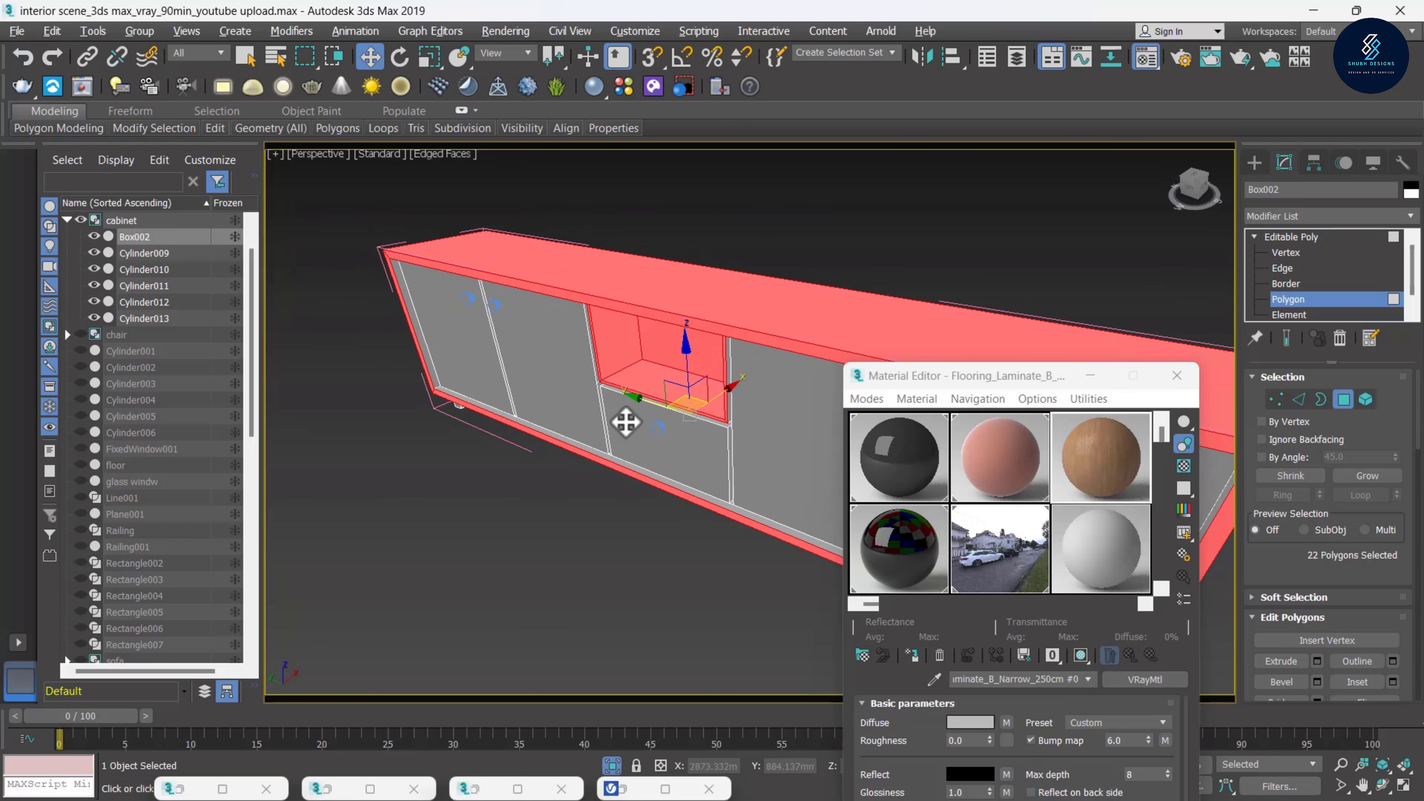
scroll(1256, 631, "down", 1)
scroll(1251, 623, "down", 1)
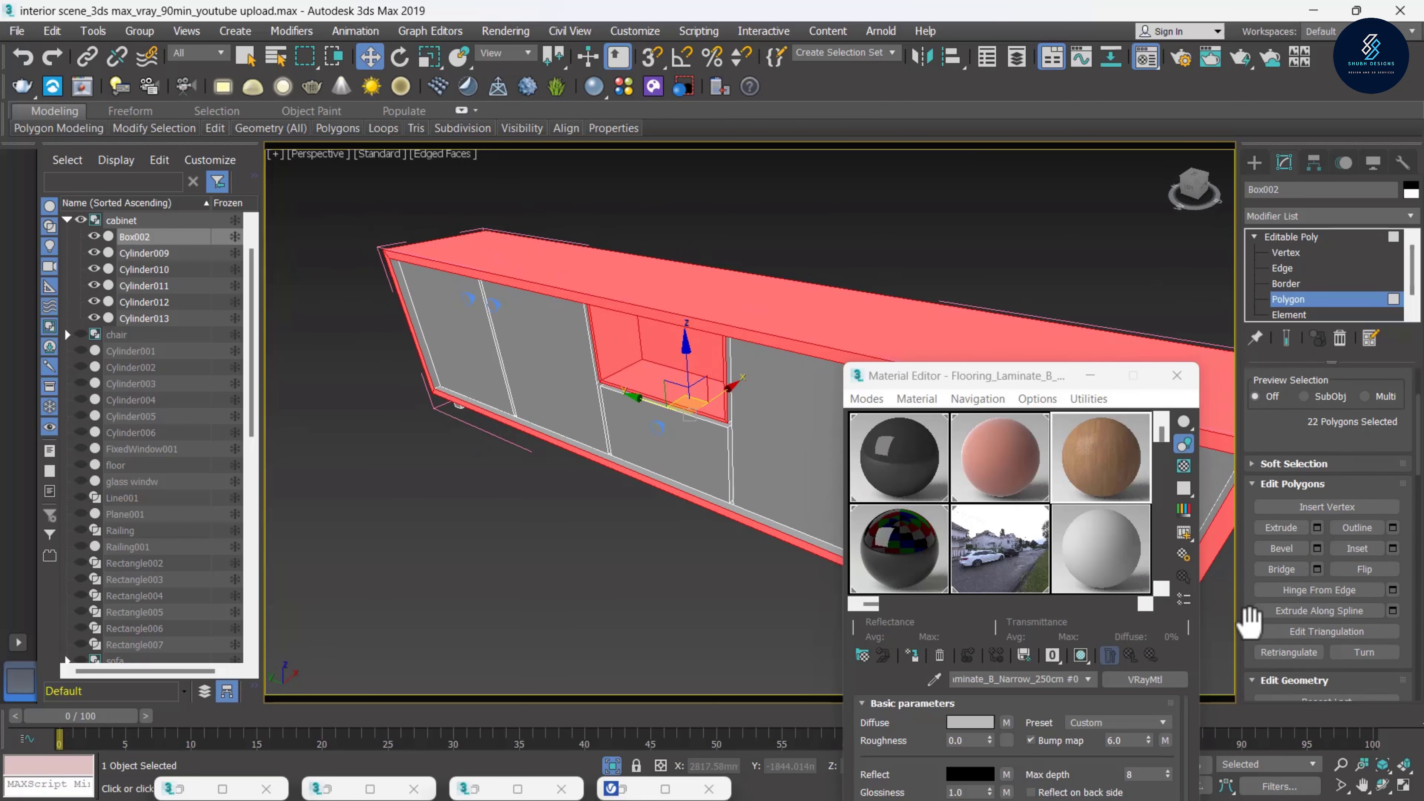
scroll(1251, 622, "down", 1)
scroll(1250, 620, "down", 1)
scroll(1250, 620, "down", 1)
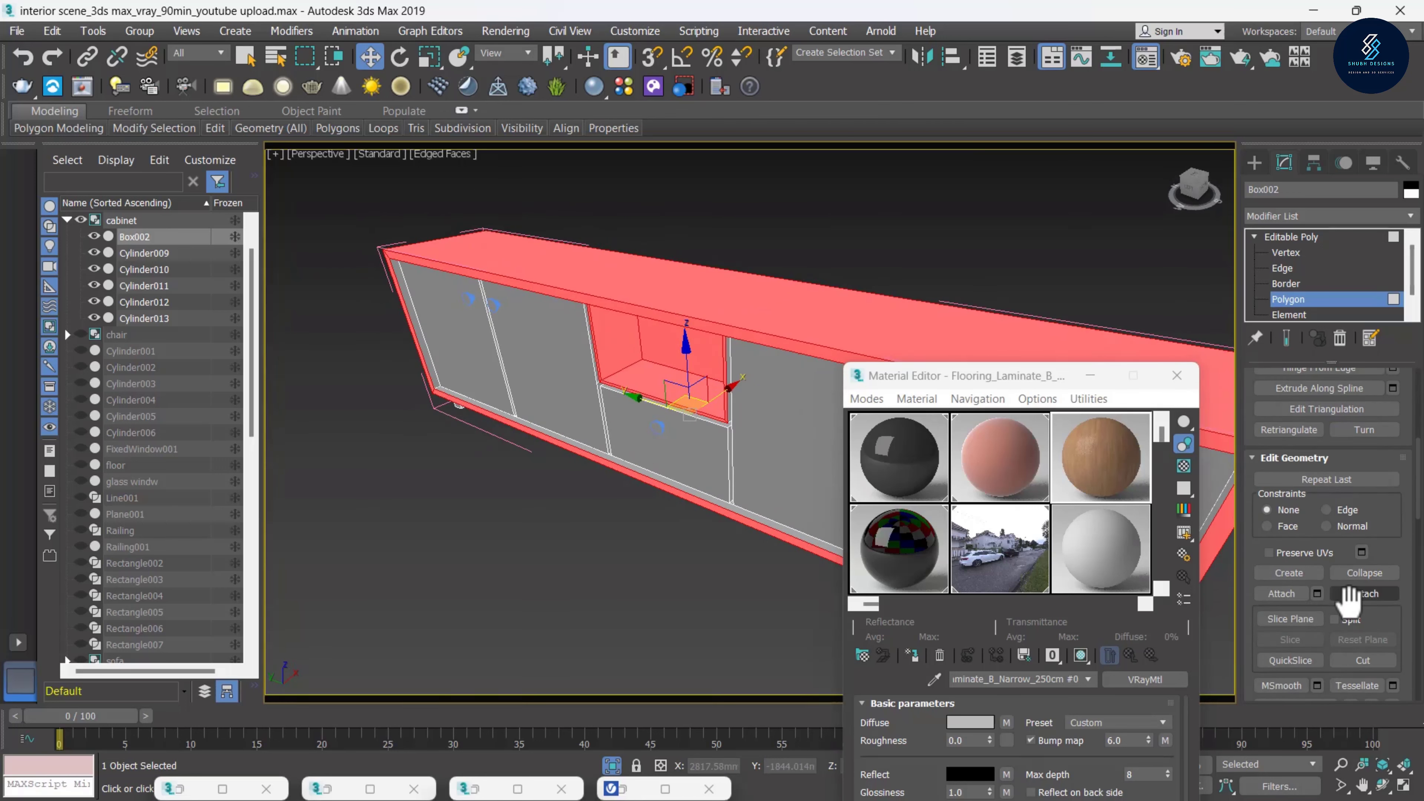
Detach the selected faces as a new object named 'cabinet brown wood' and select it
left_click(1354, 597)
type("cabinet brown wood")
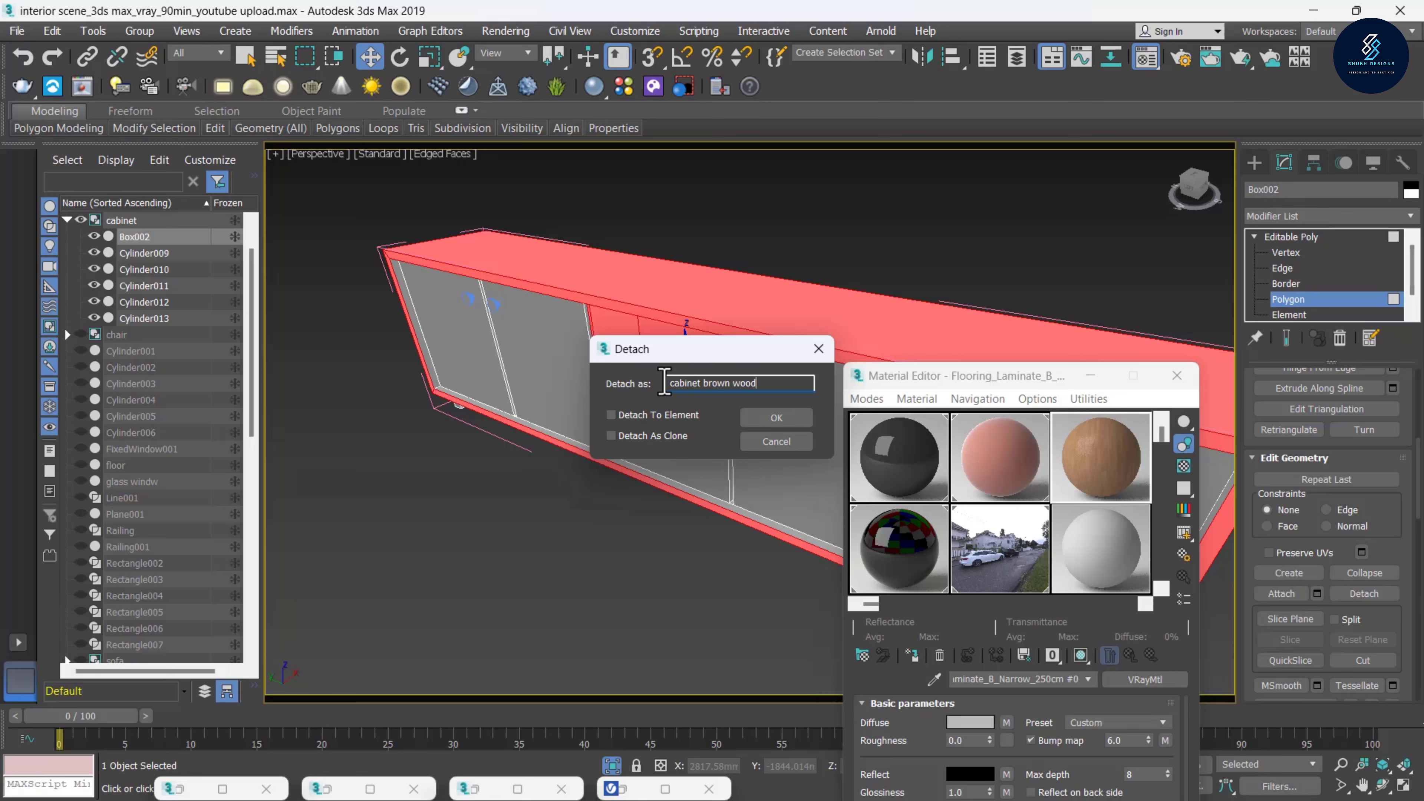
key("Return")
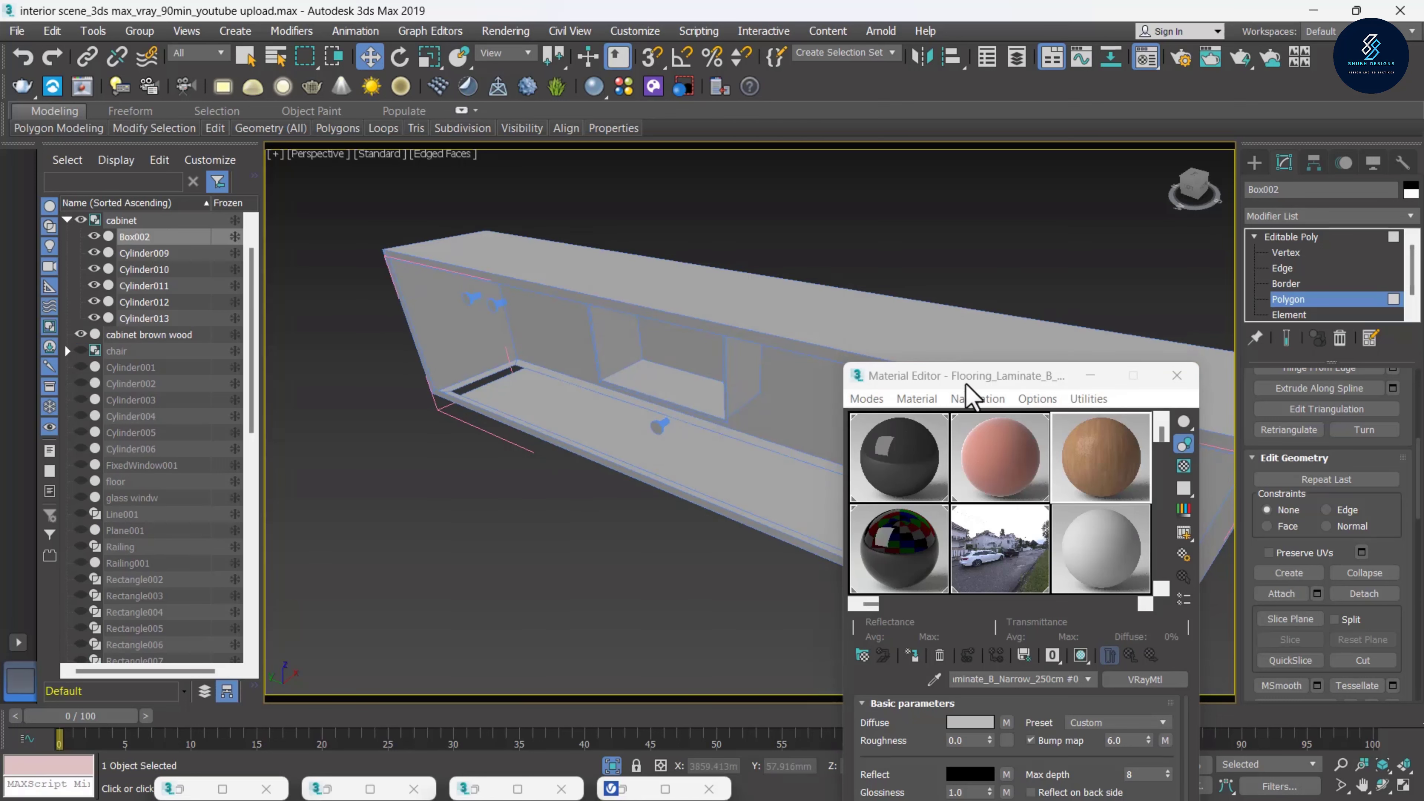
left_click_drag(1027, 376, 1144, 368)
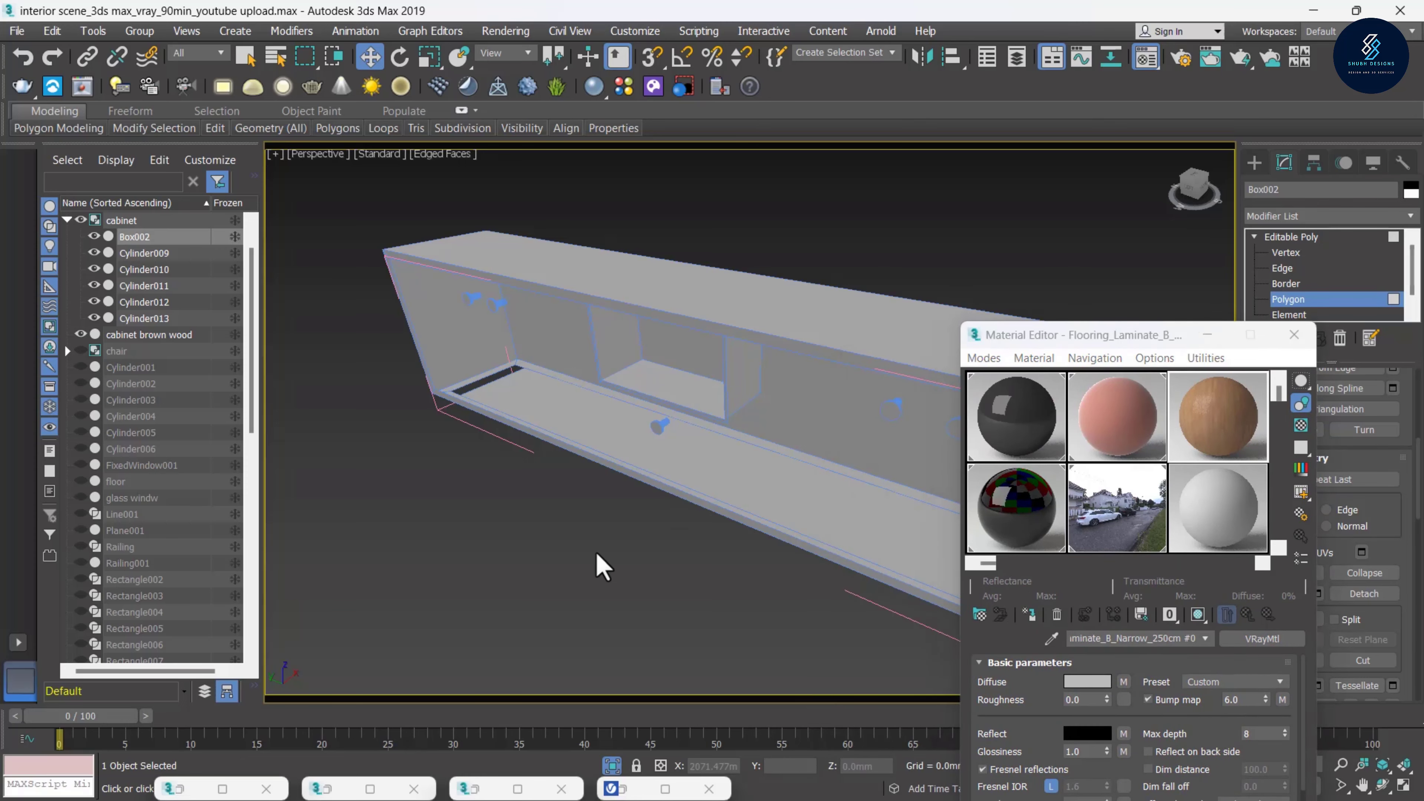
left_click(807, 319)
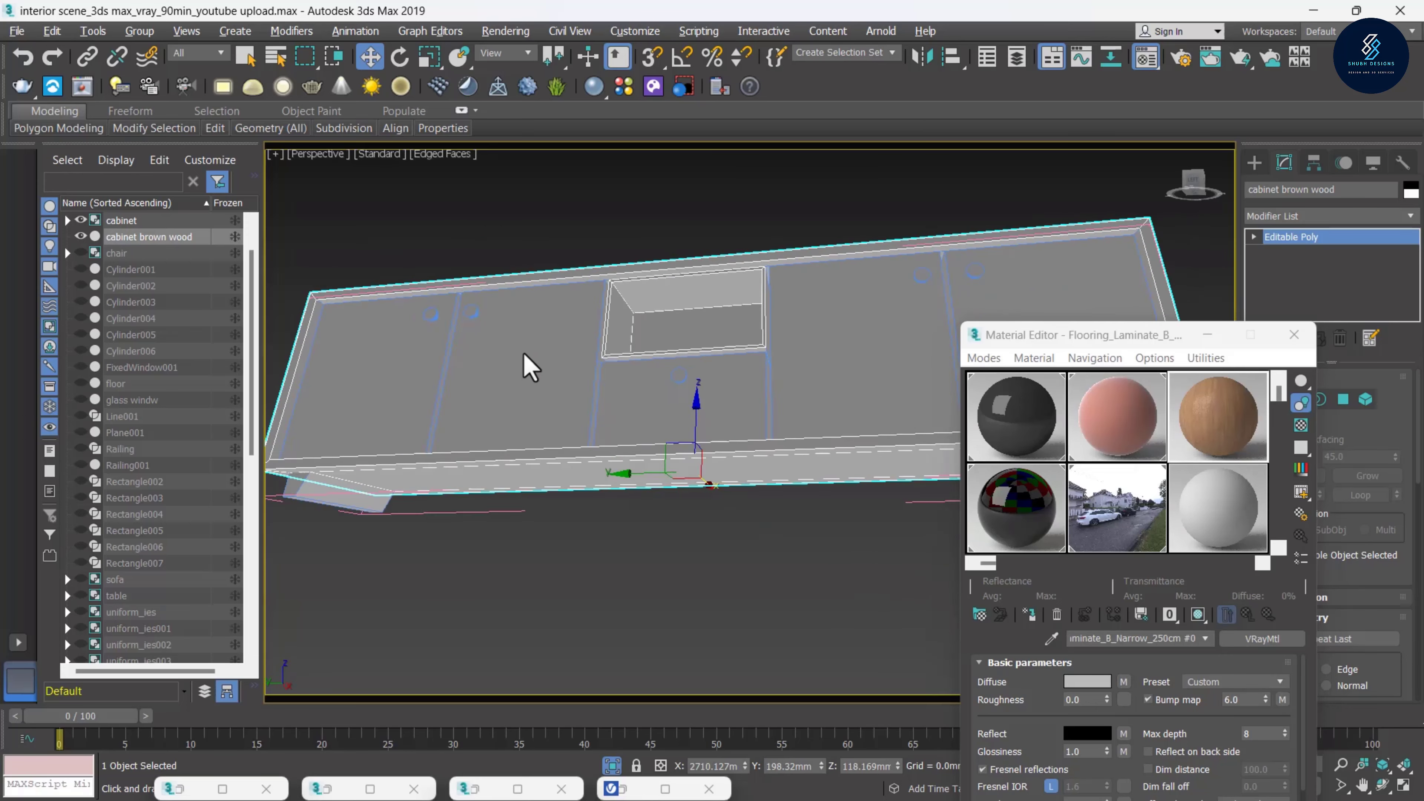
Assign Flooring_Laminate_B_Narrow_250cm to cabinet brown wood and show its texture in the viewport
middle_click_drag(807, 319, 493, 382, "alt")
scroll(475, 418, "down", 3)
scroll(476, 418, "down", 3)
scroll(487, 402, "up", 4)
right_click(1223, 409)
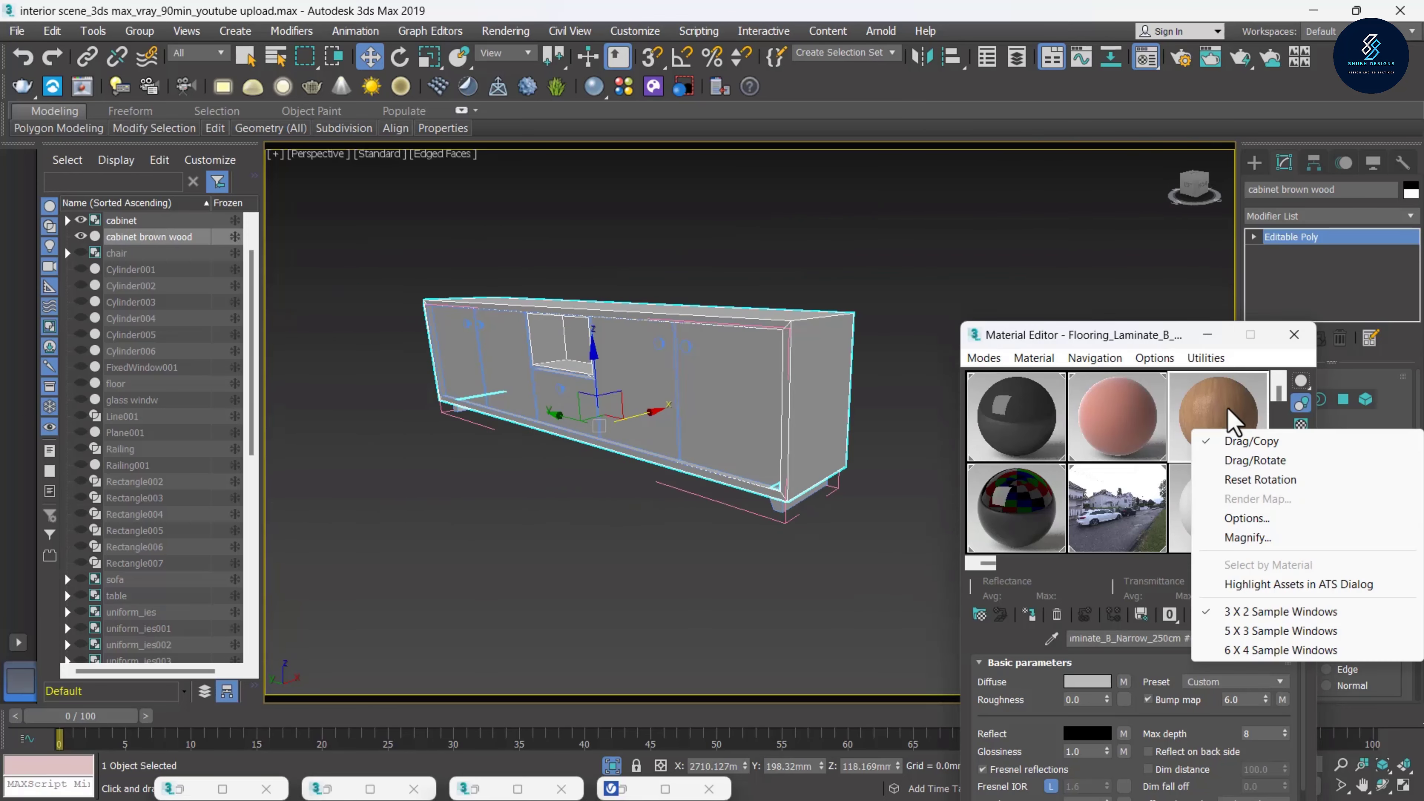
left_click(1223, 415)
left_click_drag(1135, 340, 1143, 209)
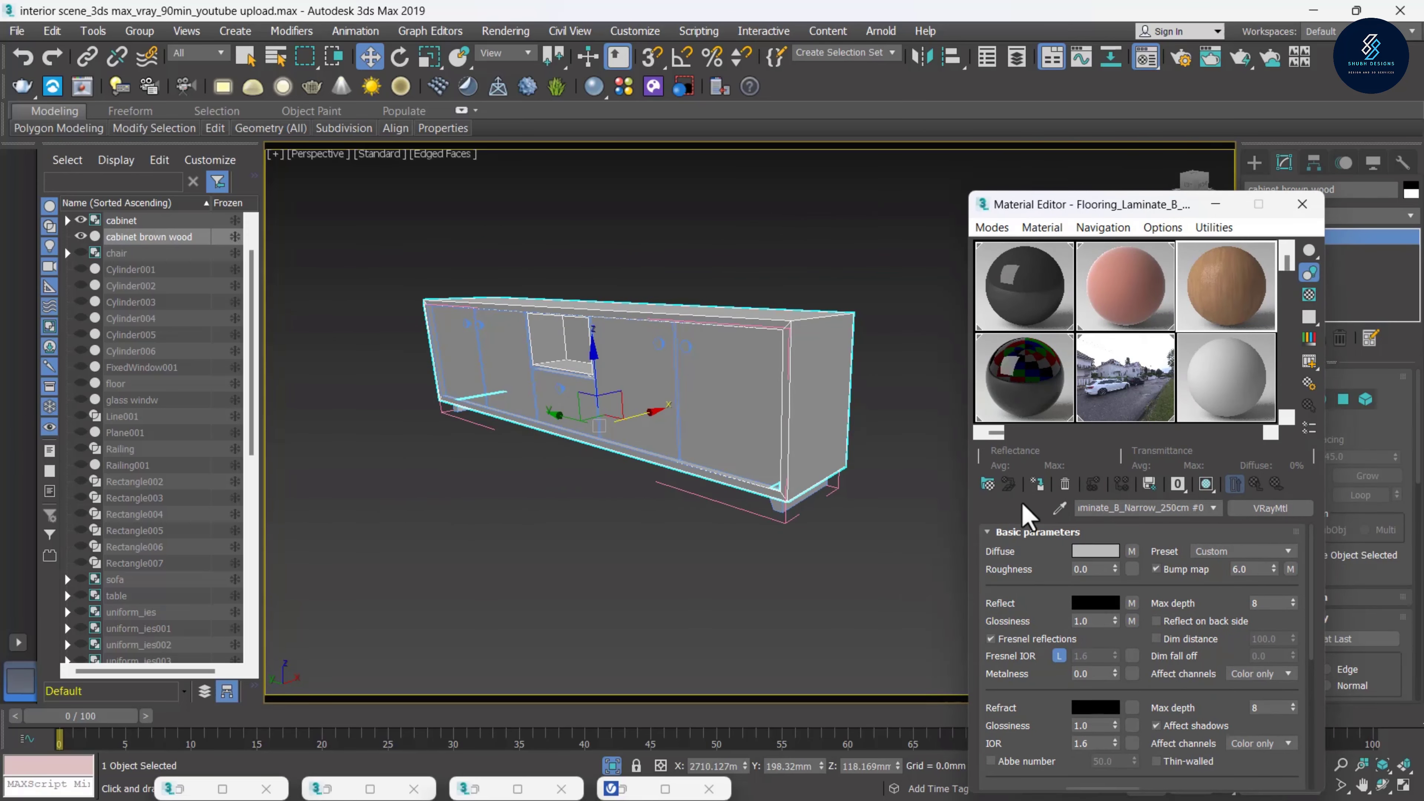
left_click(1037, 484)
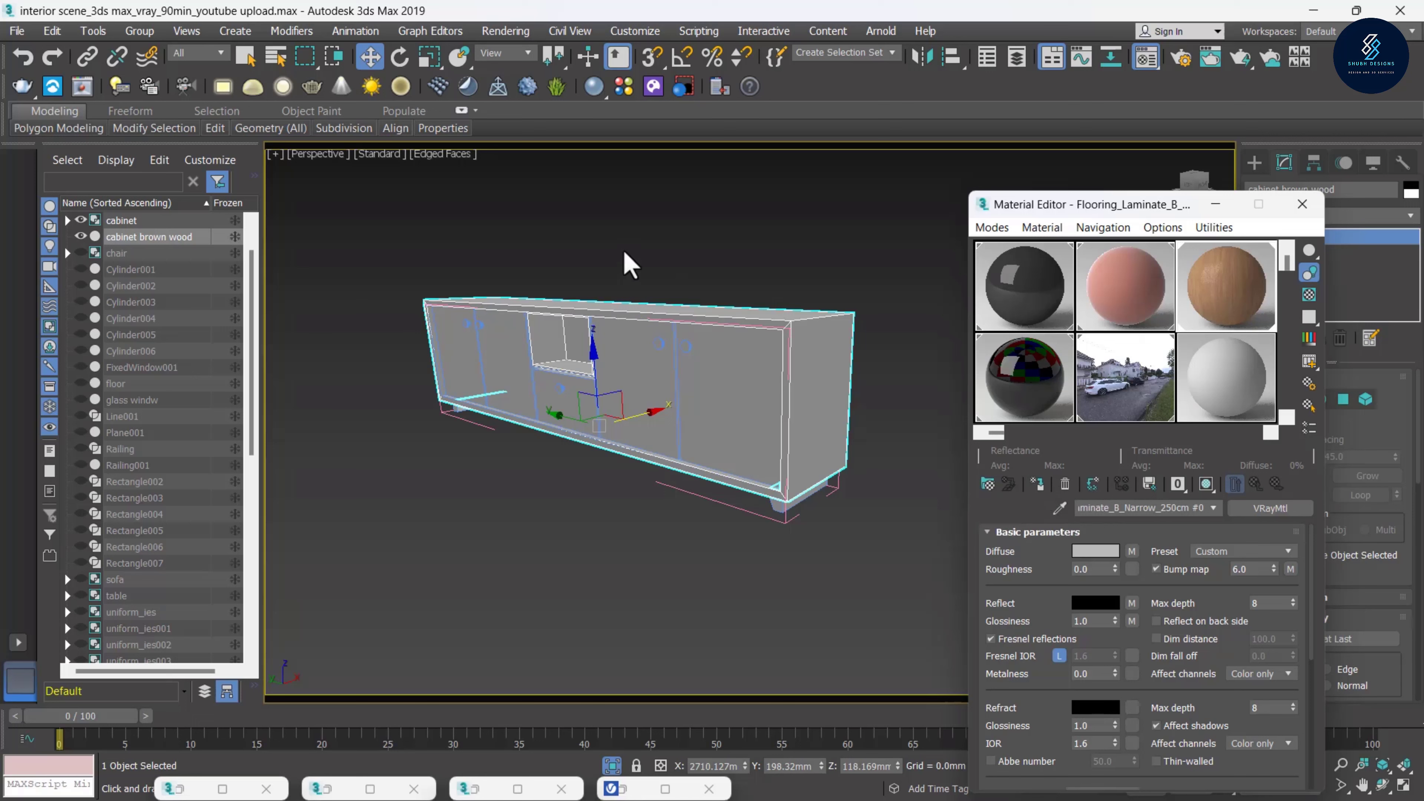
left_click(1207, 485)
mouse_move(723, 432)
middle_mouse_down("alt")
mouse_move(738, 469)
mouse_move(744, 444)
middle_mouse_up("alt")
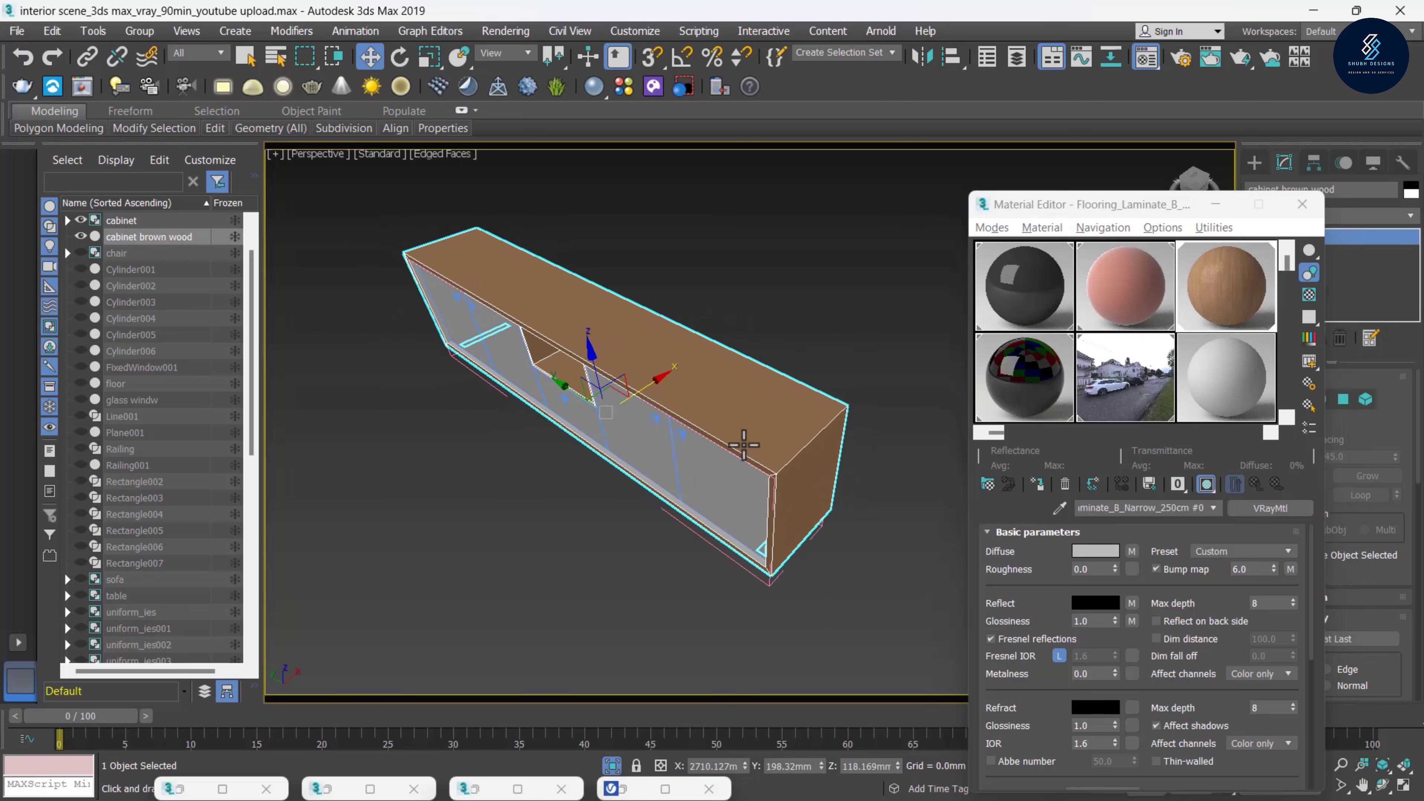
left_click_drag(1179, 215, 1128, 290)
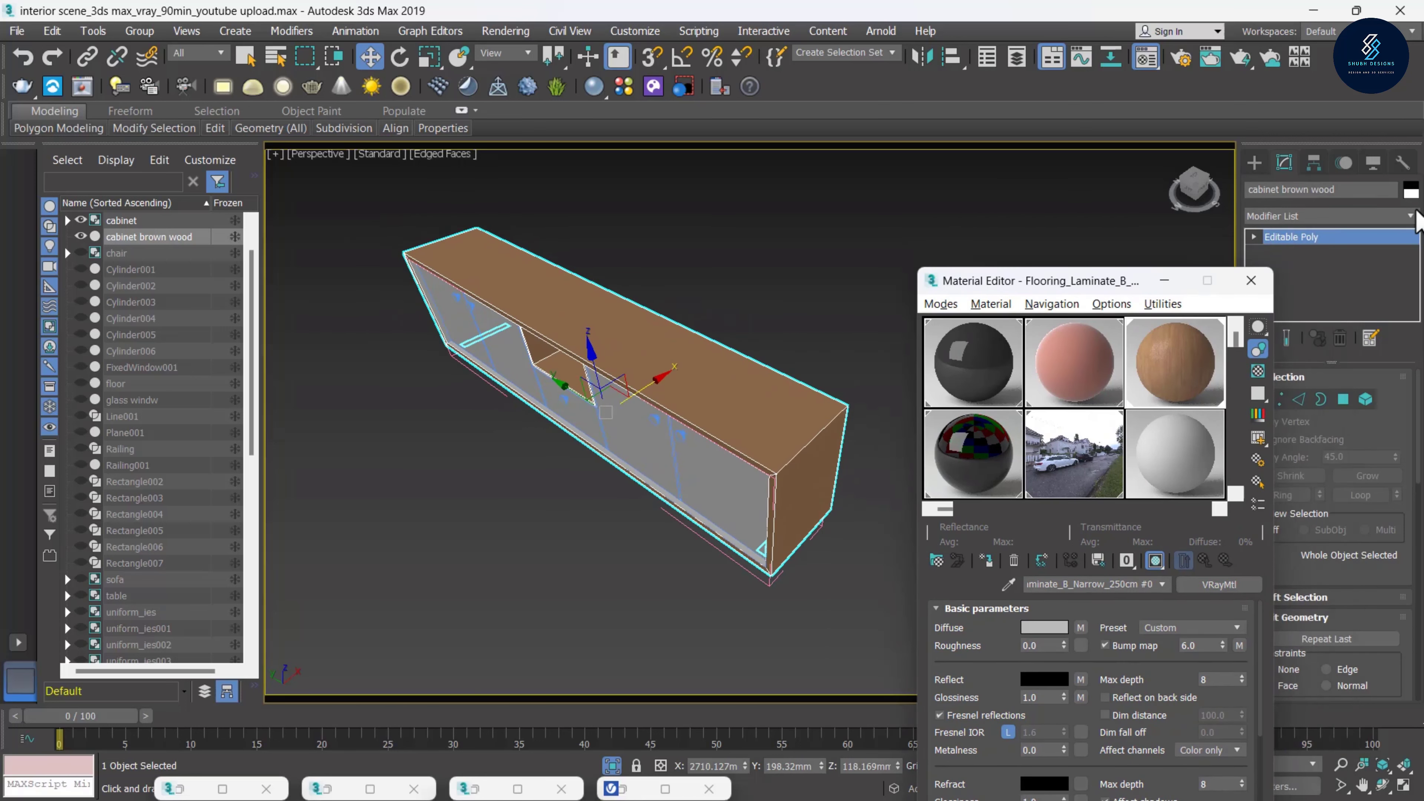
Add a UVW Map modifier to cabinet brown wood with Box mapping
left_click(1415, 218)
type("uvw")
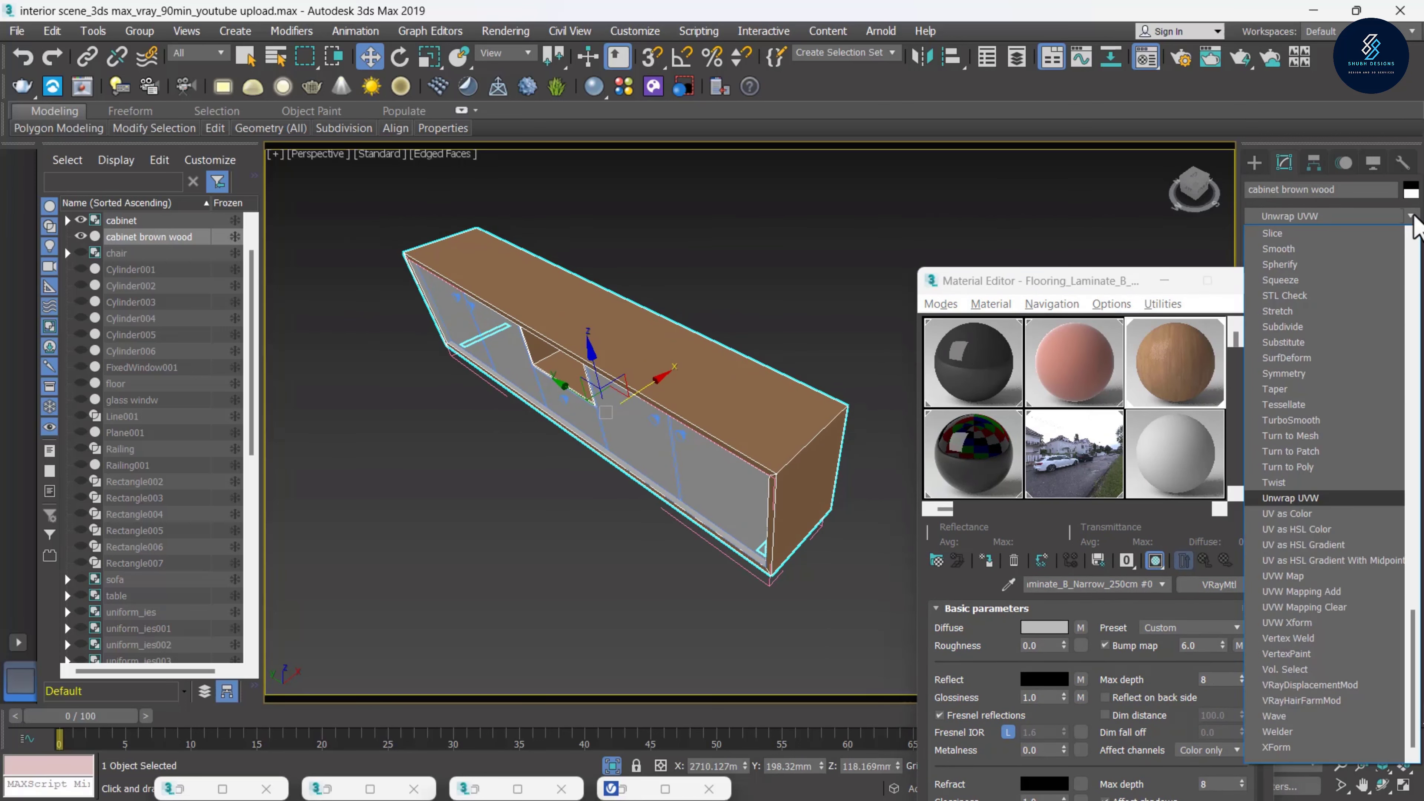
left_click(1308, 579)
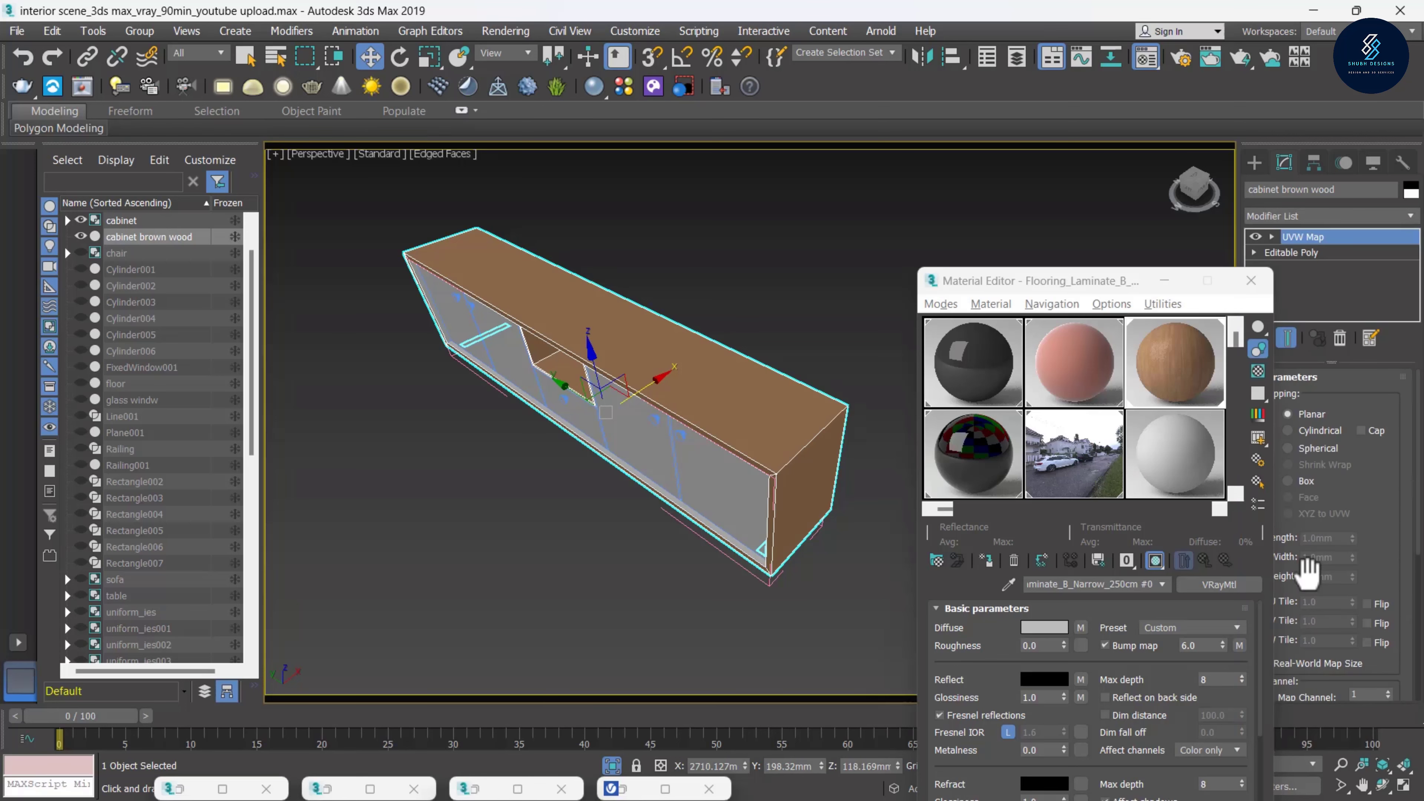
left_click_drag(1104, 292, 1059, 285)
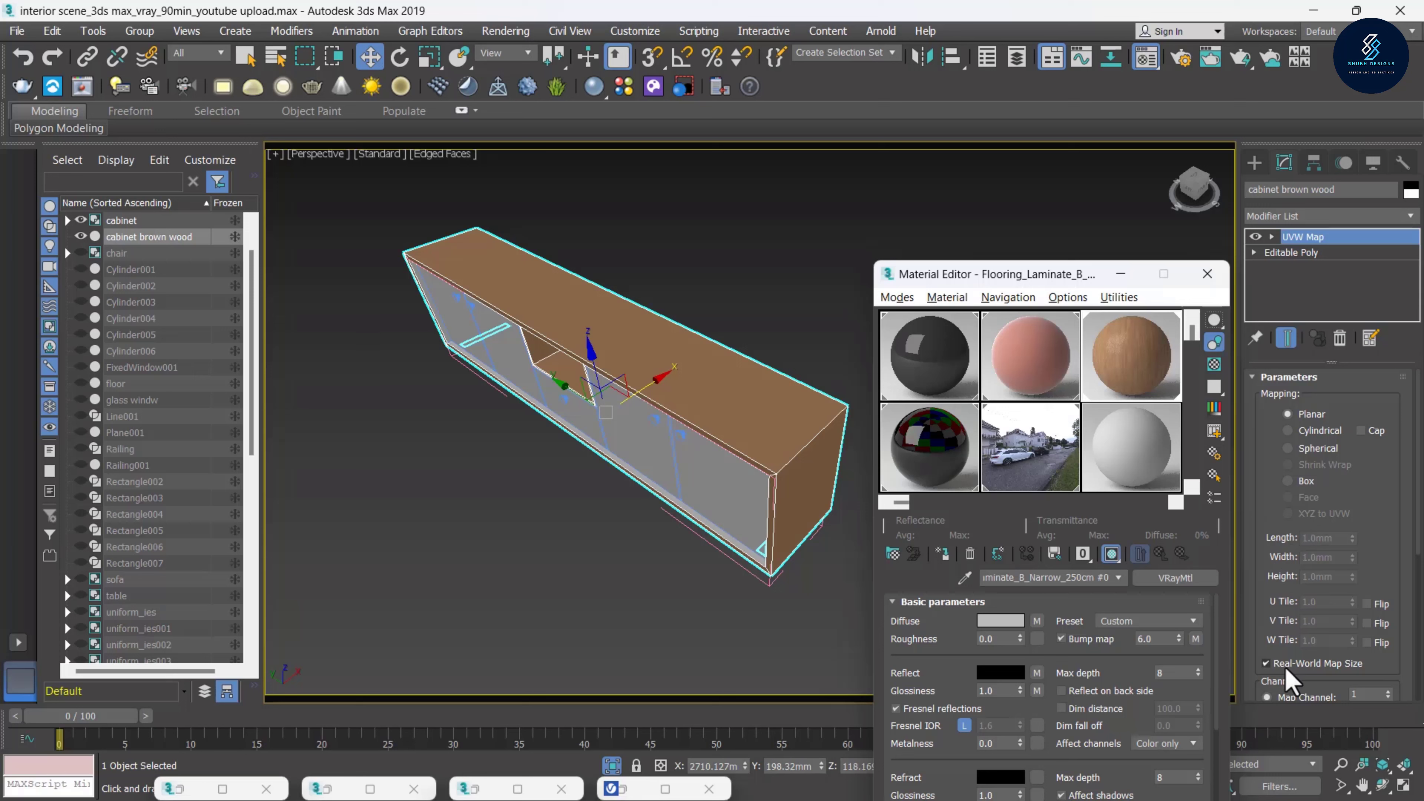
left_click(1307, 484)
left_click(1268, 663)
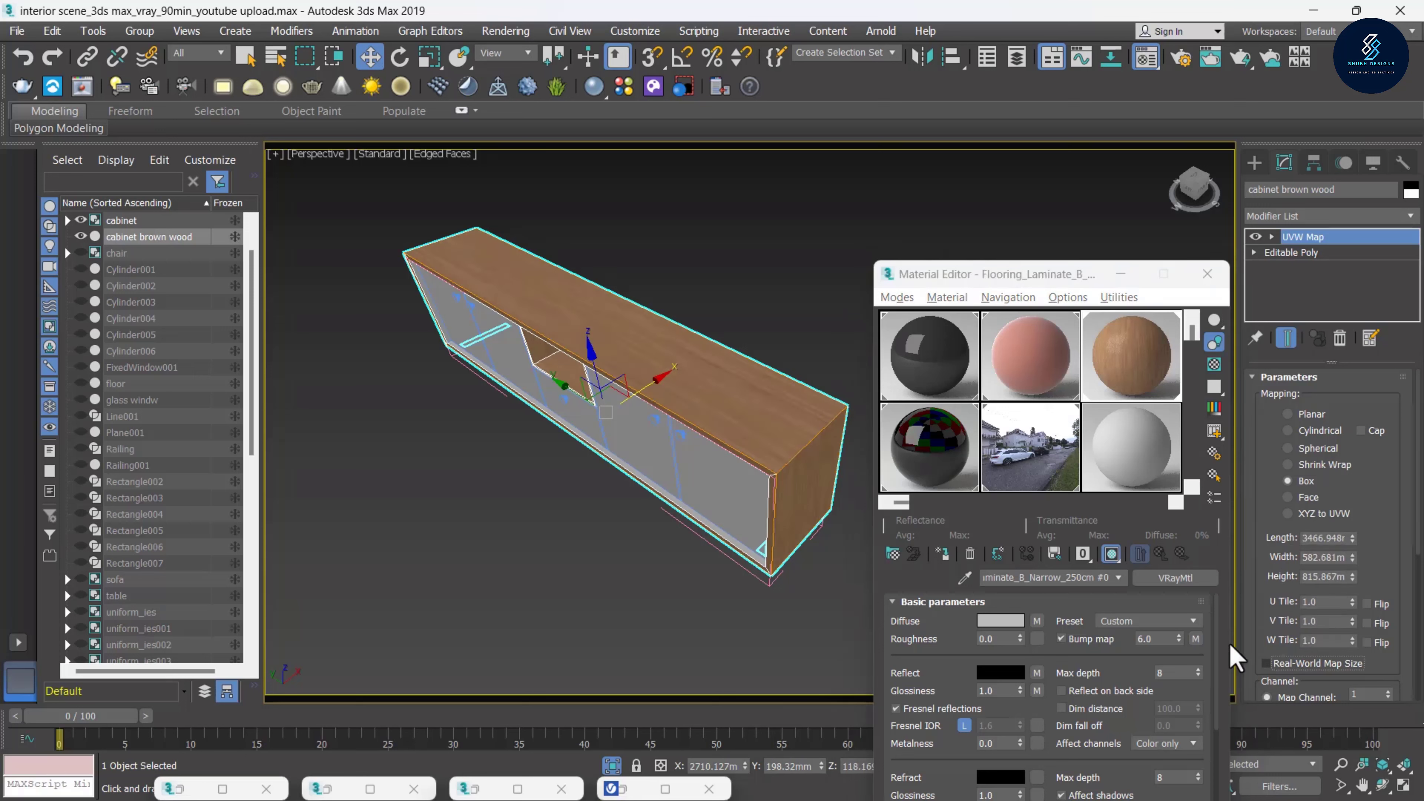
Set the UVW map to Length 2634.88 and Width 1445.049 to stretch the wood grain
scroll(769, 455, "up", 3)
scroll(750, 414, "up", 4)
scroll(702, 395, "up", 3)
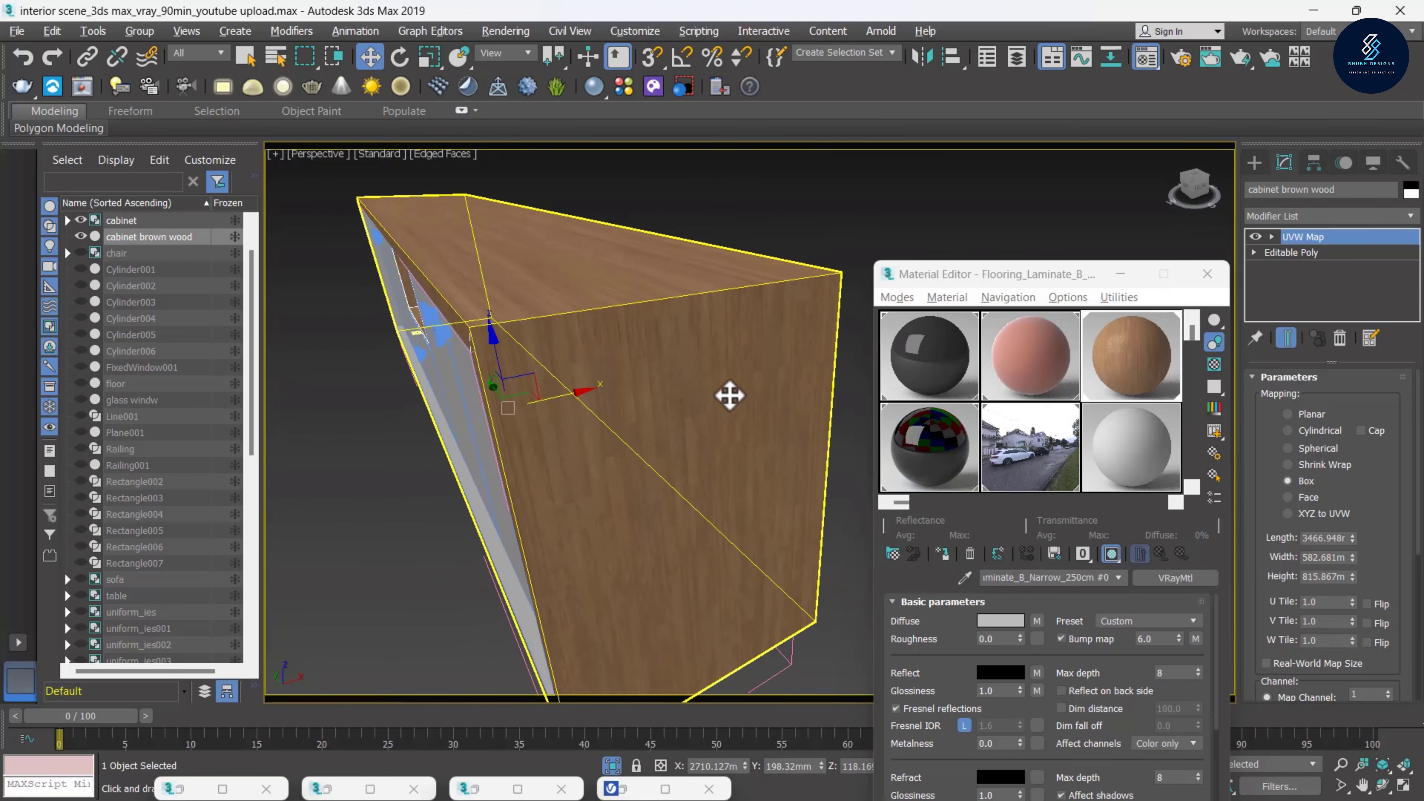
mouse_move(730, 395)
middle_mouse_down("alt")
mouse_move(732, 414)
mouse_move(663, 486)
mouse_move(677, 458)
middle_mouse_up("alt")
scroll(731, 414, "up", 3)
scroll(696, 439, "down", 3)
scroll(663, 486, "up", 3)
scroll(661, 480, "down", 4)
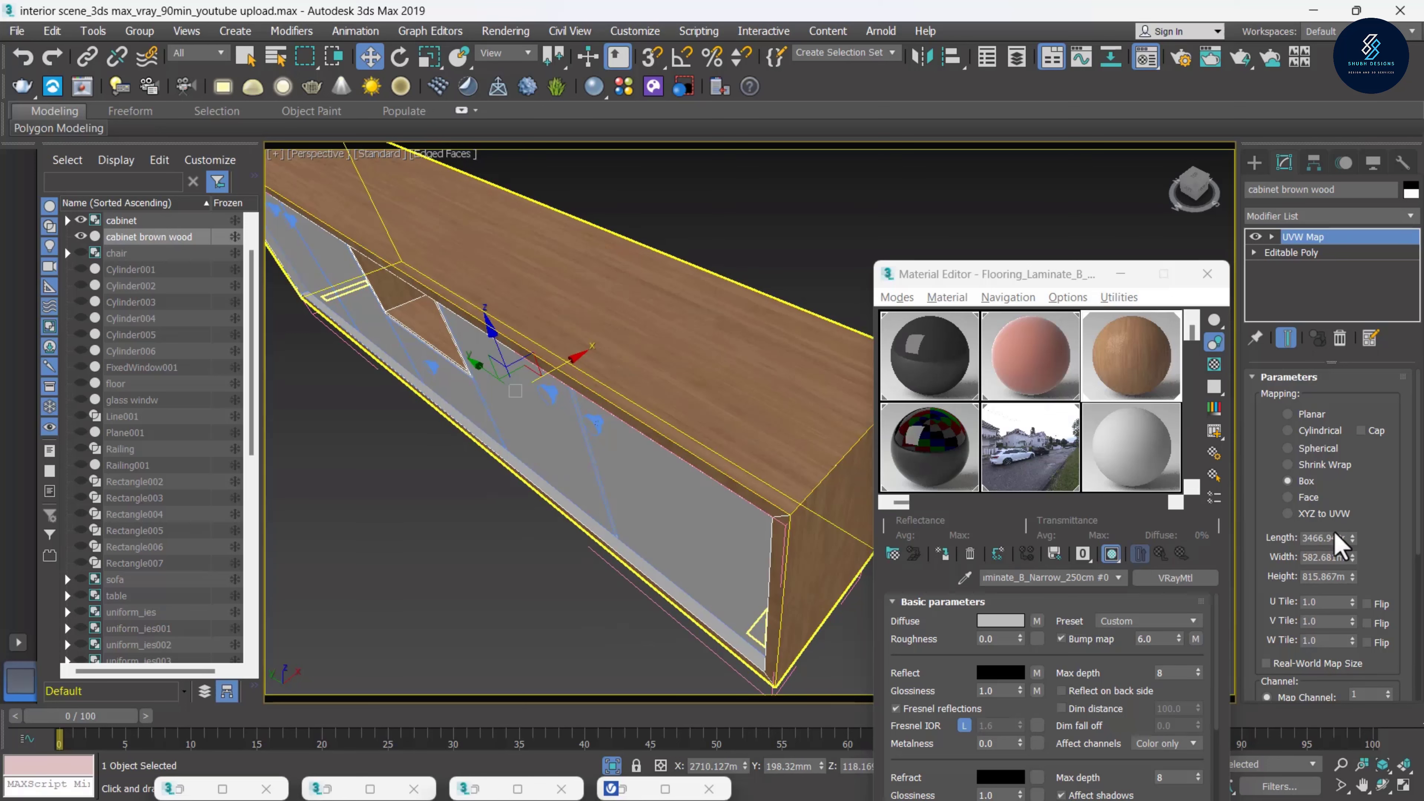
left_click_drag(1352, 557, 1350, 443)
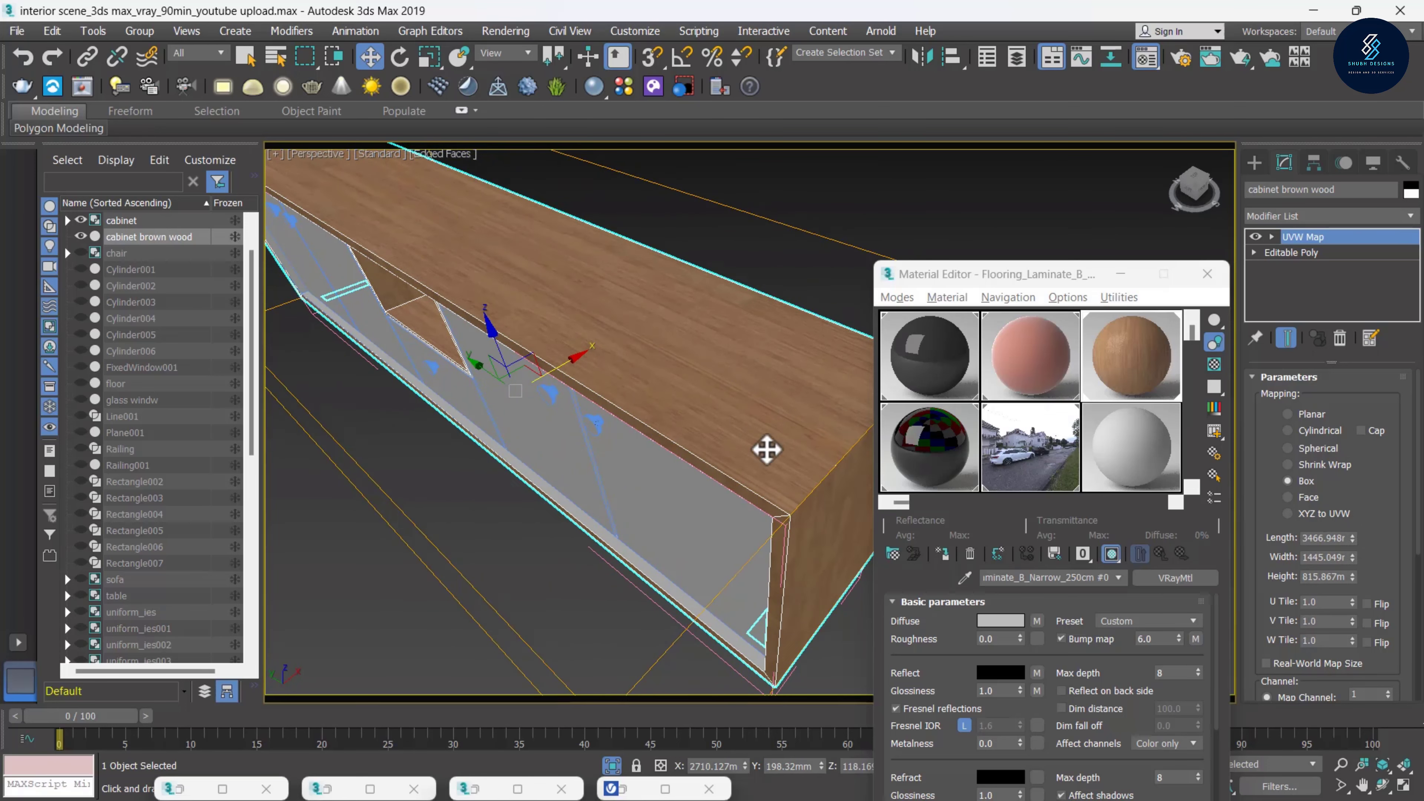
Orbit from the cabinet top to its side and open front to inspect the laminate grain
scroll(766, 449, "up", 3)
scroll(810, 495, "up", 2)
scroll(792, 471, "down", 5)
scroll(702, 493, "down", 2)
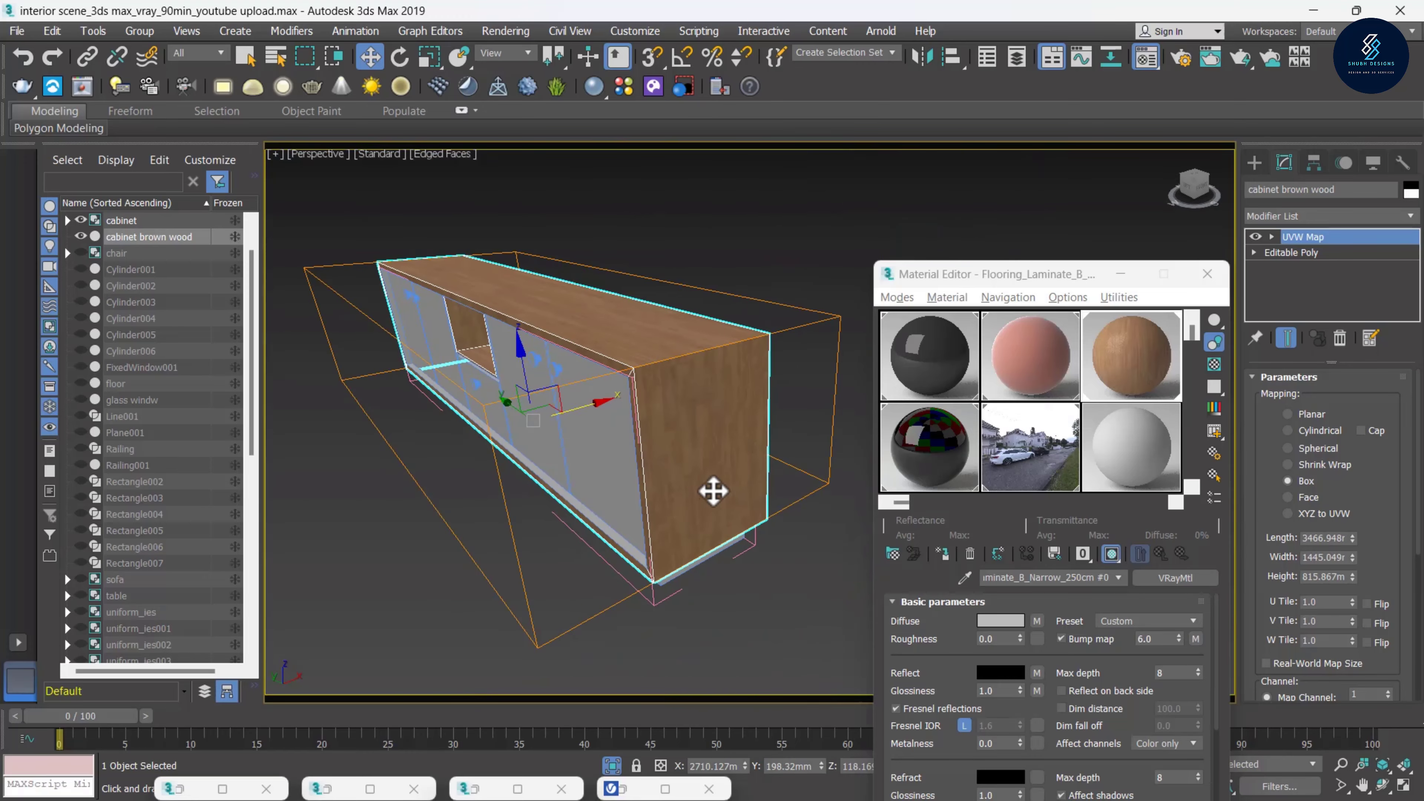
scroll(836, 474, "up", 1)
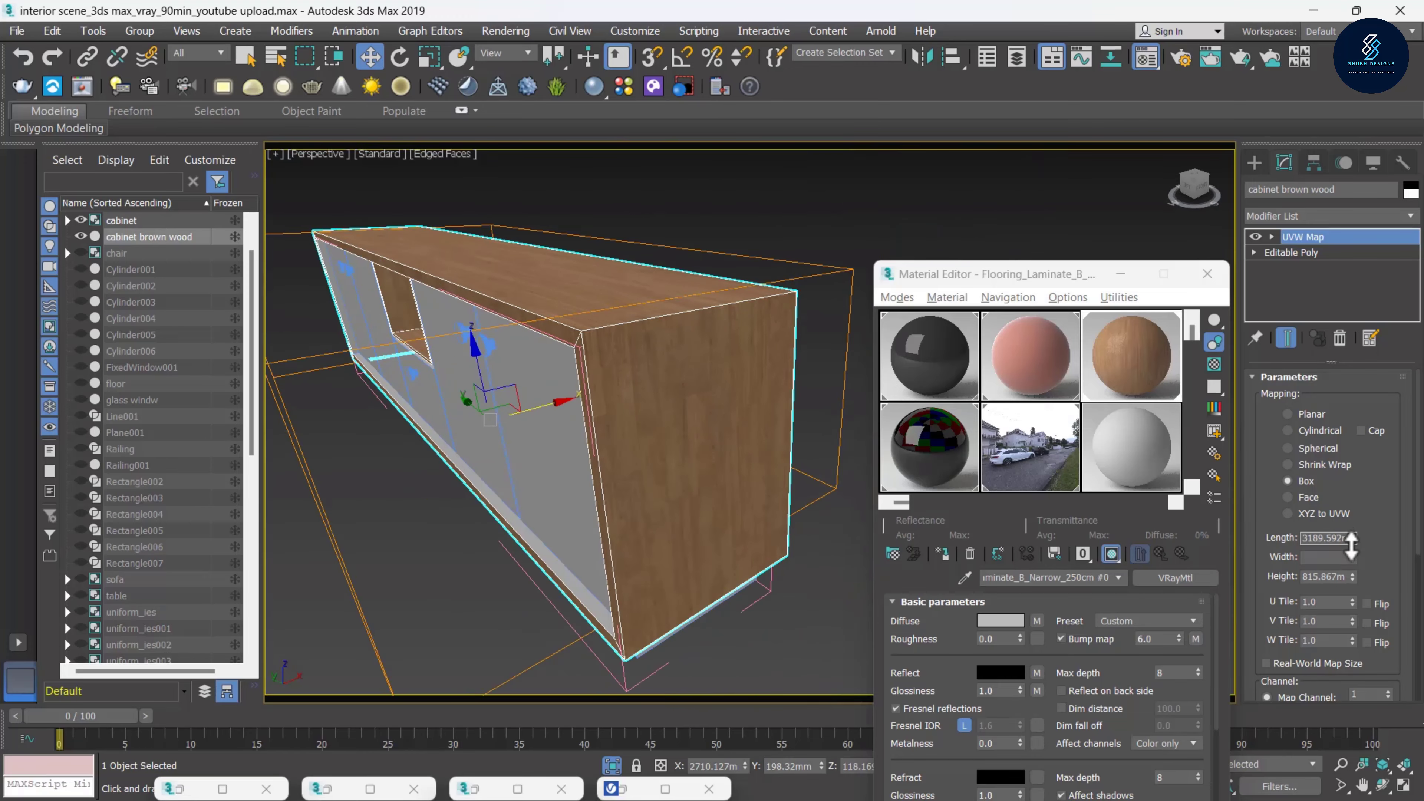
scroll(645, 423, "down", 1)
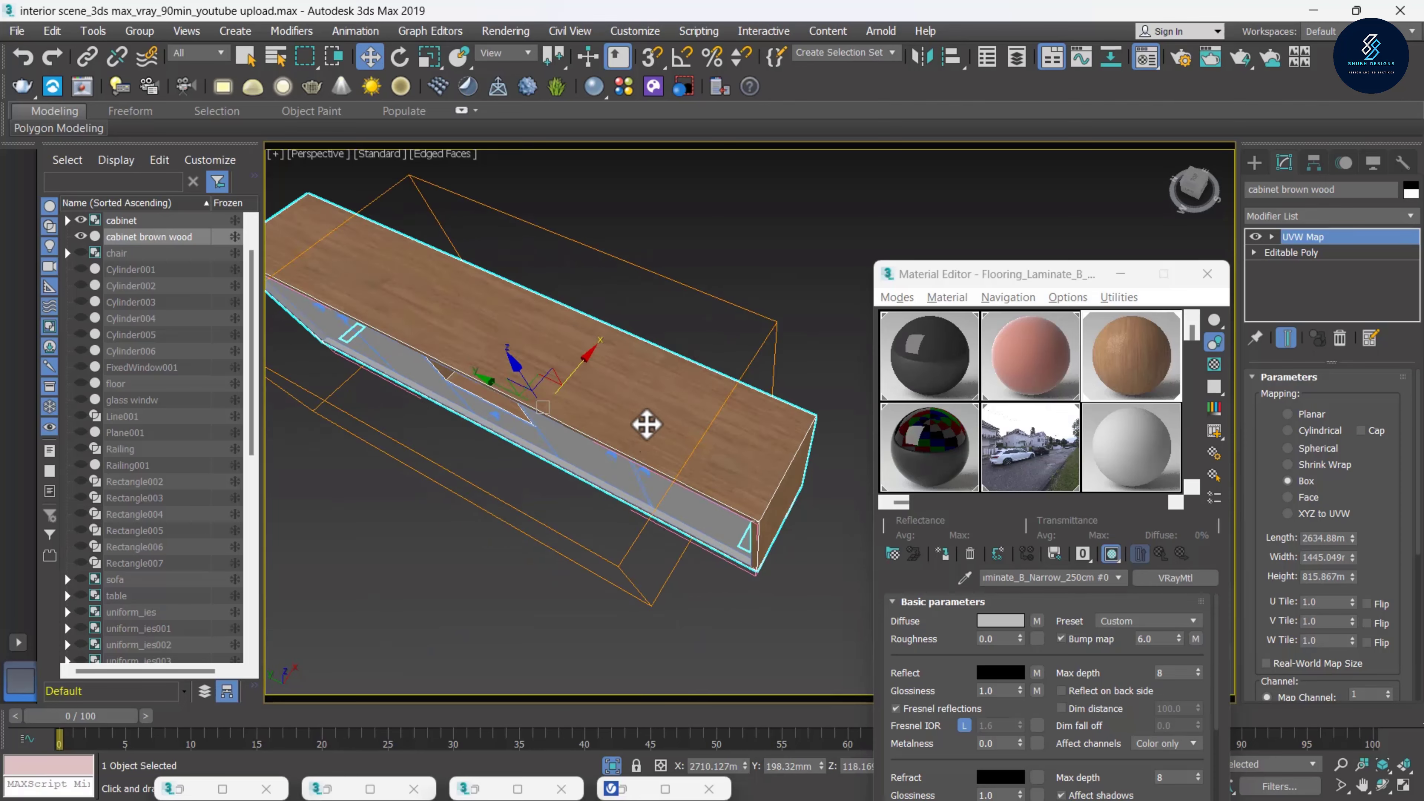
scroll(671, 471, "up", 3)
scroll(671, 467, "down", 3)
scroll(733, 498, "up", 2)
mouse_move(733, 499)
middle_mouse_down("alt")
mouse_move(700, 391)
mouse_move(553, 347)
middle_mouse_up("alt")
scroll(667, 400, "down", 2)
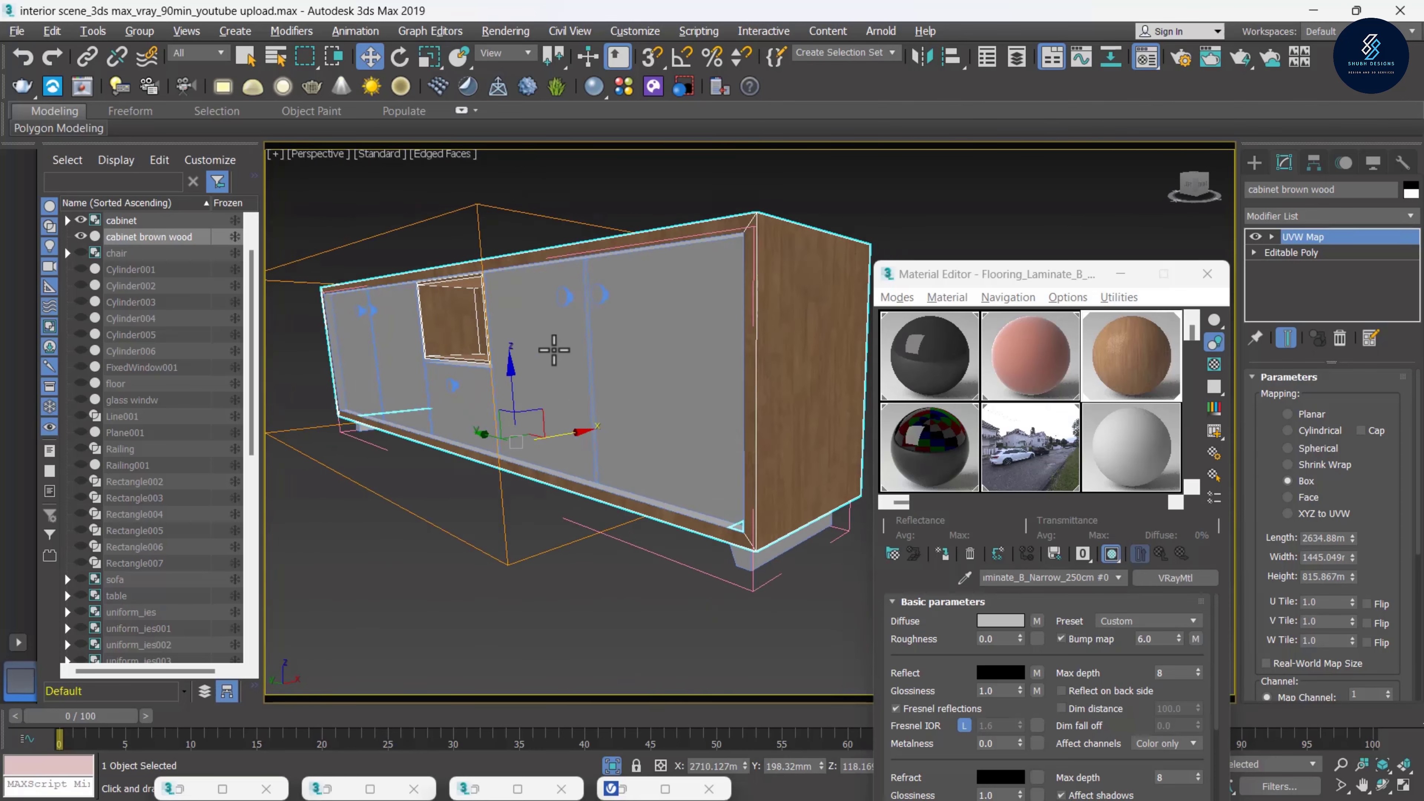
scroll(554, 347, "up", 2)
scroll(588, 423, "up", 3)
mouse_move(588, 423)
middle_mouse_down("alt")
mouse_move(683, 327)
mouse_move(731, 331)
mouse_move(543, 385)
mouse_move(852, 266)
middle_mouse_up("alt")
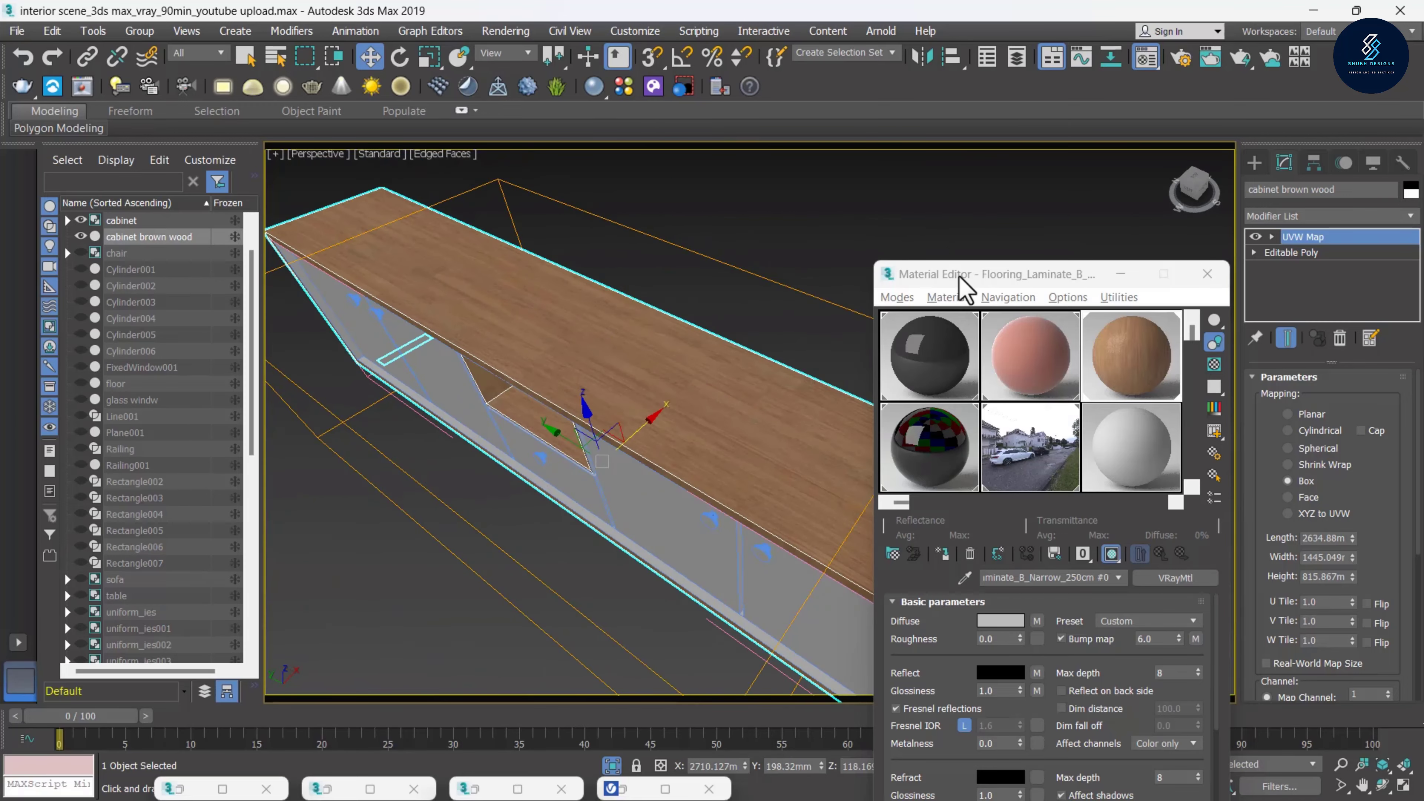
Move the Material Editor aside and orbit around the whole cabinet to check the mapping
mouse_move(964, 286)
left_mouse_down()
mouse_move(1039, 197)
mouse_move(1067, 199)
left_mouse_up()
middle_click_drag(690, 417, 732, 455, "alt")
scroll(752, 472, "up", 5)
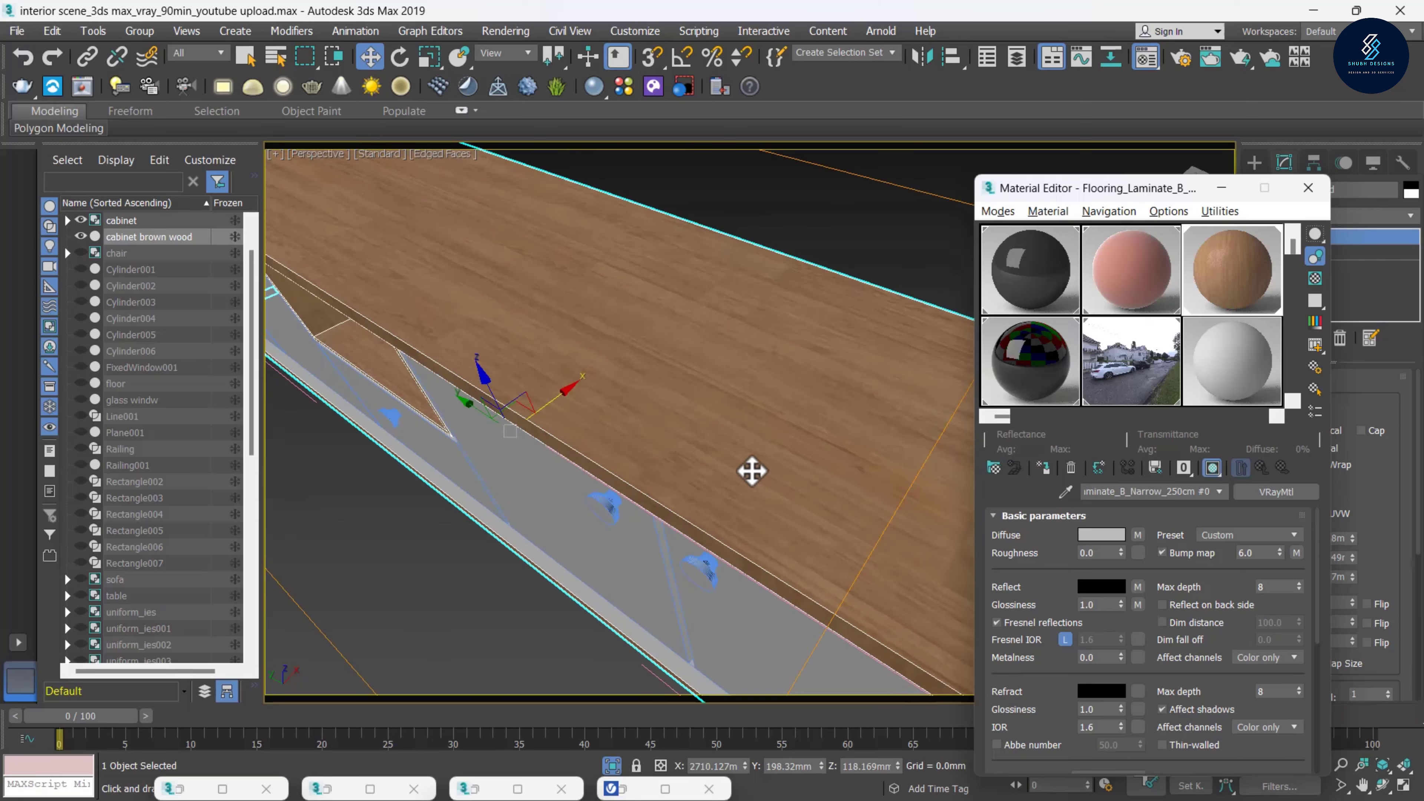
scroll(623, 411, "down", 2)
scroll(674, 356, "down", 3)
scroll(620, 372, "up", 6)
scroll(648, 379, "up", 1)
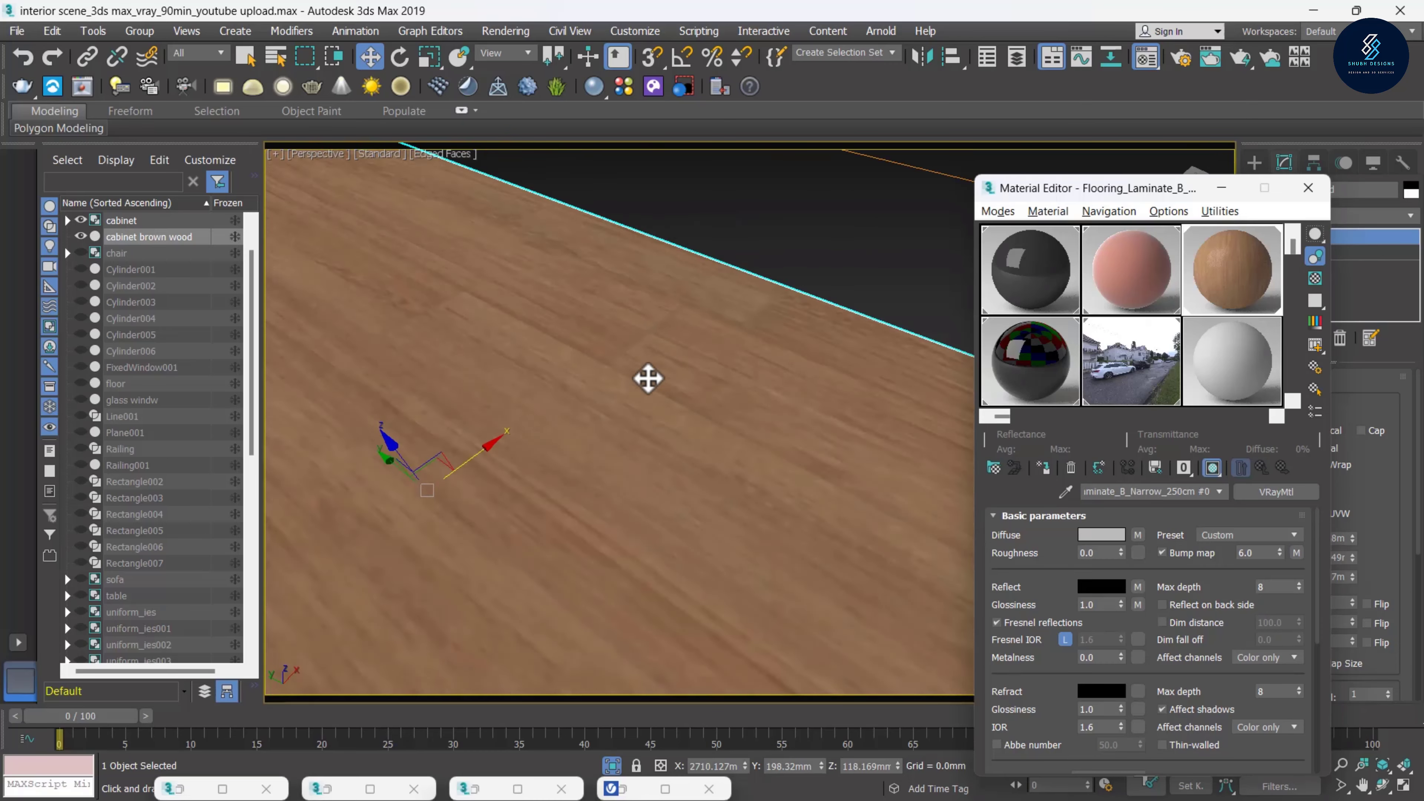
scroll(648, 378, "down", 4)
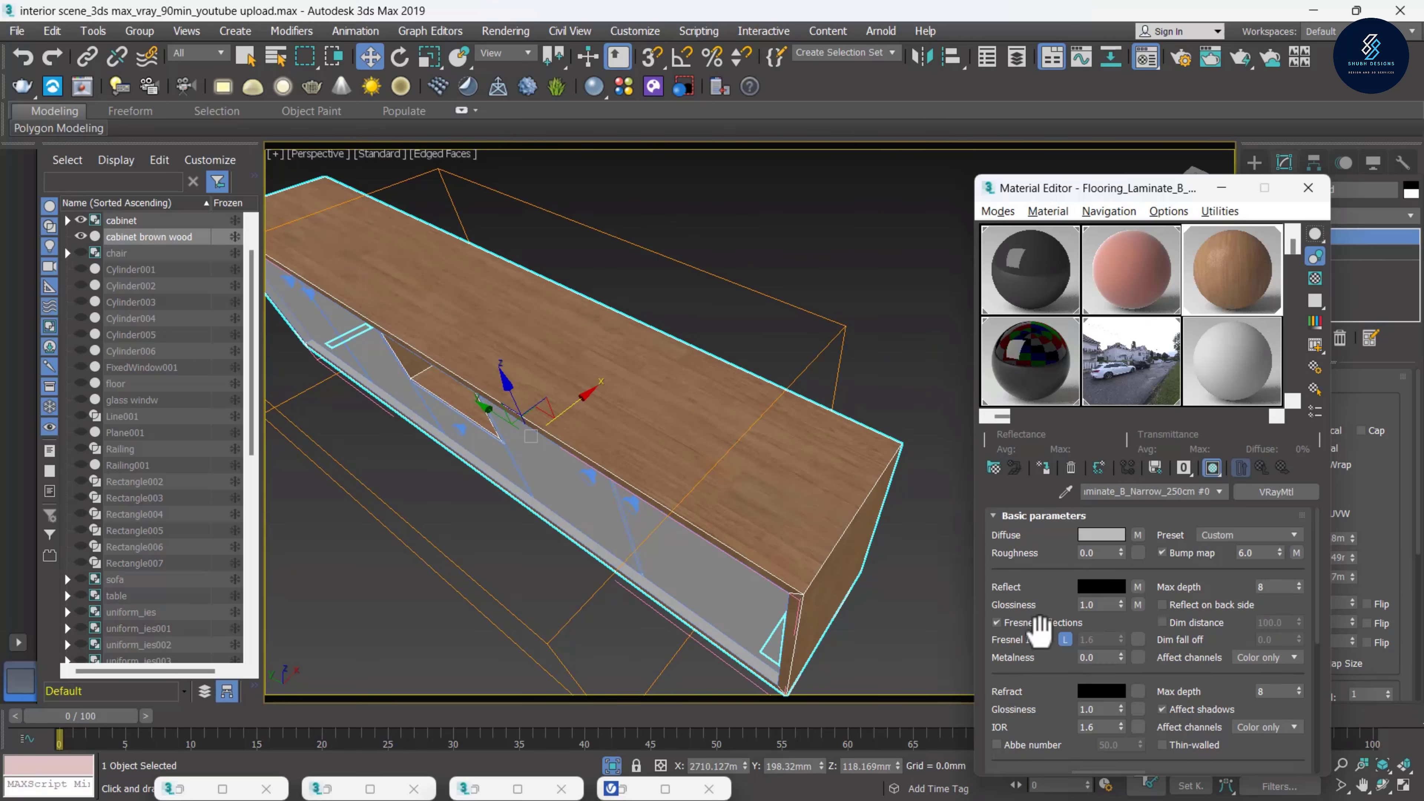
scroll(785, 496, "up", 2)
scroll(704, 470, "up", 3)
scroll(704, 471, "down", 2)
mouse_move(712, 474)
middle_mouse_down("alt")
mouse_move(668, 461)
mouse_move(681, 426)
mouse_move(724, 390)
middle_mouse_up("alt")
scroll(724, 390, "down", 2)
mouse_move(646, 423)
middle_mouse_down("alt")
mouse_move(702, 471)
mouse_move(641, 414)
mouse_move(690, 442)
mouse_move(646, 519)
mouse_move(655, 453)
middle_mouse_up("alt")
right_click(696, 163)
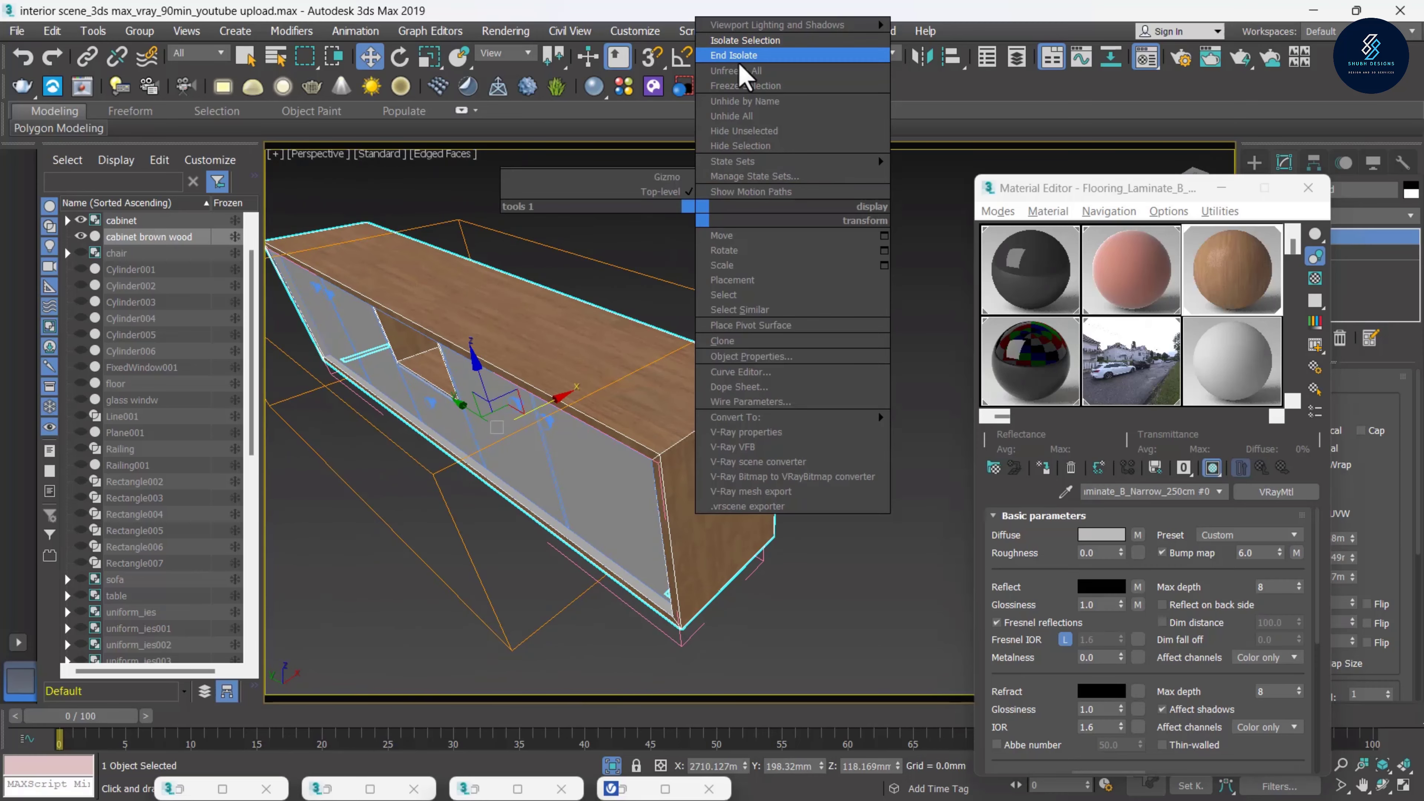
Unhide all the hidden room objects around the cabinet
left_click(741, 61)
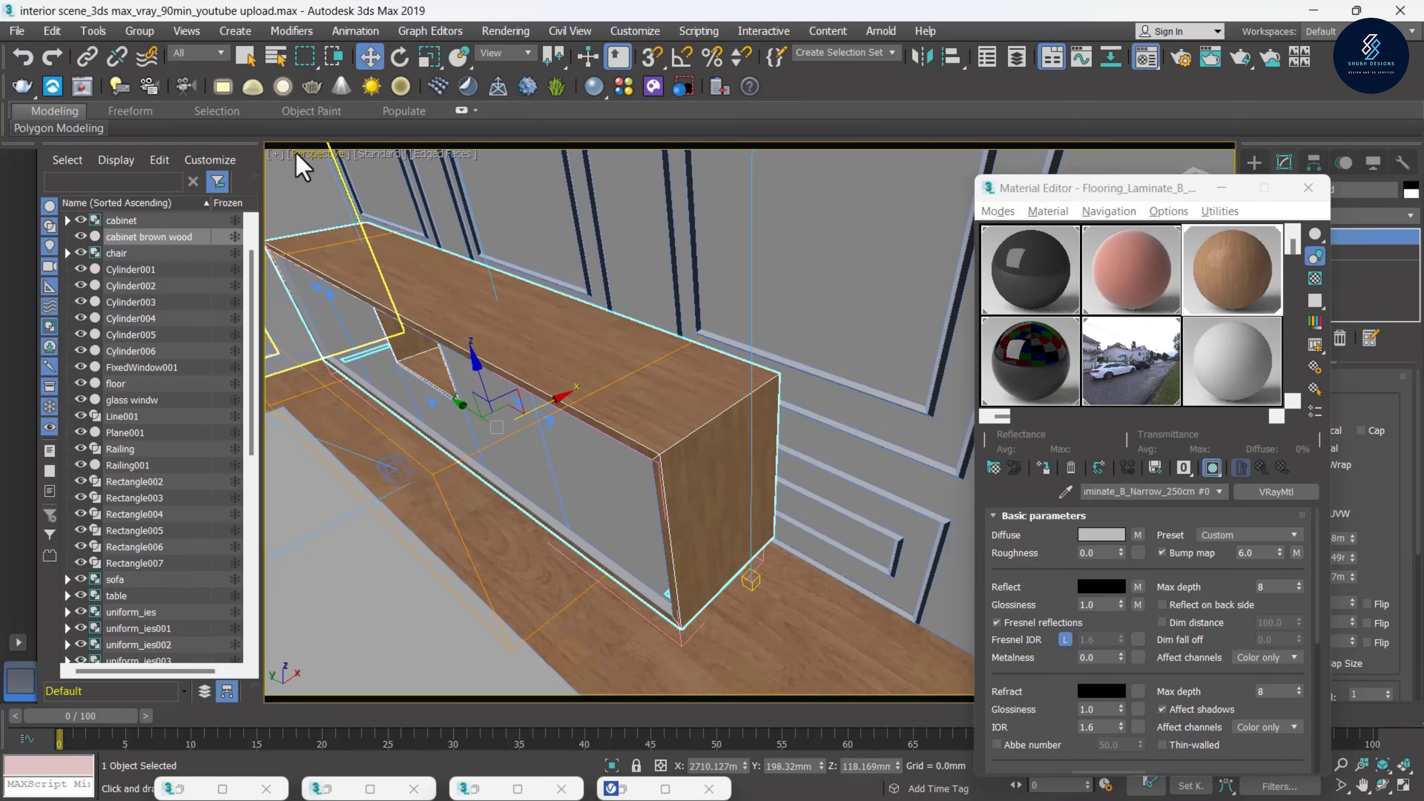
left_click(317, 153)
mouse_move(349, 171)
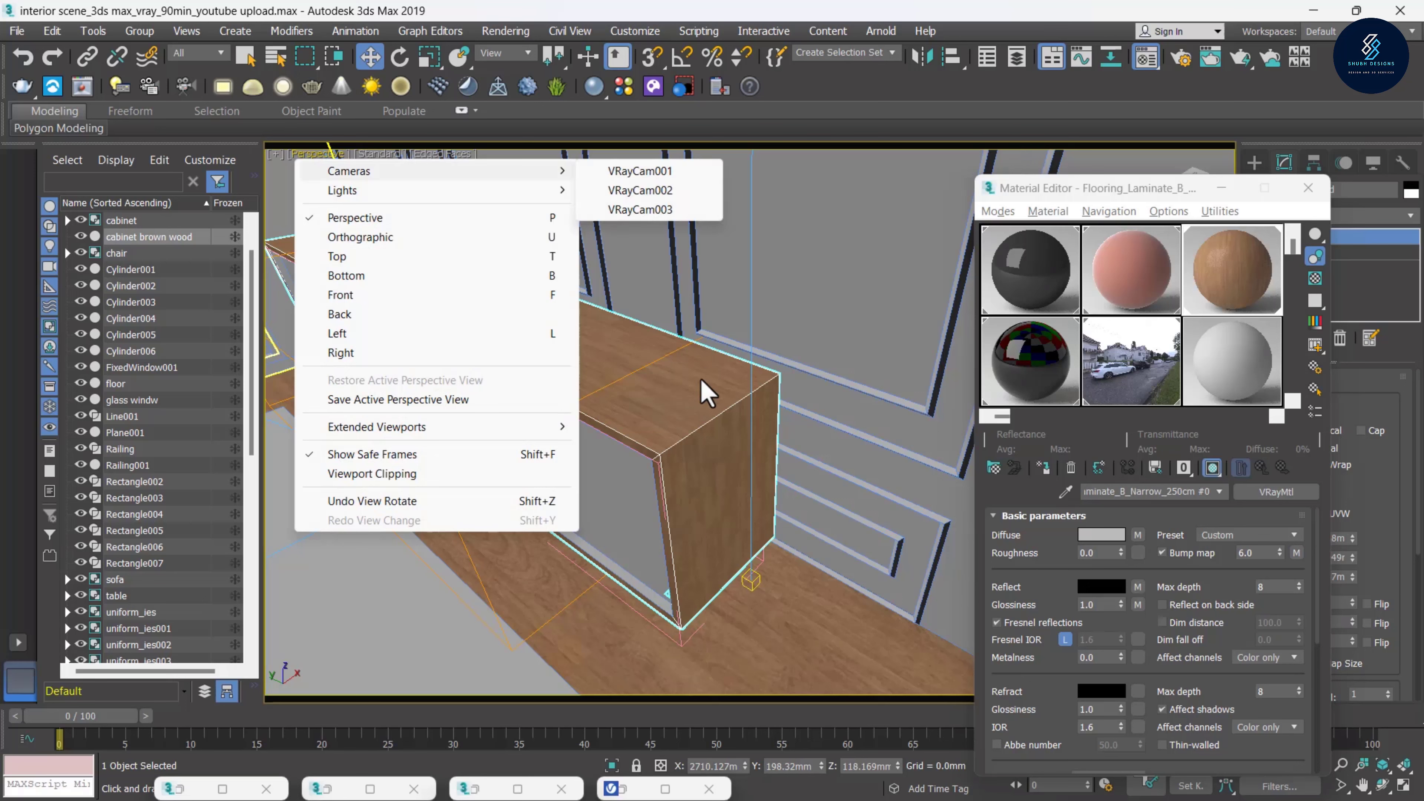
left_click(705, 391)
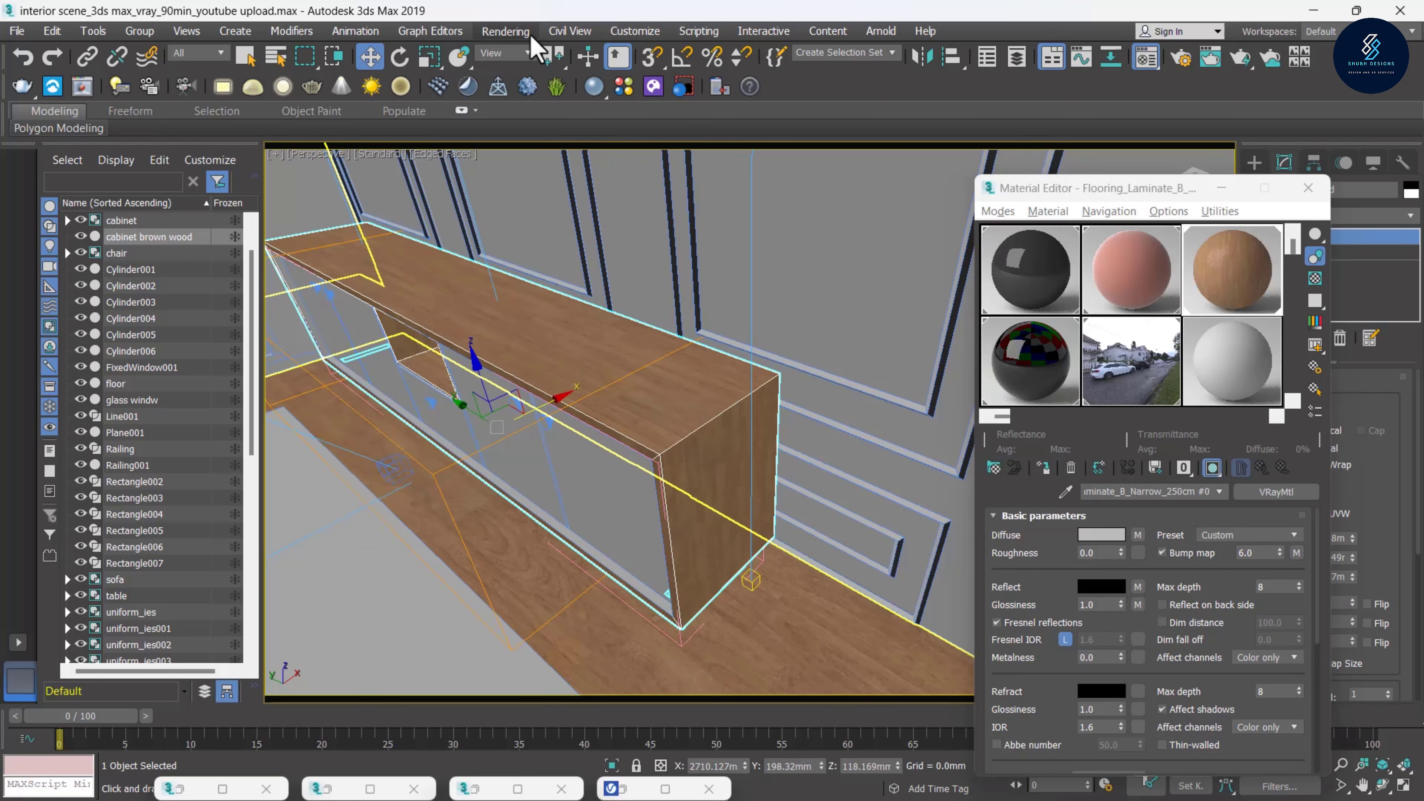
Start a quick V-Ray test render of the view and cancel it
left_click(506, 32)
left_click(518, 64)
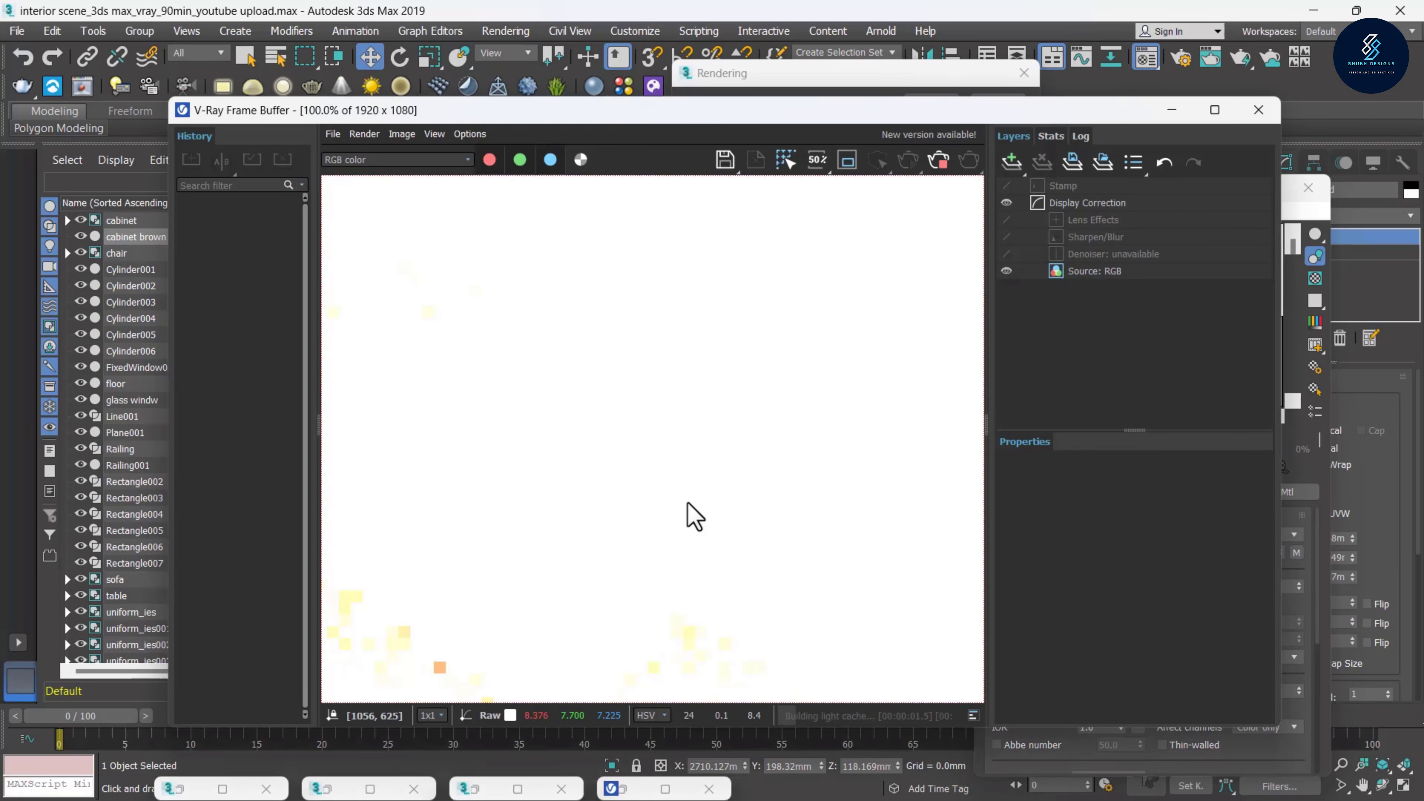
left_click(1259, 109)
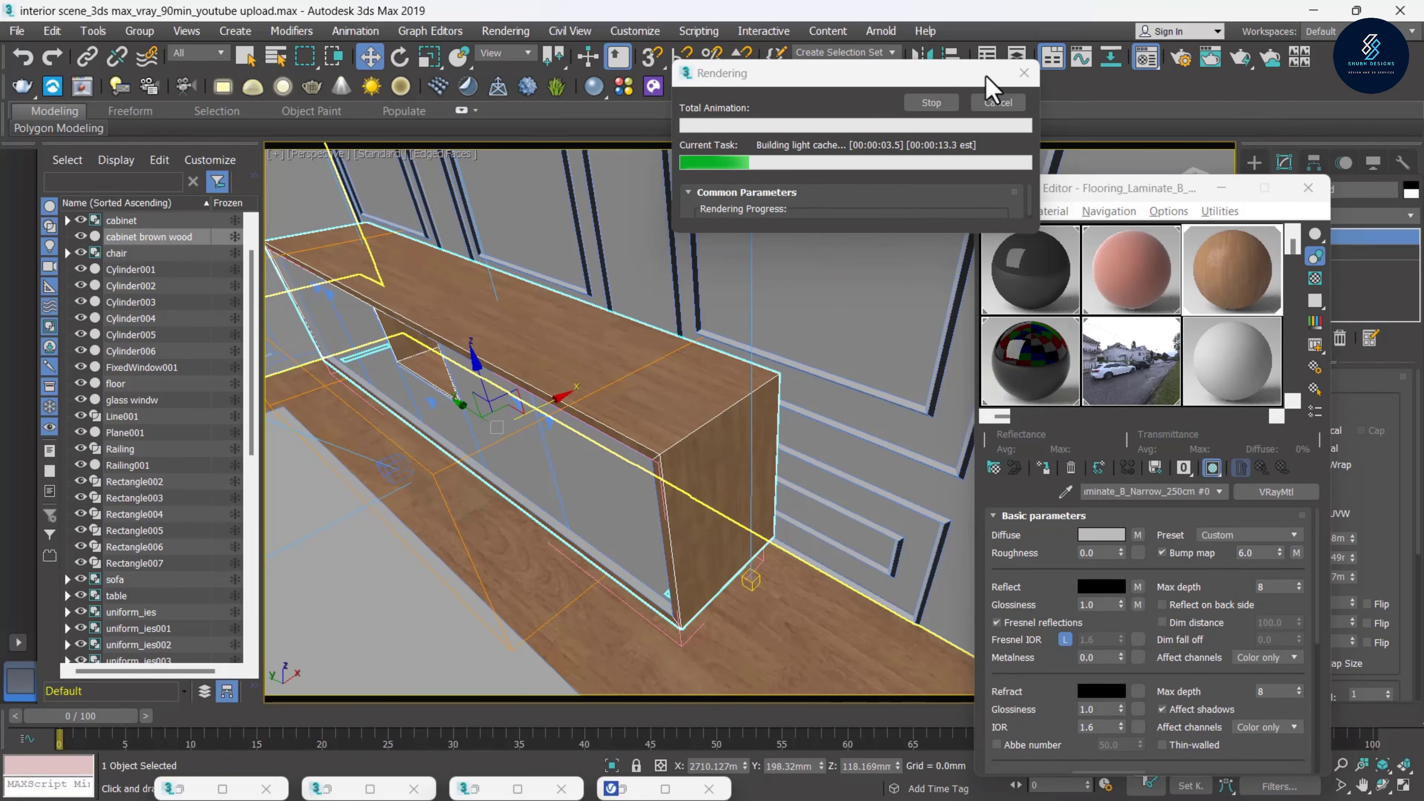
left_click(1024, 73)
left_click(505, 32)
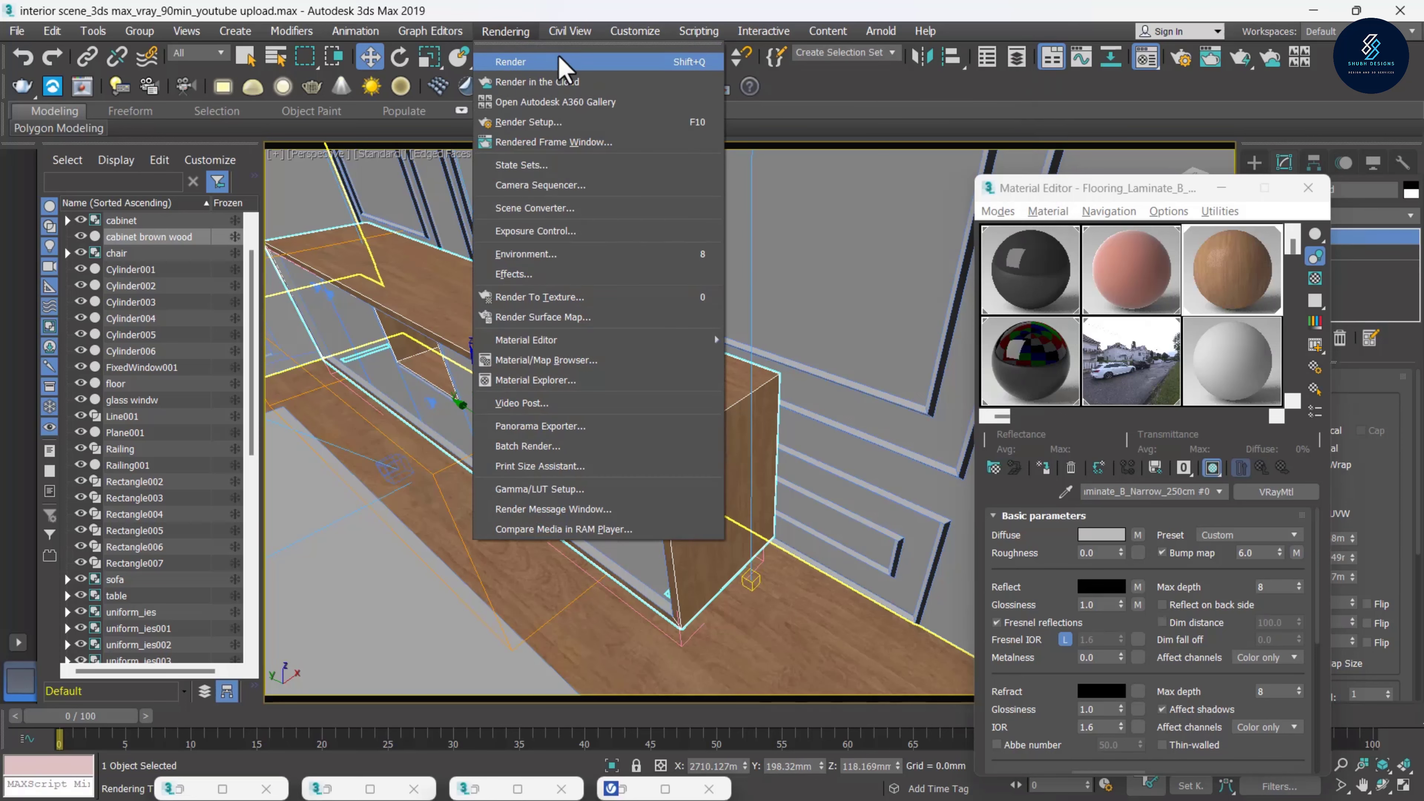
left_click(318, 160)
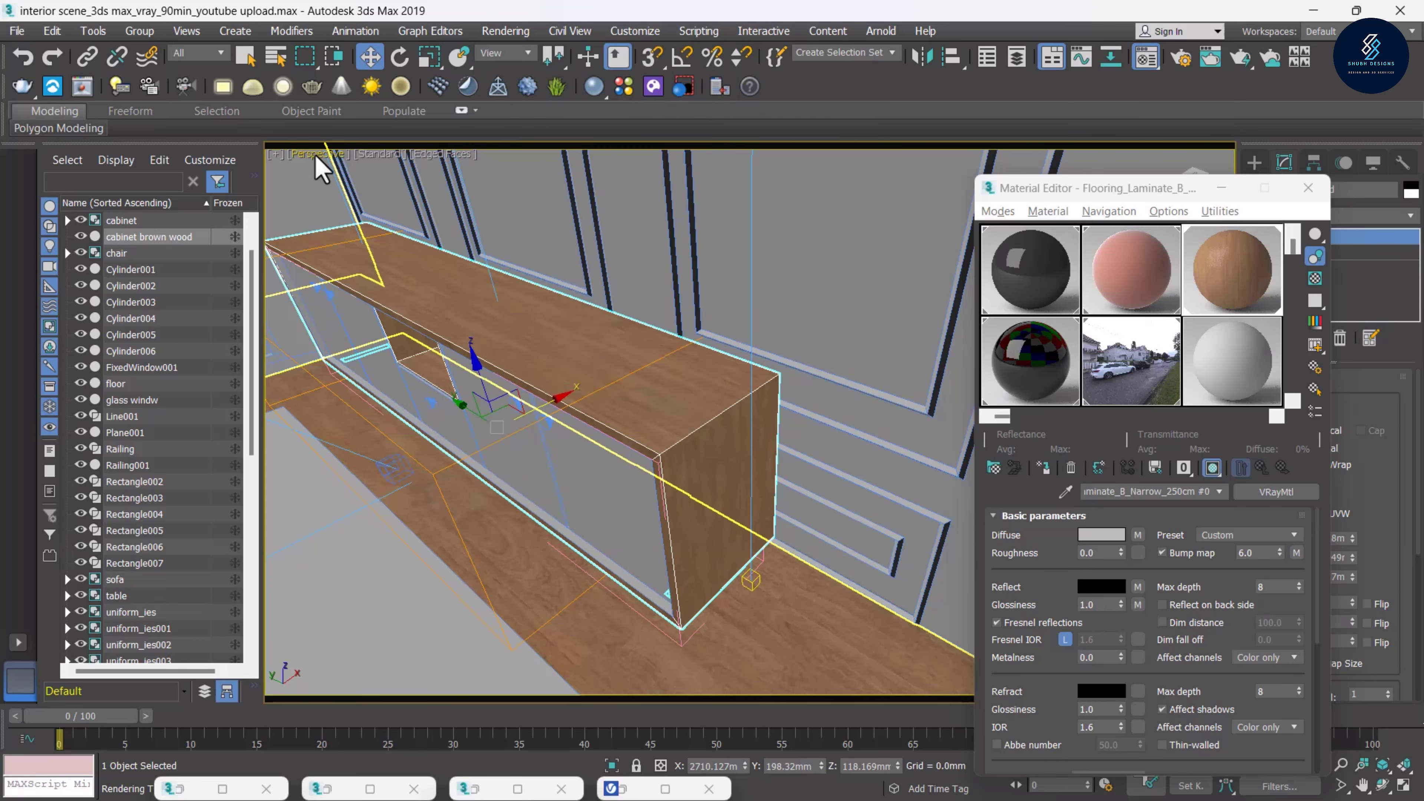
Look through VRayCam001, then pan, orbit and dolly it close above the cabinet
left_click(661, 171)
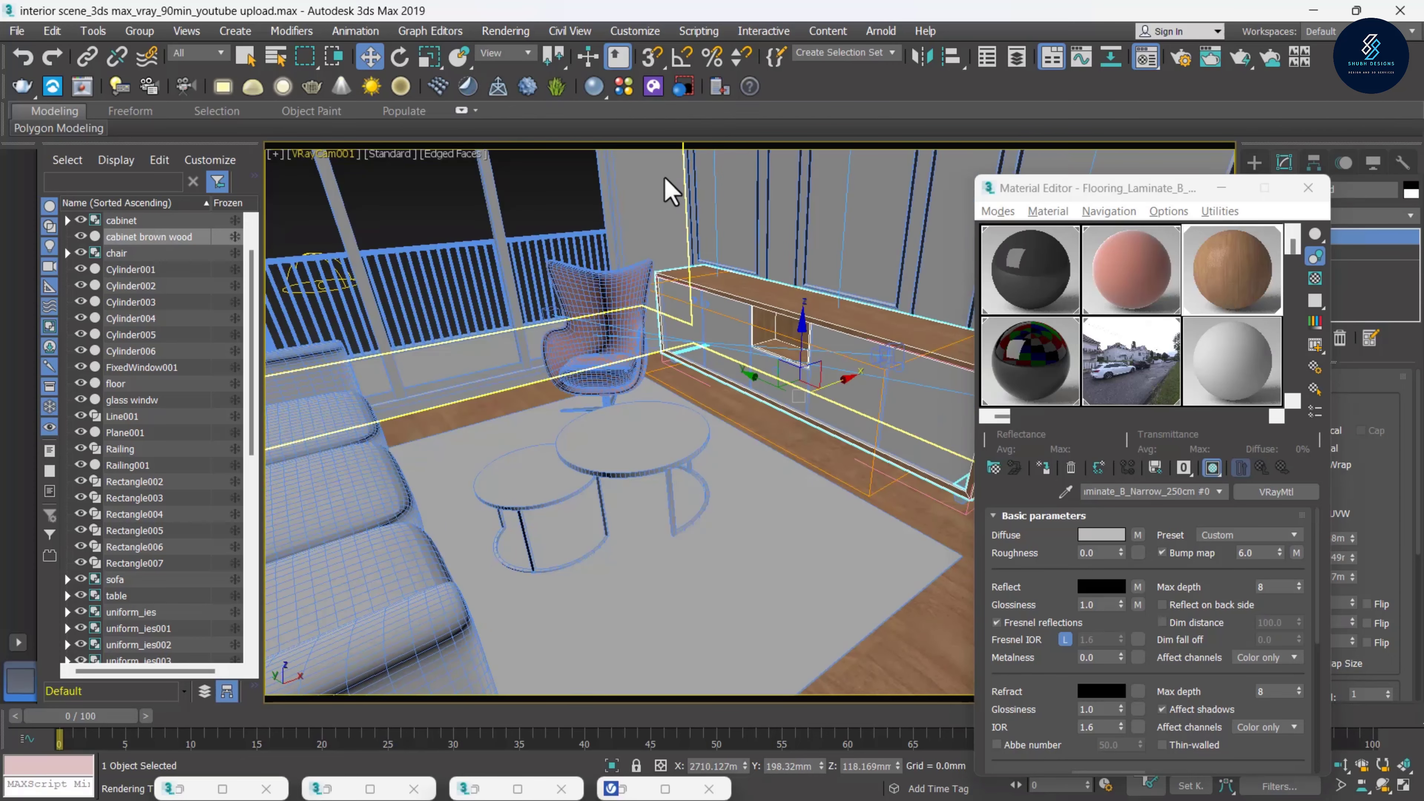
middle_click_drag(739, 362, 684, 408)
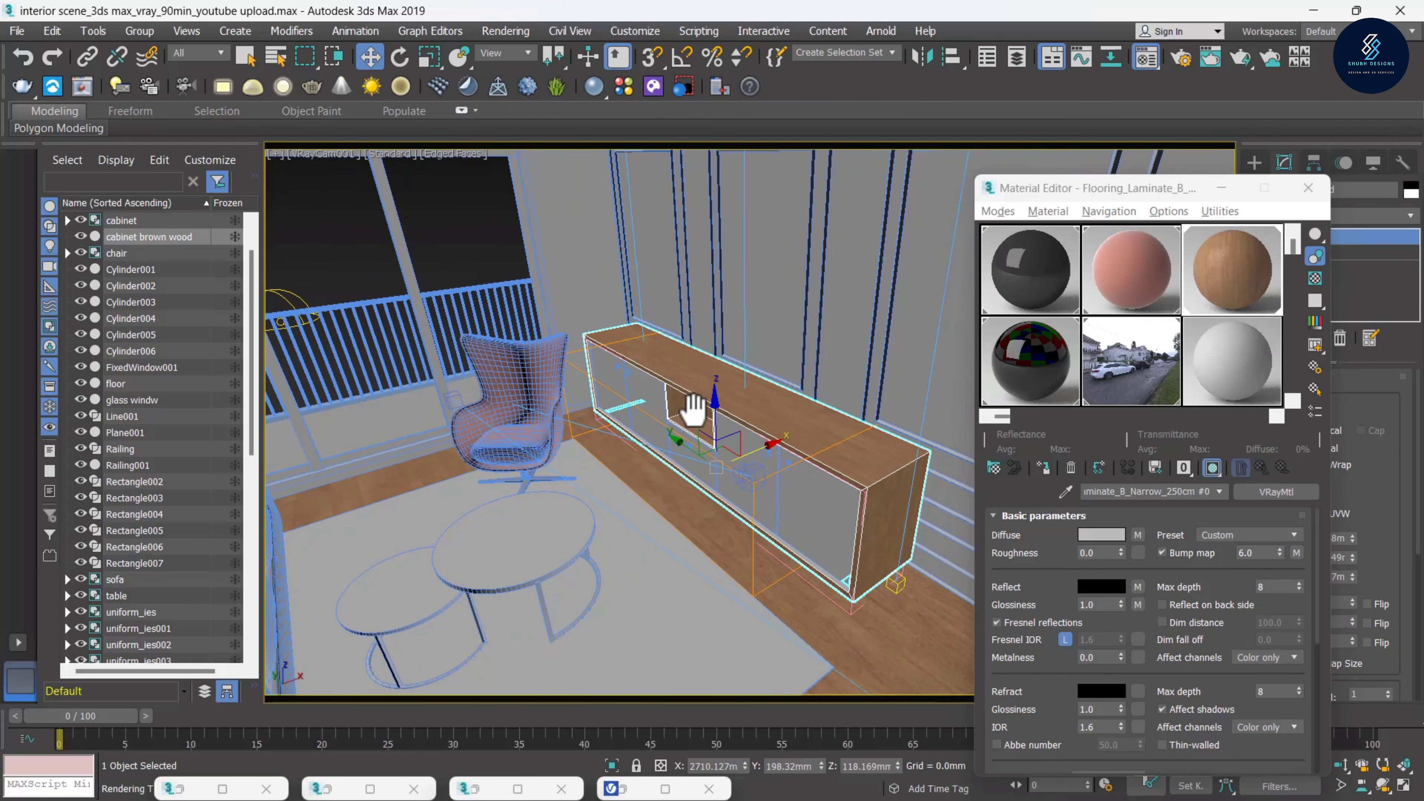
left_click(1383, 784)
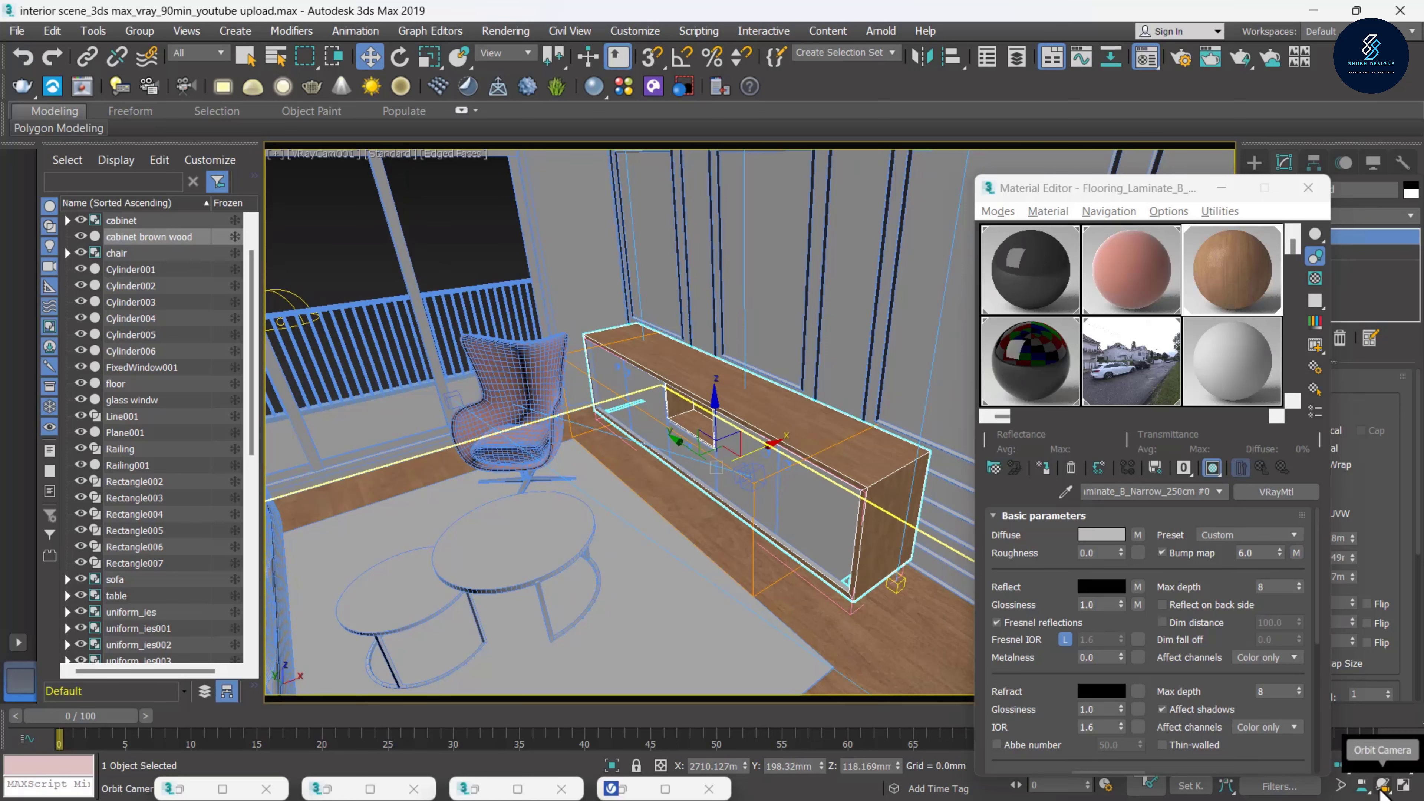
mouse_move(794, 494)
left_mouse_down()
mouse_move(810, 471)
mouse_move(678, 471)
left_mouse_up()
left_click_drag(1138, 188, 1088, 177)
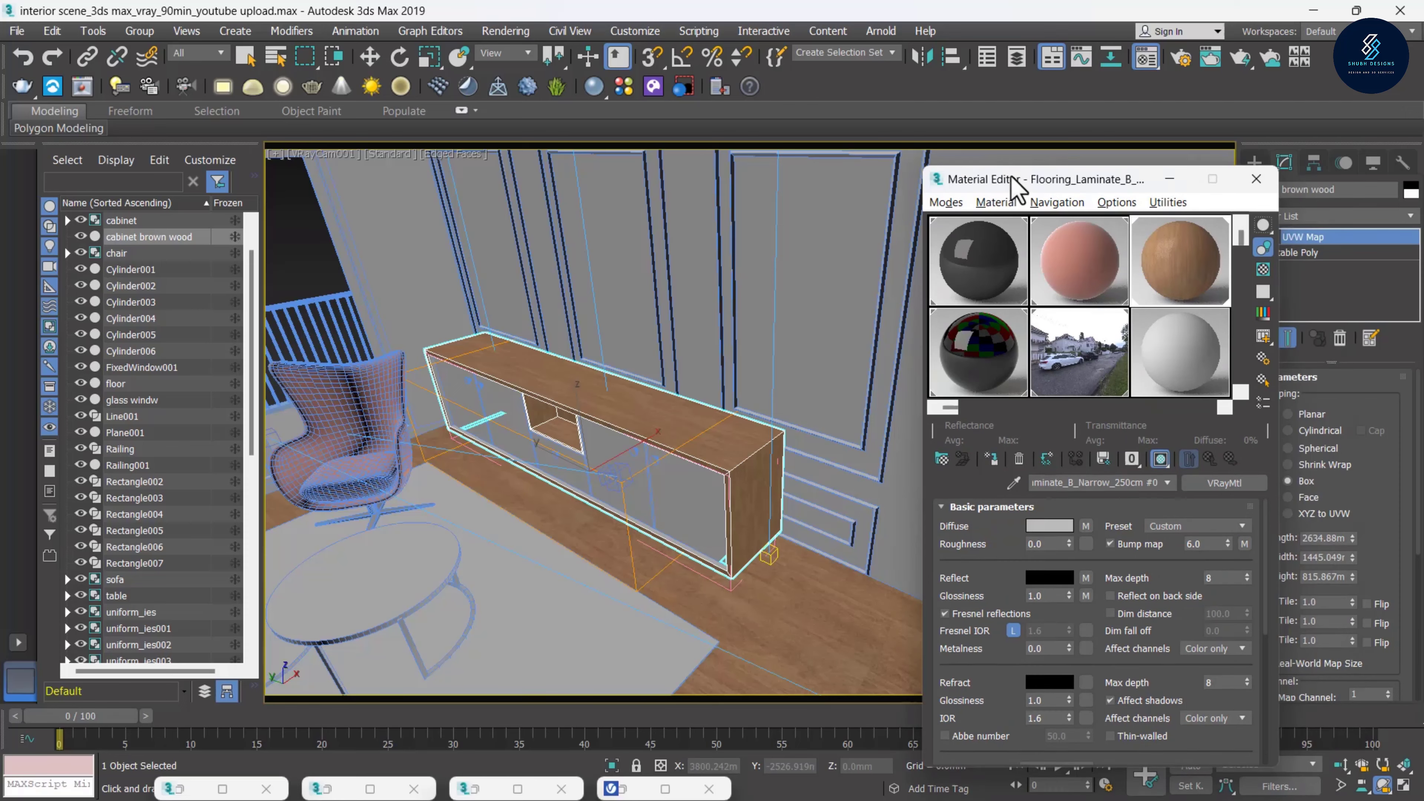
left_click(1340, 767)
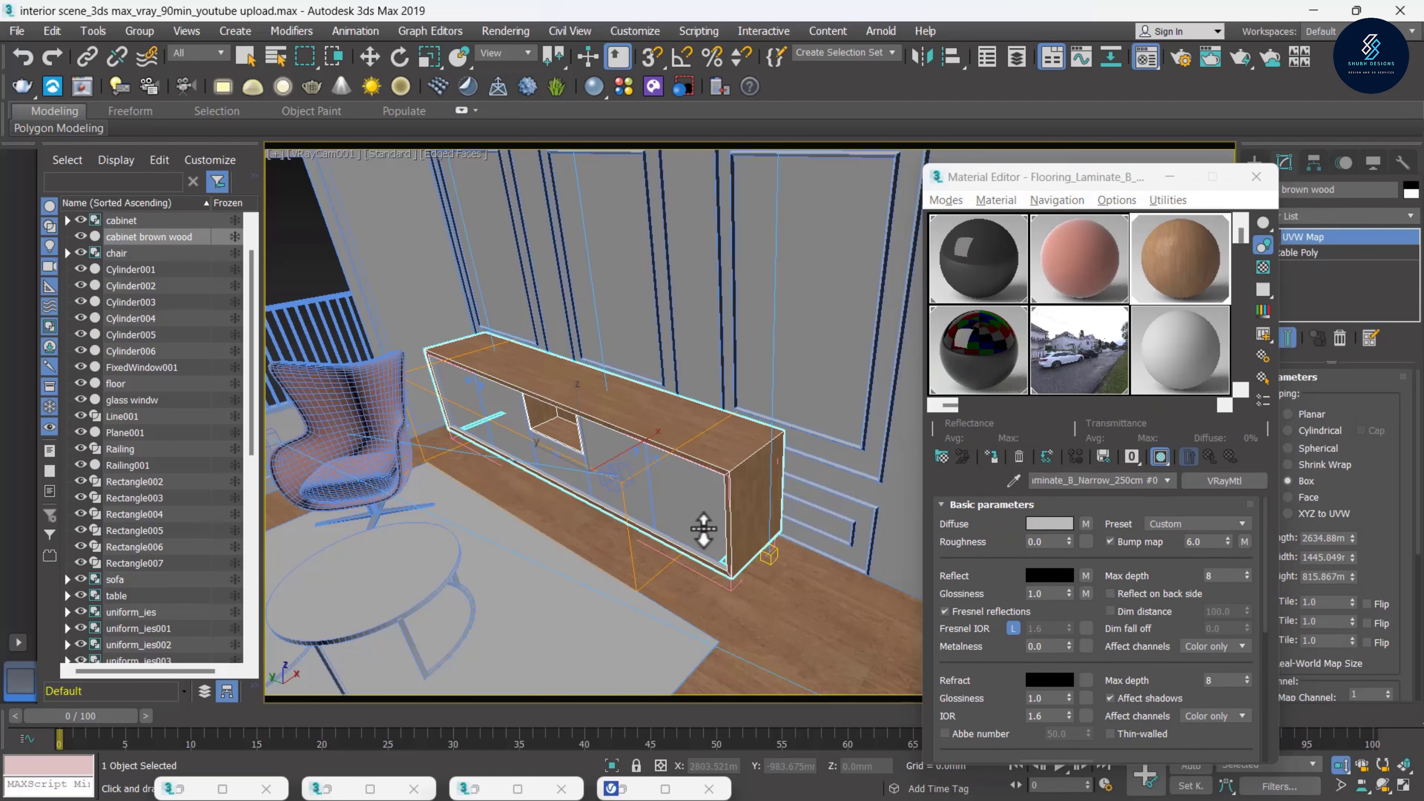
mouse_move(703, 528)
left_mouse_down()
mouse_move(703, 515)
mouse_move(648, 528)
mouse_move(717, 509)
mouse_move(652, 548)
mouse_move(635, 541)
left_mouse_up()
left_click(1383, 785)
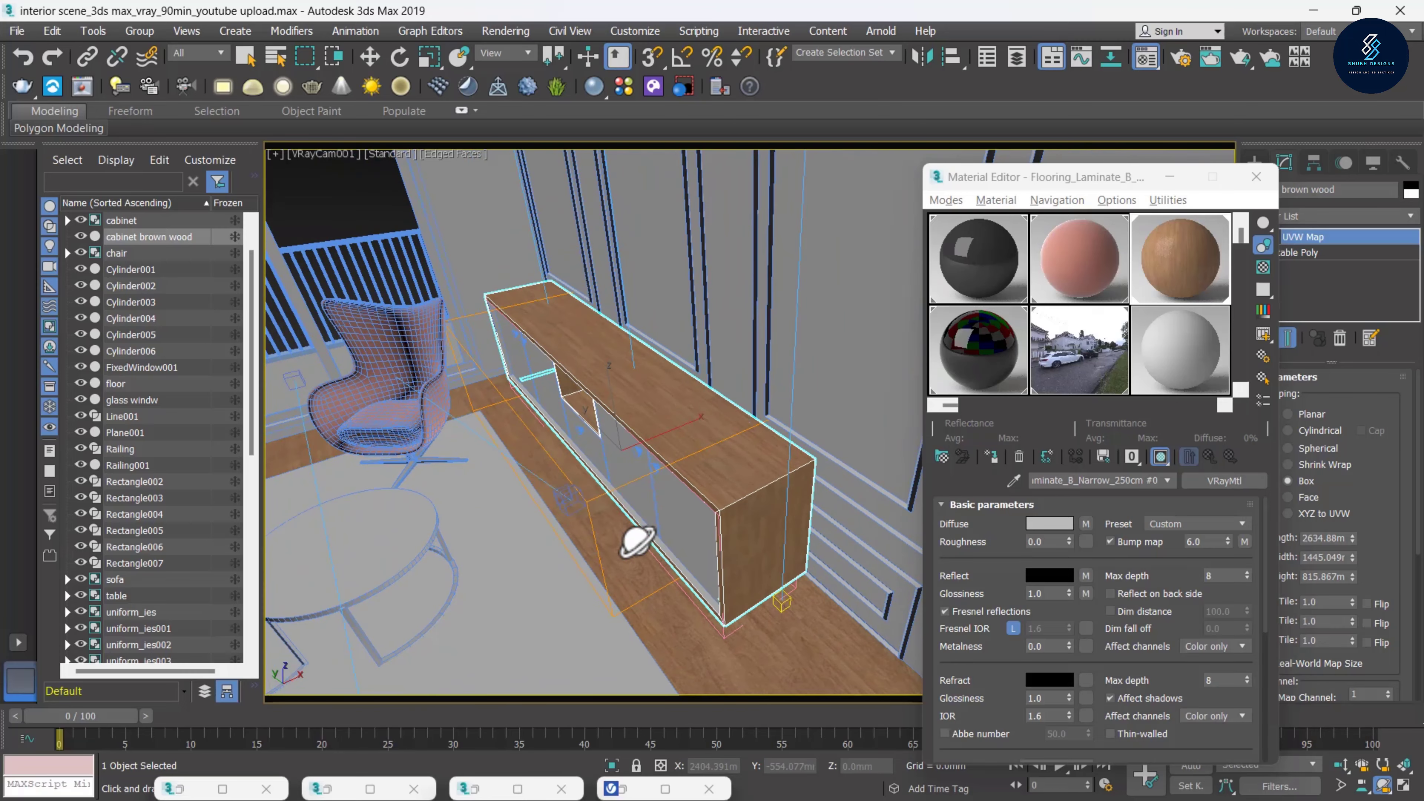
mouse_move(819, 542)
left_mouse_down()
mouse_move(773, 527)
mouse_move(853, 561)
mouse_move(794, 510)
left_mouse_up()
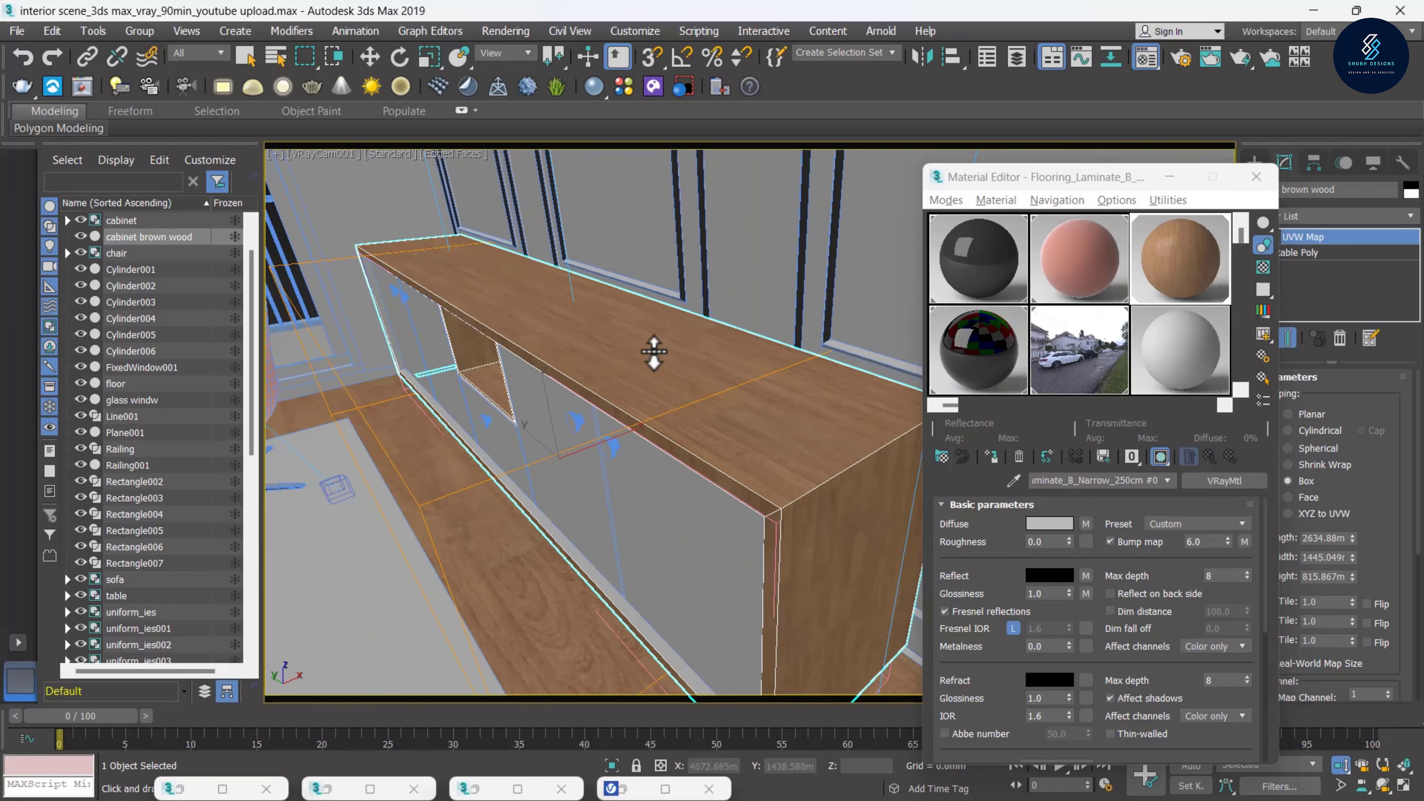
left_click(505, 31)
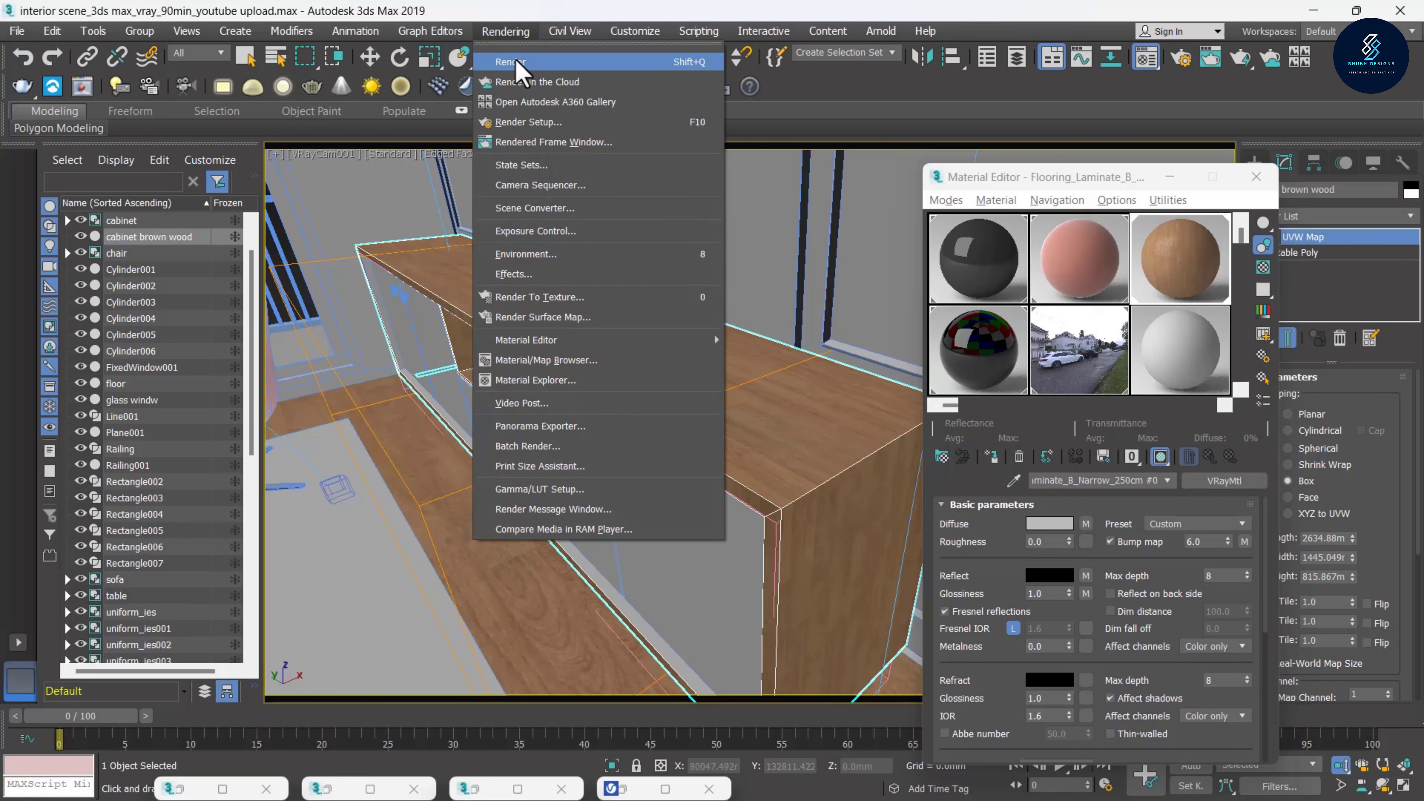
Render the camera view and restore the maximized reference-image window, moving it left
left_click(566, 60)
scroll(624, 502, "down", 2)
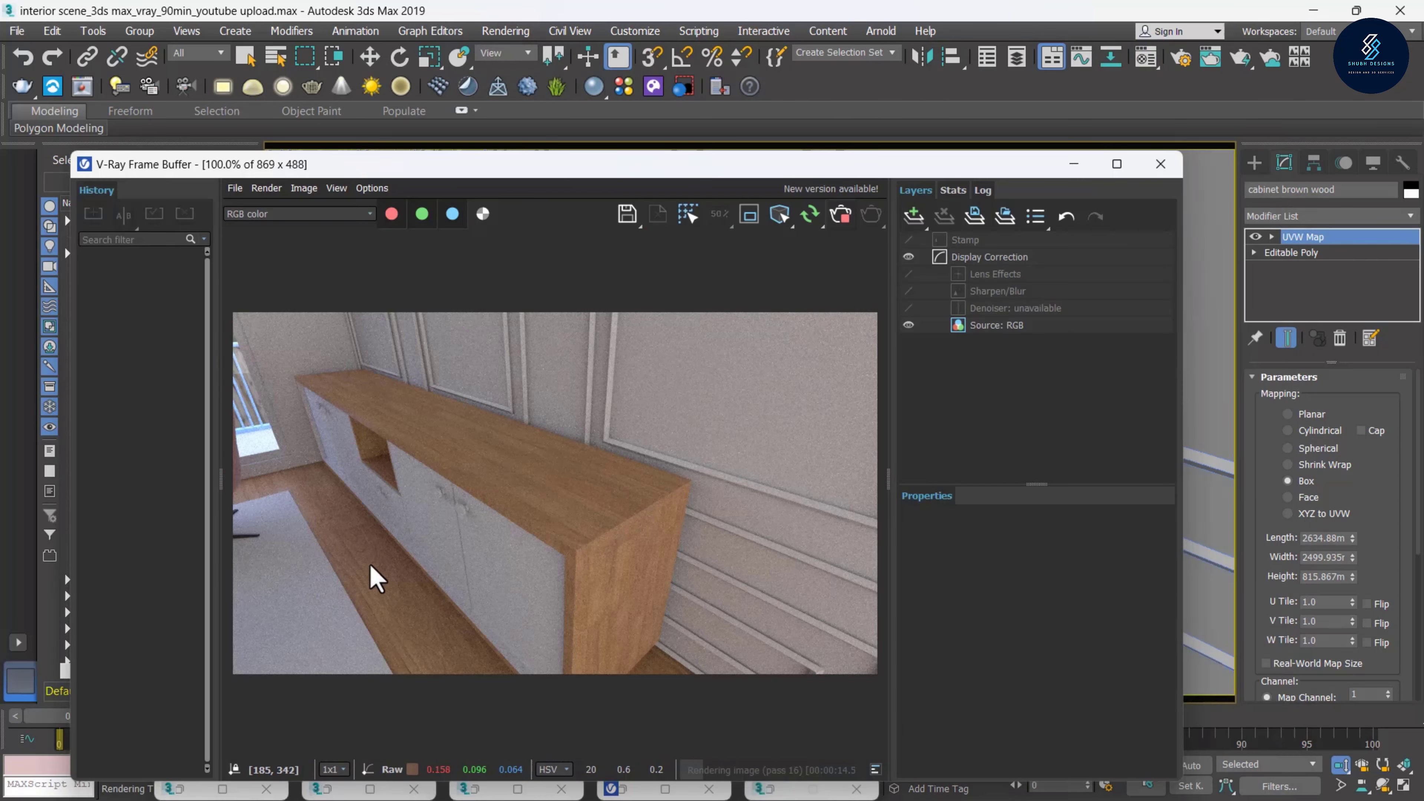
scroll(577, 500, "up", 1)
scroll(583, 505, "down", 1)
scroll(601, 606, "up", 1)
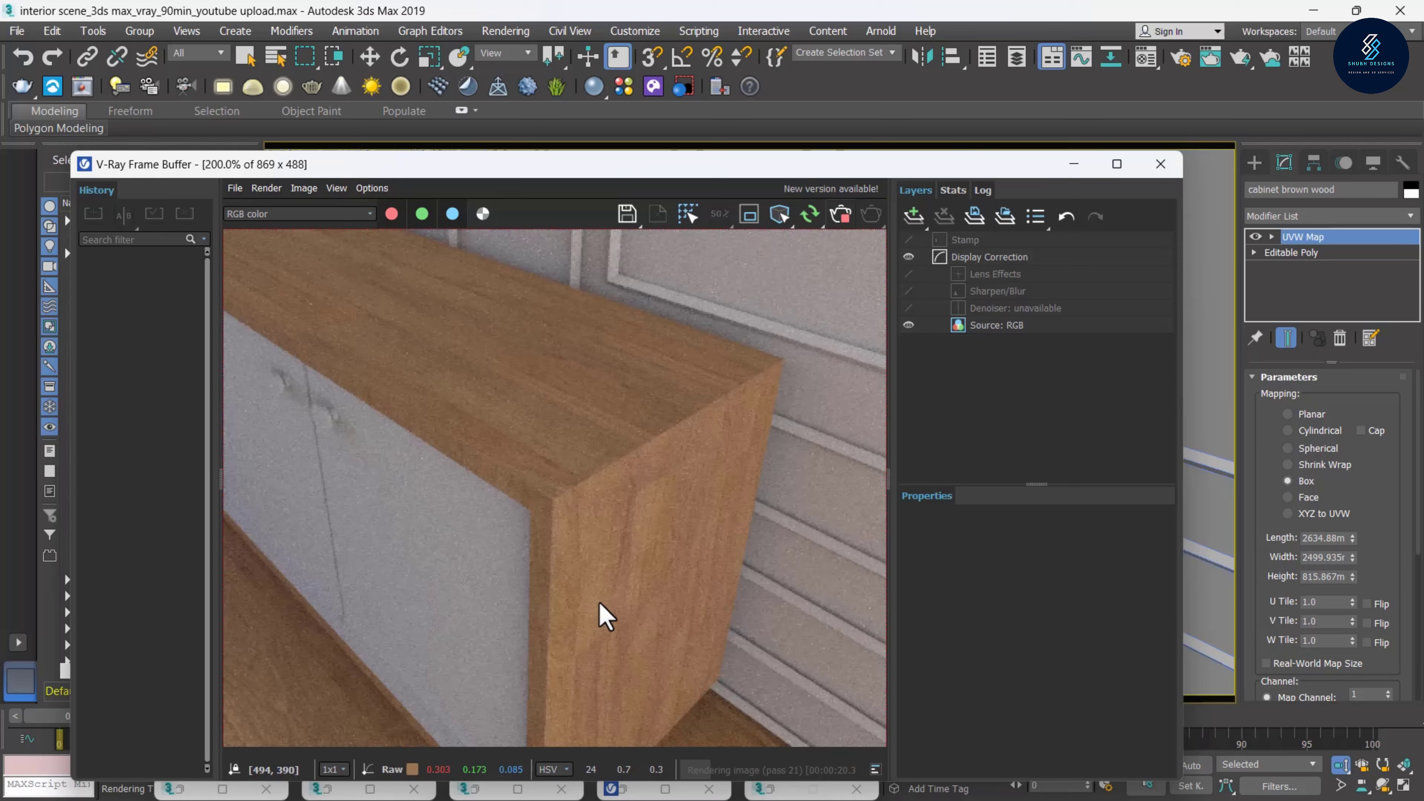
scroll(600, 600, "up", 1)
scroll(605, 612, "down", 2)
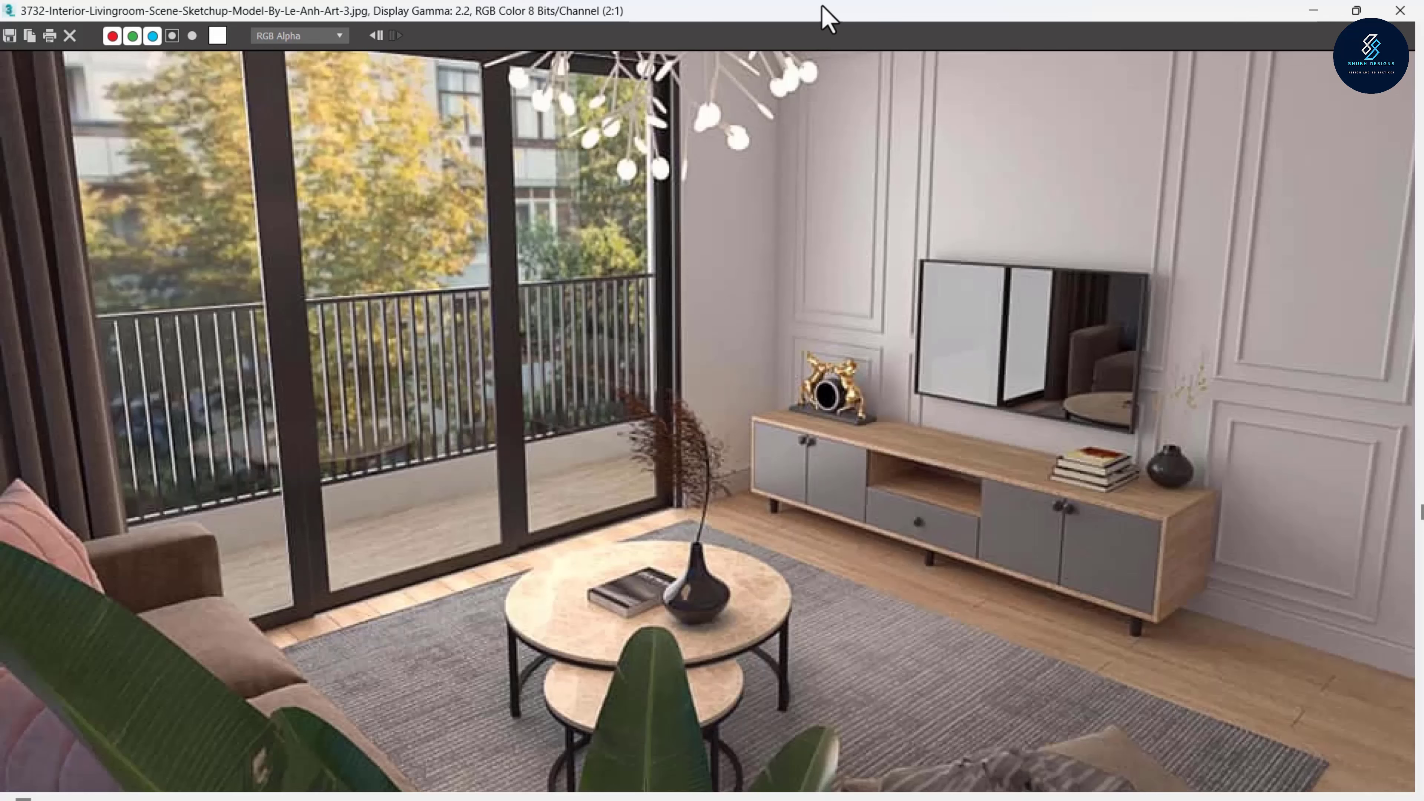
mouse_move(822, 12)
left_mouse_down()
mouse_move(811, 185)
mouse_move(469, 129)
mouse_move(512, 129)
left_mouse_up()
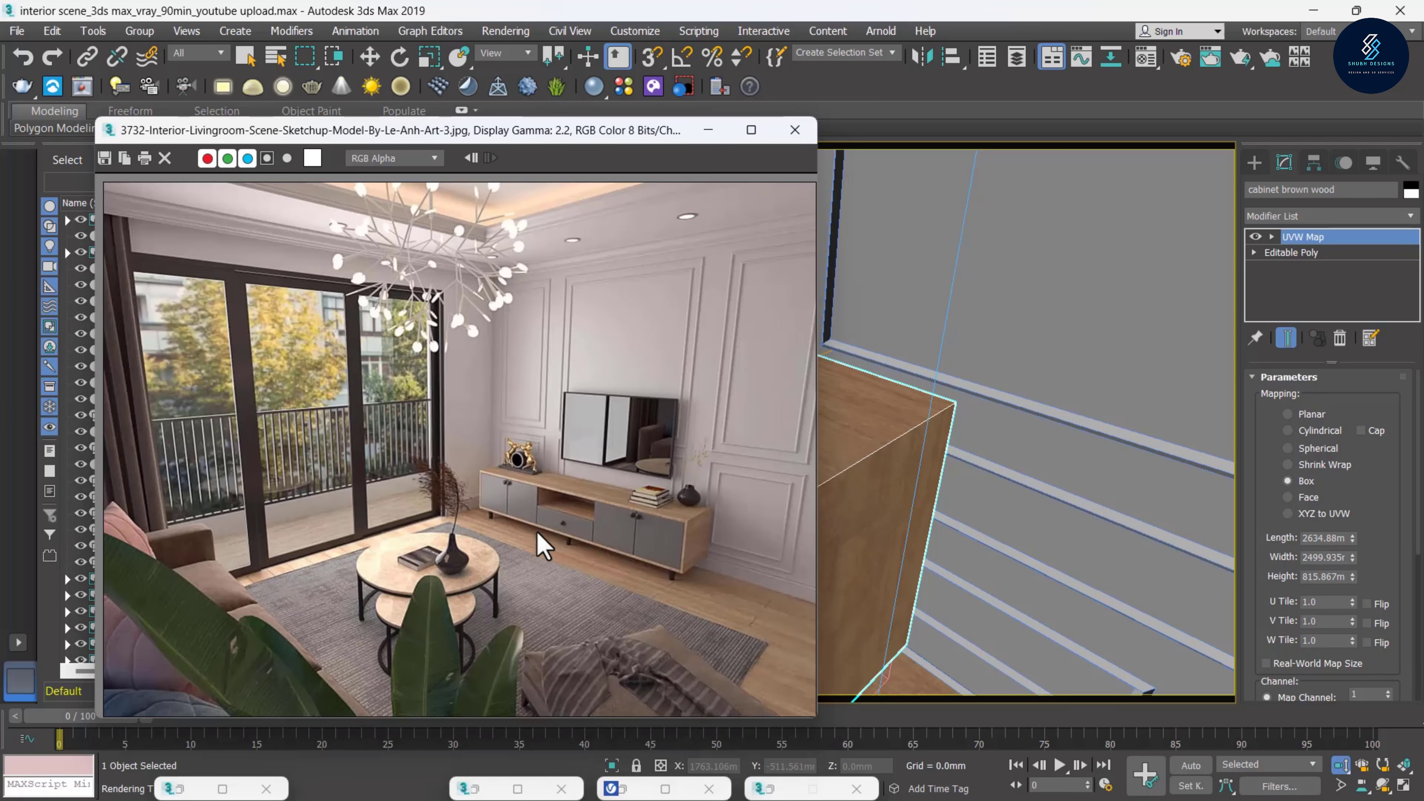
Load a fresh VRayMtl into an unused Material Editor sample slot
left_click(1147, 61)
left_click_drag(1090, 194, 1115, 126)
left_click(1172, 295)
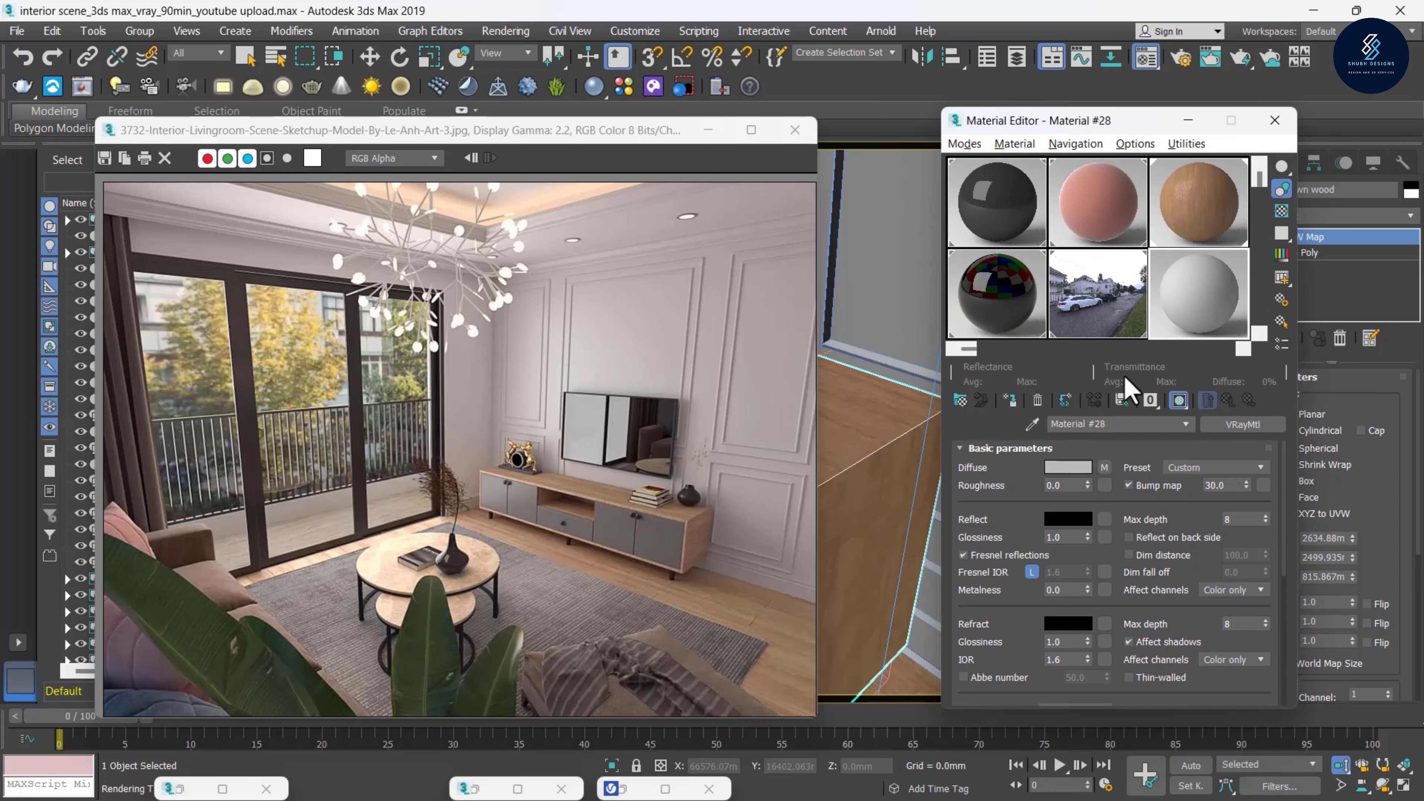
left_click(961, 400)
double_click(443, 598)
left_click(760, 91)
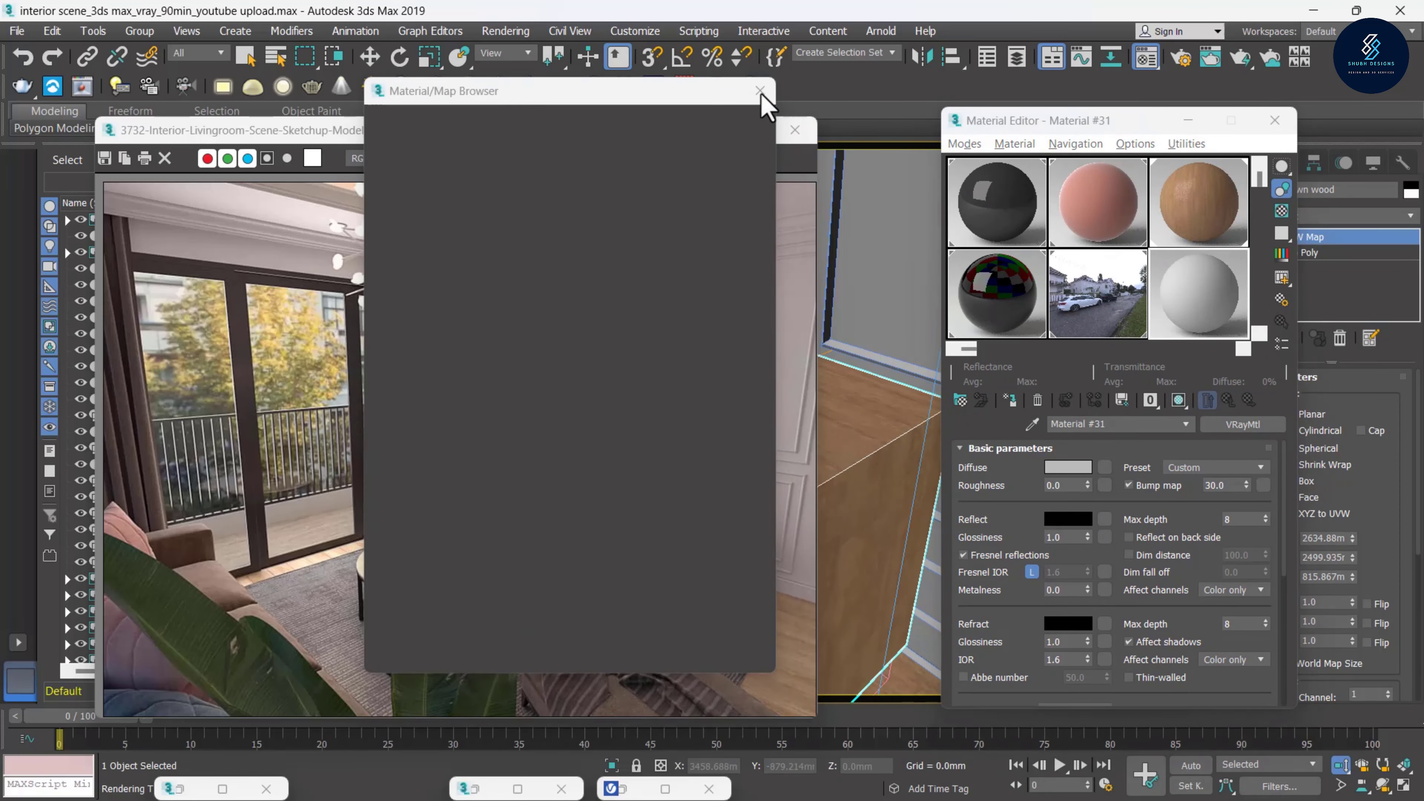
Eyedropper the grey cabinet doors (62/58/55) from the reference image as Material #31's diffuse colour
left_click(1068, 467)
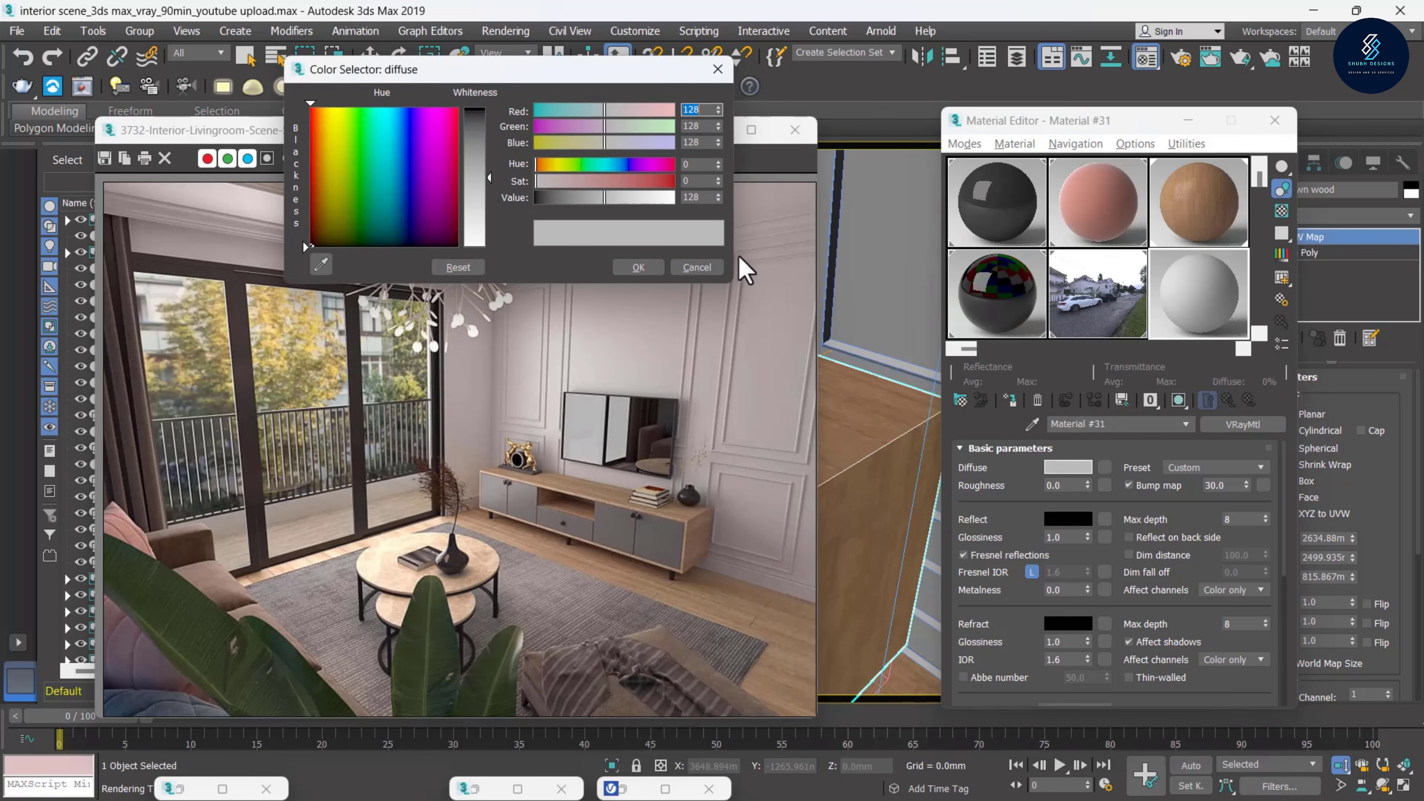
left_click_drag(572, 90, 1118, 92)
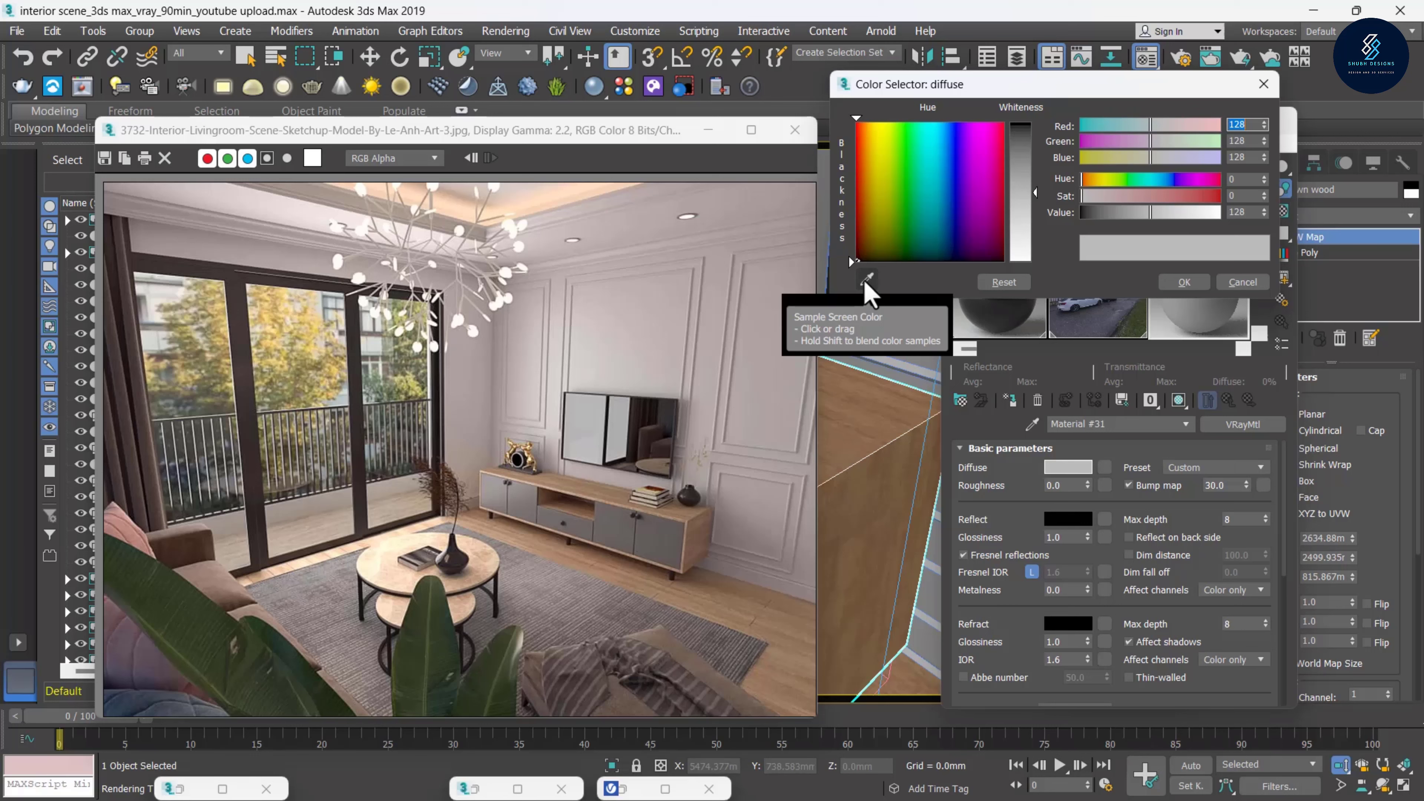
left_click(867, 281)
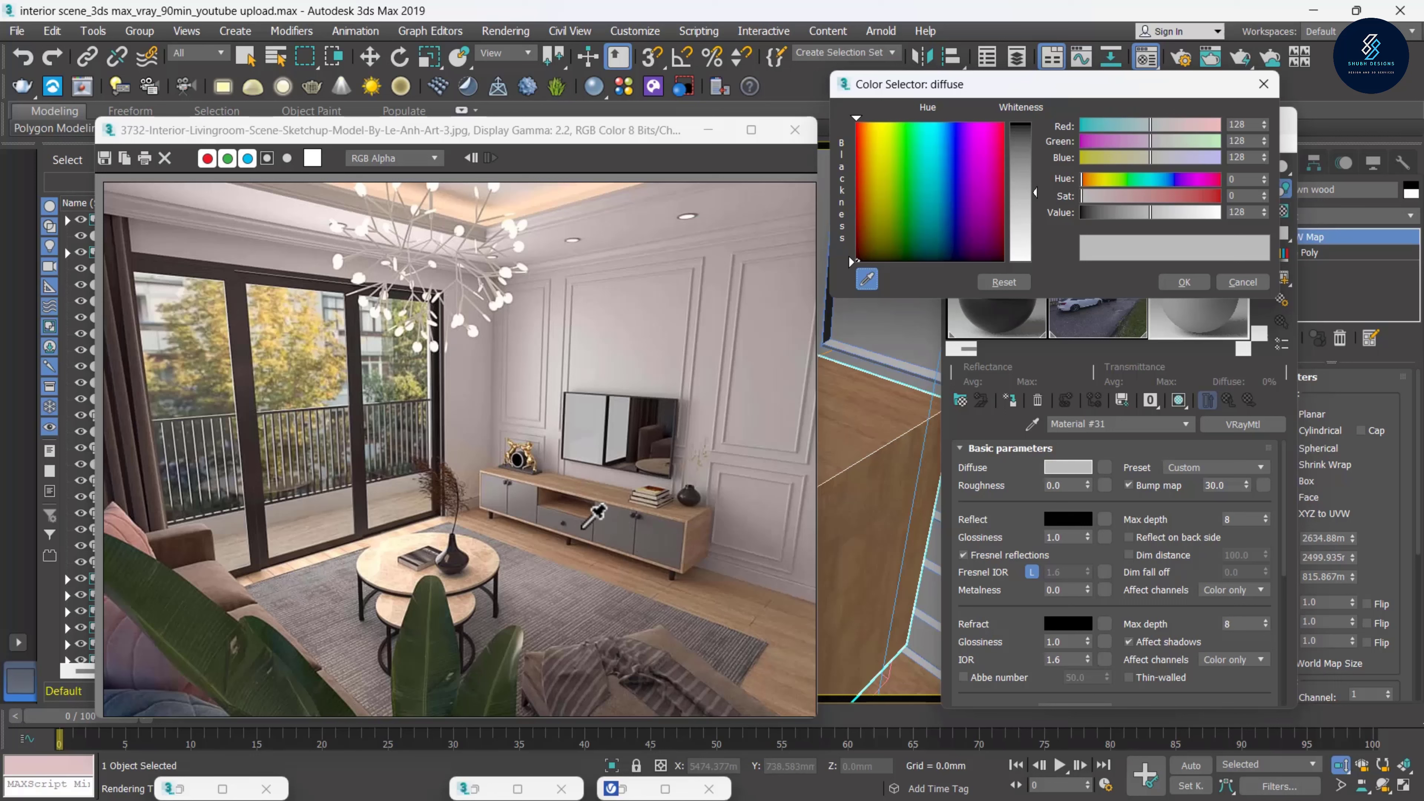
left_click(583, 528)
left_click_drag(1038, 92, 851, 82)
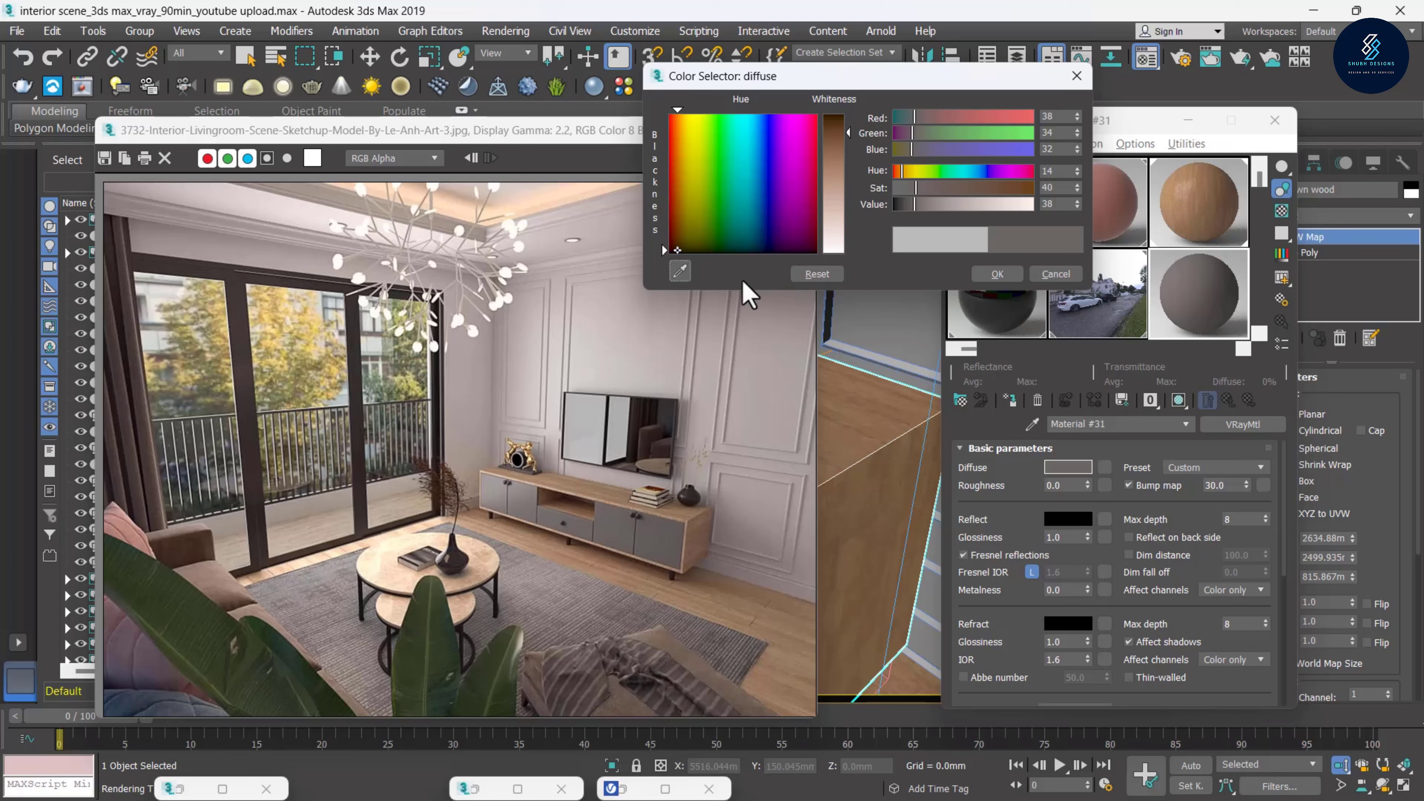
left_click(518, 496)
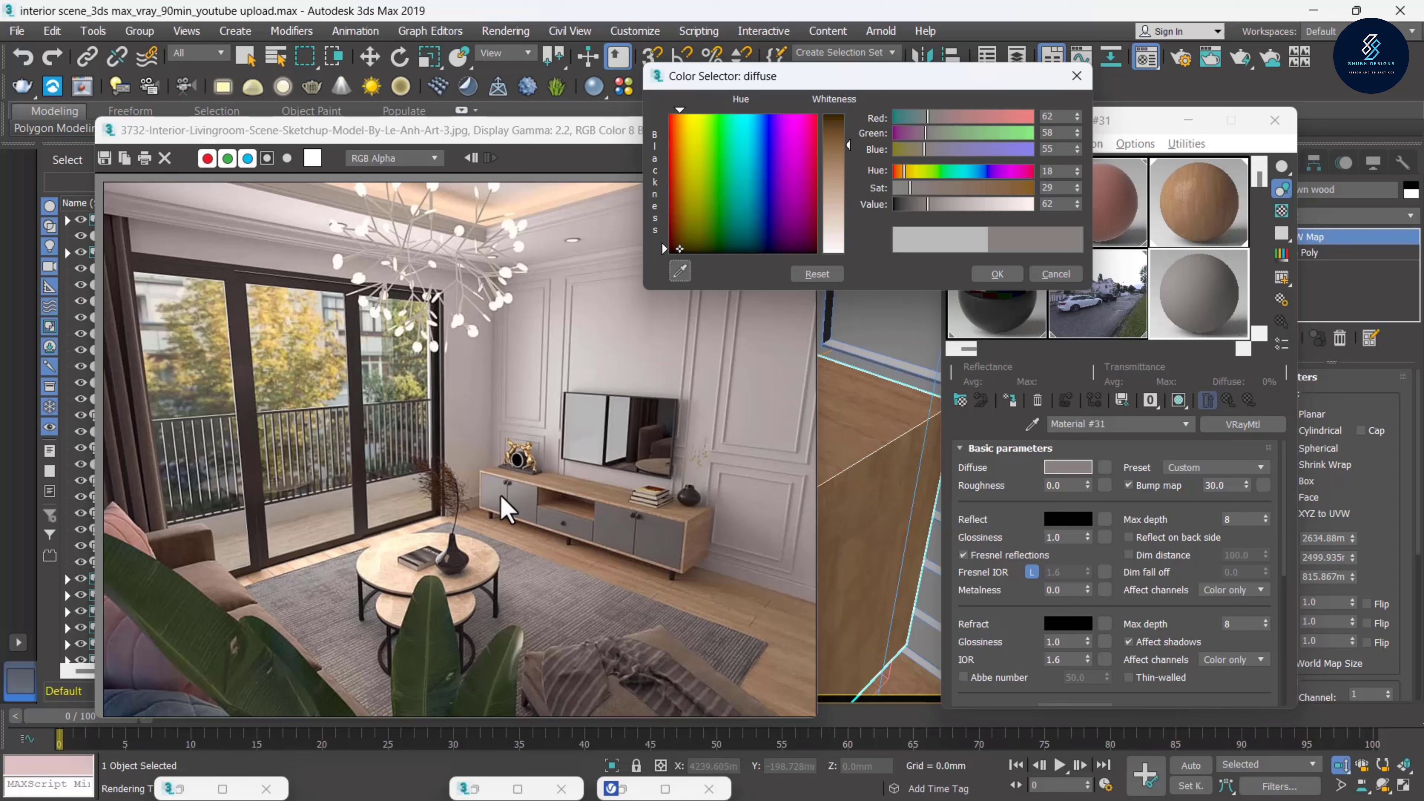
left_click(983, 277)
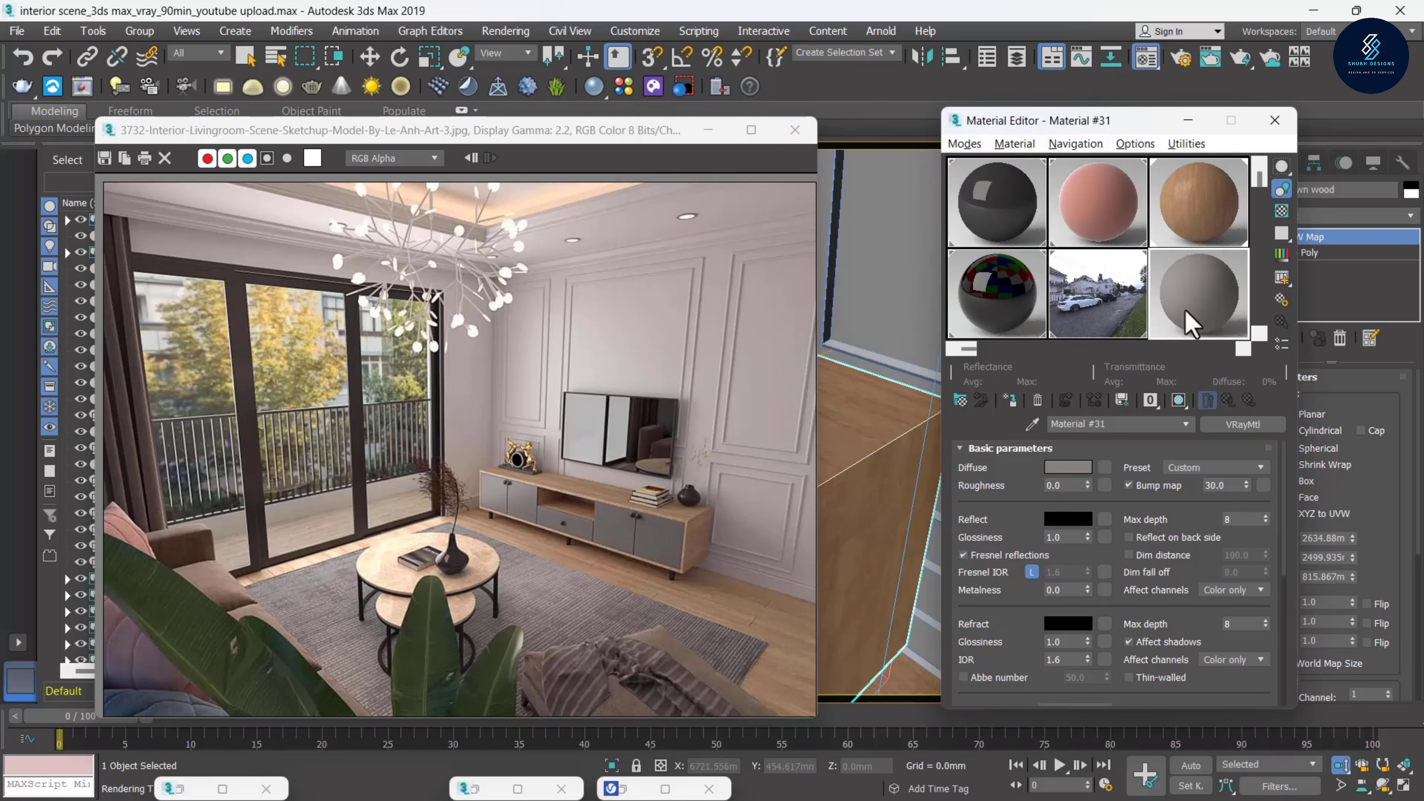
double_click(1206, 287)
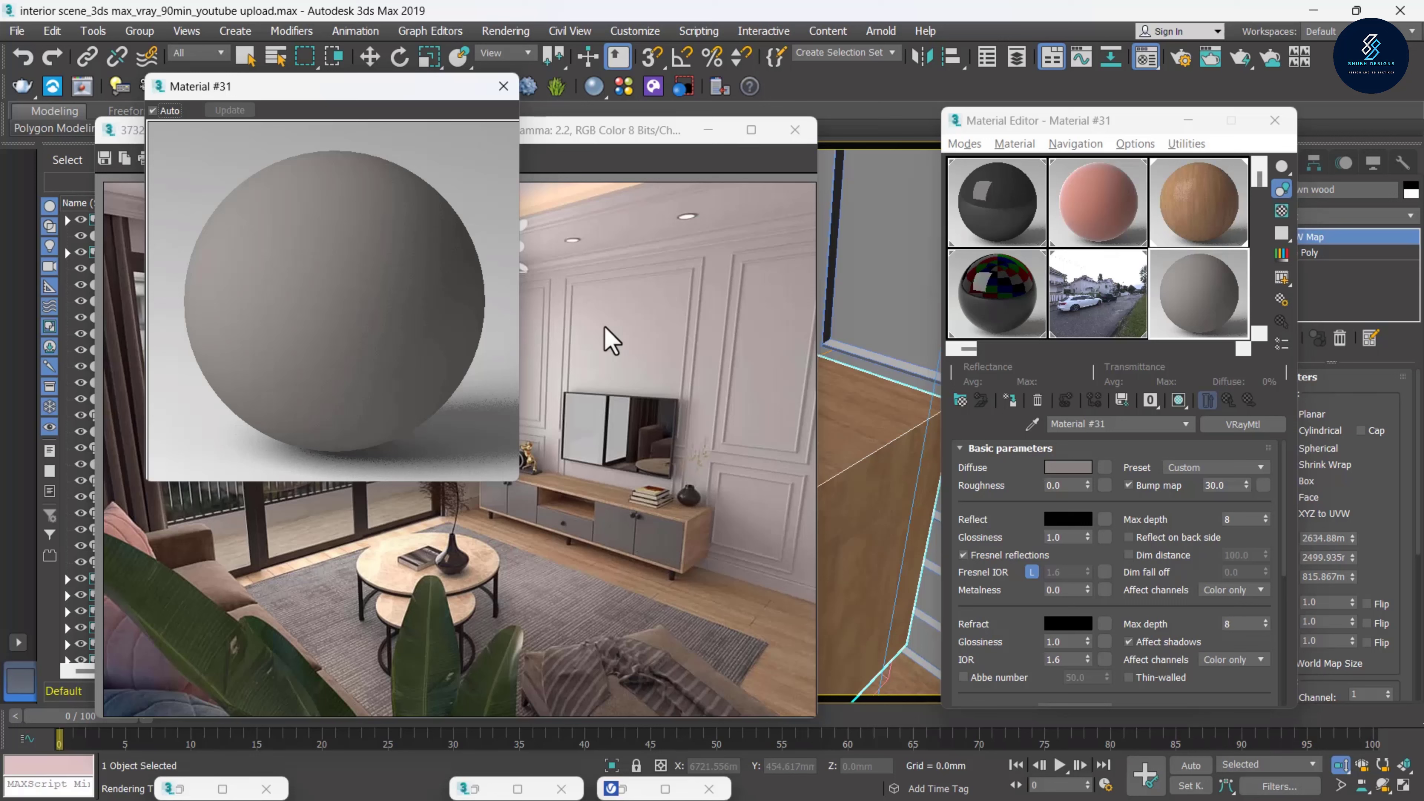
Set Material #31's Reflect colour to dark grey 28 and close the enlarged preview
left_click(1066, 522)
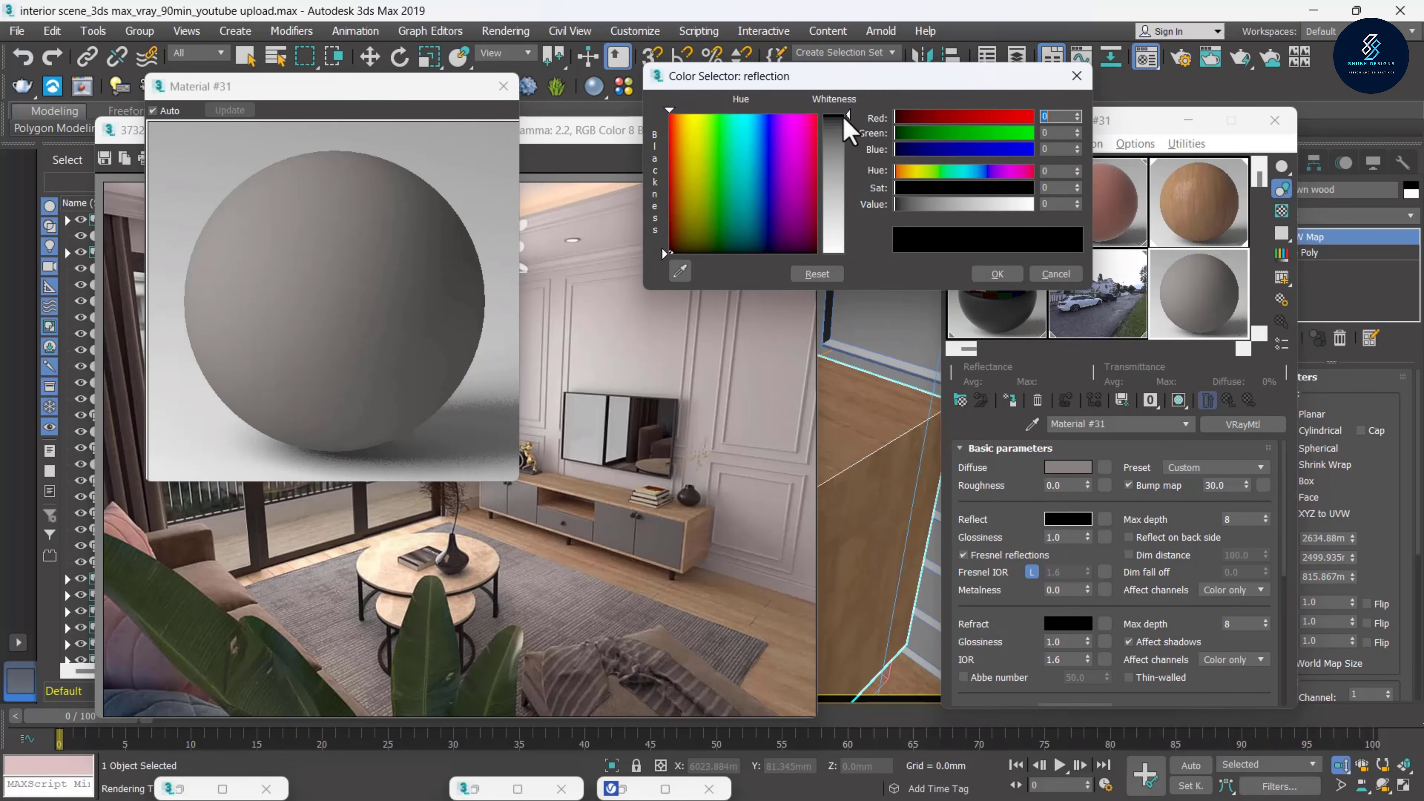
left_click_drag(849, 118, 843, 251)
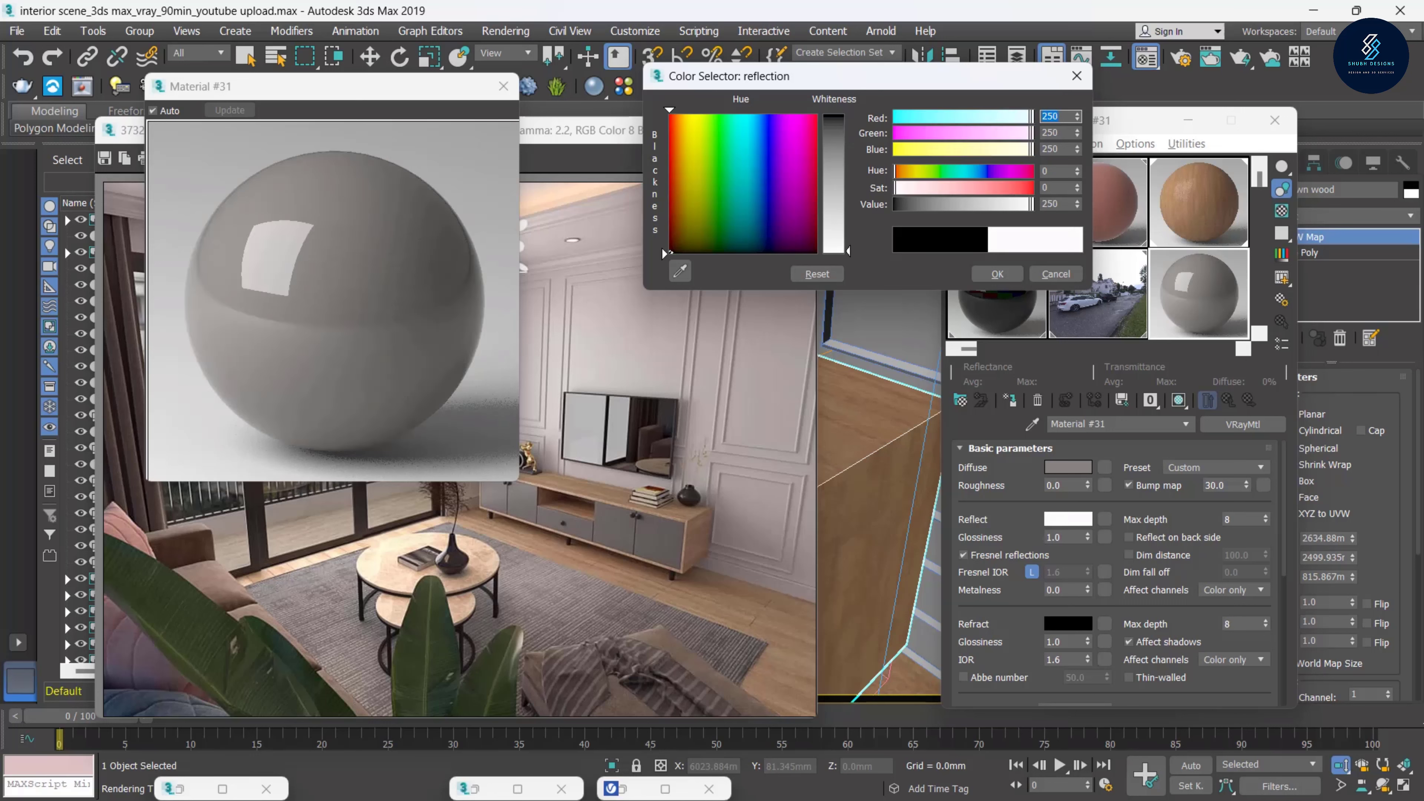
left_click_drag(847, 251, 850, 148)
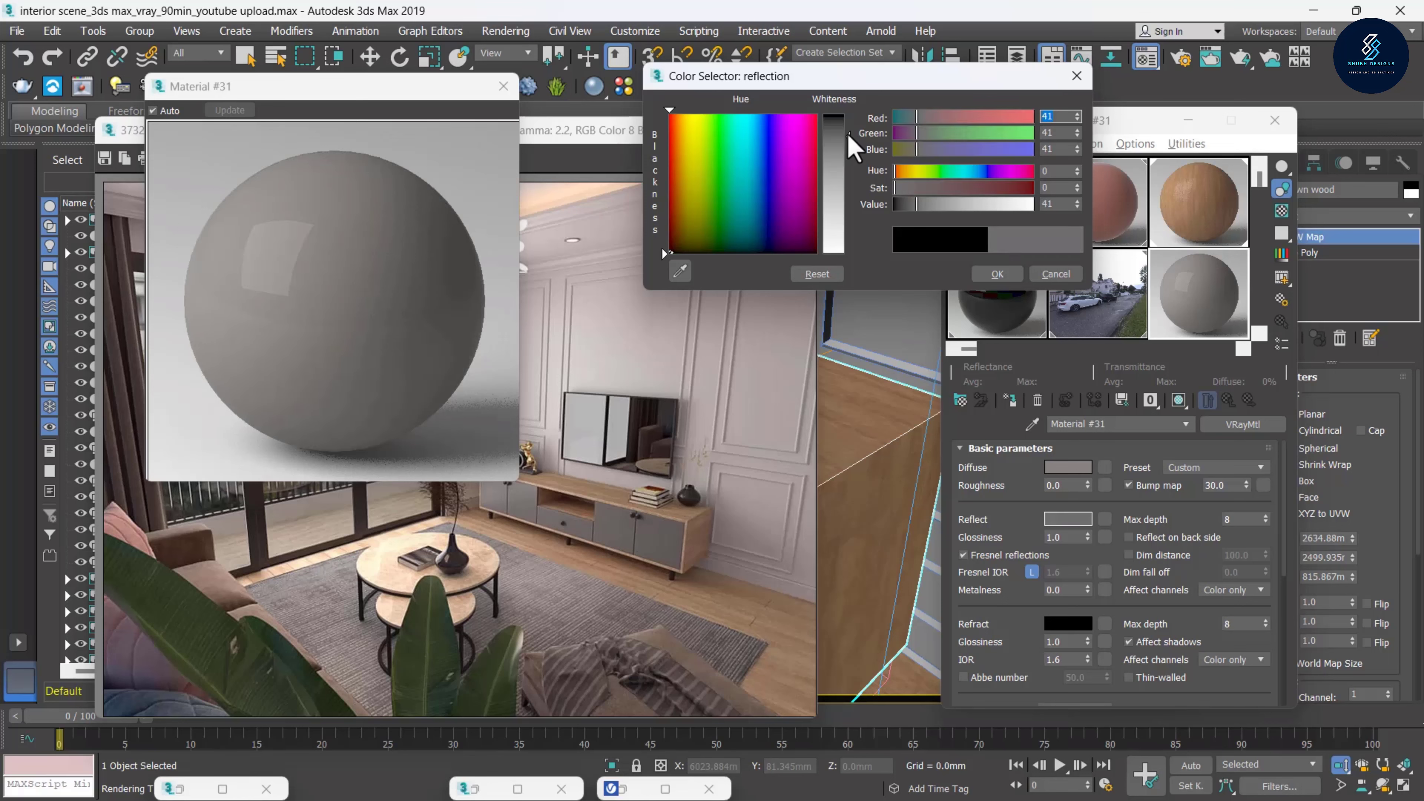
left_click_drag(848, 137, 848, 130)
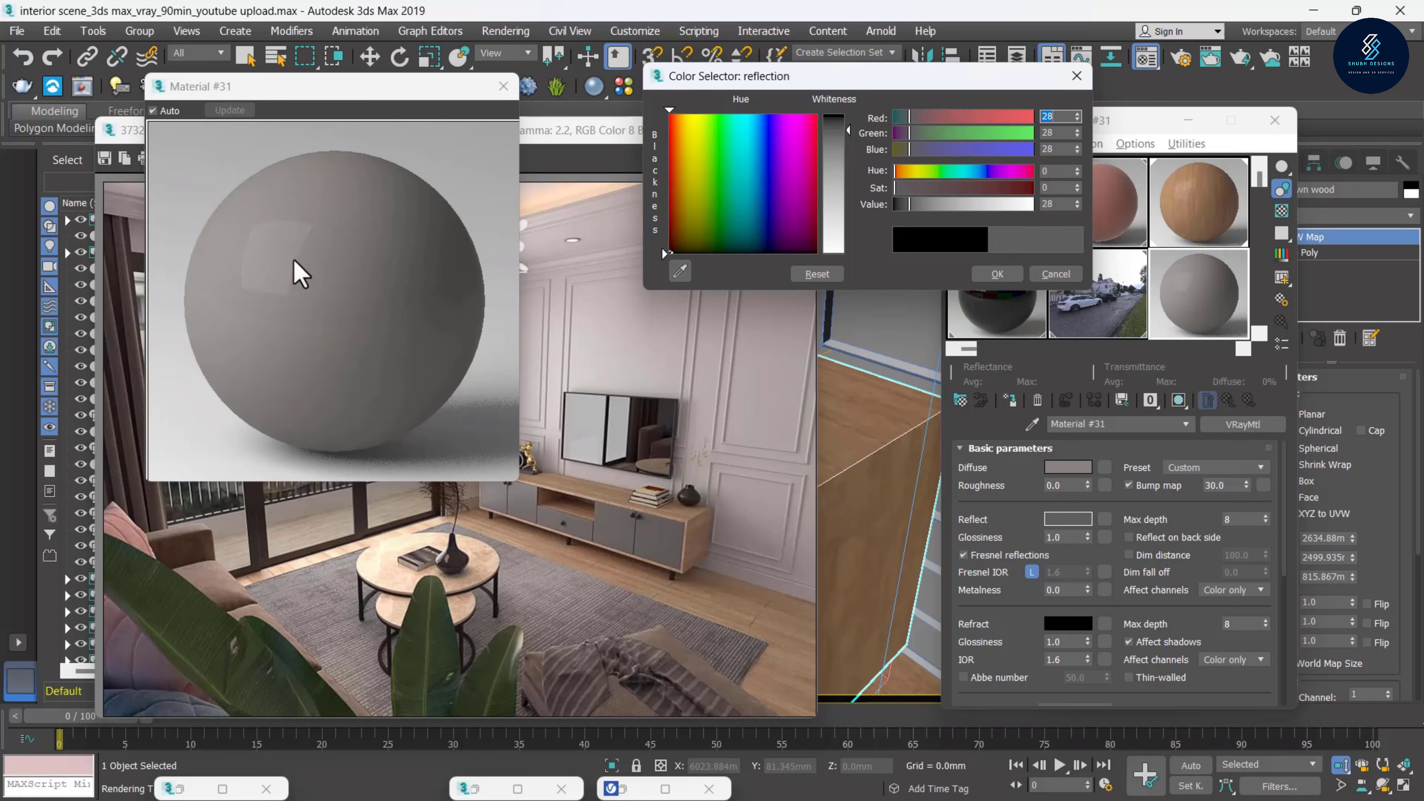
left_click(998, 273)
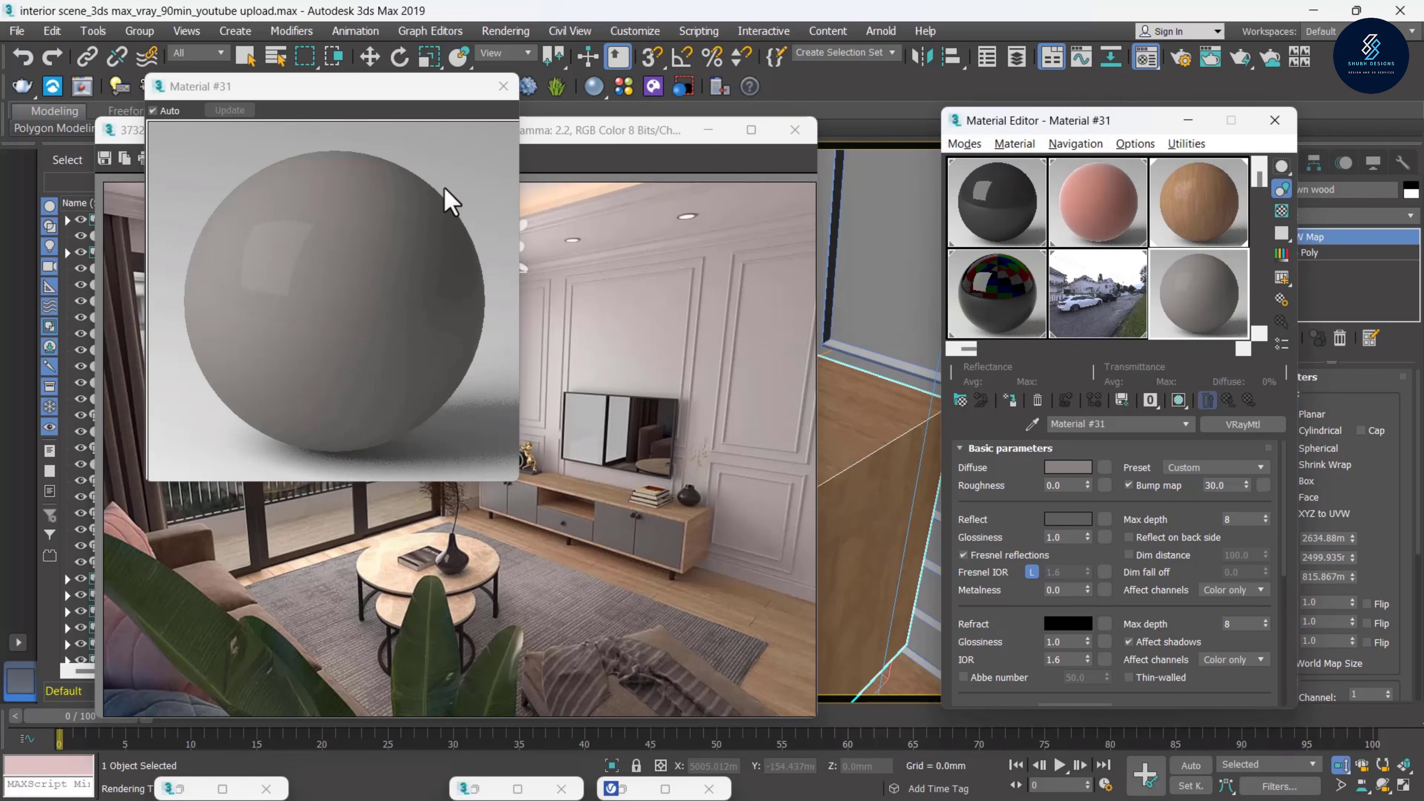
left_click(504, 86)
left_click_drag(642, 140, 332, 142)
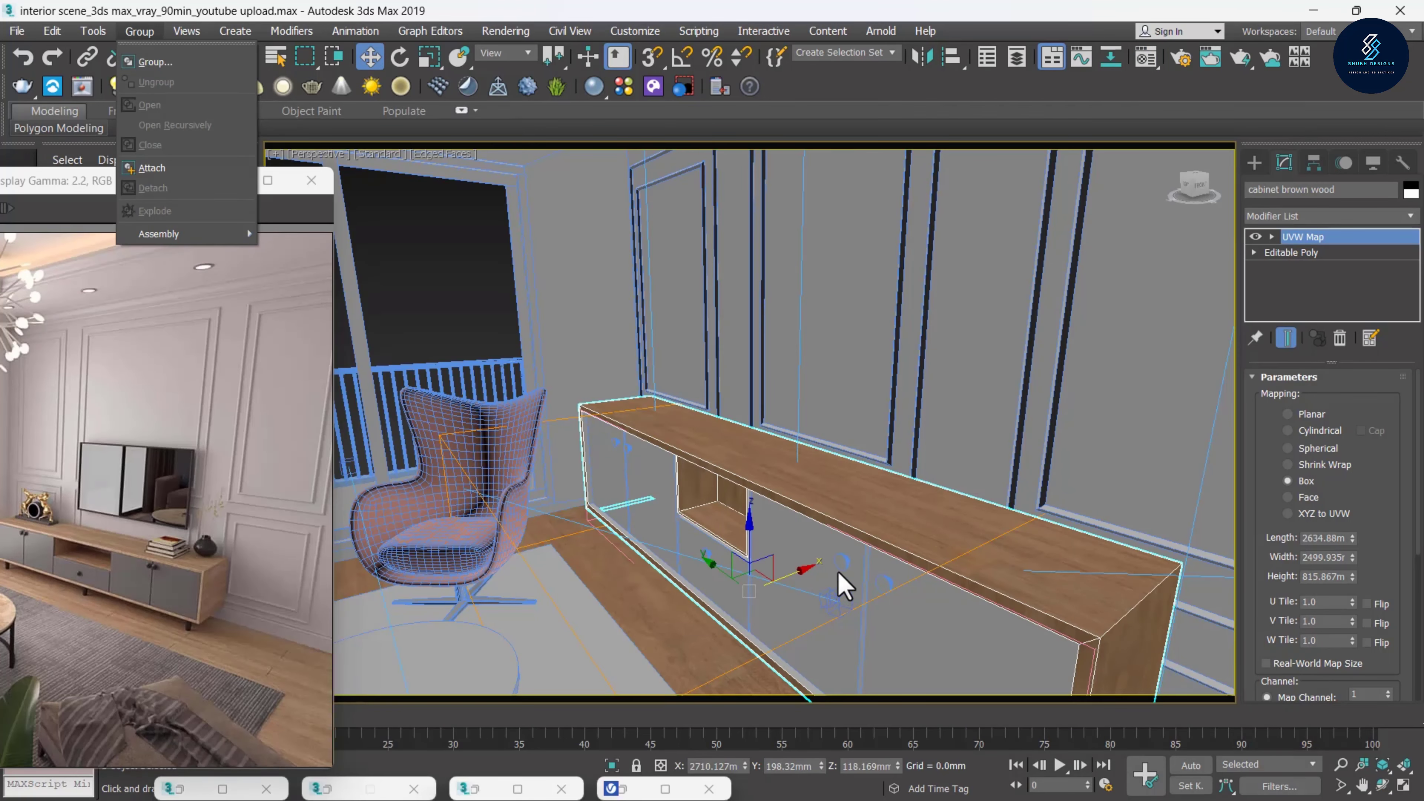
Select the cabinet, close its group, and isolate it alone in the viewport
left_click(844, 587)
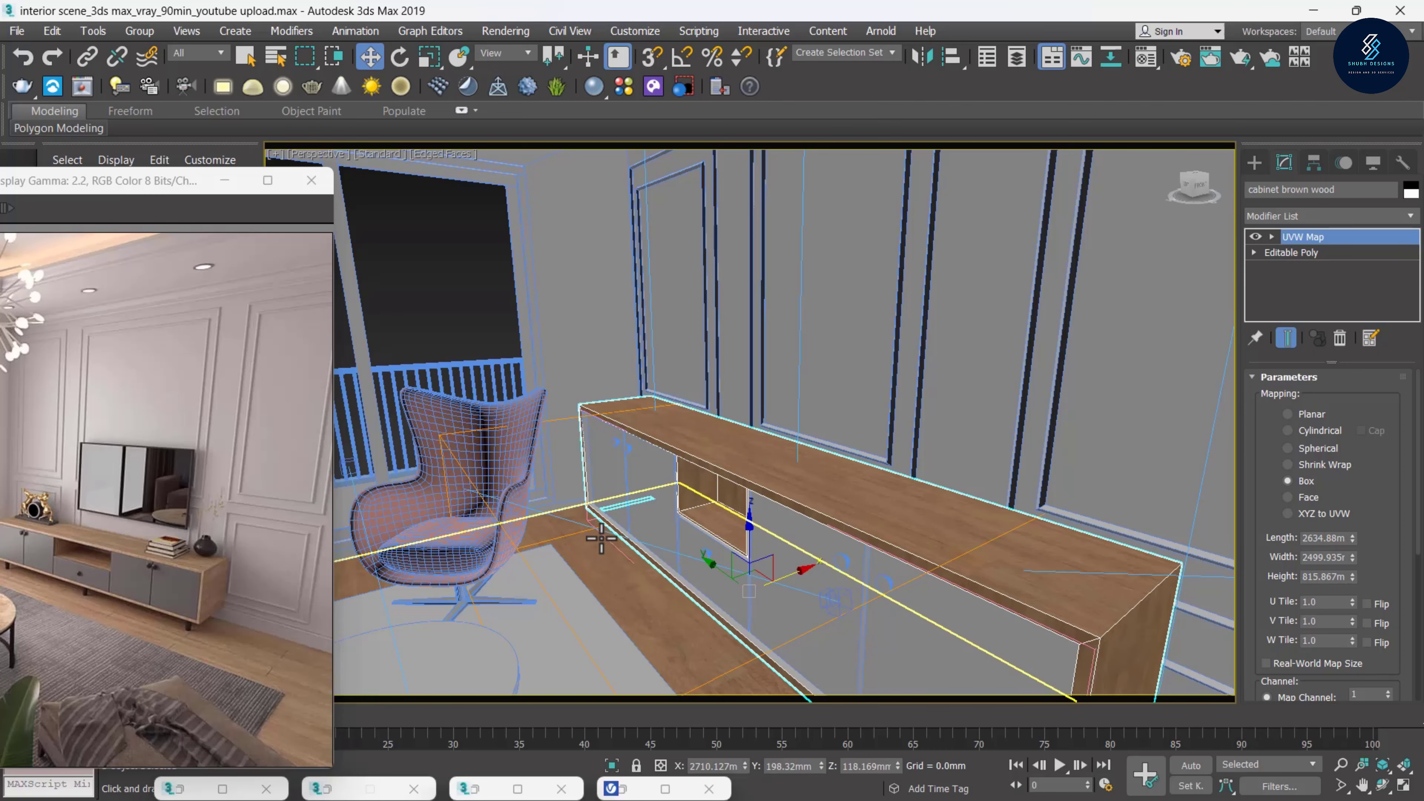
scroll(598, 556, "up", 5)
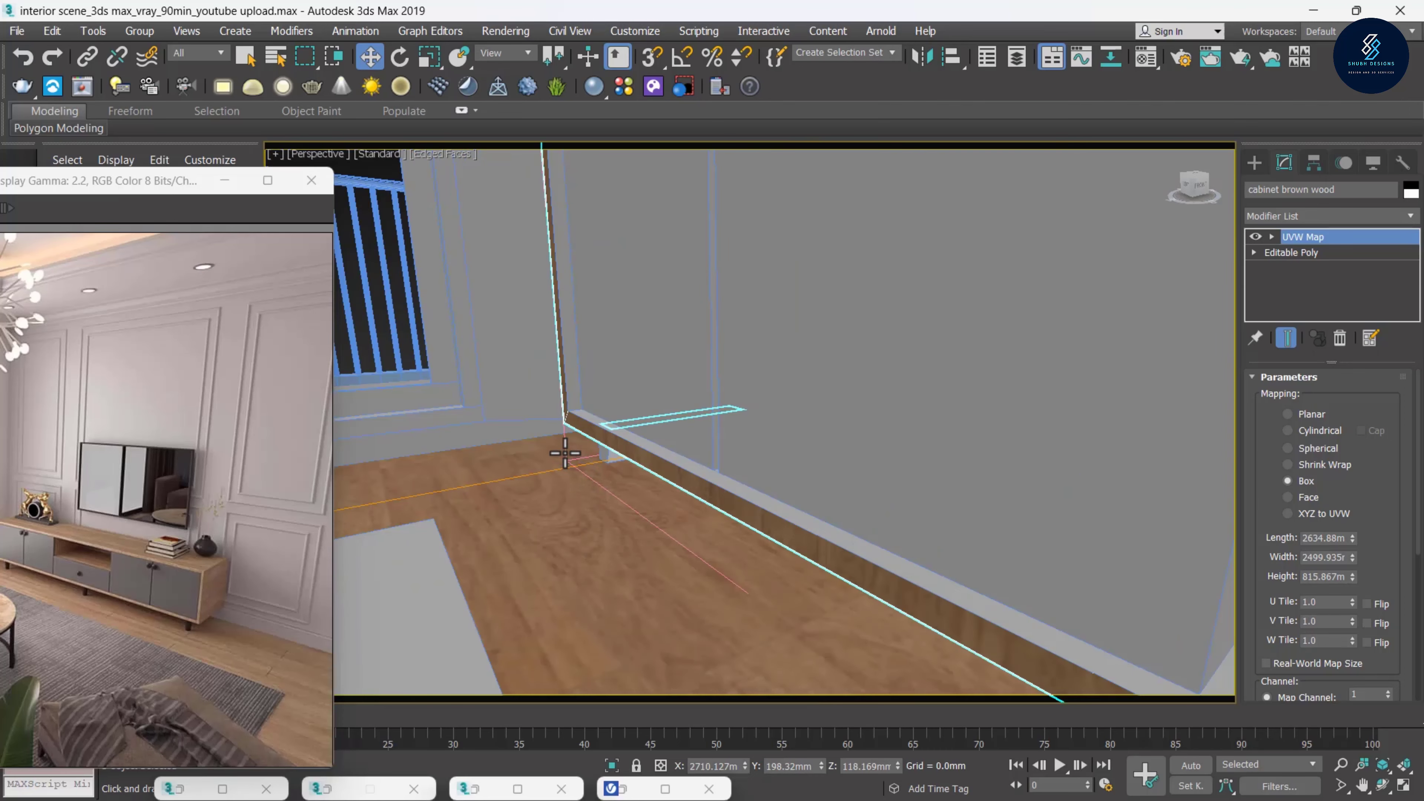
left_click(566, 453)
key("z")
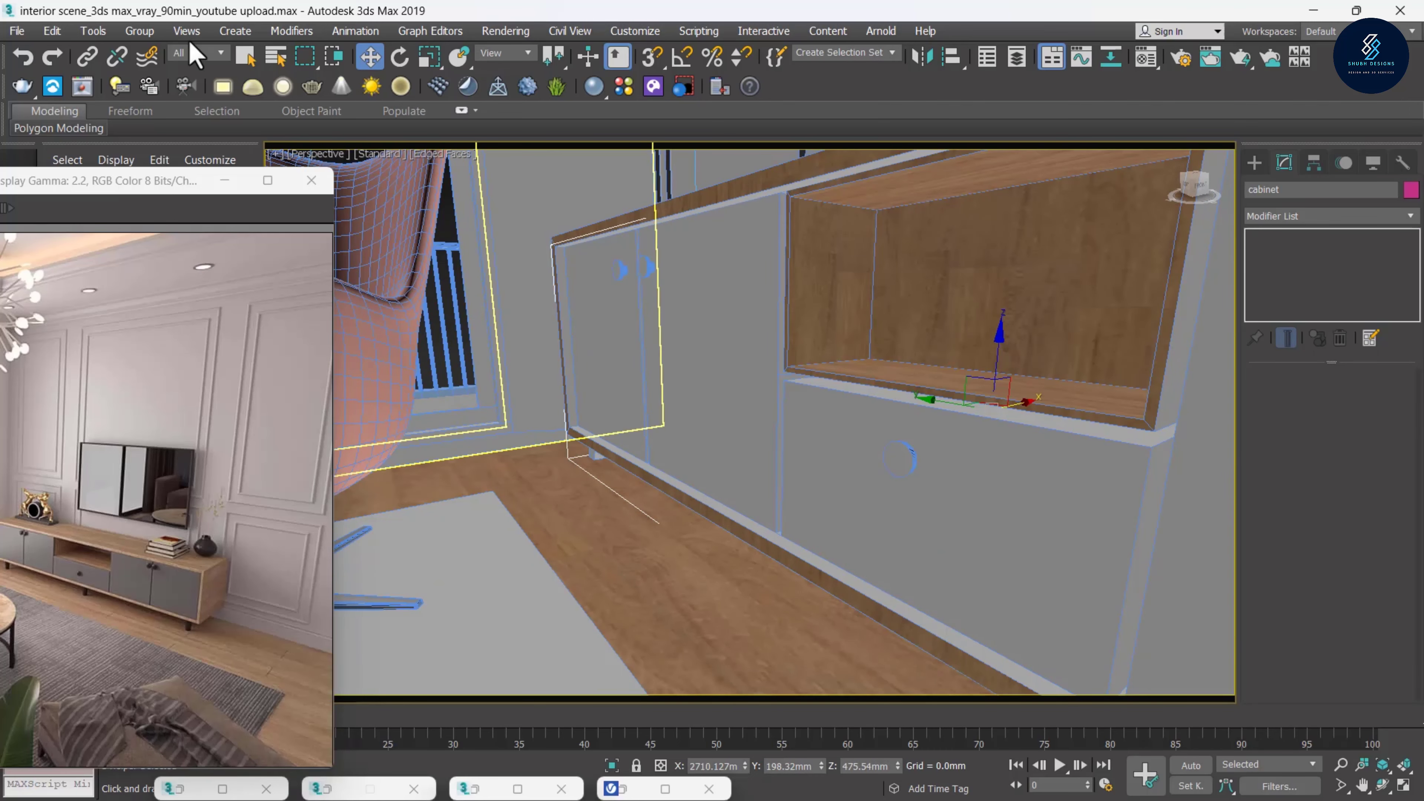
left_click(139, 31)
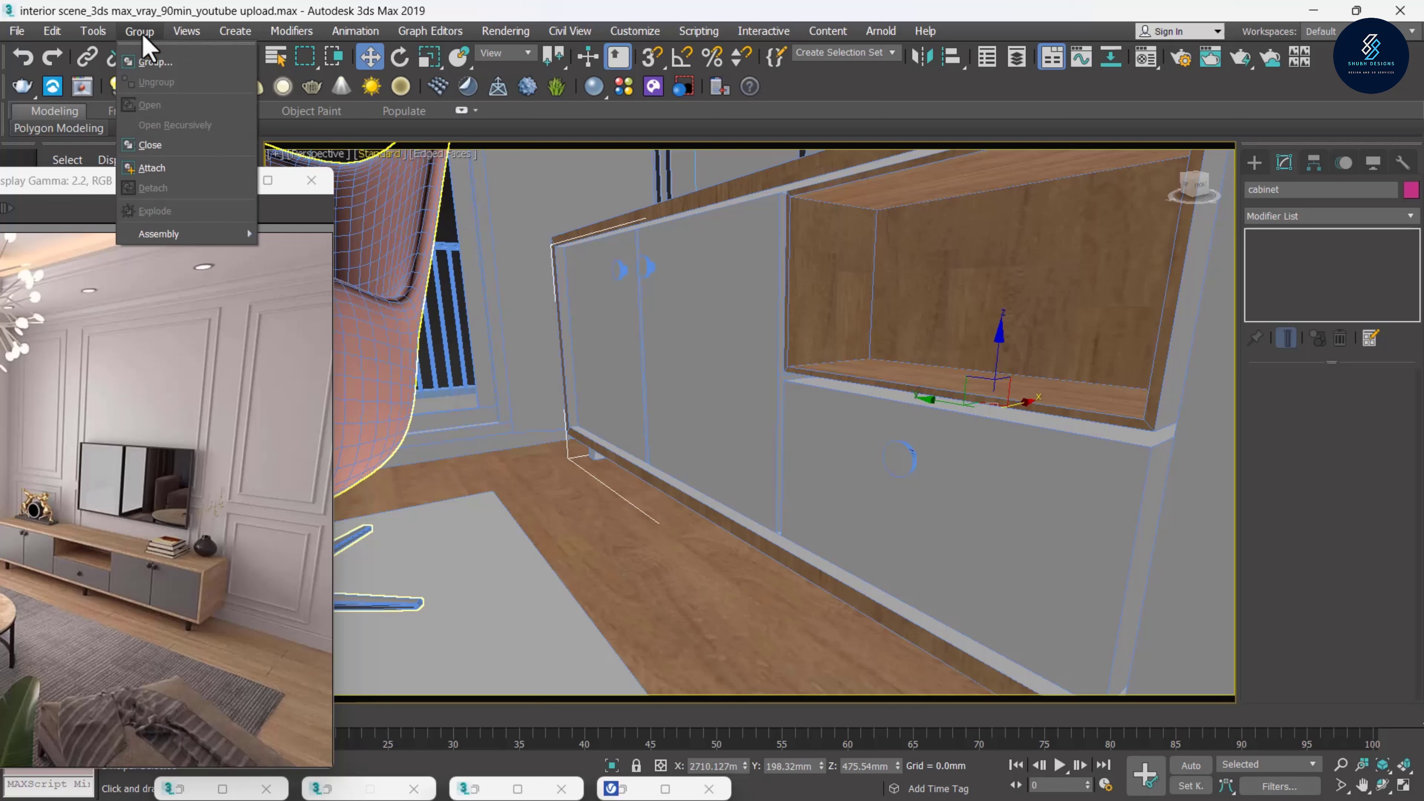
left_click(151, 144)
key("z")
right_click(647, 409)
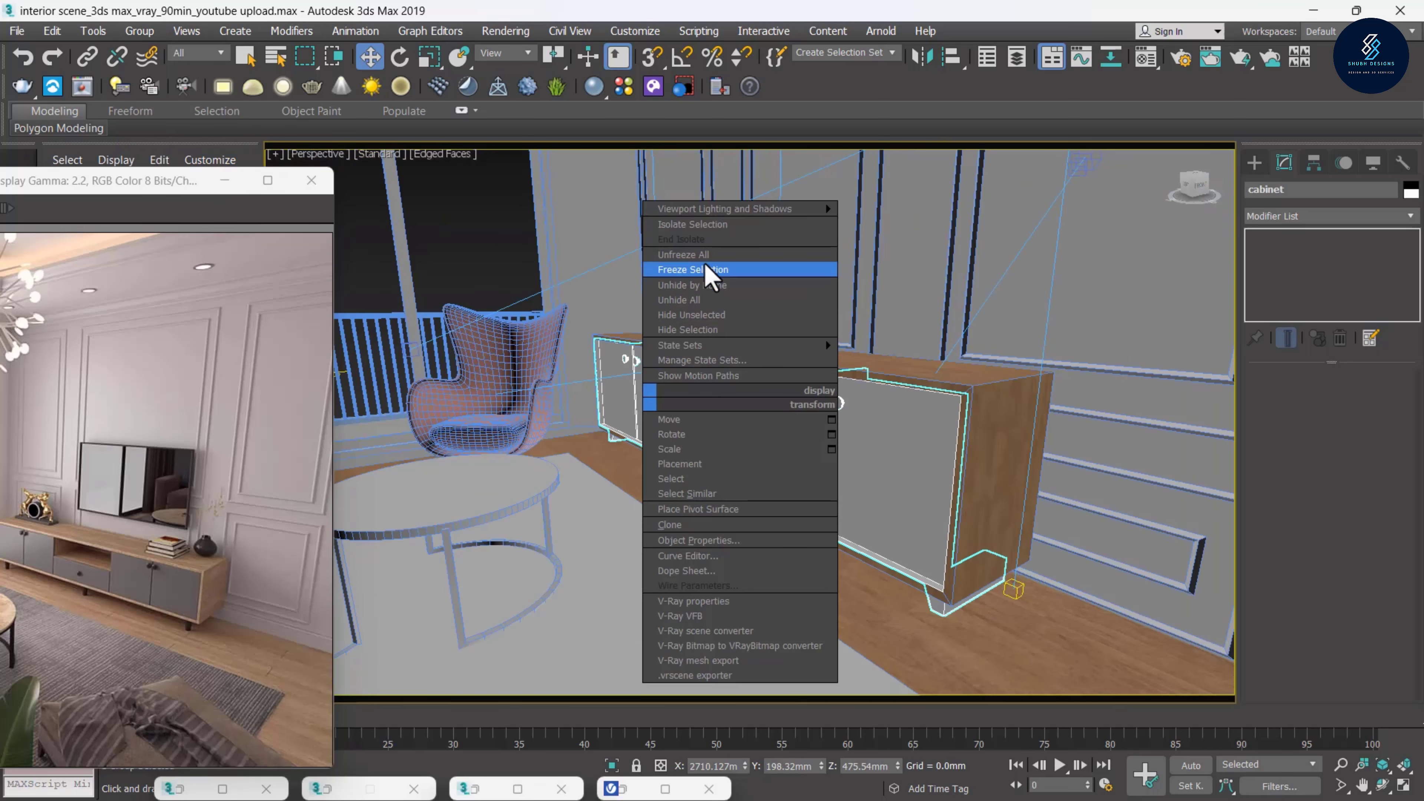
left_click(706, 230)
Orbit around the isolated cabinet, then ungroup it into separate parts
scroll(645, 399, "down", 5)
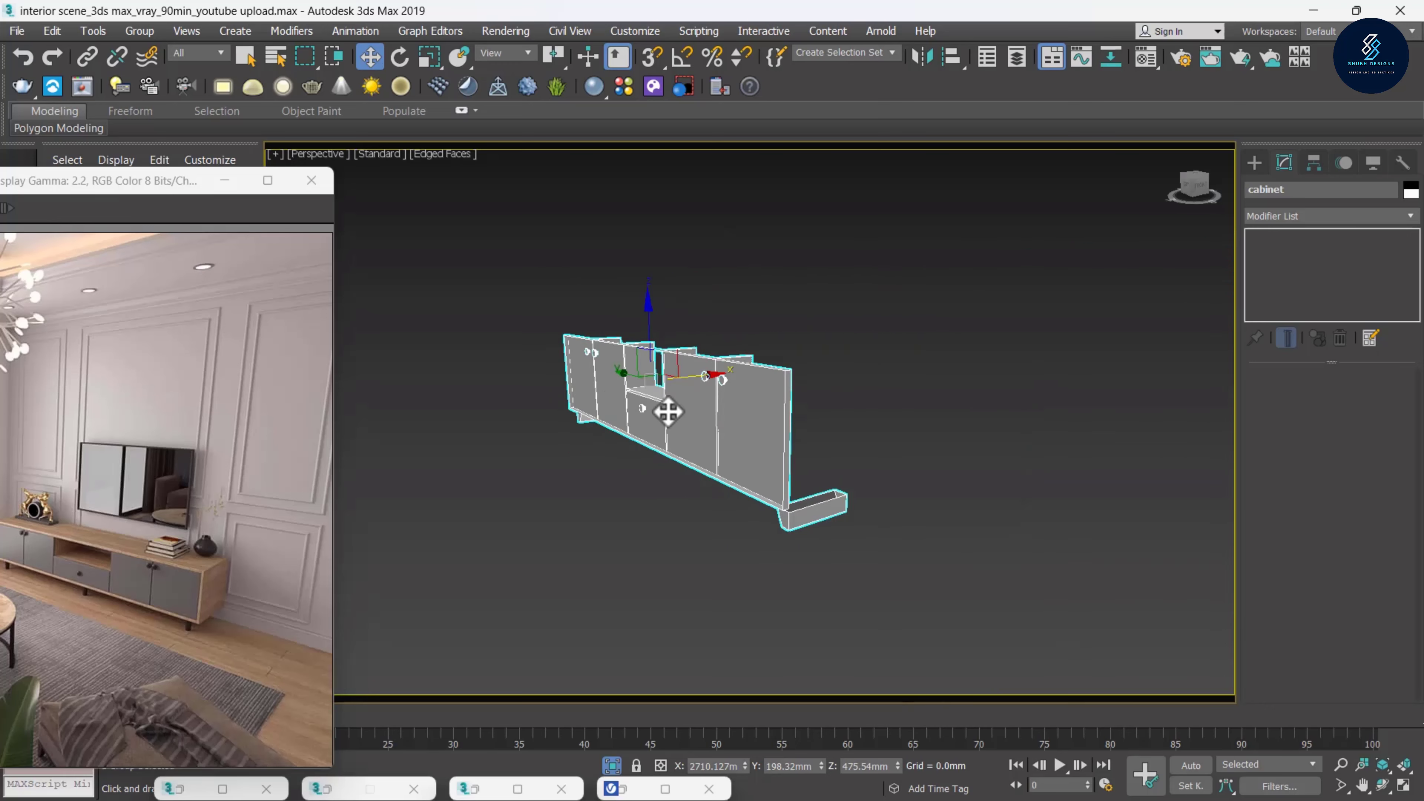
mouse_move(670, 408)
middle_mouse_down("alt")
mouse_move(700, 404)
mouse_move(592, 466)
mouse_move(541, 407)
mouse_move(744, 423)
mouse_move(720, 429)
middle_mouse_up("alt")
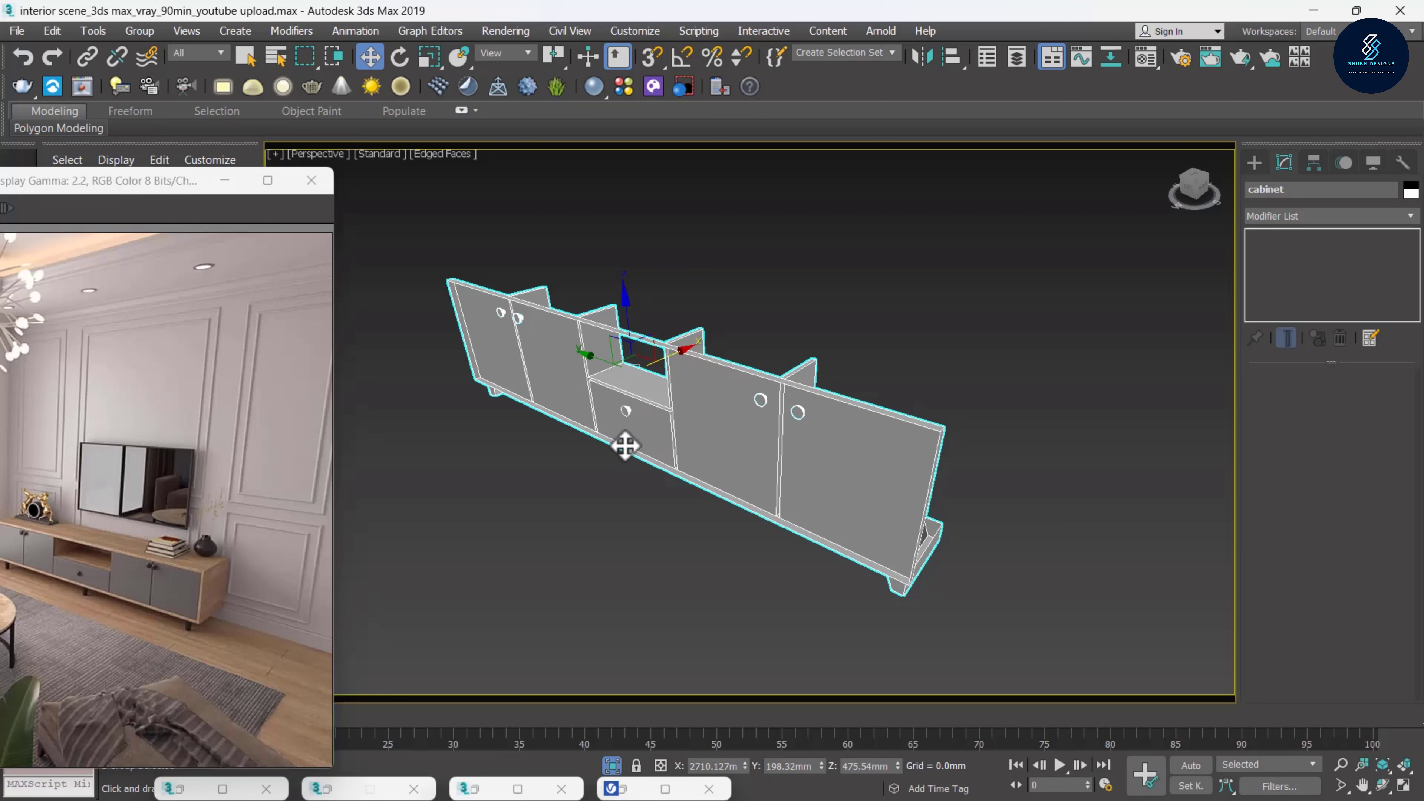
left_click(792, 279)
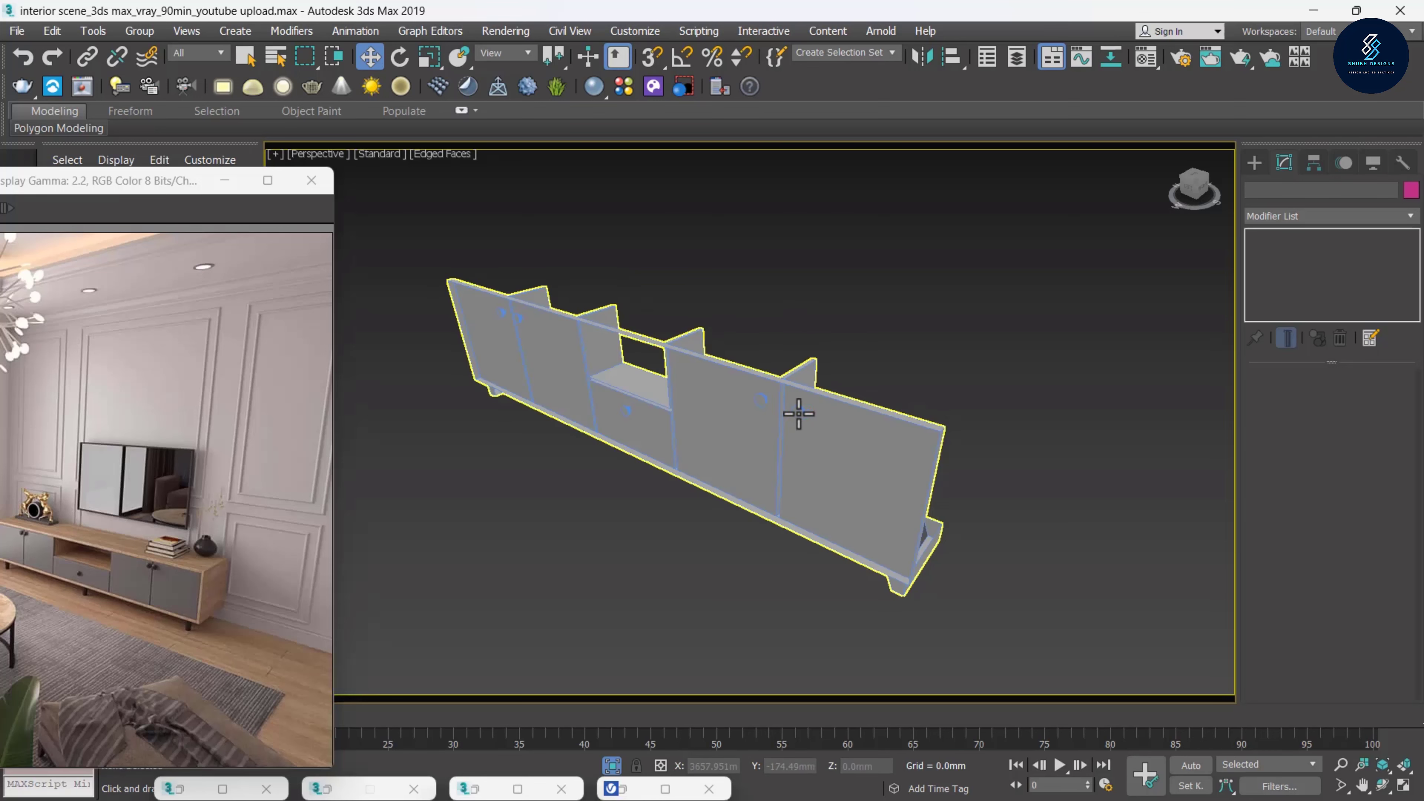
left_click(813, 381)
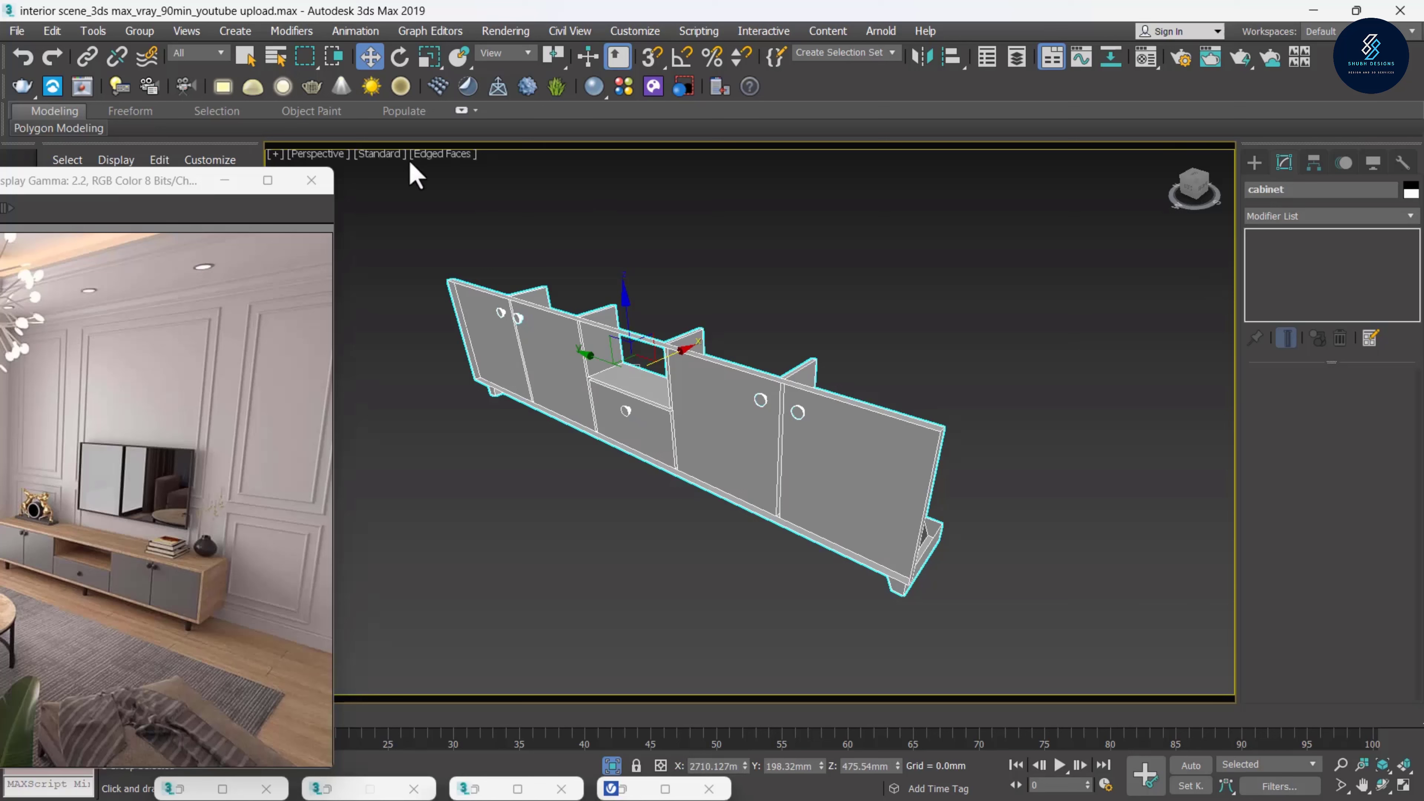
left_click(139, 31)
left_click(163, 82)
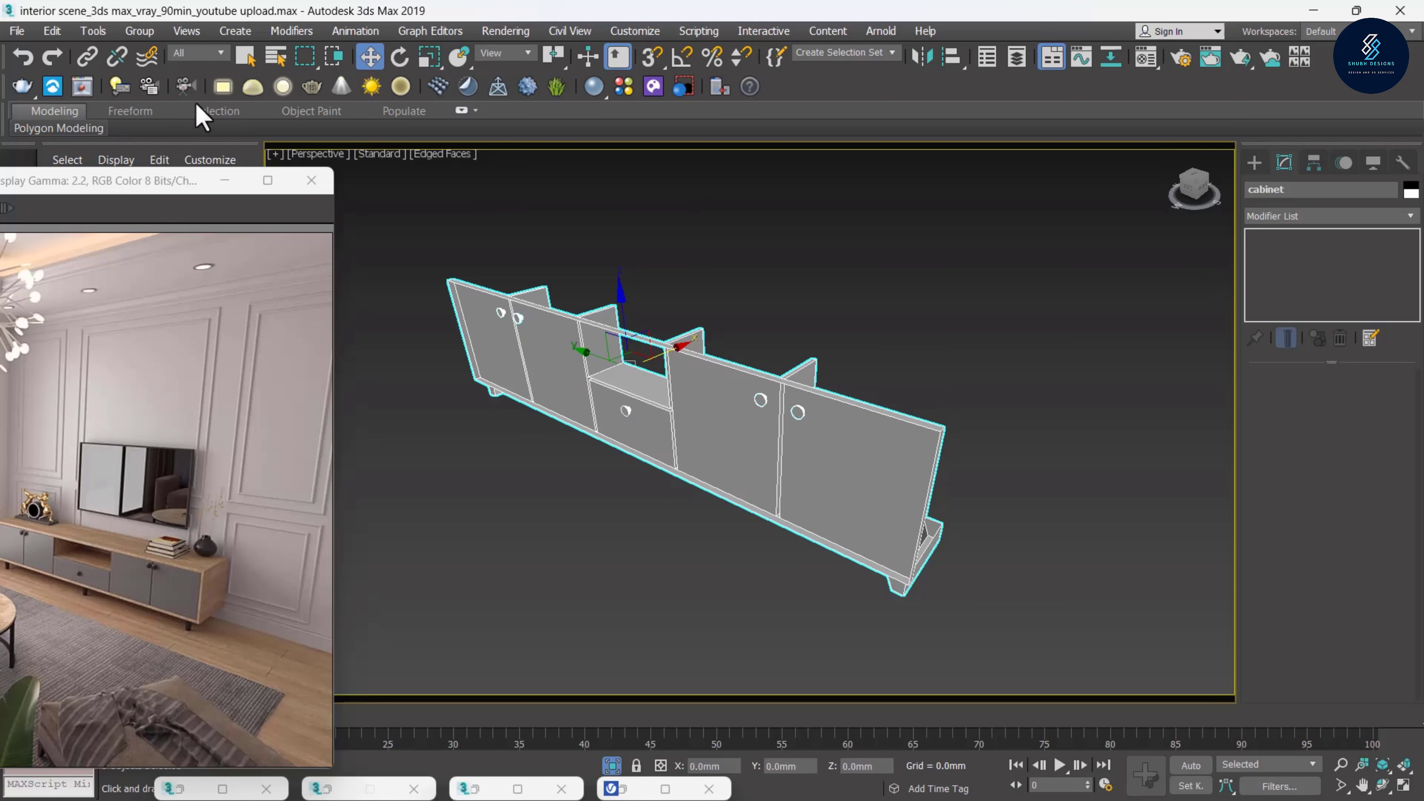
Select the four round door handles, then the Box002 cabinet body
left_click(802, 270)
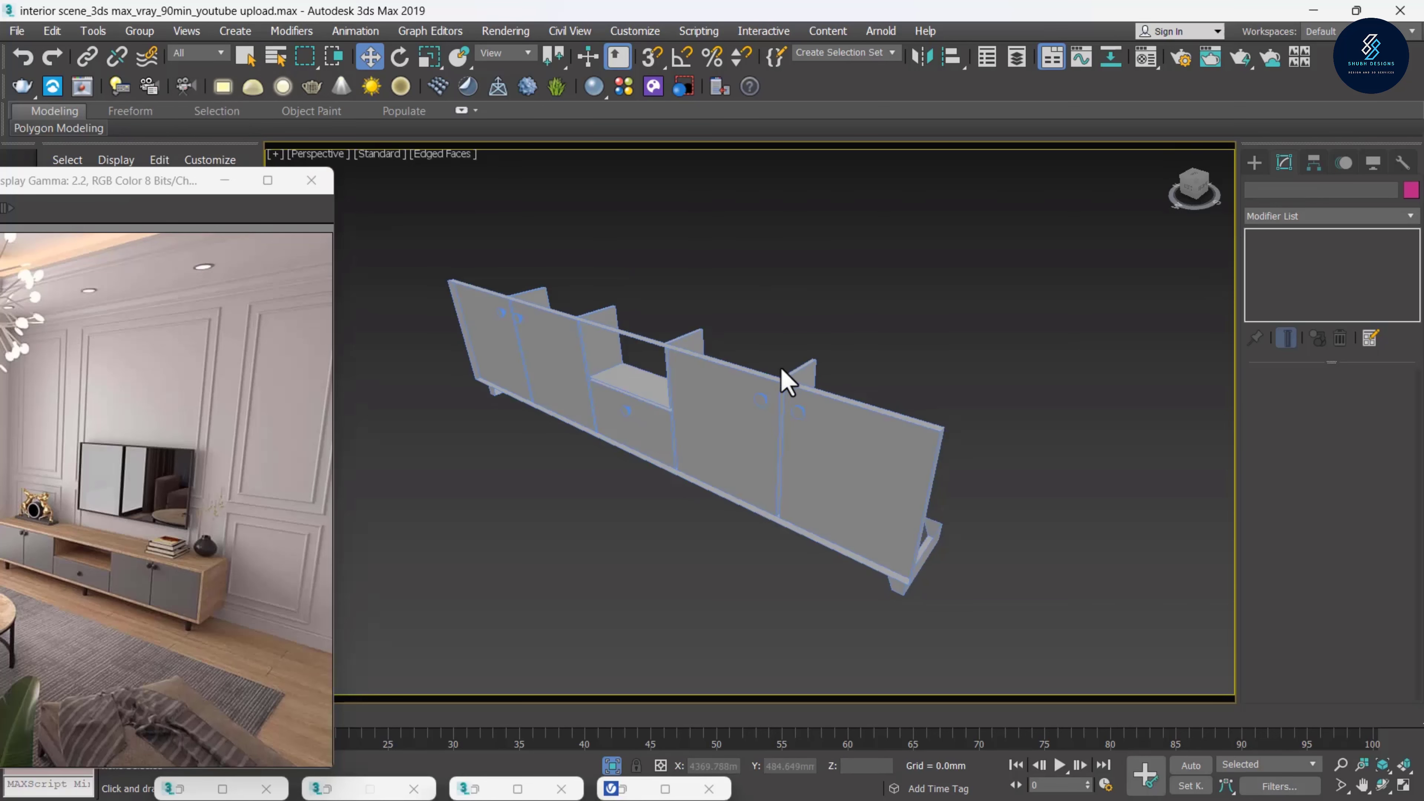
left_click(762, 399)
left_click(799, 411, "ctrl")
left_click(623, 410, "ctrl")
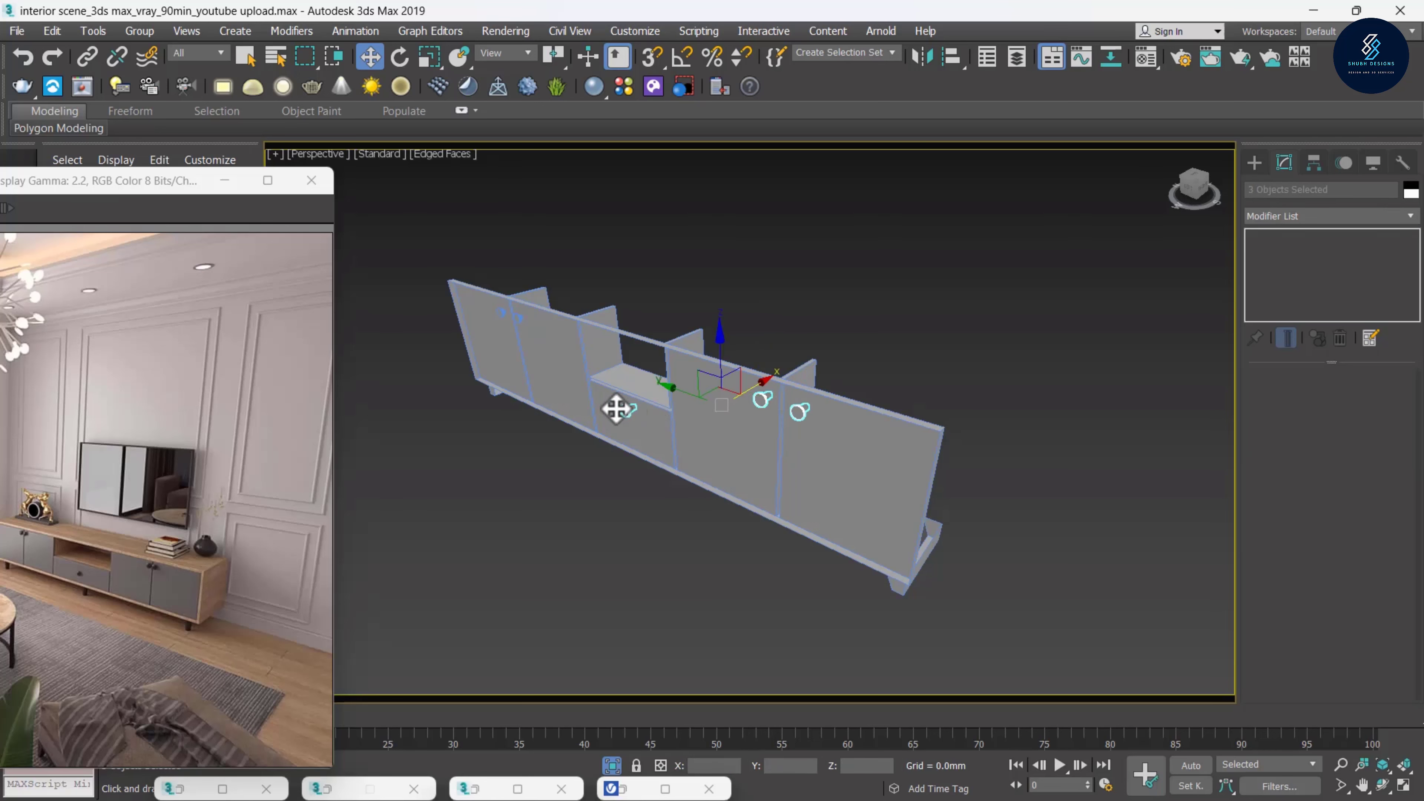
left_click(515, 317, "ctrl")
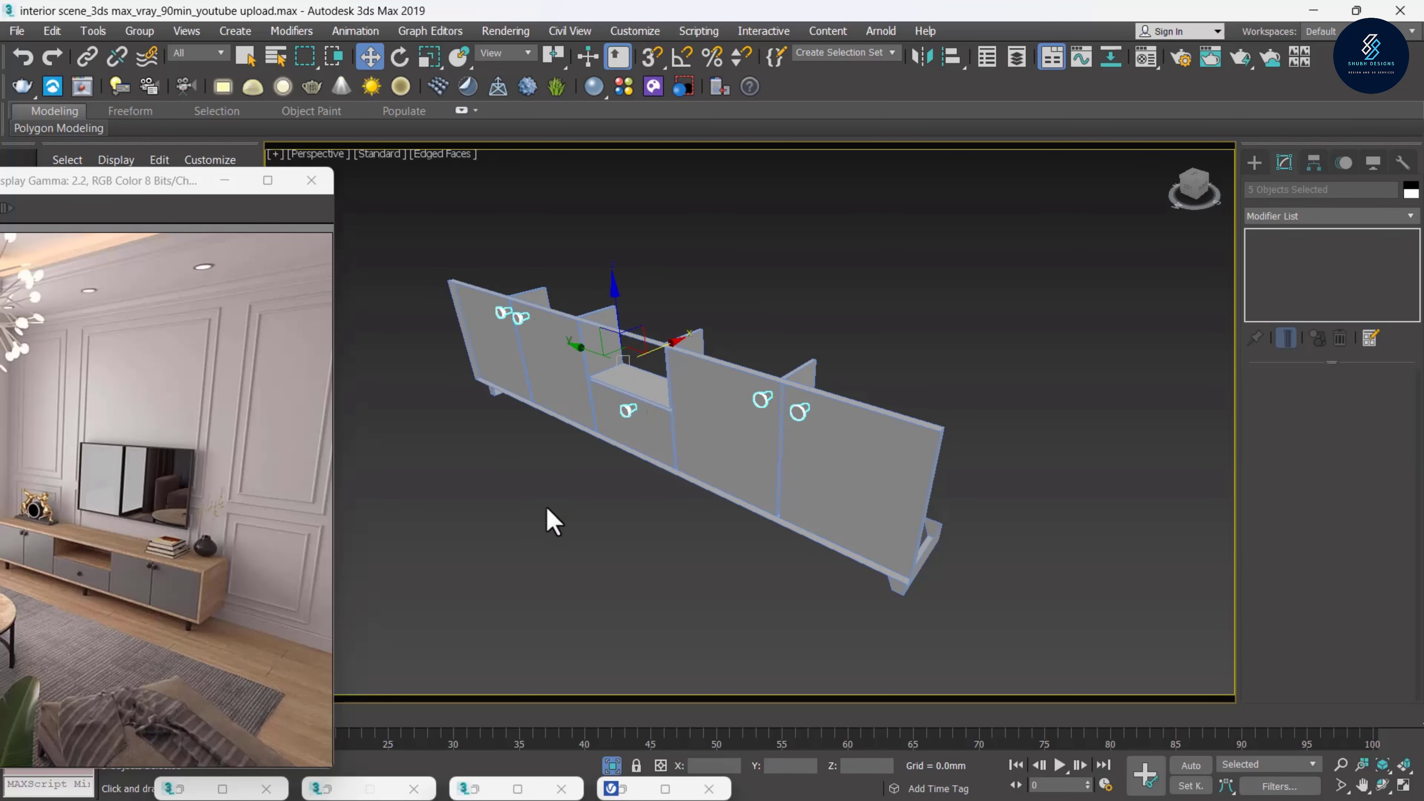
left_click(556, 384)
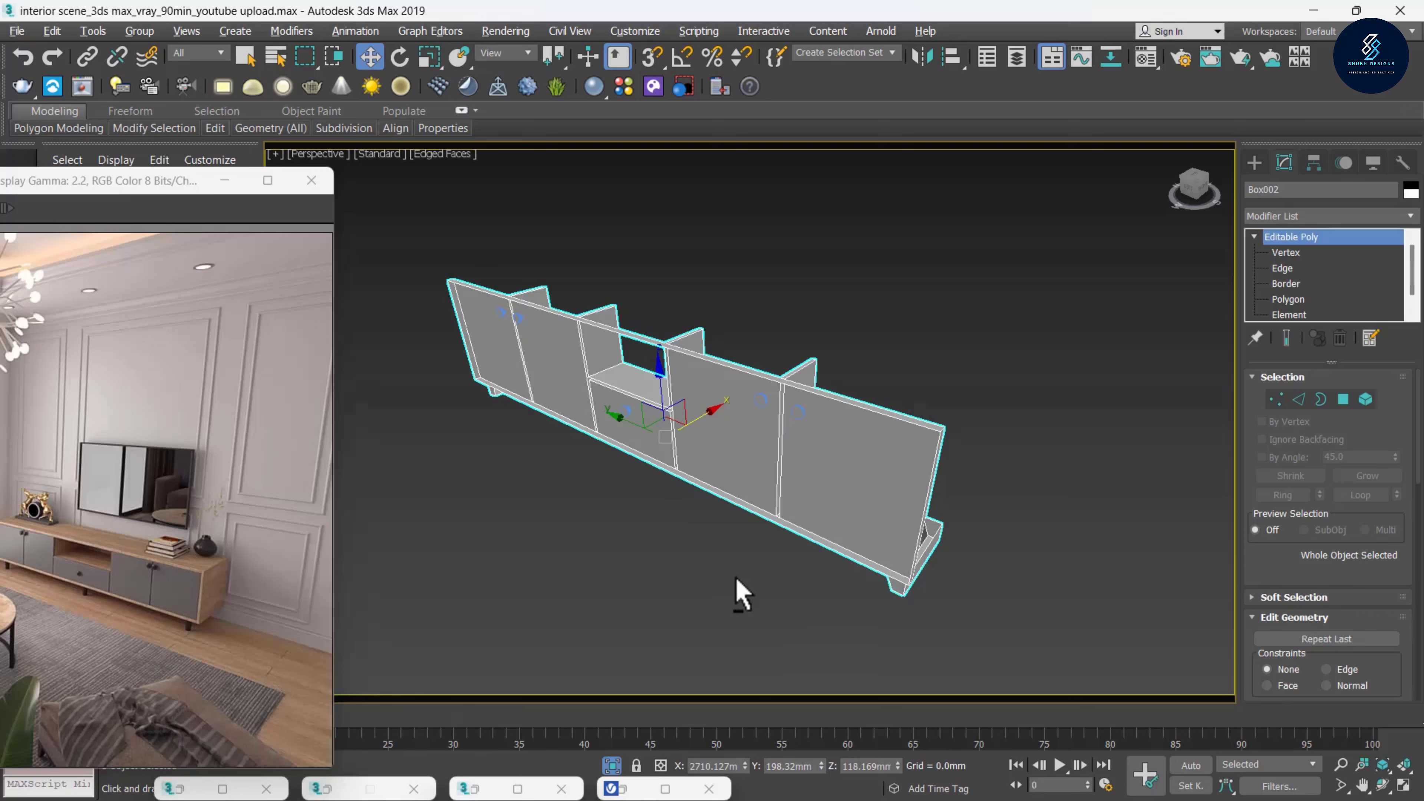
In Element mode, select the cabinet's right and left leg elements
mouse_move(740, 595)
middle_mouse_down("alt")
mouse_move(772, 503)
mouse_move(773, 524)
middle_mouse_up("alt")
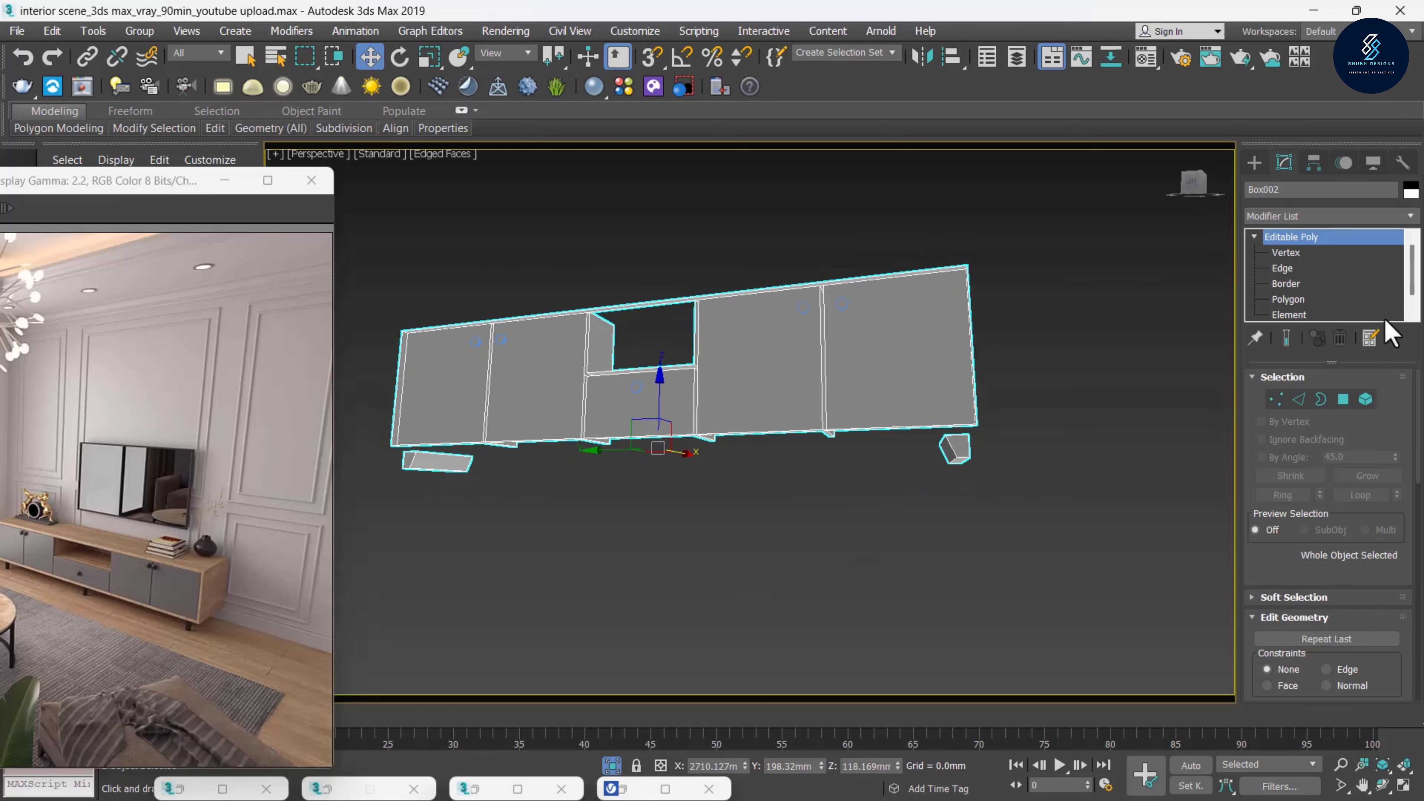
left_click(1290, 315)
left_click(948, 415)
left_click(956, 449)
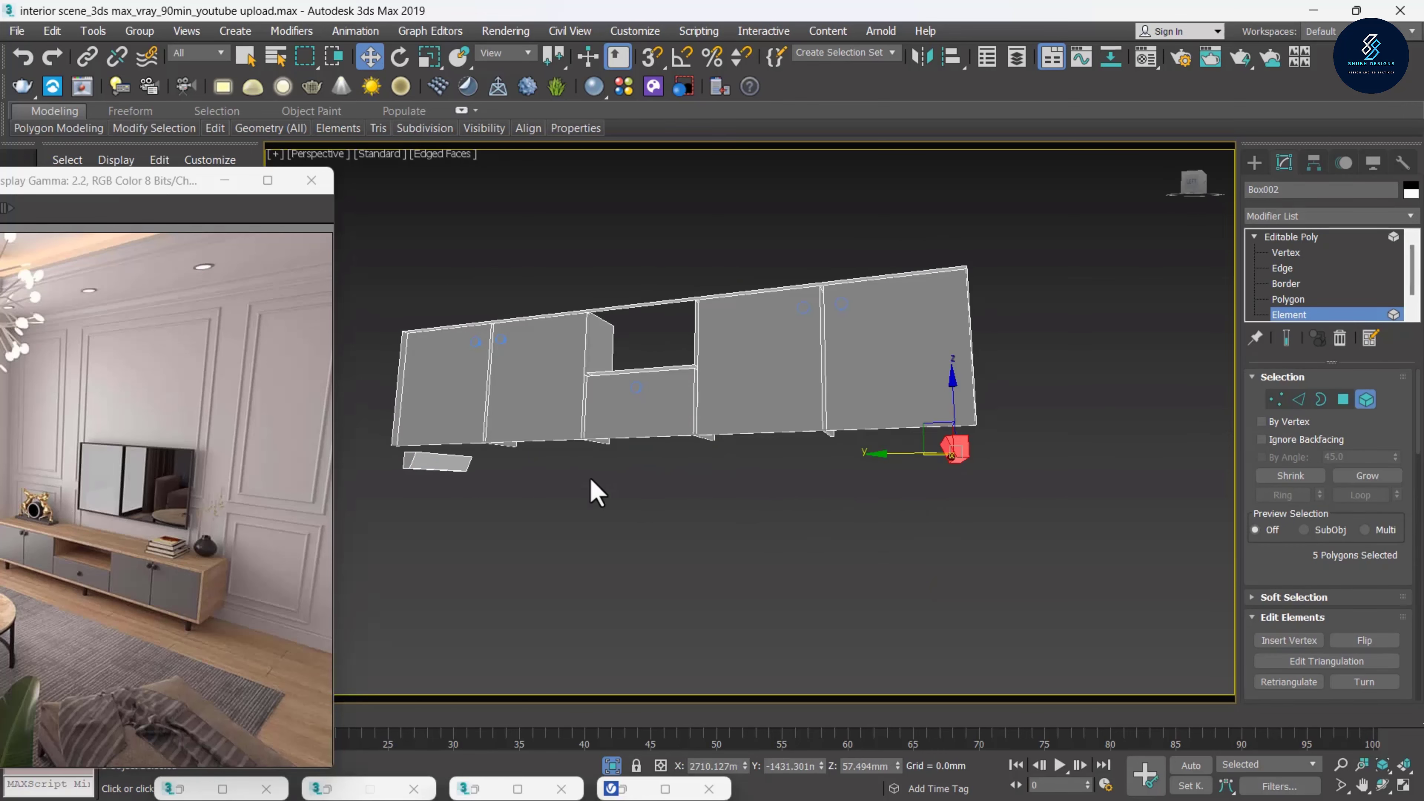
left_click(403, 462, "ctrl")
Detach the selected legs into a new object named 'cabinet legs' and select it
mouse_move(680, 481)
middle_mouse_down("alt")
mouse_move(689, 360)
mouse_move(649, 563)
mouse_move(769, 502)
mouse_move(669, 471)
mouse_move(807, 493)
mouse_move(726, 471)
mouse_move(813, 506)
mouse_move(769, 484)
middle_mouse_up("alt")
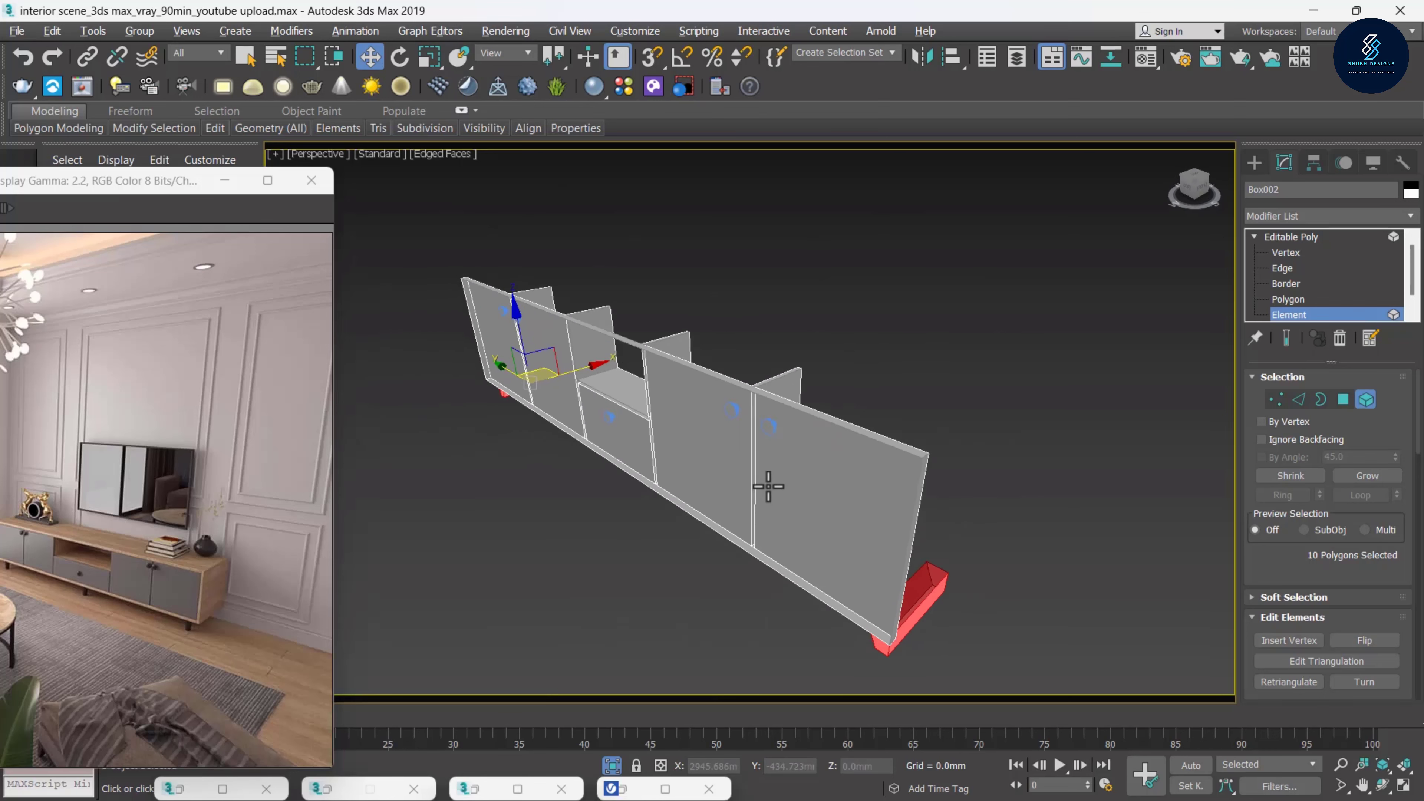
scroll(1247, 564, "down", 2)
scroll(1246, 564, "down", 2)
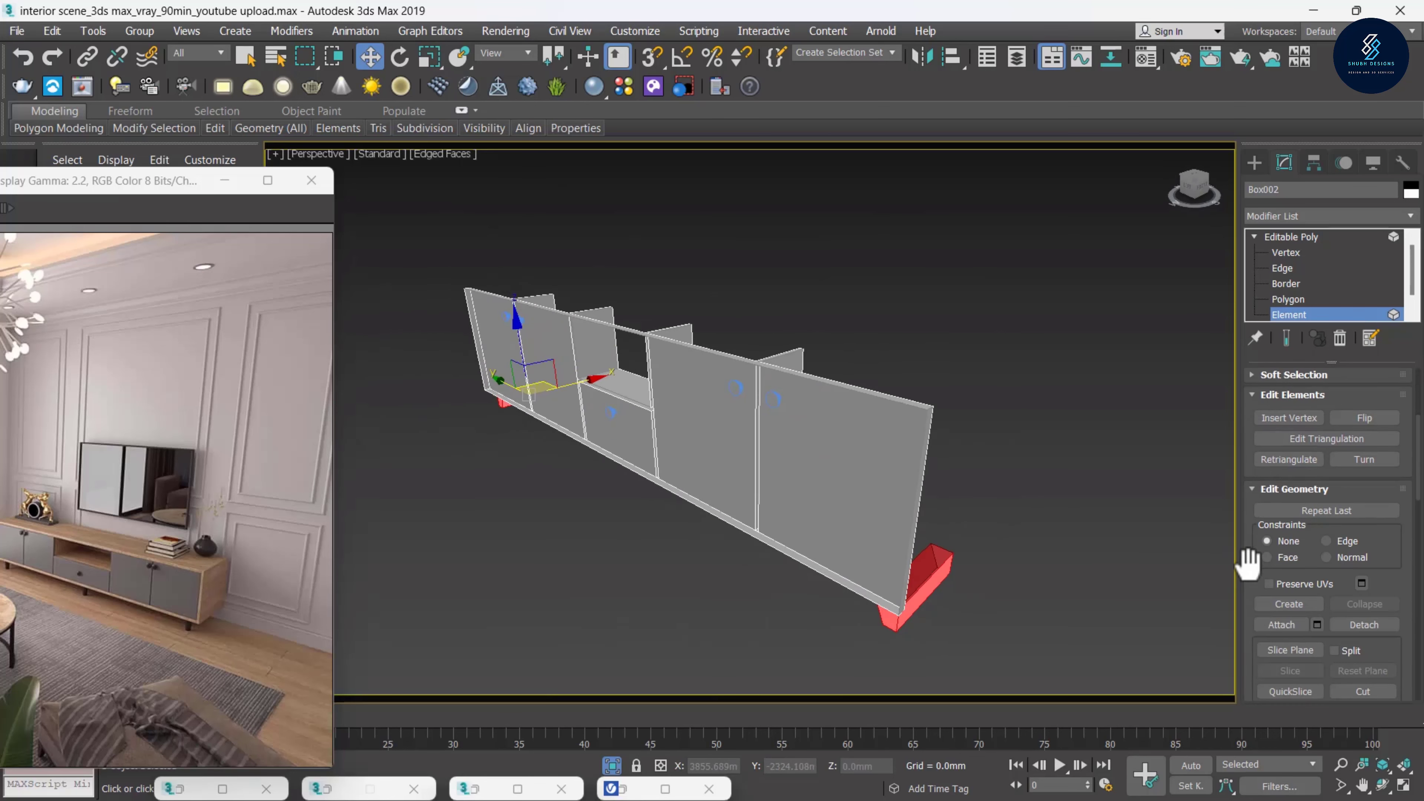
scroll(1245, 557, "down", 2)
scroll(1246, 559, "down", 1)
left_click(1362, 493)
type("cabinet legs")
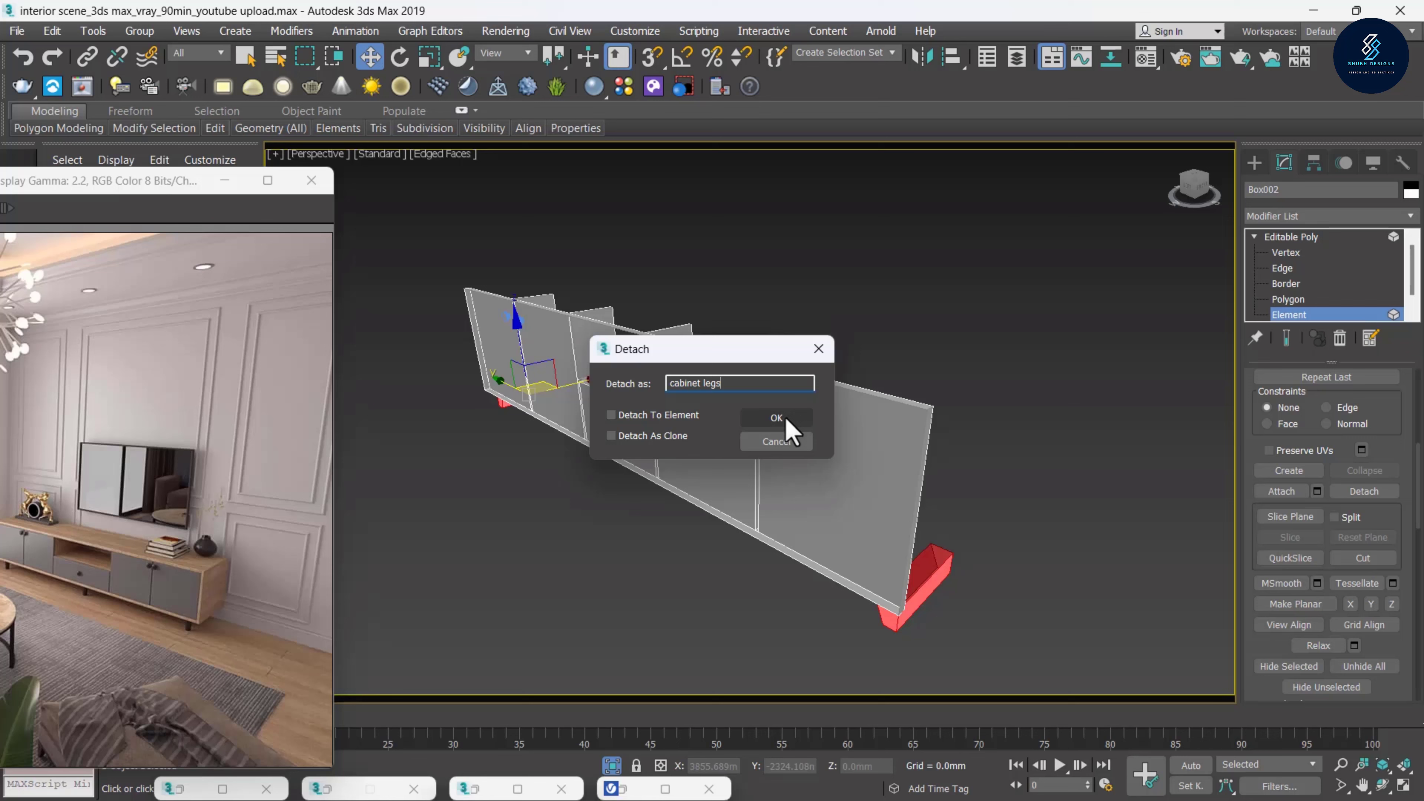
left_click(784, 420)
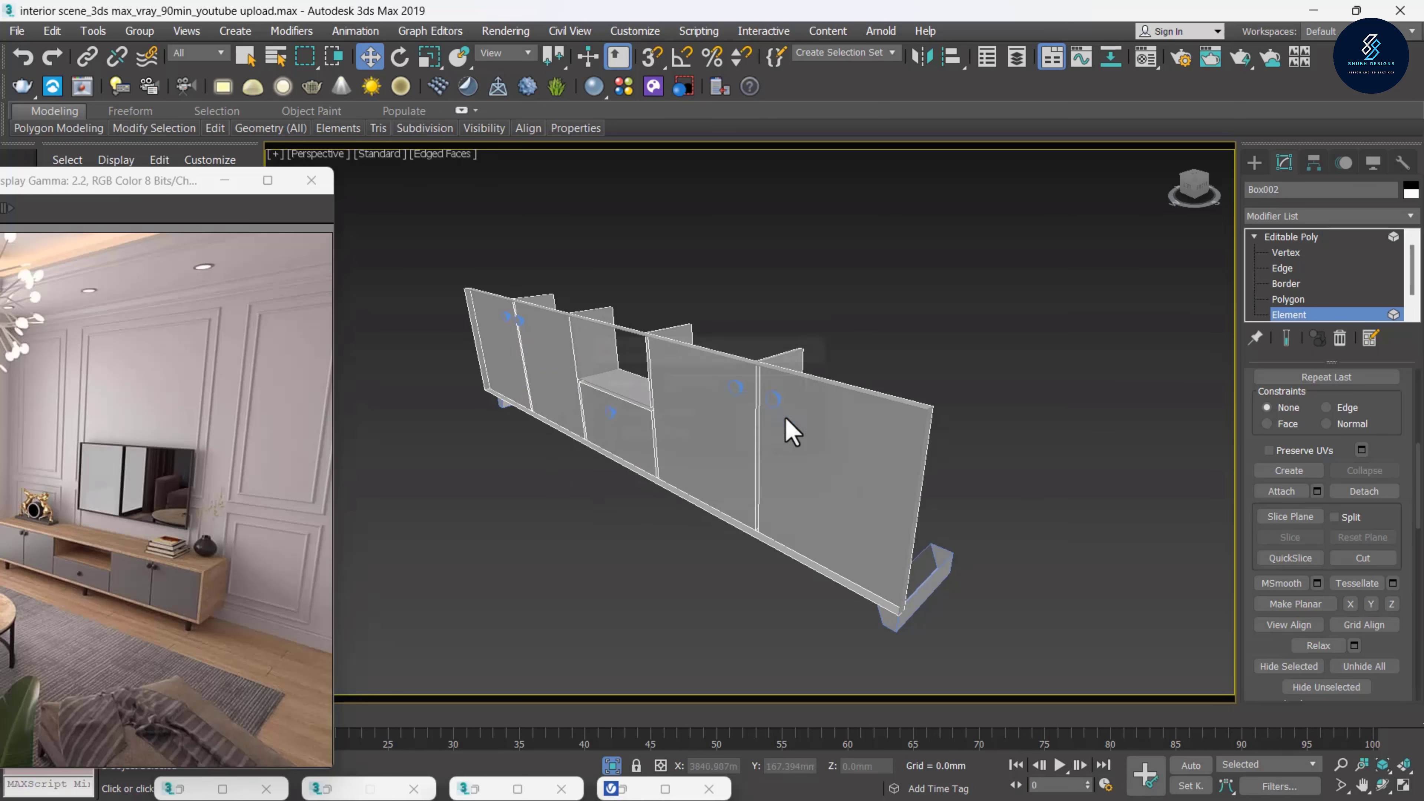
left_click(1293, 315)
left_click(942, 571)
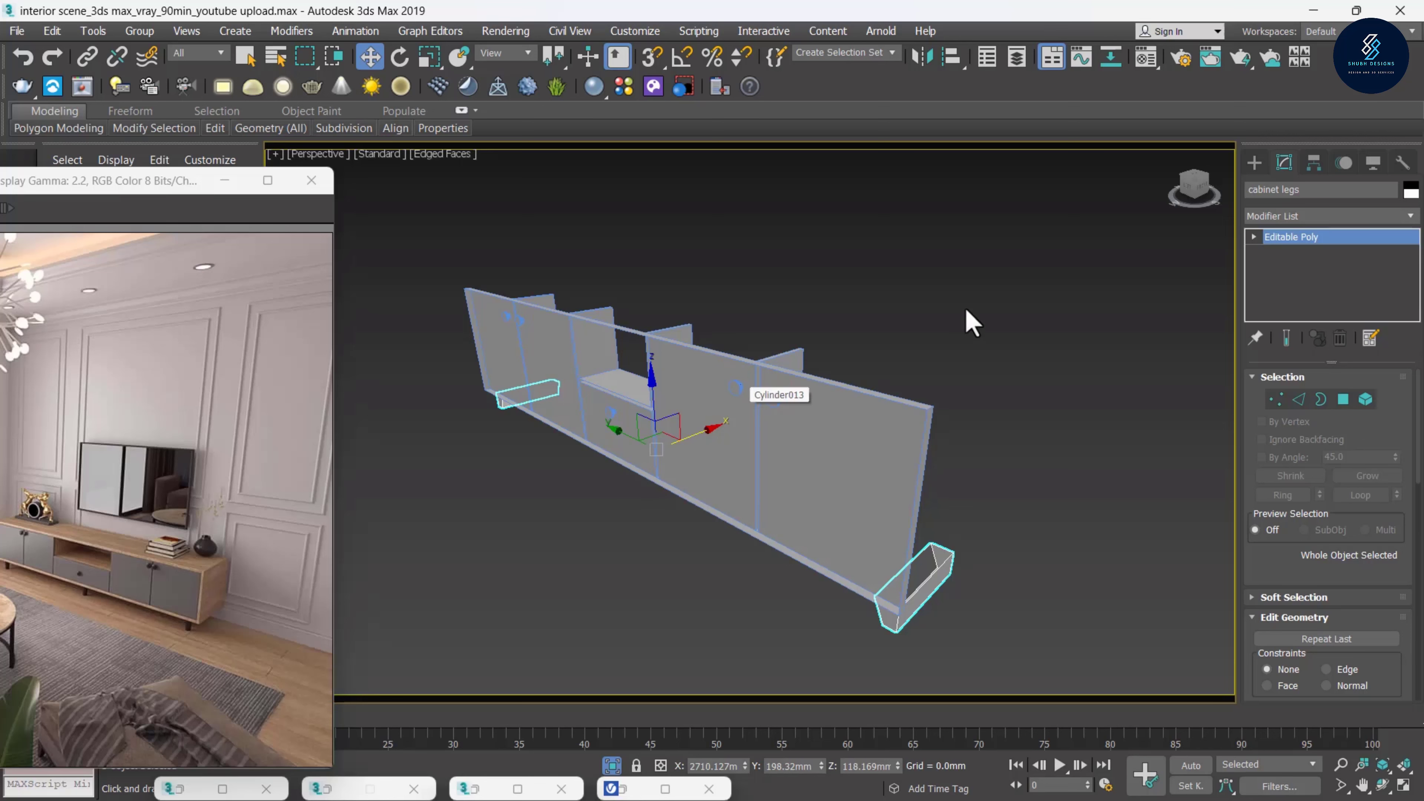
Assign the Iron metal material to the cabinet legs and all four handles
left_click(1088, 193)
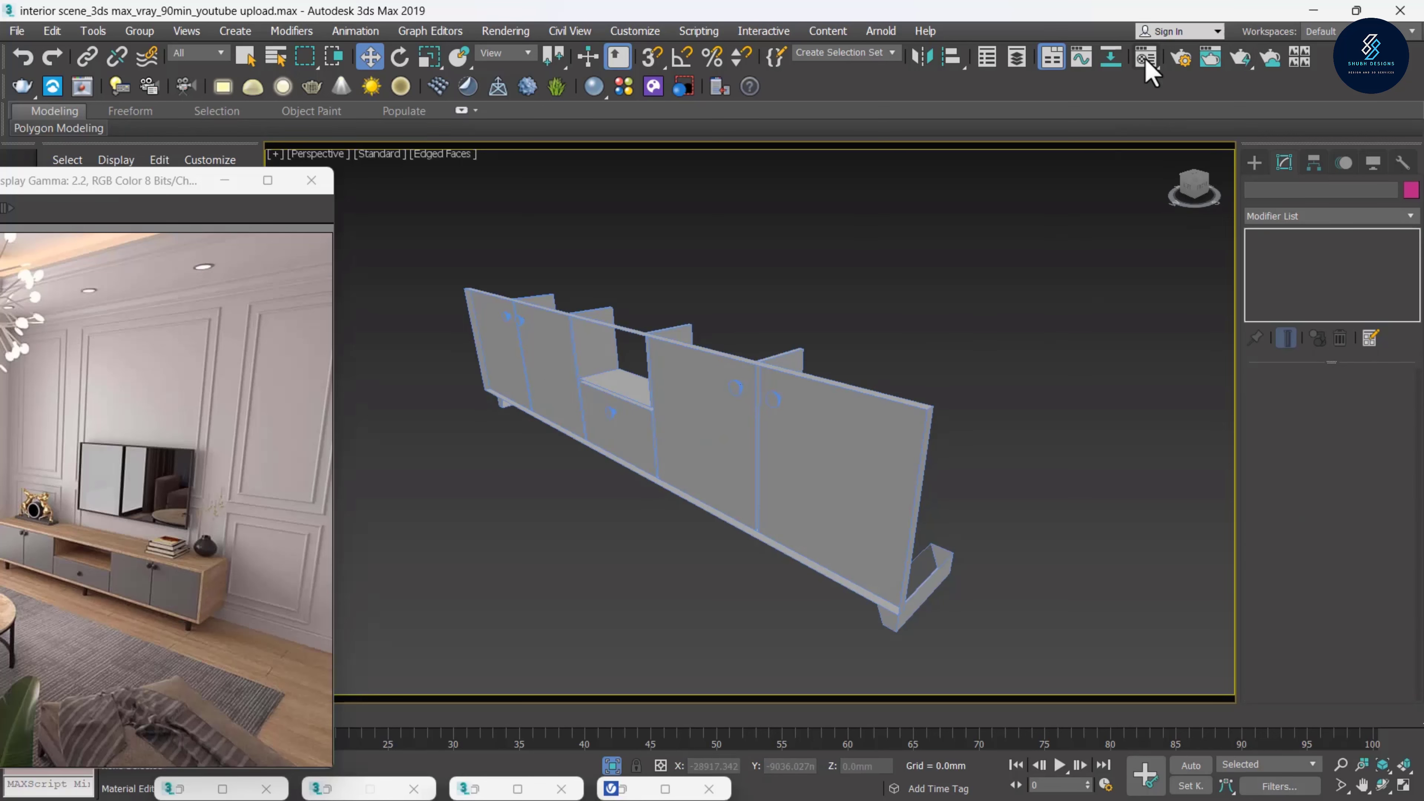
key("m")
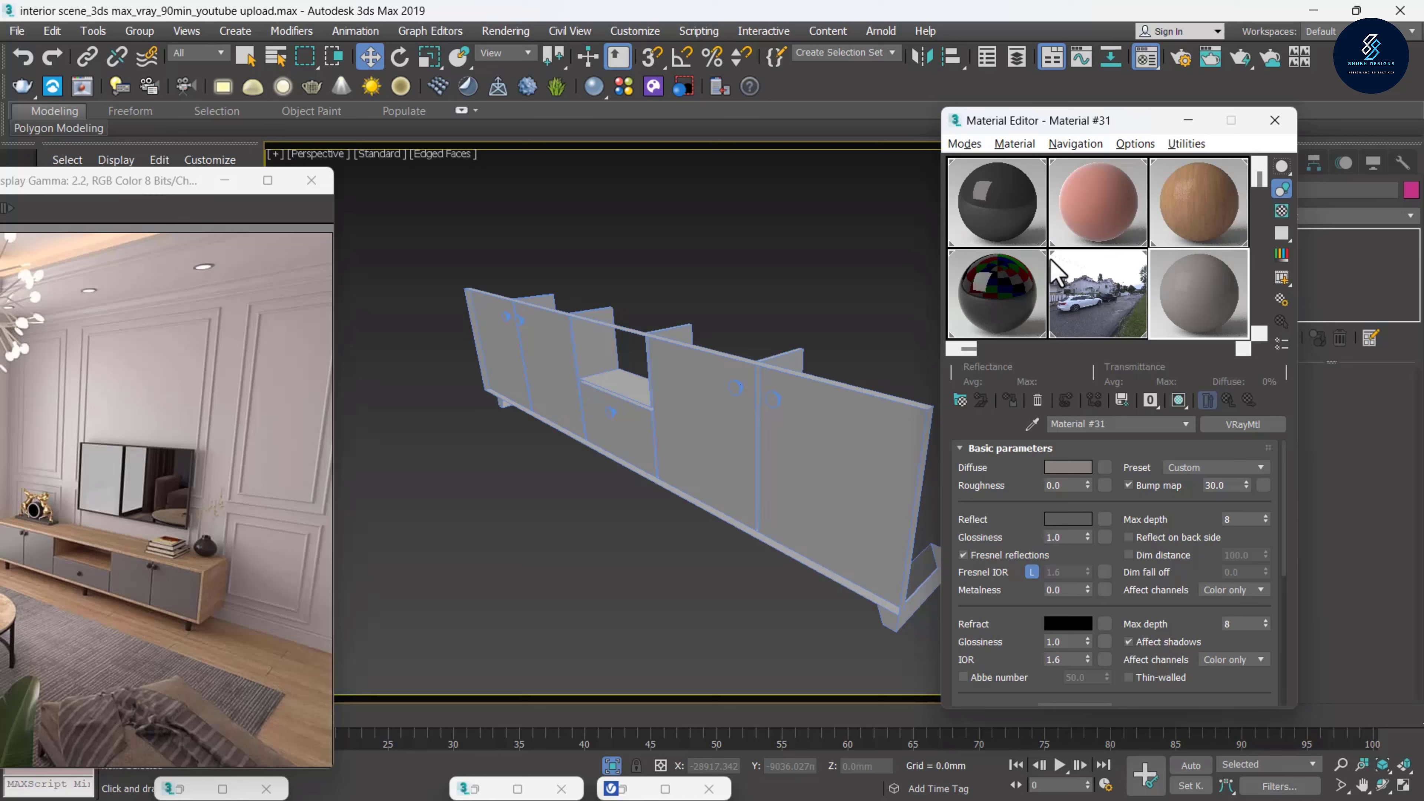
left_click(1015, 230)
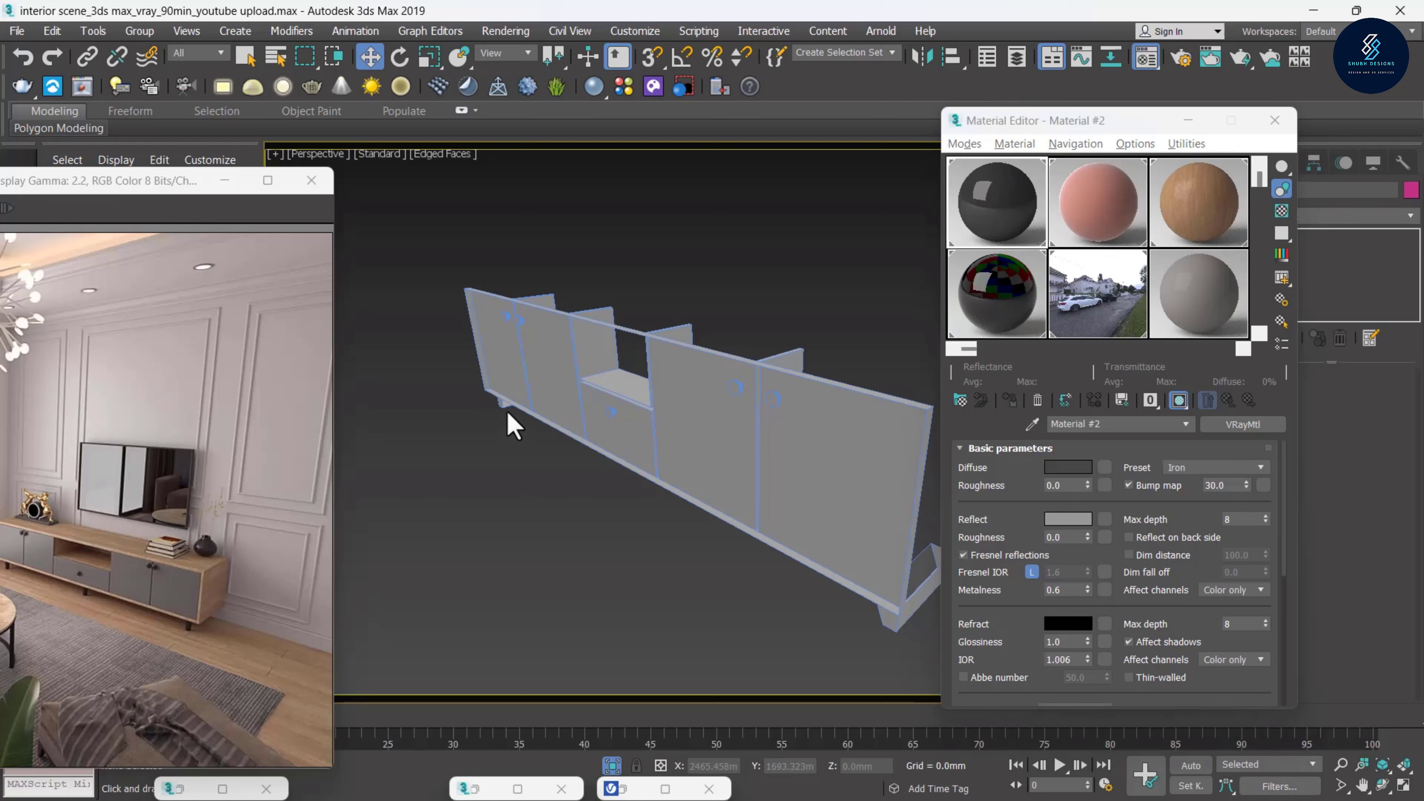
left_click(511, 398)
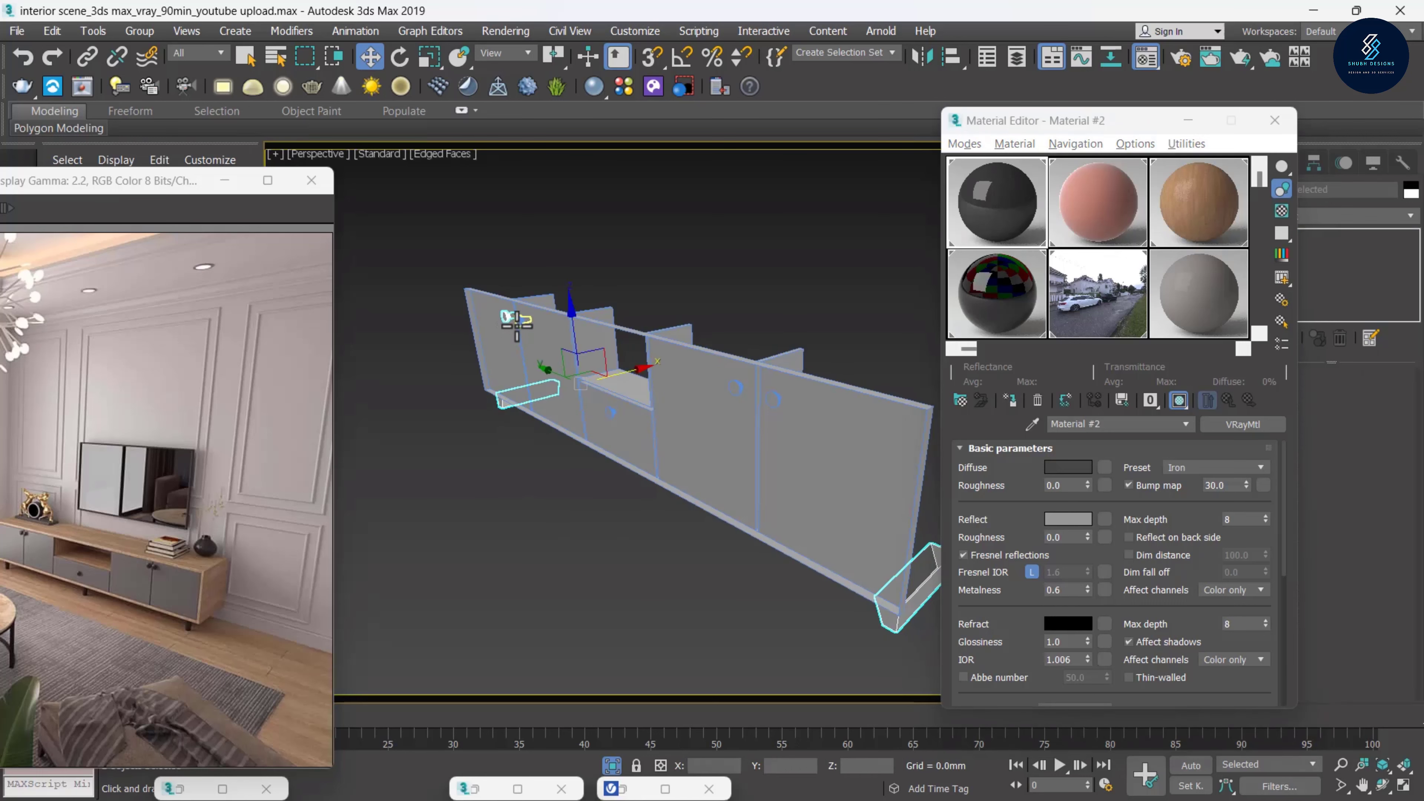
left_click(517, 325, "ctrl")
left_click(612, 412, "ctrl")
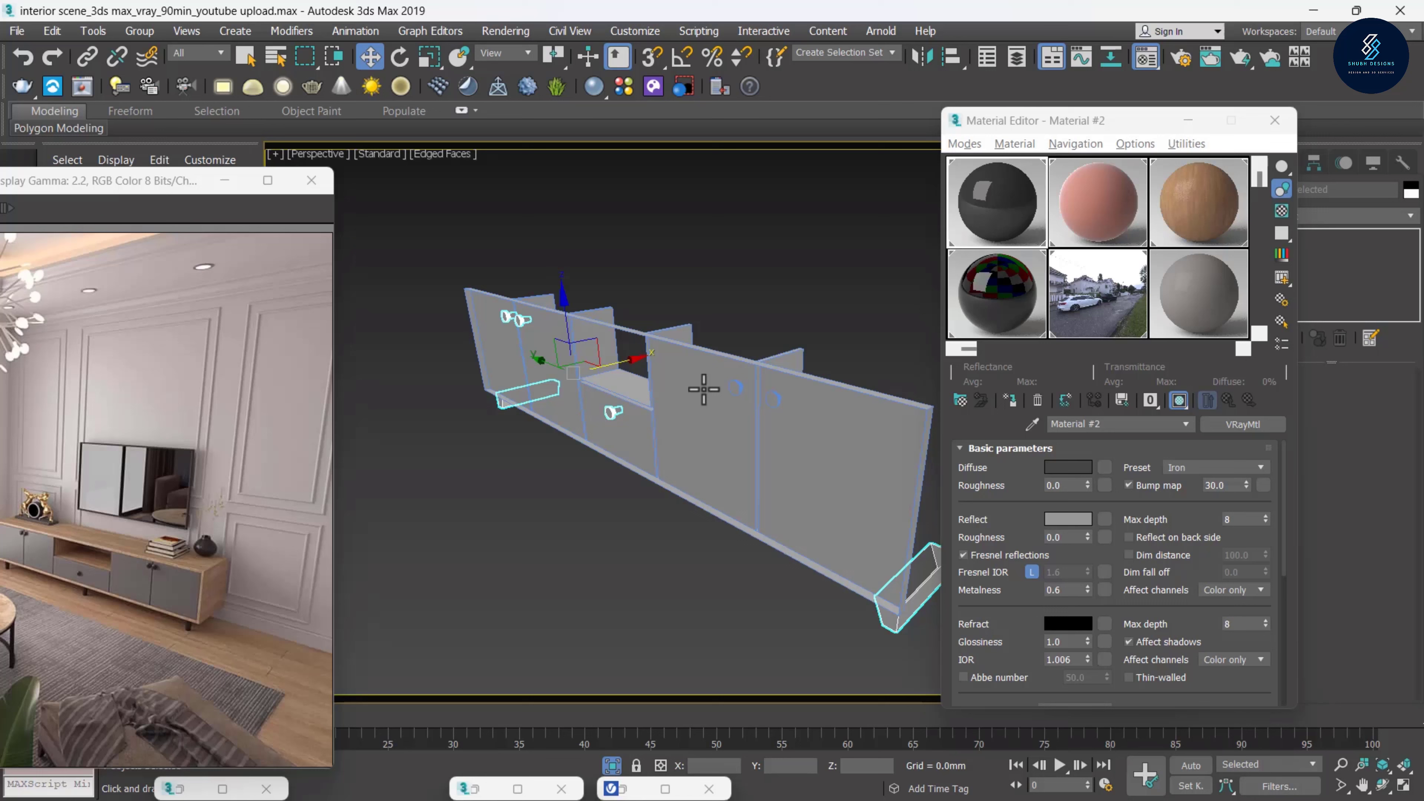
left_click(738, 388, "ctrl")
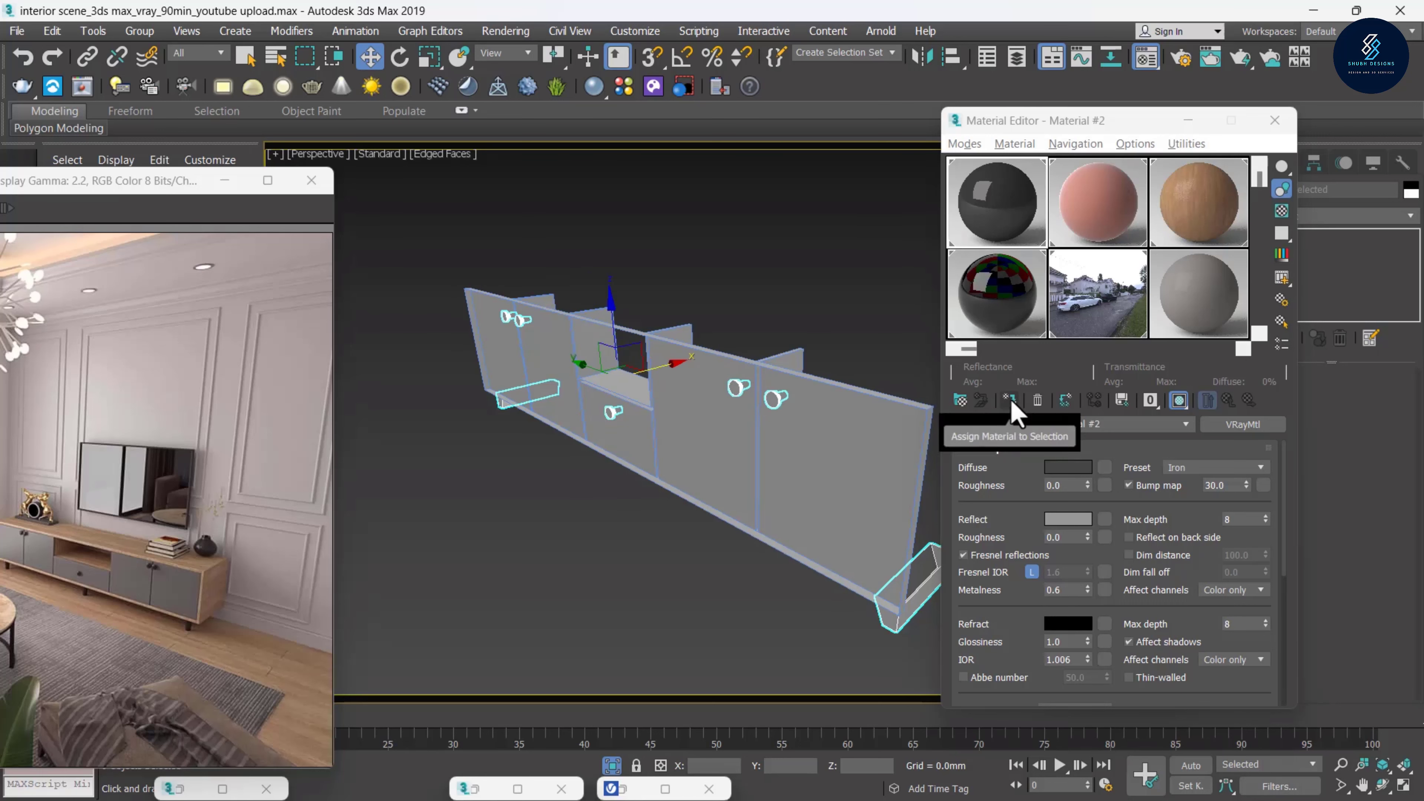
left_click(983, 402)
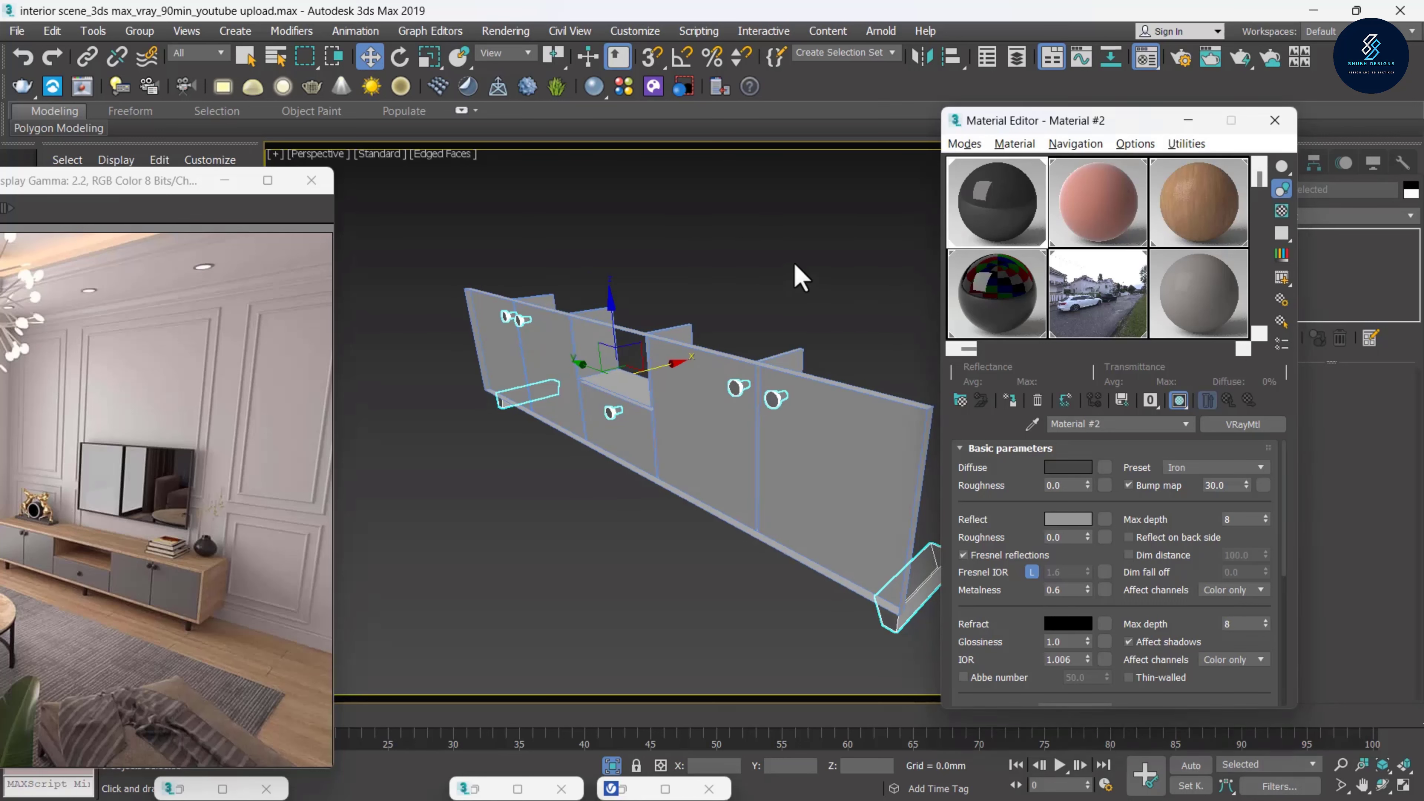
Assign the grey Material #31 to the cabinet body
left_click(802, 279)
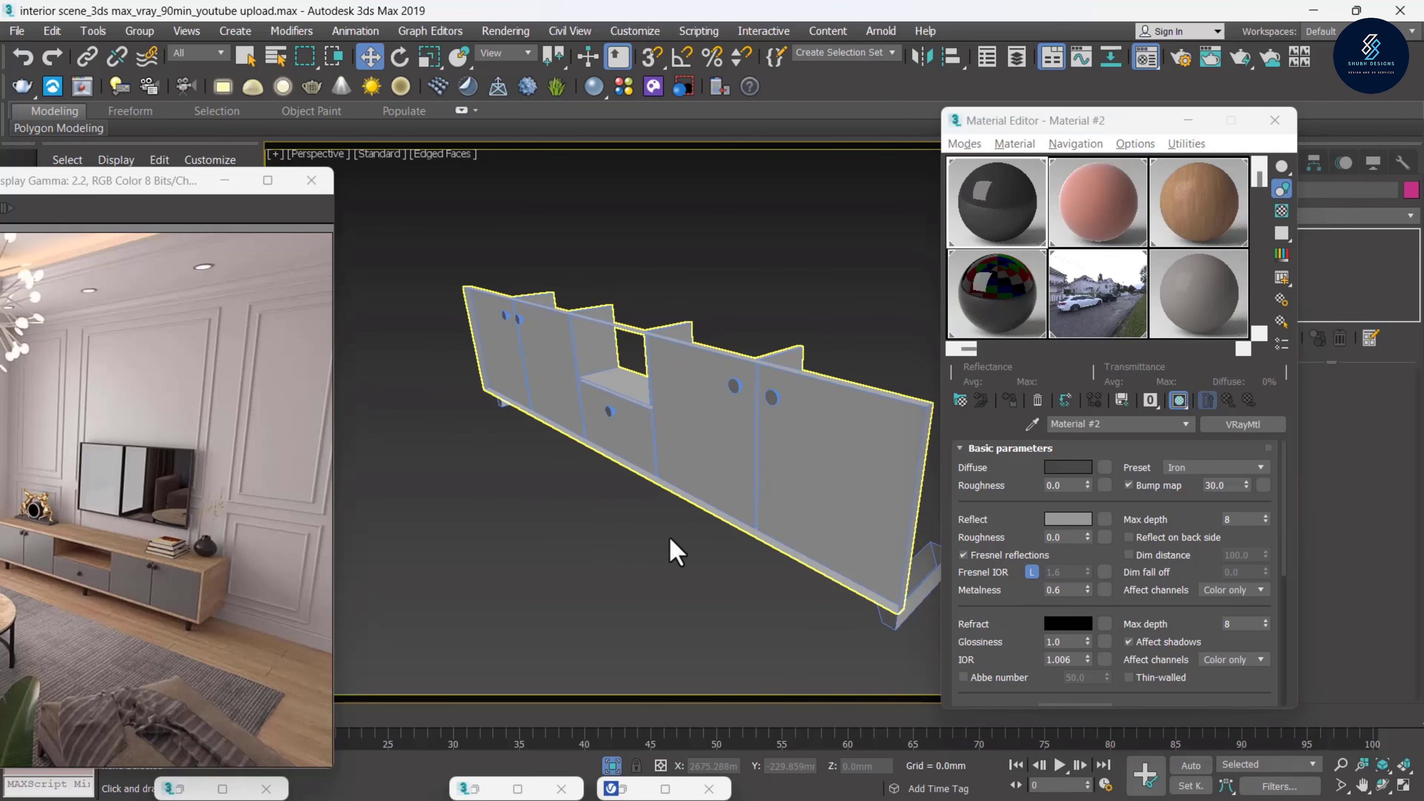
left_click(729, 439)
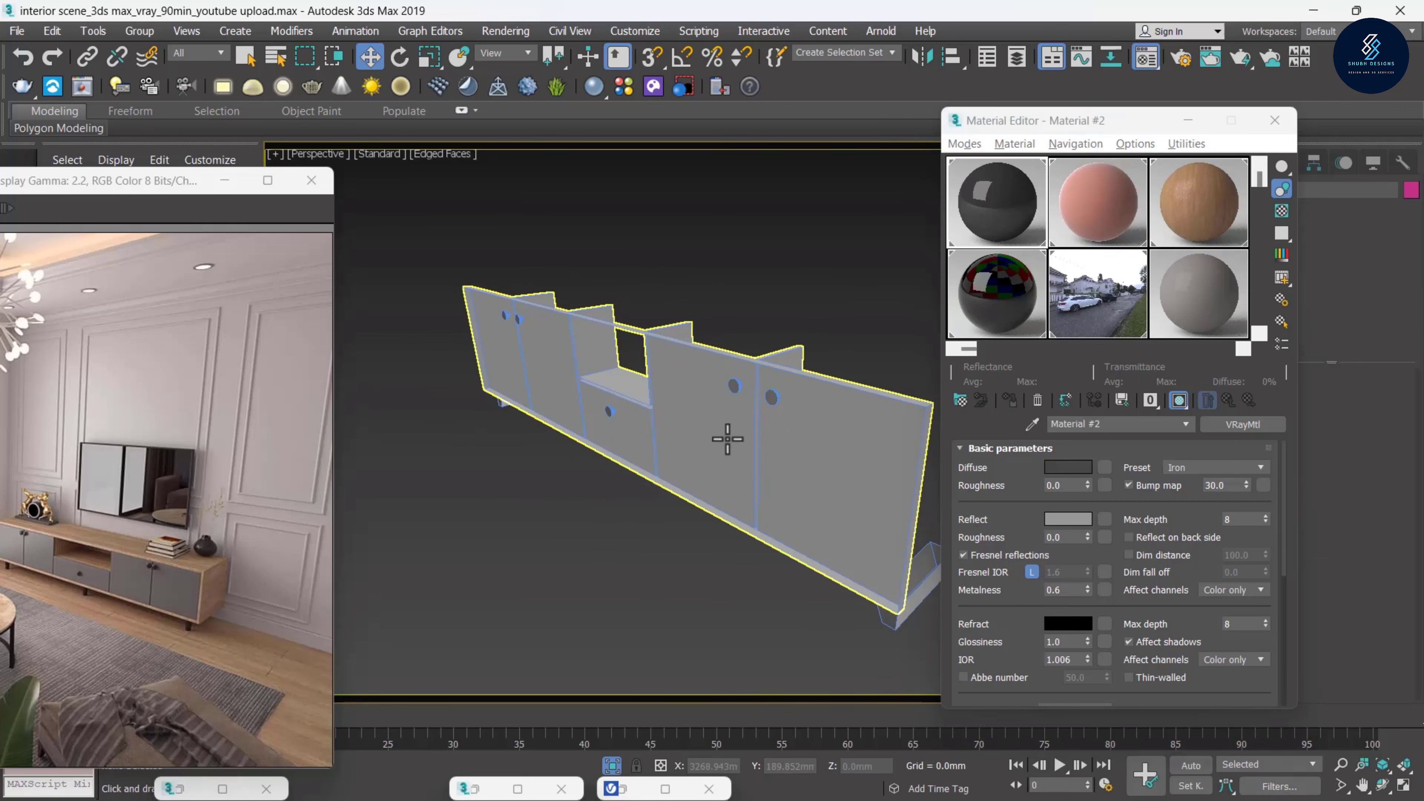
left_click(1197, 325)
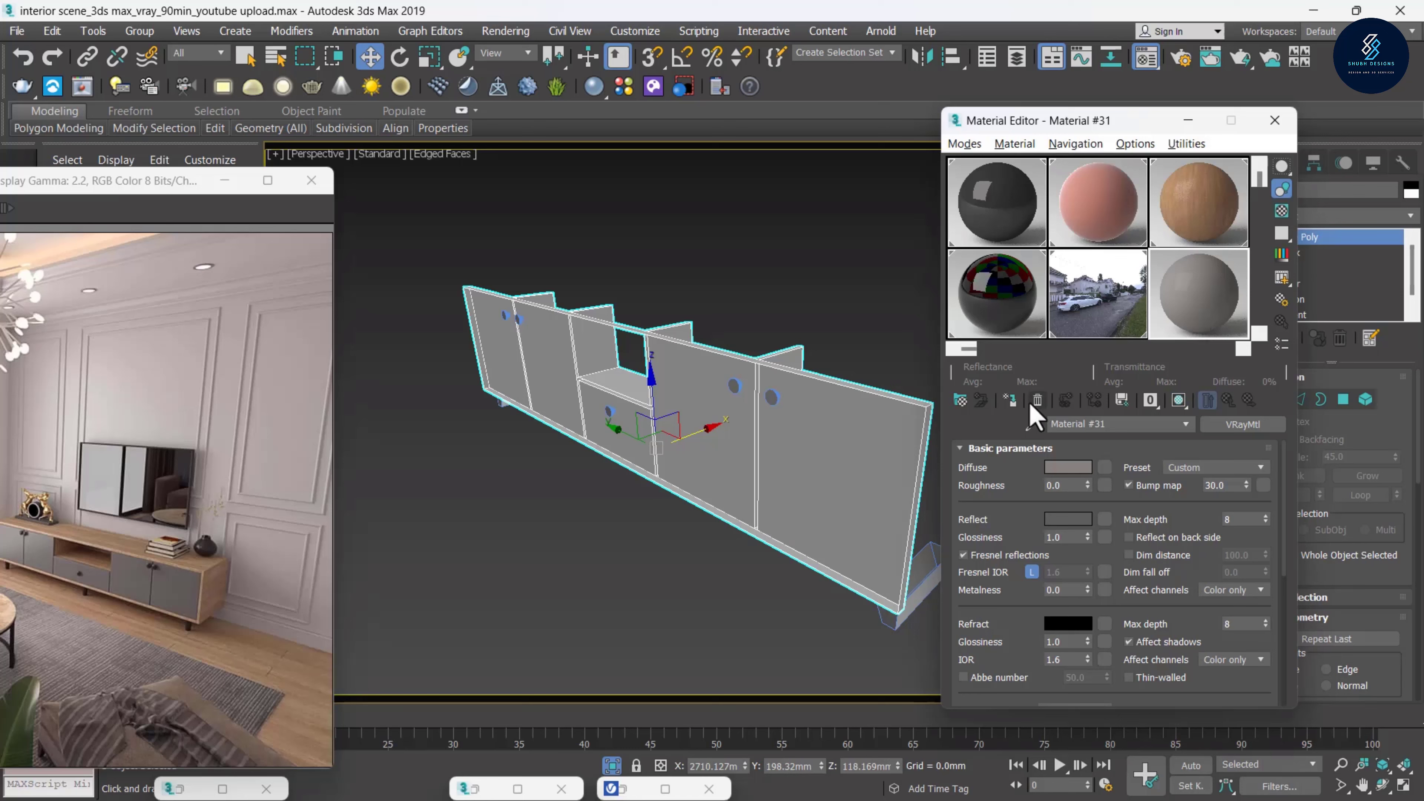
left_click(1010, 400)
left_click(725, 576)
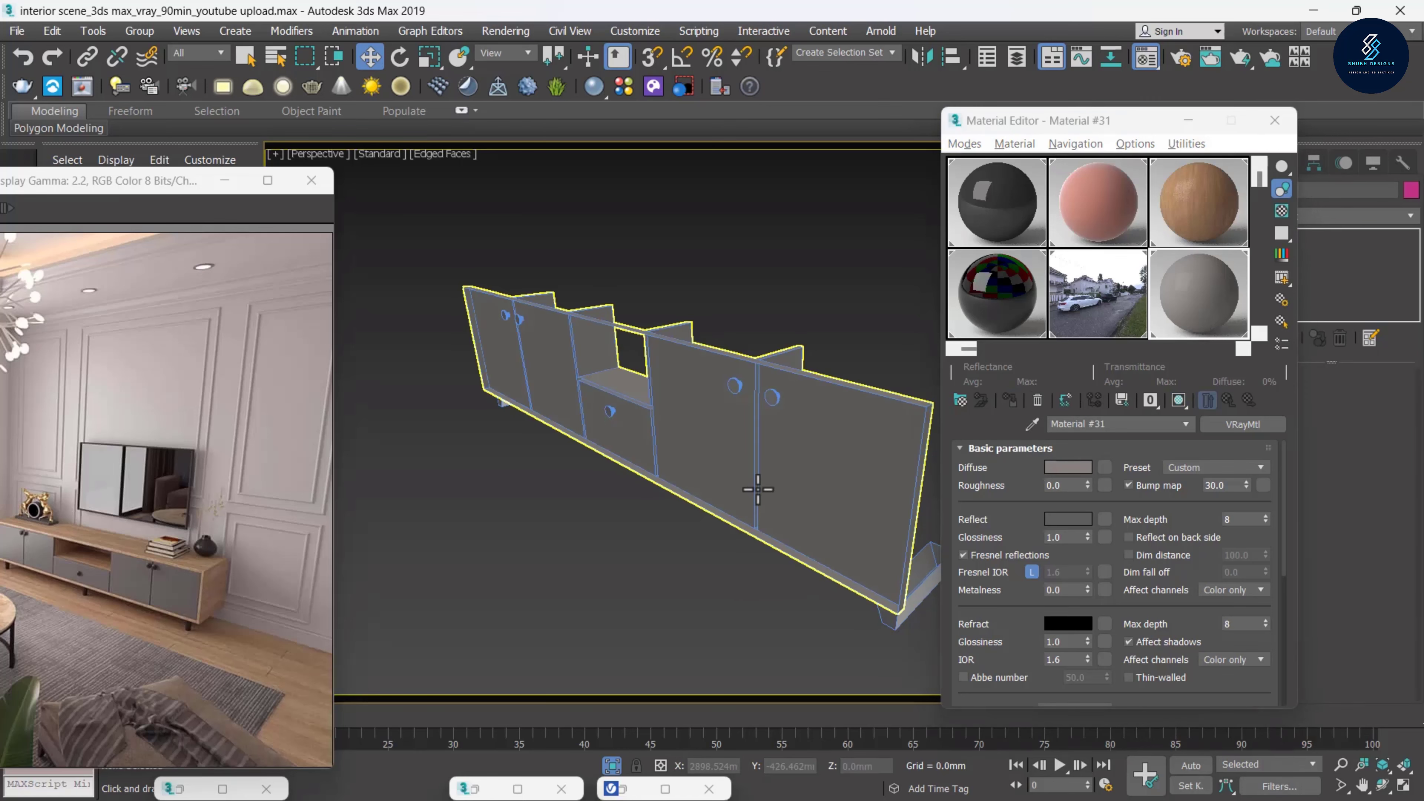
mouse_move(758, 491)
middle_mouse_down("alt")
mouse_move(795, 401)
mouse_move(773, 477)
middle_mouse_up("alt")
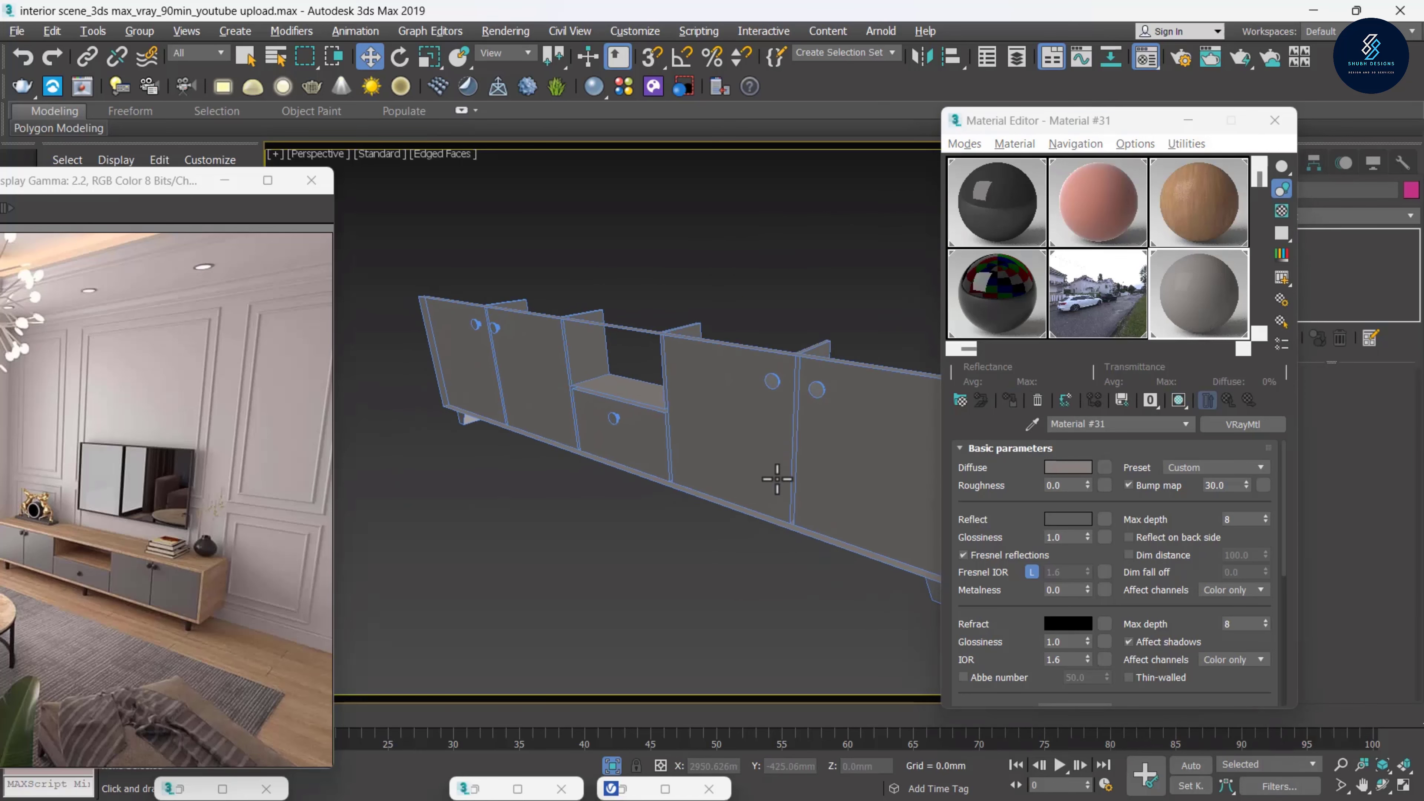
Exit isolation to restore the whole room and view it through VRayCam001
right_click(755, 280)
left_click(786, 124)
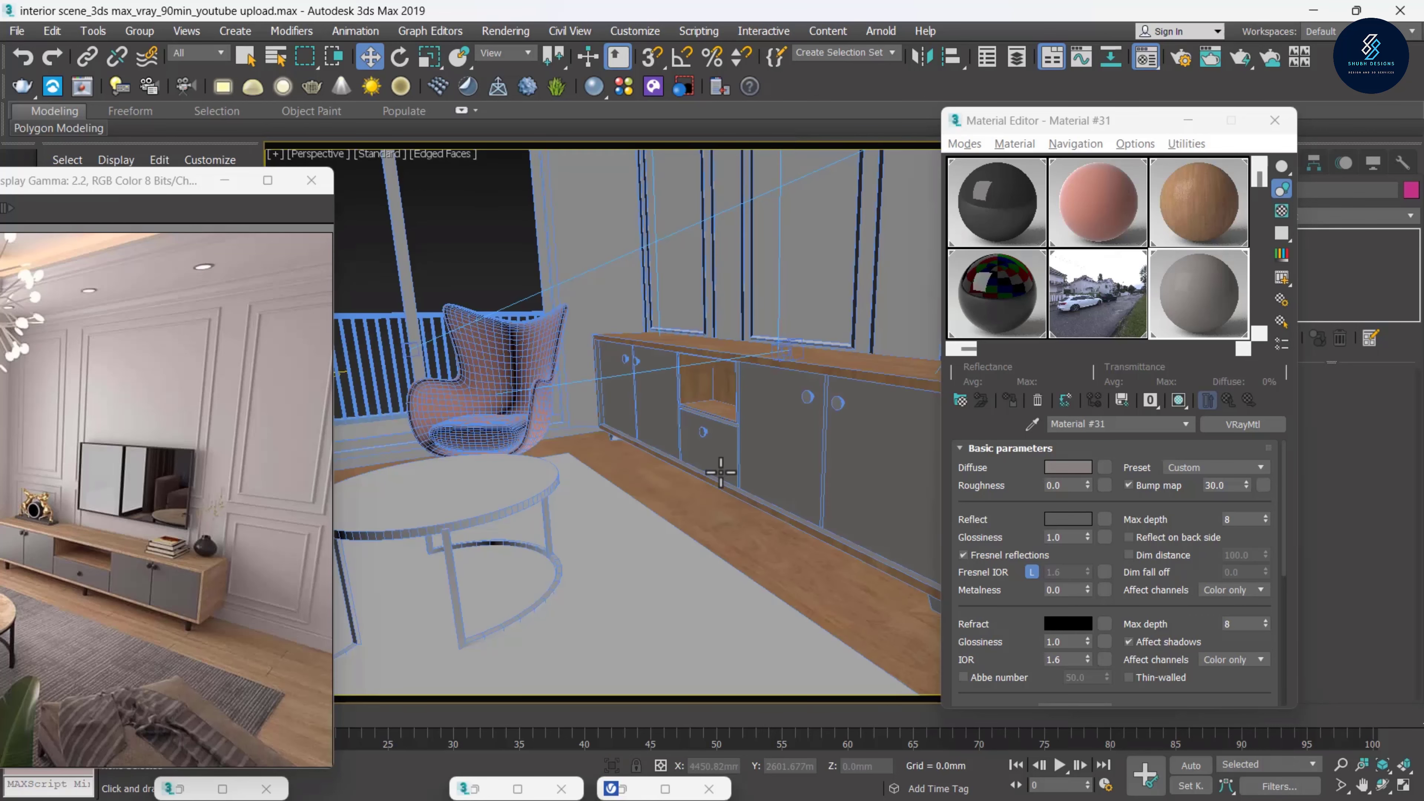
left_click(318, 154)
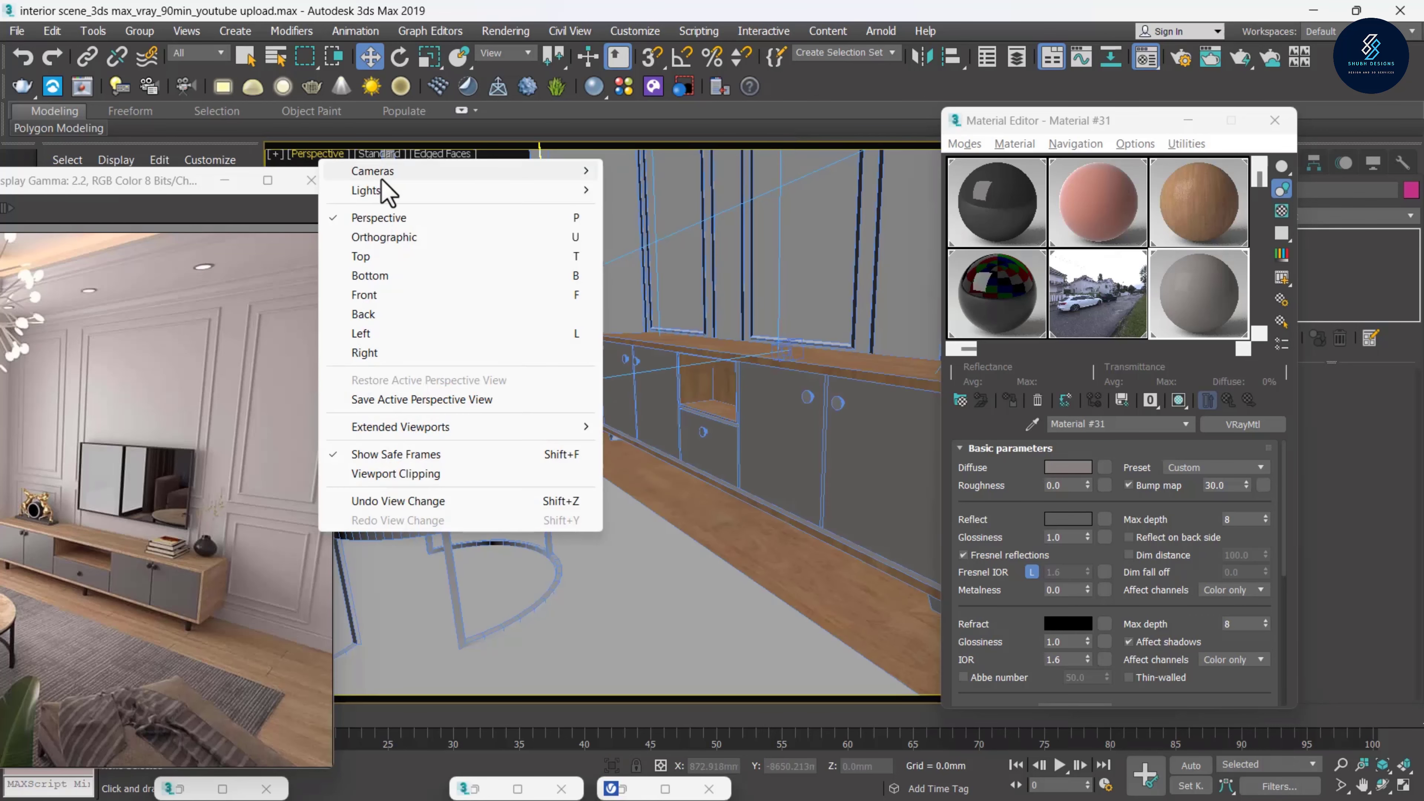
left_click(652, 166)
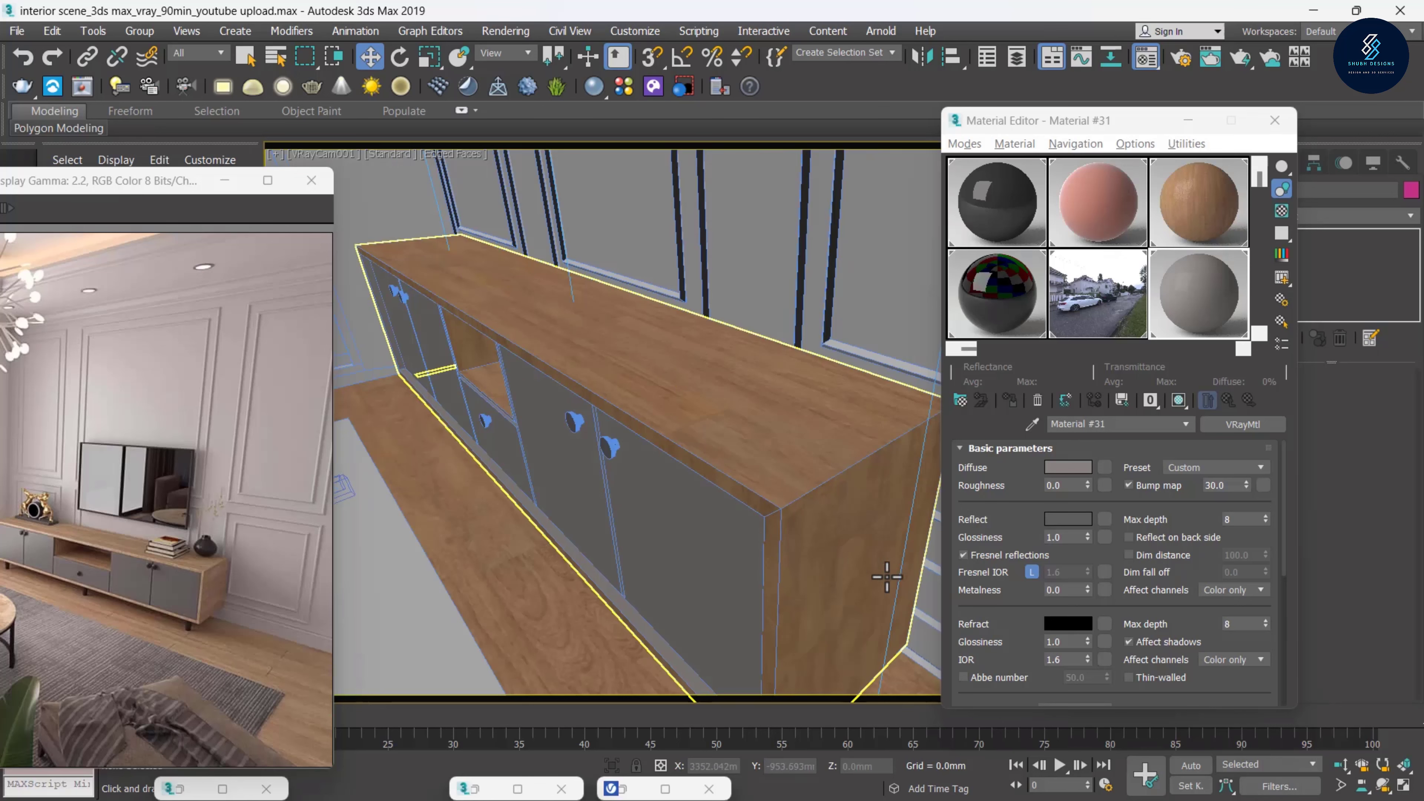
Orbit and pan the VRayCam001 view so the cabinet sits lower-left
left_click(1383, 787)
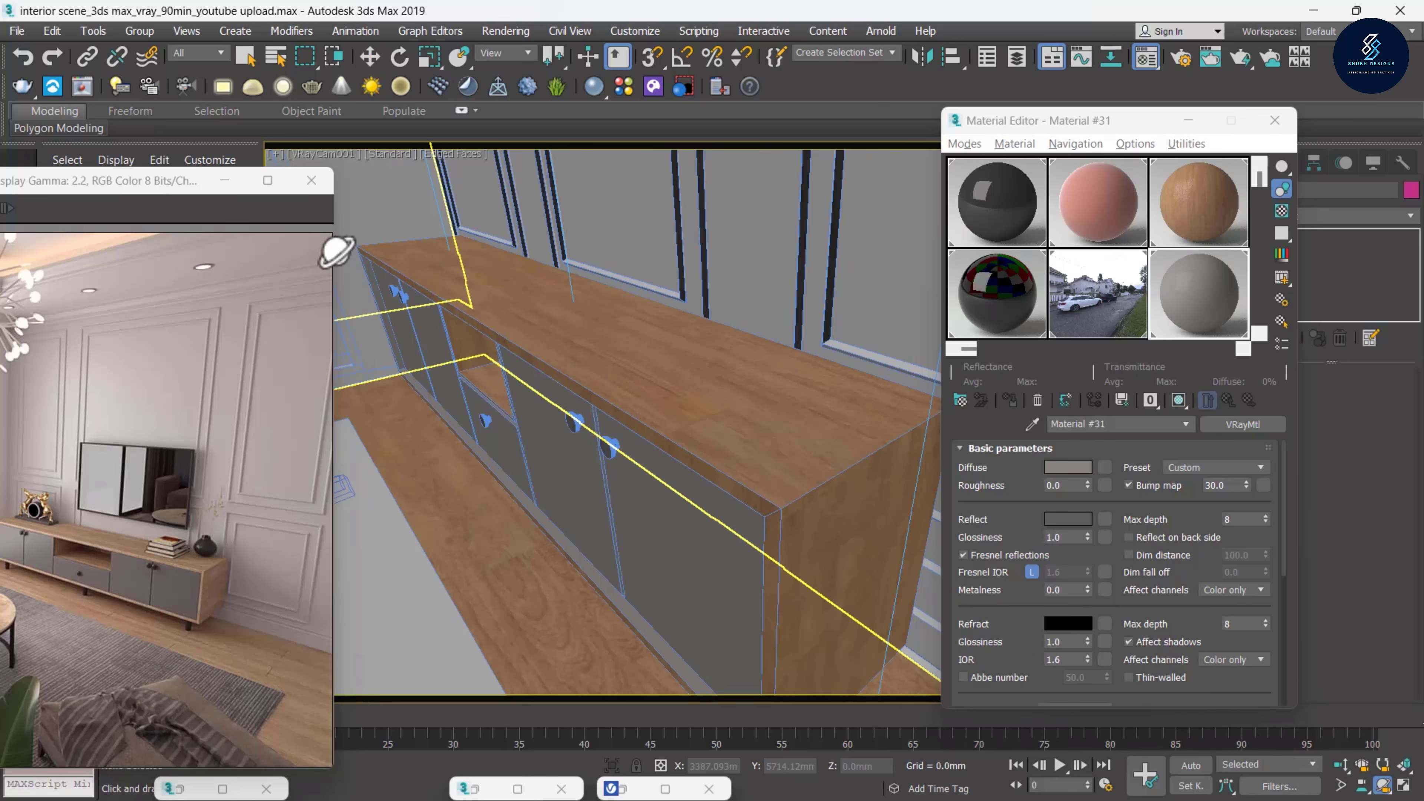
left_click_drag(140, 188, 241, 146)
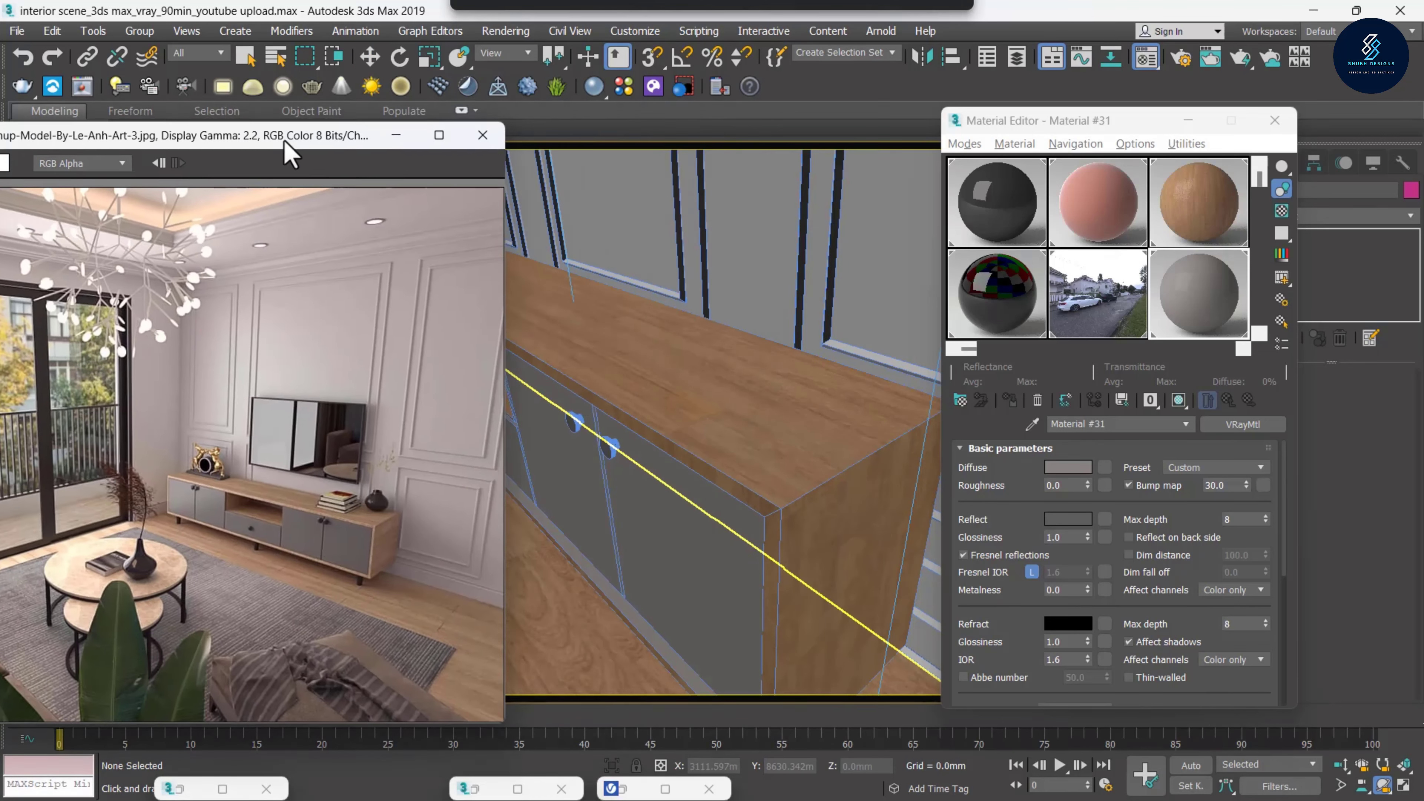
mouse_move(668, 455)
left_mouse_down()
mouse_move(714, 445)
mouse_move(703, 450)
left_mouse_up()
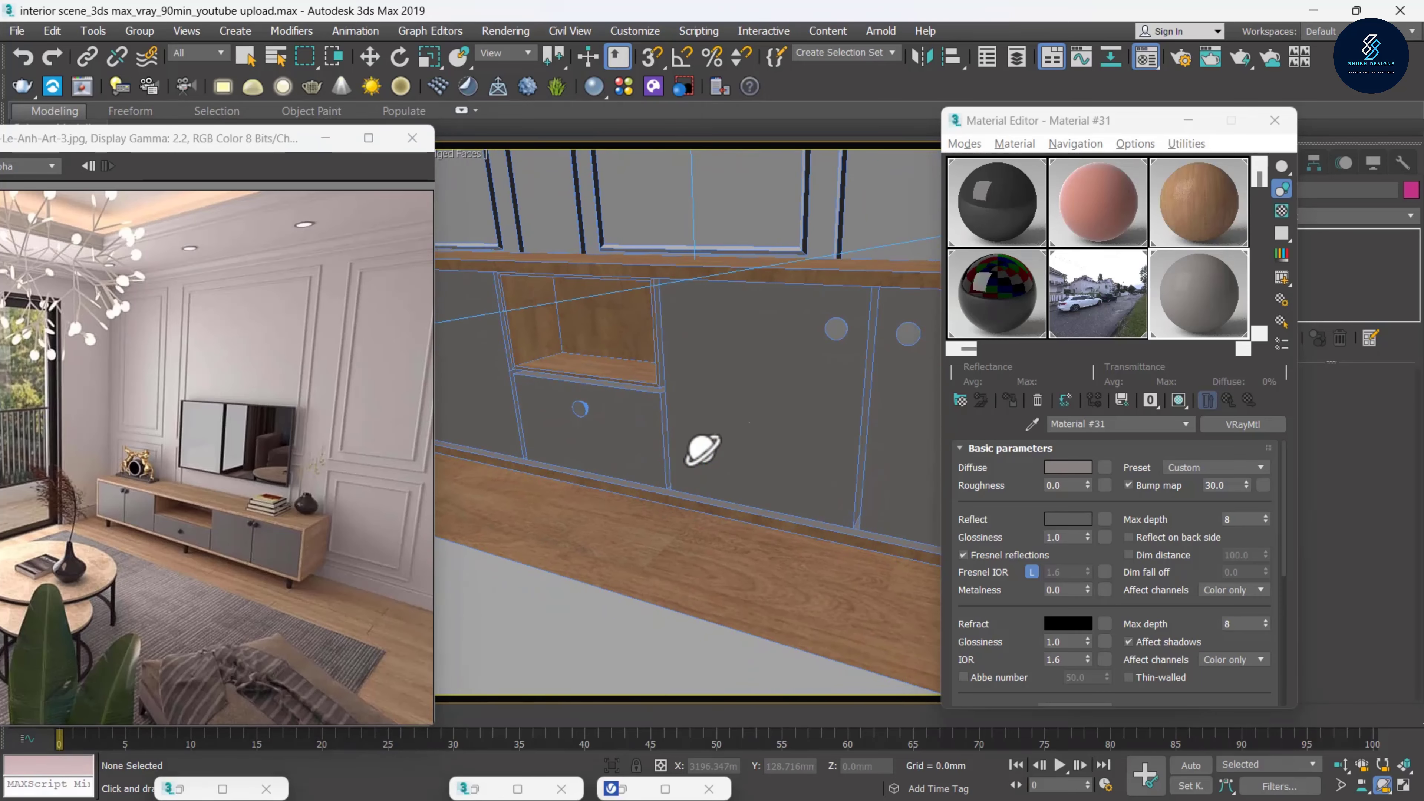
left_click(1341, 784)
scroll(795, 479, "down", 4)
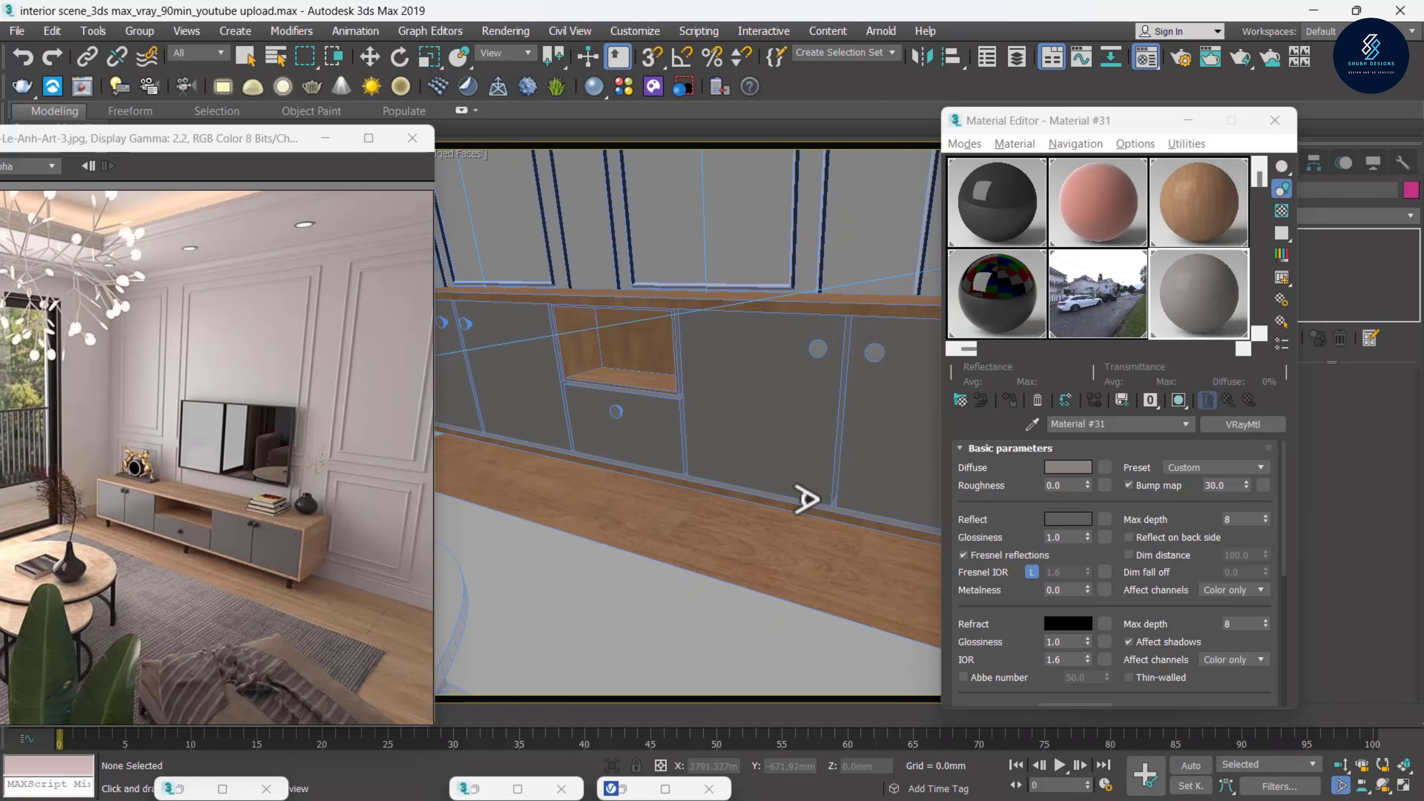
scroll(794, 455, "down", 2)
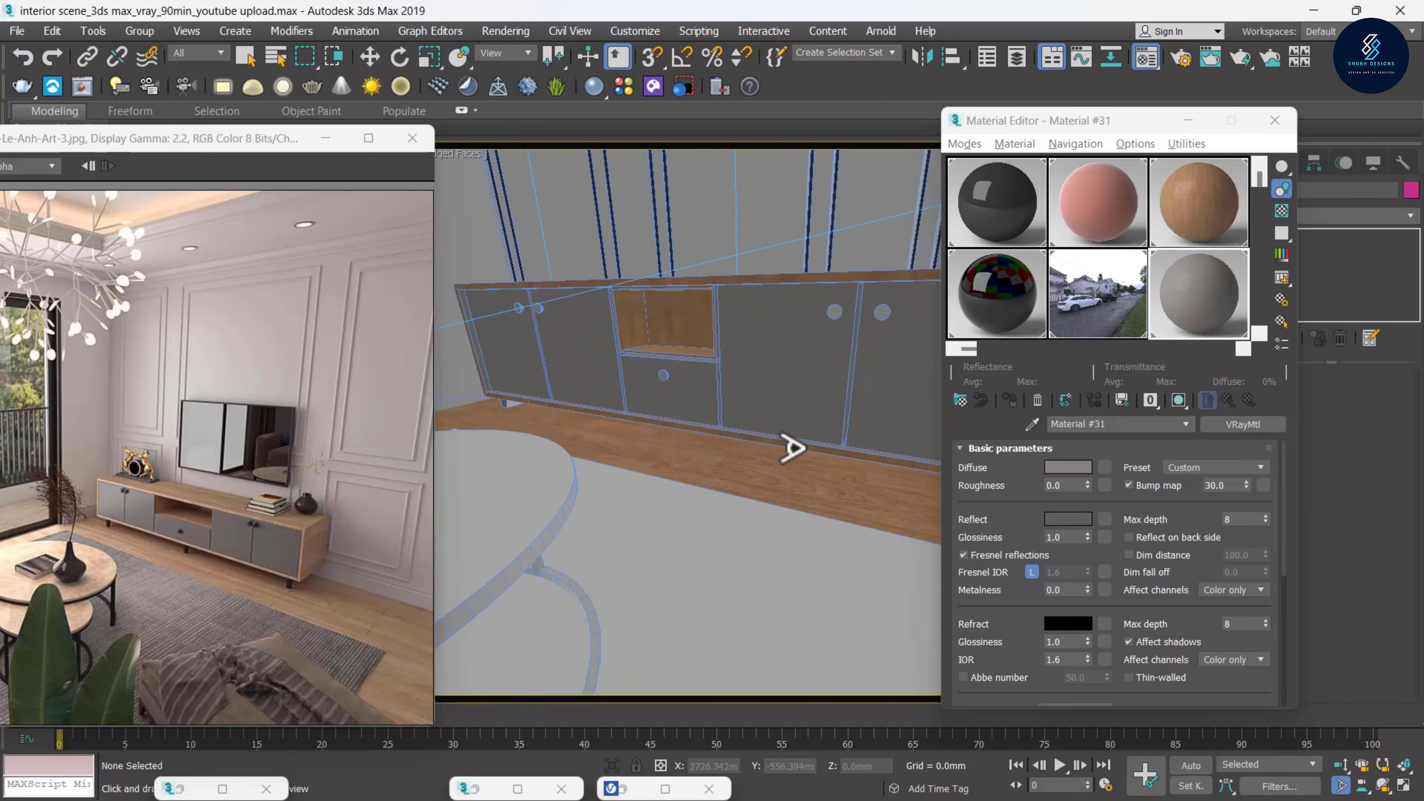
middle_click_drag(791, 448, 780, 473)
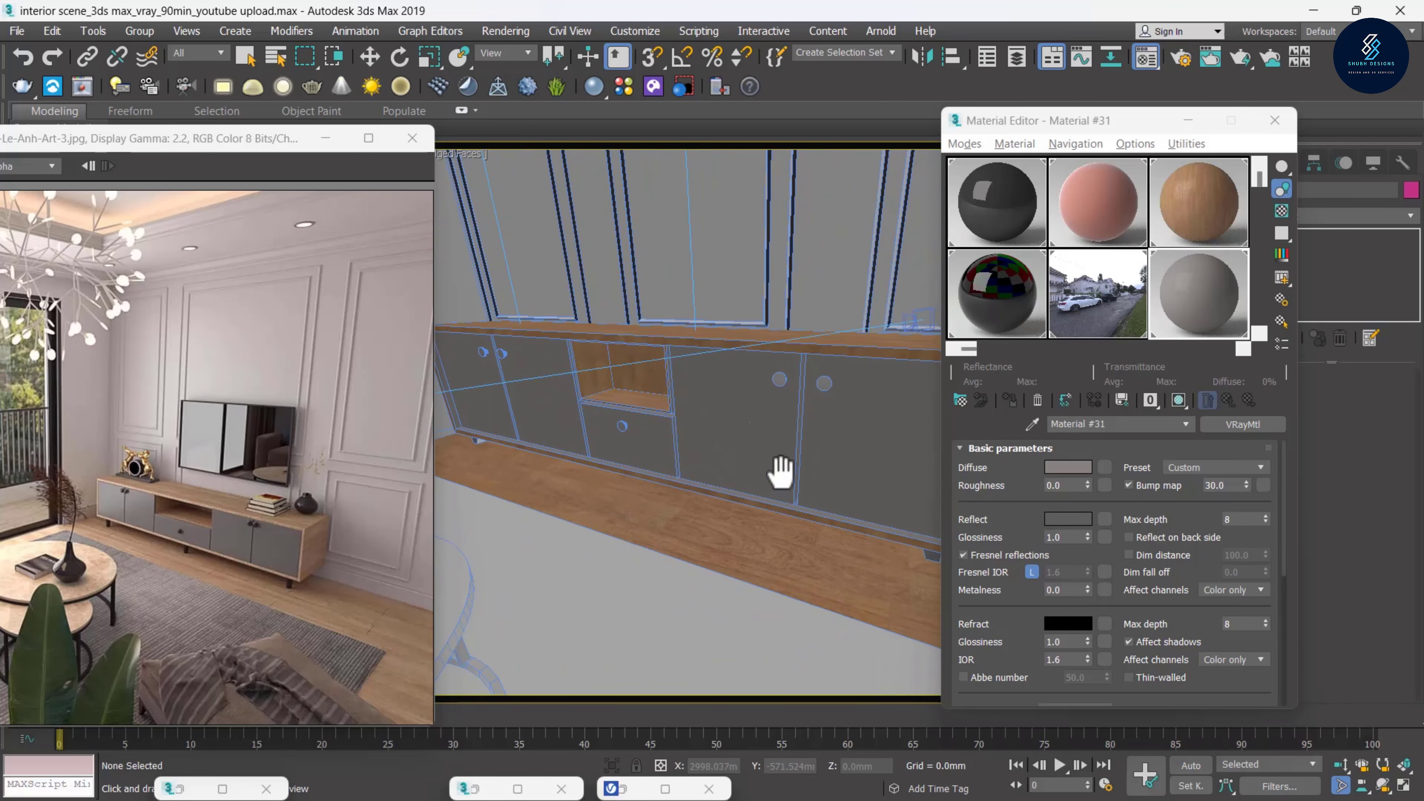
Dolly the camera back from the cabinet and start a V-Ray test render
left_click(1340, 765)
mouse_move(858, 525)
left_mouse_down()
mouse_move(795, 509)
mouse_move(779, 530)
left_mouse_up()
left_click(1383, 785)
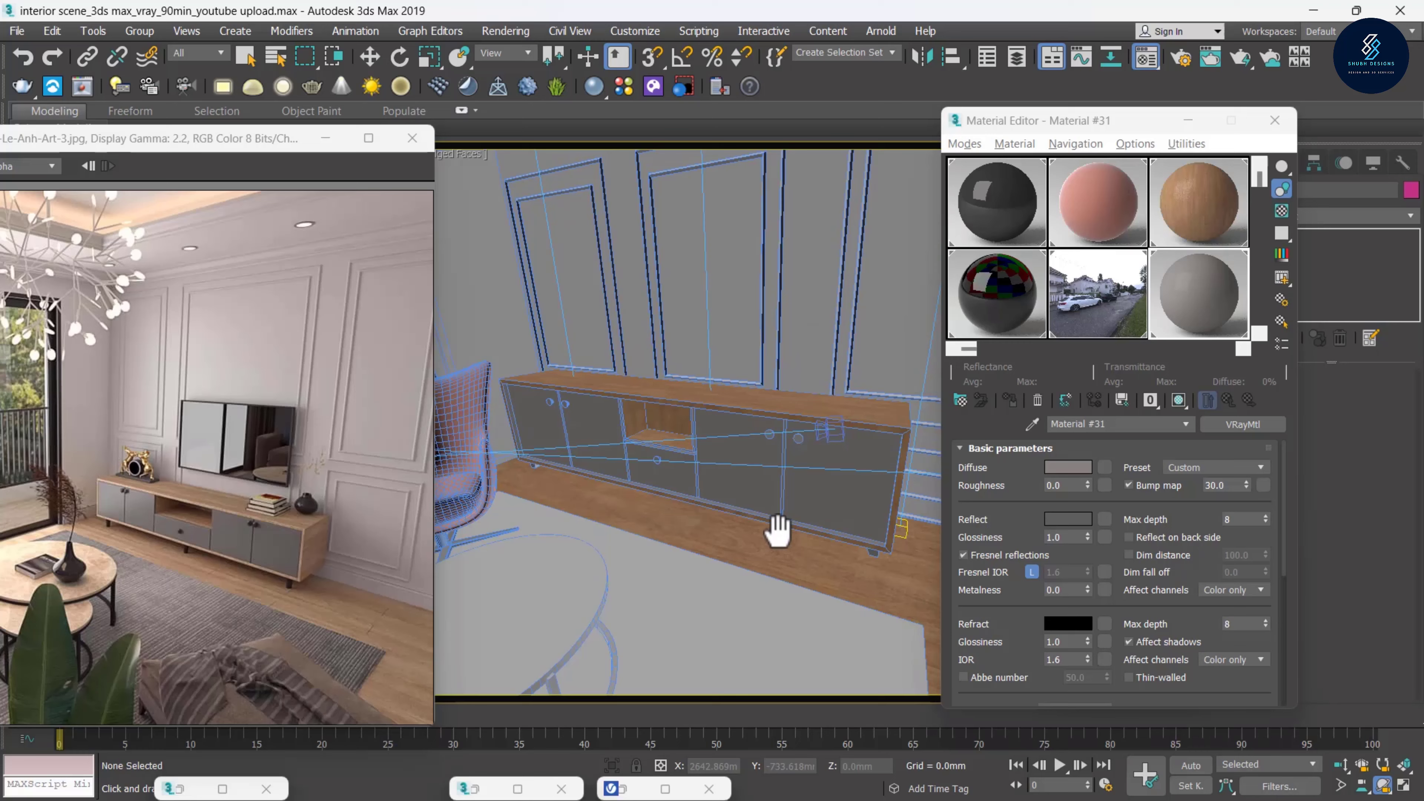
scroll(779, 532, "up", 2)
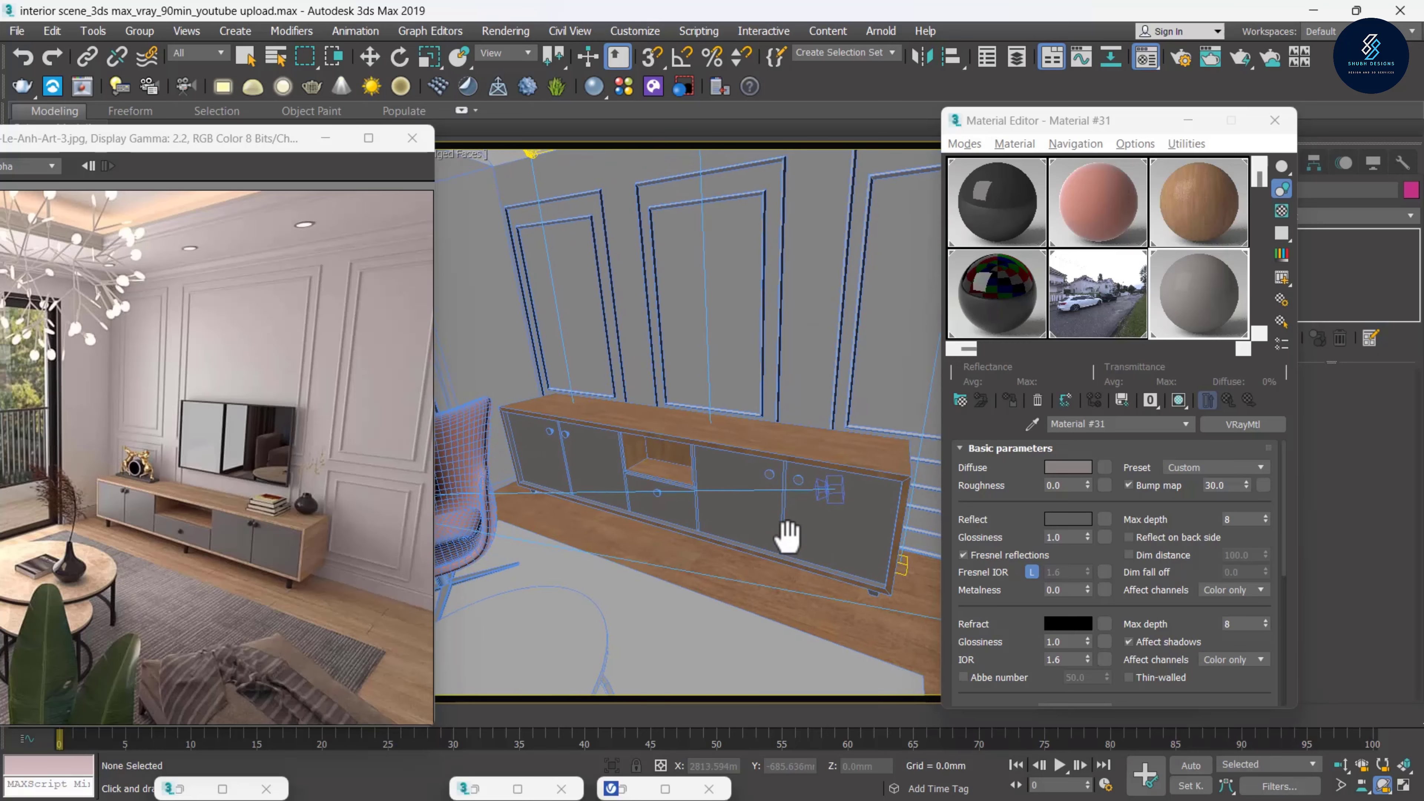
scroll(786, 534, "up", 1)
scroll(795, 534, "up", 1)
left_click_drag(1049, 132, 1088, 136)
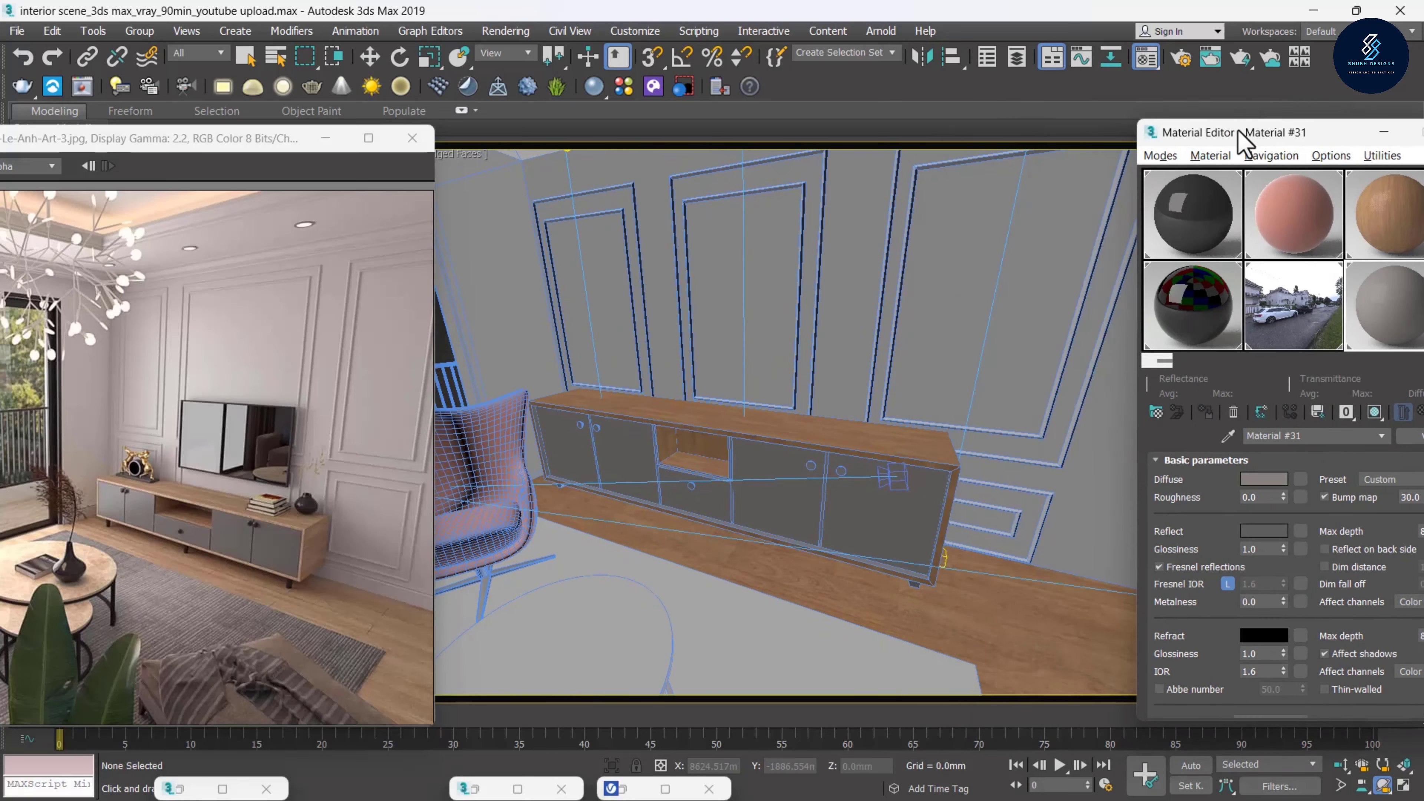
left_click(505, 30)
left_click(657, 190)
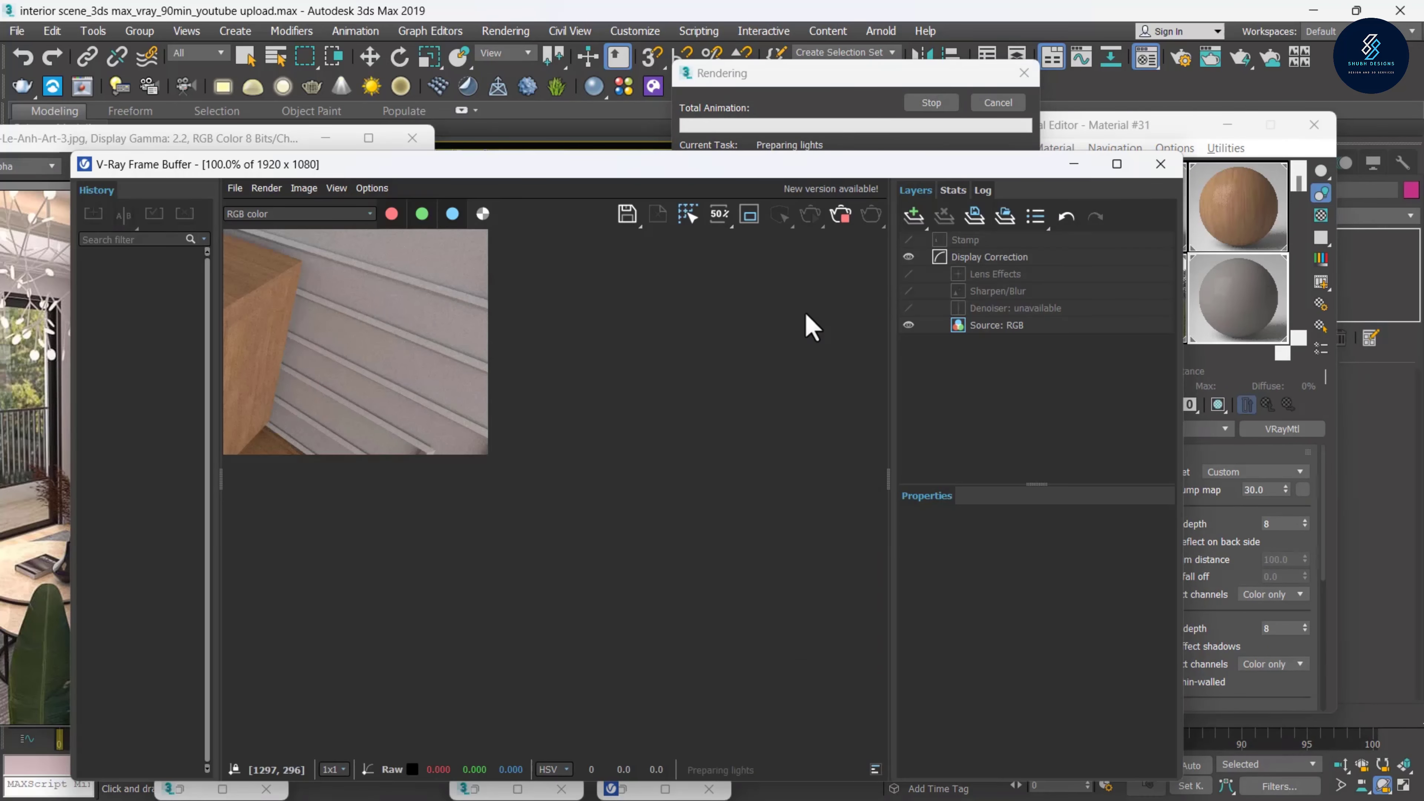
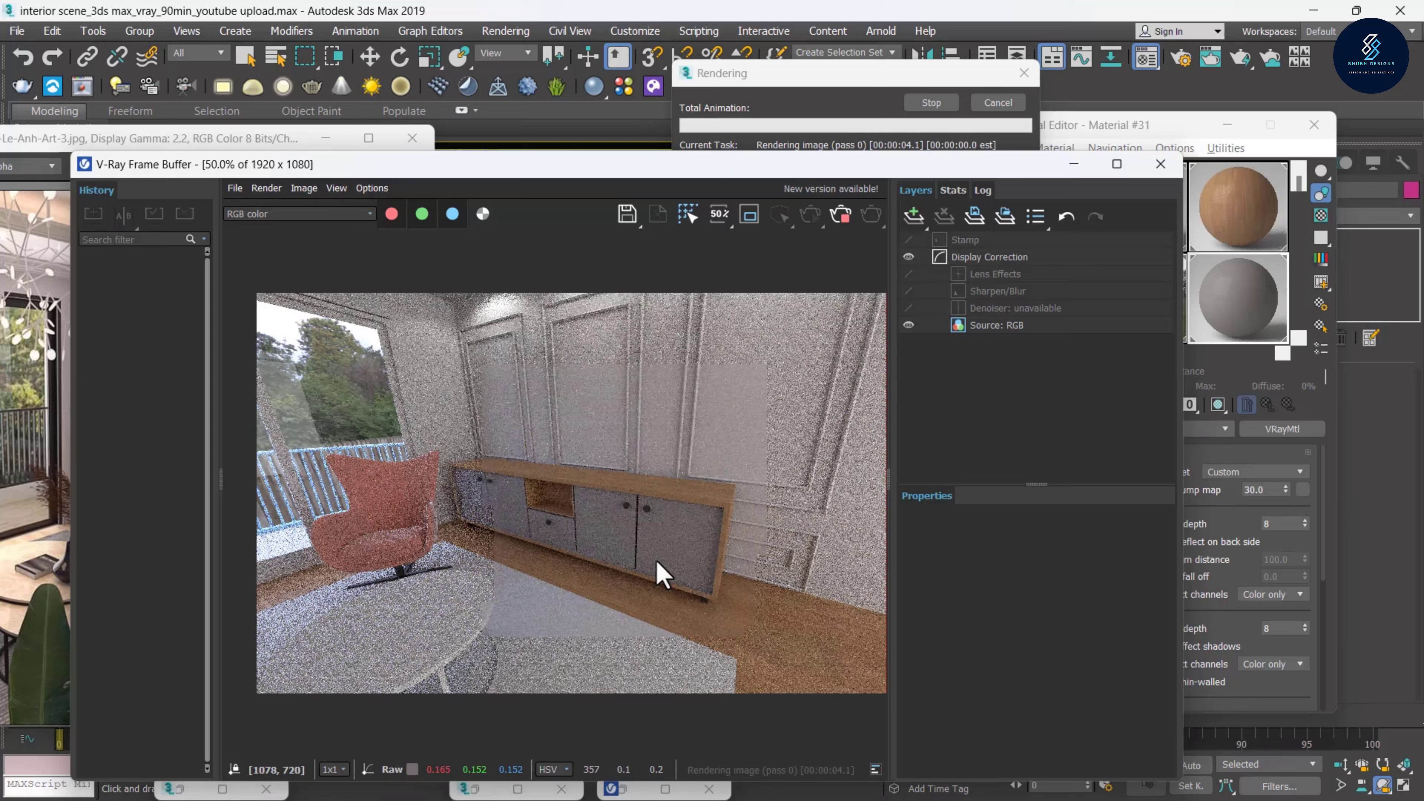
Zoom in and out of the V-Ray Frame Buffer to inspect the cabinet render
scroll(398, 582, "up", 2)
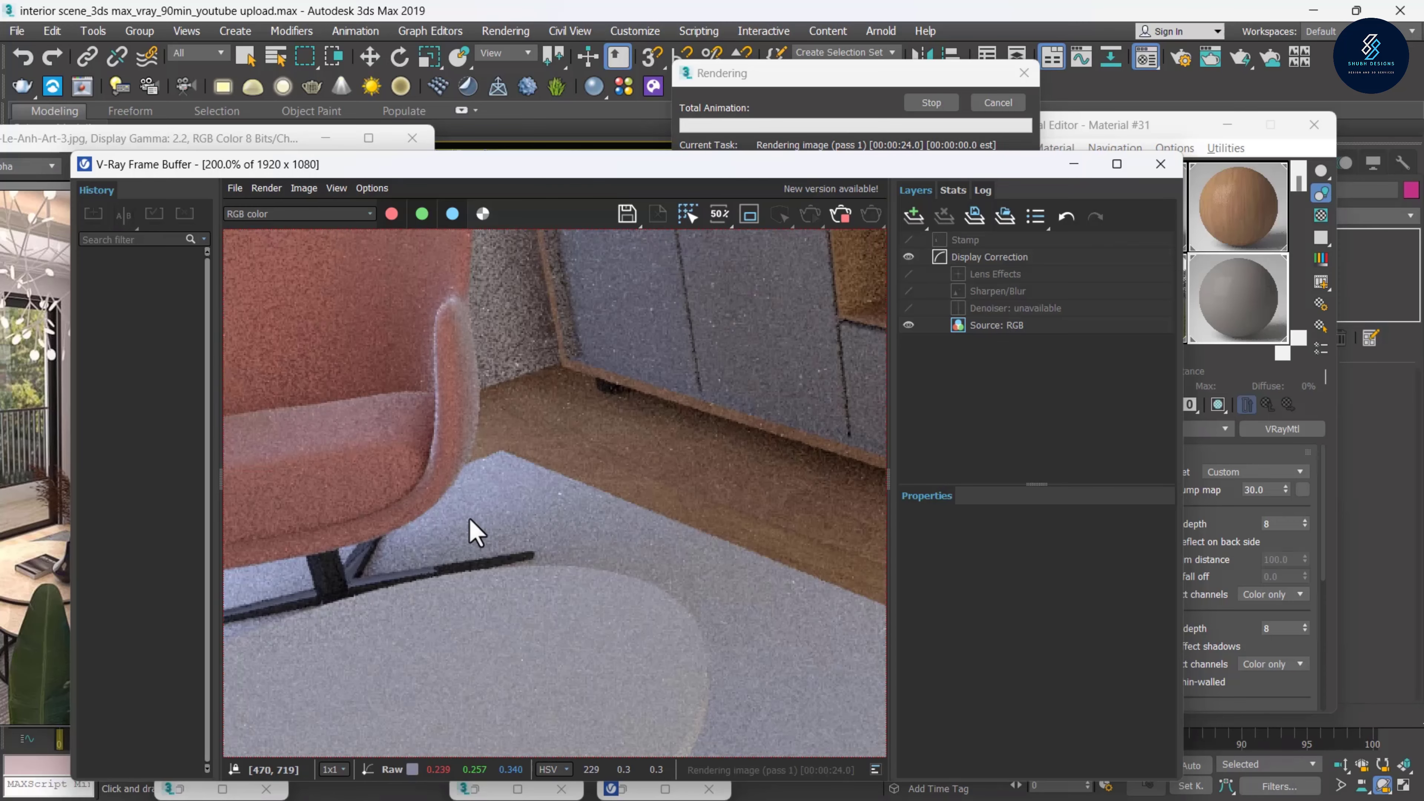
scroll(470, 531, "down", 2)
scroll(493, 499, "up", 1)
scroll(503, 477, "up", 1)
scroll(502, 477, "down", 1)
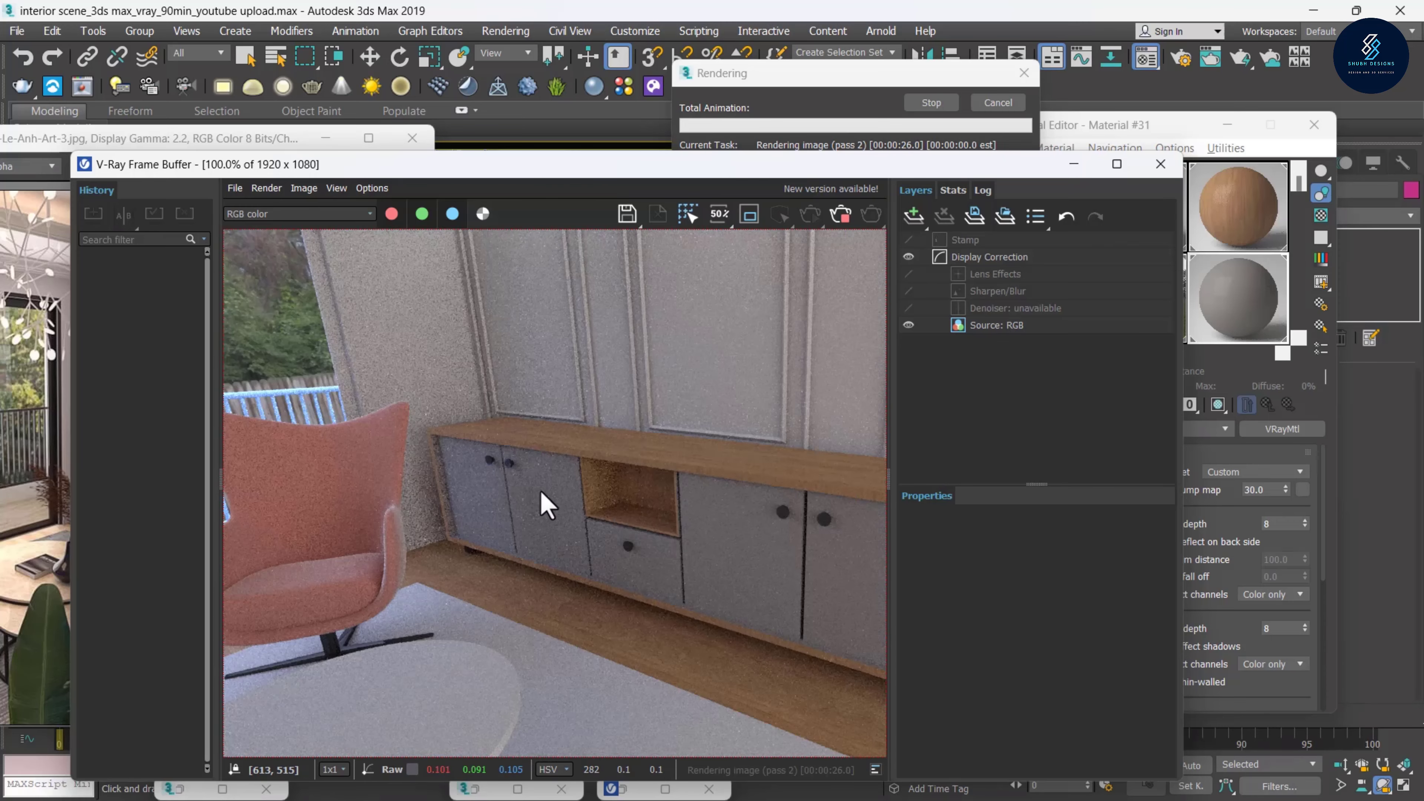
scroll(547, 499, "up", 2)
scroll(490, 502, "down", 2)
scroll(549, 521, "down", 1)
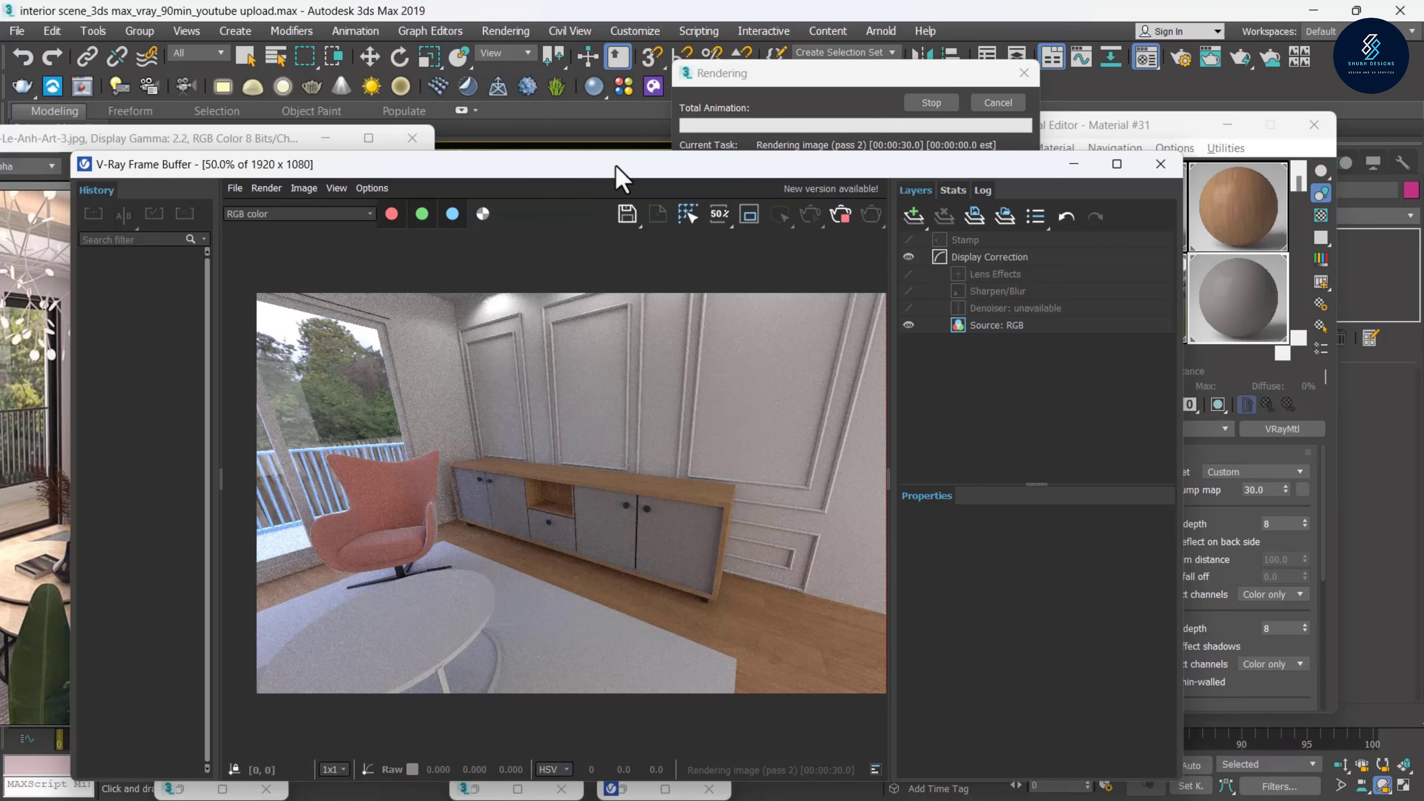
left_click_drag(617, 169, 931, 152)
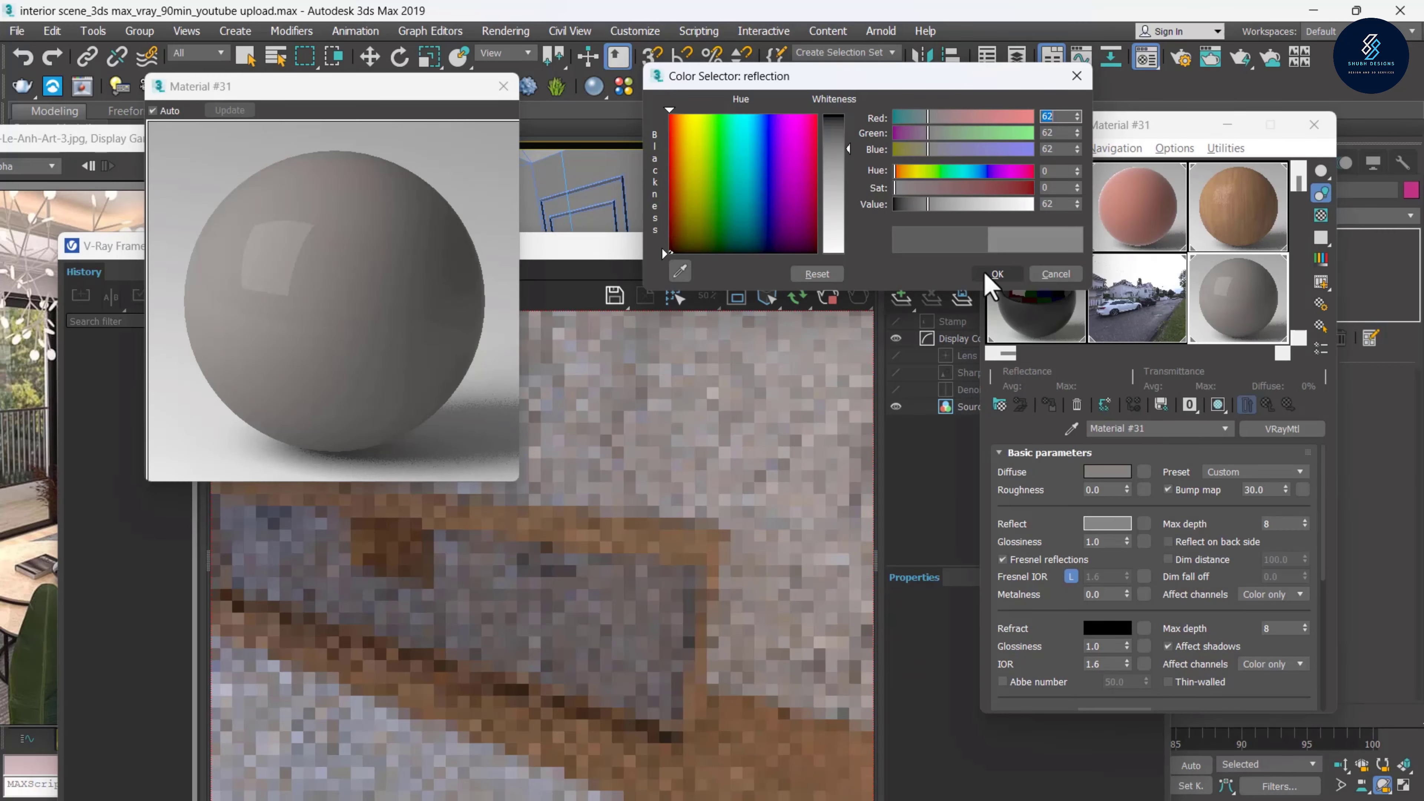
Confirm the grey 62 reflection colour, close the preview, and compare the render with the reference photo
left_click(994, 275)
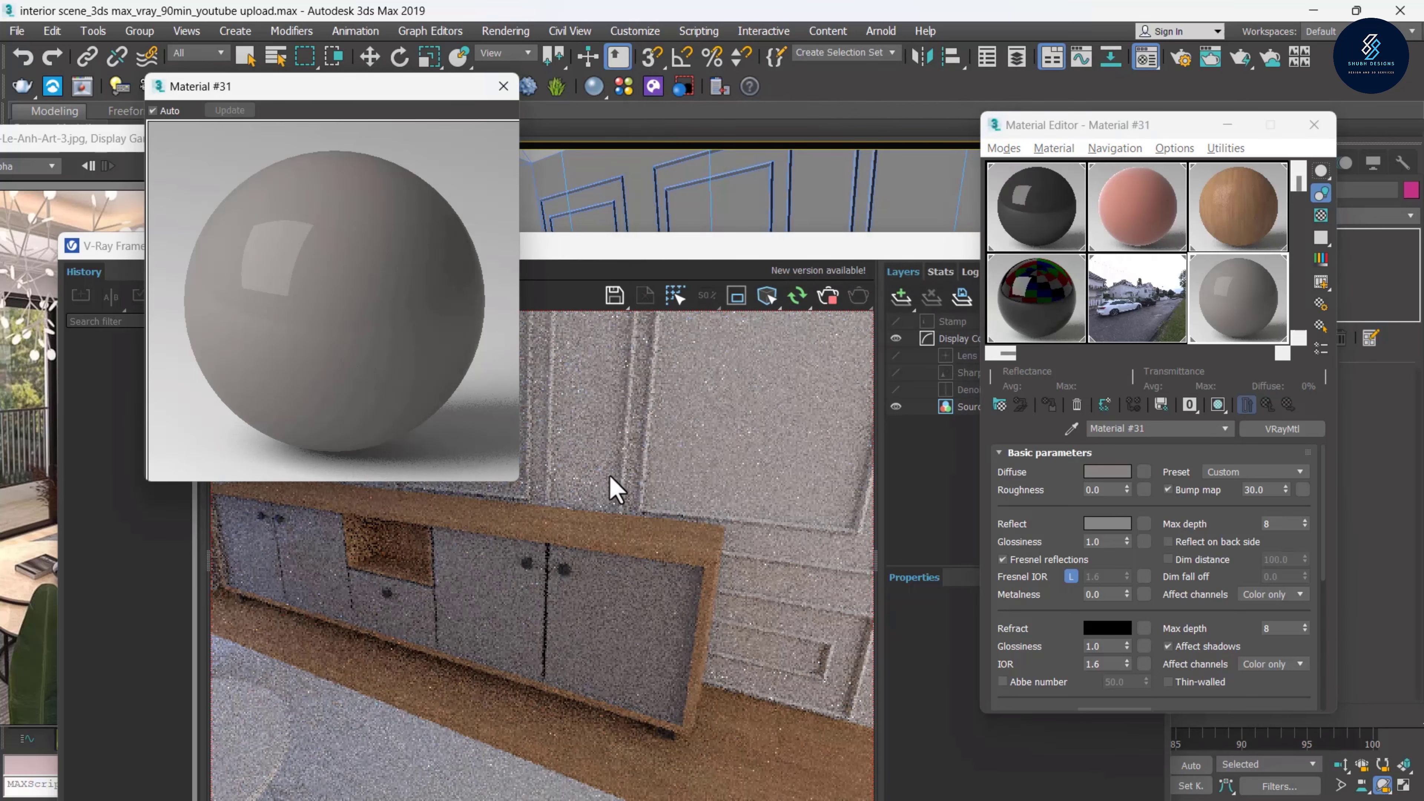
left_click(584, 451)
scroll(572, 503, "down", 2)
scroll(443, 631, "up", 1)
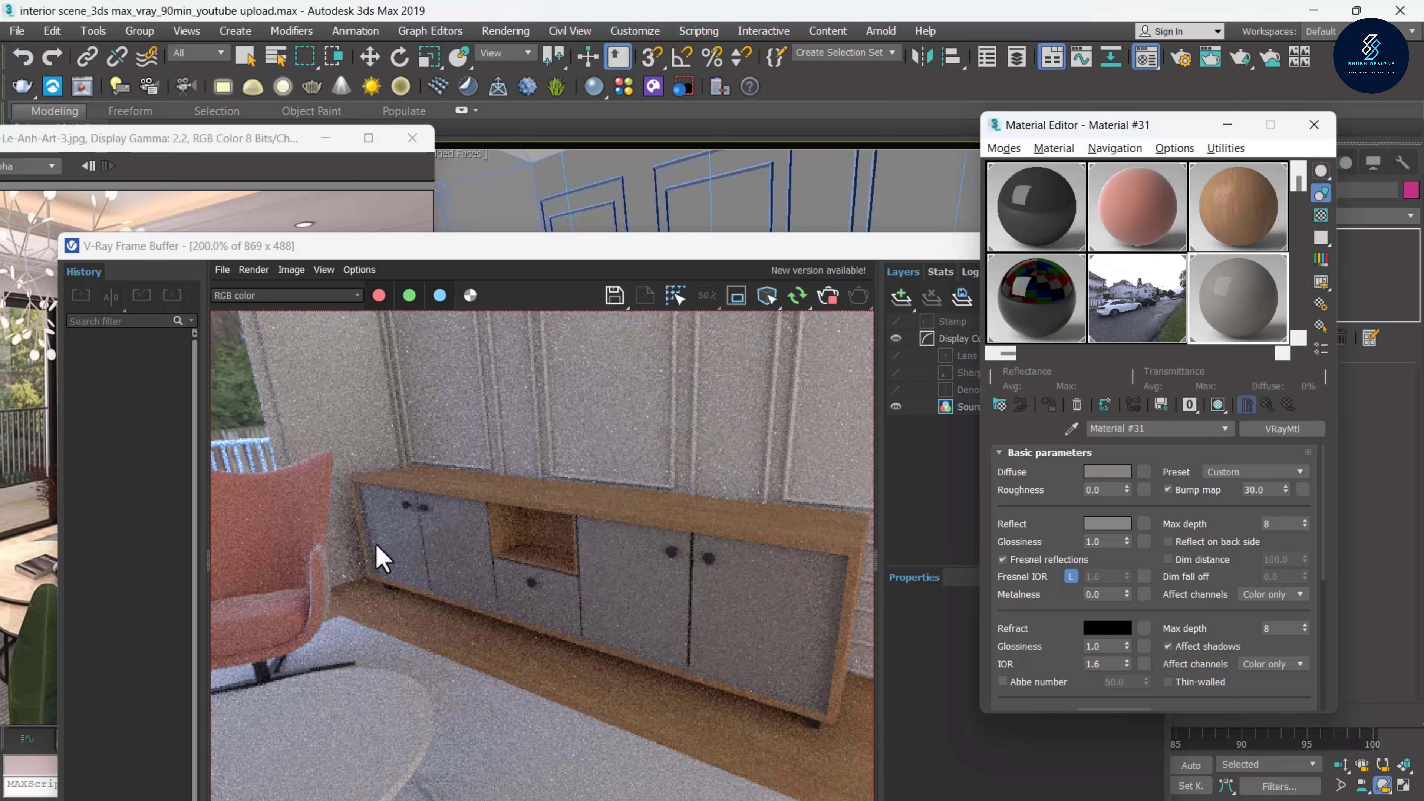
left_click(235, 137)
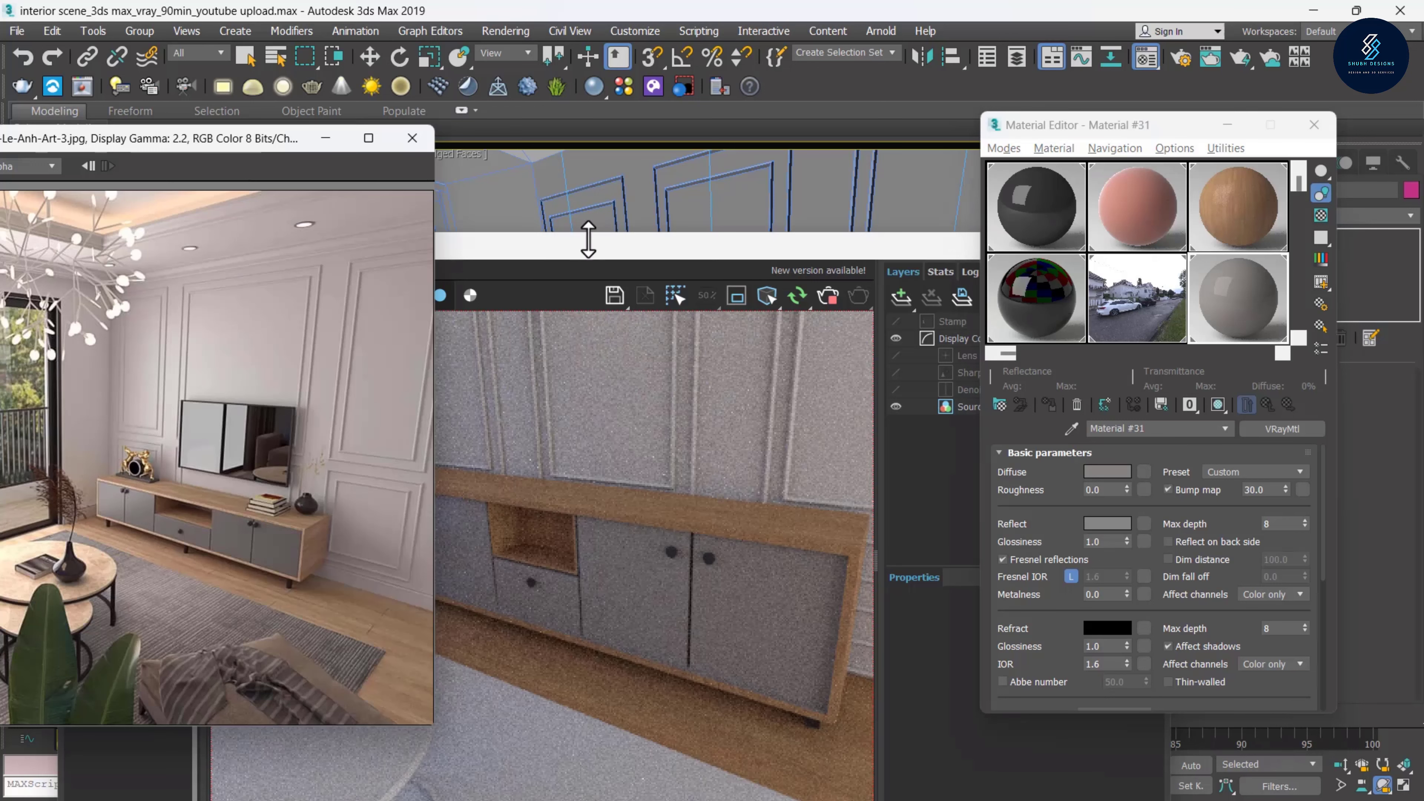
left_click(570, 249)
scroll(416, 555, "down", 1)
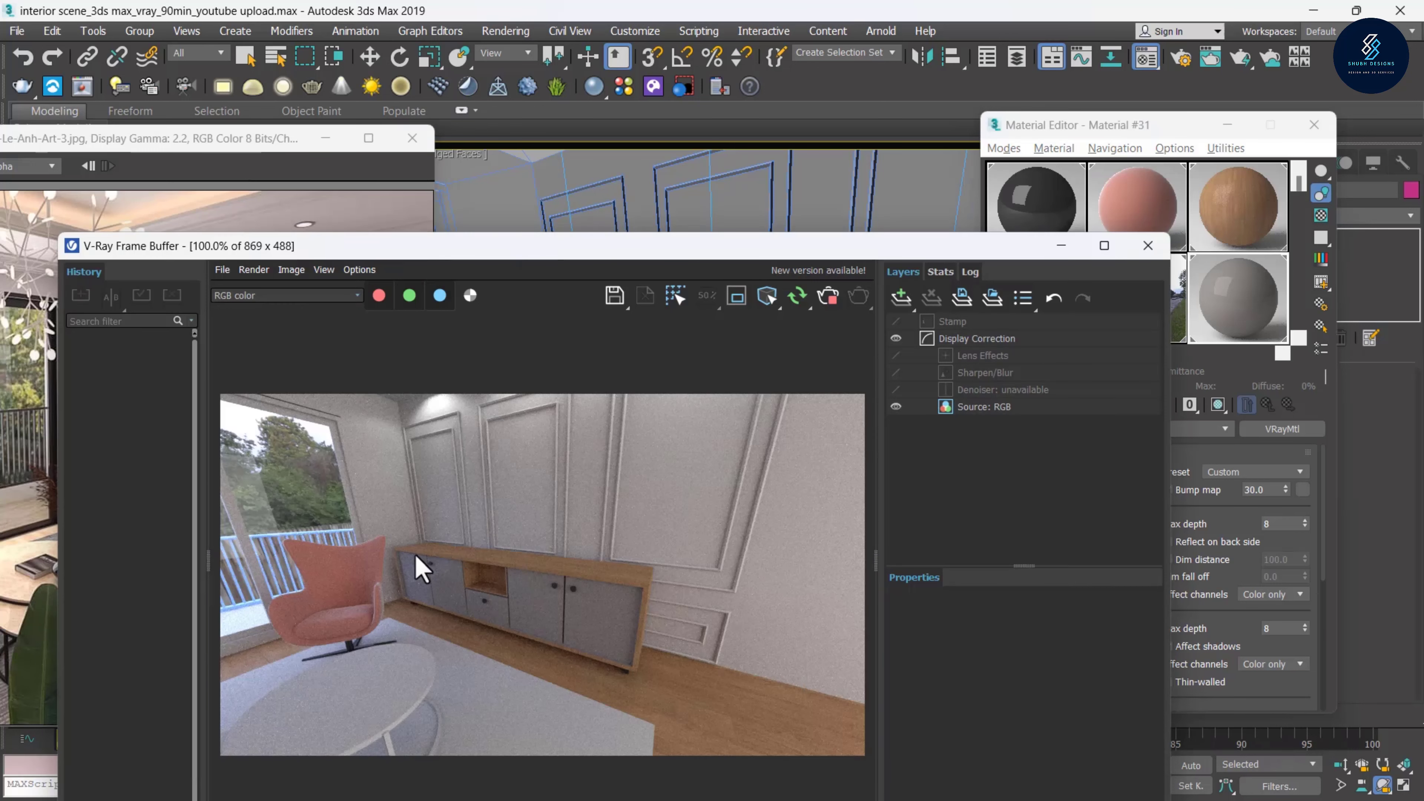
scroll(416, 595, "up", 1)
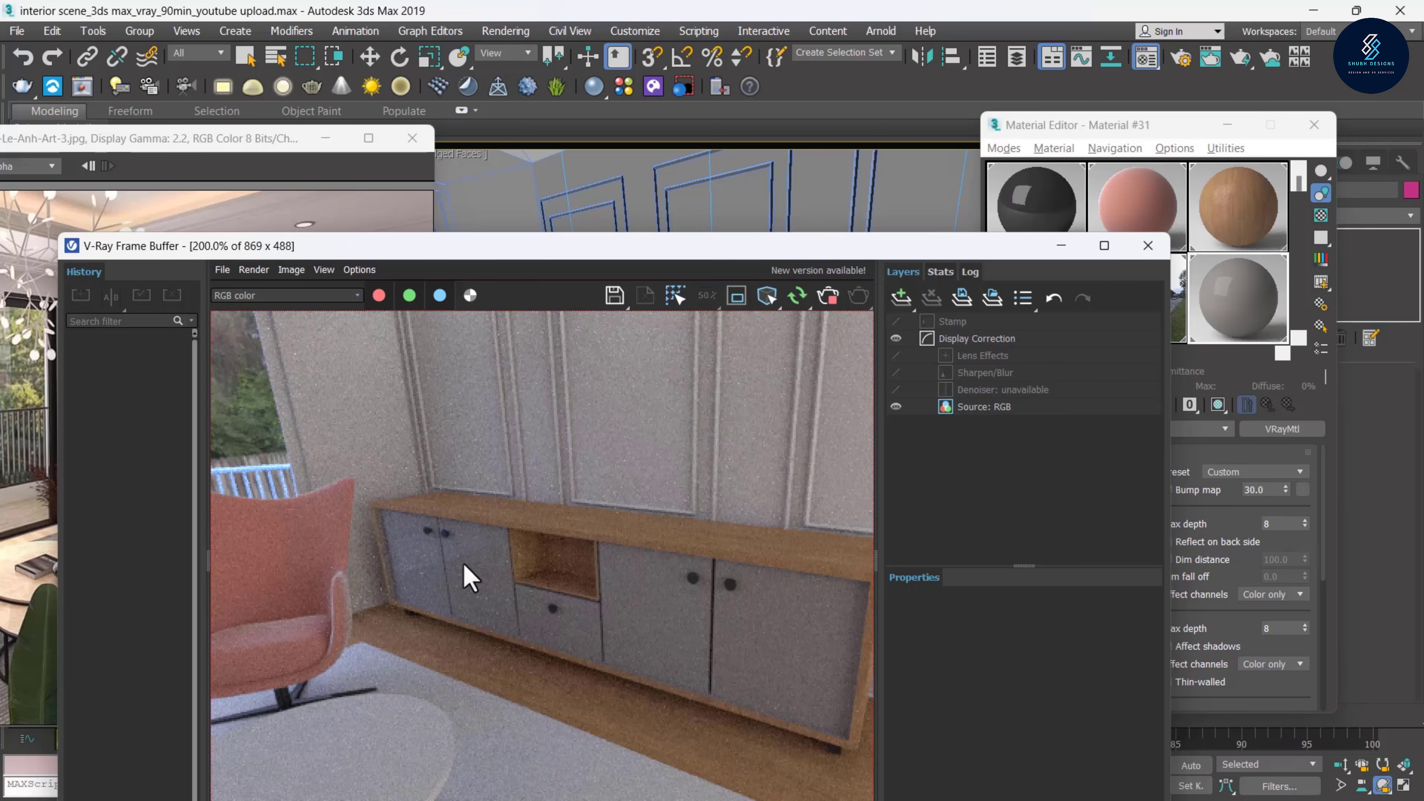
scroll(465, 566, "down", 1)
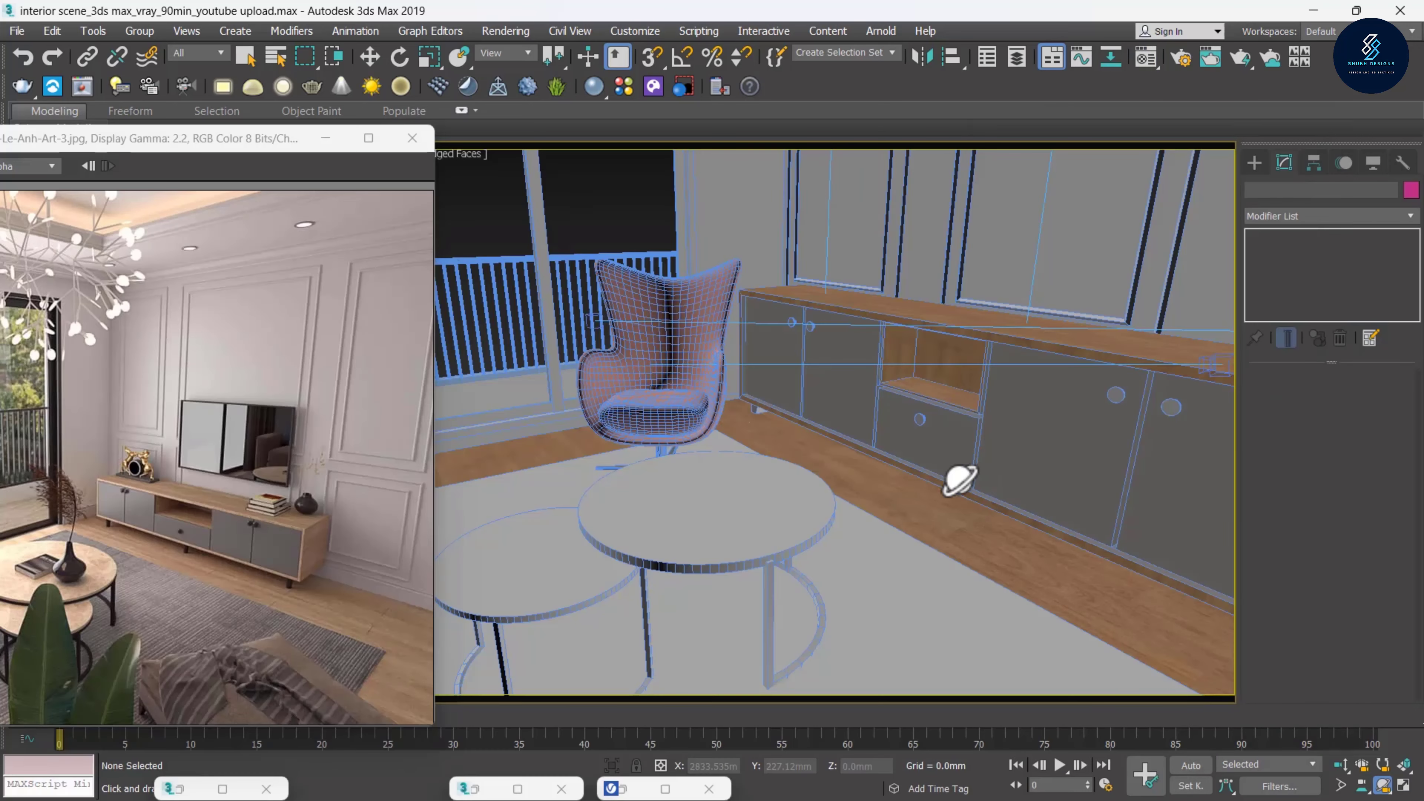
Isolate the coffee table group so only the tables are shown
mouse_move(953, 476)
middle_mouse_down("alt")
mouse_move(858, 588)
mouse_move(834, 588)
mouse_move(720, 463)
mouse_move(878, 446)
mouse_move(859, 477)
middle_mouse_up("alt")
key("w")
left_click(821, 502)
right_click(820, 502)
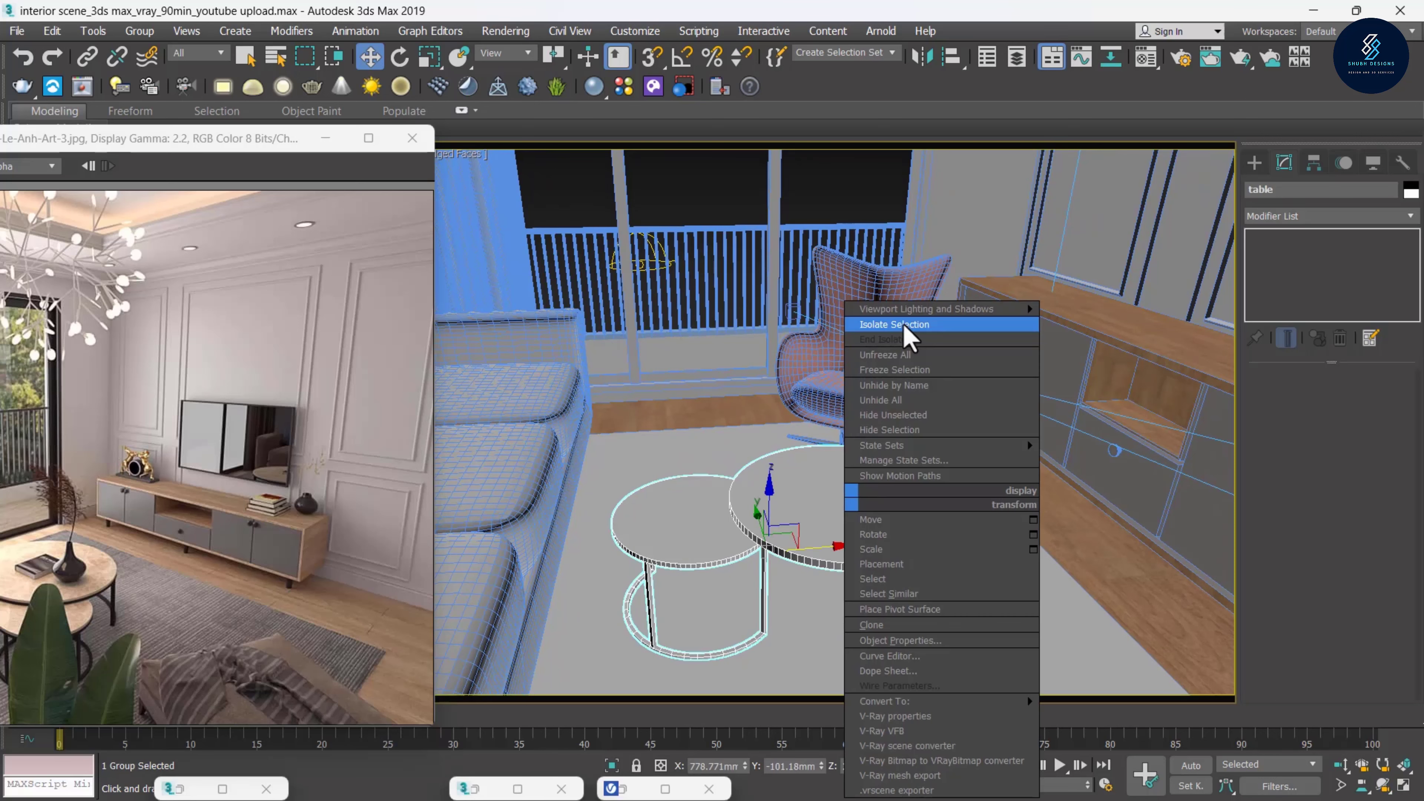
left_click(906, 323)
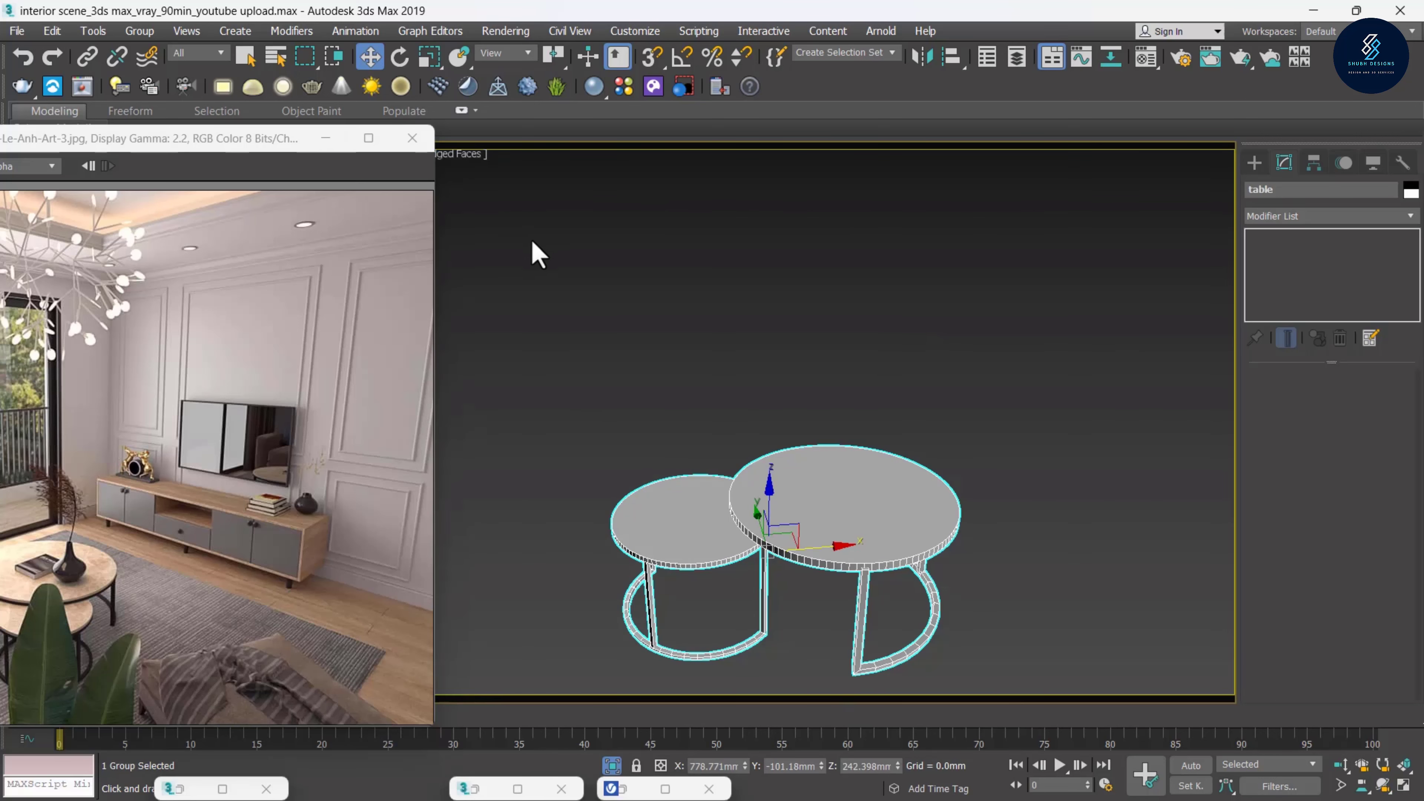
scroll(746, 471, "down", 5)
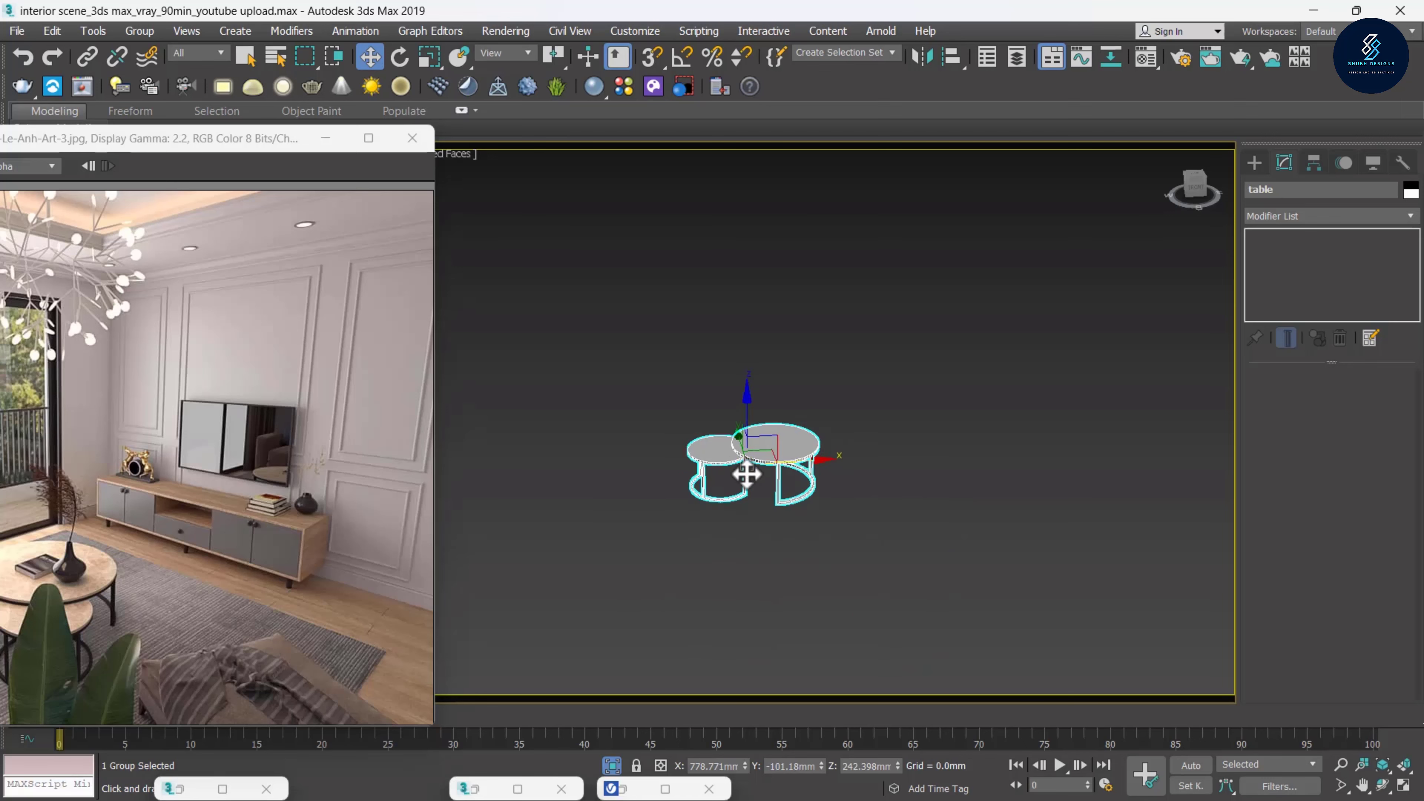
scroll(762, 477, "up", 3)
left_click_drag(169, 138, 170, 196)
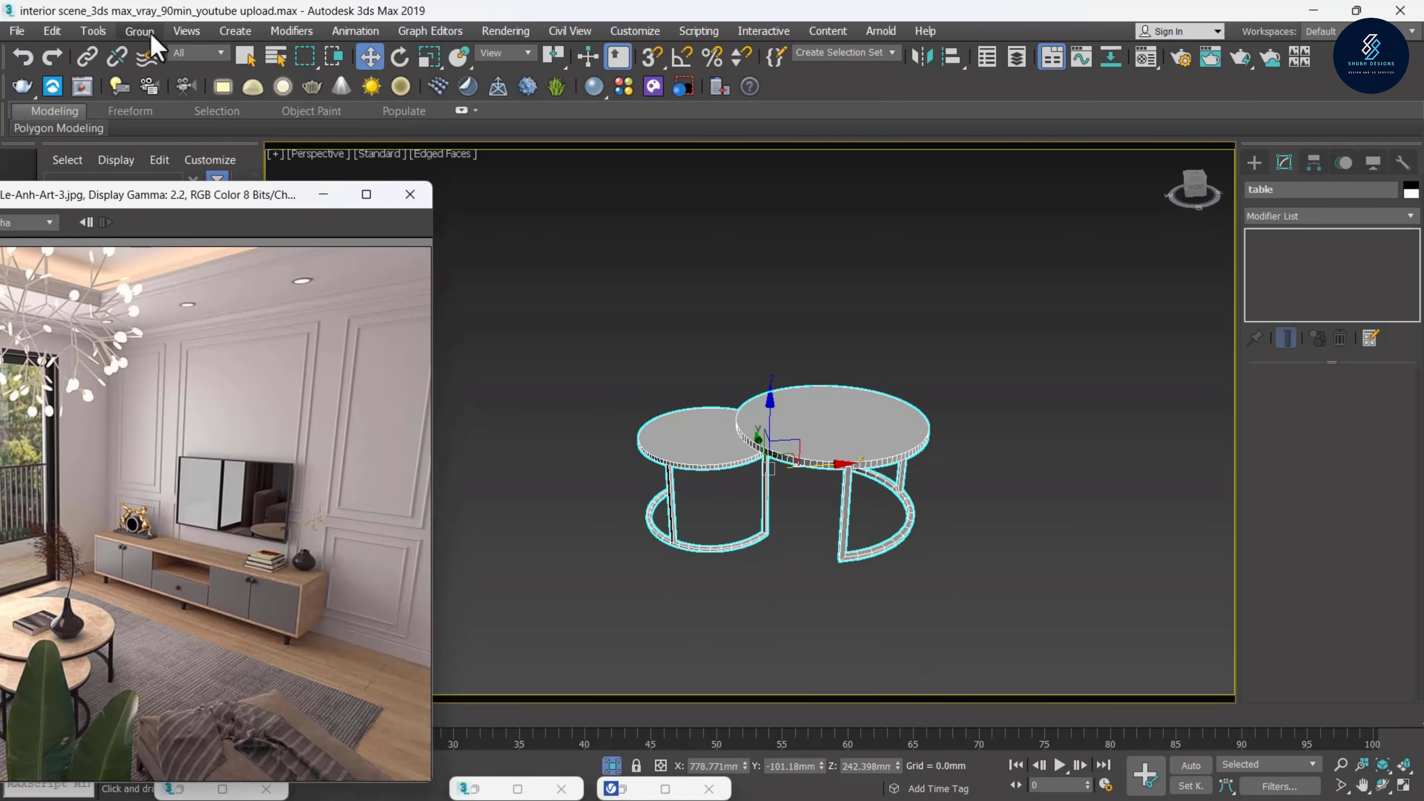
Open the table group and pick out the larger table's mesh, Cylinder007, for editing
left_click(139, 31)
left_click(174, 113)
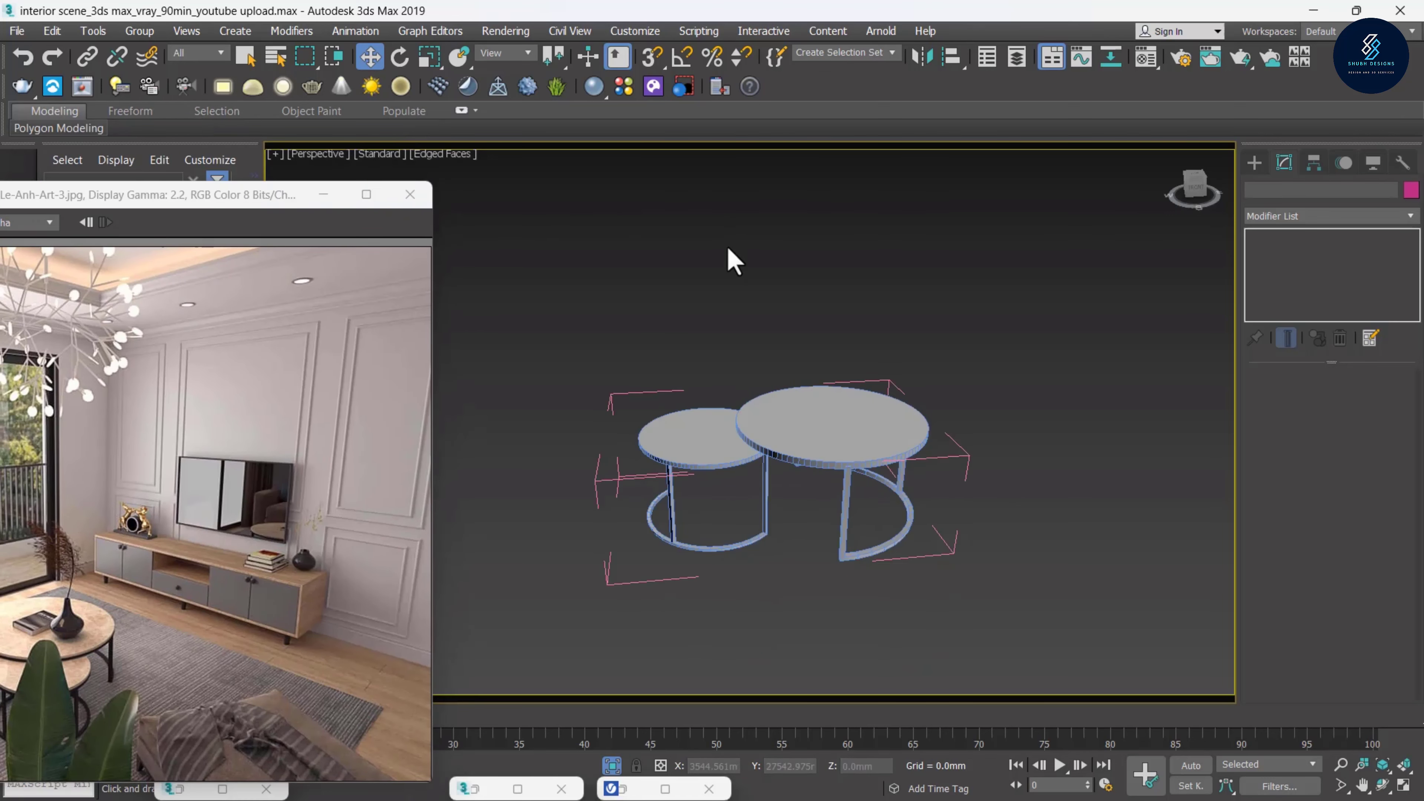
left_click(683, 426)
left_click(795, 426)
left_click(818, 413)
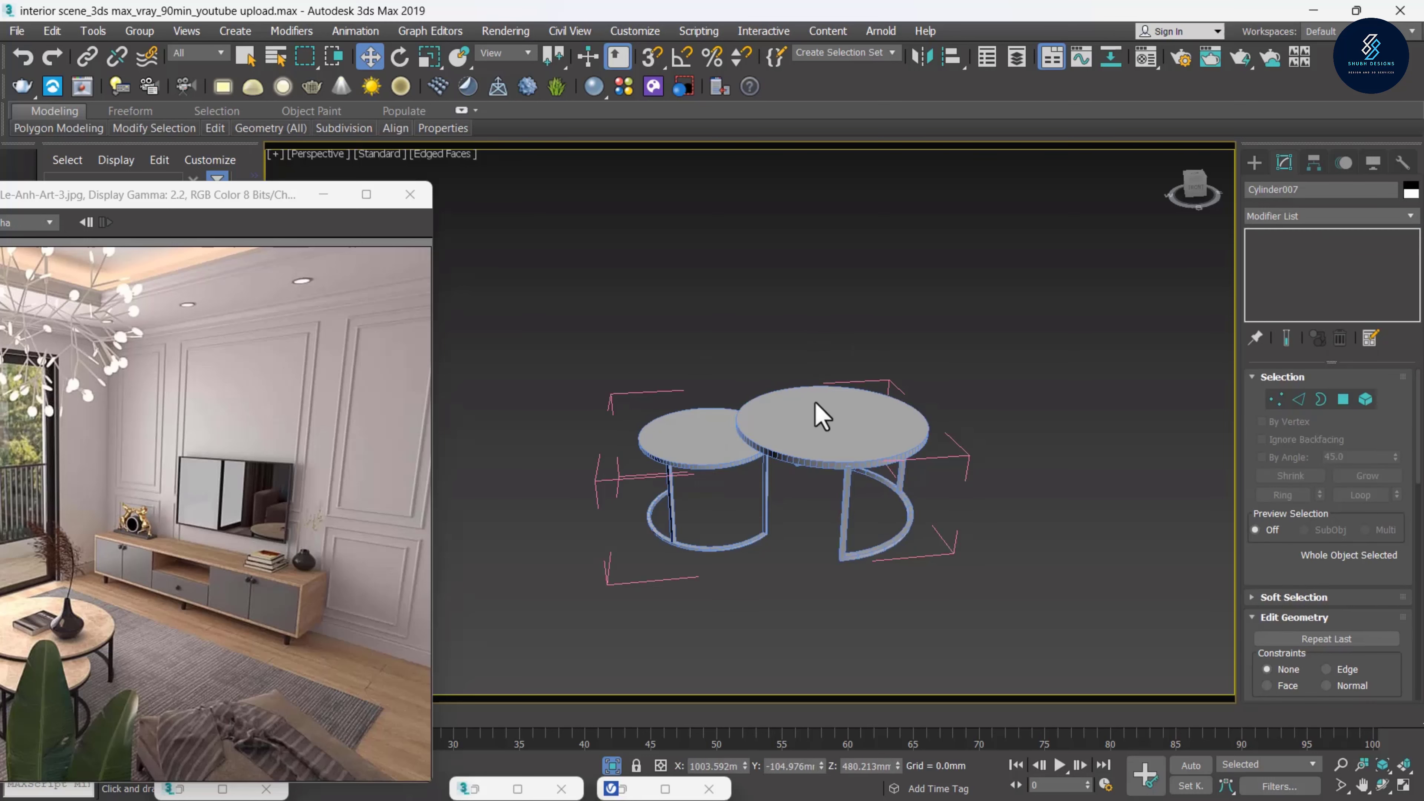
left_click(1254, 237)
left_click(1289, 314)
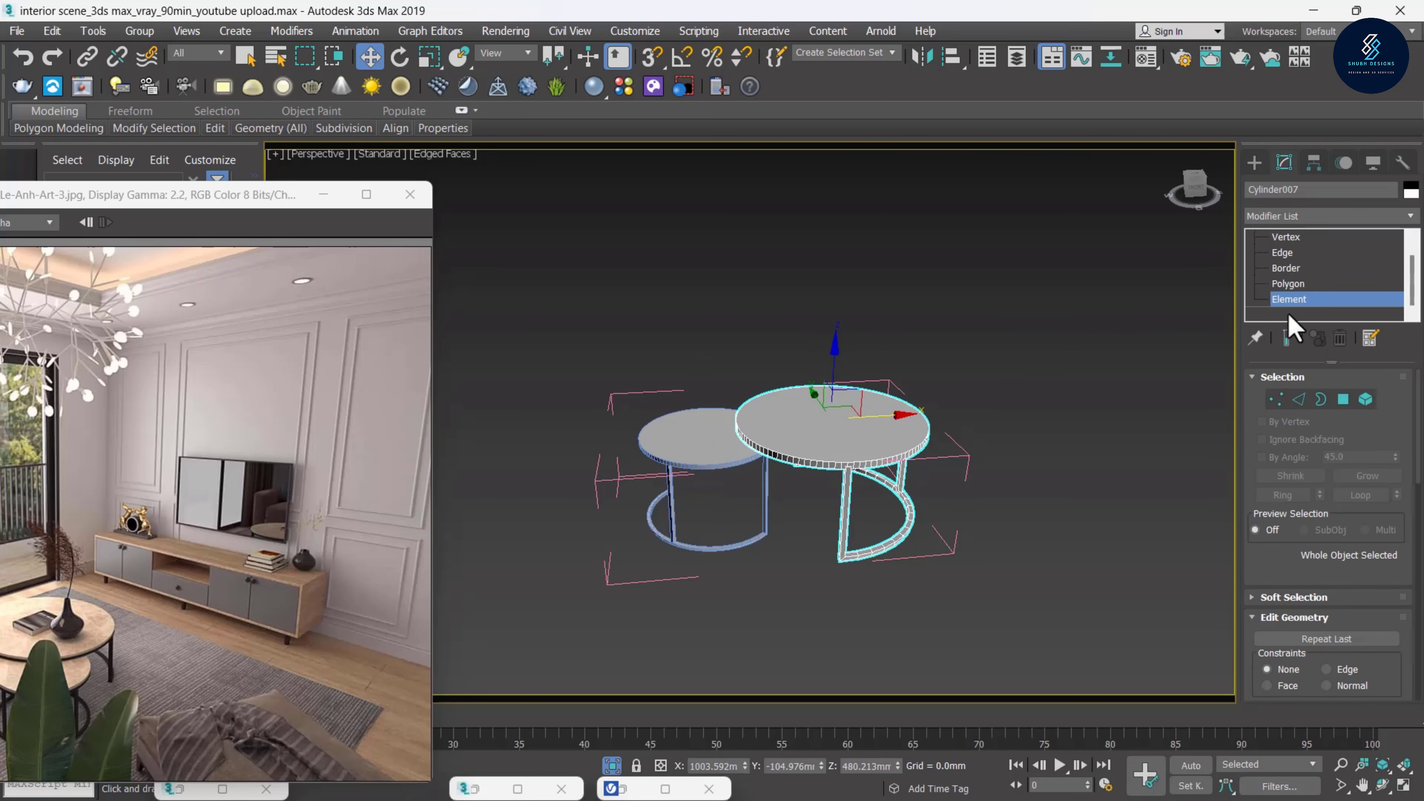
left_click(799, 428)
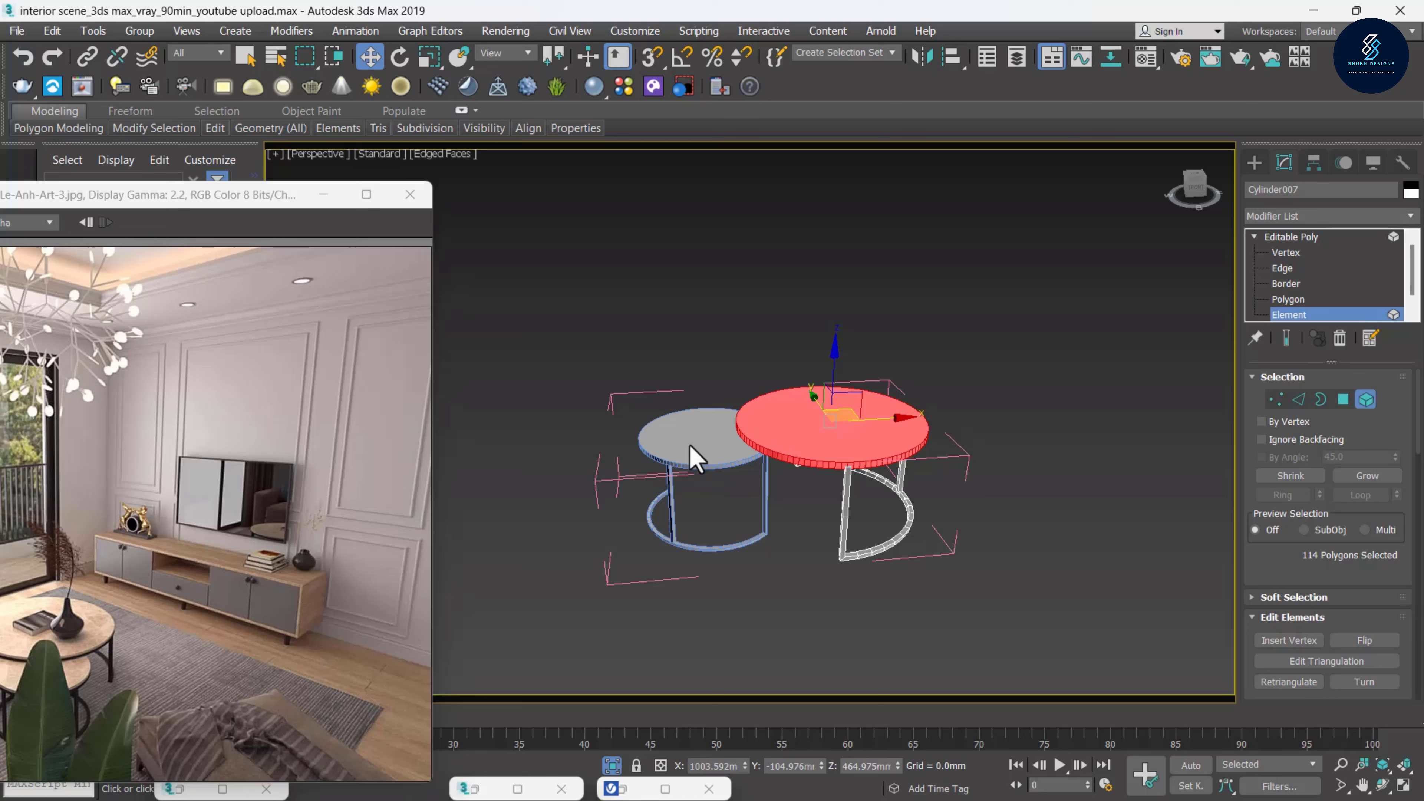
left_click(772, 604)
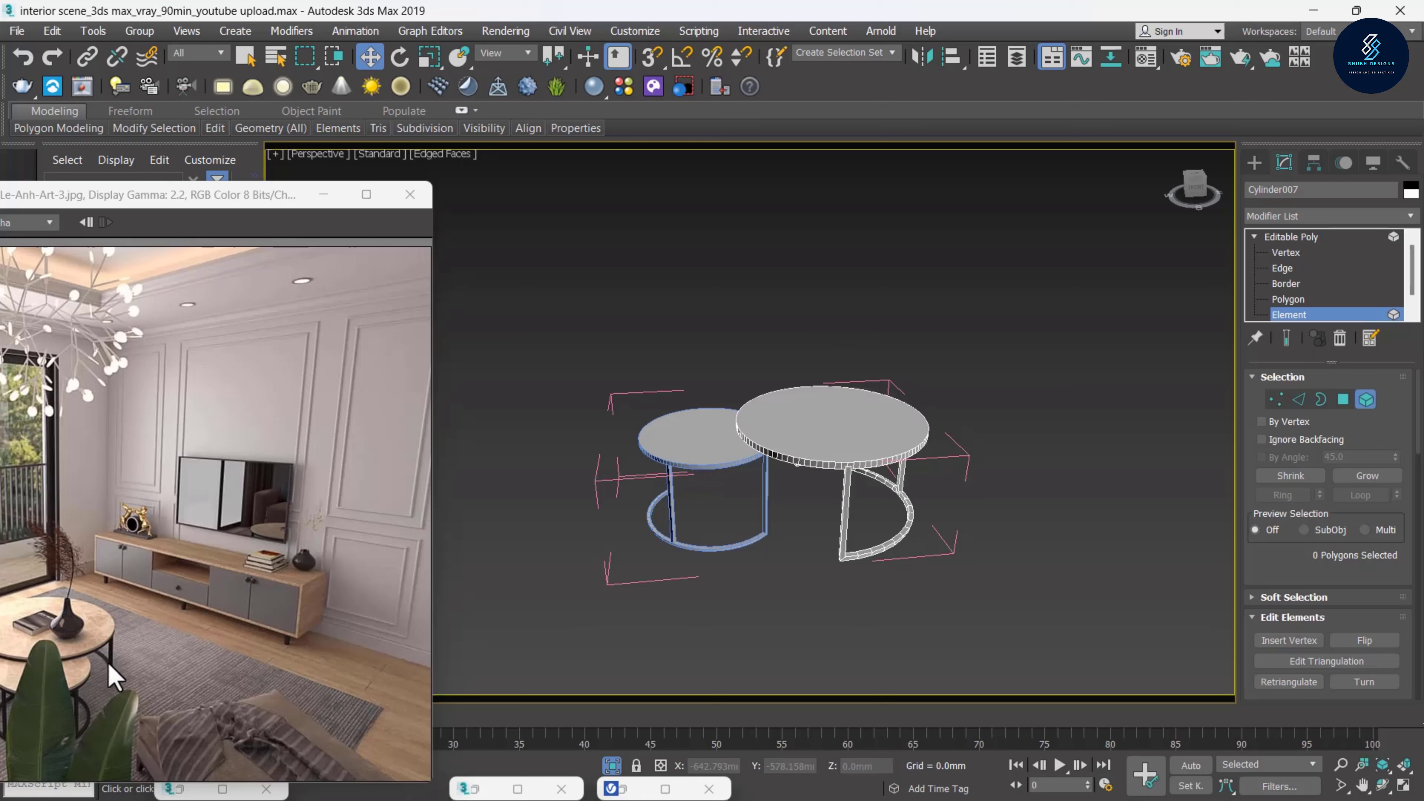
Select the larger table's top face and extrude it slightly
scroll(205, 587, "up", 2)
scroll(205, 586, "up", 3)
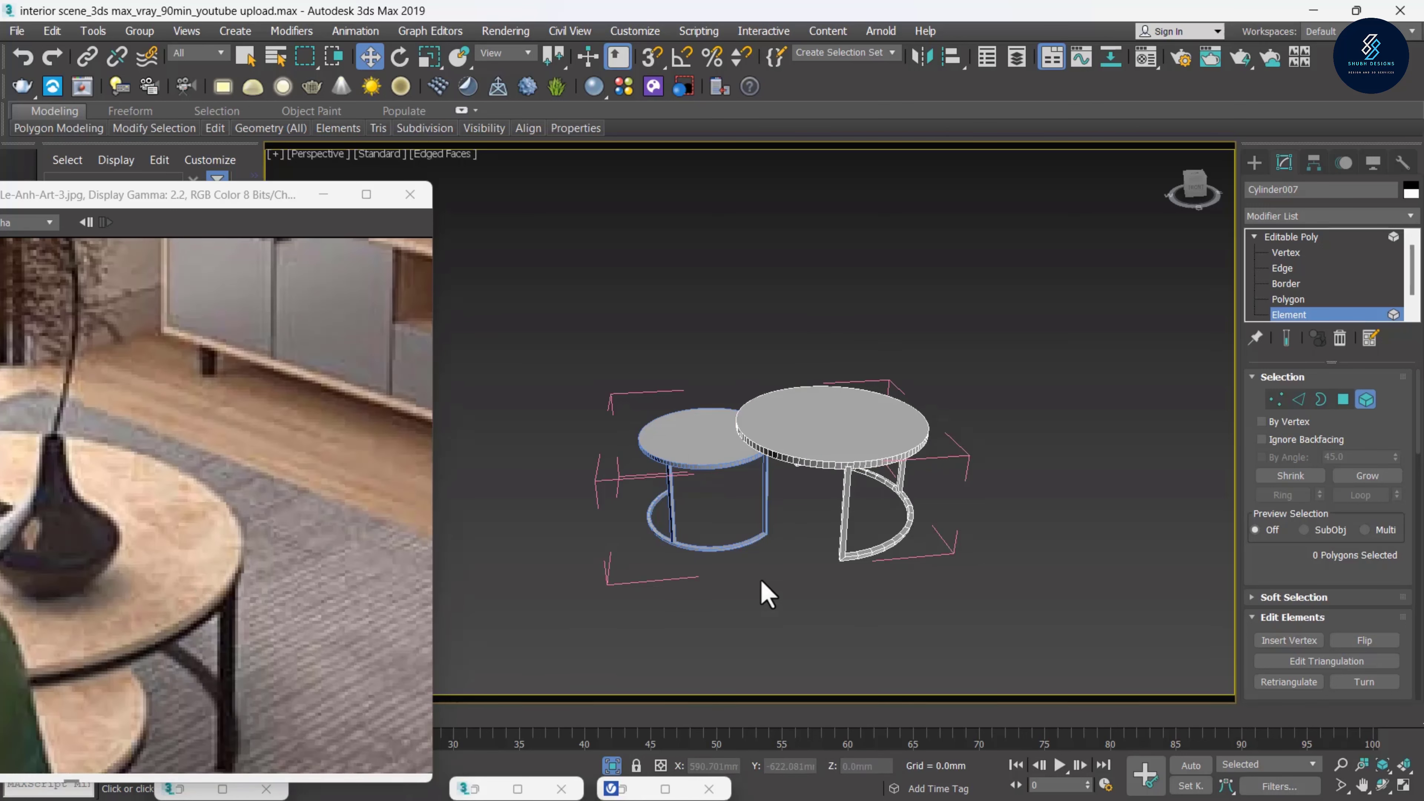
scroll(821, 455, "up", 3)
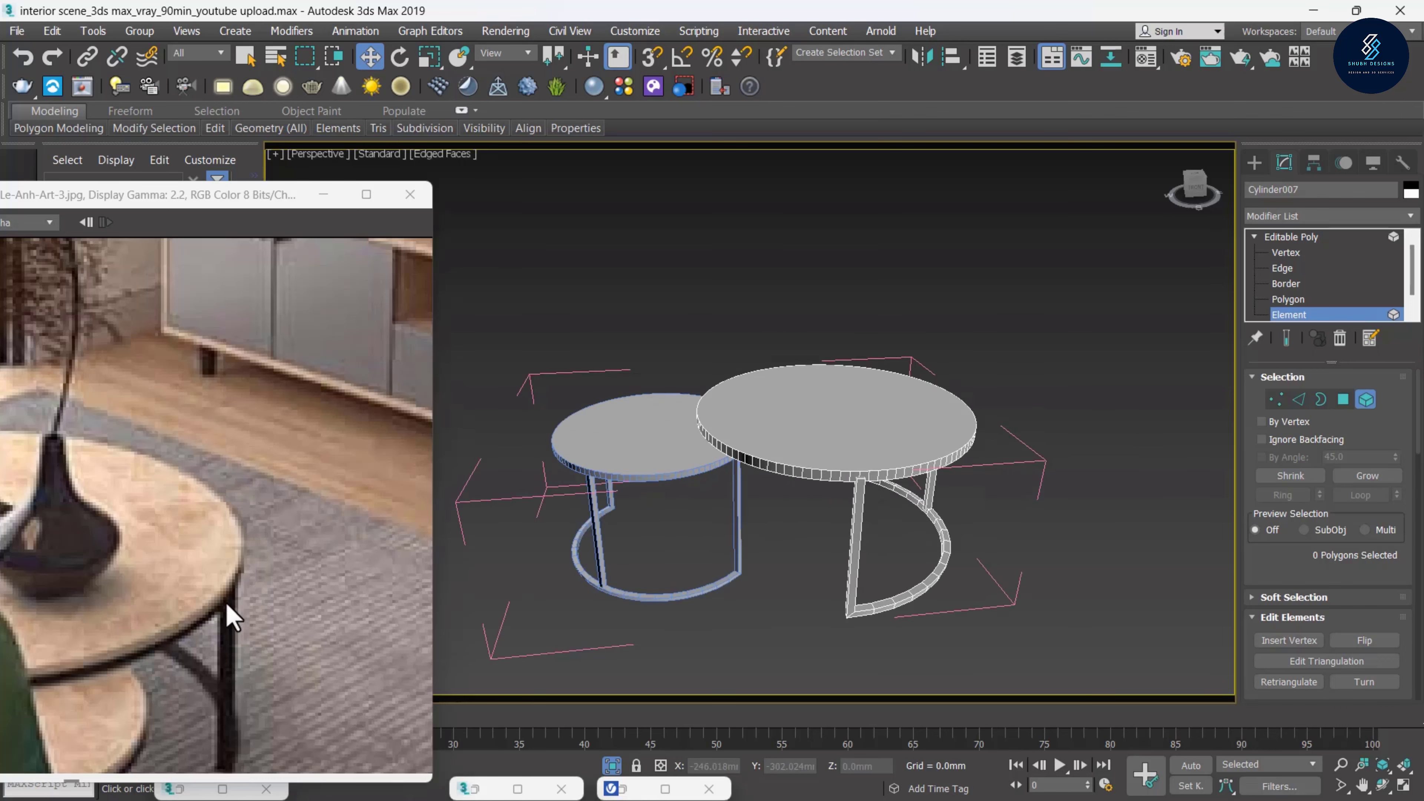
mouse_move(788, 519)
middle_mouse_down("alt")
mouse_move(794, 461)
mouse_move(790, 505)
middle_mouse_up("alt")
left_click(1266, 299)
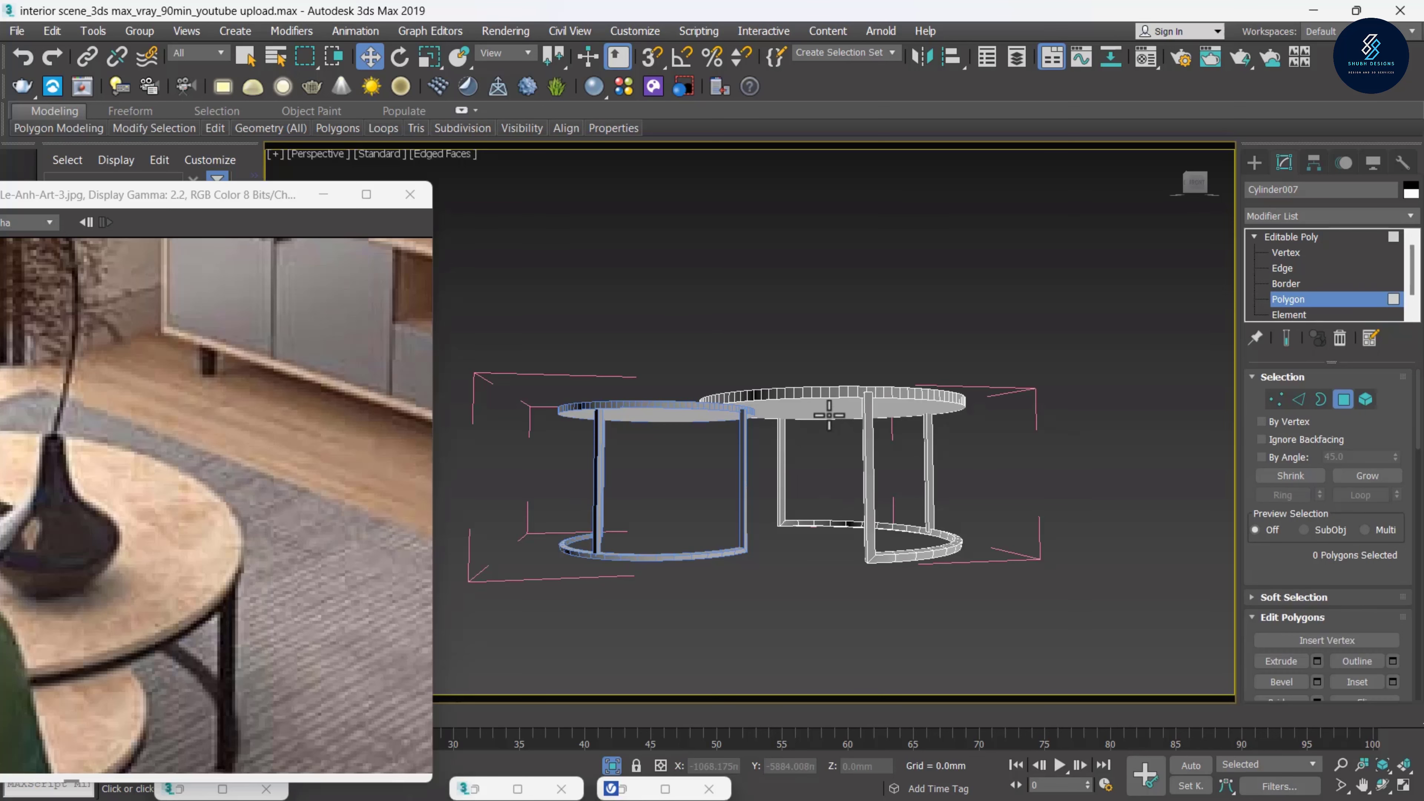
left_click(817, 424)
scroll(812, 405, "up", 3)
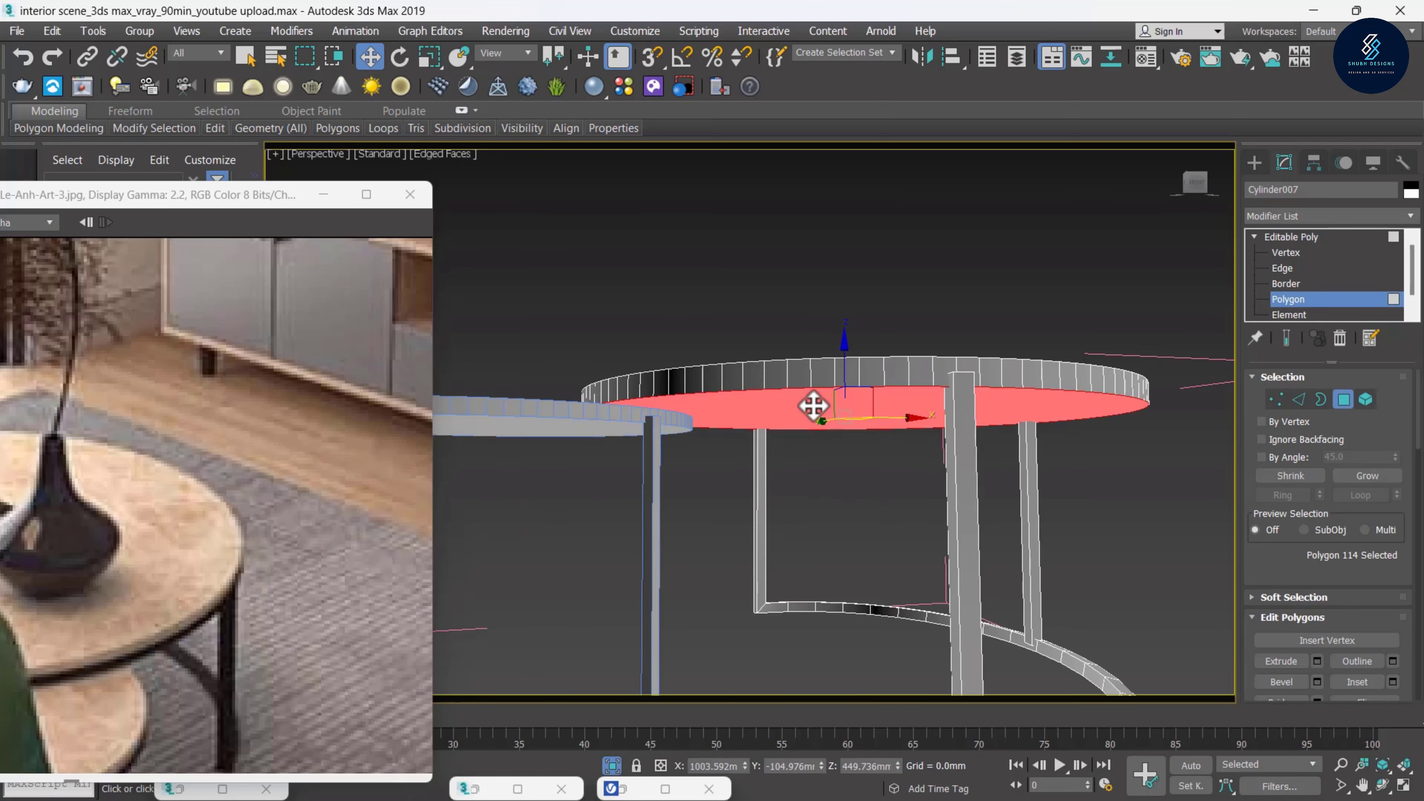
right_click(806, 397)
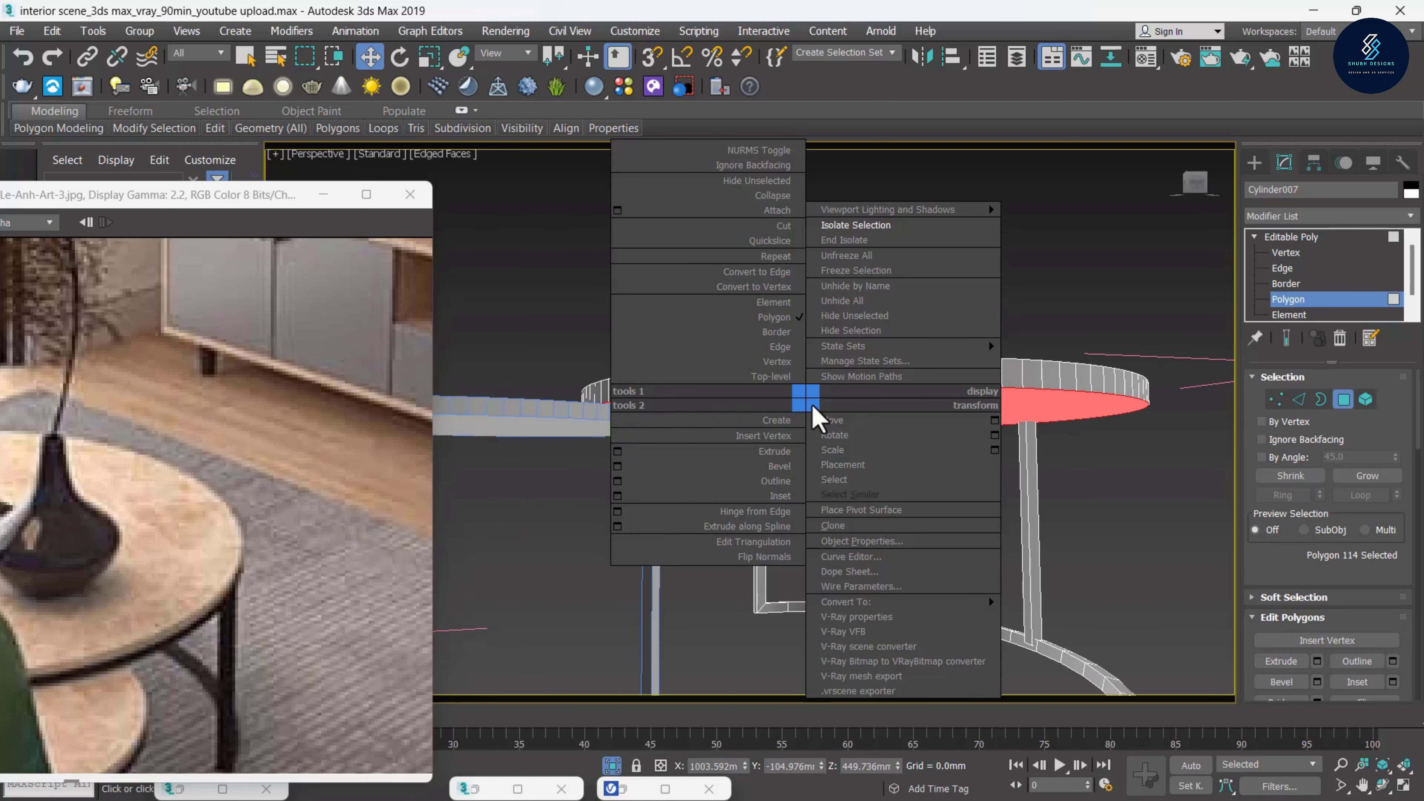
left_click(777, 451)
left_click_drag(842, 405, 843, 382)
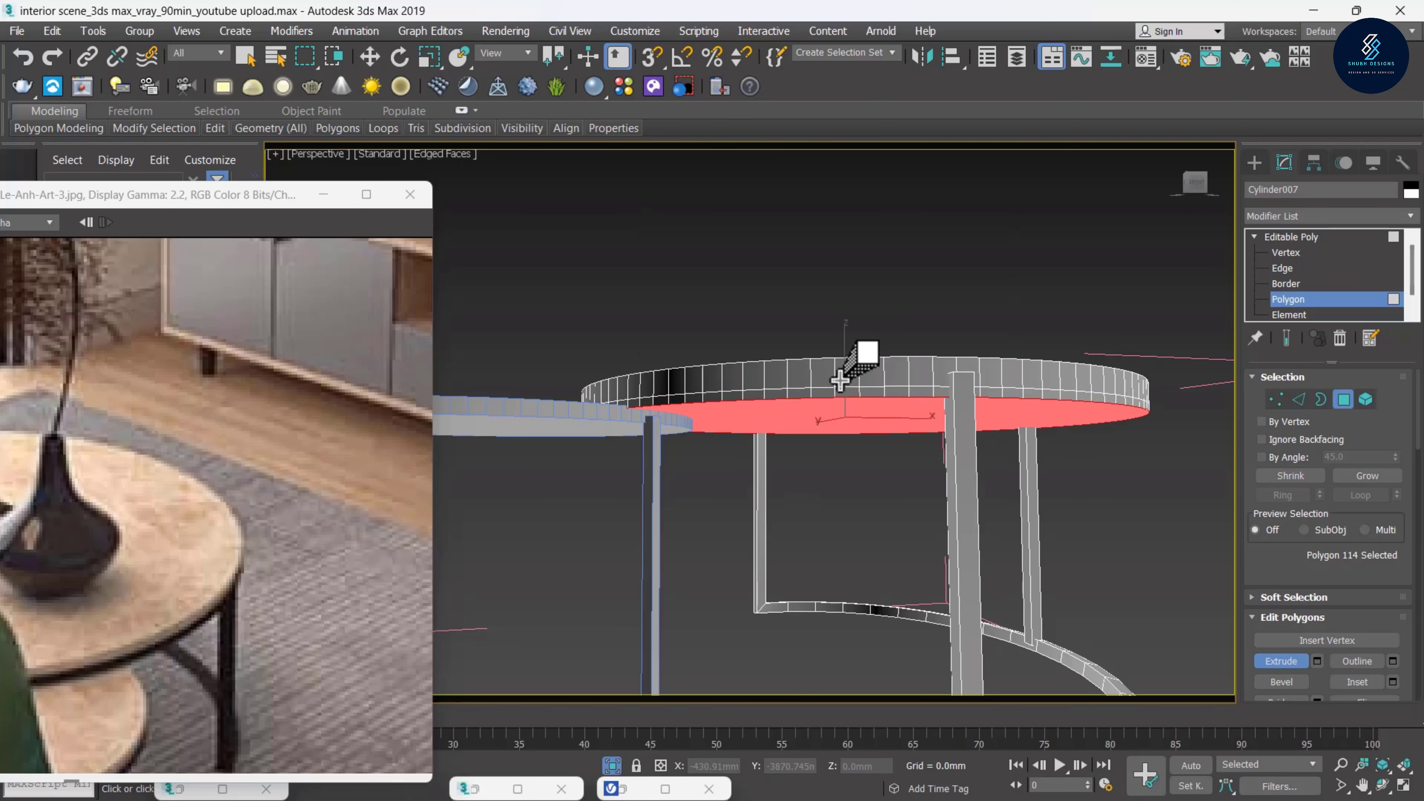
Orbit to a low eye-level view to check the extruded tabletop
key("w")
scroll(853, 275, "down", 4)
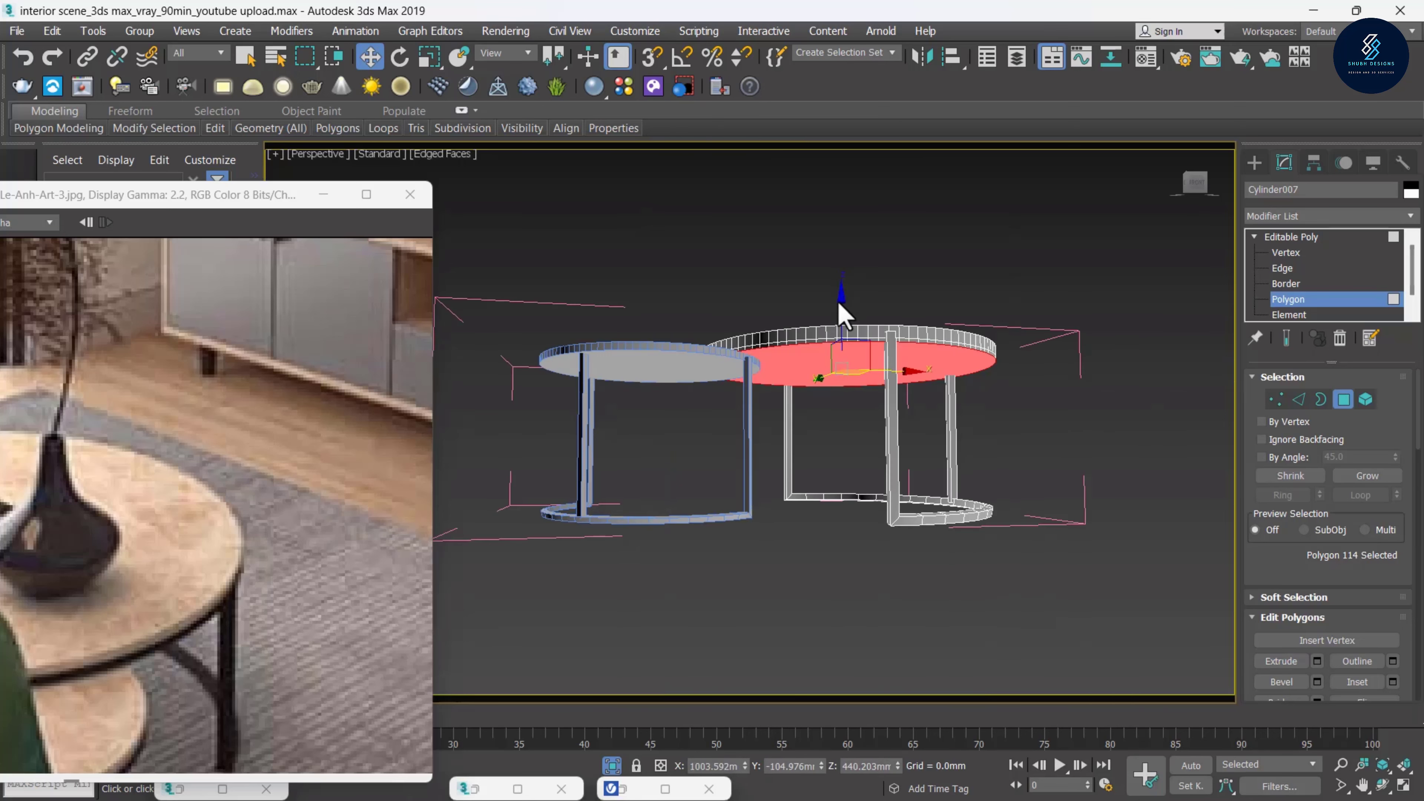
middle_click_drag(842, 308, 841, 433, "alt")
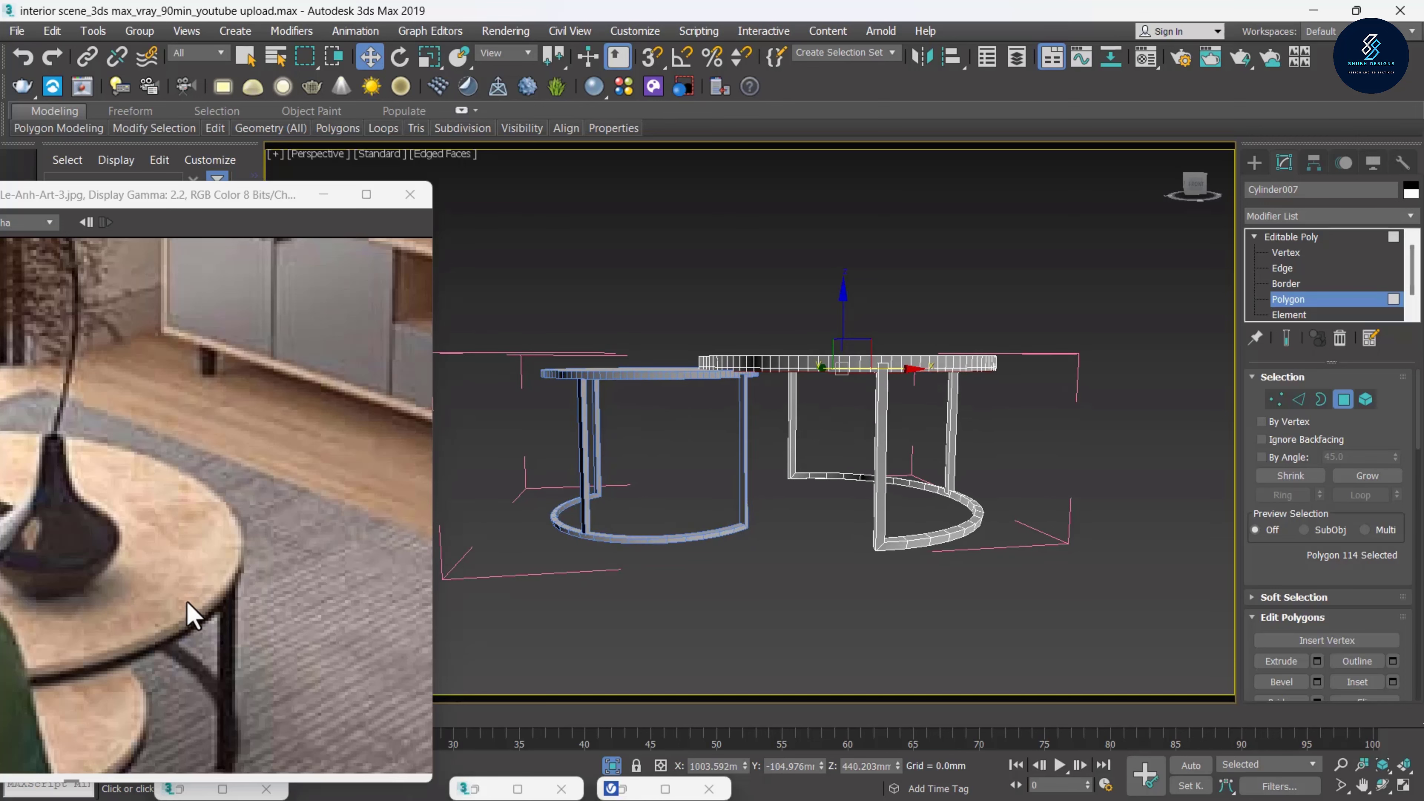
scroll(229, 614, "up", 2)
scroll(322, 569, "down", 4)
scroll(72, 673, "up", 2)
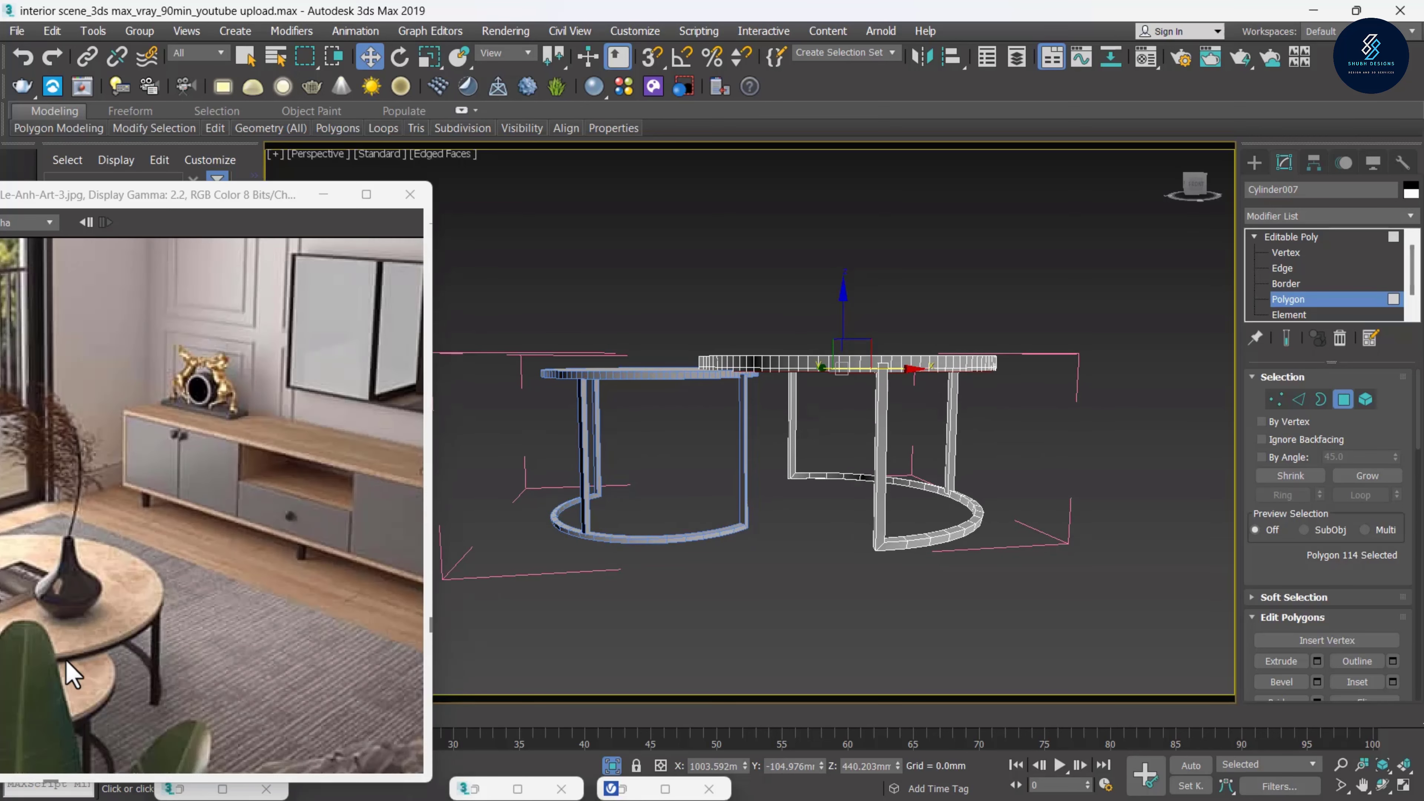
scroll(815, 369, "up", 3)
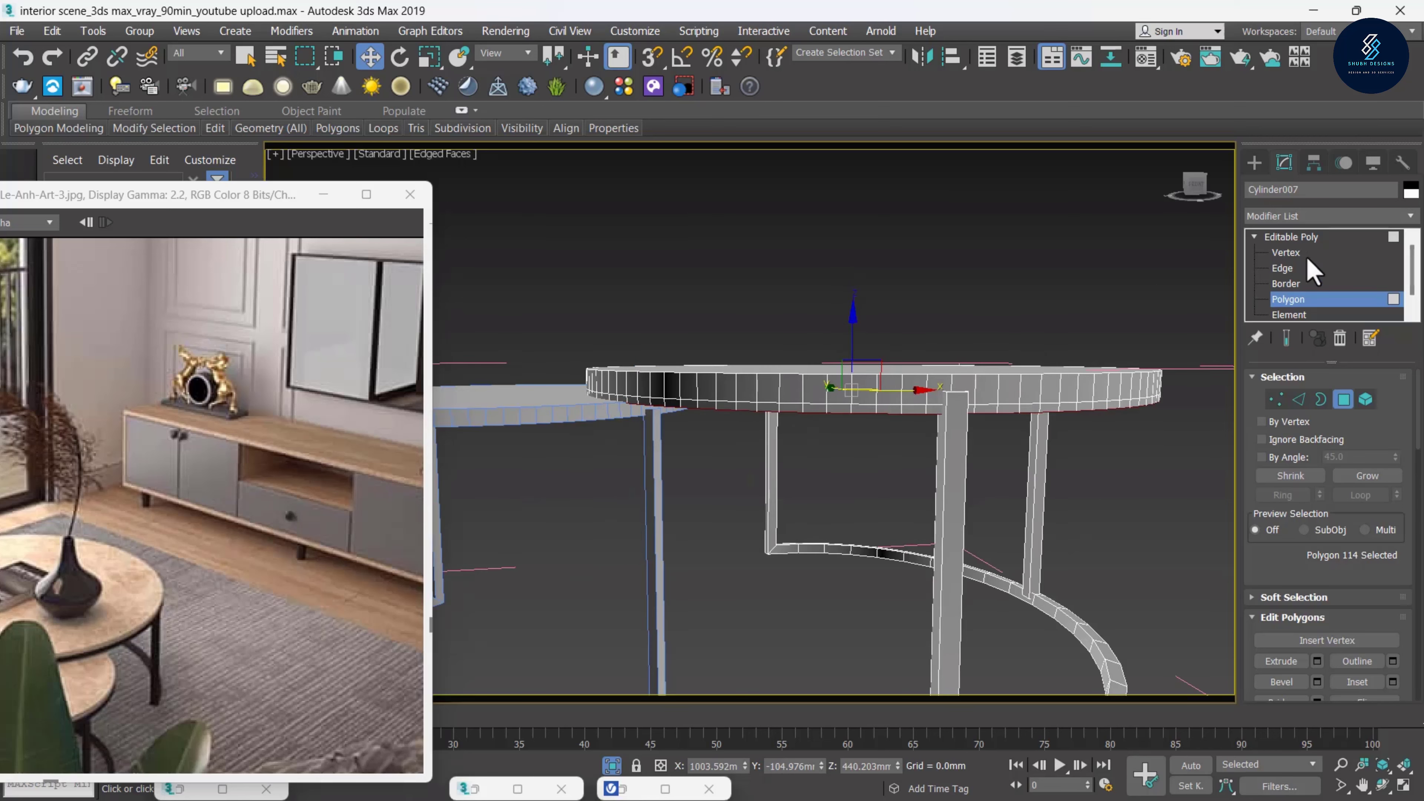
Select the big table's top rim edge loop and raise it about 7.6 mm
left_click(1283, 268)
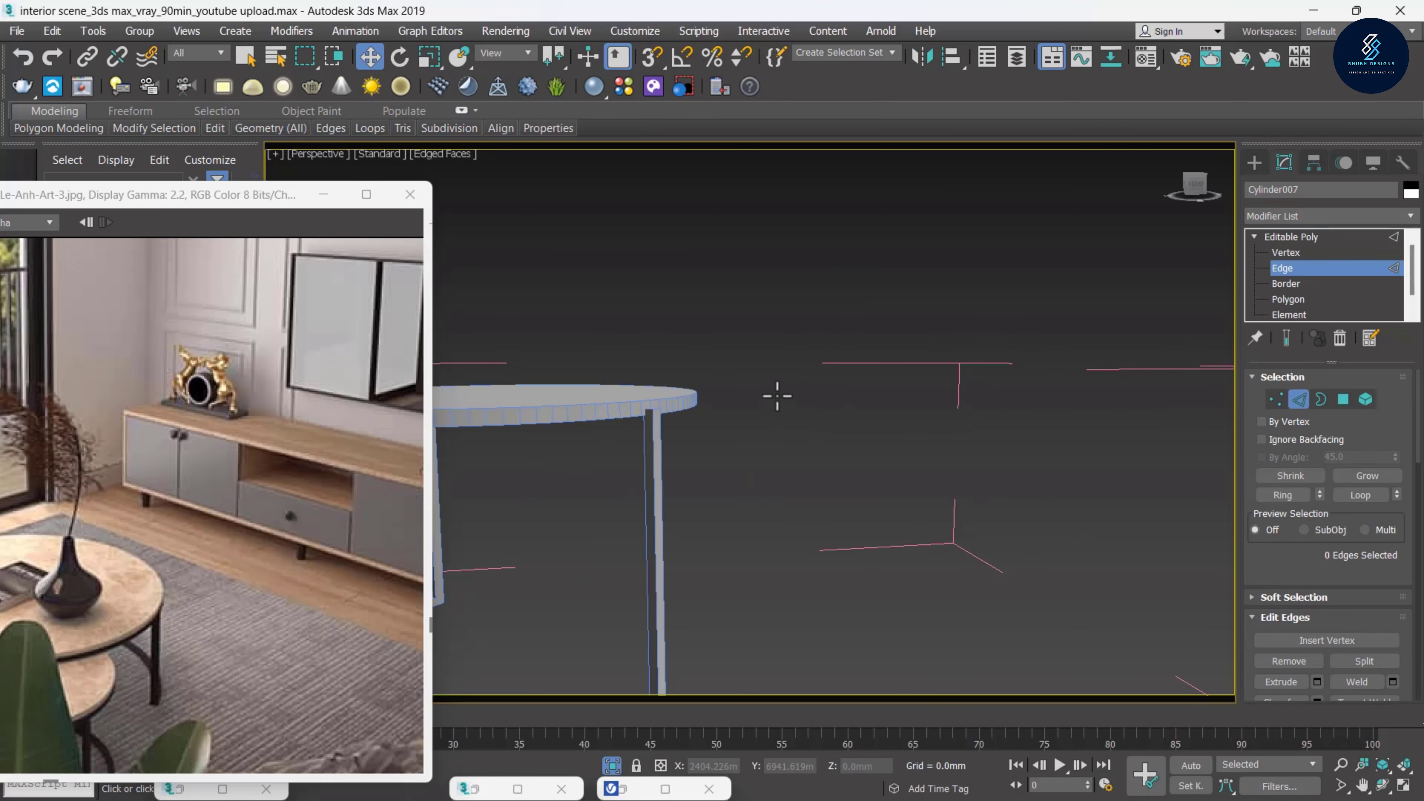
left_click(777, 396)
double_click(754, 413)
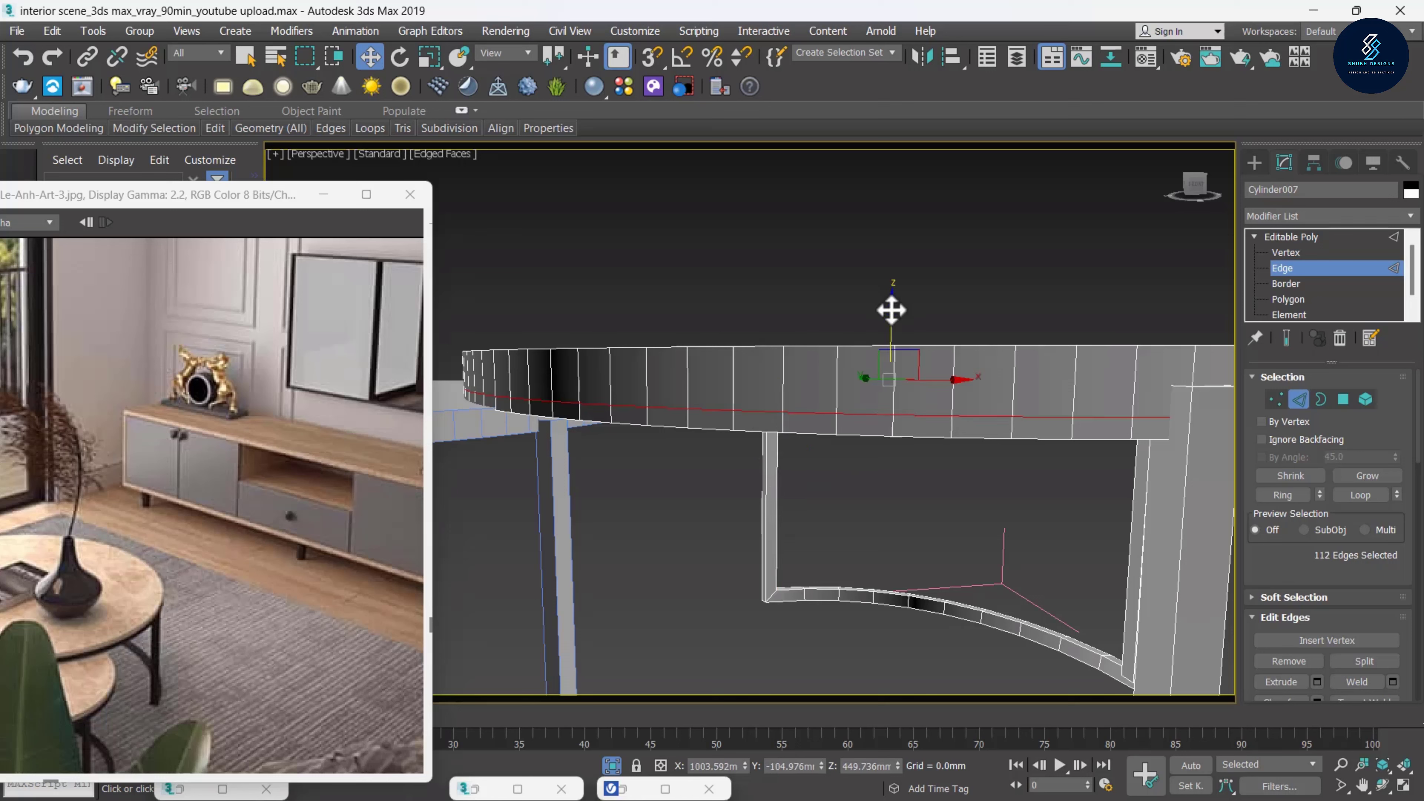
left_click_drag(892, 310, 890, 303)
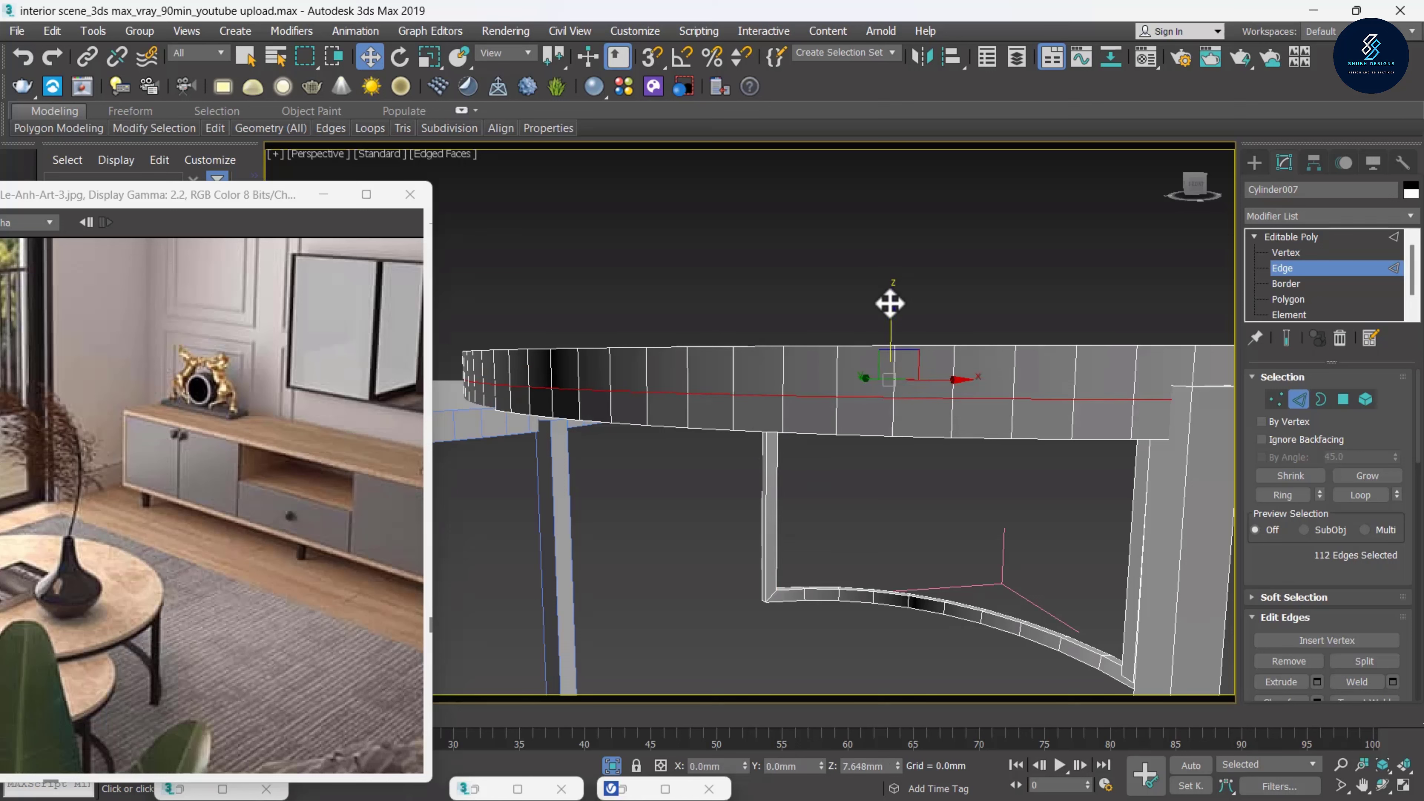
left_click(753, 254)
Exit sub-object editing and select the smaller table, Cylinder008
scroll(847, 312, "down", 5)
mouse_move(836, 370)
middle_mouse_down("alt")
mouse_move(846, 381)
mouse_move(1277, 289)
middle_mouse_up("alt")
scroll(712, 372, "up", 5)
scroll(728, 372, "down", 4)
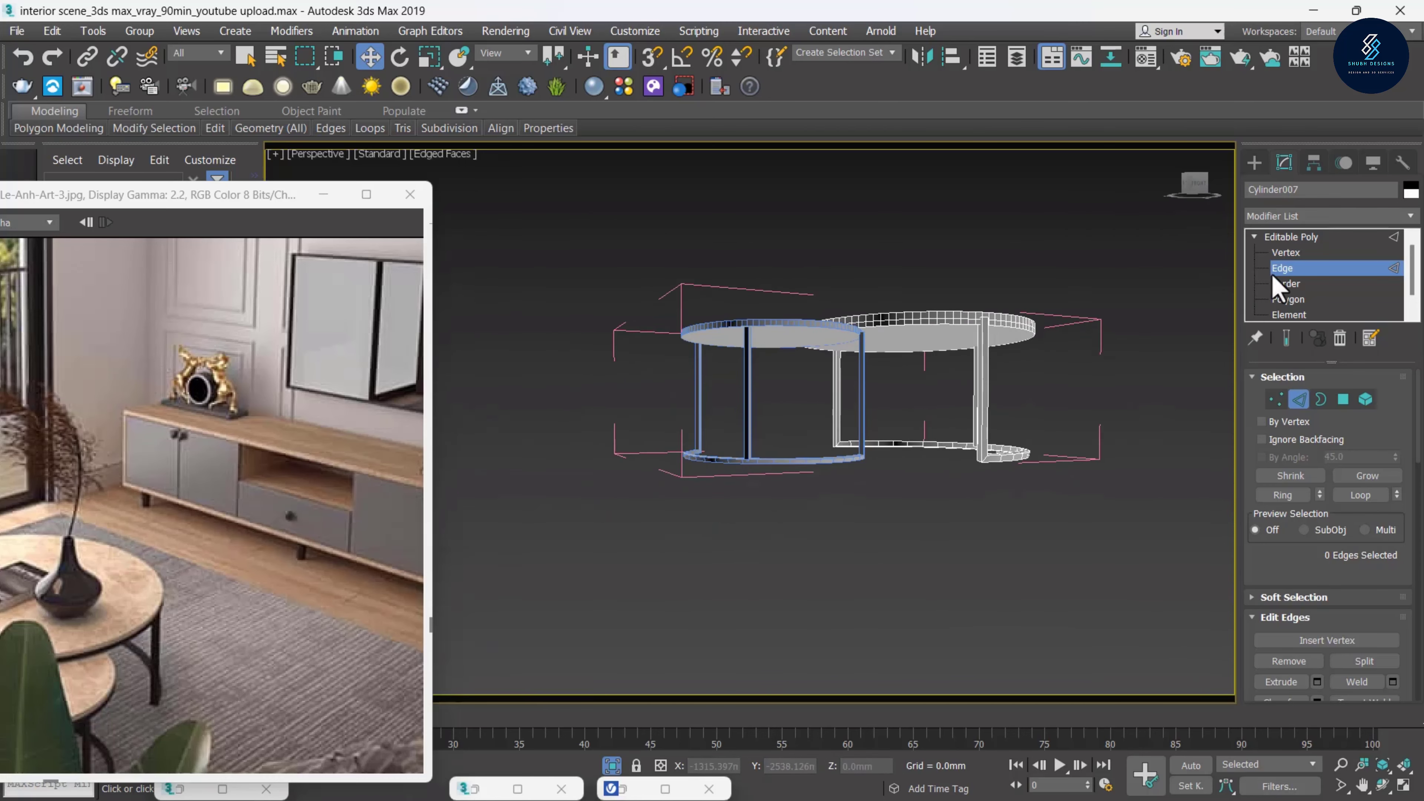
left_click(1288, 299)
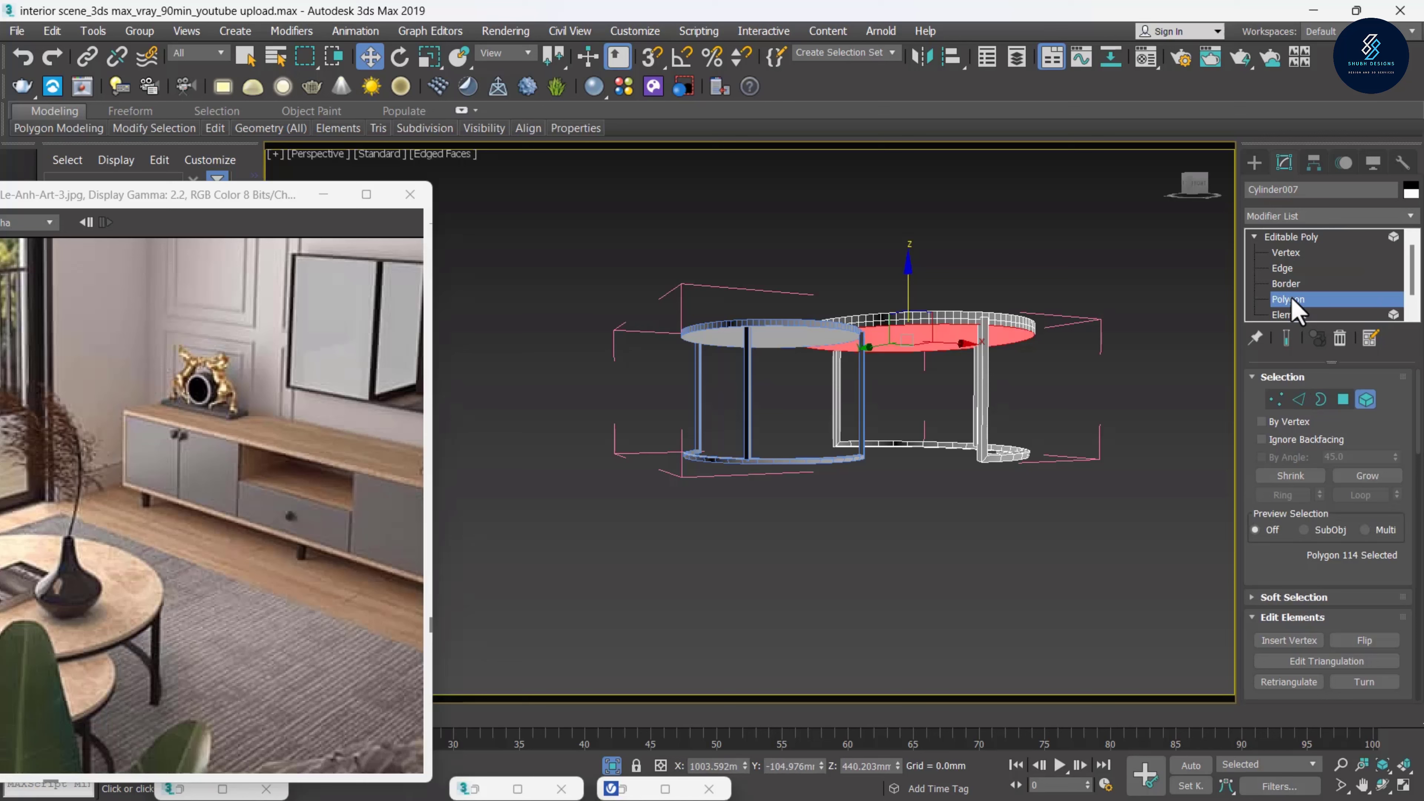
left_click(1290, 236)
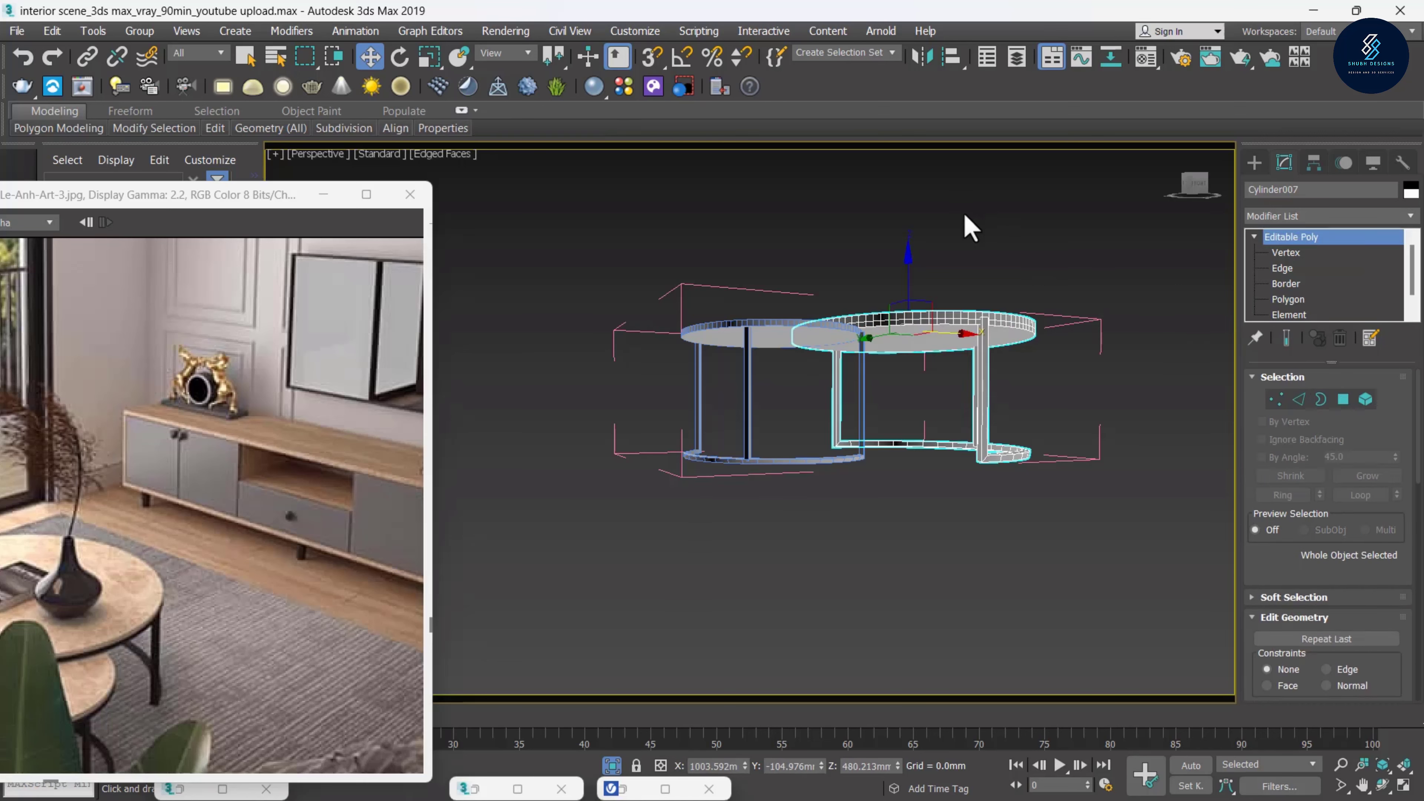
left_click(970, 229)
left_click(785, 336)
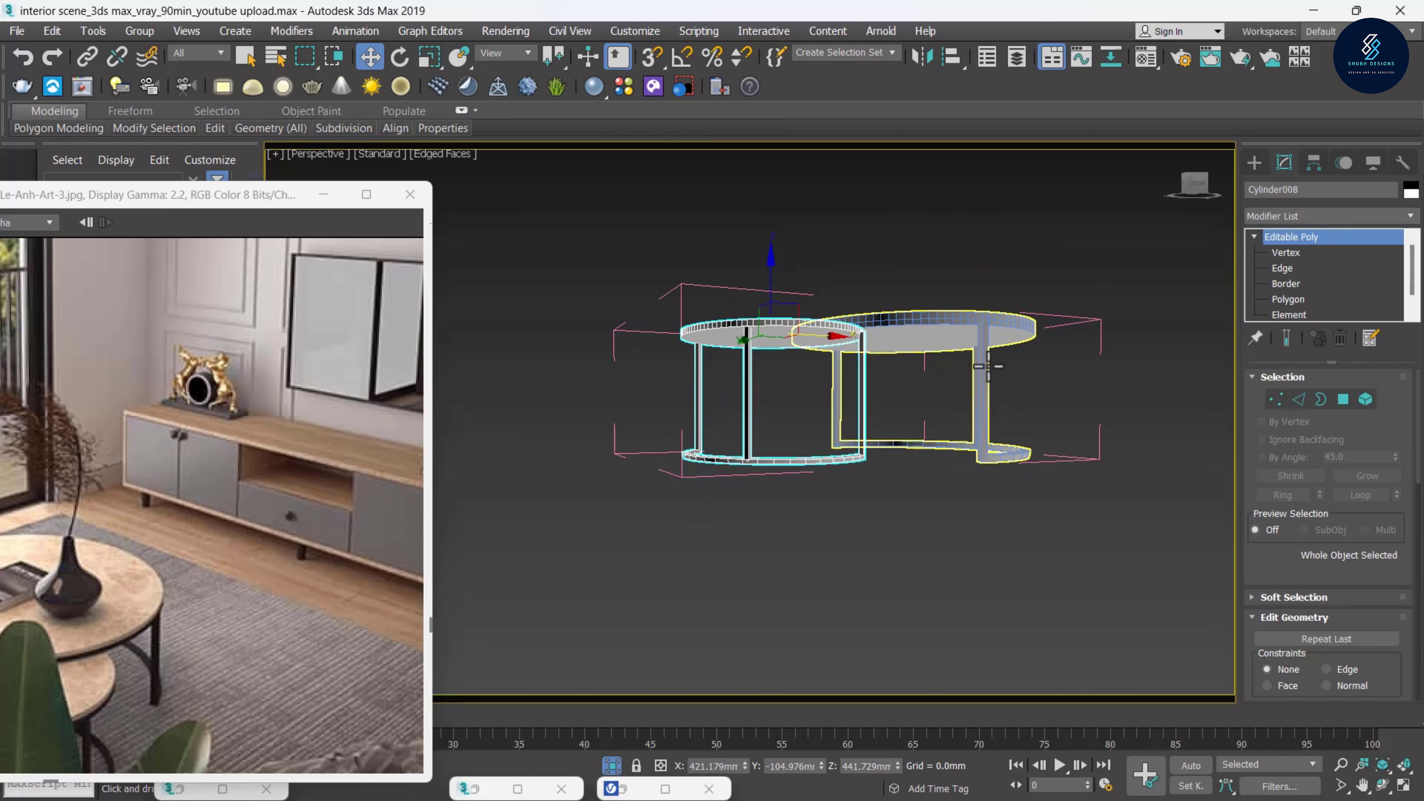
Select the smaller table's top face and extrude it slightly upward
left_click(938, 373)
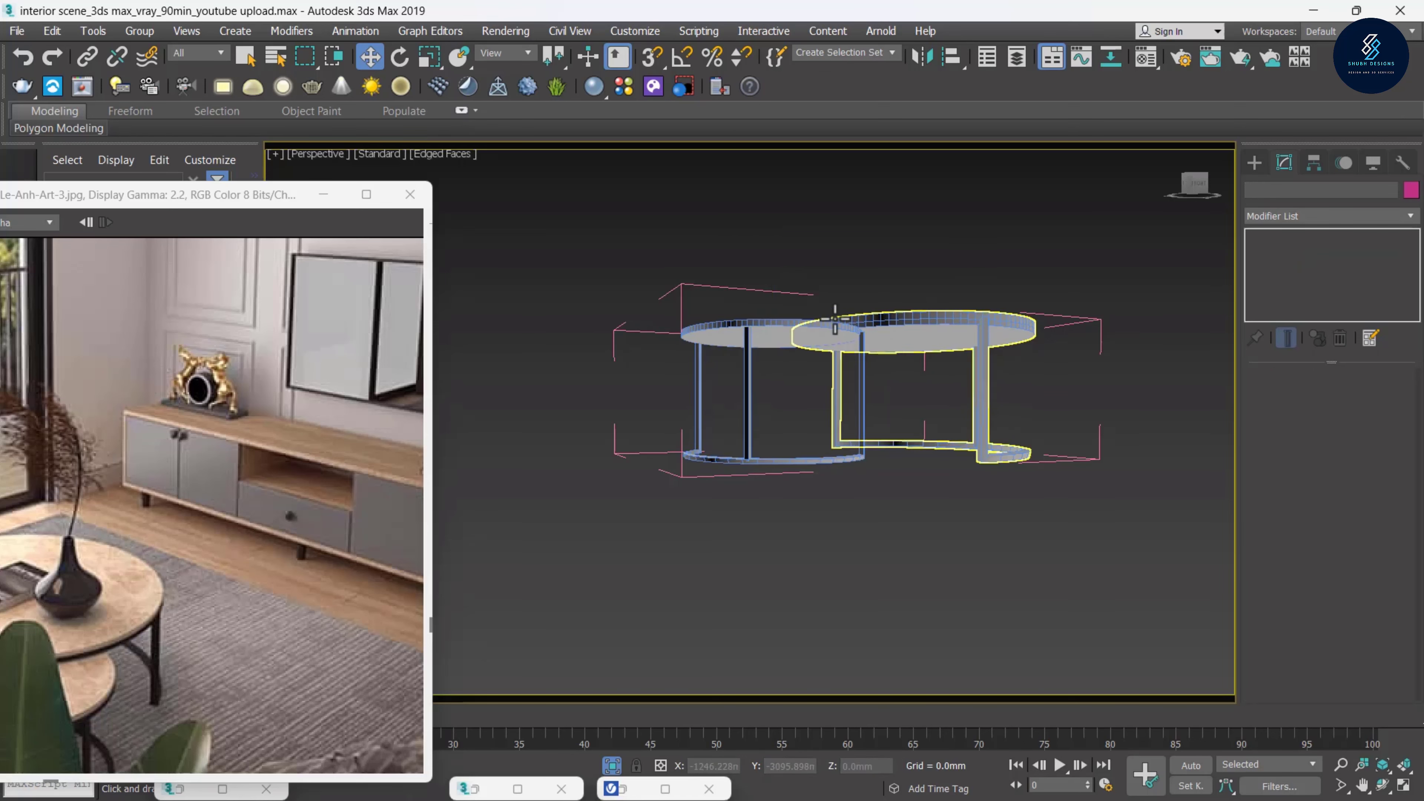
mouse_move(883, 346)
middle_mouse_down("alt")
mouse_move(888, 389)
mouse_move(877, 353)
middle_mouse_up("alt")
left_click(785, 314)
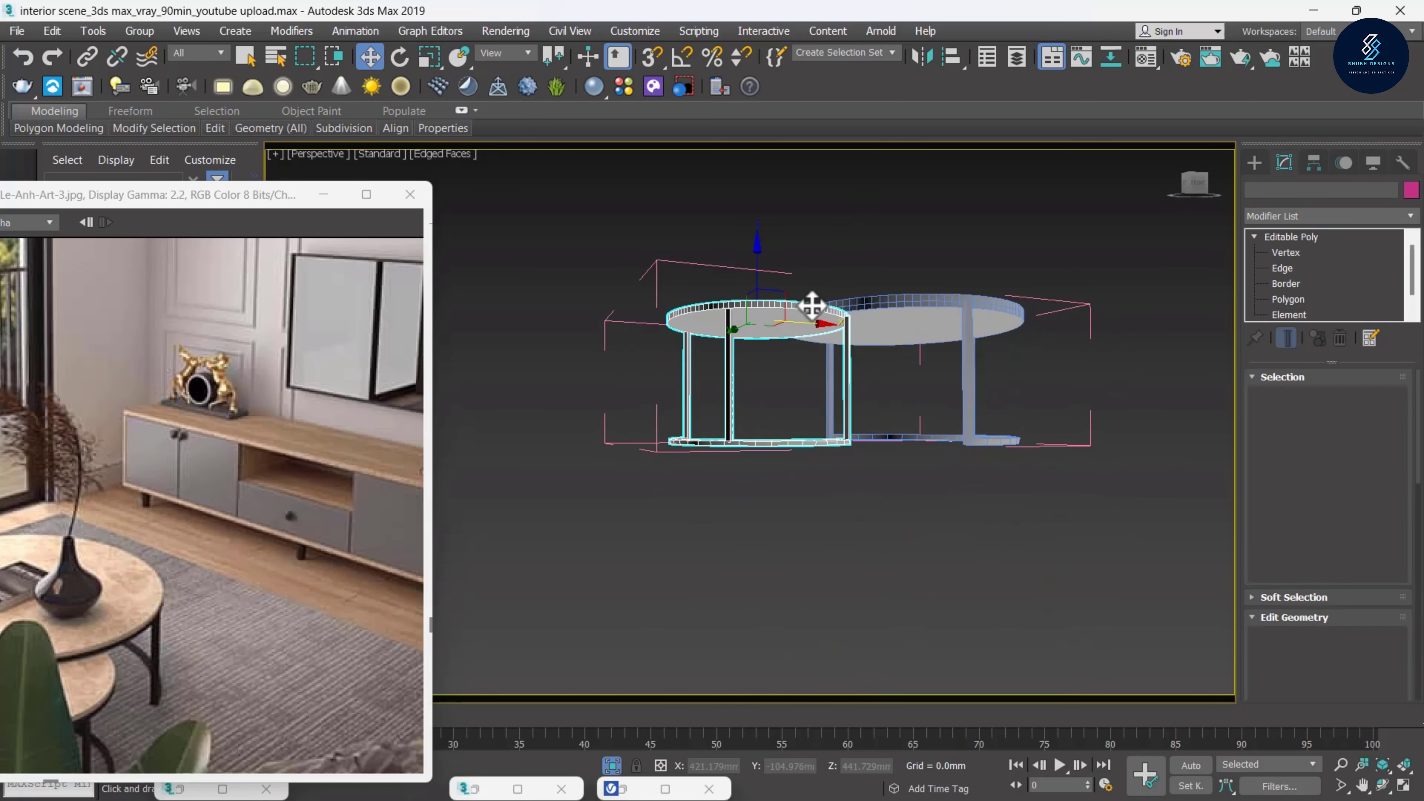
left_click(1287, 300)
scroll(797, 331, "up", 5)
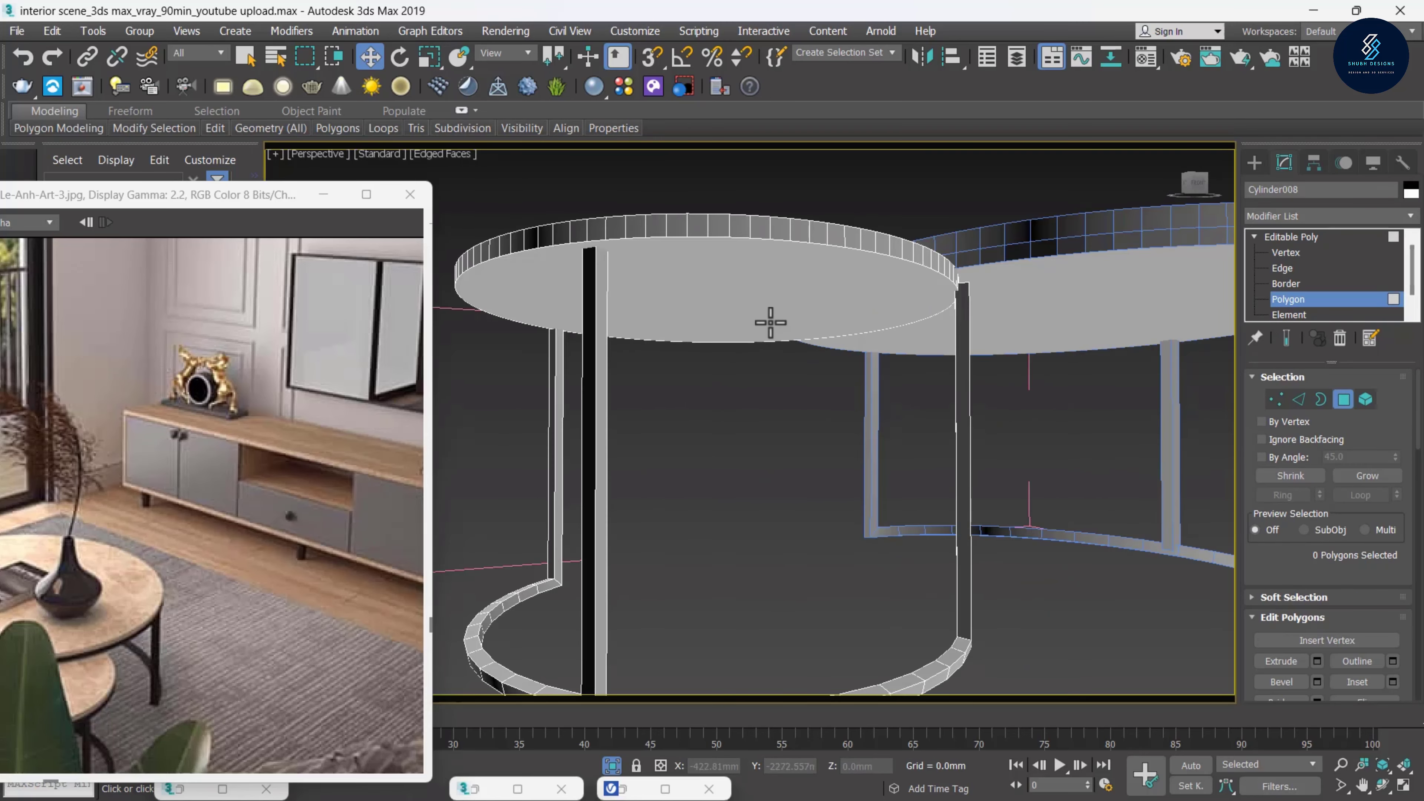
left_click(768, 321)
right_click(766, 318)
left_click(732, 371)
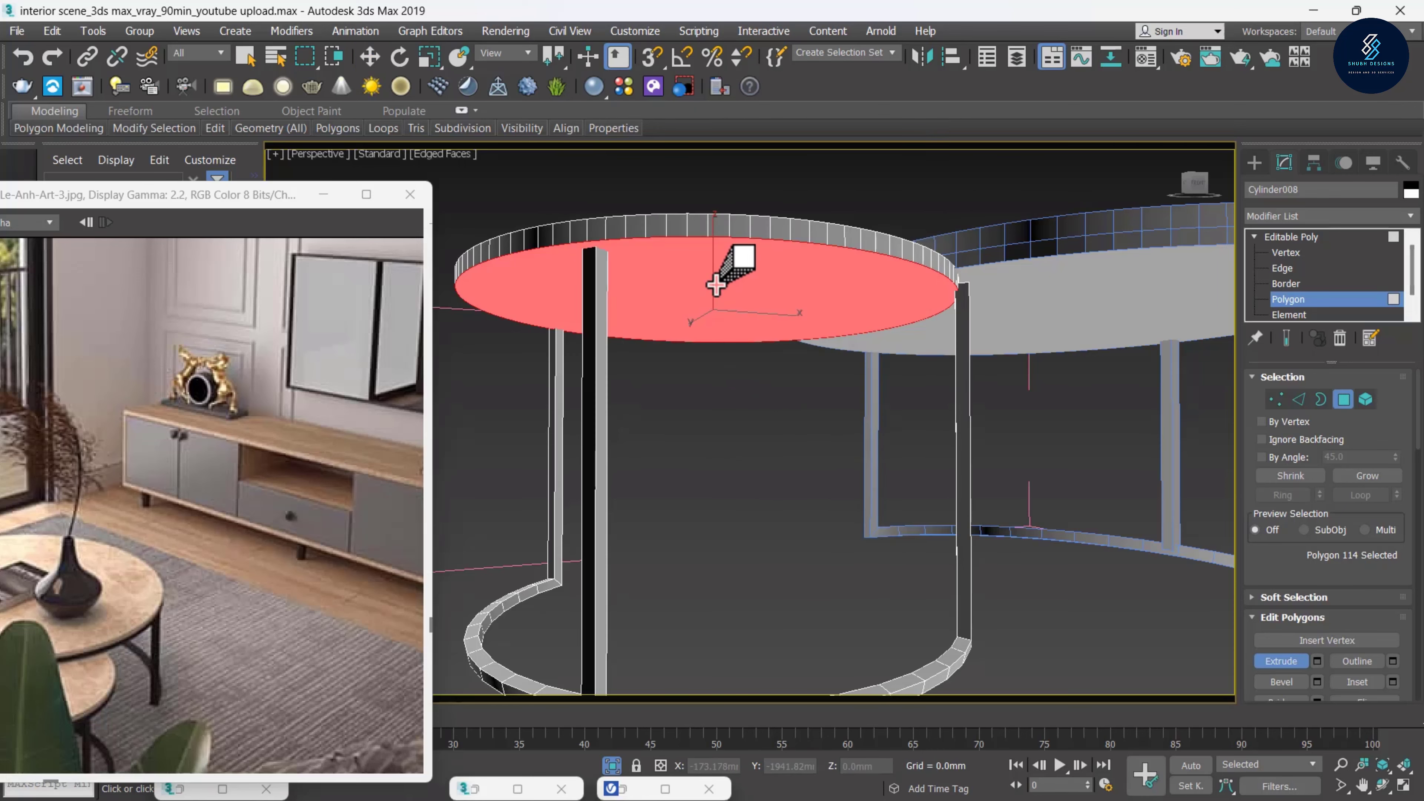
left_click_drag(717, 279, 718, 259)
key("w")
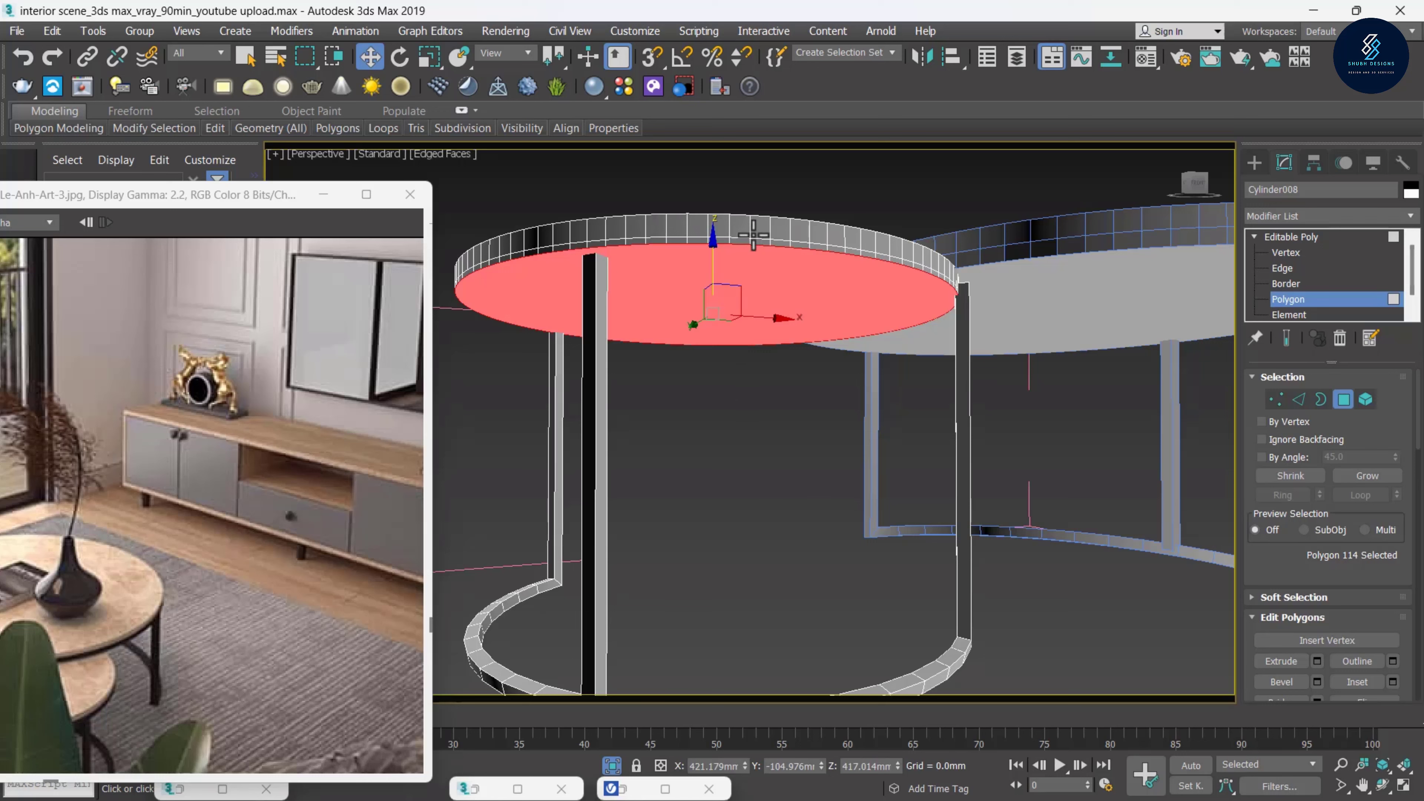
Raise the smaller table's top rim edge loop about 6.8 mm
left_click(1283, 268)
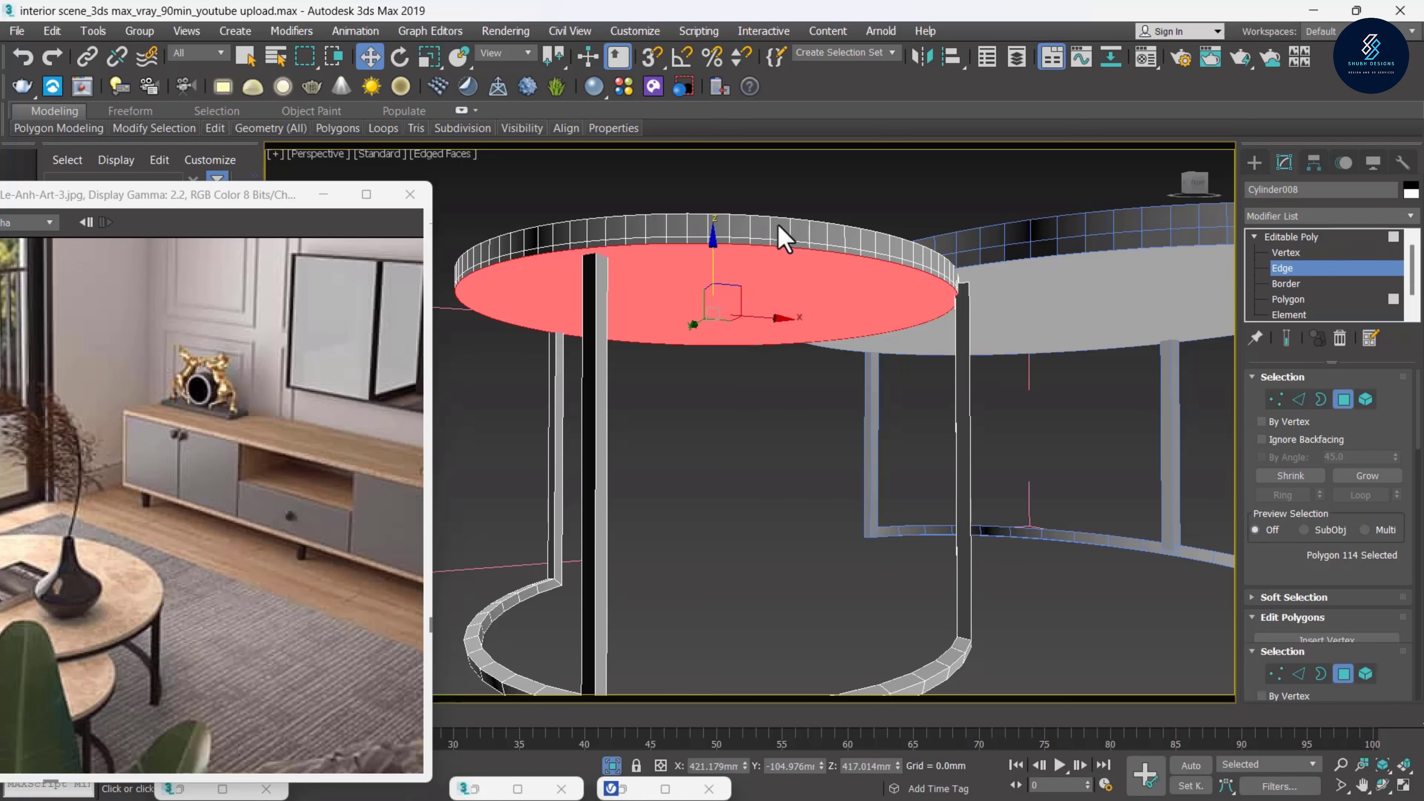
double_click(747, 238)
left_click_drag(715, 250, 715, 245)
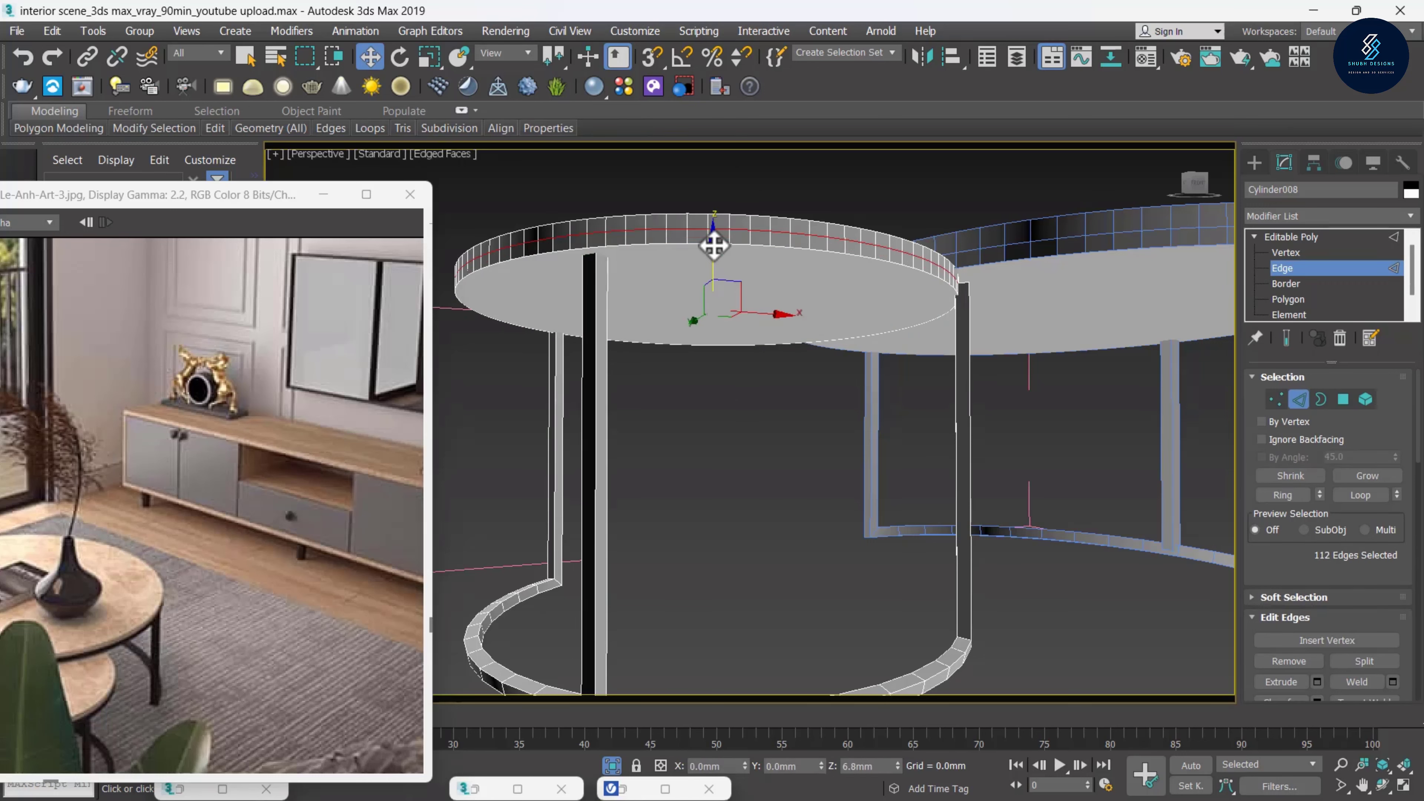
scroll(723, 270, "down", 5)
mouse_move(741, 309)
middle_mouse_down("alt")
mouse_move(757, 321)
mouse_move(747, 342)
middle_mouse_up("alt")
left_click(953, 468)
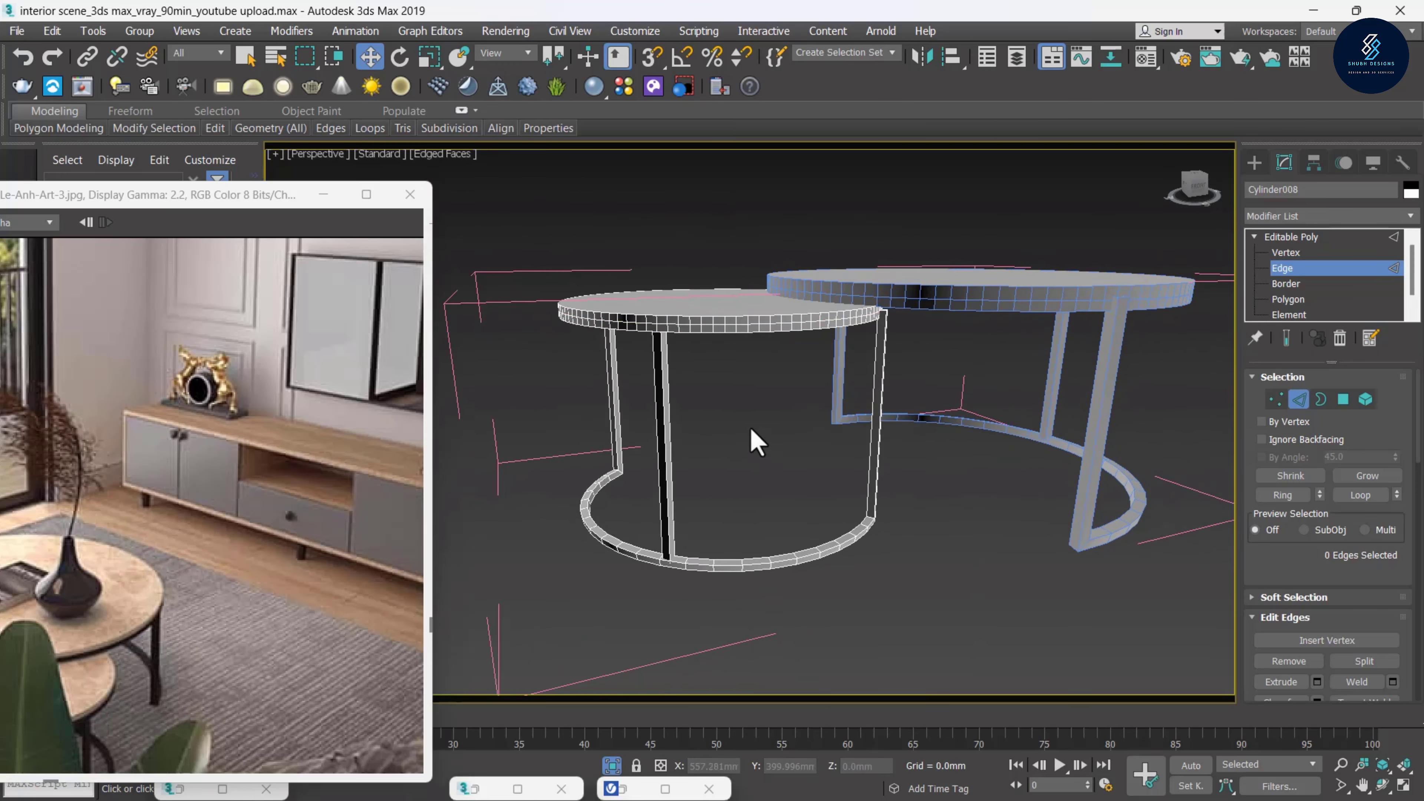
scroll(751, 444, "down", 3)
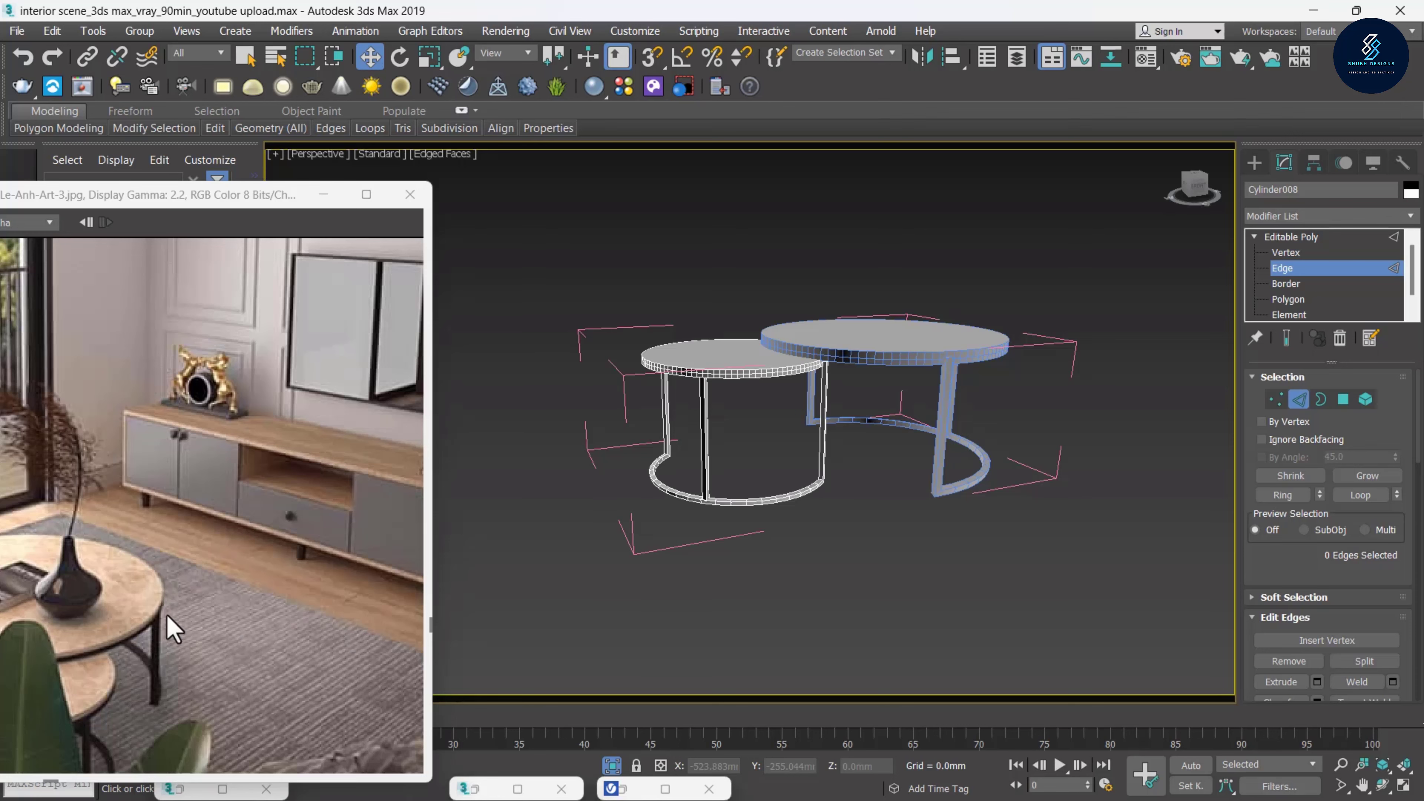
scroll(171, 629, "down", 3)
left_click_drag(177, 205, 385, 135)
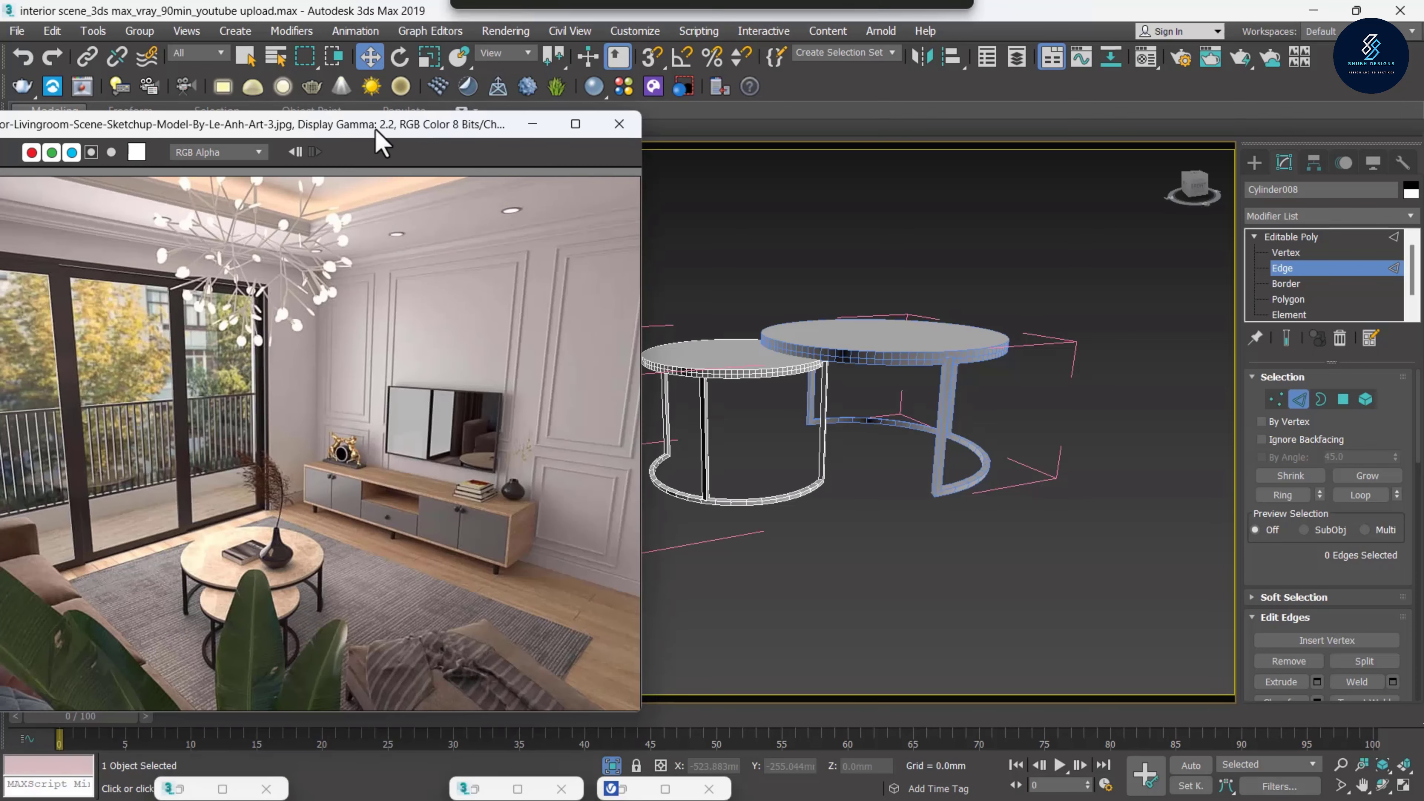
scroll(269, 608, "up", 3)
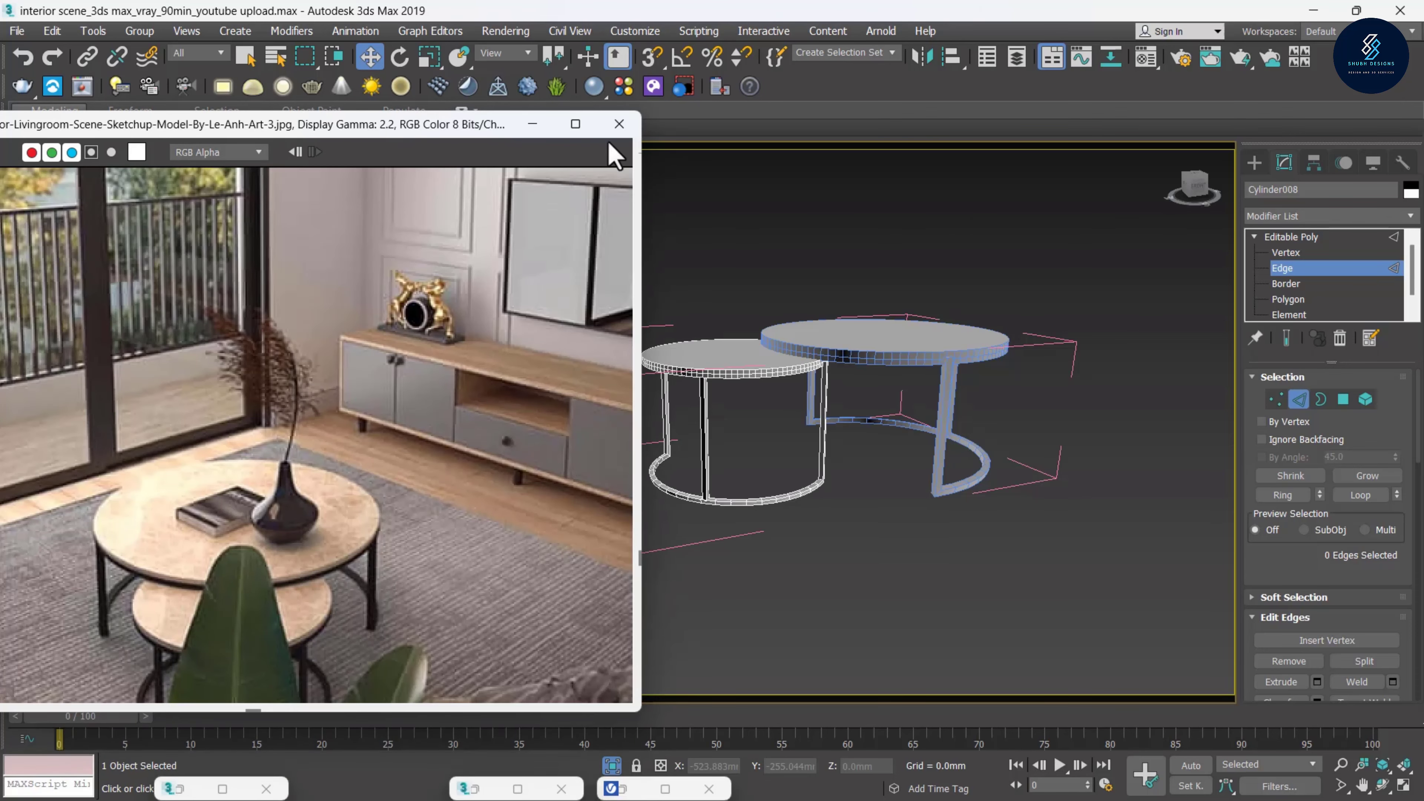
Select the smaller table's ring of rim polygons plus its top face
left_click_drag(463, 125, 298, 179)
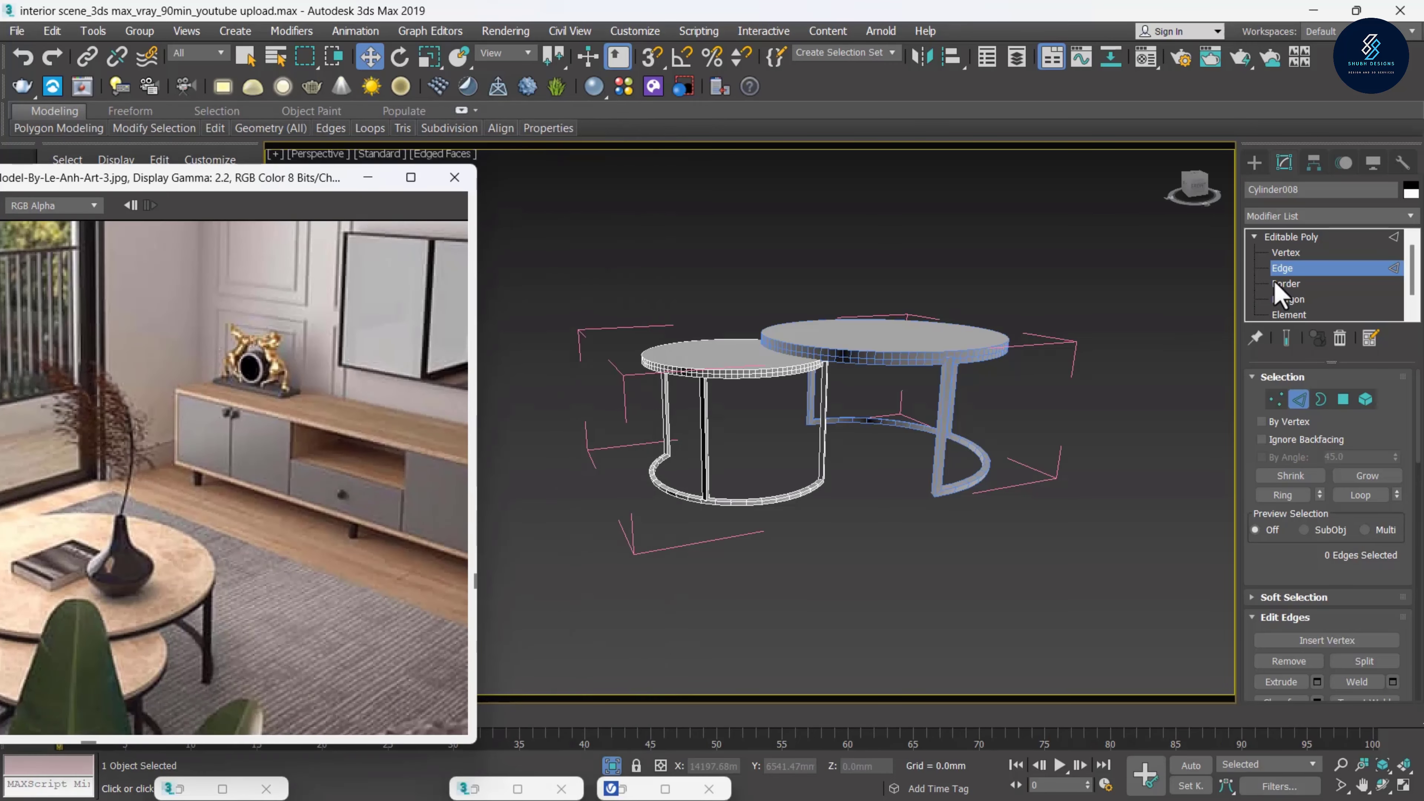
left_click(1289, 300)
scroll(779, 492, "up", 5)
left_click(774, 390)
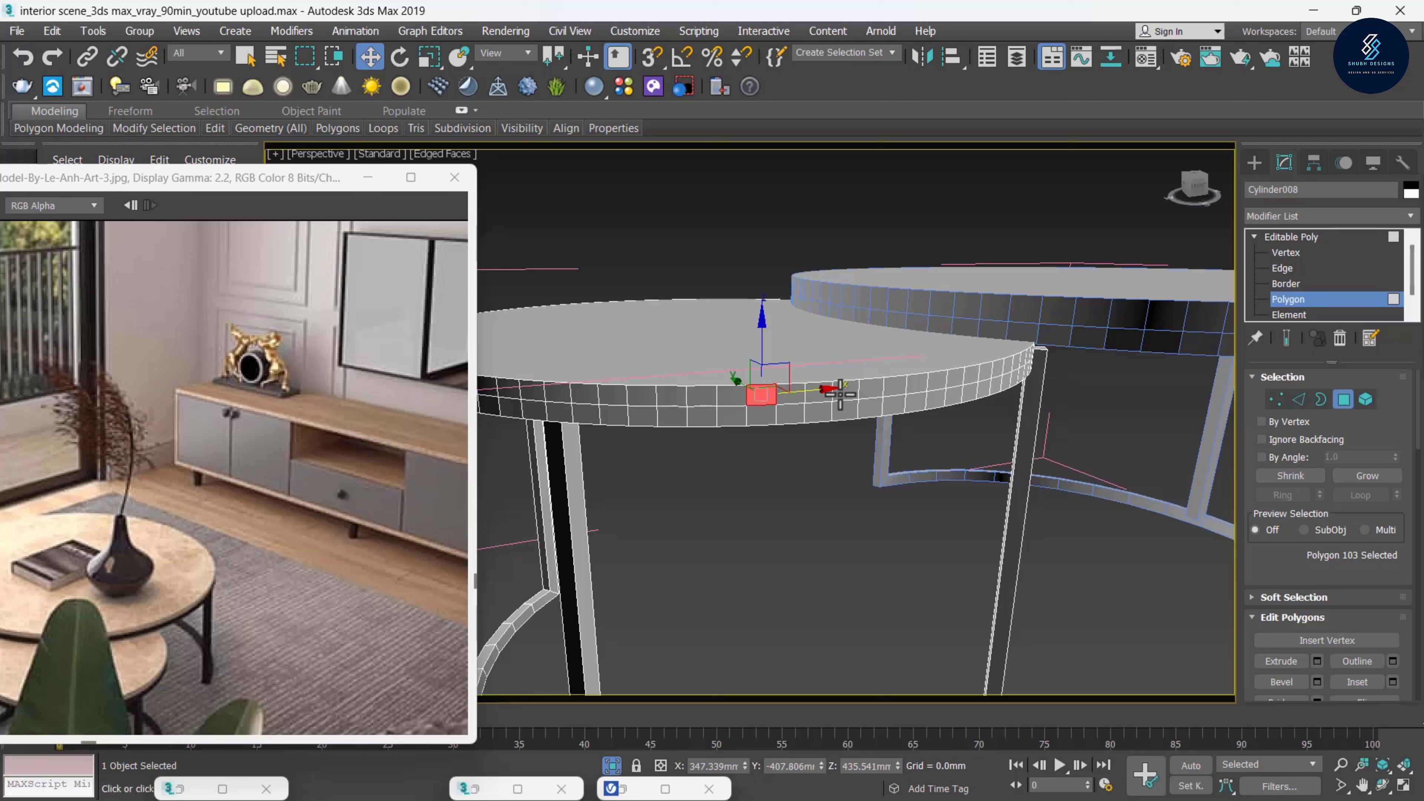
key("shift")
left_click(795, 395, "shift")
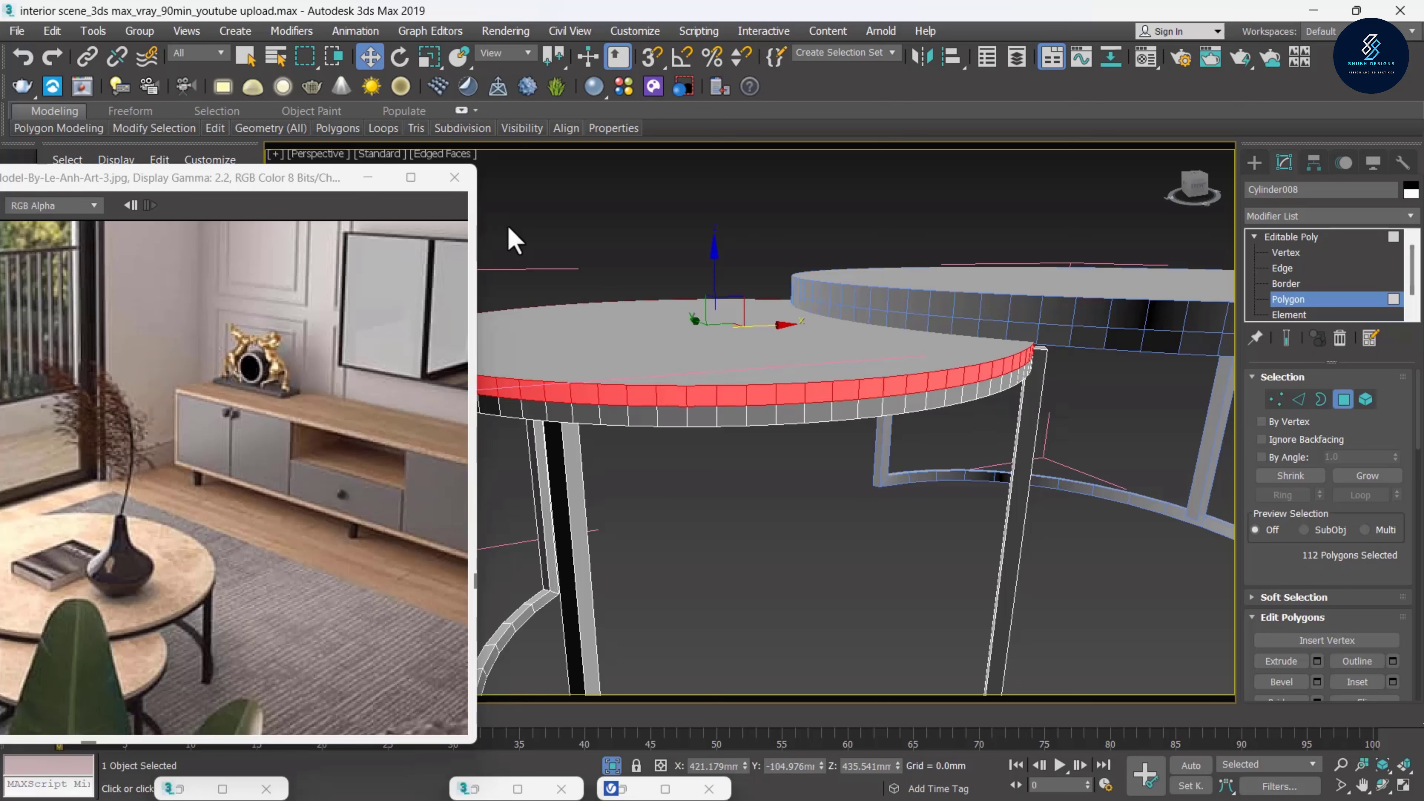
left_click(712, 332, "ctrl")
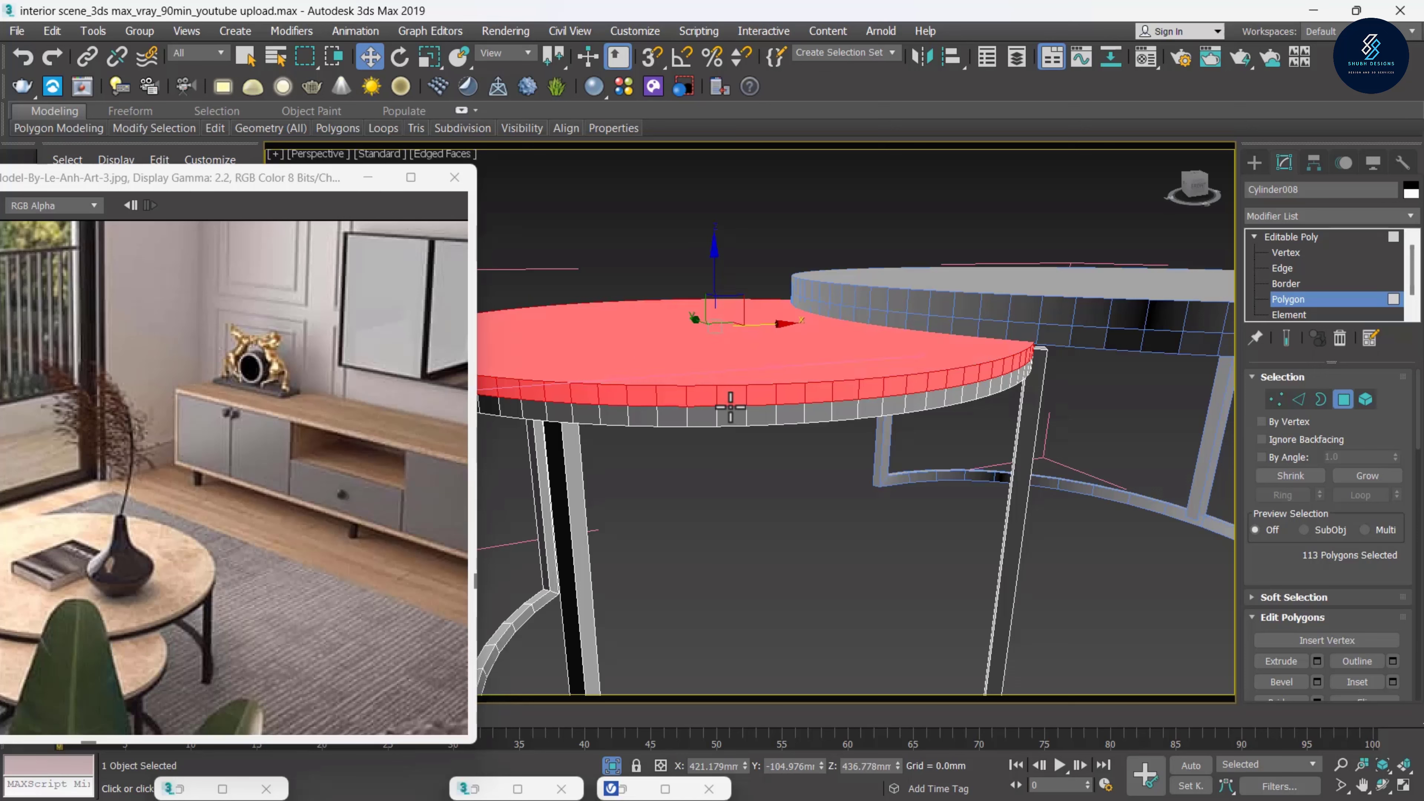
Detach the selected rim and top polygons as a separate object
scroll(789, 474, "down", 3)
mouse_move(815, 483)
middle_mouse_down("alt")
mouse_move(916, 439)
mouse_move(827, 474)
mouse_move(948, 455)
mouse_move(967, 493)
mouse_move(987, 494)
middle_mouse_up("alt")
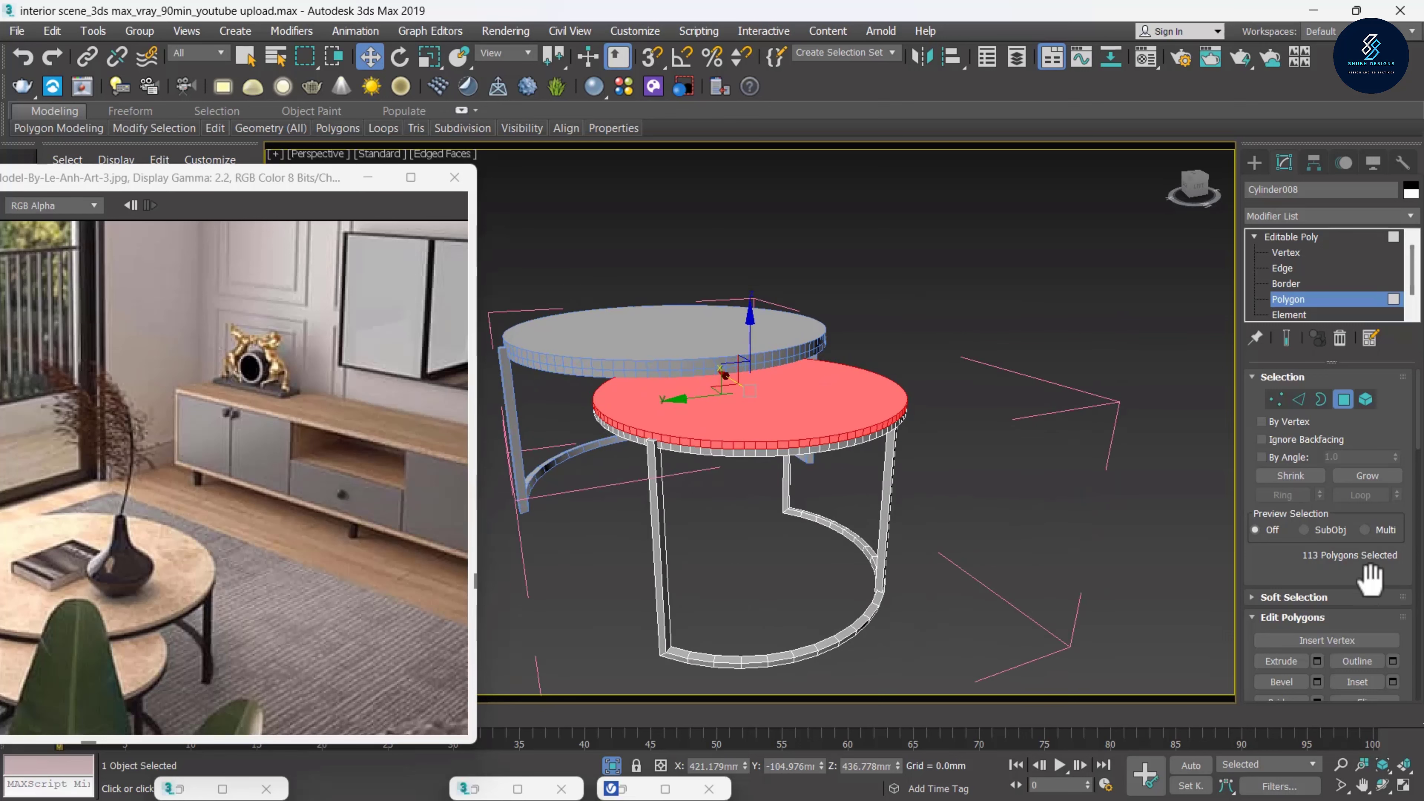
scroll(1263, 570, "down", 1)
scroll(1266, 582, "down", 2)
scroll(1270, 595, "down", 2)
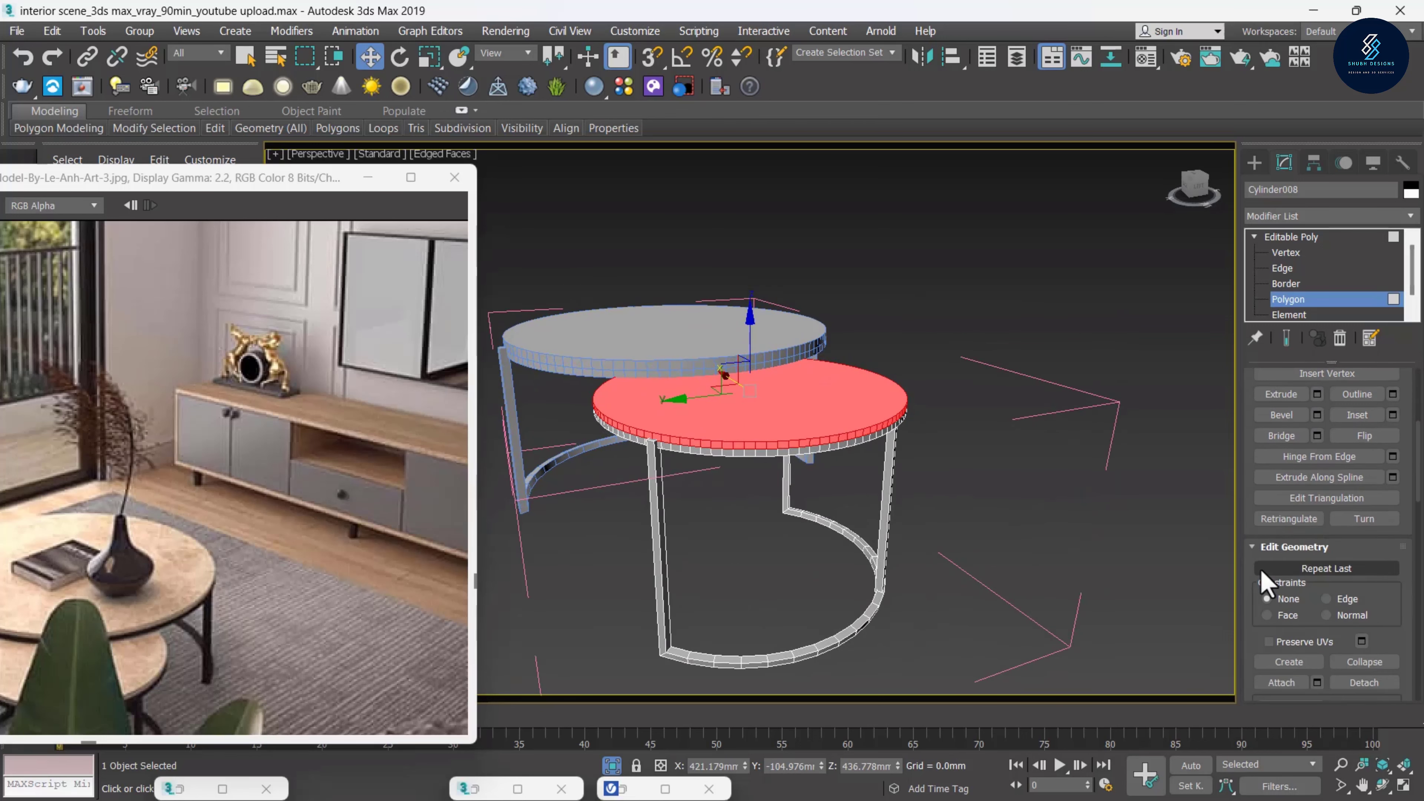
scroll(1279, 612, "down", 2)
left_click(1363, 616)
type("small table wood")
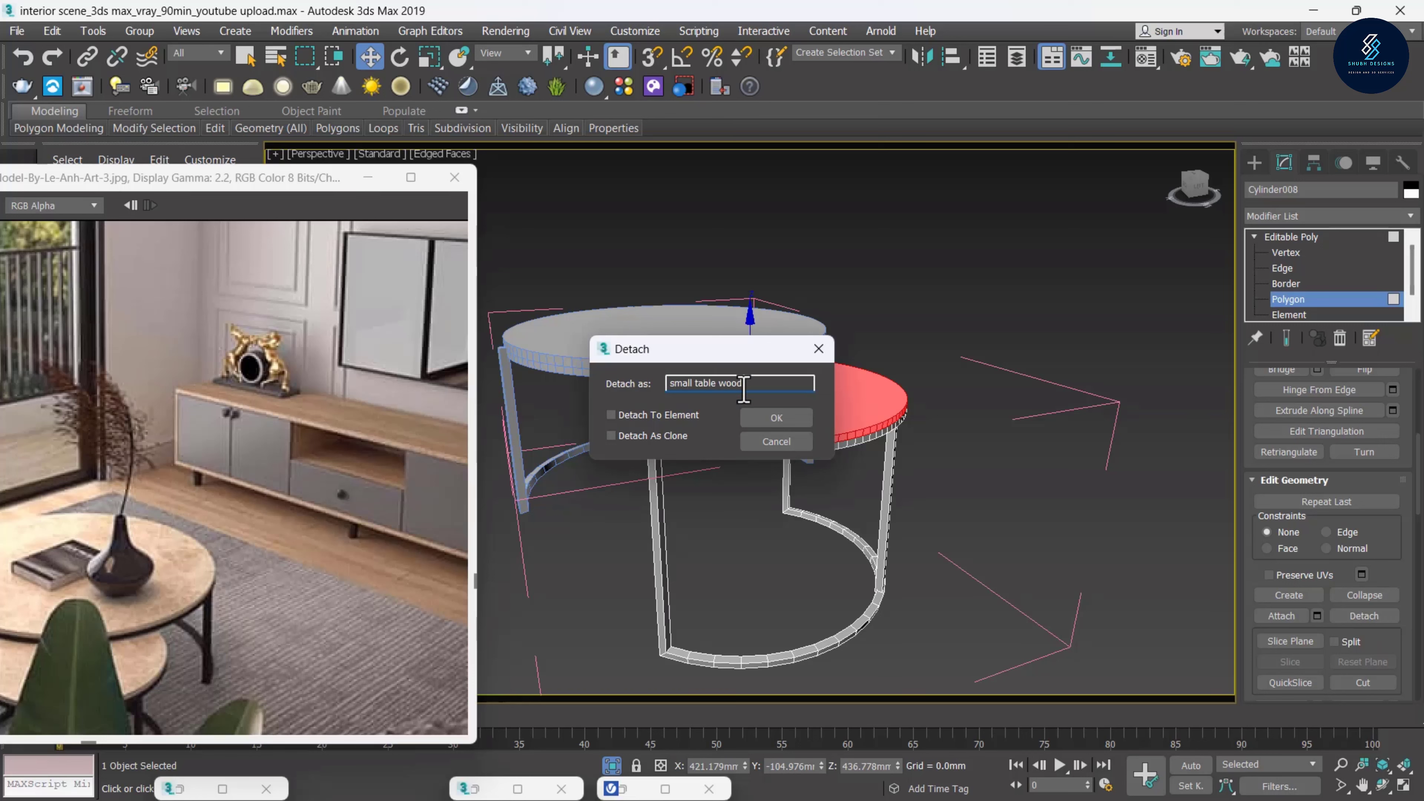
key("Return")
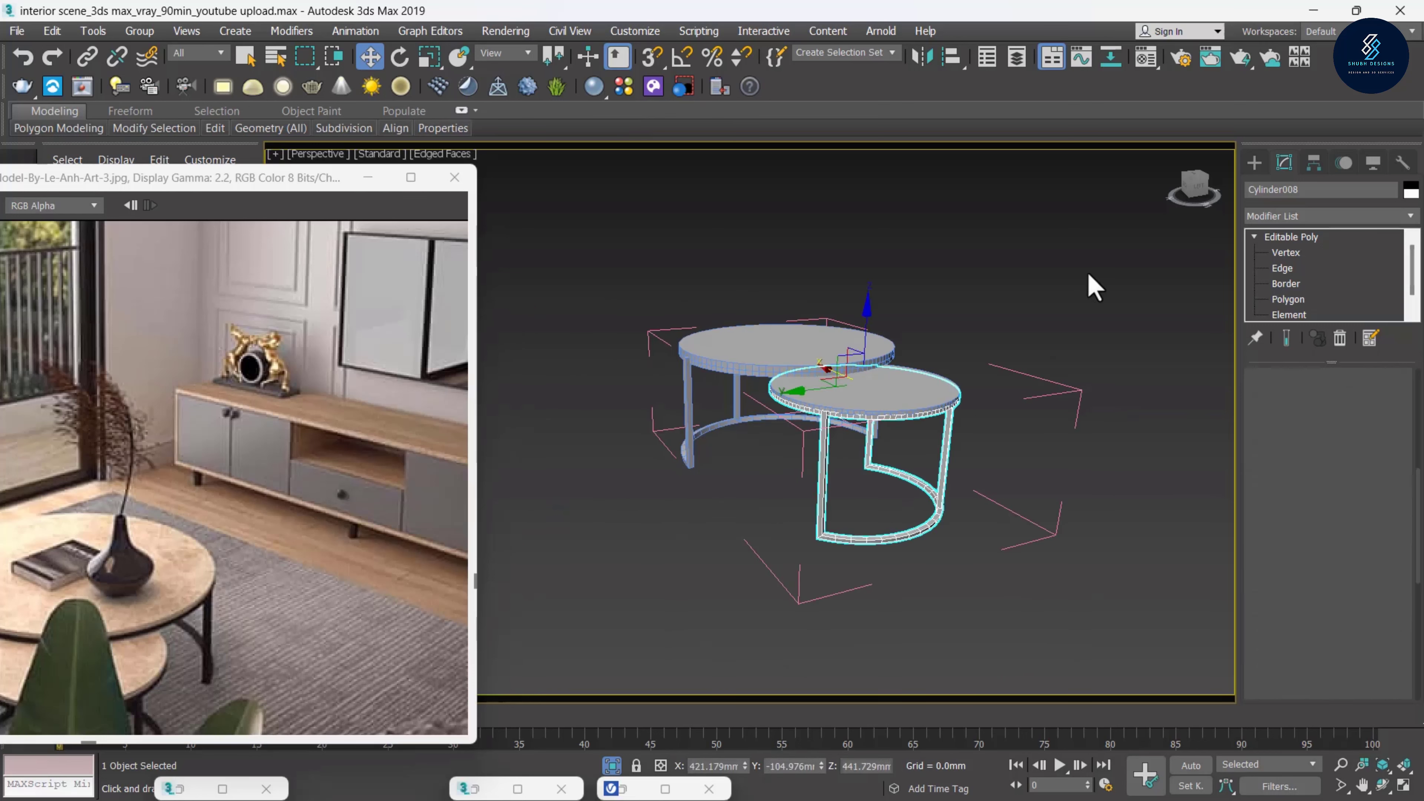
left_click(1087, 286)
Select the big table's ring of rim polygons and its top face
left_click(811, 343)
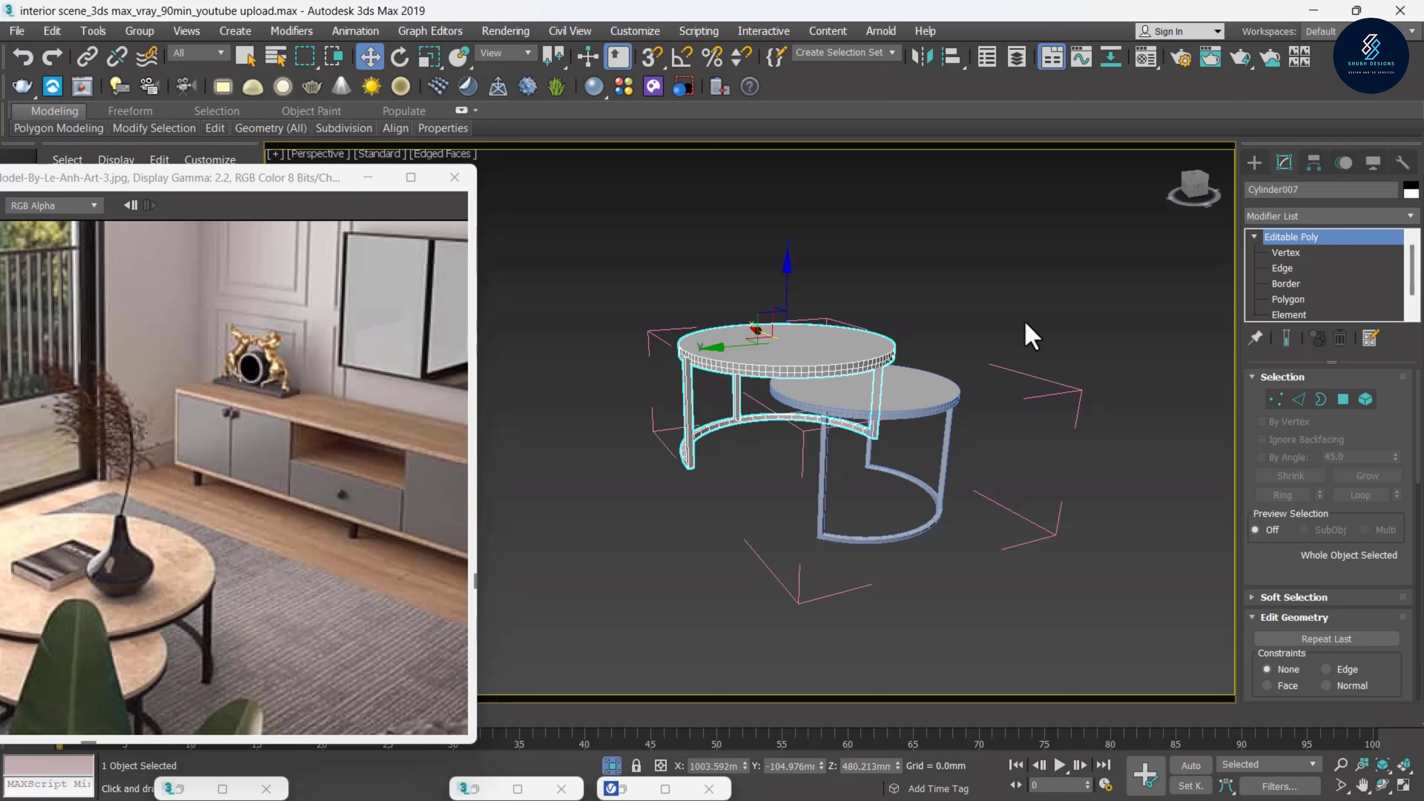
left_click(1288, 301)
scroll(749, 370, "up", 2)
scroll(752, 364, "up", 3)
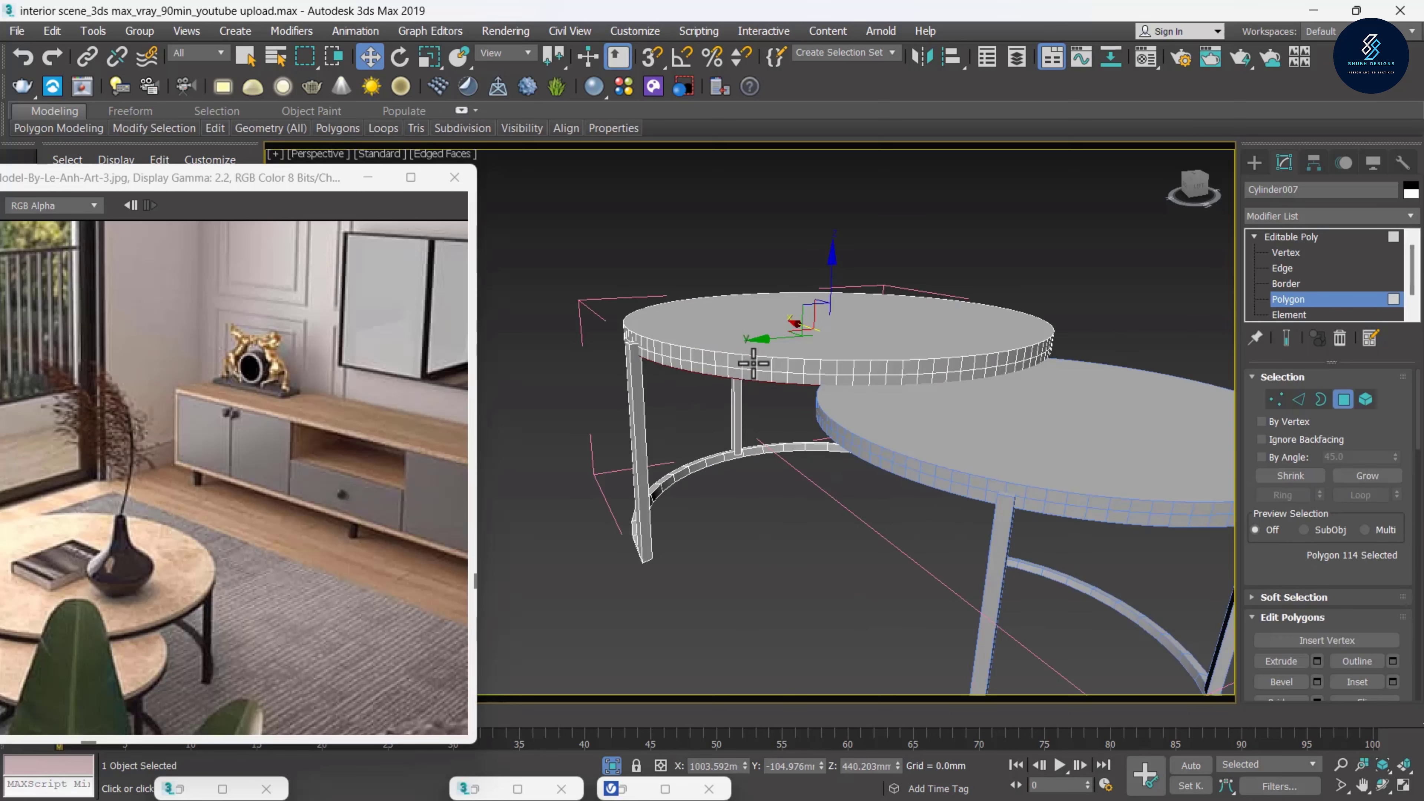
scroll(753, 364, "up", 1)
scroll(753, 364, "up", 1)
left_click(770, 364, "shift")
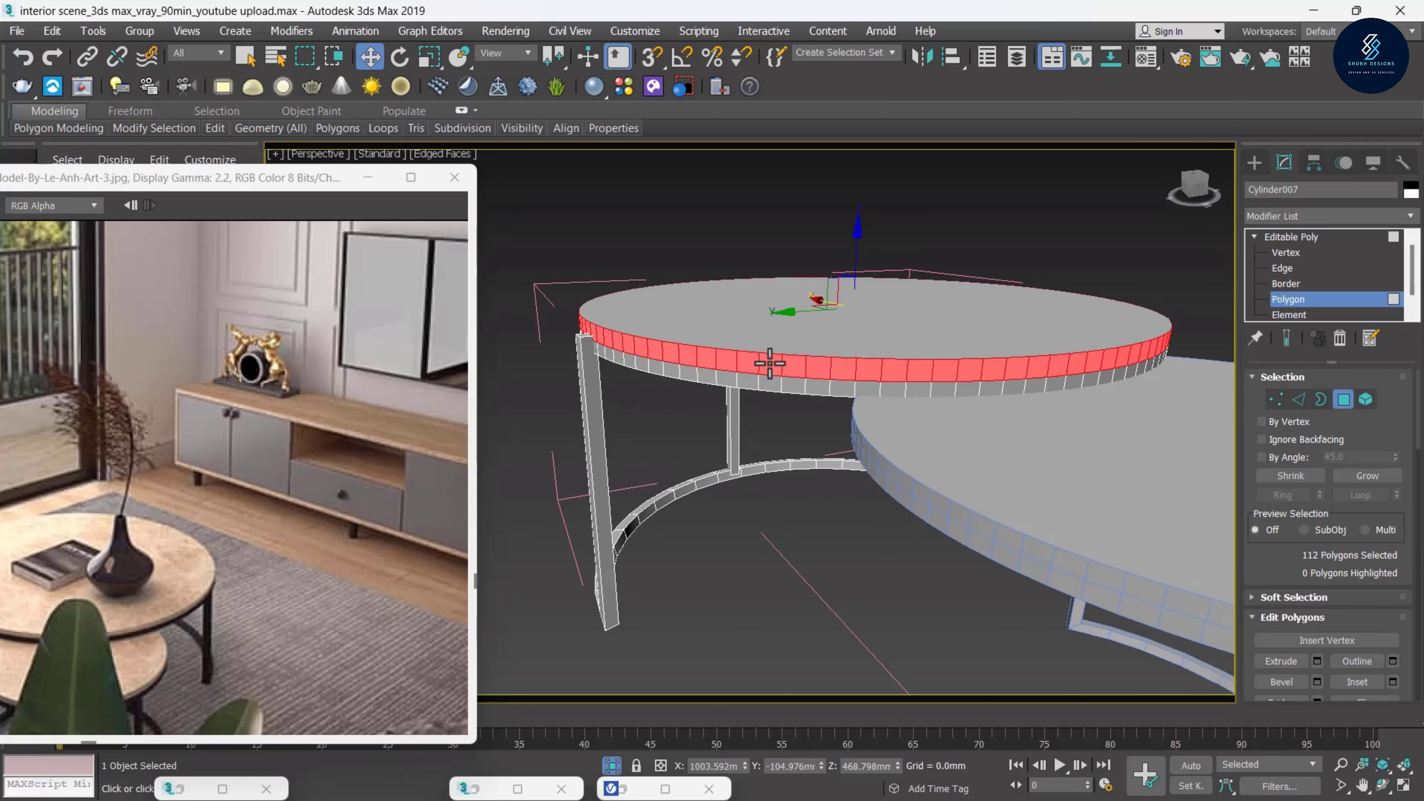
left_click(778, 322, "ctrl")
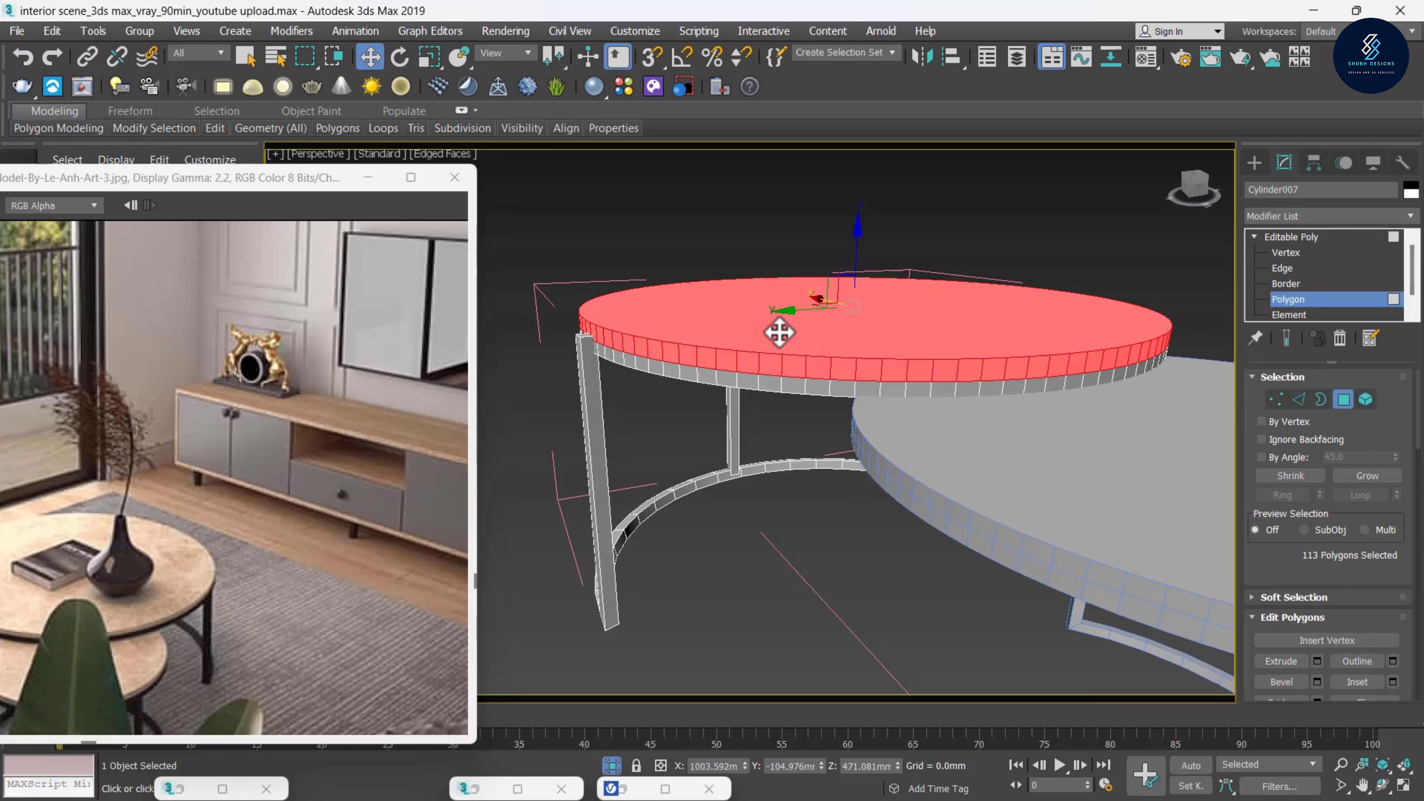
scroll(779, 327, "down", 2)
left_click_drag(1269, 575, 1266, 353)
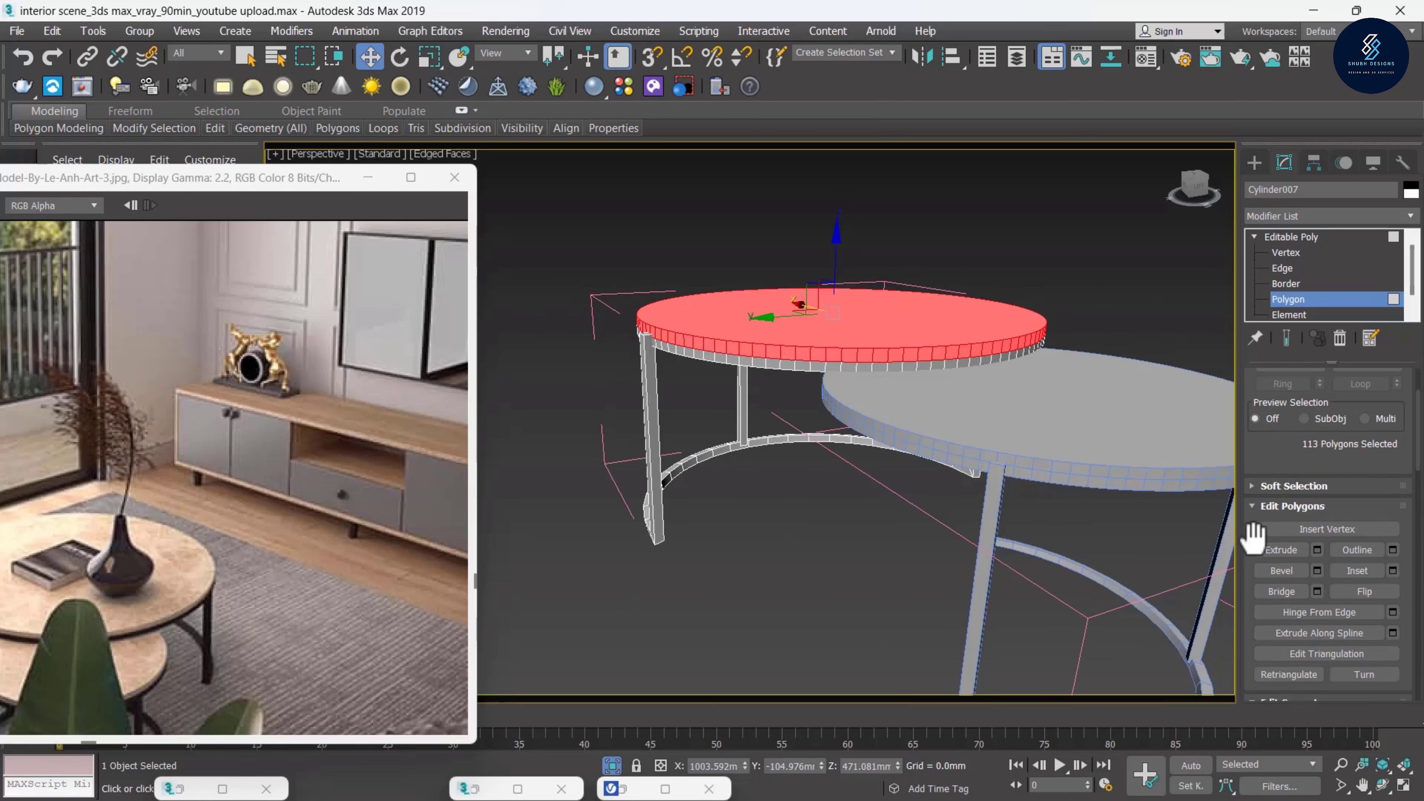
Detach them as the 'big table wood' object and select it as a whole
left_click(1364, 616)
type("big table wood")
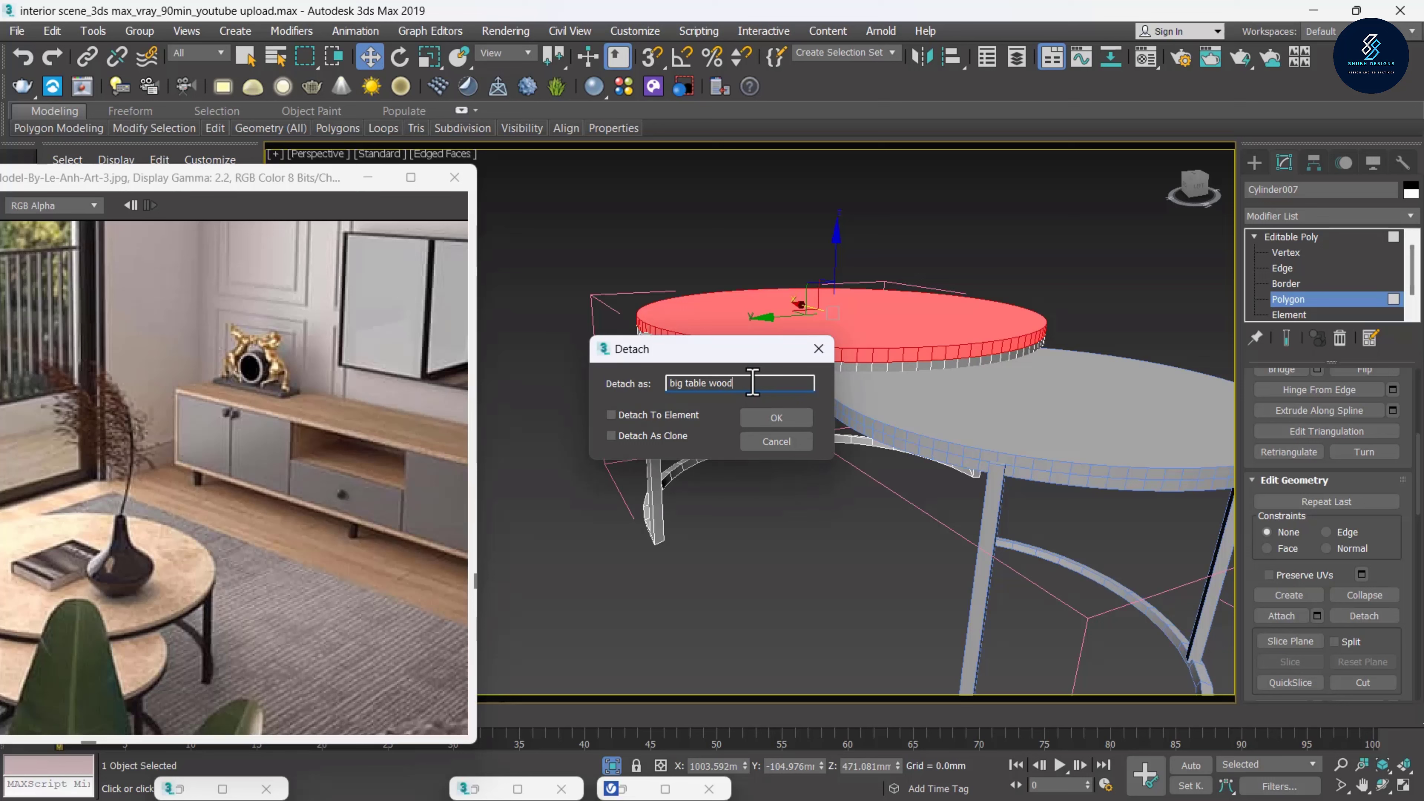
key("Return")
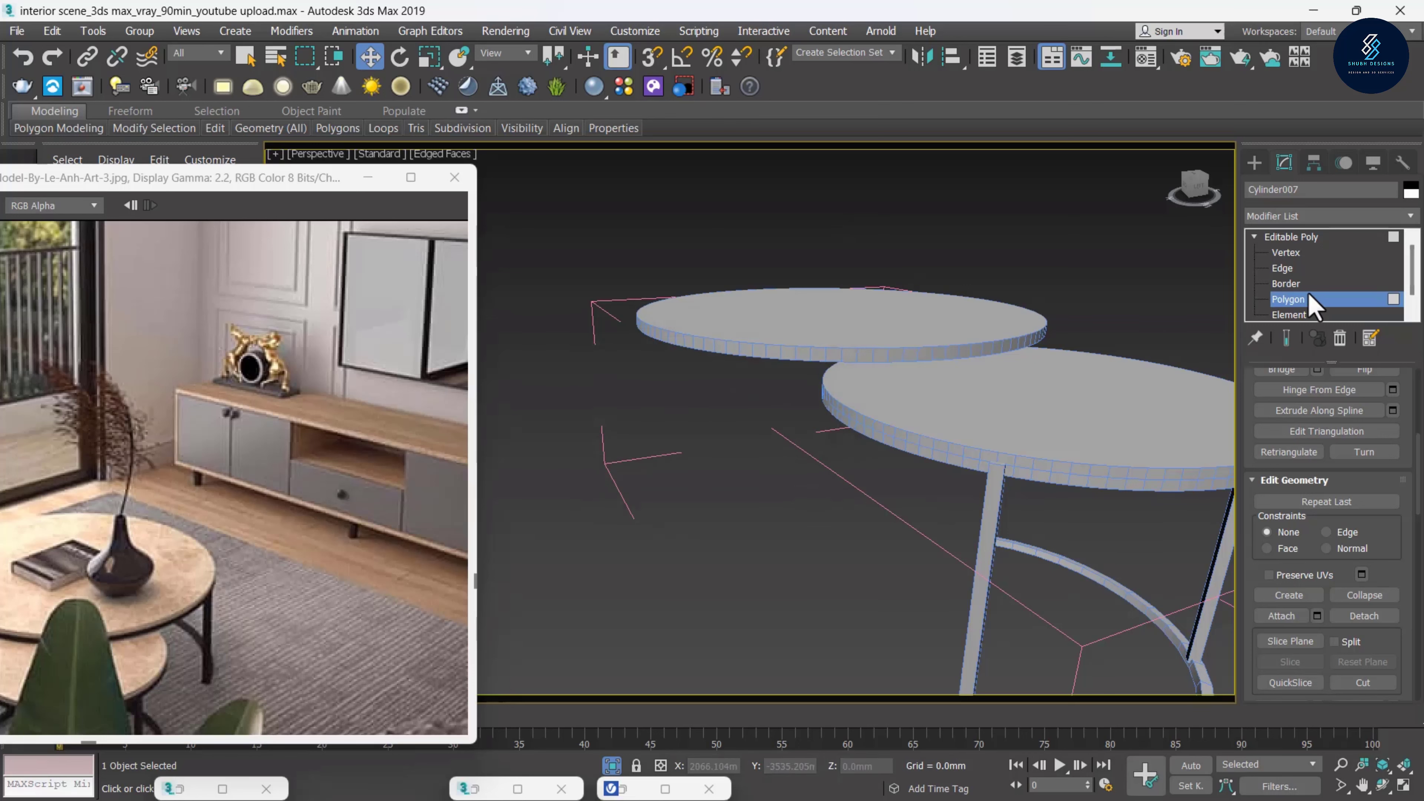
left_click(1309, 305)
left_click(1087, 286)
left_click(874, 312)
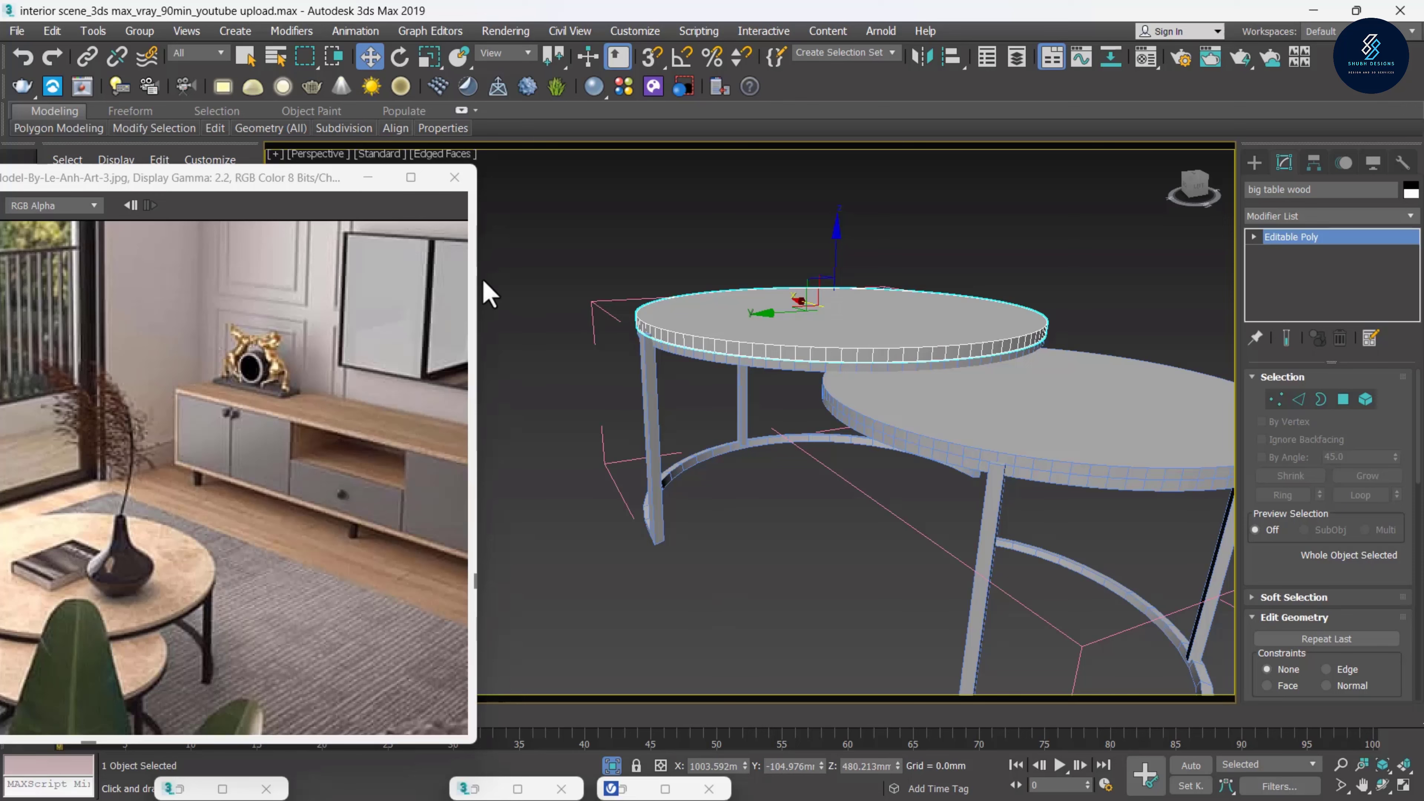
Arrange the V-Ray material library and reference photo windows to uncover the viewport
left_click_drag(296, 178, 698, 213)
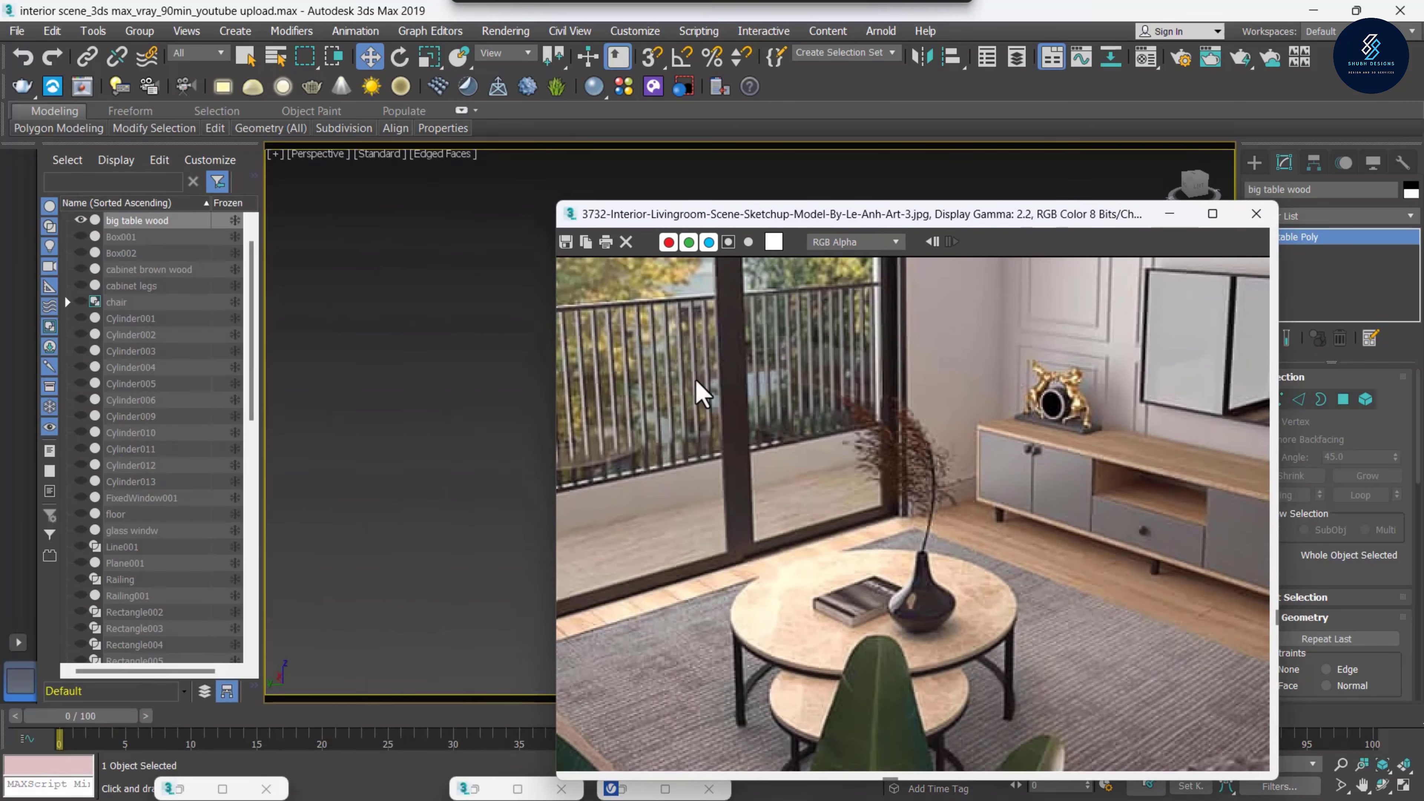
left_click(662, 783)
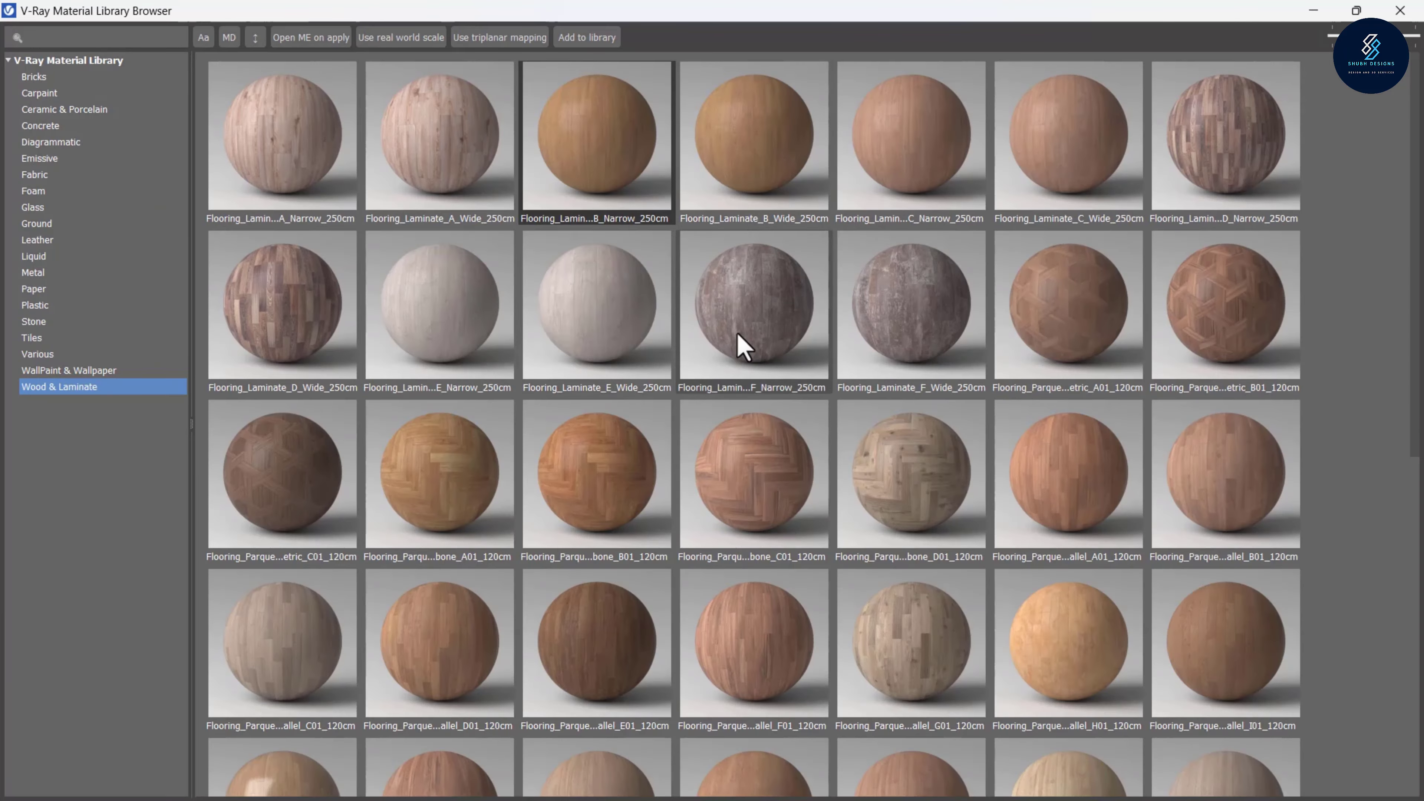
mouse_move(652, 9)
left_mouse_down()
mouse_move(198, 124)
mouse_move(234, 62)
left_mouse_up()
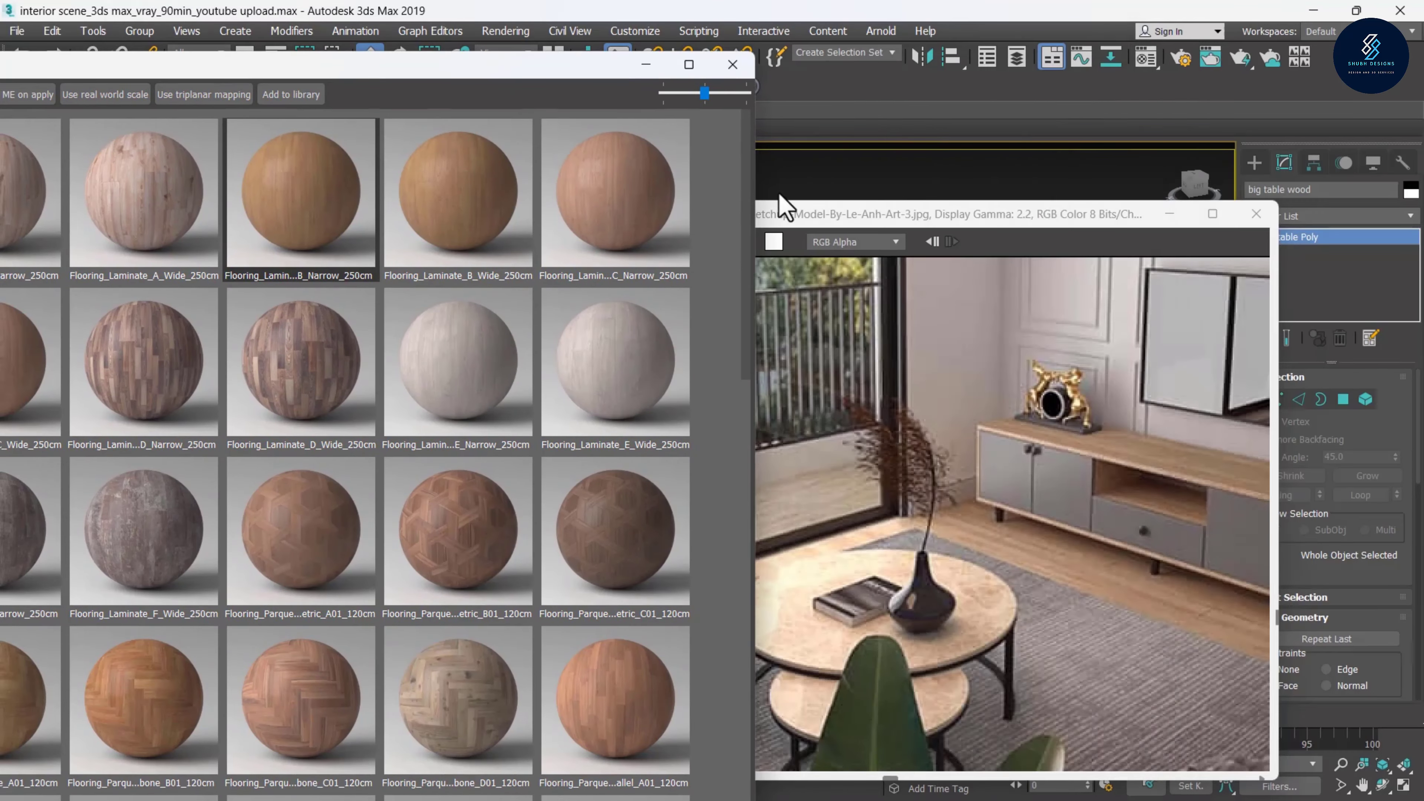
left_click_drag(803, 230, 976, 140)
scroll(333, 210, "down", 3)
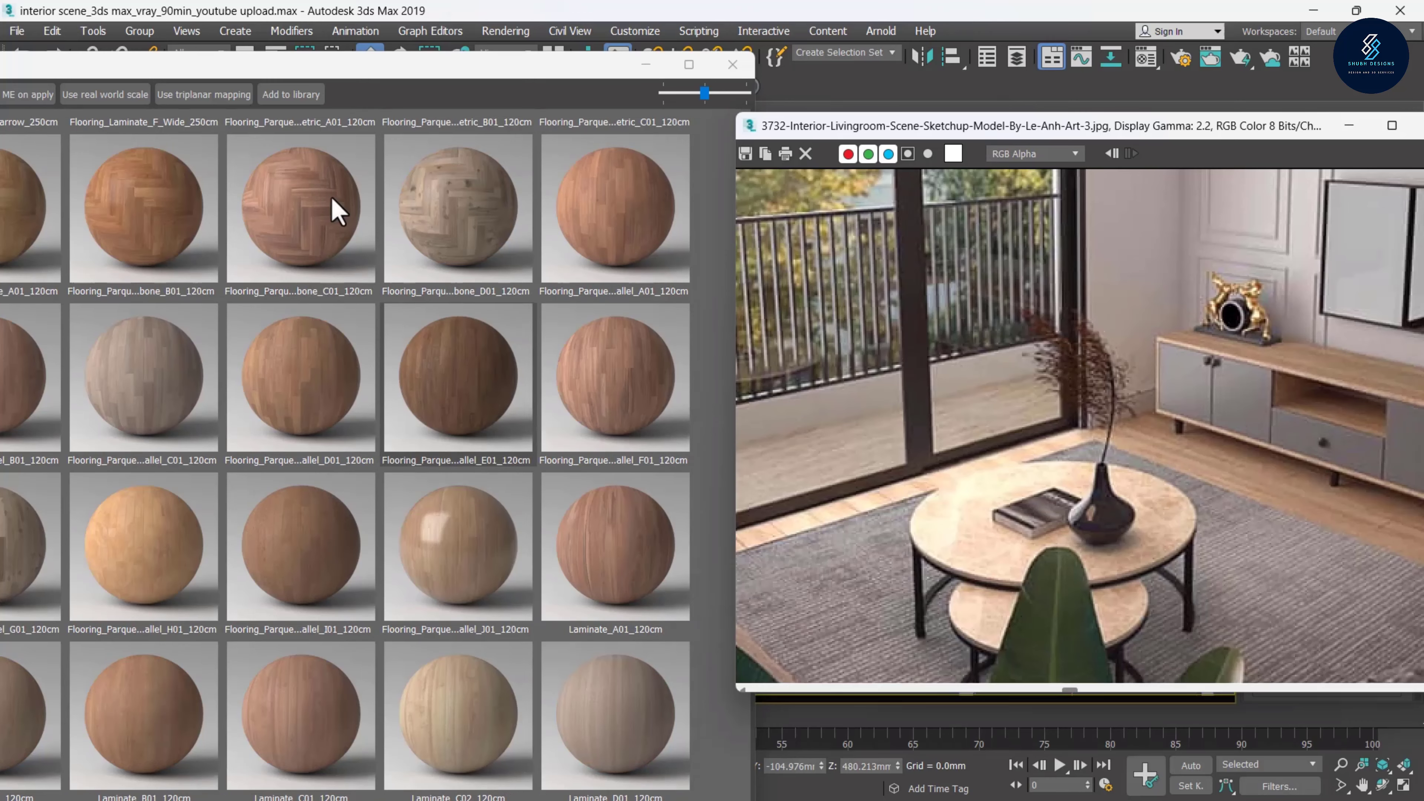
left_click_drag(365, 73, 476, 31)
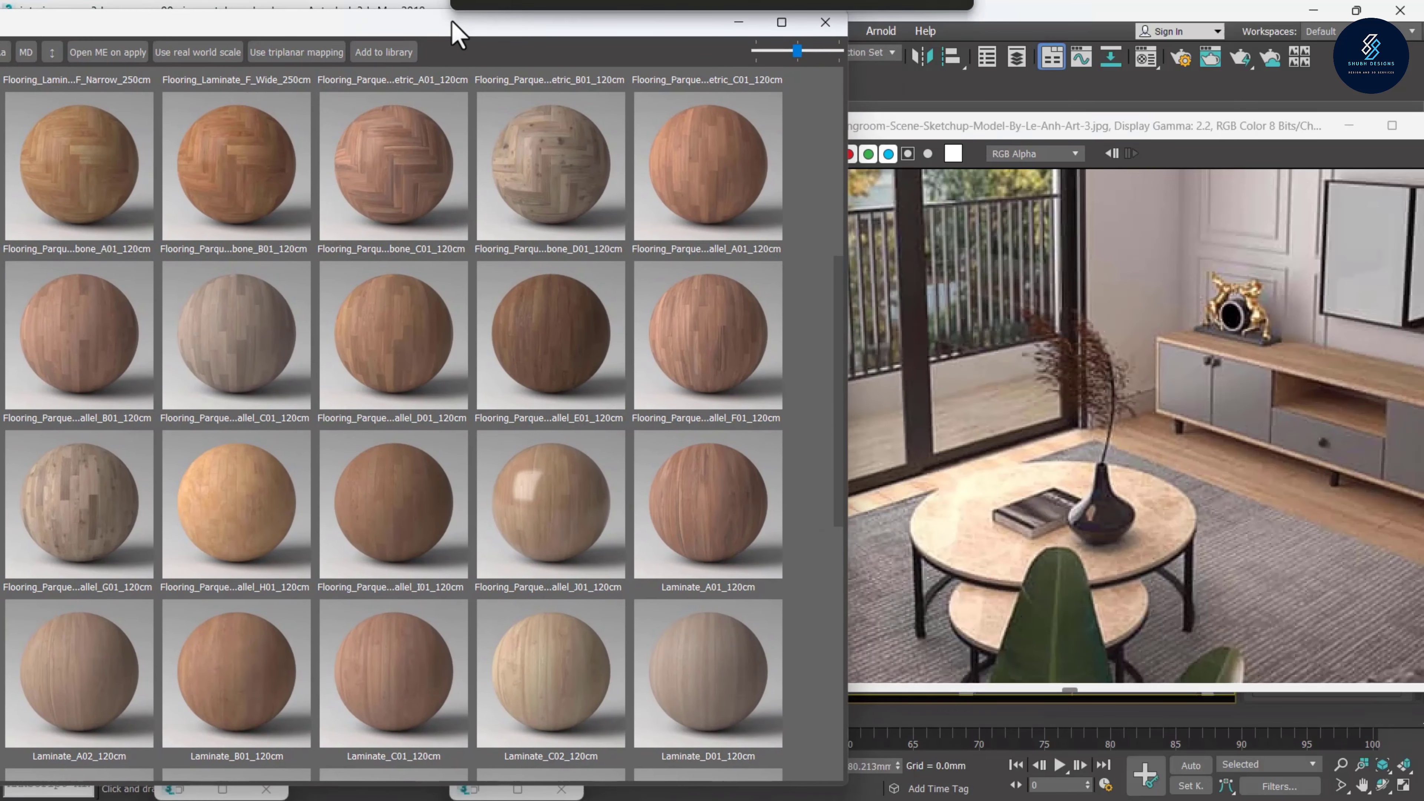
scroll(496, 620, "down", 4)
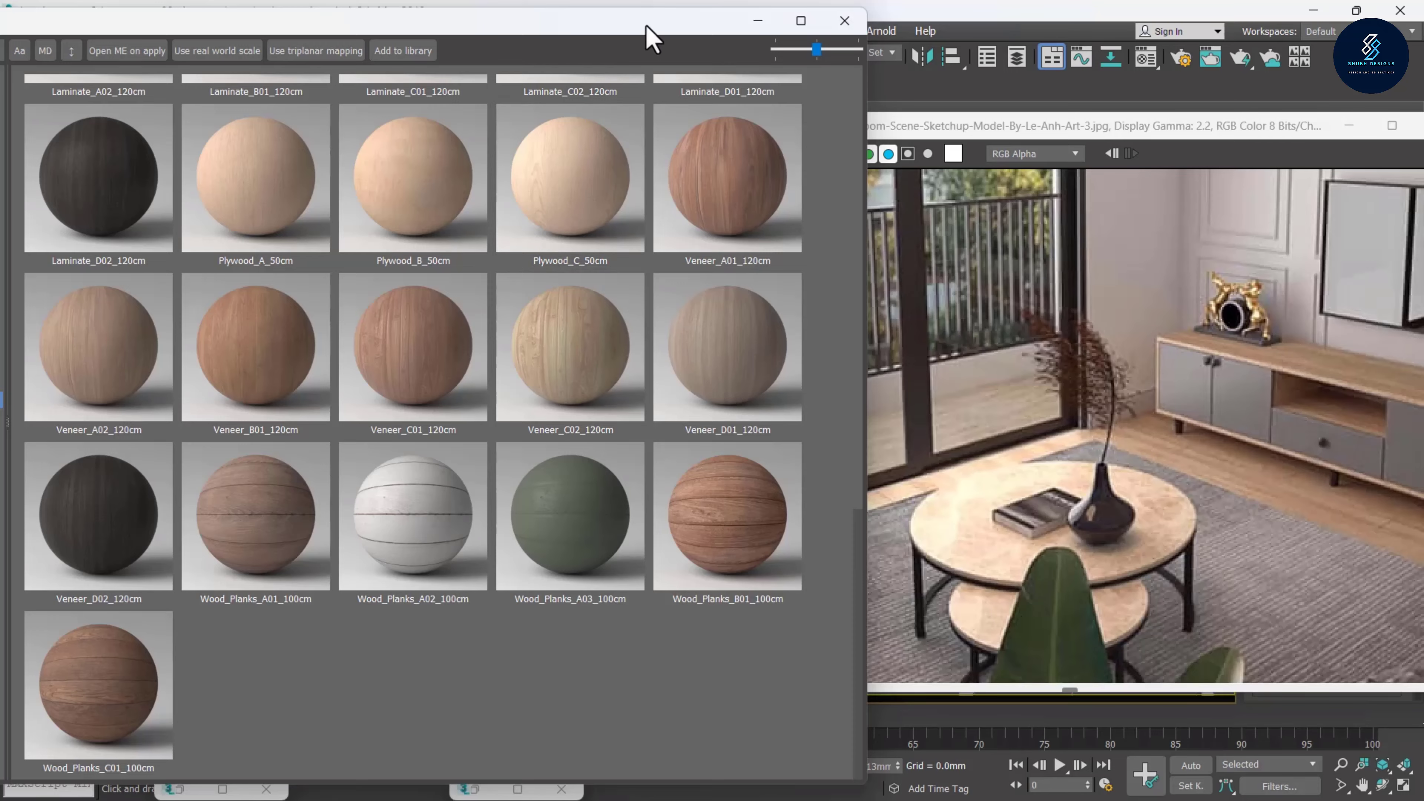
left_click_drag(652, 28, 423, 75)
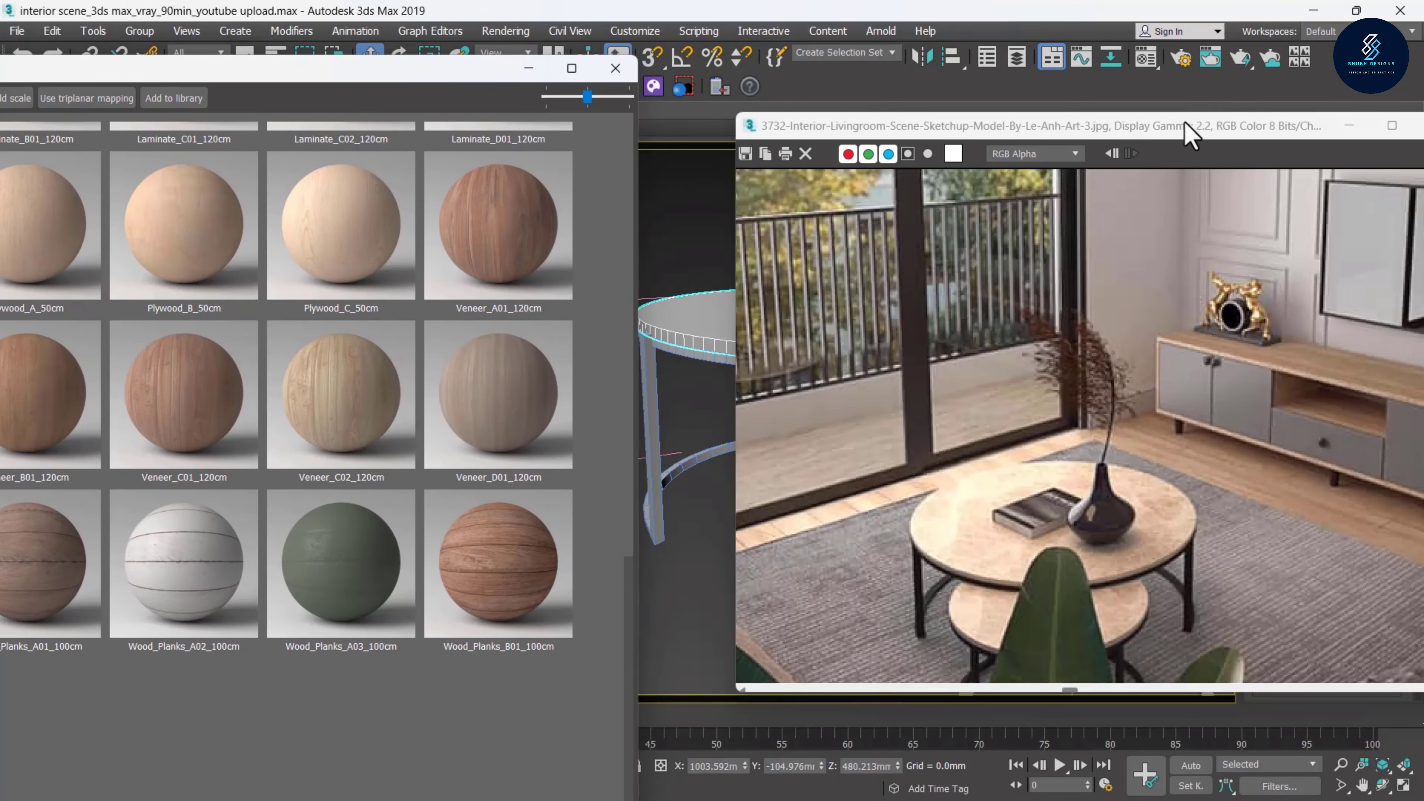
left_click_drag(1189, 135, 782, 181)
left_click(943, 172)
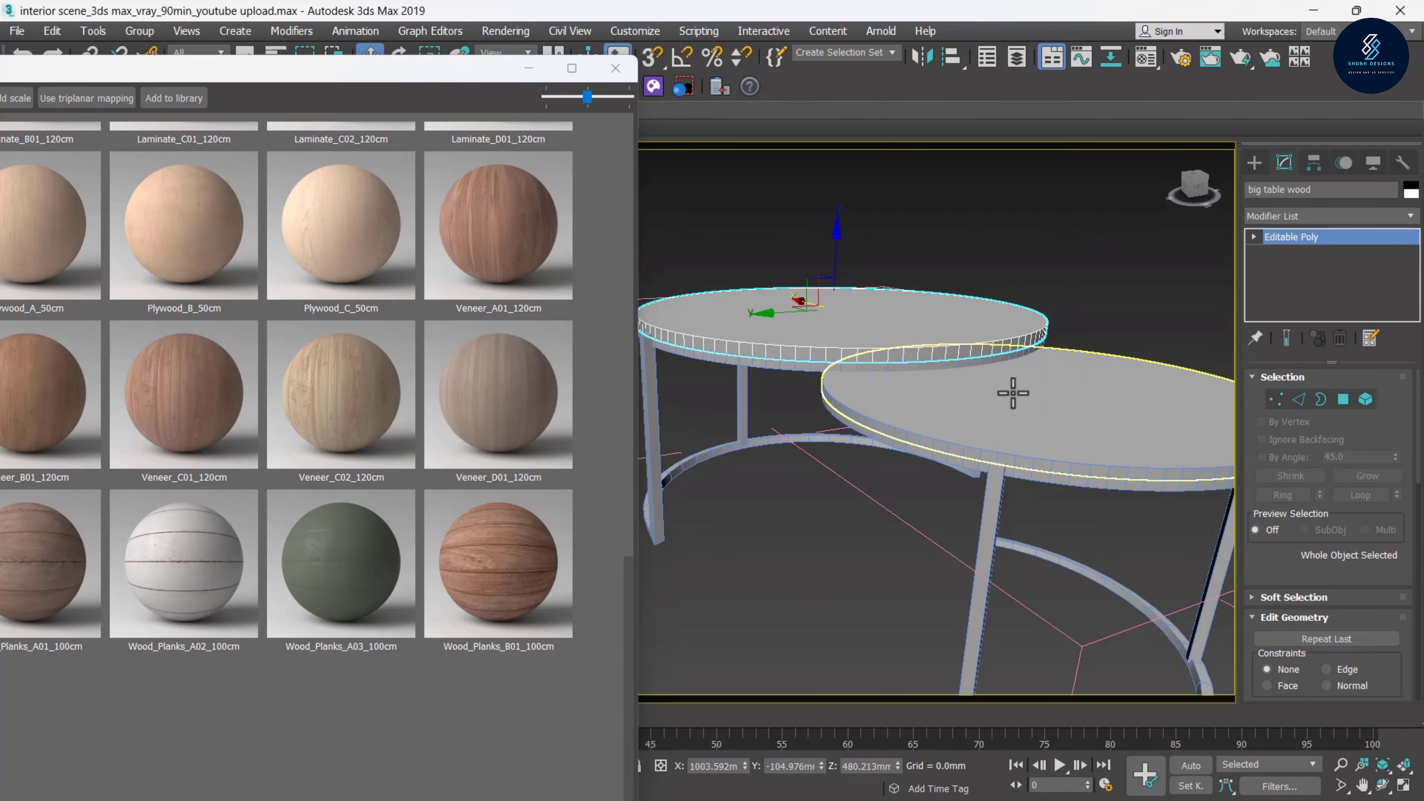
Apply Veneer_C02_120cm from the library to the selected small table top
left_click(1014, 393)
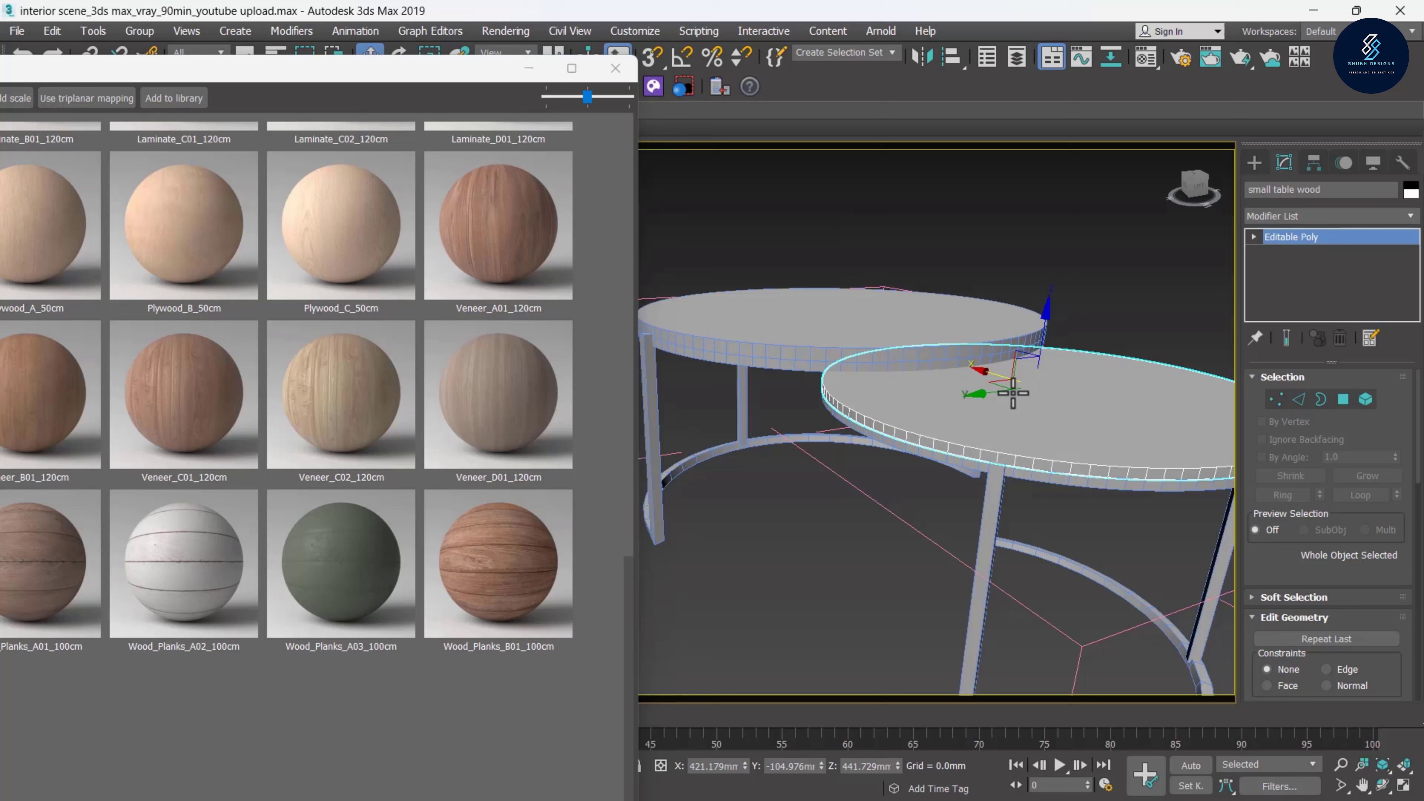
right_click(371, 399)
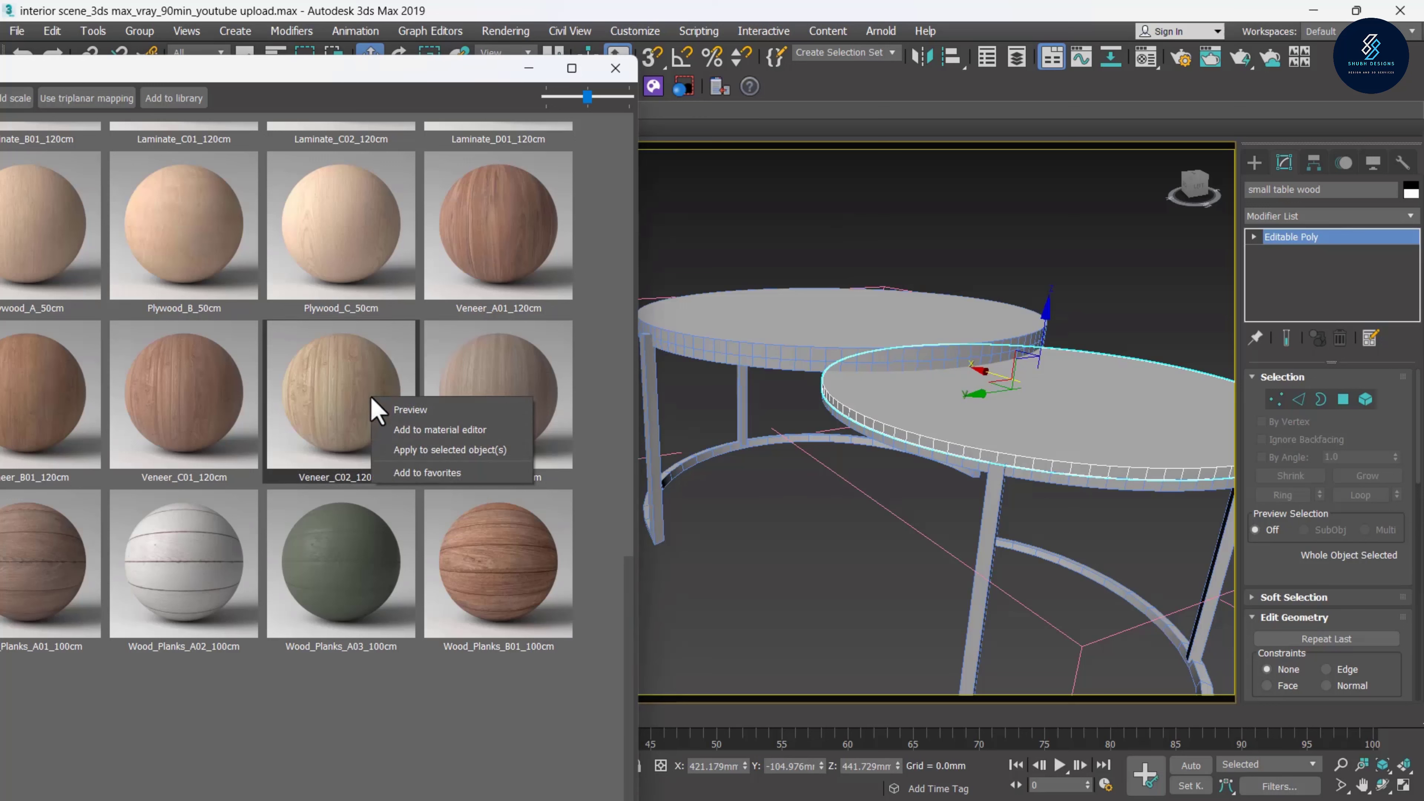
left_click(433, 454)
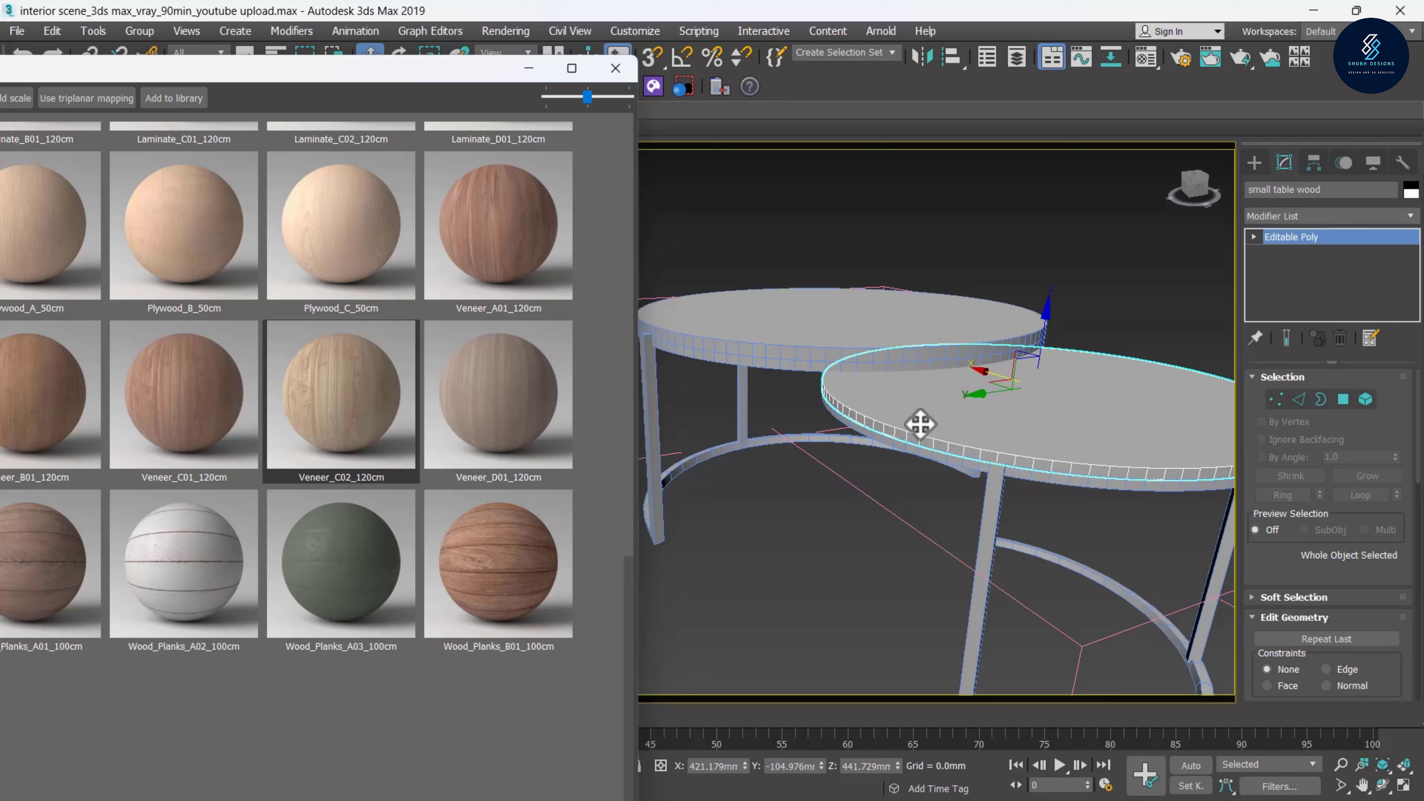
Open the Material Editor, close the V-Ray library, and show 6 X 4 sample windows
left_click(1145, 61)
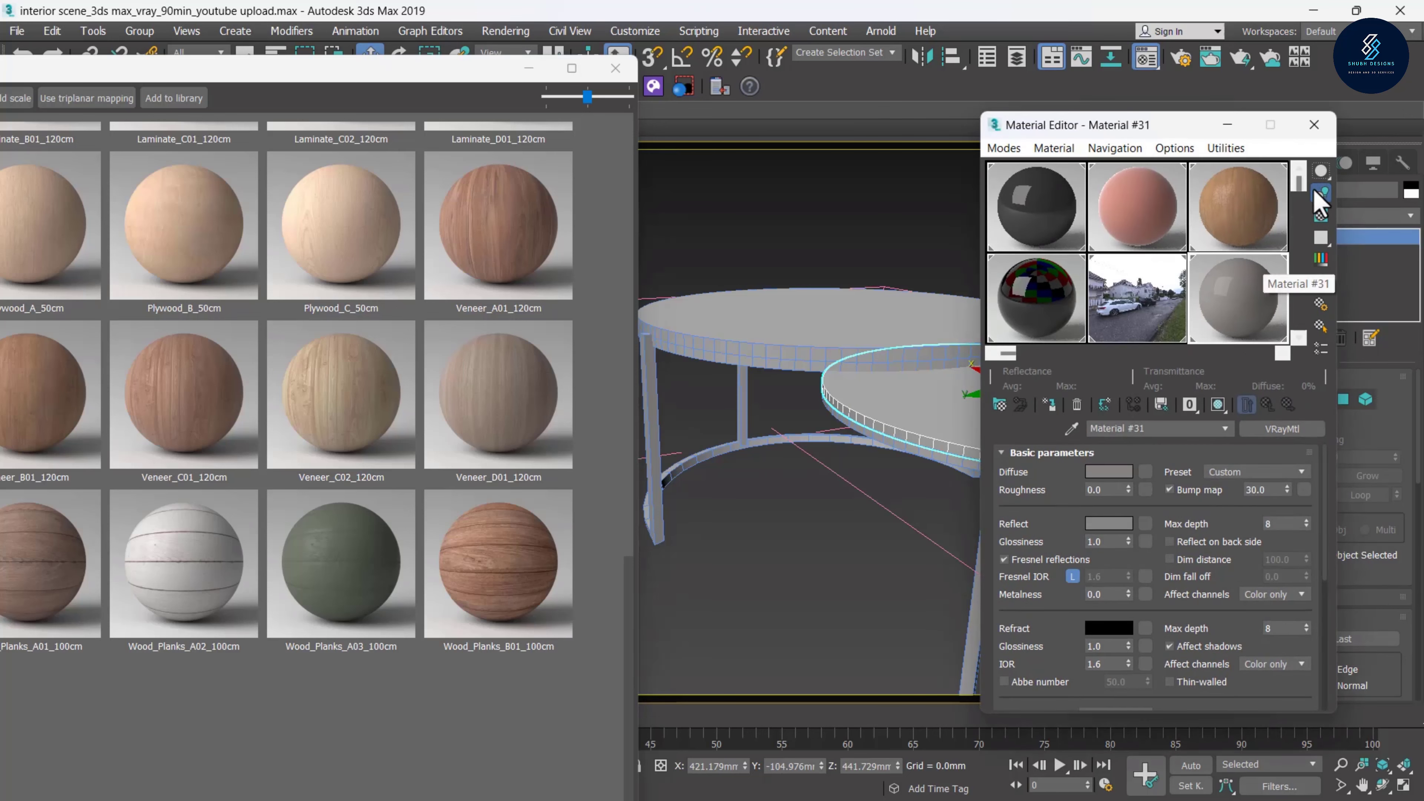
mouse_move(1299, 178)
left_mouse_down()
mouse_move(1310, 241)
mouse_move(1318, 205)
mouse_move(1316, 330)
left_mouse_up()
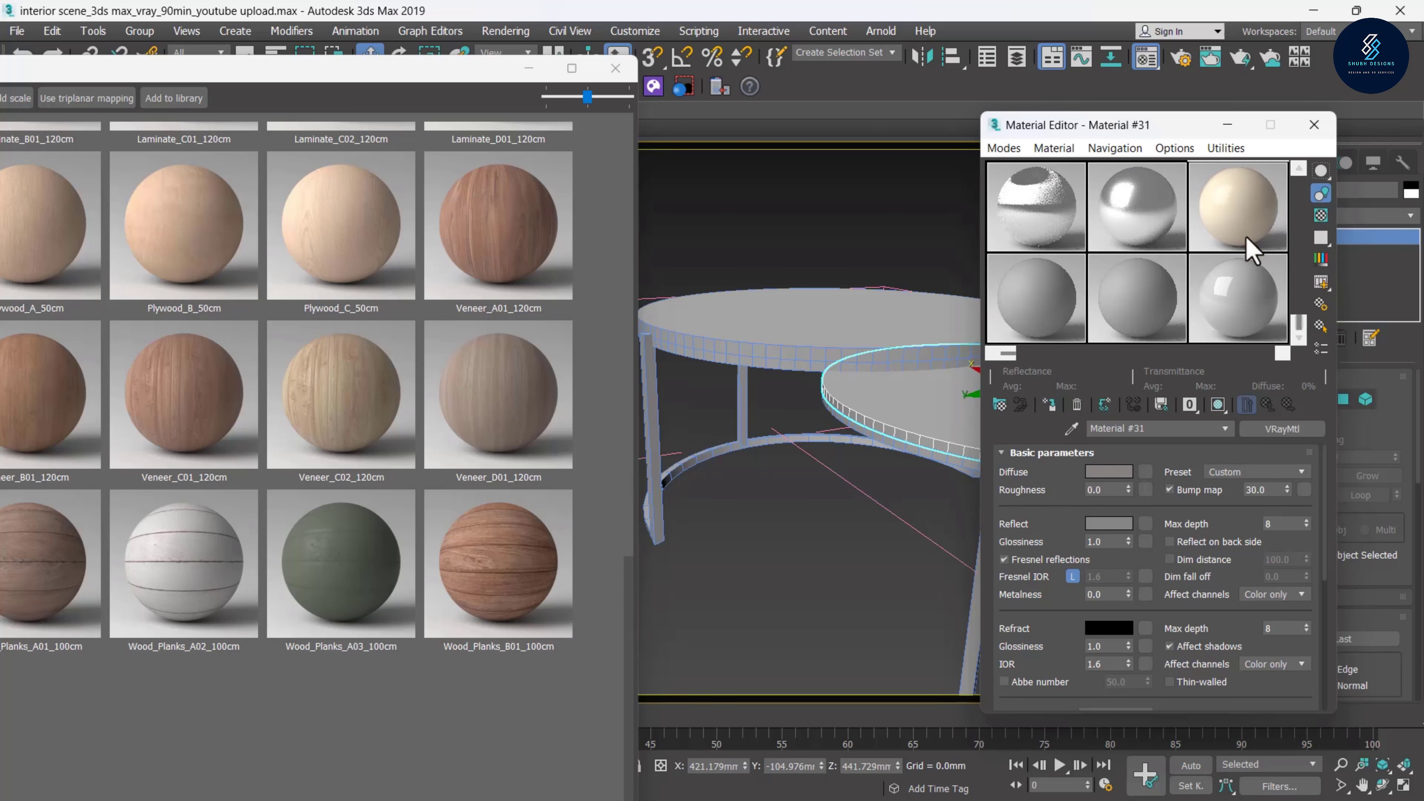
left_click_drag(1298, 325, 1300, 178)
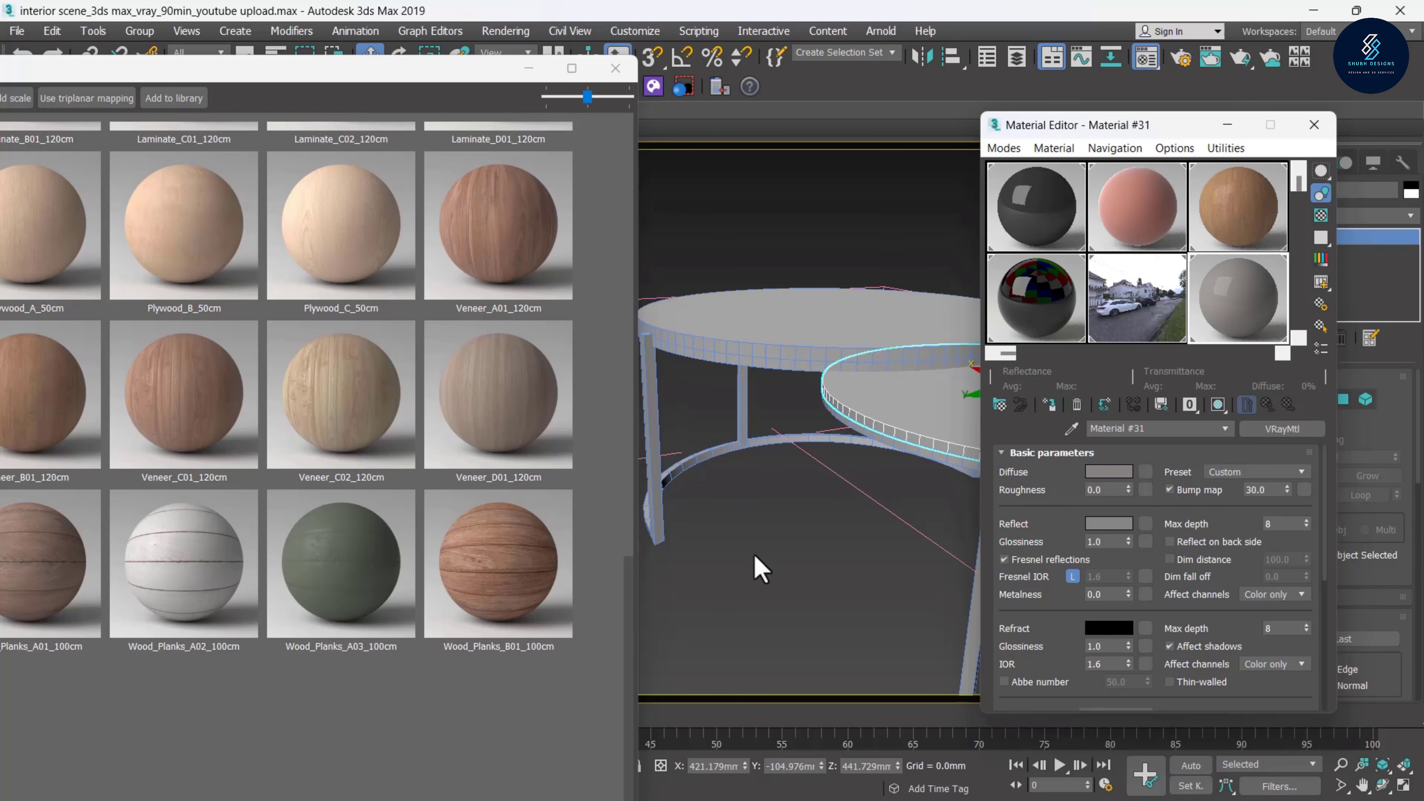
left_click(615, 68)
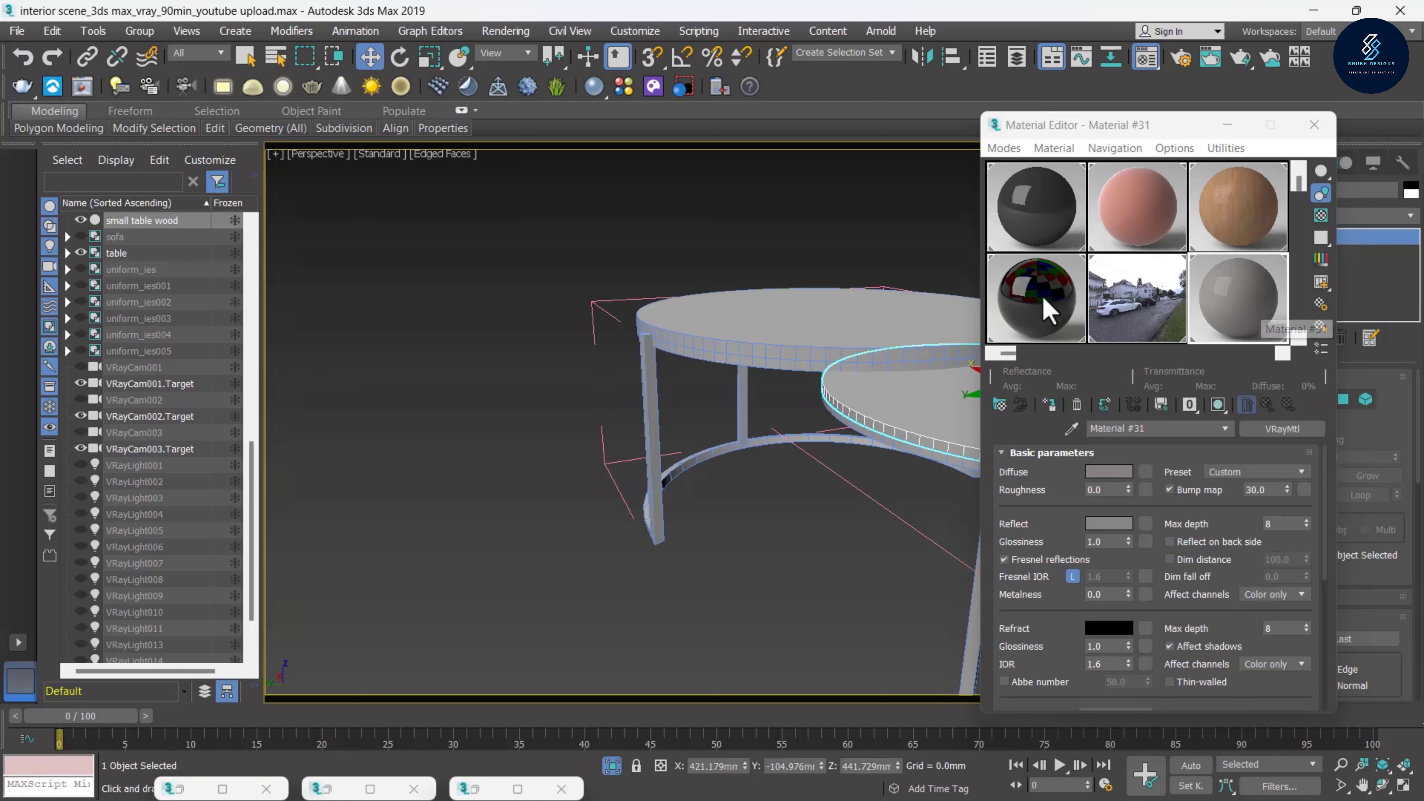
scroll(1178, 281, "down", 5)
left_click(1299, 169)
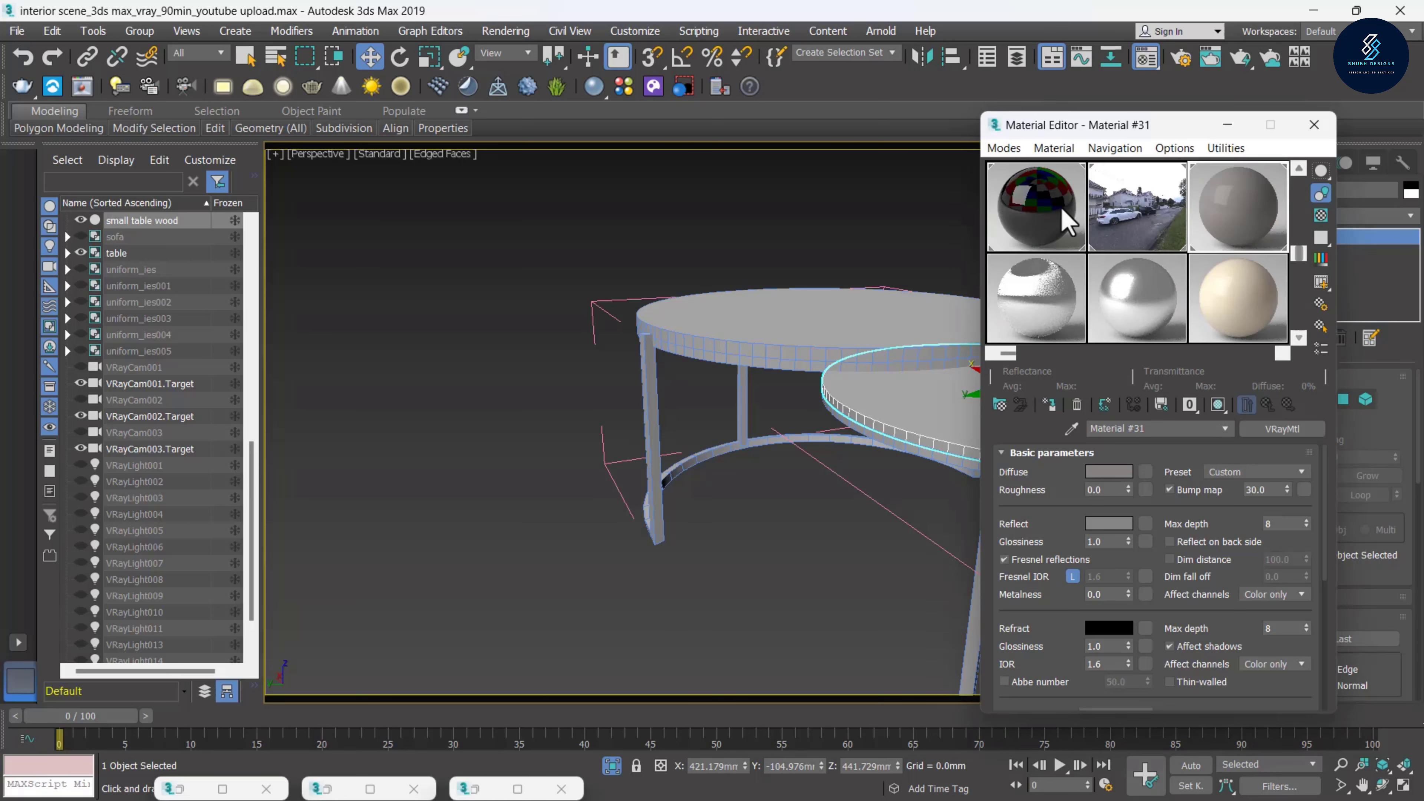
left_click(1150, 216)
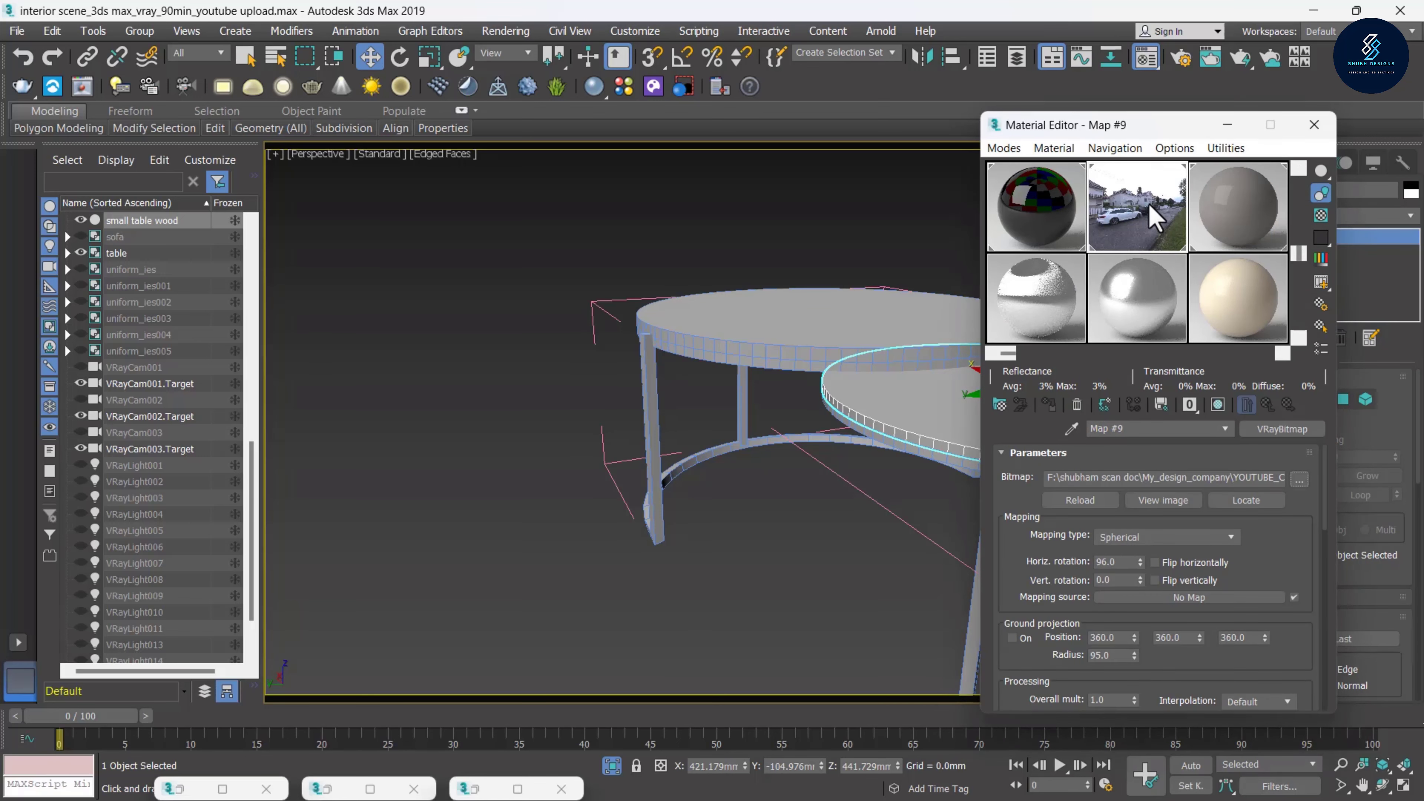
right_click(1151, 216)
left_click(1195, 425)
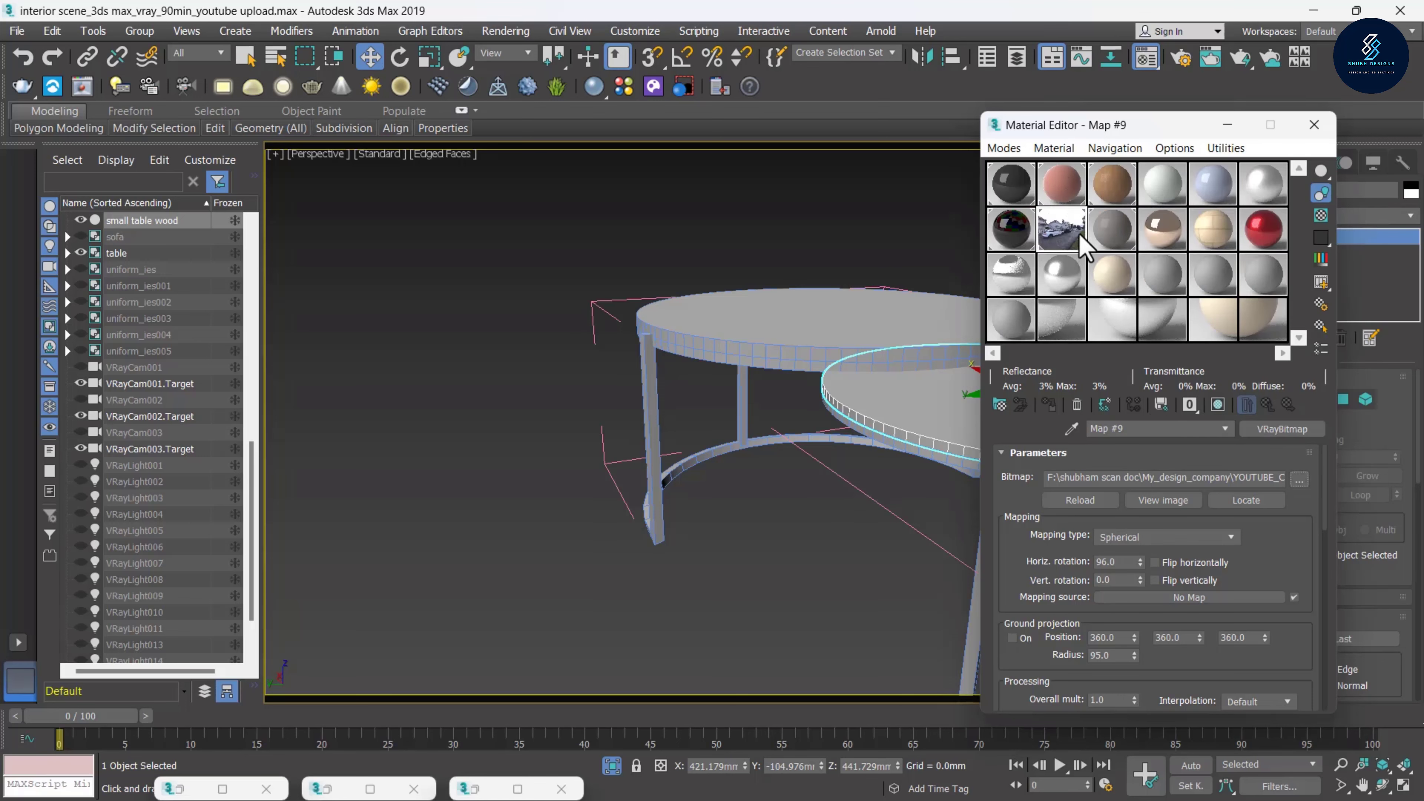
Replace the Metal material slot with a new blank VRayMtl
left_click(1161, 246)
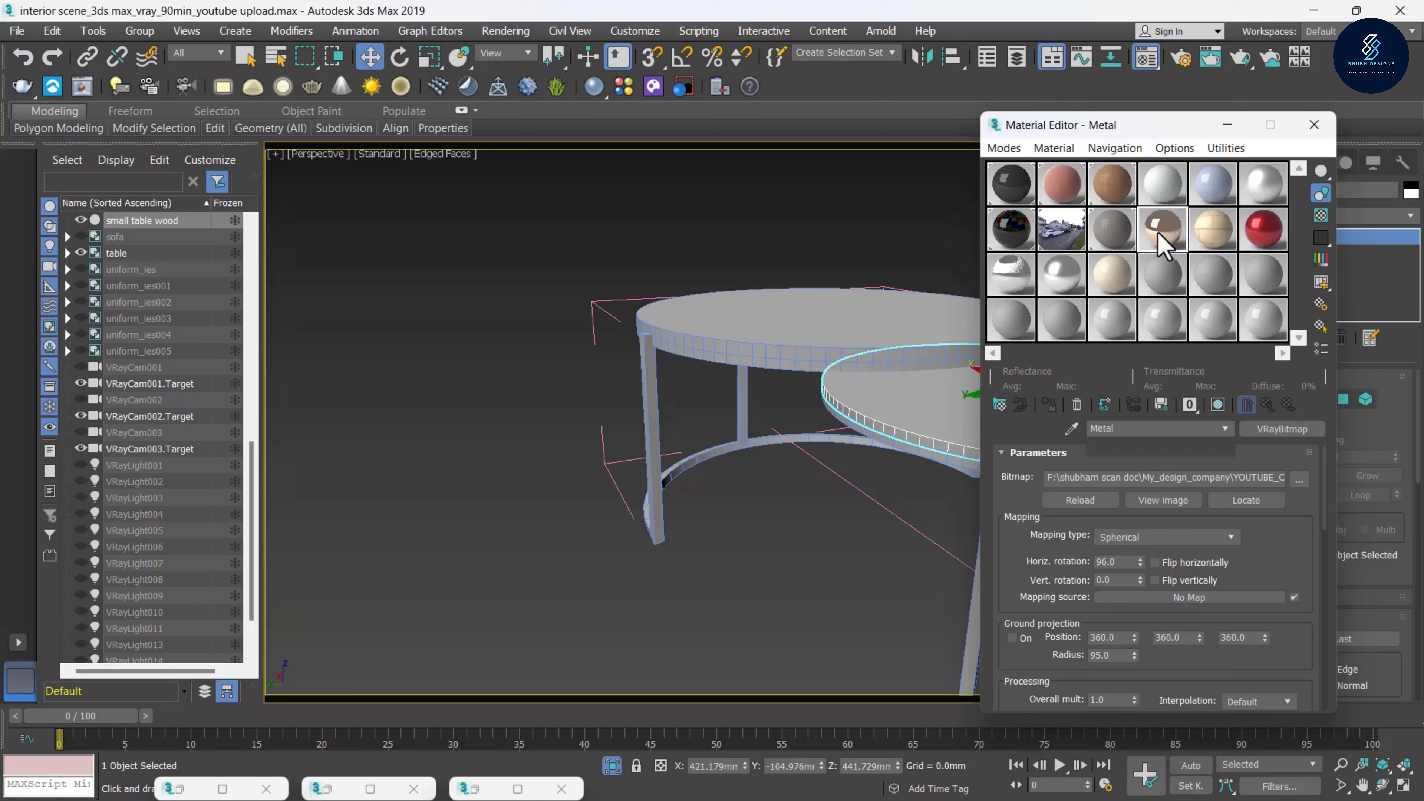
left_click(1020, 404)
left_click(1000, 404)
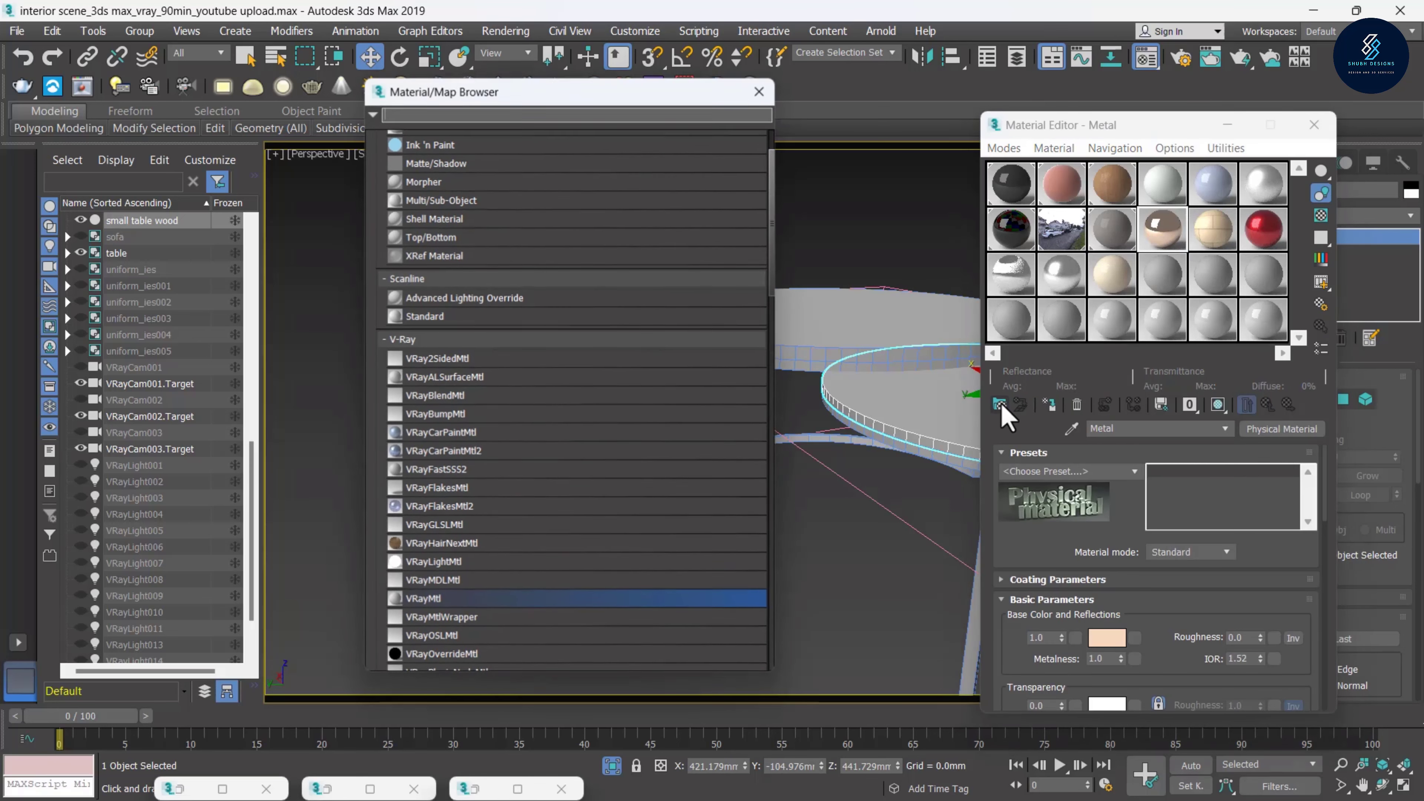
double_click(432, 600)
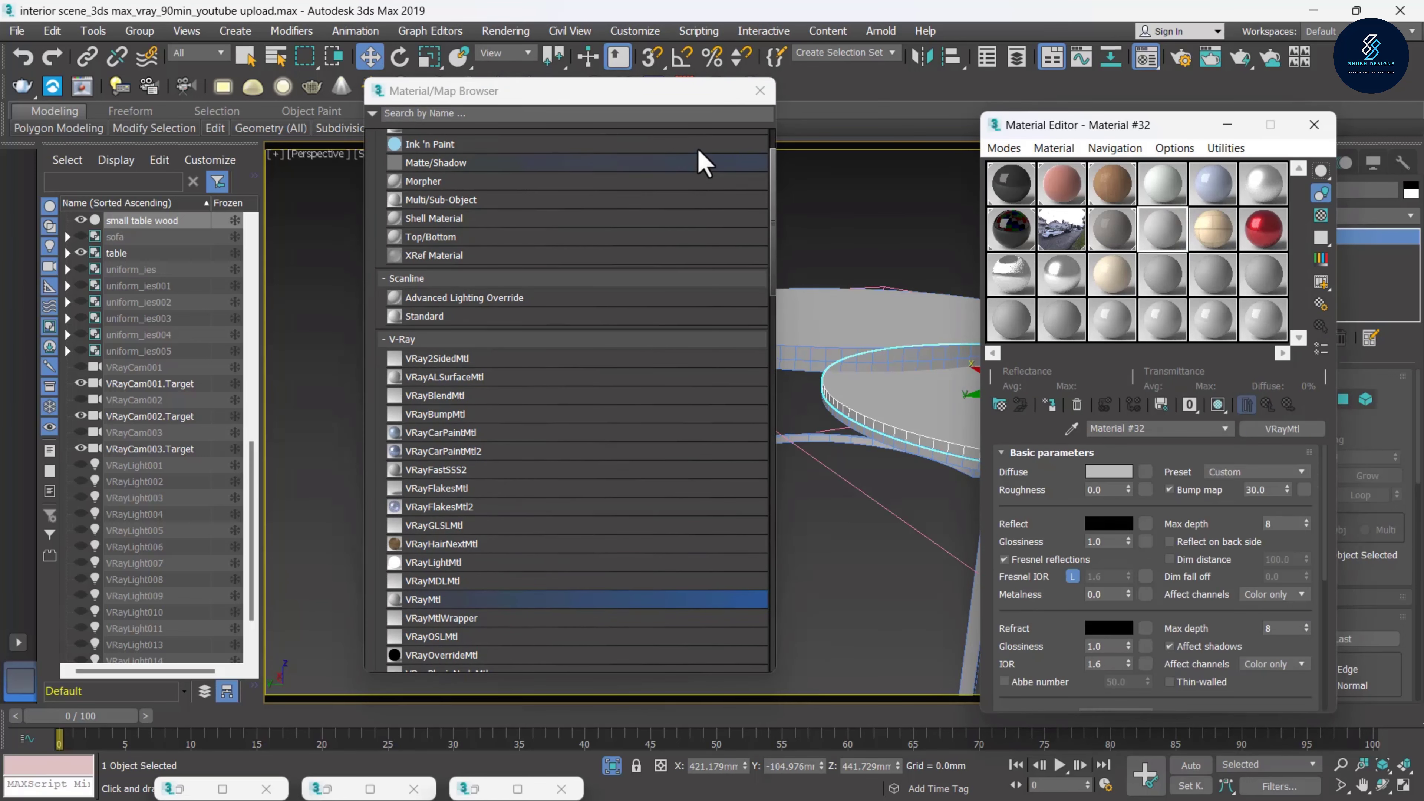
left_click(758, 92)
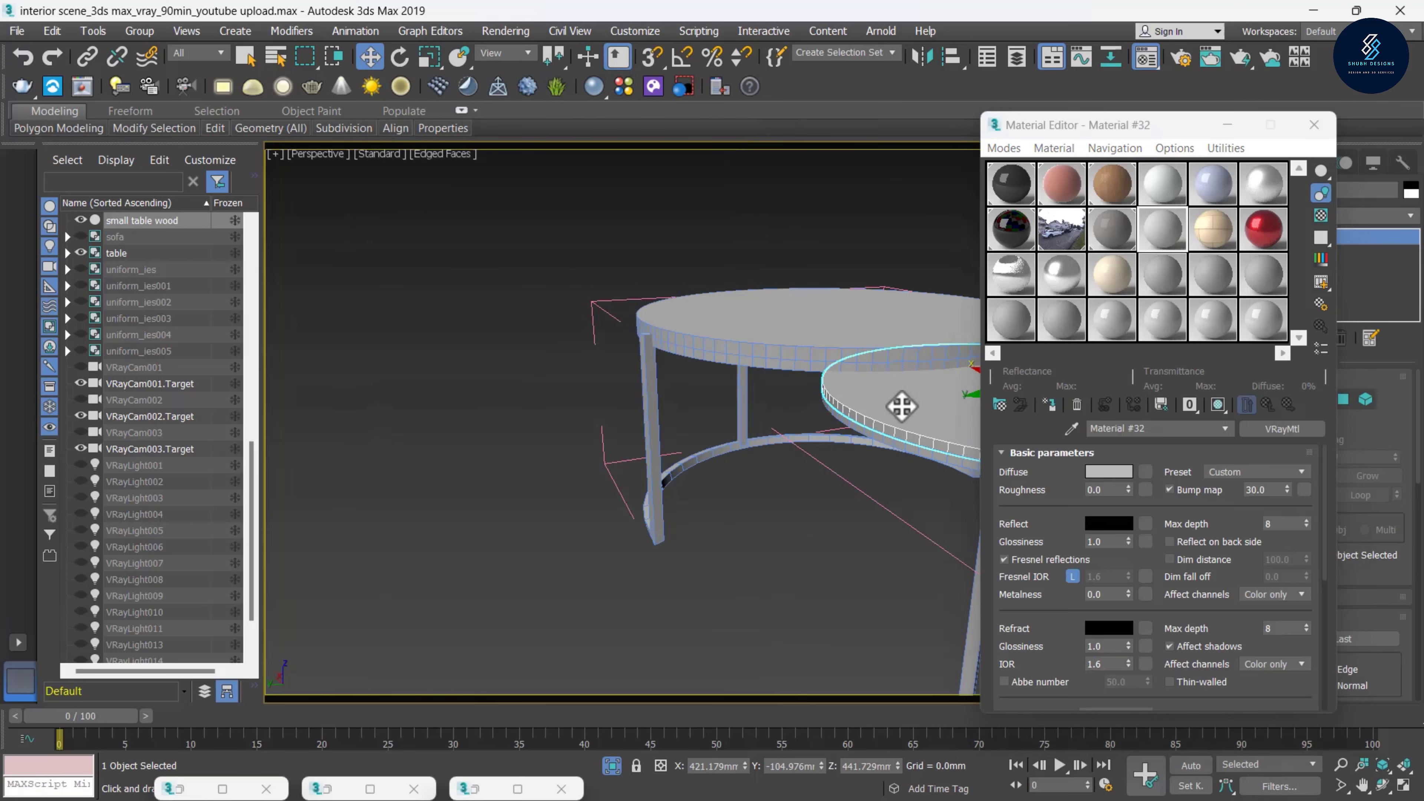
Pick the Veneer_C02_120cm material from the small table top and show its texture in the viewport
left_click(1071, 430)
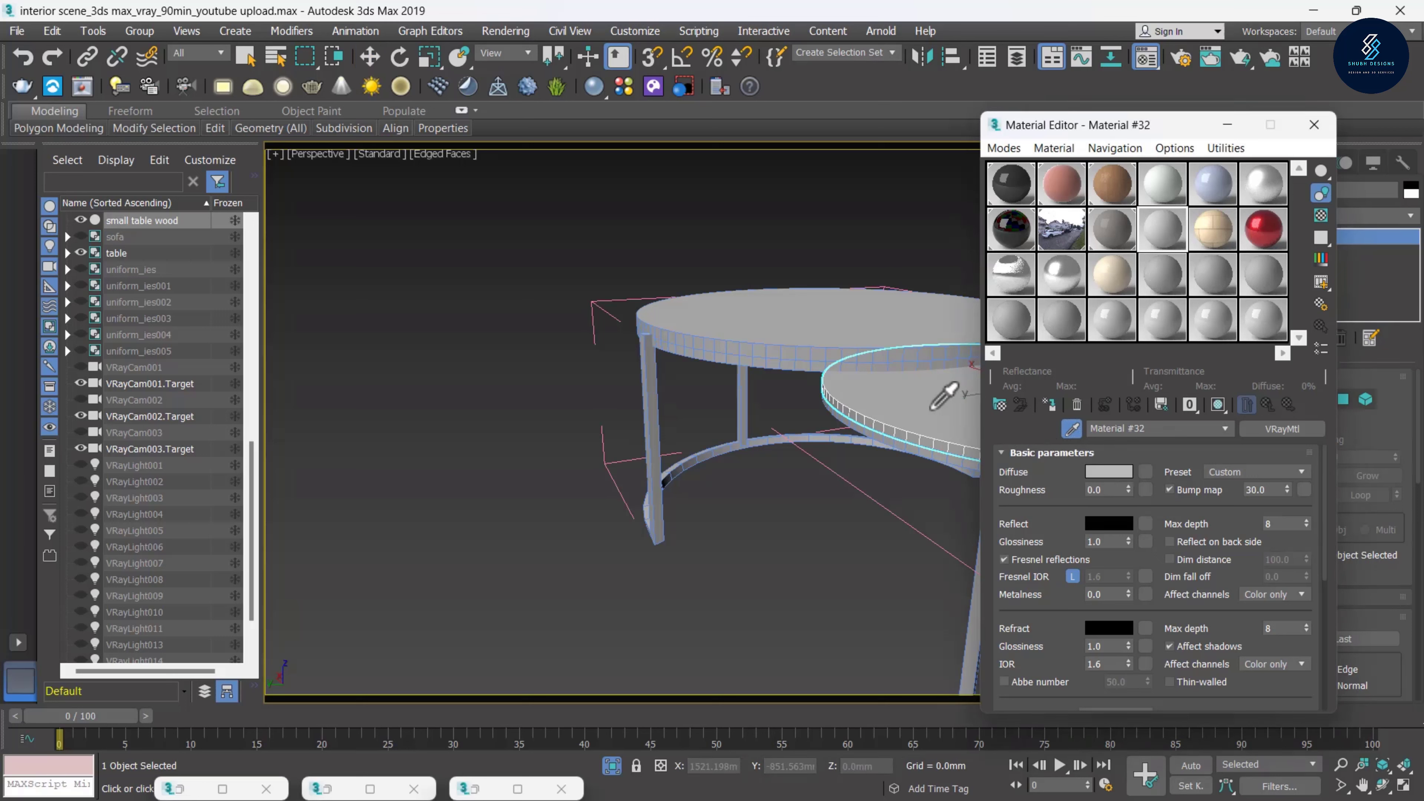
left_click(932, 409)
double_click(1147, 236)
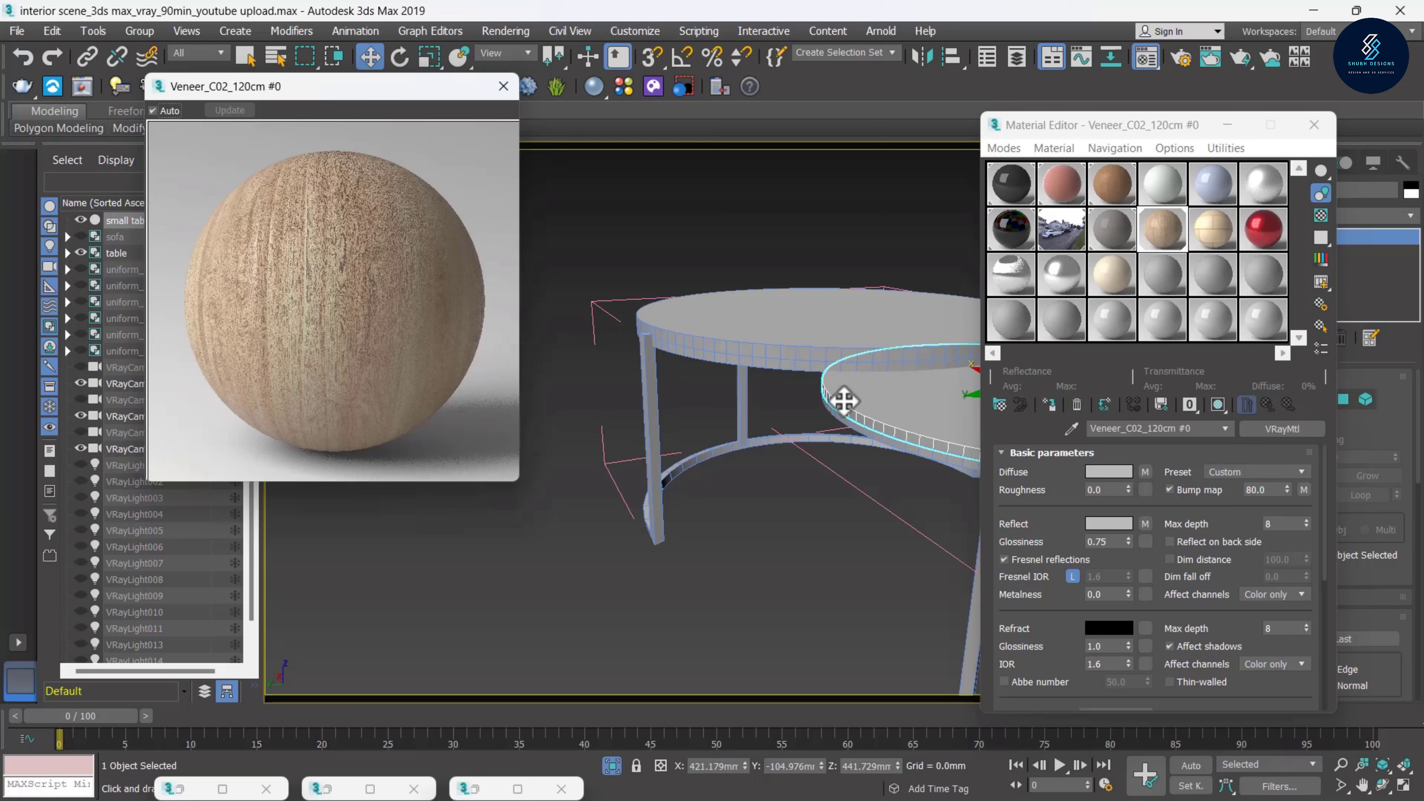
left_click(1218, 405)
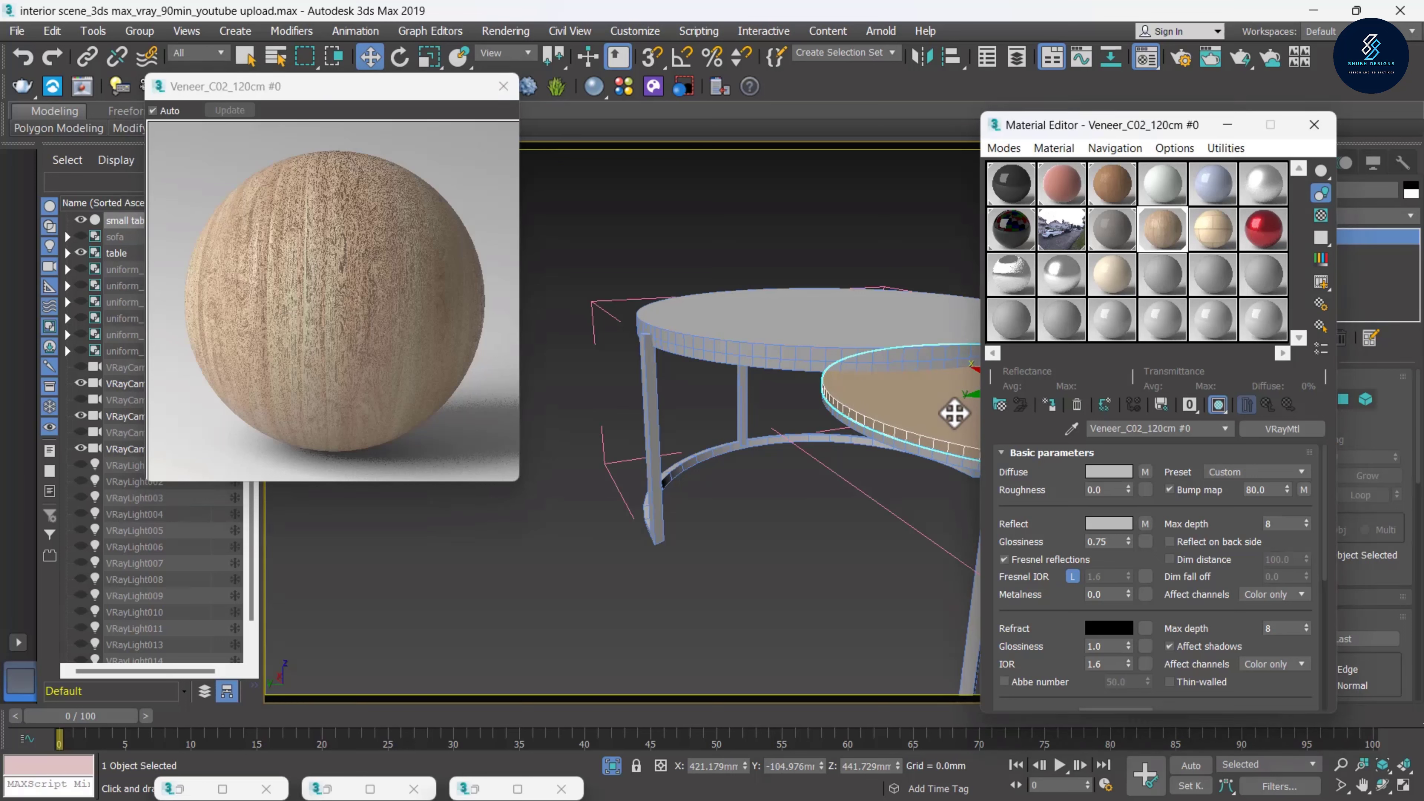
left_click(504, 86)
Frame and orbit the view onto the small table top, moving the material editor aside
key("z")
scroll(764, 453, "up", 3)
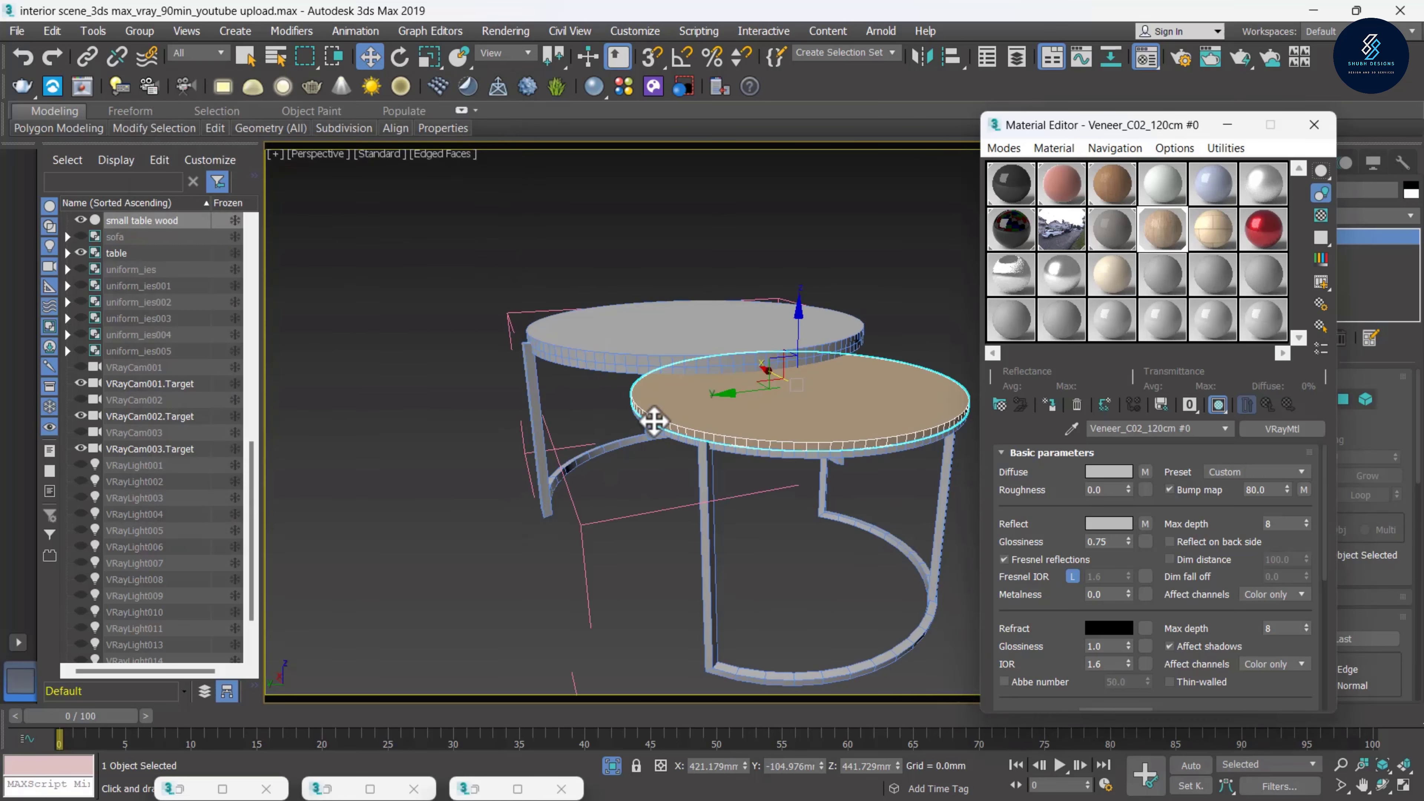
middle_click_drag(796, 476, 785, 477, "alt")
scroll(786, 477, "up", 3)
mouse_move(706, 509)
middle_mouse_down("alt")
mouse_move(766, 483)
mouse_move(720, 522)
mouse_move(617, 480)
middle_mouse_up("alt")
scroll(617, 481, "down", 3)
scroll(786, 461, "up", 2)
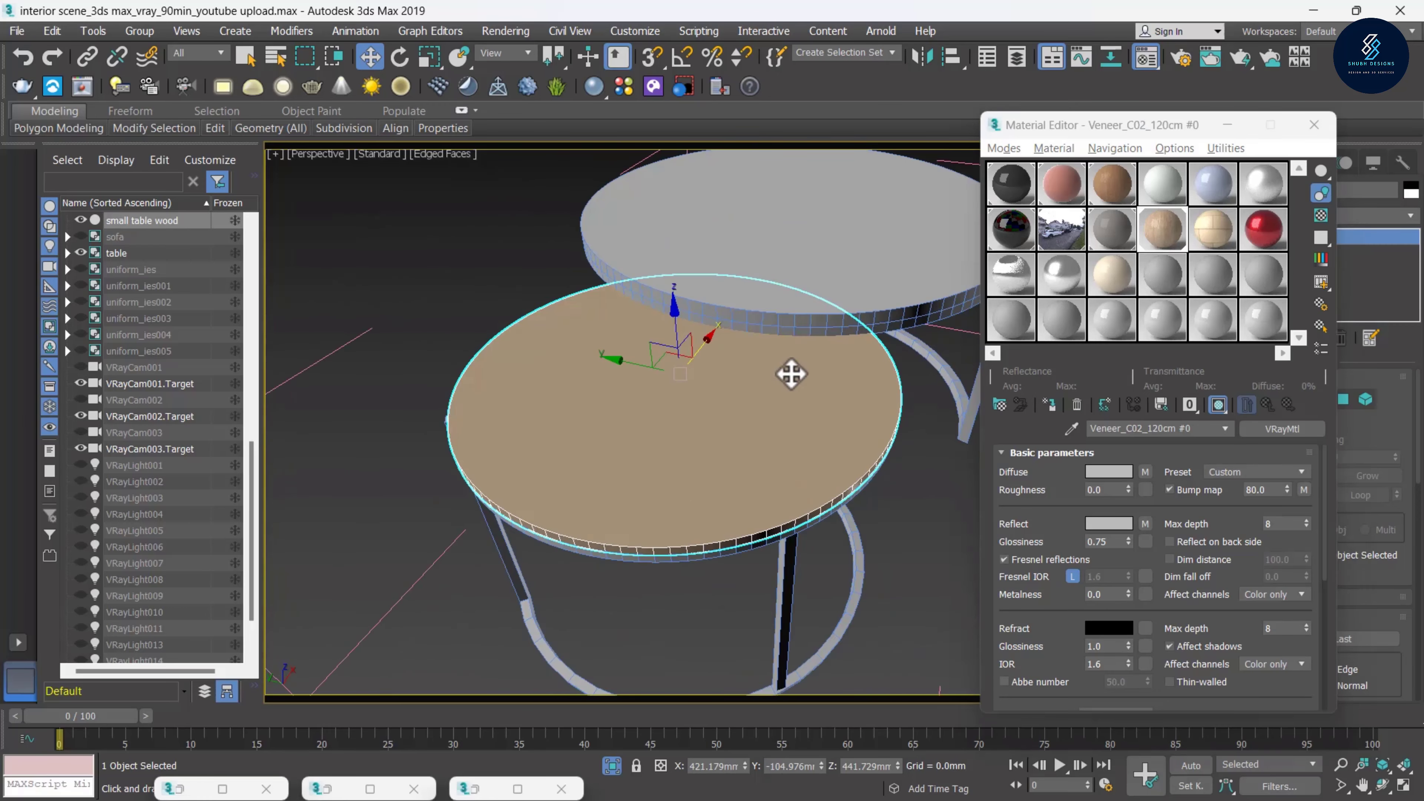
left_click_drag(1183, 126, 1131, 320)
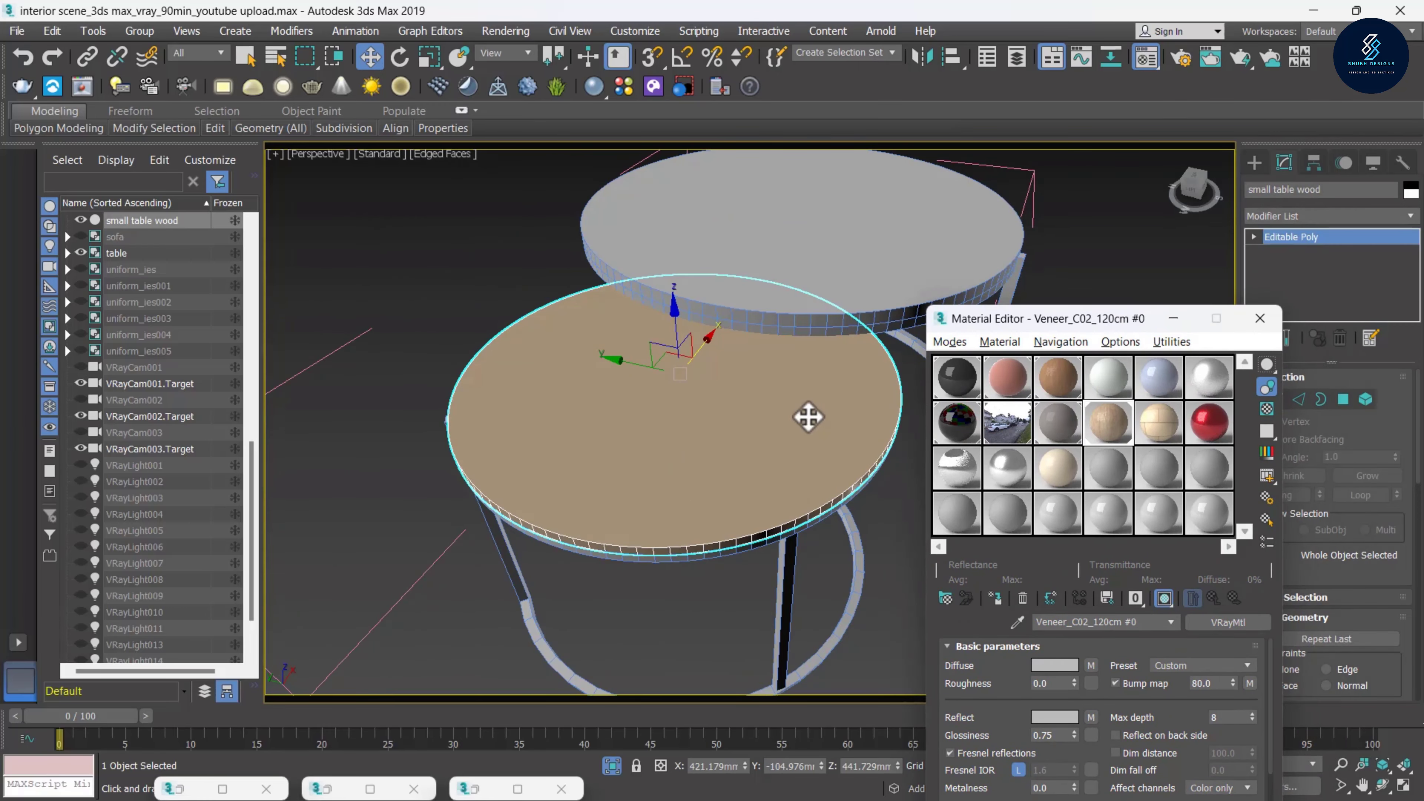
Add a UVW Map modifier to the small table top with Real-World Map Size off
left_click(1414, 220)
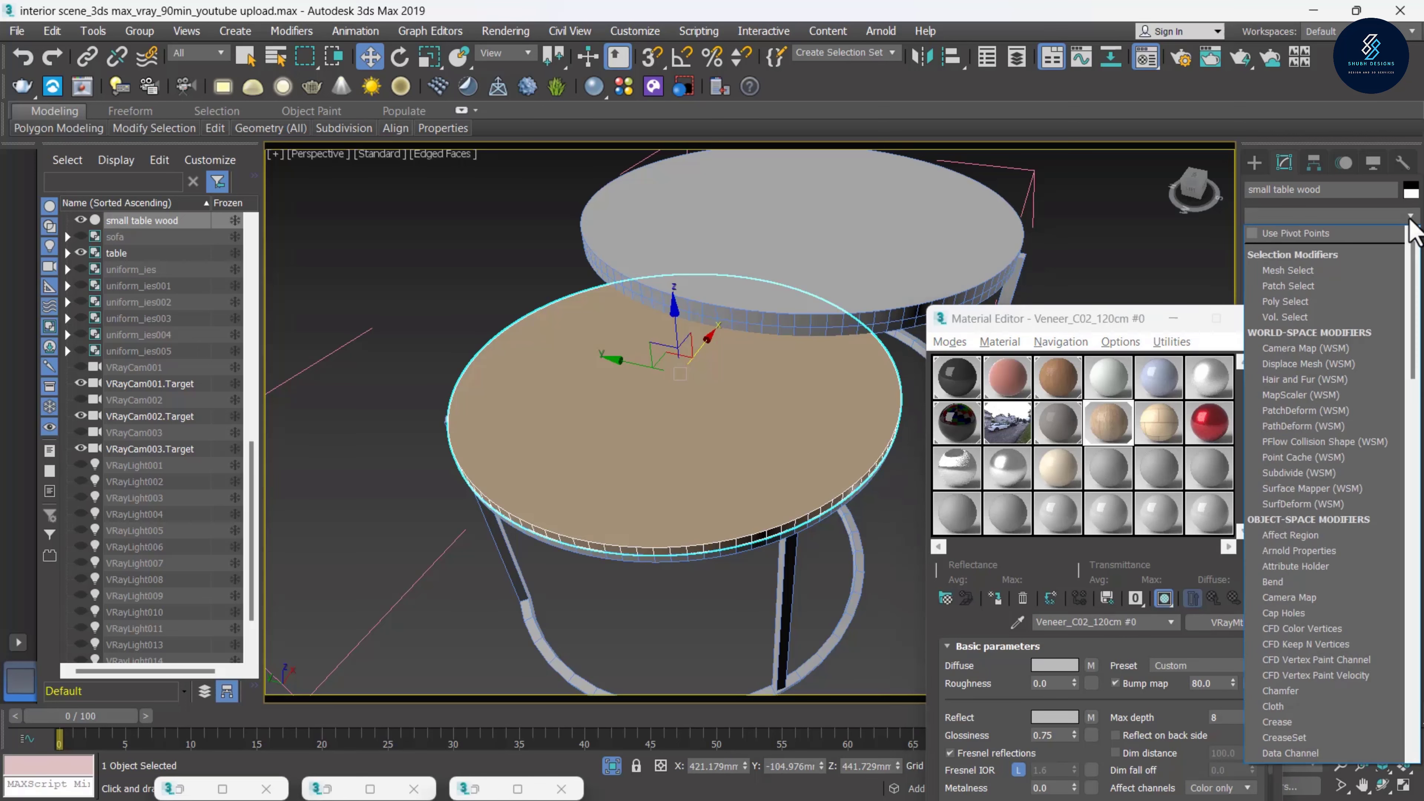
left_click_drag(1414, 236, 1413, 623)
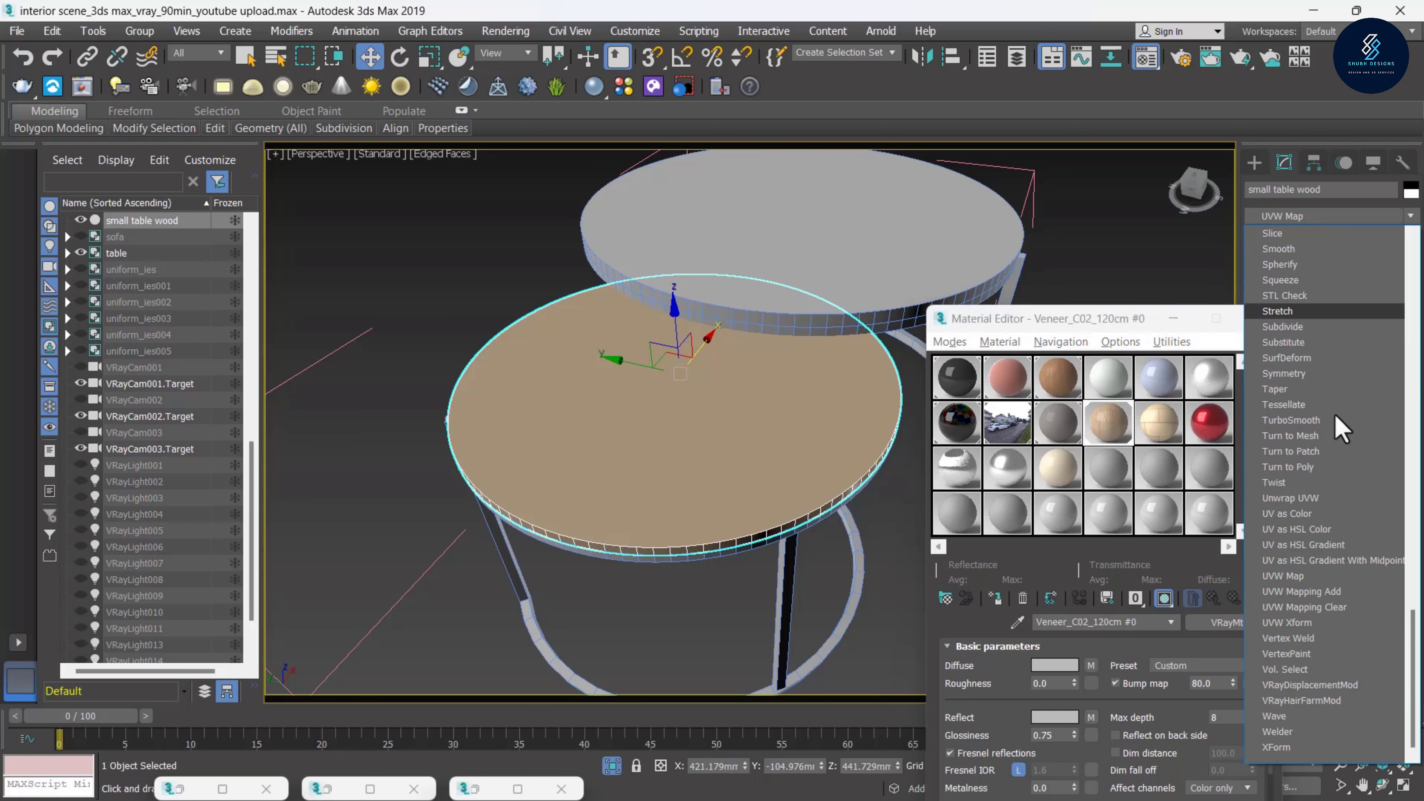
left_click(1290, 578)
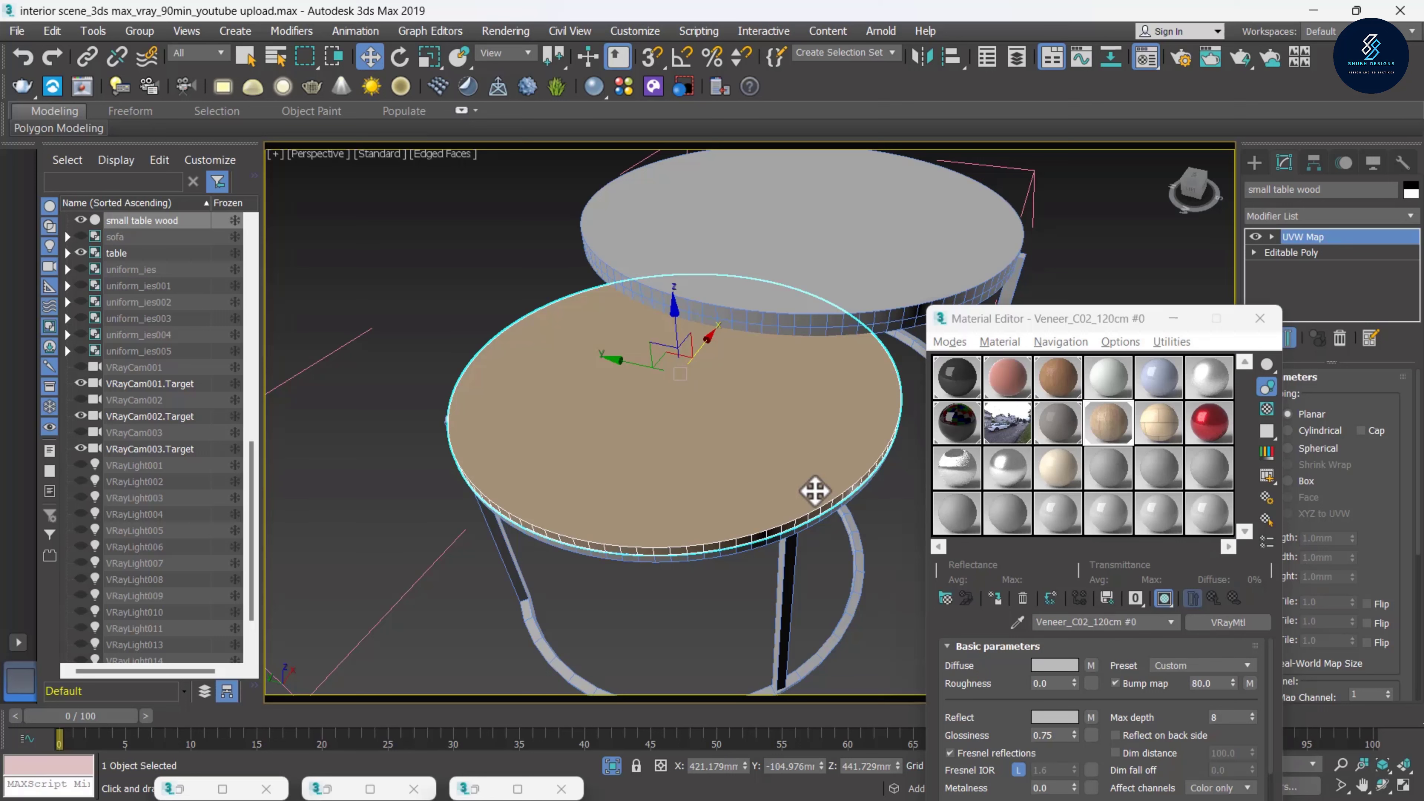
left_click_drag(1091, 319, 1038, 284)
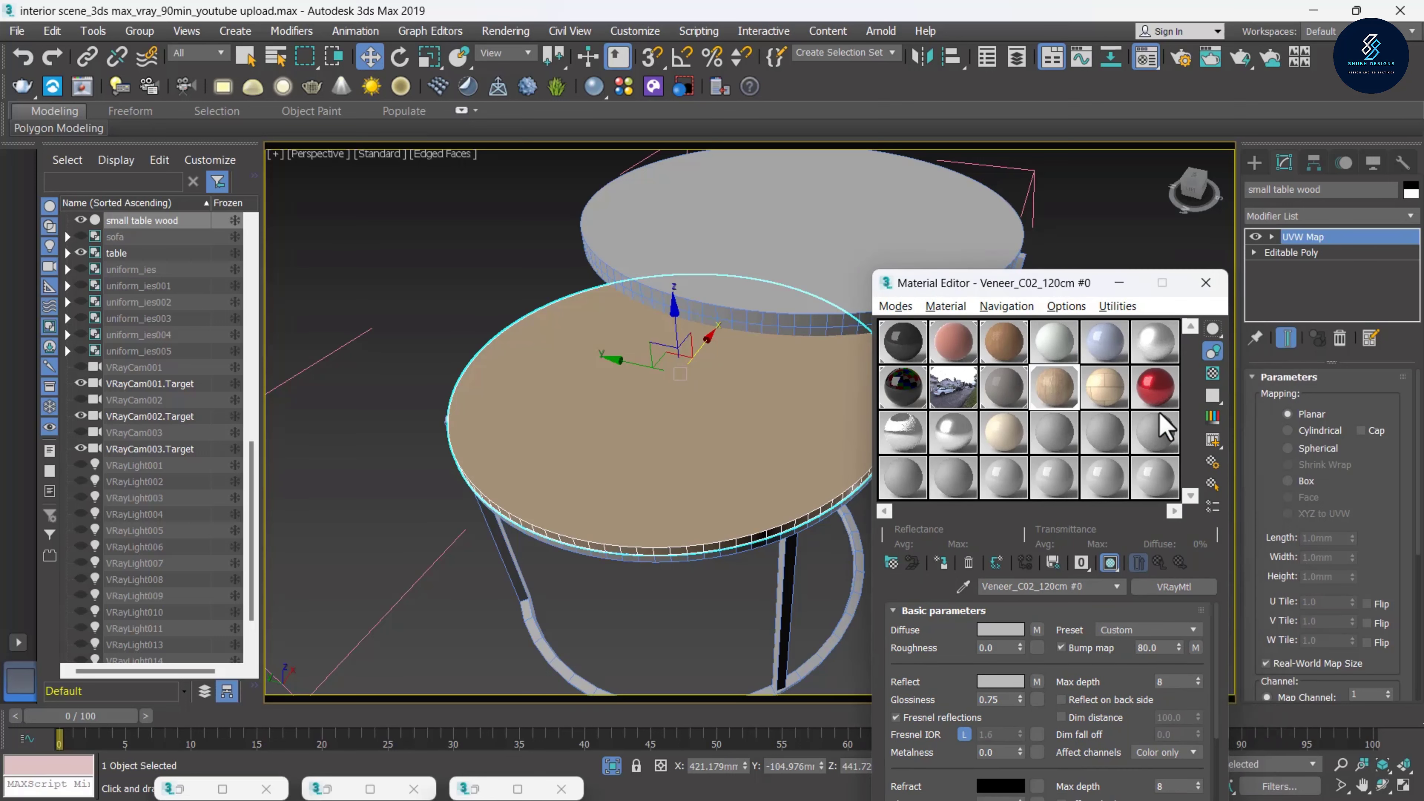
scroll(1272, 600, "down", 1)
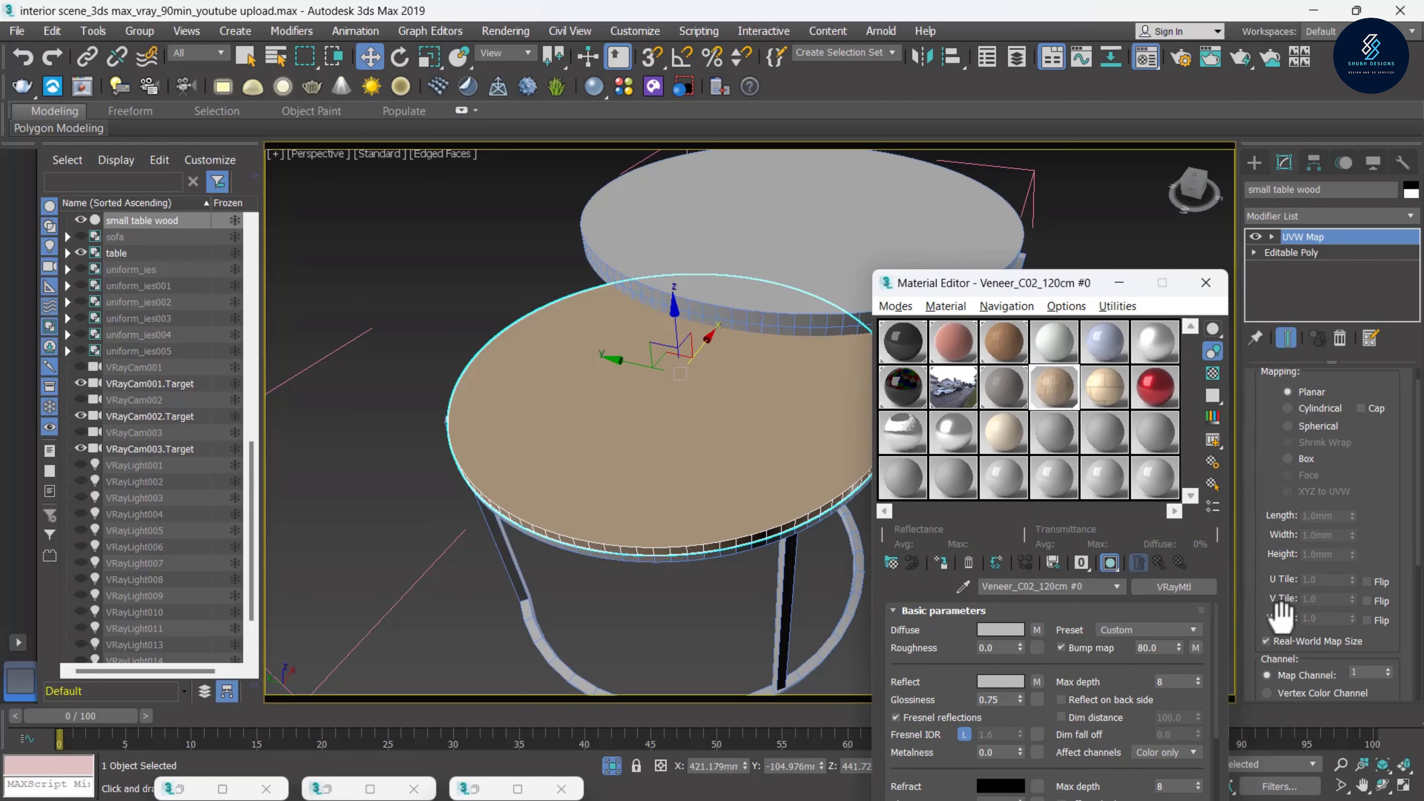
left_click(1286, 640)
Switch the UVW Map to Box mapping and inspect the tabletop grain from above
middle_click_drag(698, 510, 588, 502, "alt")
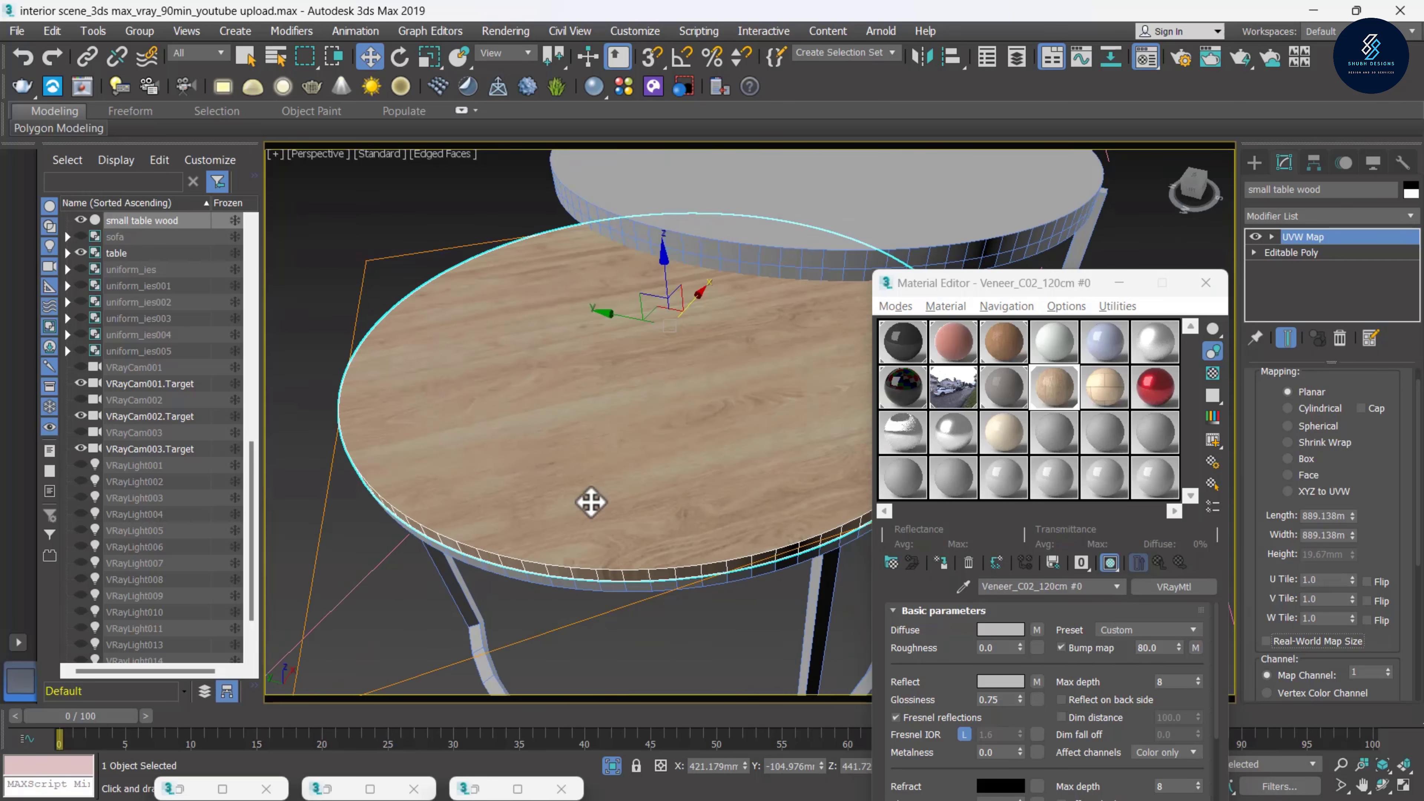
scroll(655, 566, "up", 5)
mouse_move(656, 566)
middle_mouse_down("alt")
mouse_move(727, 540)
mouse_move(715, 493)
mouse_move(677, 484)
mouse_move(623, 524)
mouse_move(614, 446)
middle_mouse_up("alt")
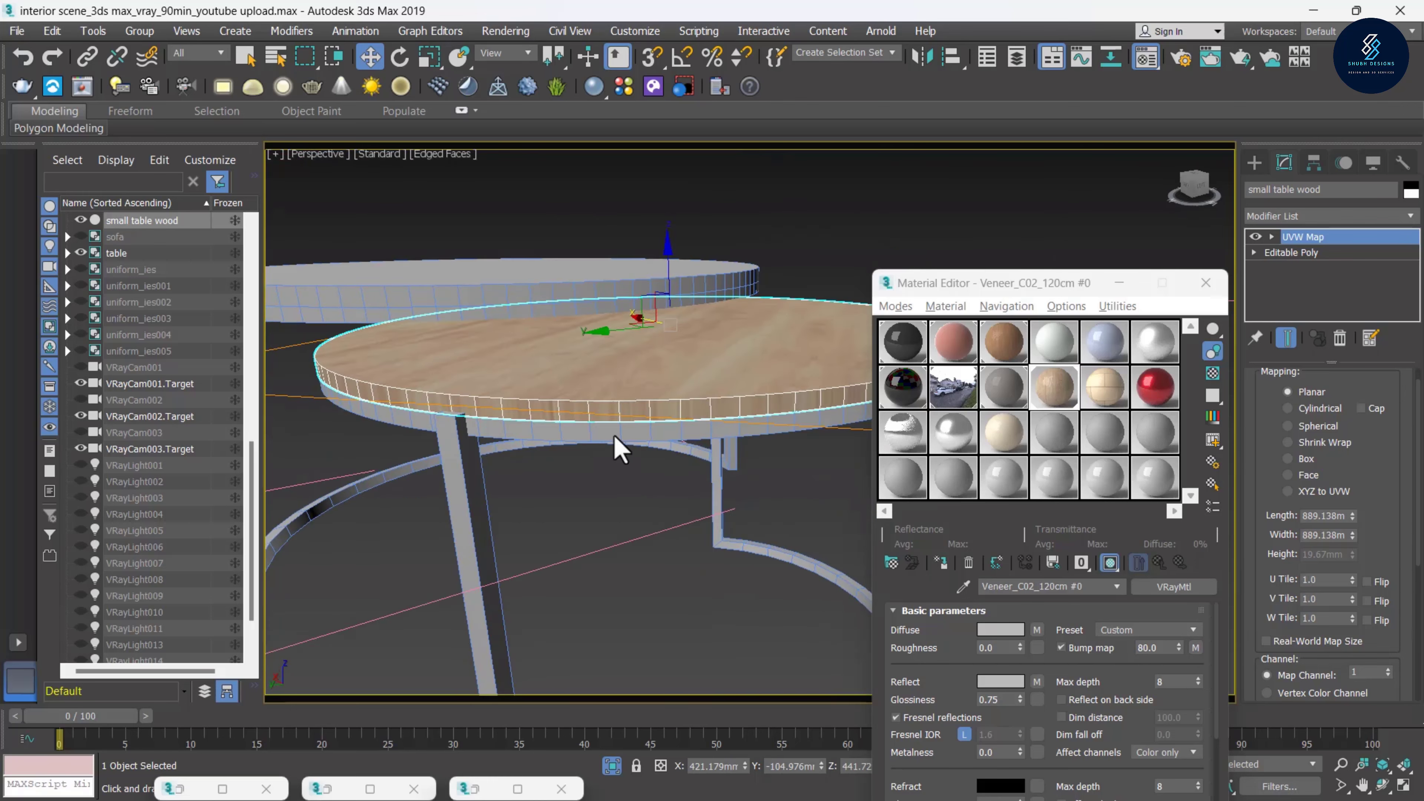
scroll(617, 407, "up", 3)
scroll(611, 417, "up", 3)
scroll(611, 417, "up", 2)
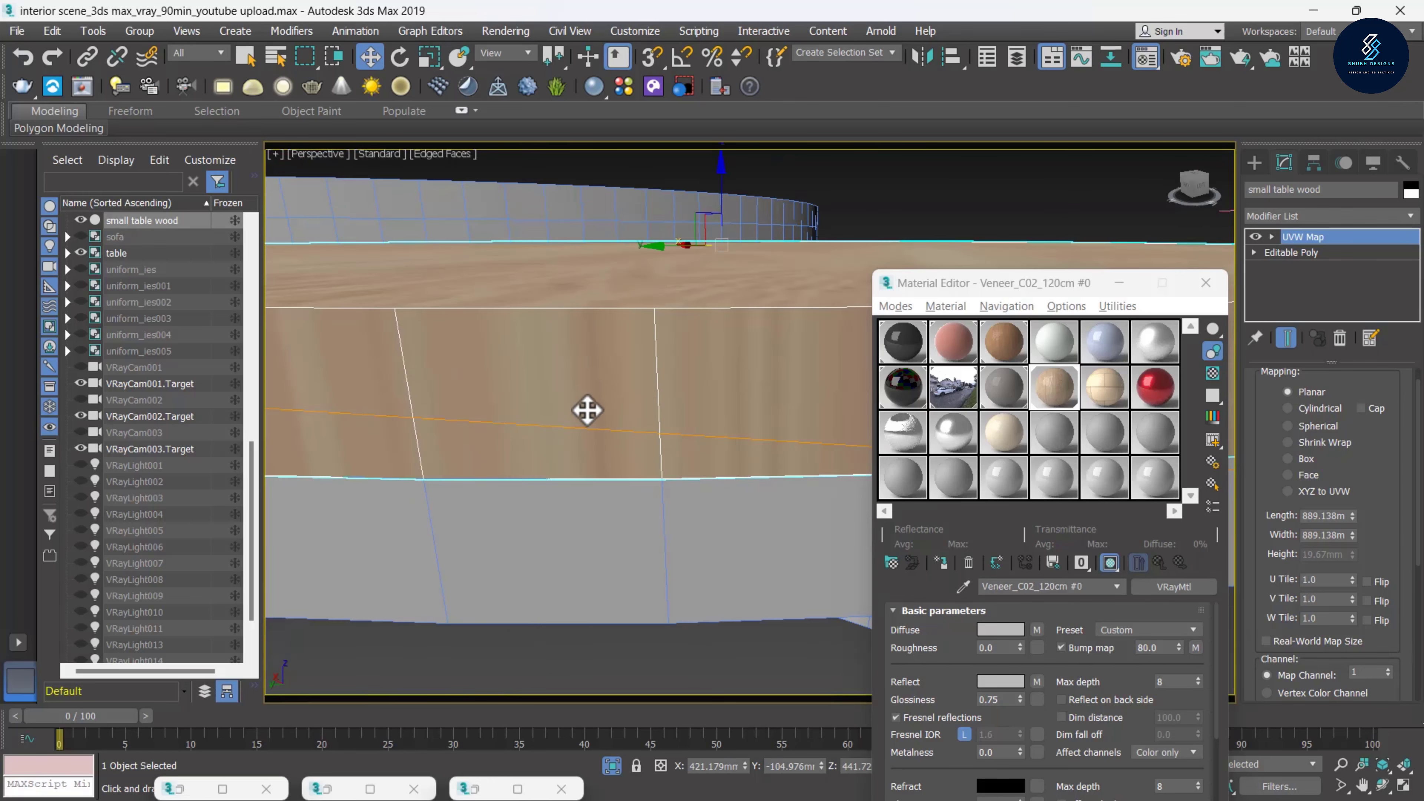
left_click(1305, 461)
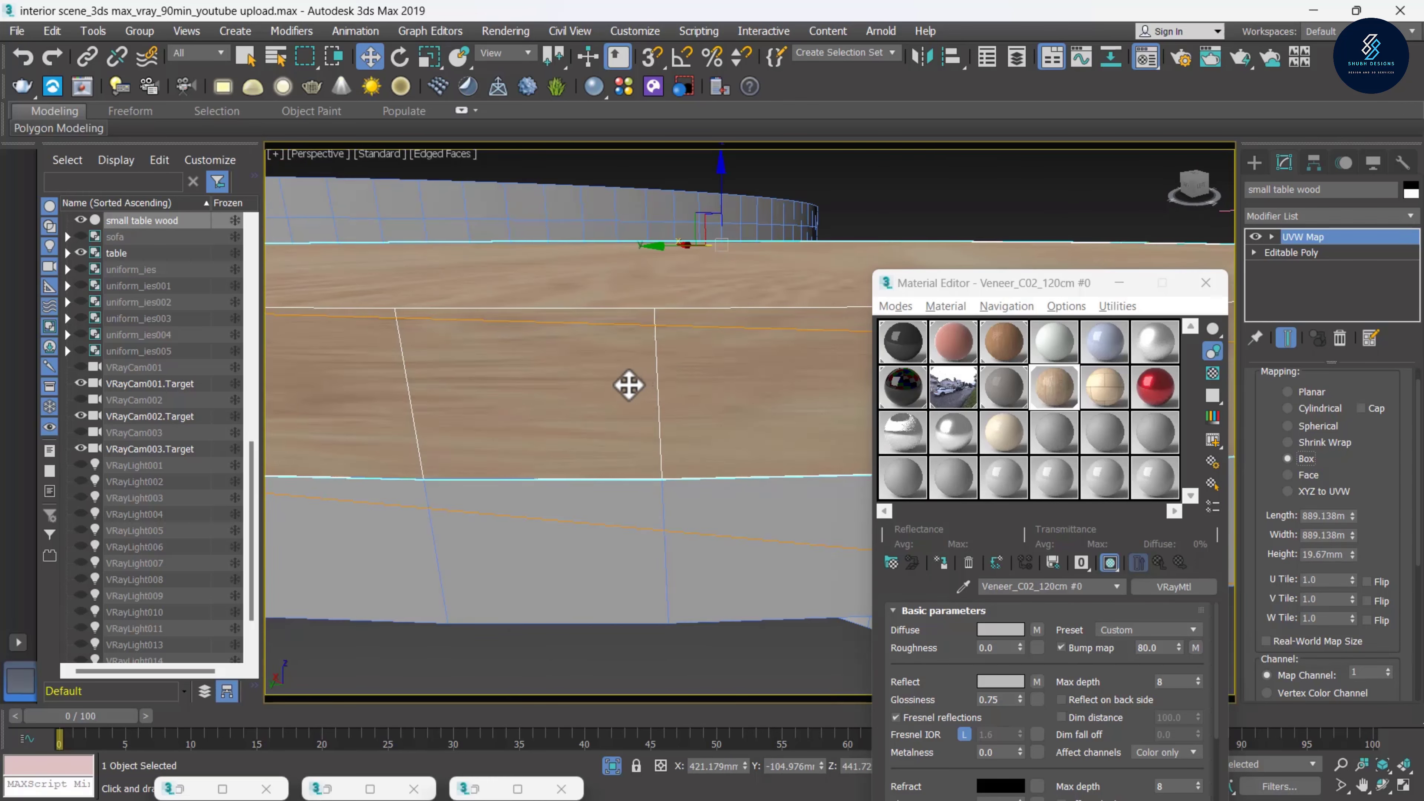
scroll(628, 388, "down", 3)
scroll(627, 393, "down", 3)
scroll(601, 387, "up", 2)
scroll(585, 366, "up", 2)
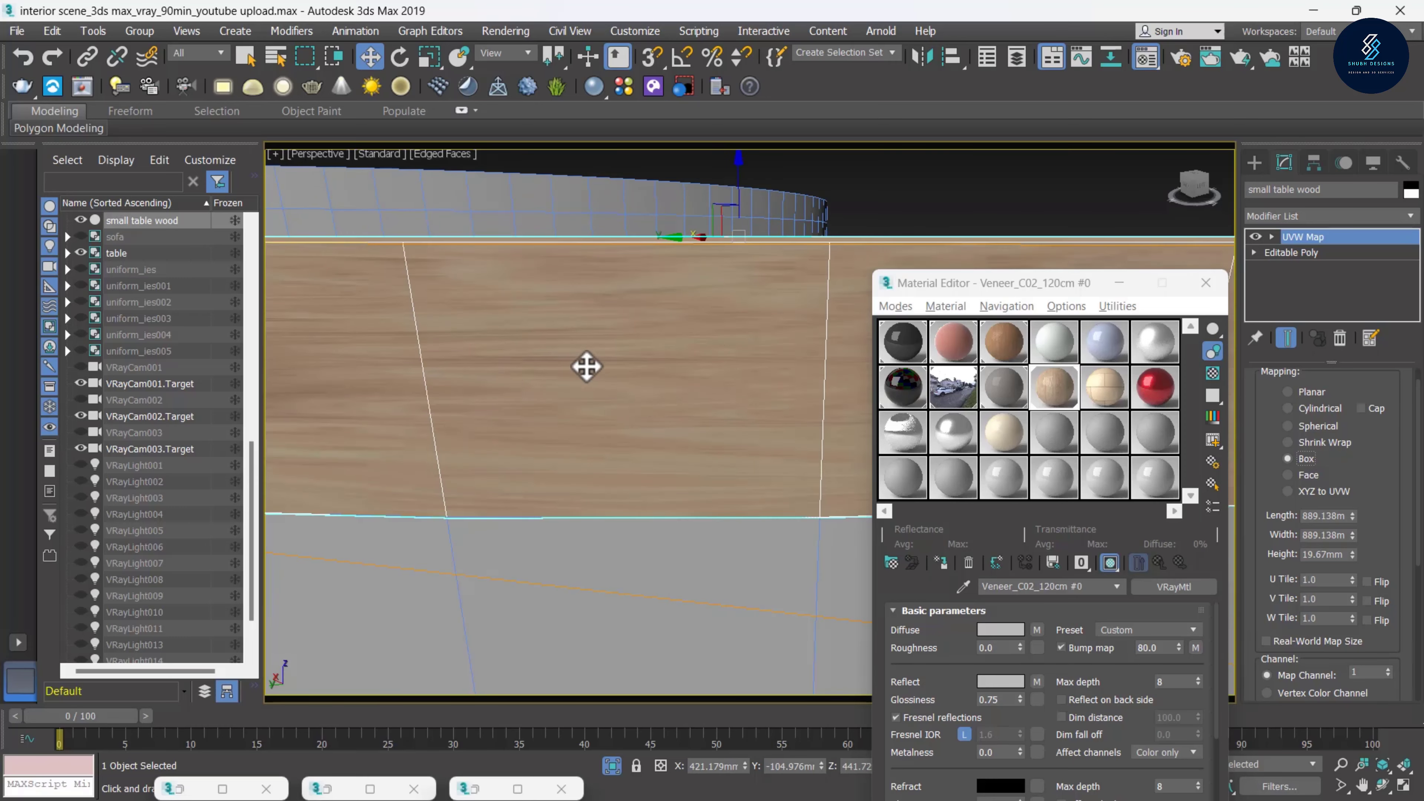
scroll(595, 397, "down", 2)
scroll(594, 397, "down", 1)
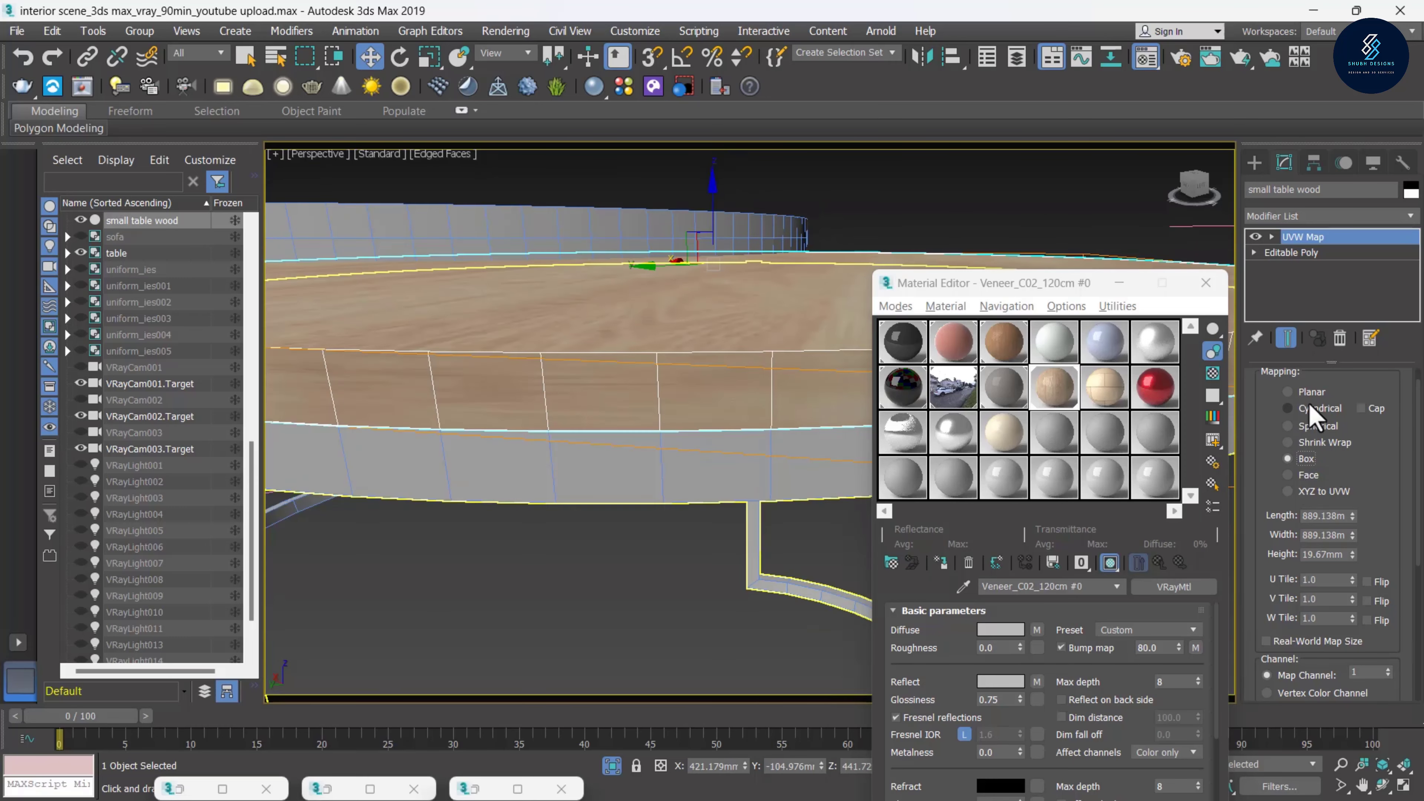
Try Cylindrical mapping on the table top, then return to Box mapping
left_click(1289, 409)
mouse_move(690, 414)
middle_mouse_down("alt")
mouse_move(678, 481)
mouse_move(722, 352)
middle_mouse_up("alt")
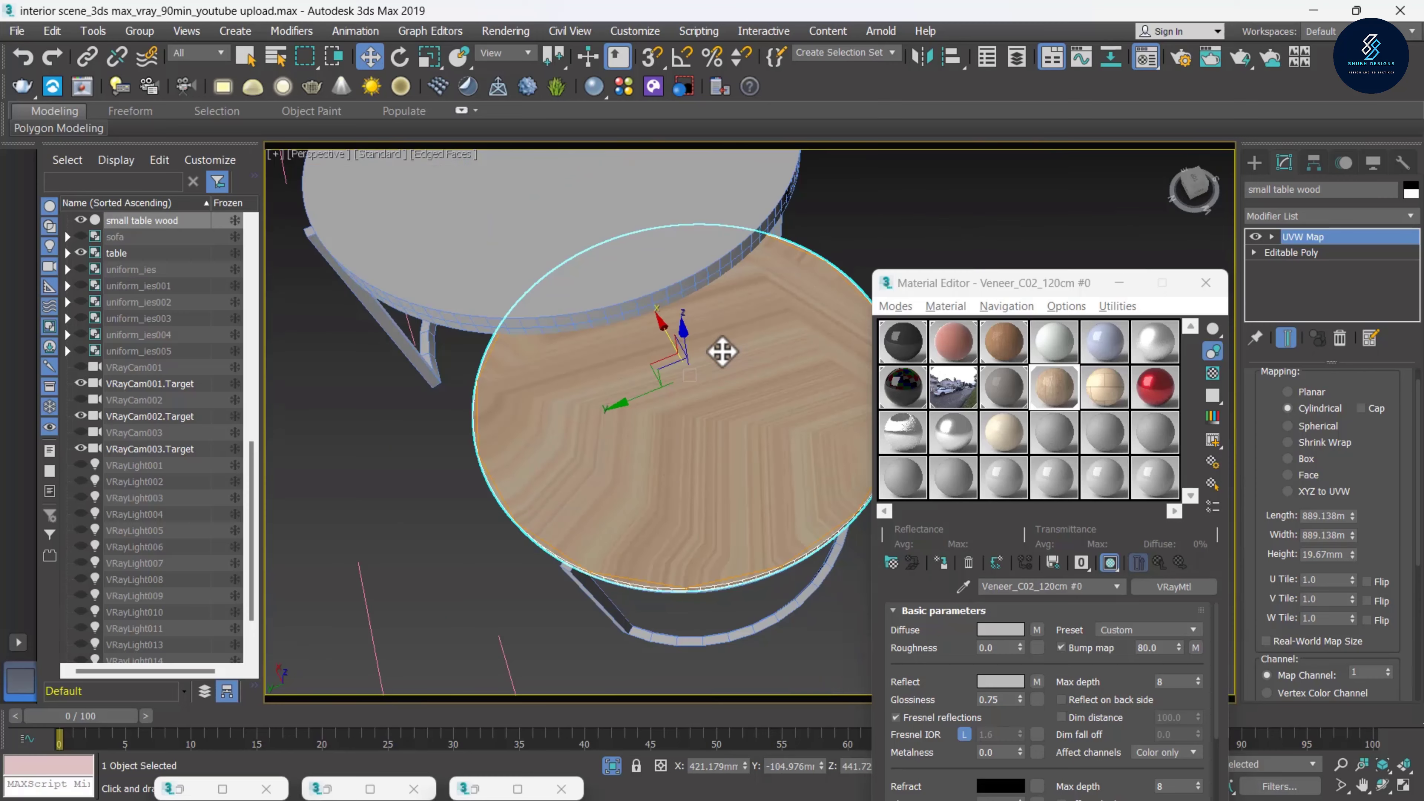
scroll(701, 393, "up", 3)
scroll(652, 452, "up", 2)
left_click(1302, 460)
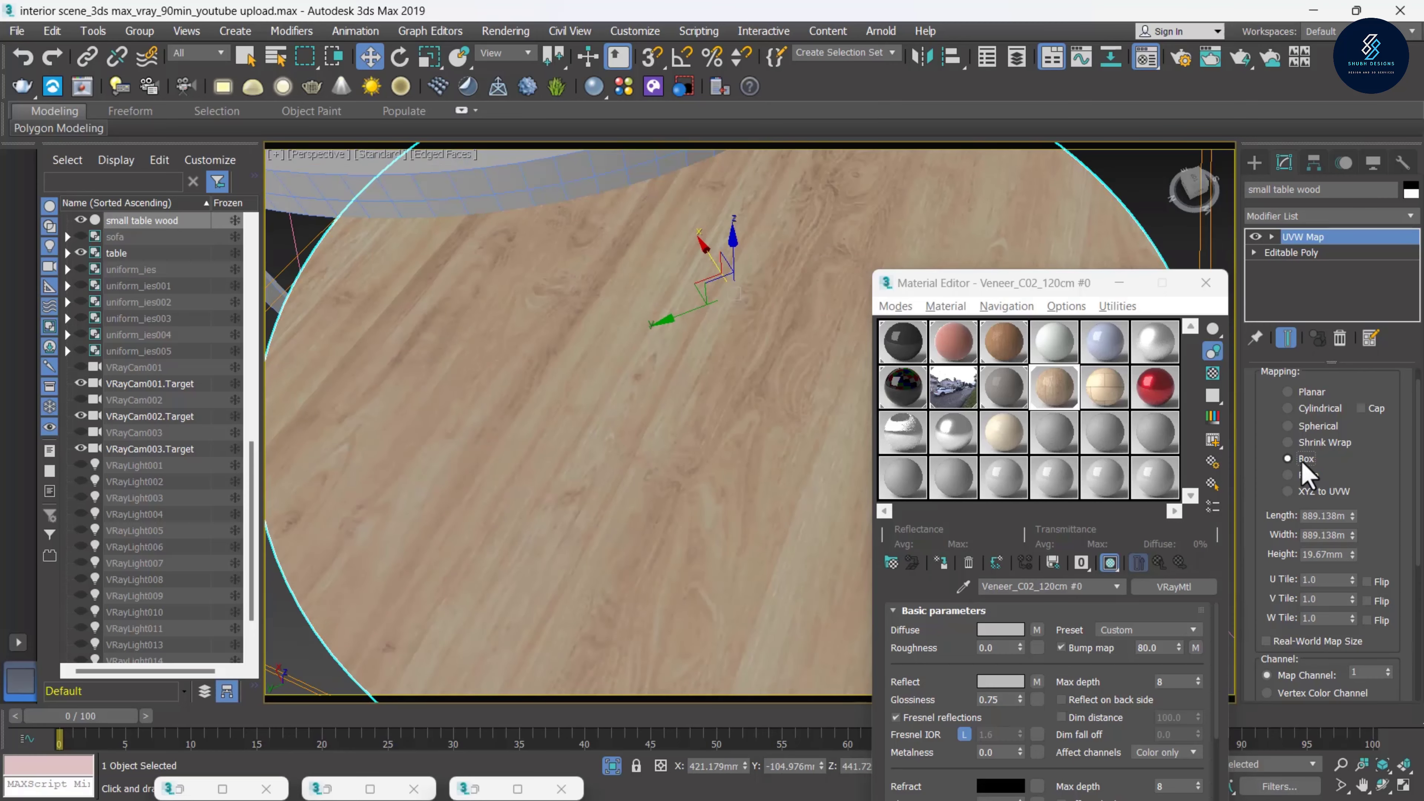
scroll(709, 471, "down", 4)
scroll(718, 449, "down", 2)
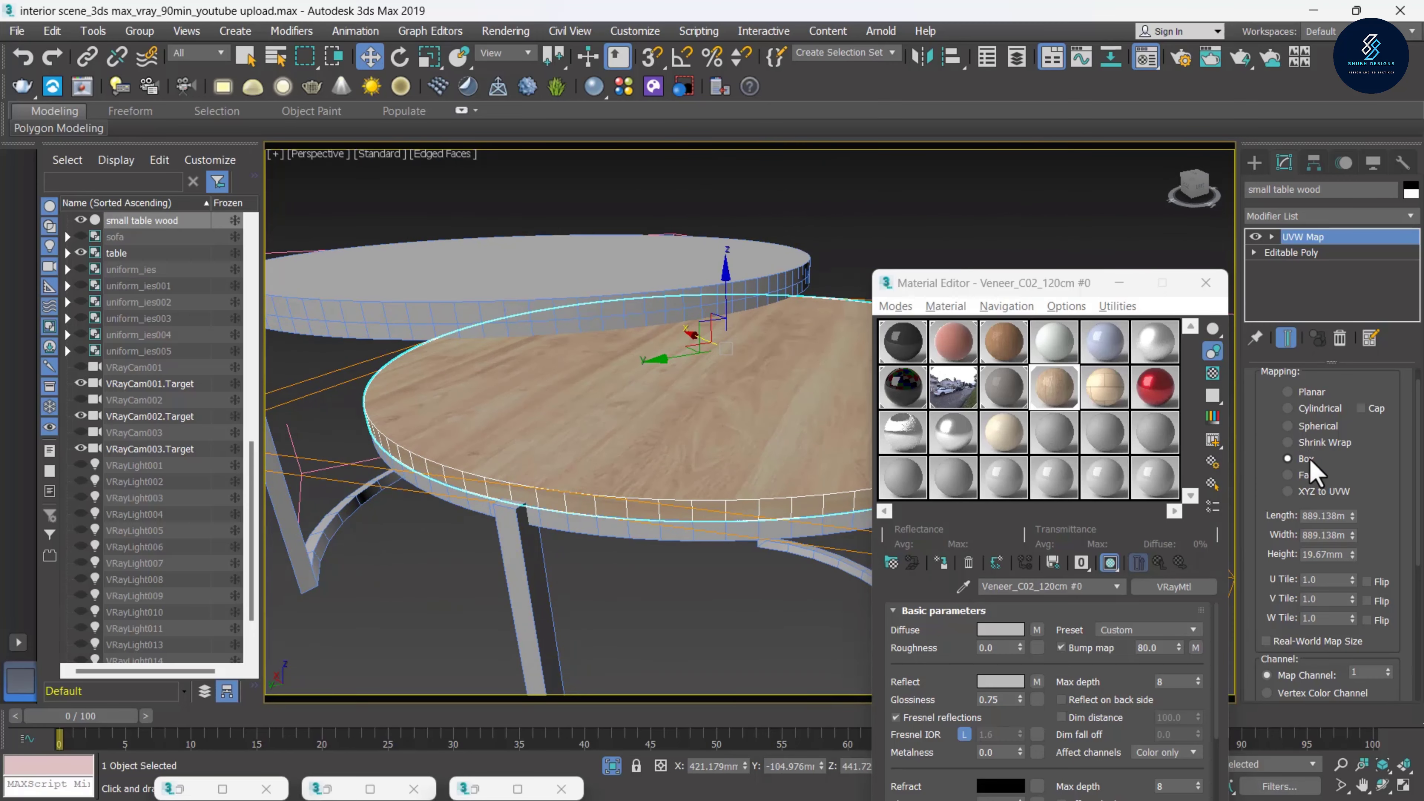
Settle on Face mapping and orbit around to check the tabletop wood grain
left_click(1308, 476)
mouse_move(751, 465)
middle_mouse_down("alt")
mouse_move(751, 524)
mouse_move(740, 455)
middle_mouse_up("alt")
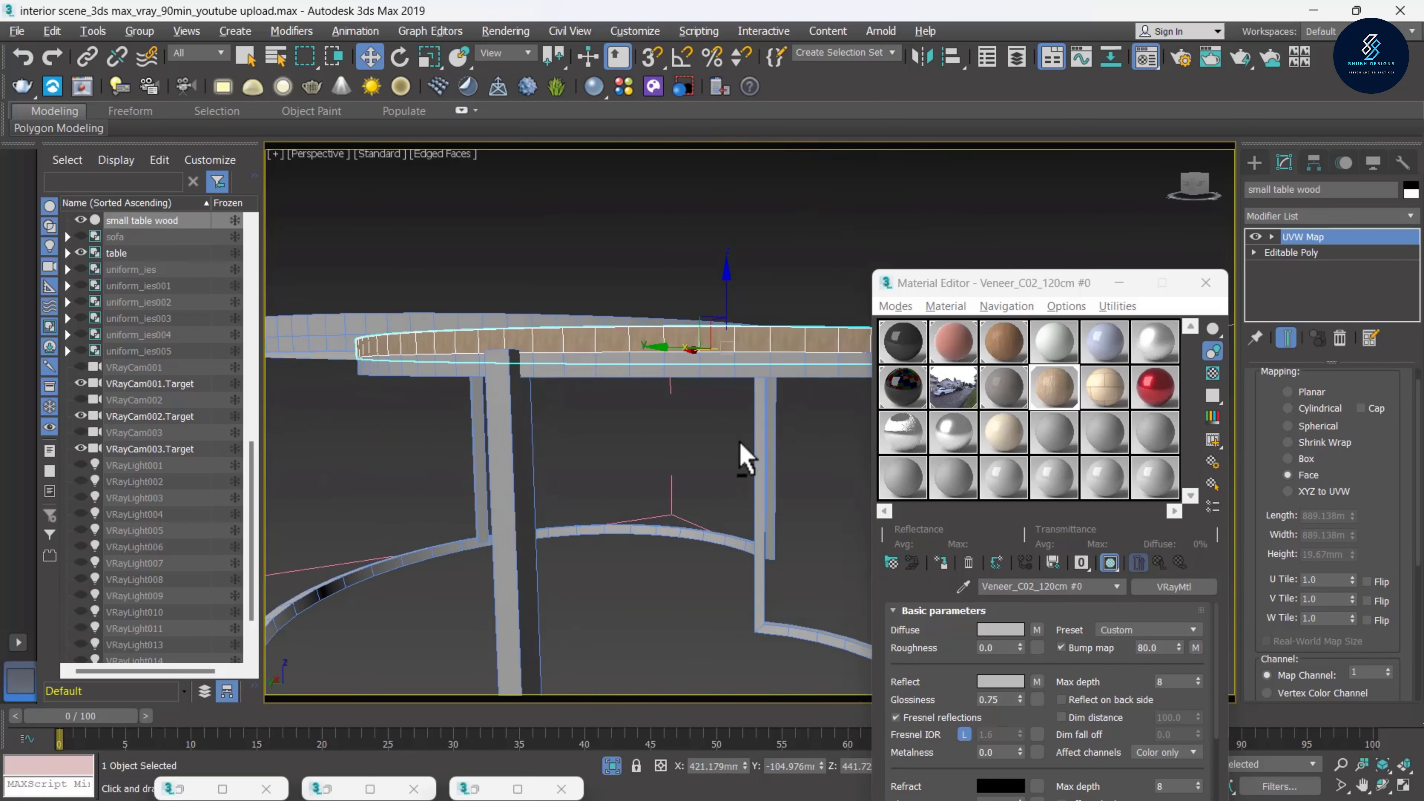
middle_click_drag(637, 325, 636, 446, "alt")
scroll(630, 439, "down", 3)
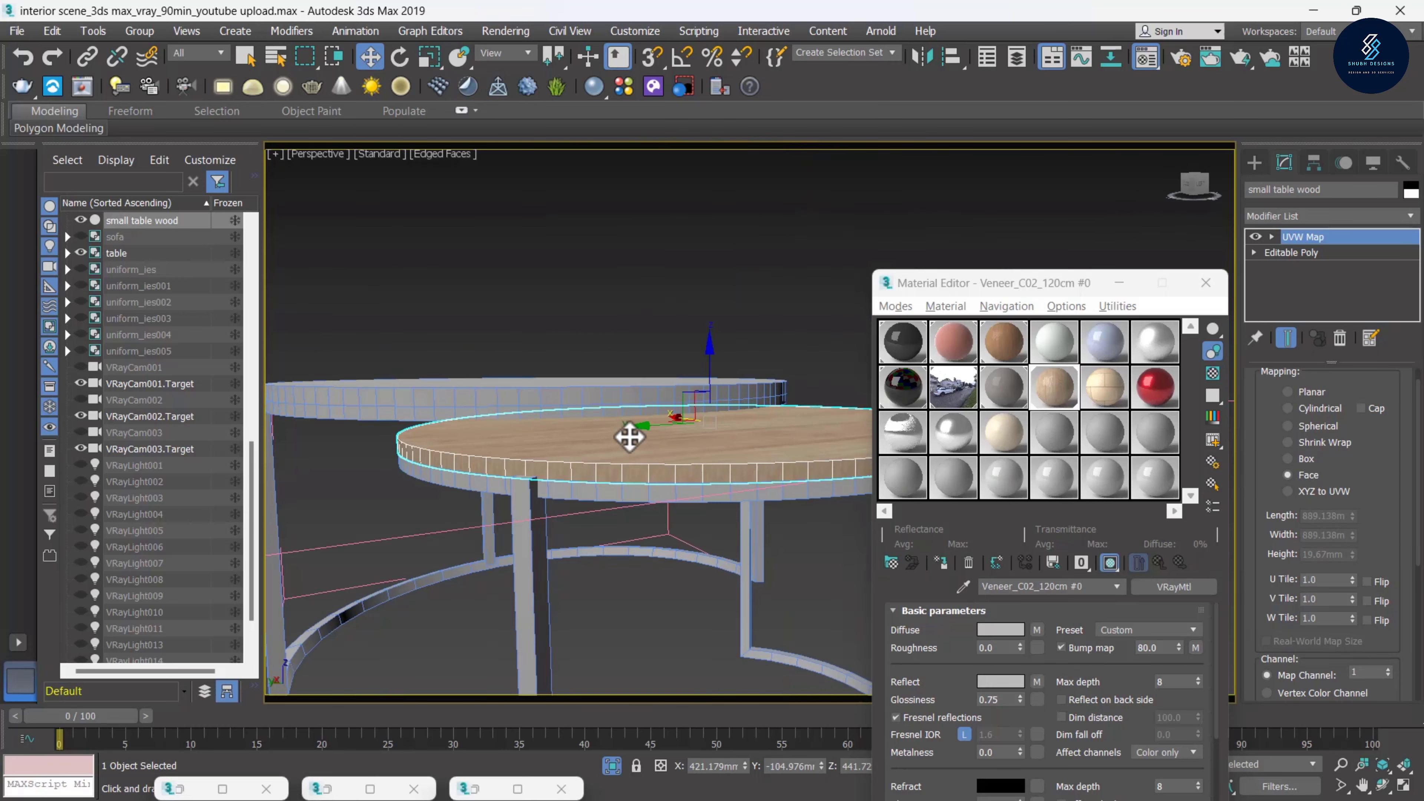
scroll(636, 436, "up", 3)
scroll(630, 477, "up", 2)
scroll(620, 449, "up", 2)
scroll(661, 445, "down", 5)
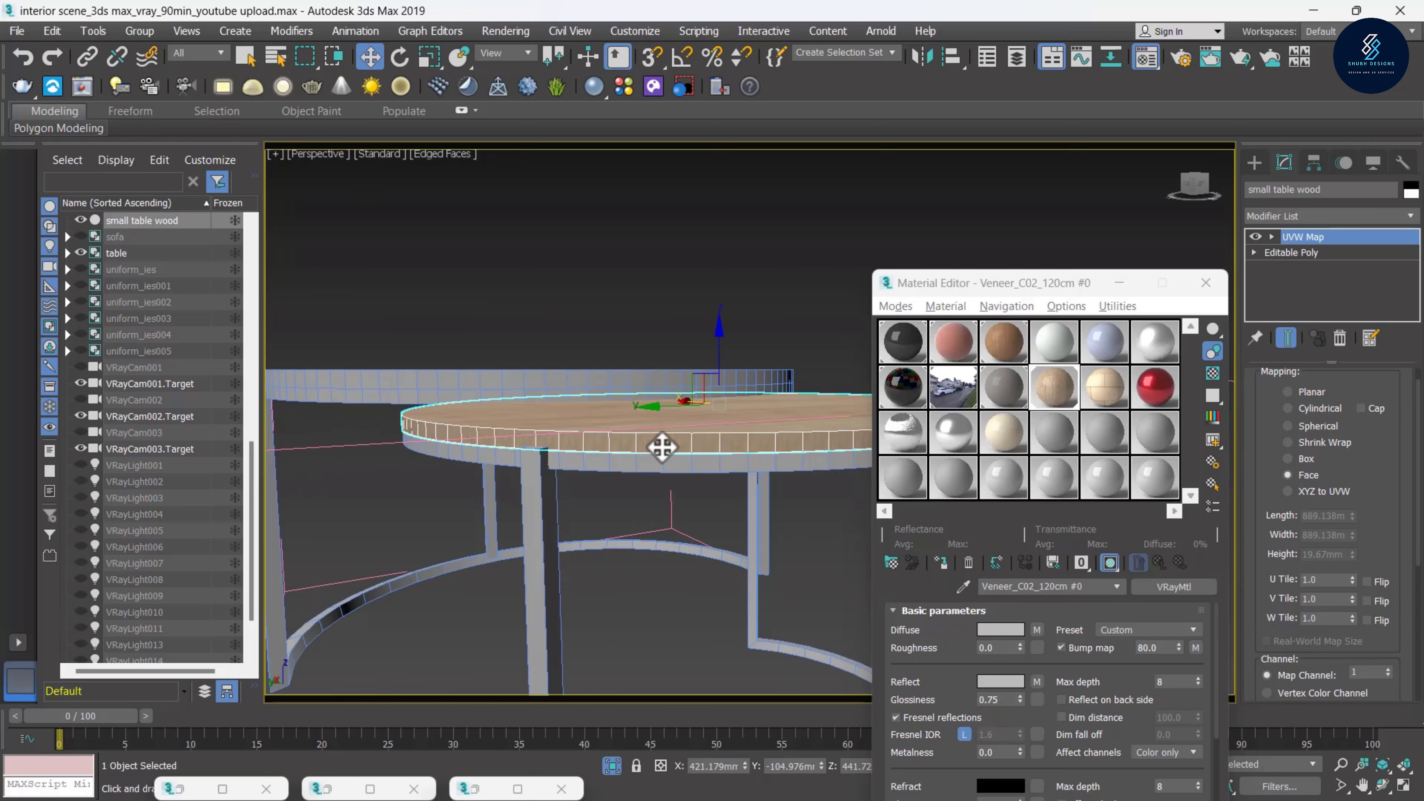
mouse_move(662, 446)
middle_mouse_down("alt")
mouse_move(601, 501)
mouse_move(620, 541)
mouse_move(751, 503)
mouse_move(639, 478)
mouse_move(687, 455)
middle_mouse_up("alt")
scroll(673, 525, "down", 3)
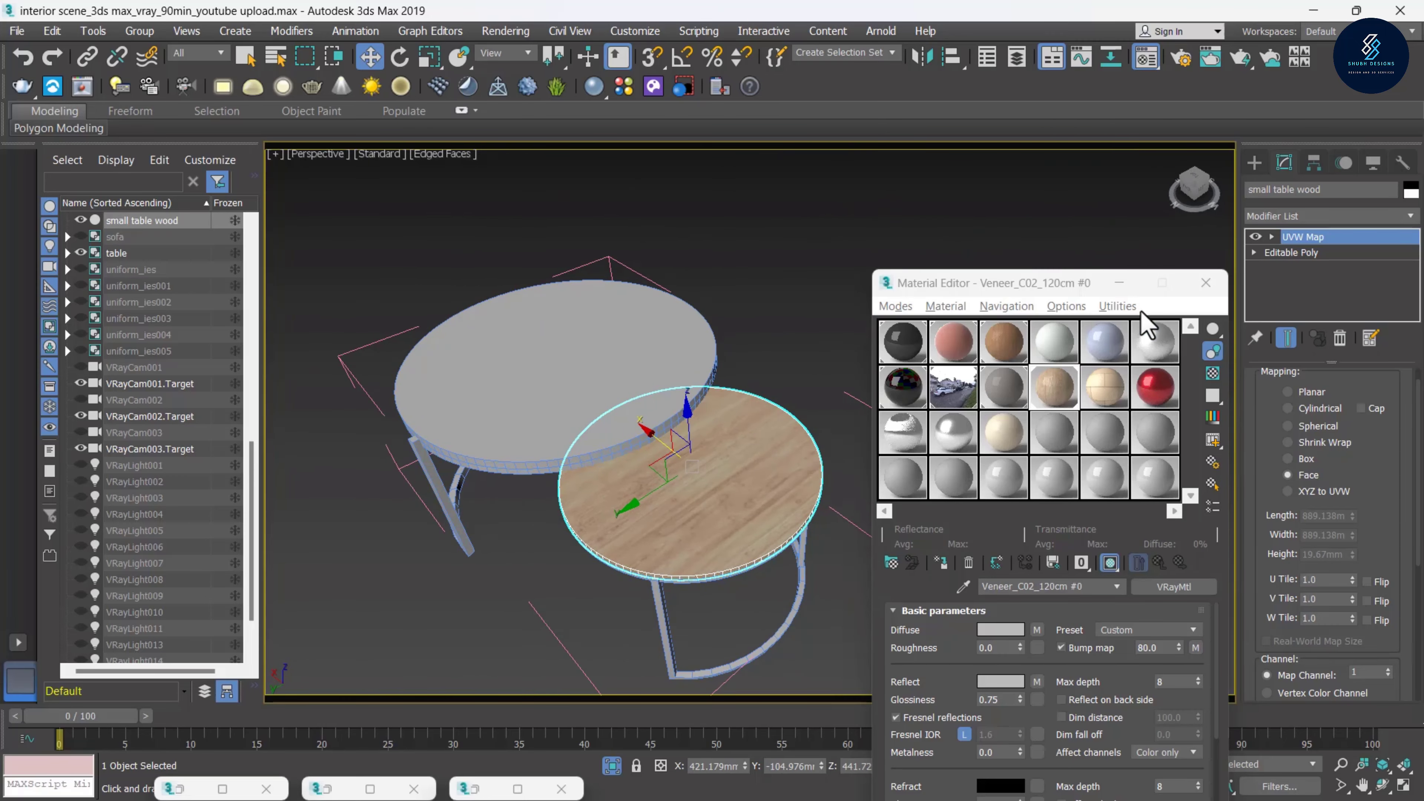
Assign the wood veneer material to the big grey table top
left_click(1066, 224)
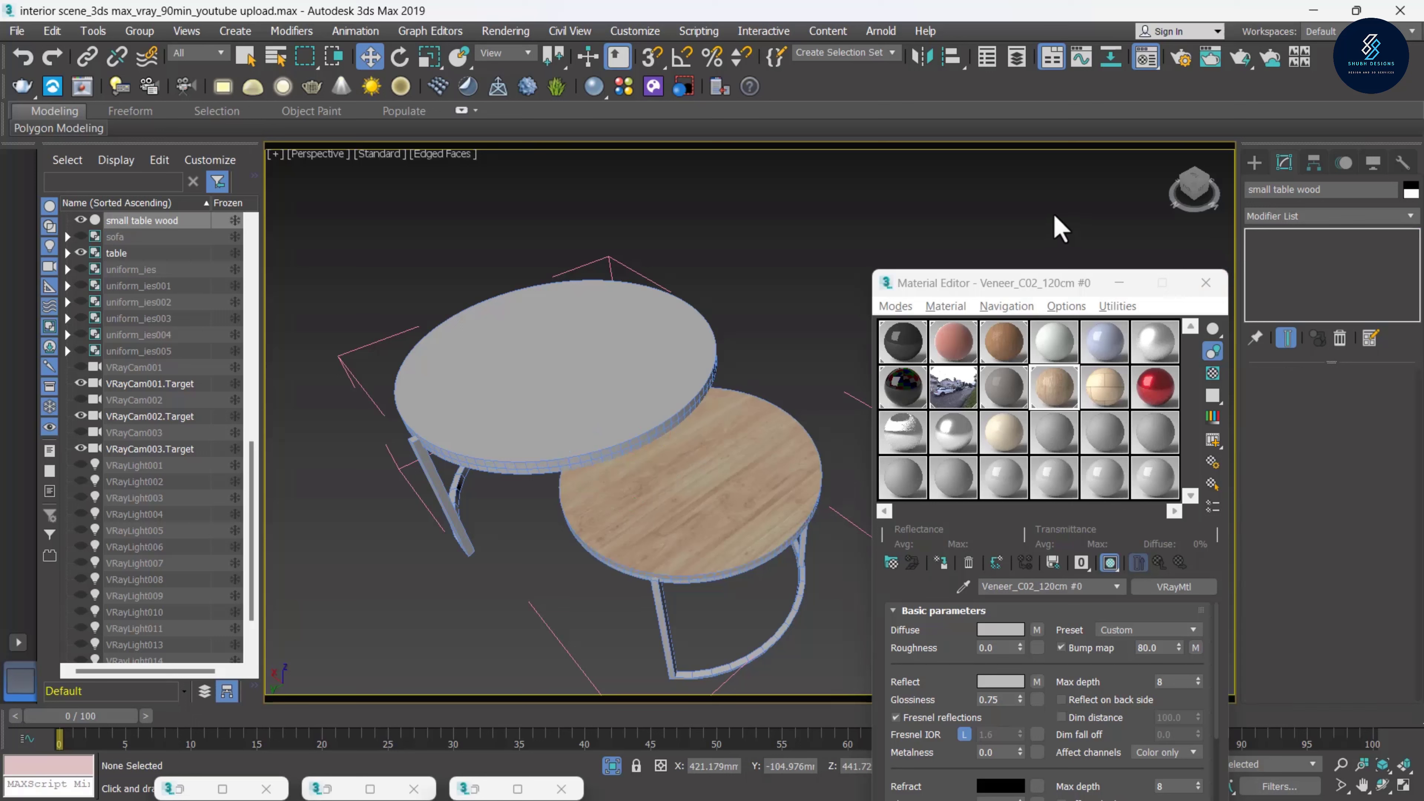
left_click(624, 376)
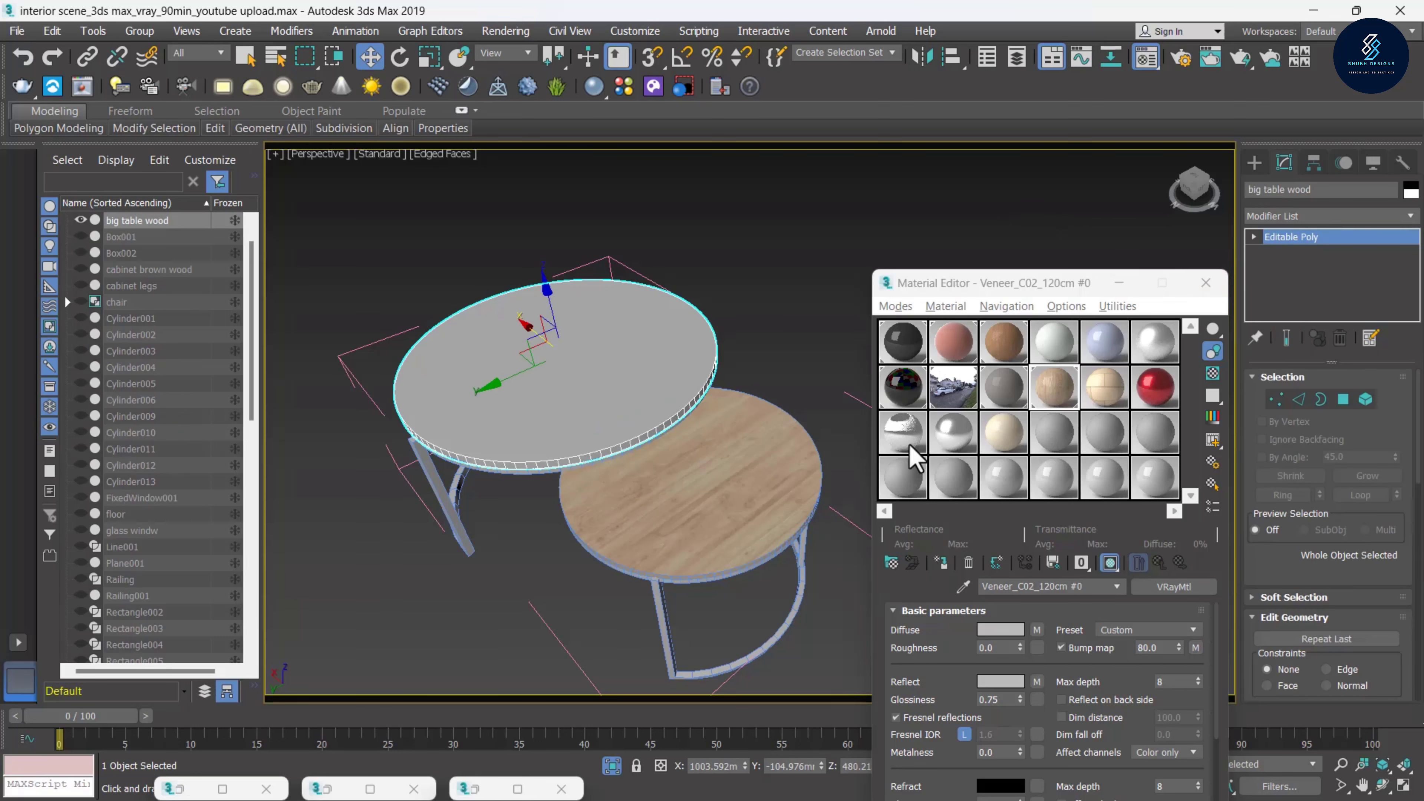
left_click(940, 563)
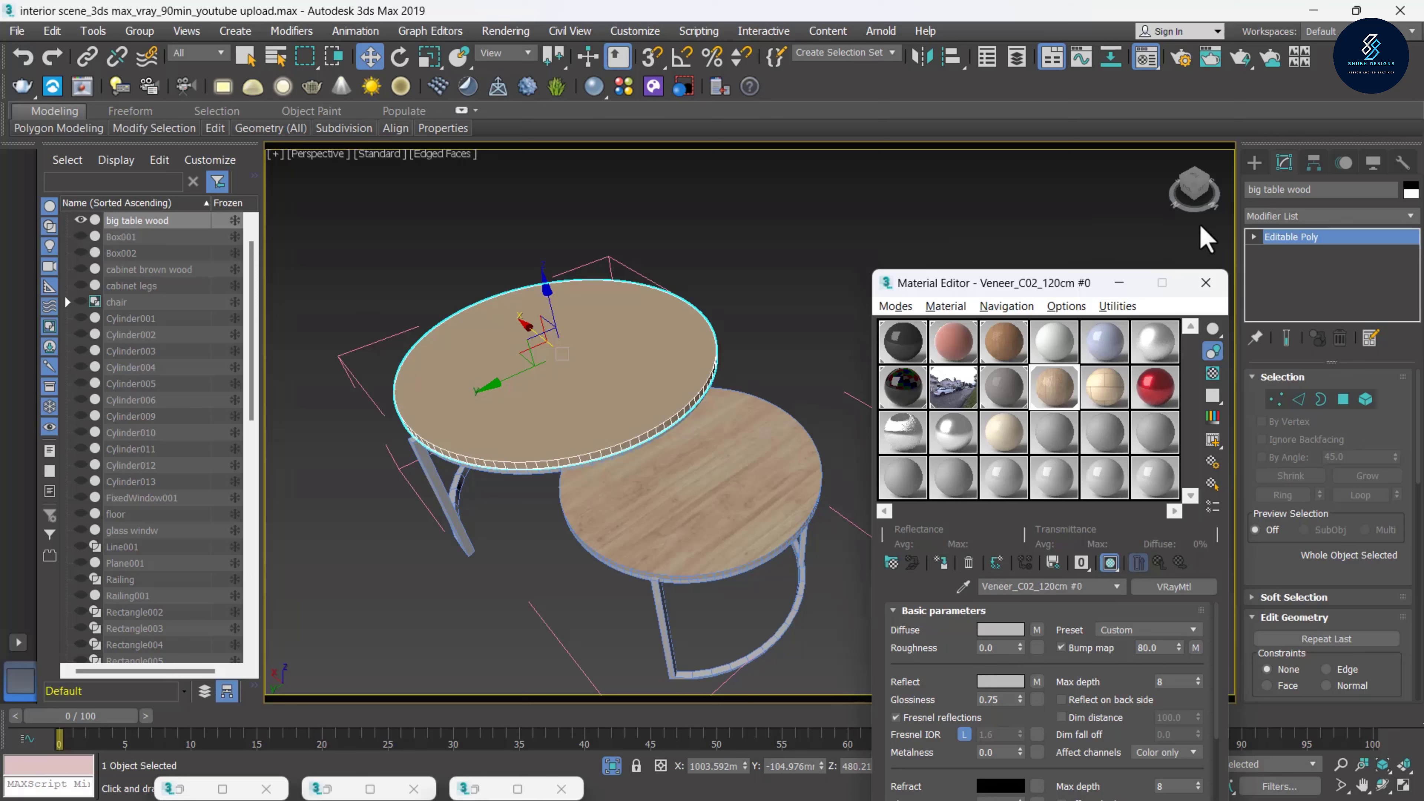
Box-map the big table top with a UVW Map modifier, Real-World Map Size off
left_click(1411, 216)
key("u")
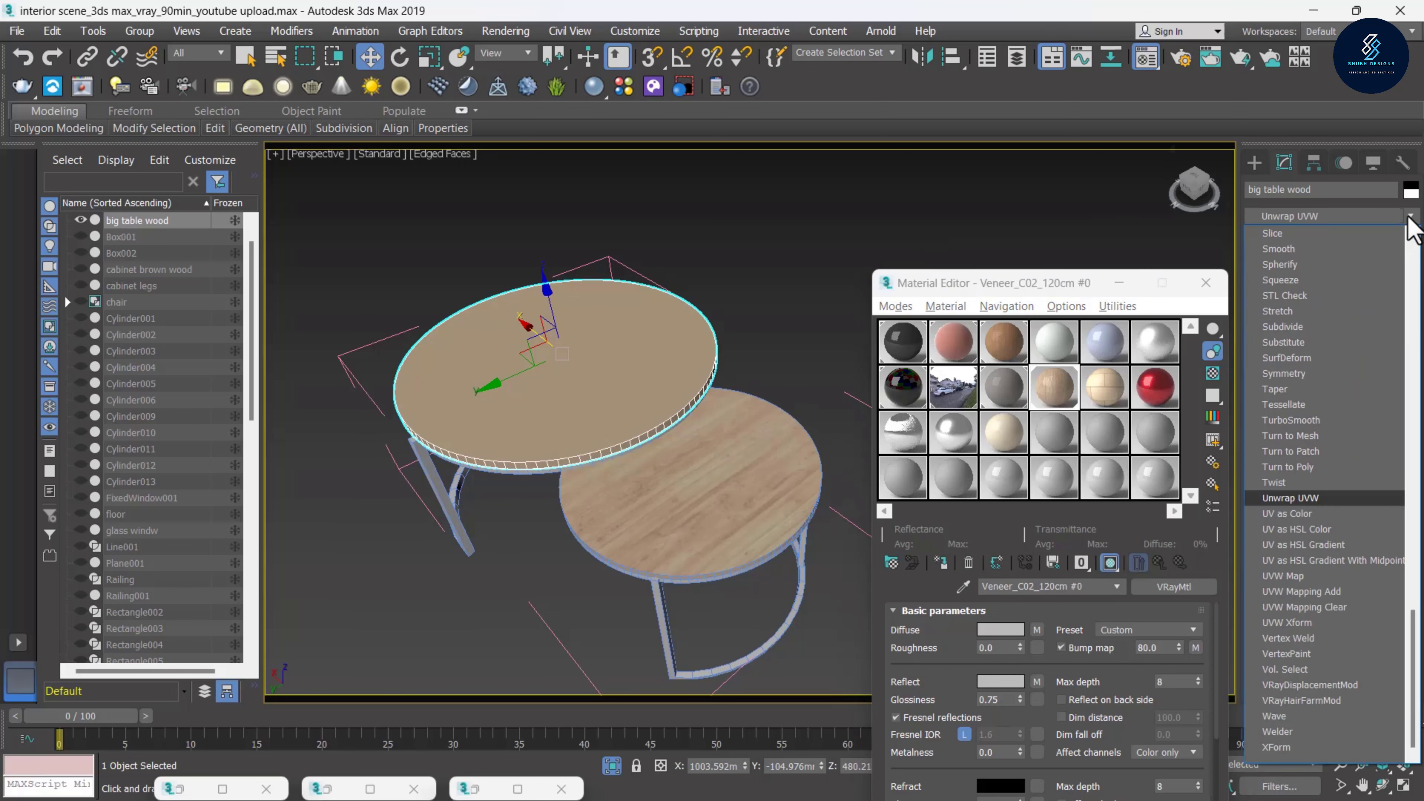
left_click(1326, 576)
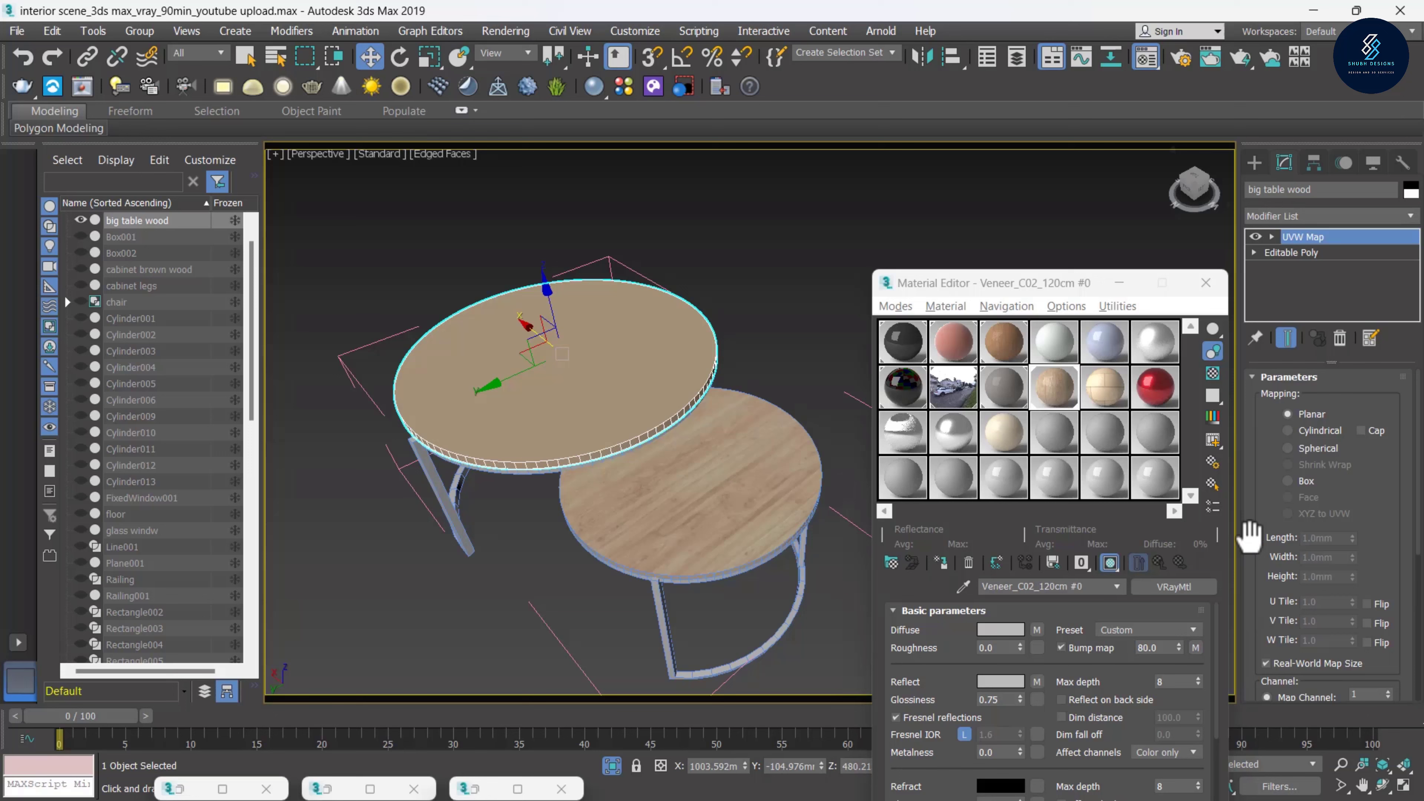
left_click(1302, 485)
left_click(1283, 669)
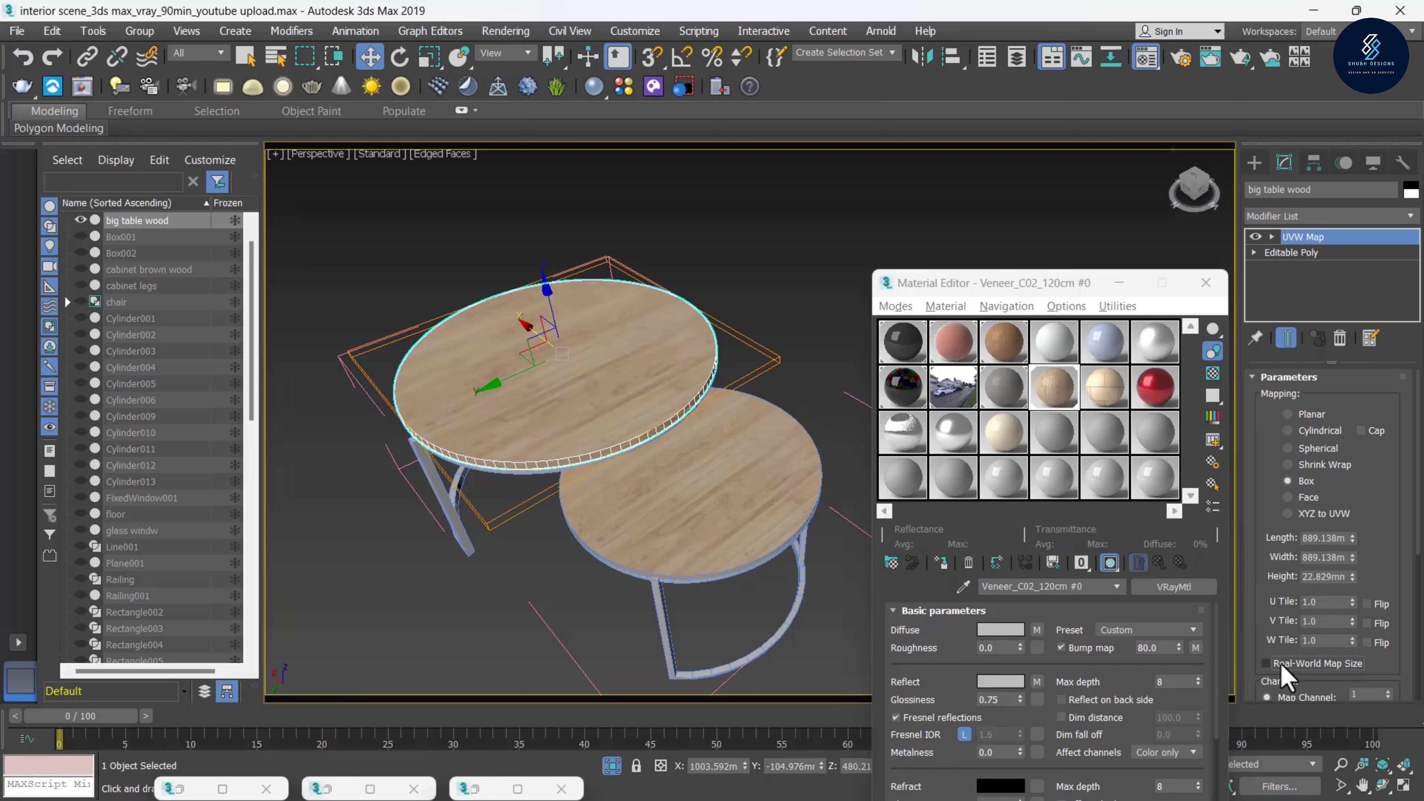
mouse_move(585, 417)
middle_mouse_down("alt")
mouse_move(639, 452)
mouse_move(717, 460)
mouse_move(629, 467)
mouse_move(614, 423)
middle_mouse_up("alt")
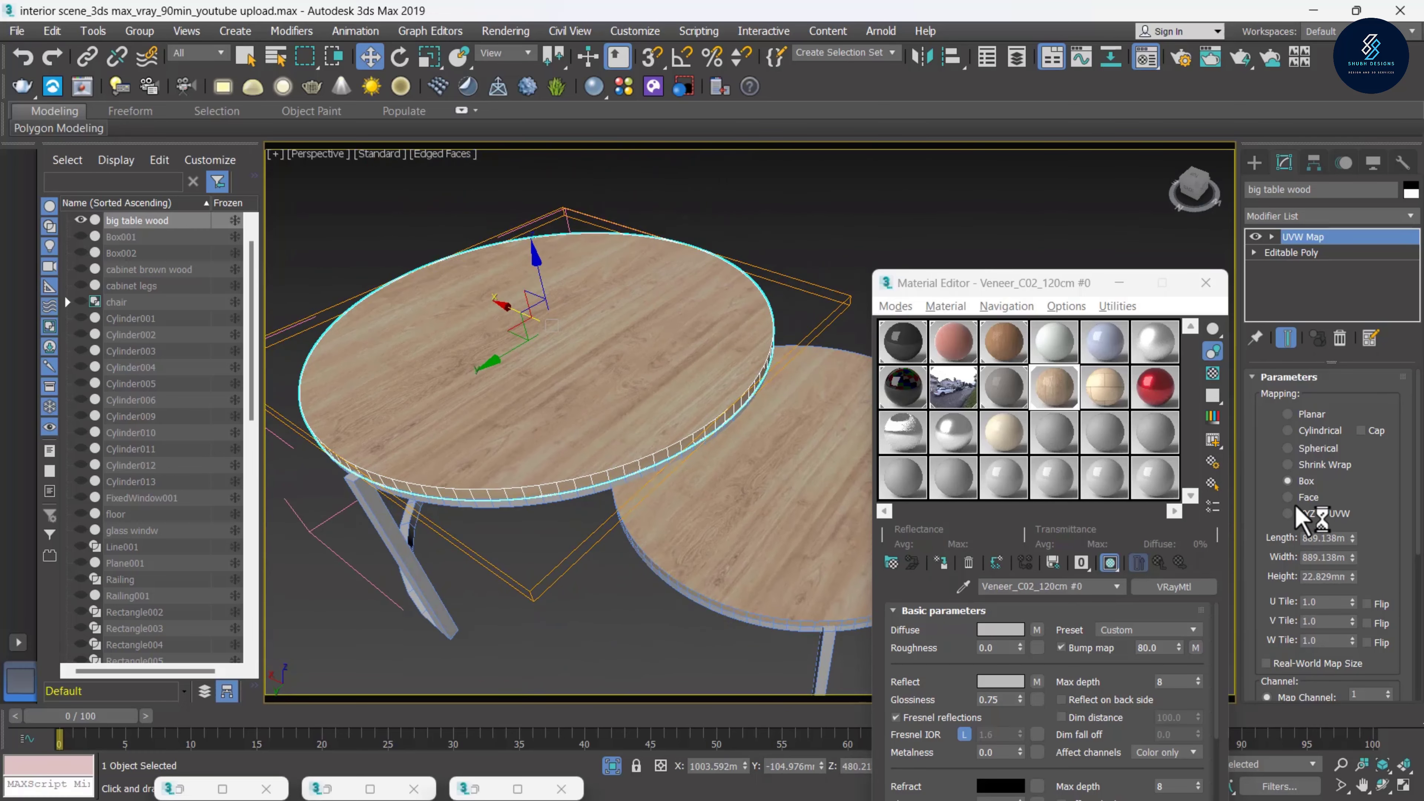
left_click(604, 391)
mouse_move(604, 391)
middle_mouse_down("alt")
mouse_move(605, 323)
mouse_move(593, 440)
mouse_move(592, 394)
mouse_move(600, 486)
mouse_move(617, 443)
middle_mouse_up("alt")
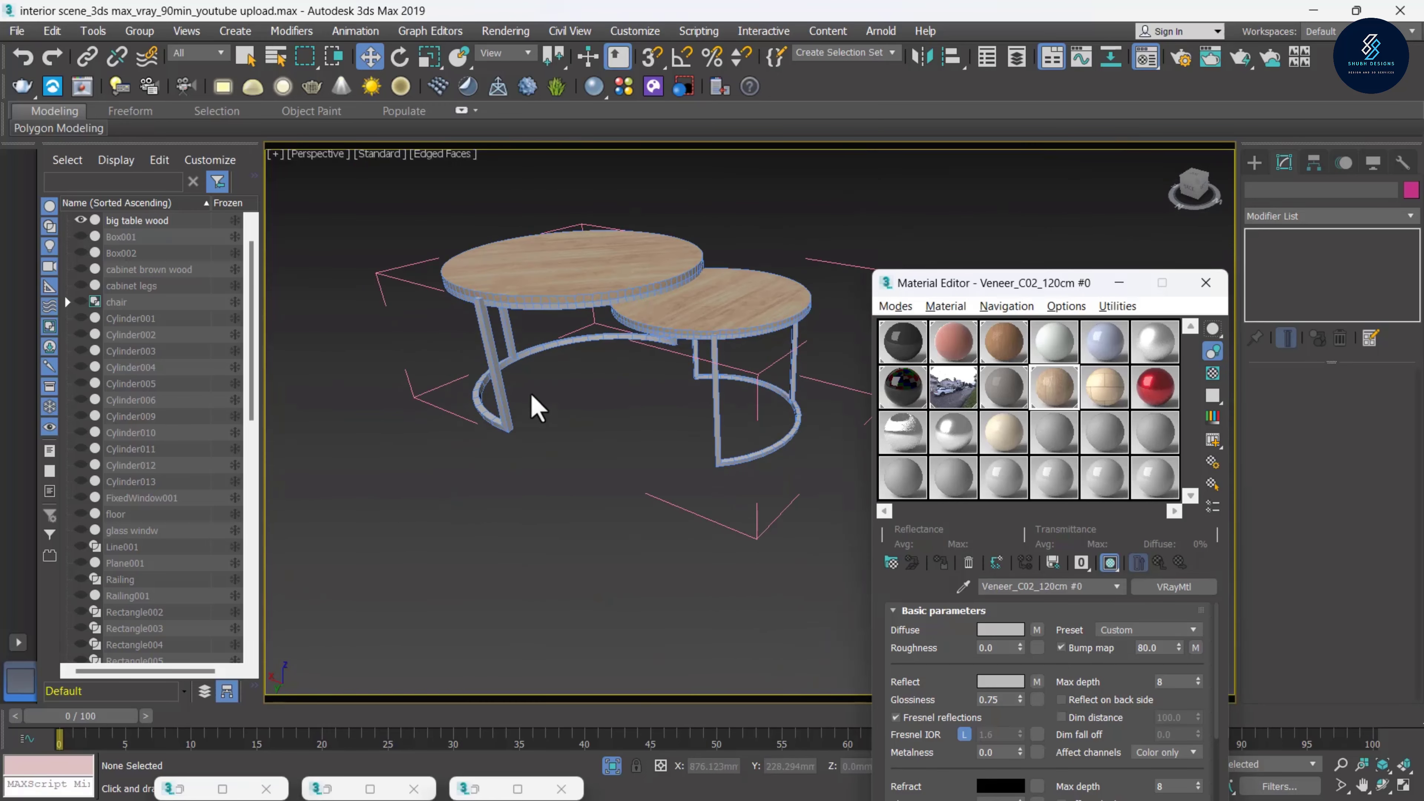
Set Material #2's reflection colour to grey 102
scroll(448, 345, "up", 3)
scroll(445, 341, "up", 3)
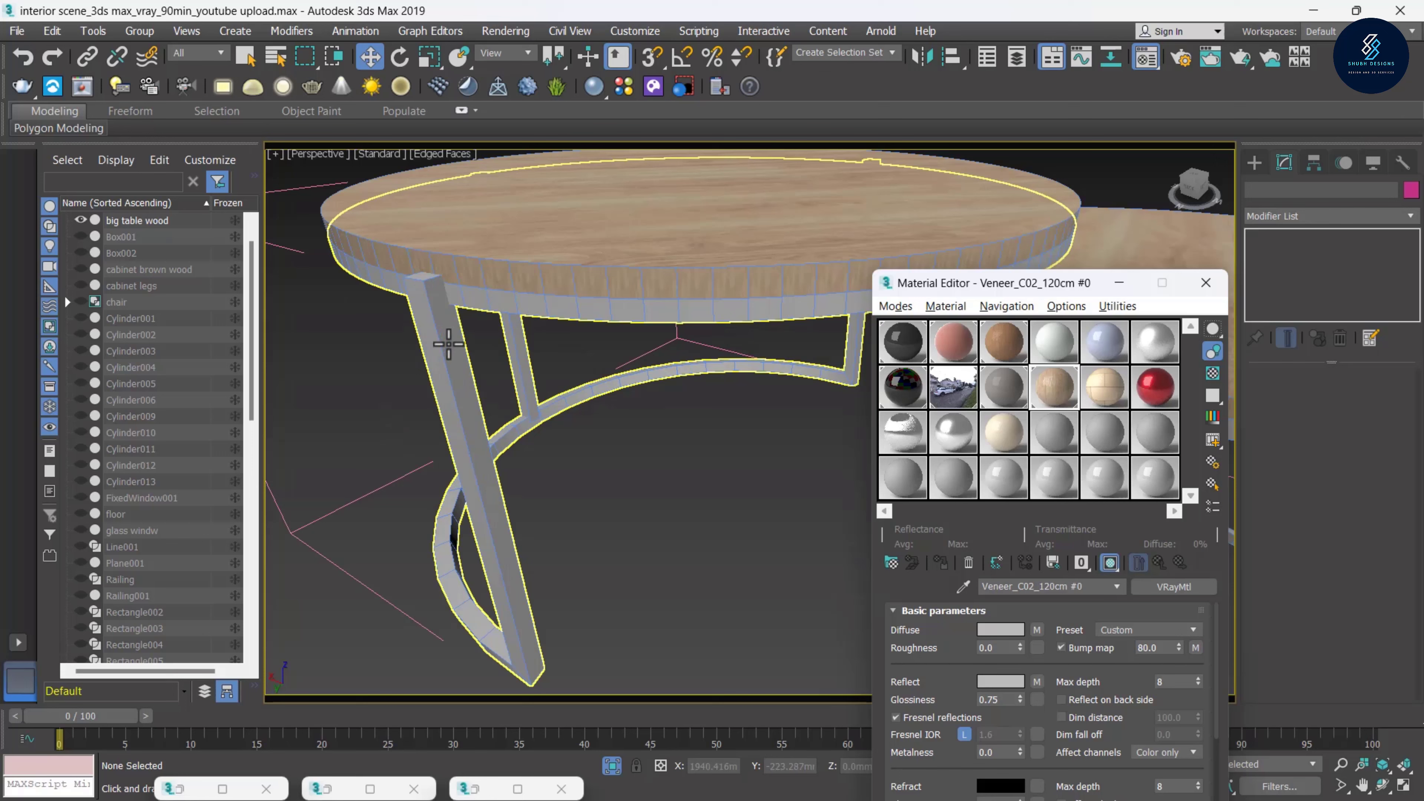
scroll(465, 337, "down", 5)
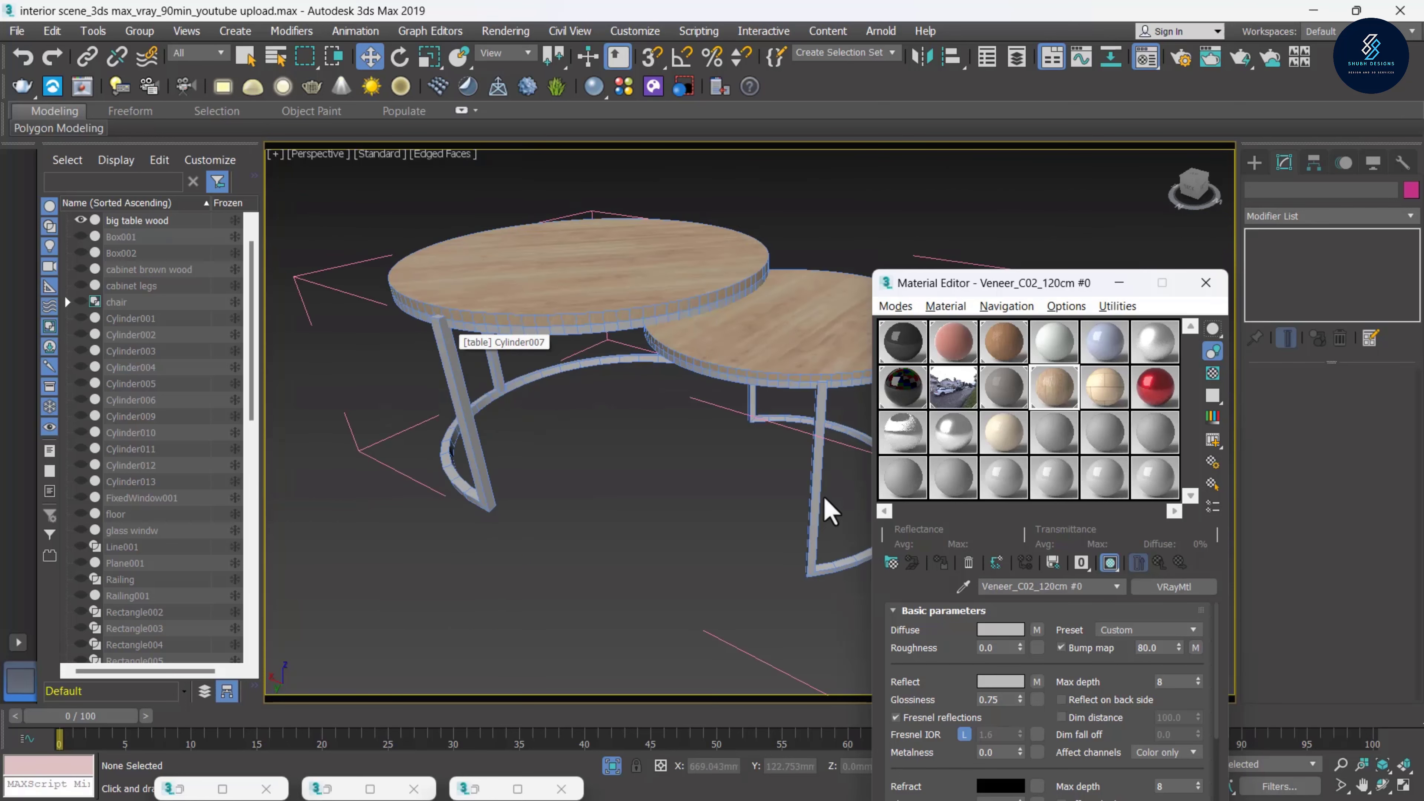
left_click(909, 346)
double_click(909, 346)
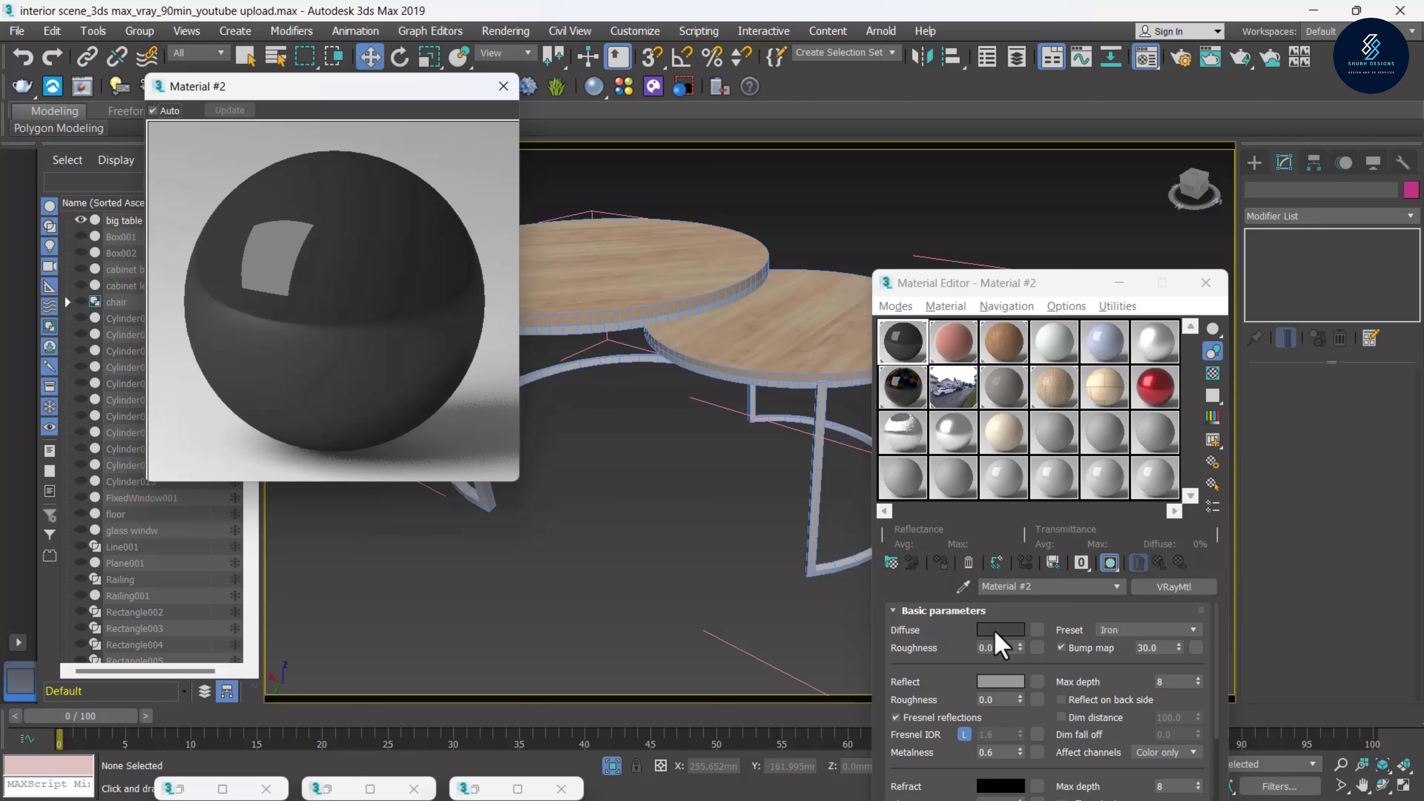
left_click(1001, 681)
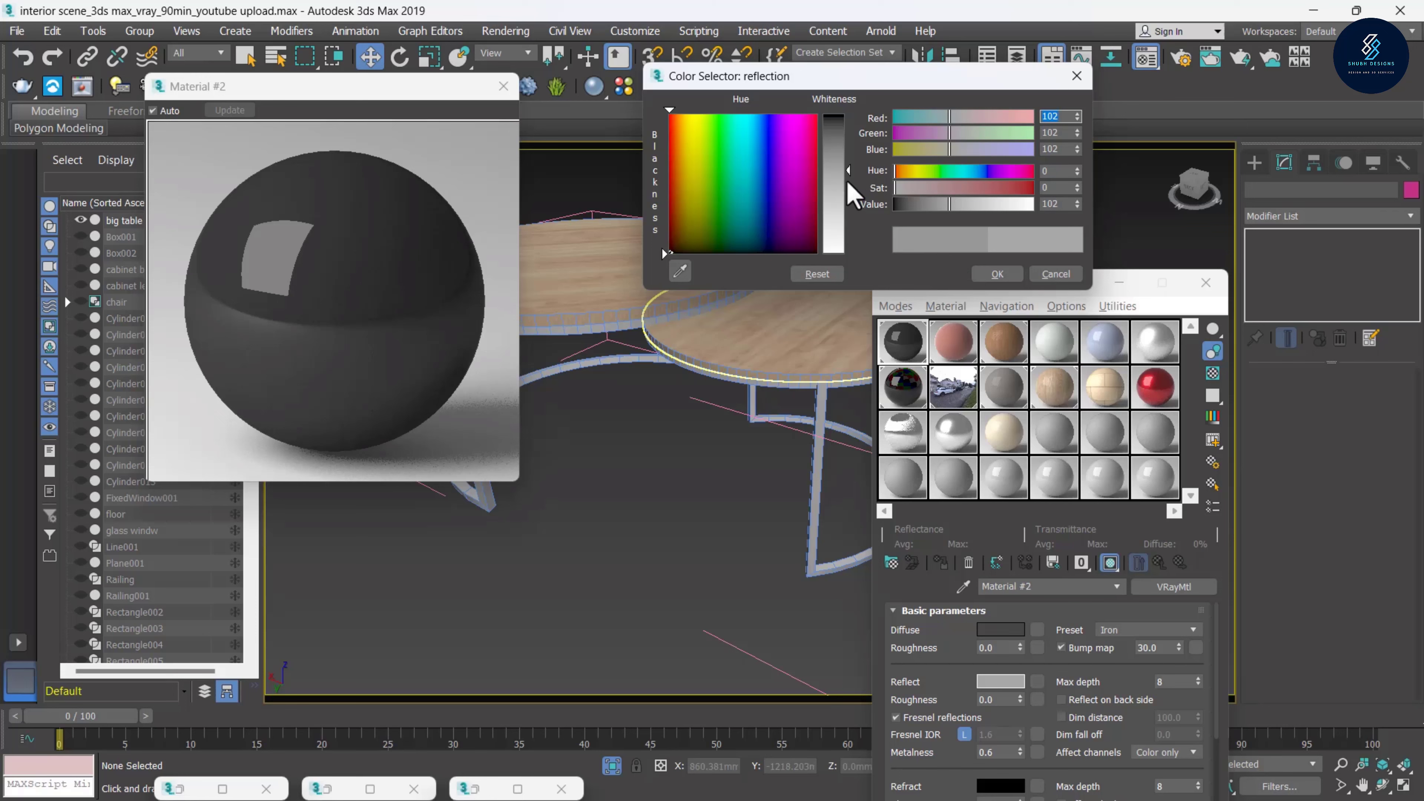
left_click(996, 274)
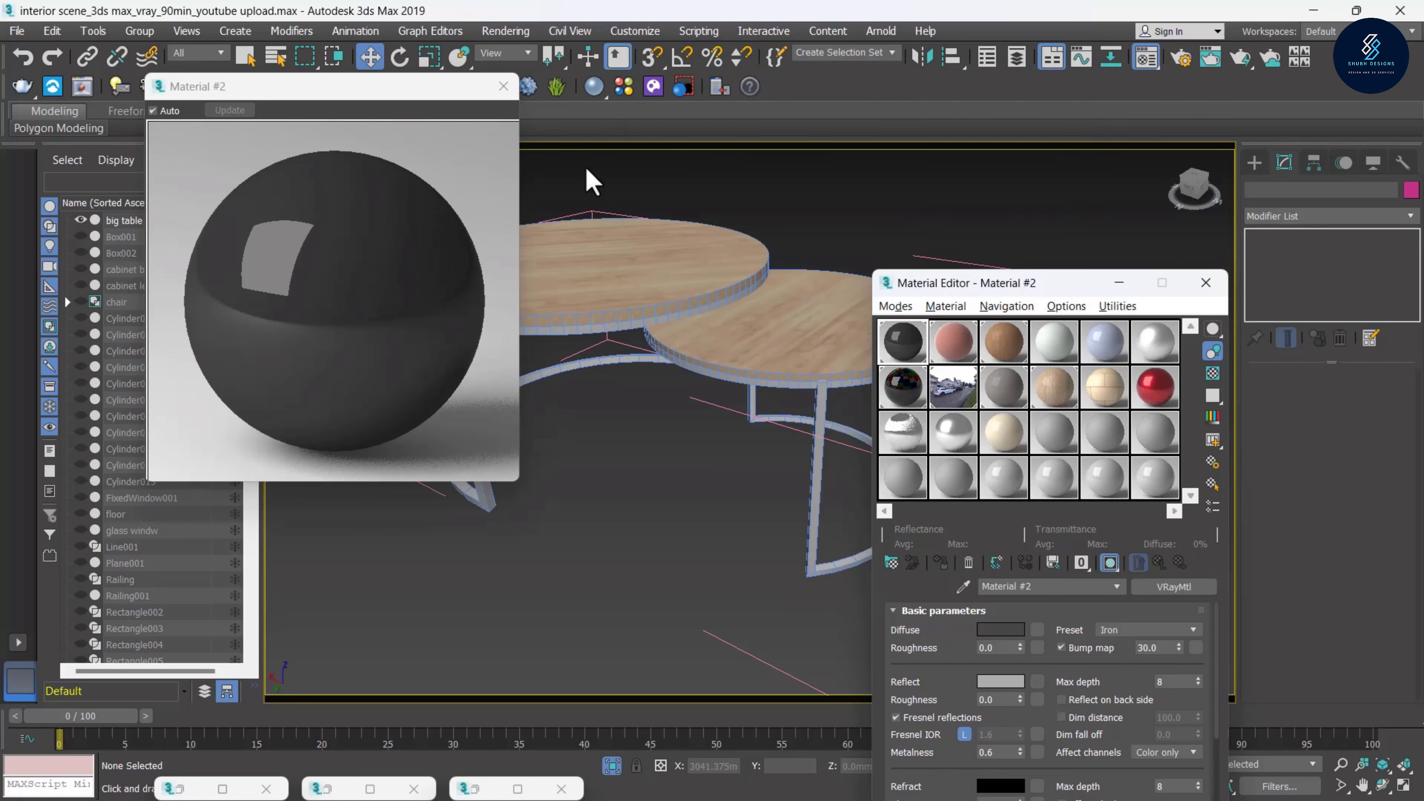
left_click(504, 87)
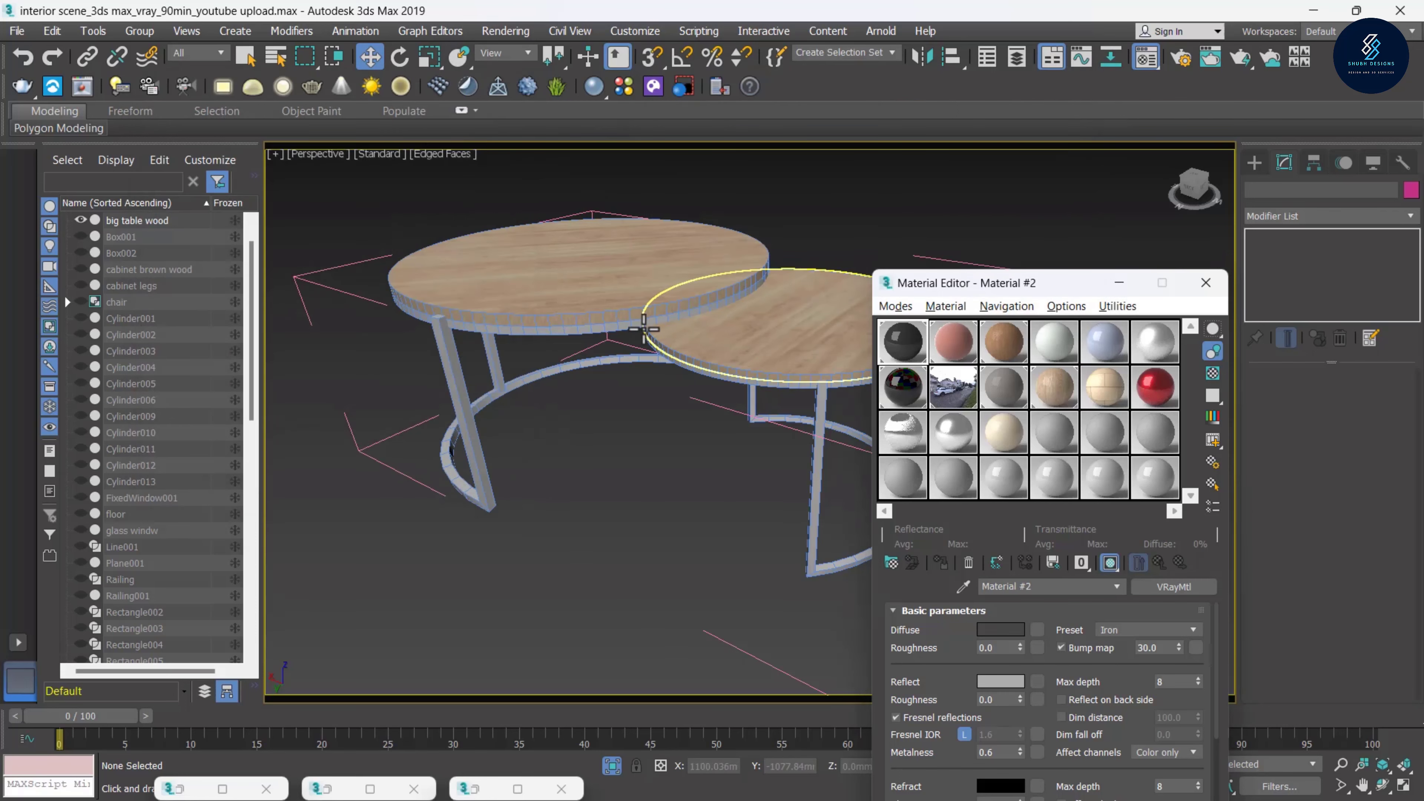
Select the big and small coffee tables, close the Material Editor, and deselect everything
left_click(456, 407)
left_click(815, 448)
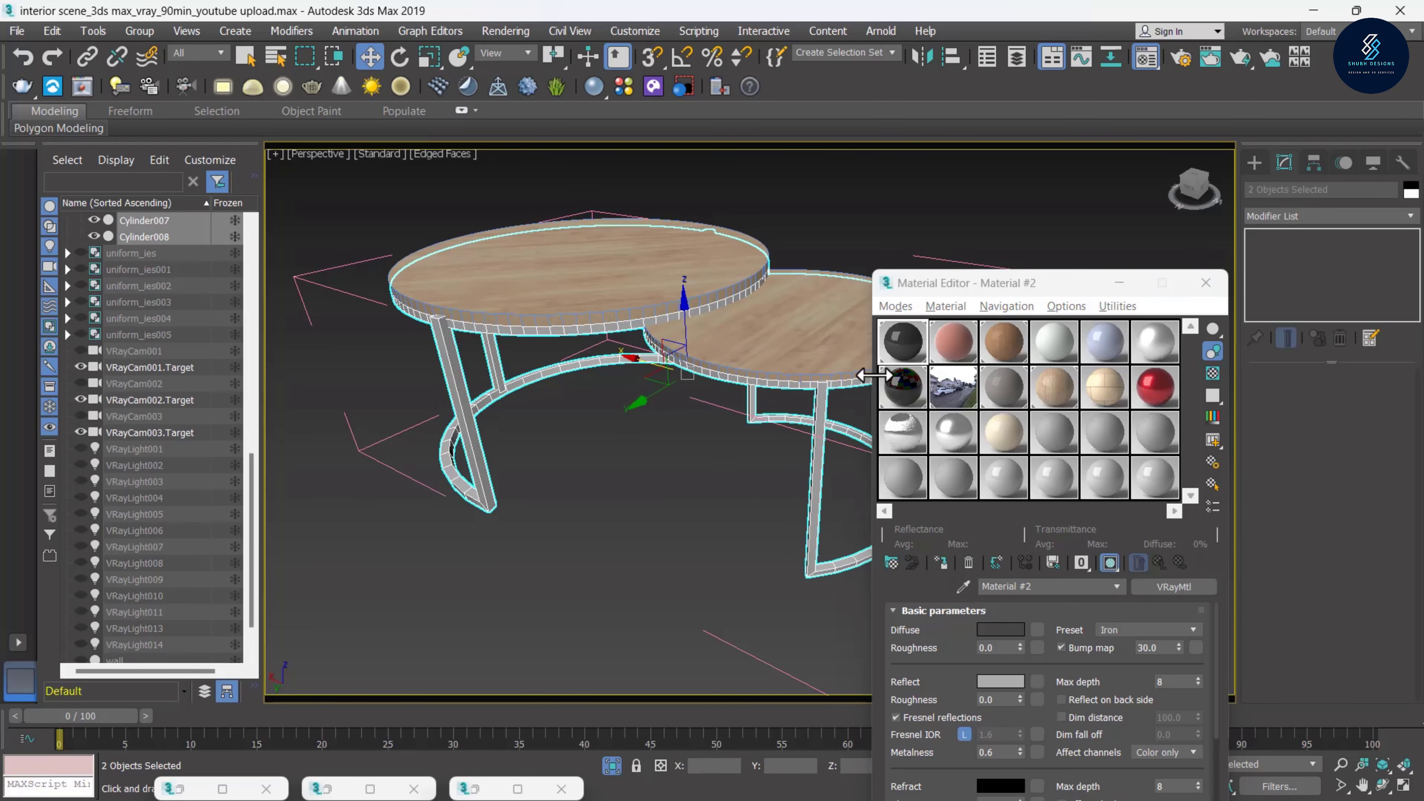
left_click(941, 562)
left_click(743, 555)
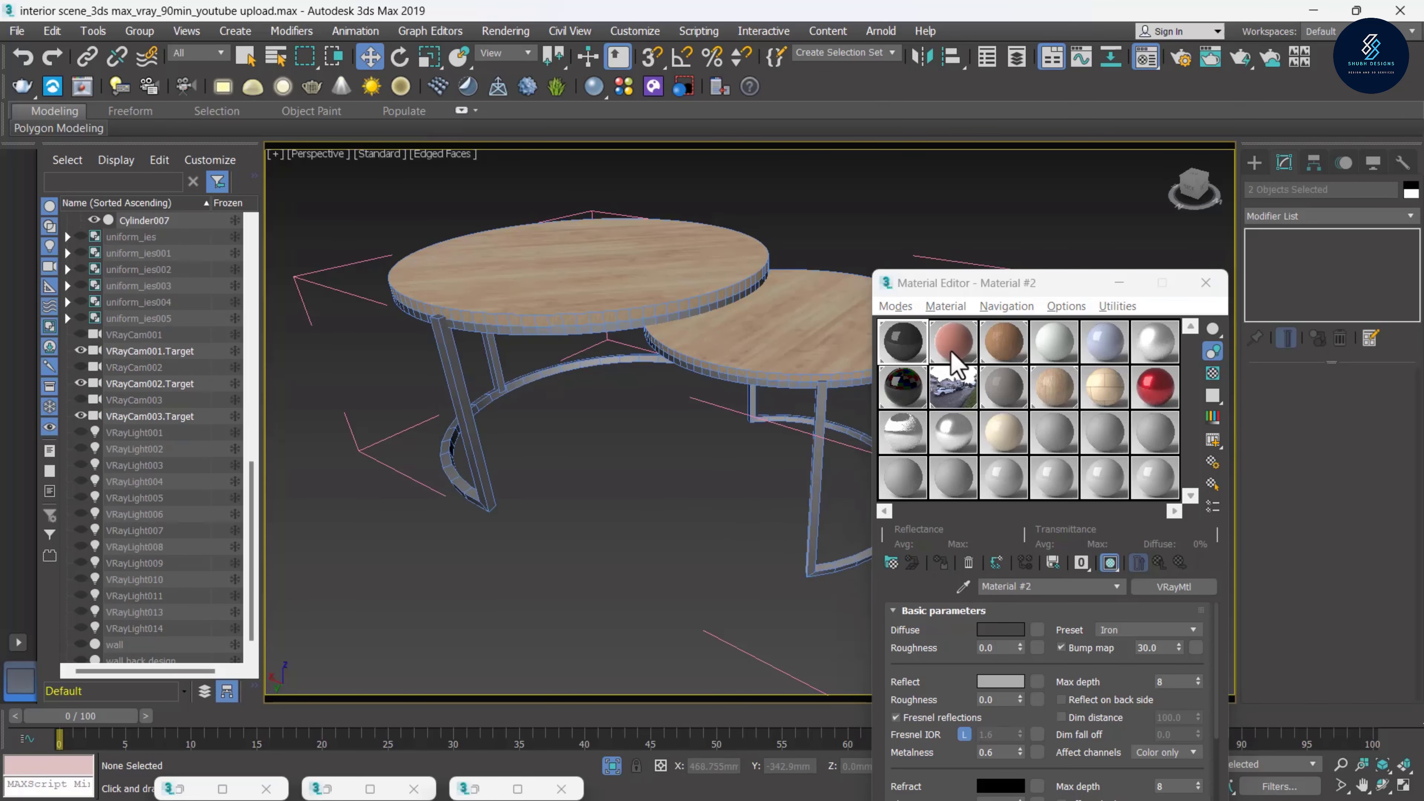
left_click(1206, 283)
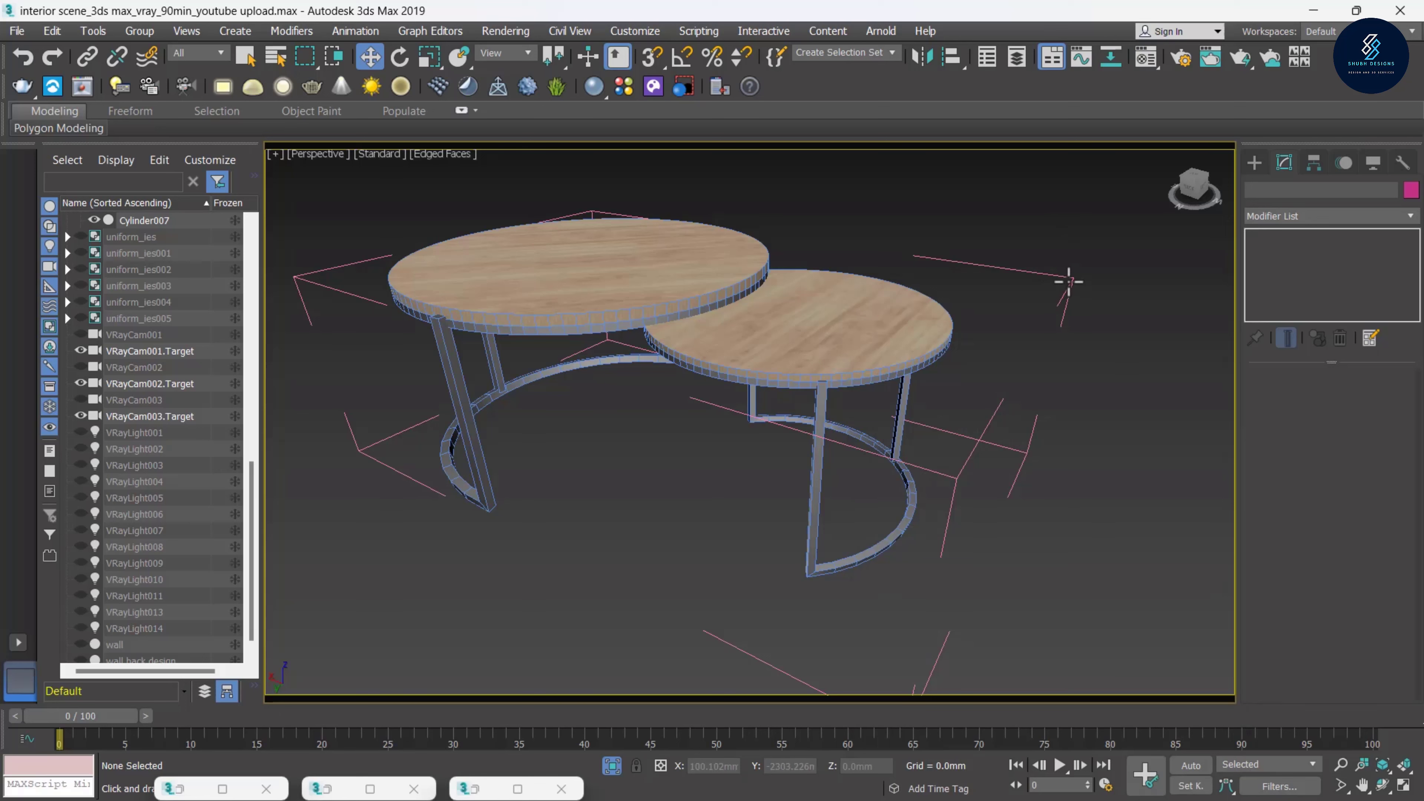
Ungroup the 'table' group, select both coffee tables, and exit isolation with Alt+Q
left_click(1069, 281)
key("Delete")
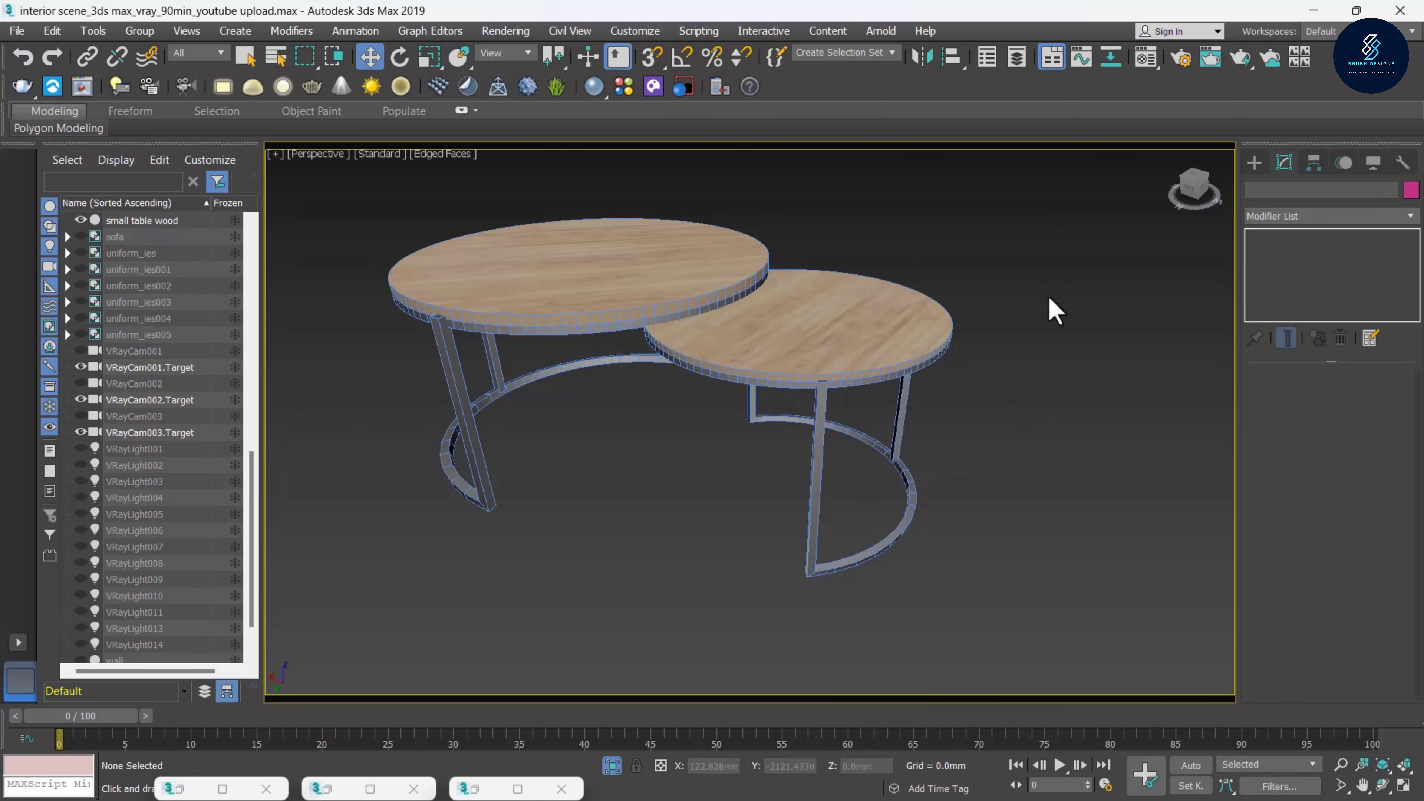
key("z")
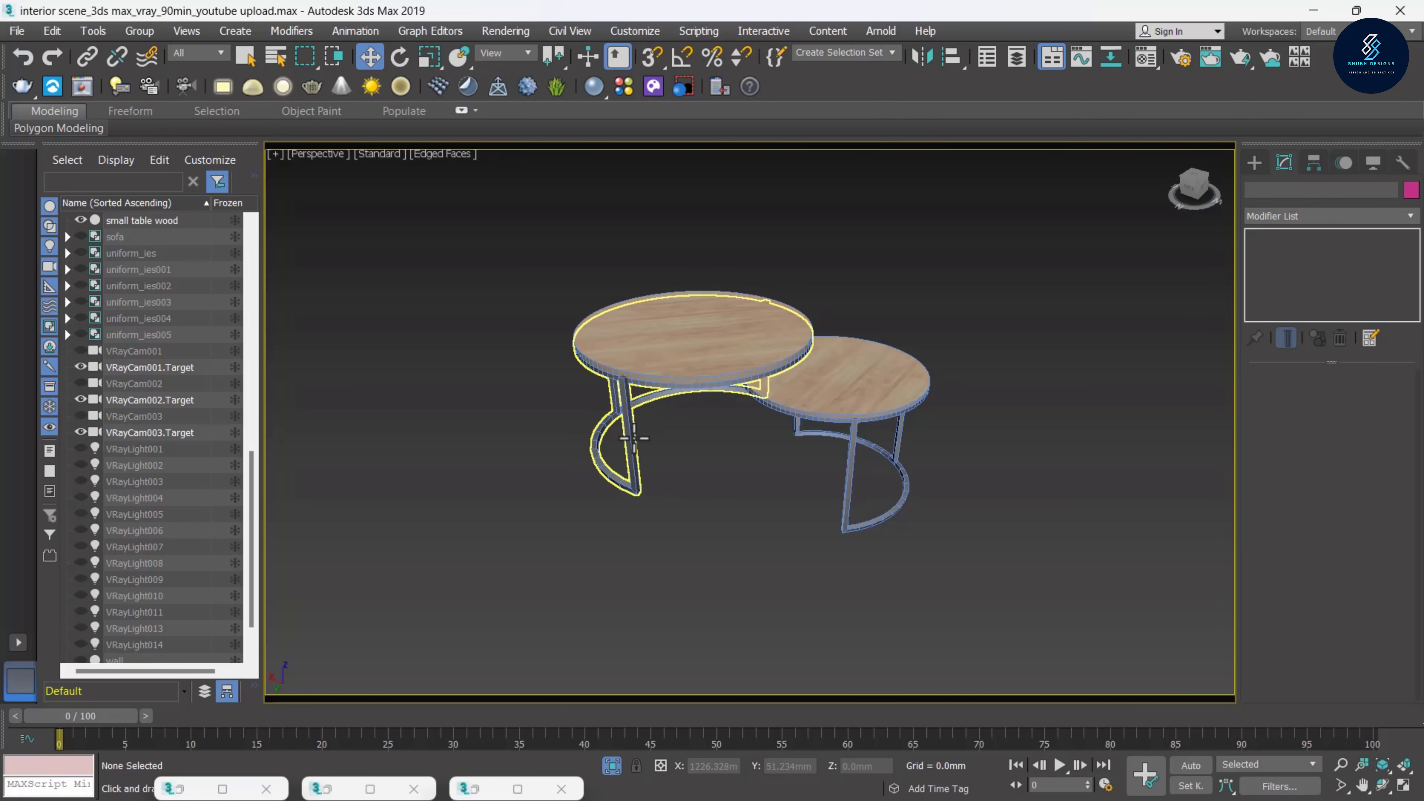
left_click_drag(1036, 233, 508, 589)
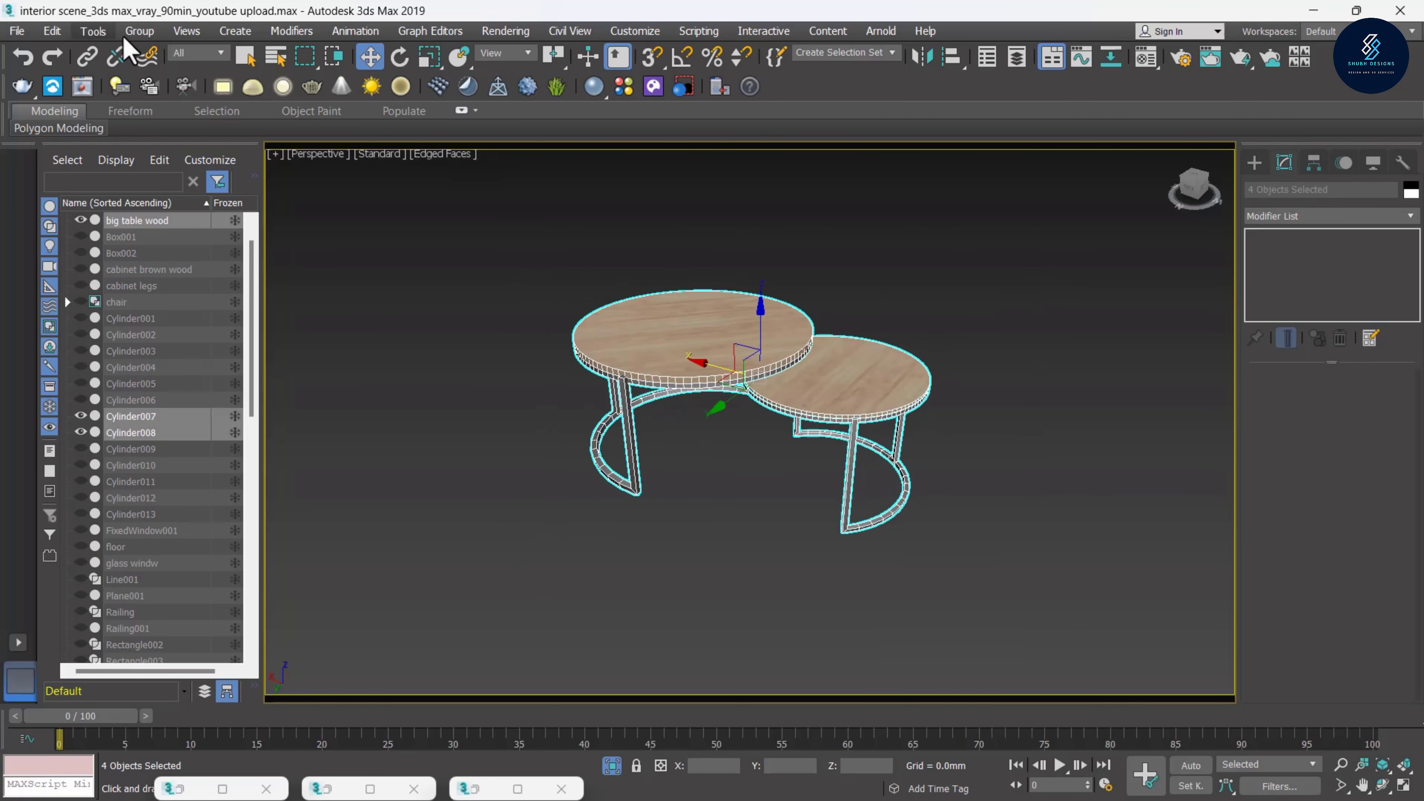
key("alt+q")
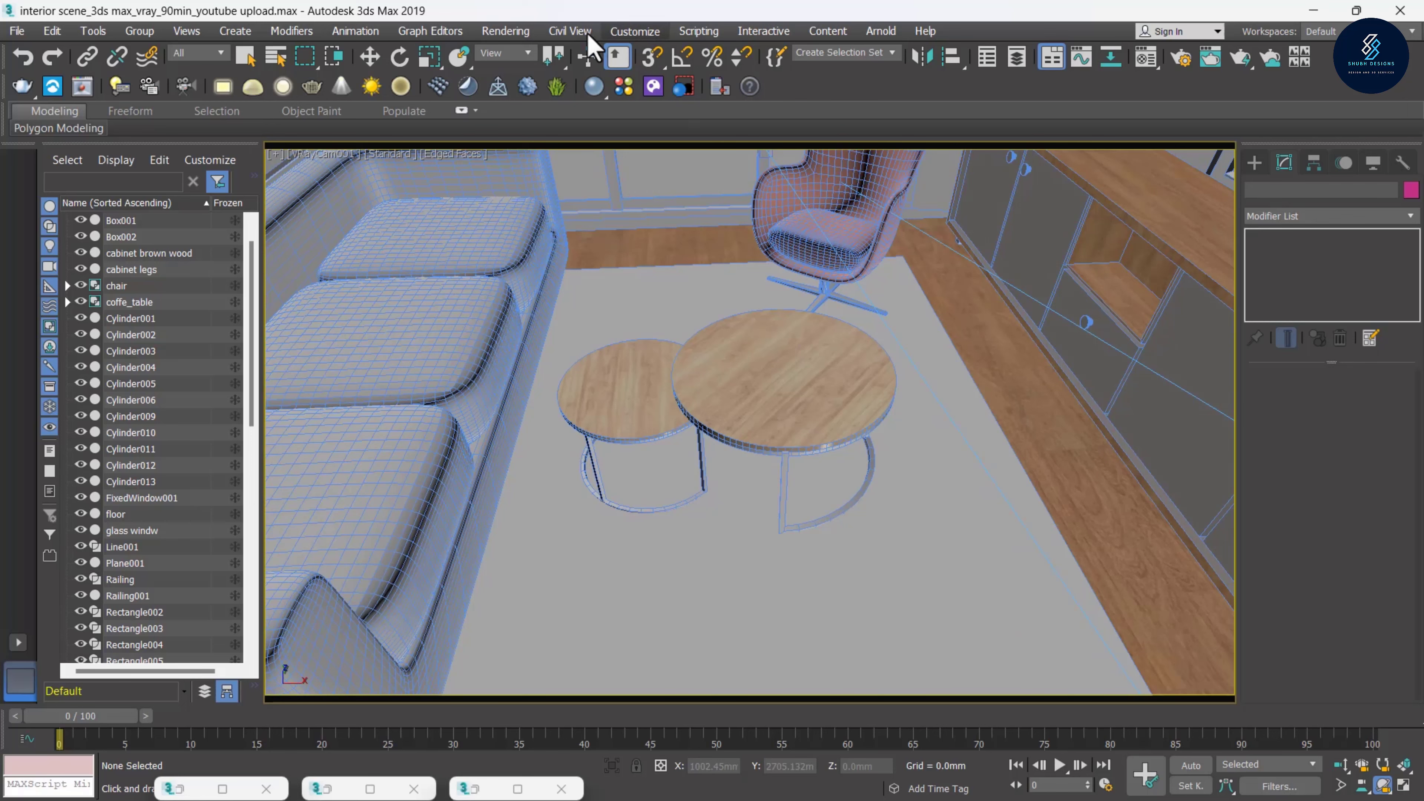
Render the room camera view and zoom around the V-Ray Frame Buffer to check the tables
left_click(505, 31)
left_click(528, 66)
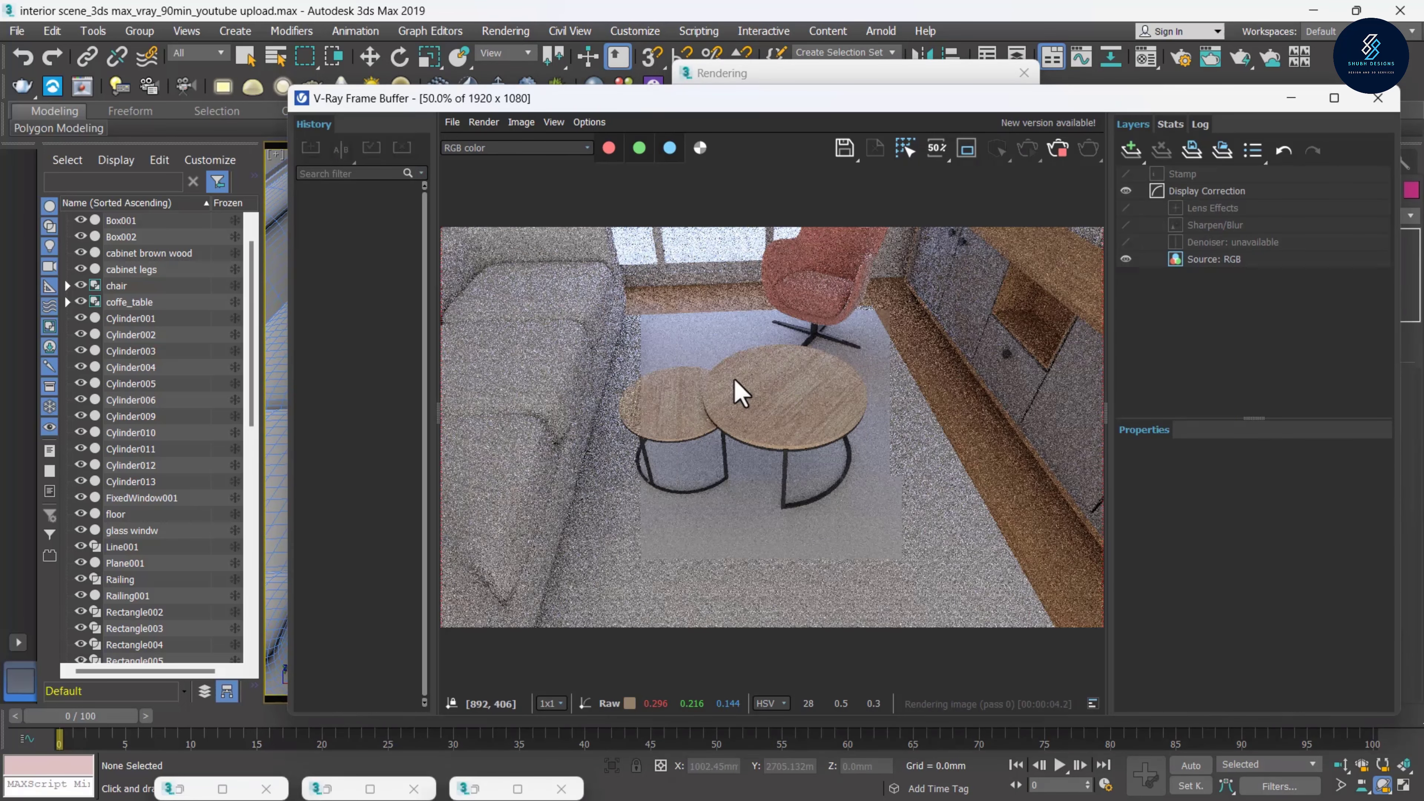
scroll(754, 413, "up", 1)
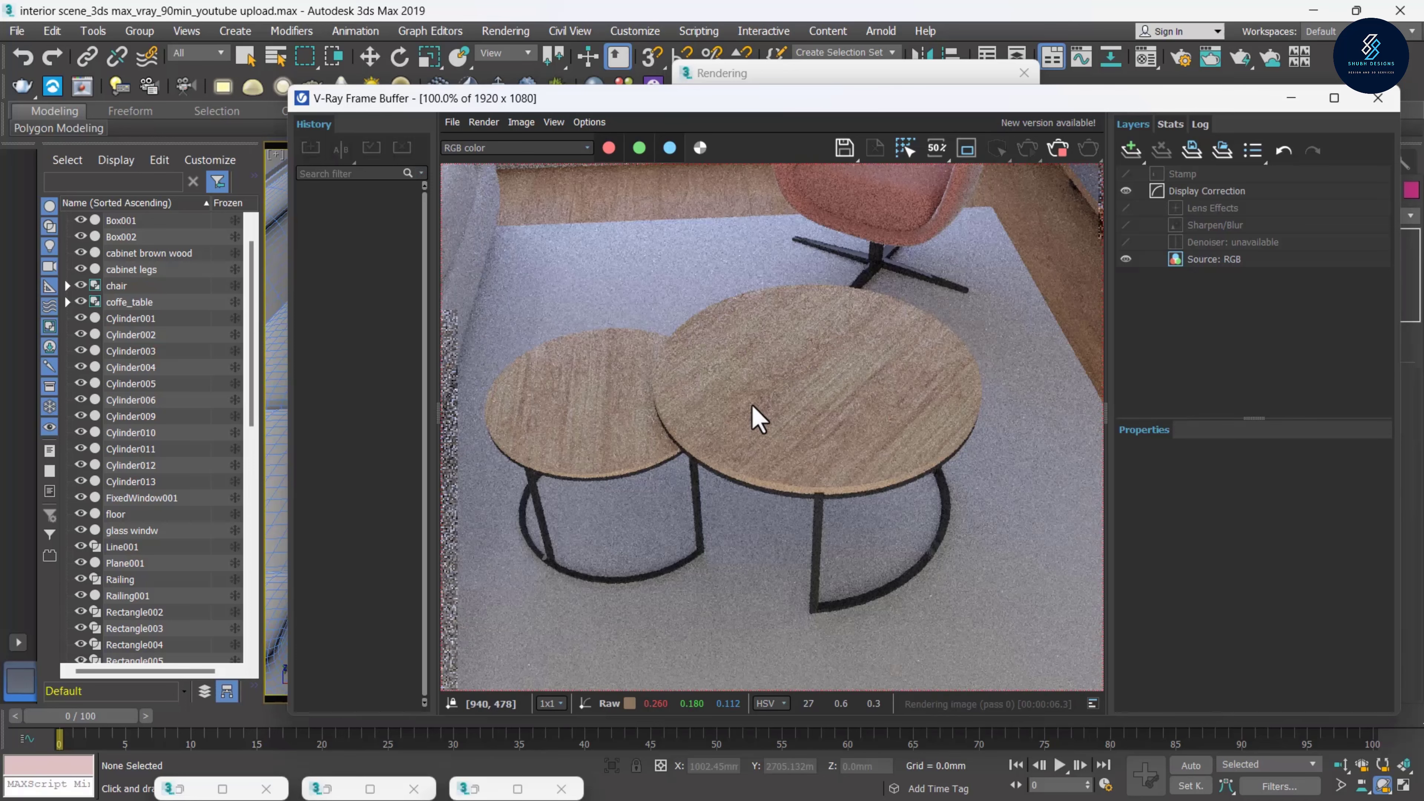
scroll(662, 488, "up", 1)
scroll(735, 486, "down", 2)
scroll(674, 402, "up", 2)
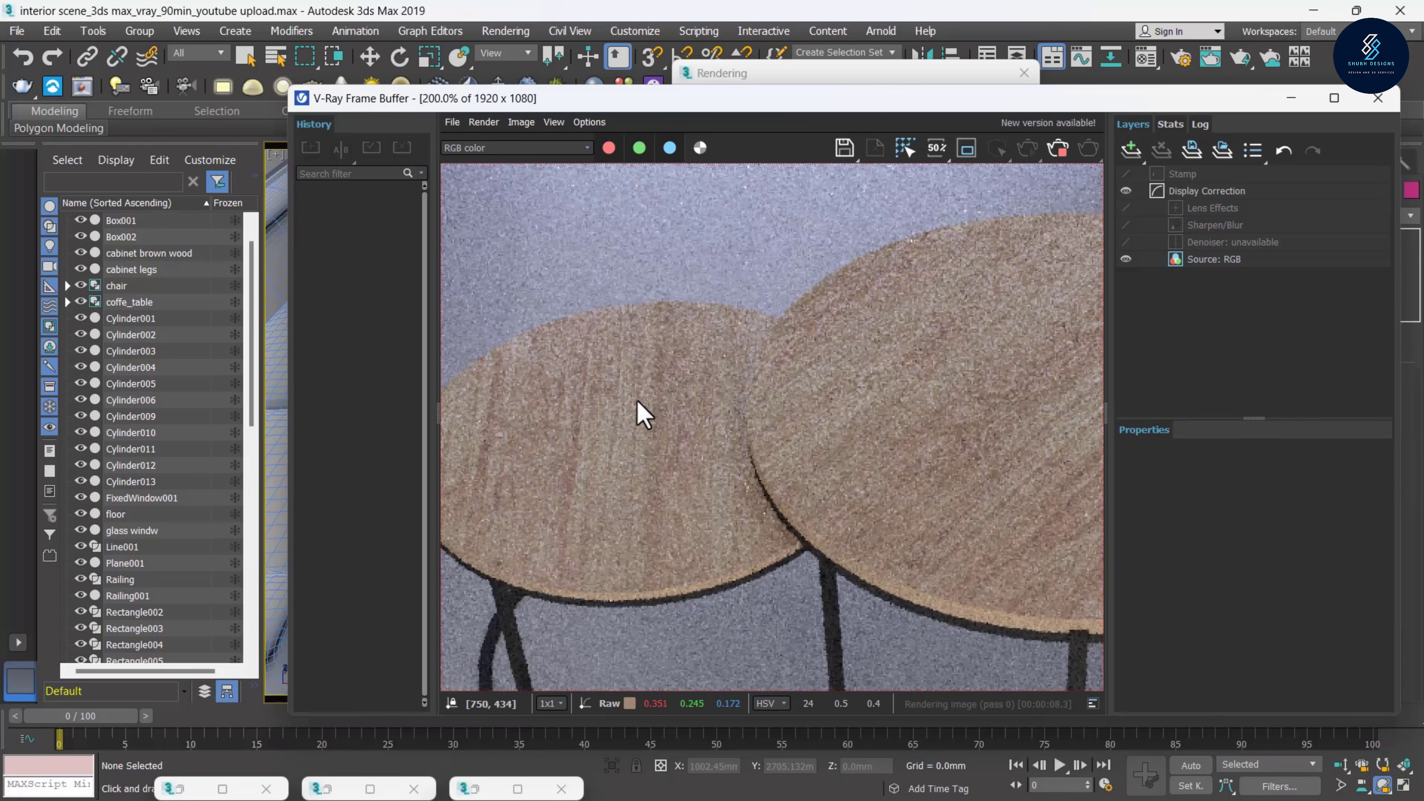
scroll(744, 488, "down", 1)
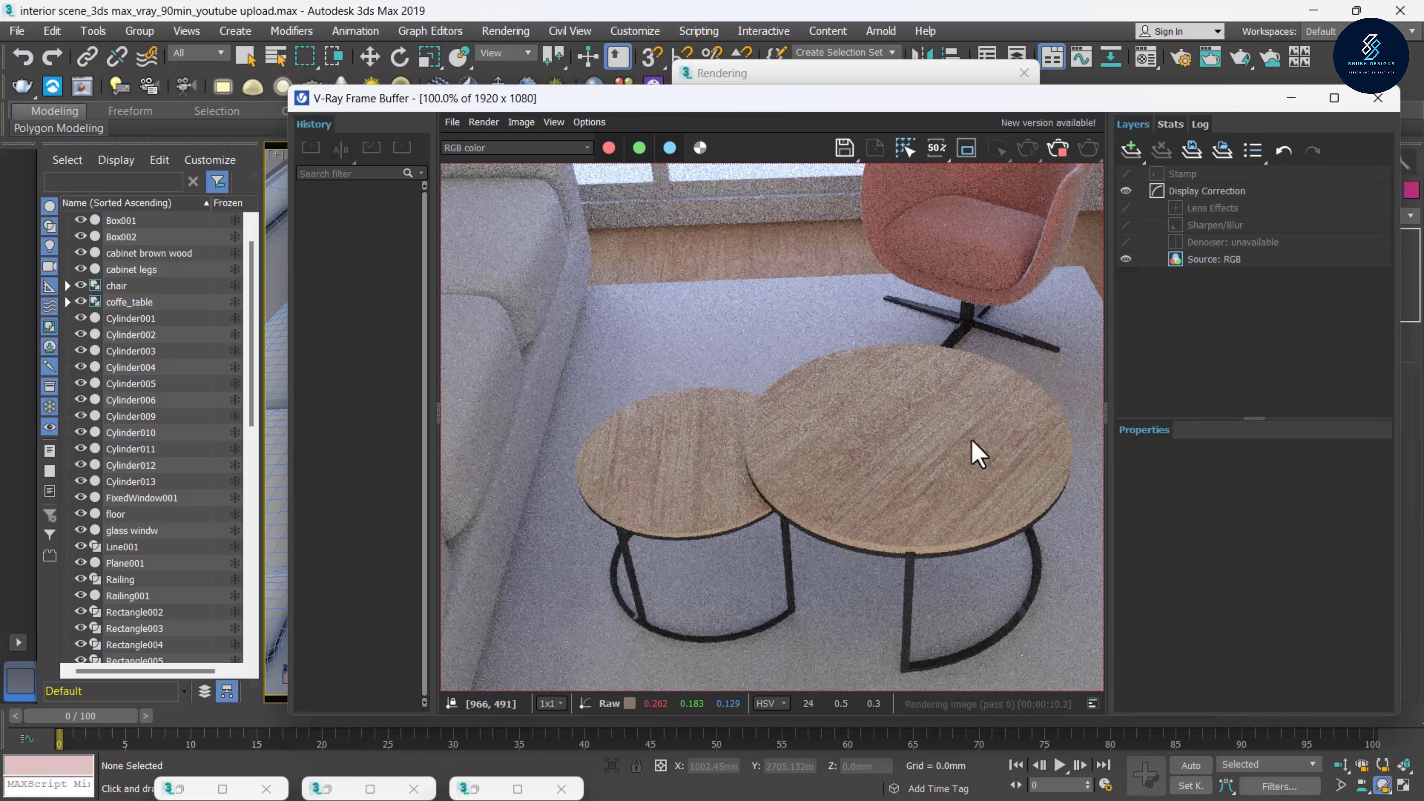
scroll(875, 499, "down", 1)
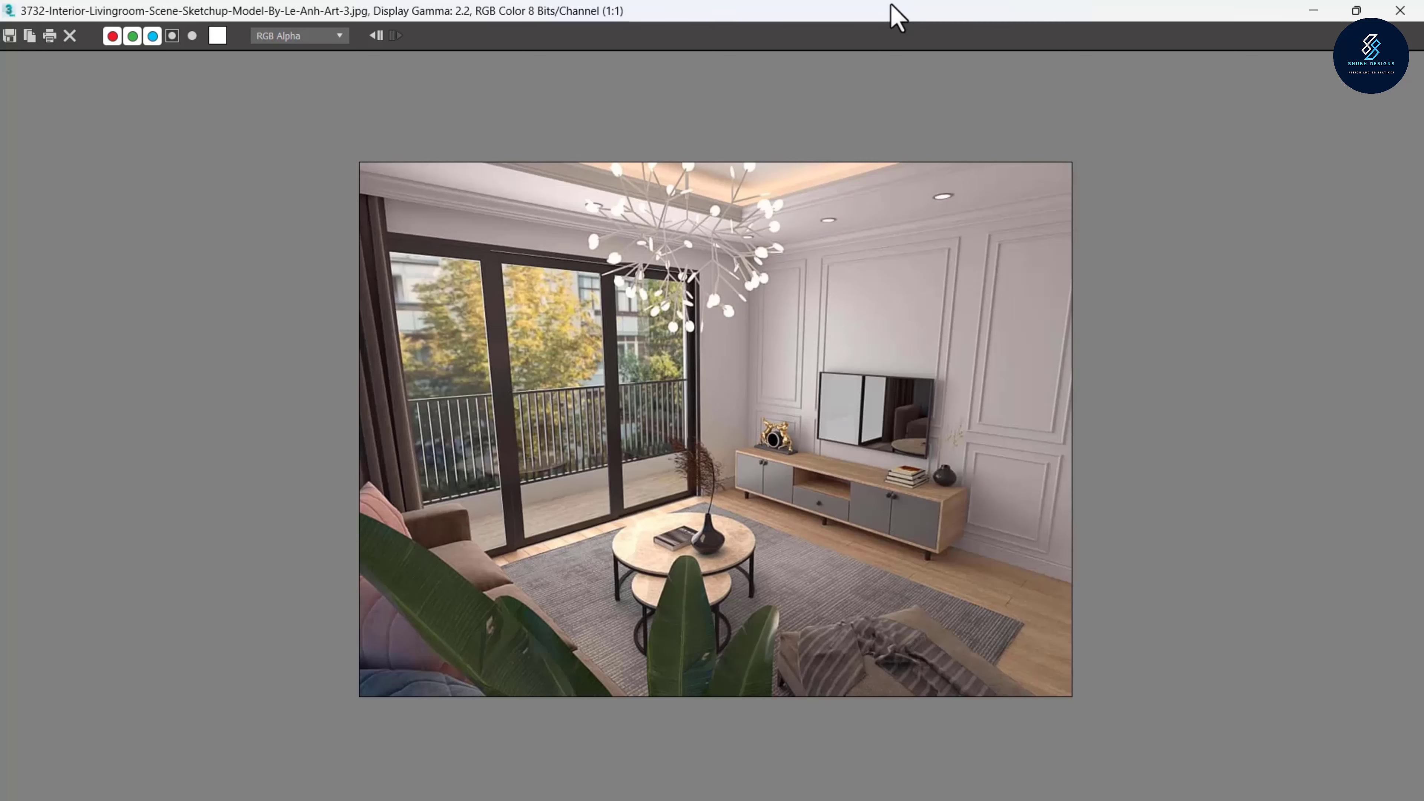
Shrink the reference image, then set Material #33's diffuse picker to RGB 136, 121, 118
mouse_move(897, 12)
left_mouse_down()
mouse_move(920, 70)
mouse_move(588, 159)
mouse_move(418, 163)
left_mouse_up()
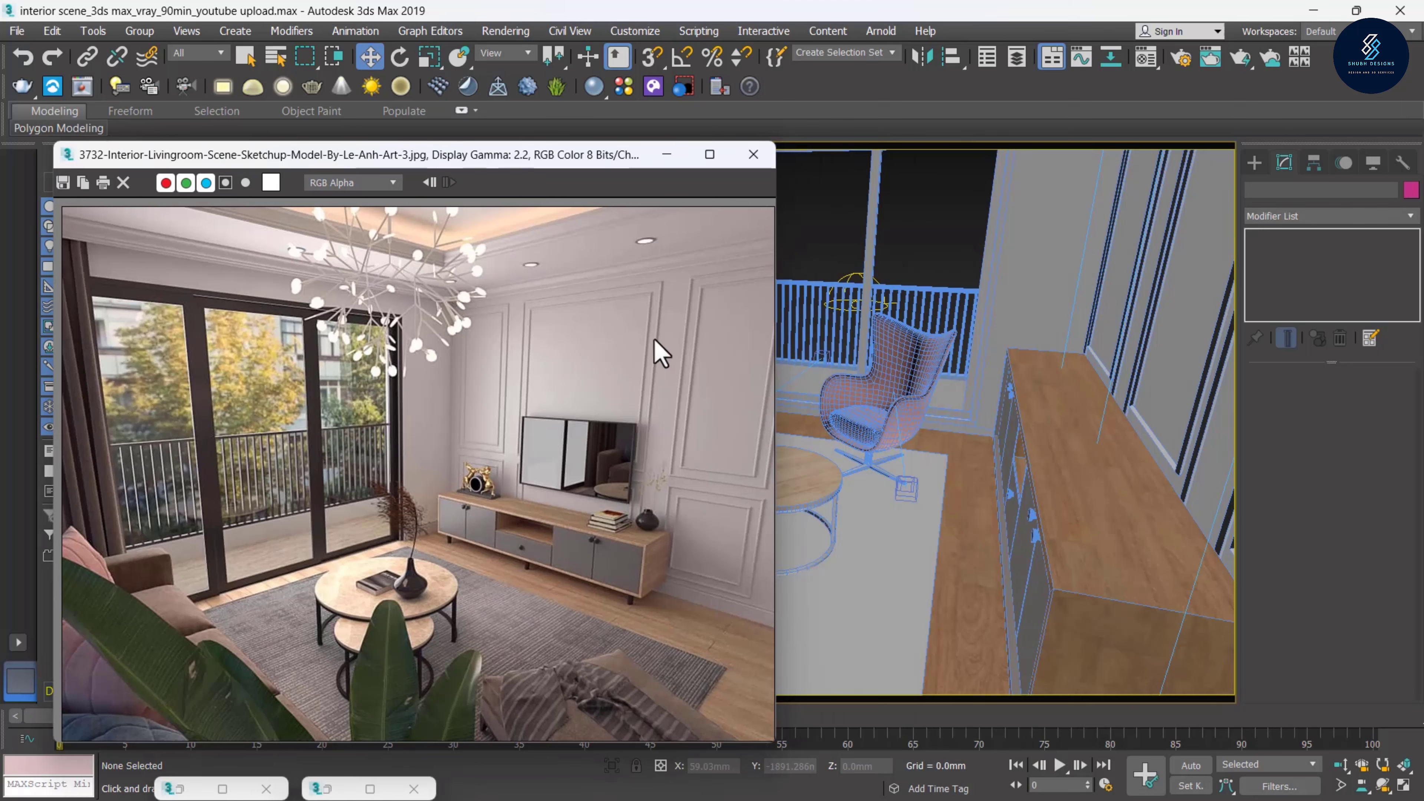
mouse_move(641, 147)
left_mouse_down()
mouse_move(919, 127)
mouse_move(547, 200)
left_mouse_up()
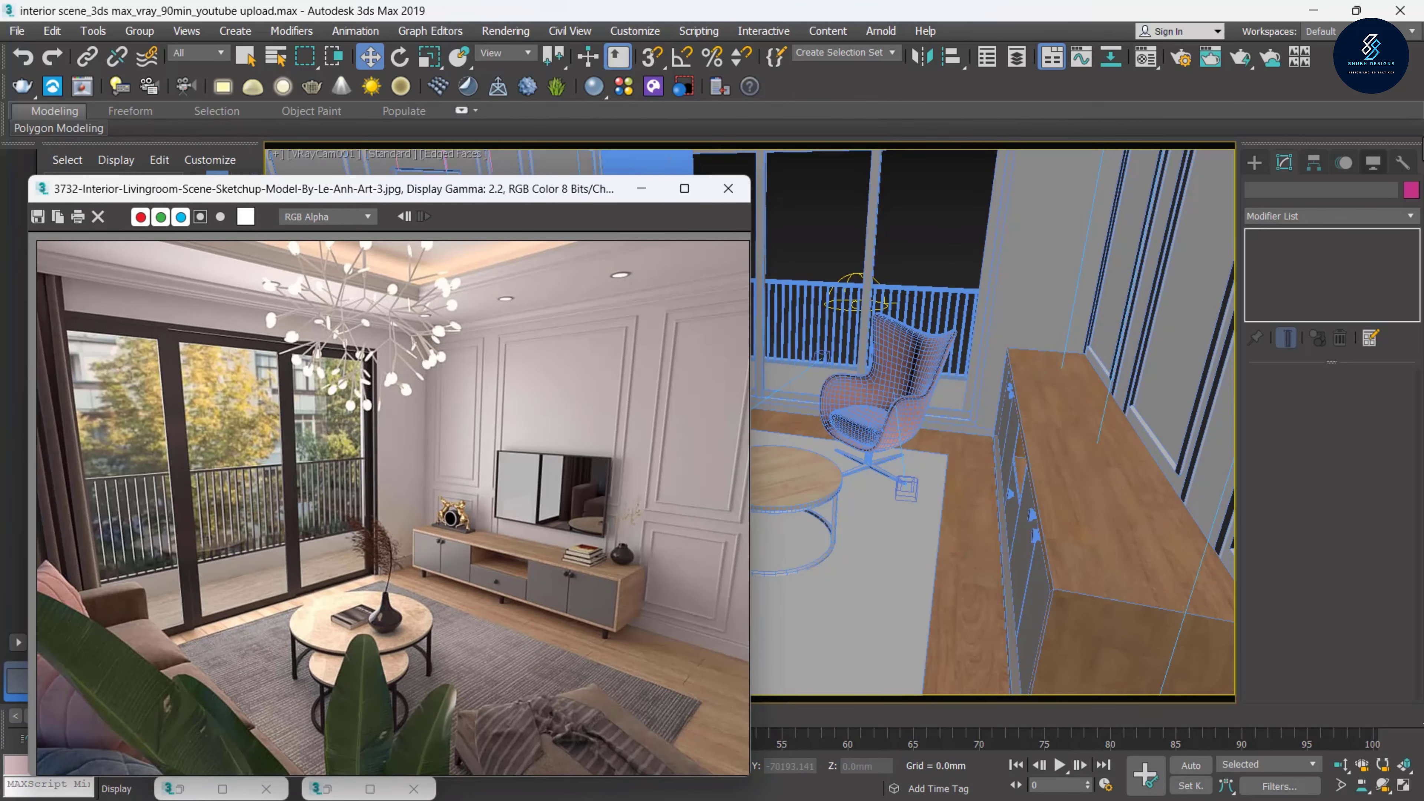
left_click(1146, 60)
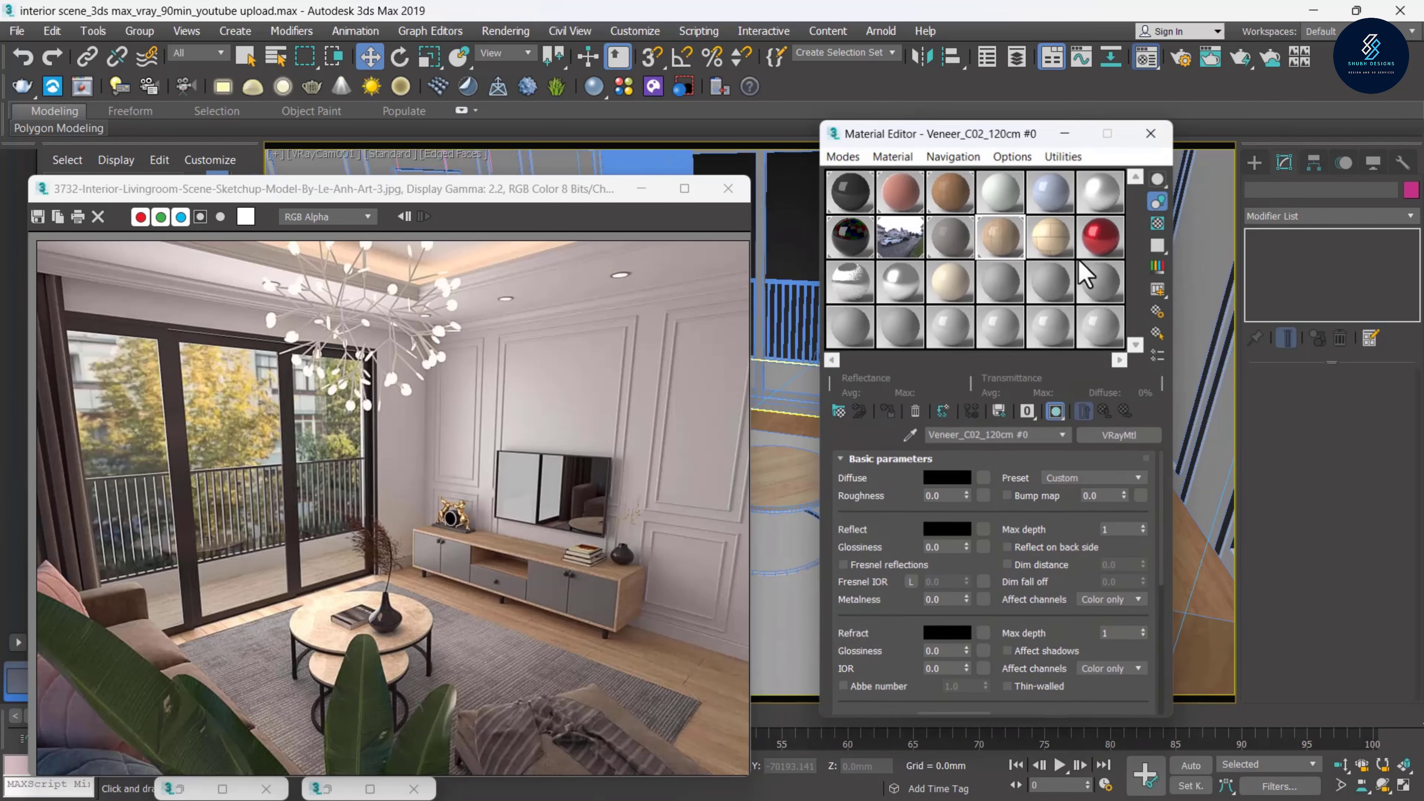
left_click(1053, 239)
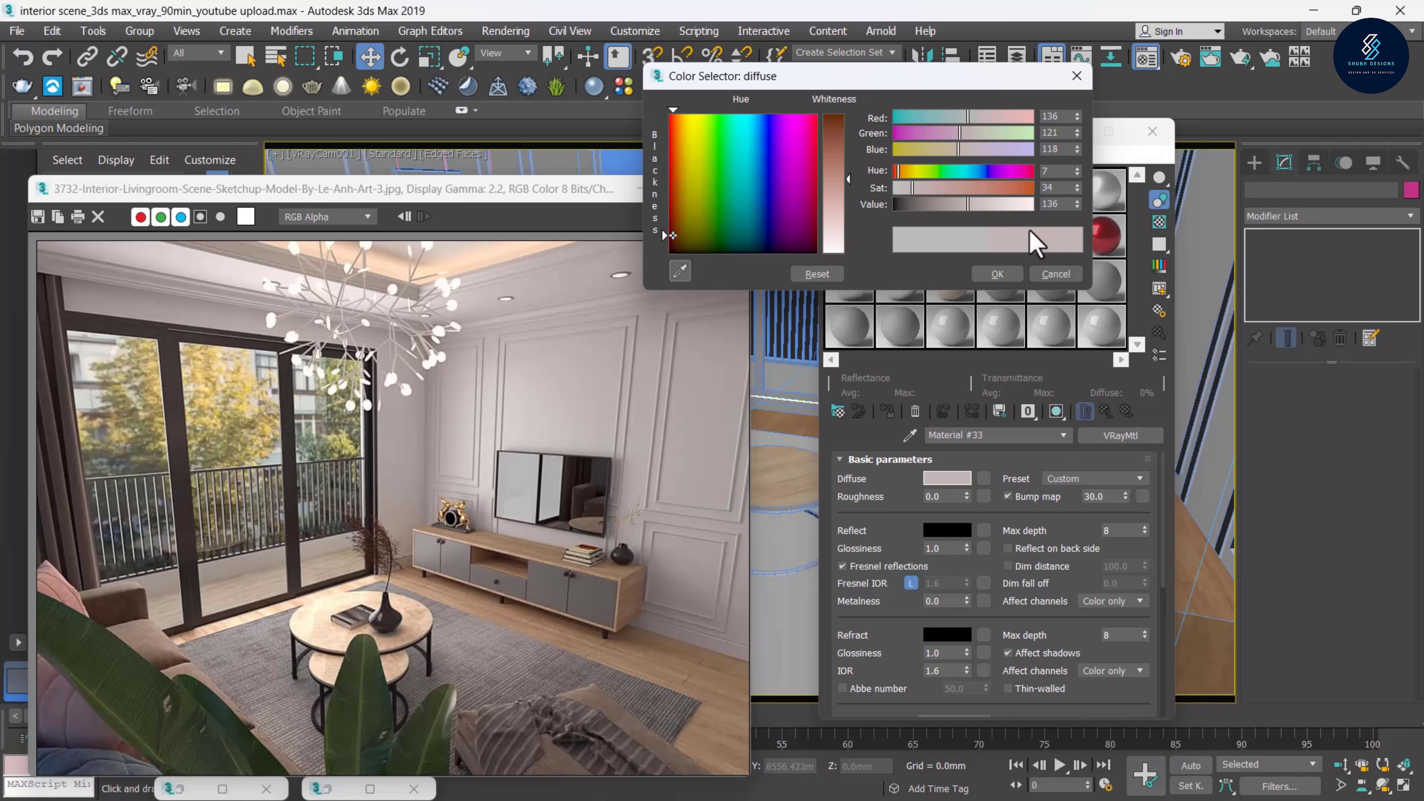
left_click_drag(899, 79, 695, 94)
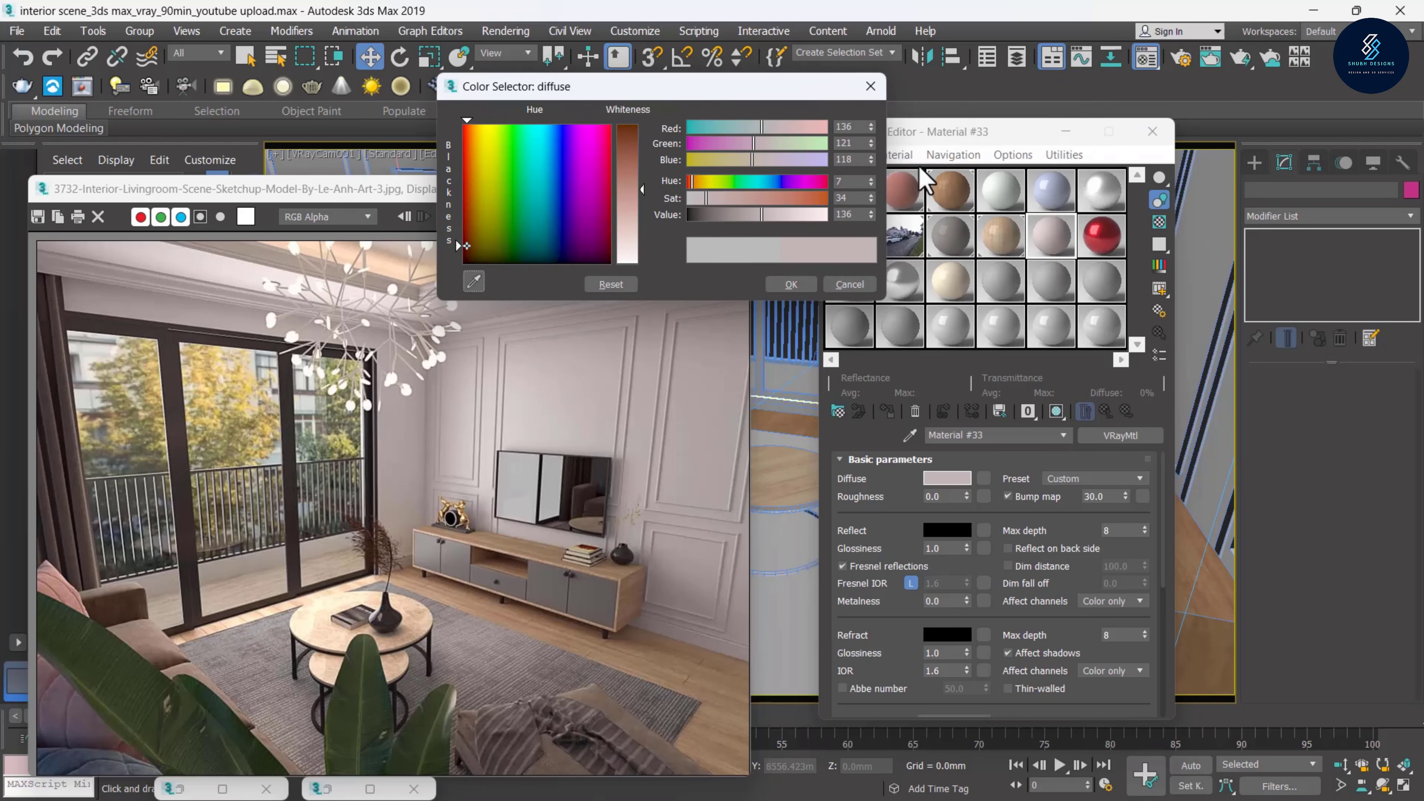
Confirm the pinkish-grey diffuse and show an enlarged Material #33 preview beside the Art-2 reference
left_click(796, 284)
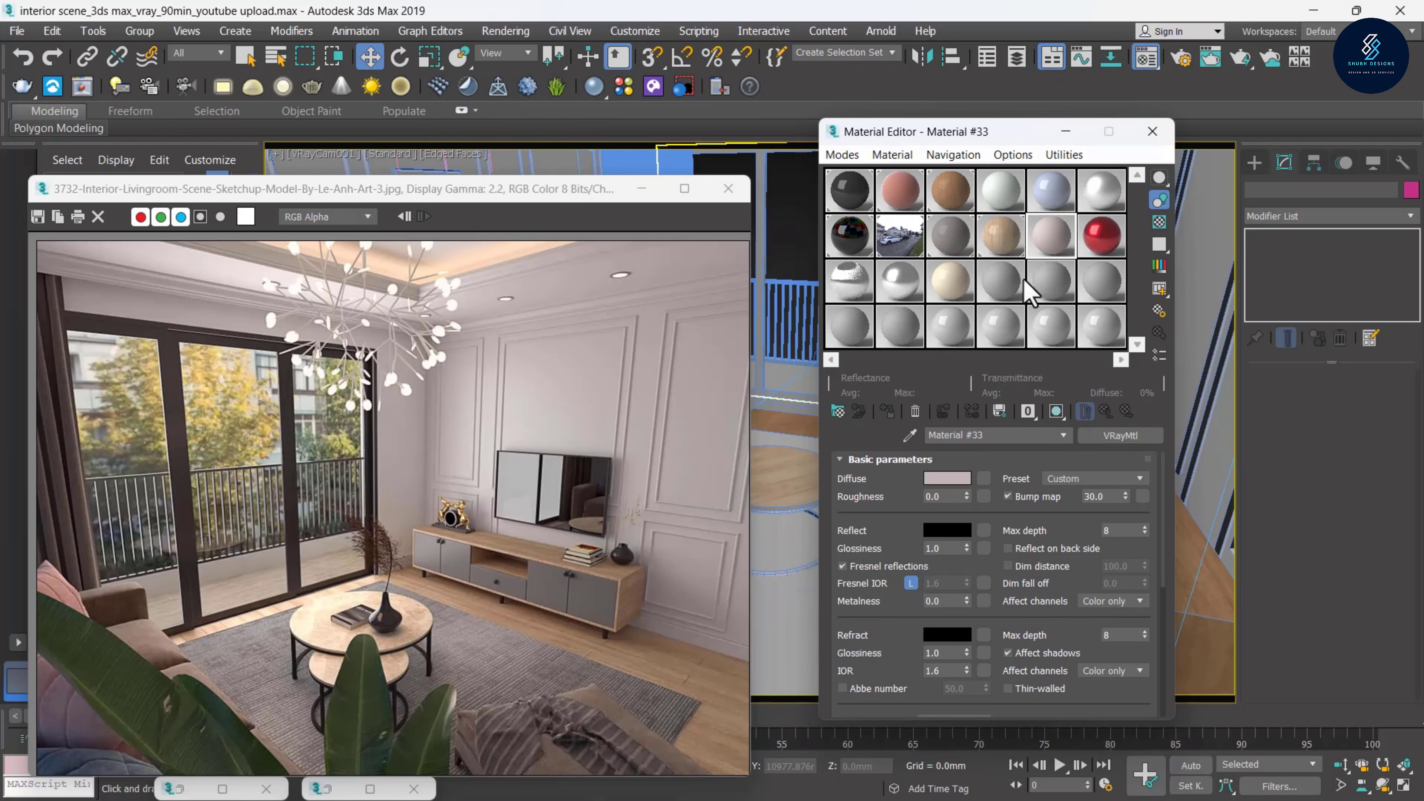
double_click(1052, 241)
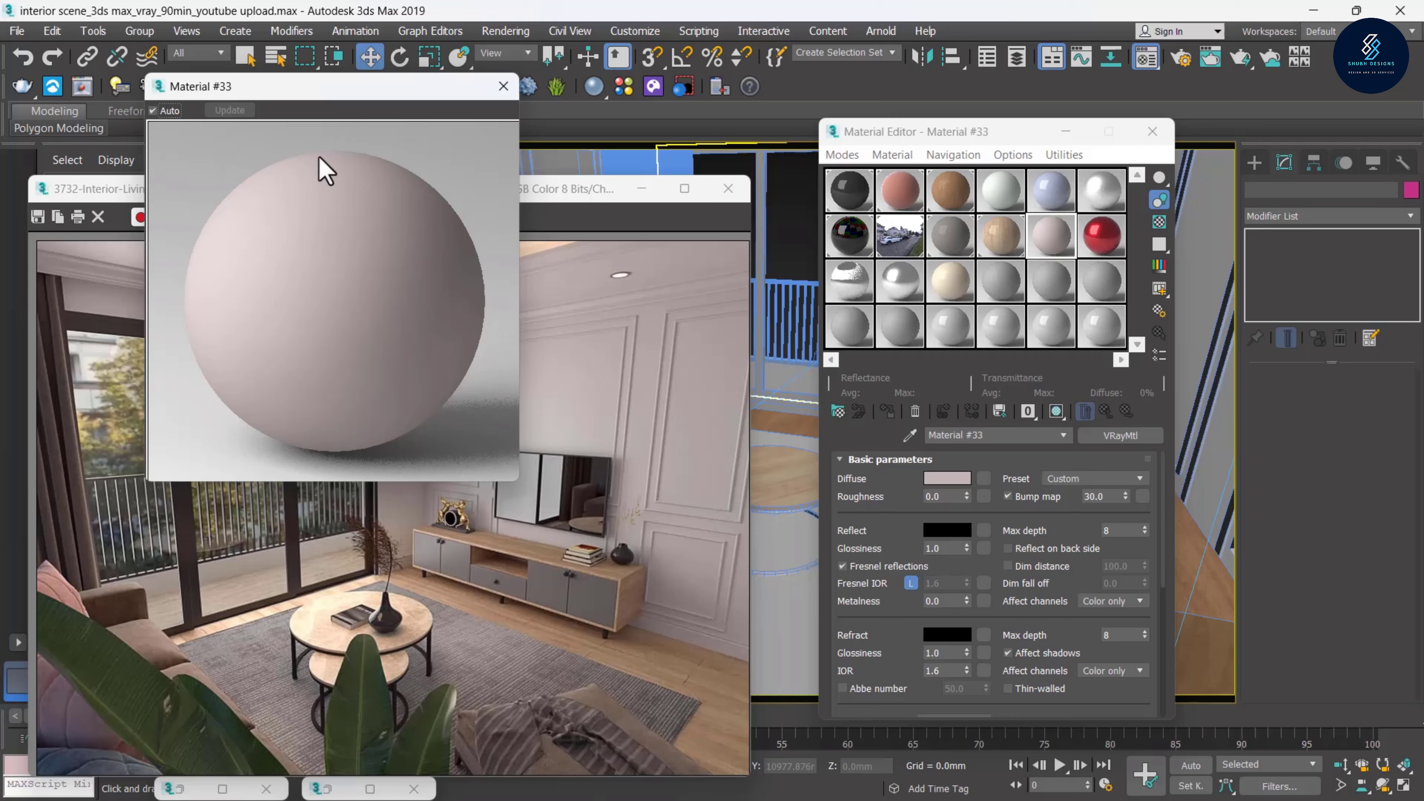
left_click_drag(350, 93, 362, 254)
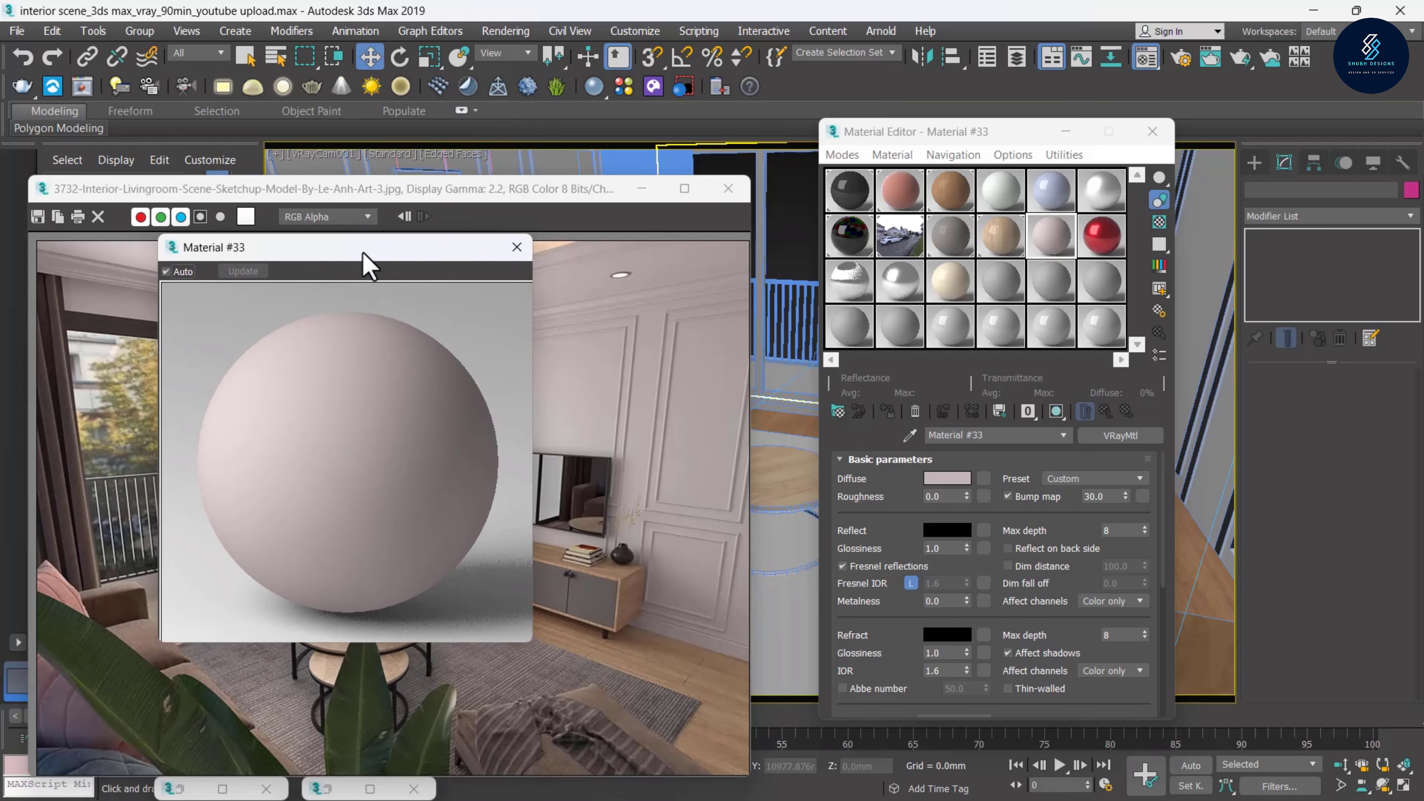
mouse_move(362, 266)
left_mouse_down()
mouse_move(482, 242)
mouse_move(542, 289)
left_mouse_up()
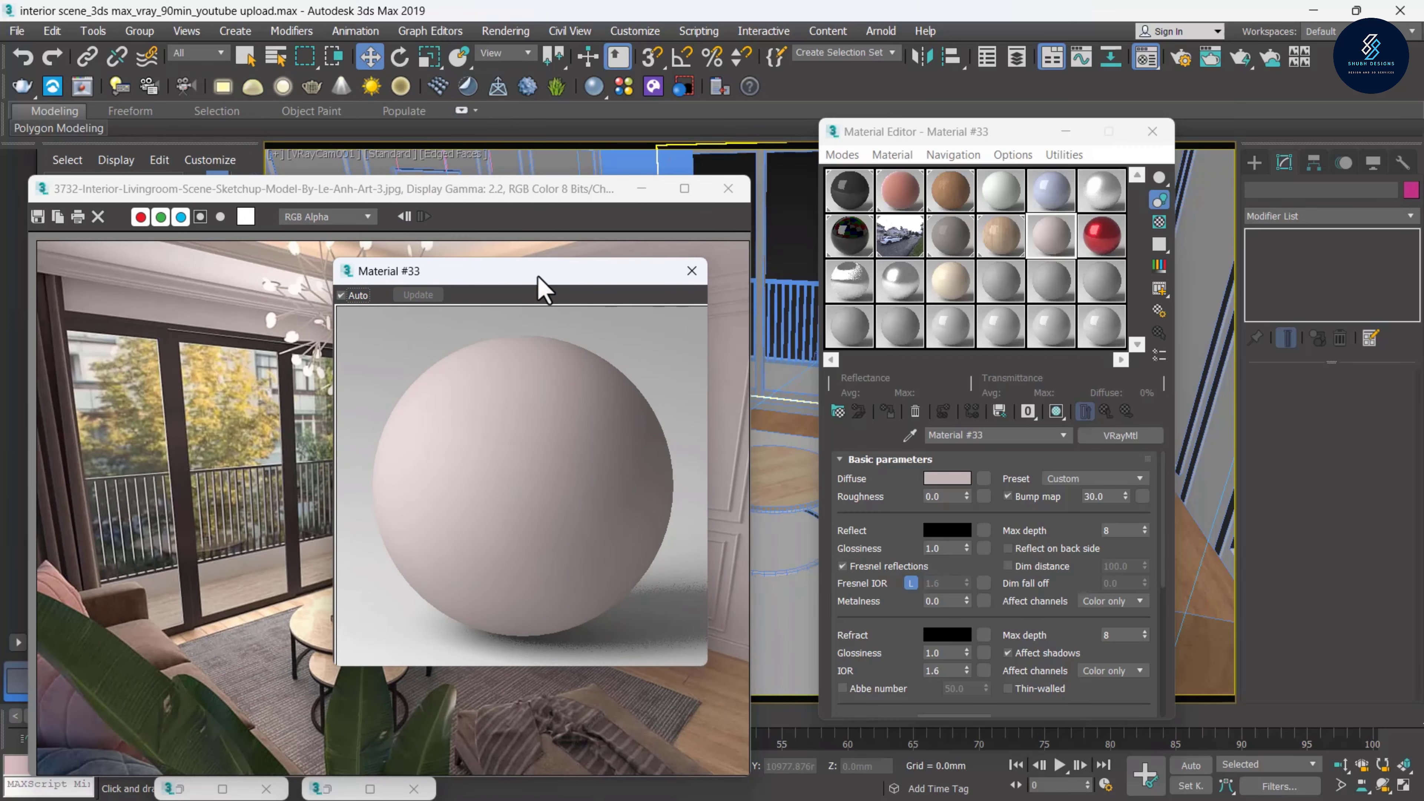
left_click(404, 224)
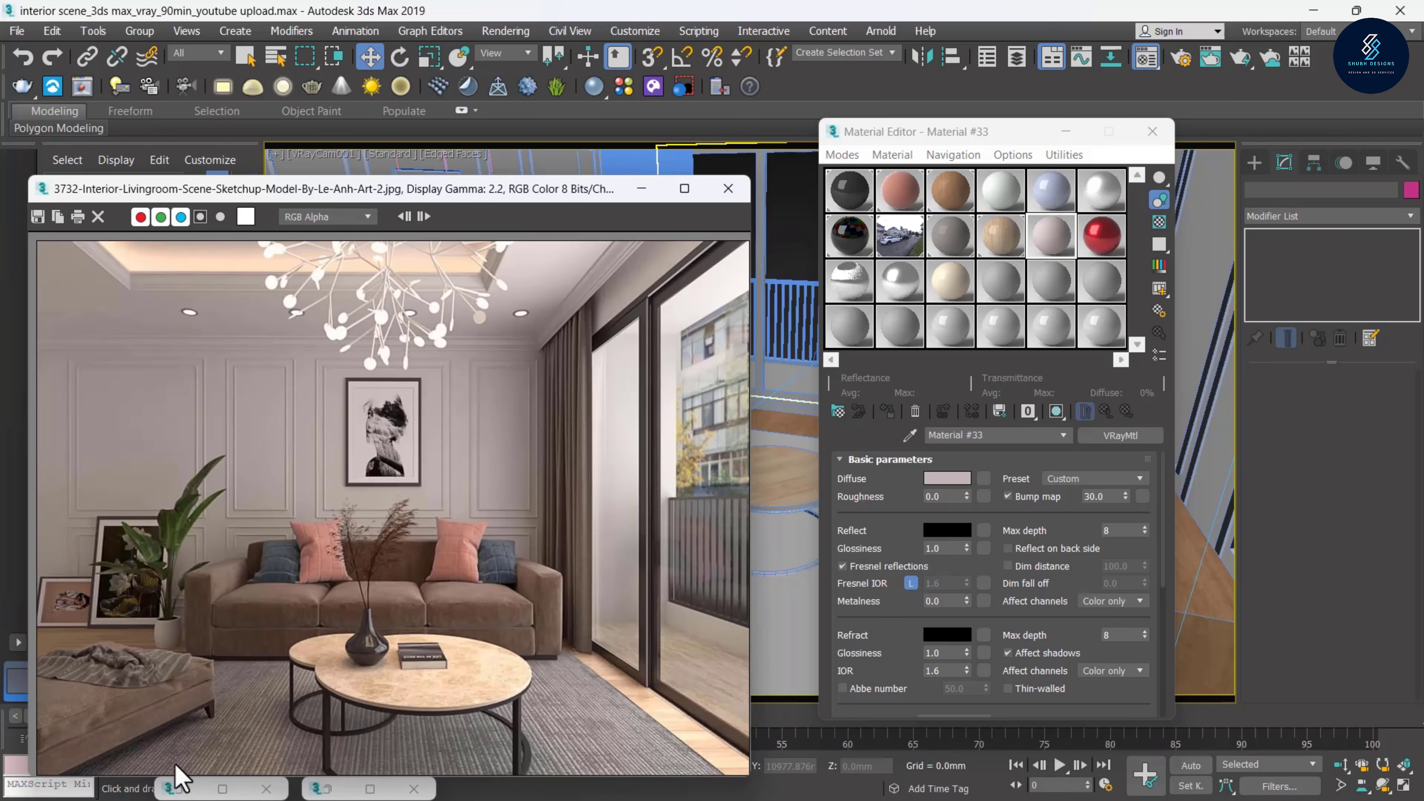
left_click_drag(468, 196, 948, 165)
mouse_move(471, 286)
left_mouse_down()
mouse_move(375, 260)
mouse_move(264, 254)
left_mouse_up()
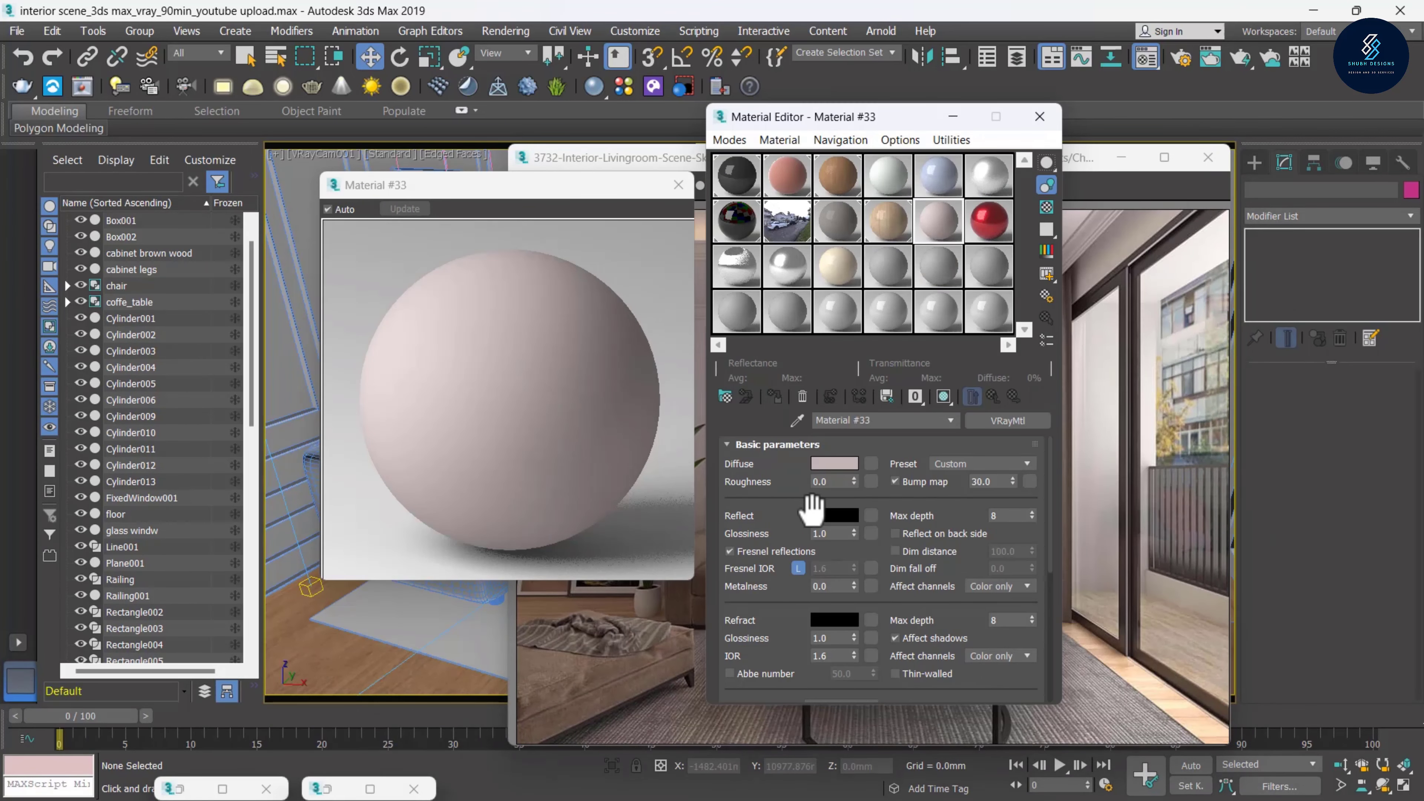
Set Material #33's reflect colour to a very dark grey of 15, 15, 15
left_click(834, 516)
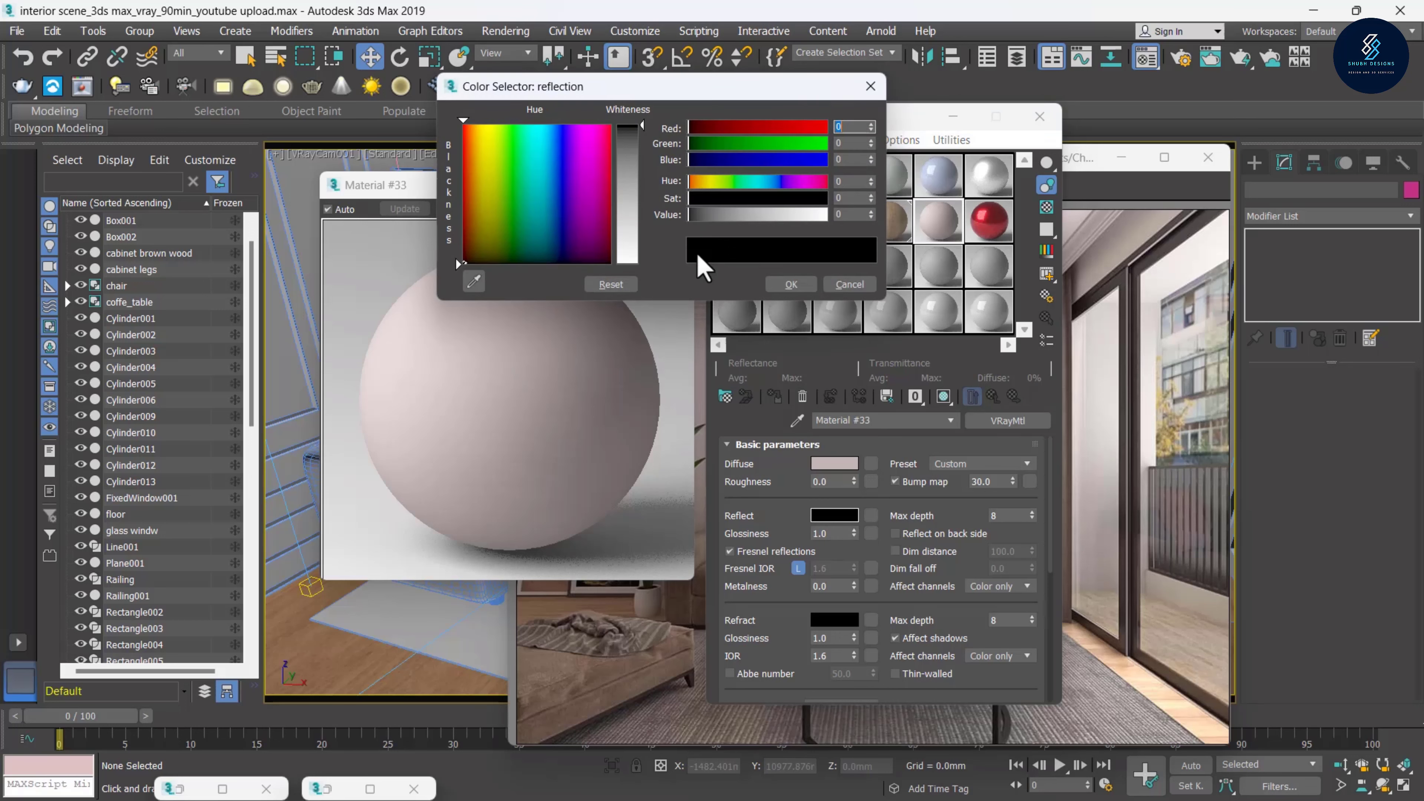
left_click(631, 140)
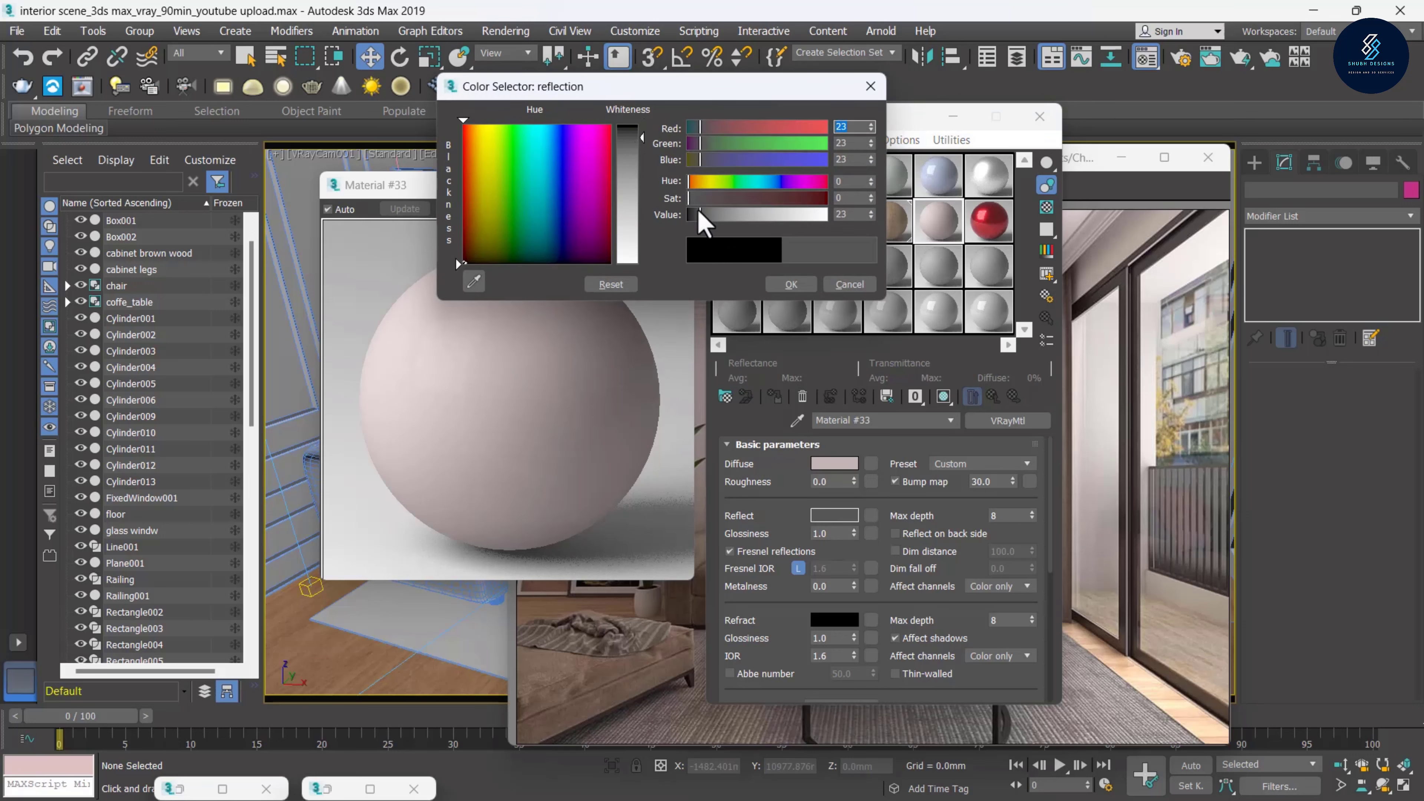
left_click(791, 285)
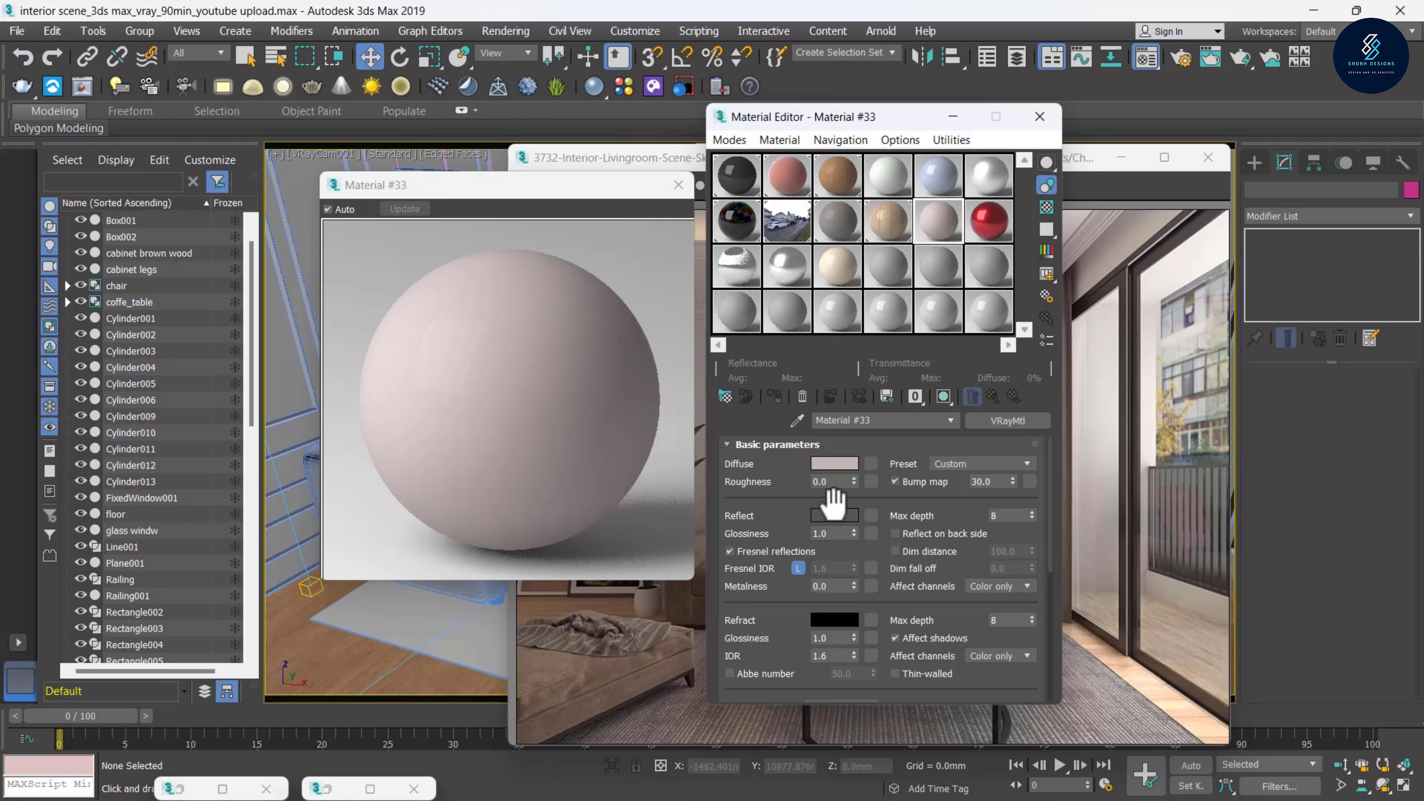
left_click(835, 517)
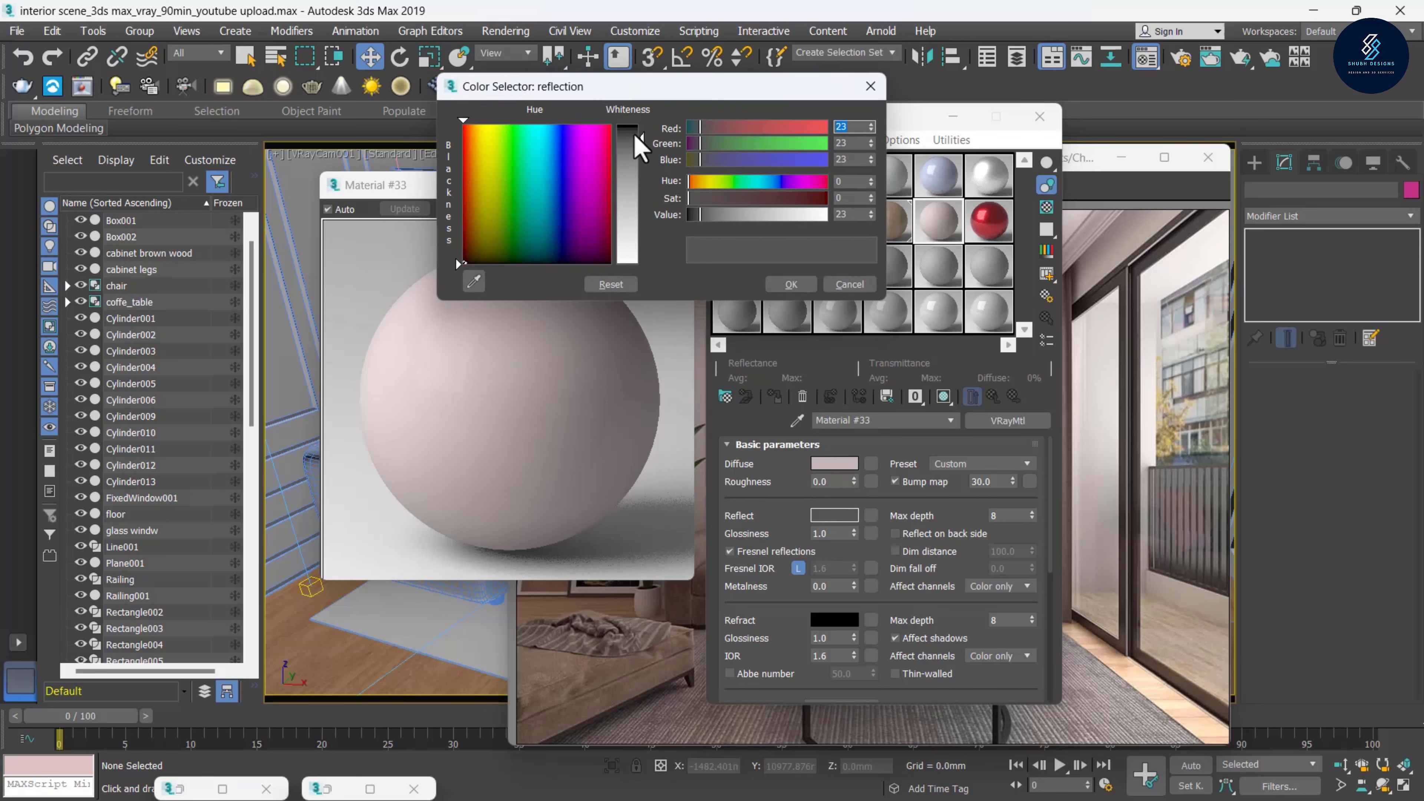
left_click_drag(639, 147, 639, 153)
left_click(788, 286)
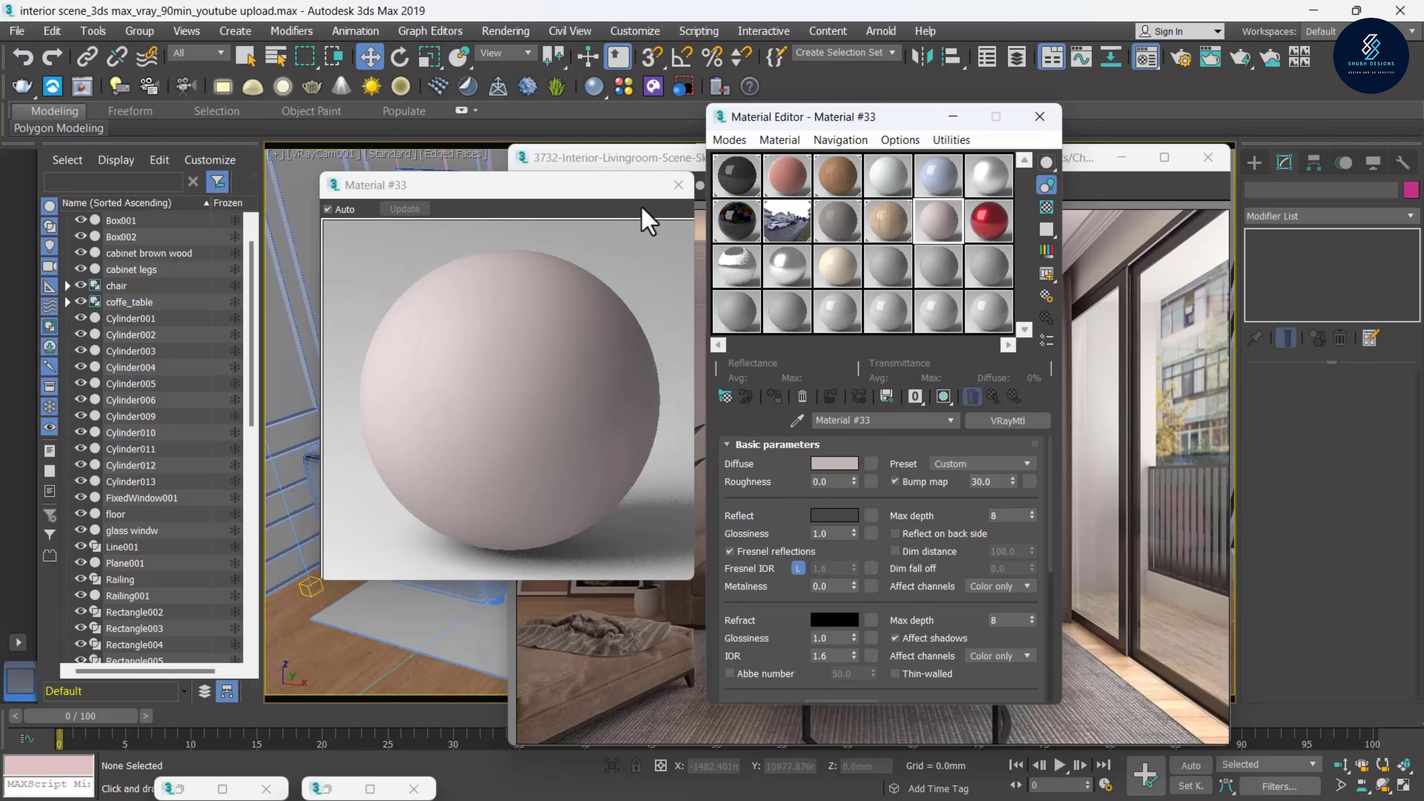
left_click_drag(631, 191, 432, 186)
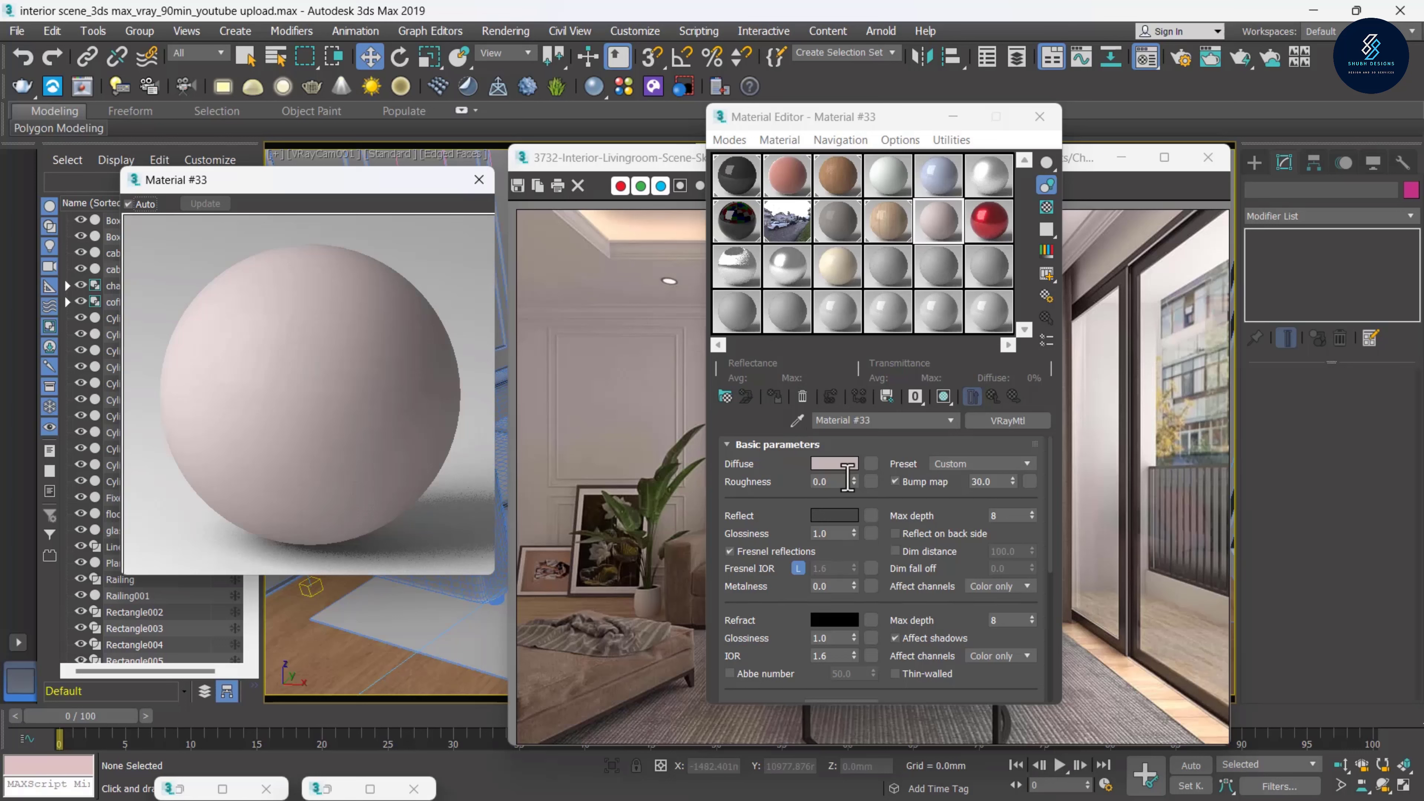
Launch Google Chrome and search for 'wall bump texture'
mouse_move(1047, 549)
key("super")
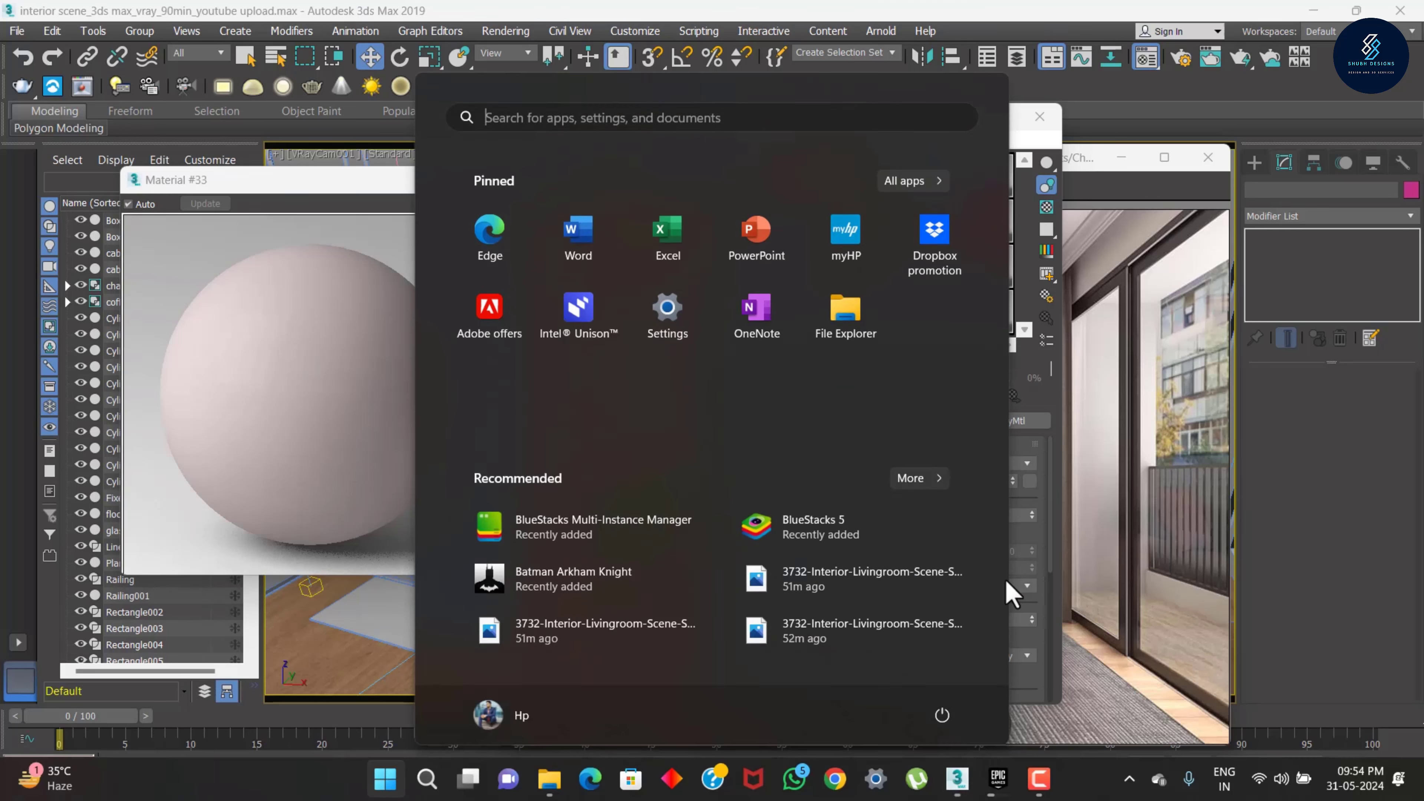
key("super")
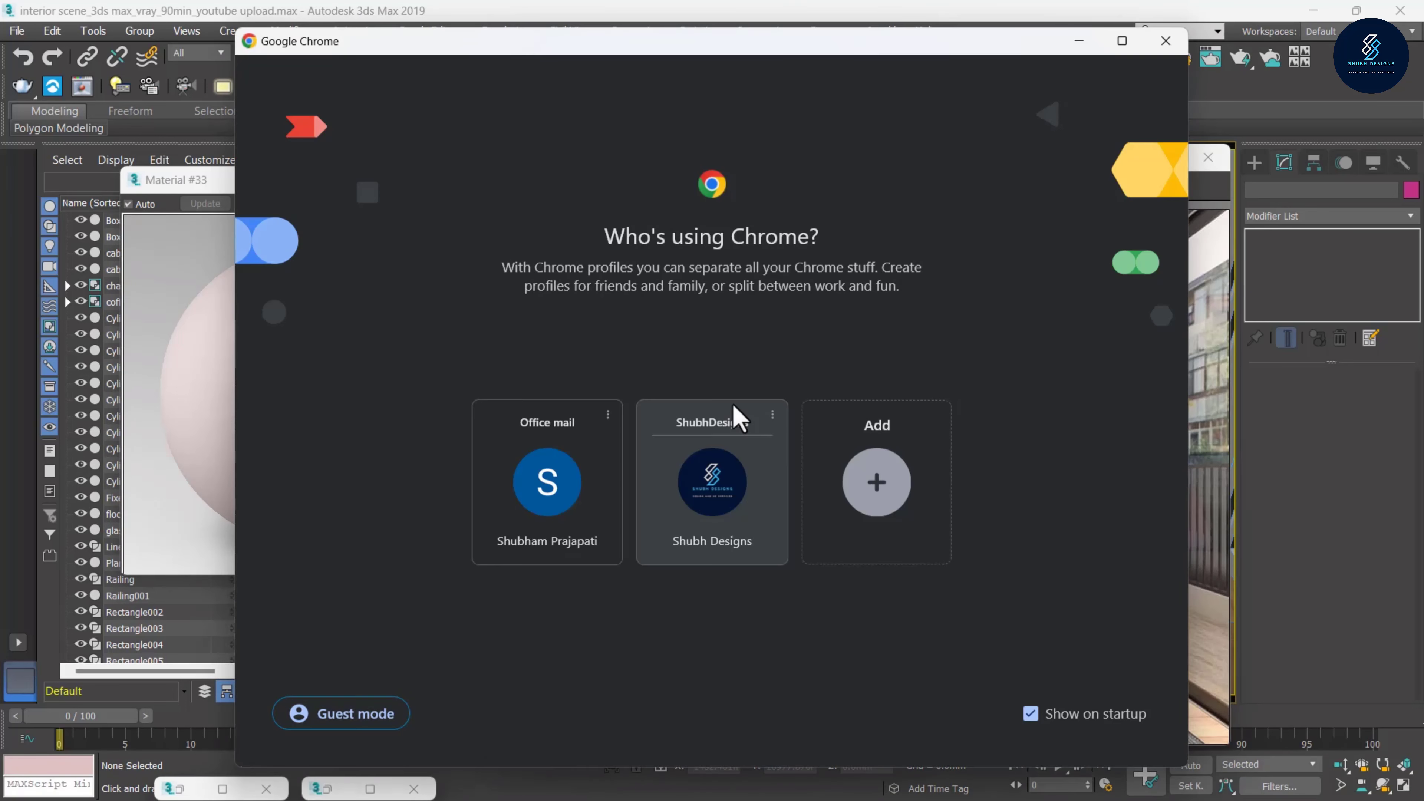
left_click(744, 525)
left_click(313, 61)
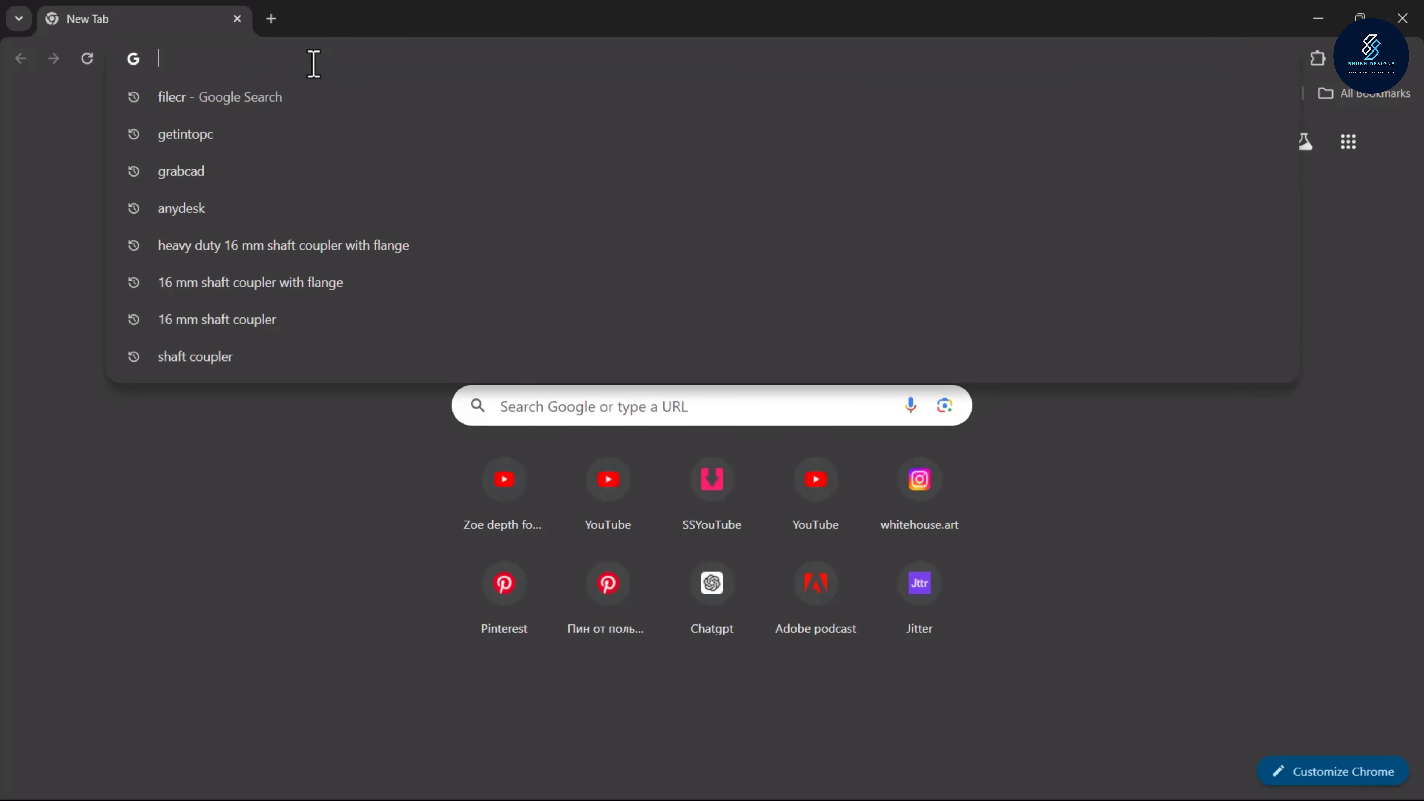
type("wall ")
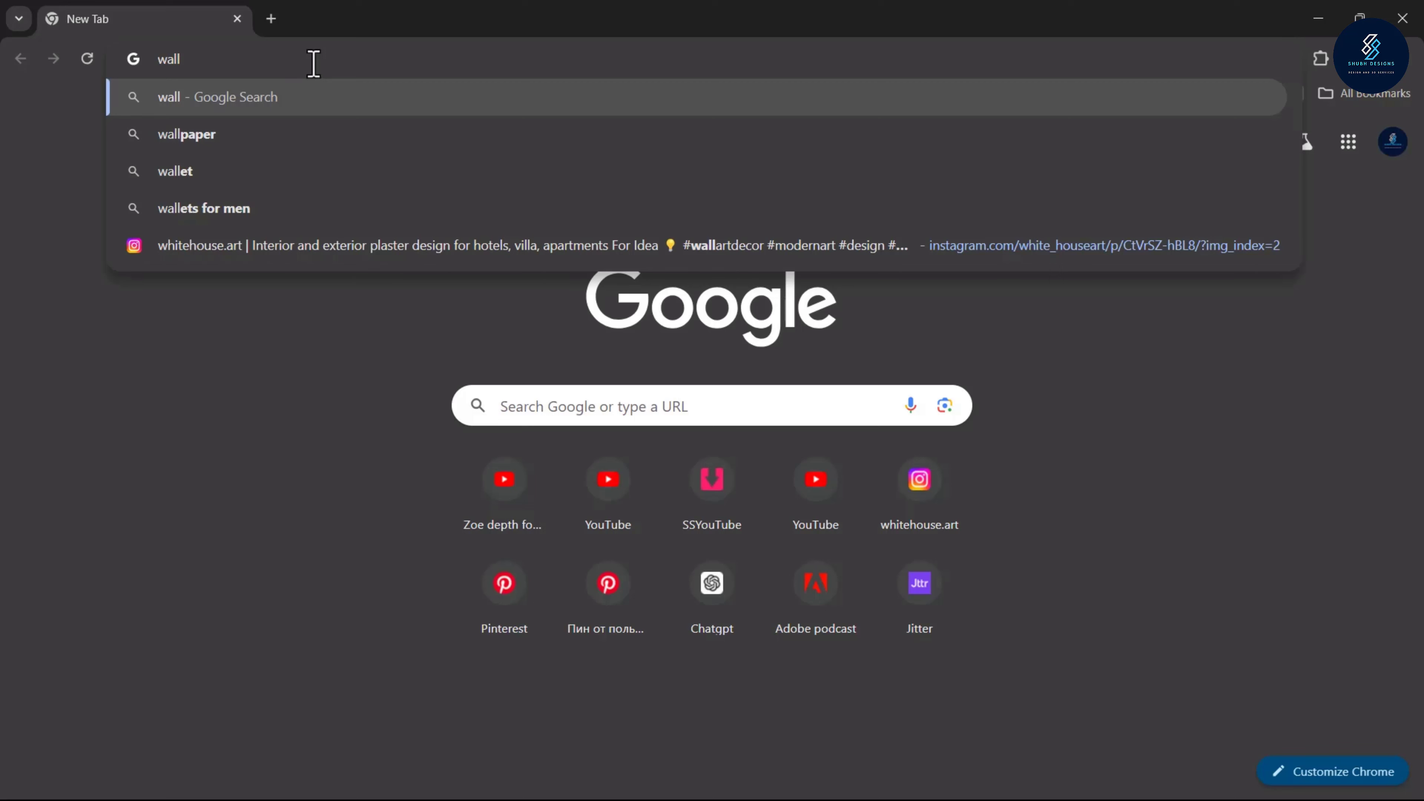
type("bump ")
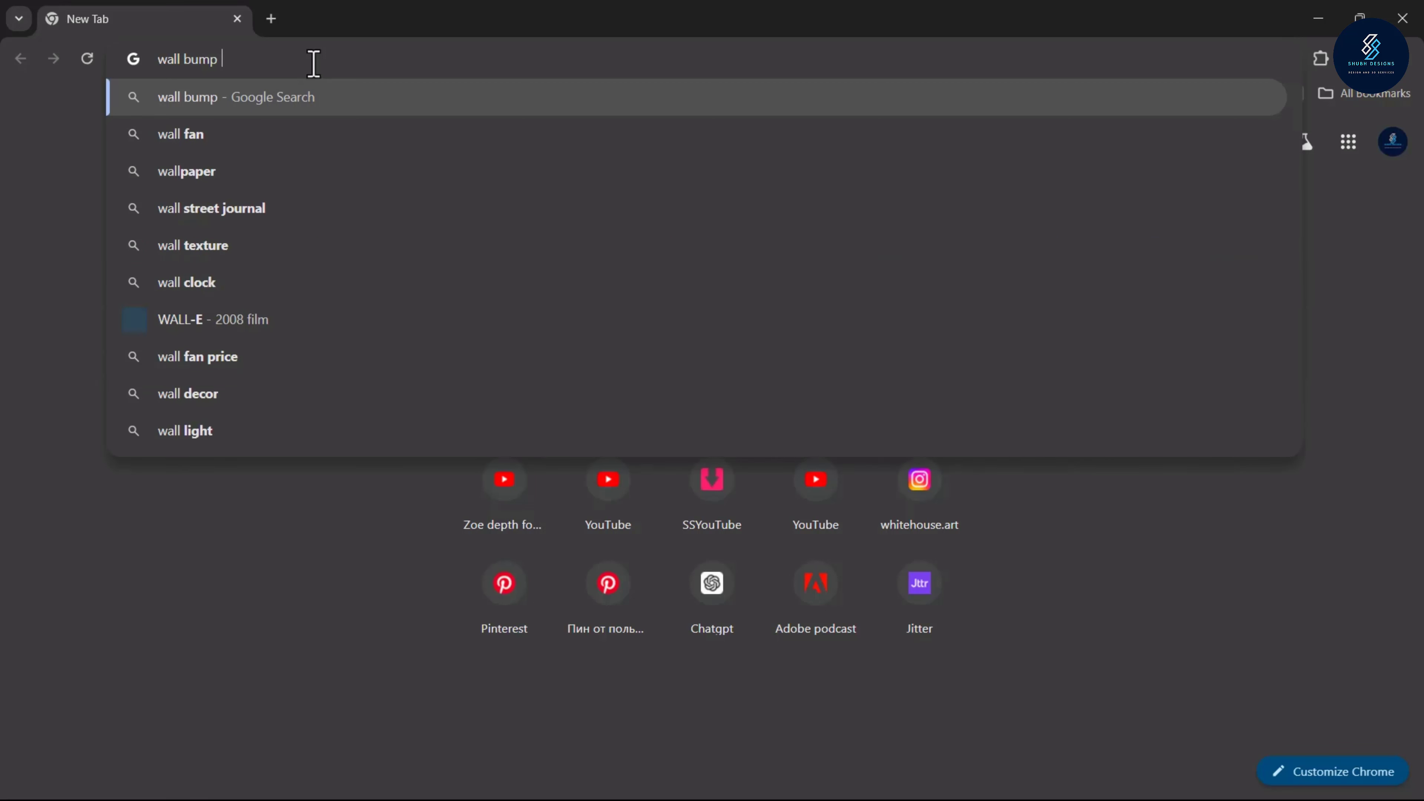
type("texture")
key("Return")
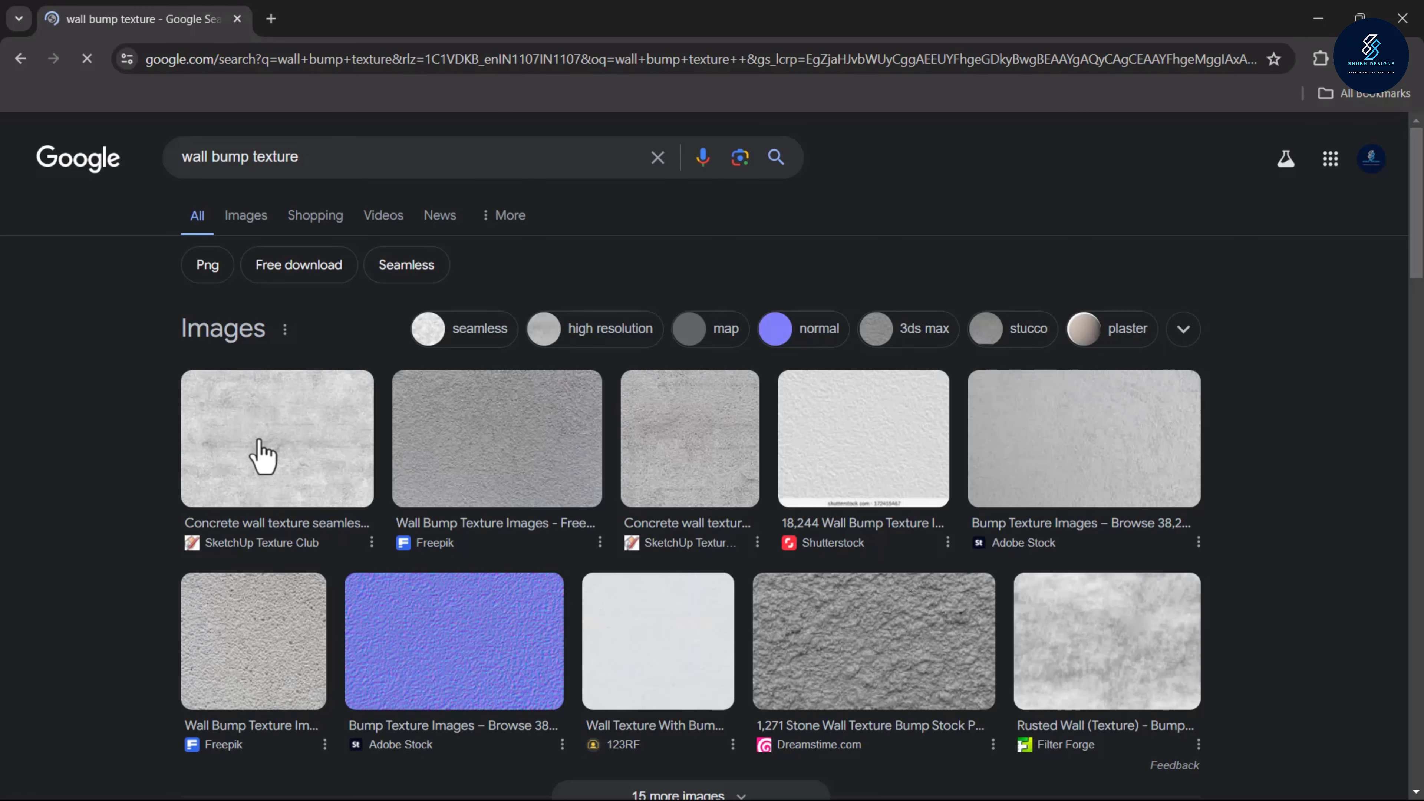
Filter to Large image results and open the 123RF rough white cement wall image in a new tab
left_click(247, 223)
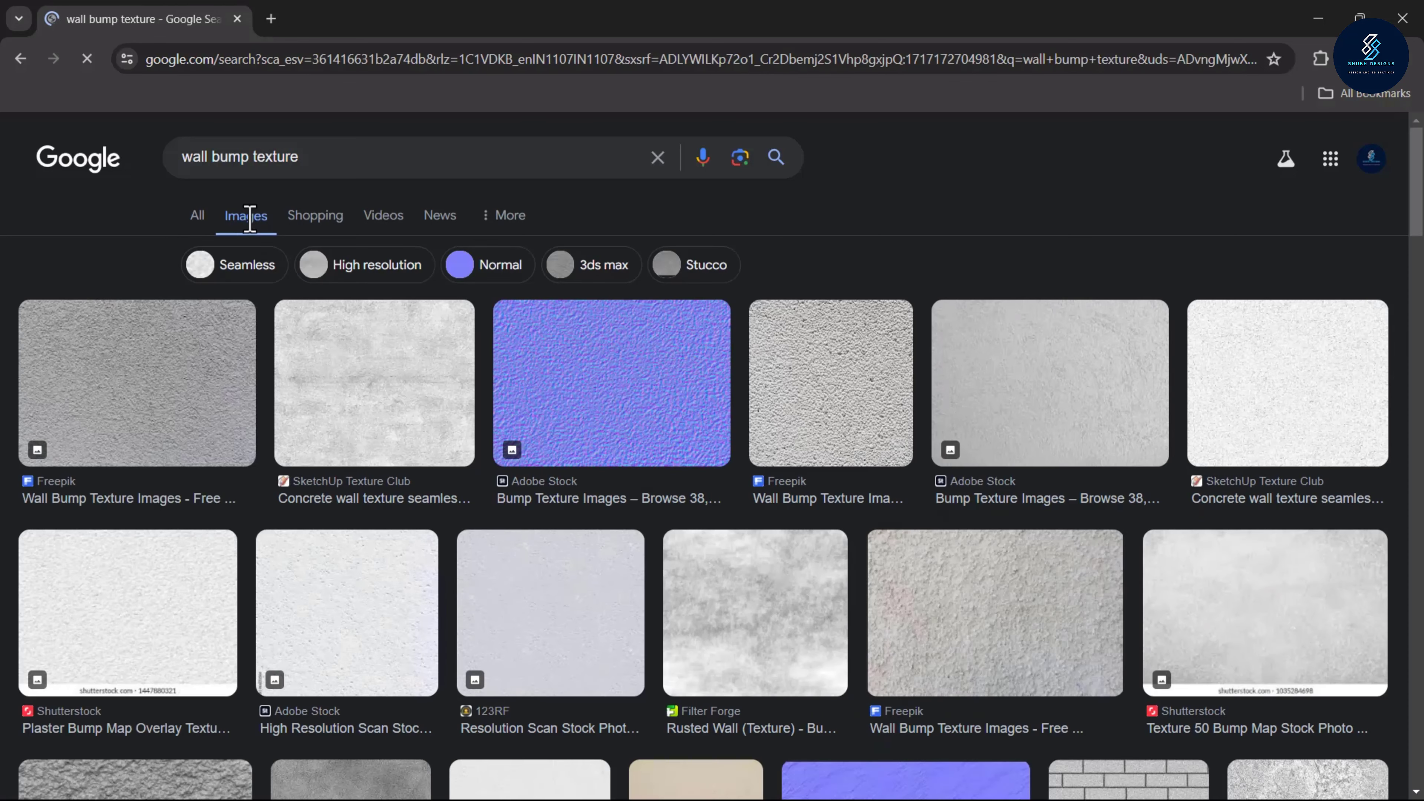
left_click(779, 214)
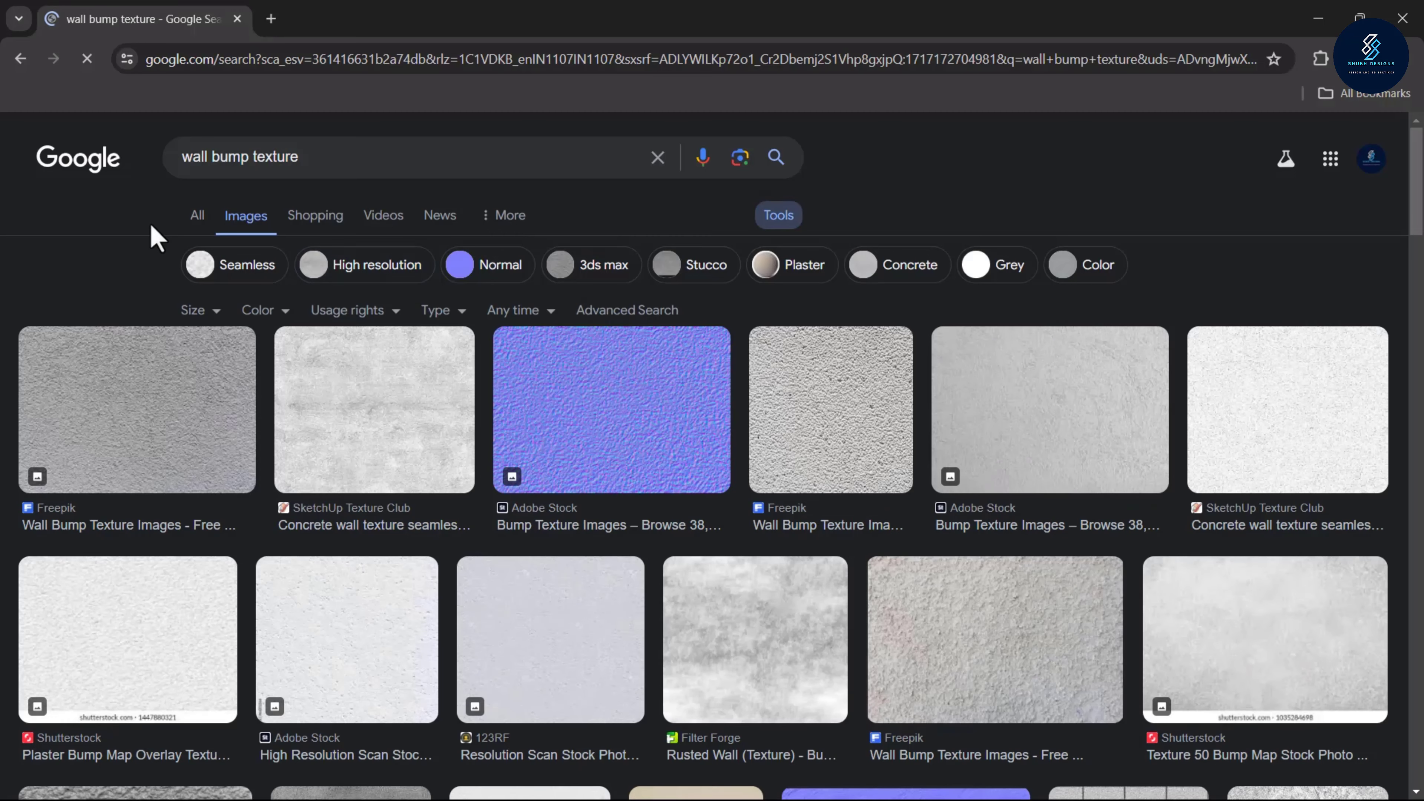
left_click(205, 310)
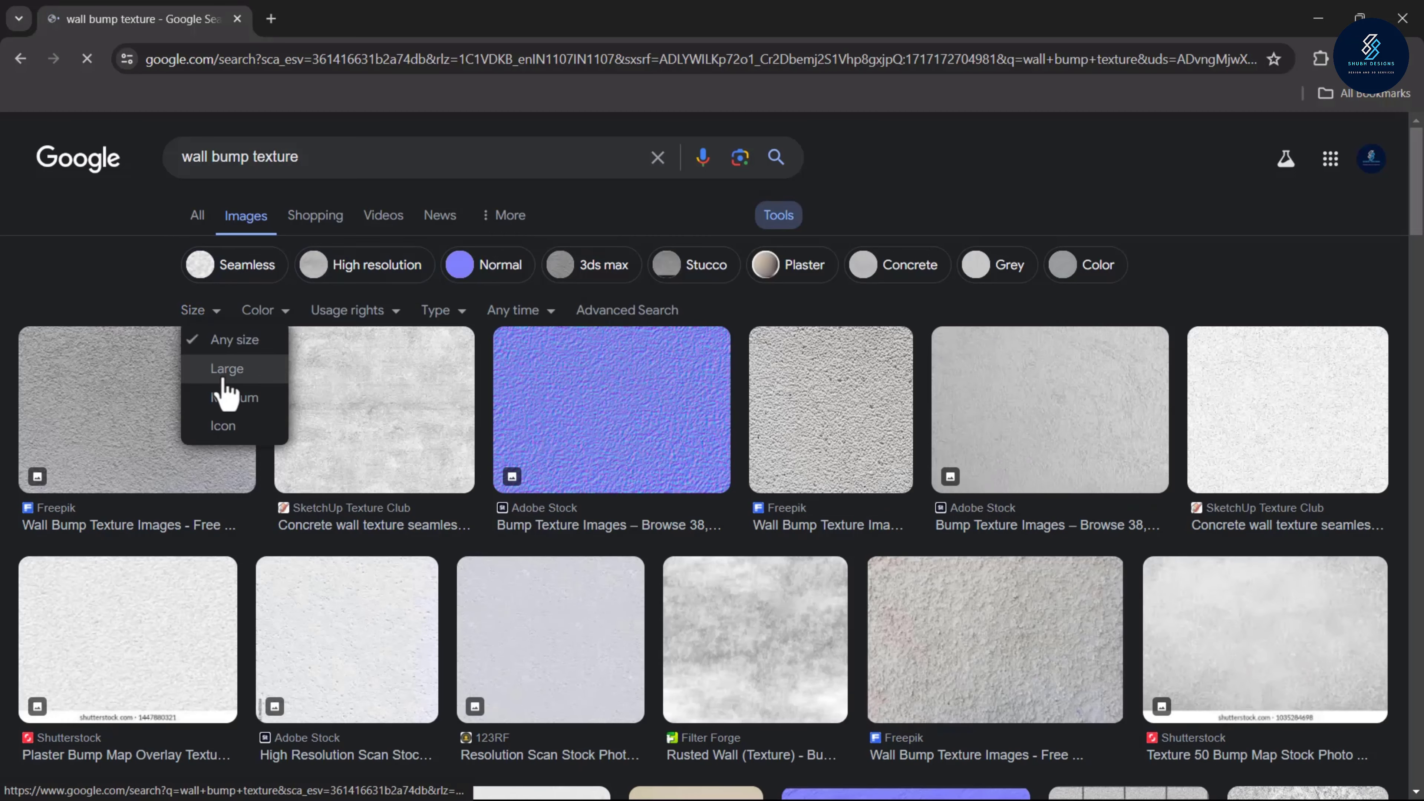
left_click(226, 369)
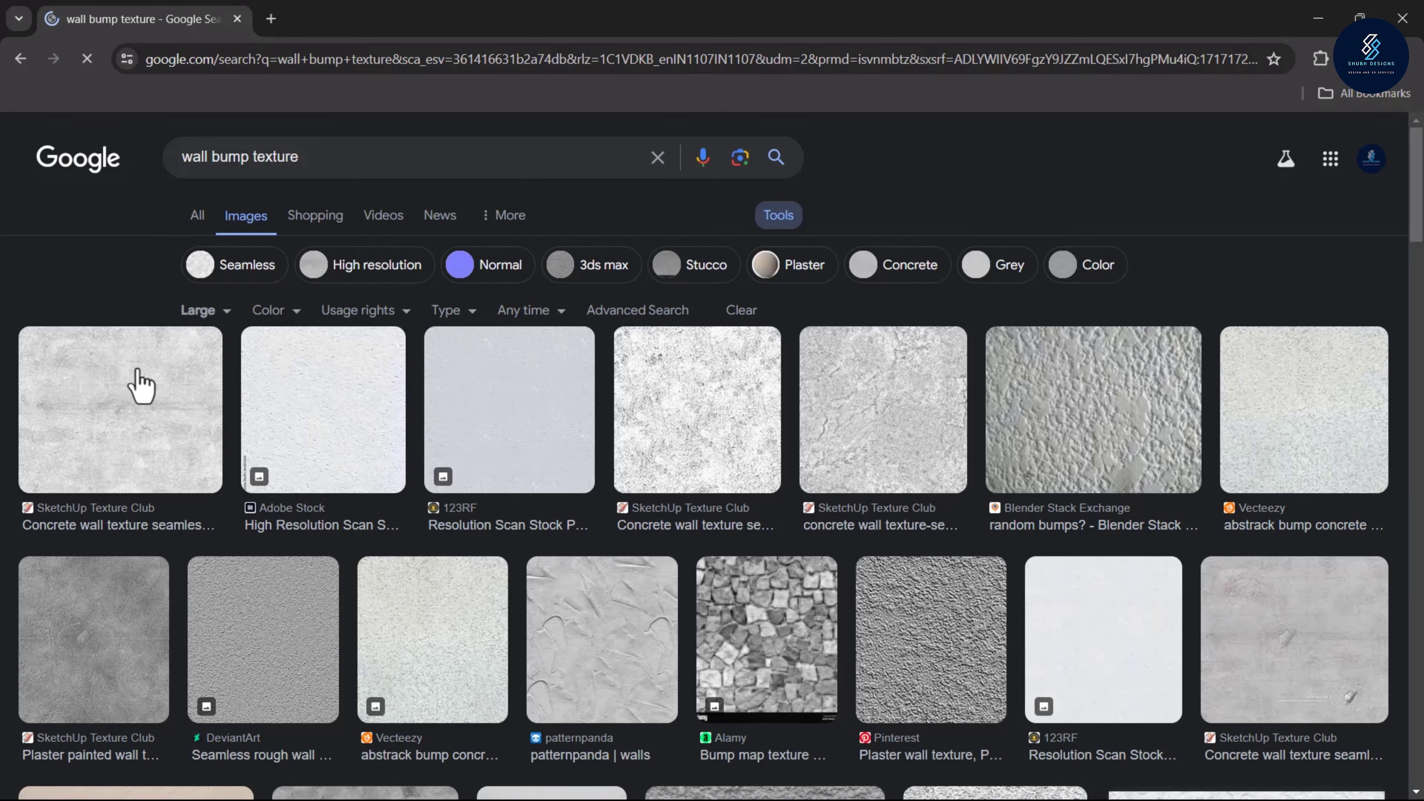
left_click(503, 429)
right_click(866, 365)
left_click(1039, 644)
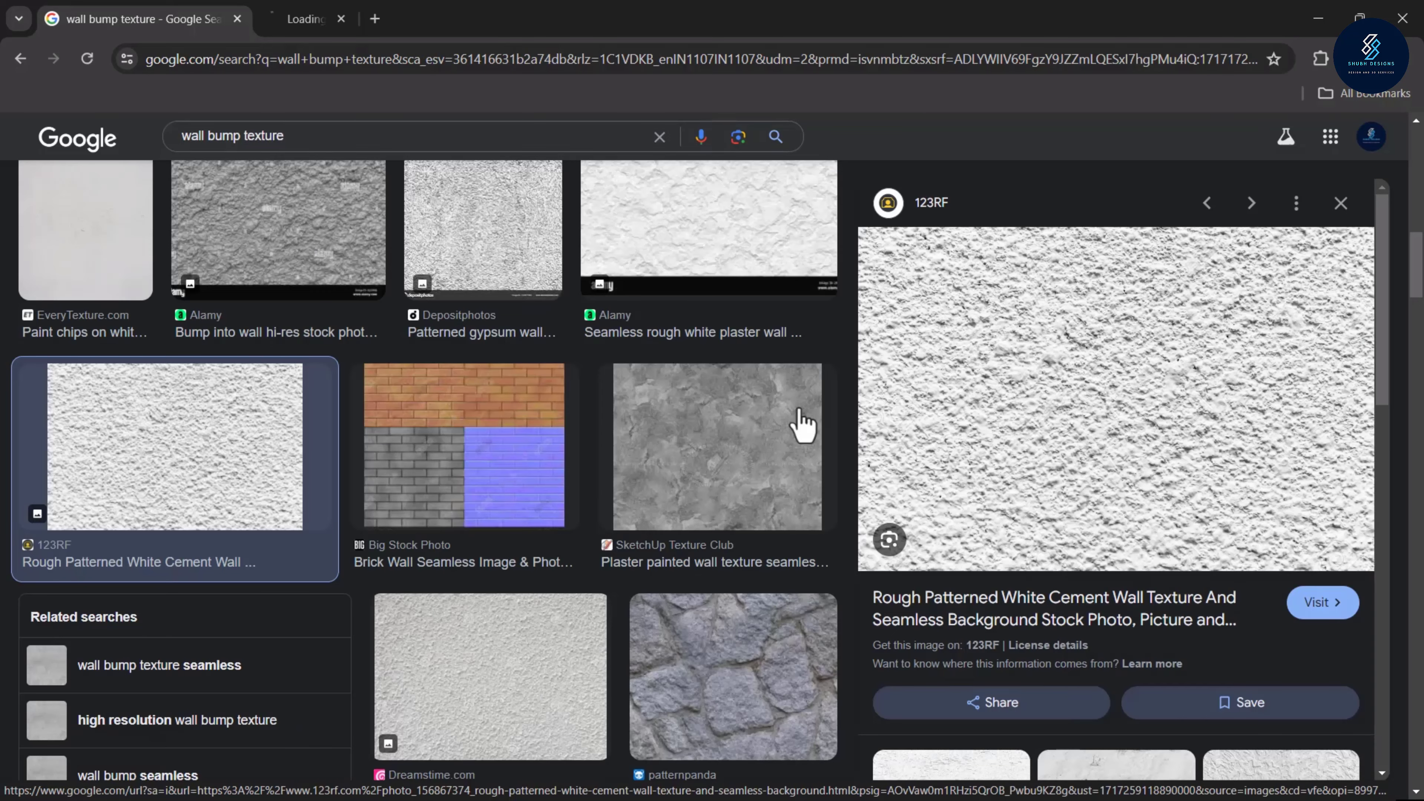
Copy the full-size cement wall texture image and return to 3ds Max
left_click(330, 16)
right_click(699, 365)
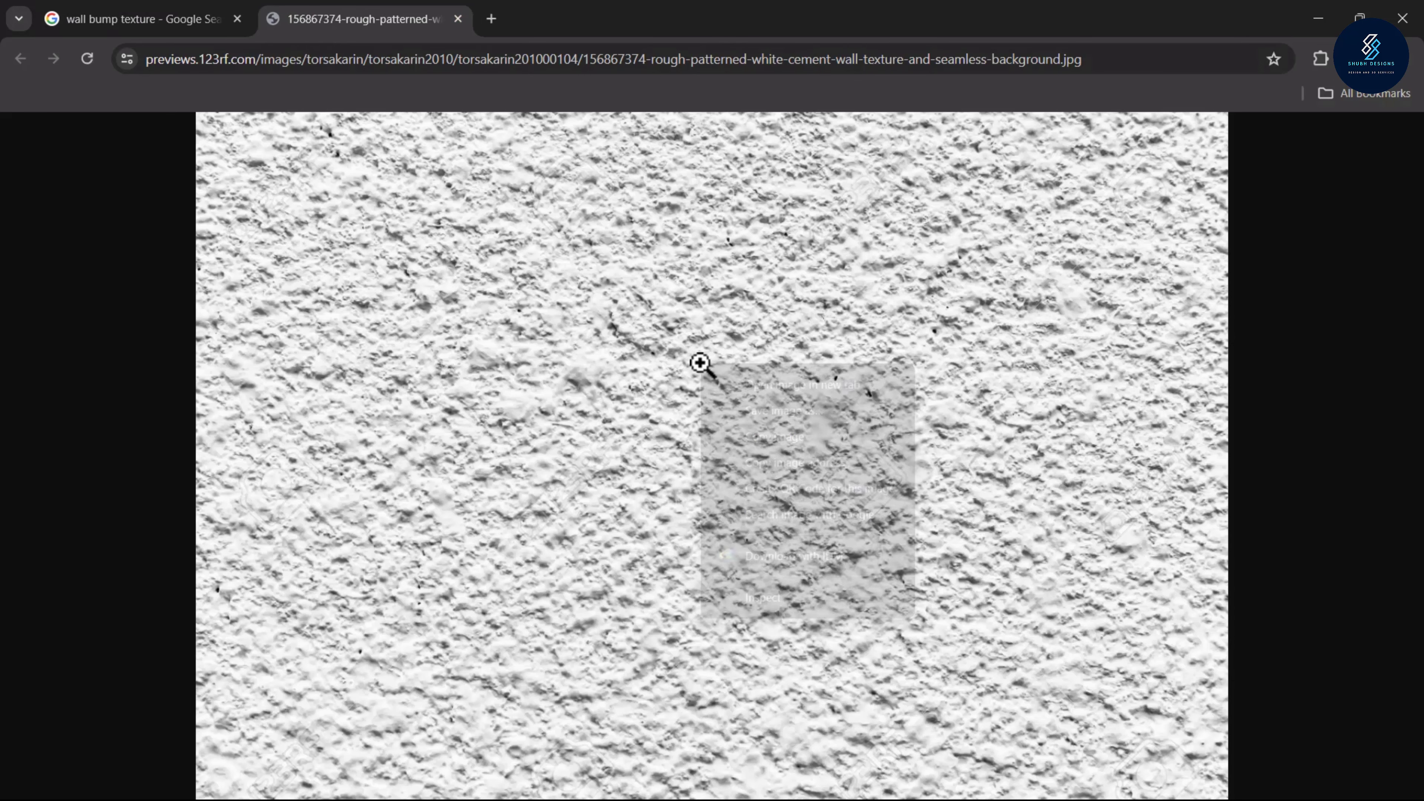
left_click(617, 361)
left_click(628, 371)
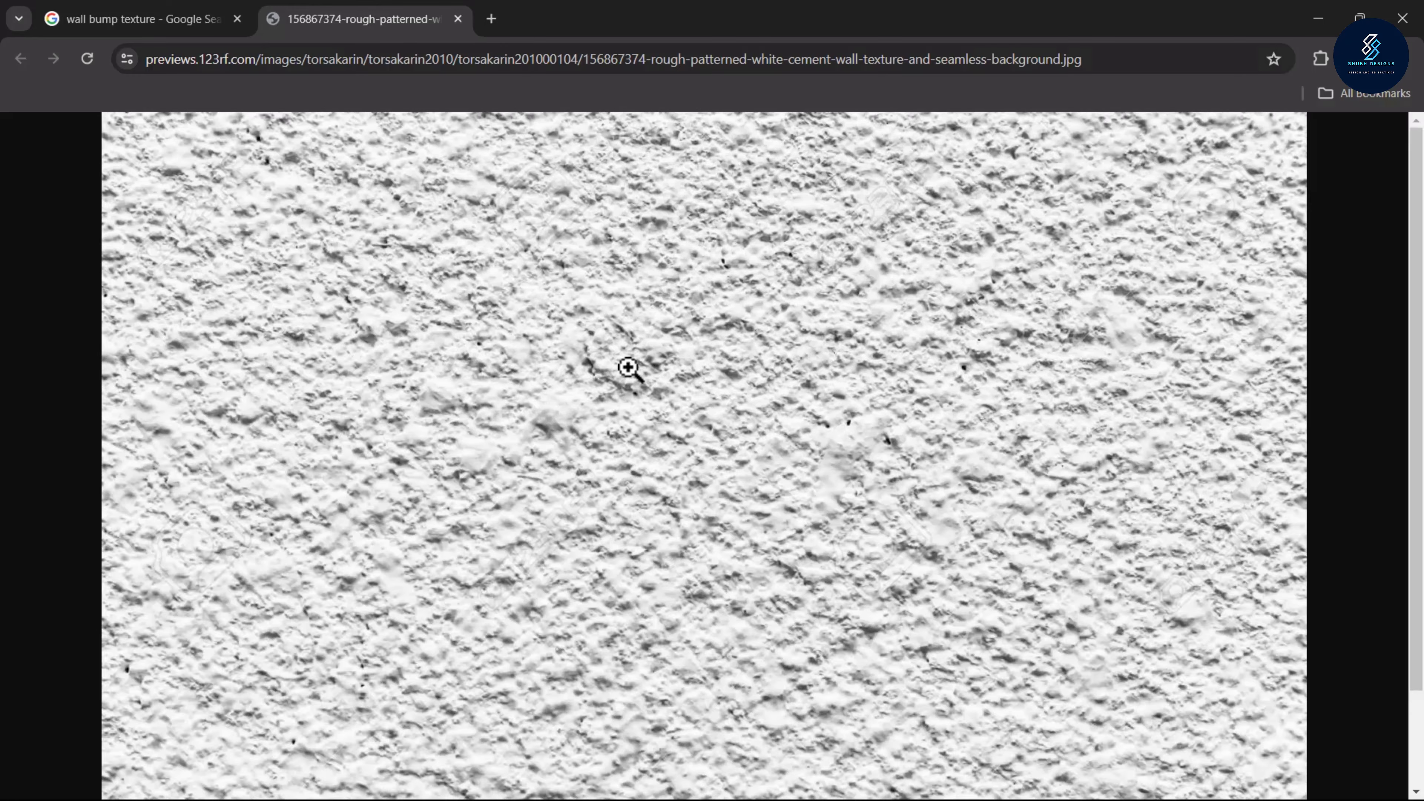
right_click(625, 345)
left_click(706, 415)
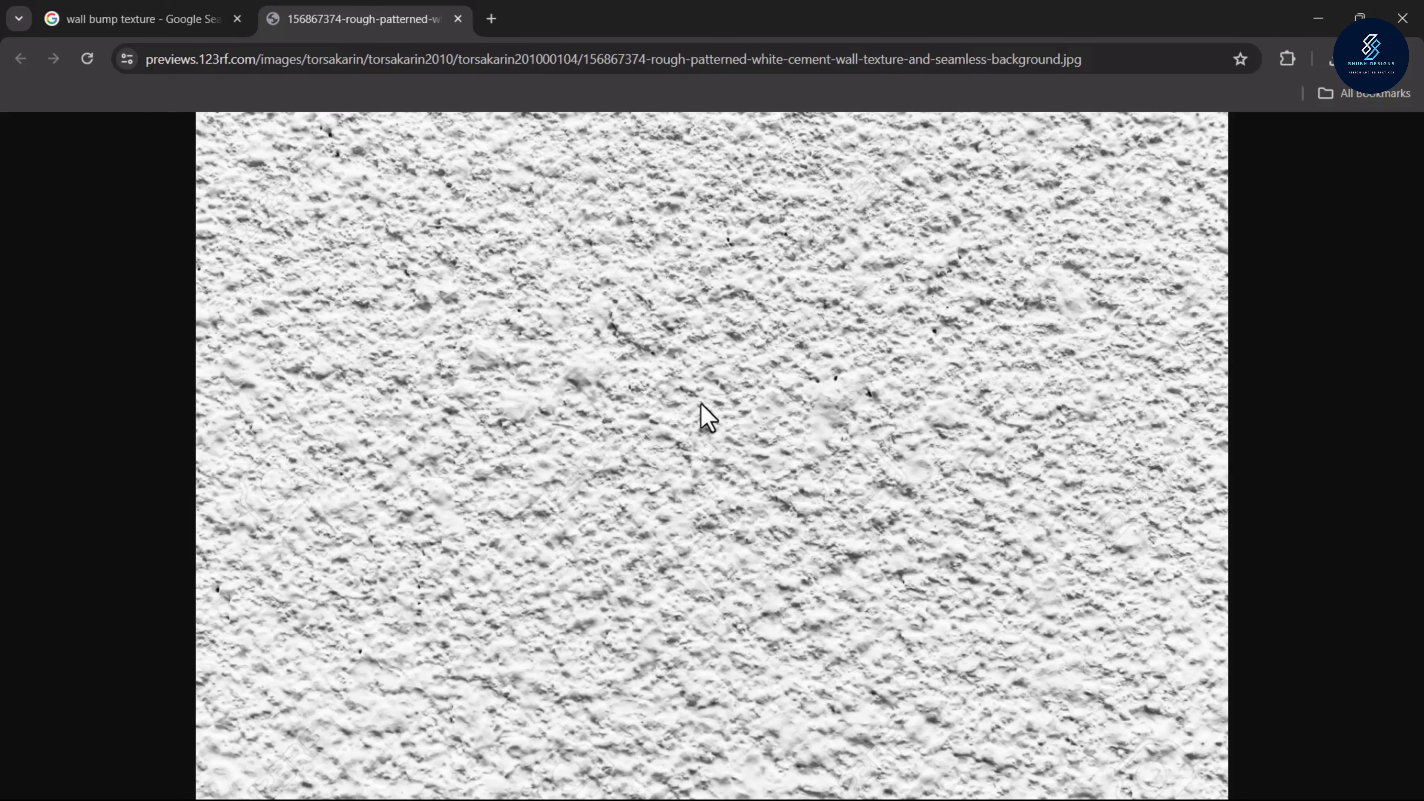
key("alt+Tab")
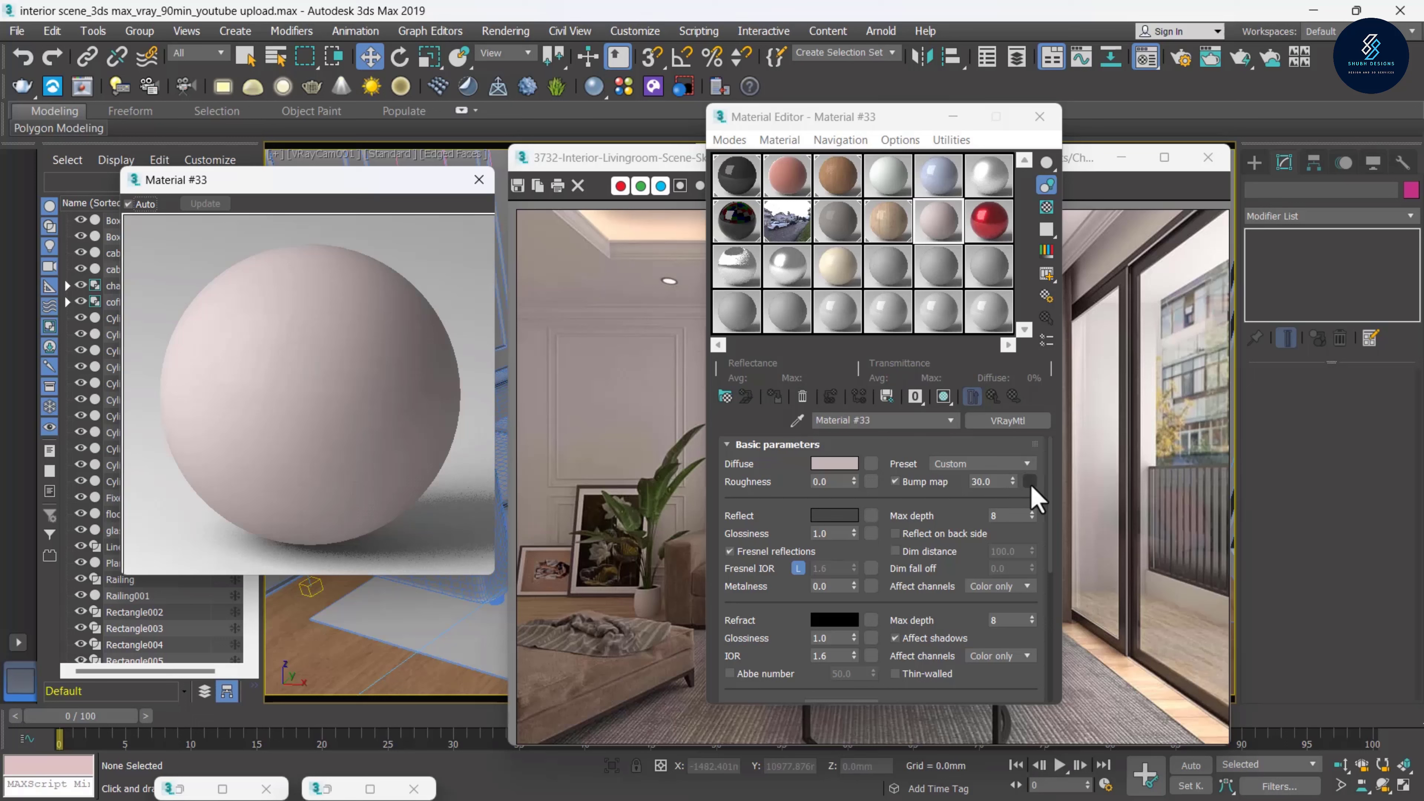
Load the cement-wall texture from the E: drive project folder as a Bitmap in the Bump slot
scroll(1043, 561, "down", 5)
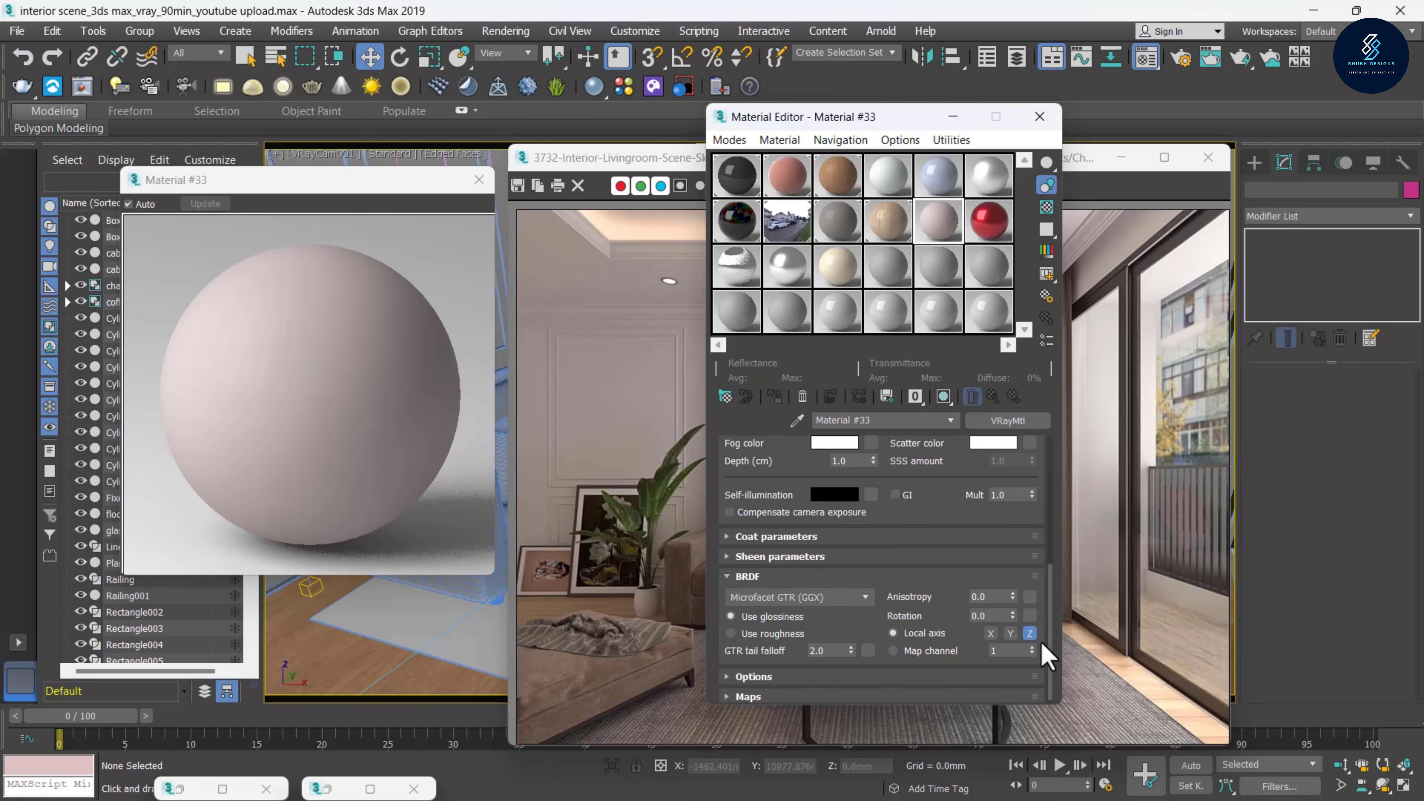
left_click(732, 694)
scroll(771, 561, "down", 3)
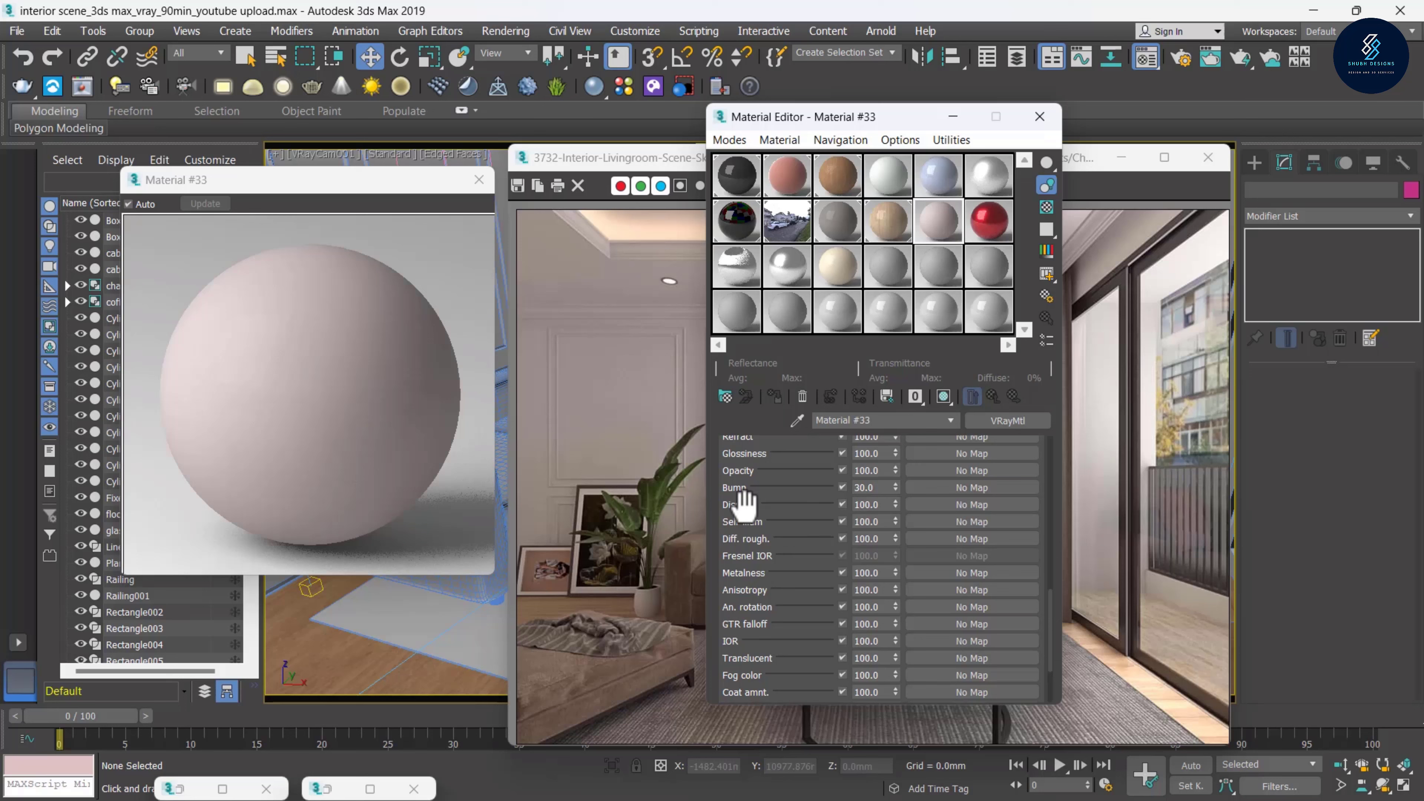
left_click(957, 488)
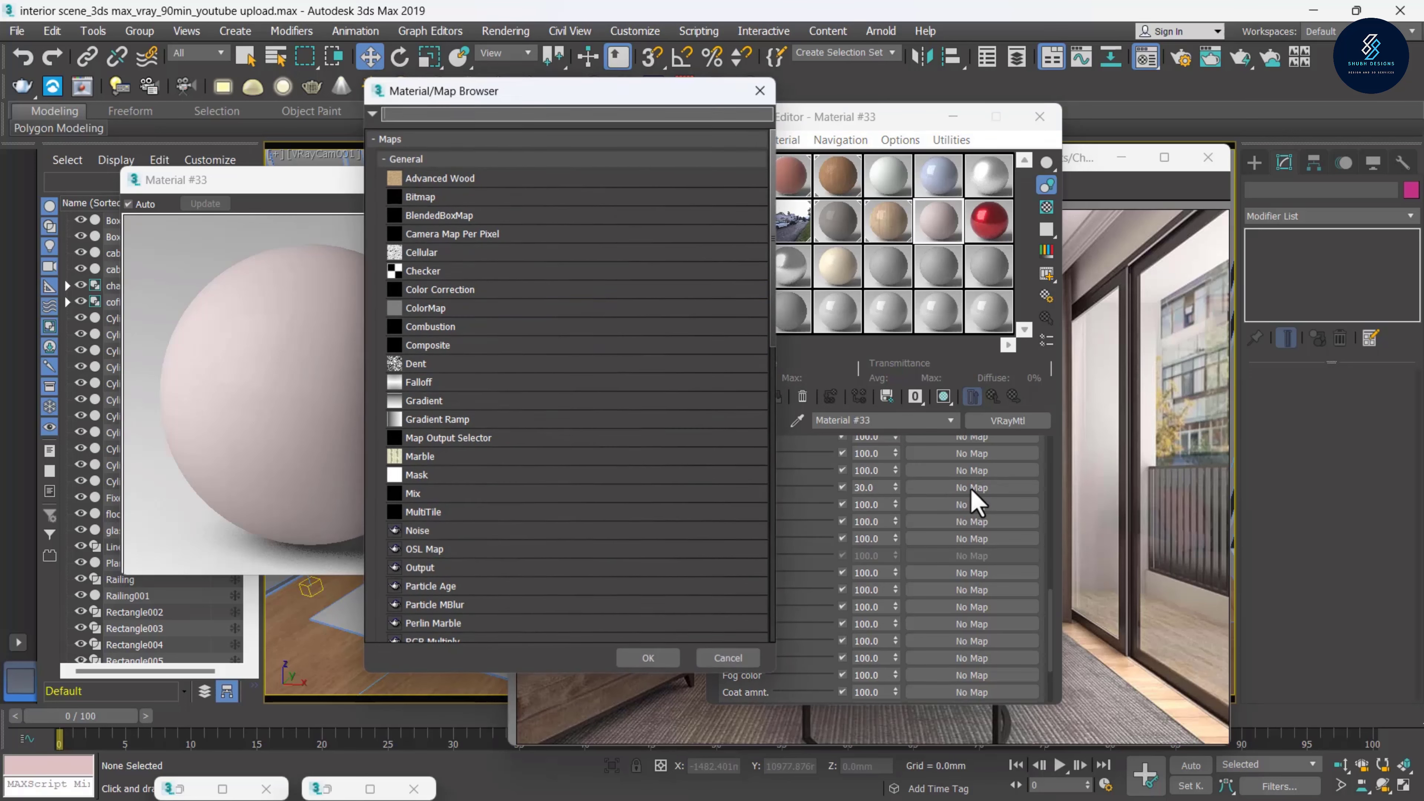
double_click(422, 197)
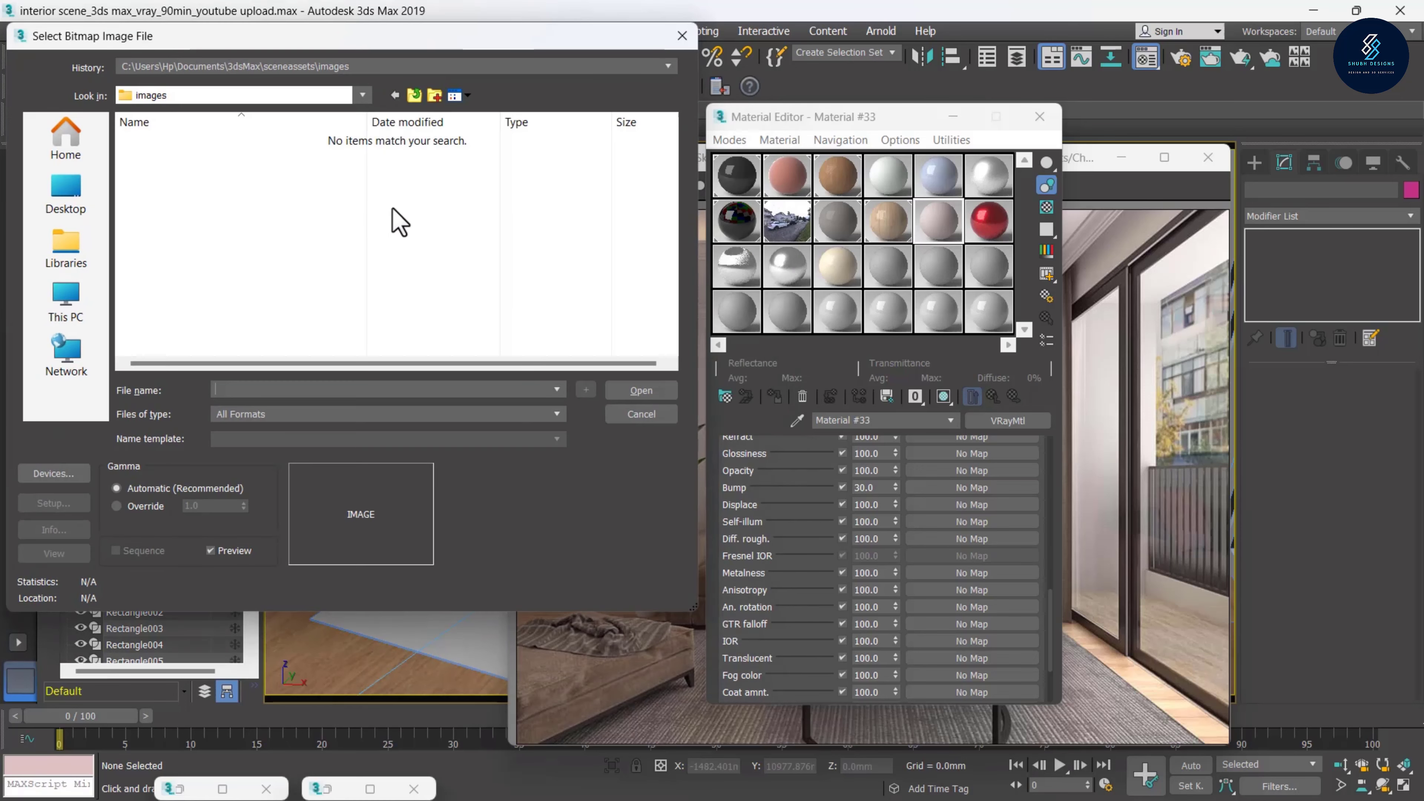
left_click(56, 314)
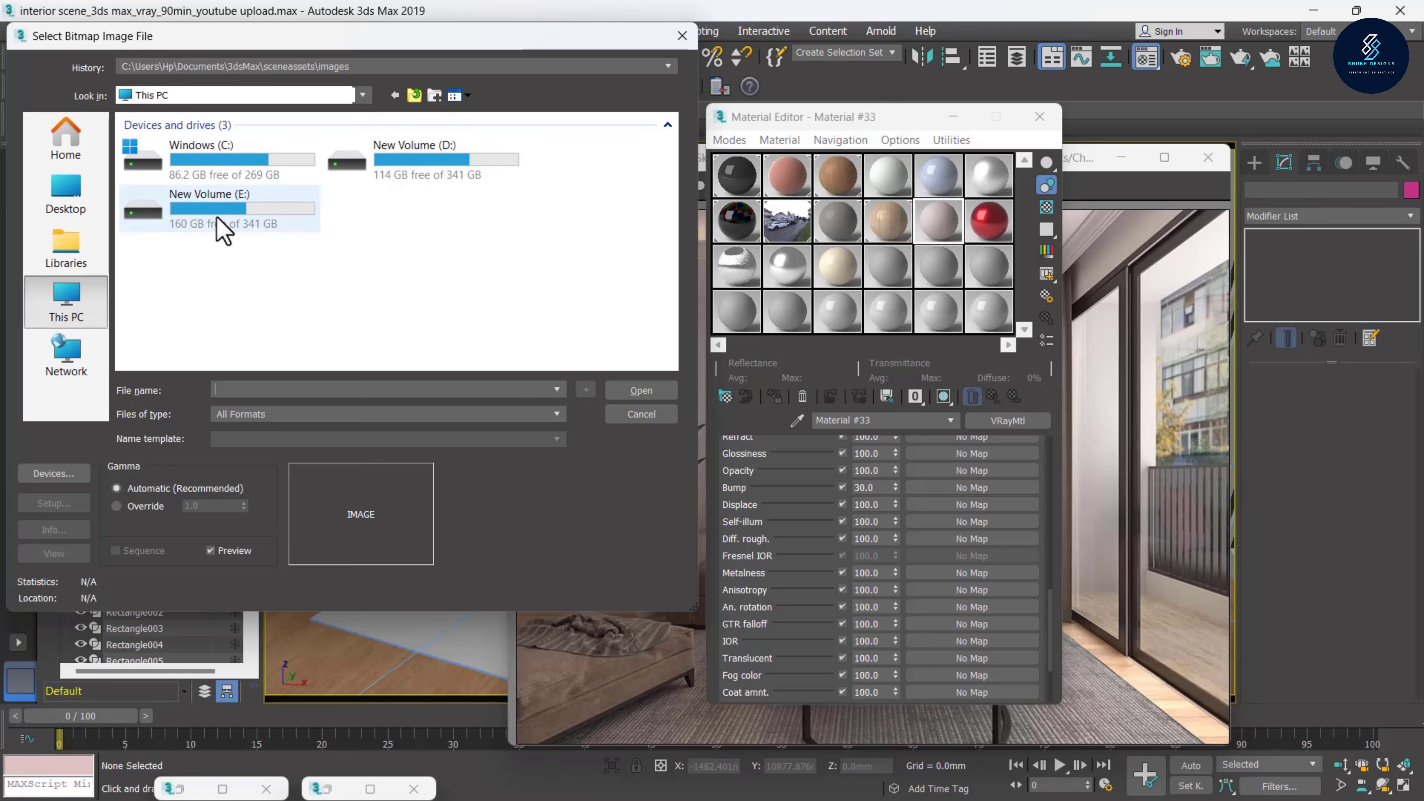
double_click(224, 229)
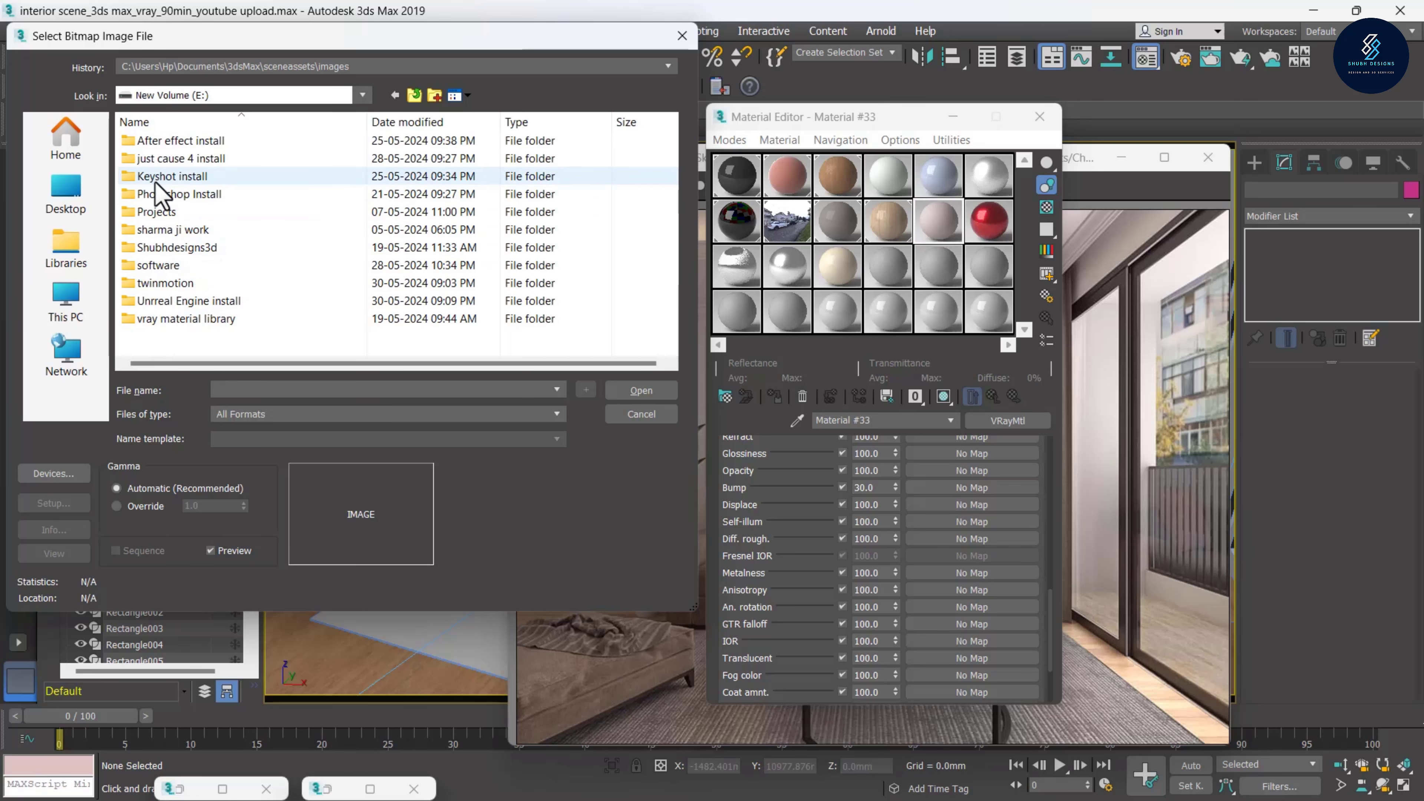
double_click(165, 249)
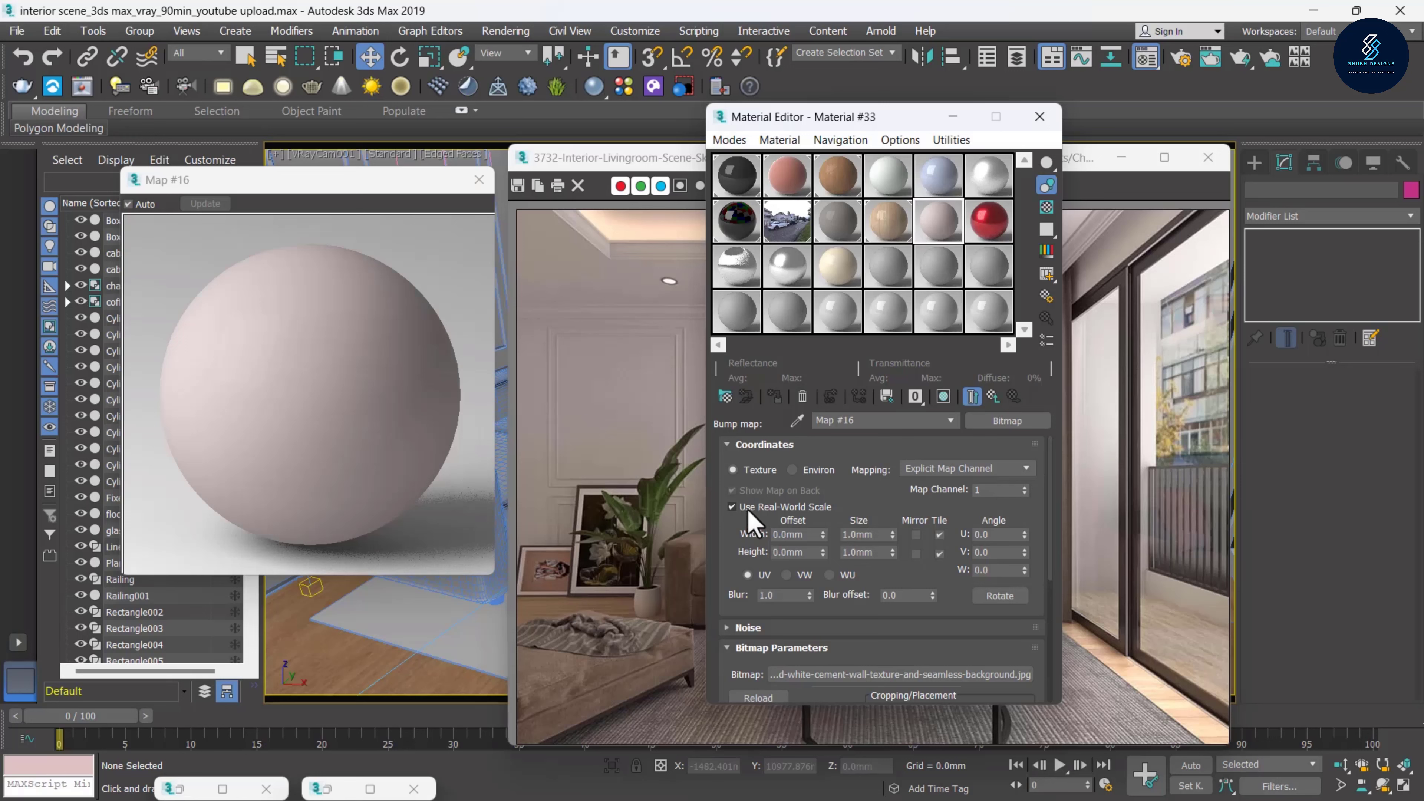
Turn off Use Real-World Scale on the bump map and lower the wall material's Bump strength to 5
left_click(749, 510)
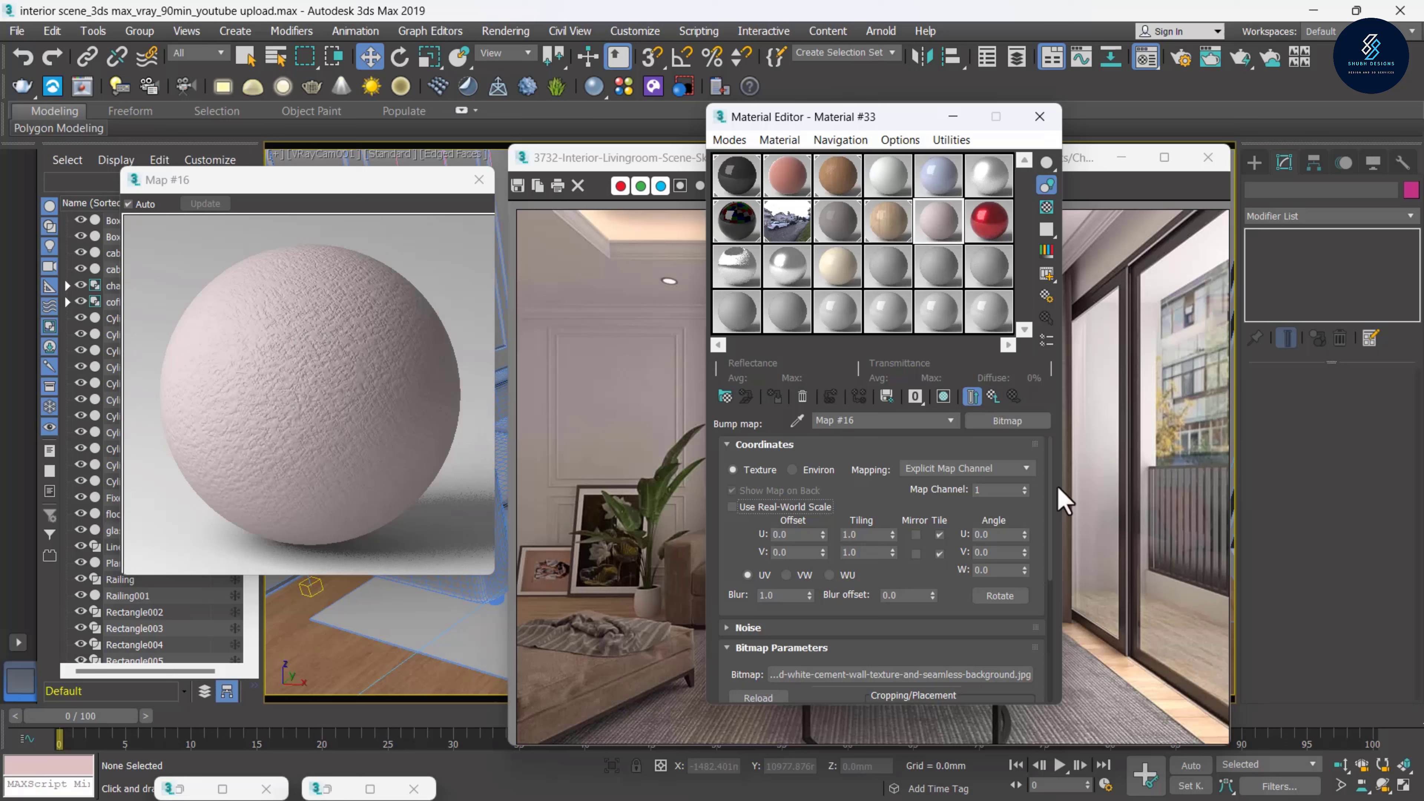
left_click(993, 396)
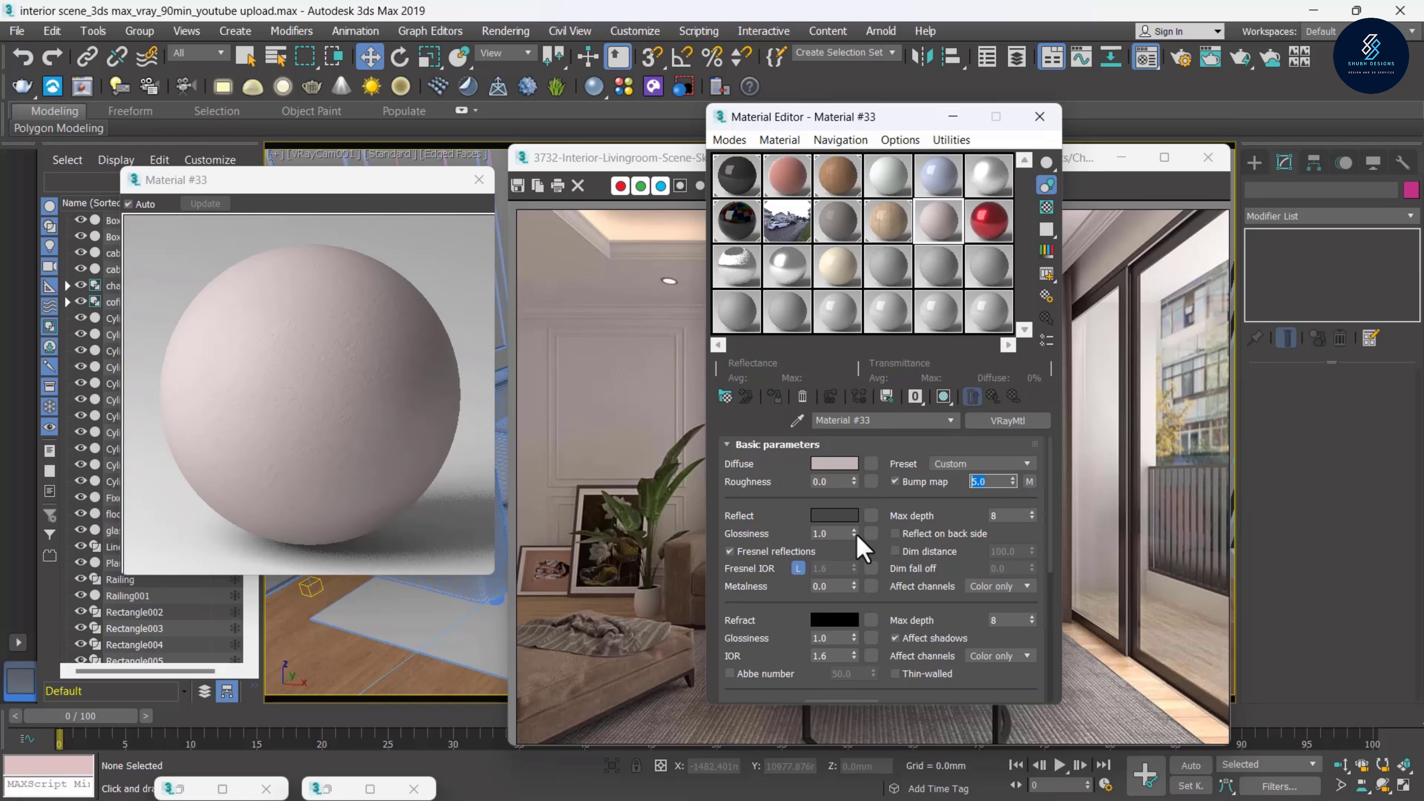
left_click(478, 180)
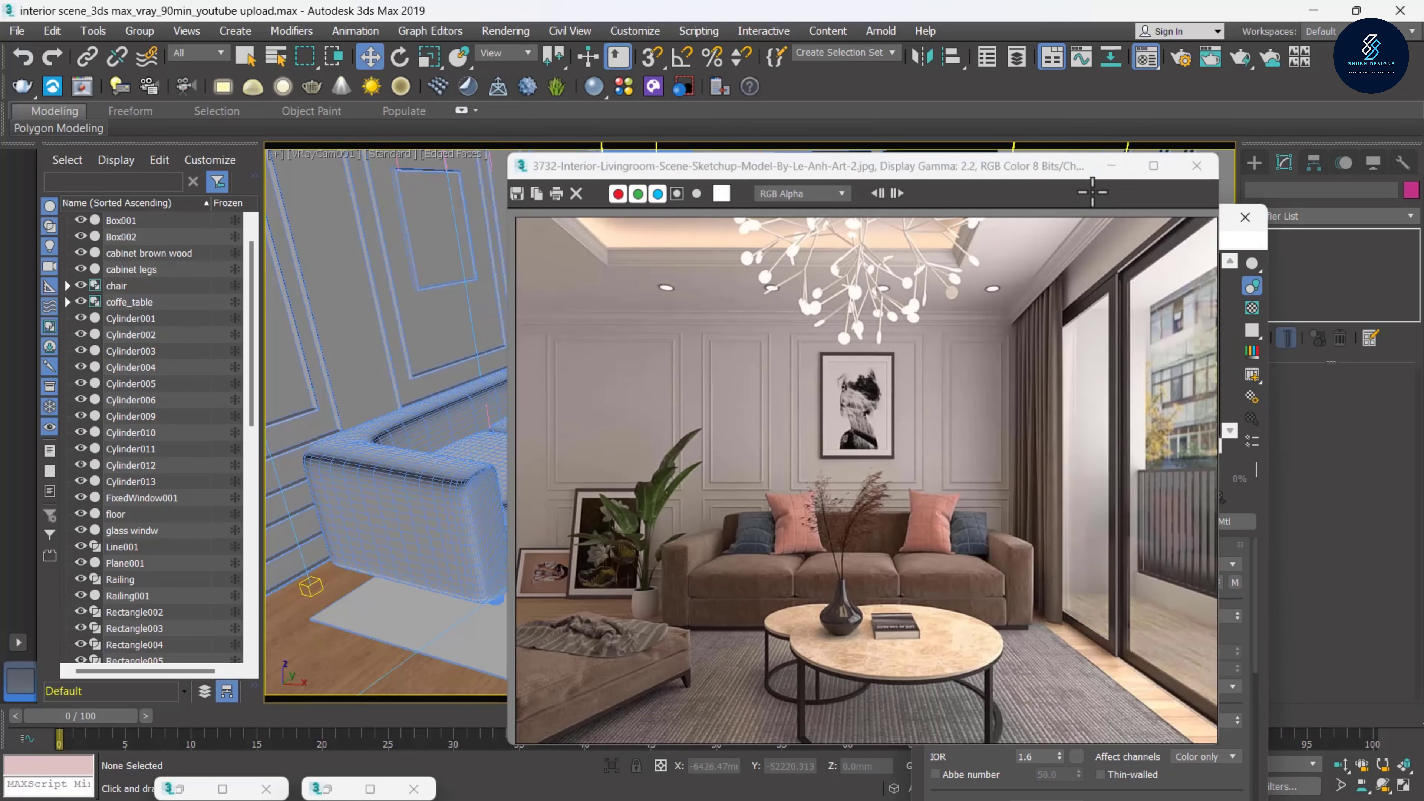
End isolation so the whole living room is visible again
scroll(572, 461, "up", 5)
scroll(572, 462, "down", 5)
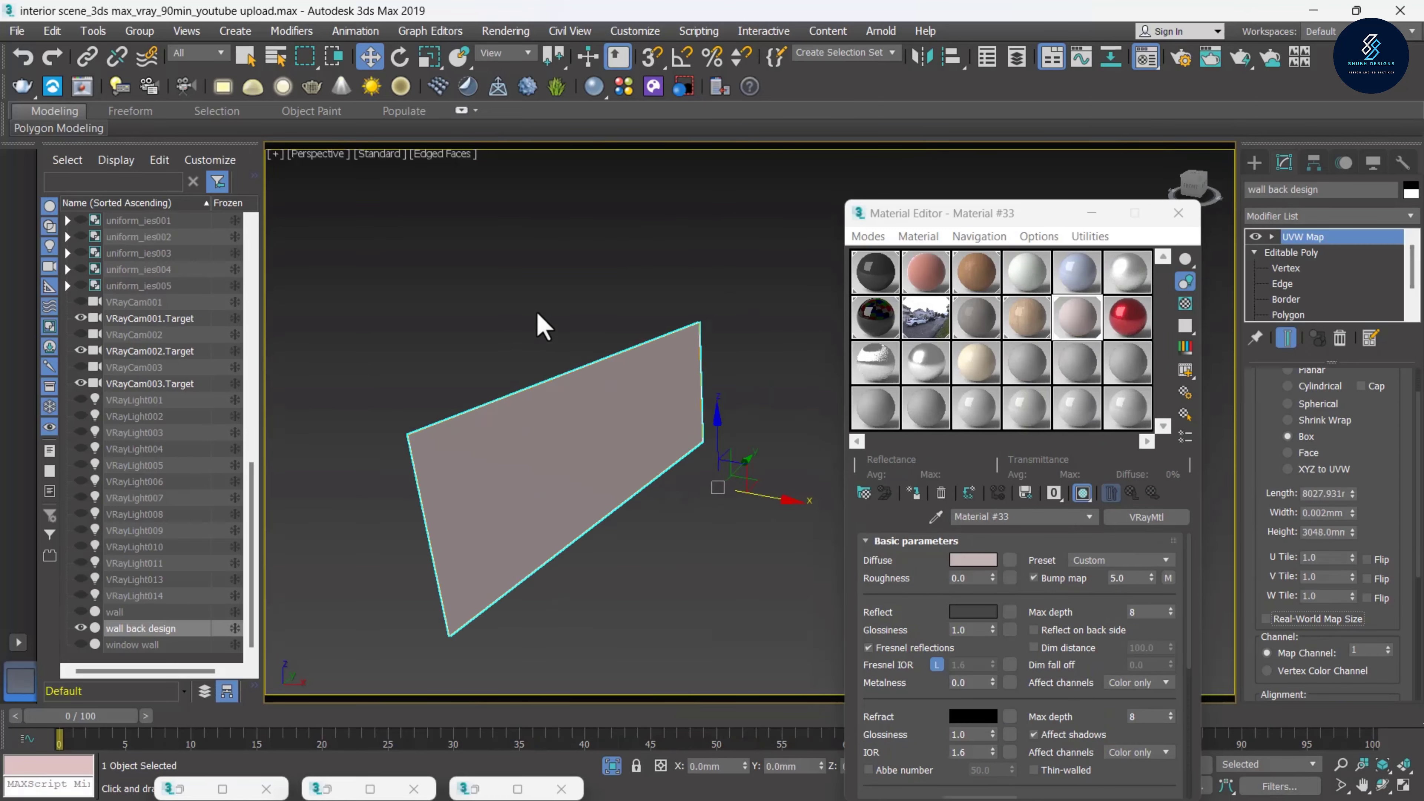
left_click(540, 321)
right_click(522, 245)
left_click(575, 101)
Select the wall and darken the Veneer_C02_120cm #0 reflection colour to 88
left_click(605, 420)
mouse_move(606, 420)
middle_mouse_down("alt")
mouse_move(642, 418)
mouse_move(661, 496)
middle_mouse_up("alt")
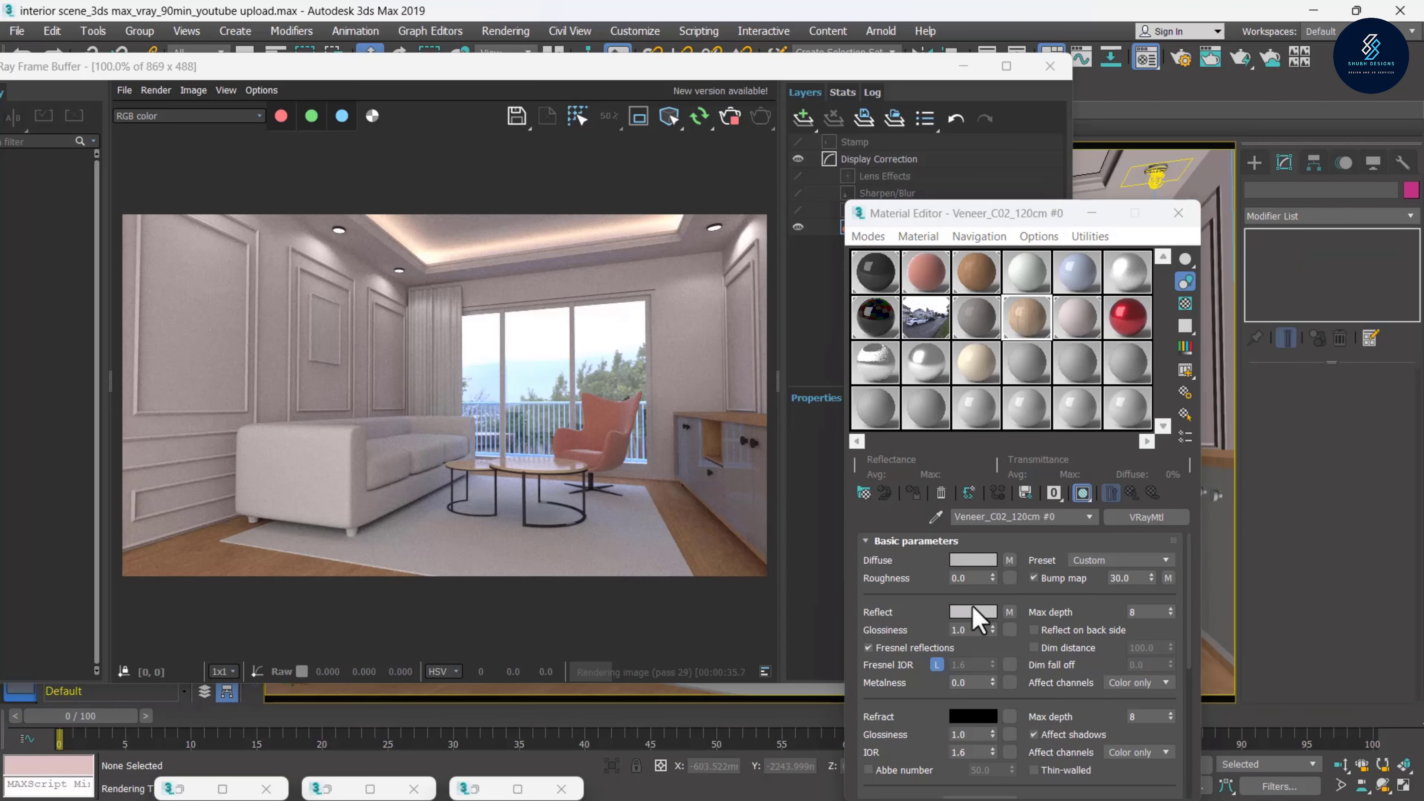
left_click_drag(966, 293, 966, 263)
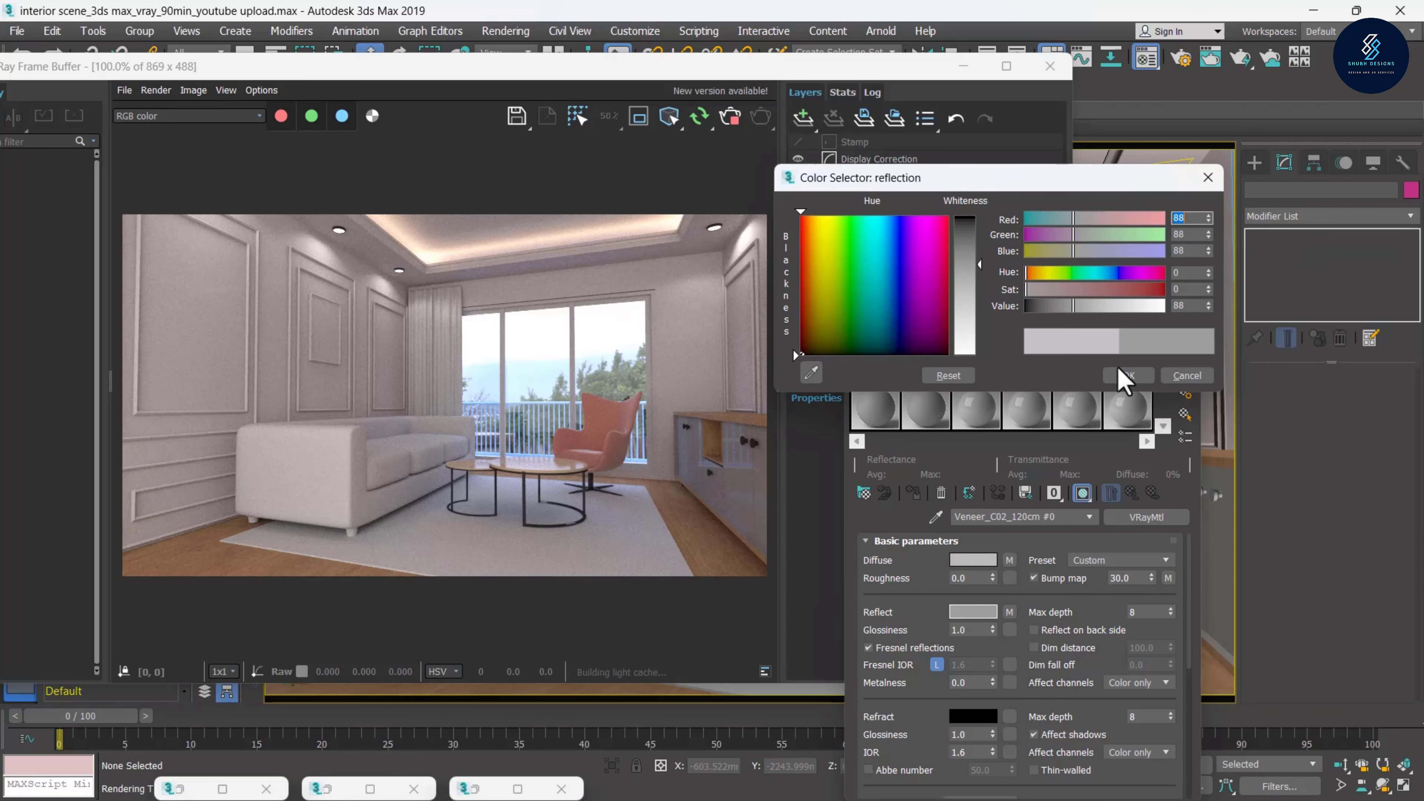
left_click(1129, 375)
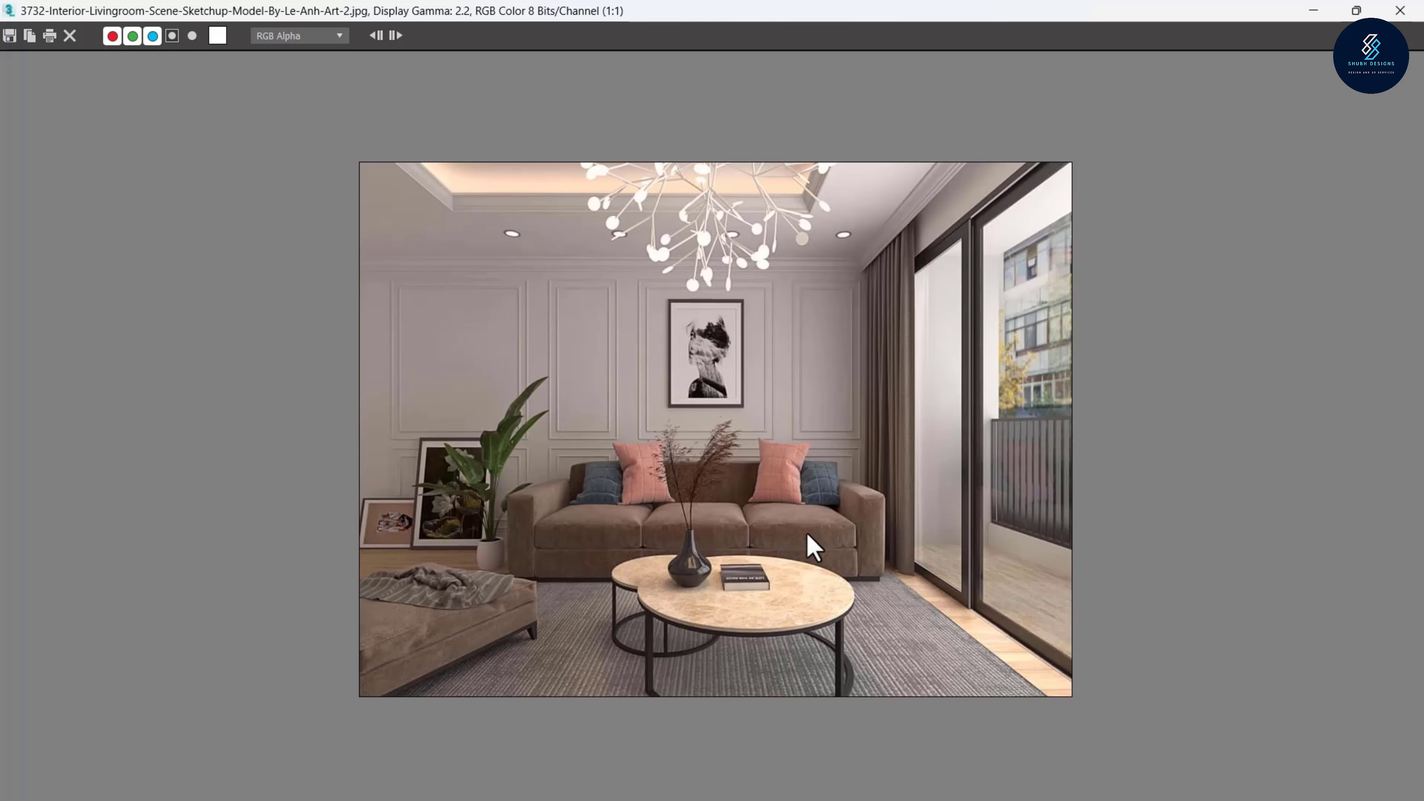
Select the sofa group while comparing it against the living-room reference photo
scroll(813, 547, "up", 1)
scroll(811, 521, "down", 1)
left_click(1315, 10)
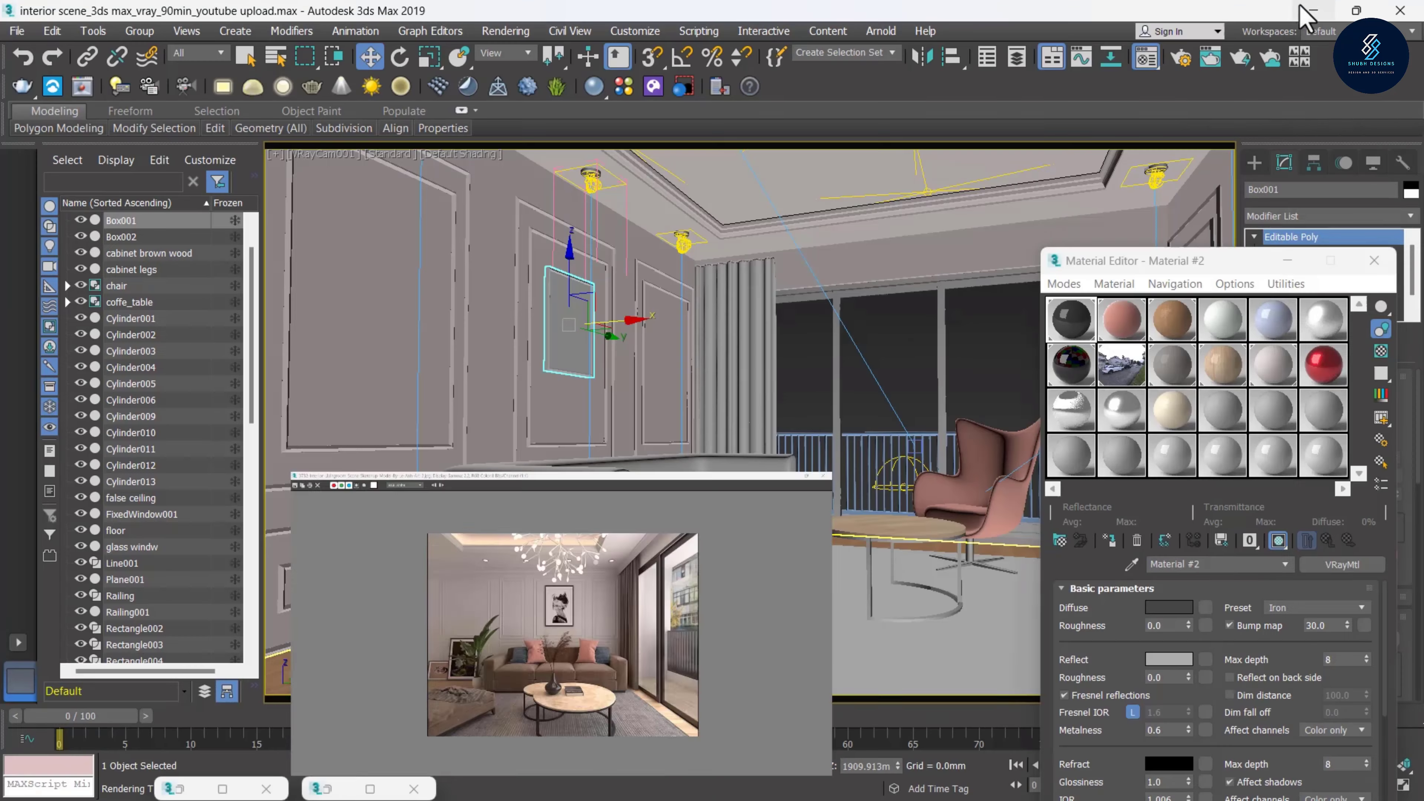
left_click(627, 511)
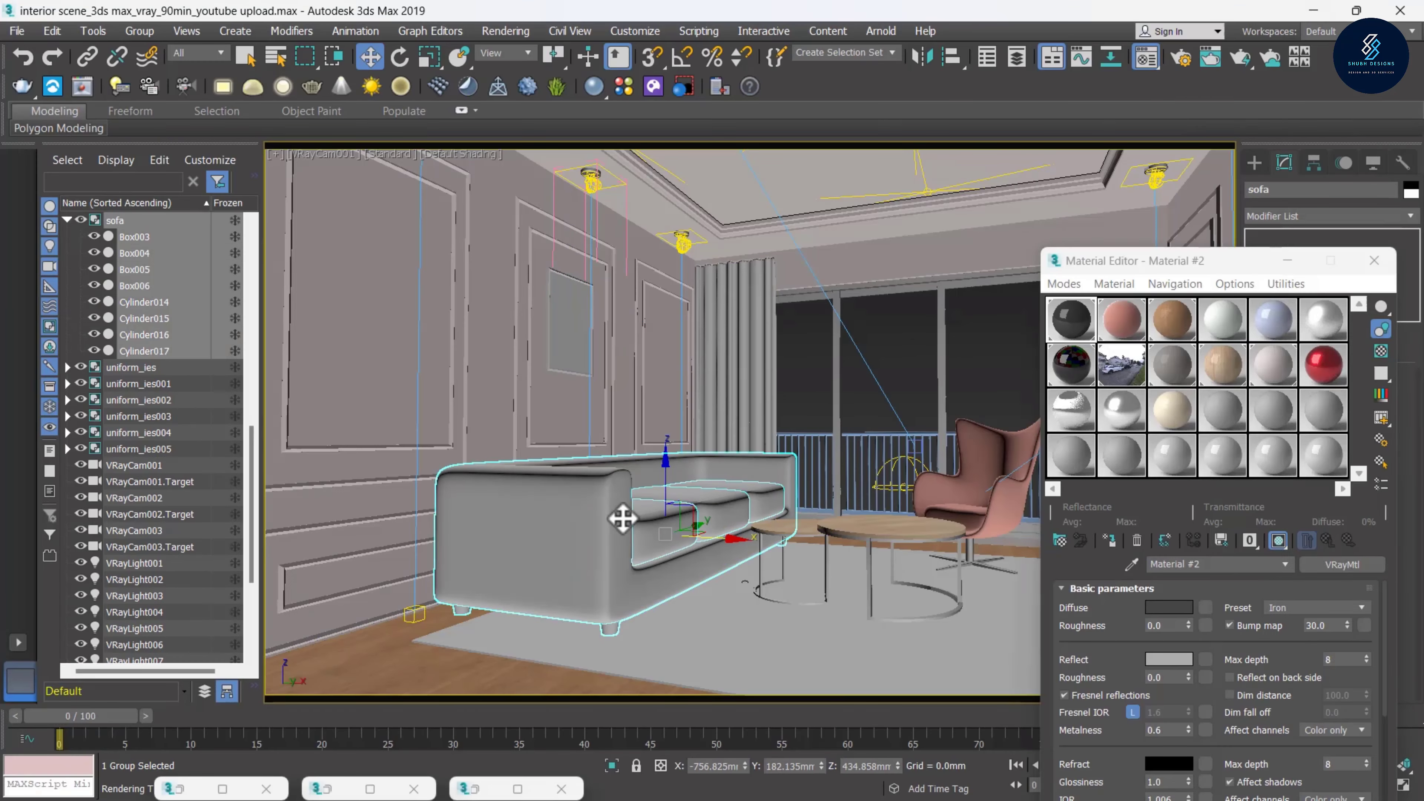
left_click(516, 789)
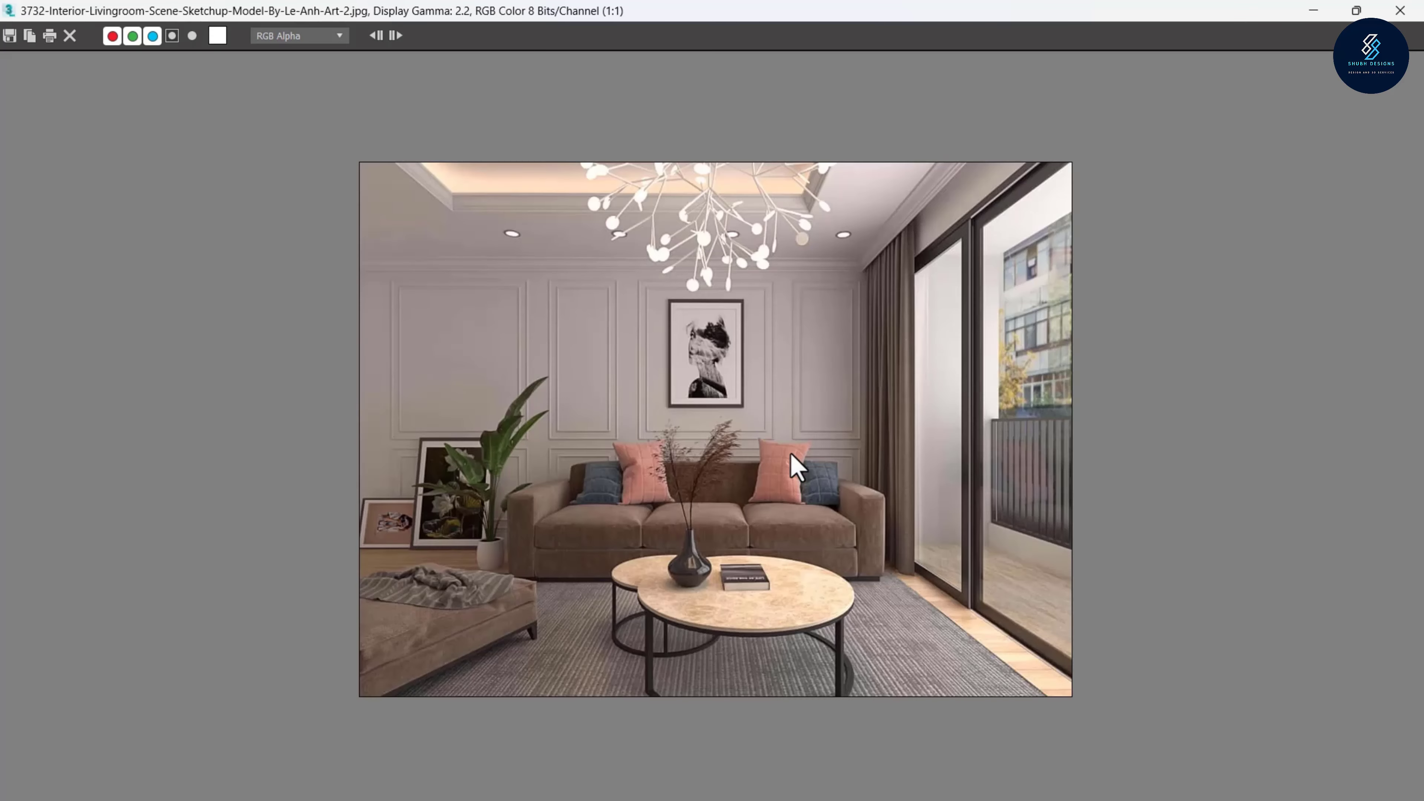
left_click(1310, 11)
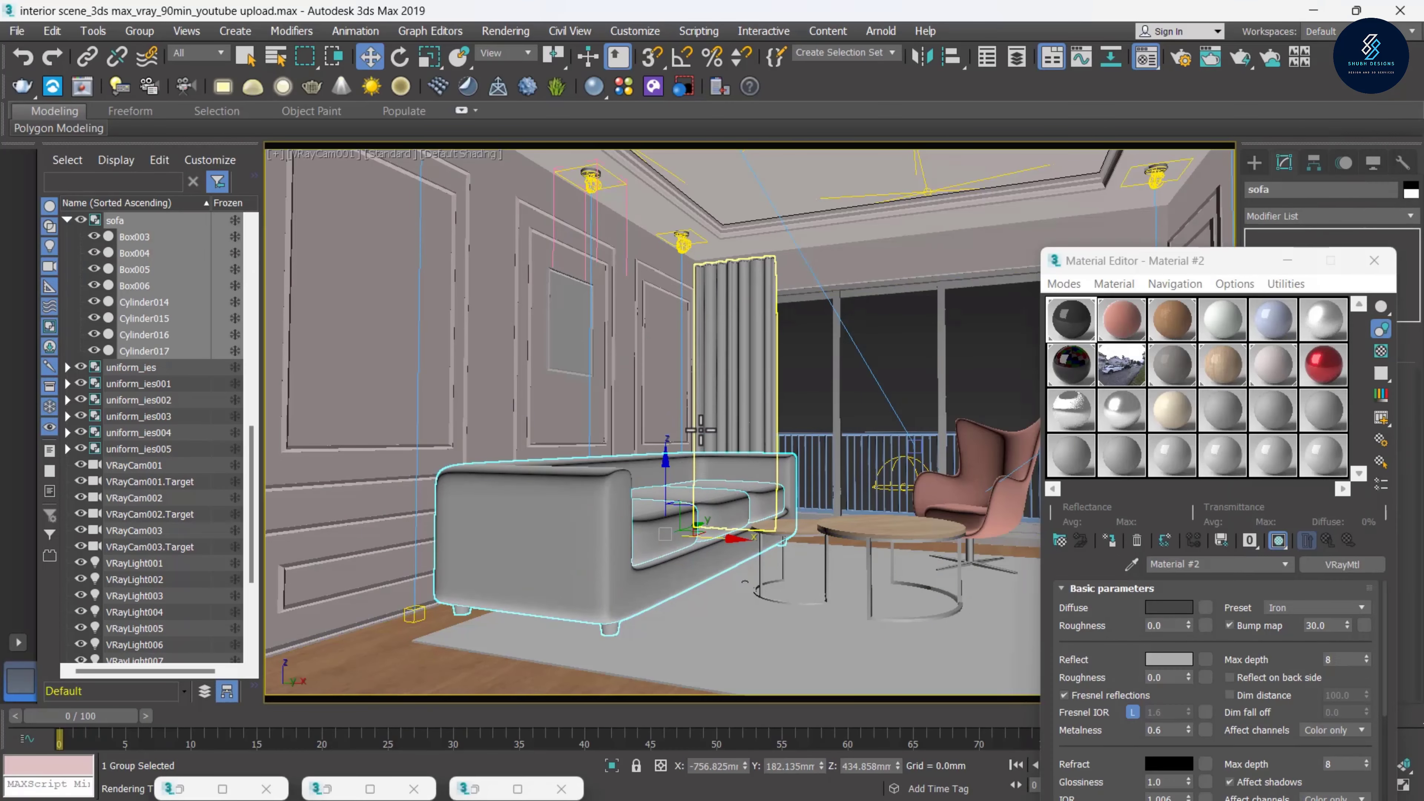
left_click(513, 780)
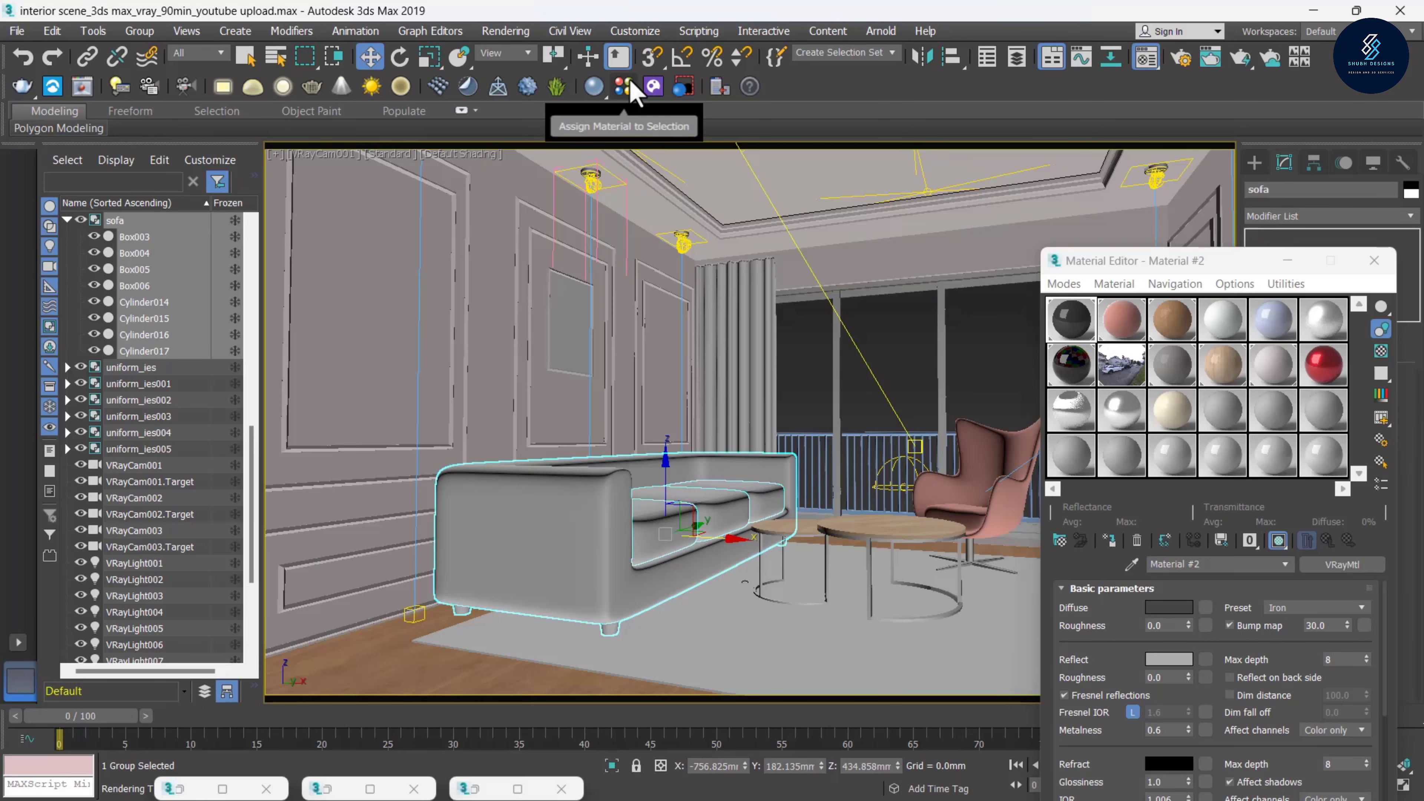
Make the Fabric_F02_Military_Green material from the V-Ray library the active editor slot
left_click(622, 85)
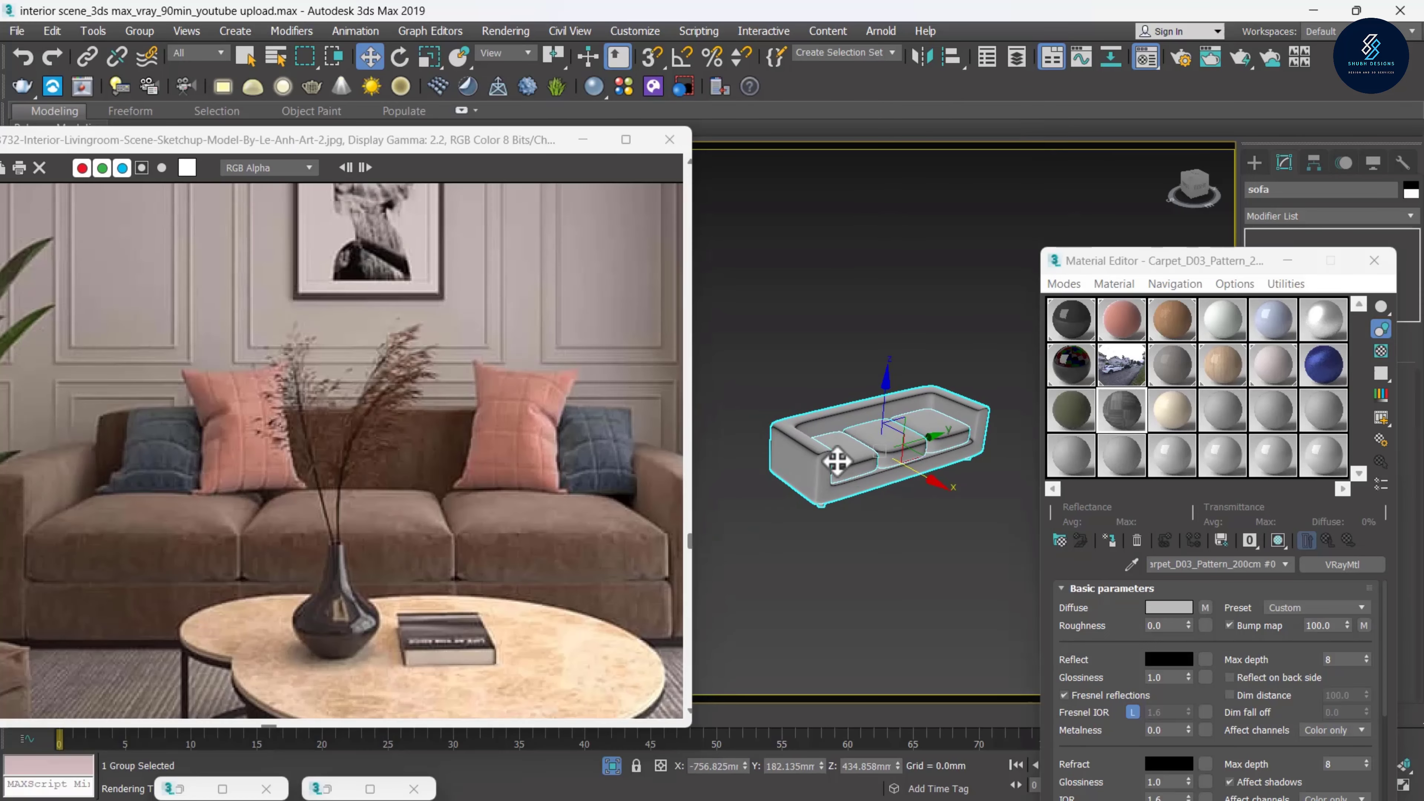
scroll(837, 461, "up", 2)
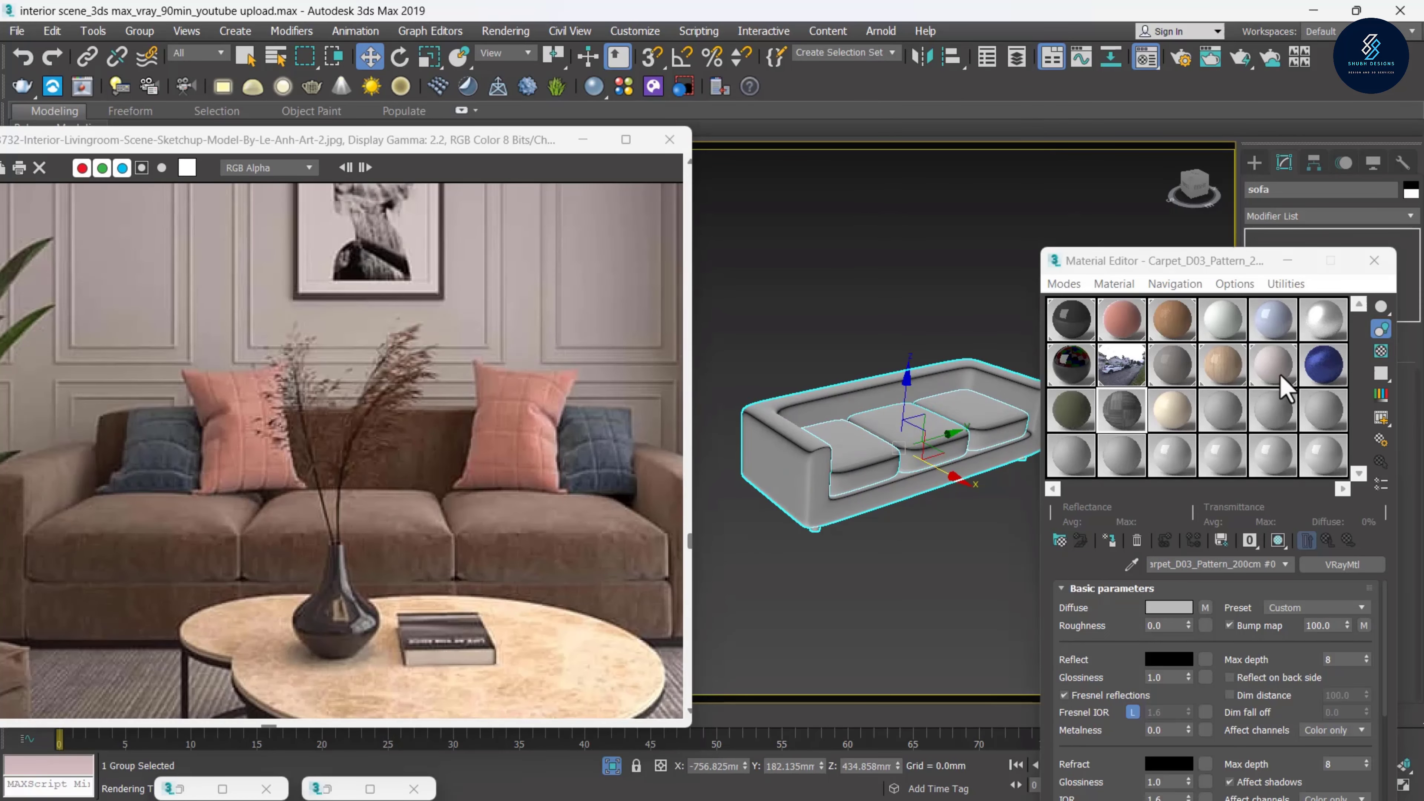
left_click(1068, 426)
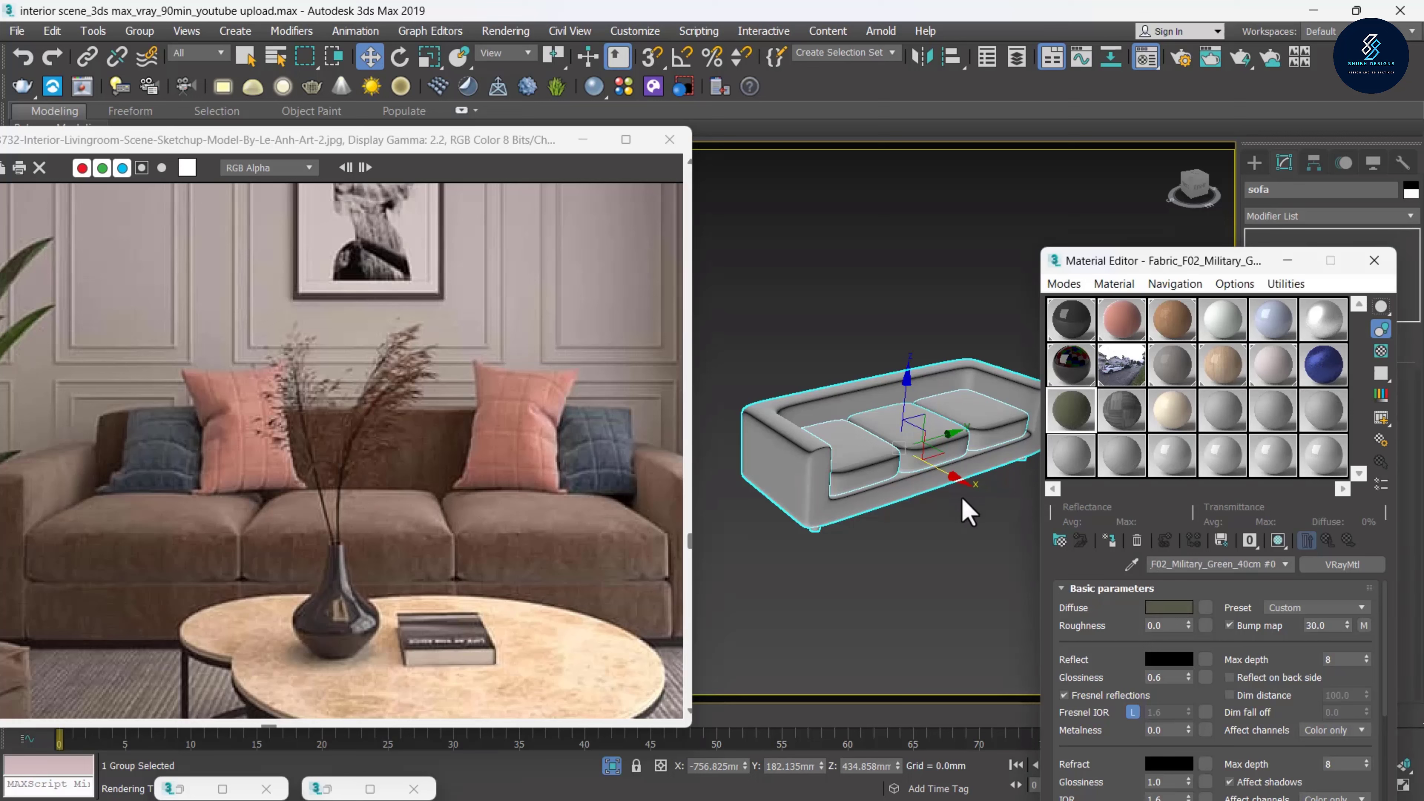
middle_click_drag(911, 515, 1006, 447, "alt")
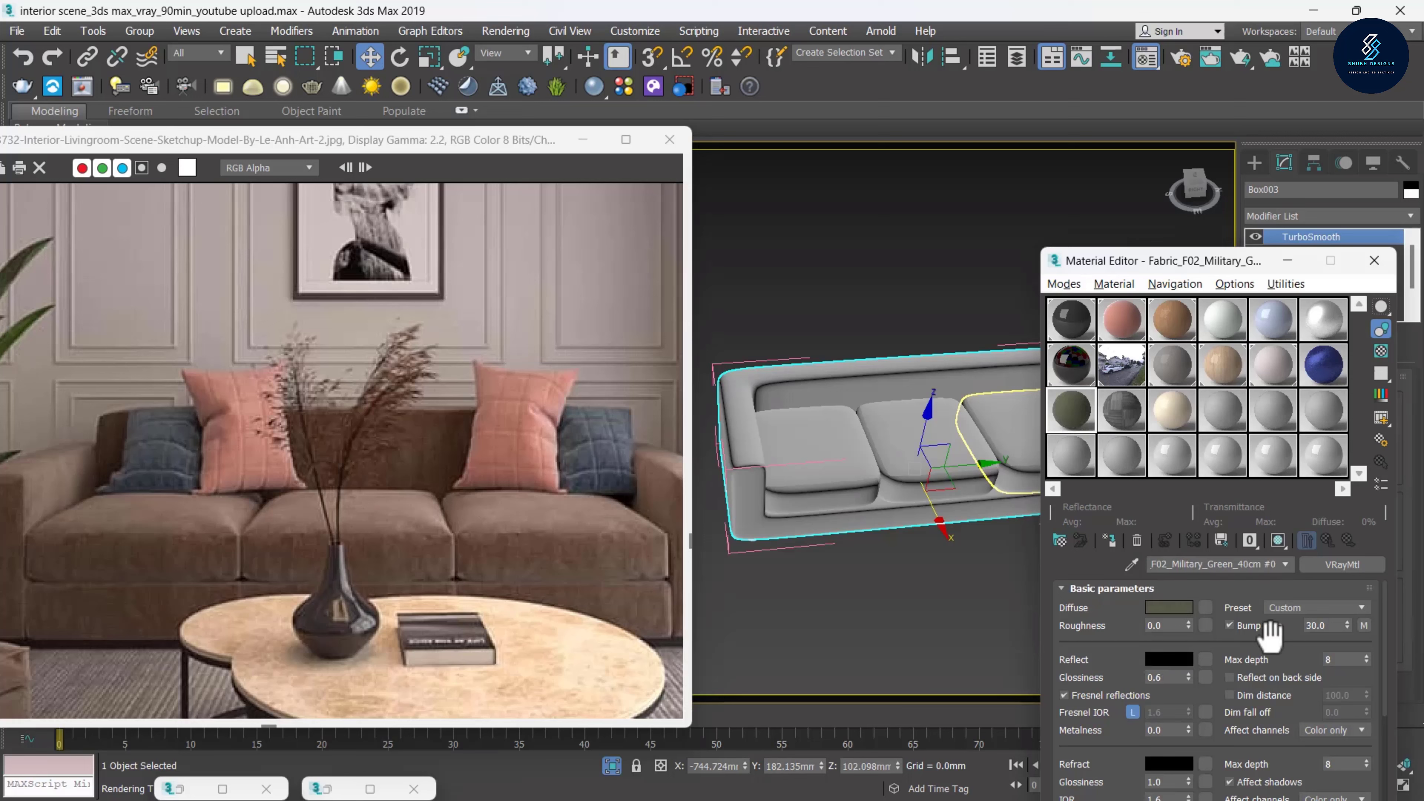
Set the fabric's Diffuse colour to the brown sampled from the reference photo's sofa
left_click(1170, 608)
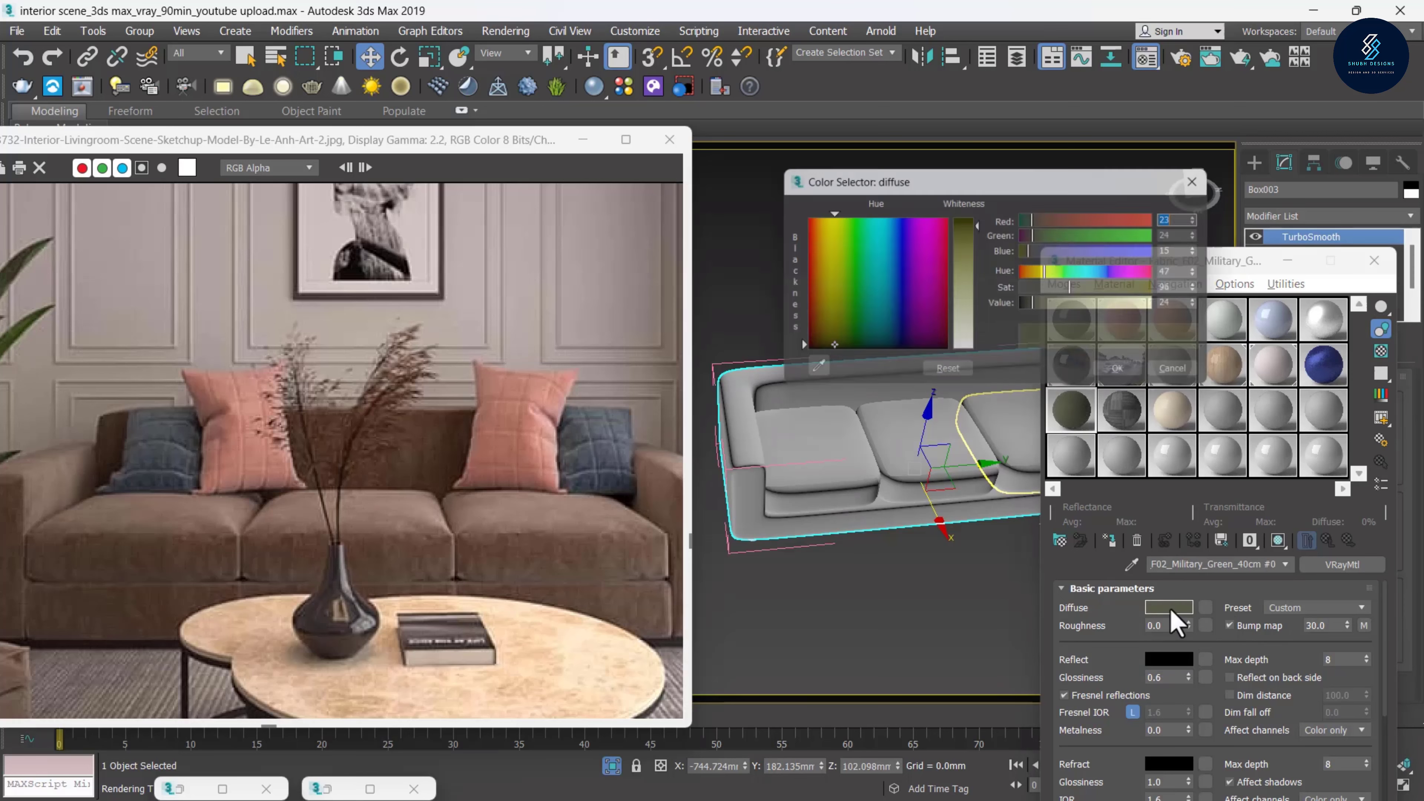
left_click(812, 372)
left_click(678, 509)
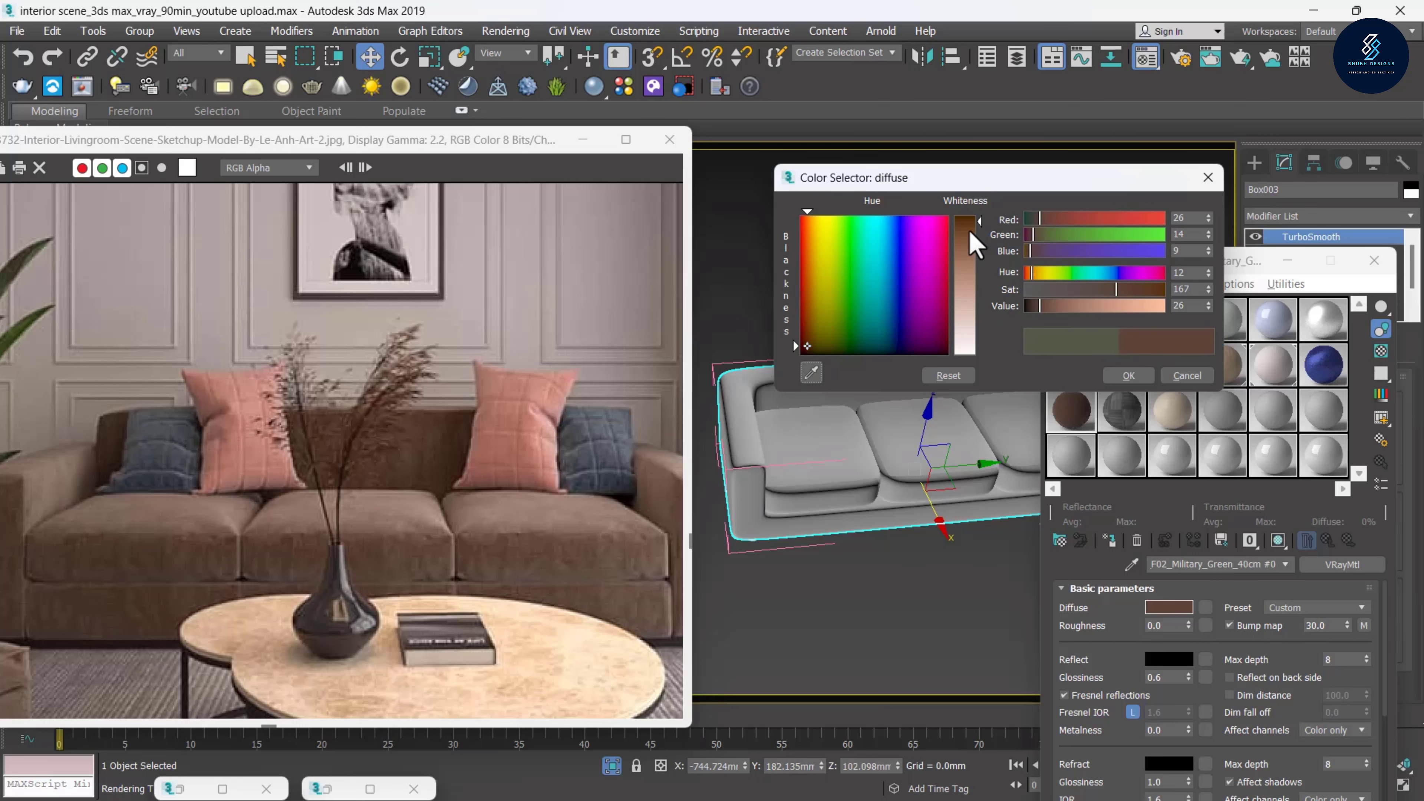
left_click_drag(998, 194, 900, 182)
left_click(1038, 375)
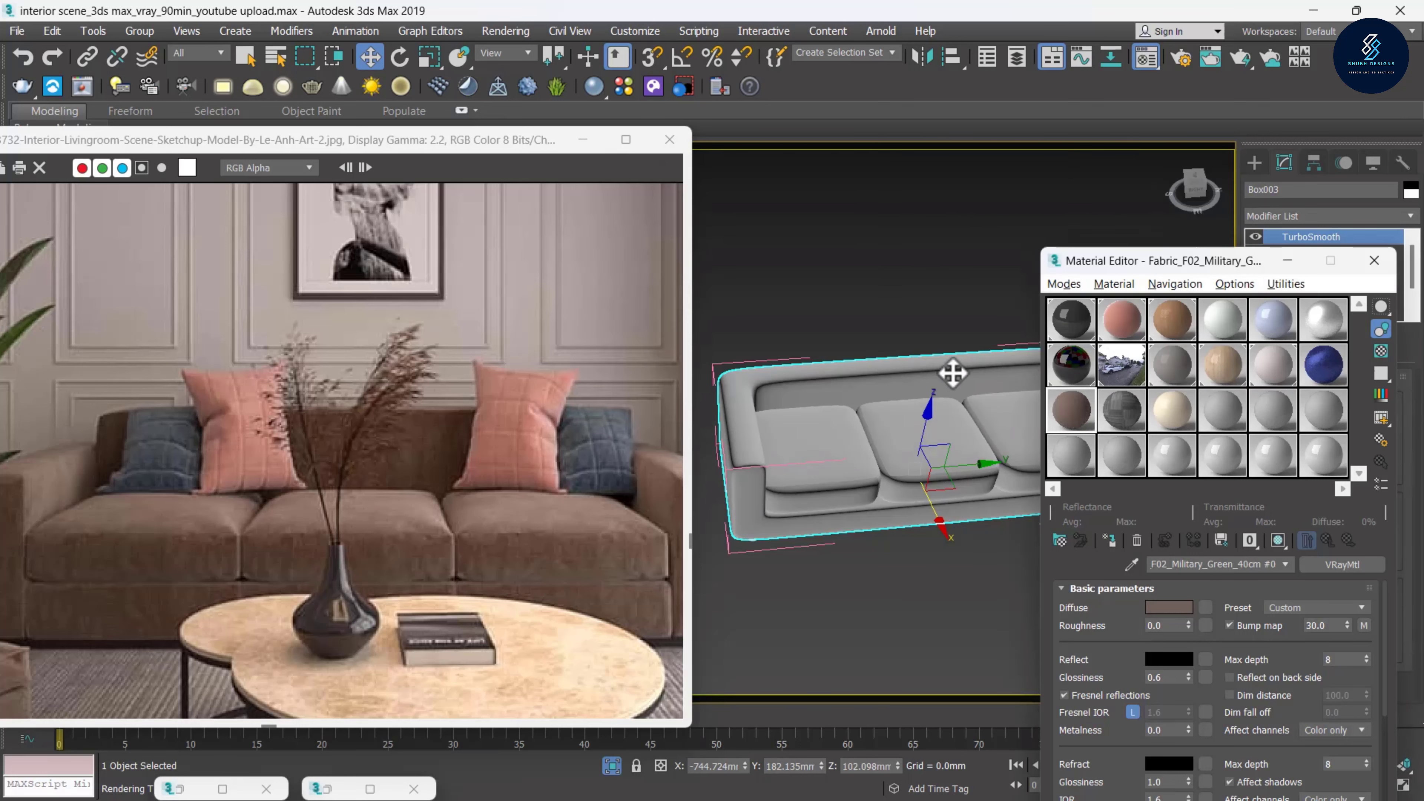
Assign the brown fabric to the sofa frame and then to the cushions
left_click(1109, 540)
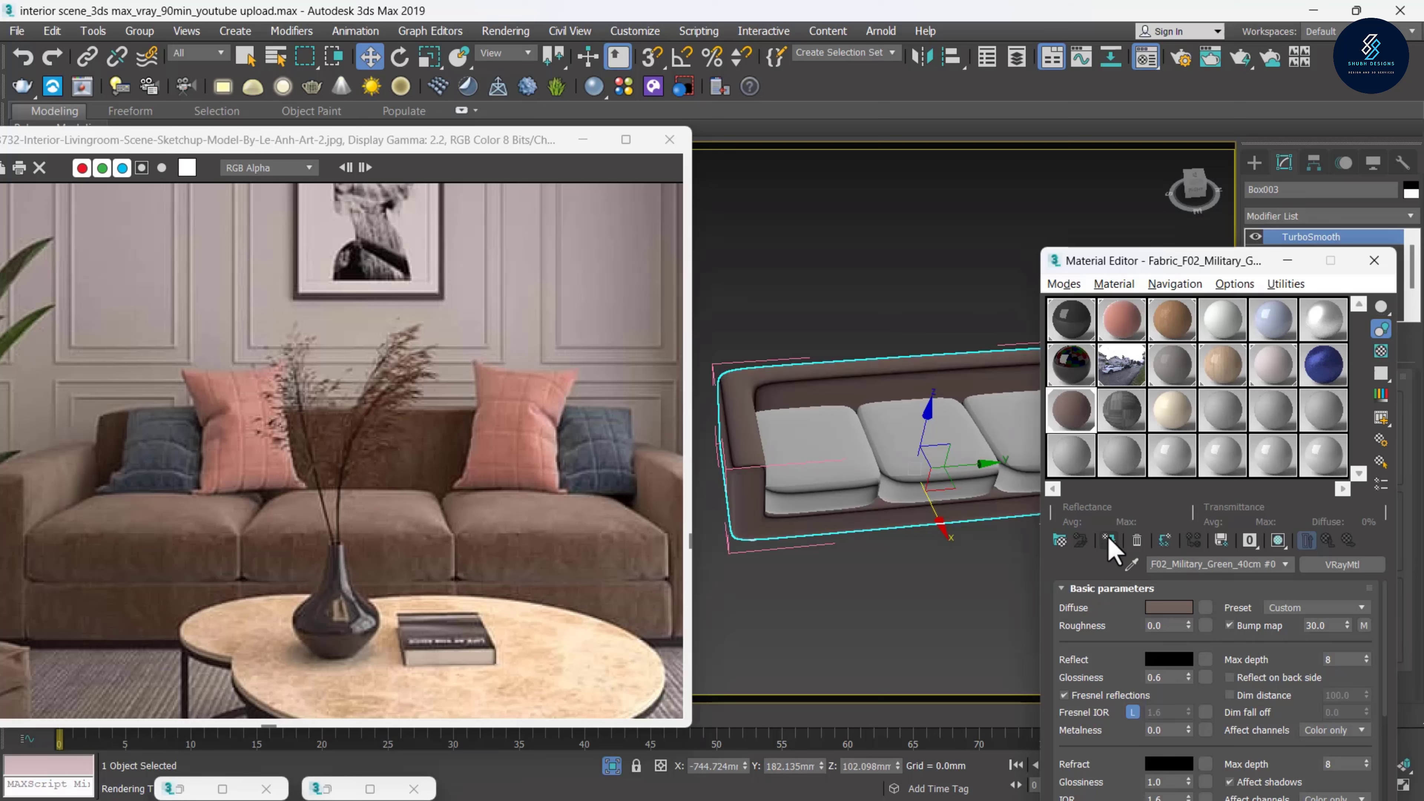
scroll(773, 499, "up", 4)
scroll(929, 455, "down", 3)
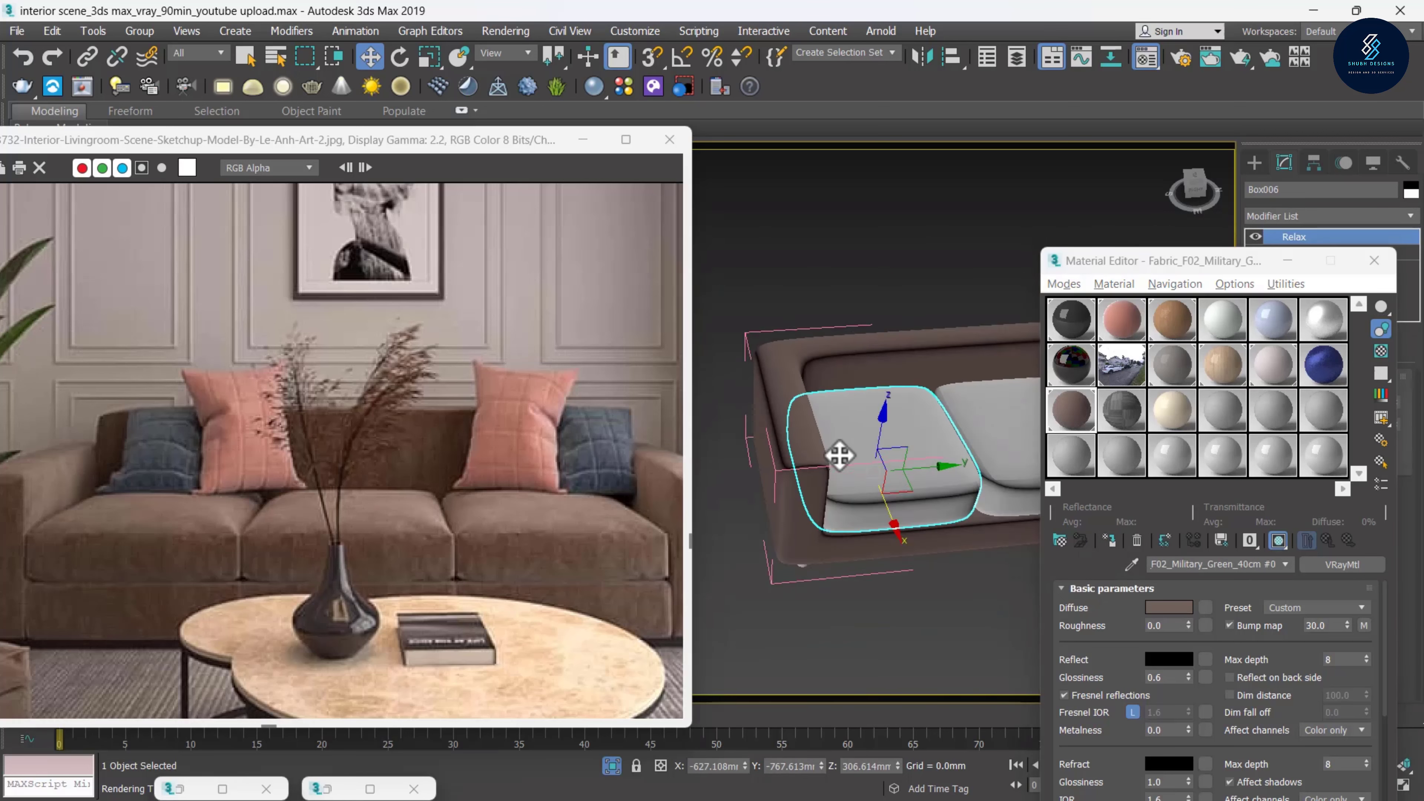
scroll(833, 456, "down", 2)
left_click(811, 440, "ctrl")
left_click(915, 438, "ctrl")
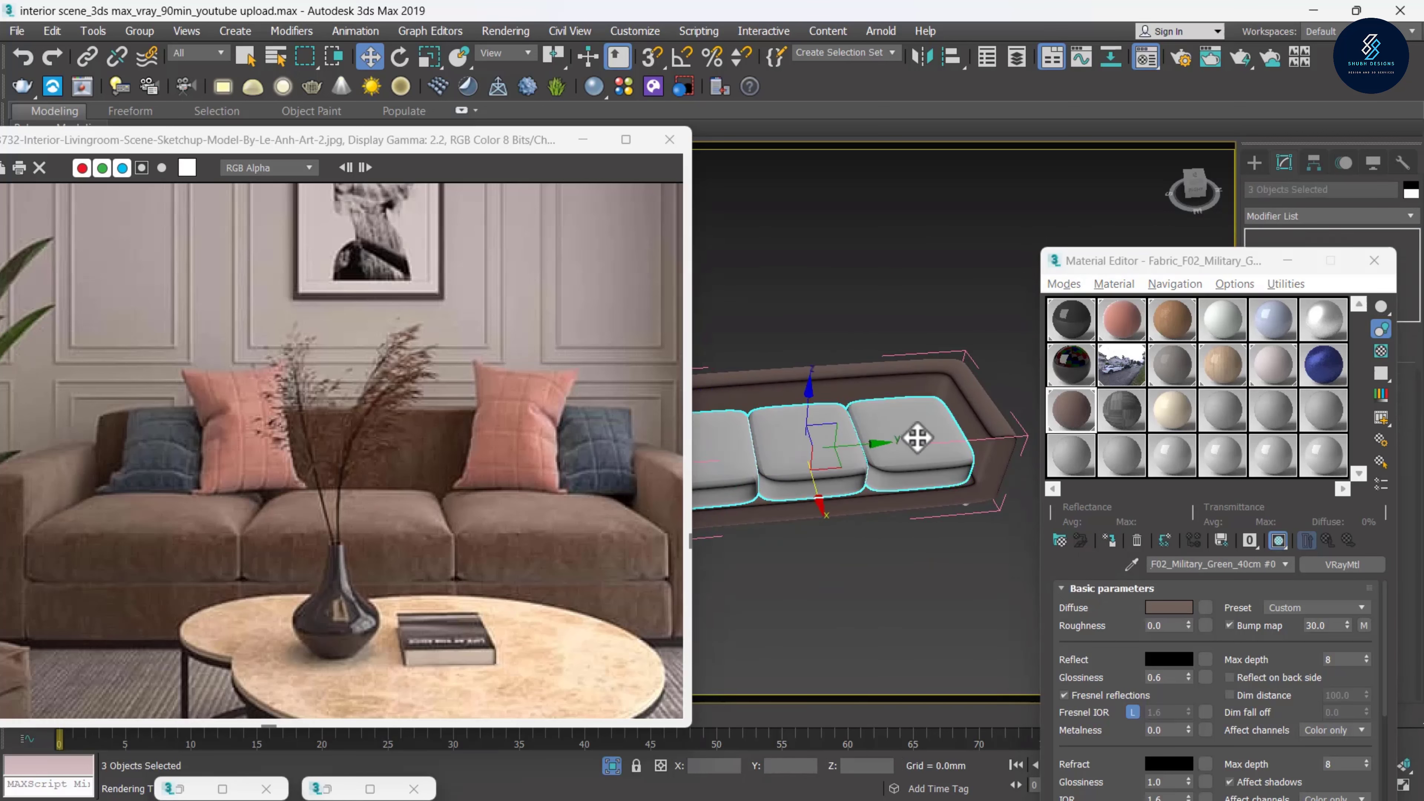
left_click(1109, 539)
left_click(990, 486)
Orbit around the sofa to check the cushions, then reselect the sofa frame
scroll(990, 486, "down", 3)
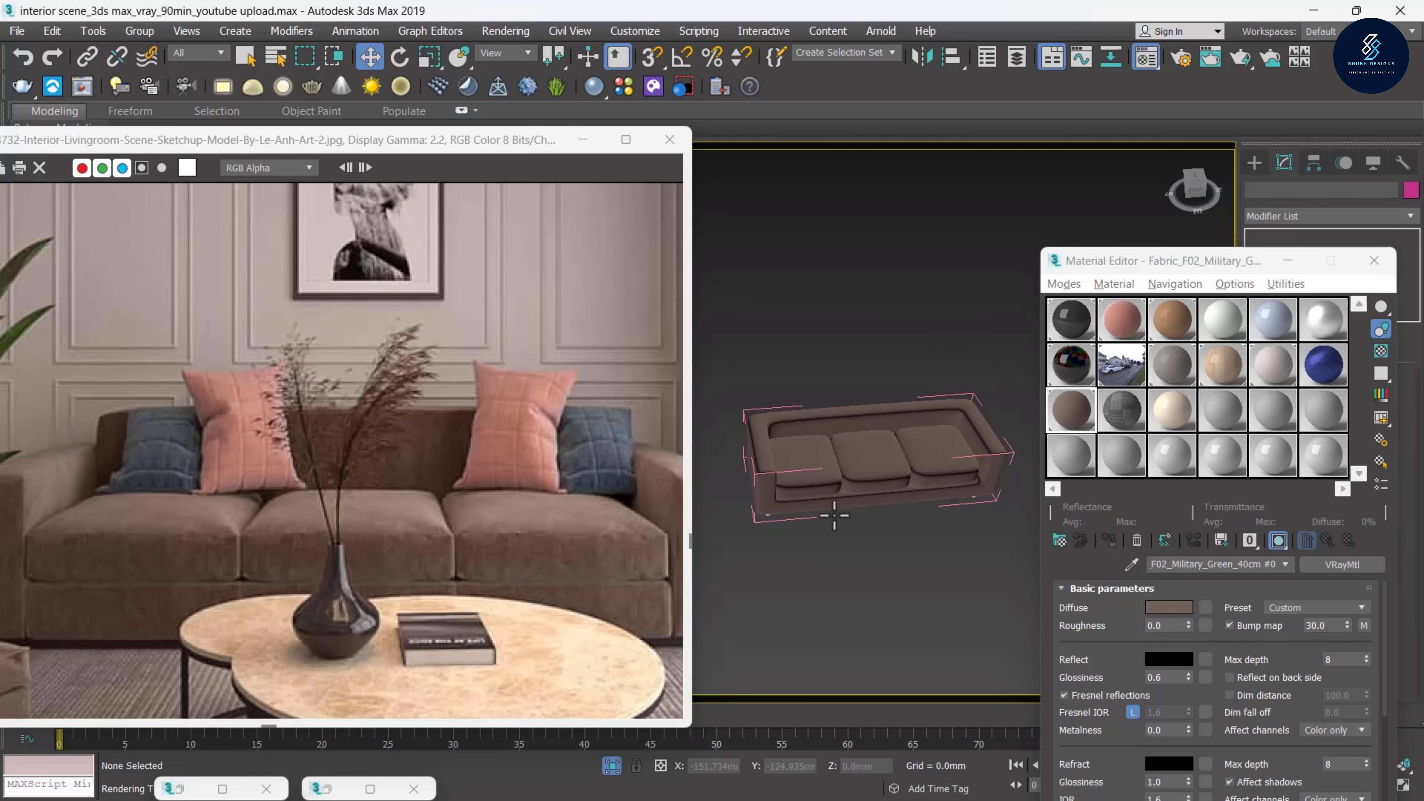
mouse_move(833, 509)
middle_mouse_down("alt")
mouse_move(839, 436)
mouse_move(839, 534)
middle_mouse_up("alt")
scroll(839, 533, "up", 4)
scroll(839, 533, "down", 3)
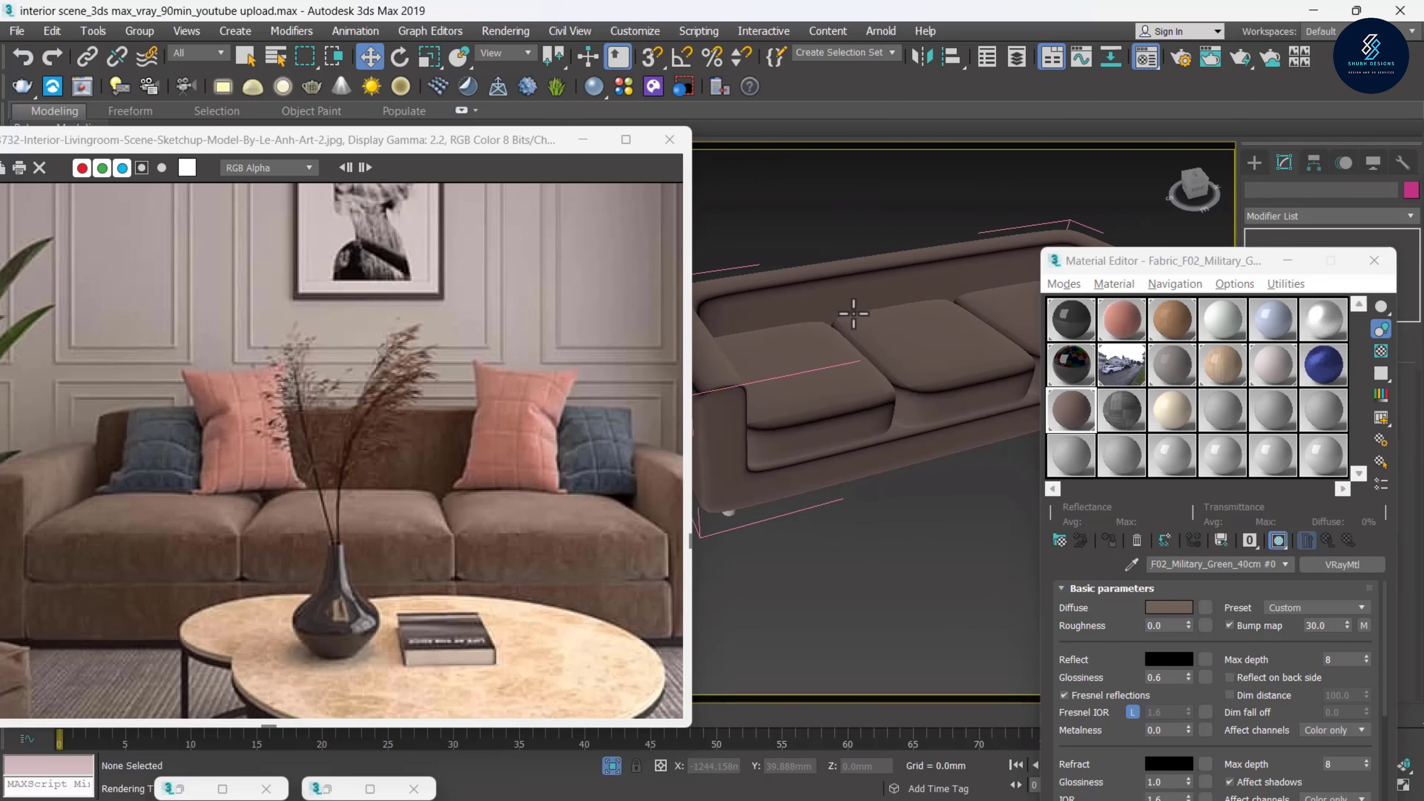
left_click(938, 315)
left_click_drag(1154, 263, 999, 567)
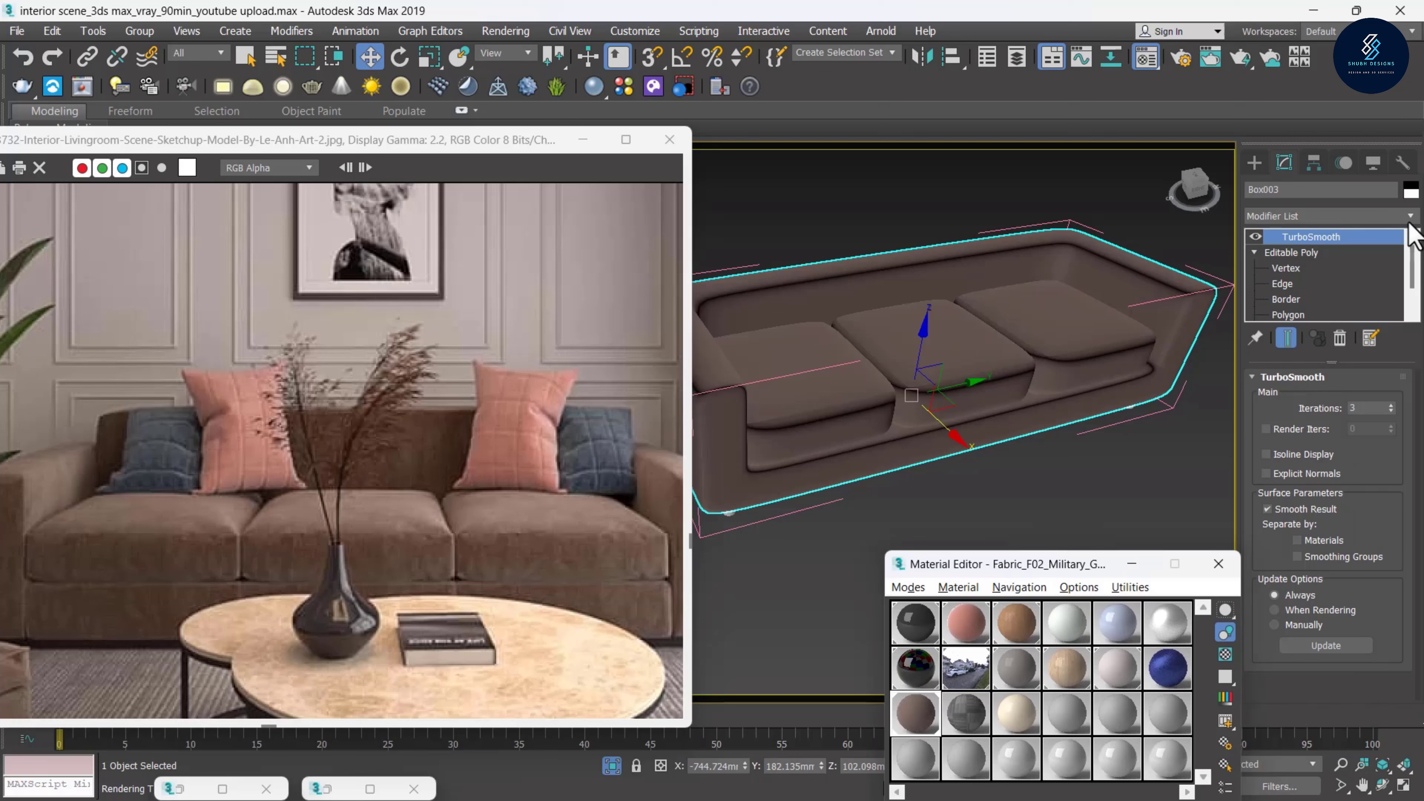
Add a Box-mapped UVW Map to the sofa frame (Box003) with Real-World Map Size off
left_click(1411, 217)
type("uvw")
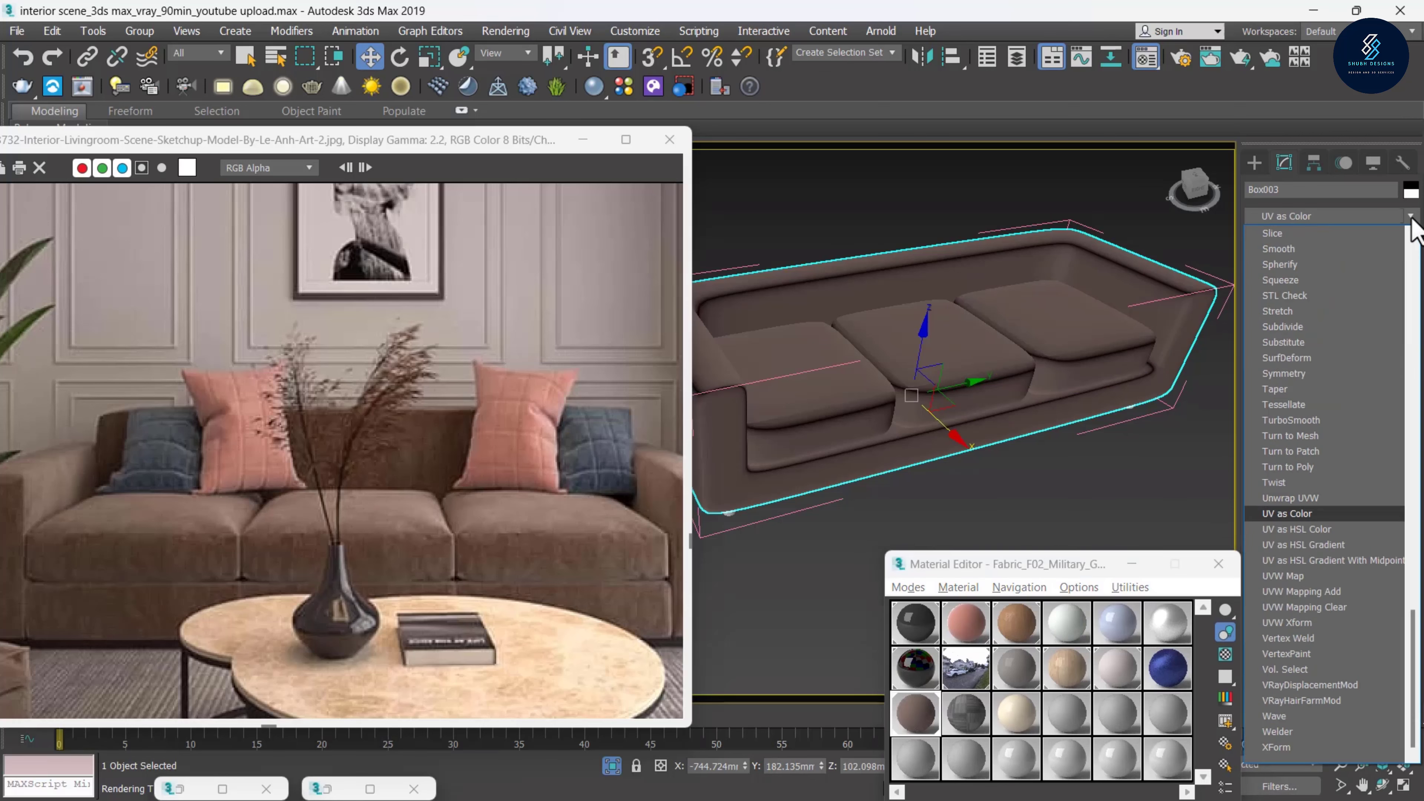
left_click(1288, 576)
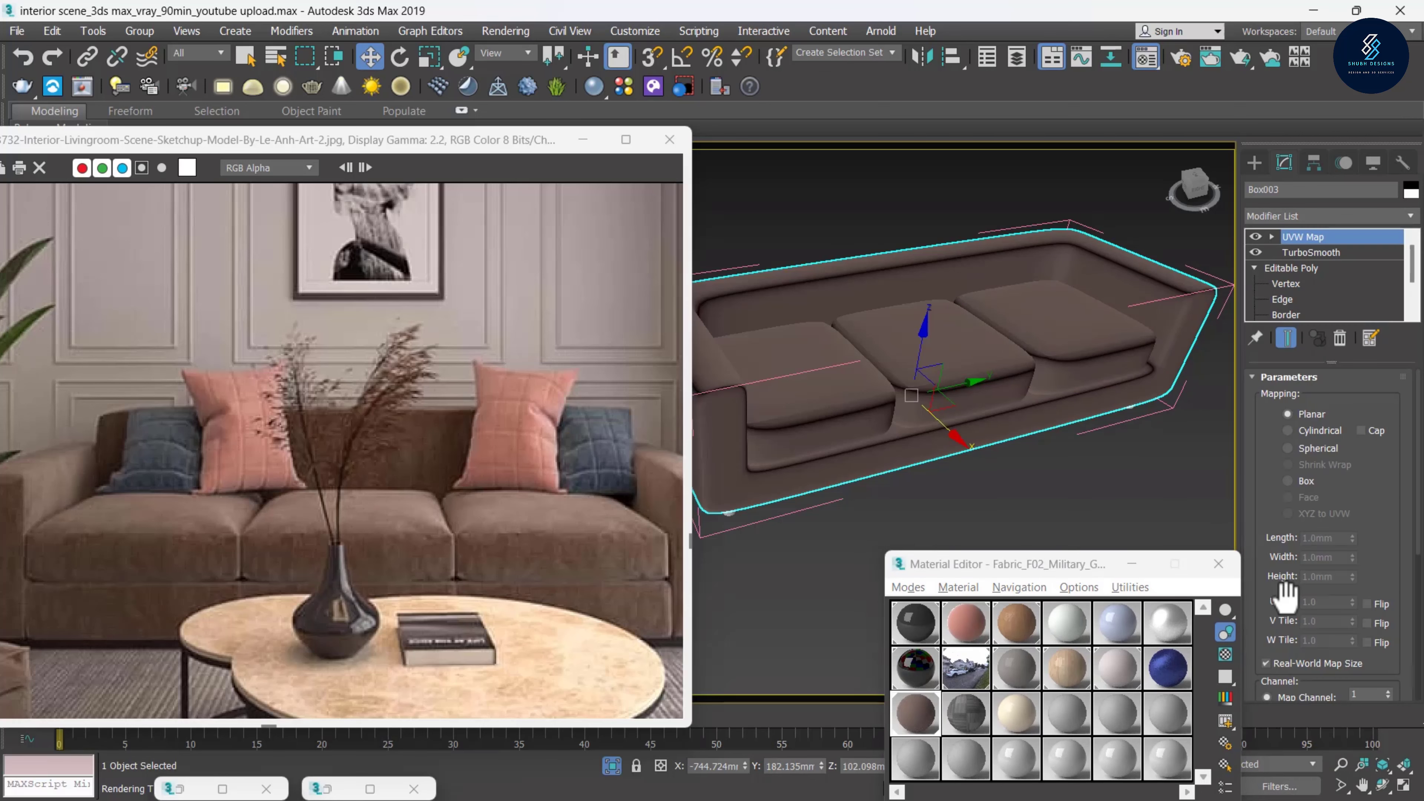
left_click(1288, 481)
scroll(1301, 505, "down", 2)
left_click(1266, 618)
scroll(852, 306, "up", 5)
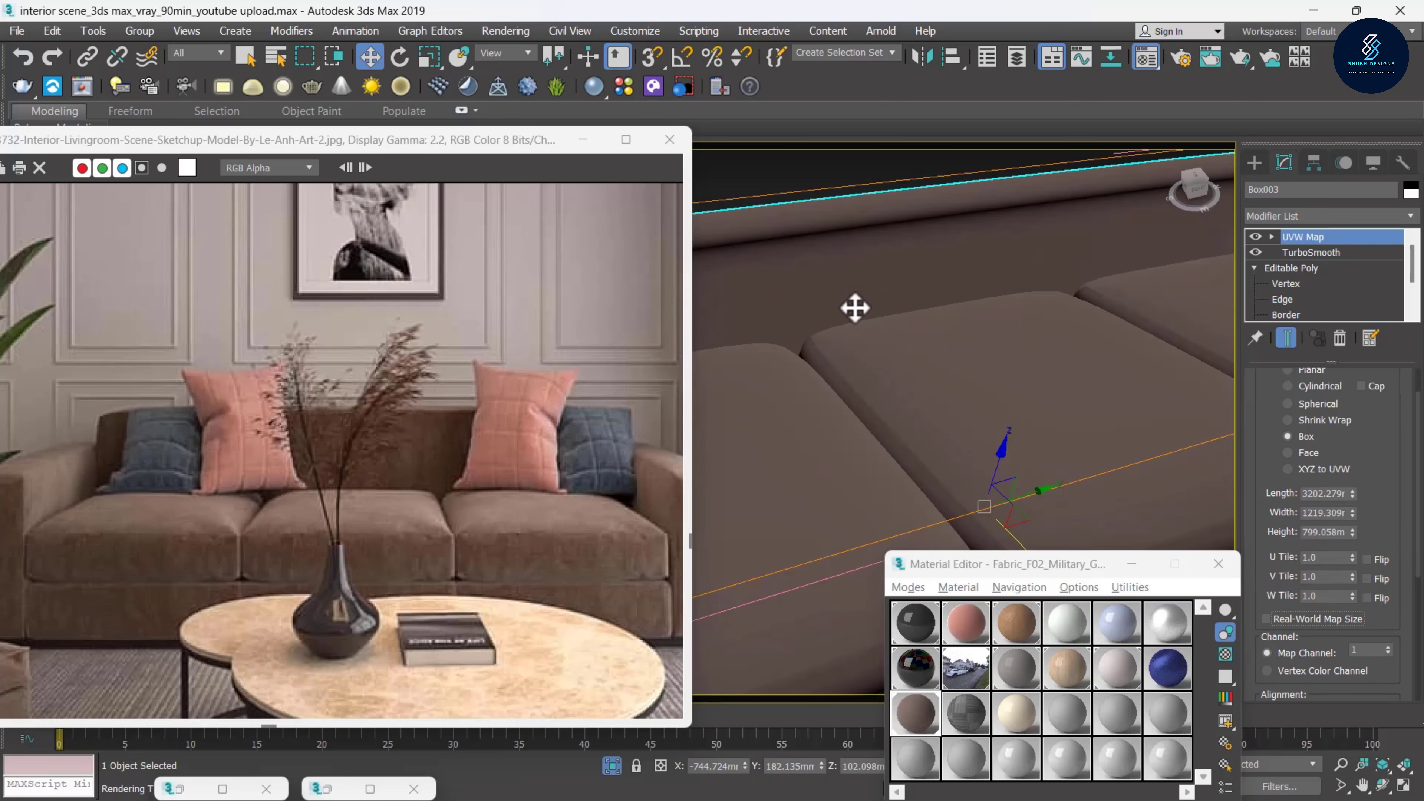
scroll(823, 425, "up", 3)
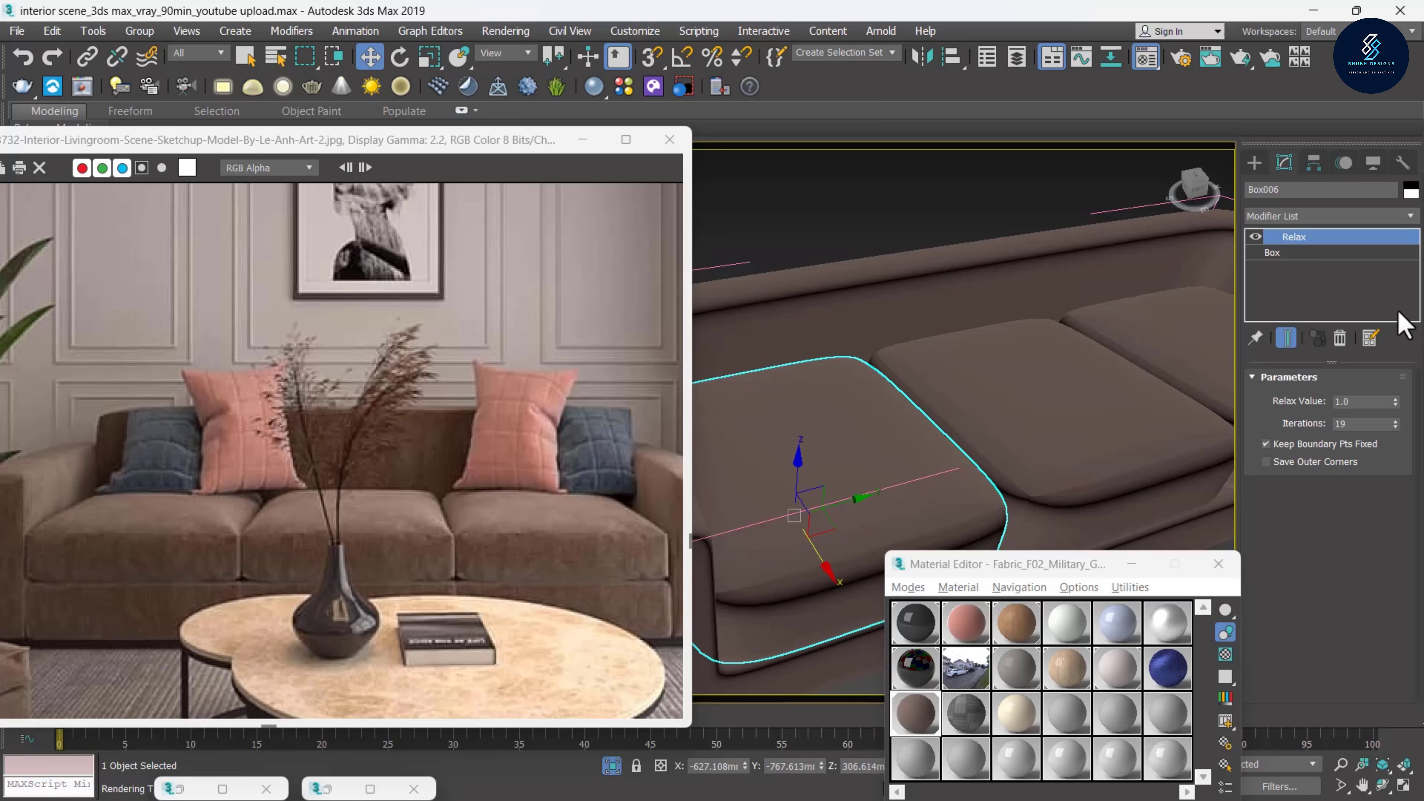
Add a UVW Map modifier with Box mapping to the cushion (Box006)
left_click(1411, 216)
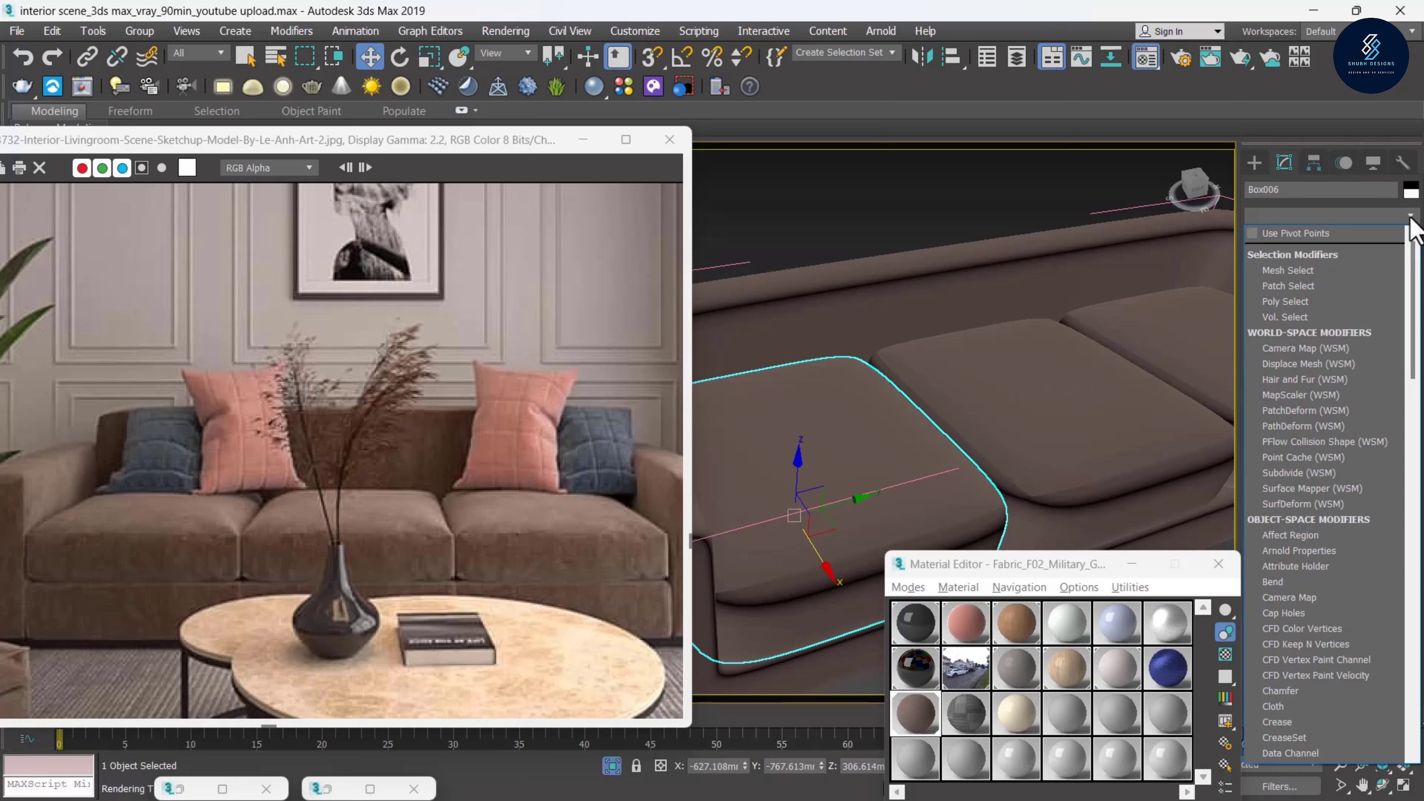
scroll(1411, 230, "down", 10)
left_click(1289, 589)
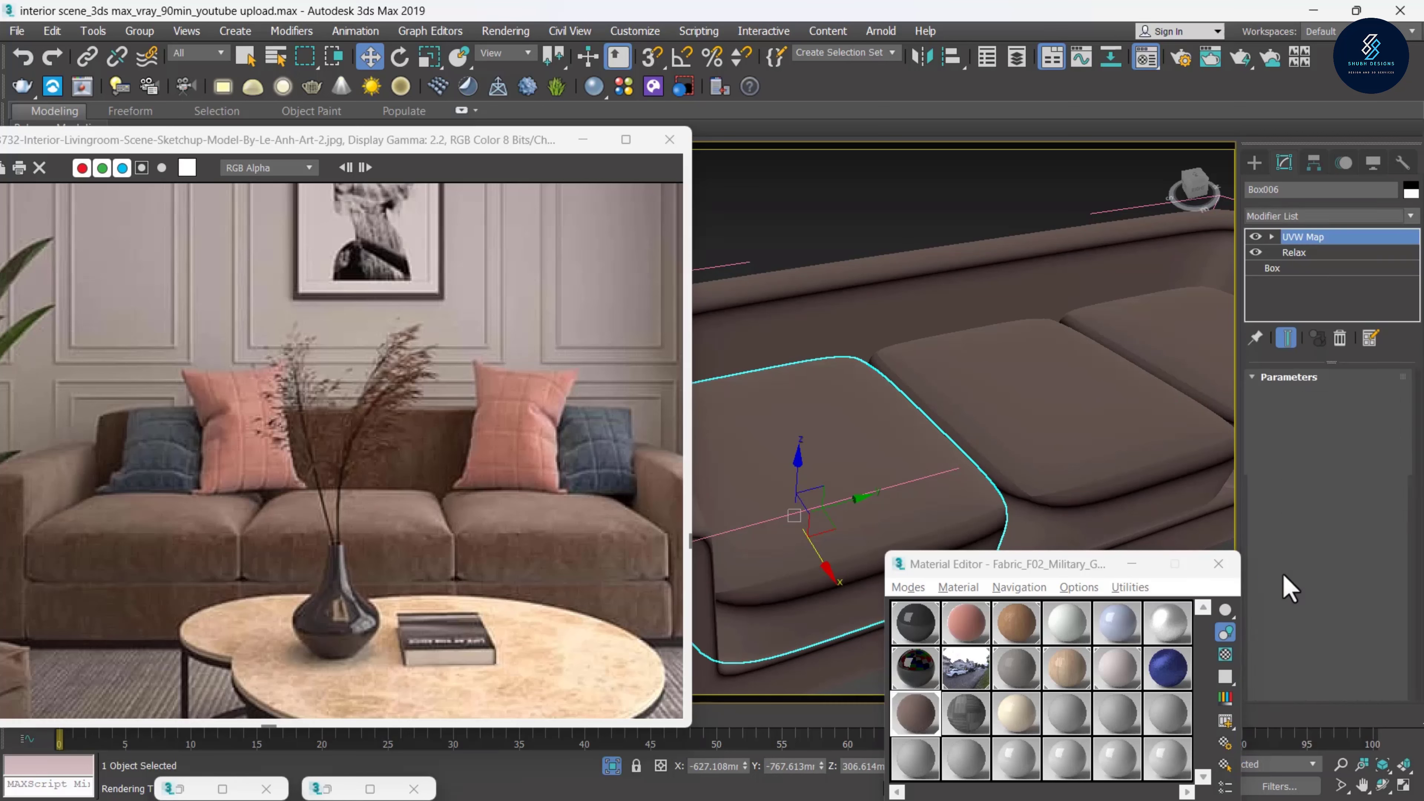
left_click(1288, 481)
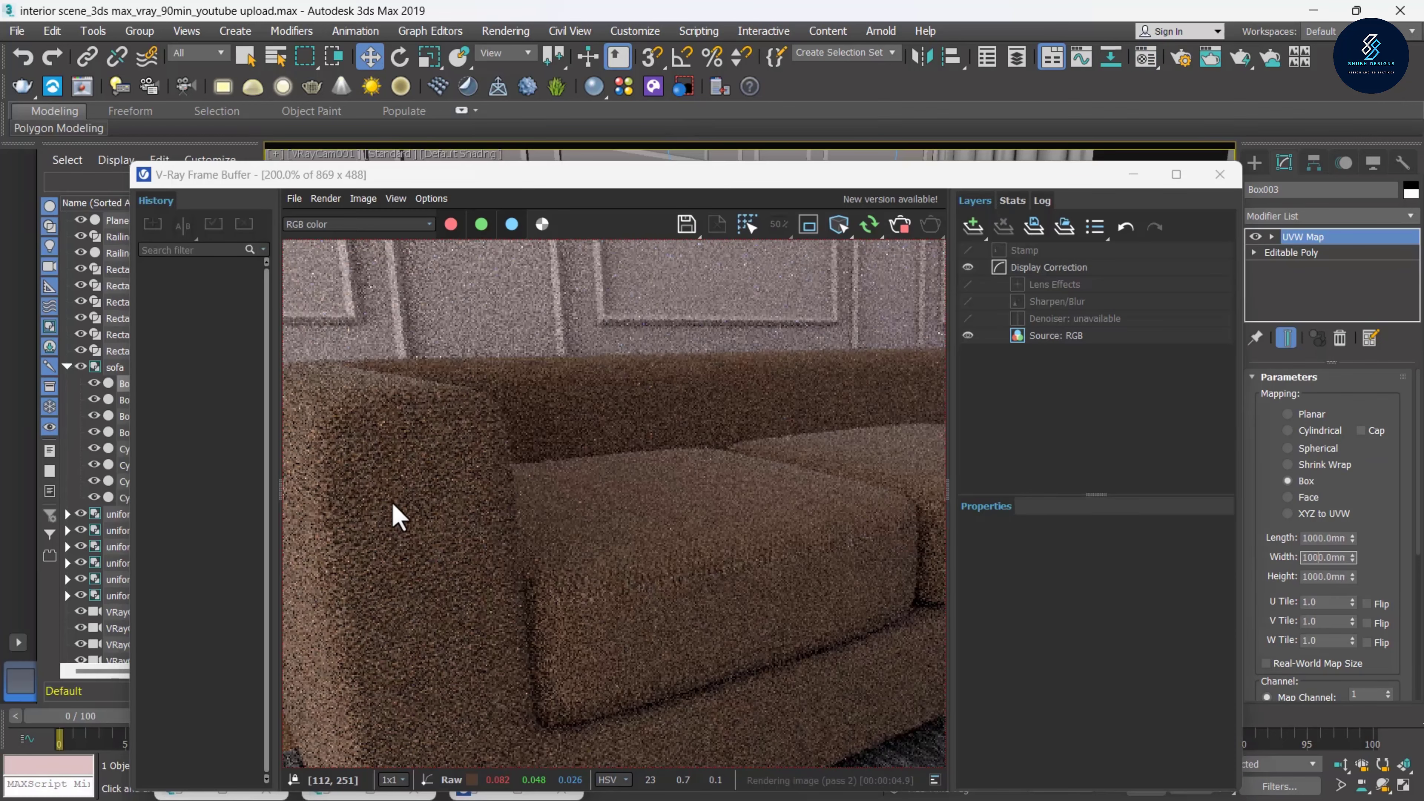
Zoom in and out on the V-Ray render to inspect the brown sofa fabric up close
scroll(424, 519, "down", 2)
scroll(412, 522, "up", 2)
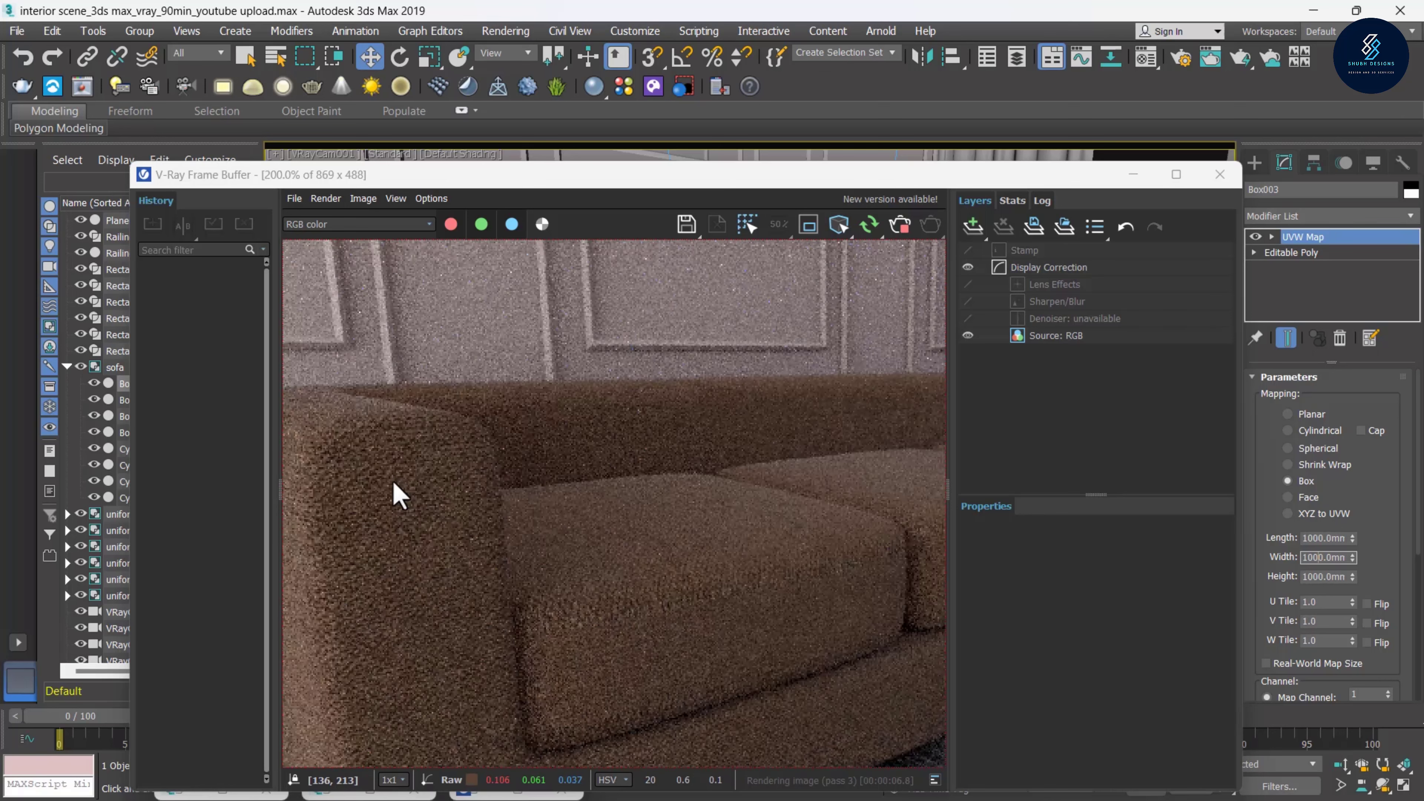
scroll(516, 530, "down", 2)
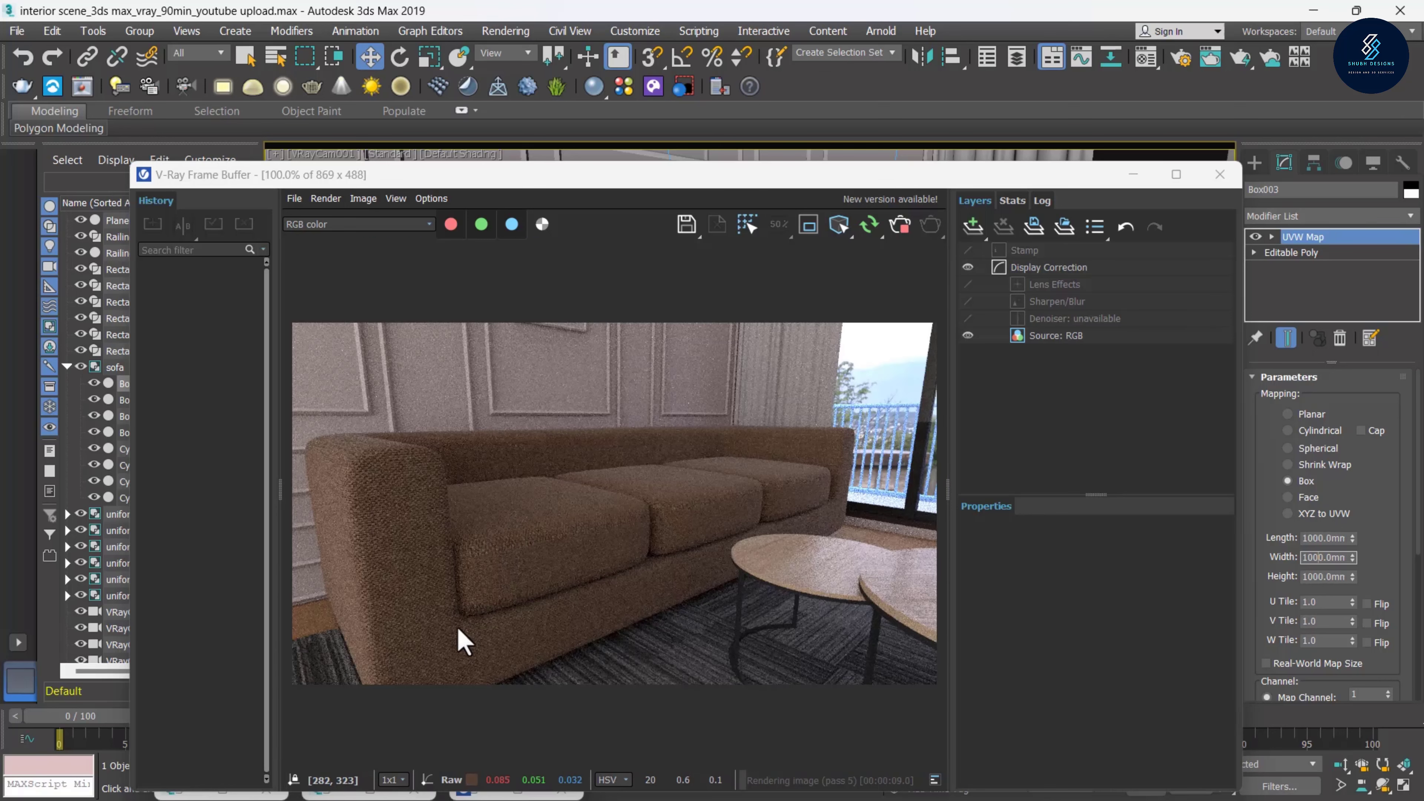
scroll(383, 536, "up", 2)
scroll(387, 536, "up", 2)
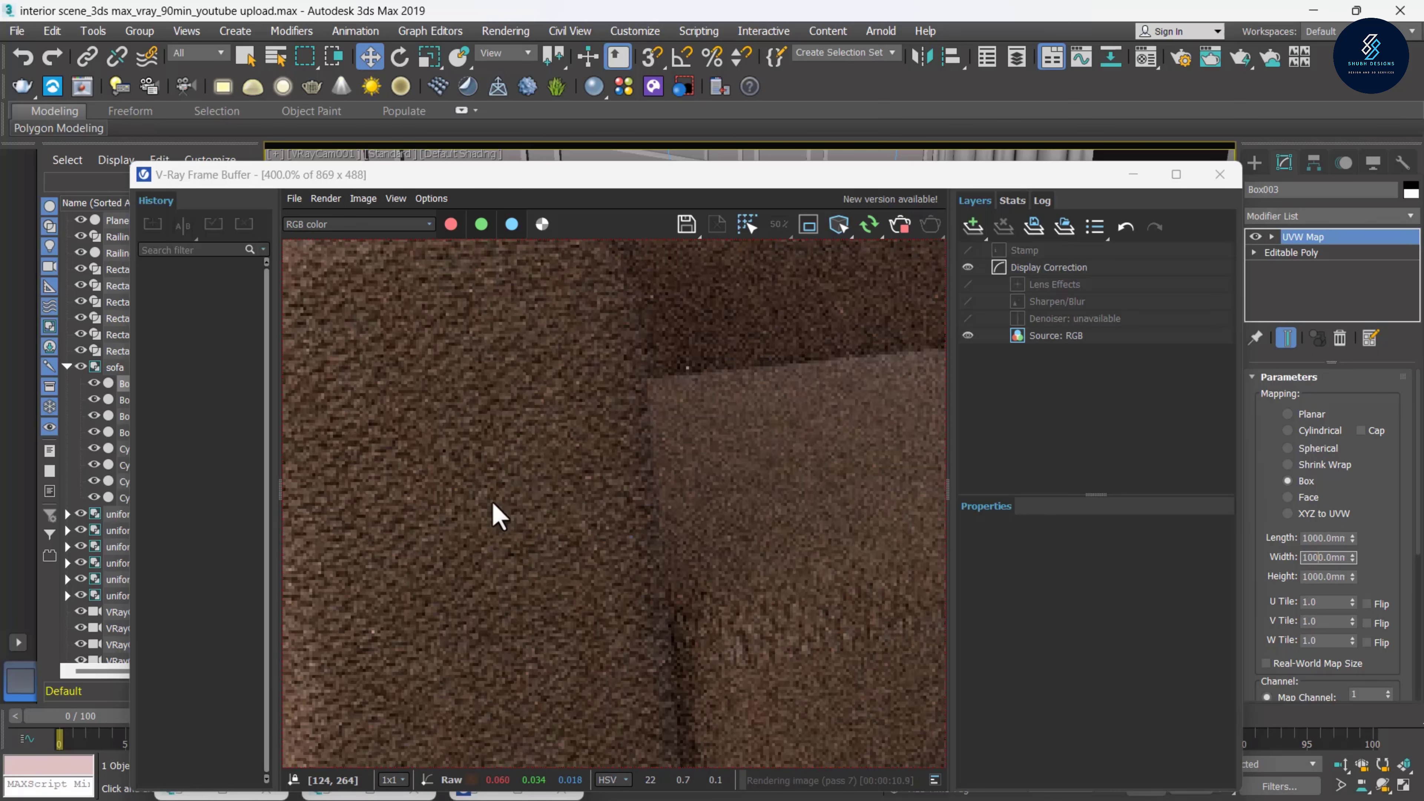
scroll(494, 510, "down", 2)
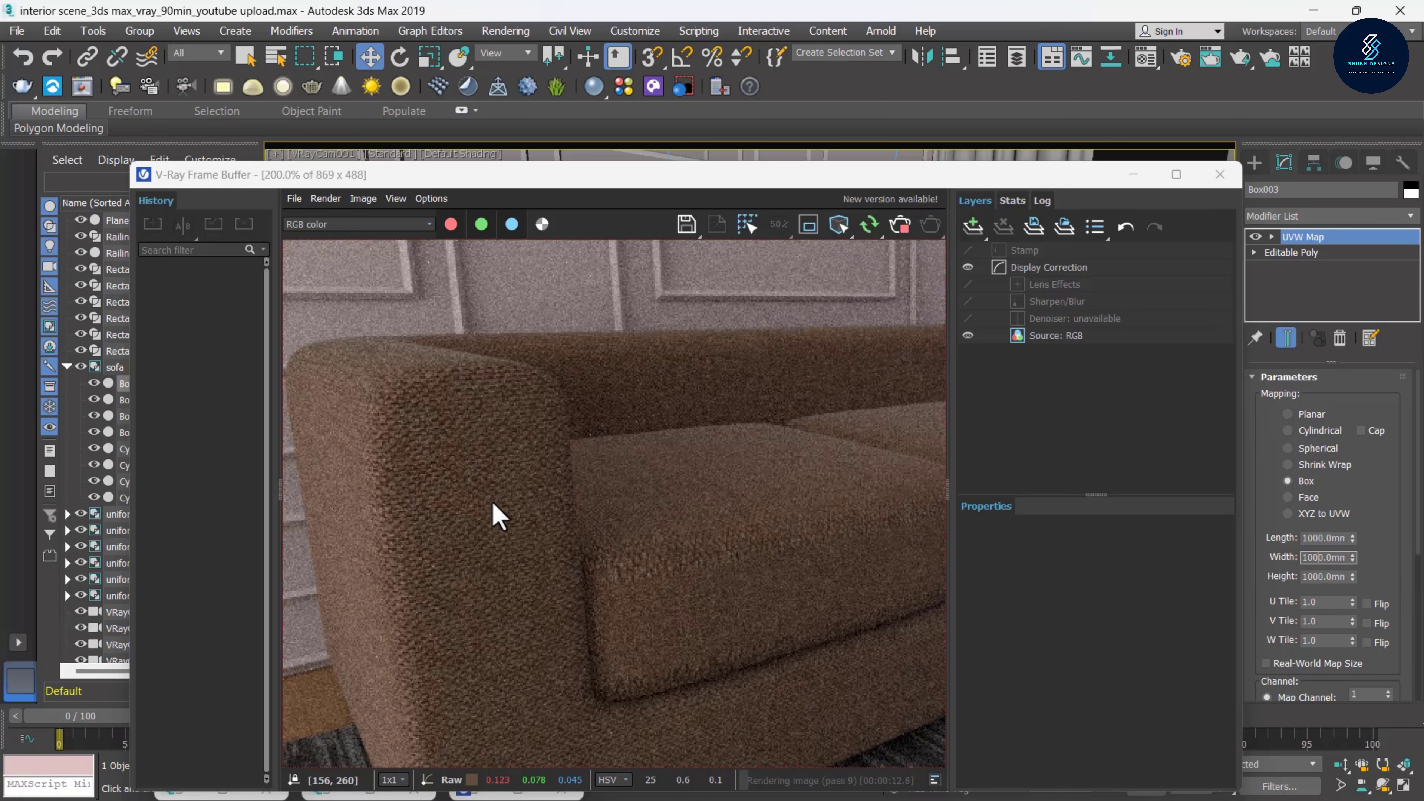
scroll(498, 515, "down", 2)
scroll(413, 499, "up", 3)
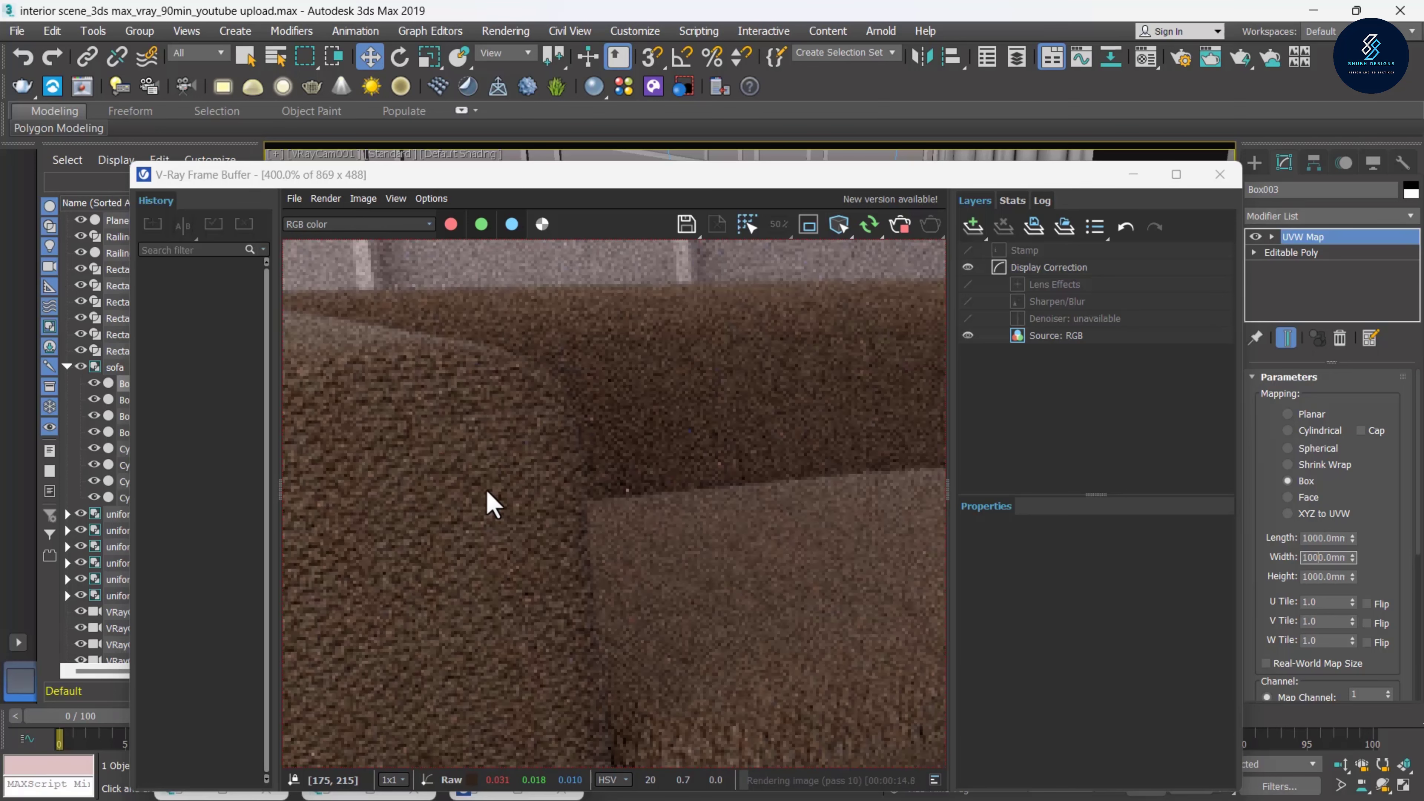
scroll(486, 499, "down", 1)
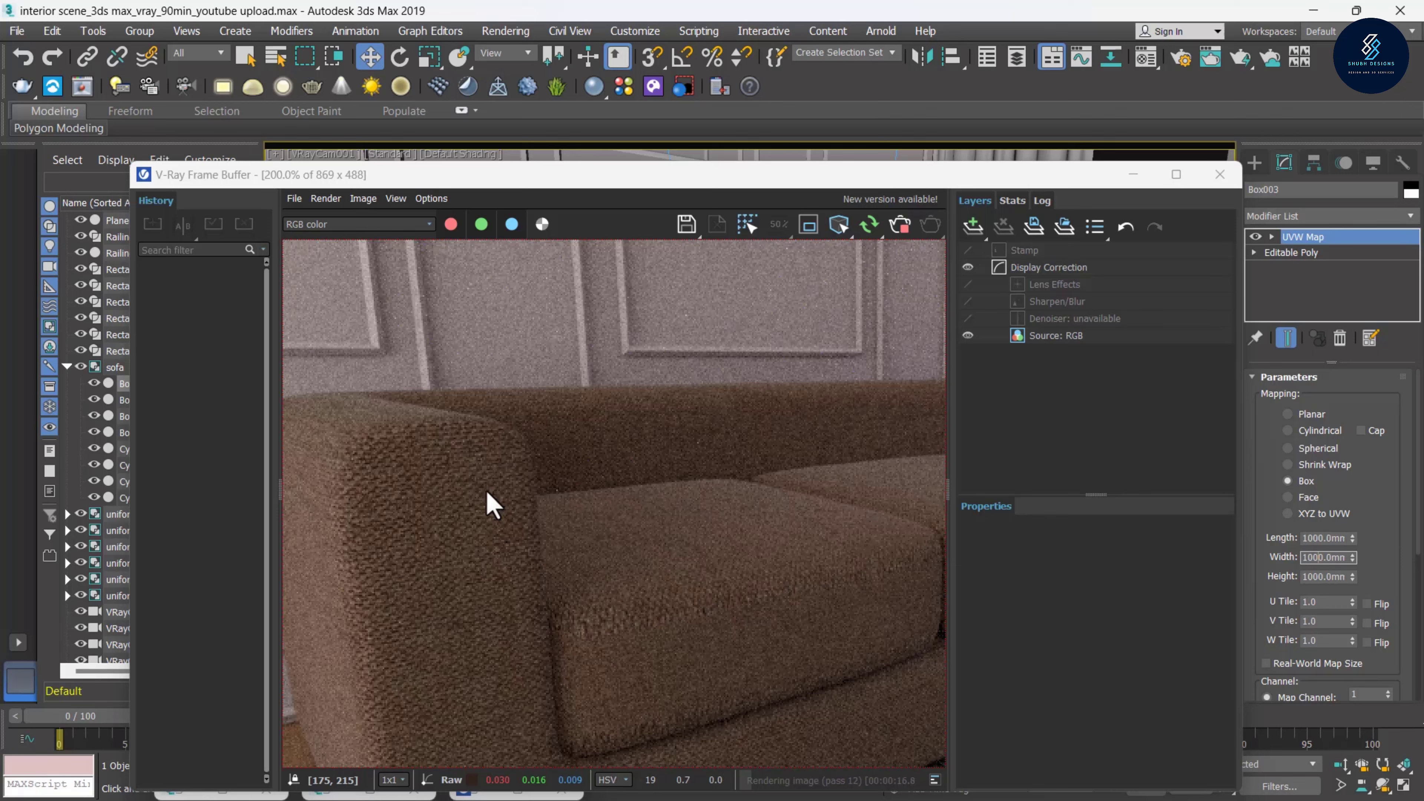
scroll(492, 505, "down", 2)
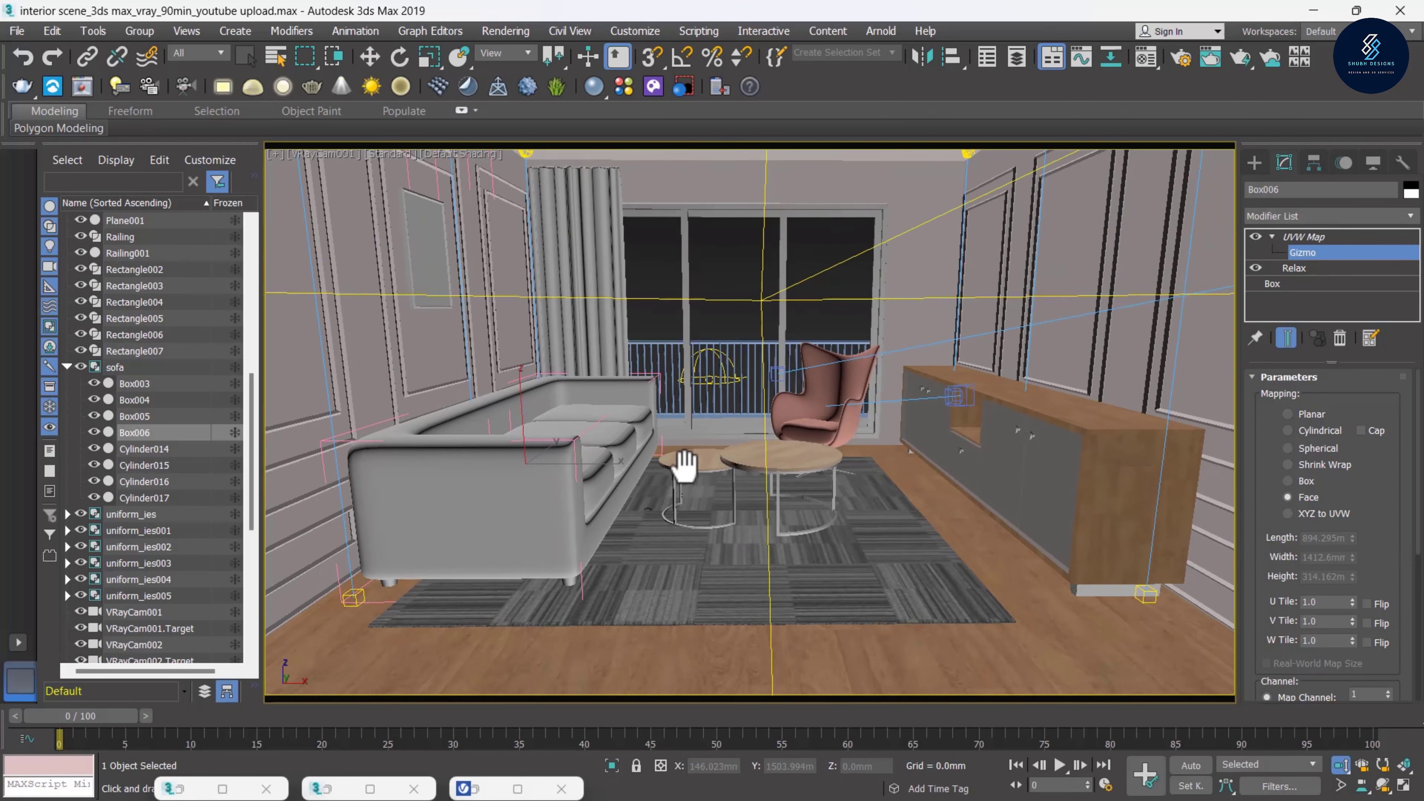
Orbit back toward the room view, toggle the Material Editor, and raise the reference image window
middle_click_drag(684, 465, 682, 493)
left_click(1383, 785)
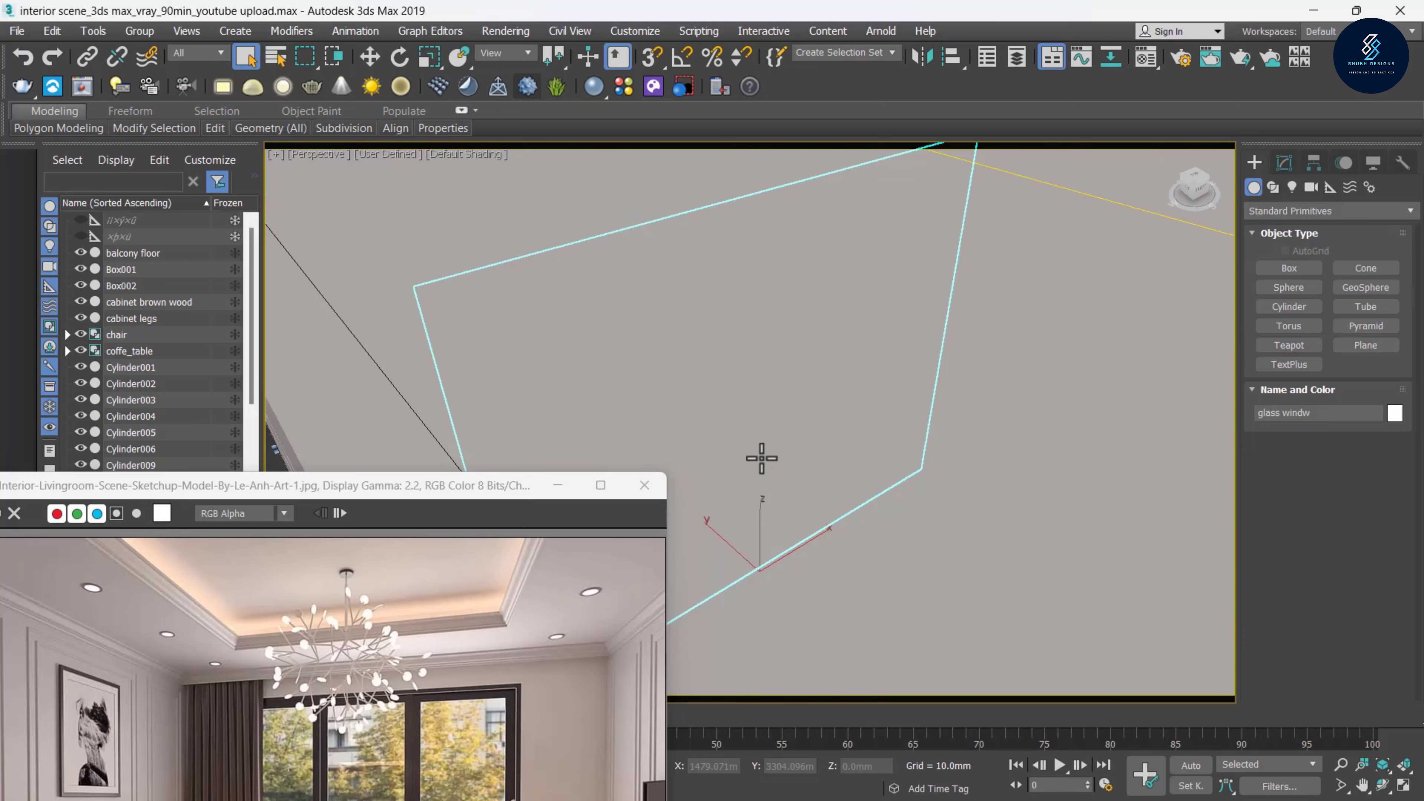
mouse_move(760, 455)
middle_mouse_down("alt")
mouse_move(493, 331)
mouse_move(505, 339)
middle_mouse_up("alt")
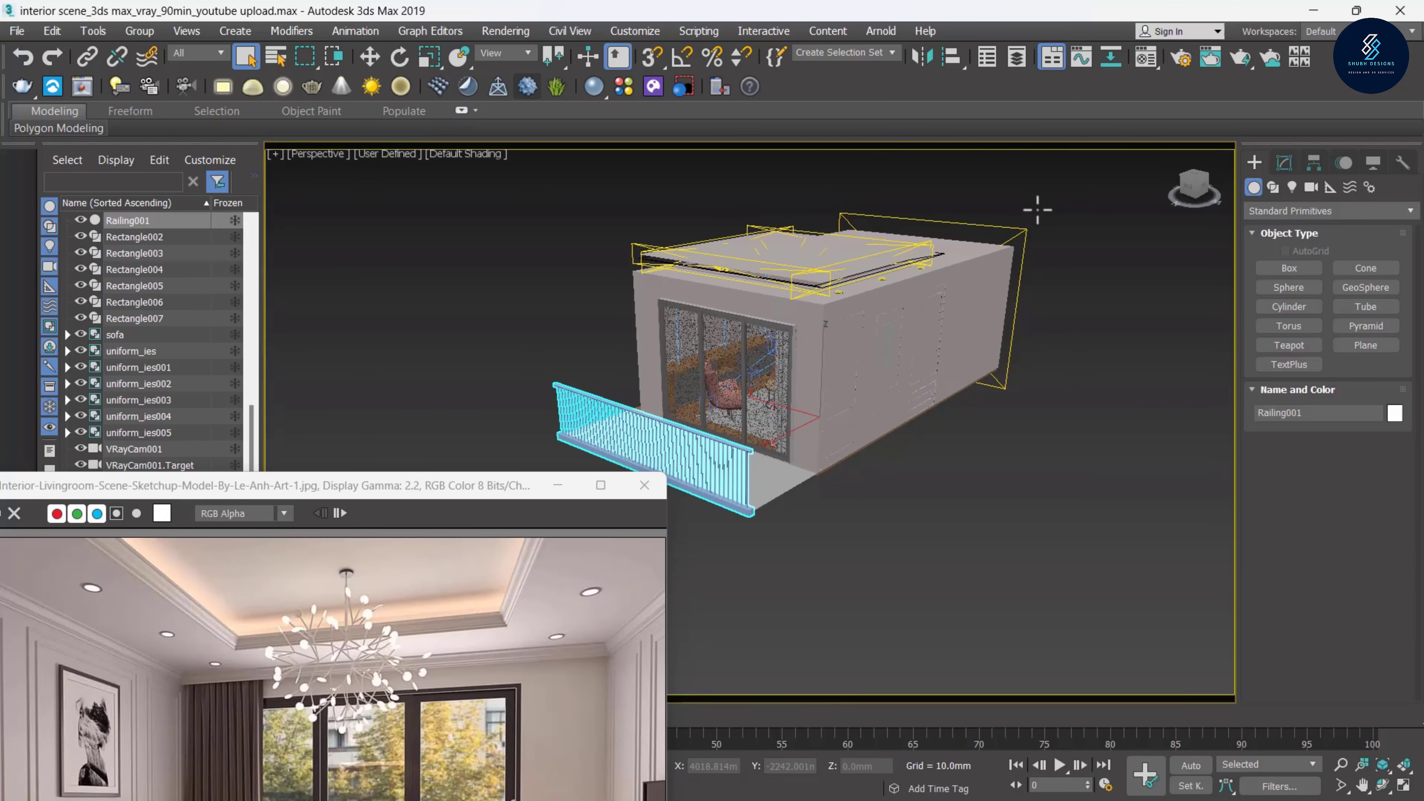
key("m")
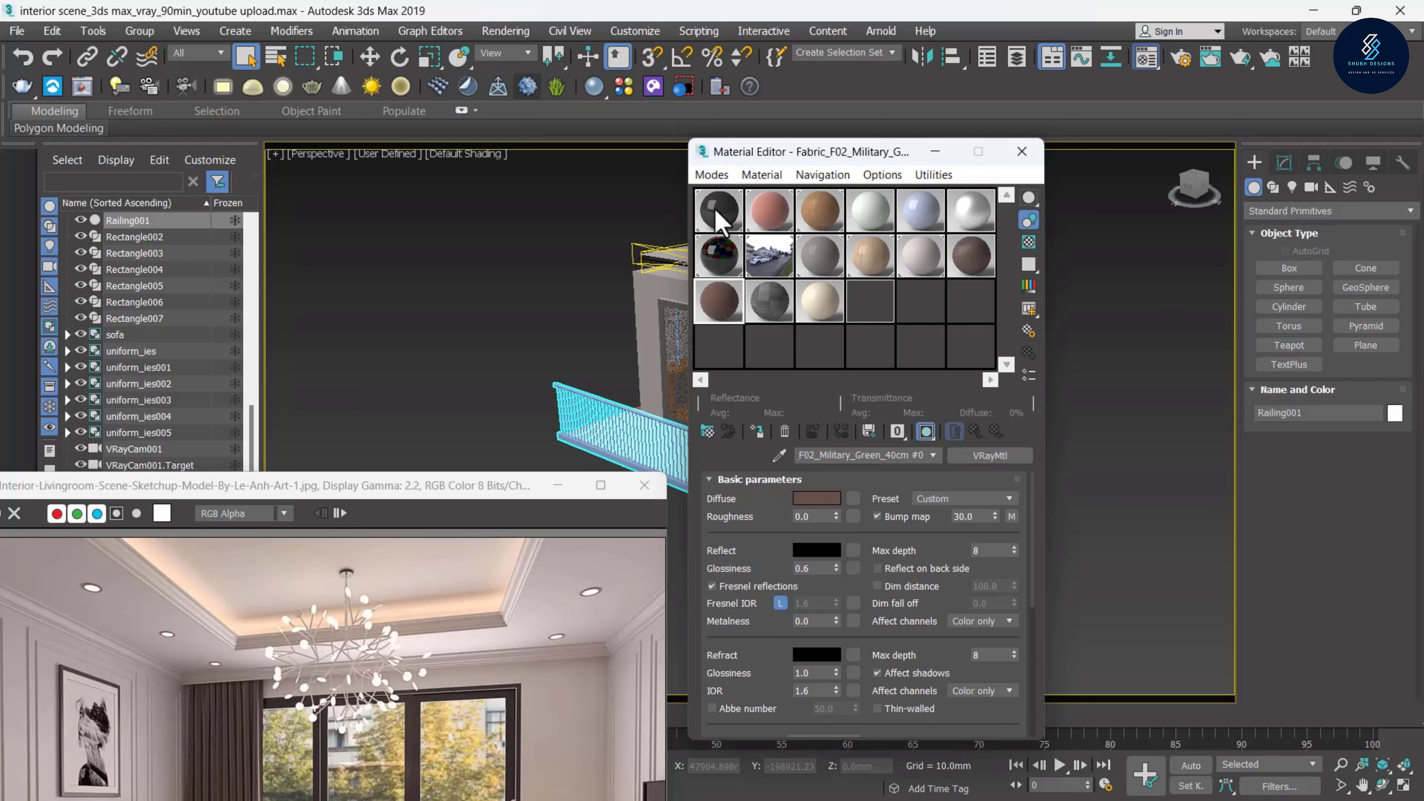
left_click(1022, 151)
mouse_move(429, 486)
left_mouse_down()
mouse_move(378, 263)
mouse_move(316, 462)
left_mouse_up()
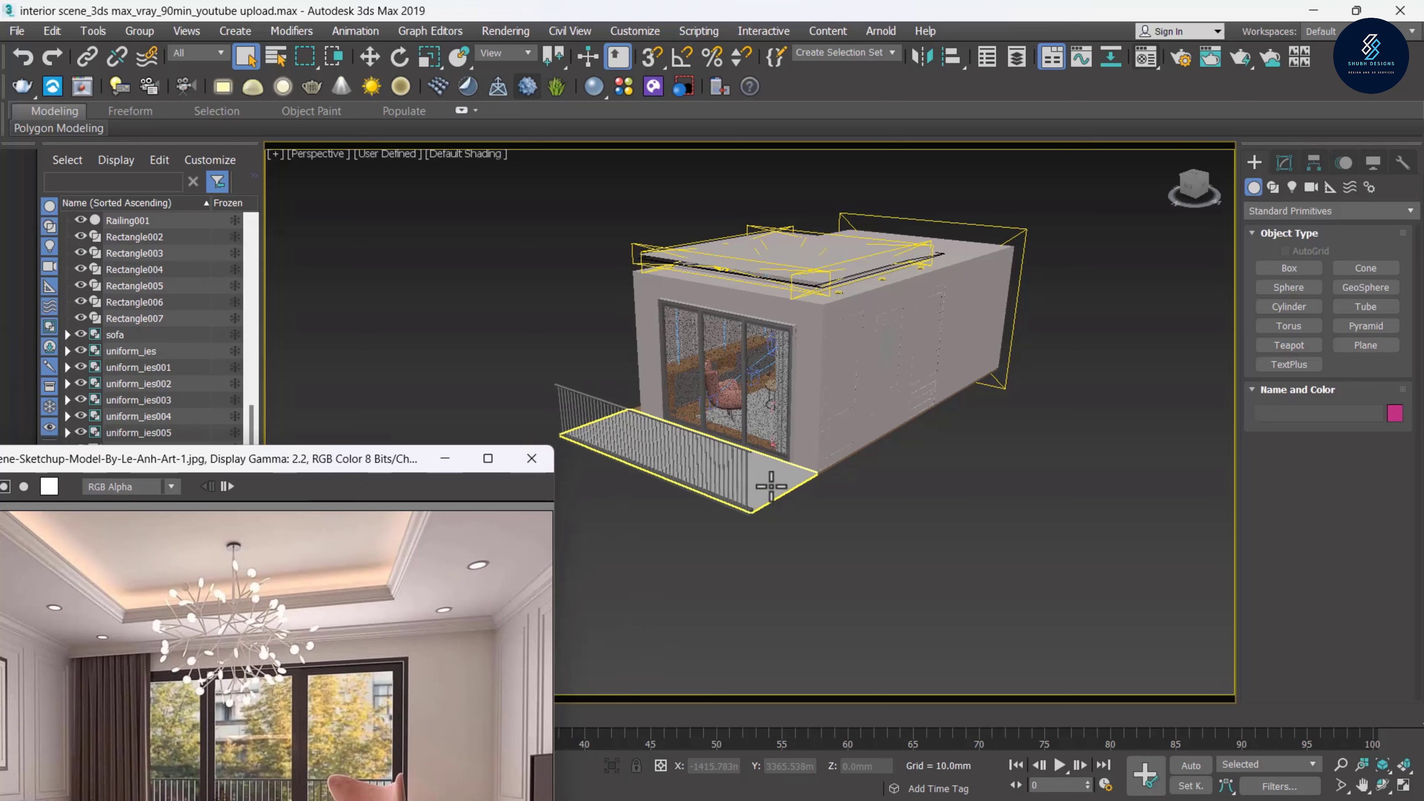
scroll(767, 474, "up", 5)
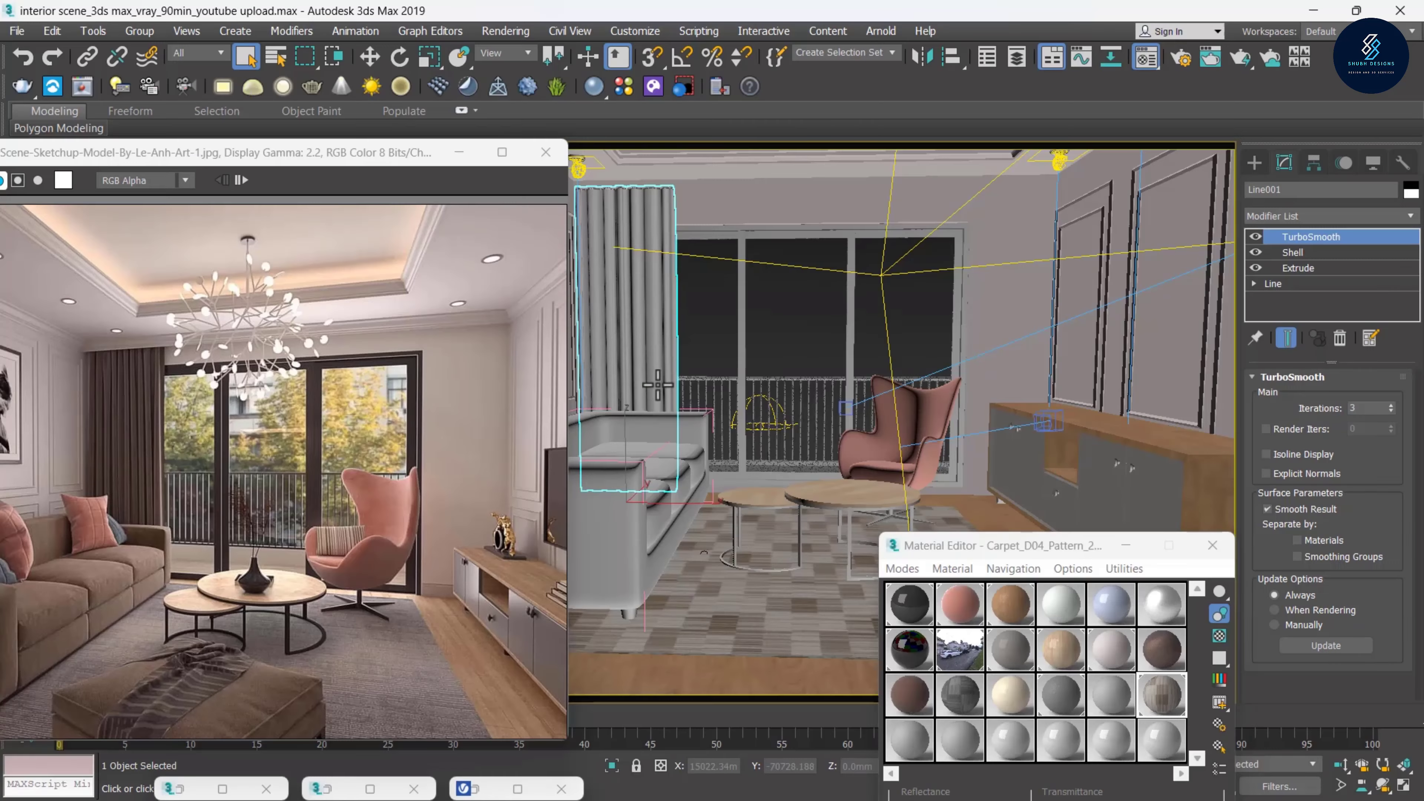
Load Fabric_E01_20cm from the V-Ray library into an empty slot and assign it to the curtain
left_click_drag(1010, 545, 1017, 381)
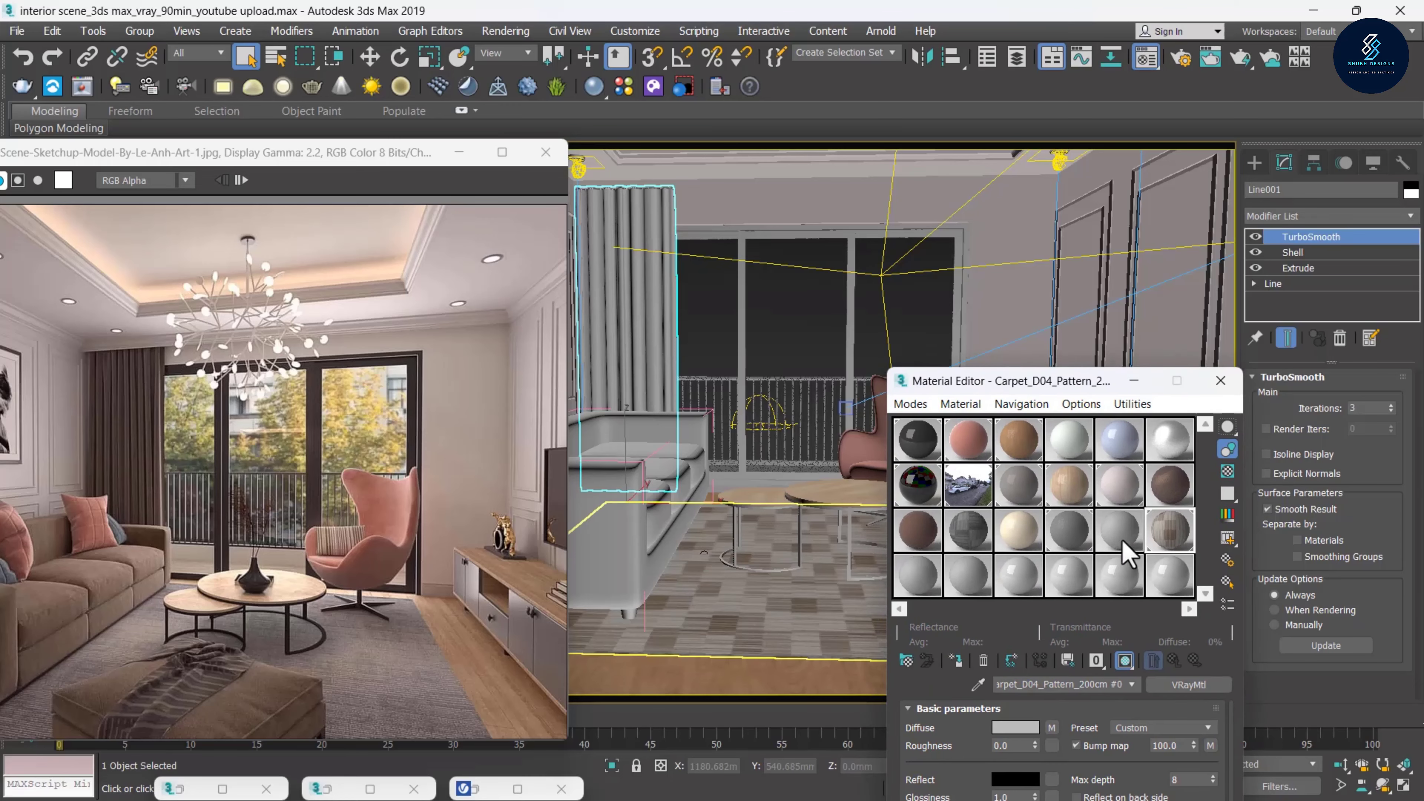
left_click(917, 583)
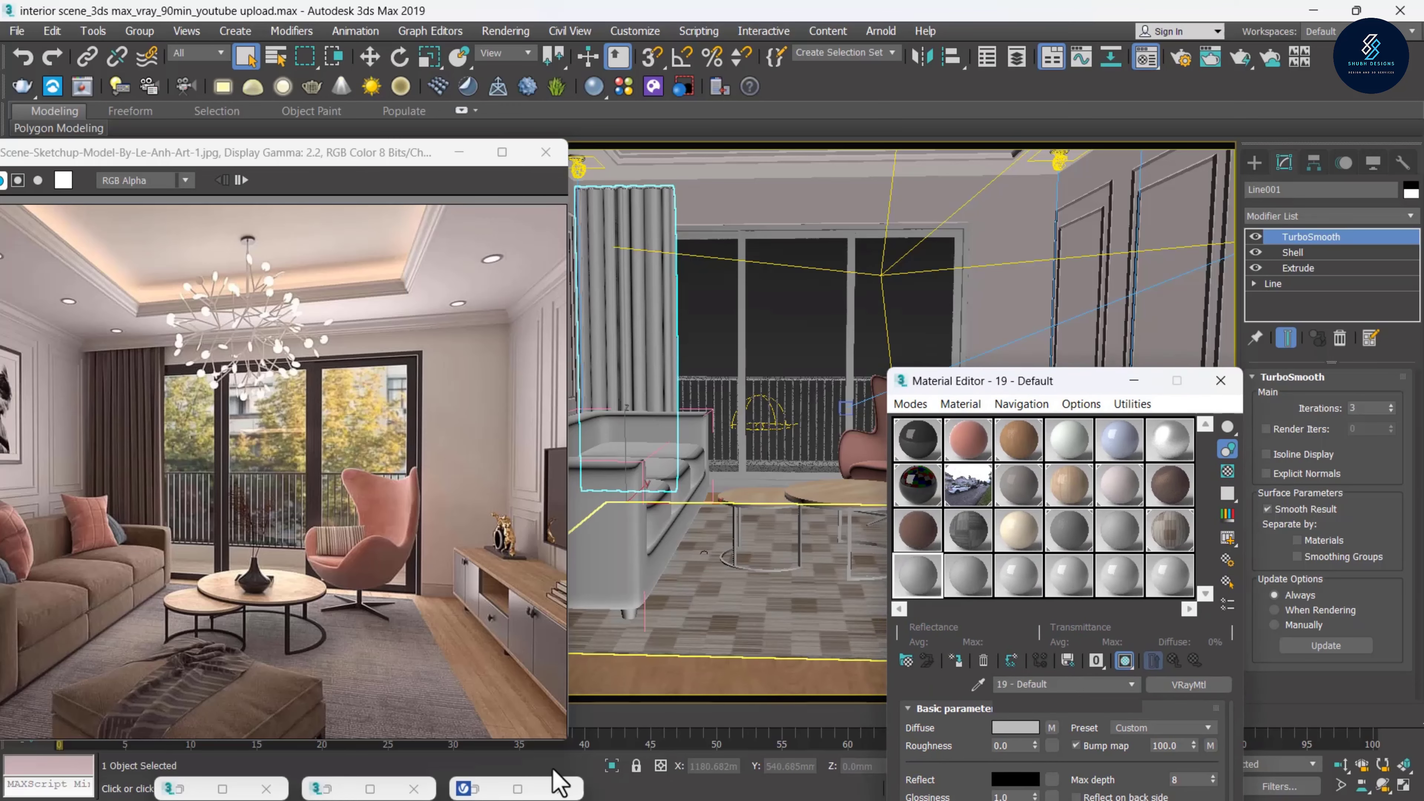
left_click(516, 789)
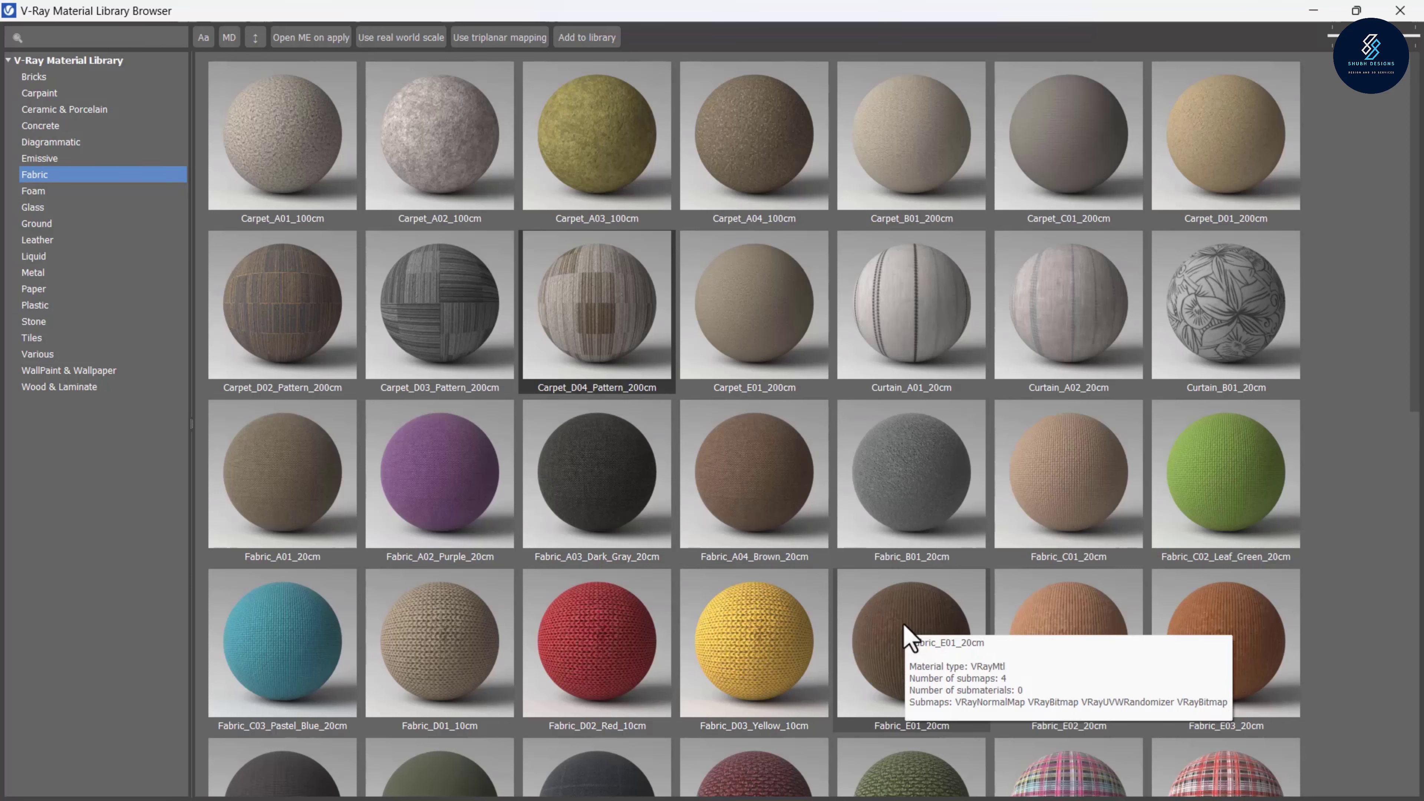
left_click(886, 613)
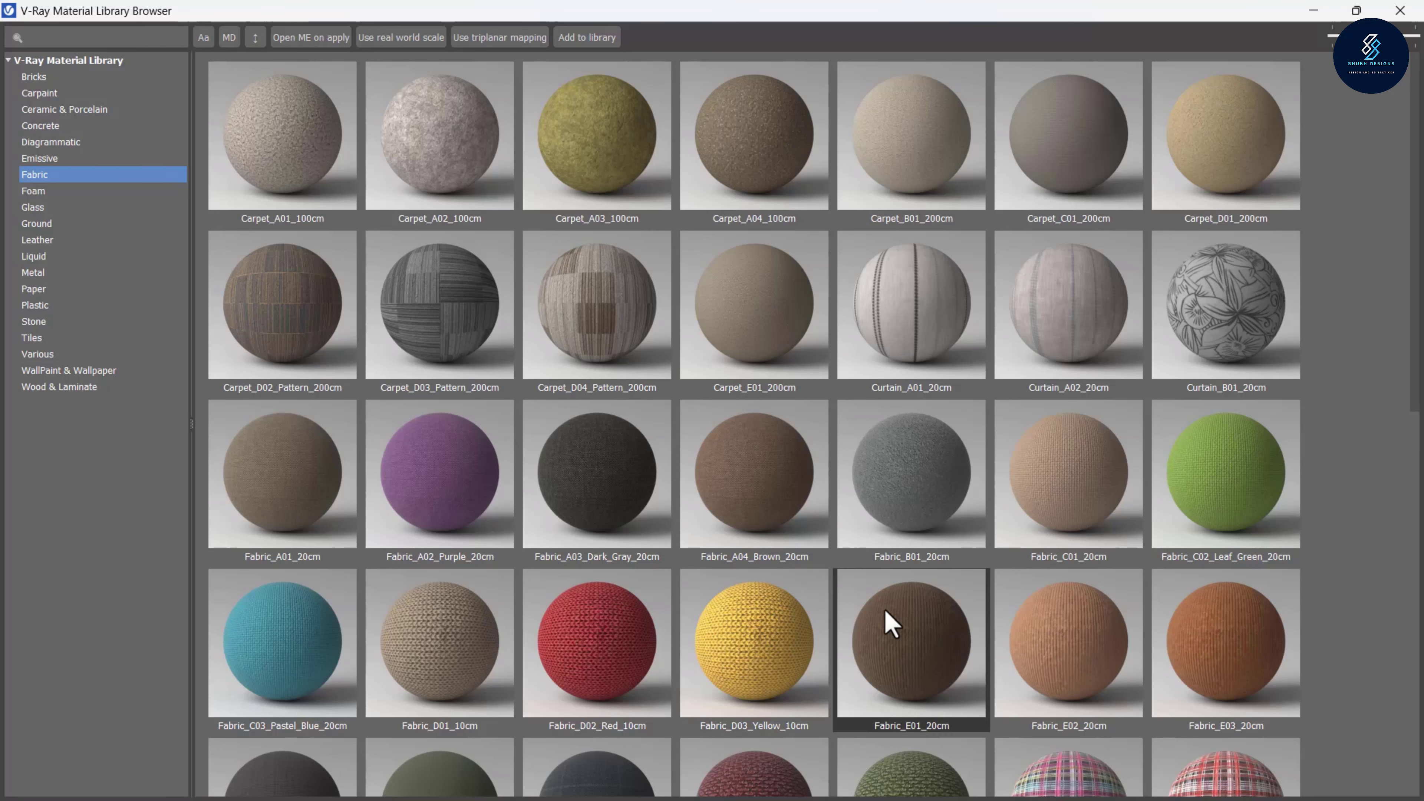
right_click(887, 623)
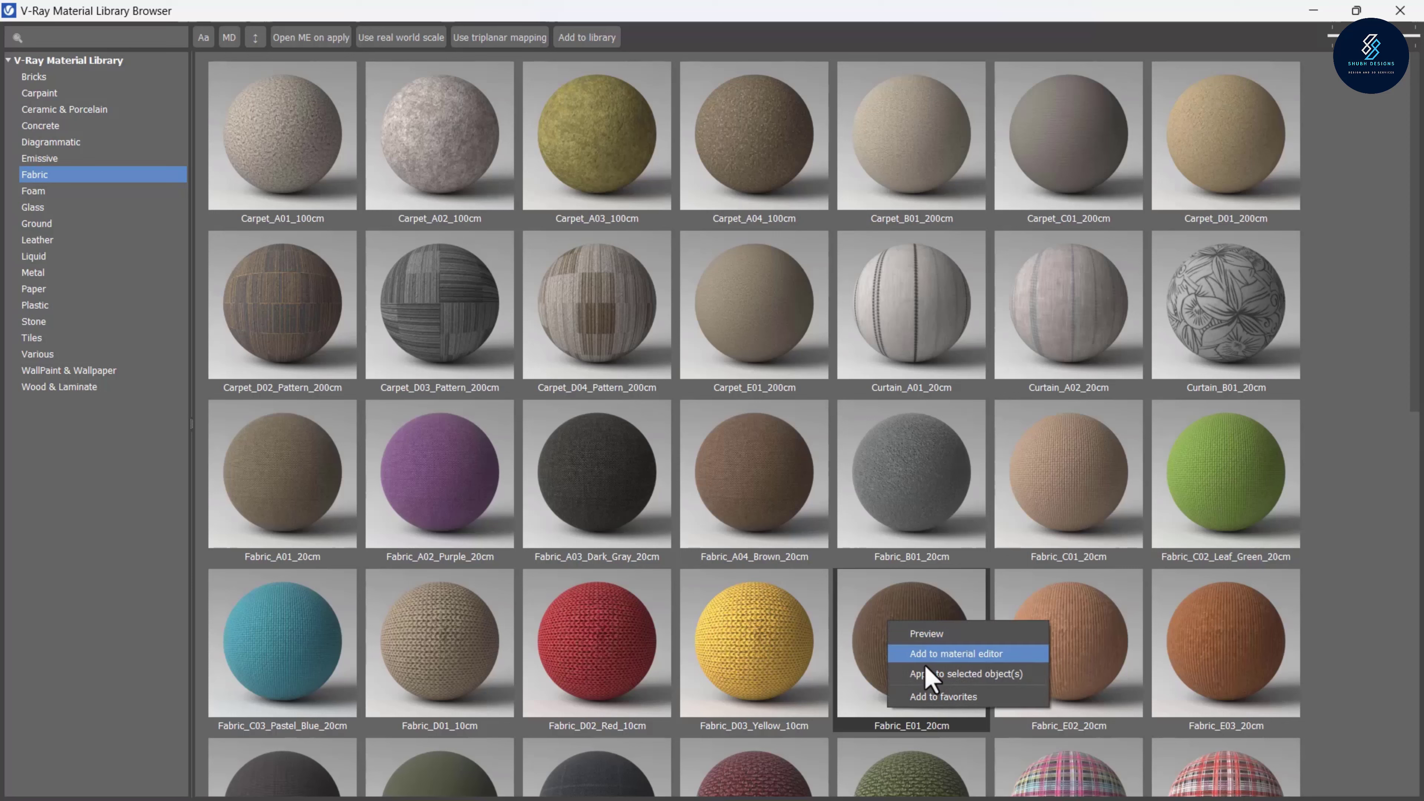
left_click(935, 656)
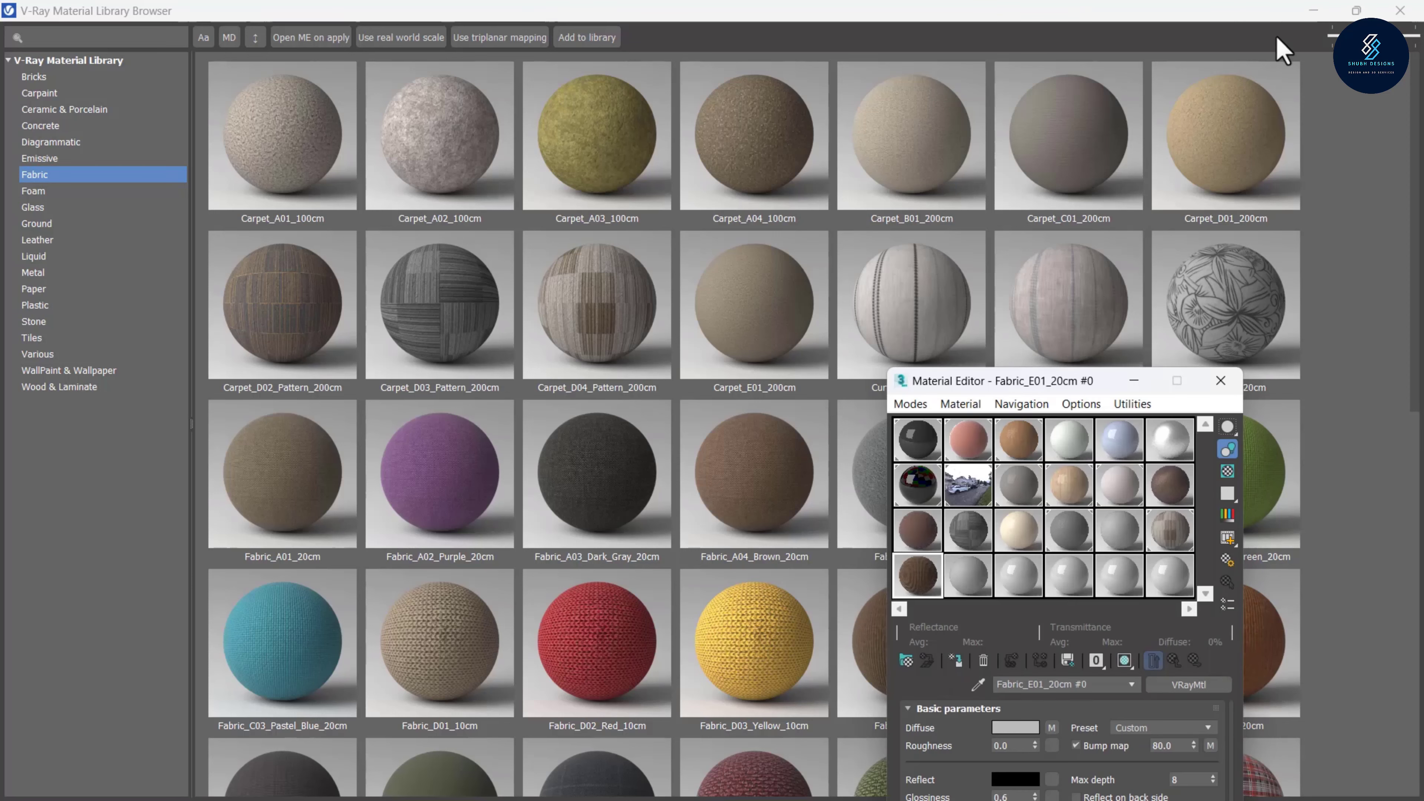
left_click(1313, 10)
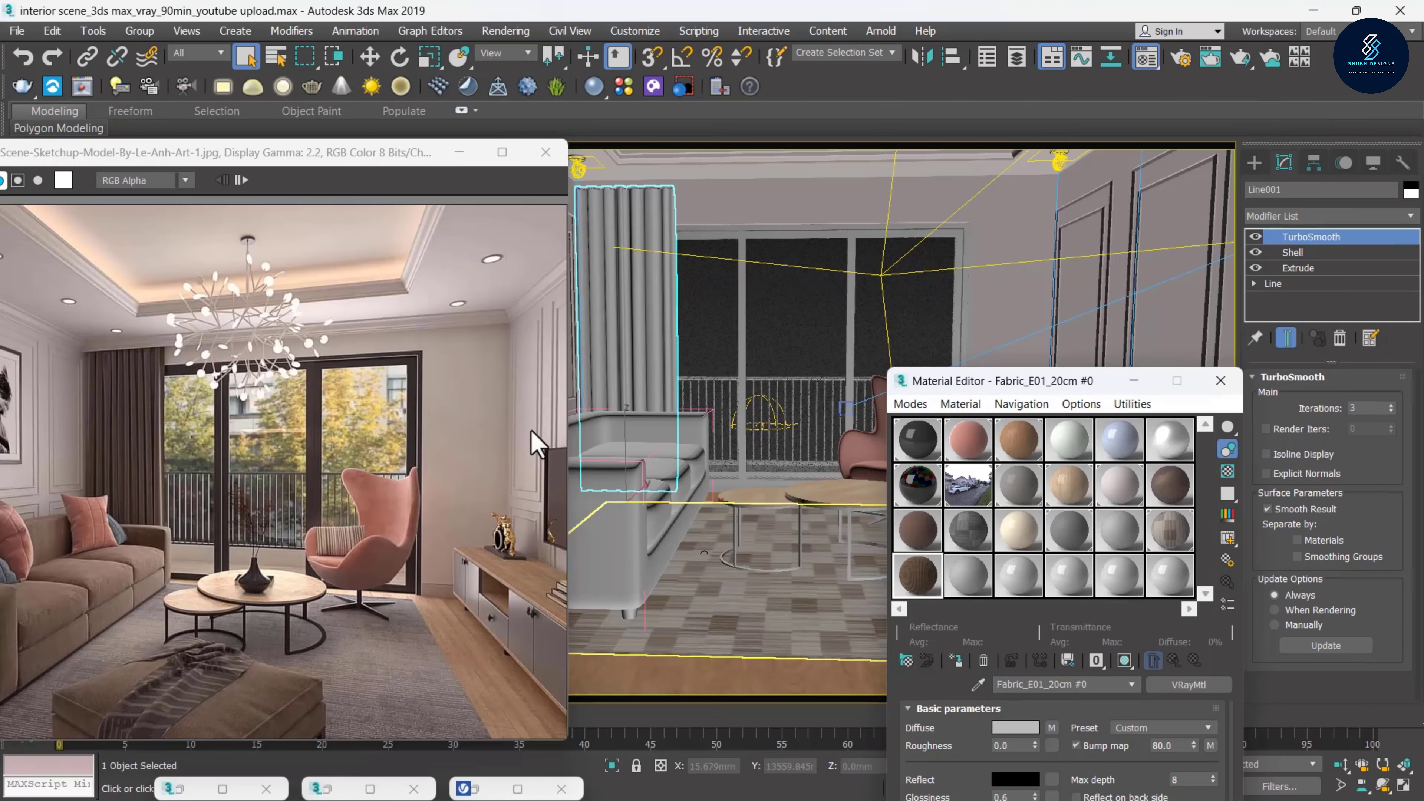
left_click(956, 661)
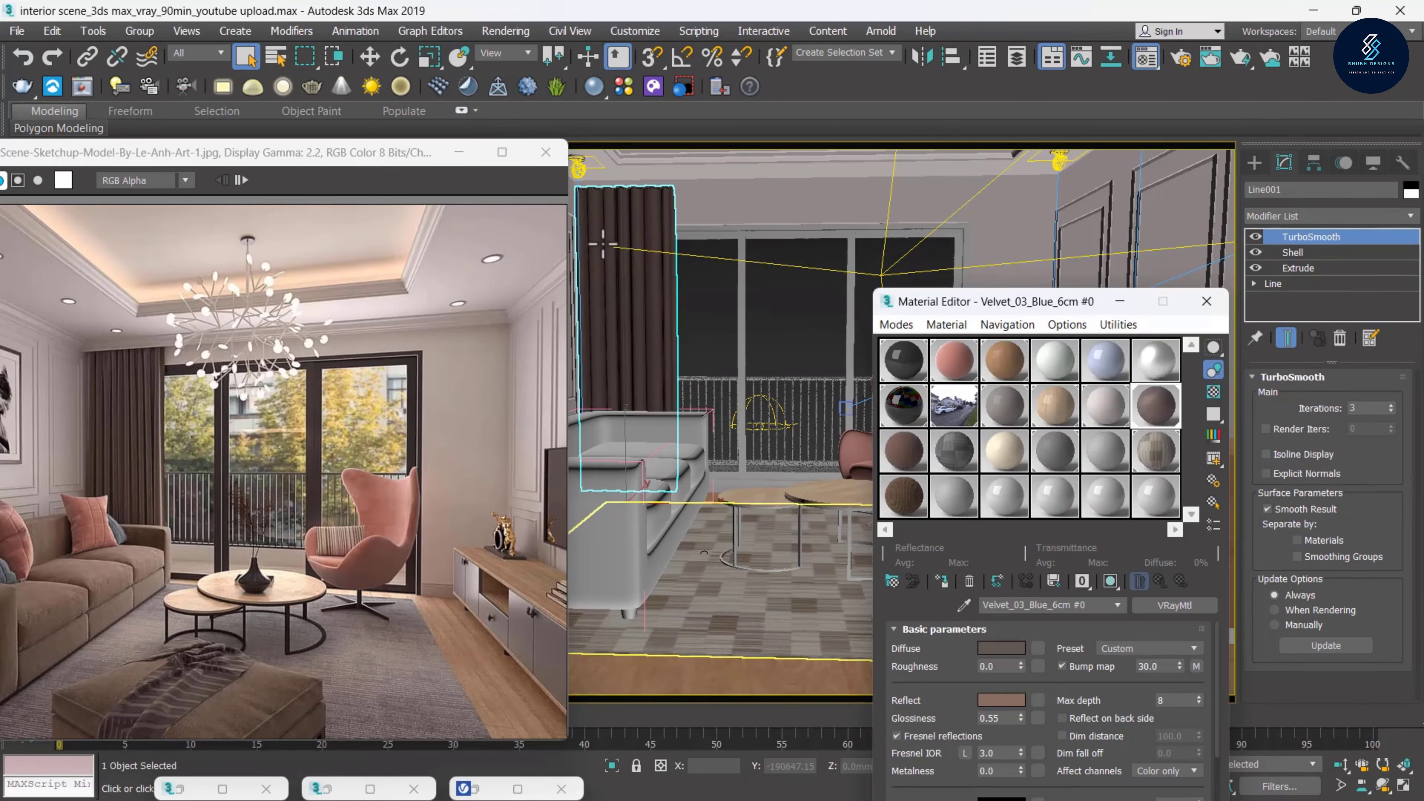
left_click(505, 31)
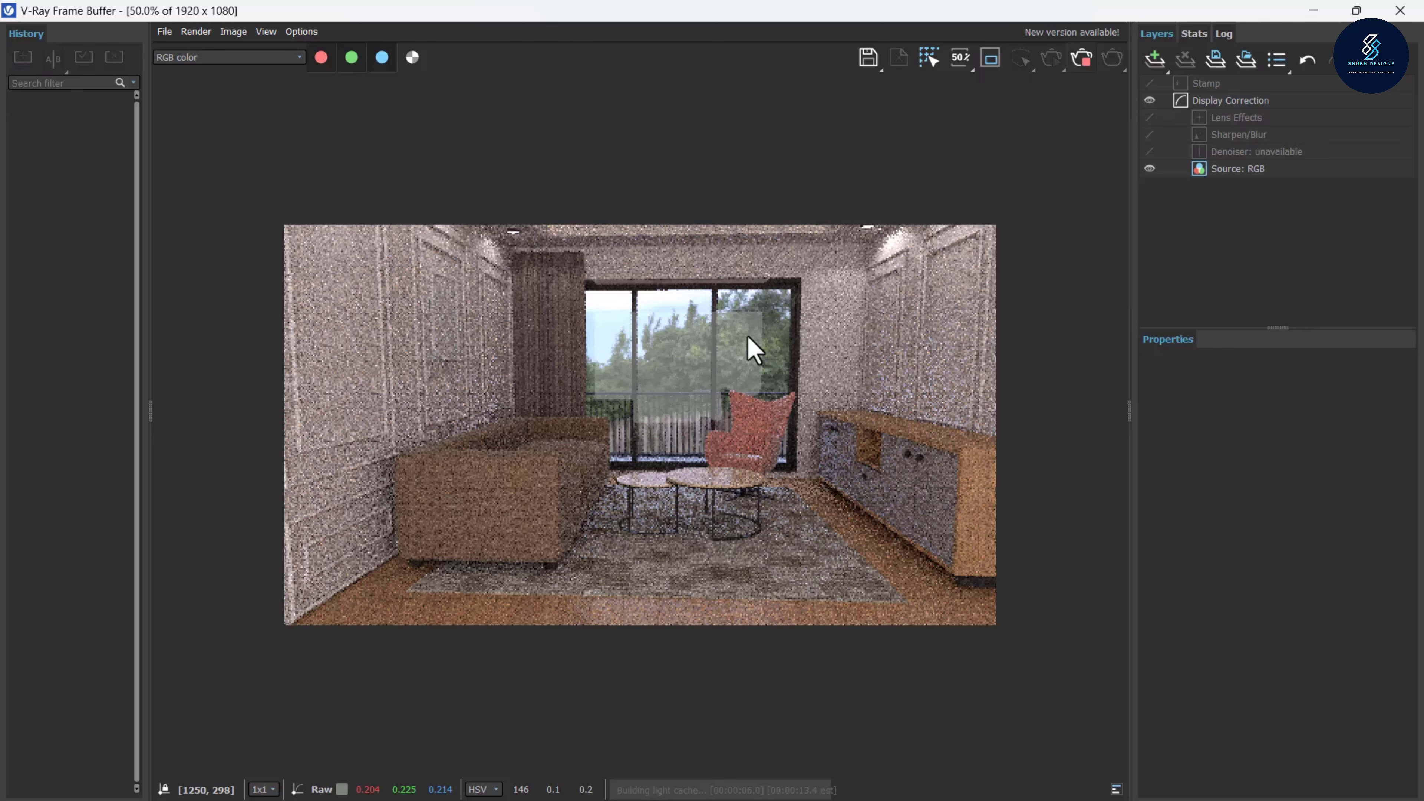
Inspect the room render at 100% and zoom back out to 50%
double_click(541, 306)
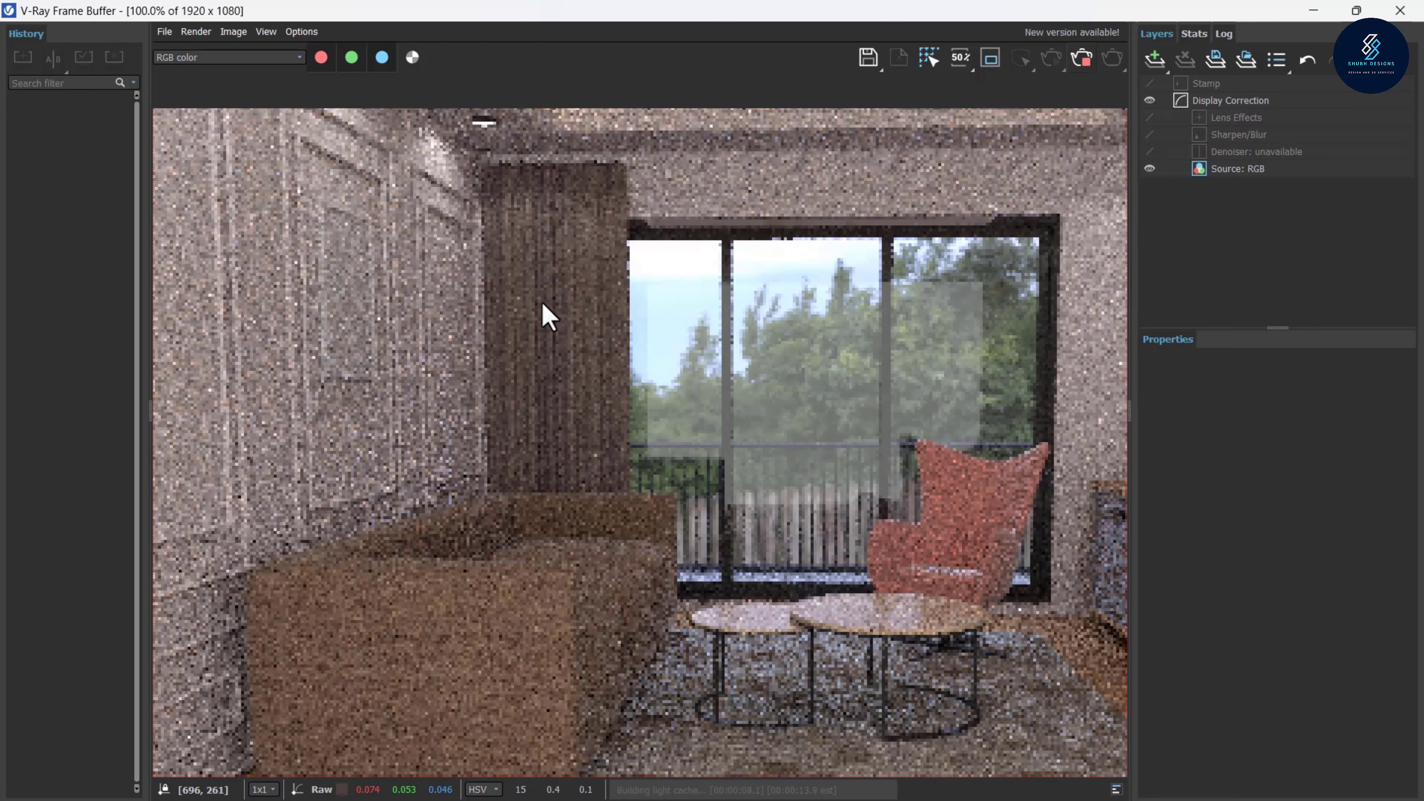
scroll(542, 304, "down", 2)
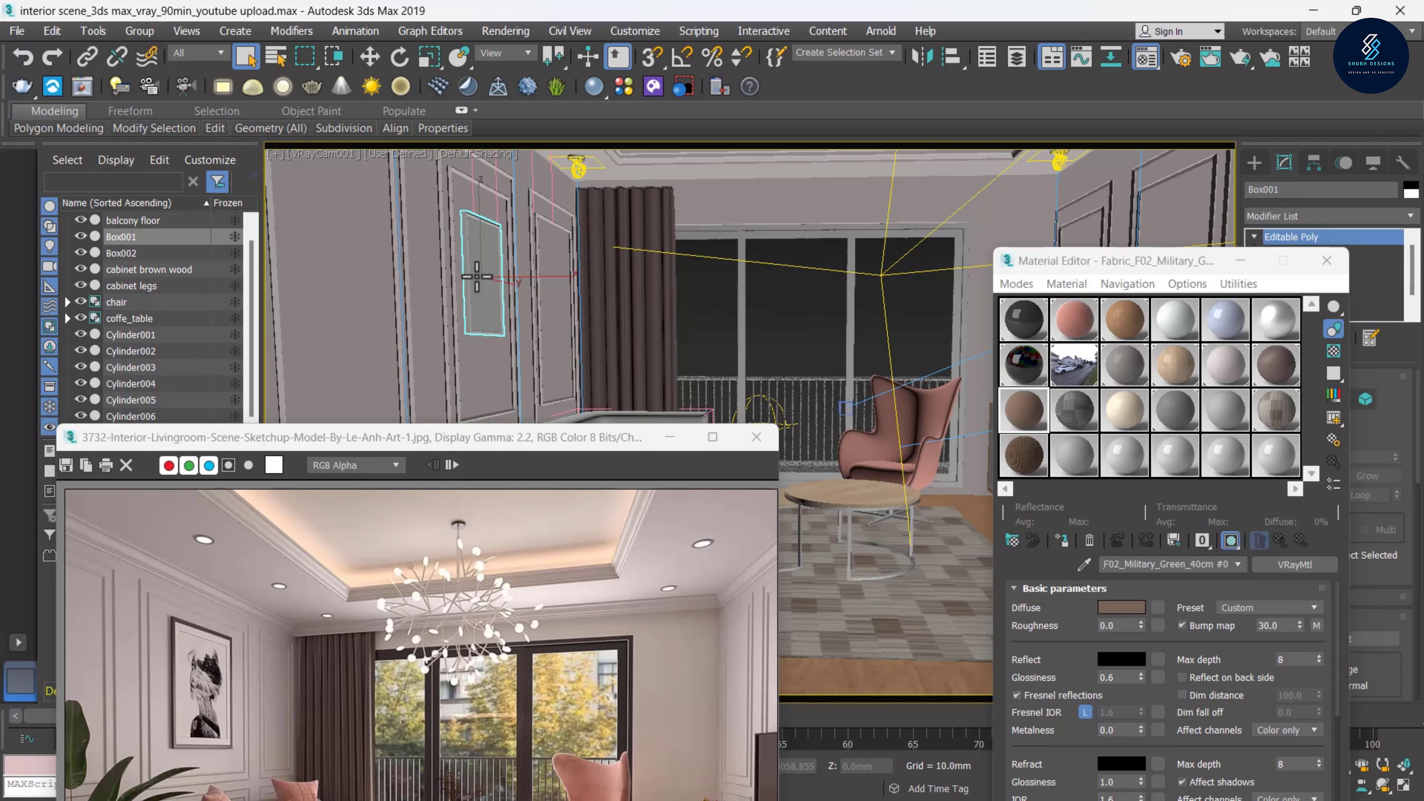
Move the reference photo window into position for comparison
left_click_drag(409, 437, 438, 231)
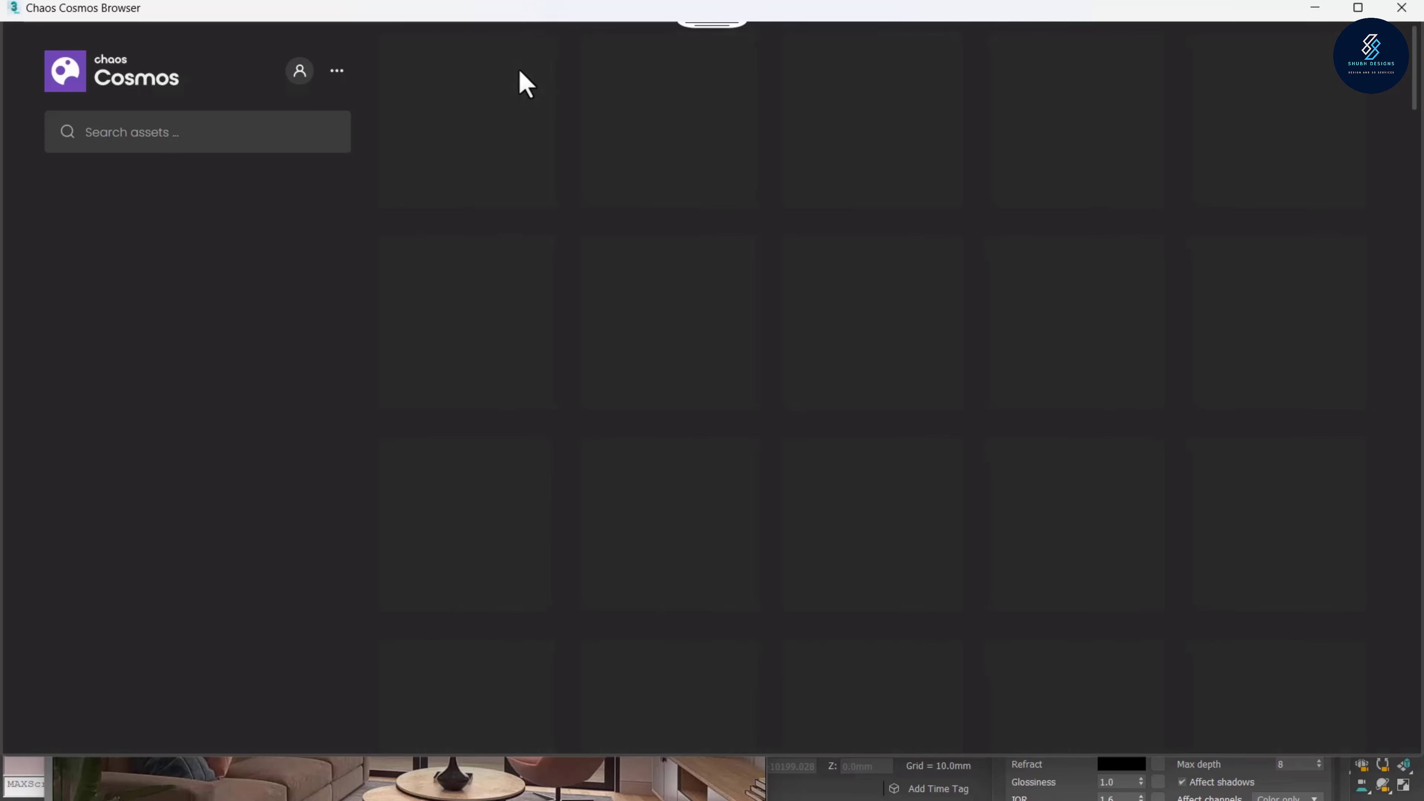
Search 'pang' in Chaos Cosmos, then switch to the Fabric materials category
left_click(162, 138)
type("pa")
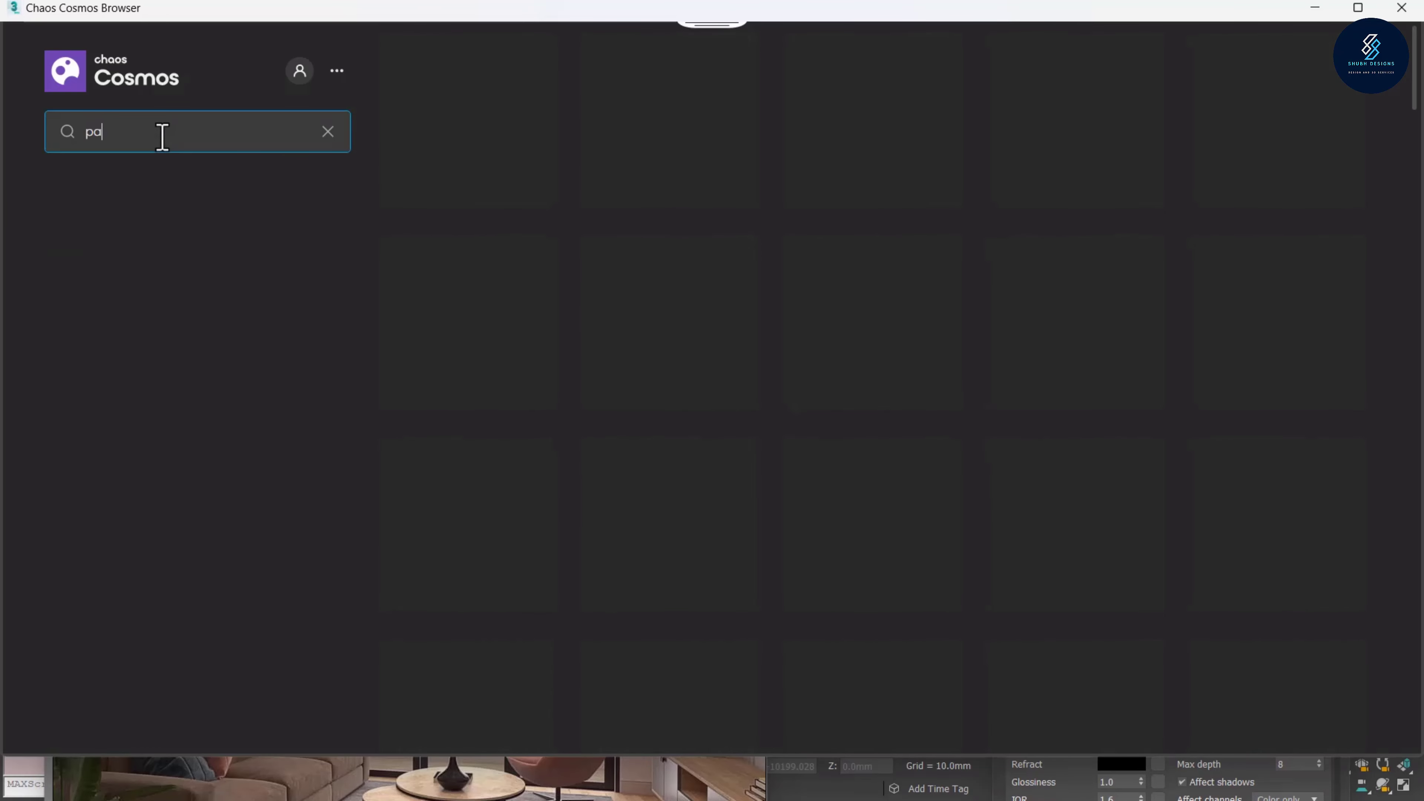
type("inting")
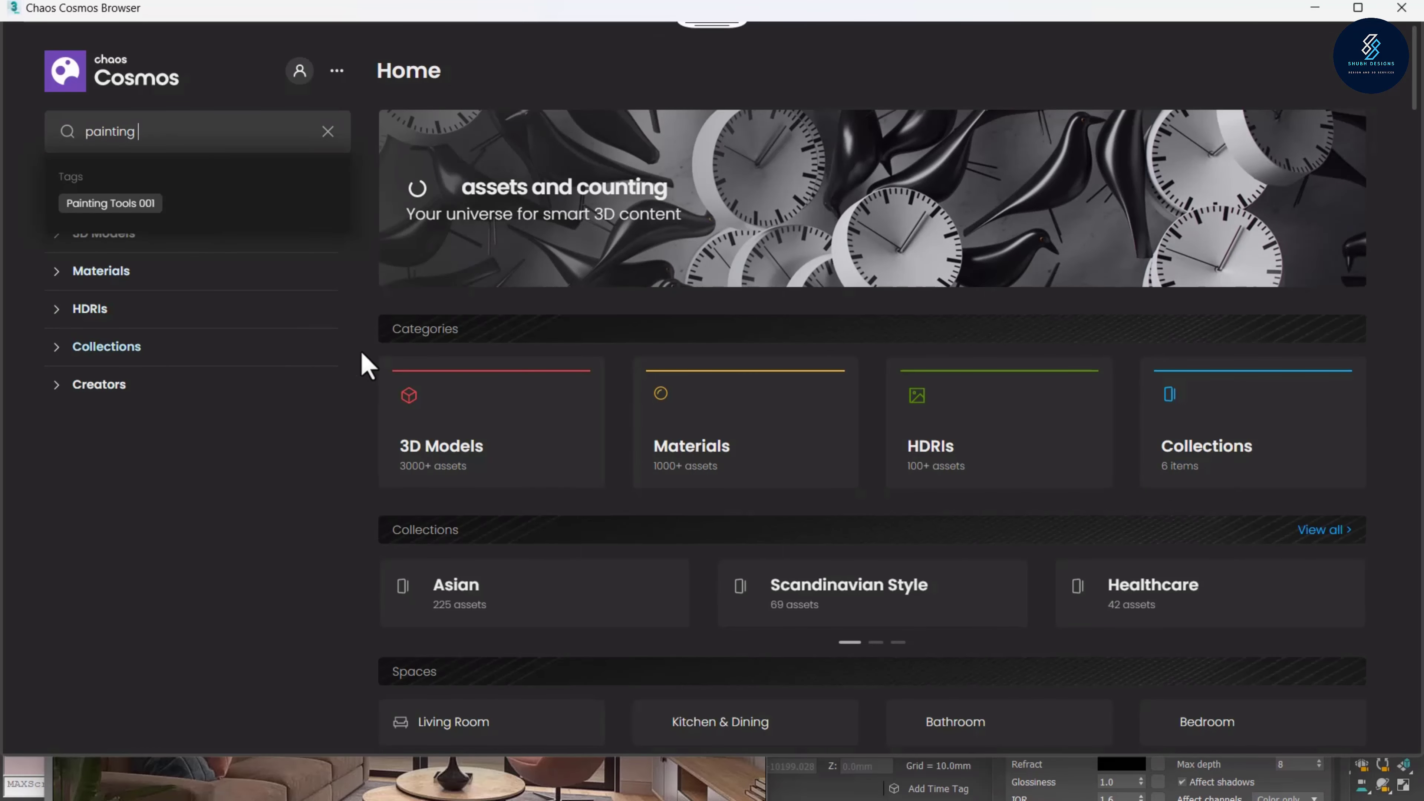
left_click(411, 437)
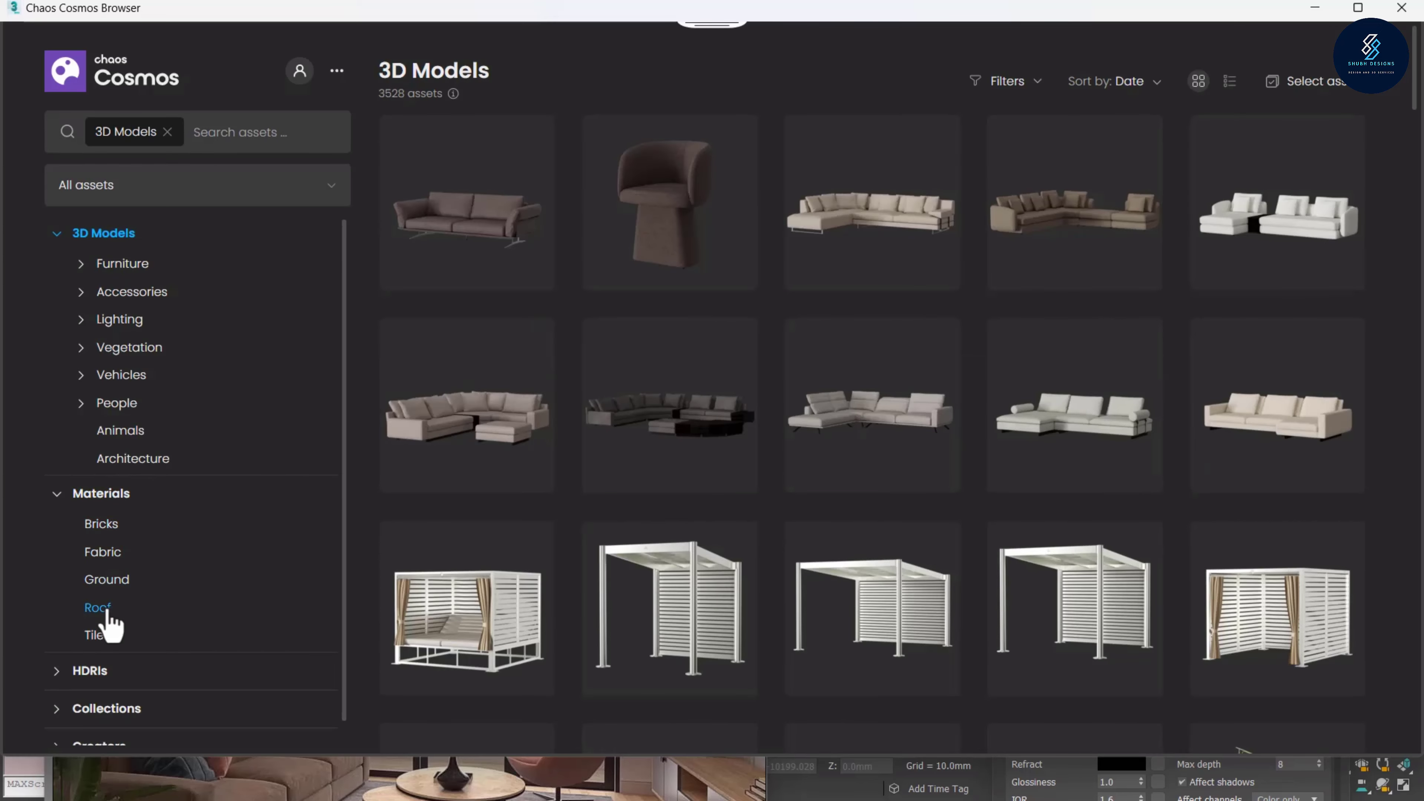
left_click(102, 554)
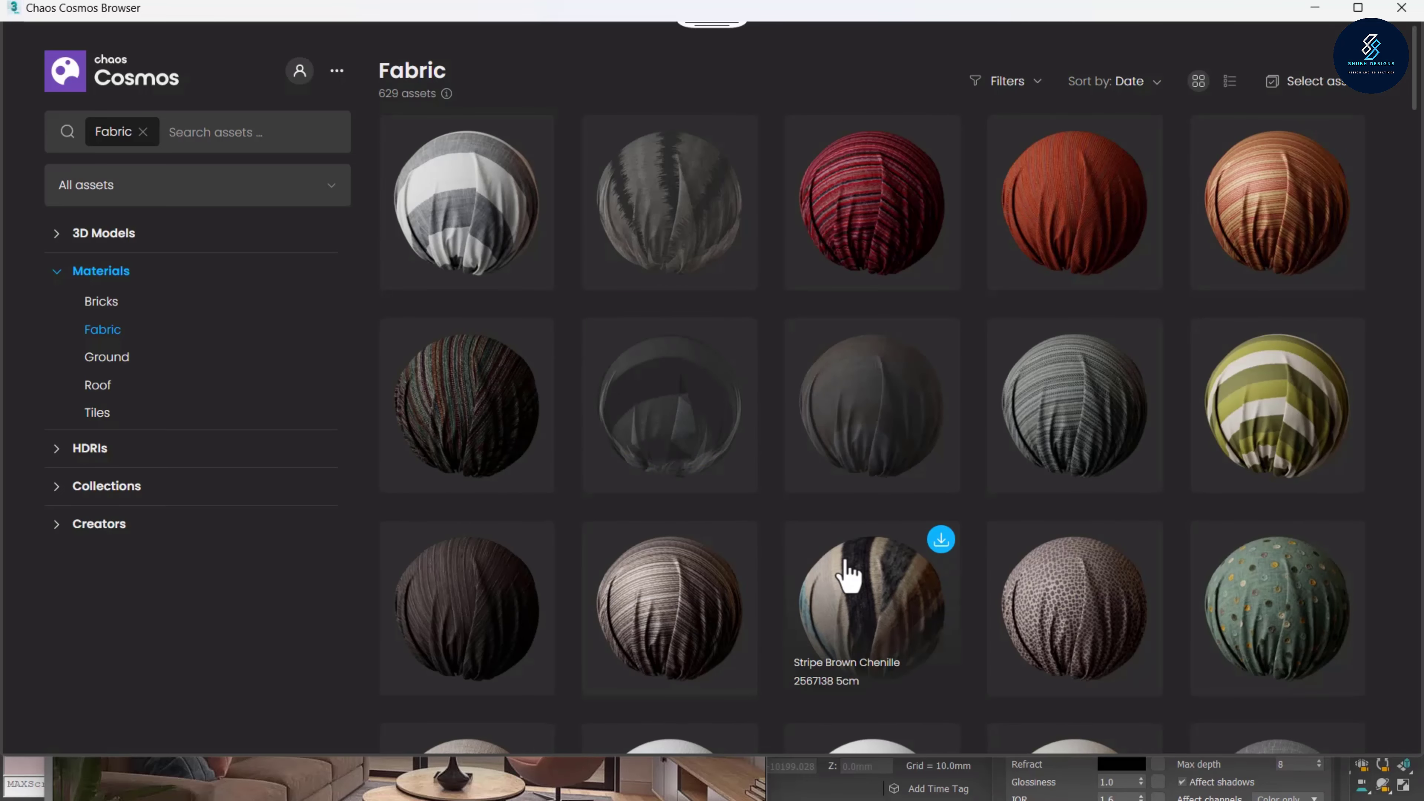
Scroll through the fabric grid, then expand the 3D Models categories
scroll(847, 561, "down", 2)
scroll(847, 572, "down", 2)
scroll(811, 631, "down", 3)
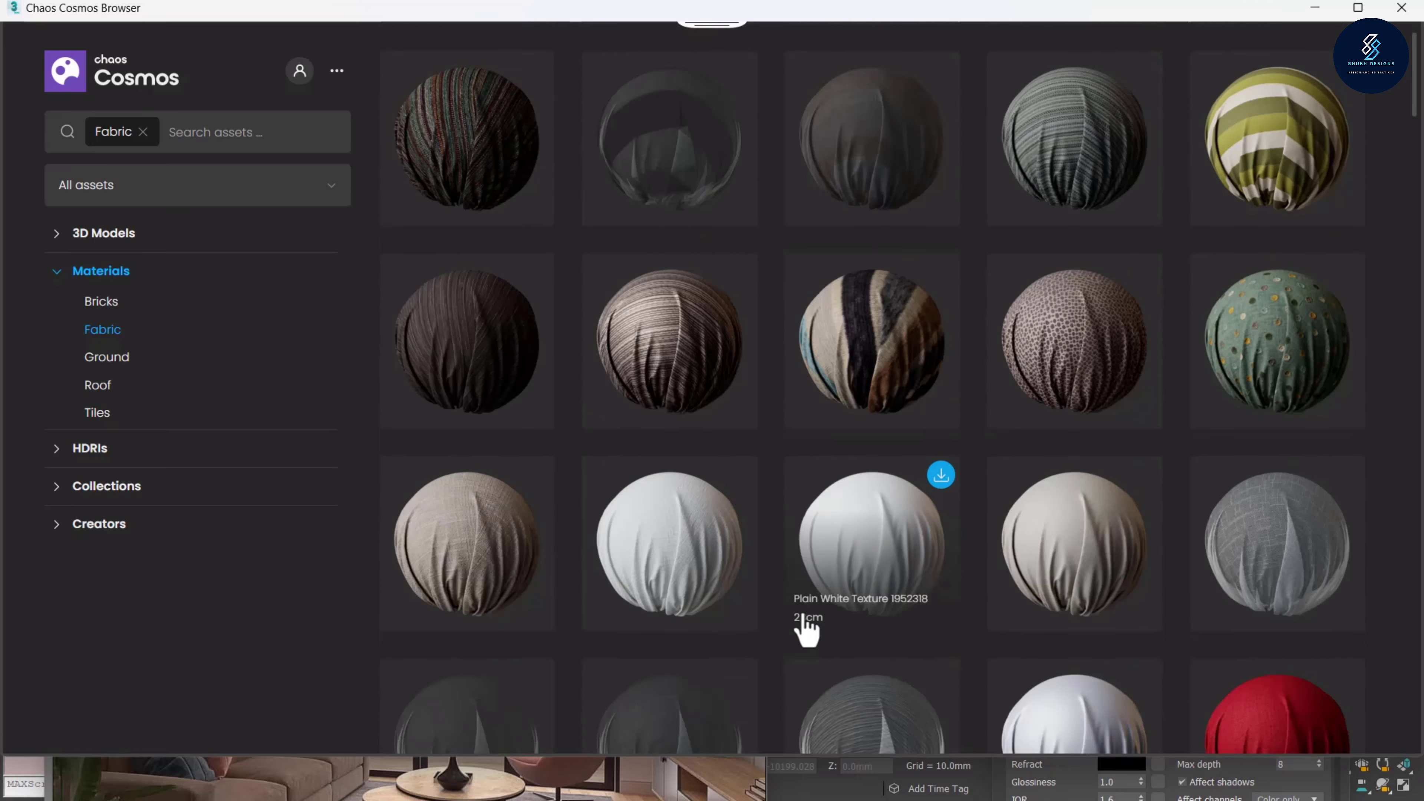
scroll(804, 623, "down", 2)
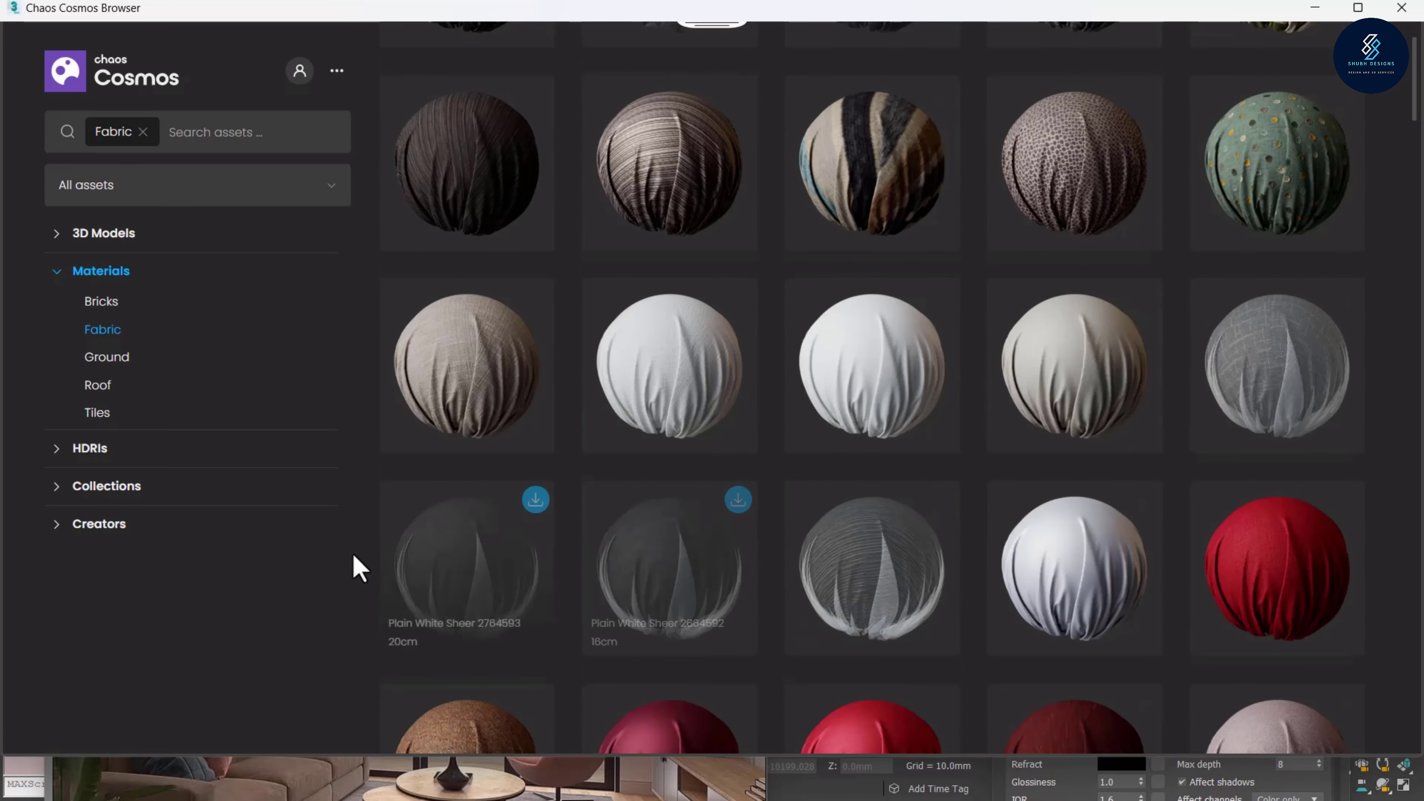
mouse_move(467, 573)
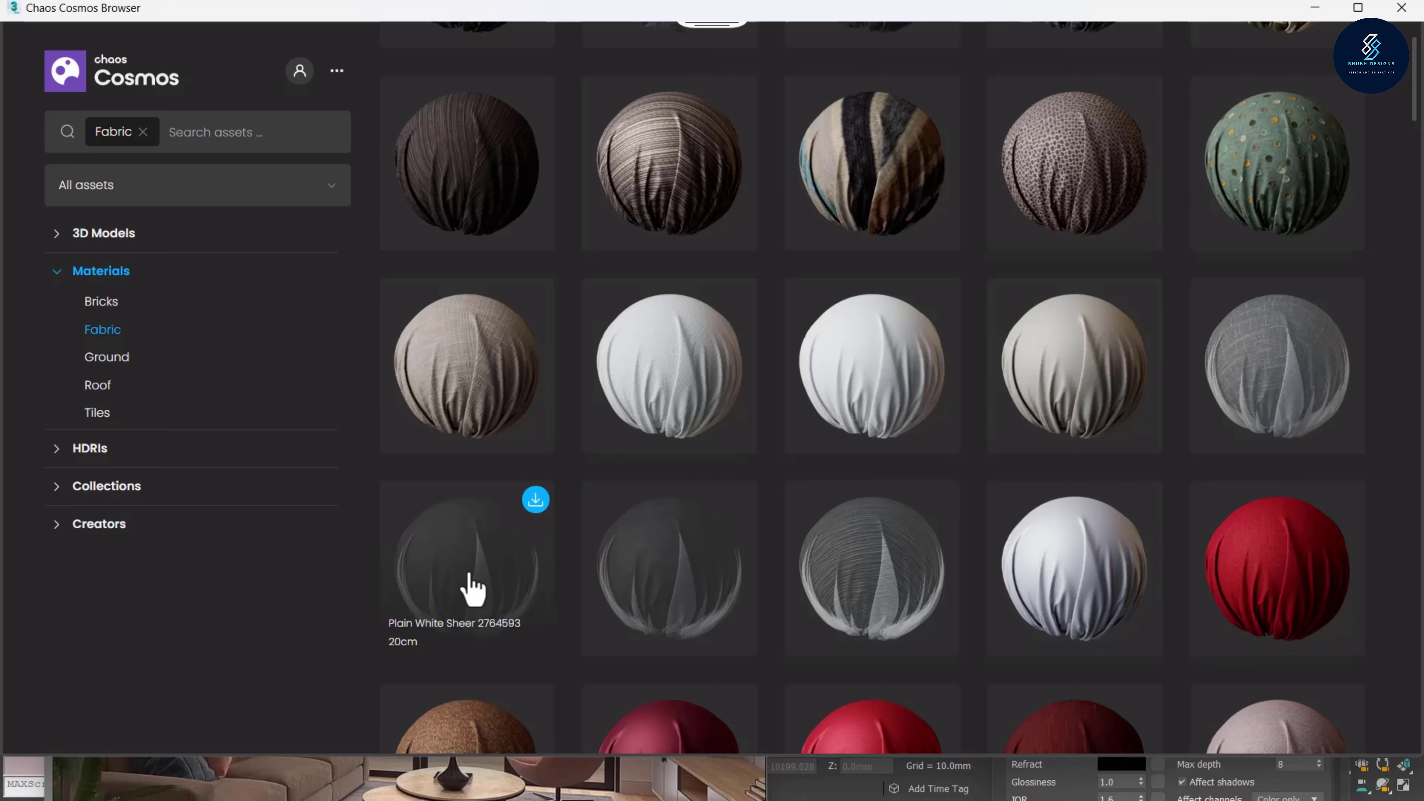
scroll(470, 584, "down", 1)
scroll(470, 572, "down", 2)
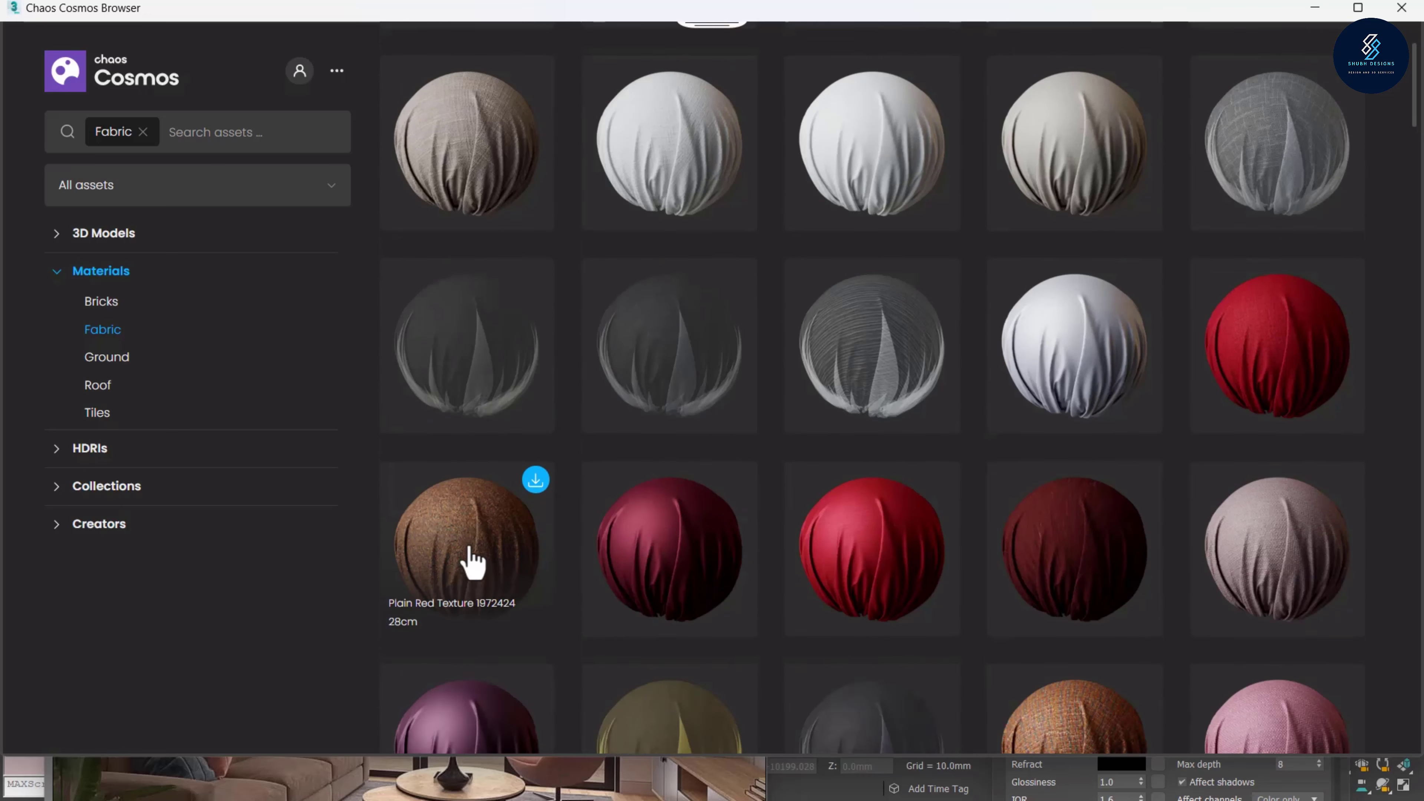
scroll(471, 561, "down", 2)
scroll(472, 561, "down", 2)
scroll(474, 560, "down", 3)
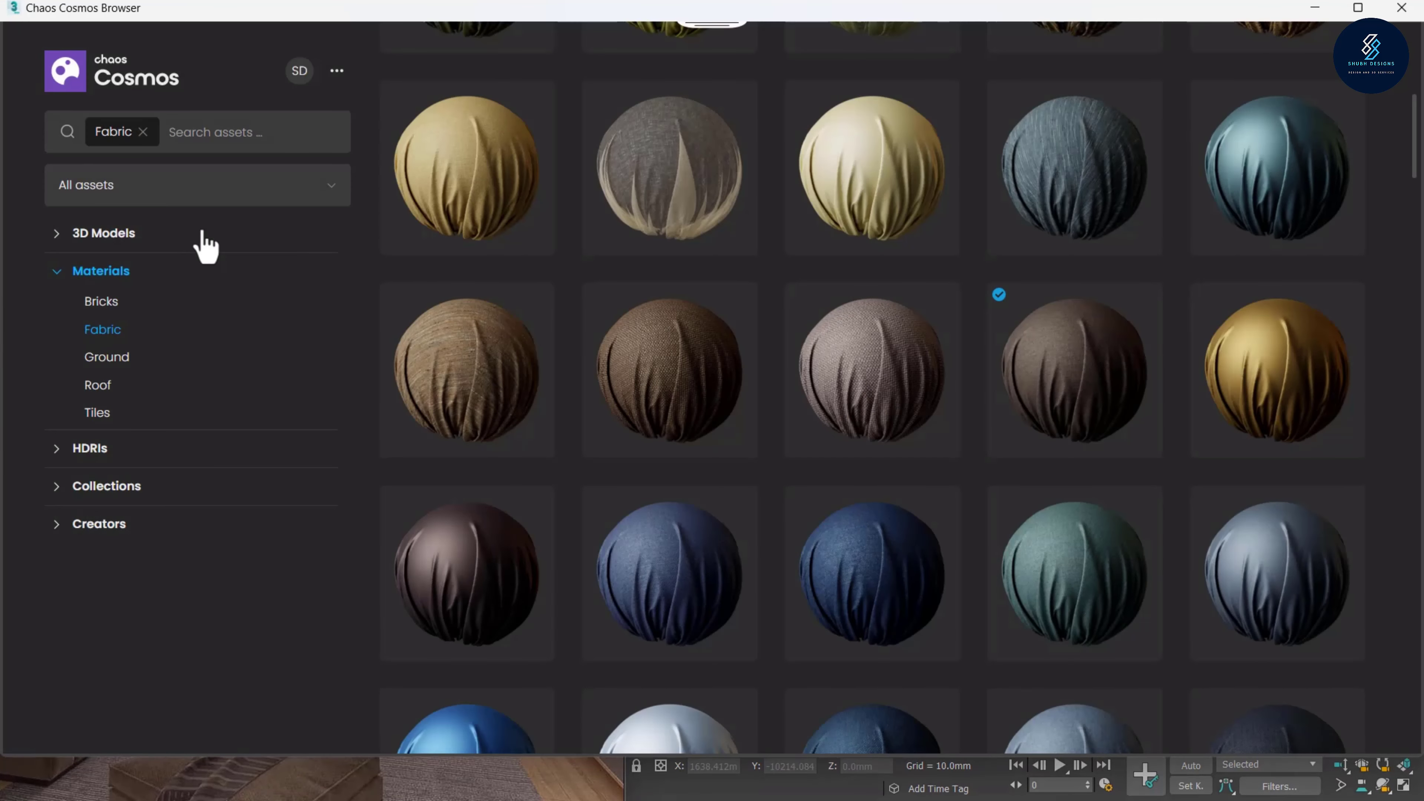
left_click(58, 236)
Download Ottoman 001 from Cosmos Furniture > Sofas & armchairs and drag it into 3ds Max
left_click(124, 264)
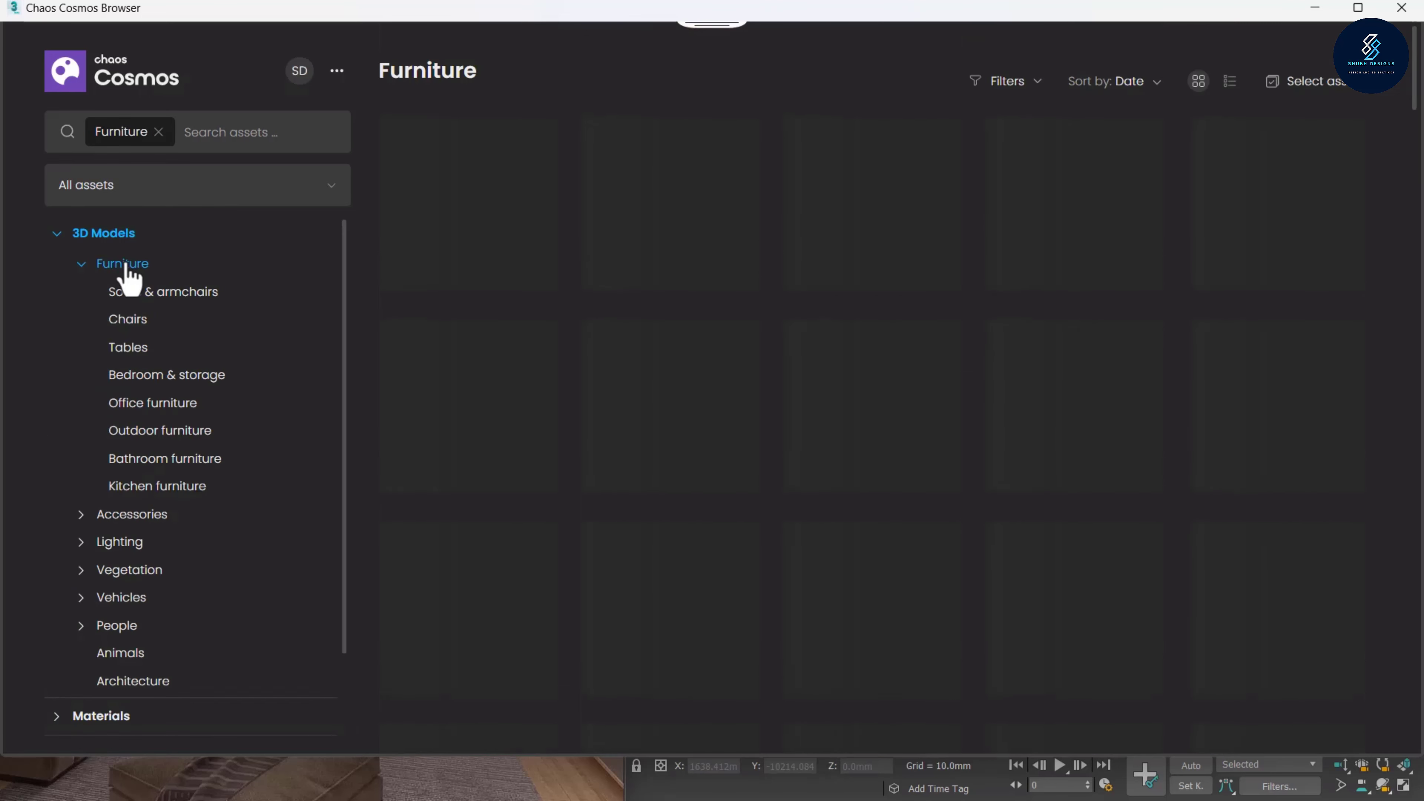
left_click(131, 297)
scroll(751, 315, "down", 3)
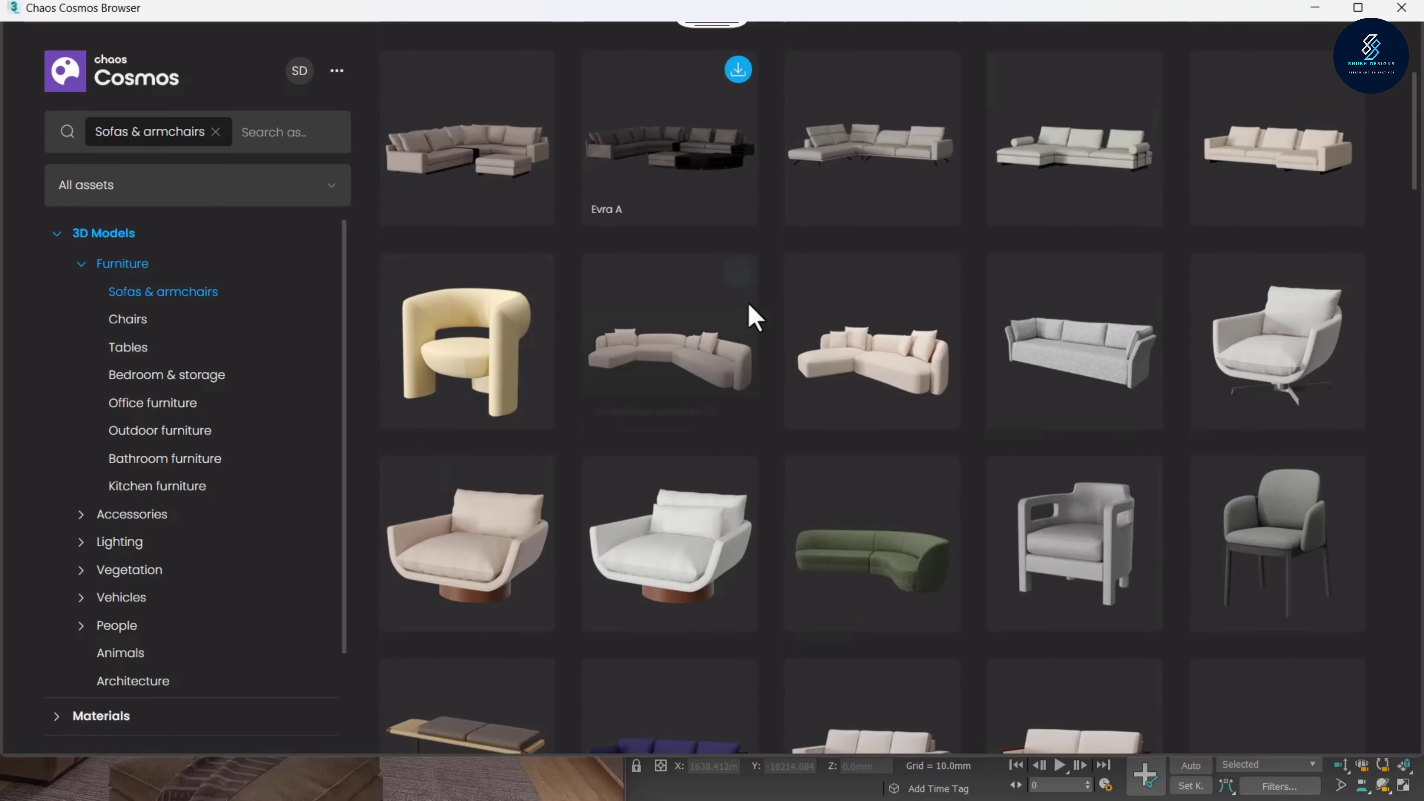
scroll(750, 315, "down", 1)
scroll(752, 320, "down", 2)
scroll(752, 320, "down", 3)
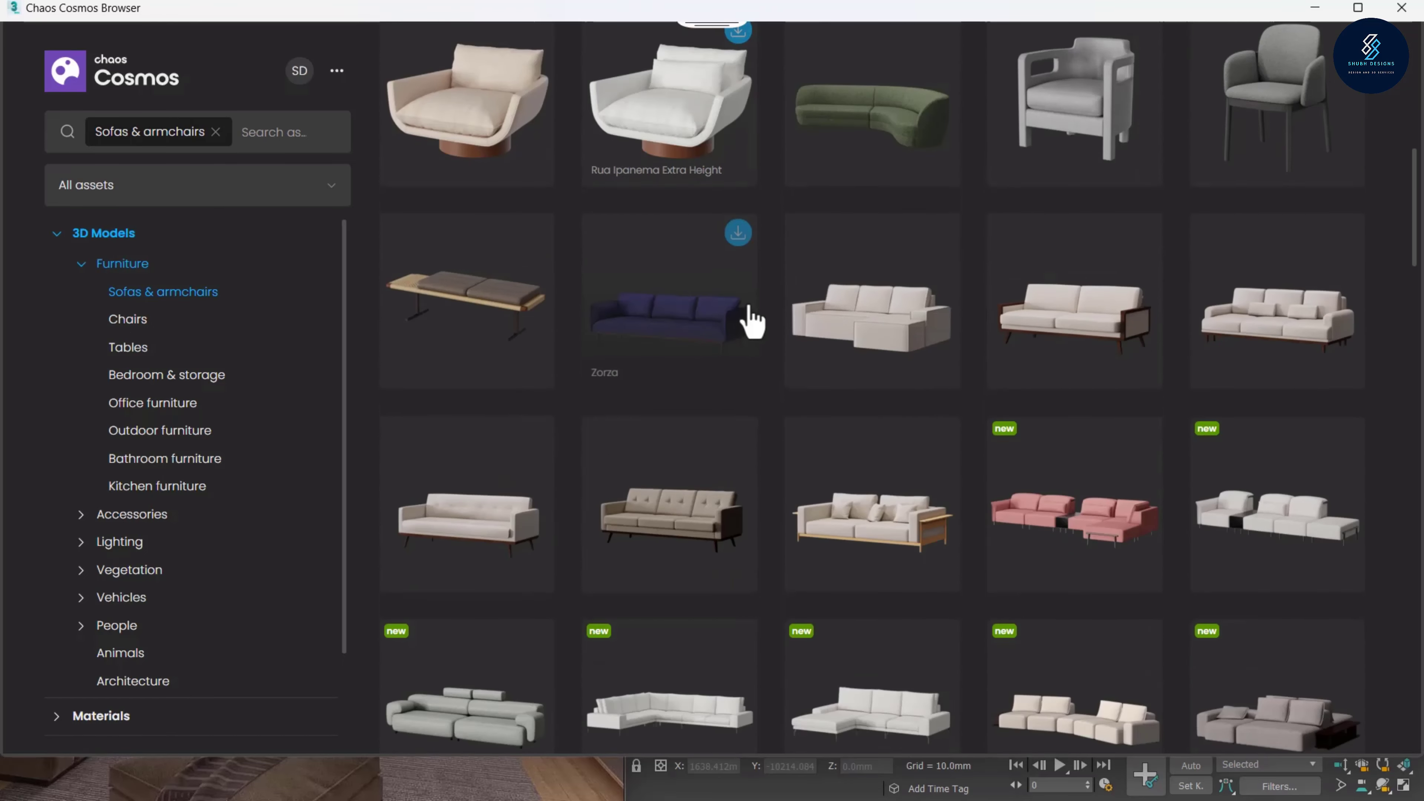
scroll(746, 370, "down", 3)
scroll(740, 420, "down", 3)
scroll(738, 413, "down", 1)
scroll(739, 413, "down", 1)
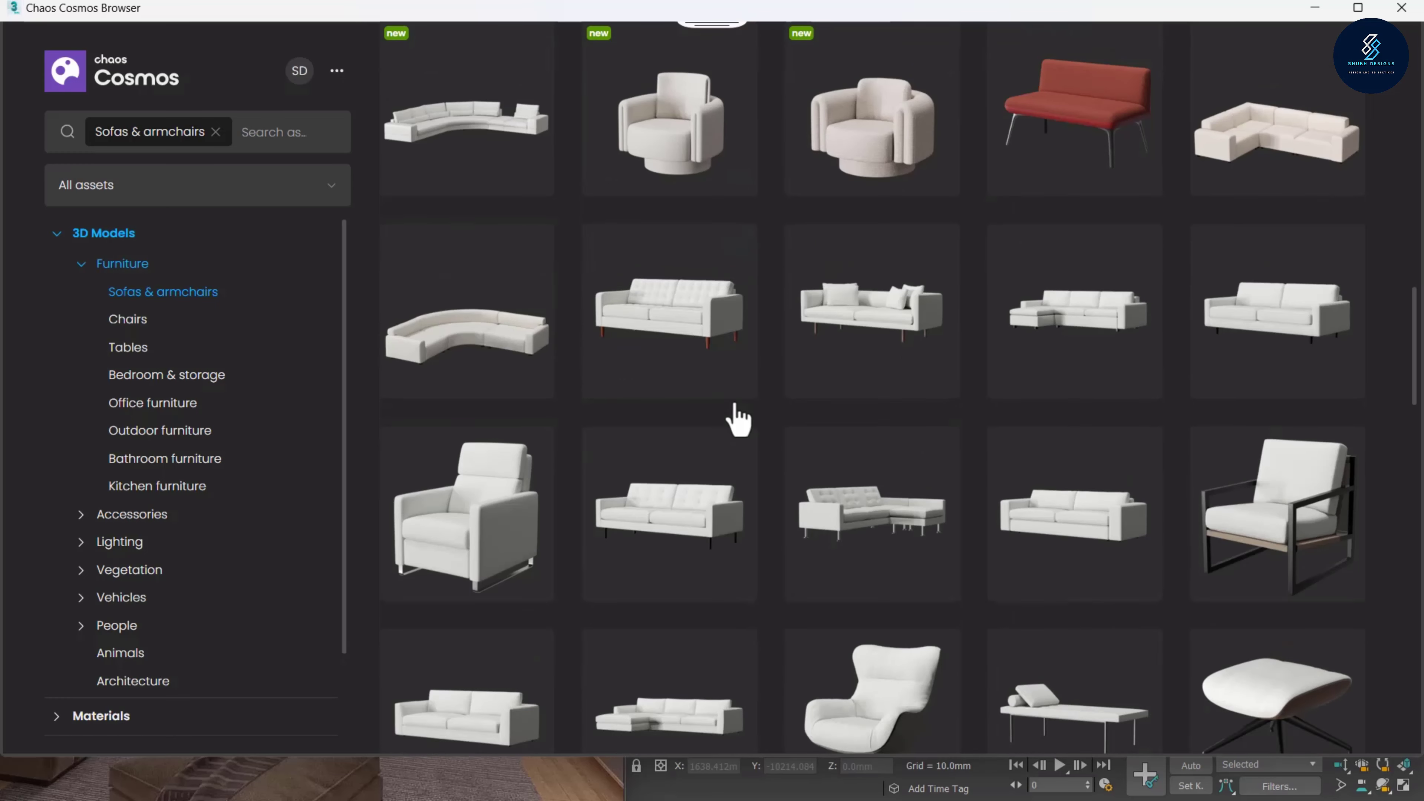
scroll(740, 415, "down", 1)
scroll(739, 414, "down", 1)
scroll(735, 418, "down", 1)
scroll(736, 416, "down", 1)
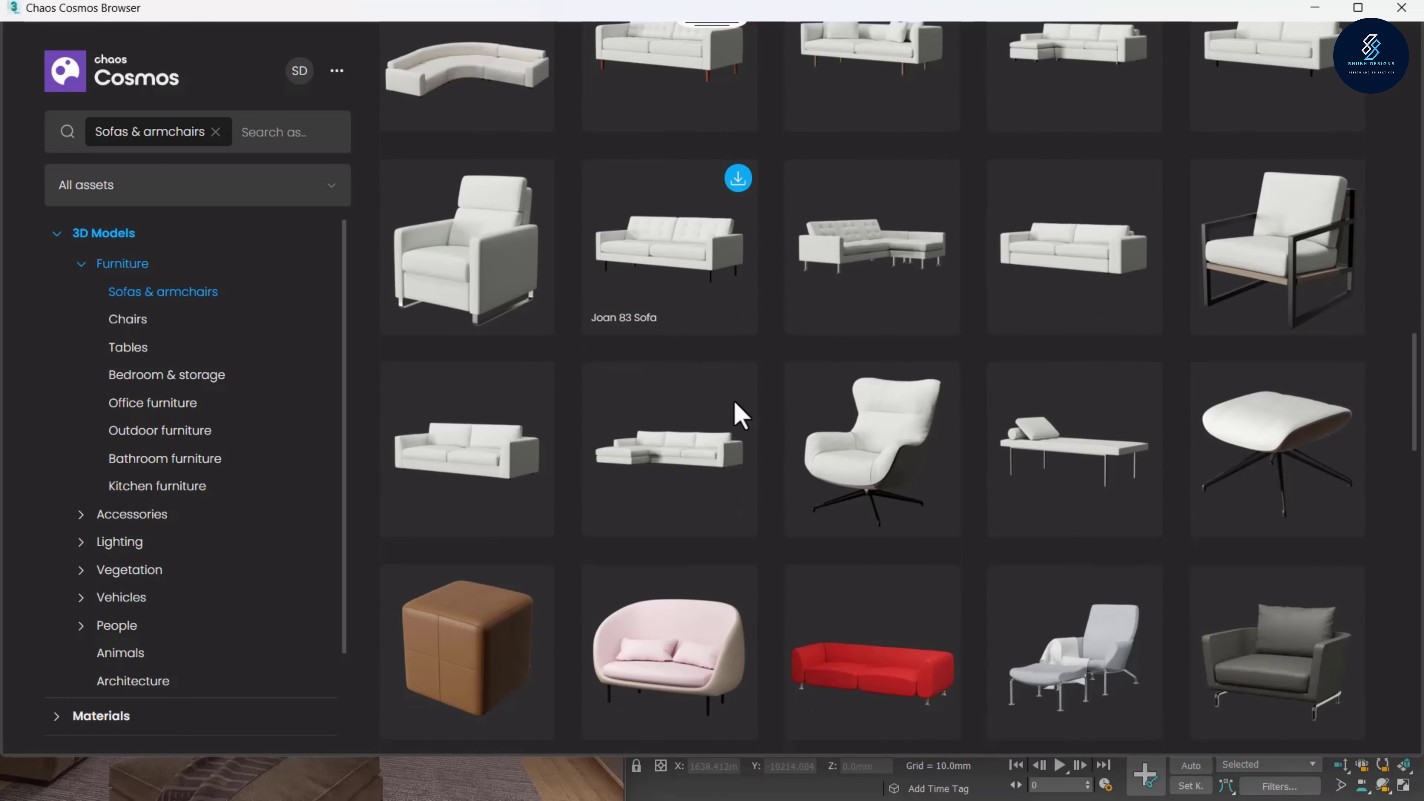
scroll(736, 409, "down", 1)
scroll(736, 408, "down", 1)
scroll(735, 406, "down", 3)
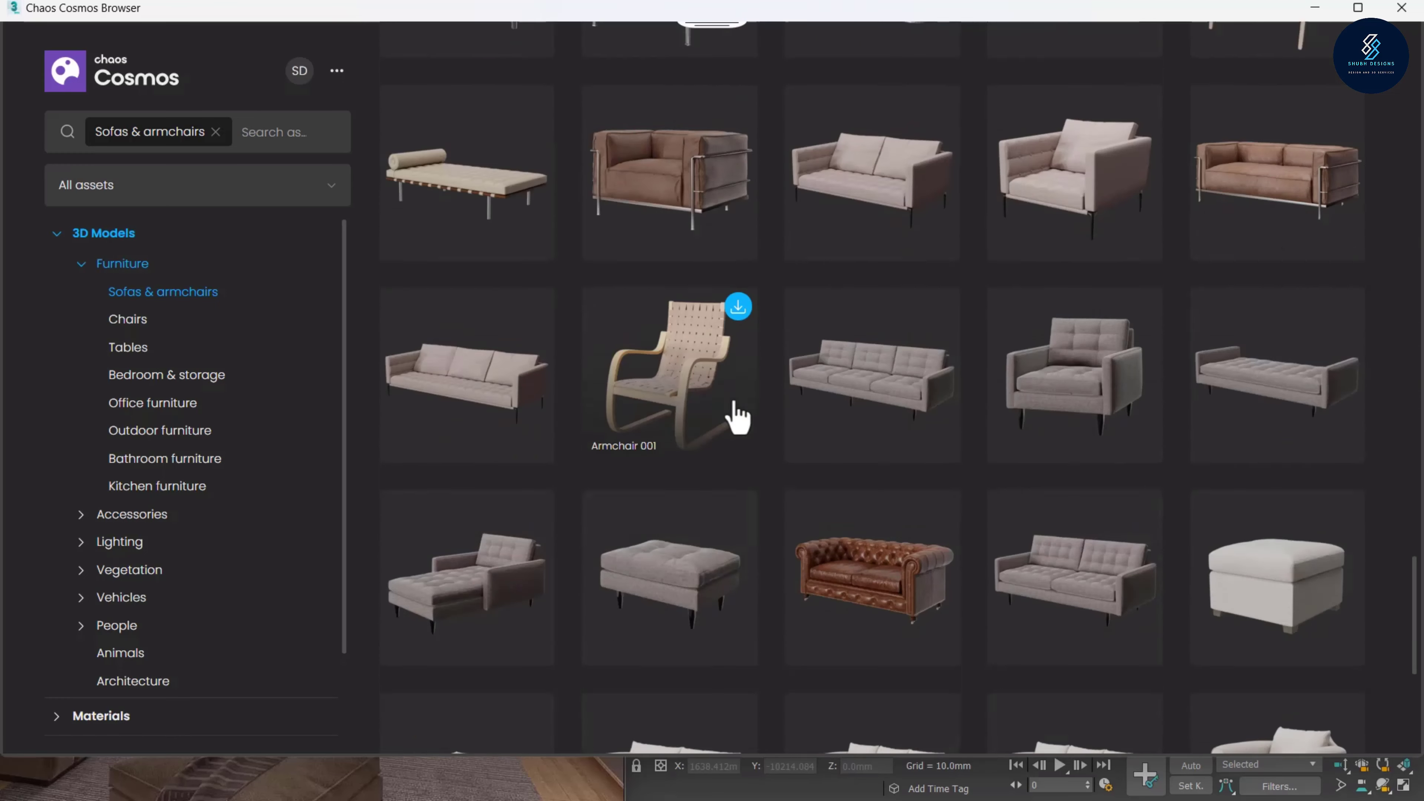
scroll(735, 404, "down", 1)
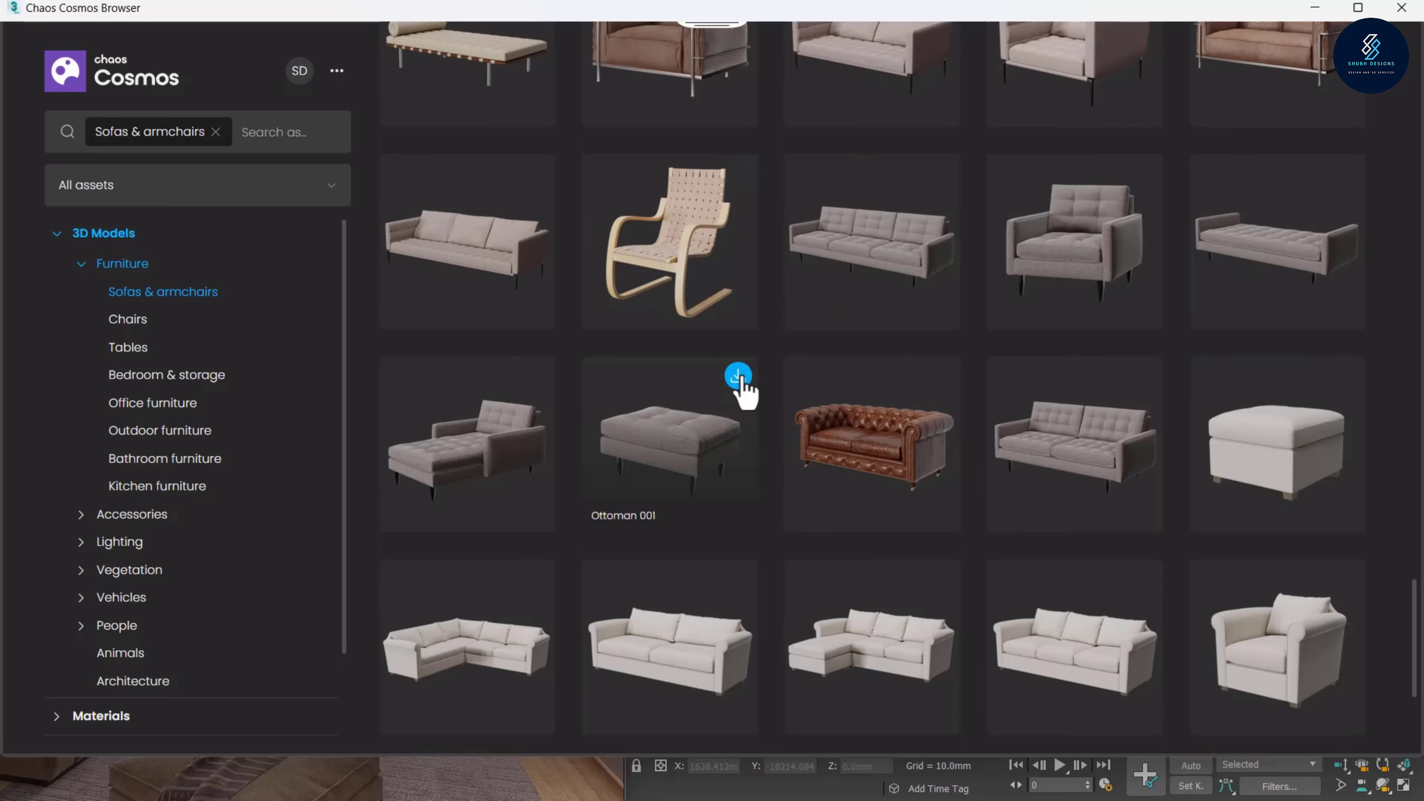
left_click(739, 376)
left_click_drag(733, 397, 693, 424)
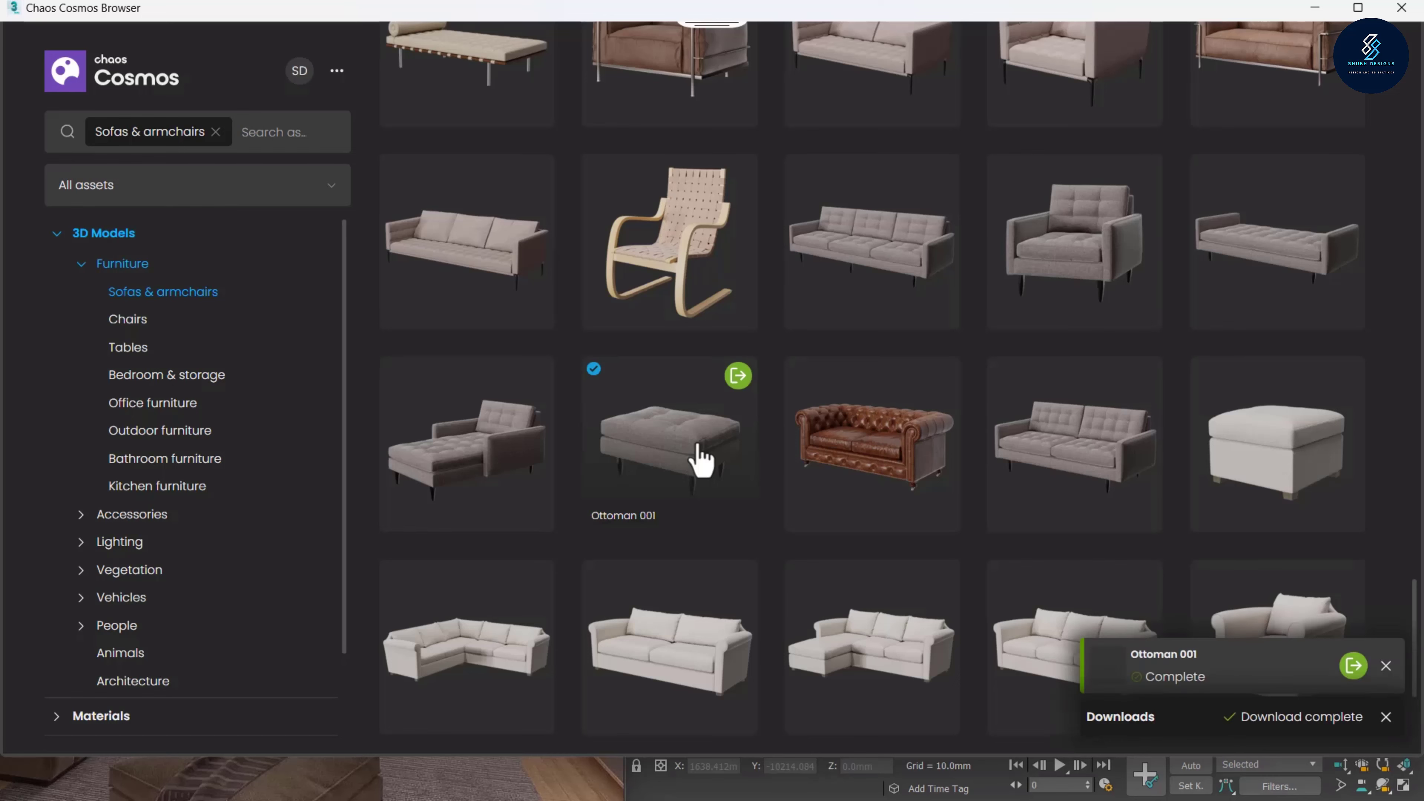
Place the ottoman in the centre foreground, turn it about 30°, and render the scene
left_click(1354, 665)
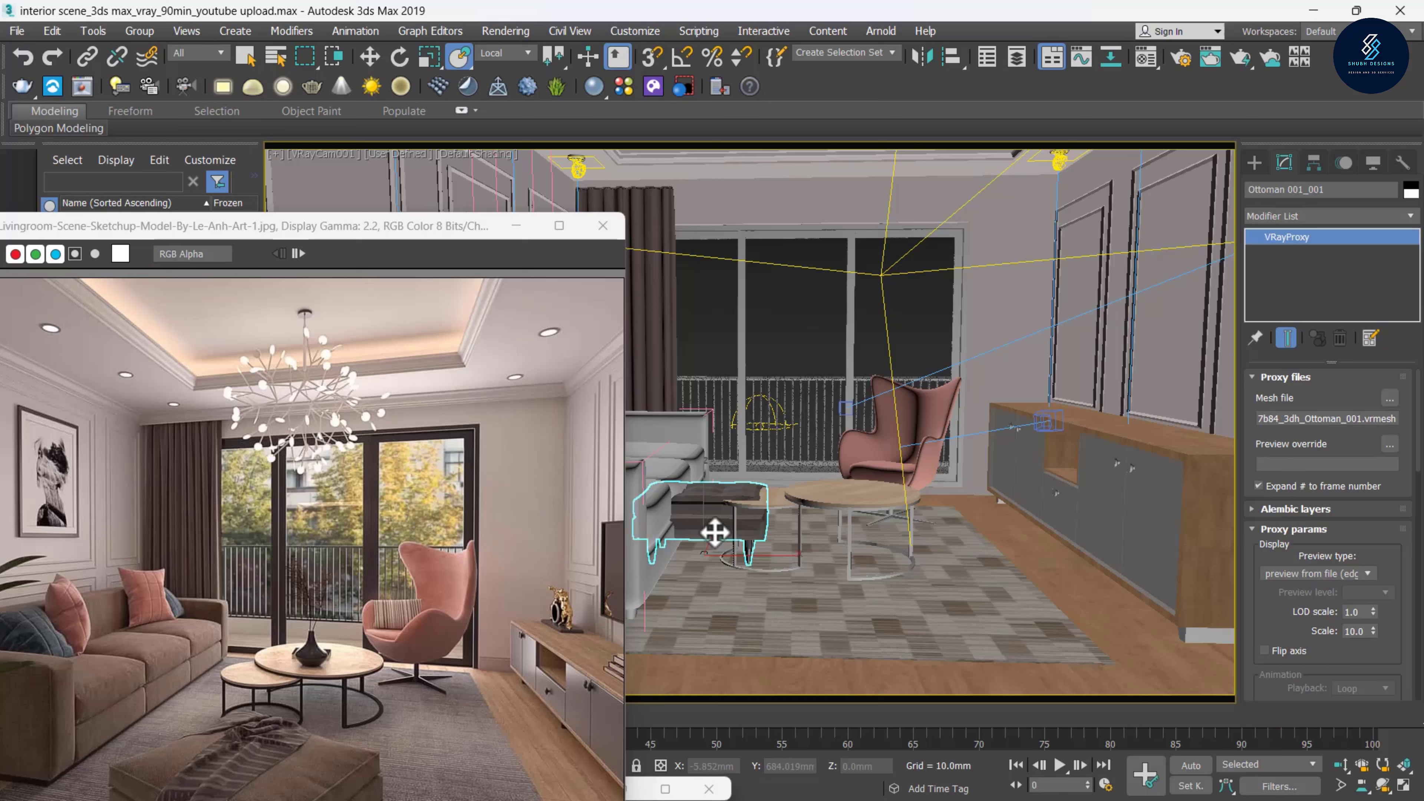
key("w")
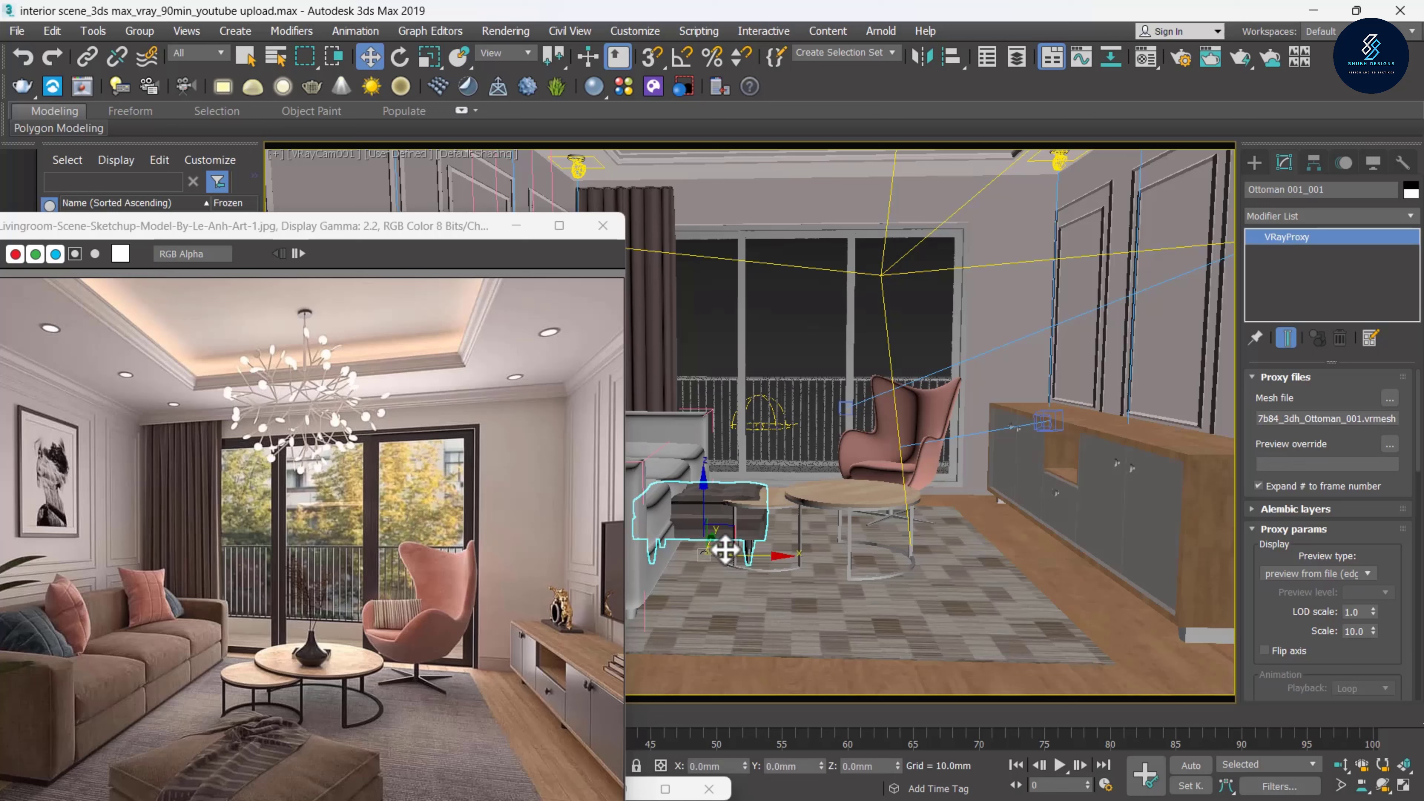
mouse_move(725, 551)
left_mouse_down()
mouse_move(877, 627)
mouse_move(872, 655)
left_mouse_up()
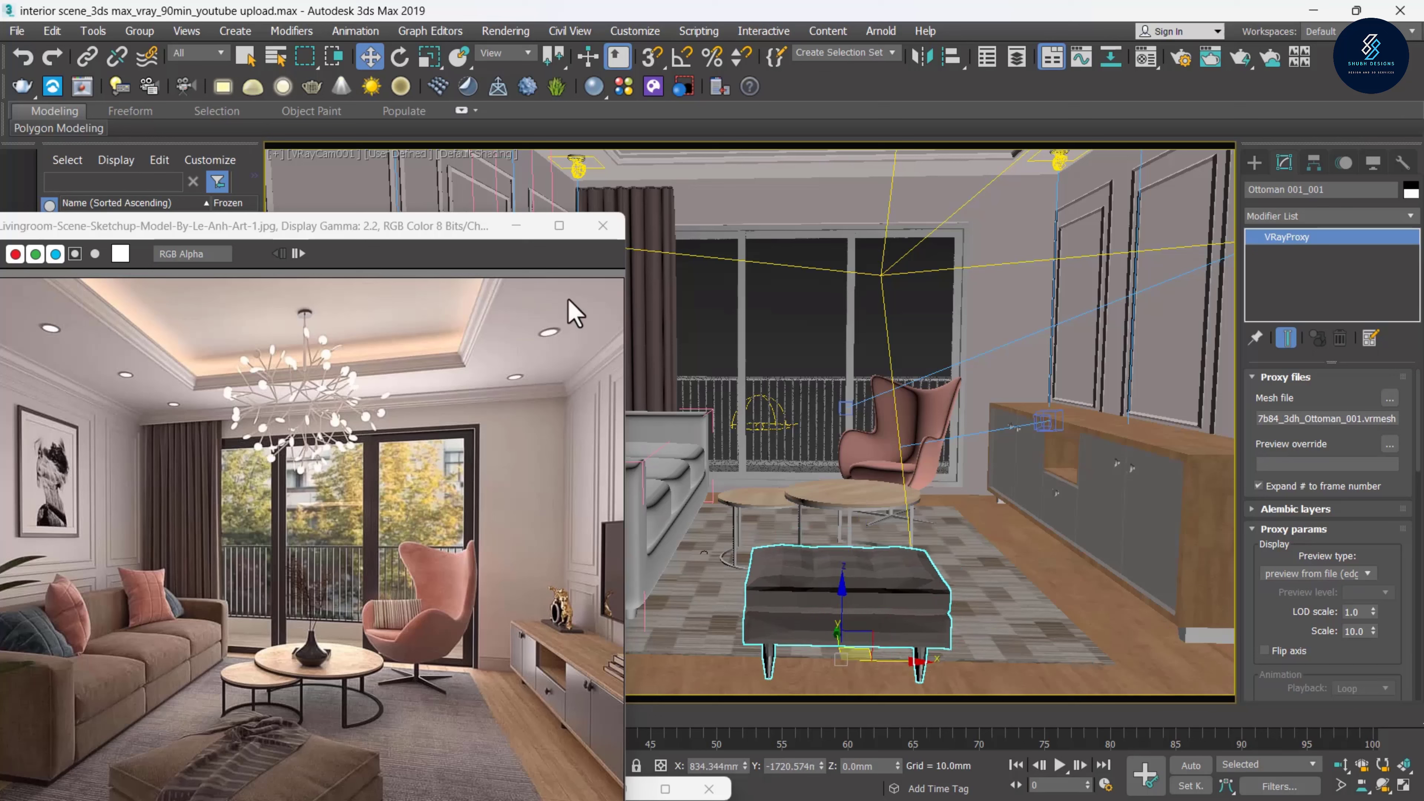
left_click(399, 56)
left_click_drag(844, 578, 851, 598)
left_click(505, 31)
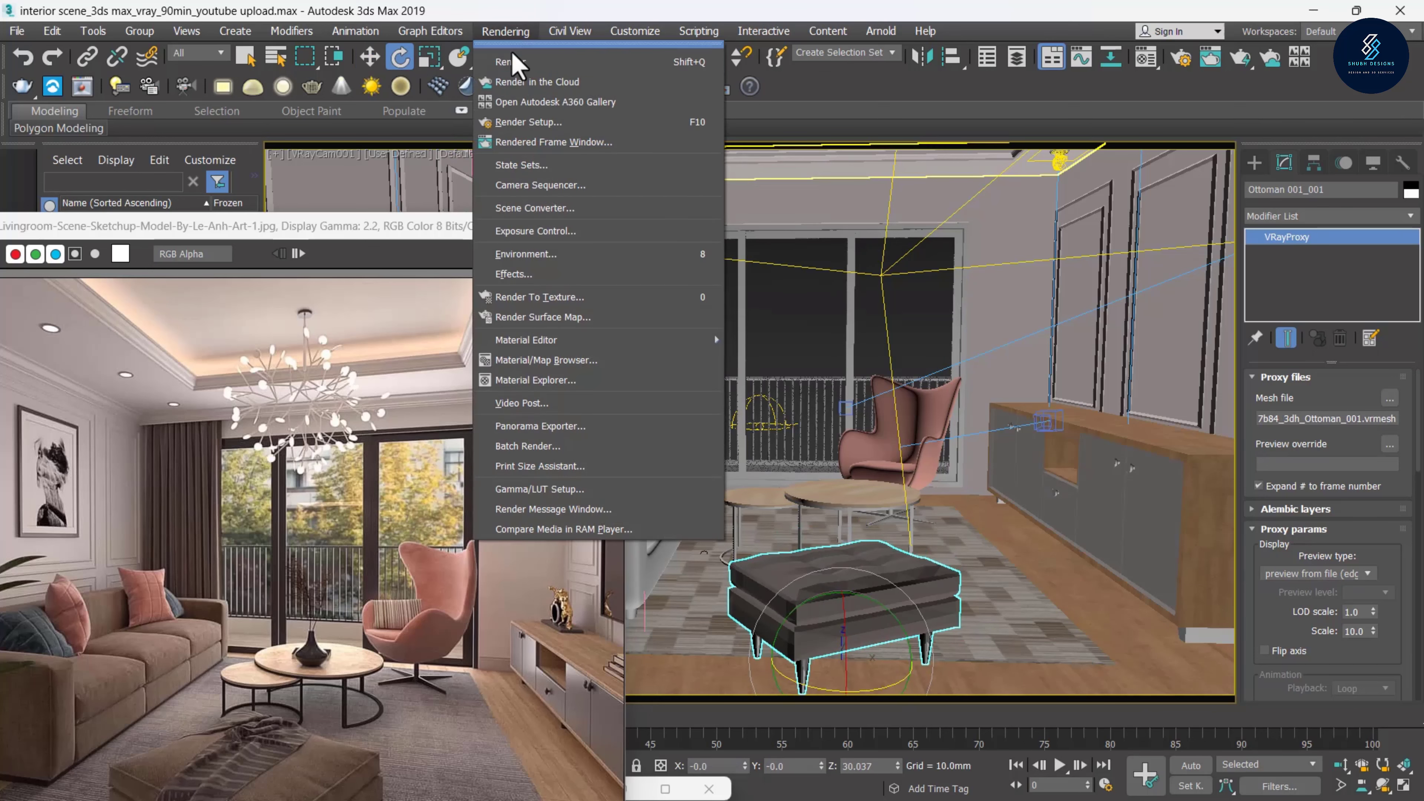
left_click(513, 62)
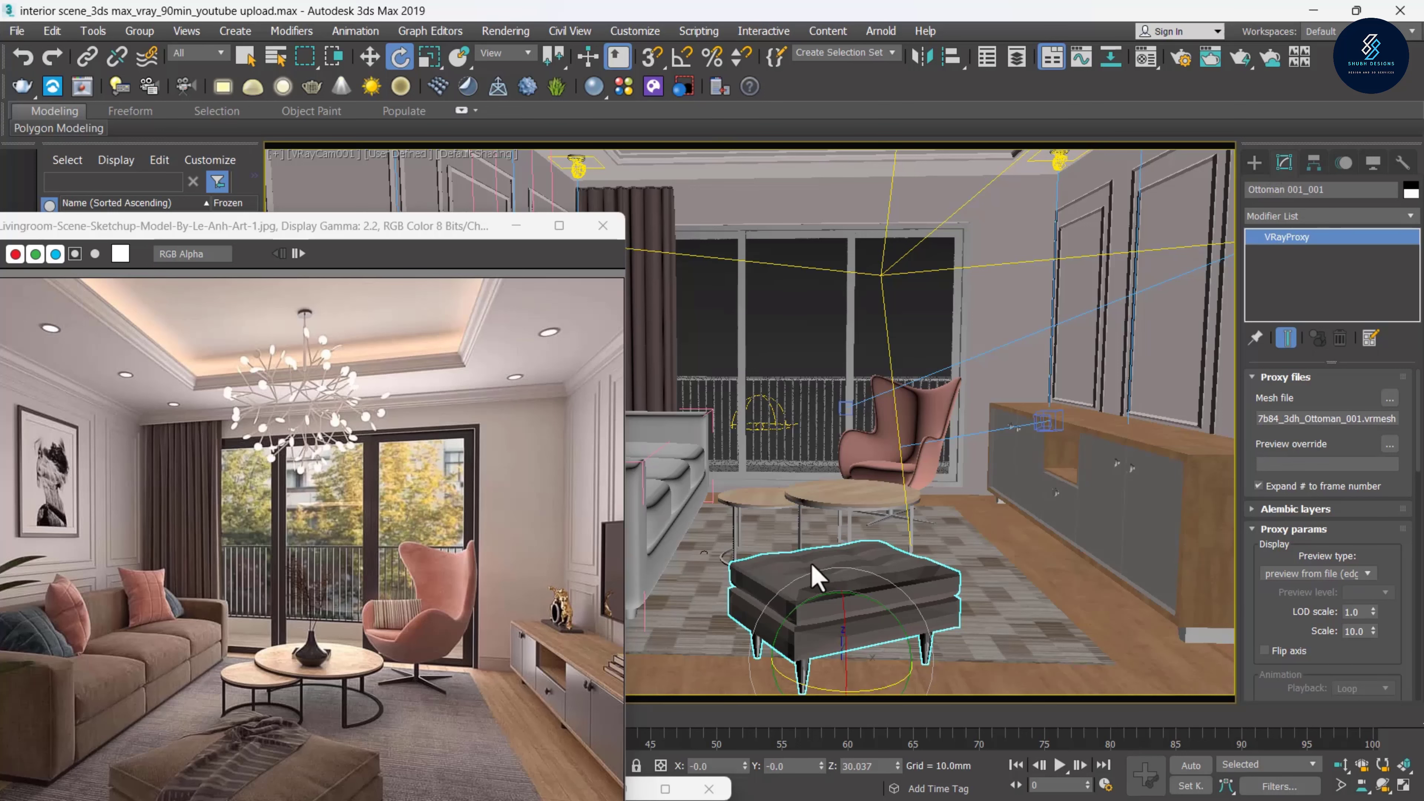
Isolate the ottoman, switch to the perspective view and reselect it
right_click(816, 578)
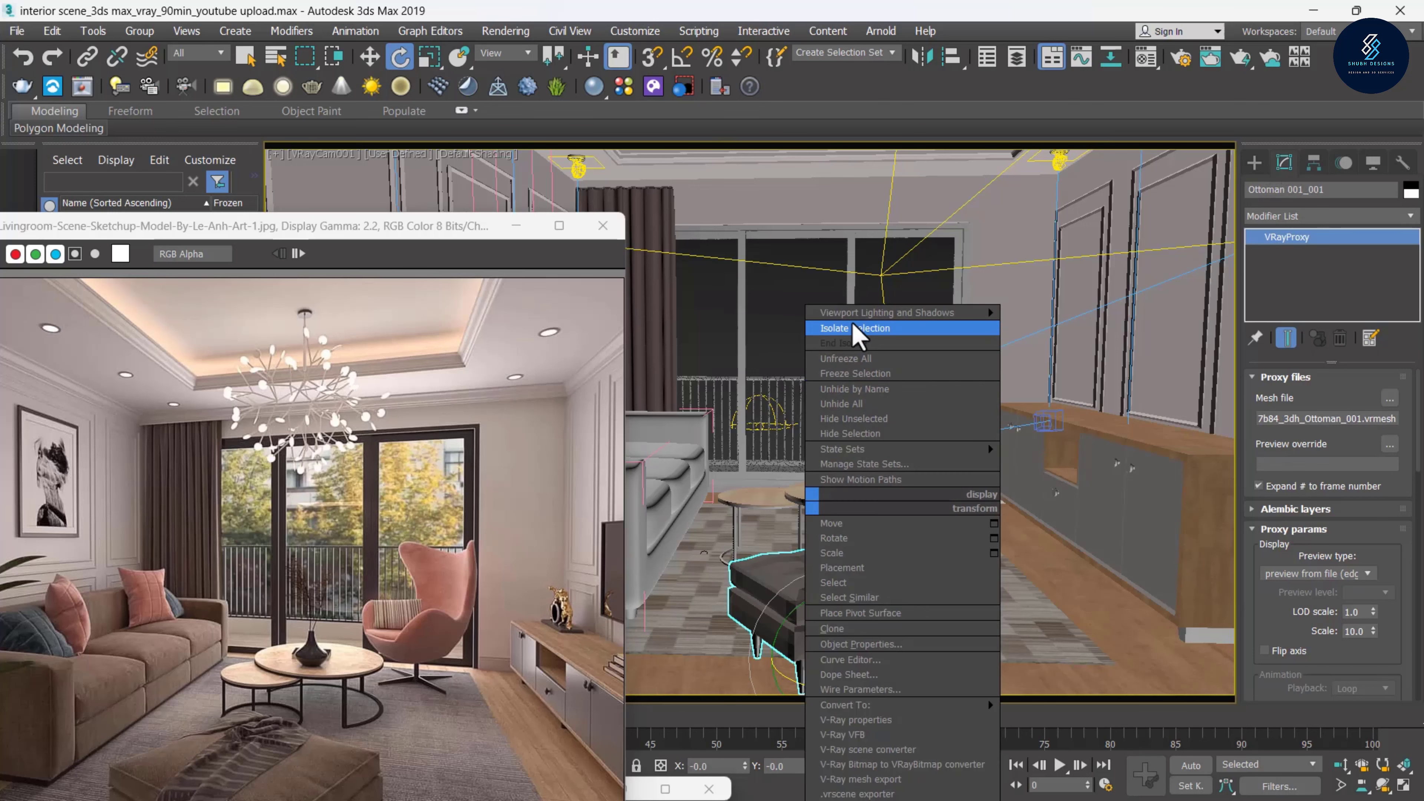
left_click(858, 334)
left_click(869, 445)
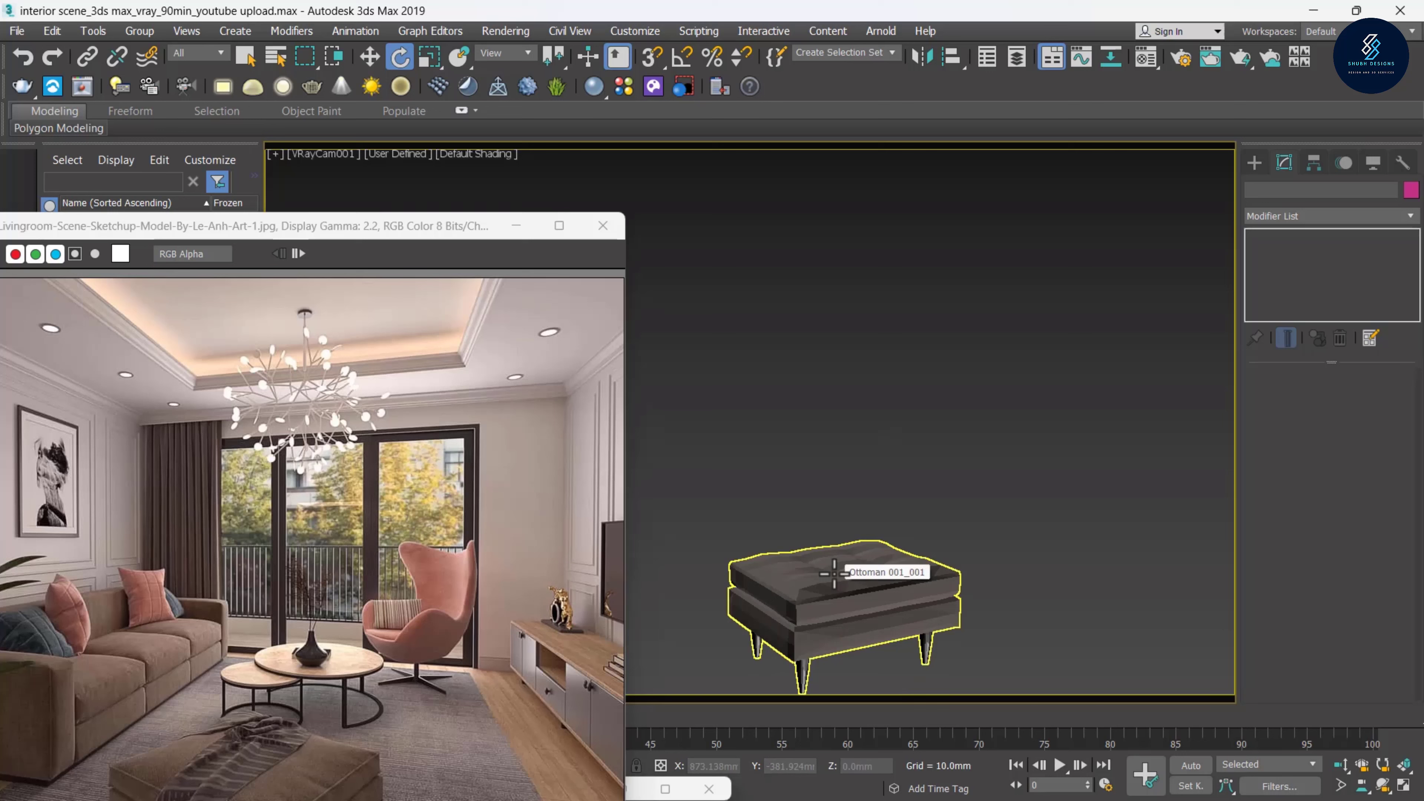
key("p")
left_click(864, 566)
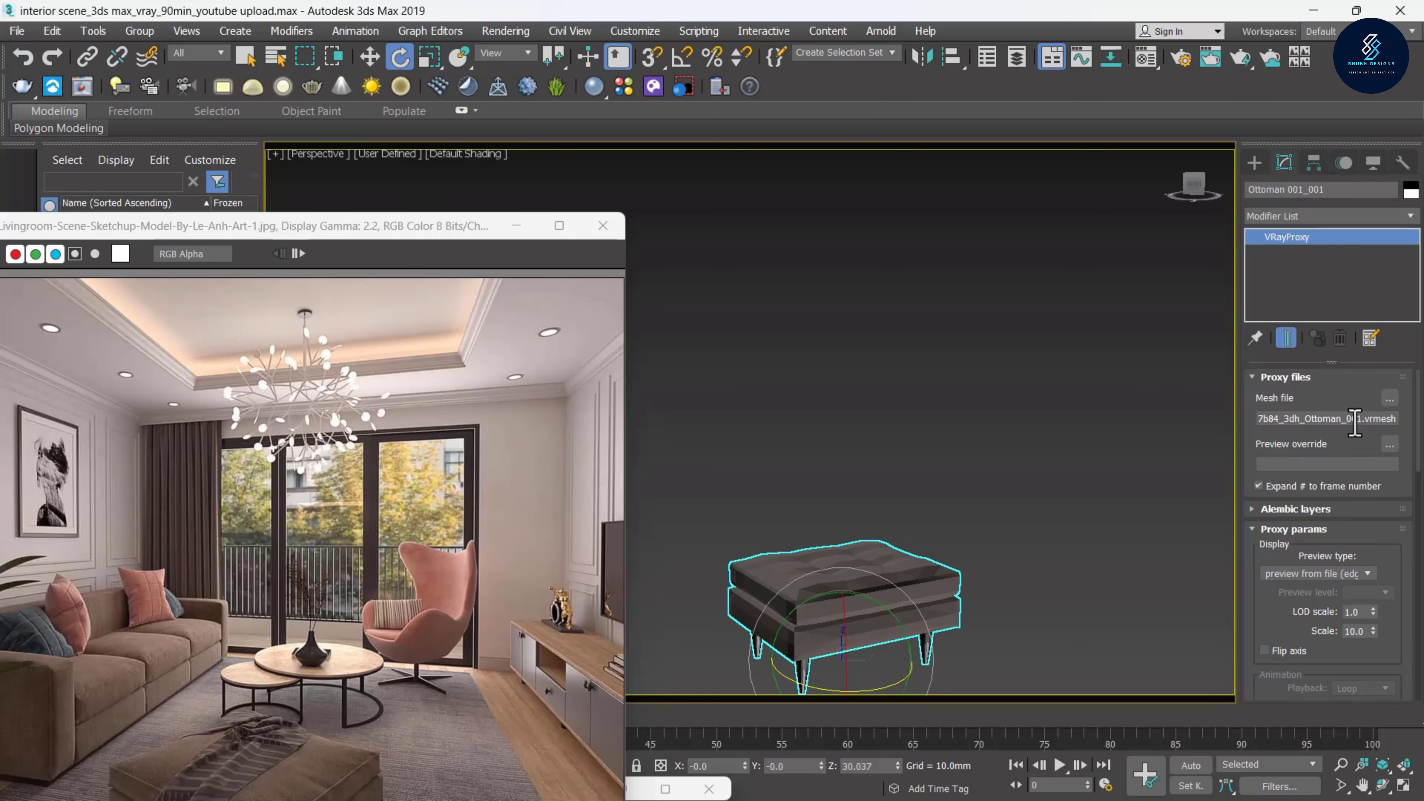
left_click(924, 545)
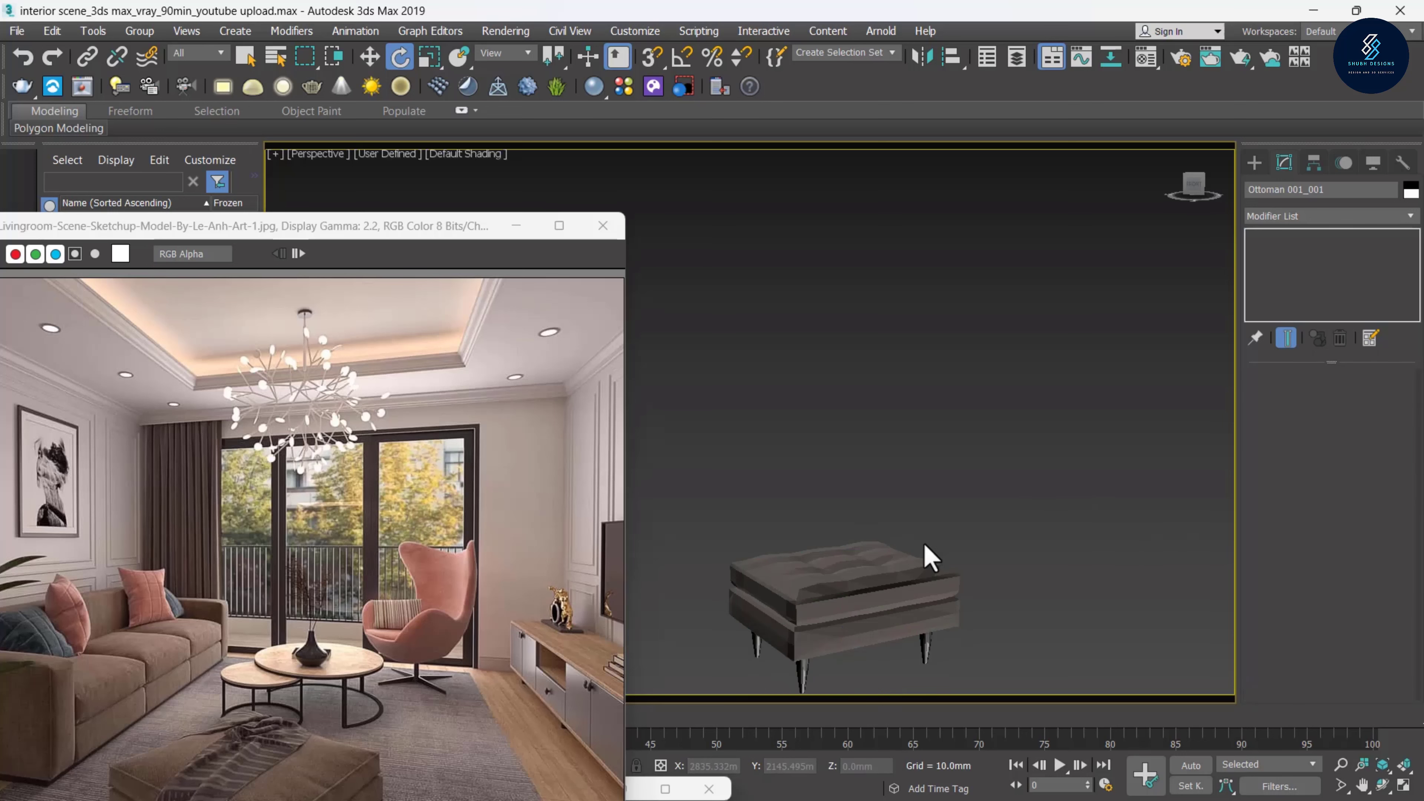
left_click(853, 564)
Convert the ottoman to Editable Poly and give its top cushion element Fabric_A04_Brown_20cm
right_click(853, 564)
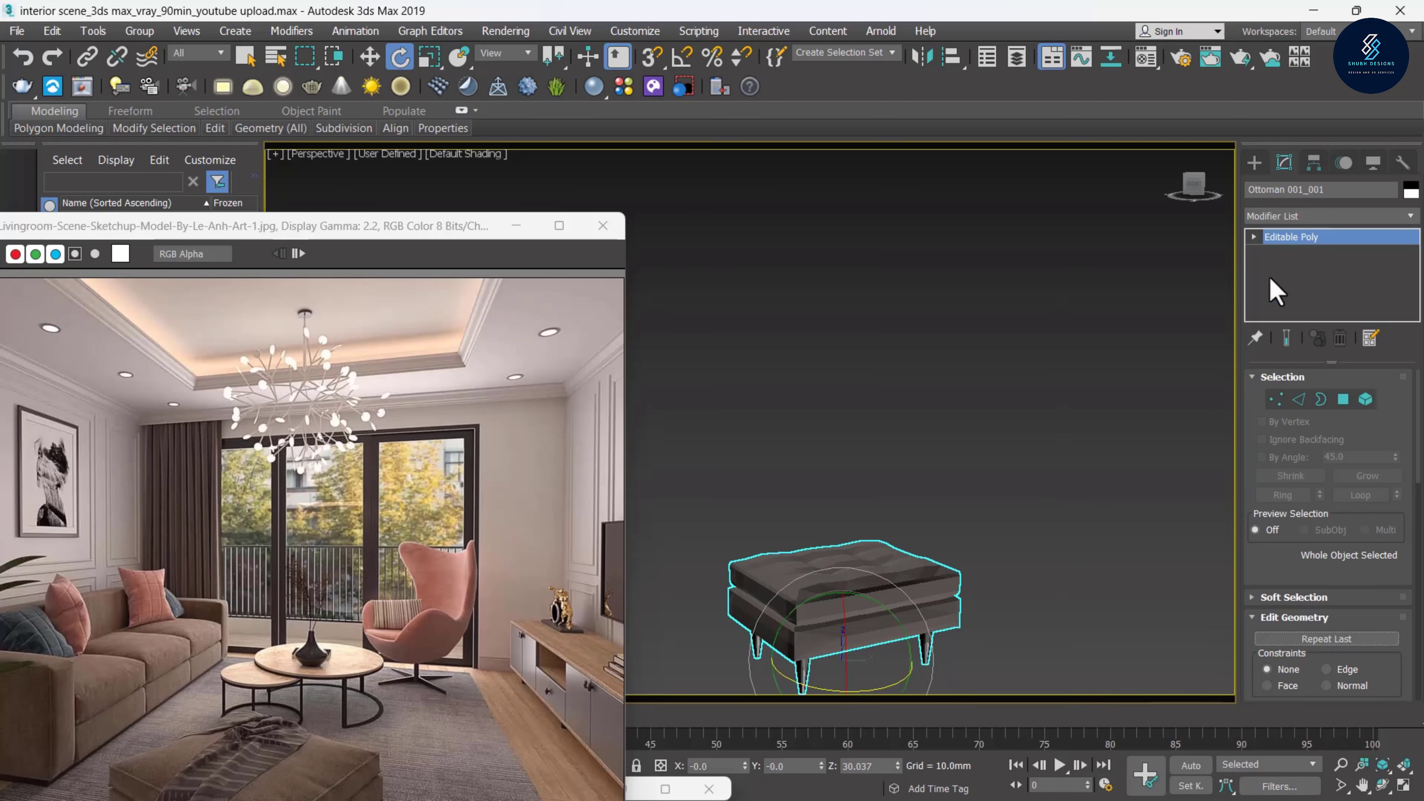
left_click(1301, 315)
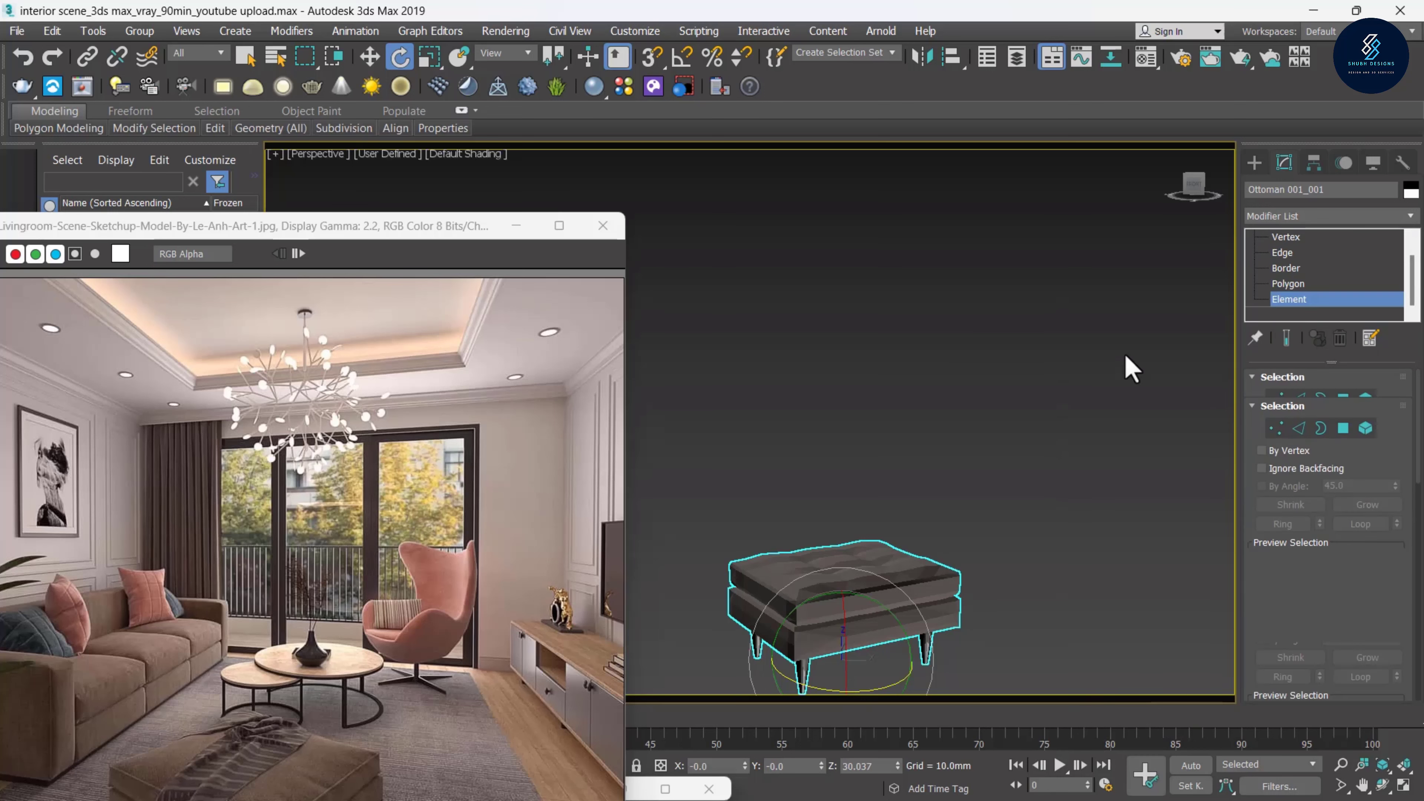
left_click(860, 563)
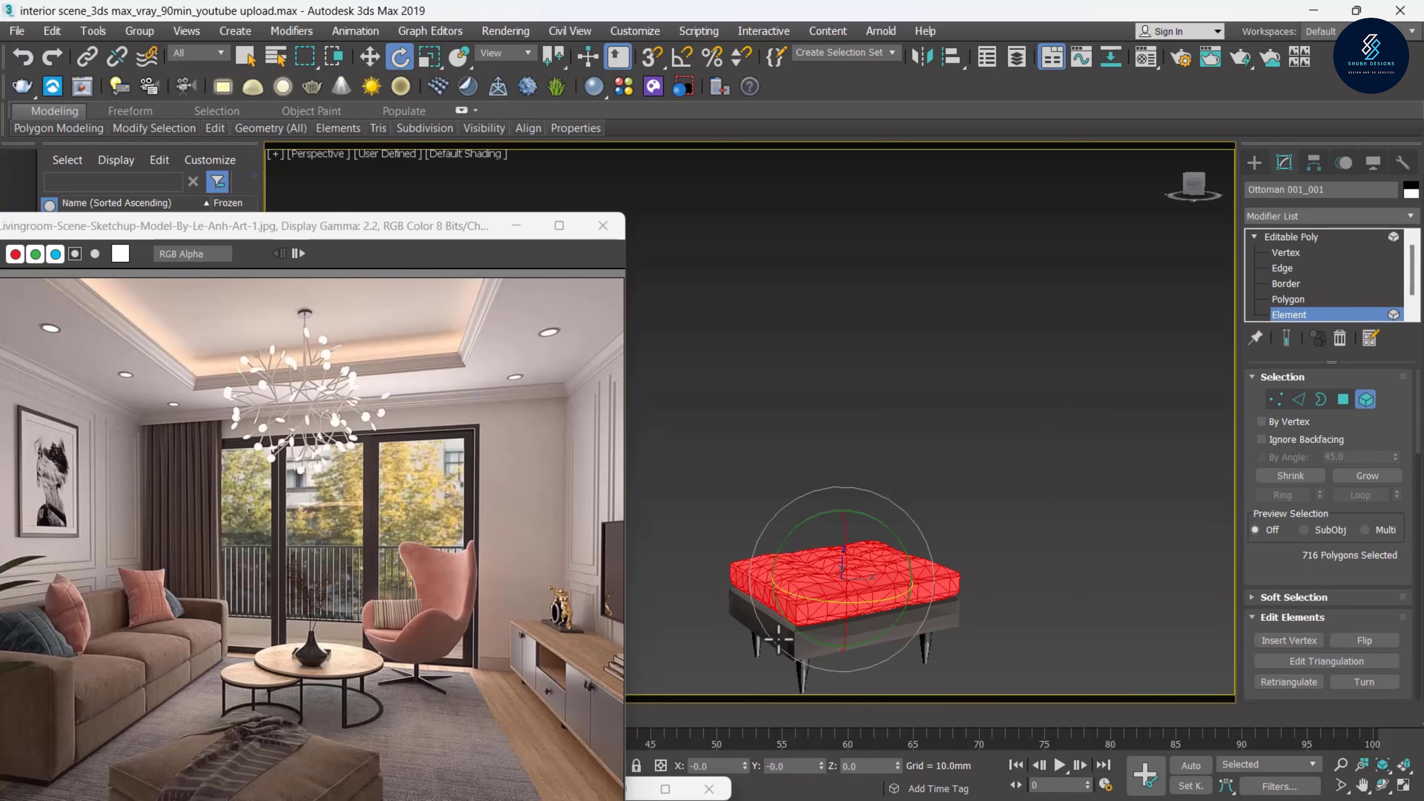
left_click_drag(501, 232, 556, 210)
key("m")
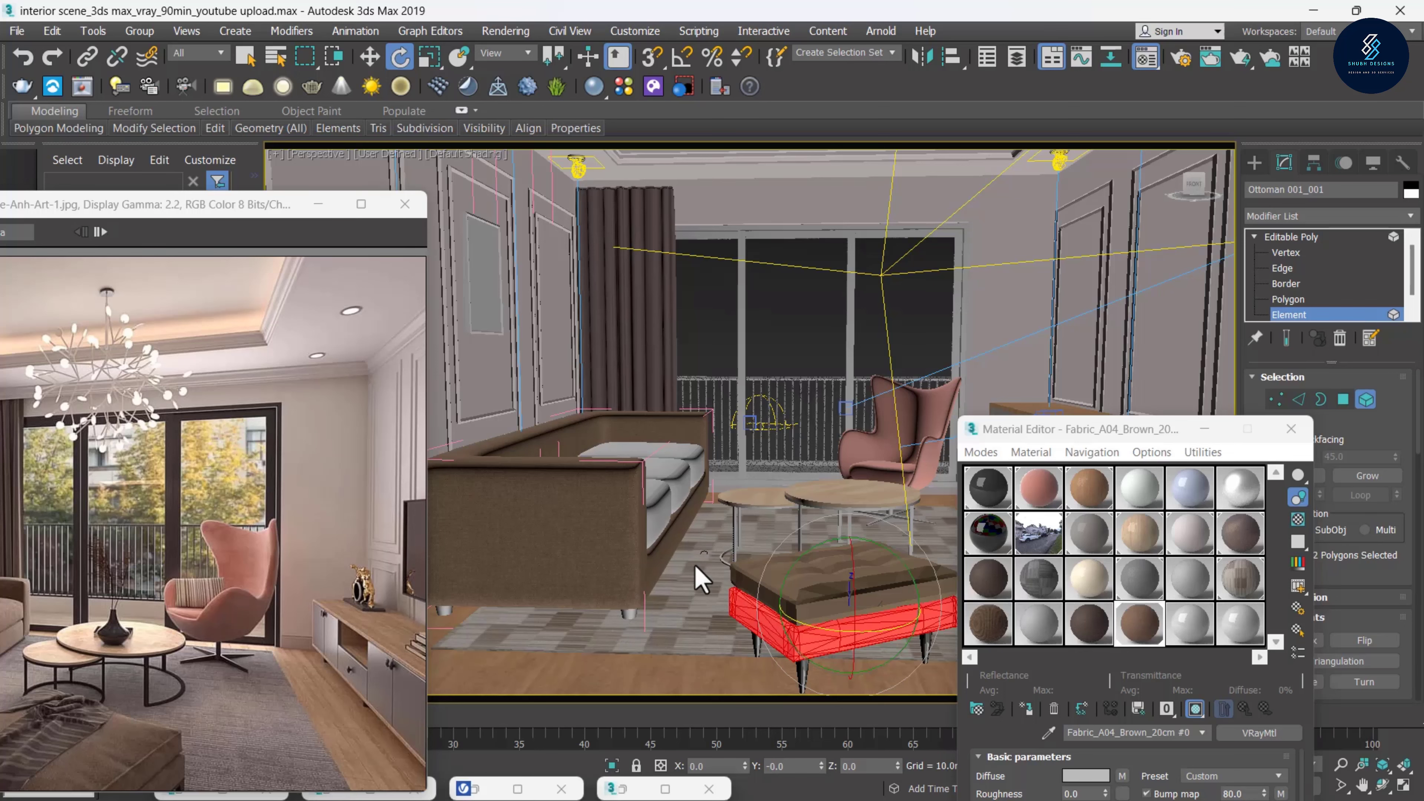
Move the reference render window to the lower left and the Material Editor to the right edge
left_click_drag(193, 216, 189, 191)
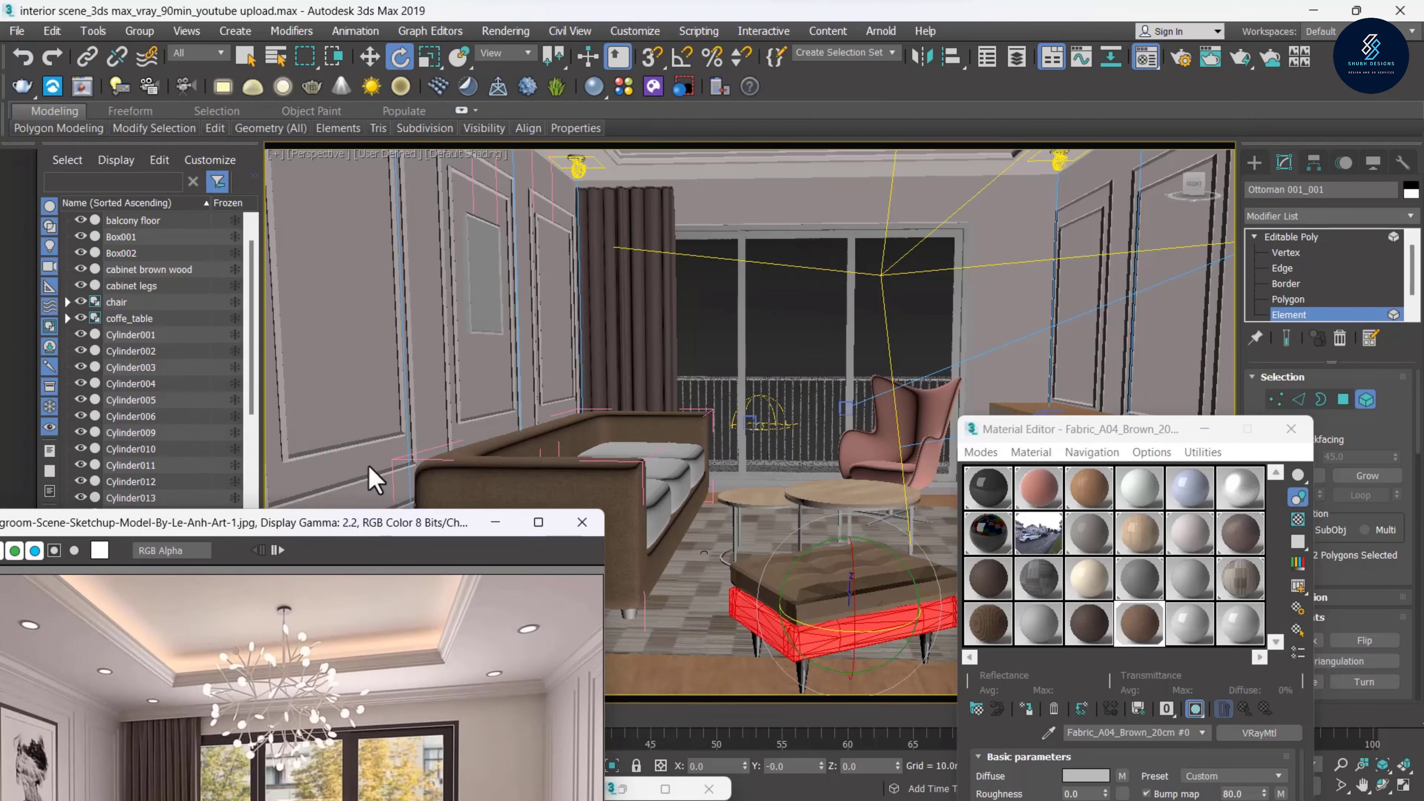
left_click_drag(189, 191, 280, 289)
left_click_drag(1024, 430, 1113, 475)
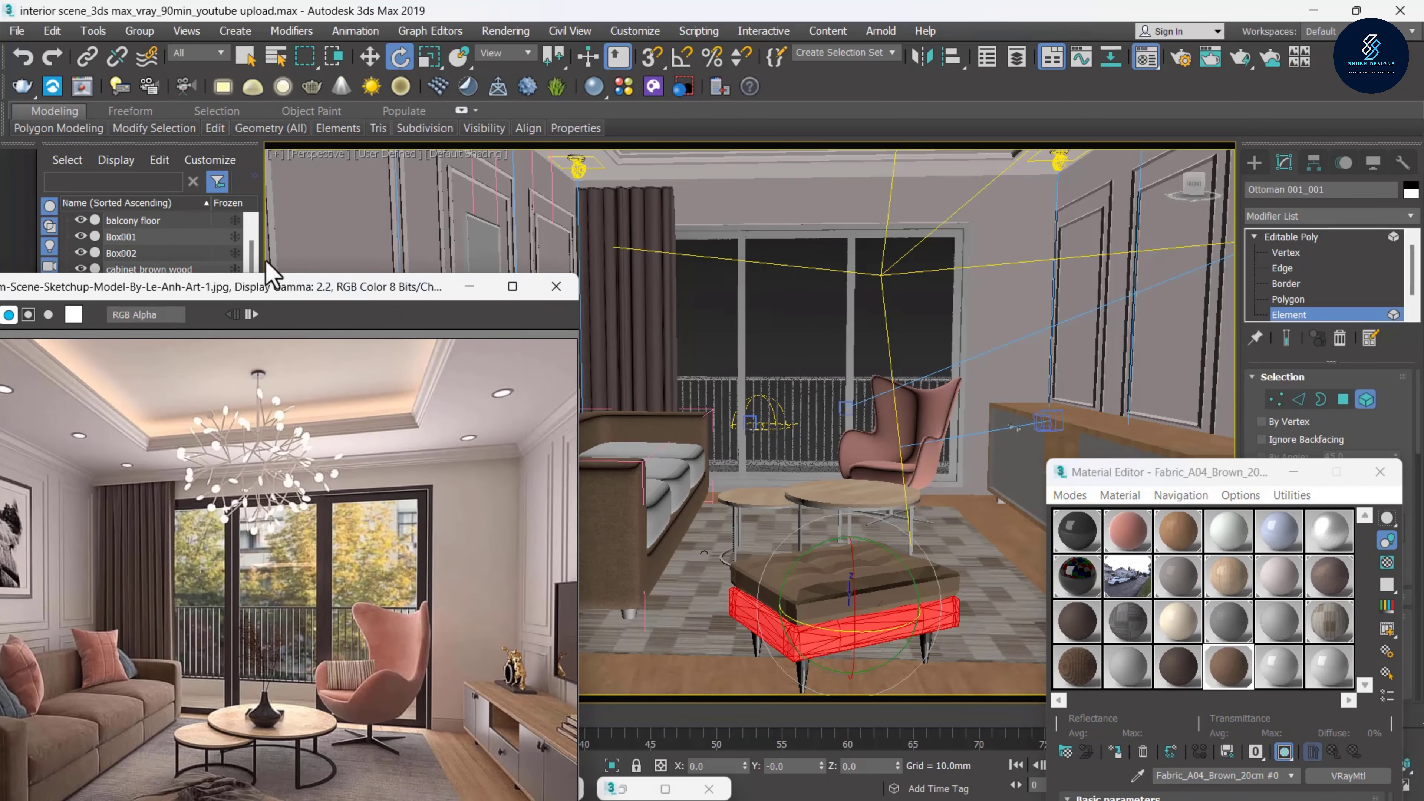
left_click_drag(264, 287, 259, 168)
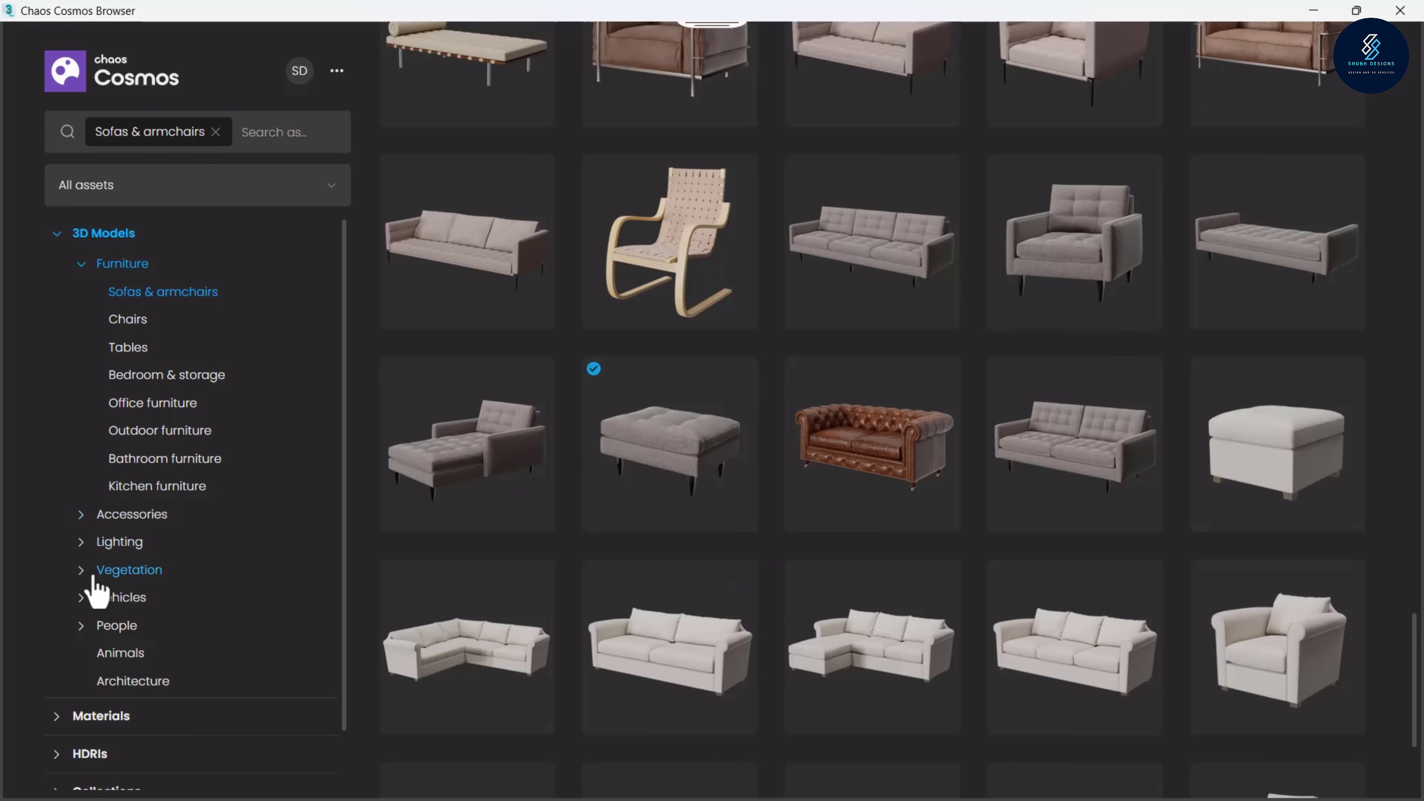
Drag Plant 260 020 from Cosmos Vegetation > Indoor plants into the living room viewport
left_click(81, 571)
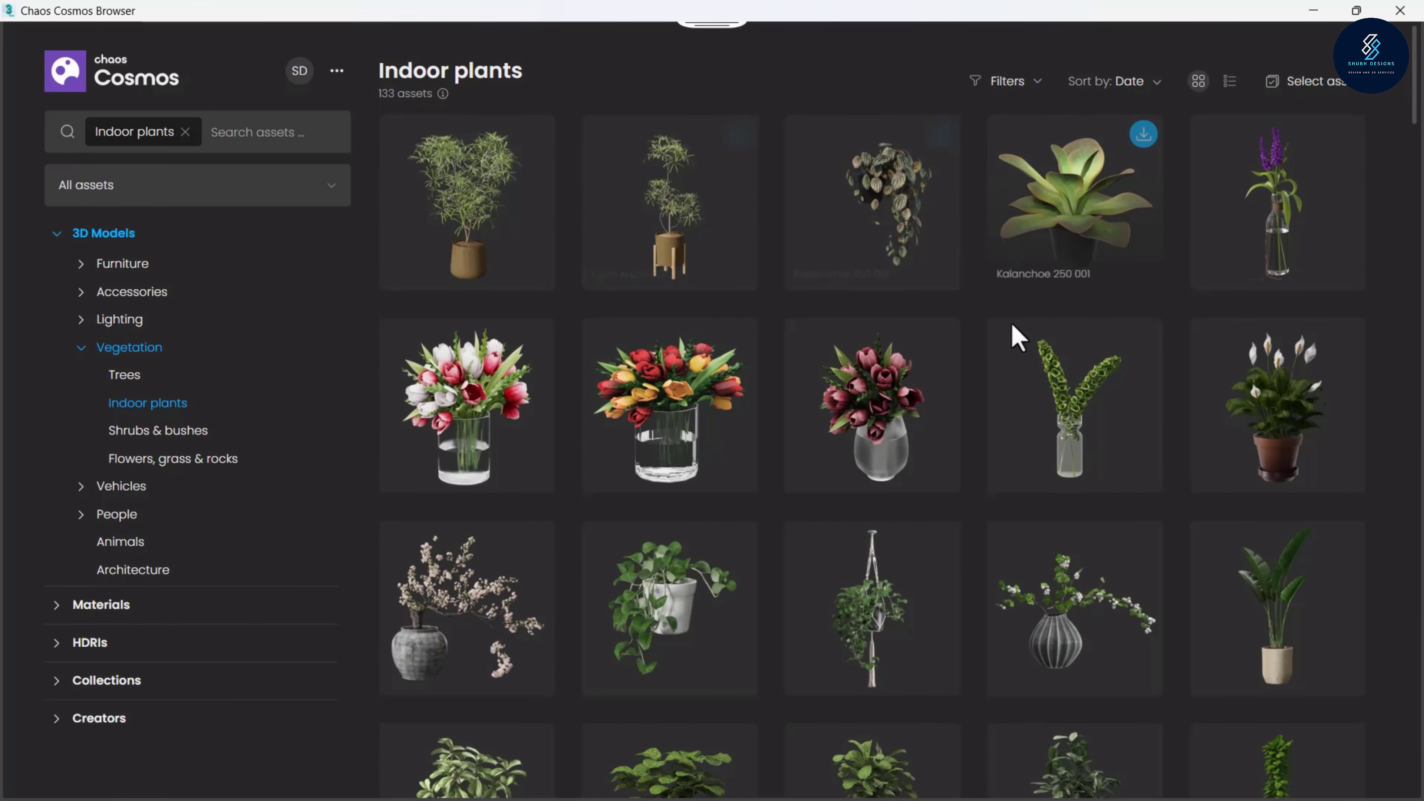
double_click(510, 11)
left_click_drag(718, 59, 626, 34)
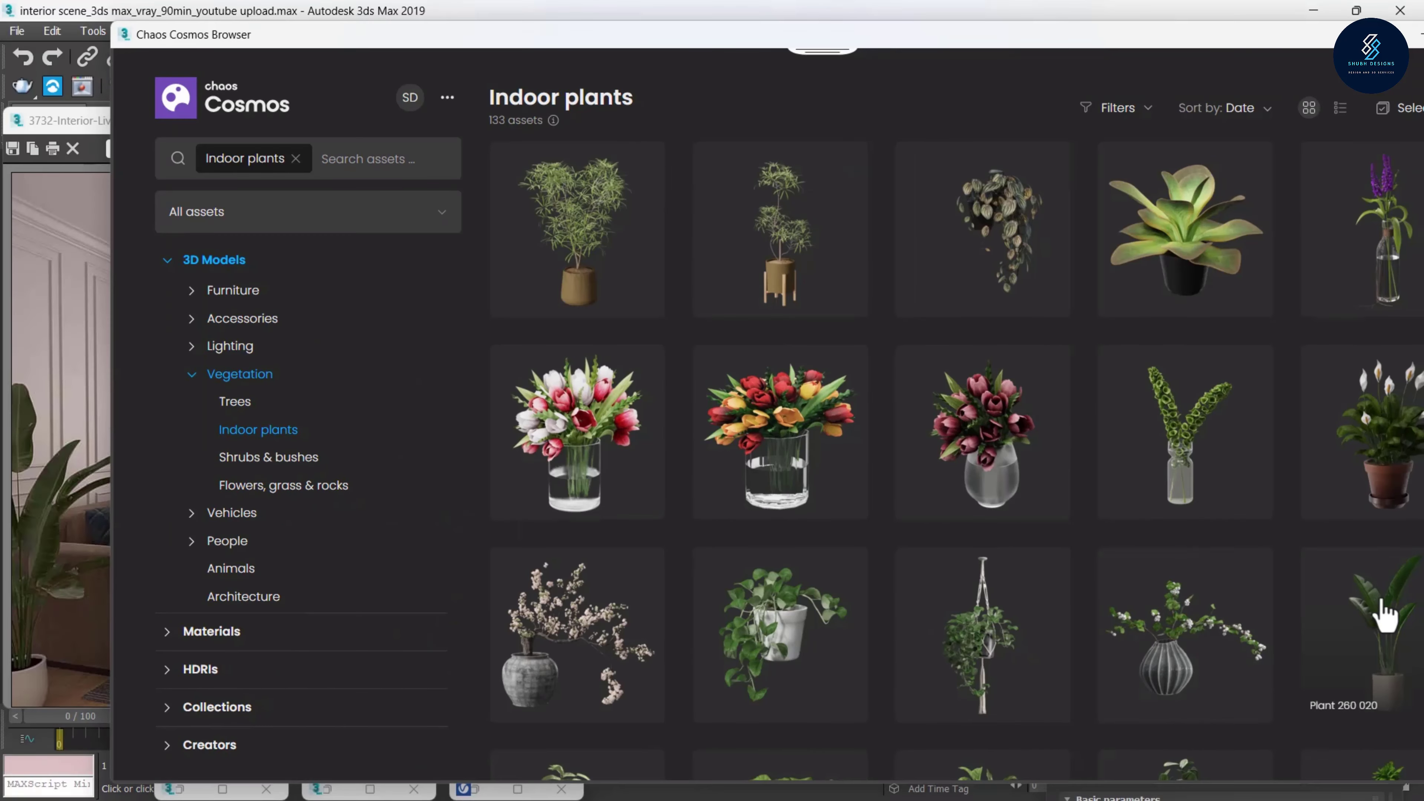
left_click(1383, 614)
left_click_drag(1065, 38, 912, 20)
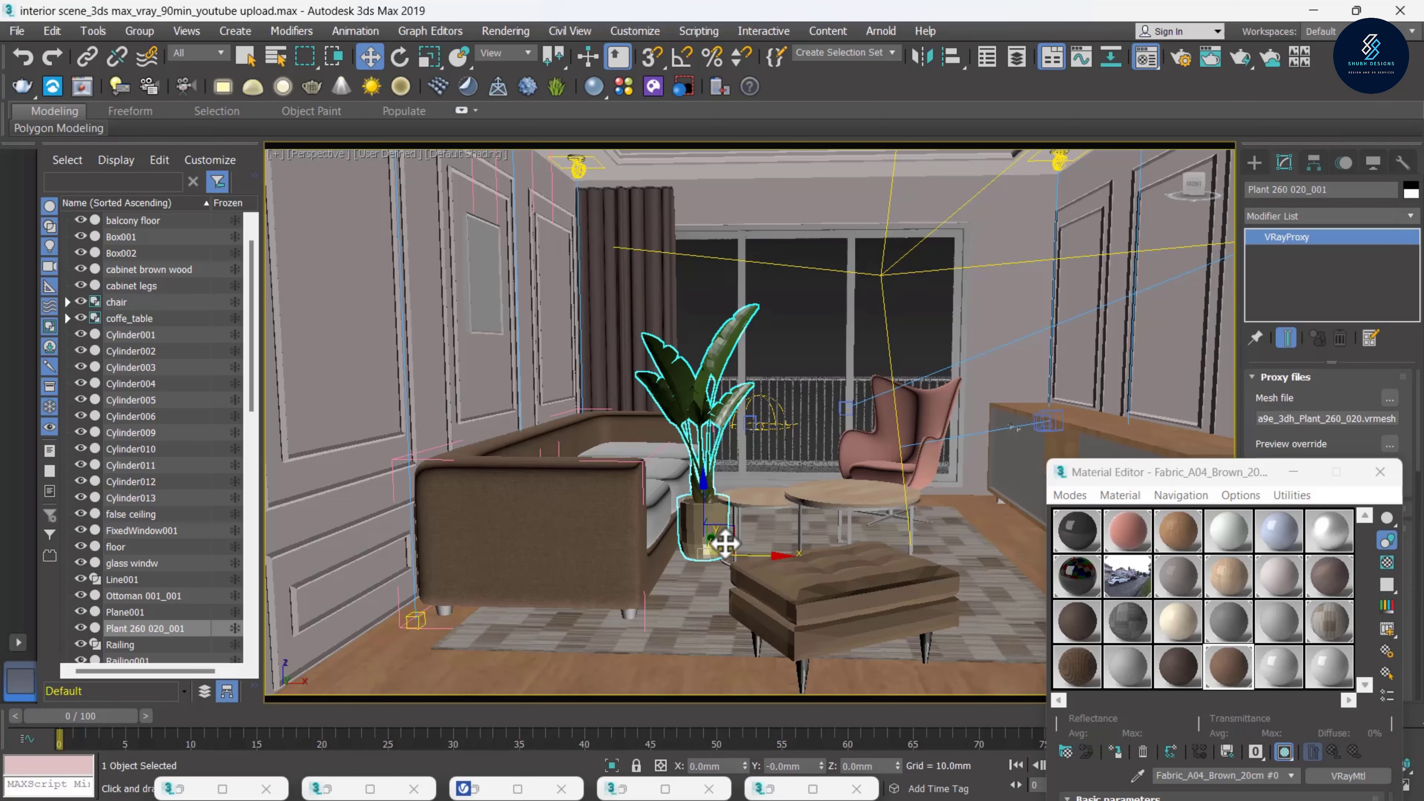
Move the plant to the sofa's left end and close the Material Editor
mouse_move(729, 553)
left_mouse_down()
mouse_move(463, 626)
mouse_move(479, 642)
left_mouse_up()
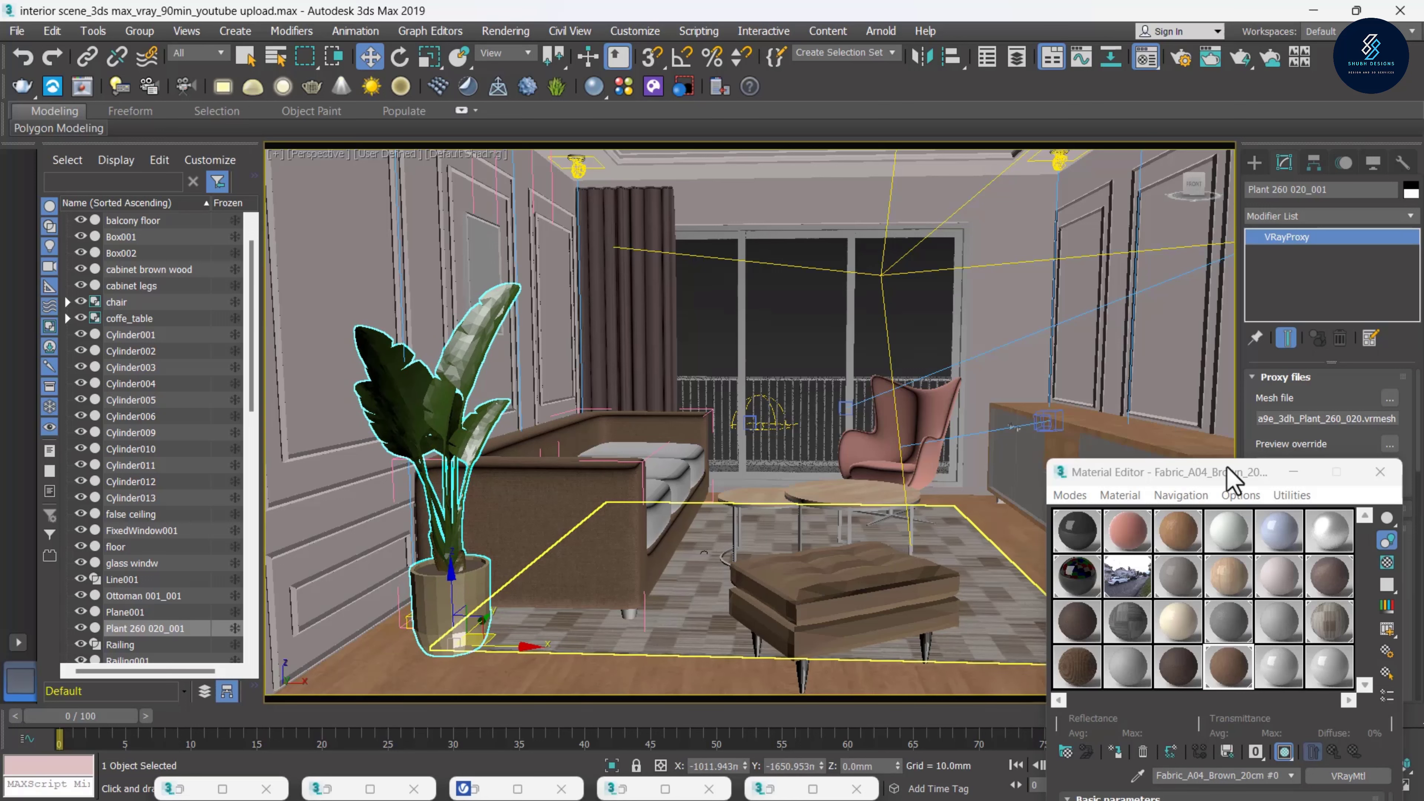
left_click_drag(1228, 477, 1178, 480)
left_click(1333, 479)
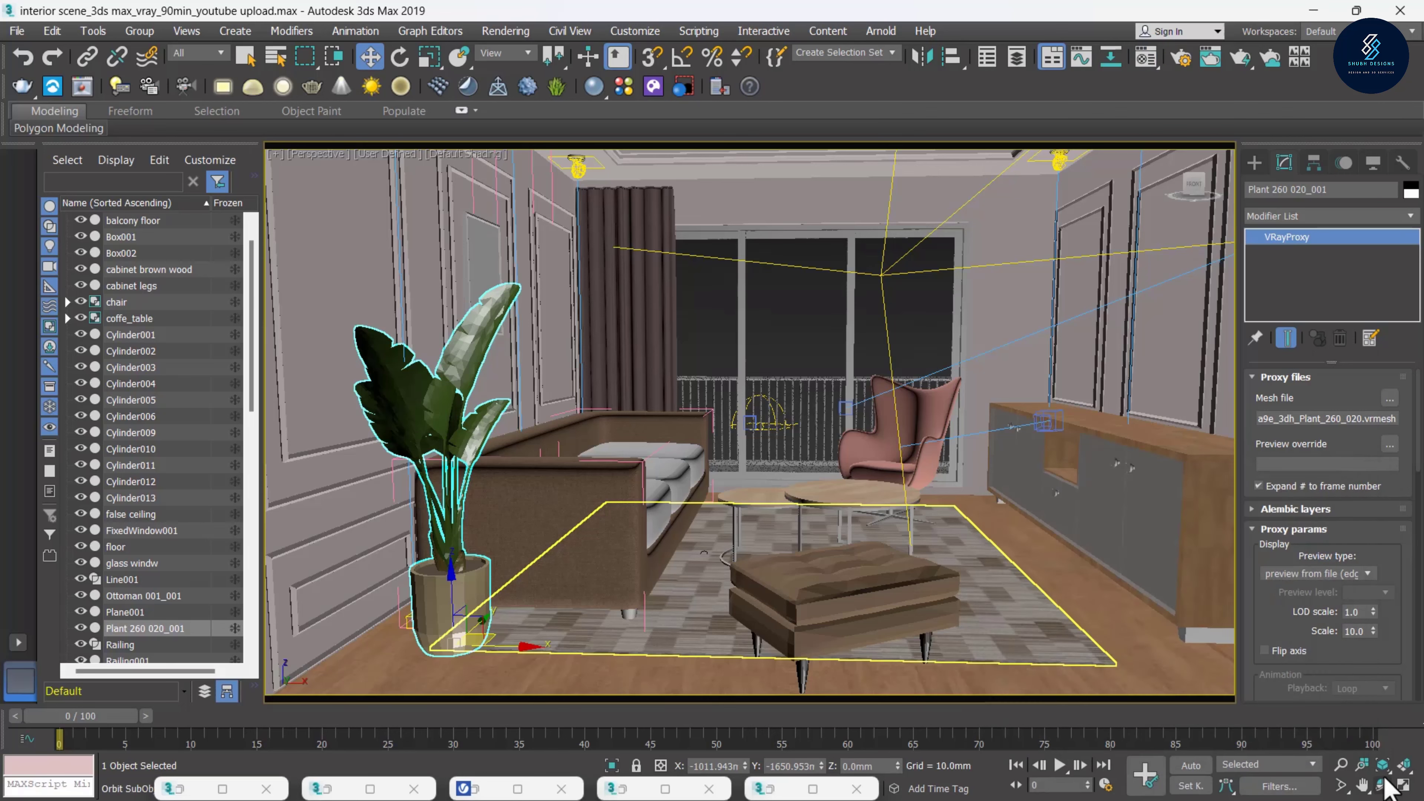
middle_click_drag(736, 585, 729, 594, "alt")
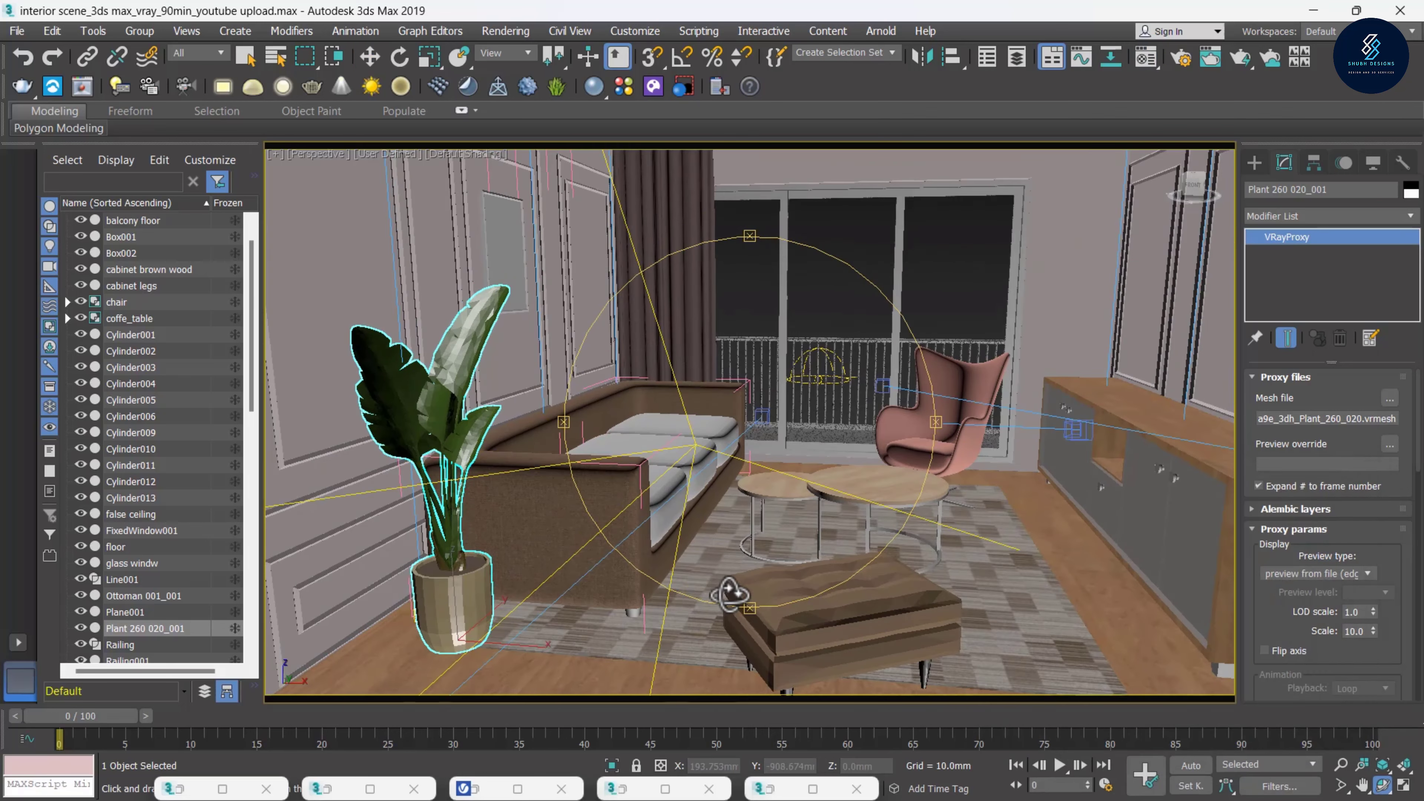
middle_click_drag(761, 493, 691, 498, "alt")
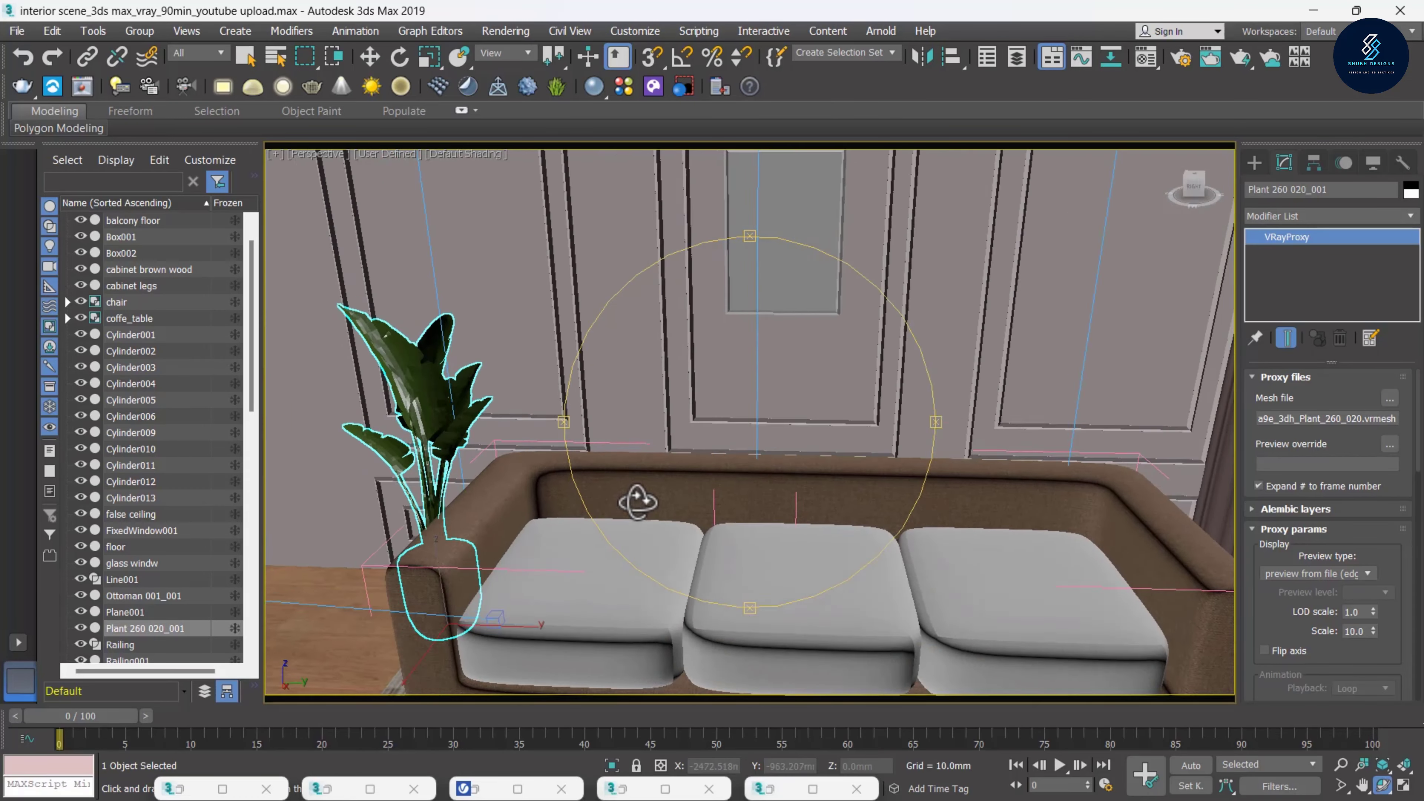
Rotate the plant about -24.67° on Z and close the V-Ray Material Library Browser
key("w")
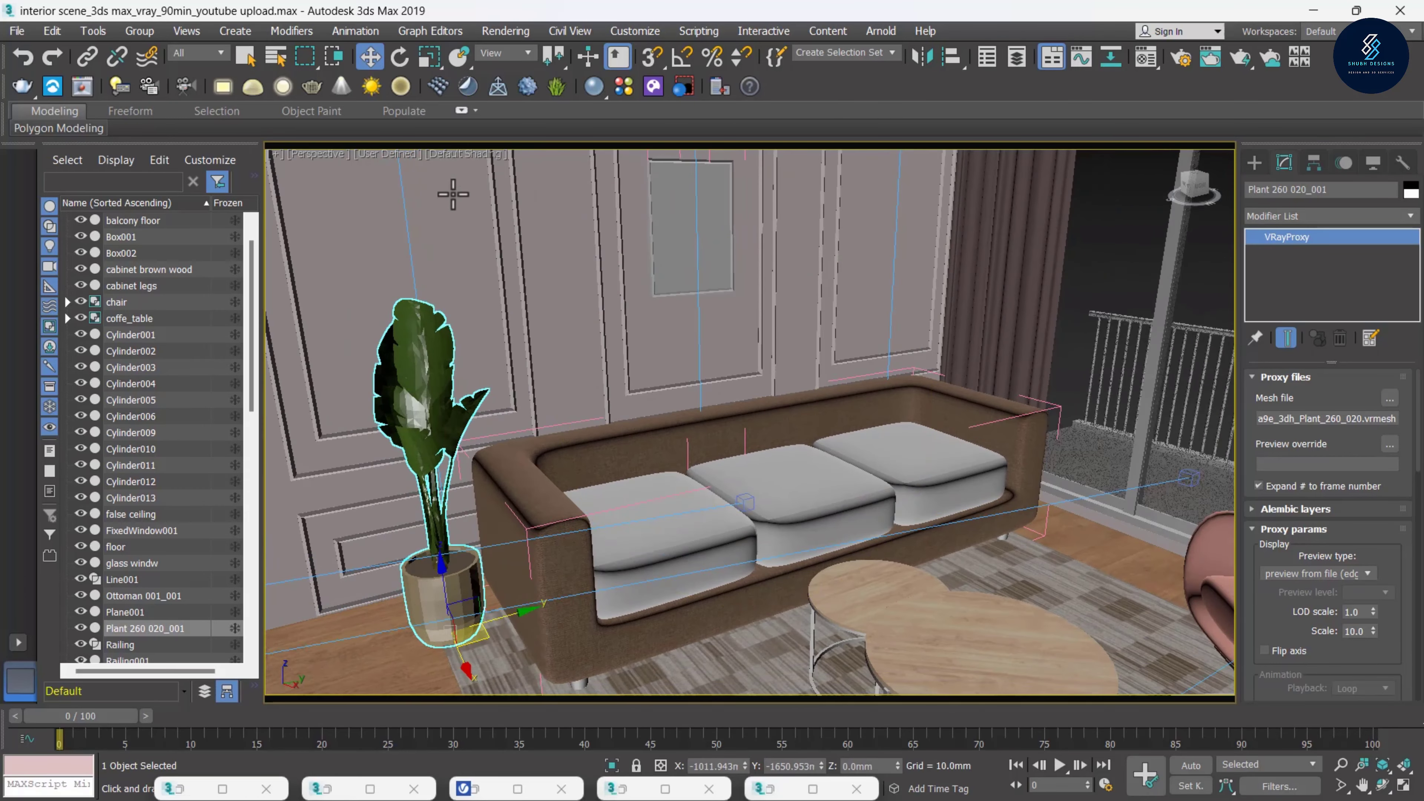
left_click(399, 56)
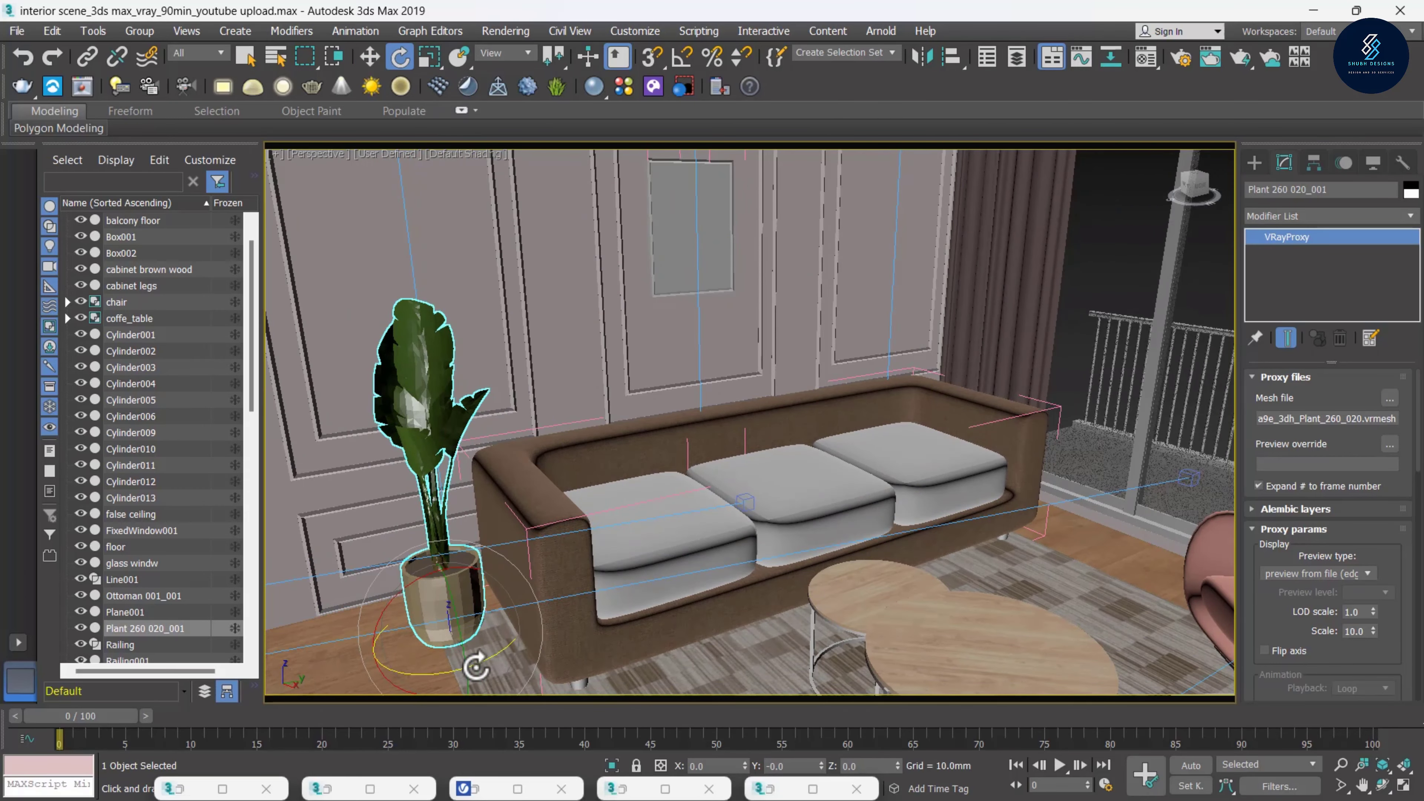
left_click_drag(470, 667, 361, 662)
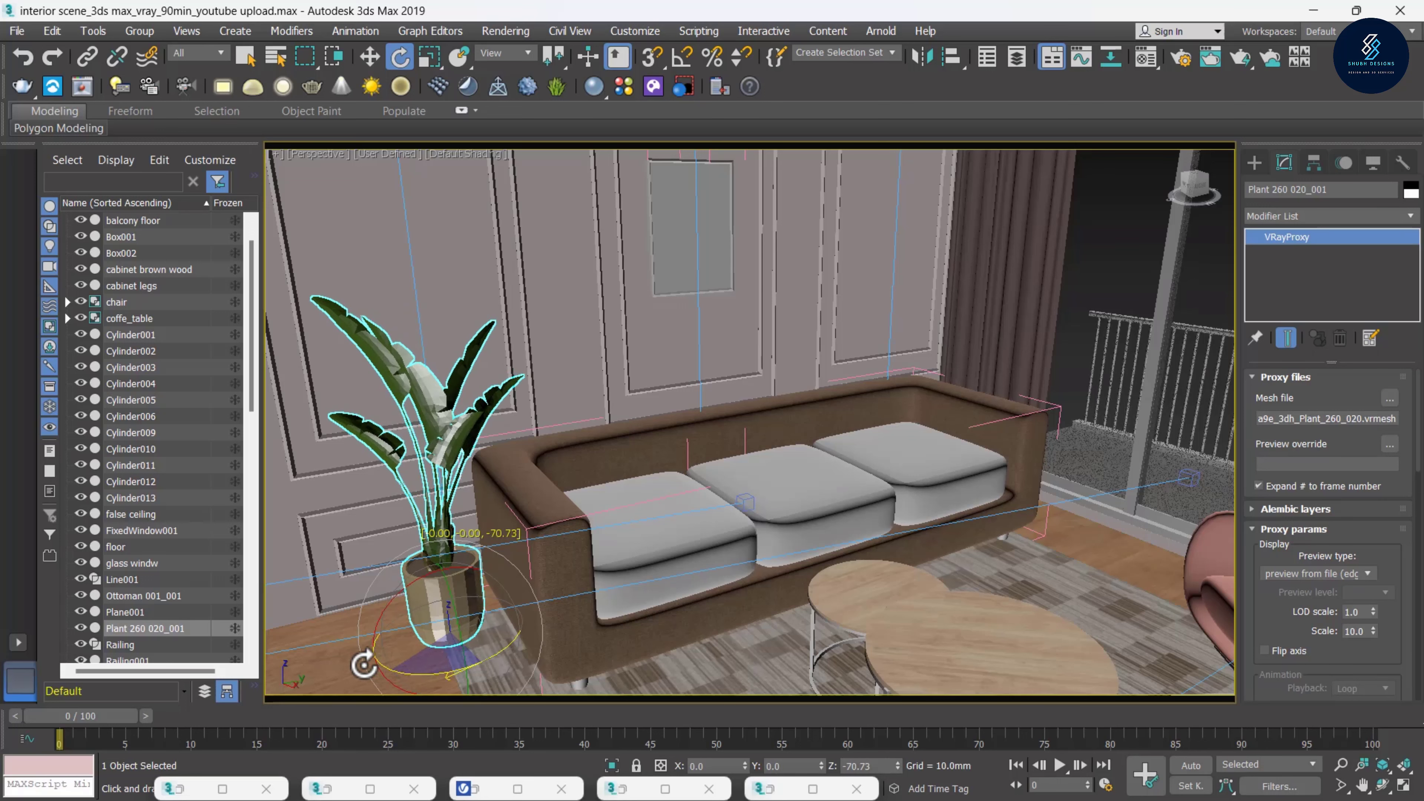
scroll(739, 510, "up", 5)
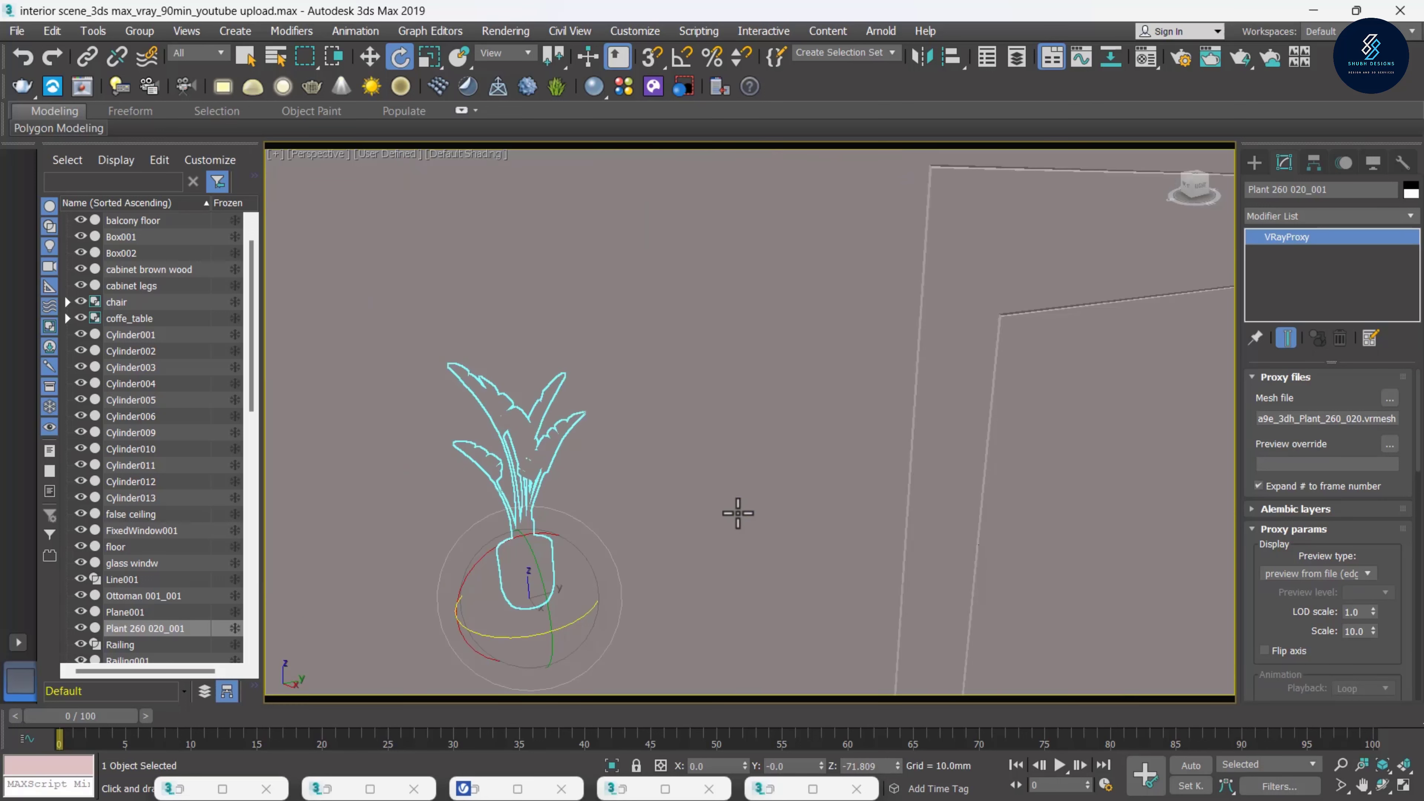
scroll(738, 513, "down", 5)
middle_click_drag(856, 494, 785, 496)
scroll(767, 499, "up", 5)
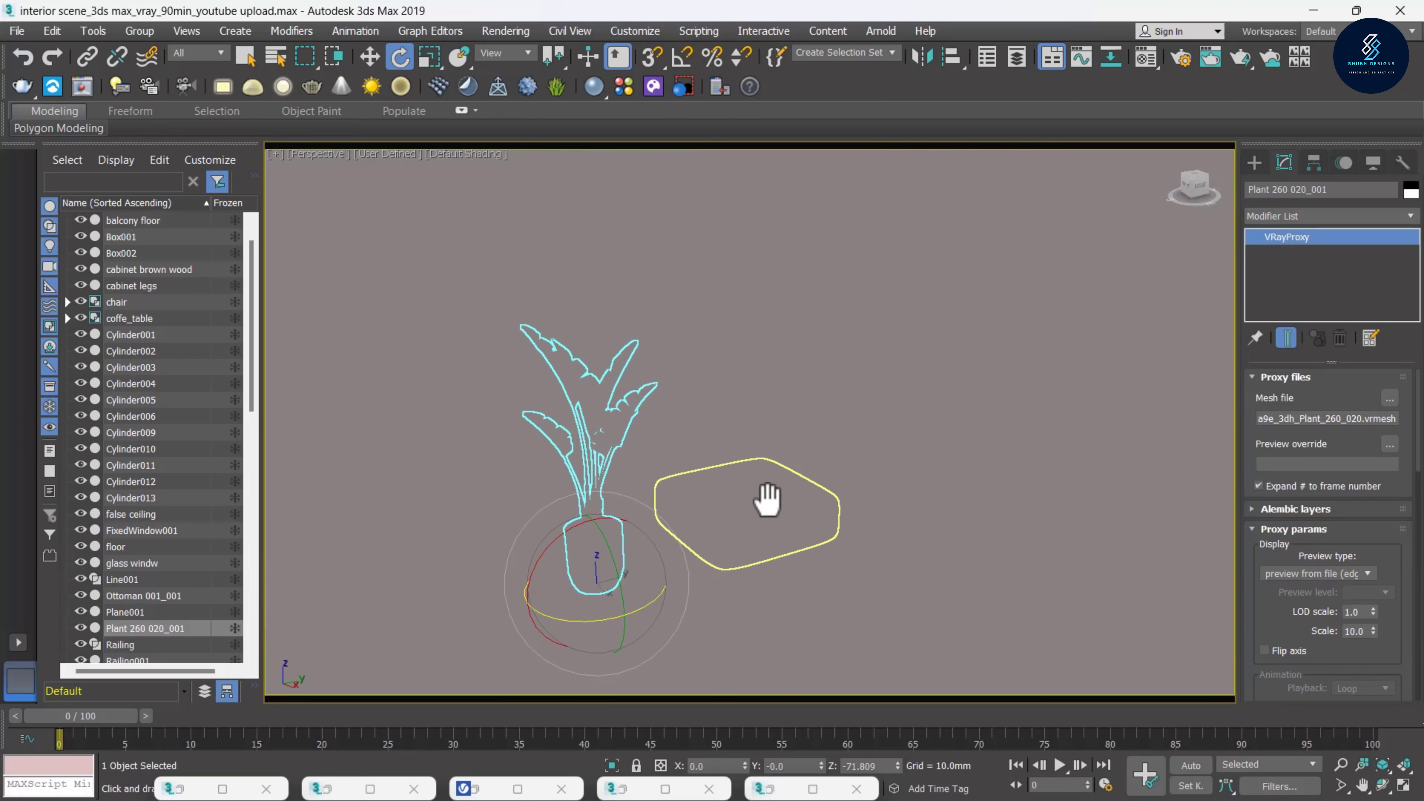
scroll(794, 500, "up", 2)
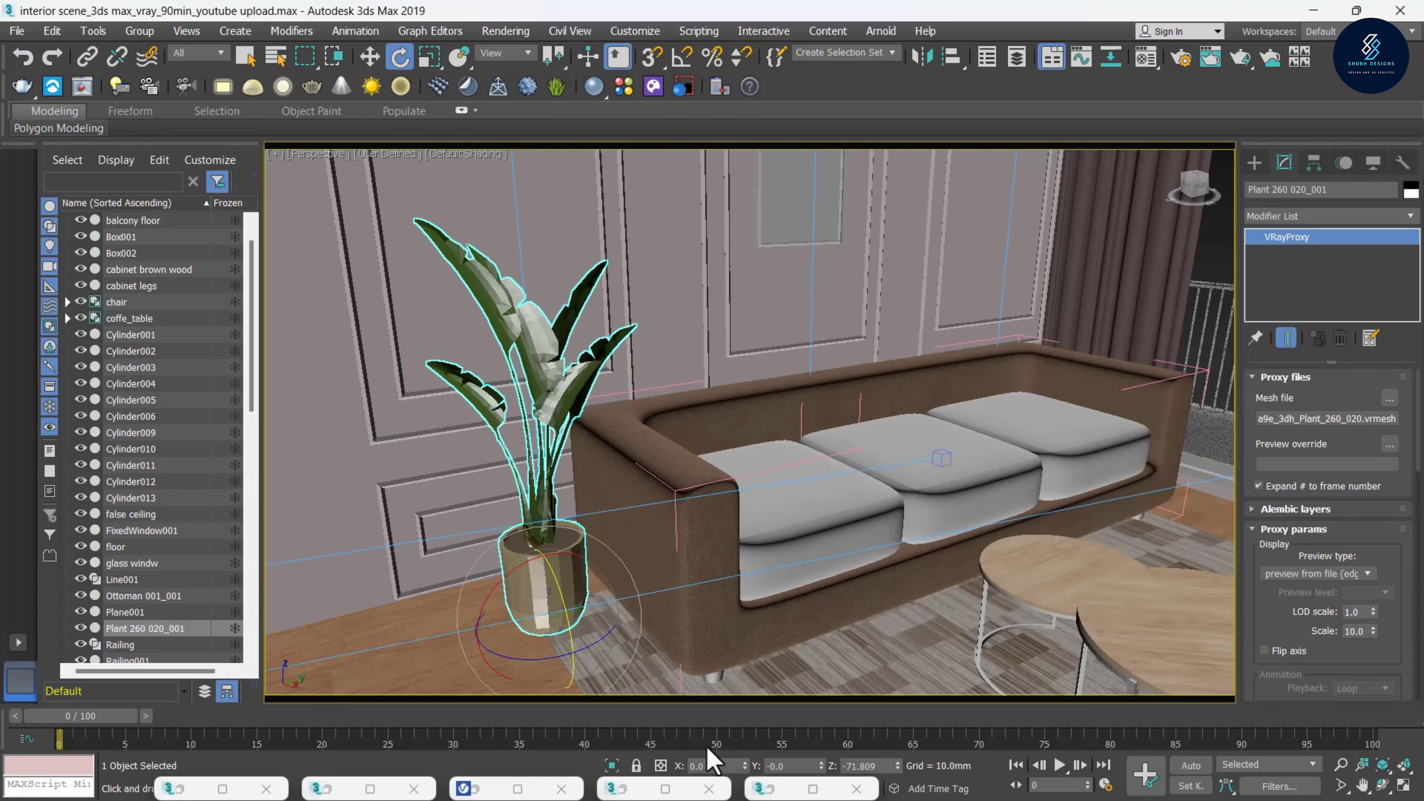
left_click(515, 790)
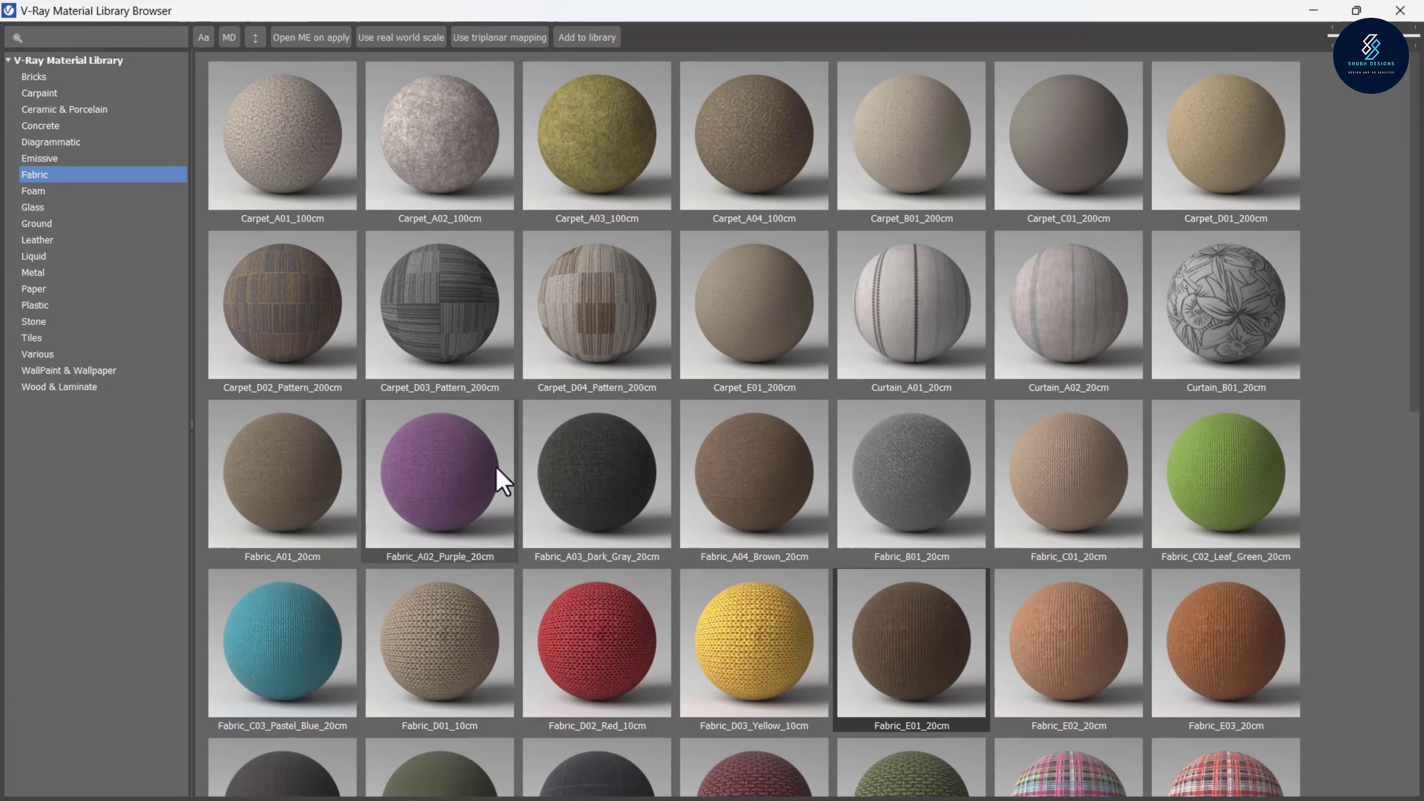
left_click(1400, 10)
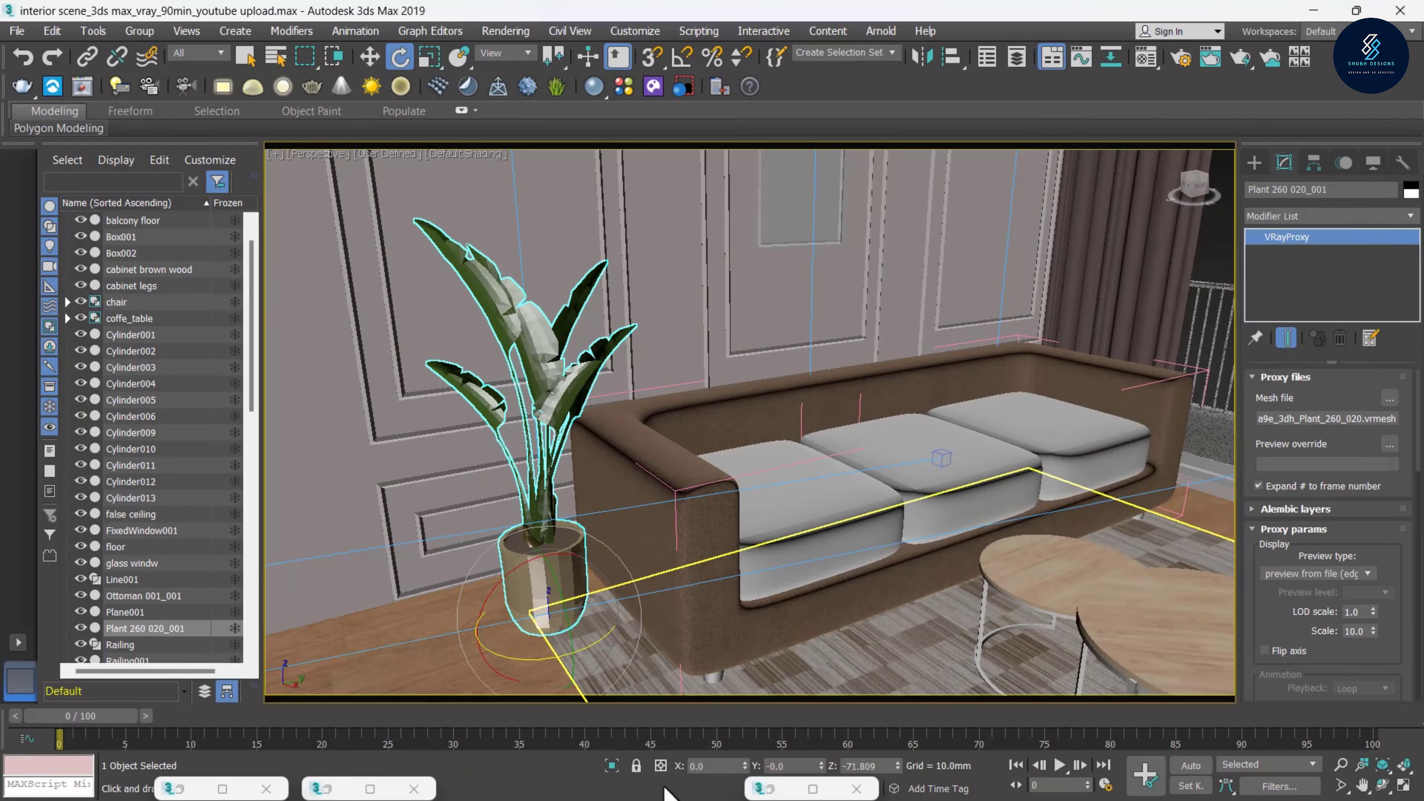
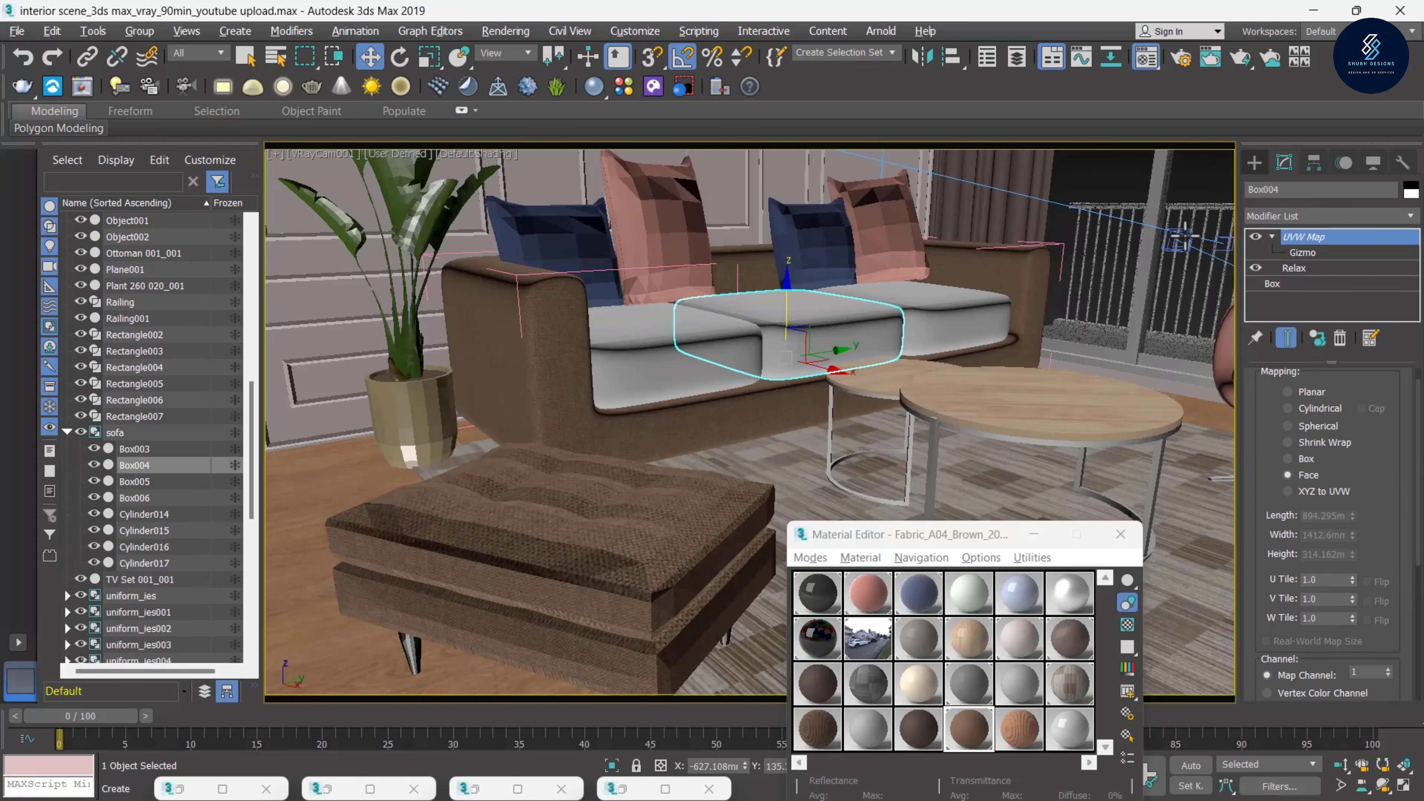
Isolate ottoman cushions Object001 and Object002, then orbit them in Perspective view
left_click(505, 606)
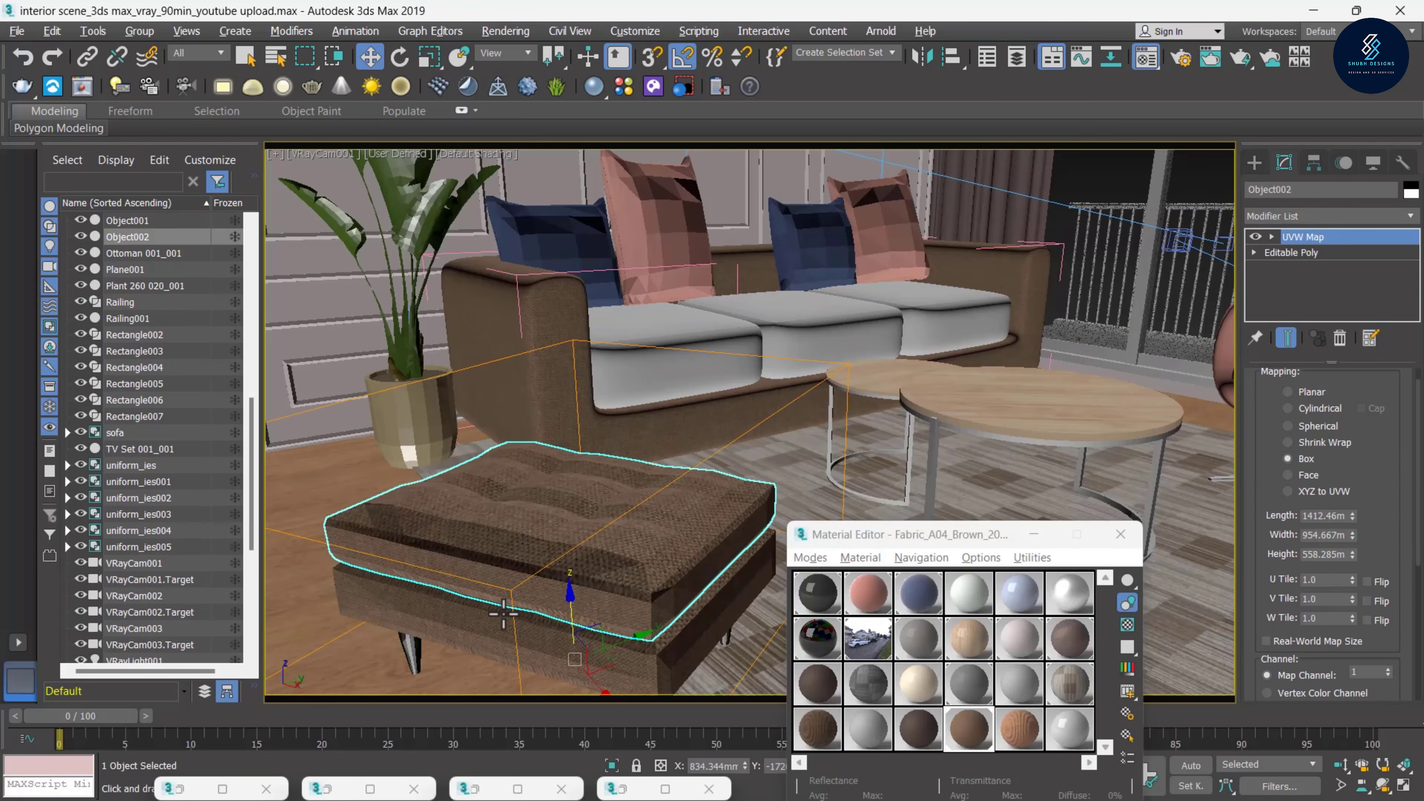
left_click(486, 621)
right_click(486, 626)
left_click(451, 548)
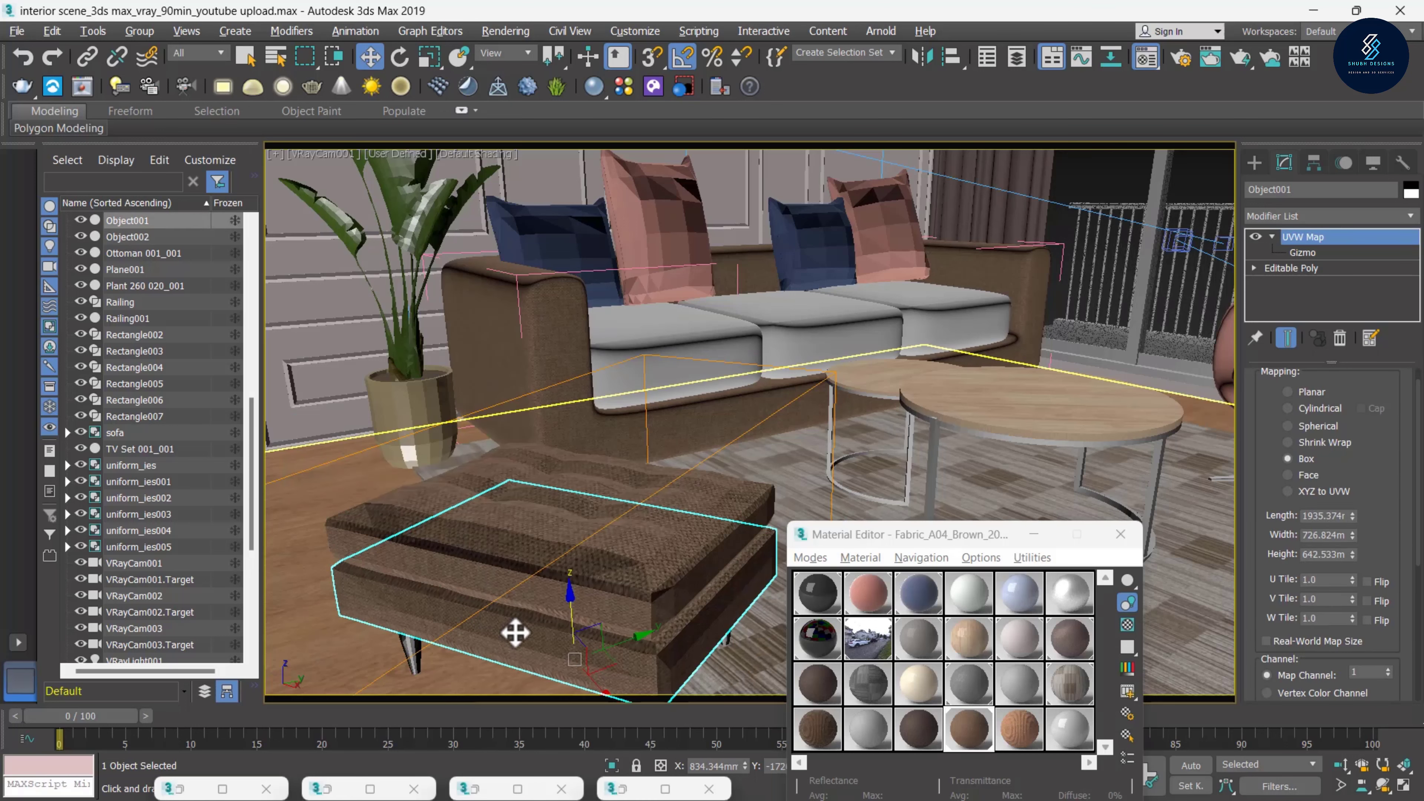
left_click(518, 530, "ctrl")
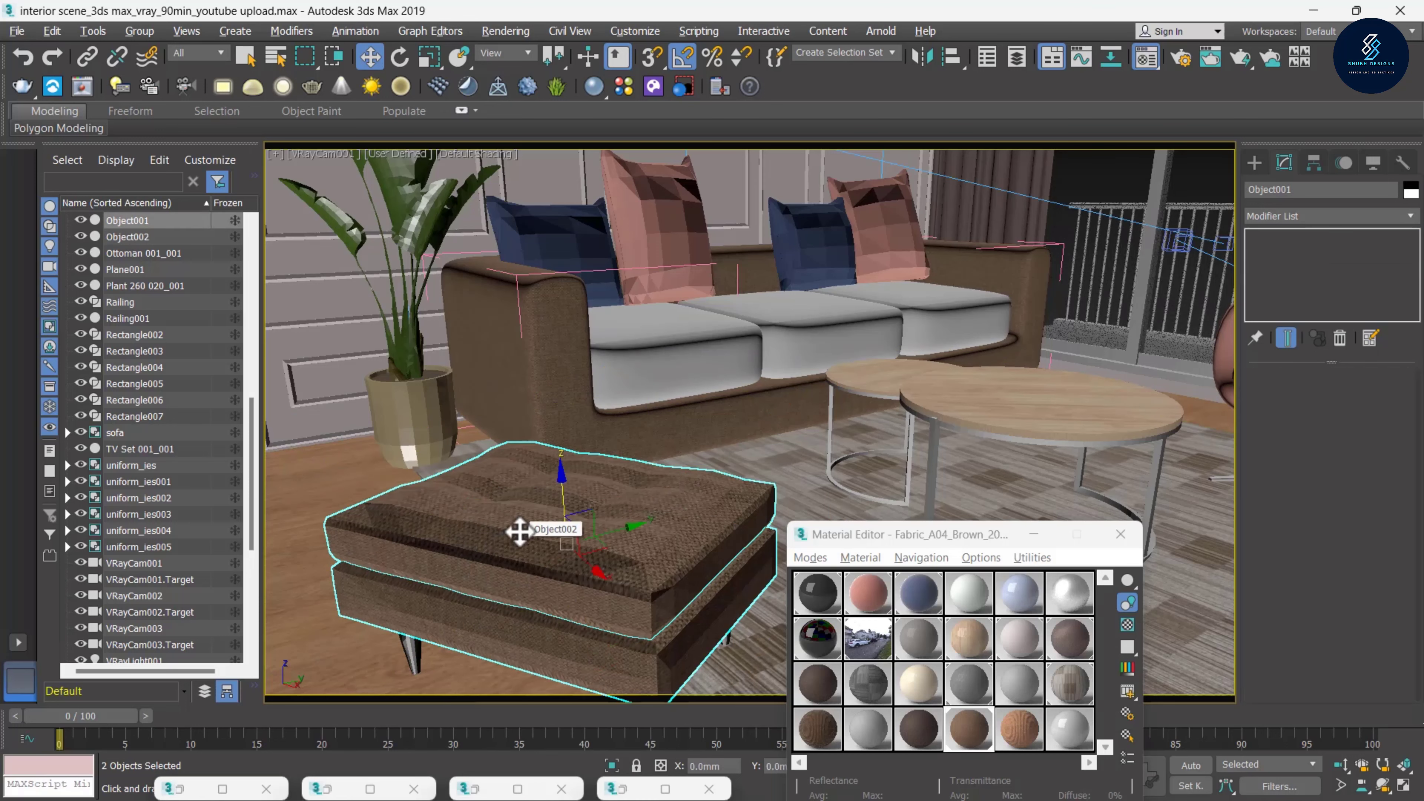
right_click(517, 504)
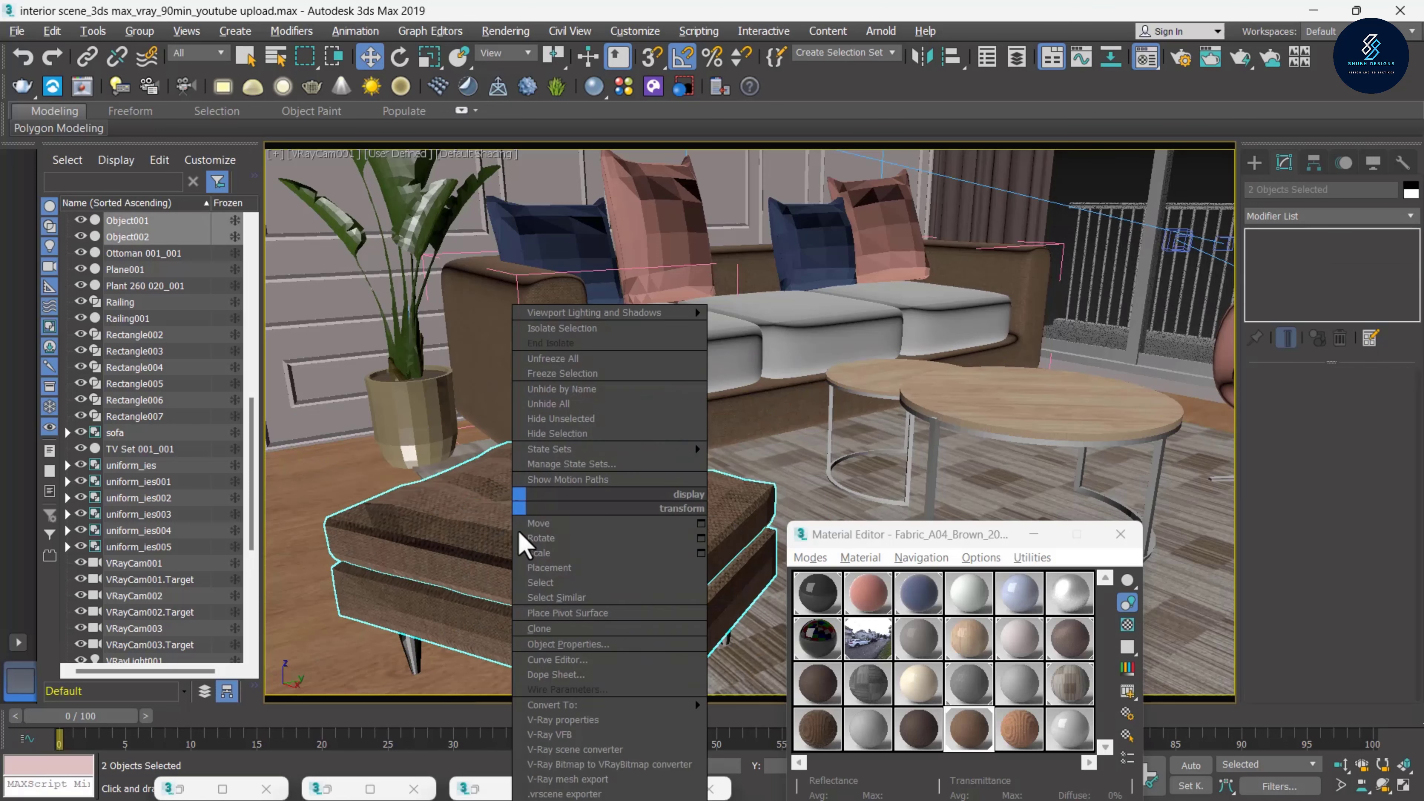
left_click(562, 328)
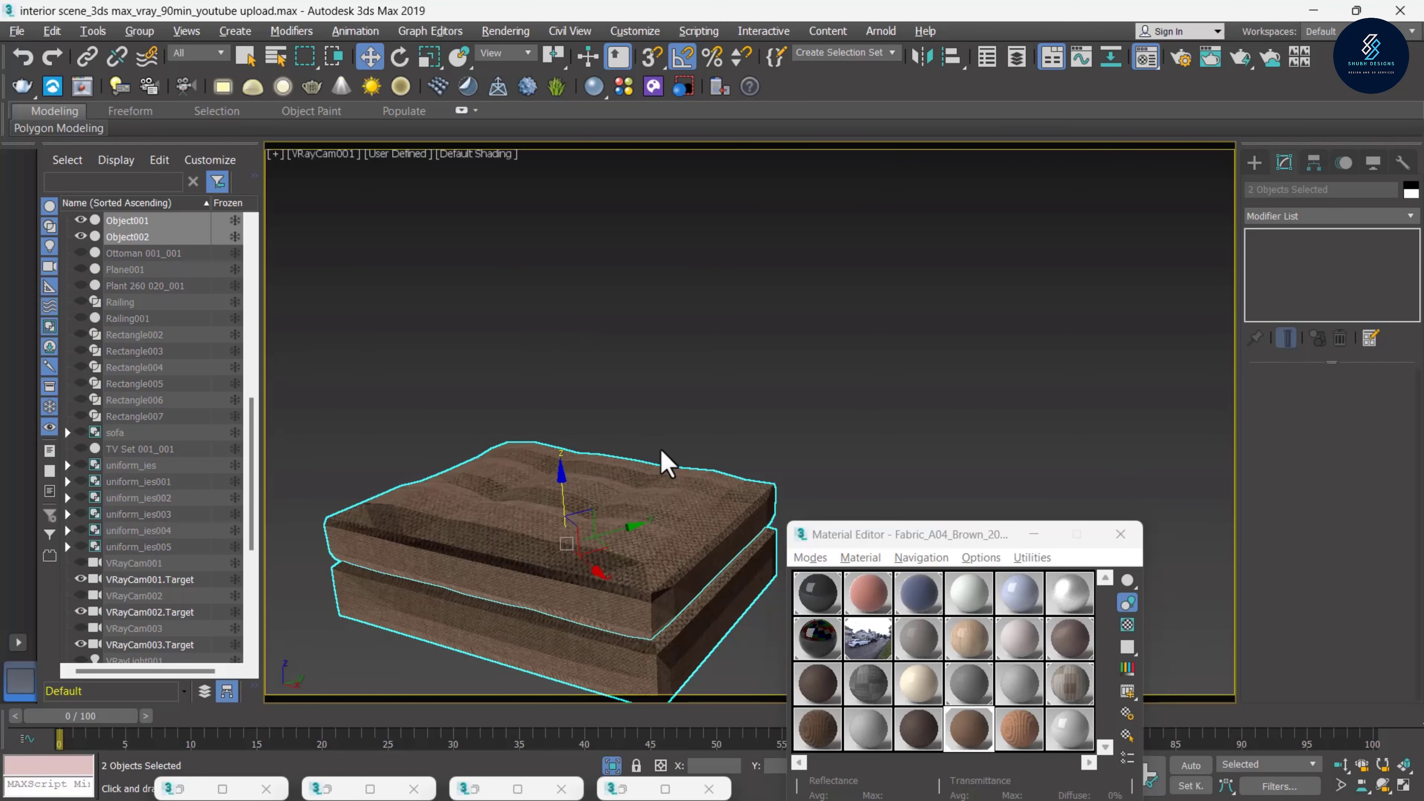
key("p")
scroll(620, 512, "down", 5)
mouse_move(620, 512)
middle_mouse_down("alt")
mouse_move(678, 605)
mouse_move(712, 589)
middle_mouse_up("alt")
Check the living-room reference photo, then orbit back around the cushions
left_click(370, 789)
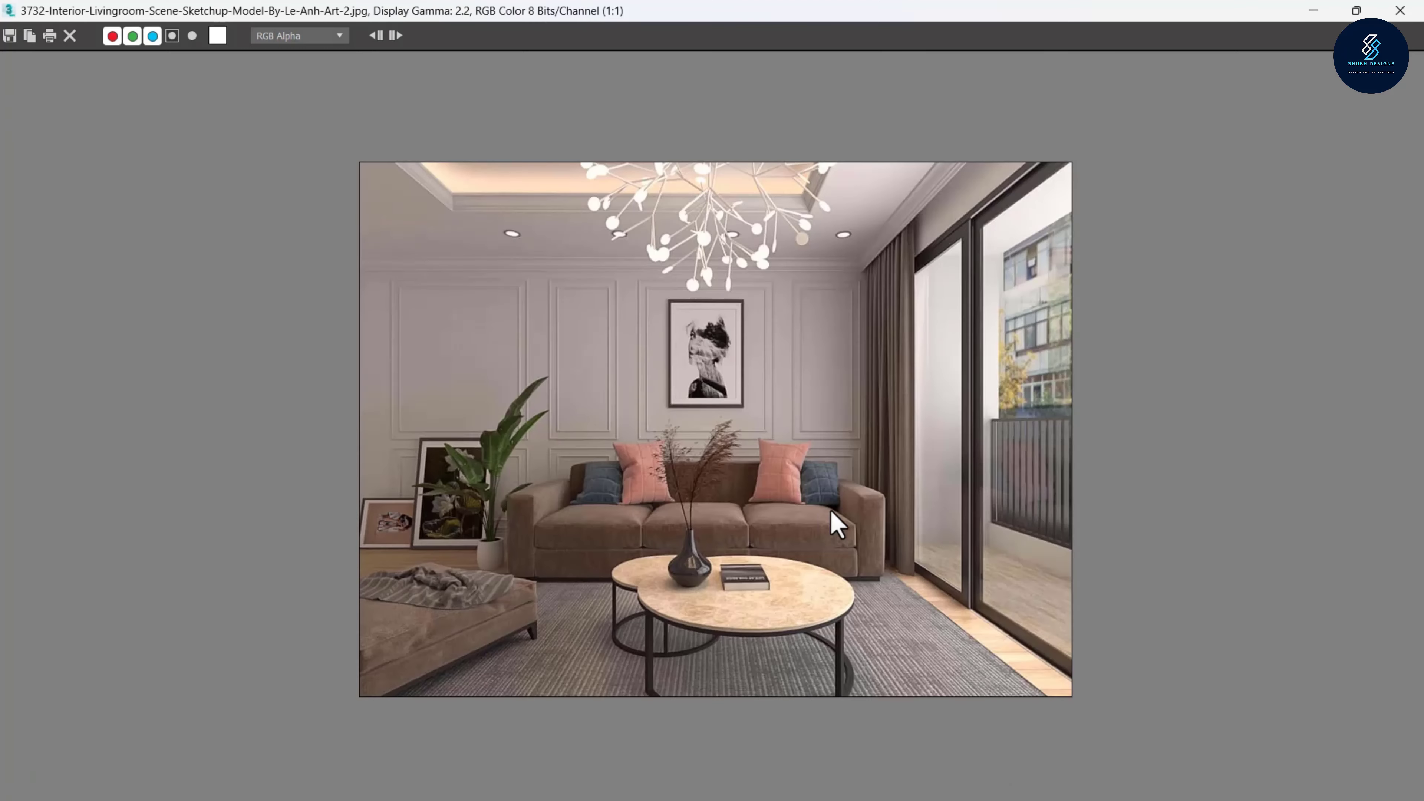
left_click(1314, 10)
scroll(617, 460, "up", 4)
mouse_move(651, 455)
middle_mouse_down("alt")
mouse_move(737, 484)
mouse_move(808, 457)
mouse_move(678, 499)
mouse_move(610, 477)
middle_mouse_up("alt")
Draw a plane above the cushions, convert it to Editable Poly and scale it over the ottoman
left_click(886, 283)
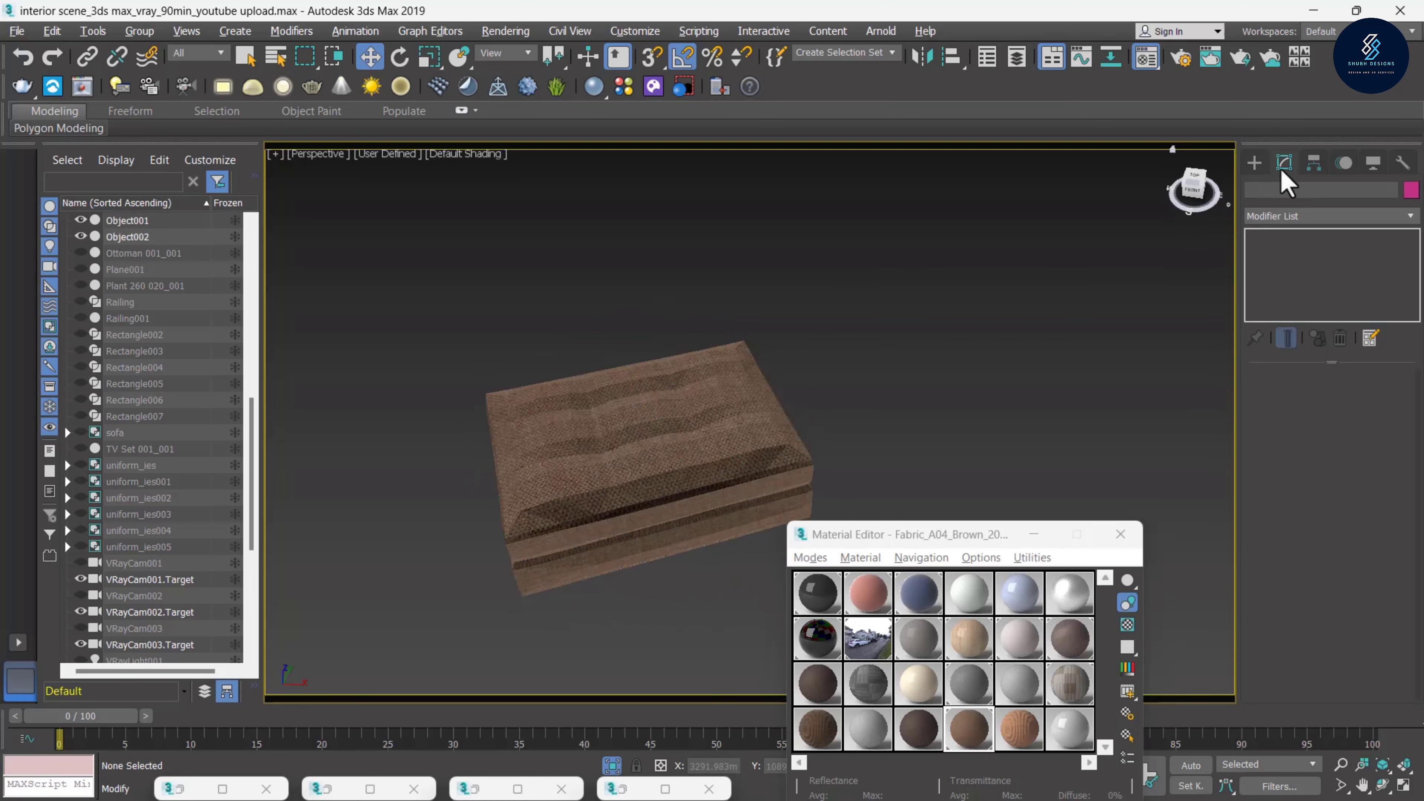
left_click(1256, 163)
left_click(1278, 273)
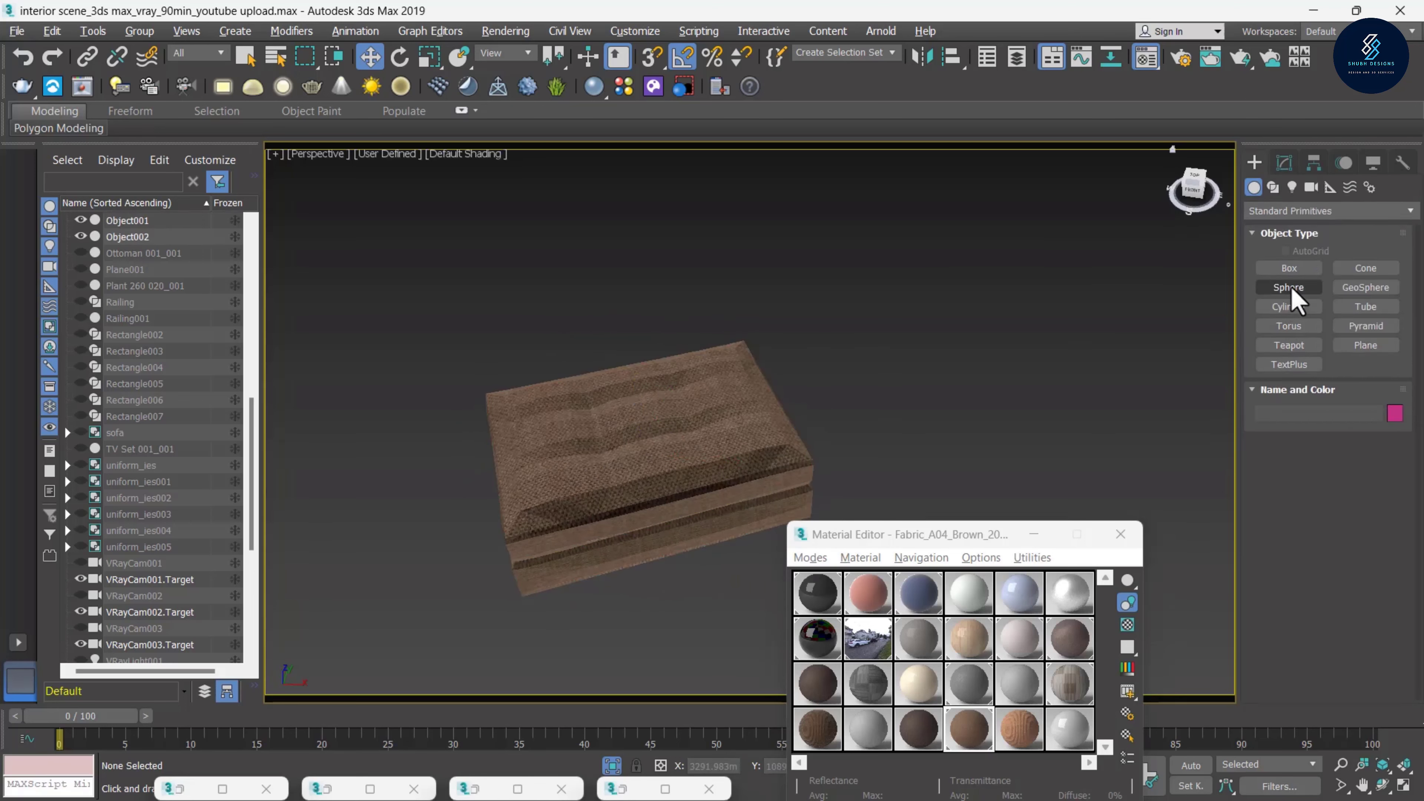
left_click_drag(496, 387, 656, 542)
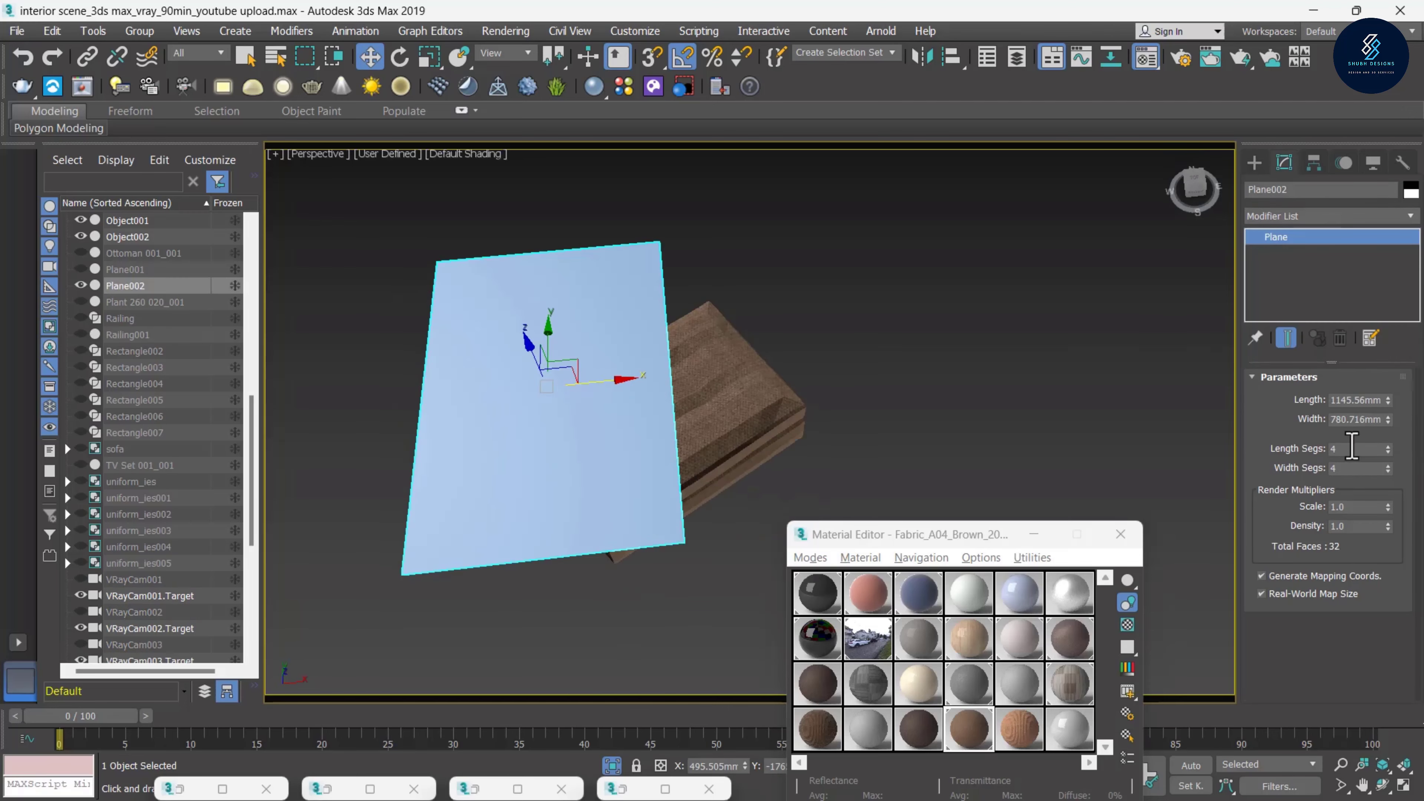
right_click(746, 375)
left_click(1054, 314)
key("r")
middle_click_drag(398, 277, 653, 439, "alt")
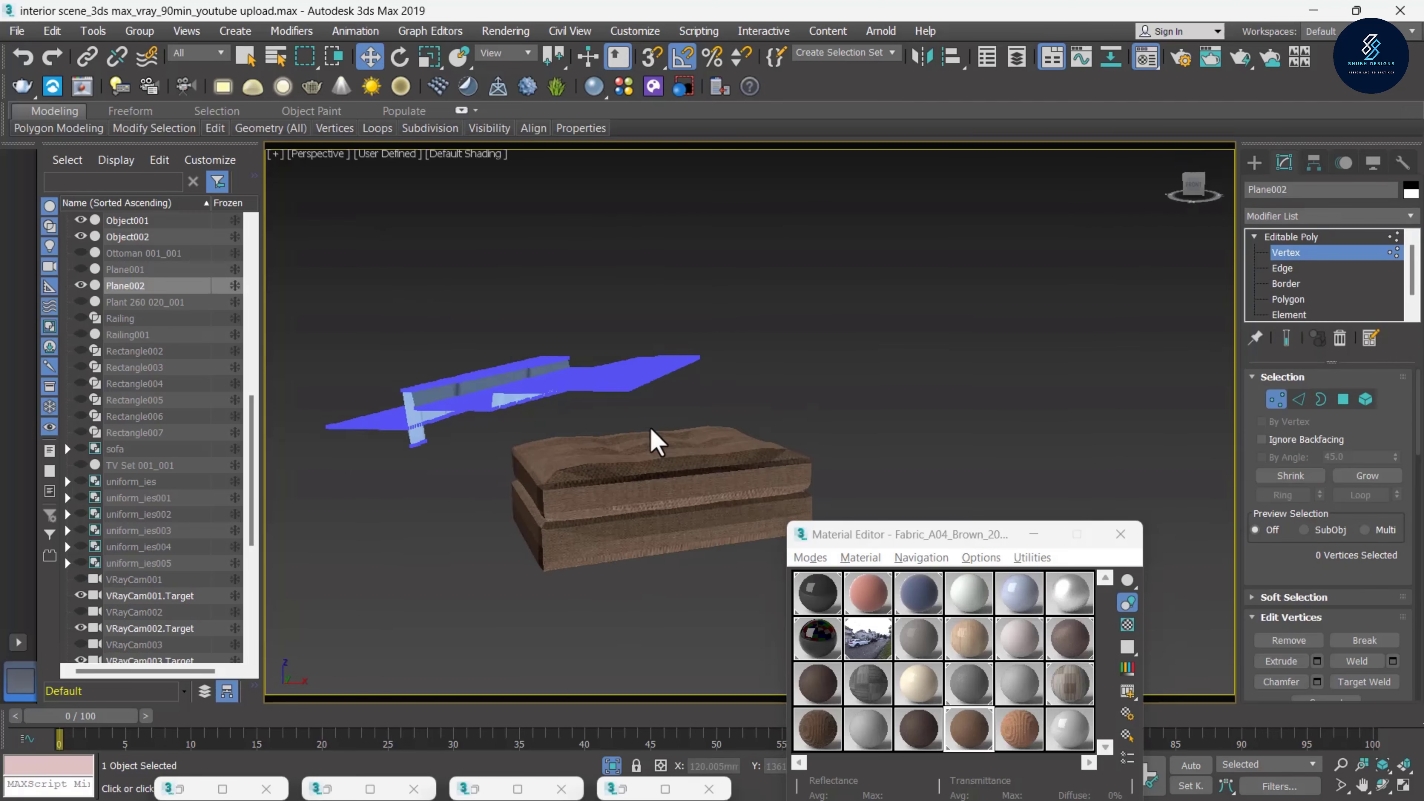
Add Cloth with Object001 and Object002 as colliders, and simulate so the plane drapes
left_click(1324, 405)
left_click(533, 134)
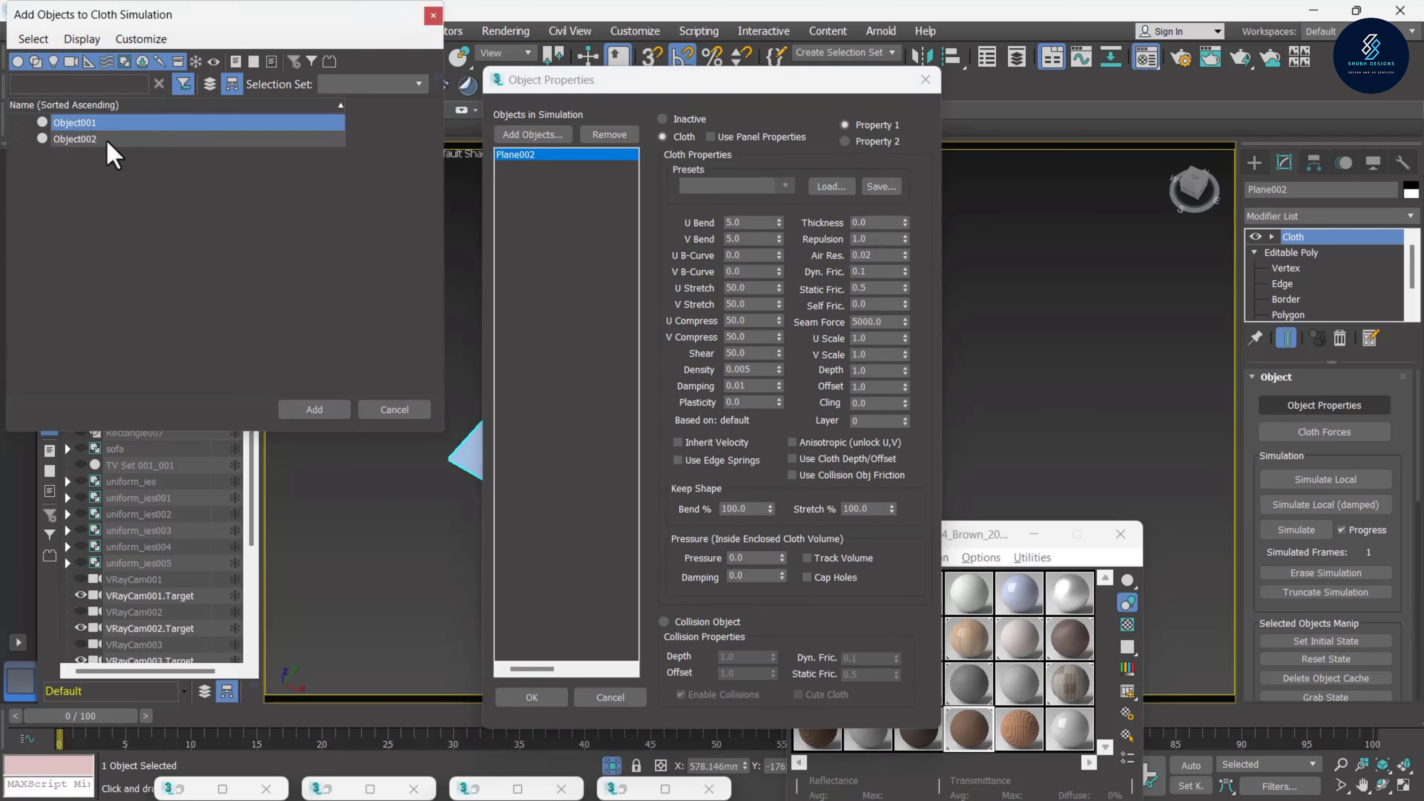
left_click_drag(111, 135, 111, 147)
left_click(302, 413)
left_click(531, 697)
left_click(1325, 480)
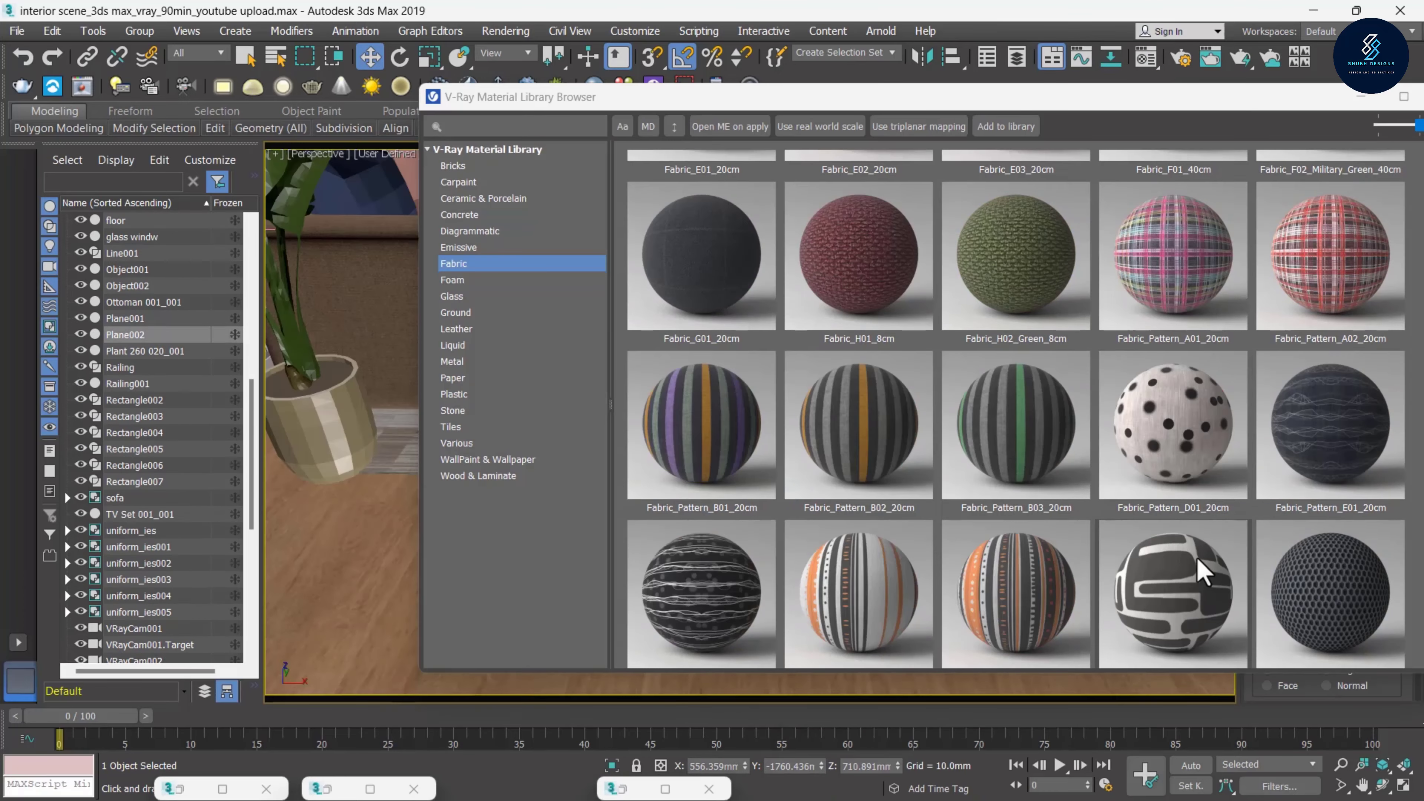
Add a UVW Map to Plane002 and reframe the VRayCam001 view of the sofa and carpet
left_click(1412, 216)
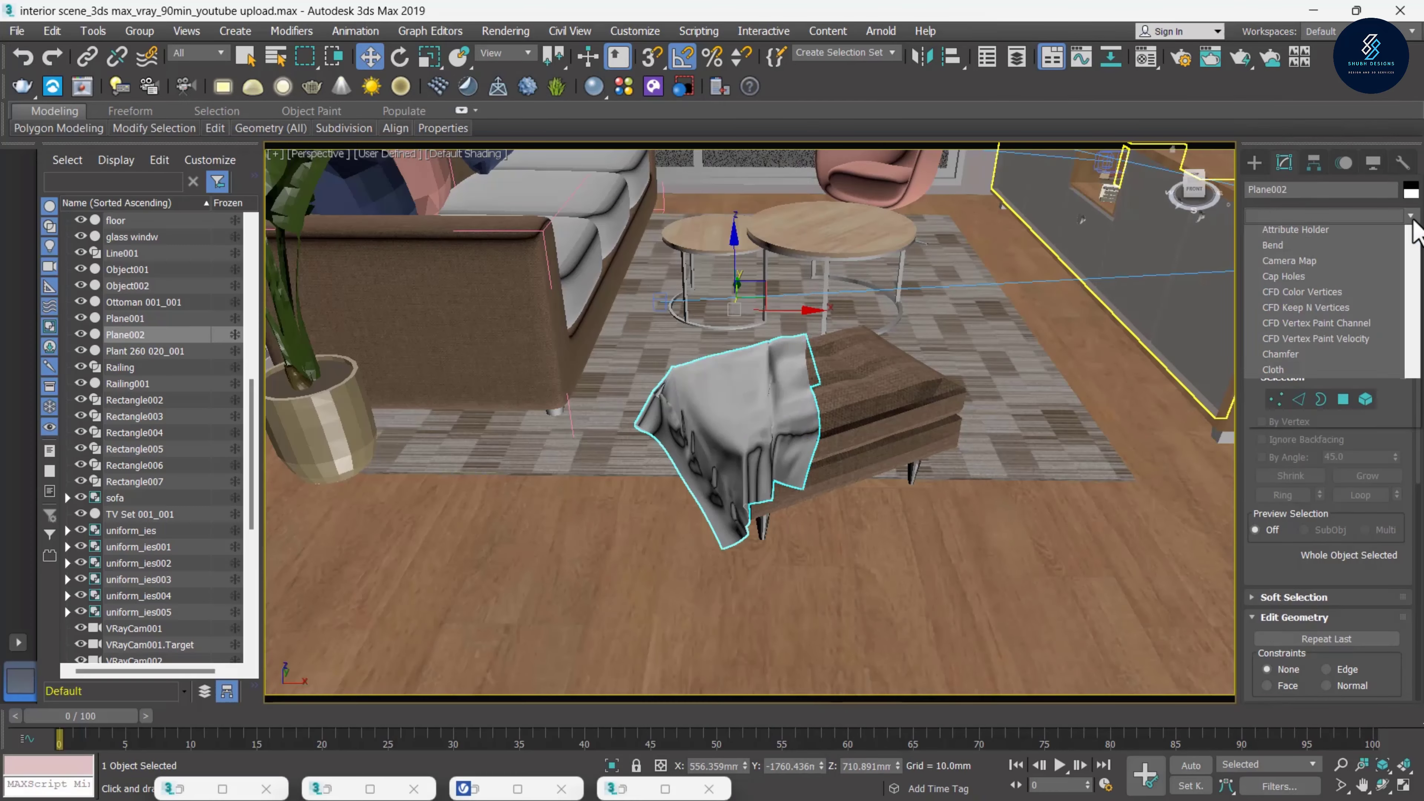
left_click(1146, 57)
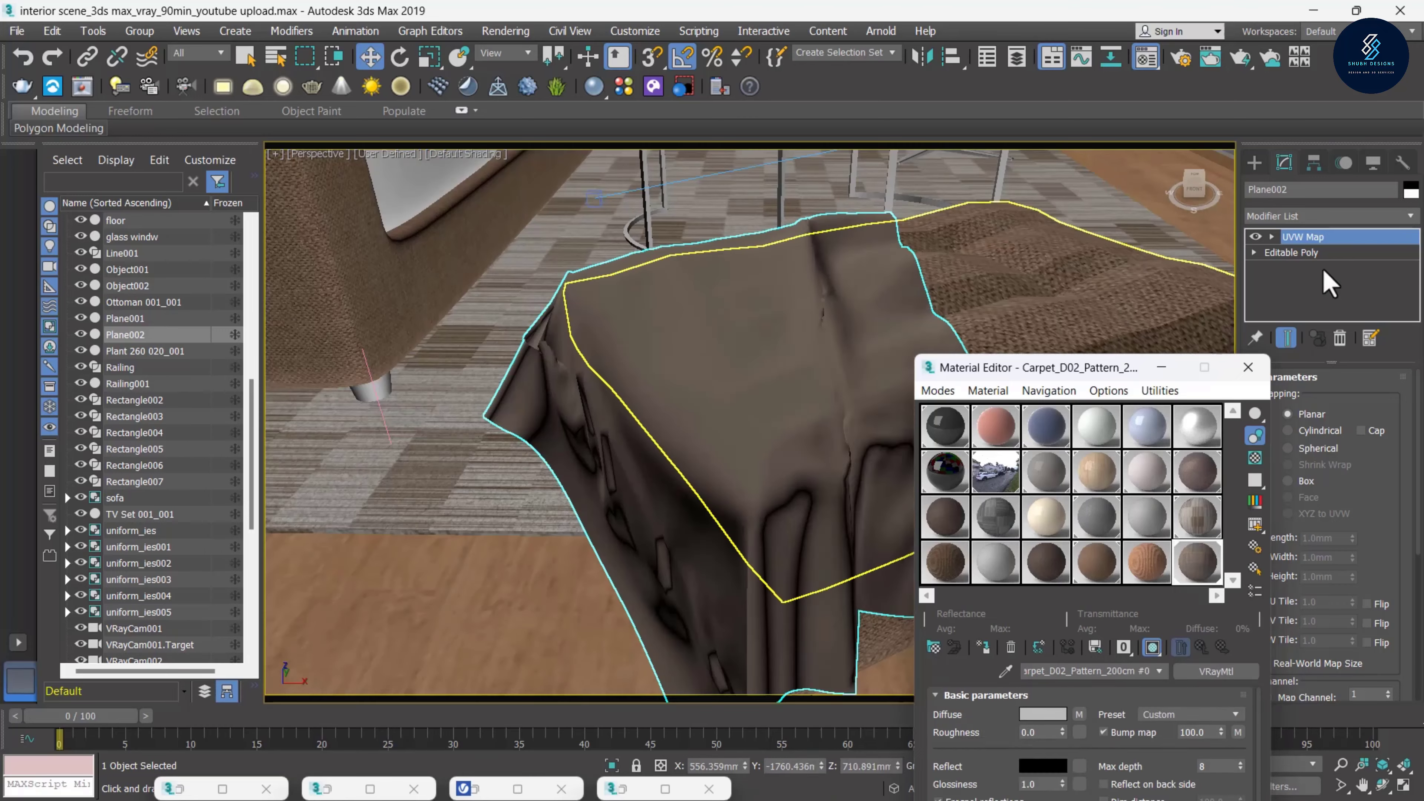
left_click_drag(1065, 368, 960, 368)
scroll(762, 372, "down", 3)
mouse_move(763, 372)
middle_mouse_down()
mouse_move(535, 626)
mouse_move(620, 471)
mouse_move(565, 592)
mouse_move(471, 541)
mouse_move(412, 449)
middle_mouse_up()
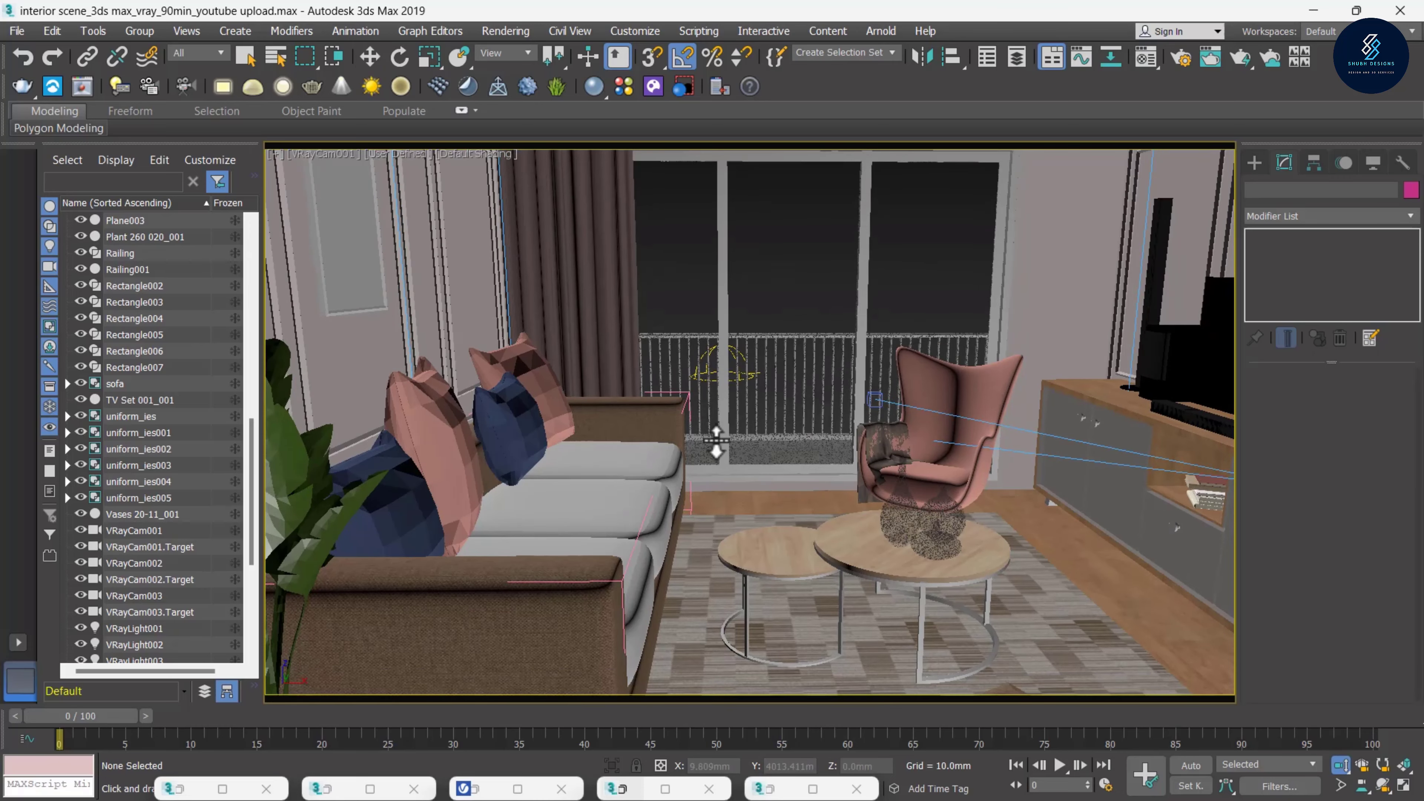
scroll(717, 440, "down", 2)
scroll(723, 460, "down", 3)
scroll(785, 482, "down", 3)
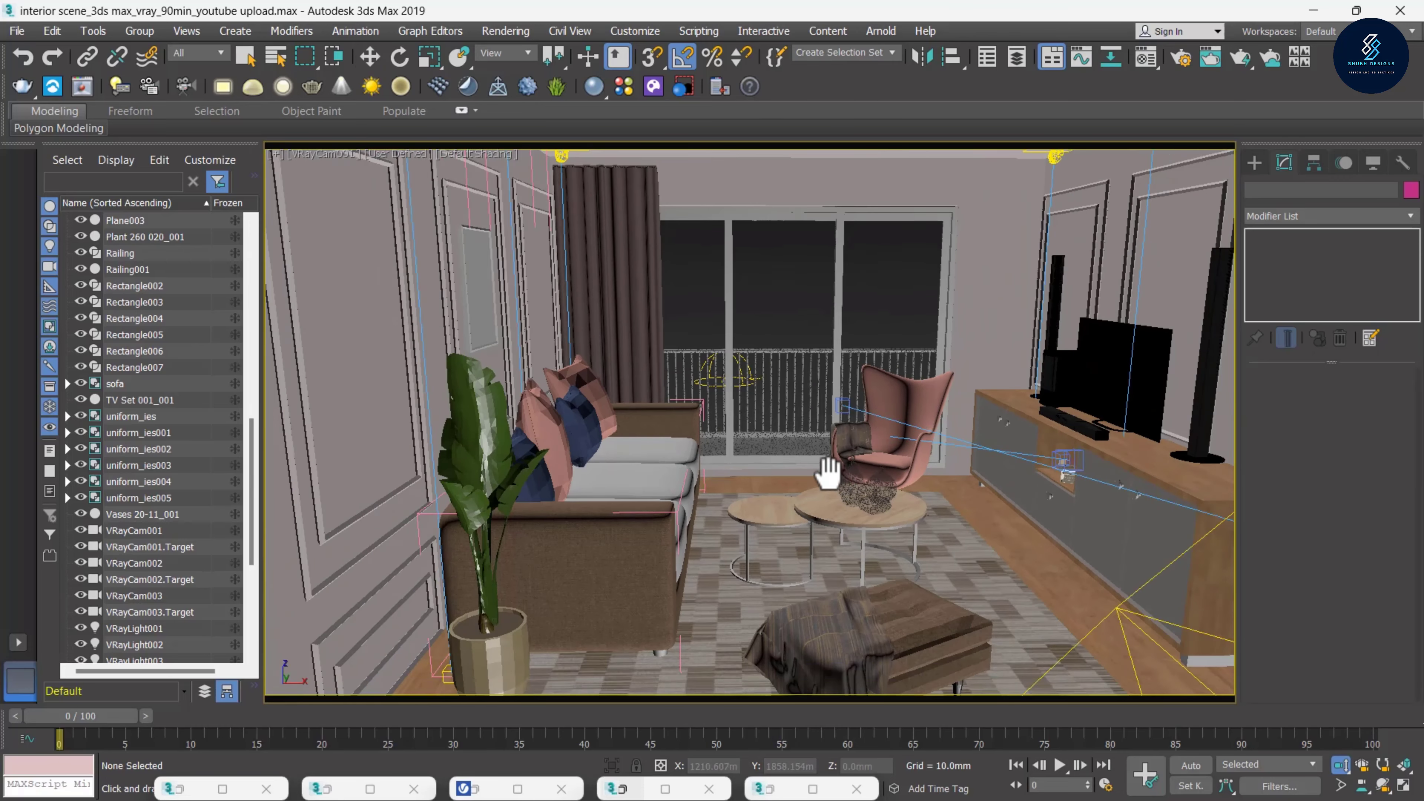
middle_click_drag(827, 473, 820, 436)
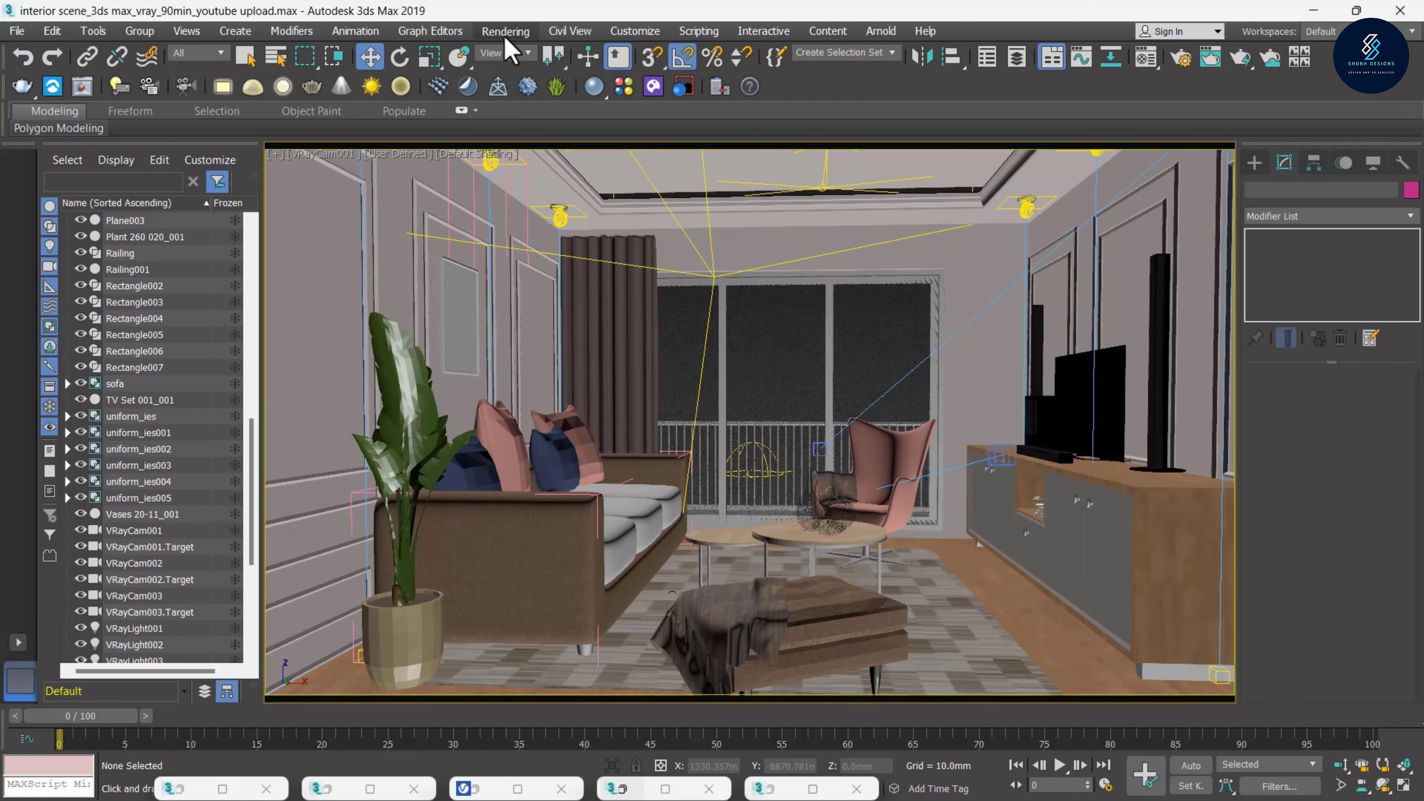
Isolate Box001, orbit to face it in Perspective, and bring up the Material Editor
left_click(473, 304)
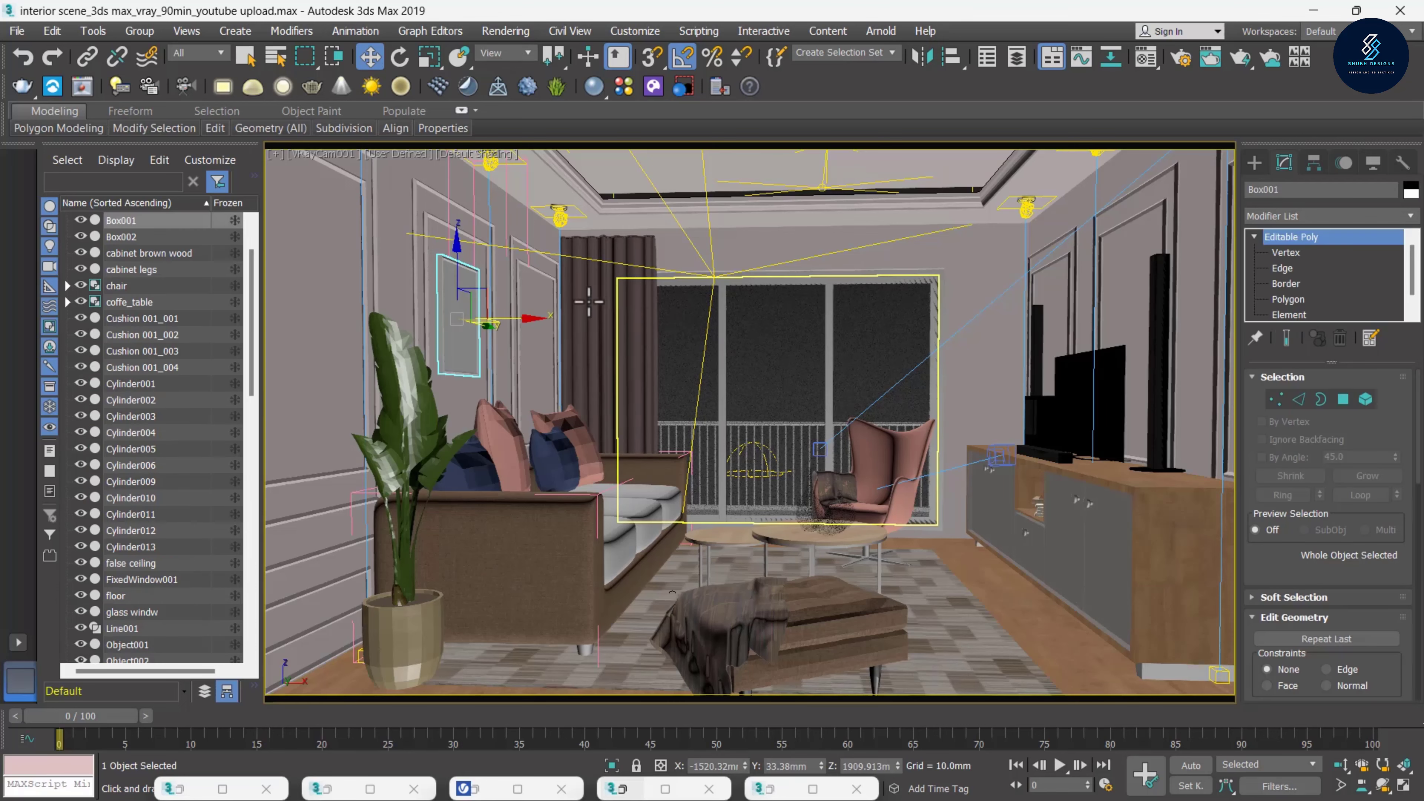
right_click(494, 285)
left_click(535, 113)
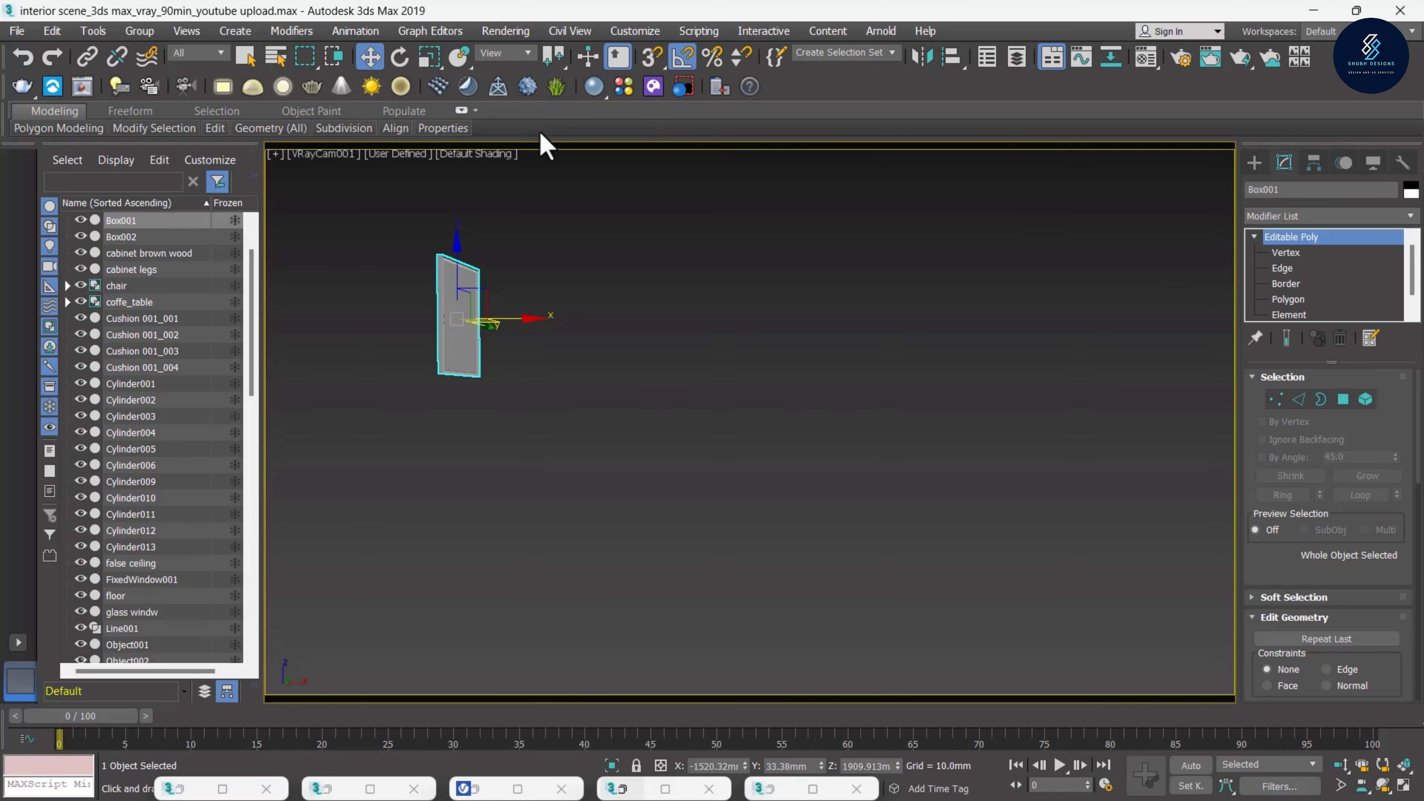
key("p")
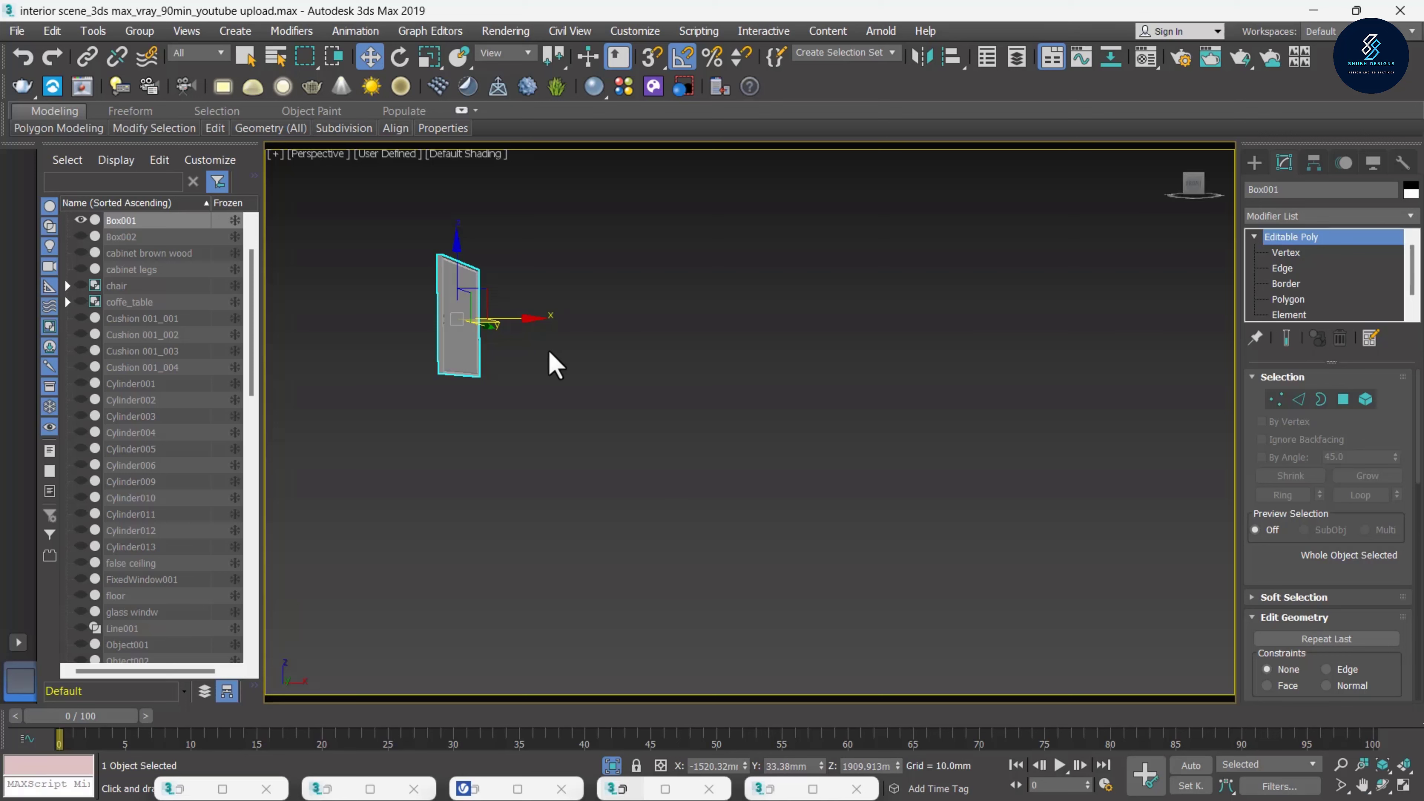
middle_click_drag(556, 357, 470, 417, "alt")
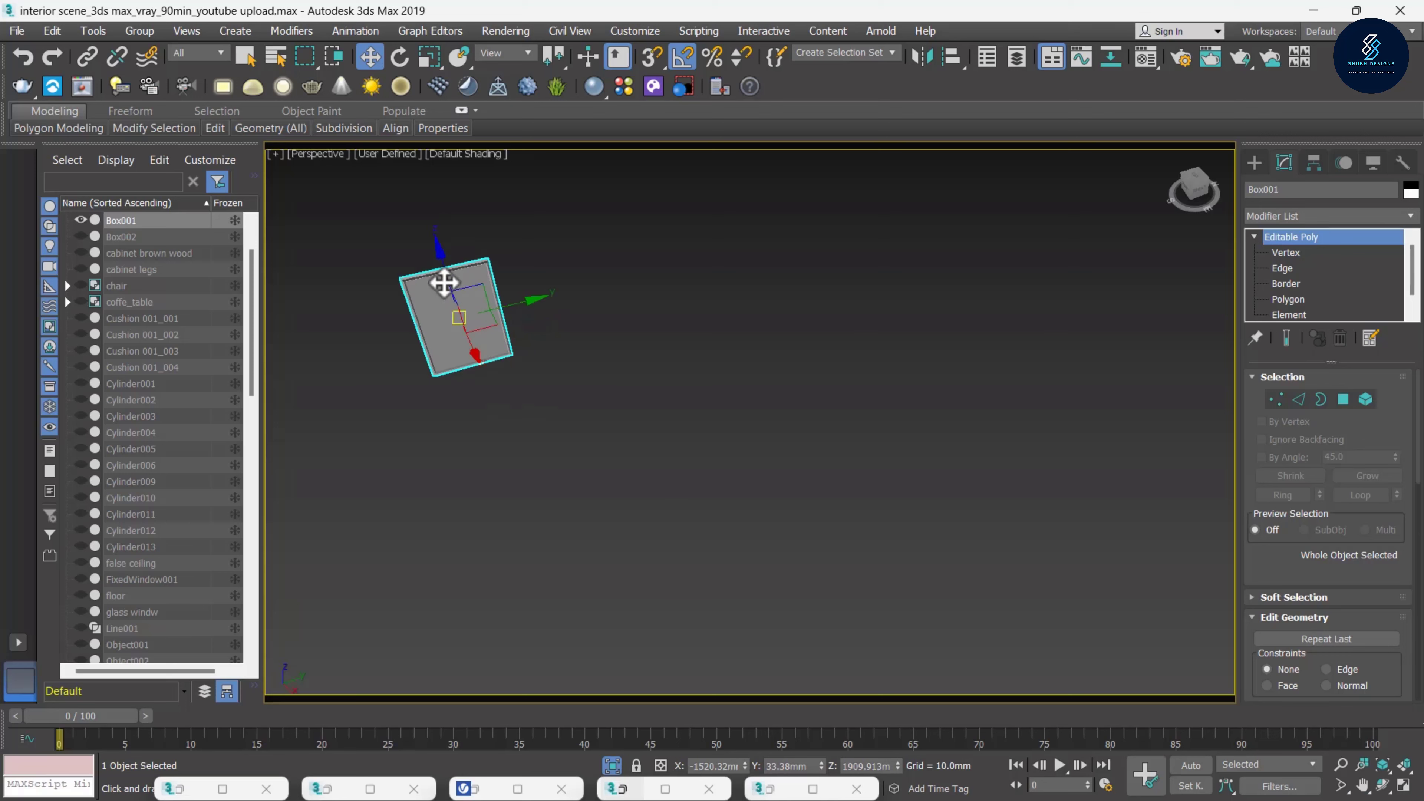
mouse_move(445, 284)
middle_mouse_down("alt")
mouse_move(515, 366)
mouse_move(519, 323)
middle_mouse_up("alt")
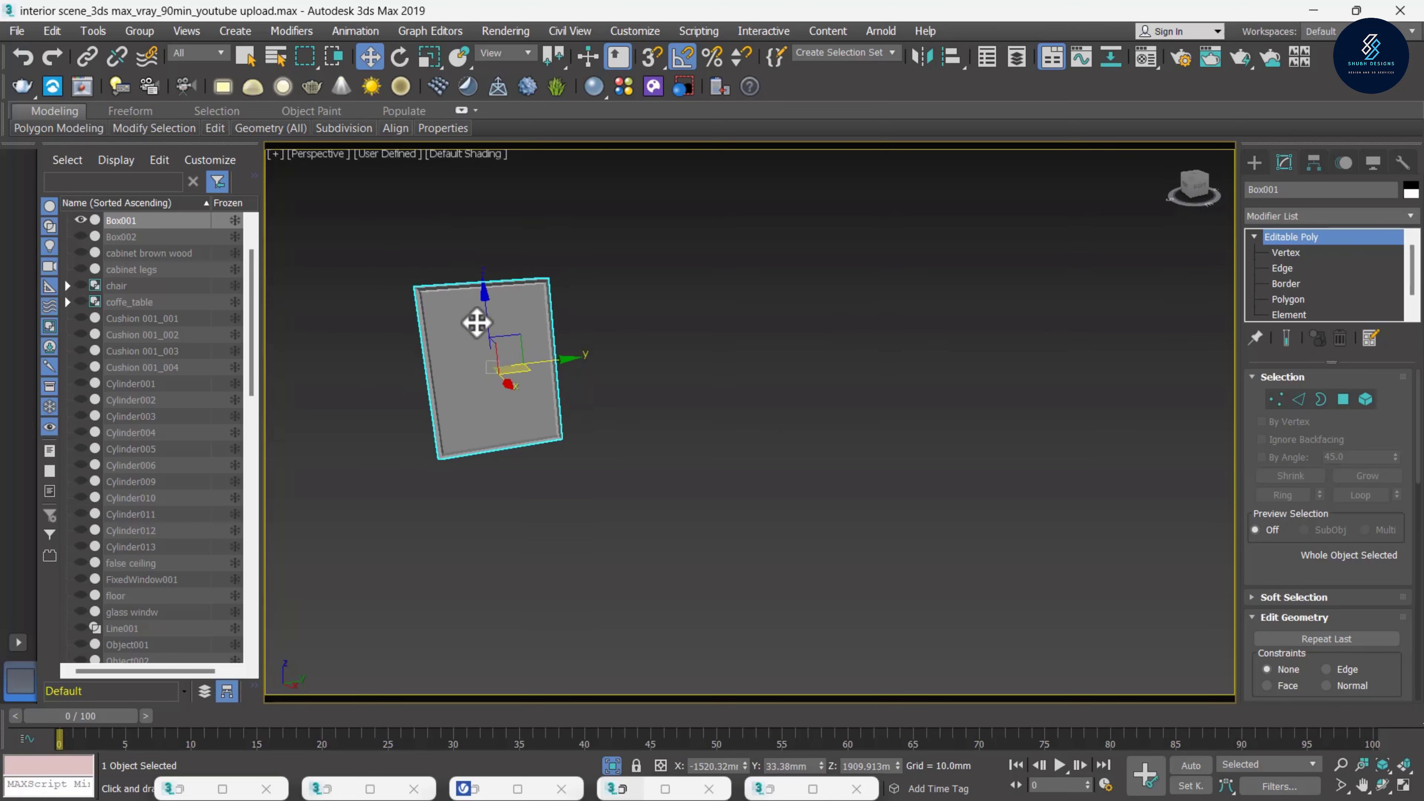
scroll(476, 323, "up", 2)
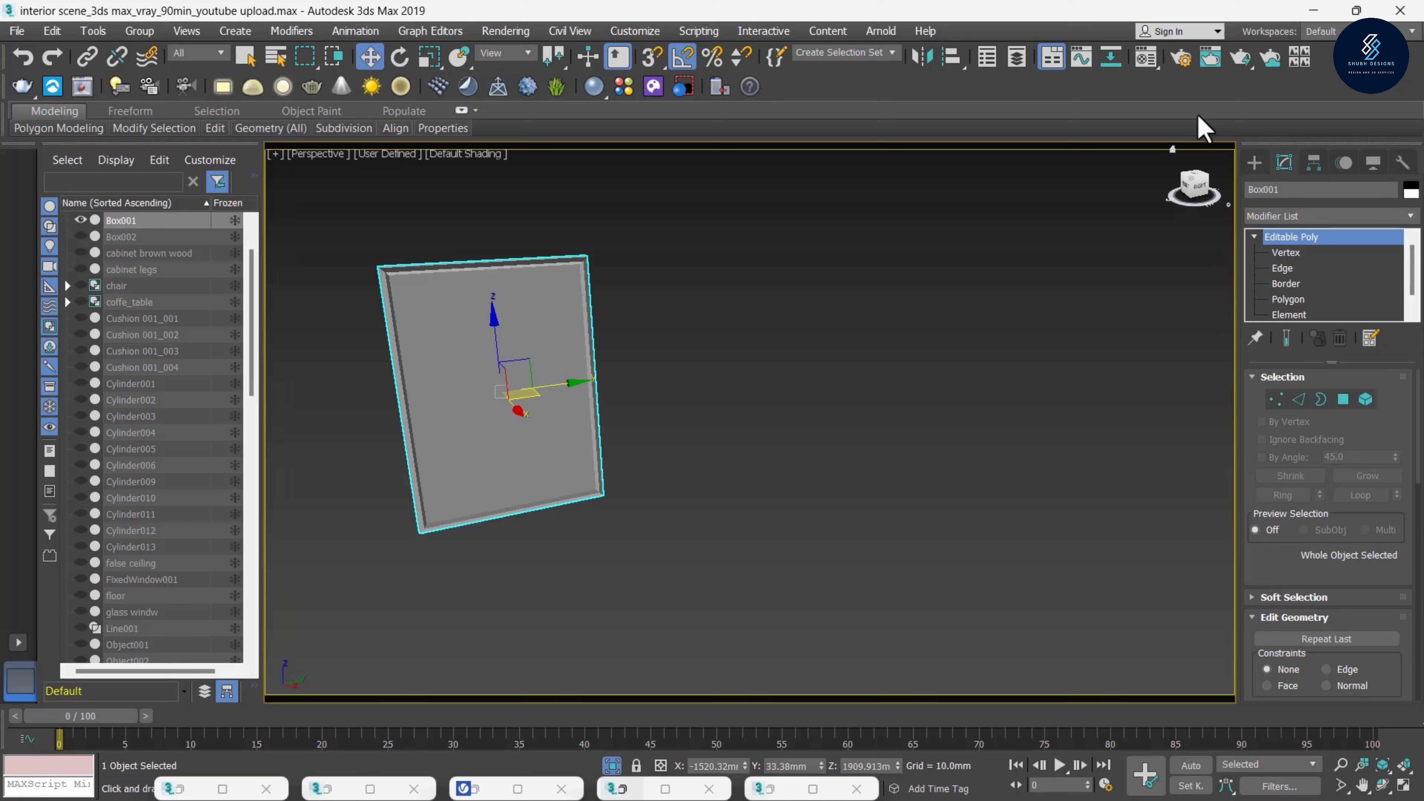
left_click(1144, 59)
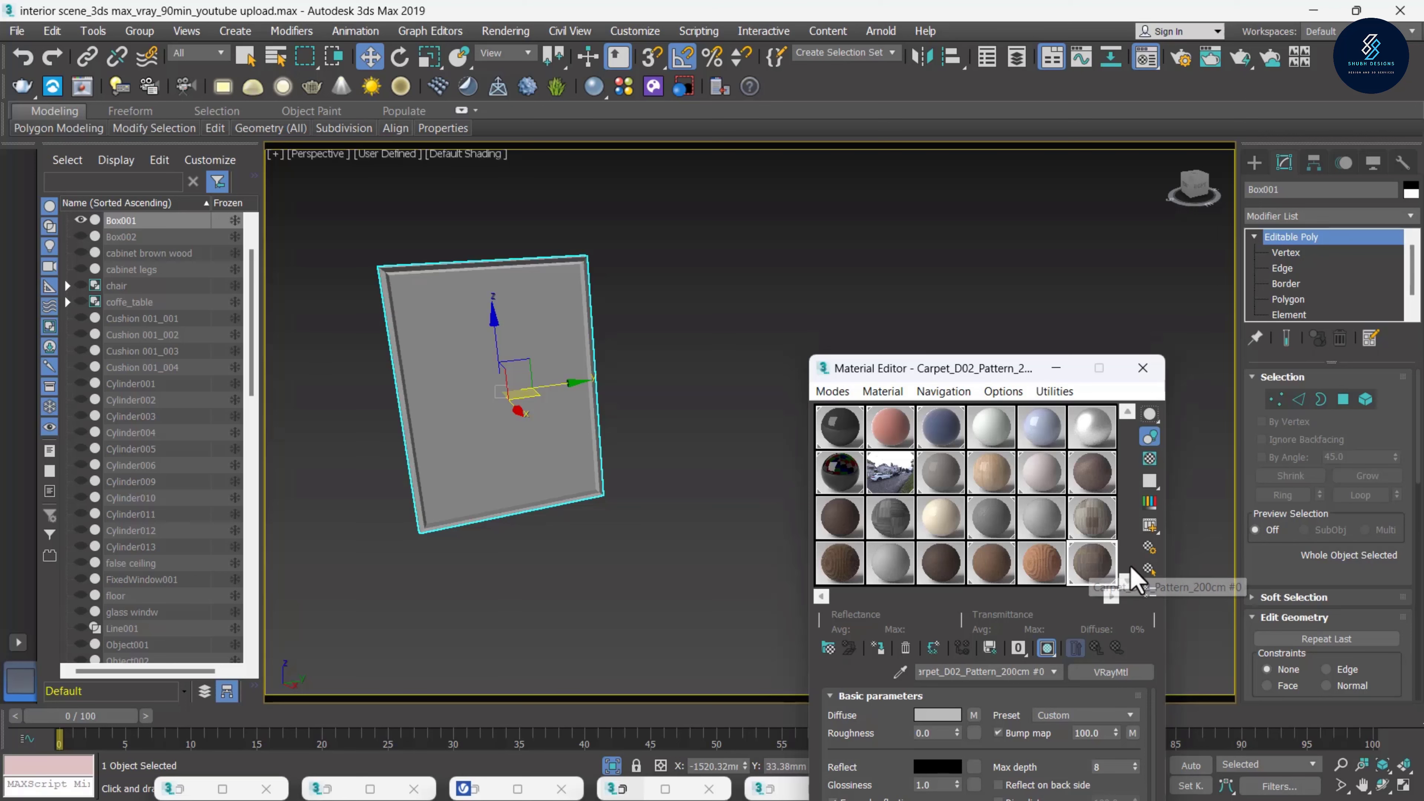
Make an unused slot a VRayMtl with a dark diffuse colour
left_click(1041, 427)
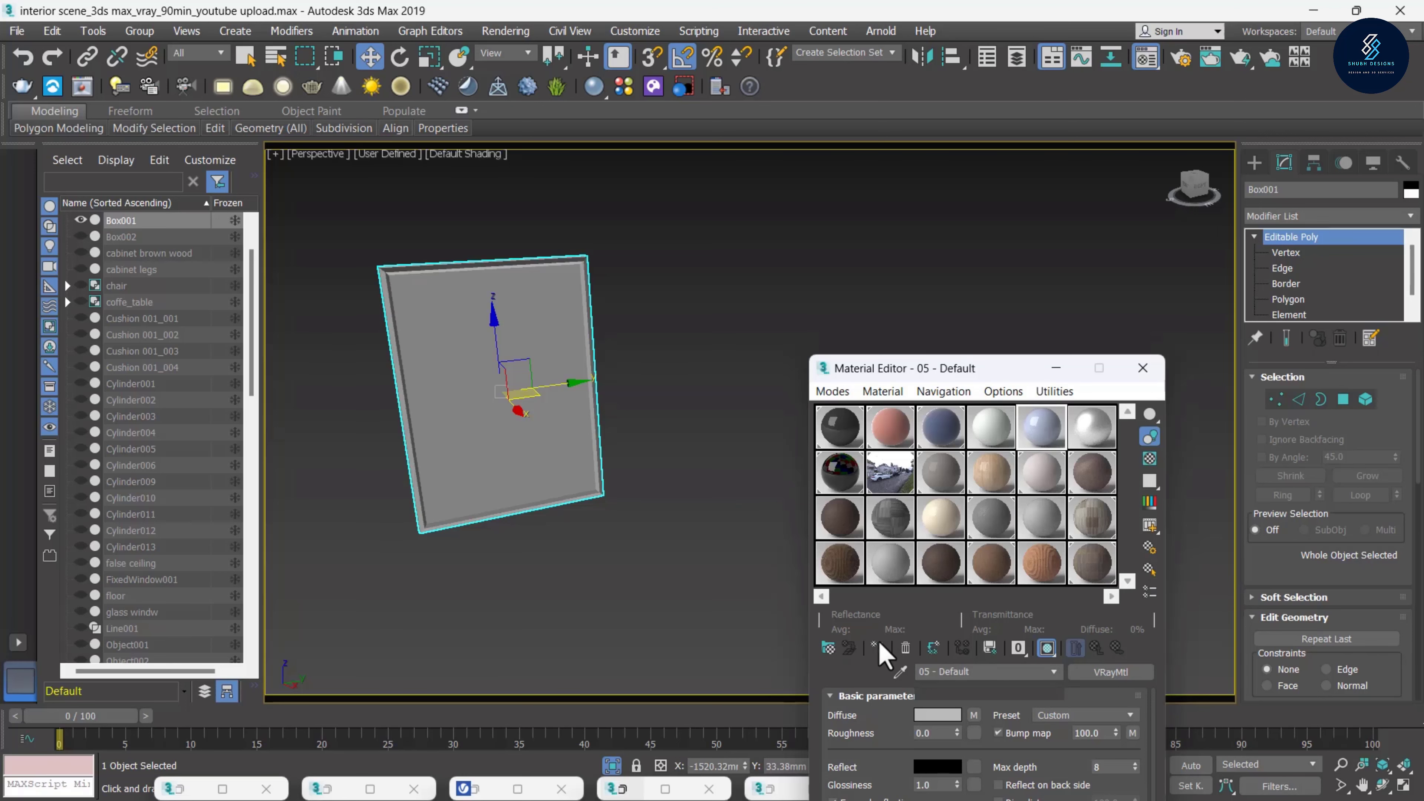
left_click(829, 648)
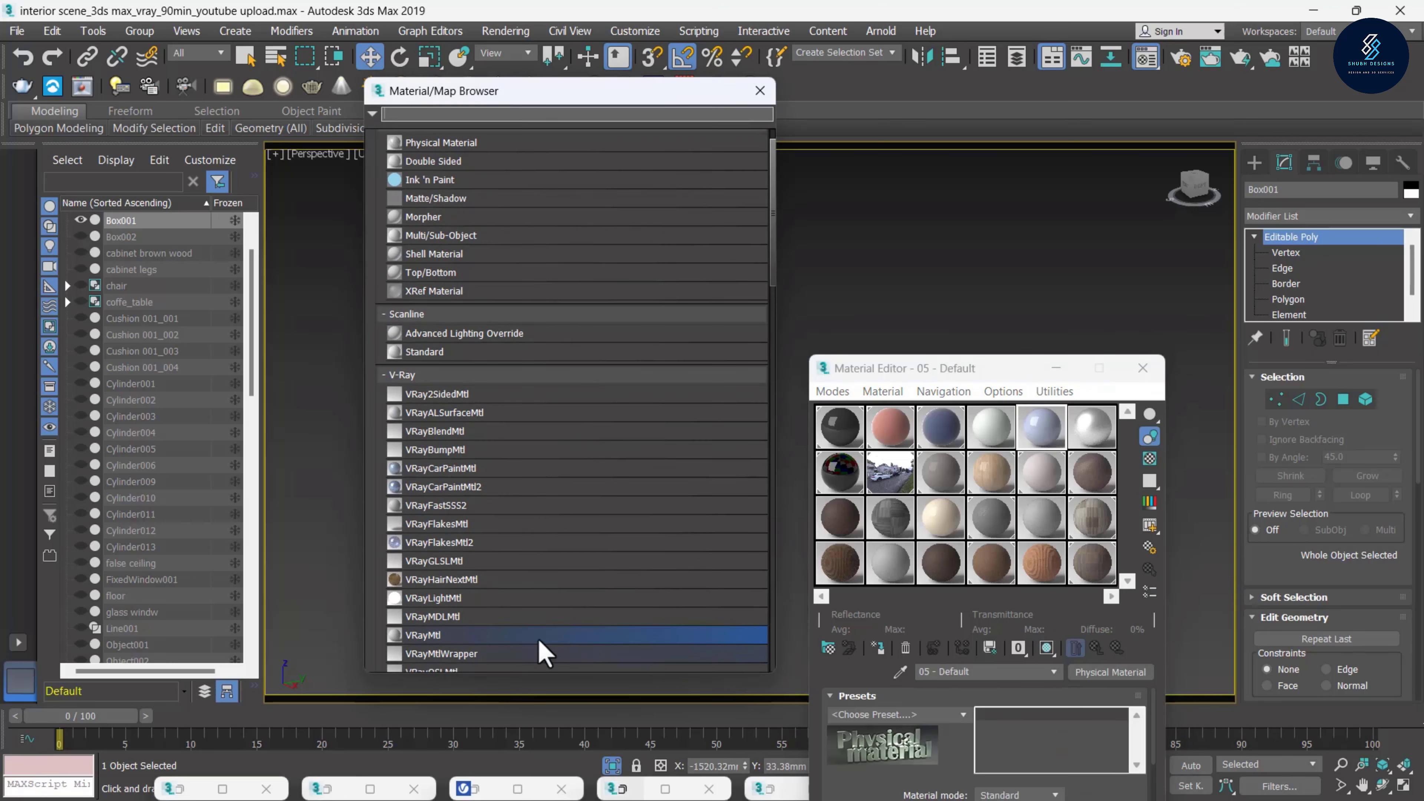
double_click(448, 640)
left_click(760, 90)
left_click_drag(945, 368, 949, 223)
left_click(938, 576)
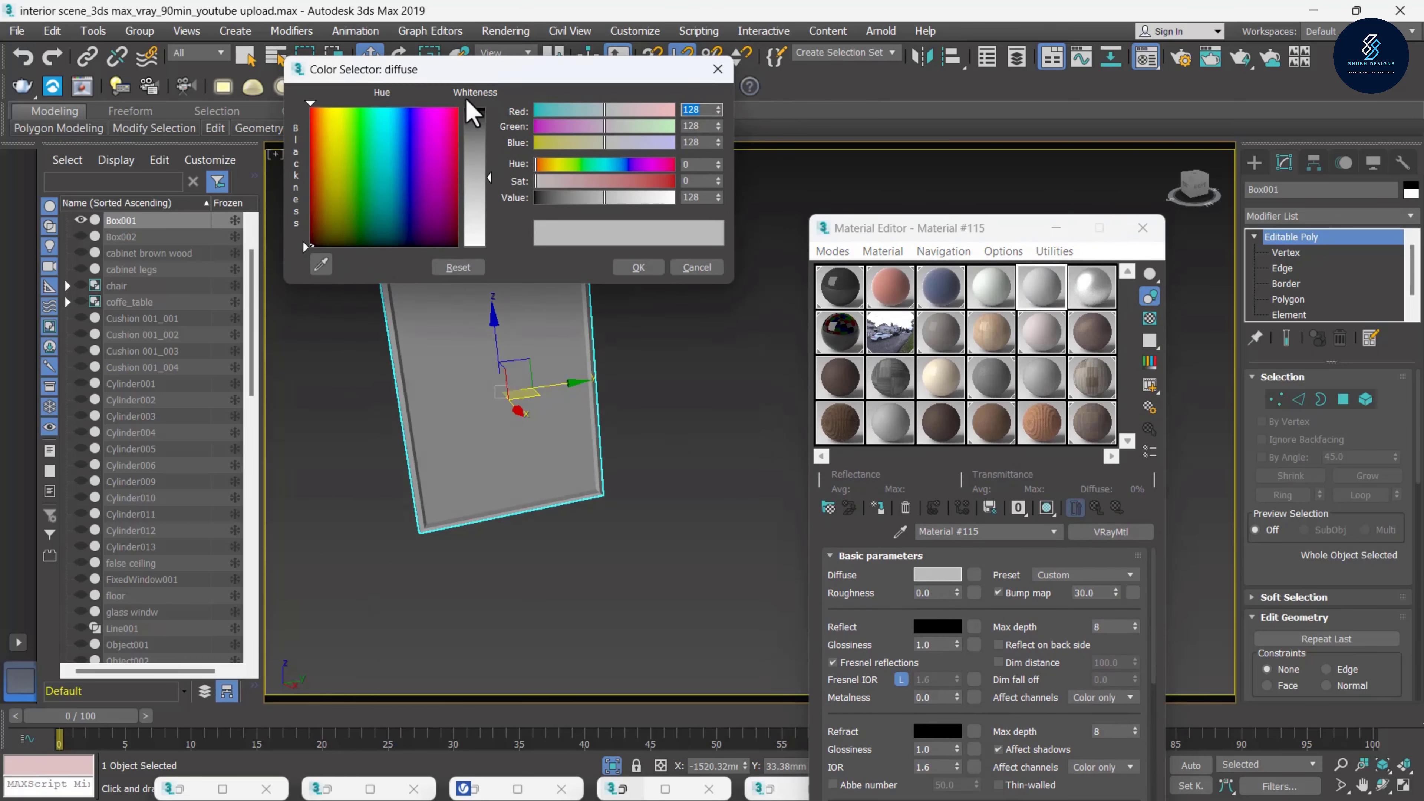
left_click(481, 120)
left_click(638, 267)
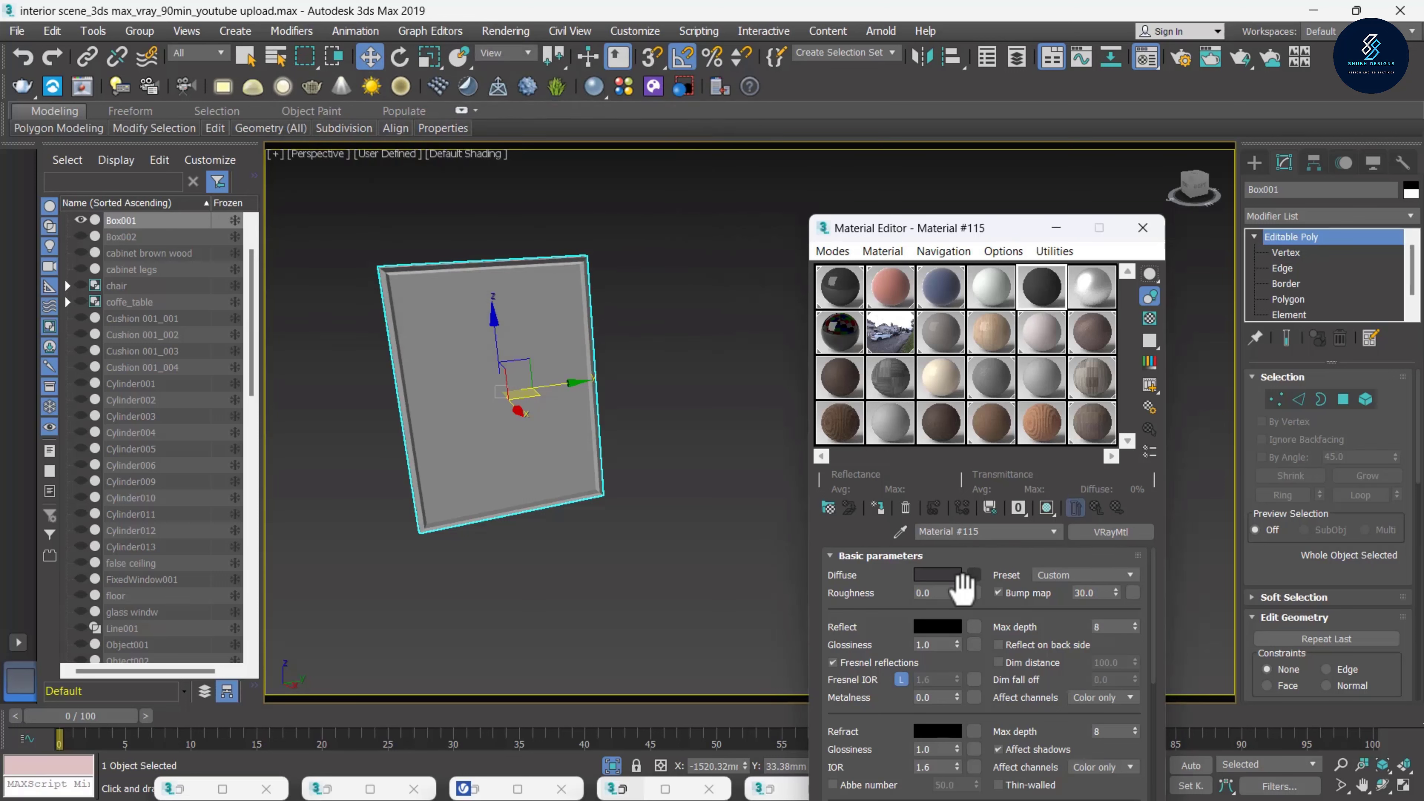
Set the reflection to dark grey value 34 and assign the material to the frame box element
left_click(944, 626)
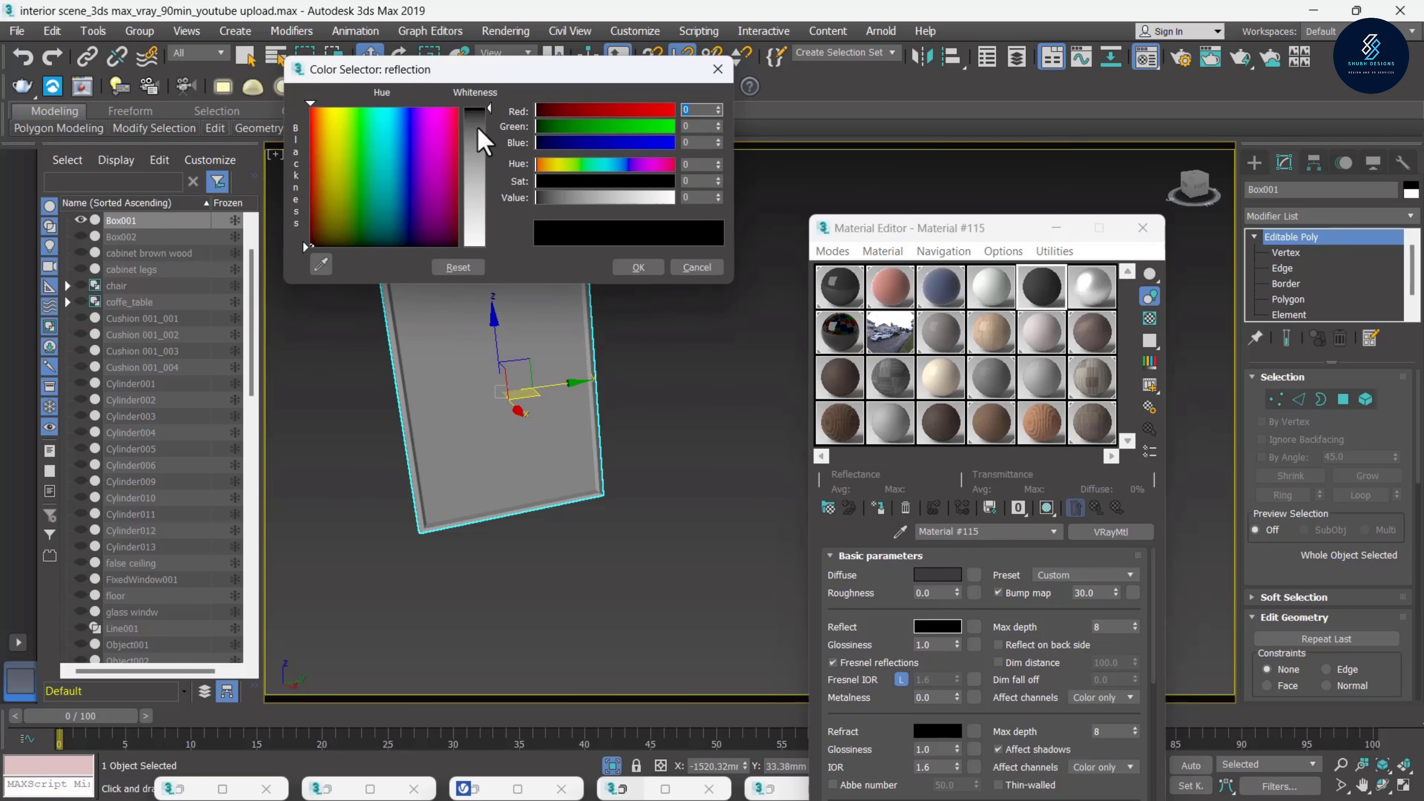
left_click(480, 128)
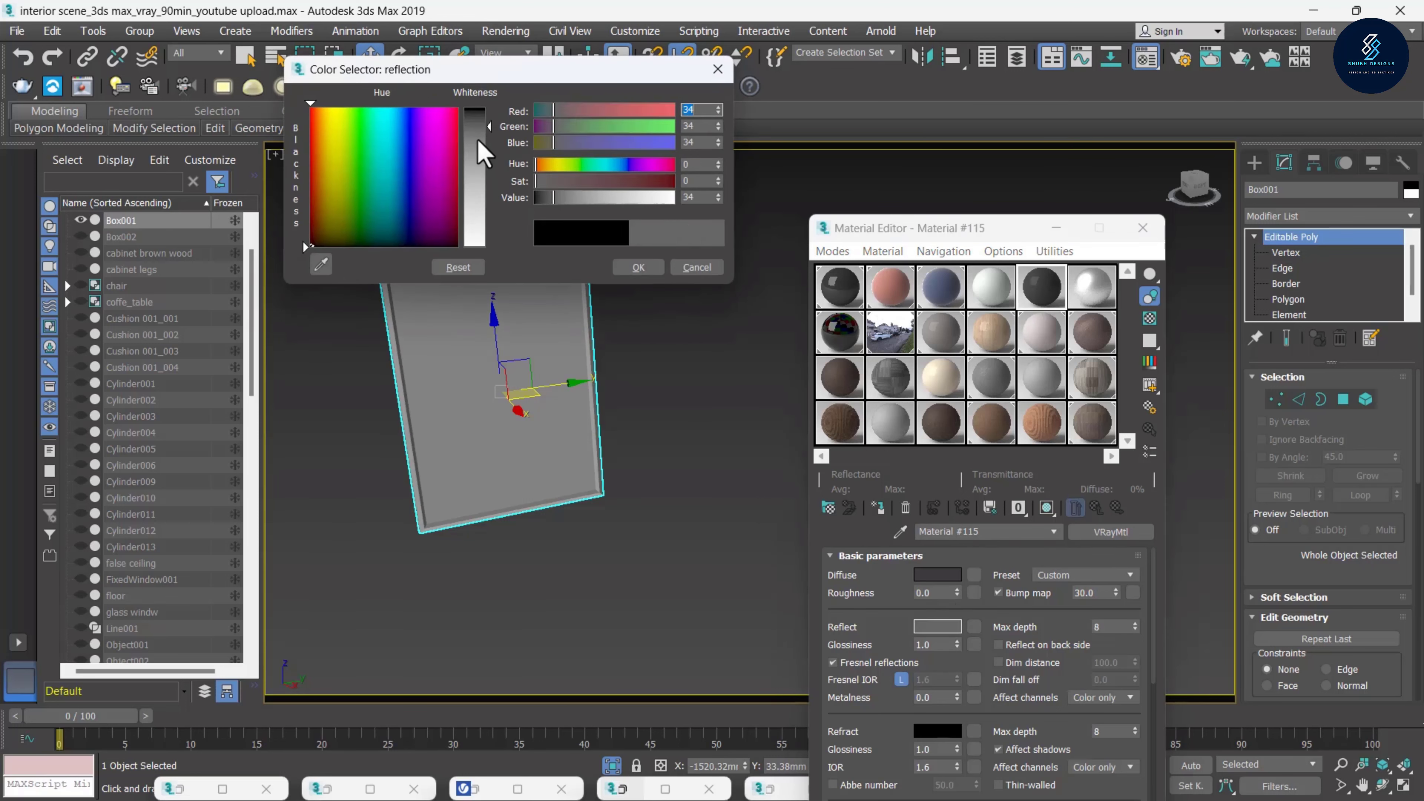
left_click(621, 270)
left_click(1287, 316)
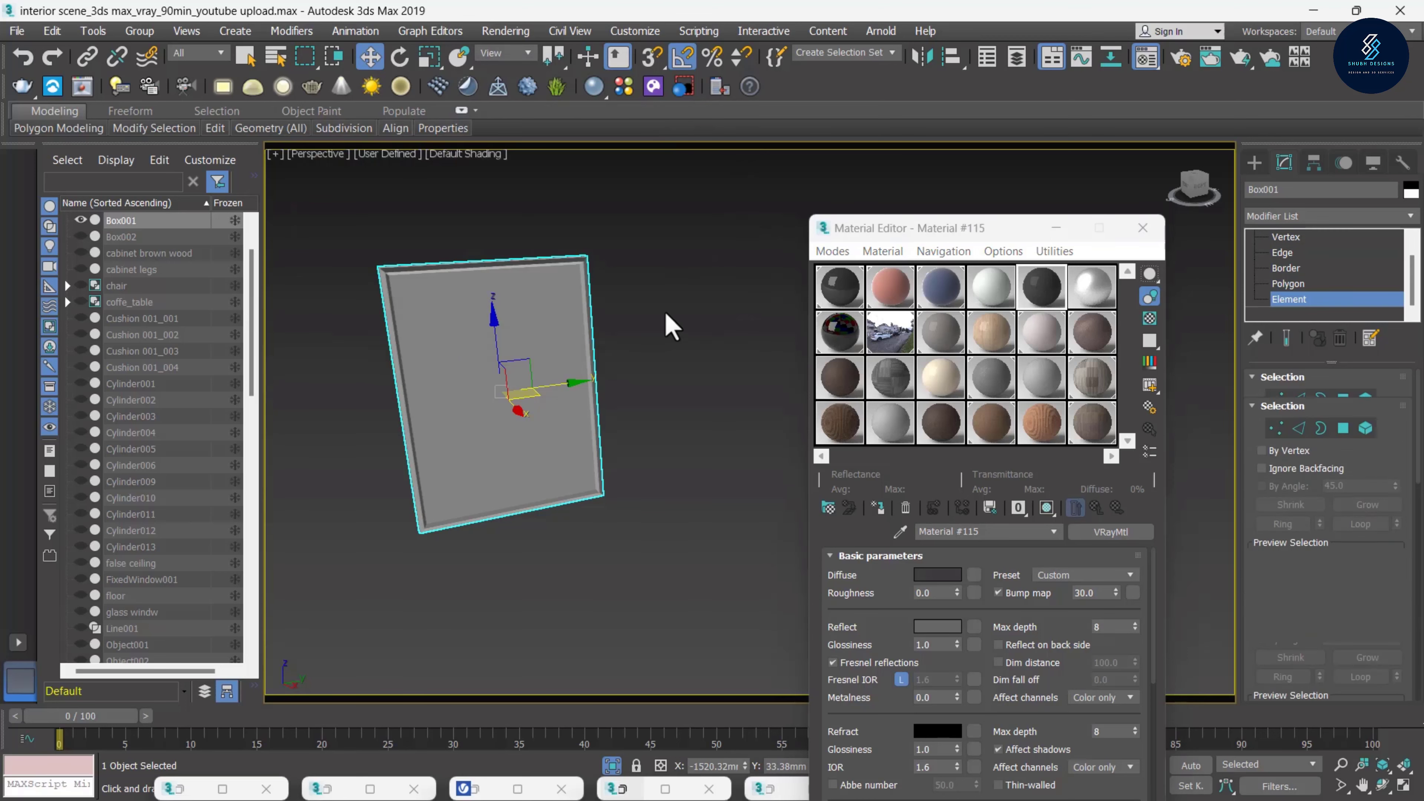
left_click(583, 343)
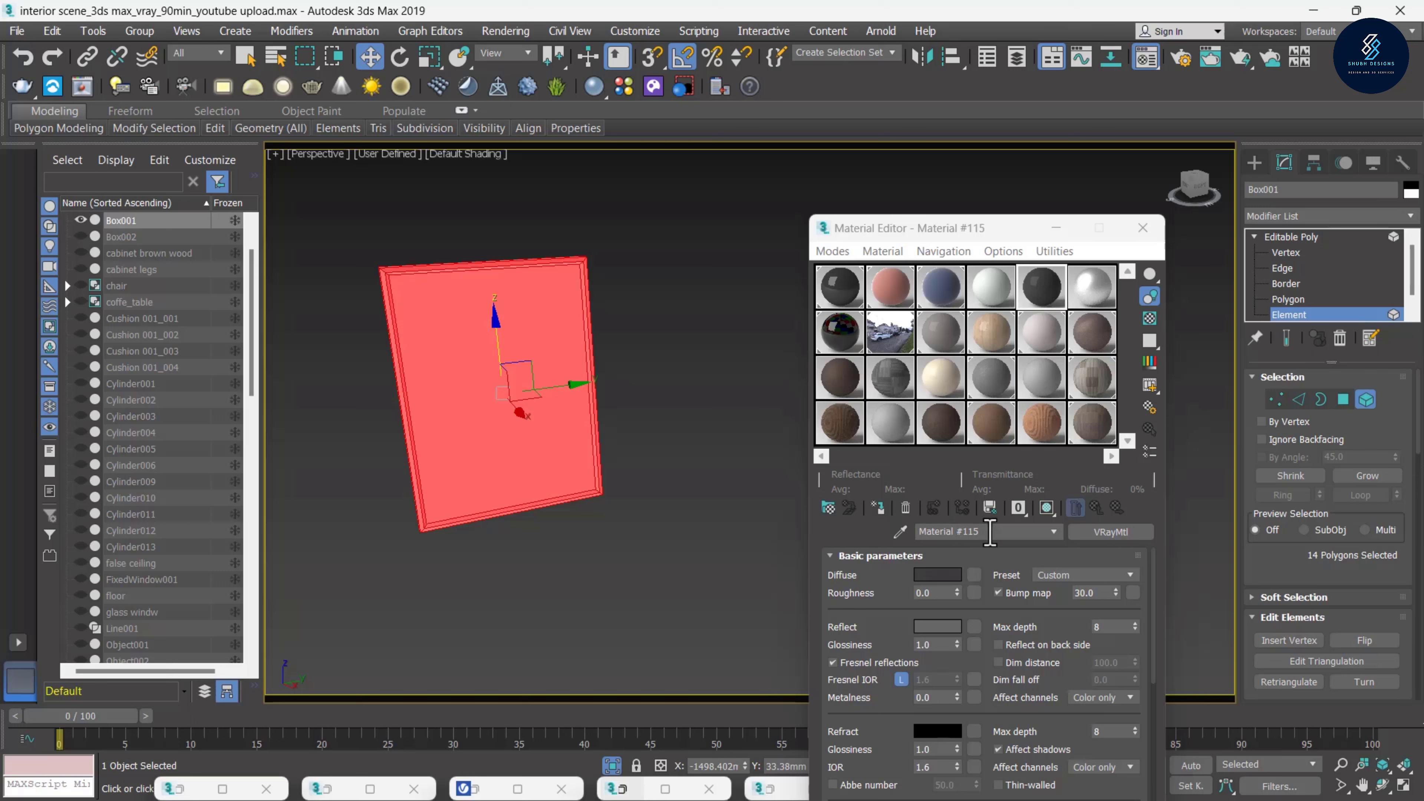
left_click(877, 508)
left_click(724, 400)
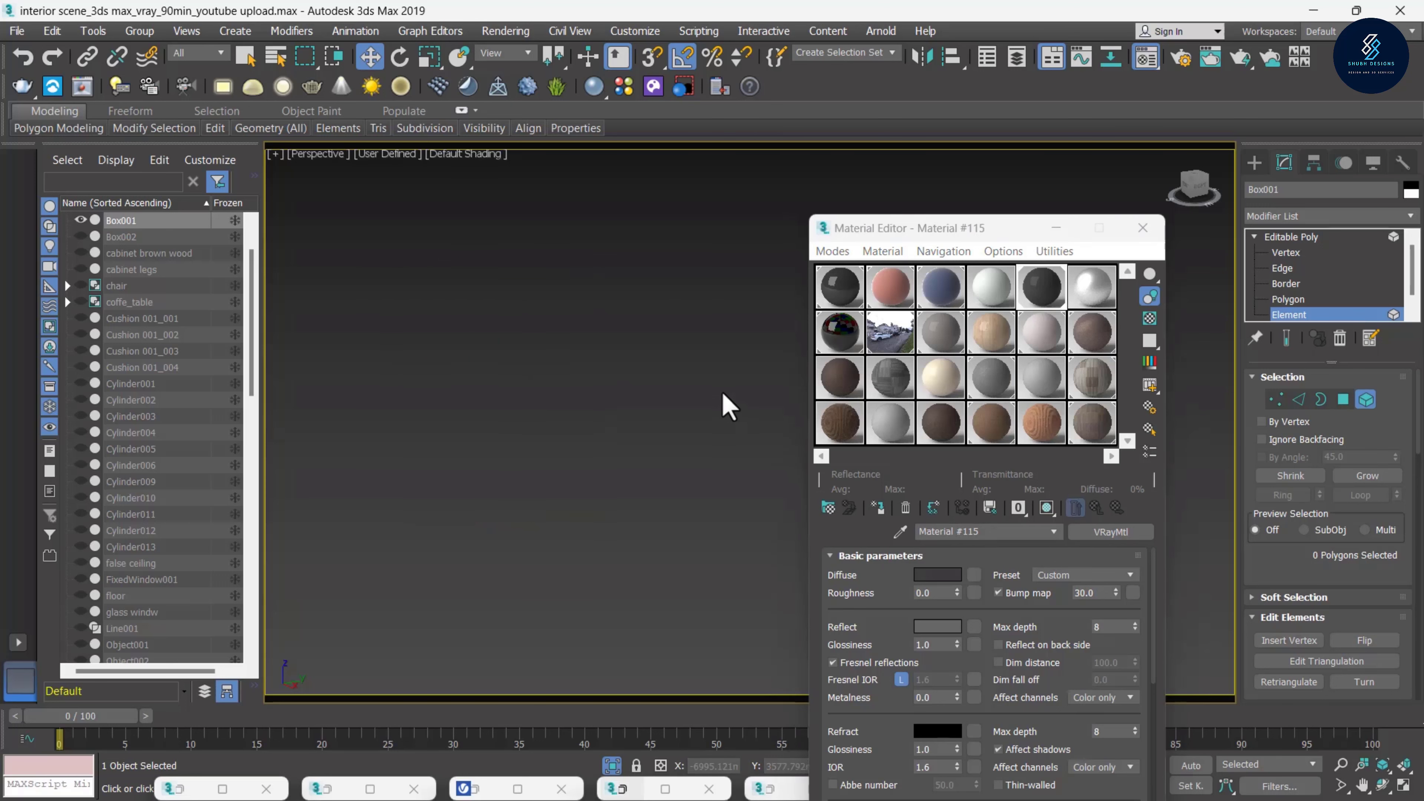
Select Box001's front polygon at Polygon level and inspect it edge-on
left_click(1300, 315)
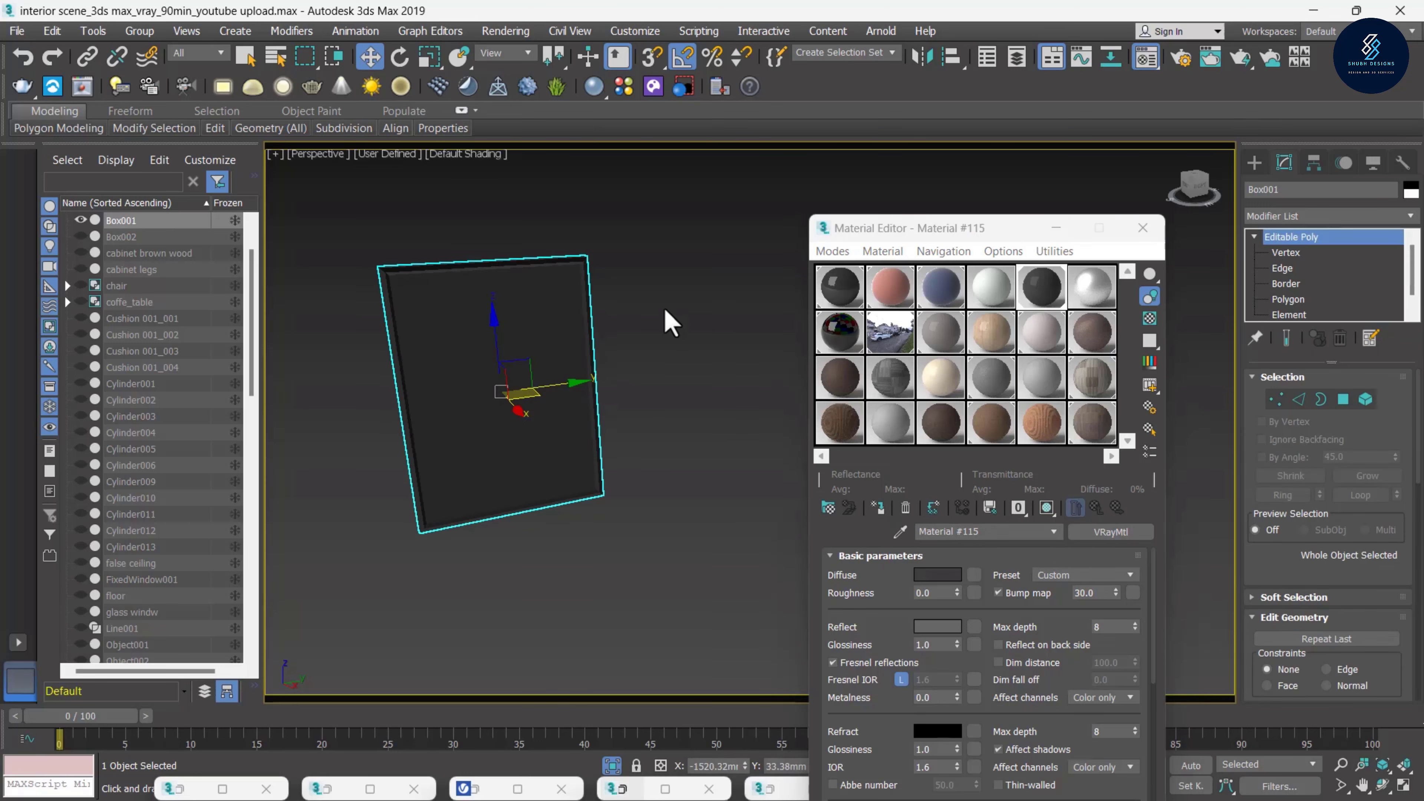
left_click(668, 318)
left_click(478, 358)
key("4")
left_click(528, 345)
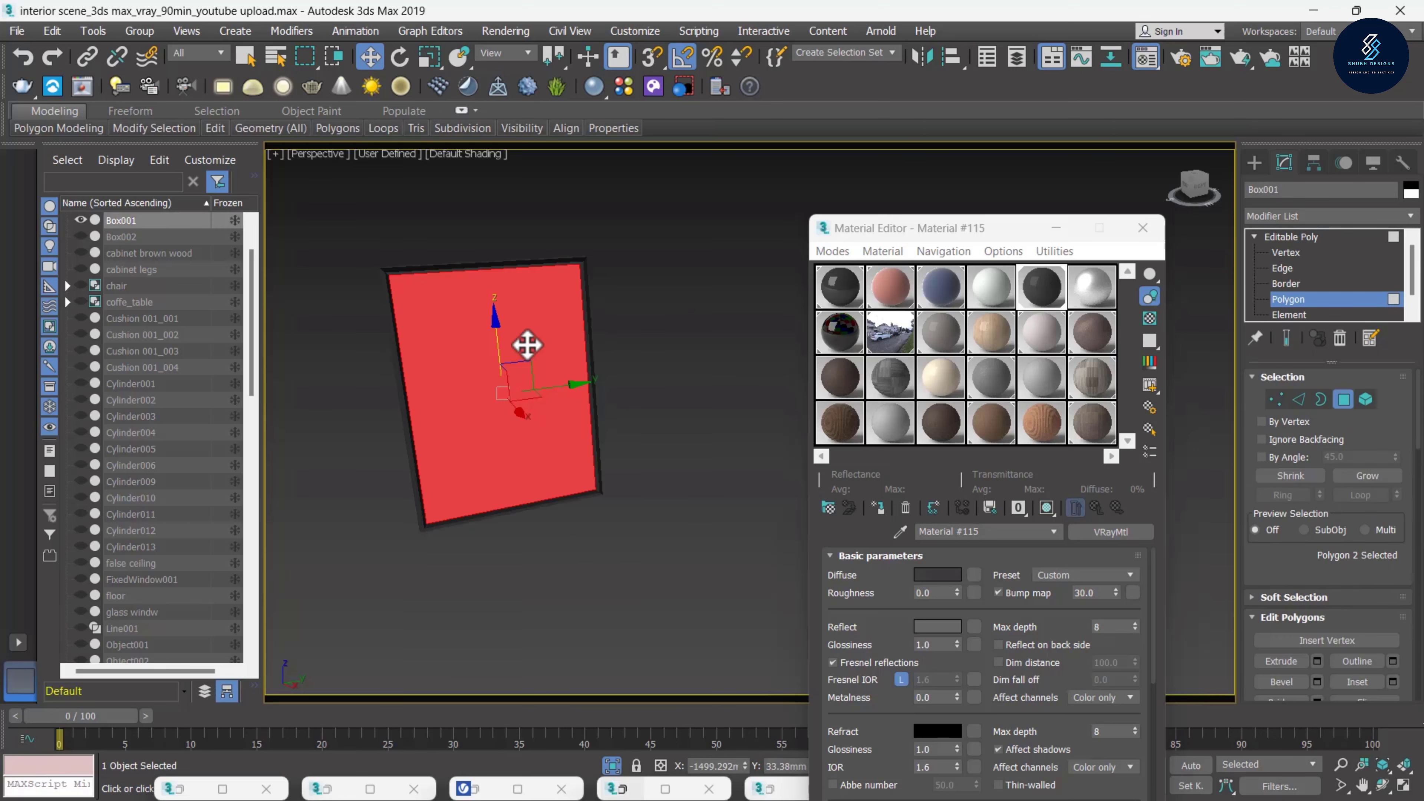
scroll(528, 345, "up", 2)
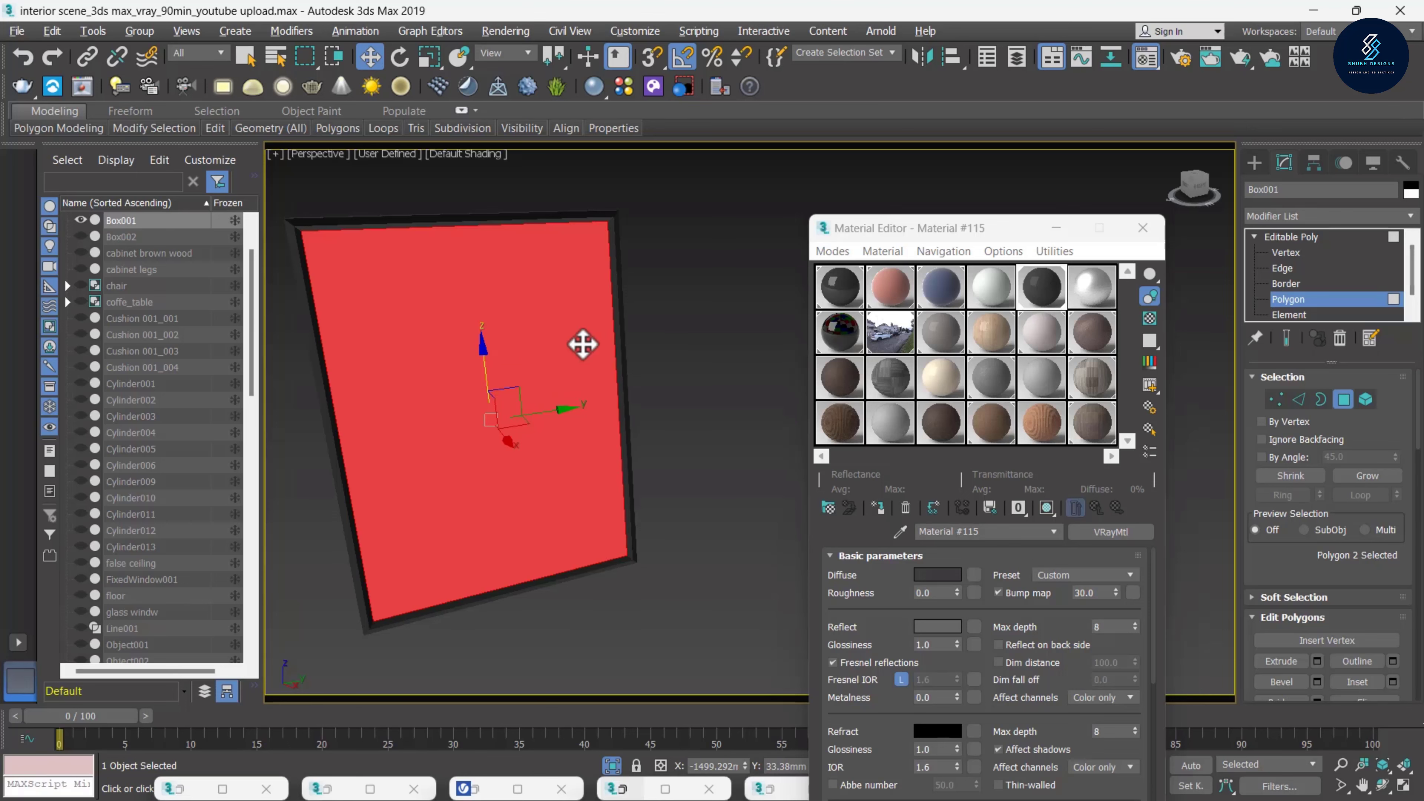
mouse_move(583, 344)
middle_mouse_down("alt")
mouse_move(648, 327)
mouse_move(566, 343)
middle_mouse_up("alt")
scroll(1273, 598, "down", 1)
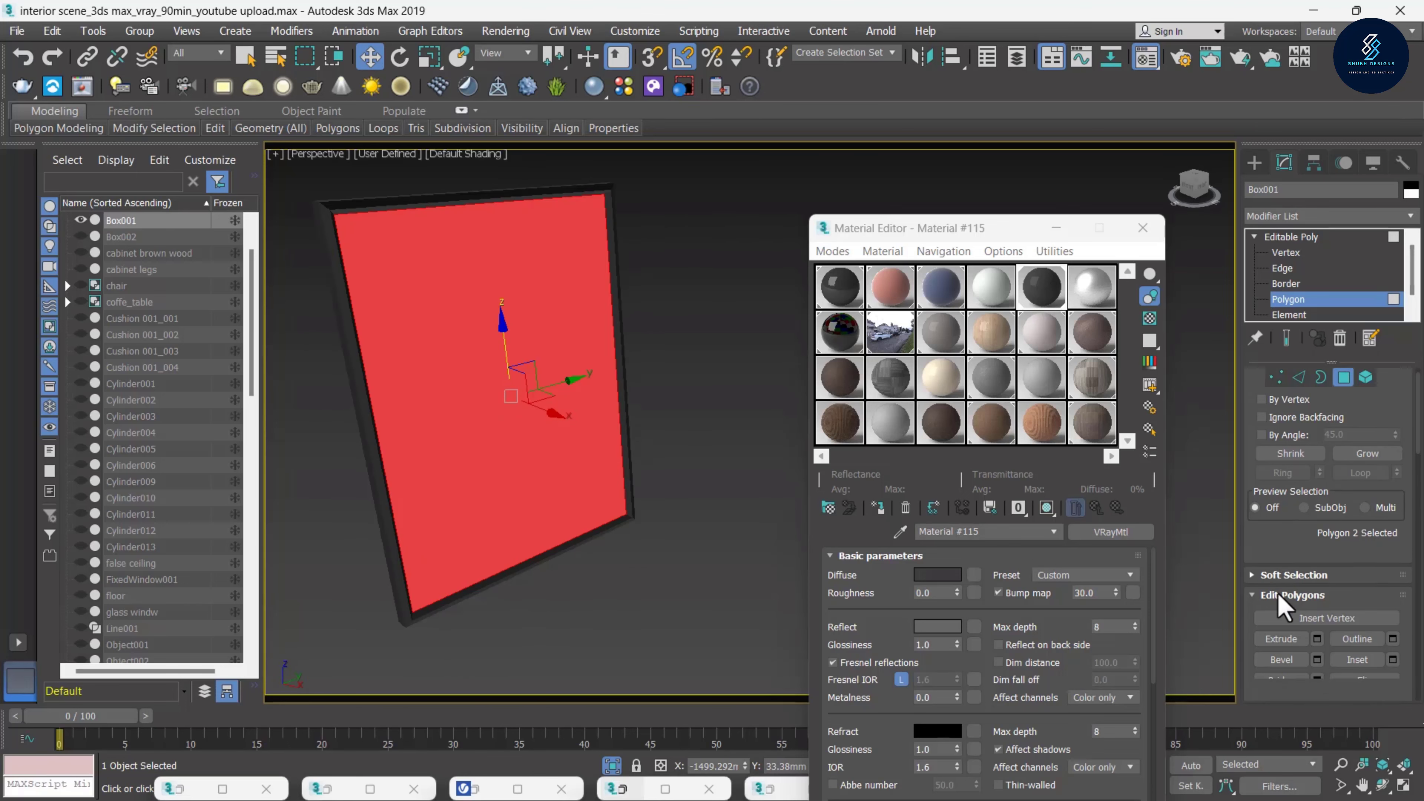
scroll(1281, 601, "down", 2)
scroll(1281, 599, "down", 2)
scroll(1280, 599, "down", 3)
Detach the selected front face as a new object named Object003
scroll(1280, 599, "down", 3)
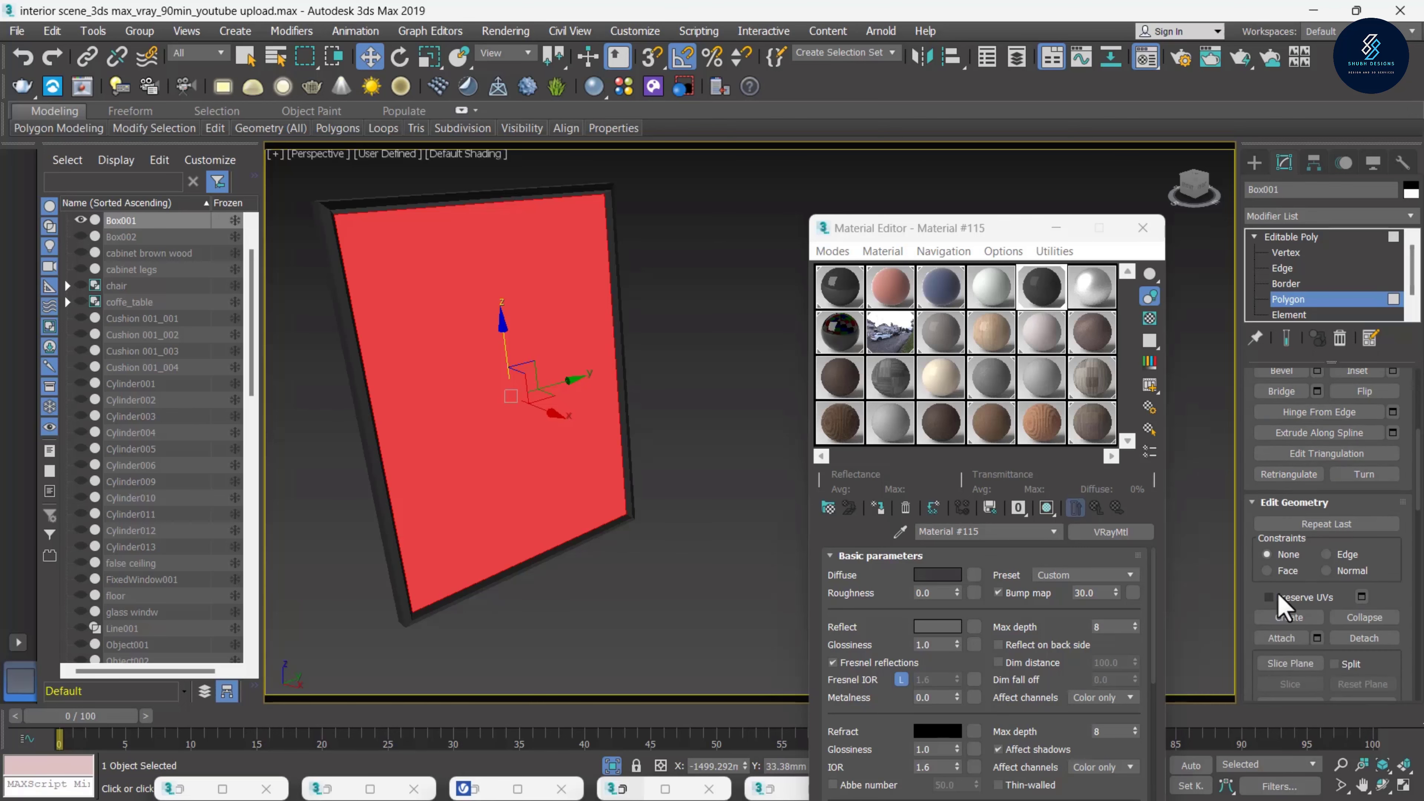
scroll(1280, 599, "down", 2)
scroll(1280, 599, "down", 1)
left_click(1364, 571)
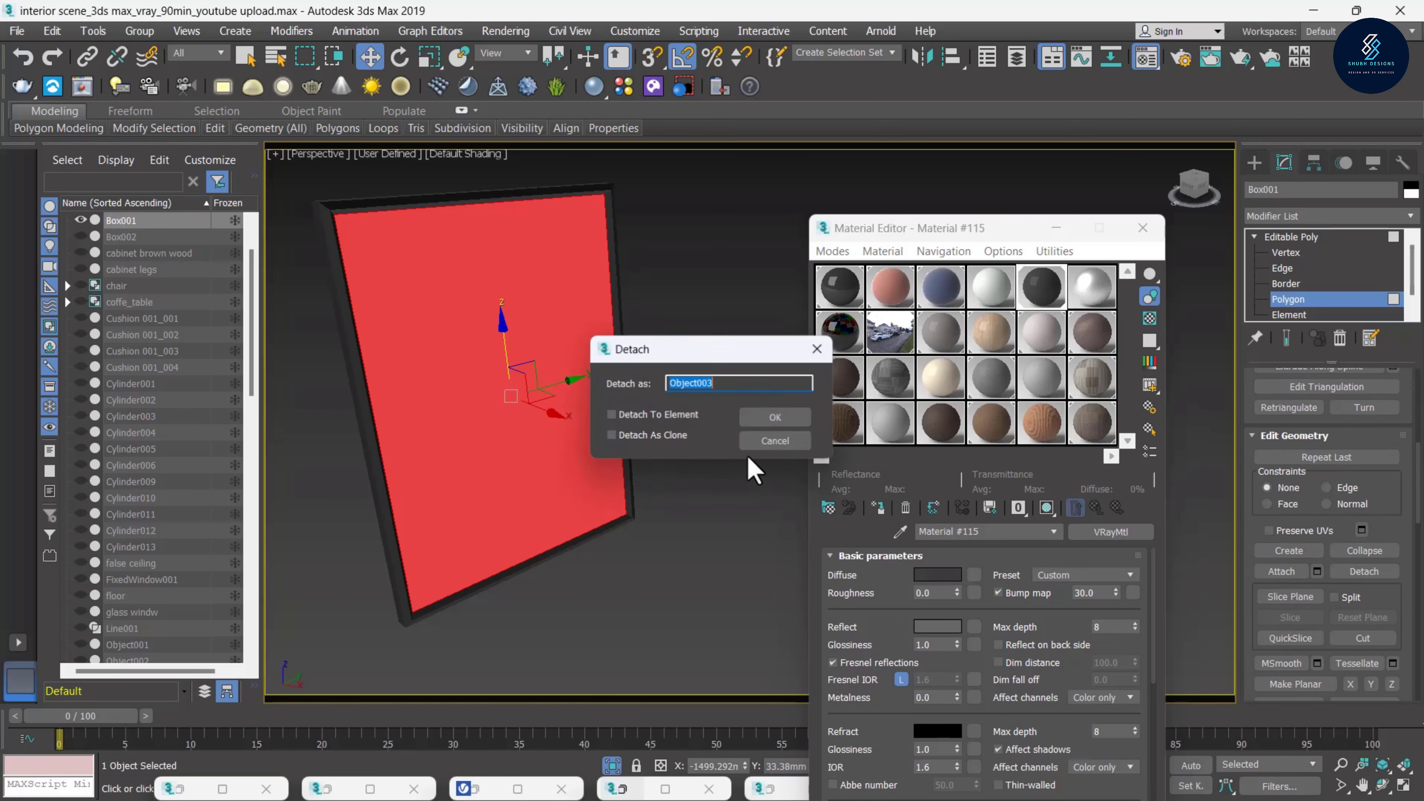
left_click(762, 421)
Exit Polygon level, select Object003 and move it 9.43mm along X
left_click(1141, 236)
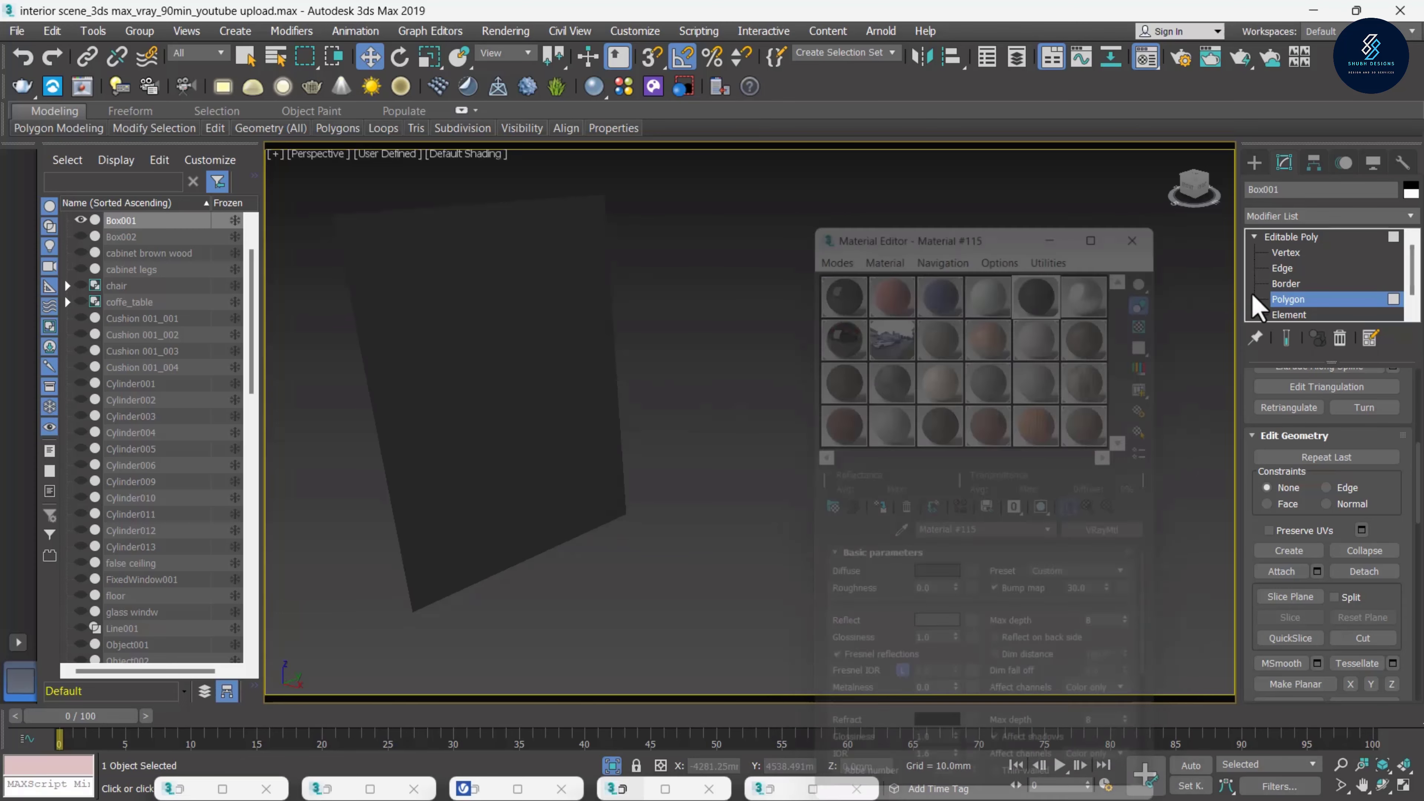
key("6")
left_click(487, 330)
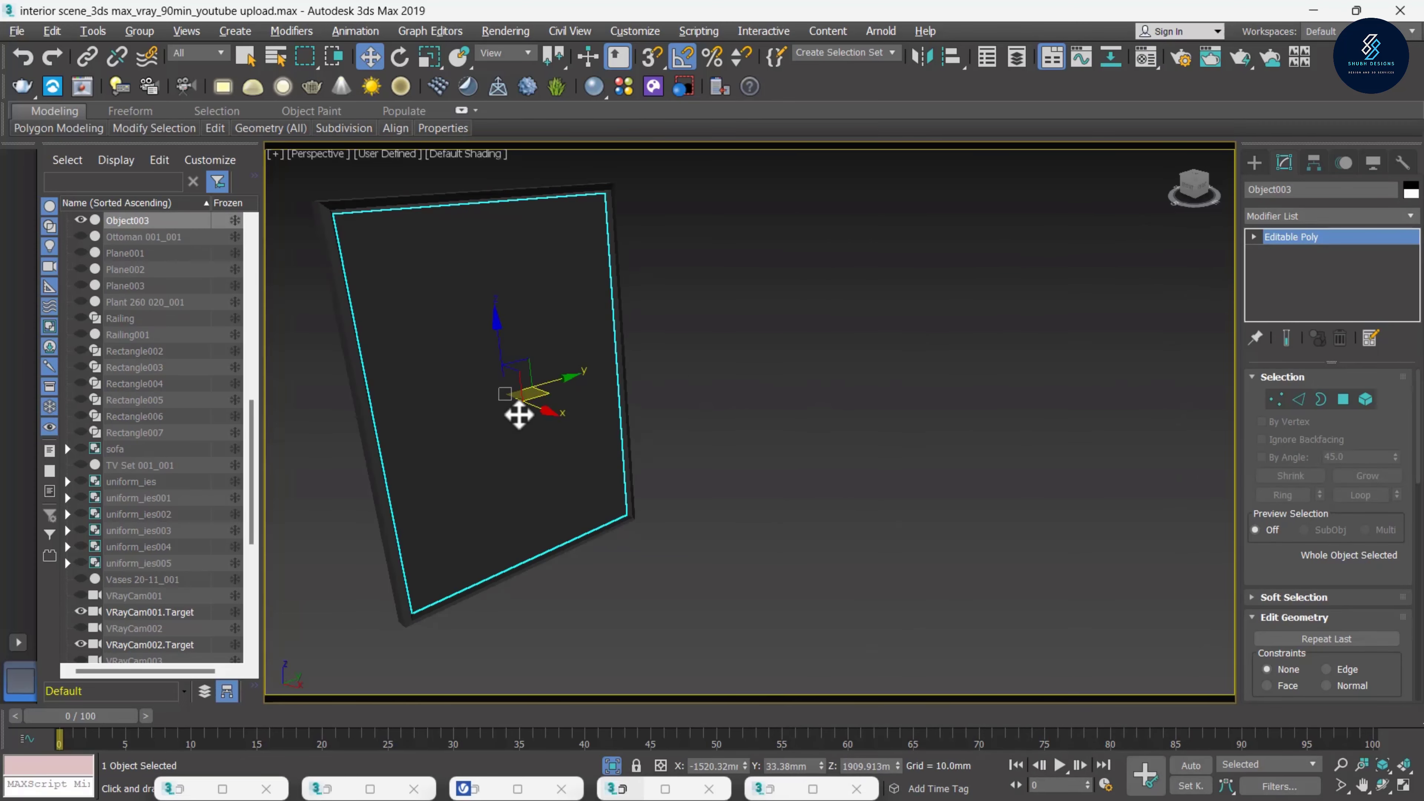
middle_click_drag(519, 415, 541, 417, "alt")
scroll(559, 405, "up", 4)
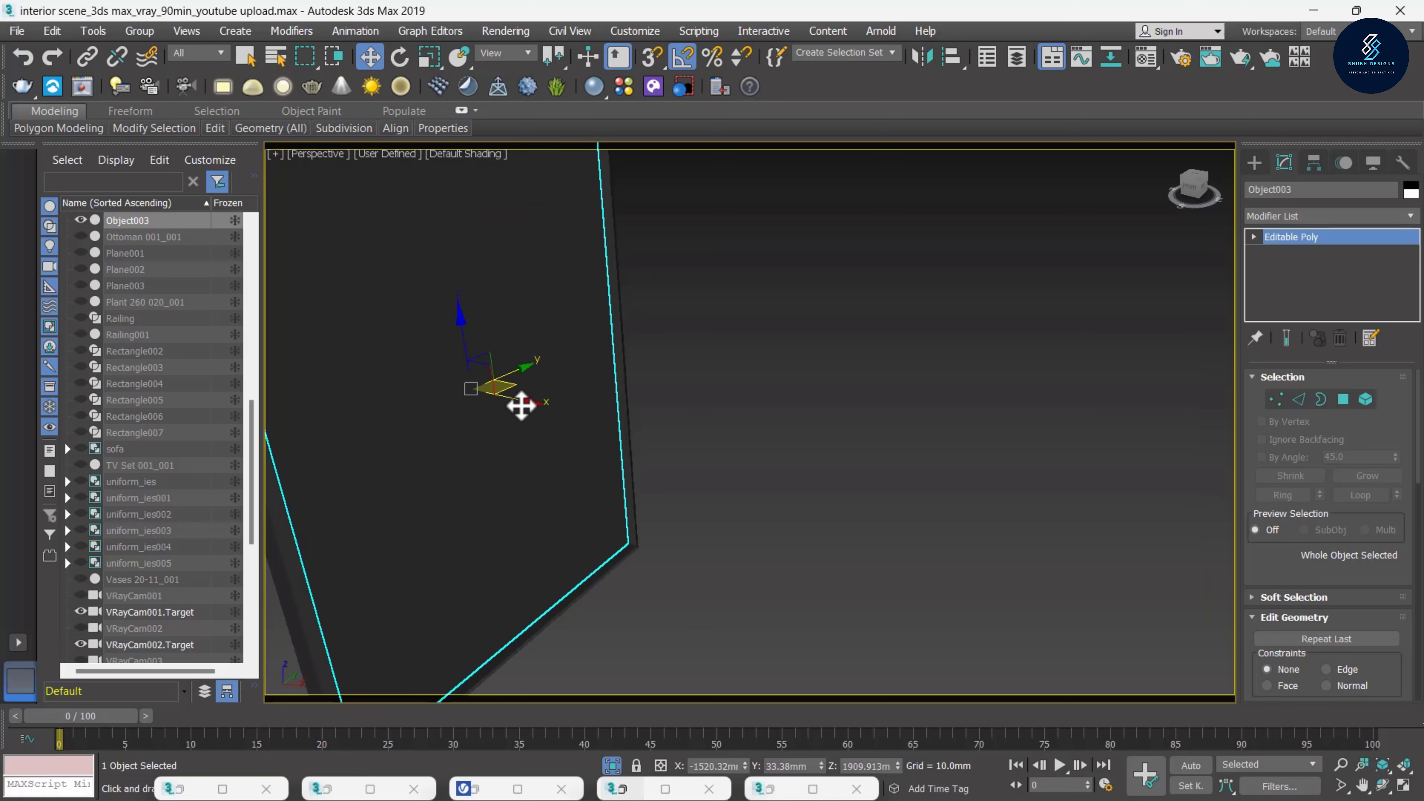
left_click_drag(522, 404, 526, 404)
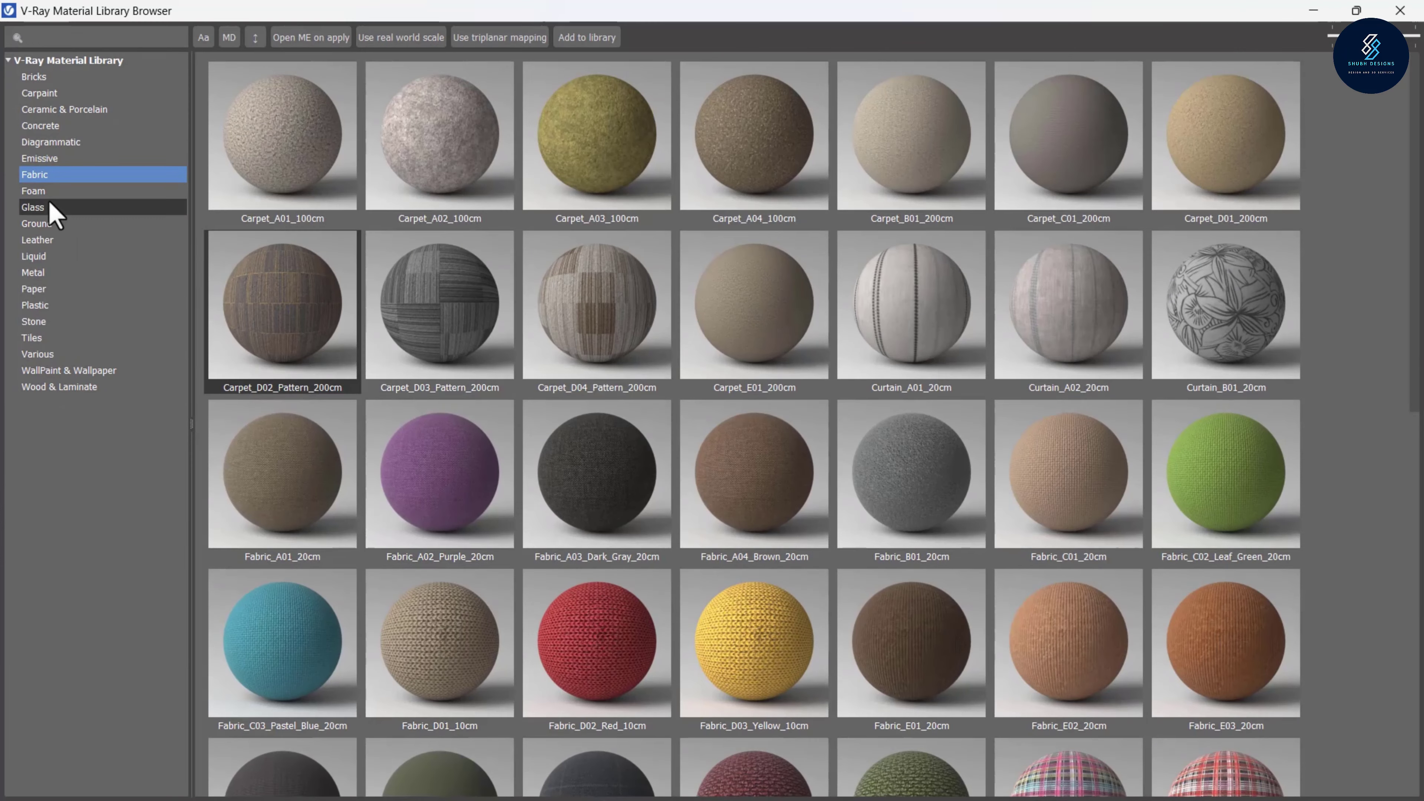
Apply the plain Glass material from the V-Ray library's Glass category and close the browser
left_click(50, 207)
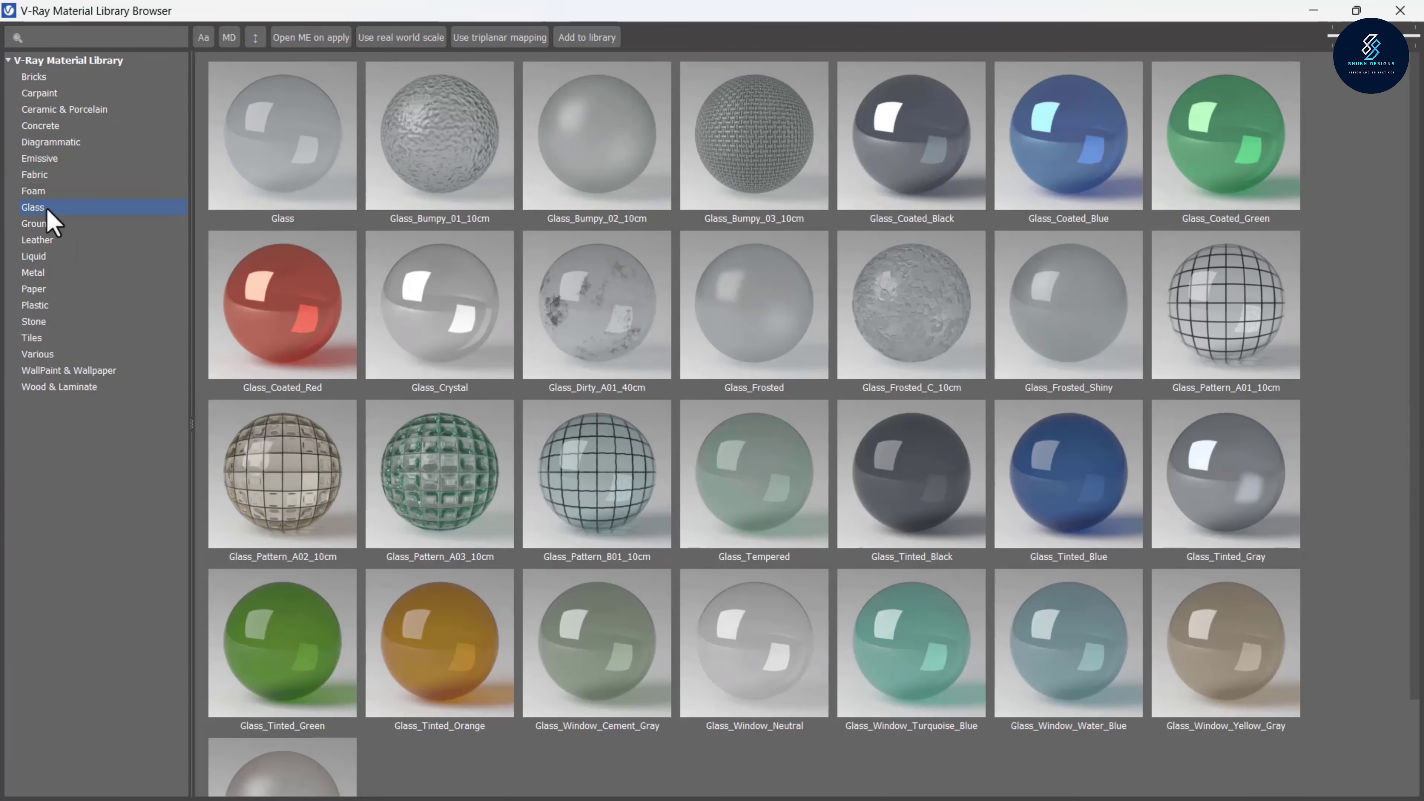
left_click(268, 126)
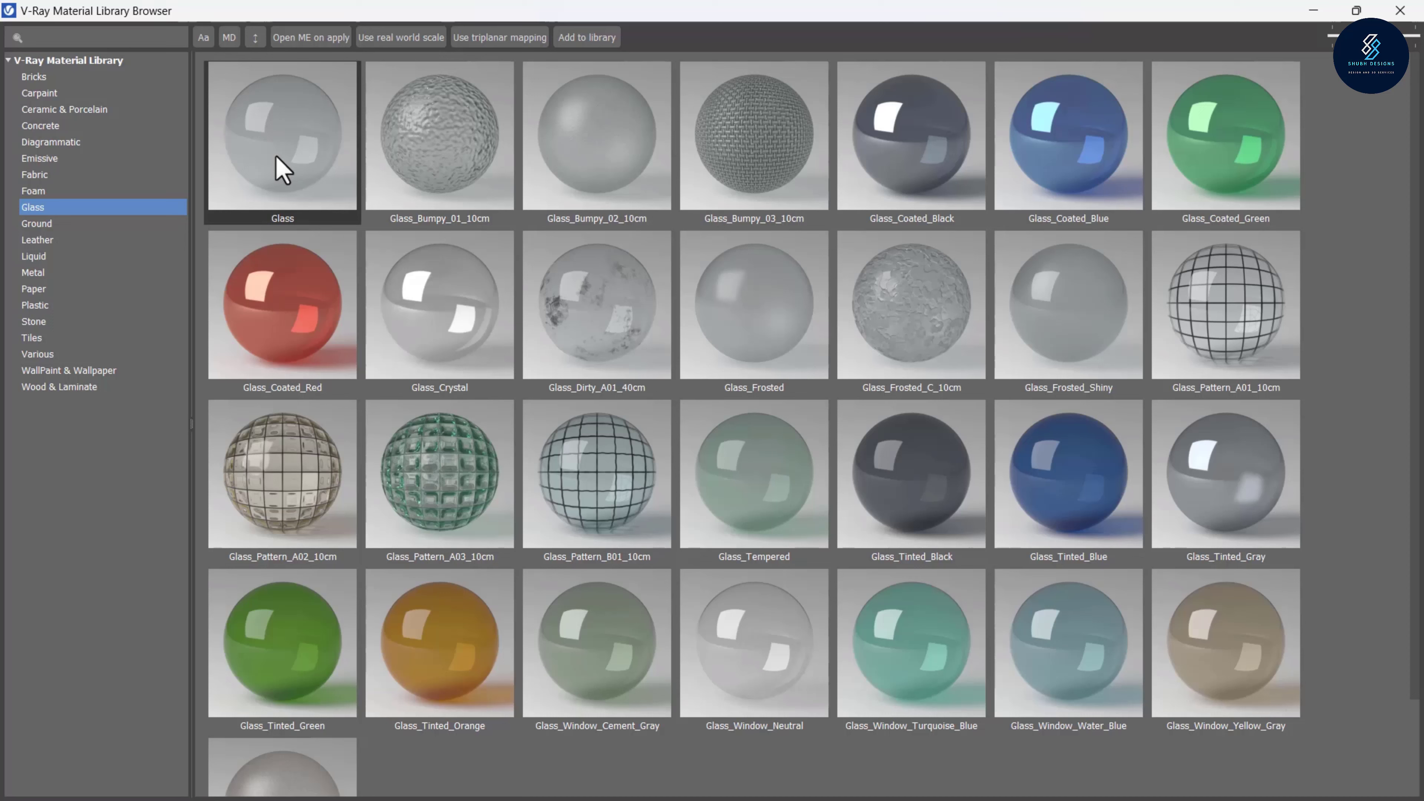
right_click(281, 136)
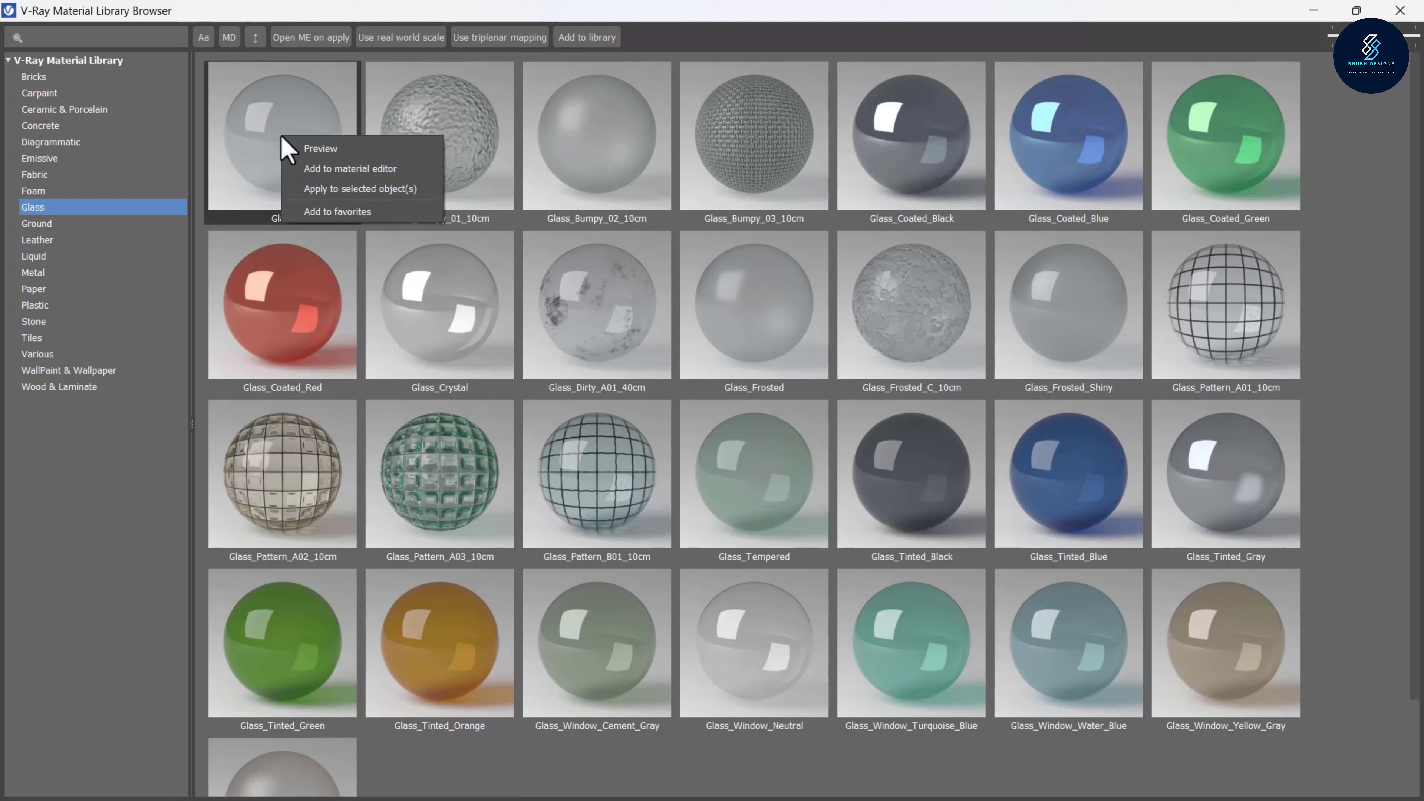
left_click(365, 188)
left_click(1400, 10)
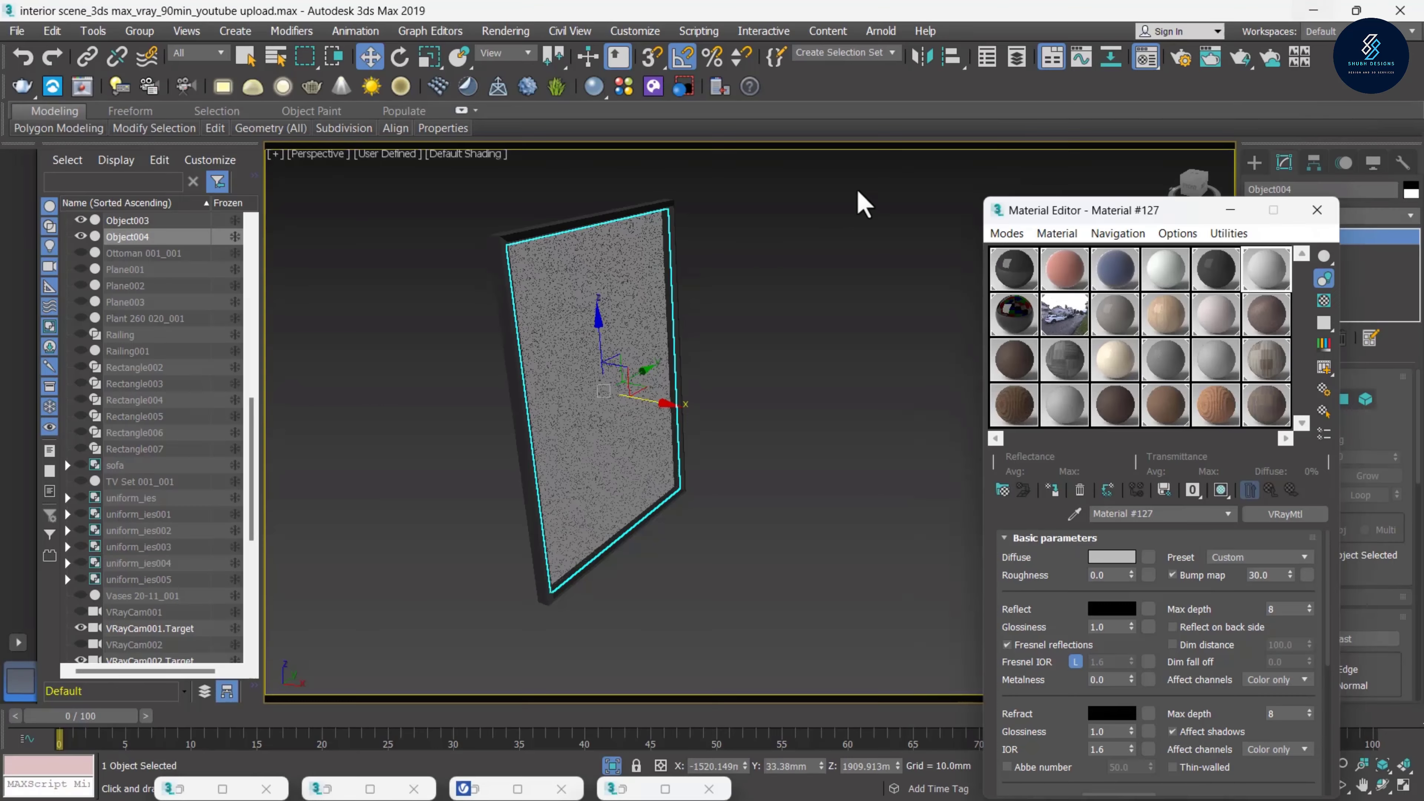
left_click(760, 376)
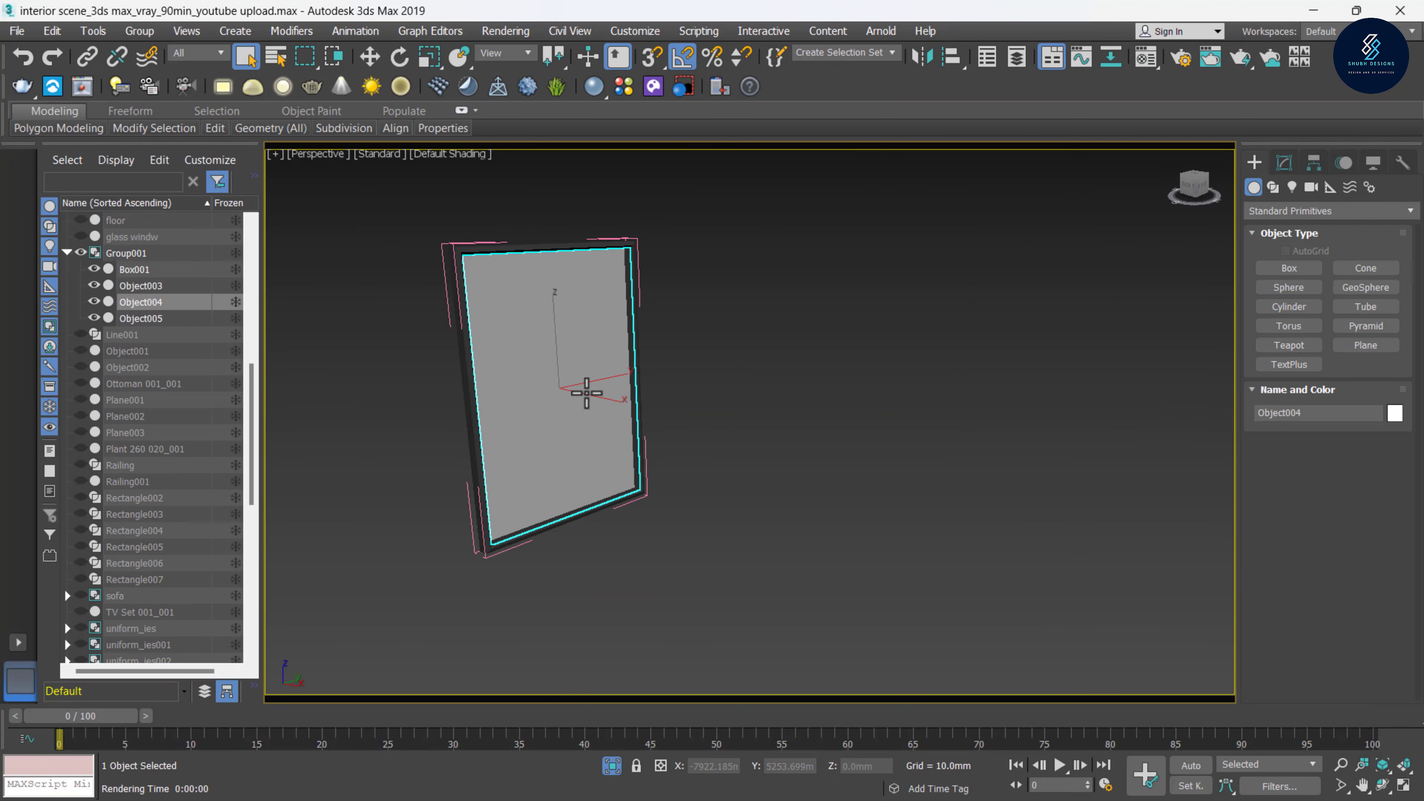
Shift Object004 to the right and select the glass panel Object005
key("w")
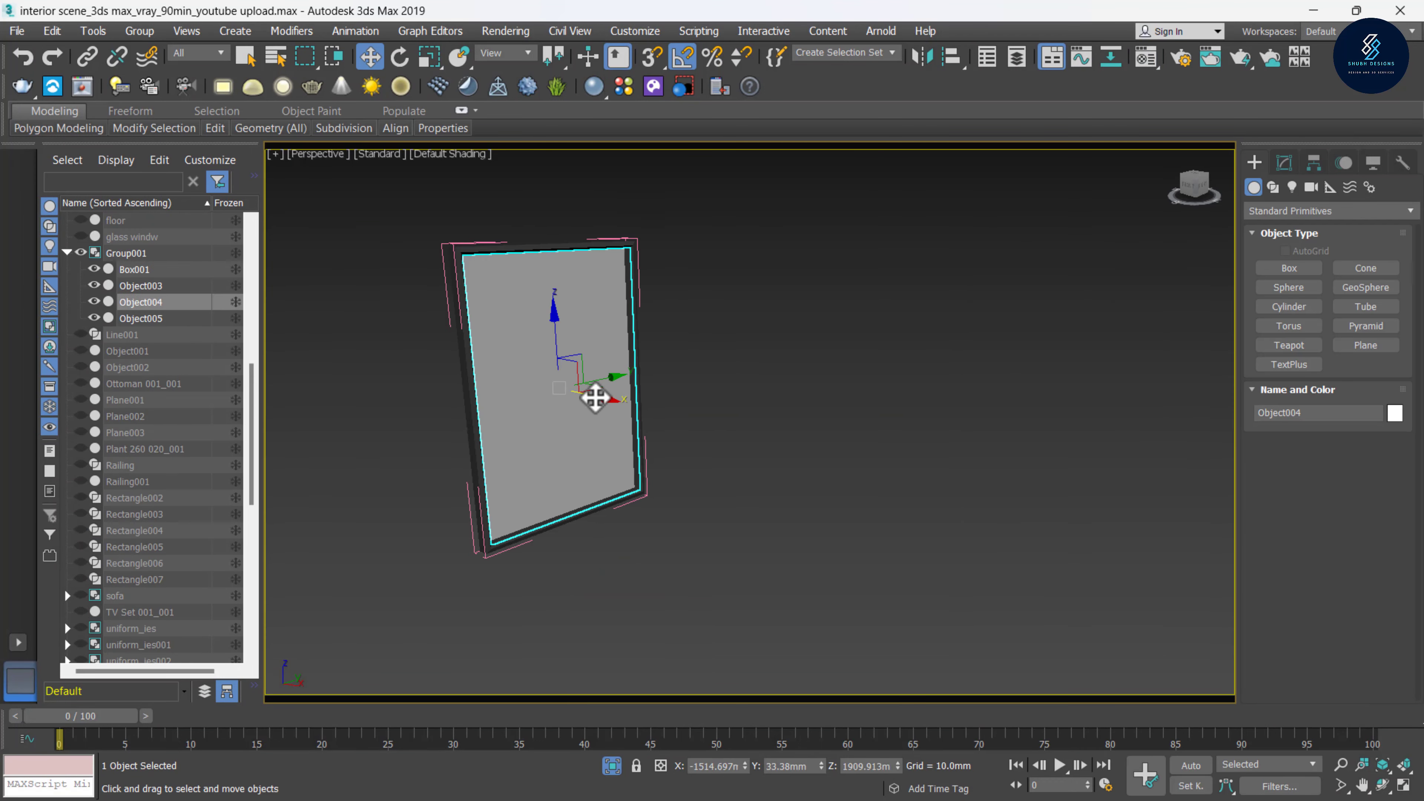
left_click_drag(594, 395, 656, 401)
left_click(486, 344)
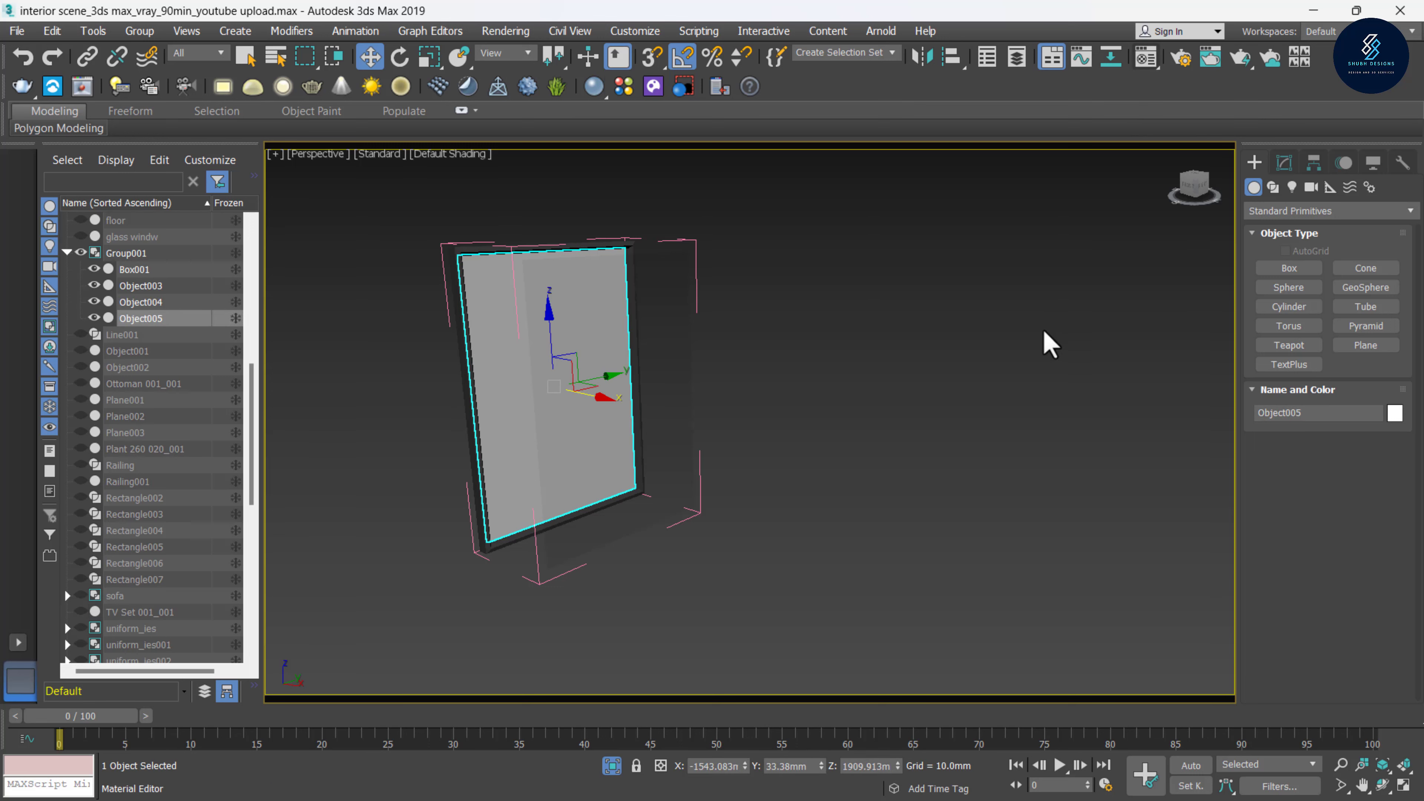
Apply a material with the portrait image as diffuse map, shown in viewport, without real-world scale
key("m")
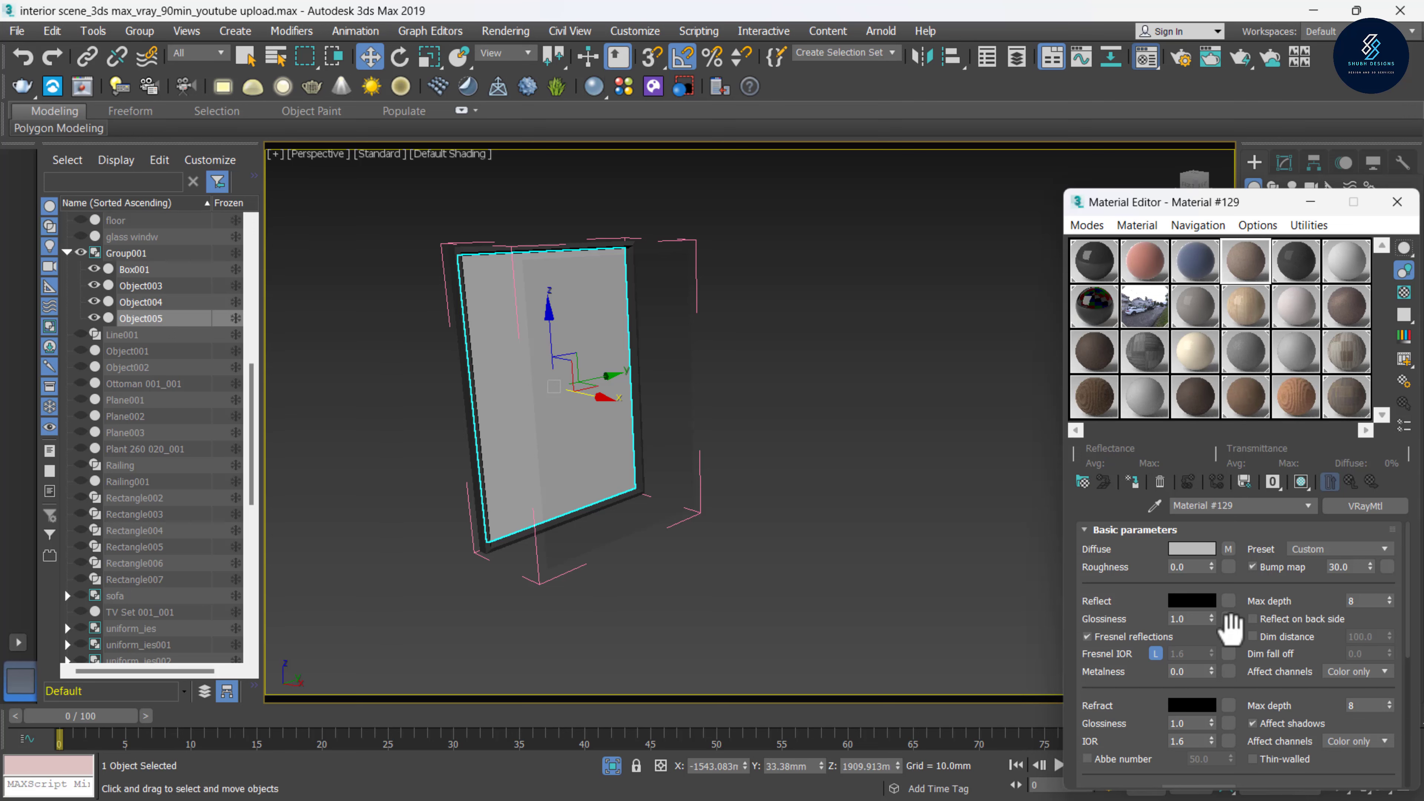
left_click(1229, 548)
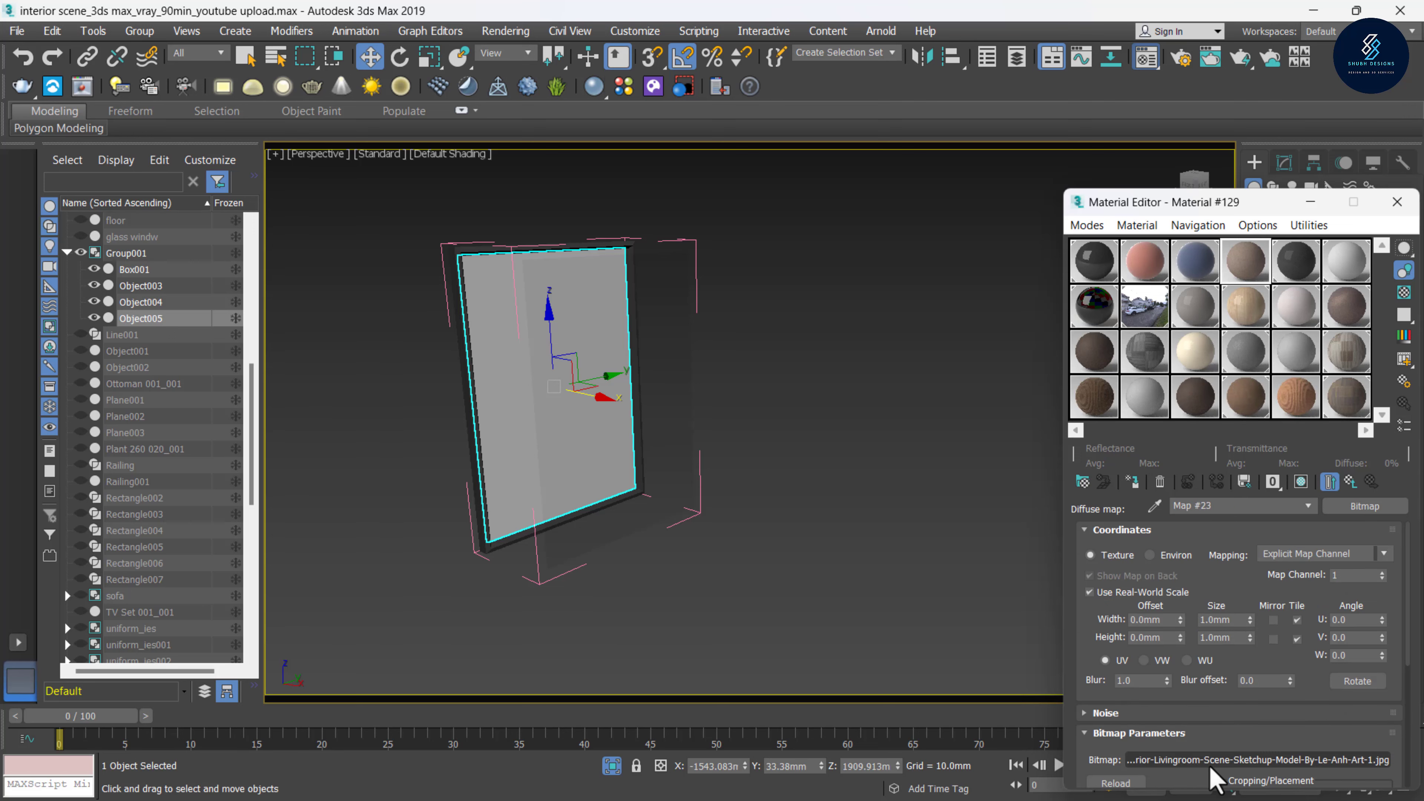
left_click(1218, 772)
double_click(1138, 504)
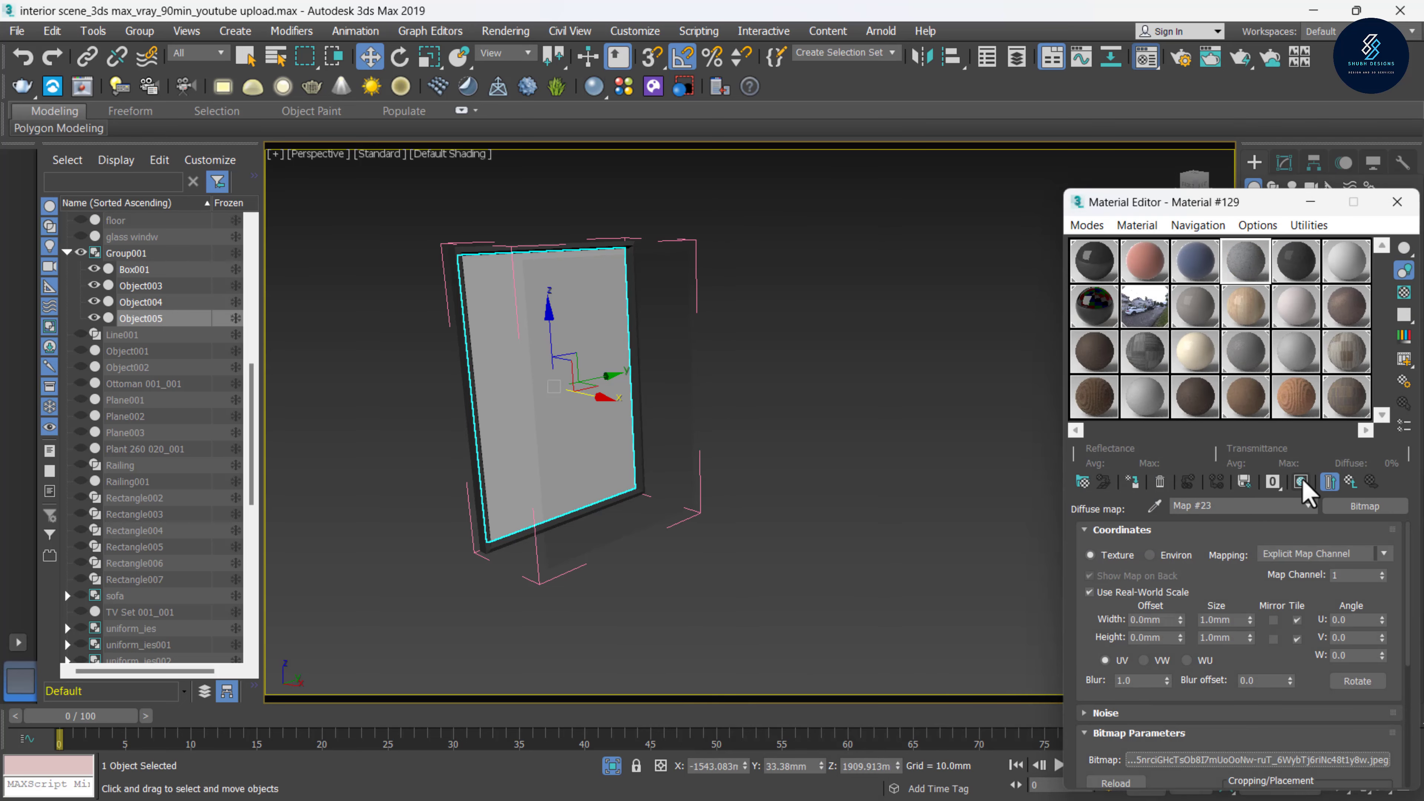
left_click(1301, 482)
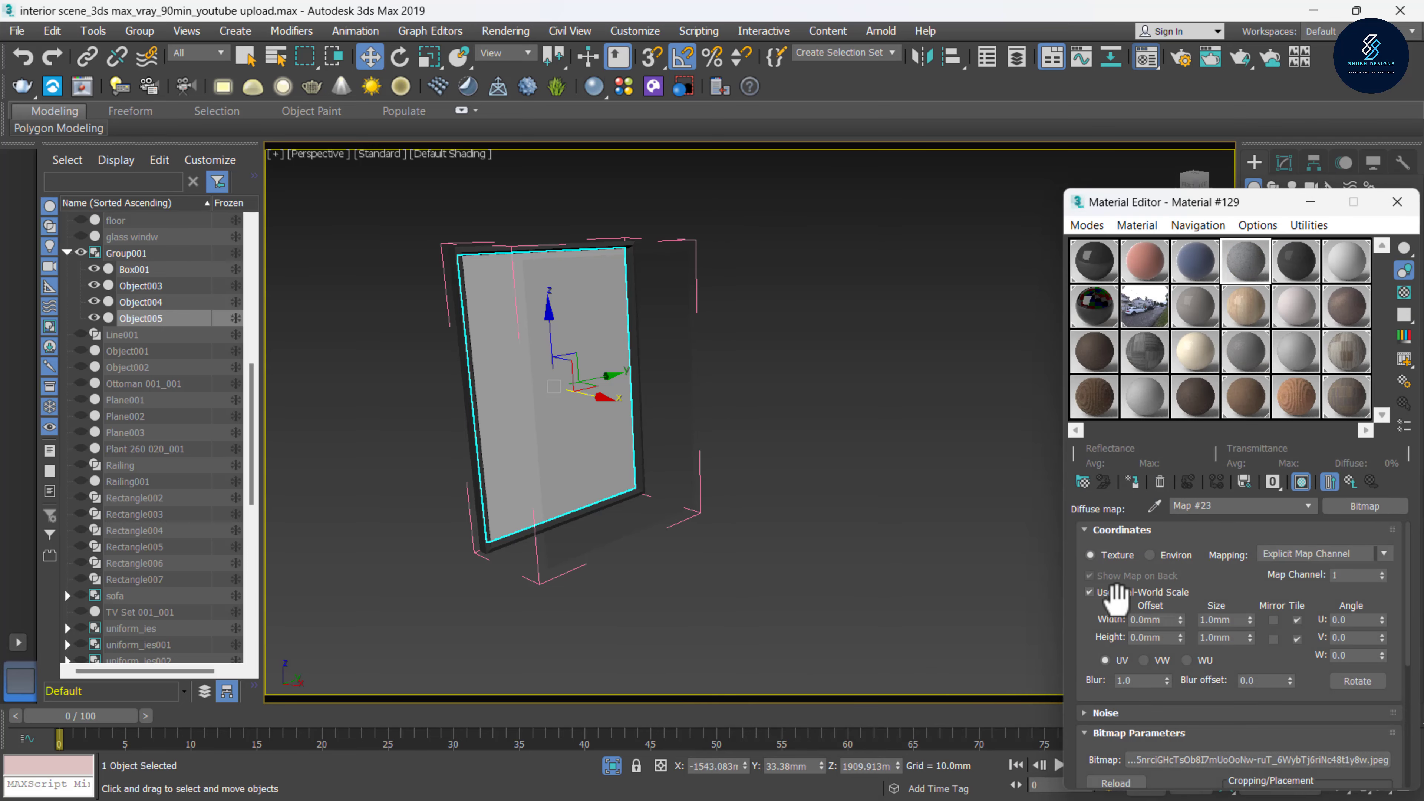
left_click(1116, 592)
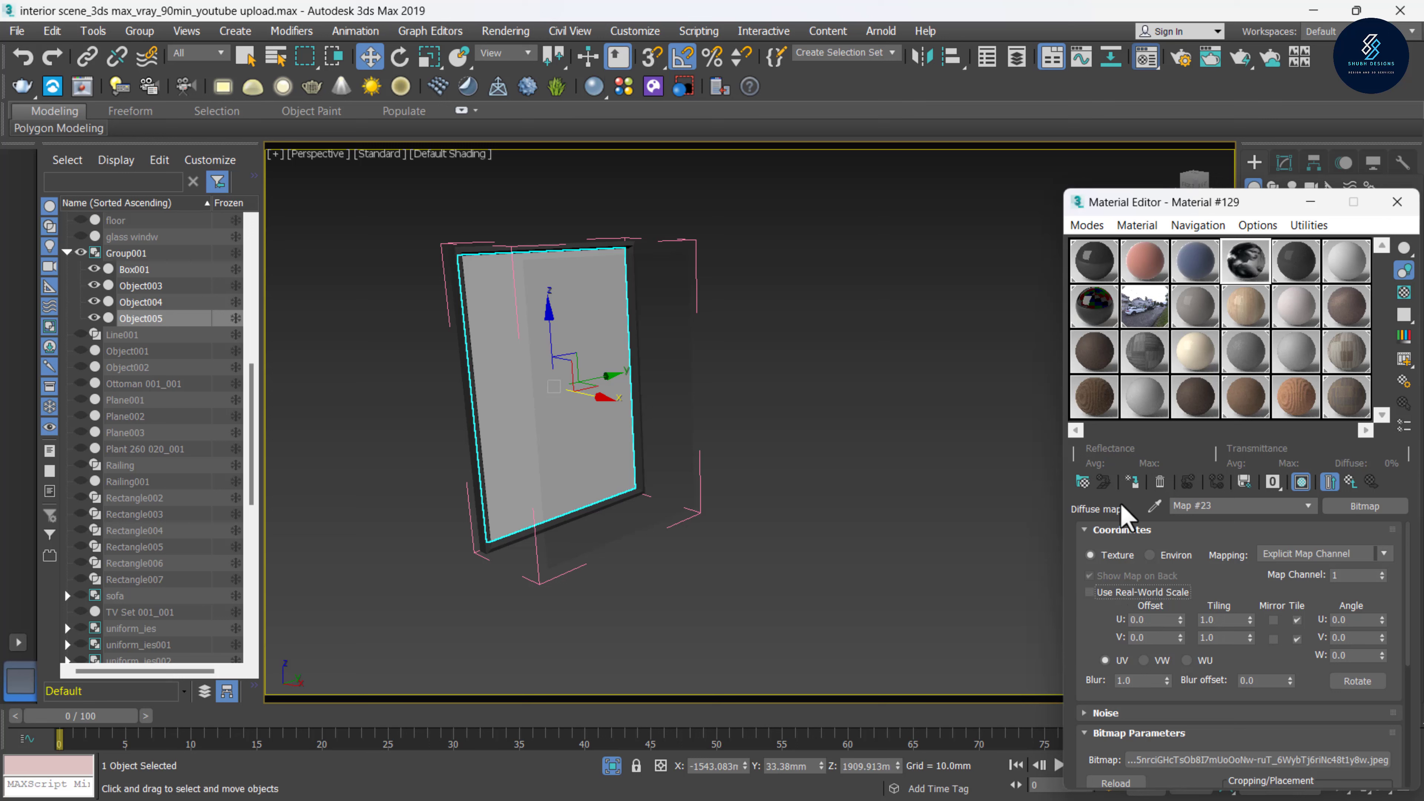
left_click(1131, 486)
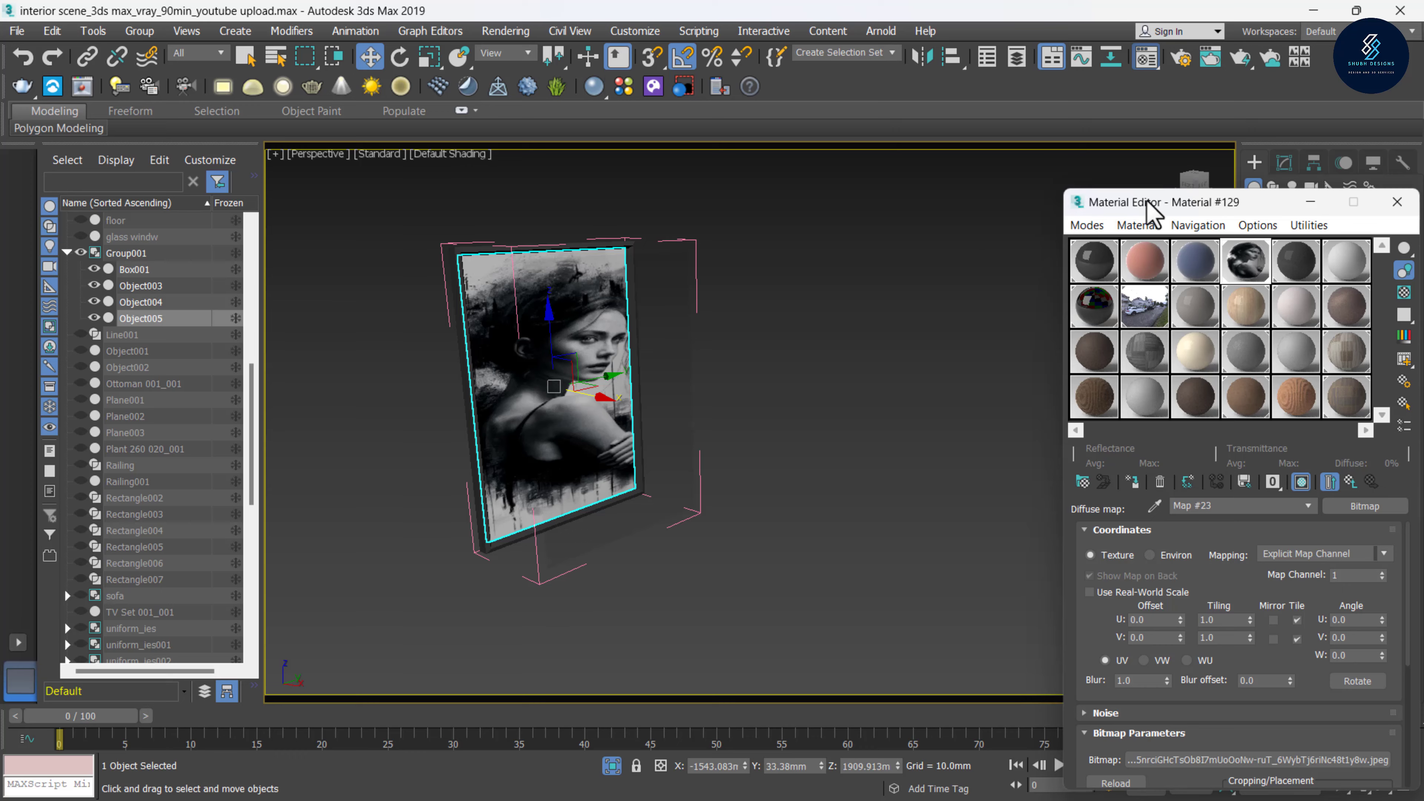
Fit the Box UVW Map to the picture at 822.936mm × 474.919mm
left_click_drag(1148, 212, 889, 358)
left_click(1284, 163)
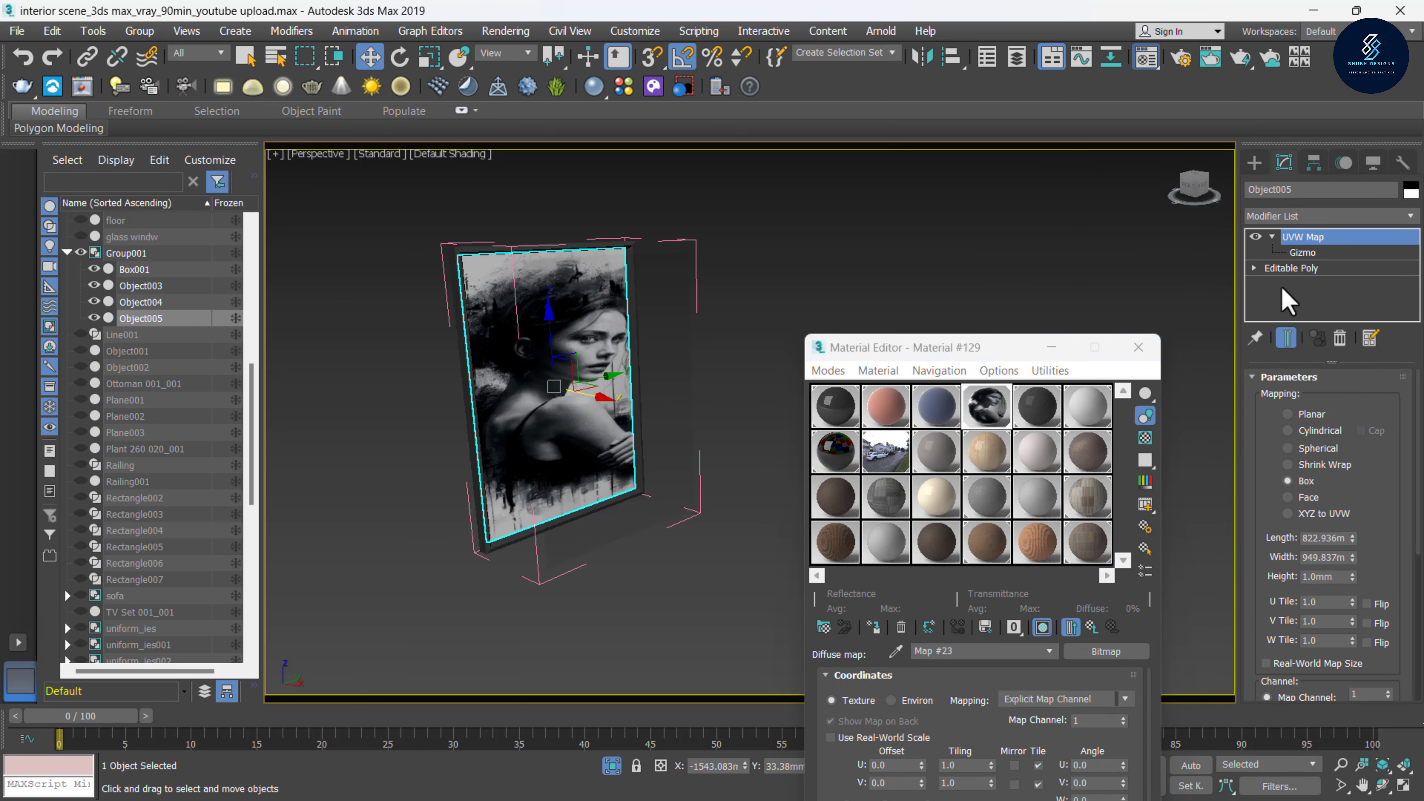
left_click_drag(1353, 557, 1354, 589)
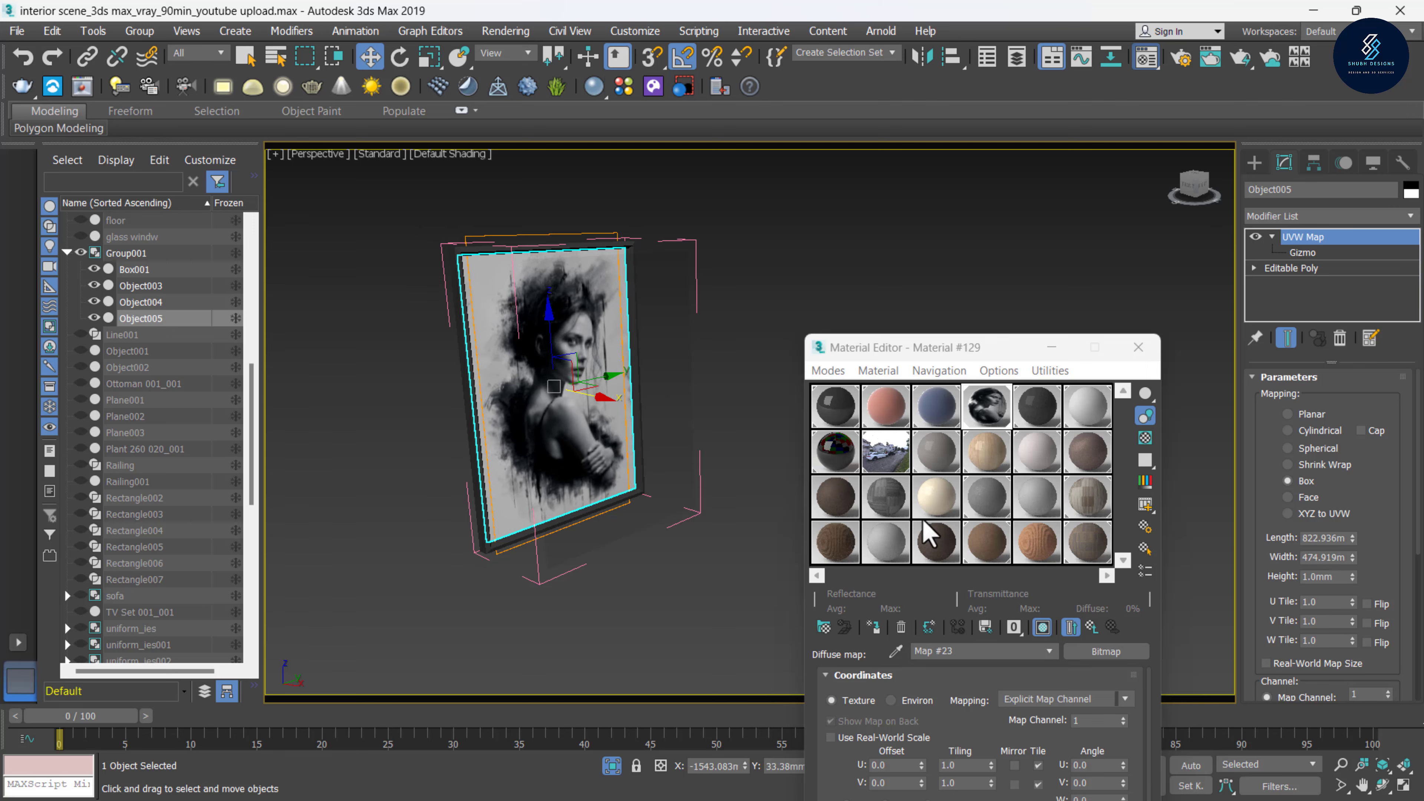
mouse_move(668, 468)
middle_mouse_down("alt")
mouse_move(623, 469)
mouse_move(671, 476)
middle_mouse_up("alt")
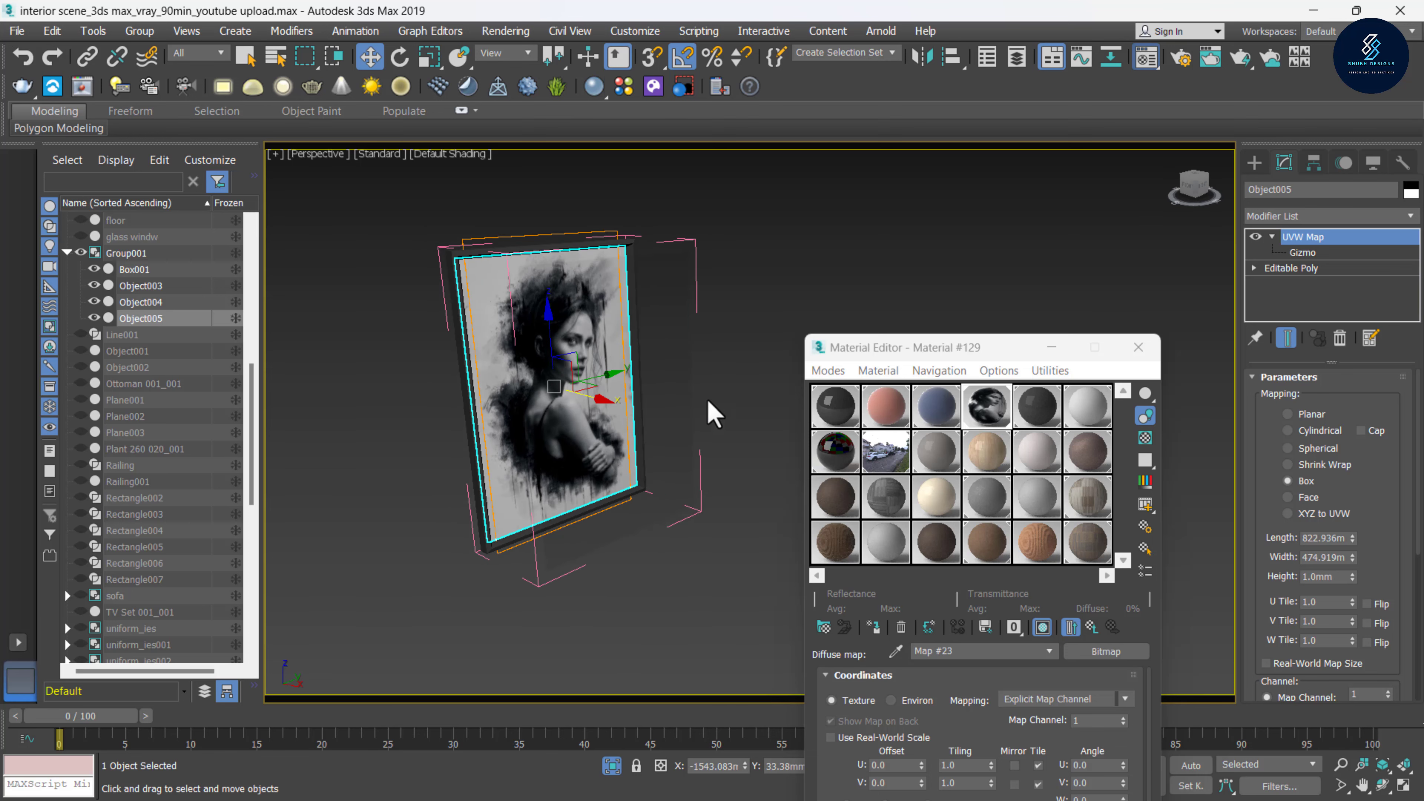
left_click(754, 289)
Select the front glass plane Object004 and shift it slightly left
left_click(668, 404)
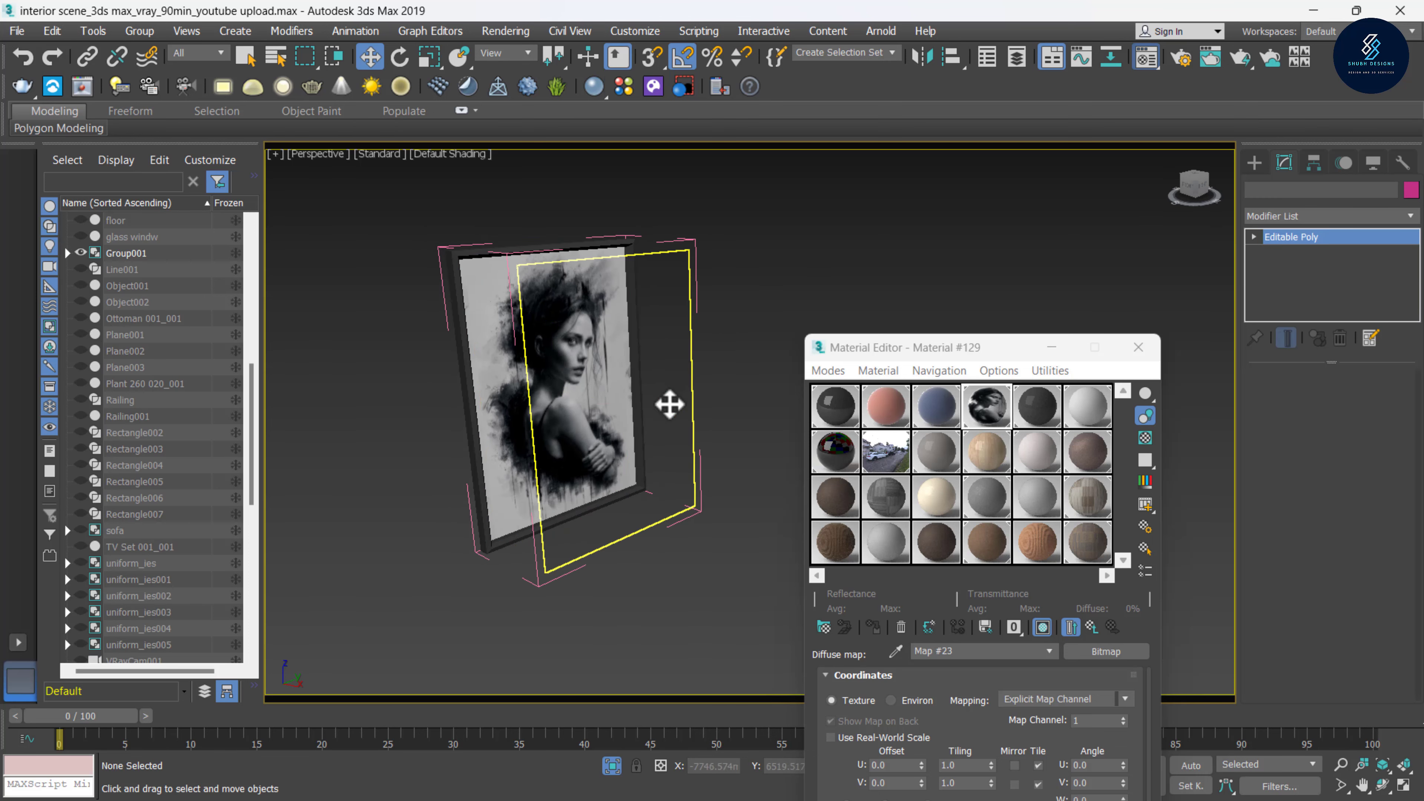
middle_click_drag(662, 418, 604, 388, "alt")
scroll(604, 393, "up", 2)
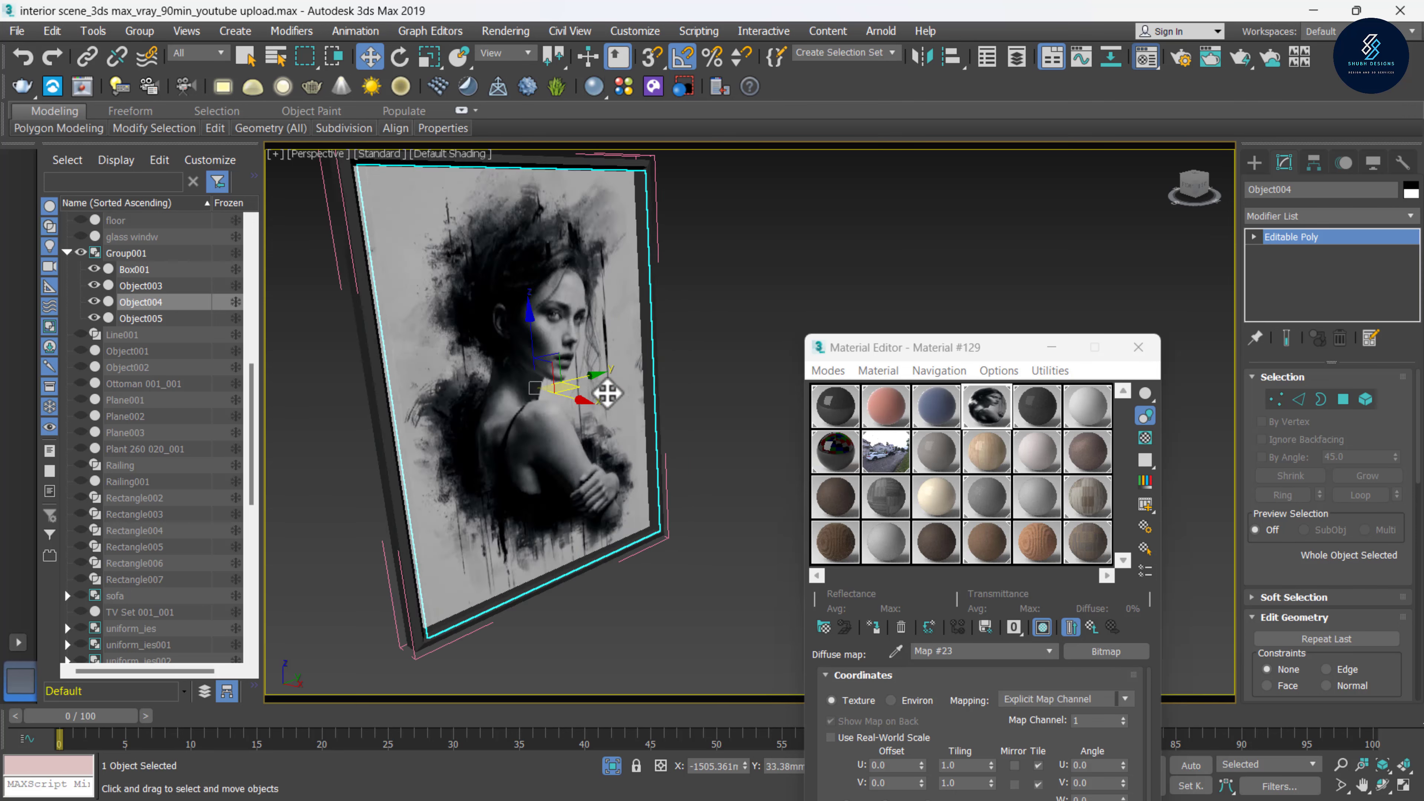
scroll(475, 405, "up", 5)
left_click_drag(462, 400, 452, 390)
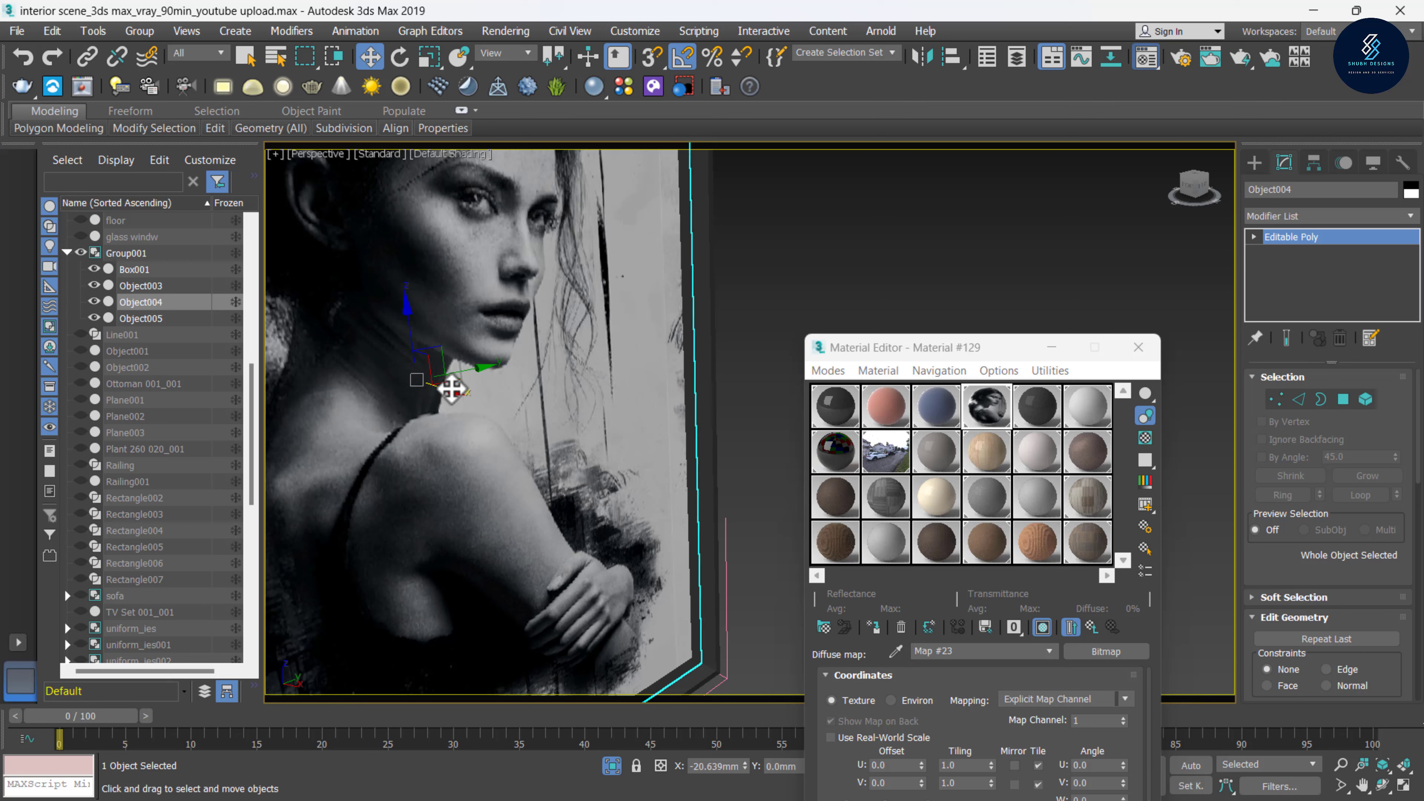
Add a Shell modifier to Object004 with 2.18mm inner and 28.21mm outer amount
left_click(1414, 220)
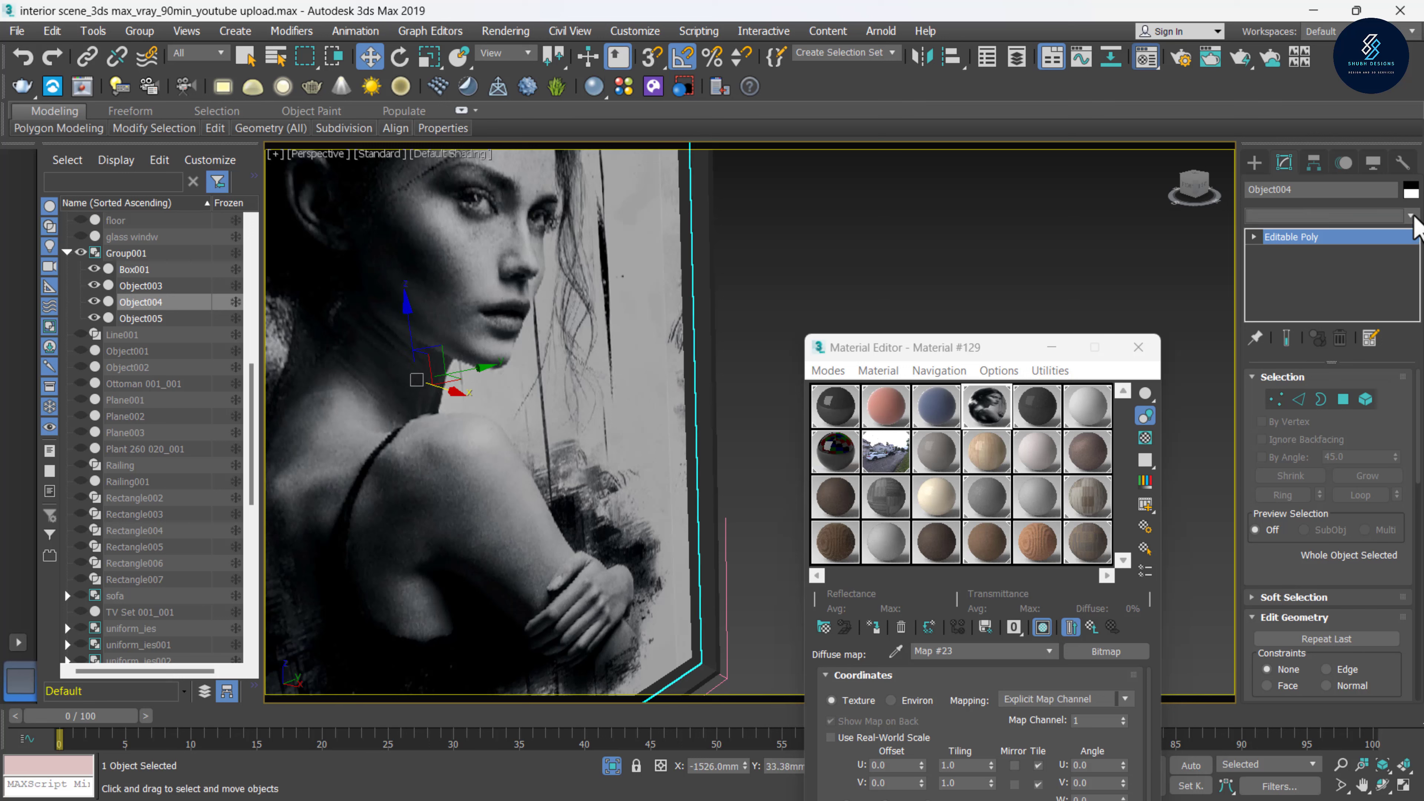
type("sh")
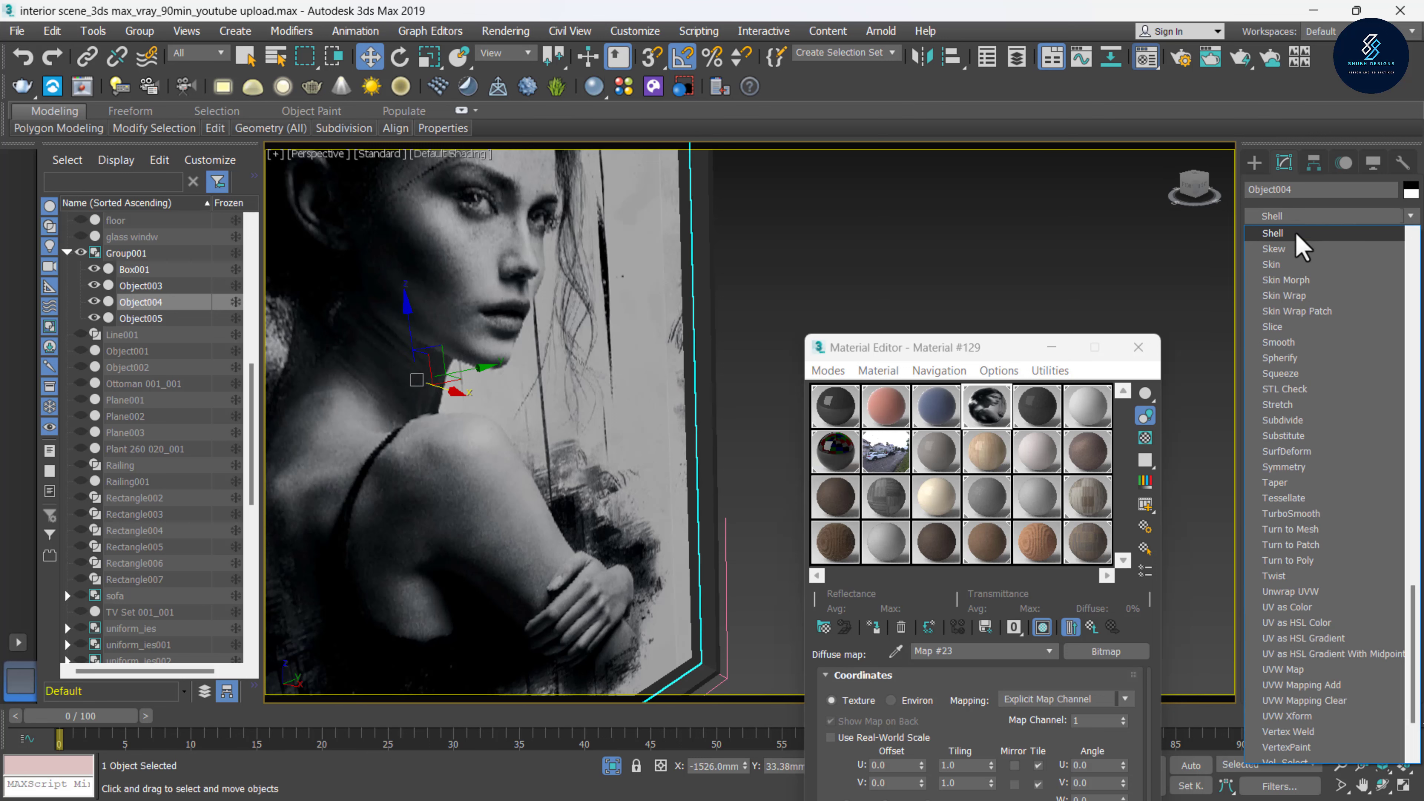
left_click(1297, 235)
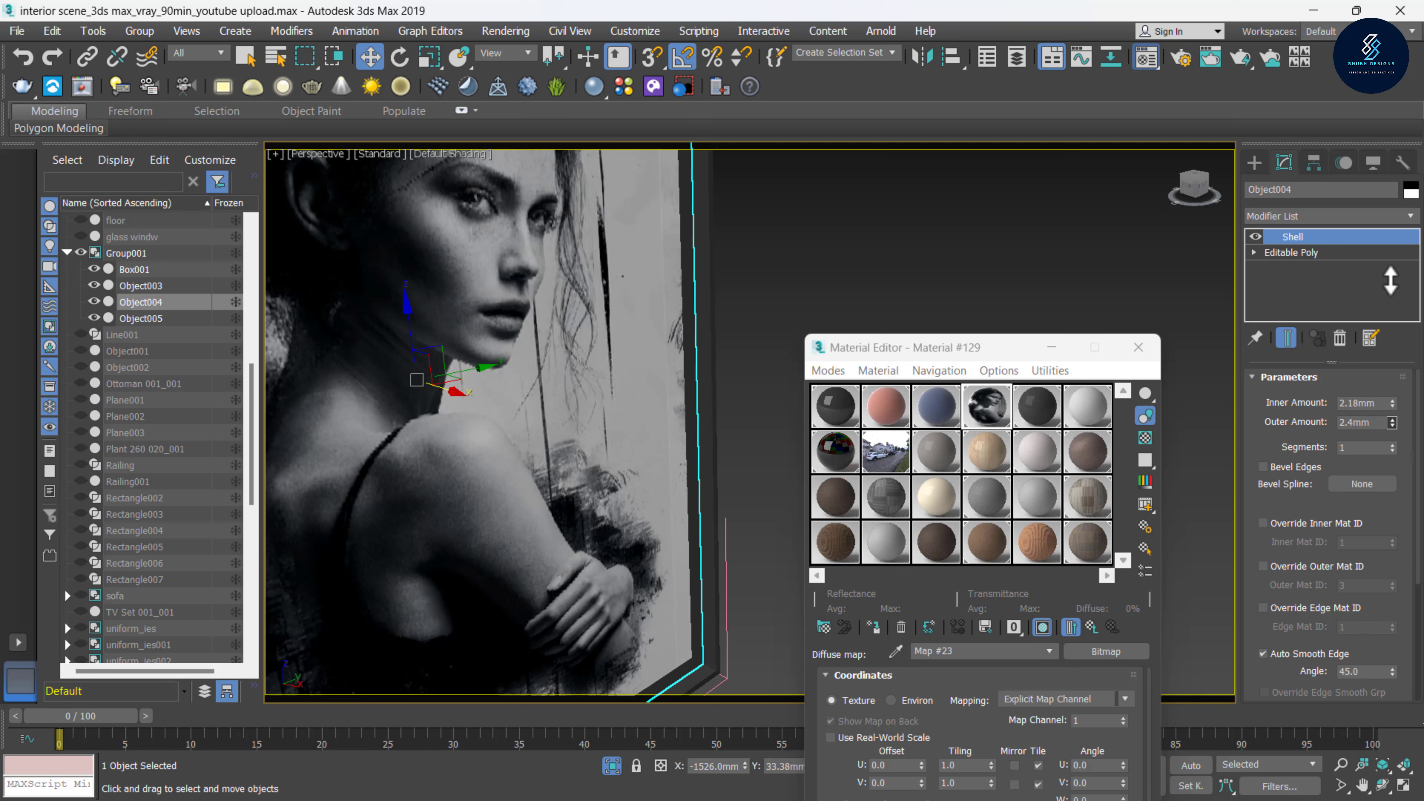
left_click_drag(1393, 422, 1342, 90)
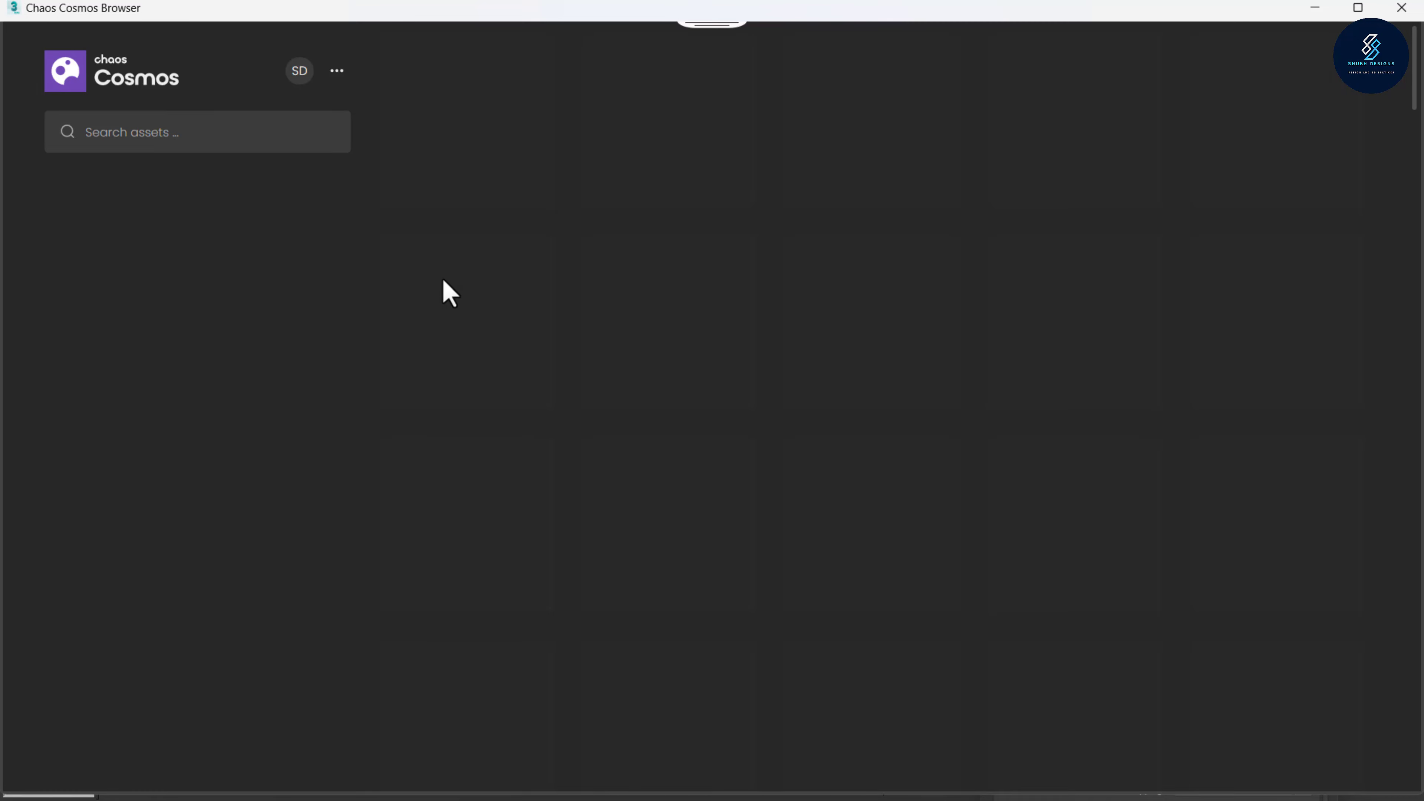
Import the magazine model from Cosmos 3D Models > Decoration into the scene
left_click(459, 471)
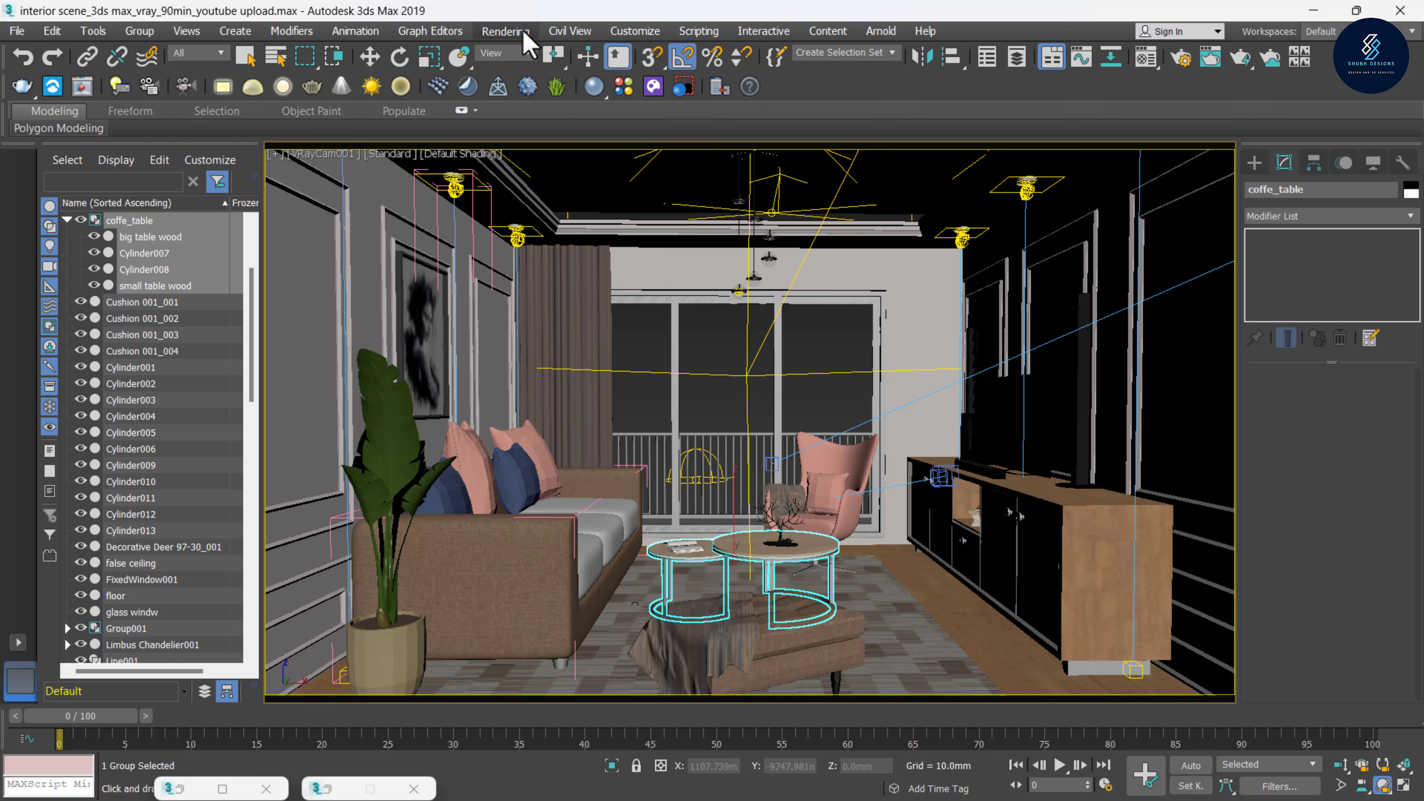
Run a V-Ray test render and zoom in and out on the chandelier in the frame buffer
left_click(508, 32)
left_click(513, 32)
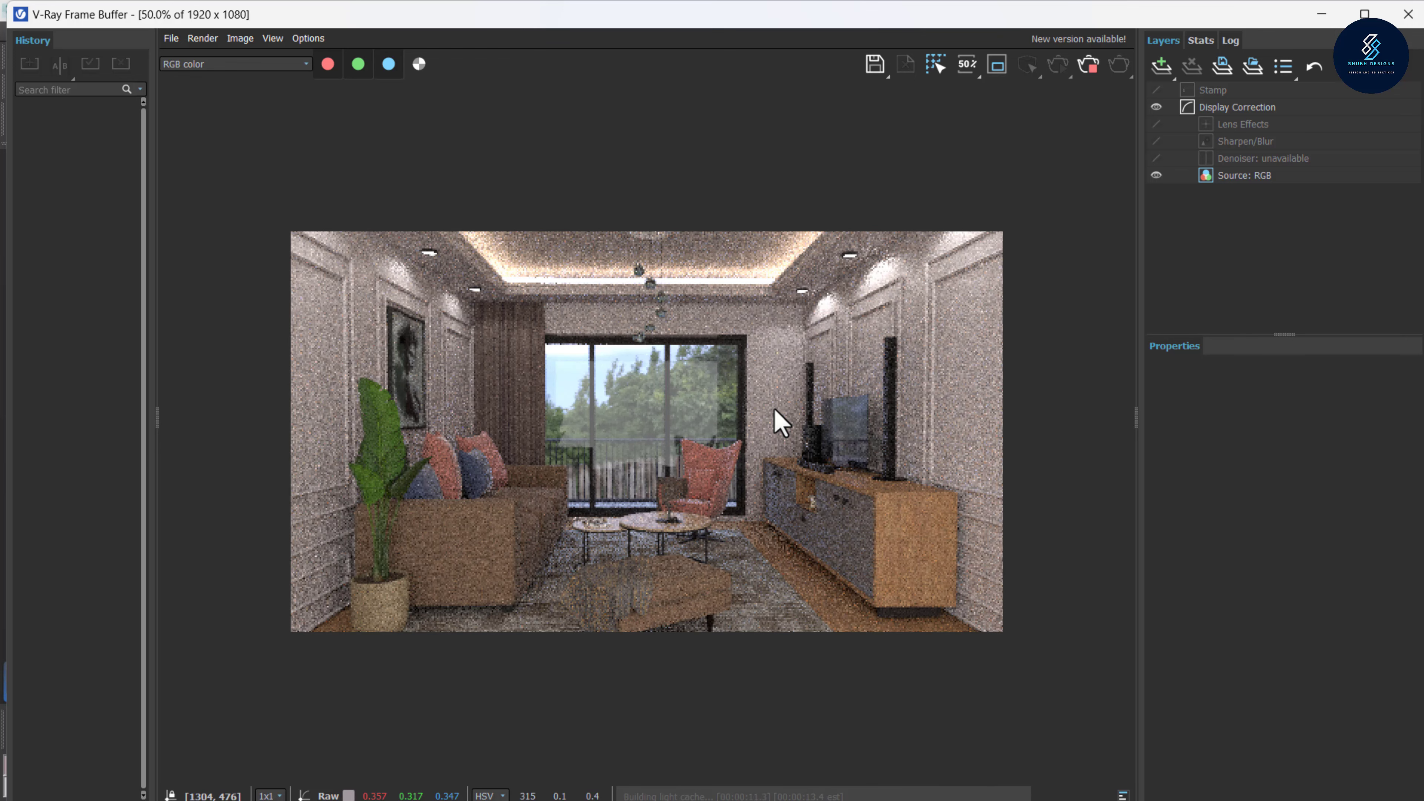
scroll(676, 280, "up", 1)
scroll(654, 312, "up", 1)
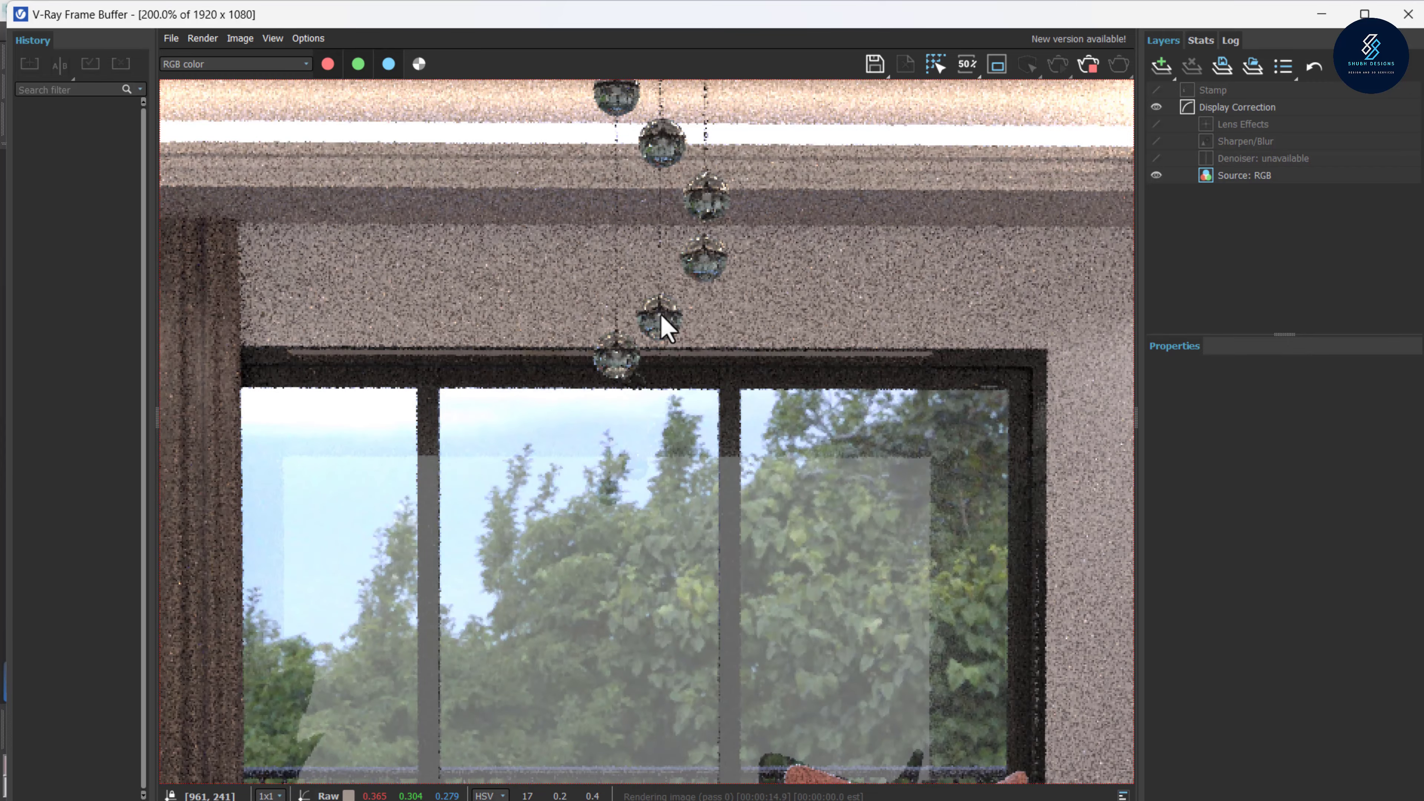
scroll(665, 323, "down", 1)
scroll(662, 317, "down", 1)
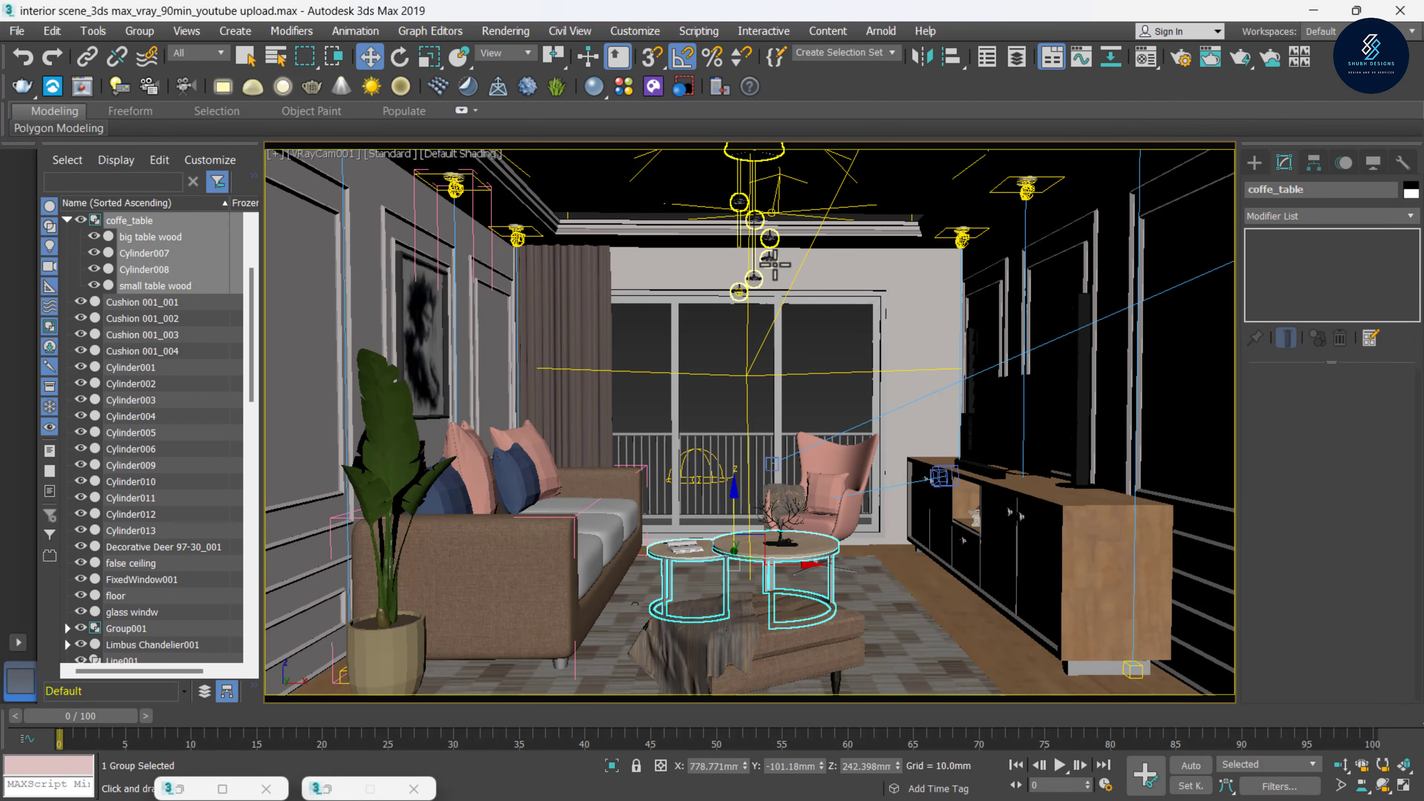
Isolate Limbus Chandelier001 and centre it in a perspective view
left_click(774, 262)
right_click(773, 255)
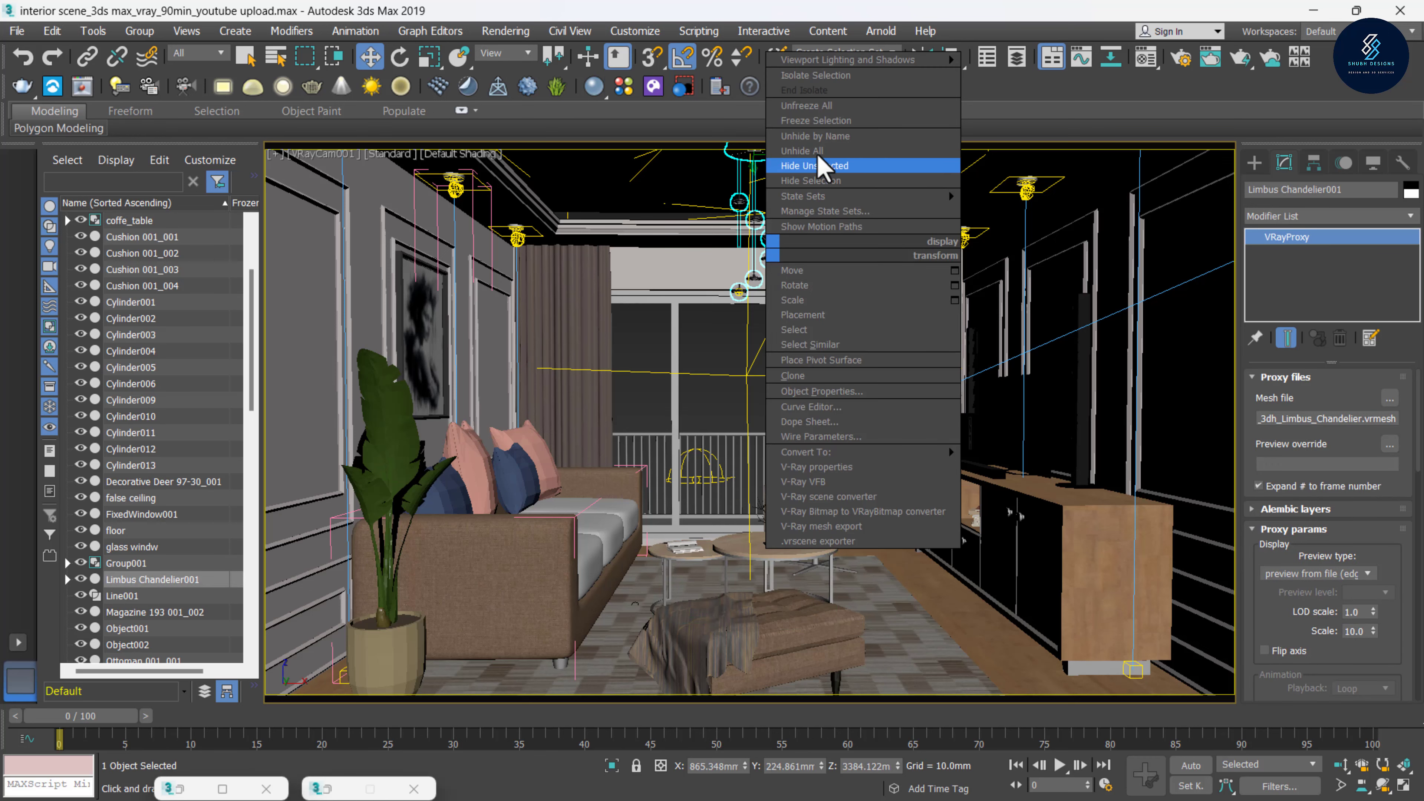
left_click(837, 78)
key("p")
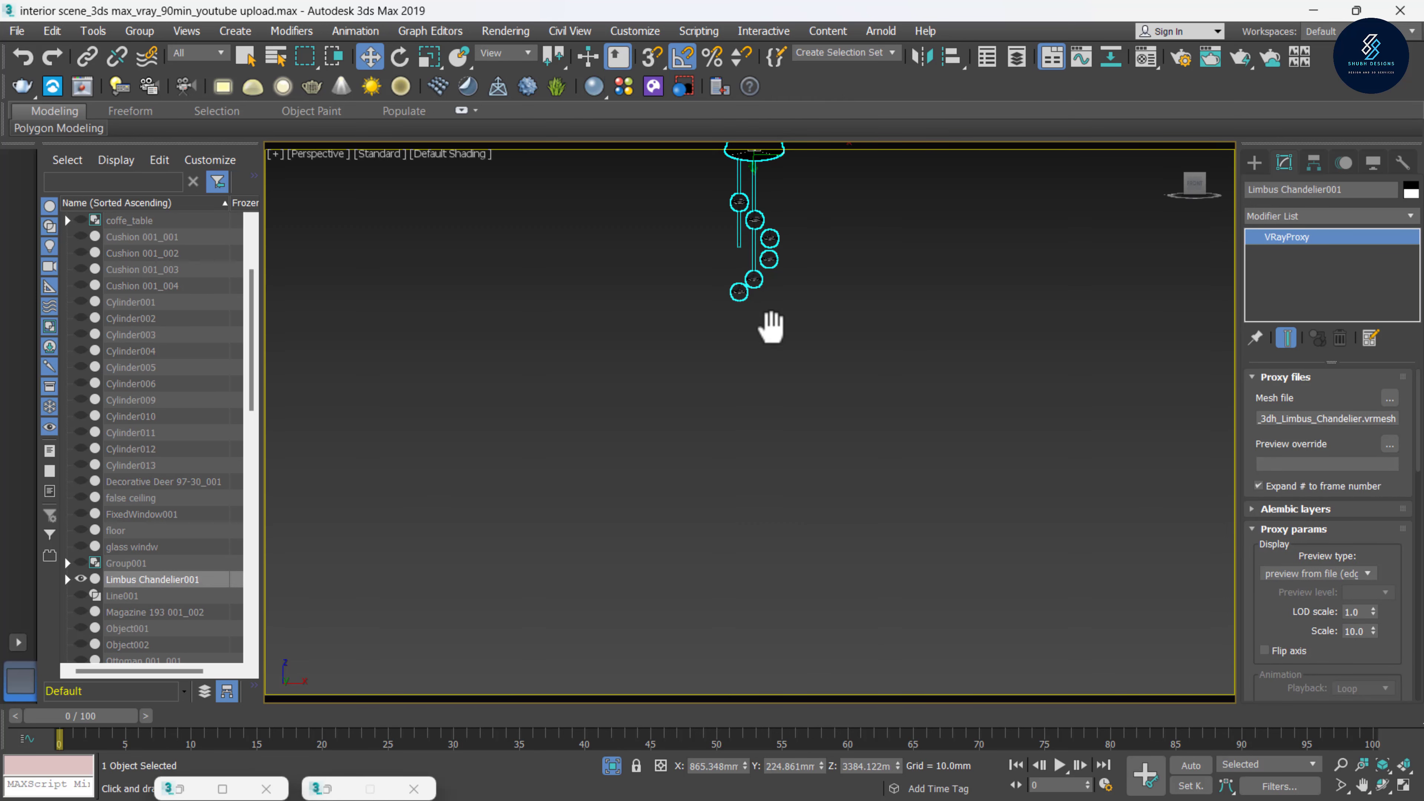
middle_click_drag(780, 328, 799, 455)
Convert the chandelier from a V-Ray proxy to Editable Poly and expand its sub-object levels
right_click(786, 391)
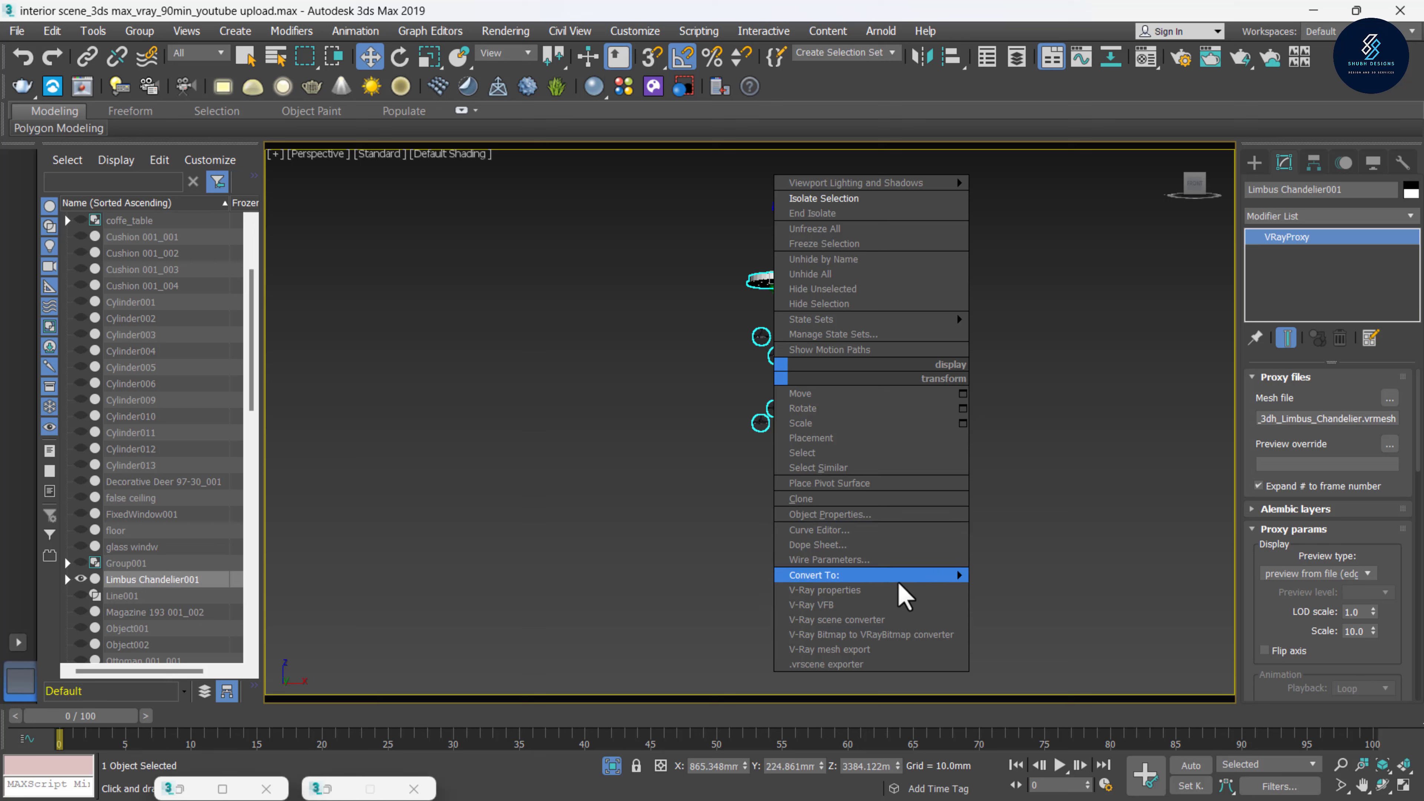
left_click(1004, 597)
left_click(988, 427)
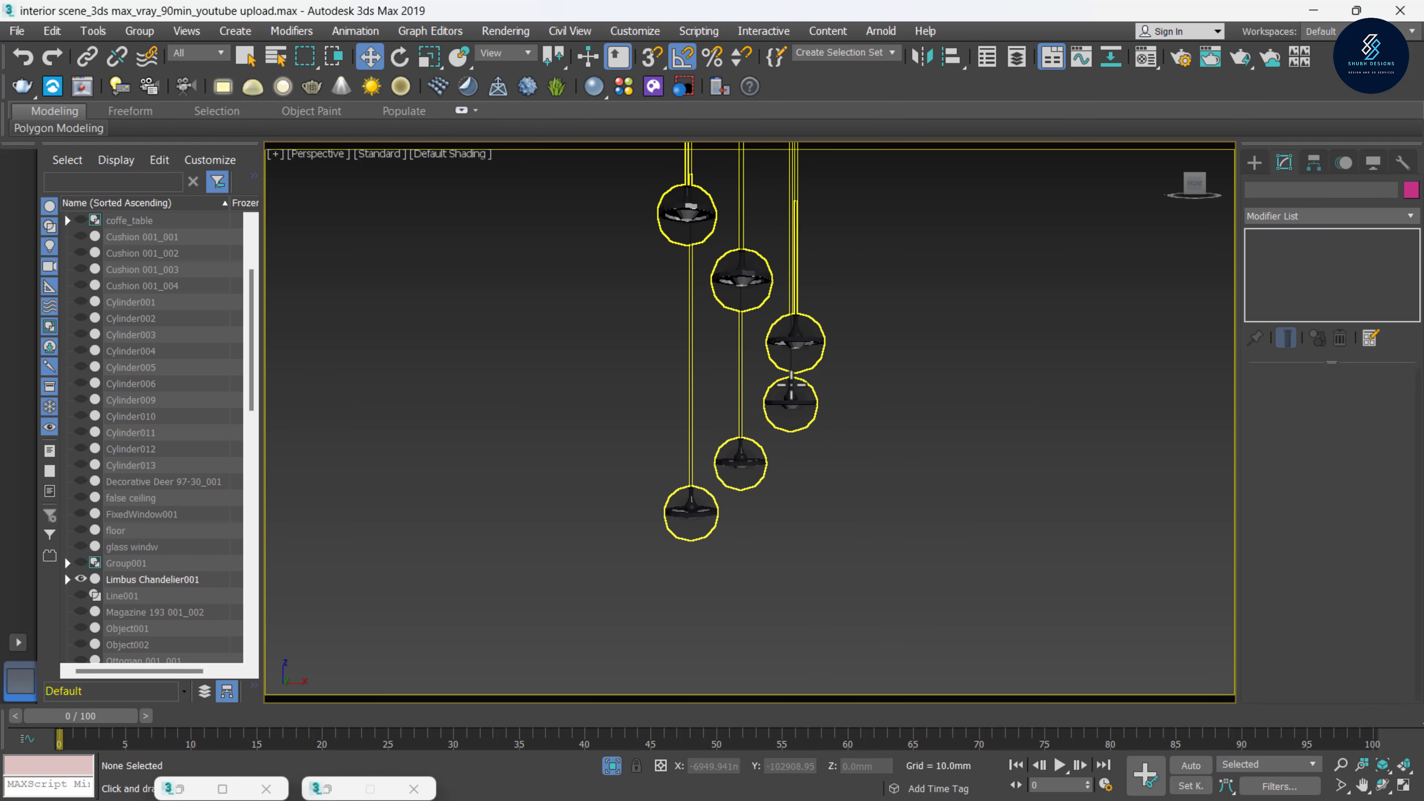
left_click(796, 341)
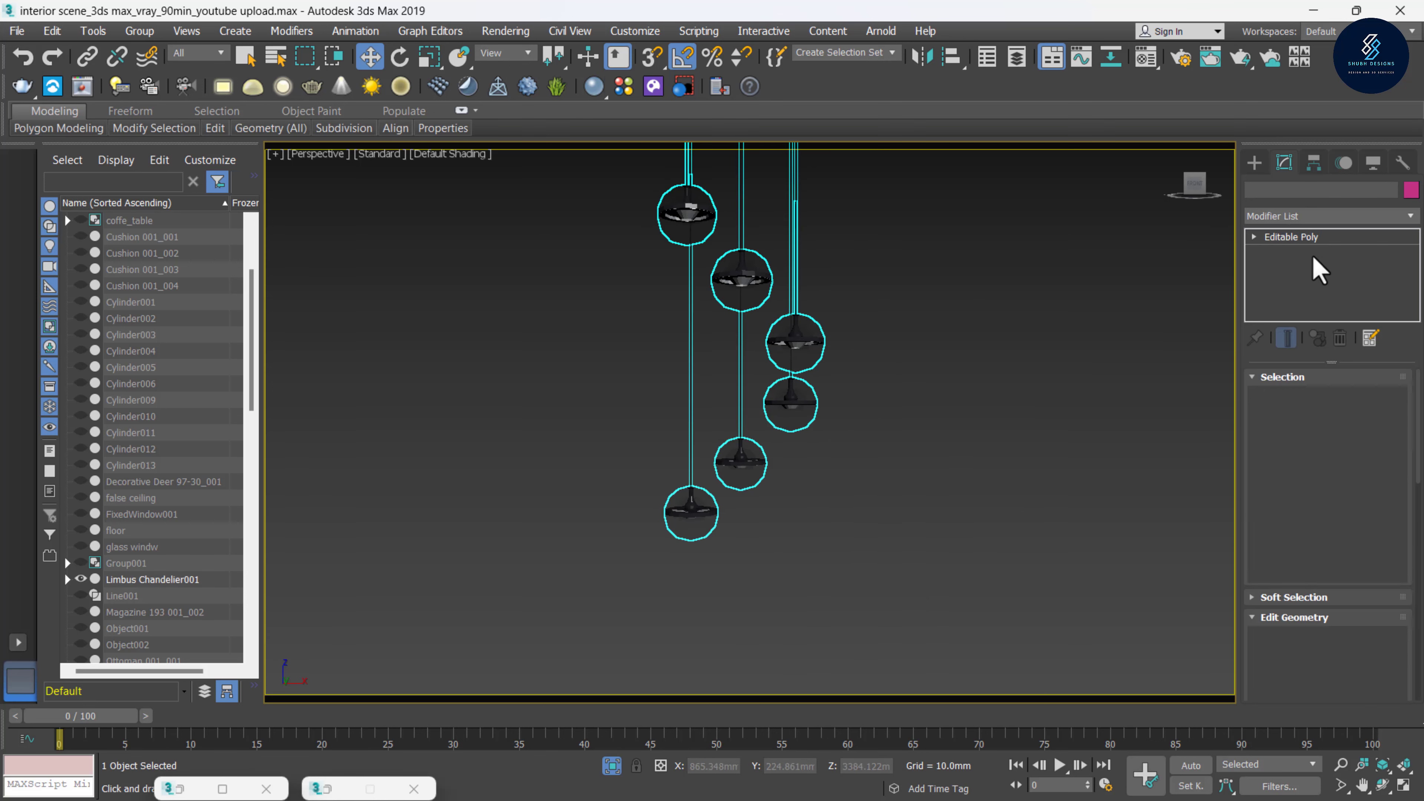
left_click(1255, 237)
At Element level, select the glass globe of each chandelier lamp
left_click(1284, 315)
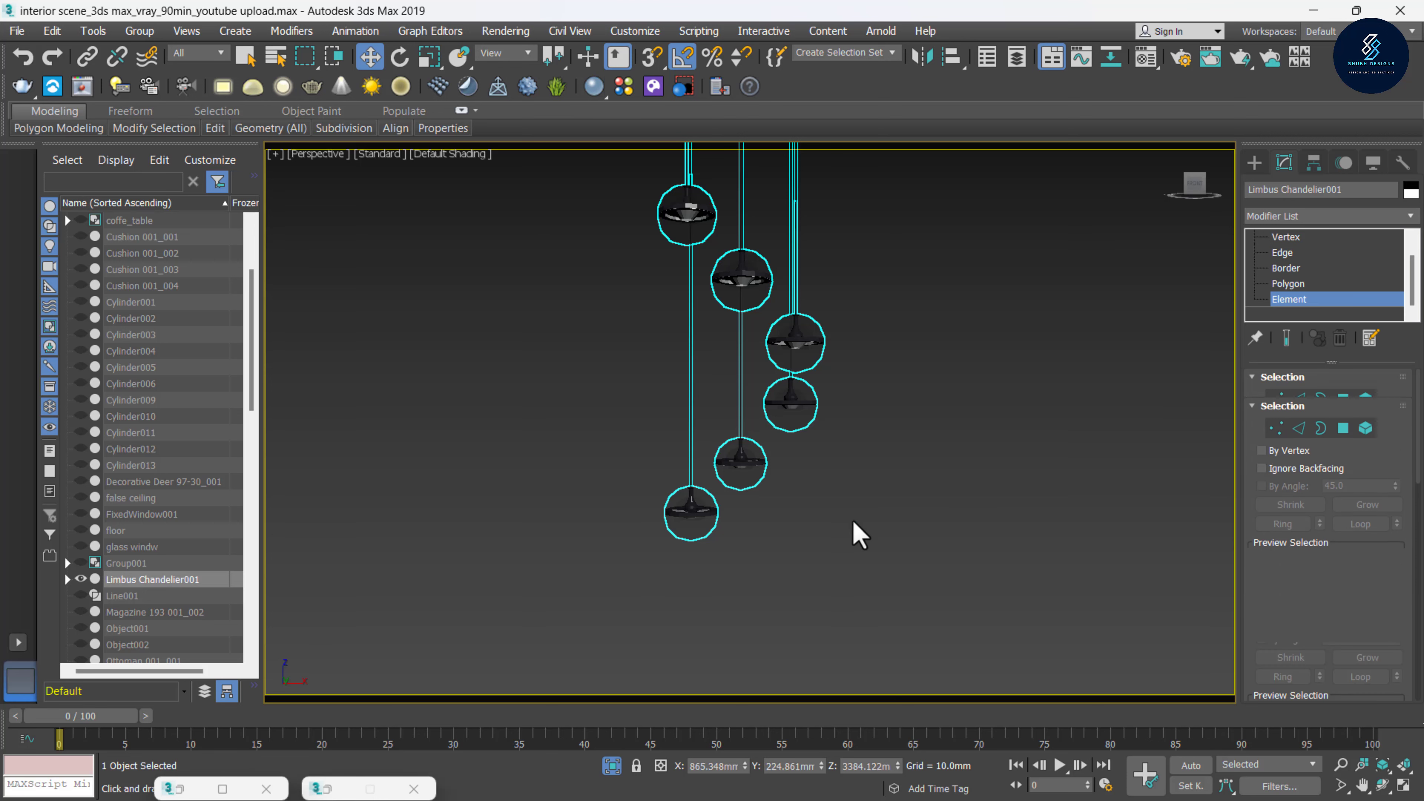
left_click(704, 514)
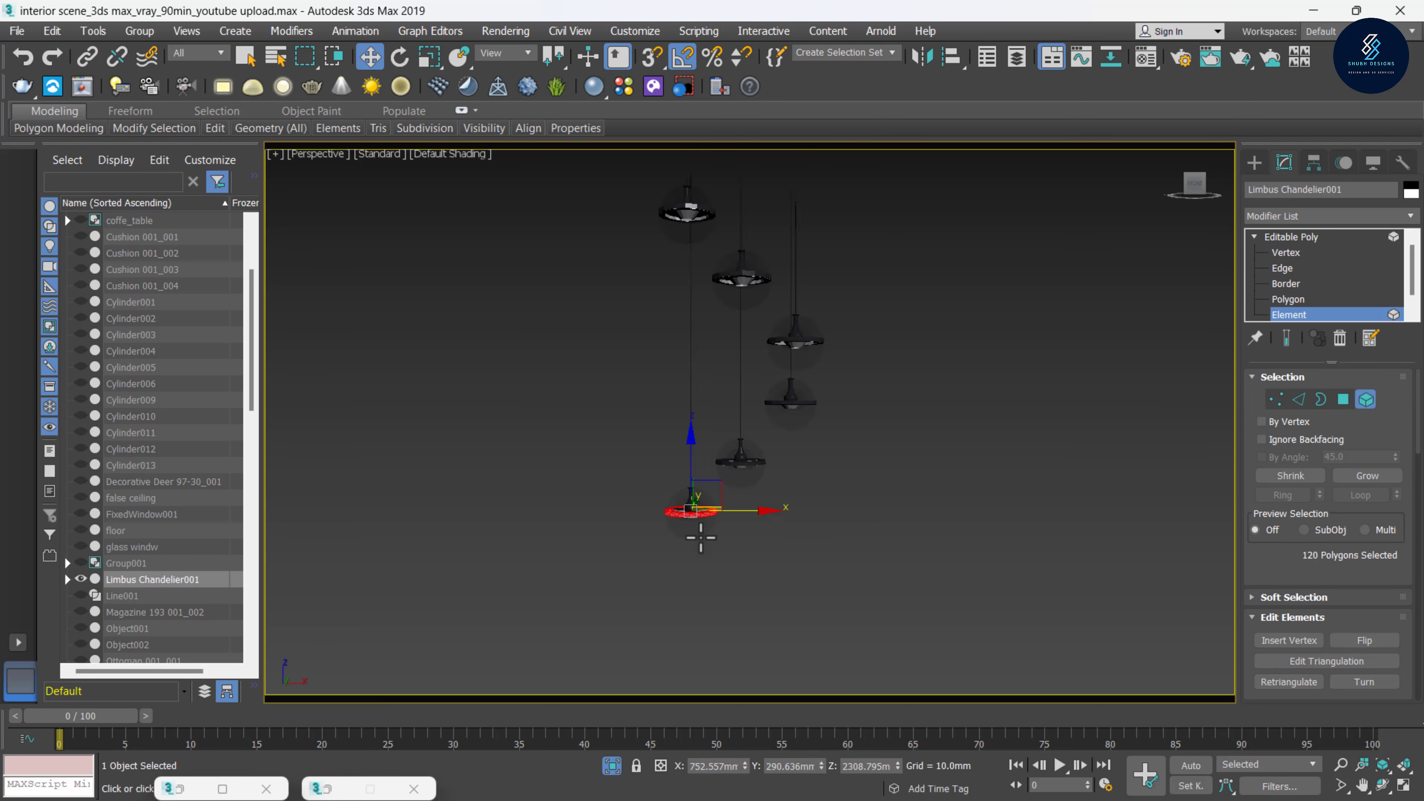
scroll(701, 538, "up", 5)
scroll(701, 538, "up", 3)
left_click(743, 362, "ctrl")
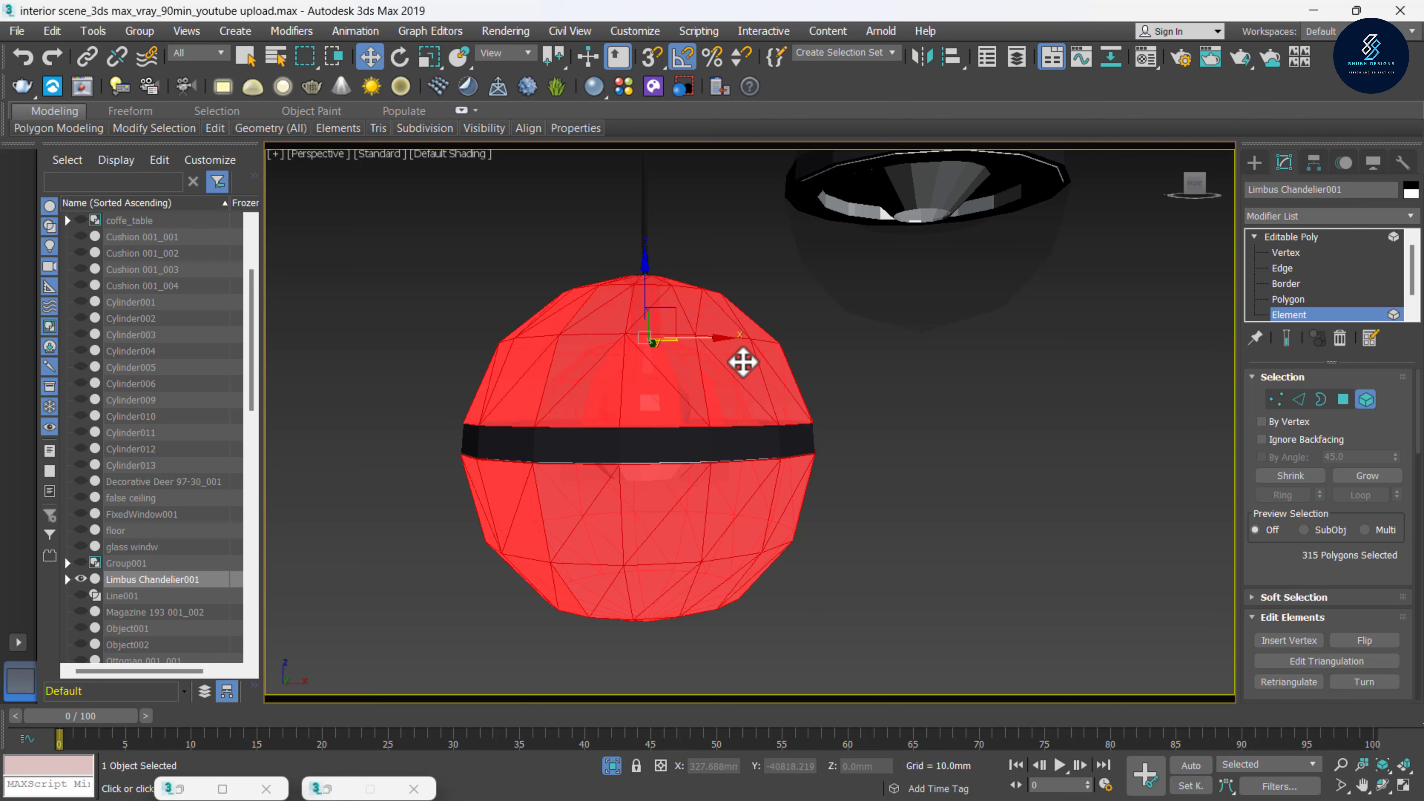
scroll(729, 393, "down", 3)
left_click(819, 225, "ctrl")
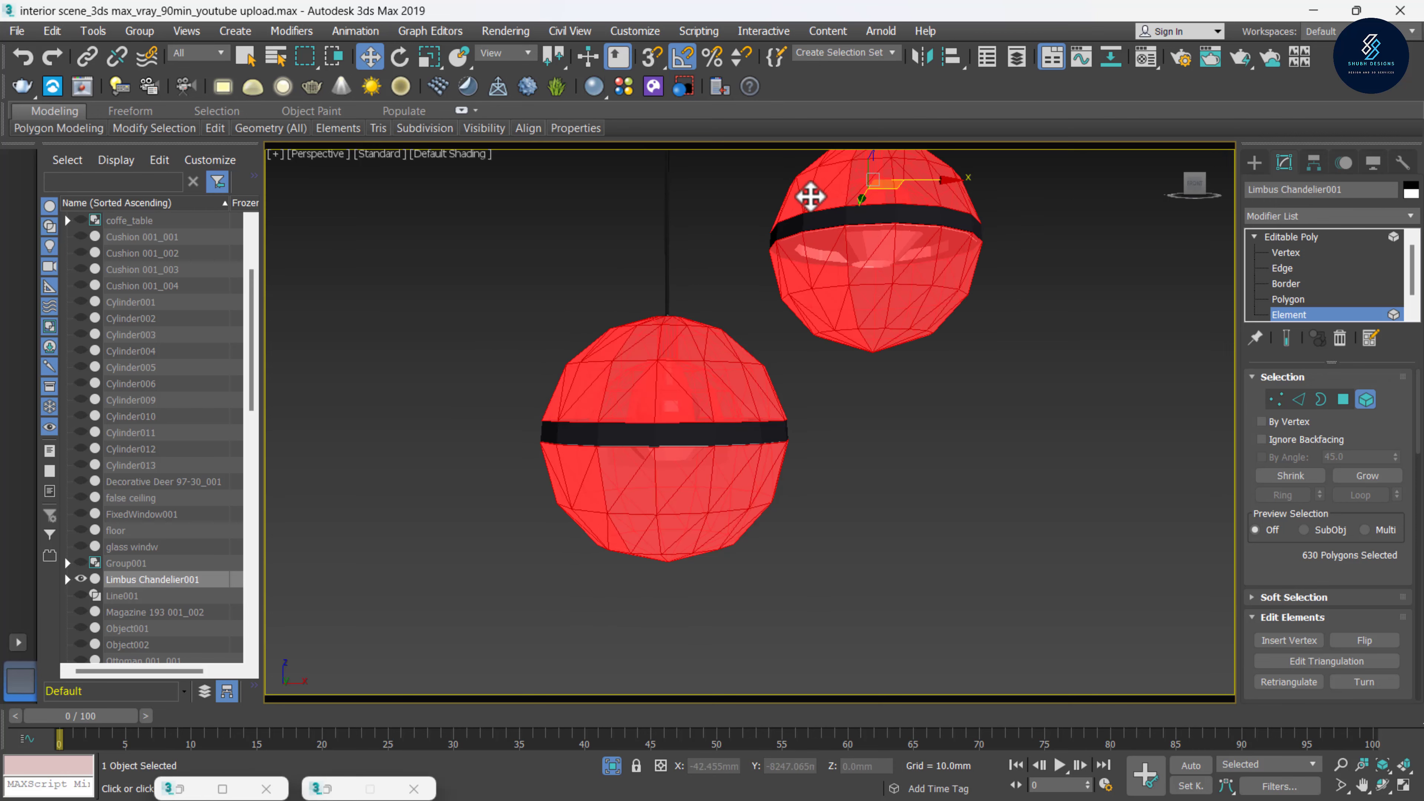
middle_click_drag(878, 333, 657, 604)
left_click(899, 312, "ctrl")
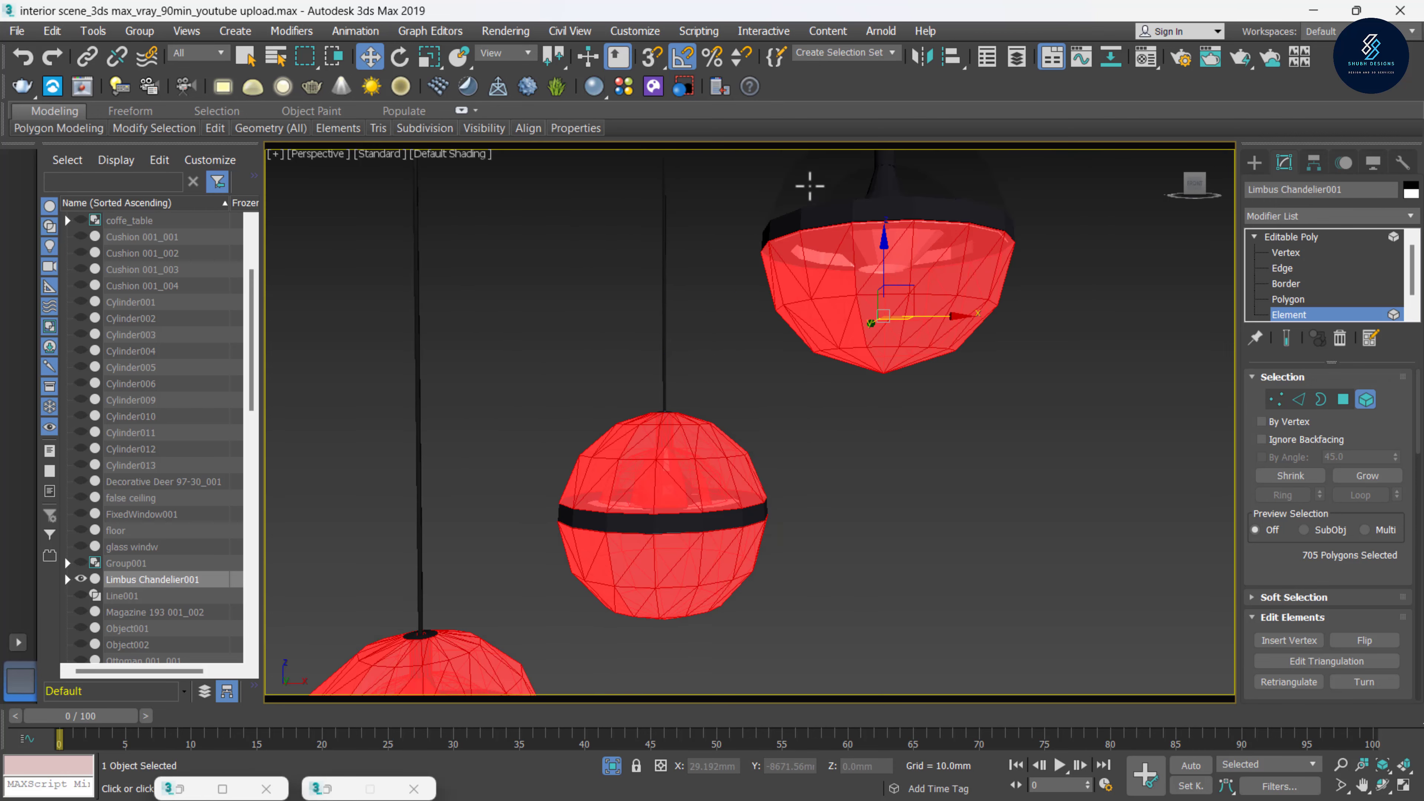
scroll(971, 307, "down", 4)
middle_click_drag(967, 306, 899, 328)
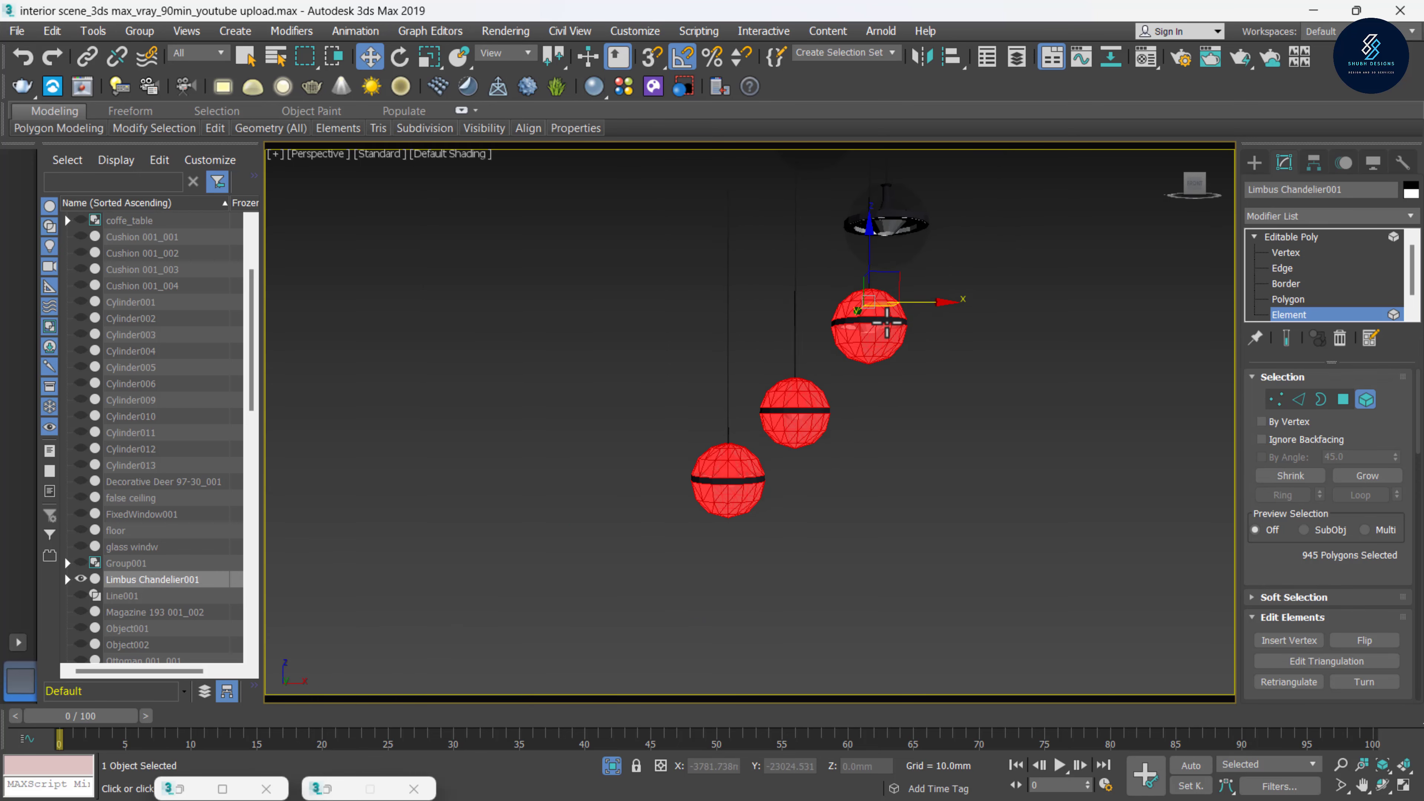
scroll(859, 366, "up", 6)
scroll(859, 366, "up", 2)
scroll(860, 366, "down", 5)
After a trial delete and undo, detach the selected globes as Object006
key("Delete")
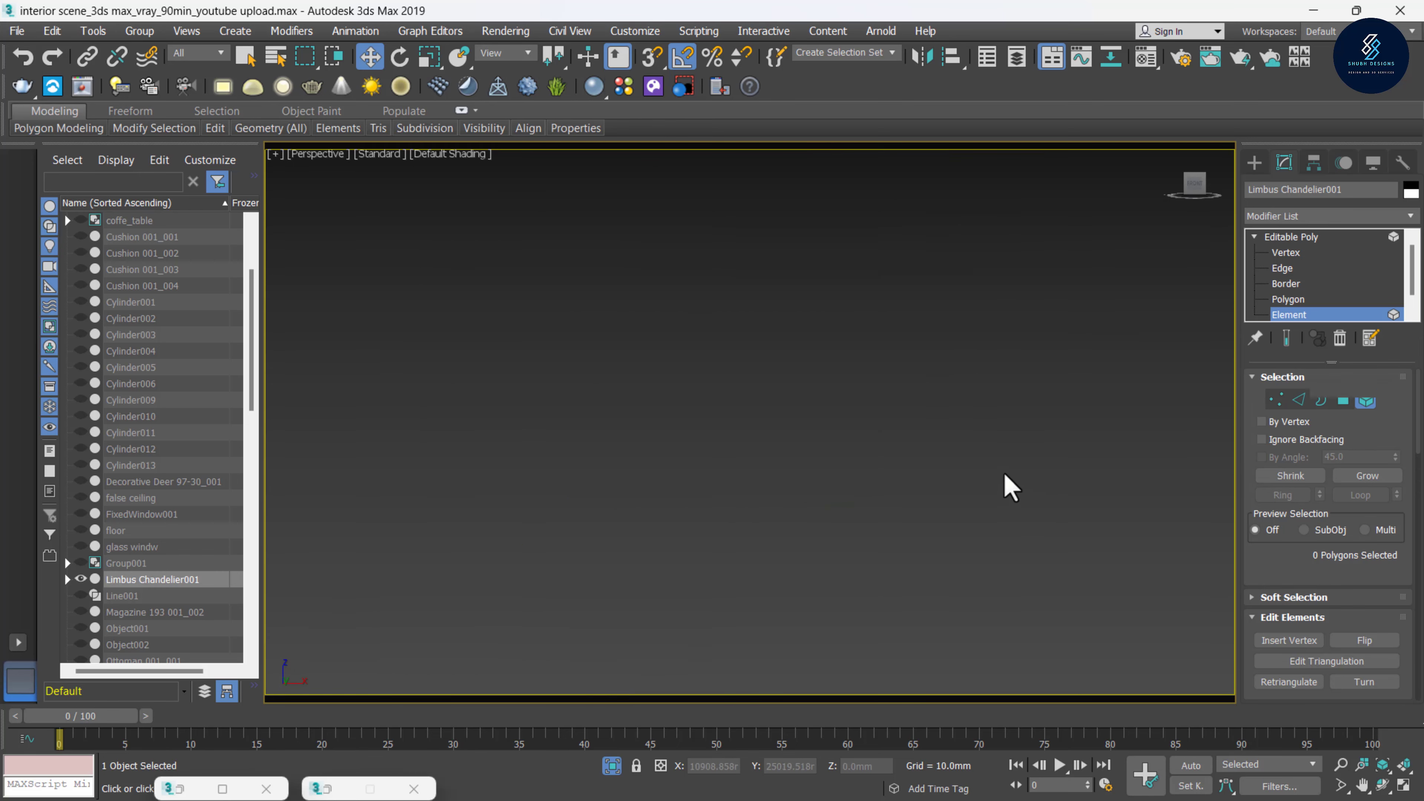
key("ctrl+z")
scroll(766, 290, "down", 4)
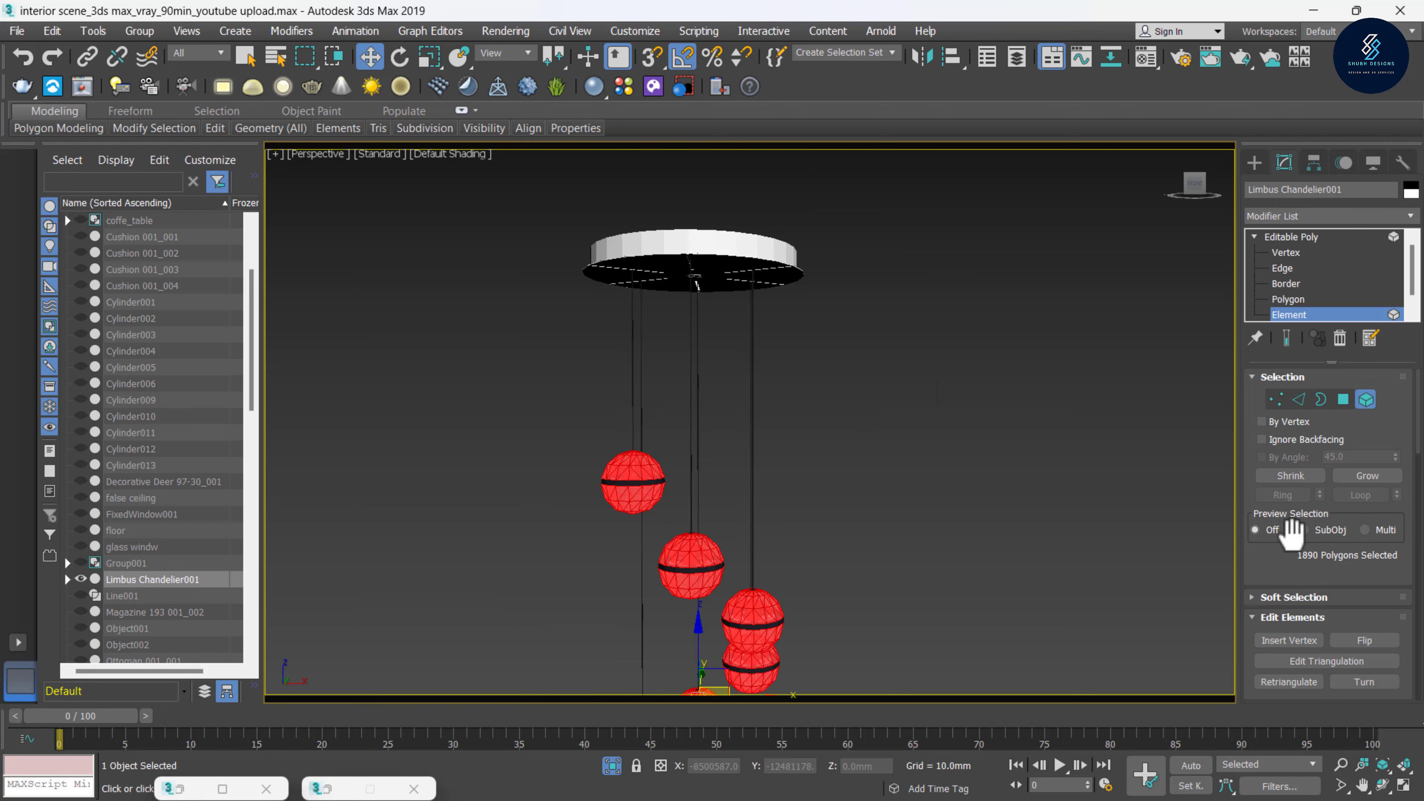
scroll(1269, 603, "down", 2)
scroll(1269, 603, "down", 2)
scroll(1265, 589, "down", 2)
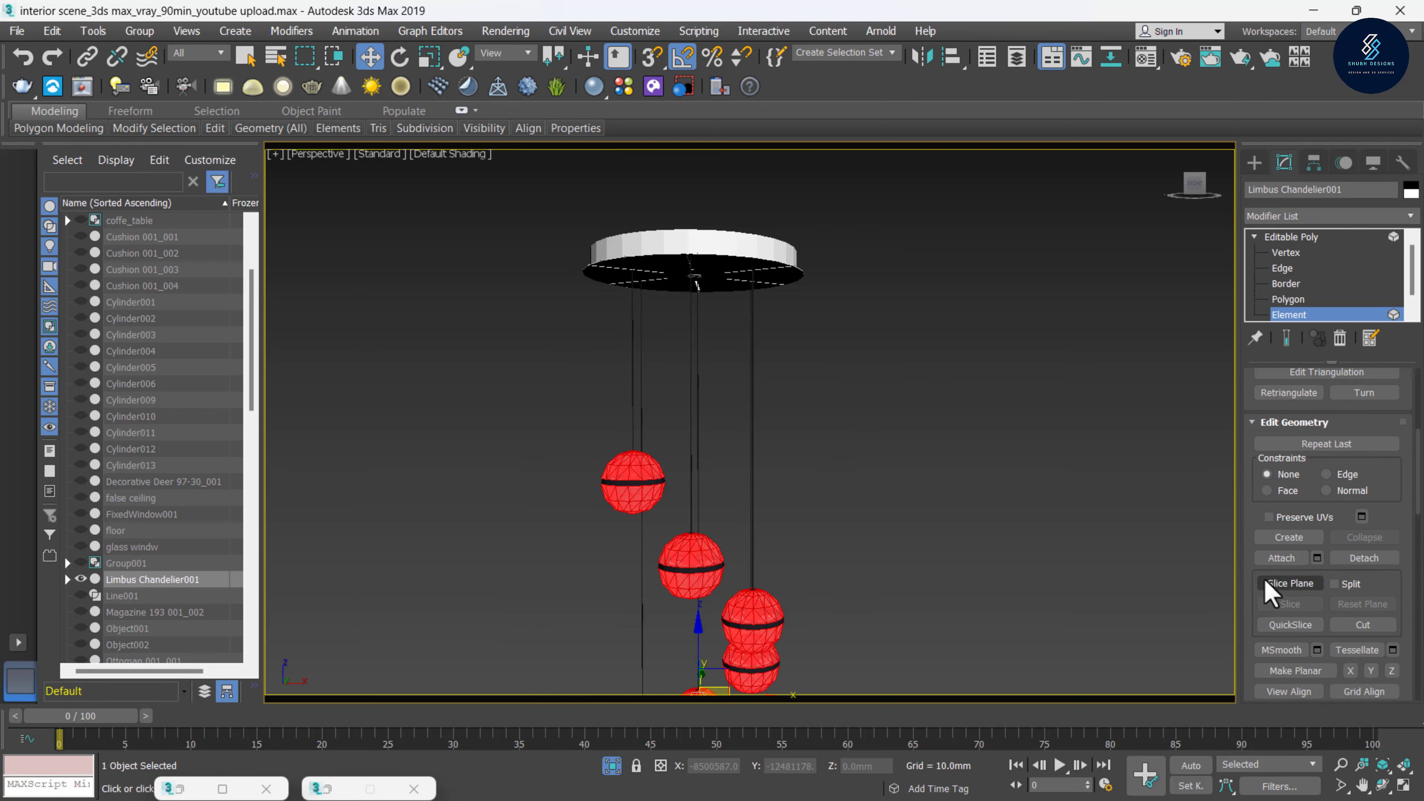
left_click(1364, 558)
left_click(777, 419)
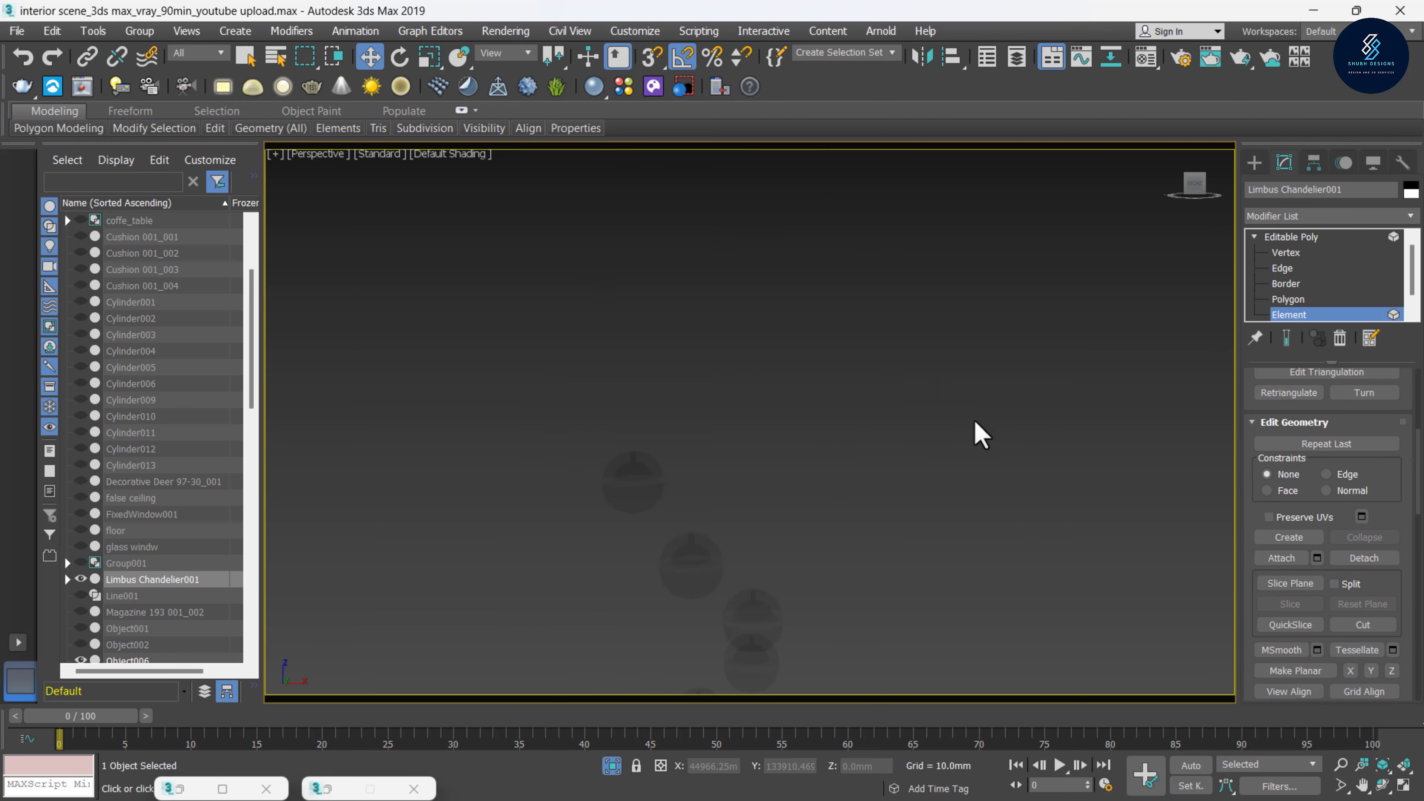
left_click(906, 509)
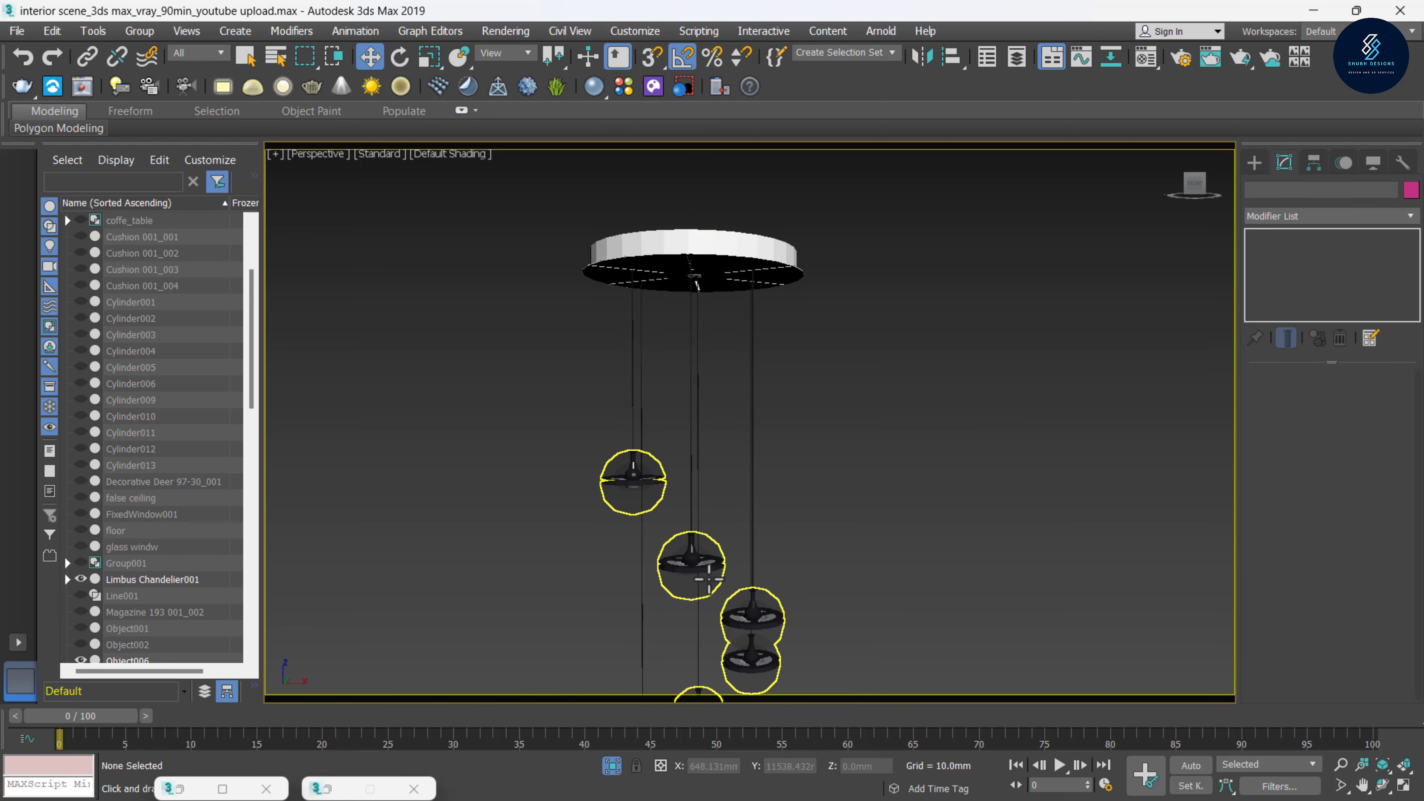
Select the chandelier again and isolate it on its own
scroll(693, 566, "up", 3)
scroll(695, 568, "up", 2)
left_click(696, 568)
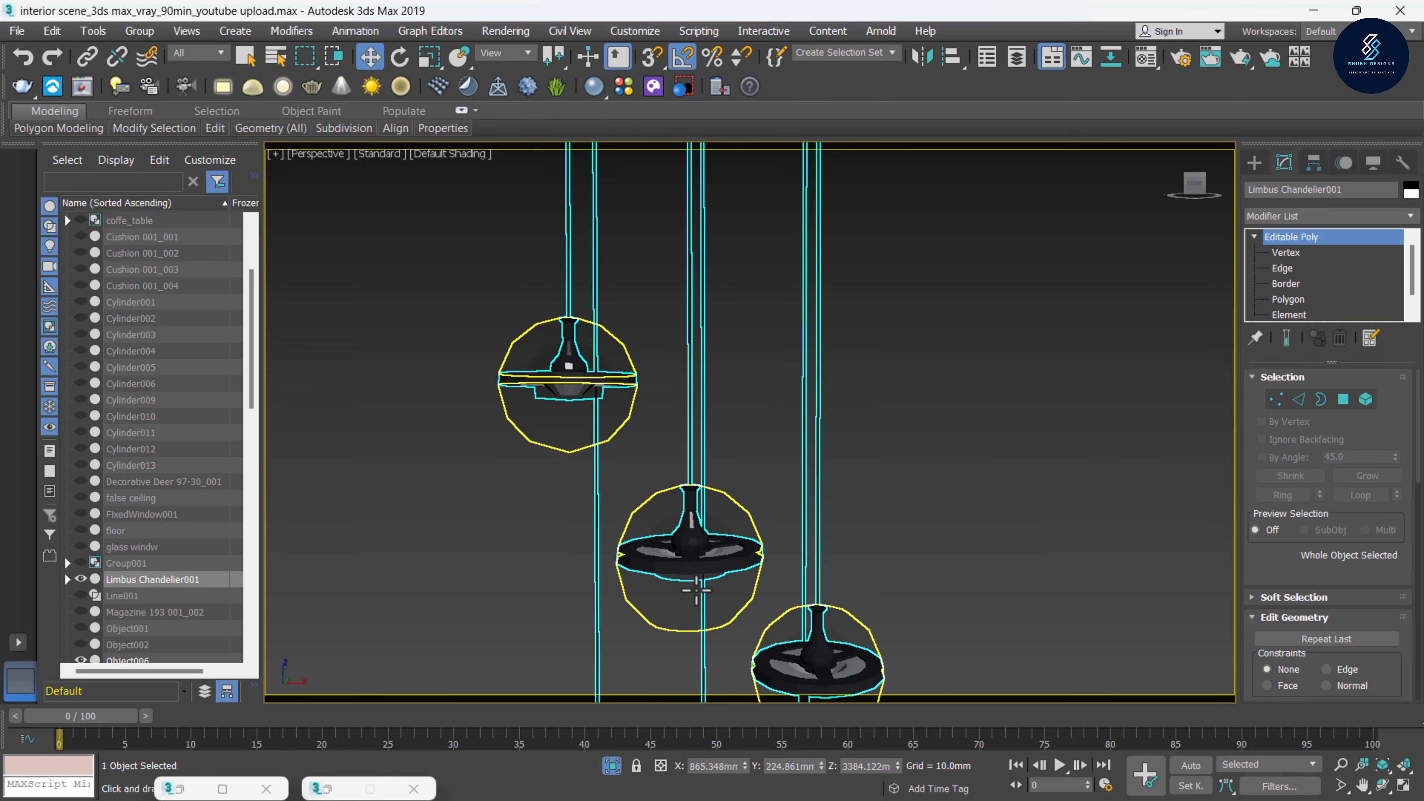
middle_click_drag(695, 567, 701, 543, "alt")
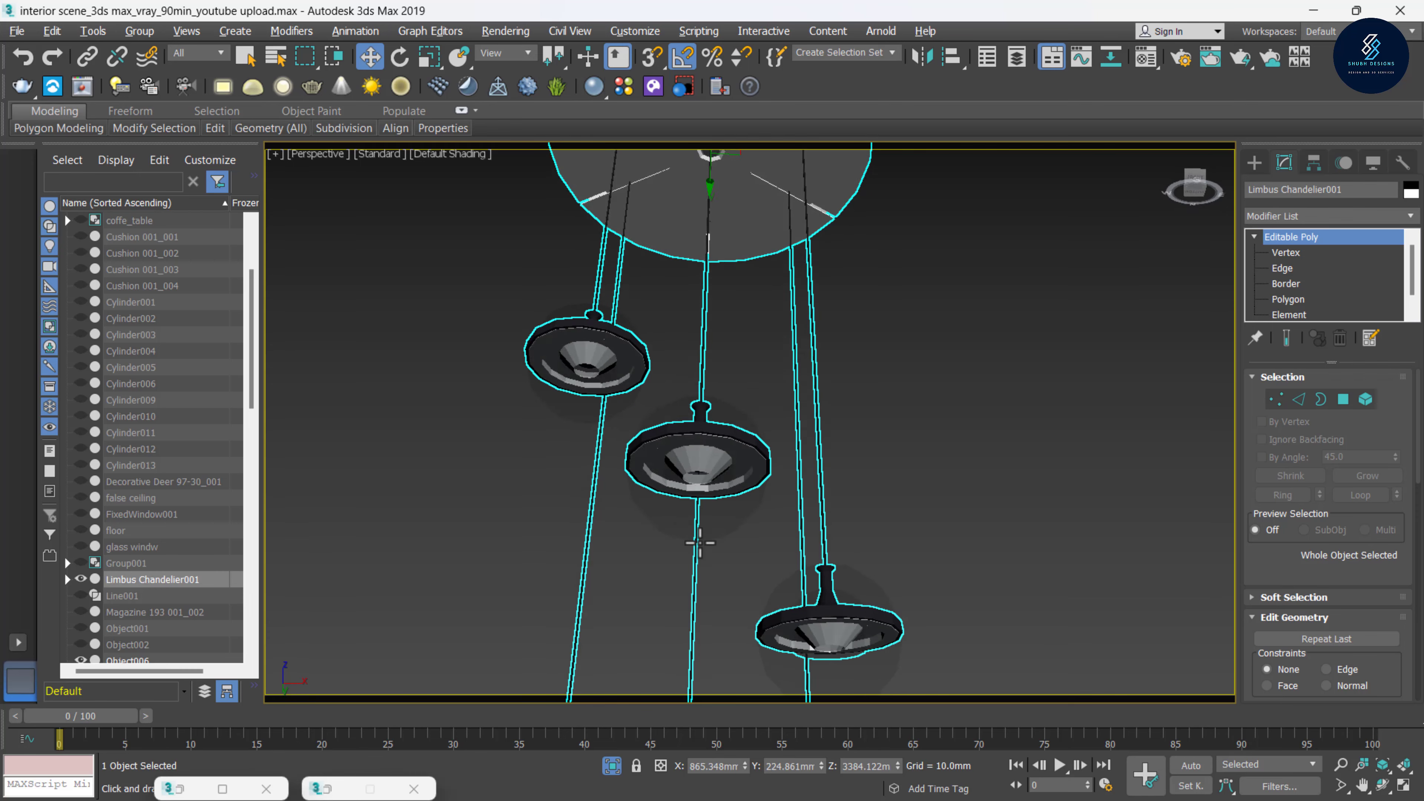
right_click(701, 543)
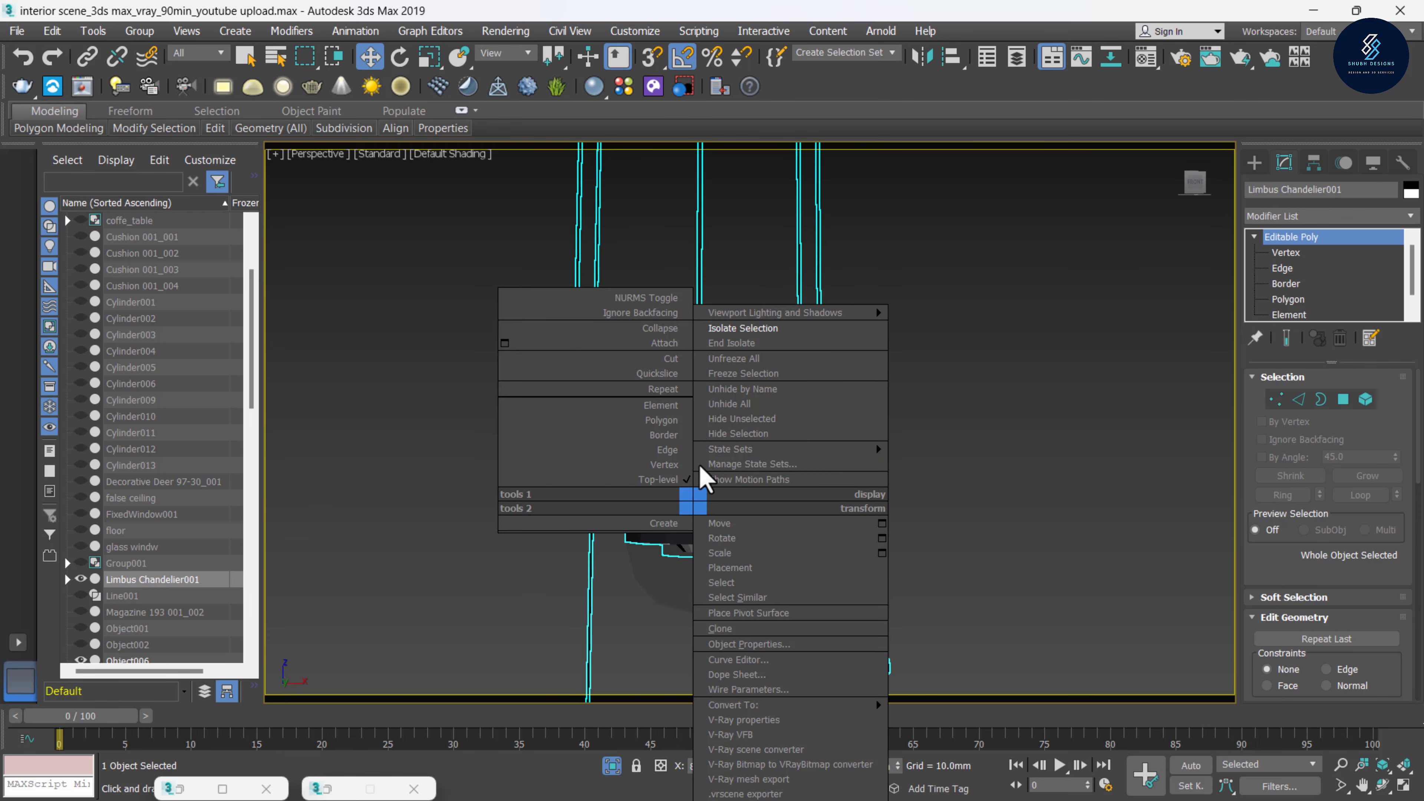
left_click(736, 336)
scroll(761, 449, "up", 3)
scroll(763, 451, "up", 4)
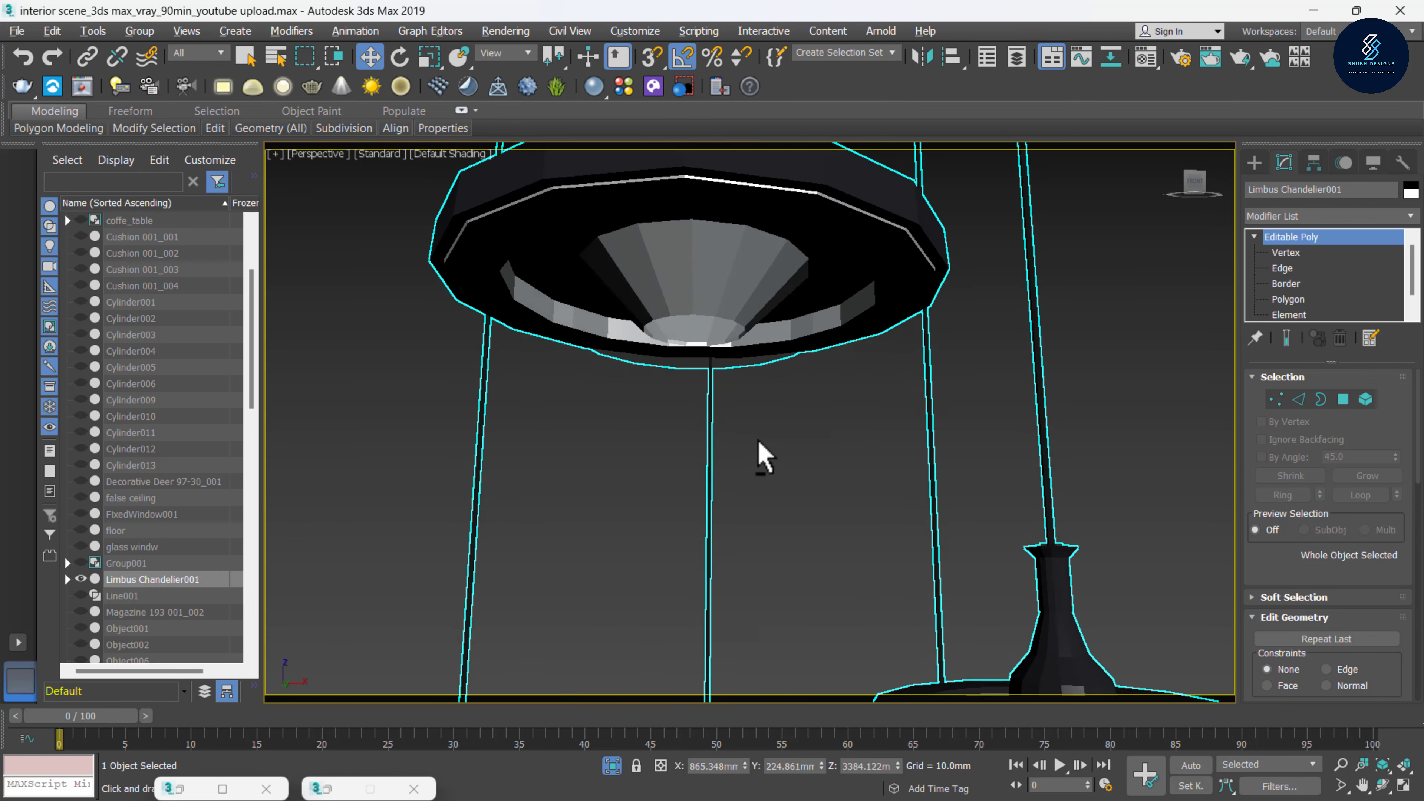
scroll(764, 448, "up", 3)
scroll(773, 493, "down", 10)
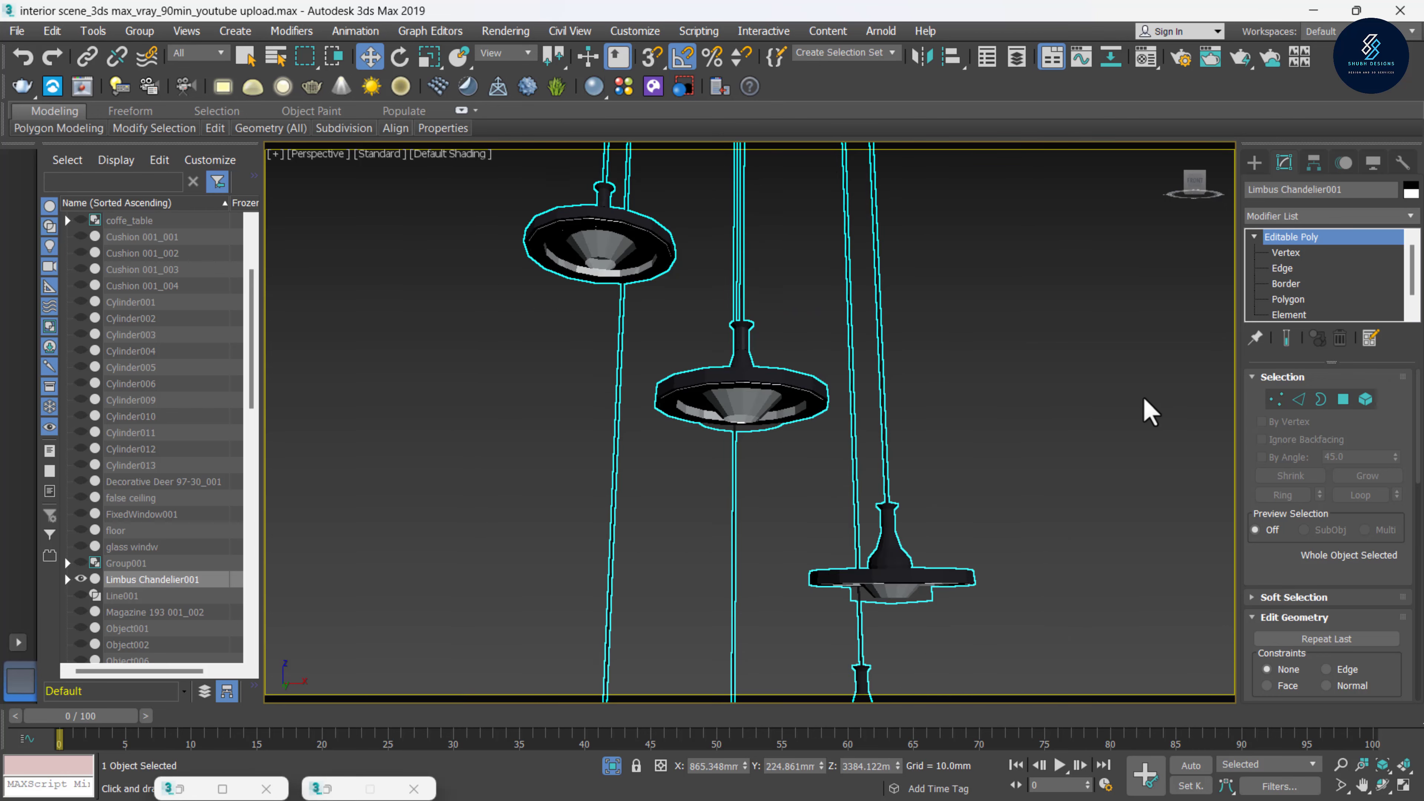
left_click(1145, 407)
At Element level, select the inner bulb part of each pendant lamp
left_click(1290, 314)
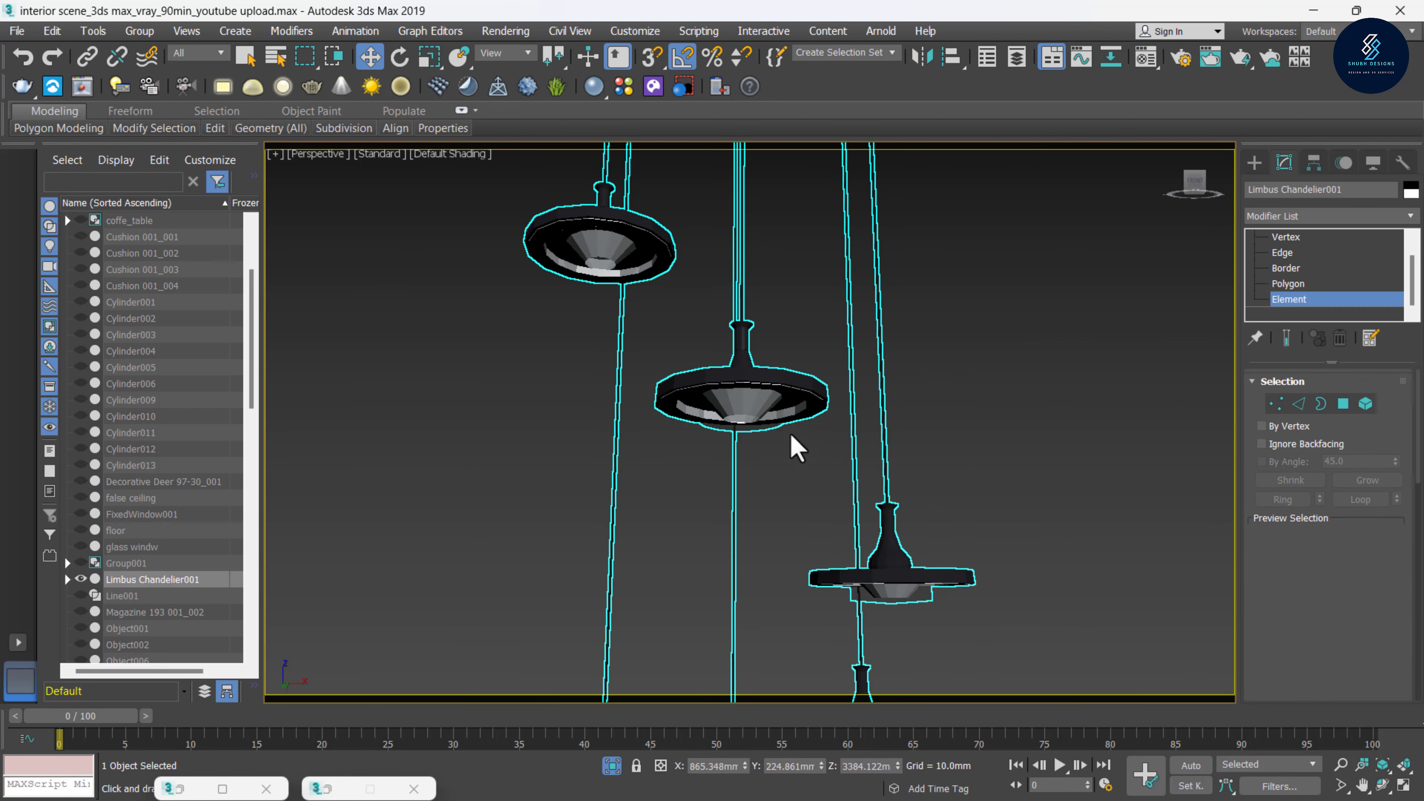
left_click(758, 429)
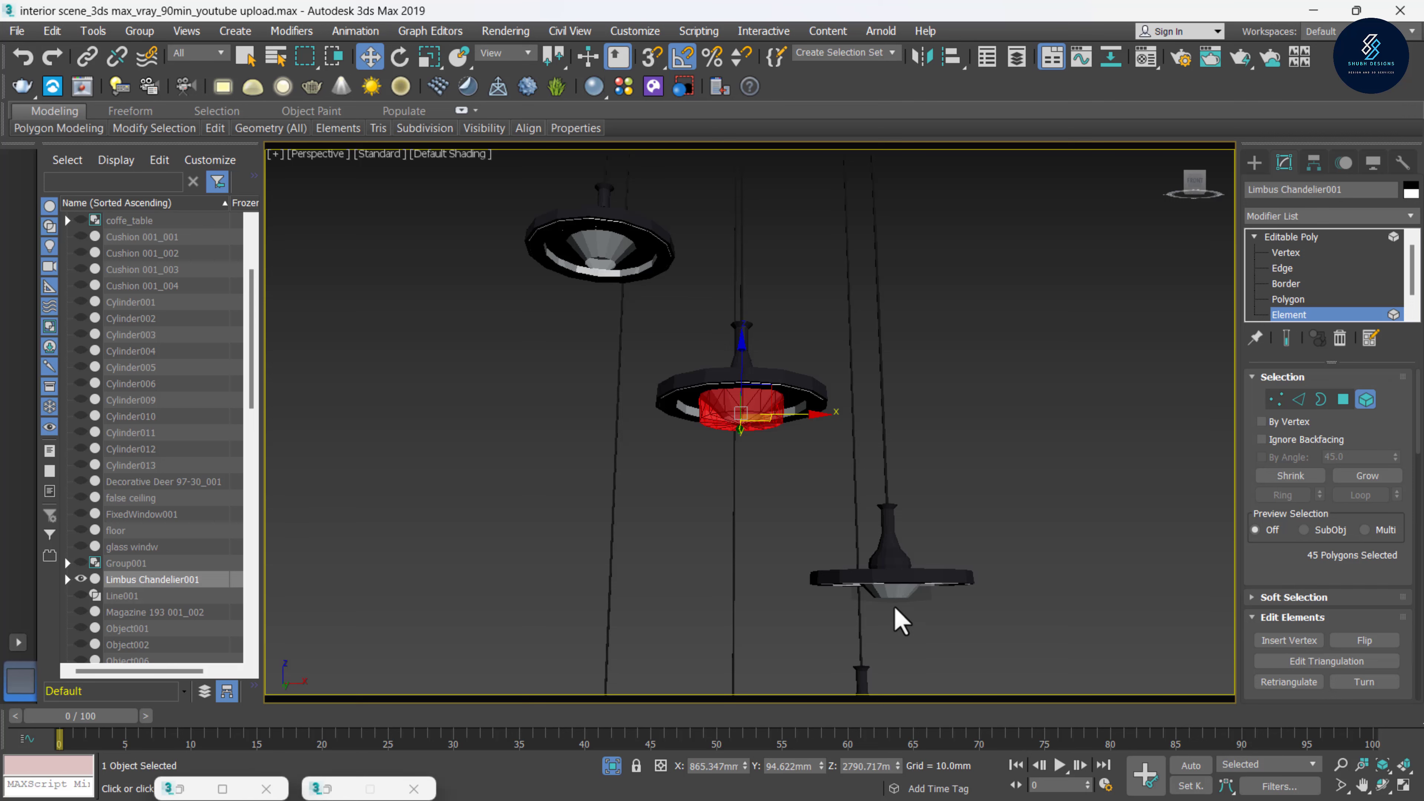
scroll(900, 617, "up", 5)
left_click(925, 575, "ctrl")
scroll(897, 550, "down", 5)
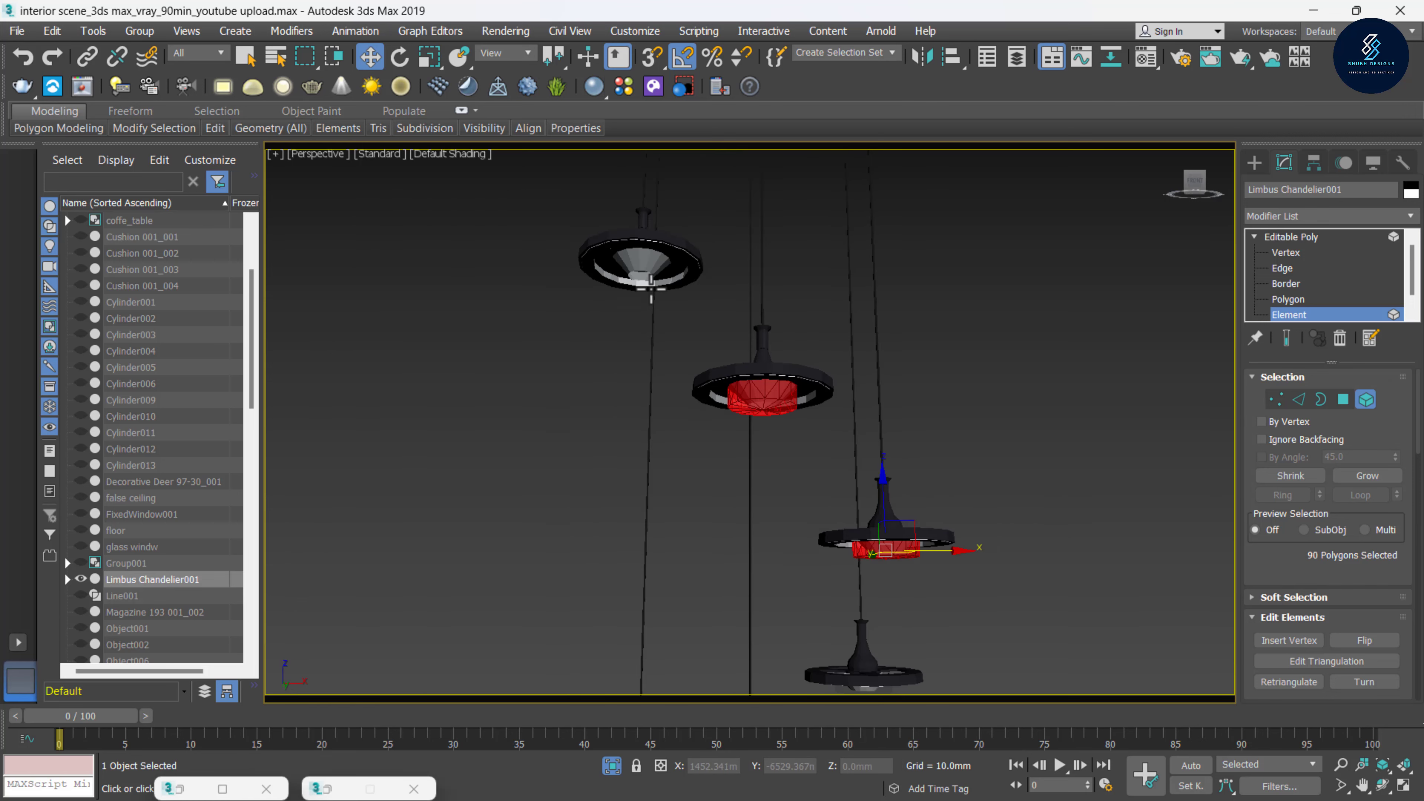
scroll(693, 286, "up", 3)
left_click(665, 271, "ctrl")
scroll(662, 271, "down", 5)
scroll(806, 514, "up", 5)
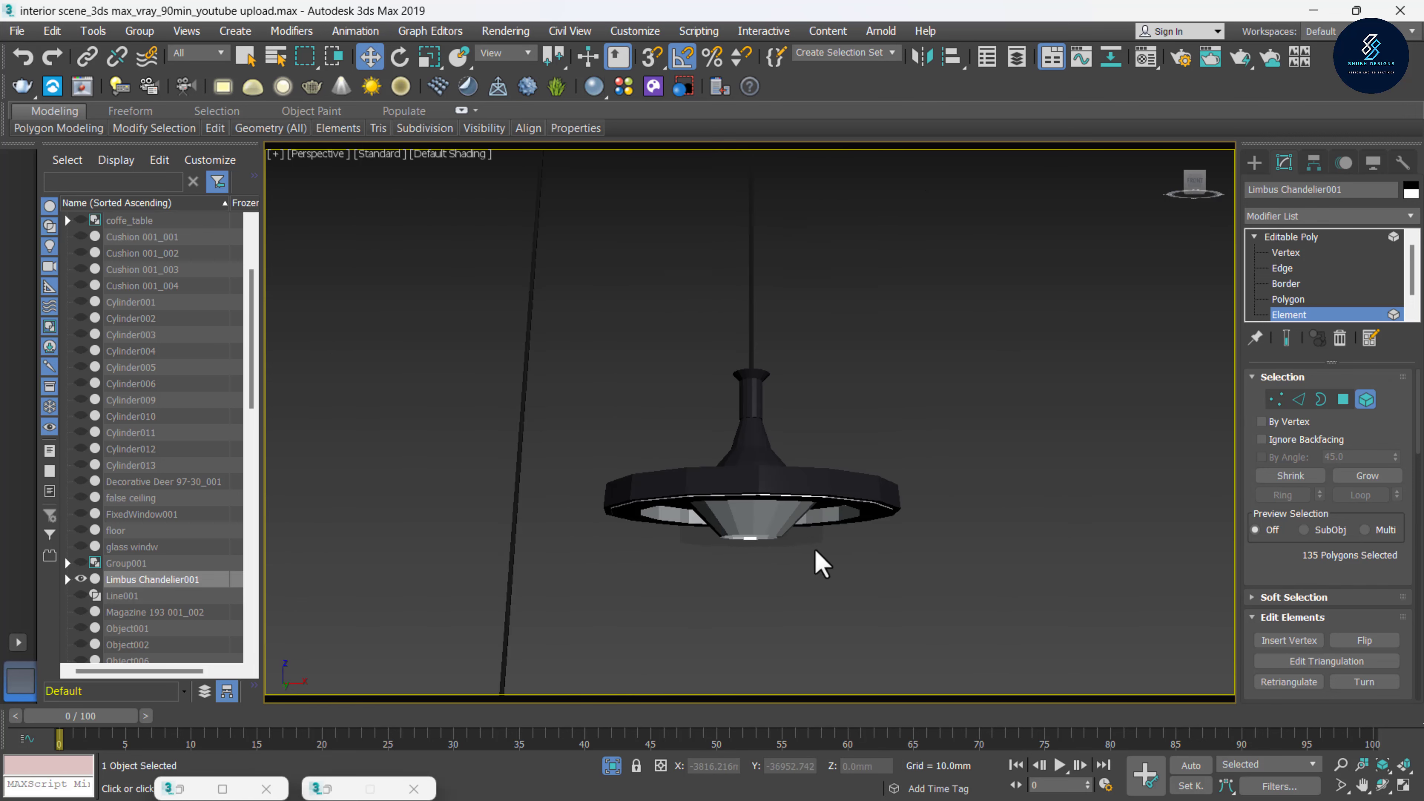
left_click(807, 539, "ctrl")
scroll(804, 536, "down", 6)
scroll(1252, 564, "down", 2)
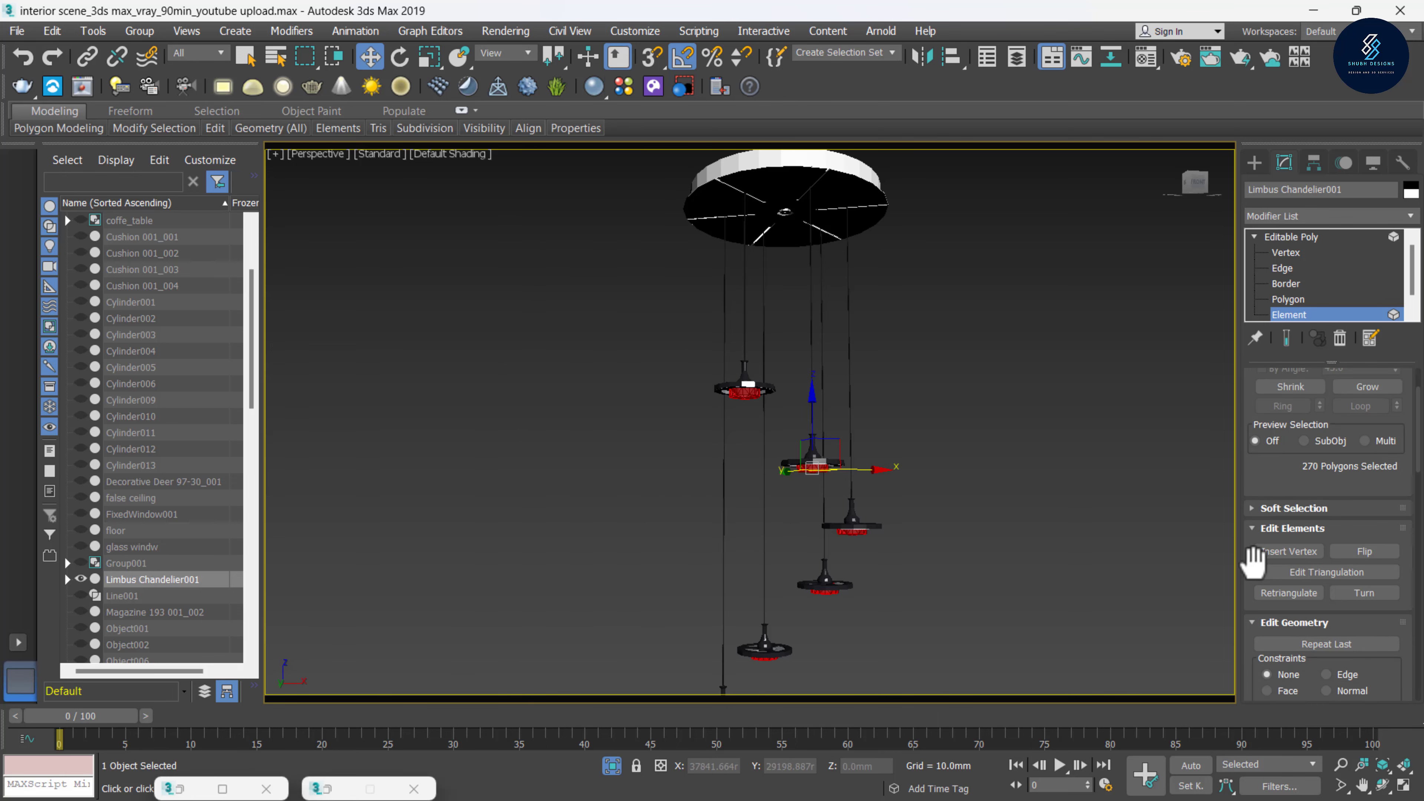
scroll(1253, 558, "down", 2)
scroll(1256, 555, "down", 2)
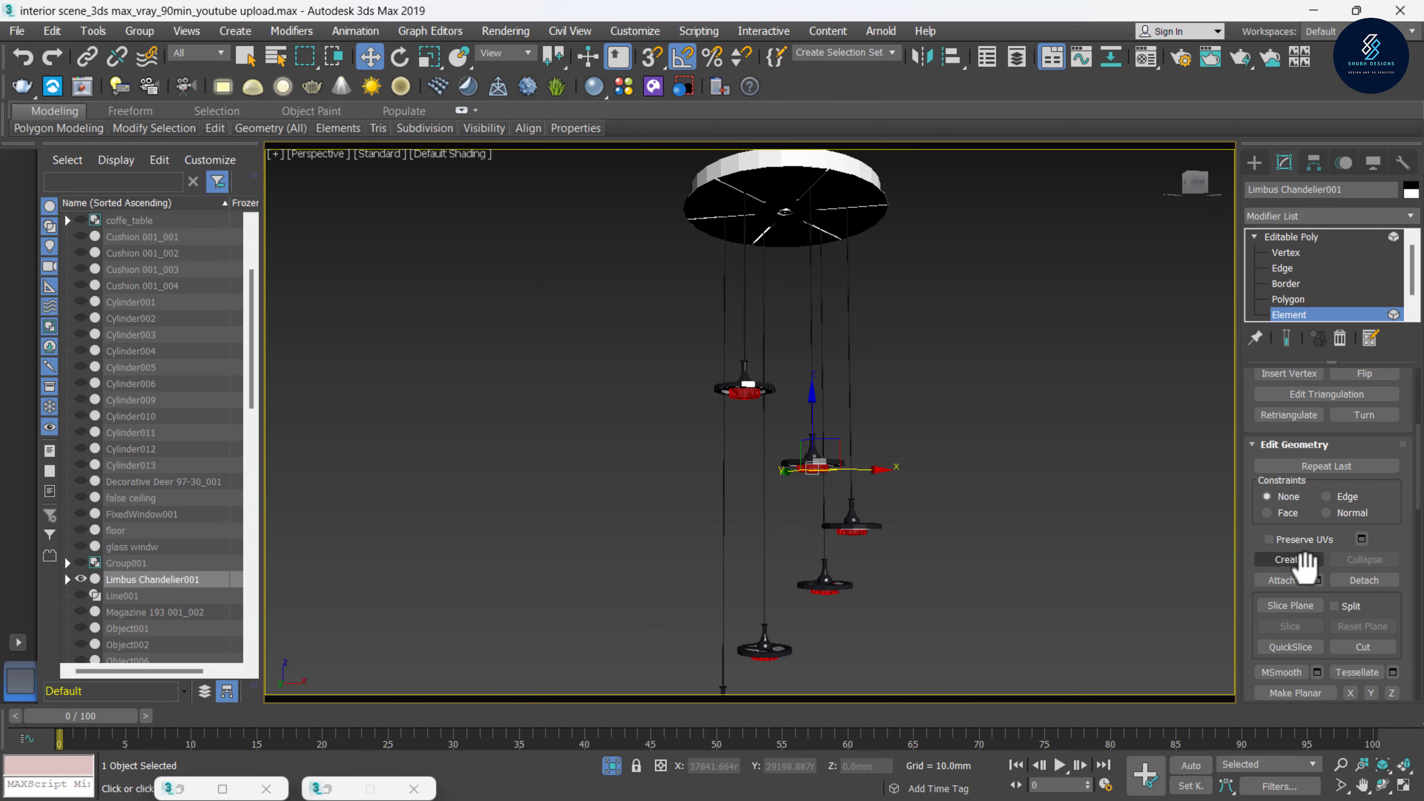
Detach the selected bulbs as a new object named 'light ceinldlier'
left_click(1364, 581)
type("light ceinldlier")
left_click(779, 417)
left_click(851, 526)
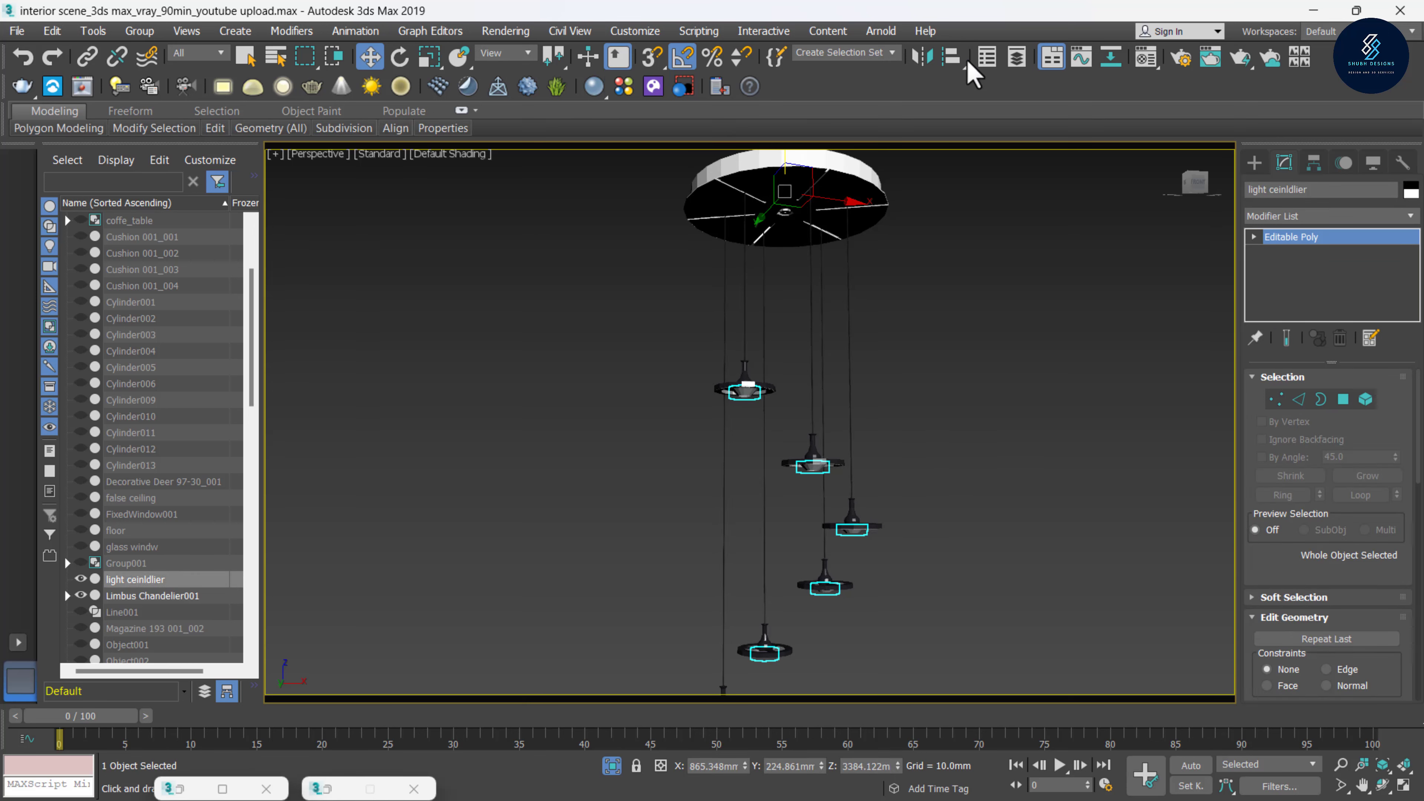
Create a VRayLightMtl in a Material Editor slot and assign it to the bulbs
left_click(1146, 56)
left_click_drag(1114, 392, 1077, 352)
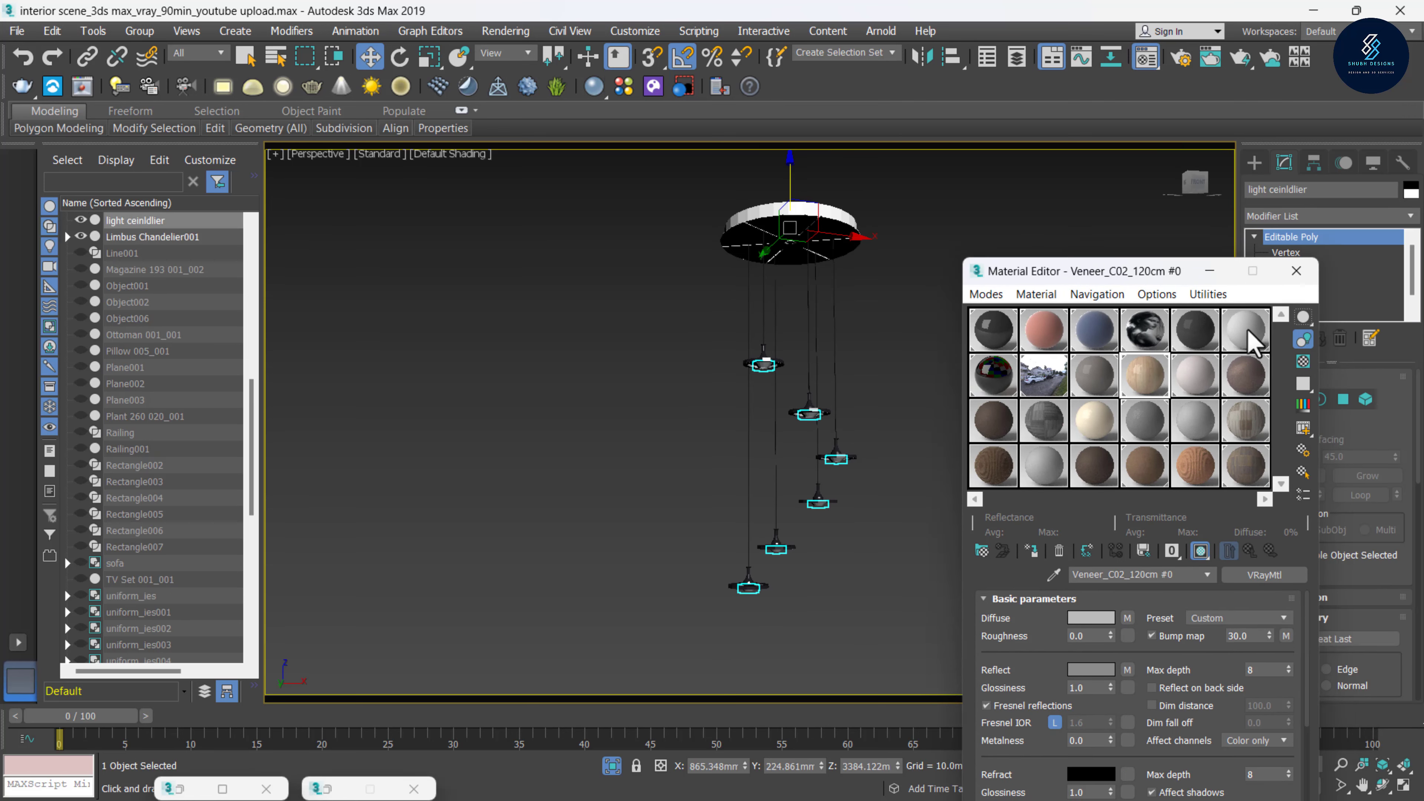
left_click(1250, 331)
left_click(983, 552)
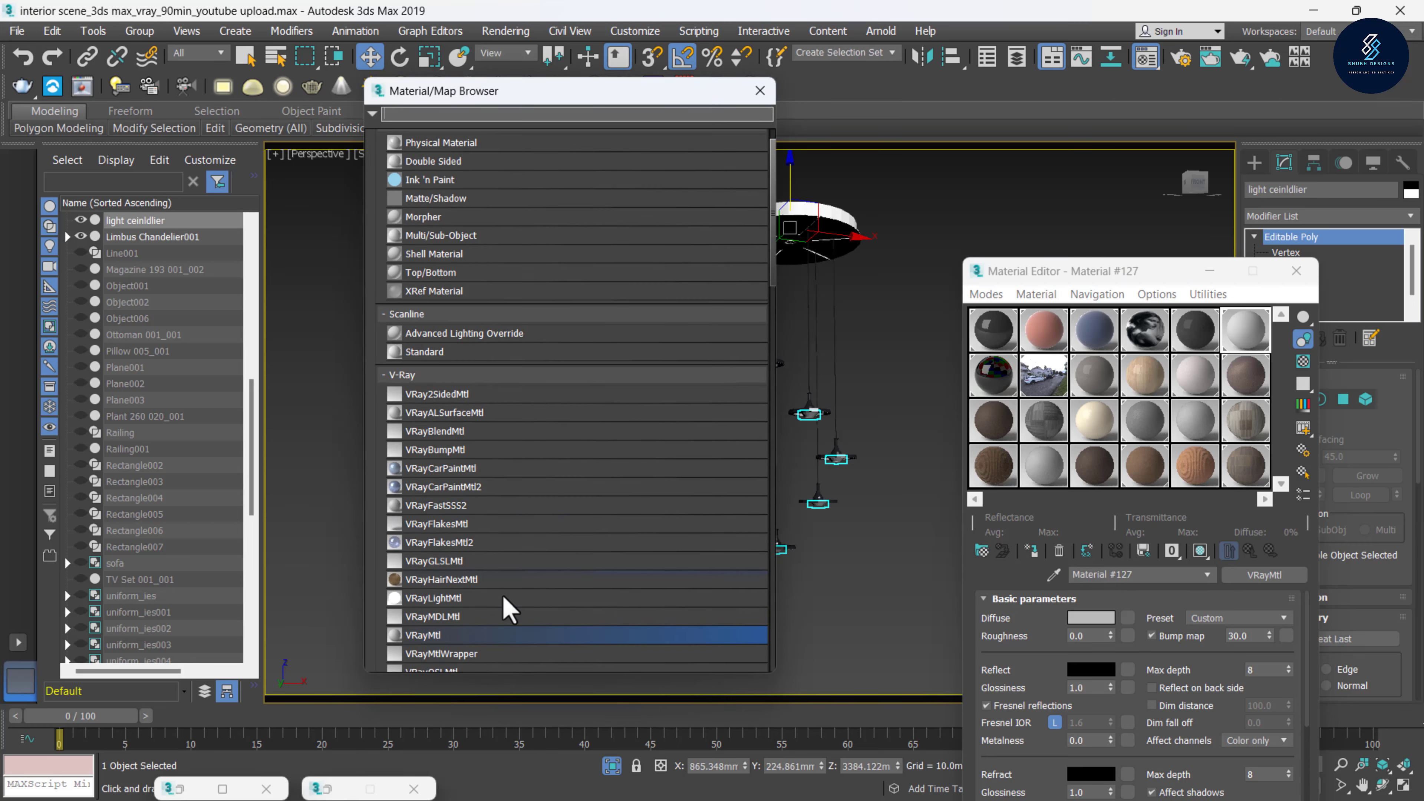
double_click(435, 598)
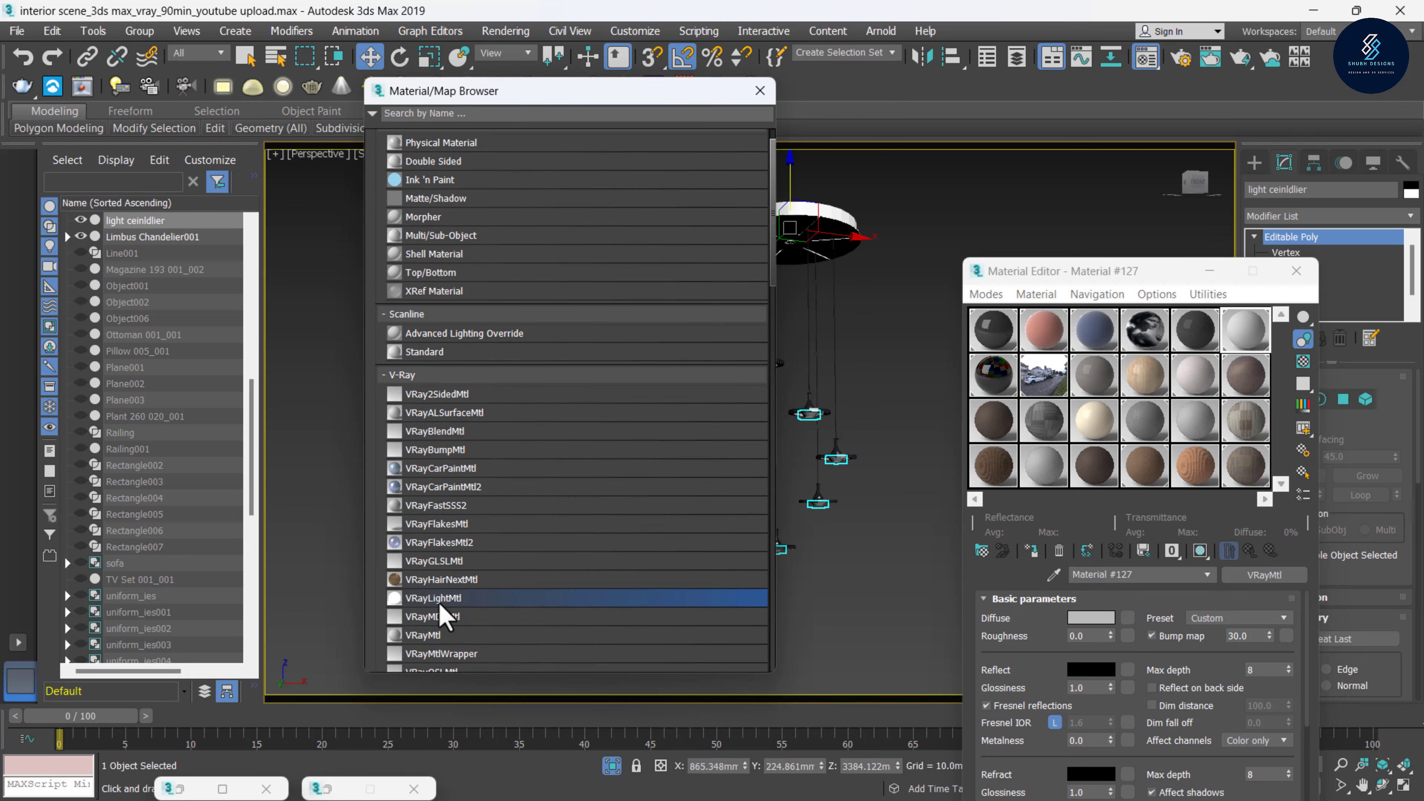
left_click(769, 92)
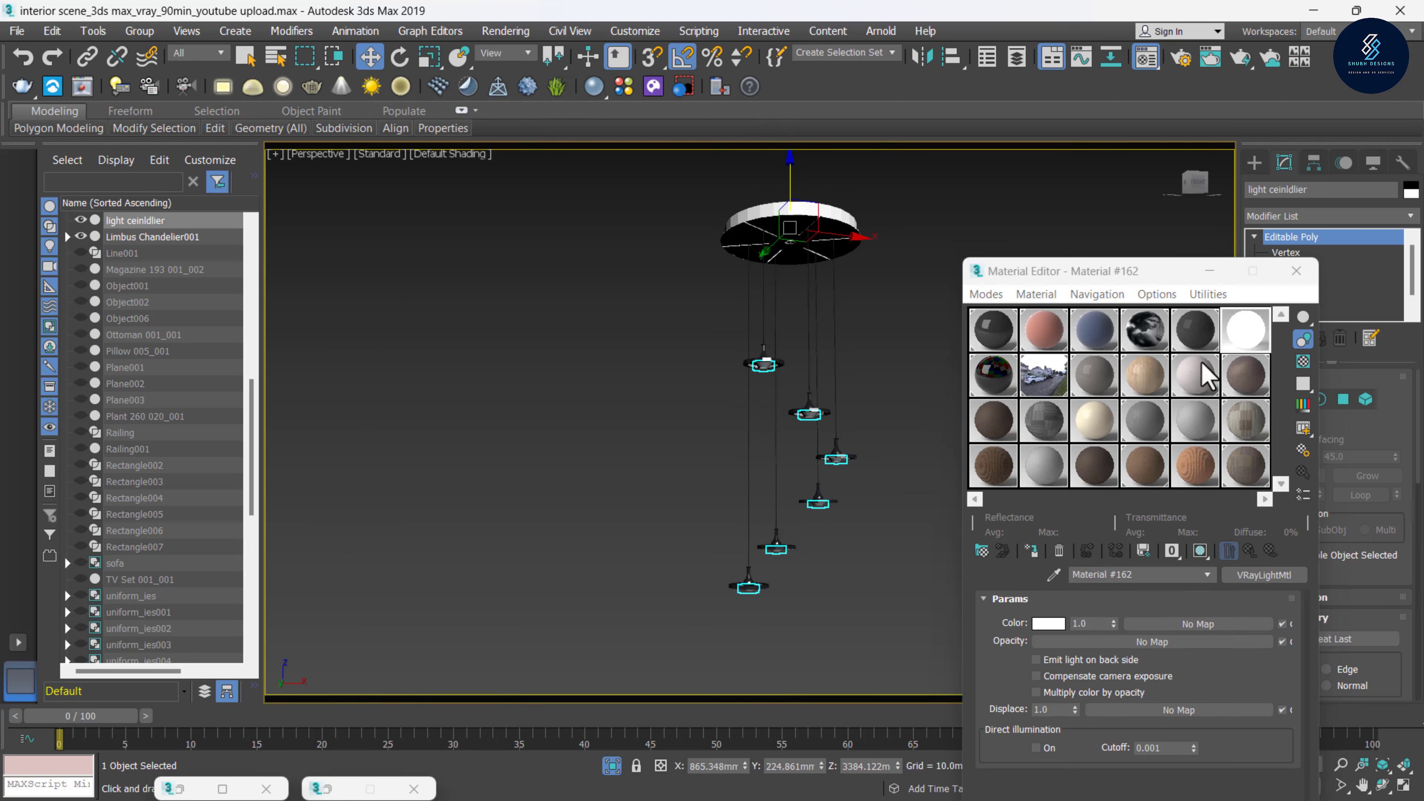
left_click(1034, 552)
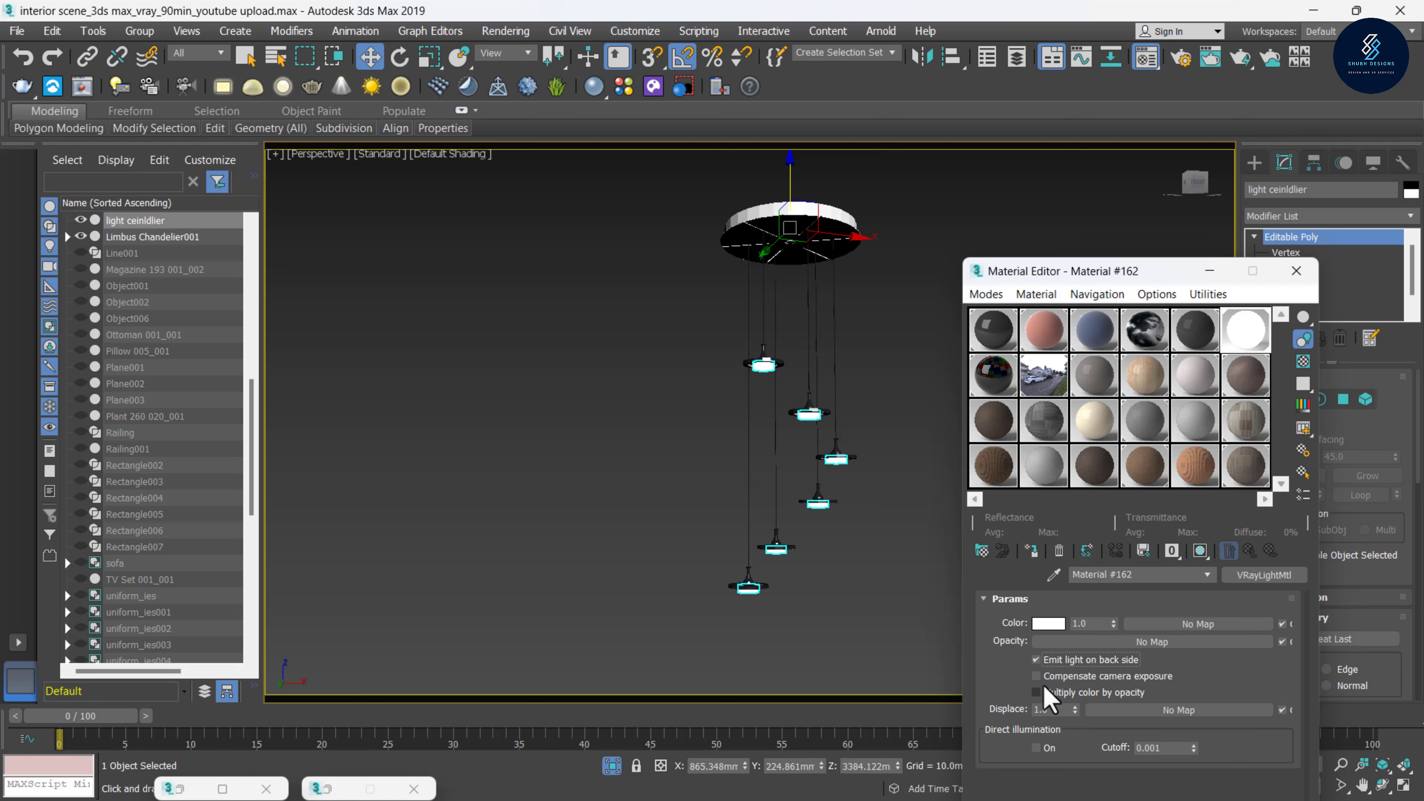
Set the light colour to warm peach 234/170/68 with multiplier 8.0
left_click(1049, 625)
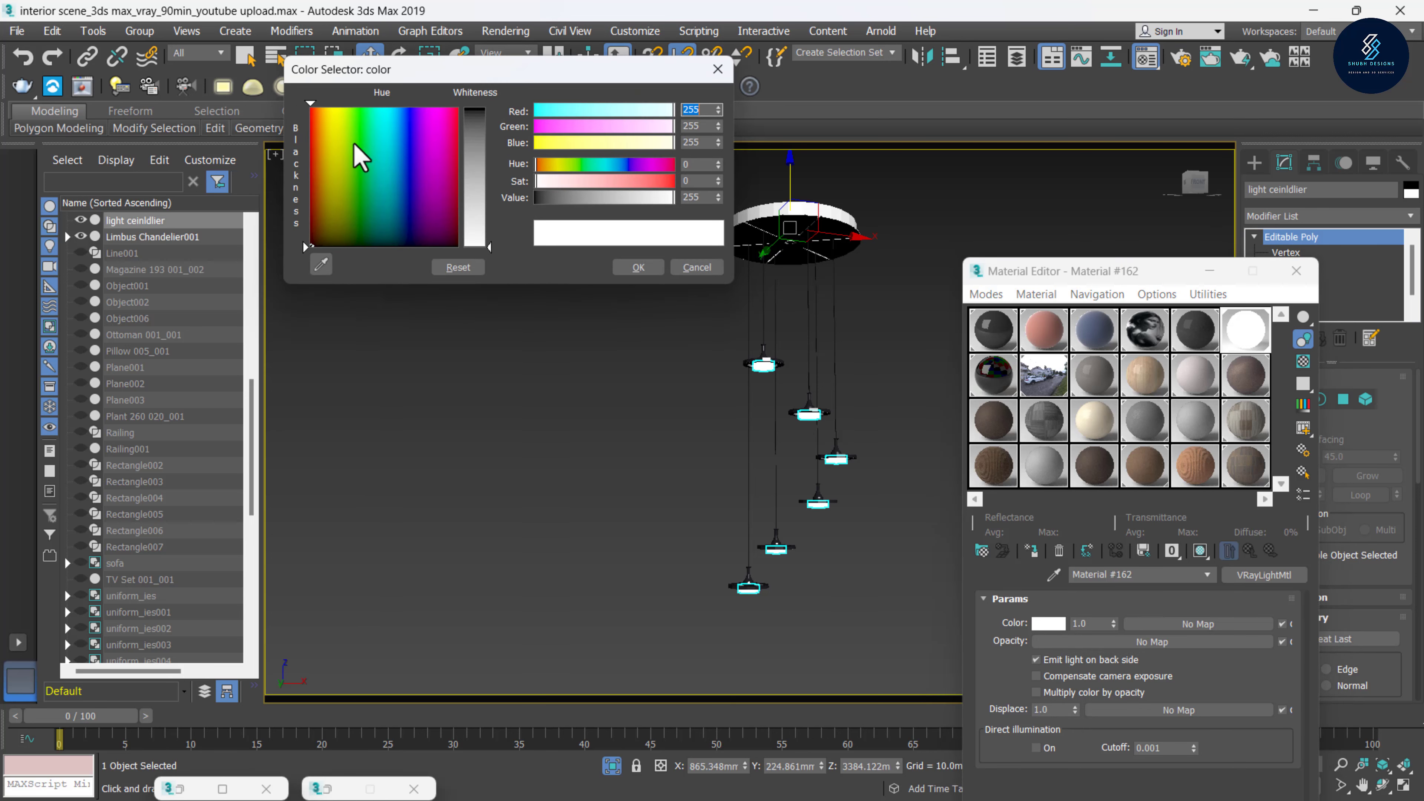
left_click(339, 128)
left_click_drag(322, 142, 325, 125)
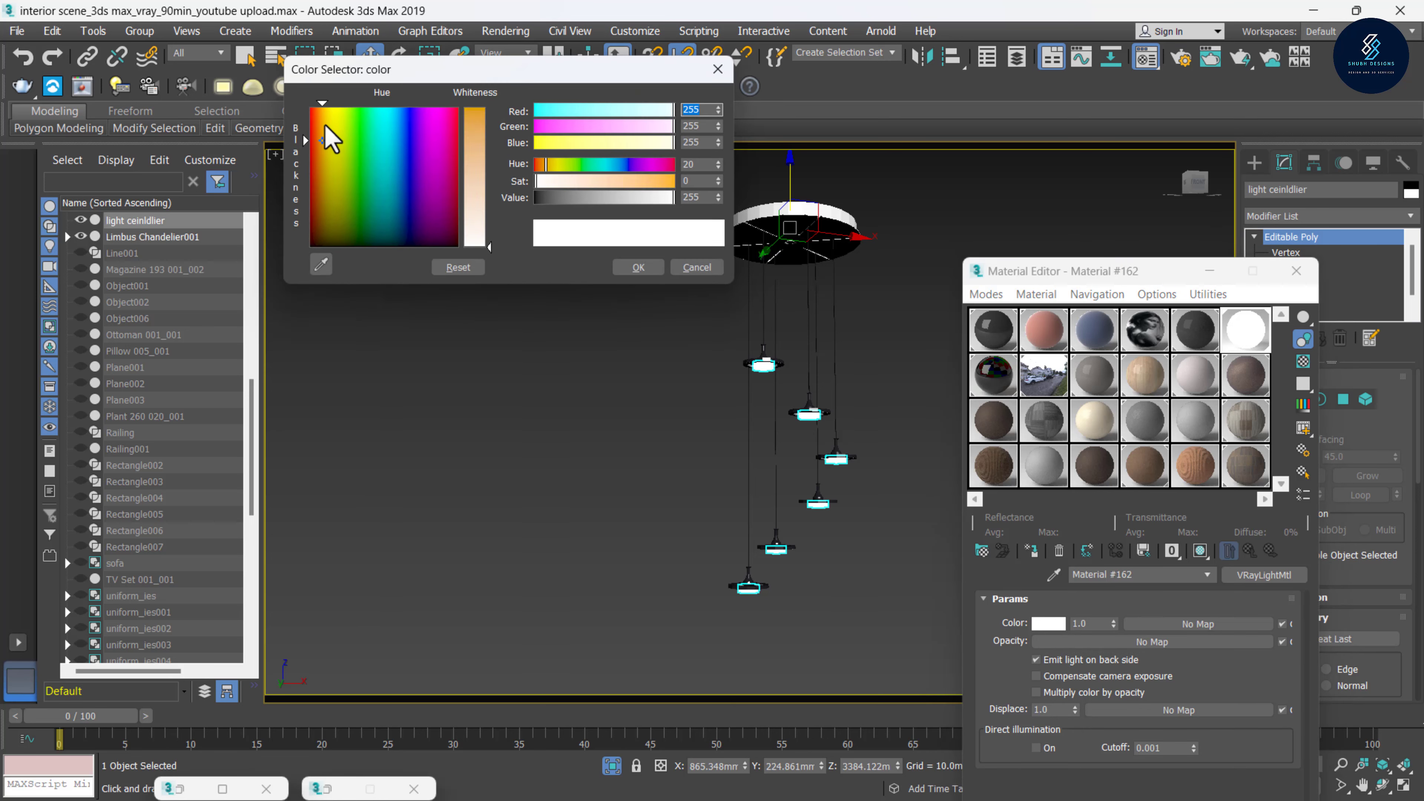
left_click(478, 158)
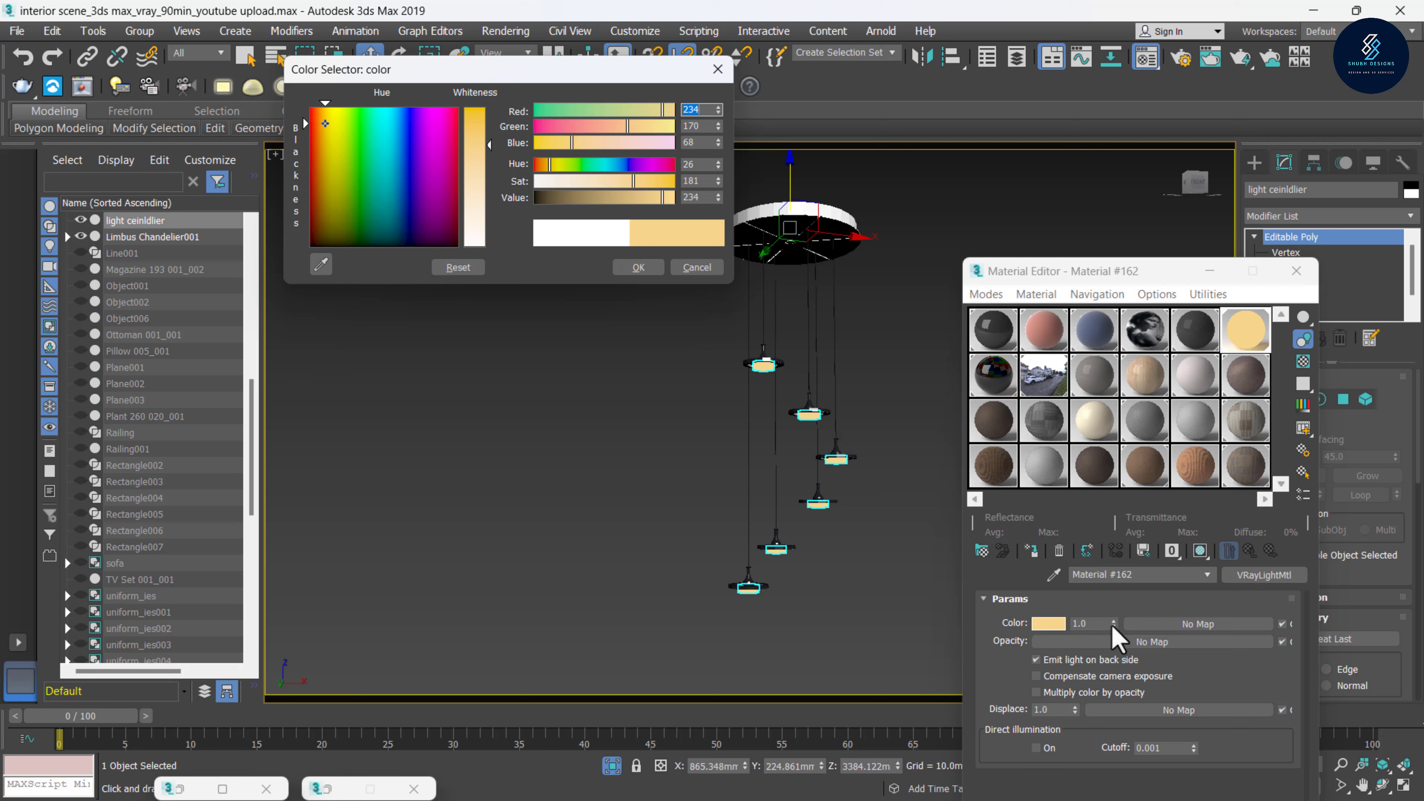
left_click_drag(1113, 625, 1110, 554)
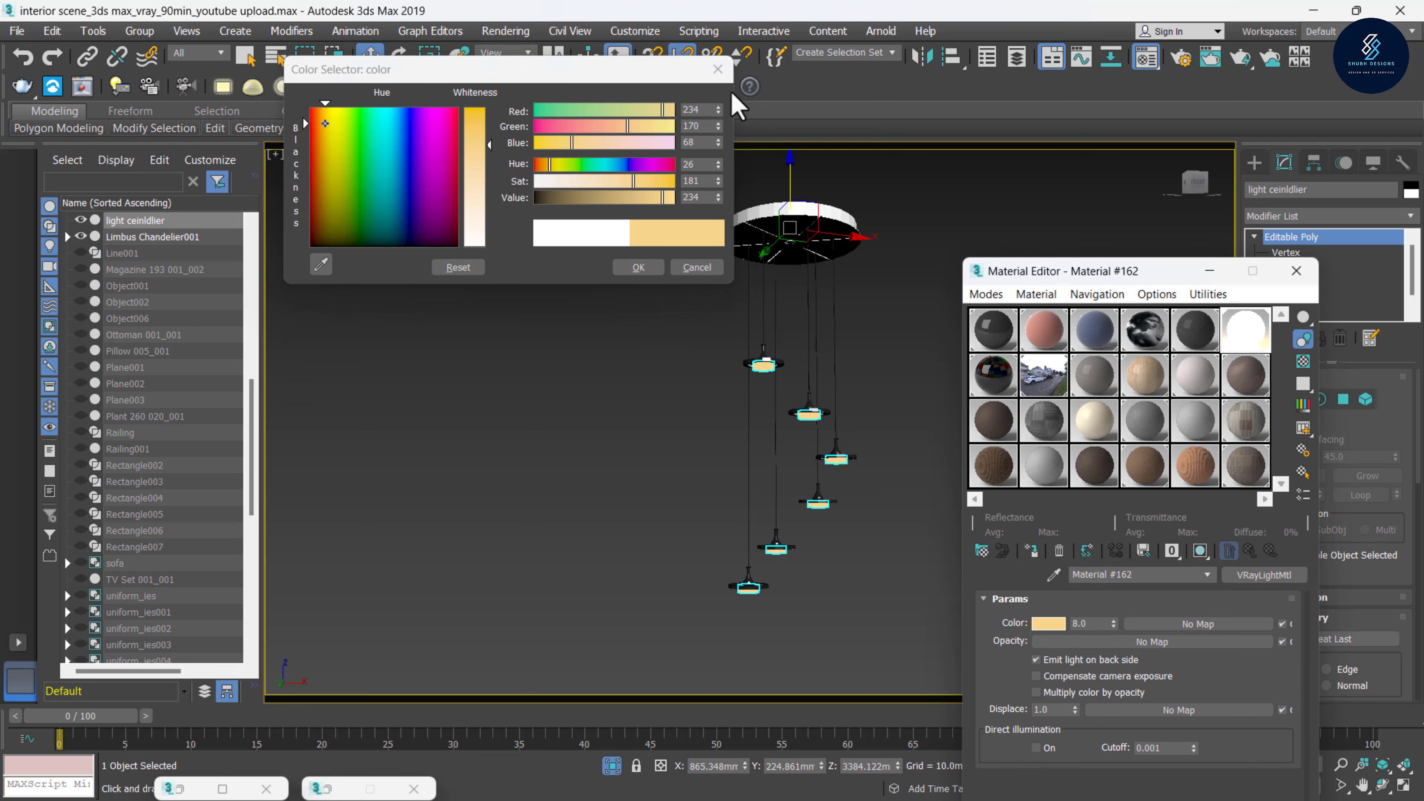
left_click(717, 69)
left_click(1307, 269)
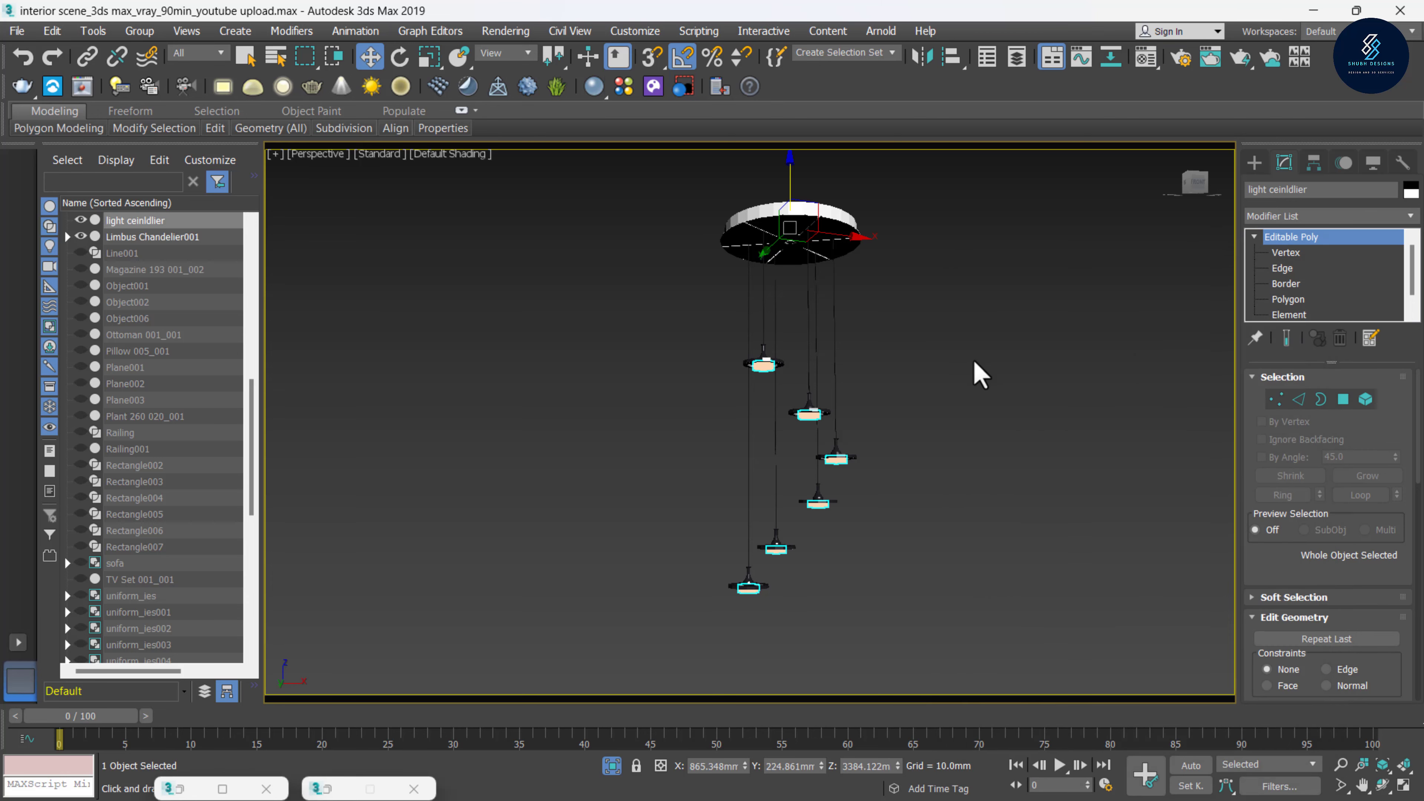
left_click(955, 345)
Unhide all objects, switch the viewport to VRayCam001, and render a test image
right_click(926, 325)
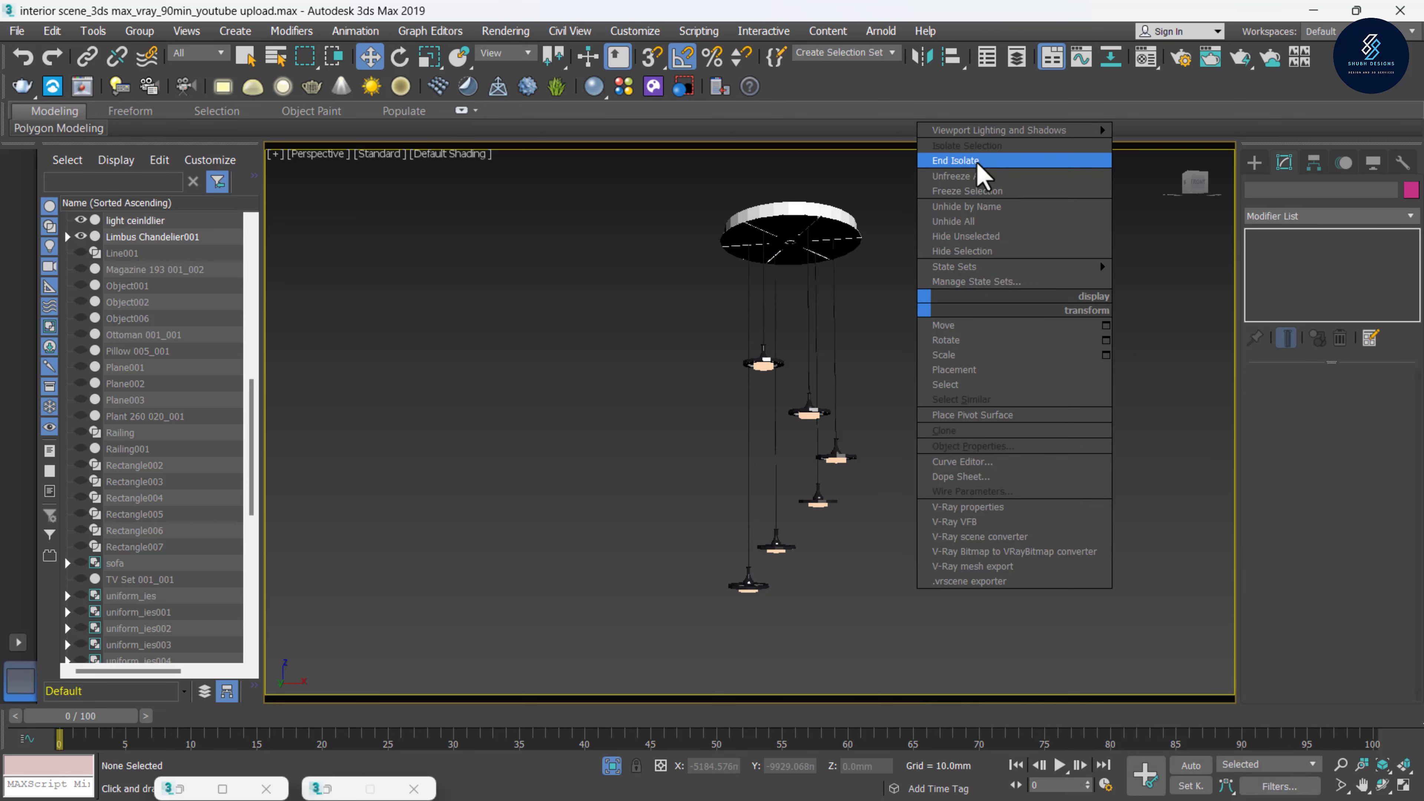
left_click(956, 155)
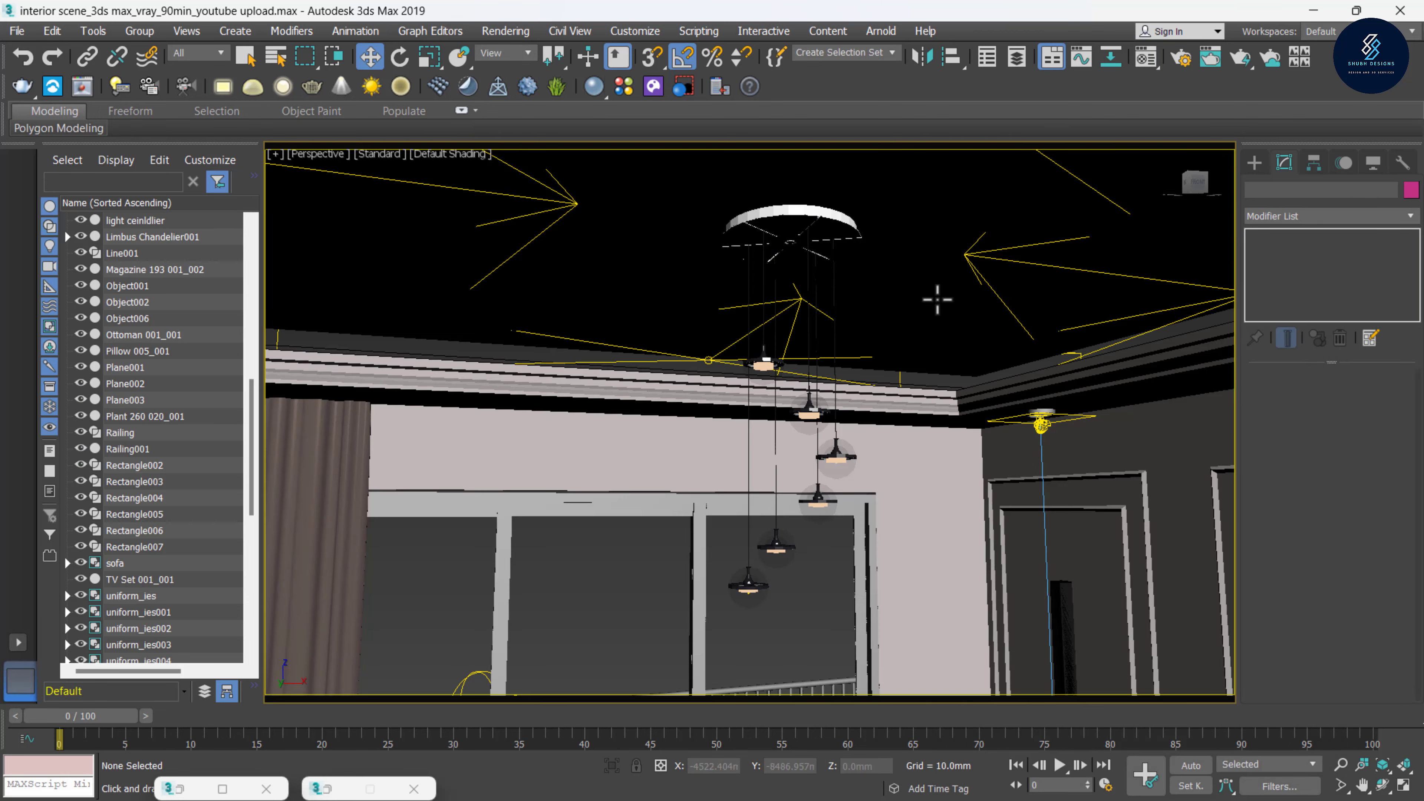
left_click(331, 153)
mouse_move(627, 173)
left_click(645, 171)
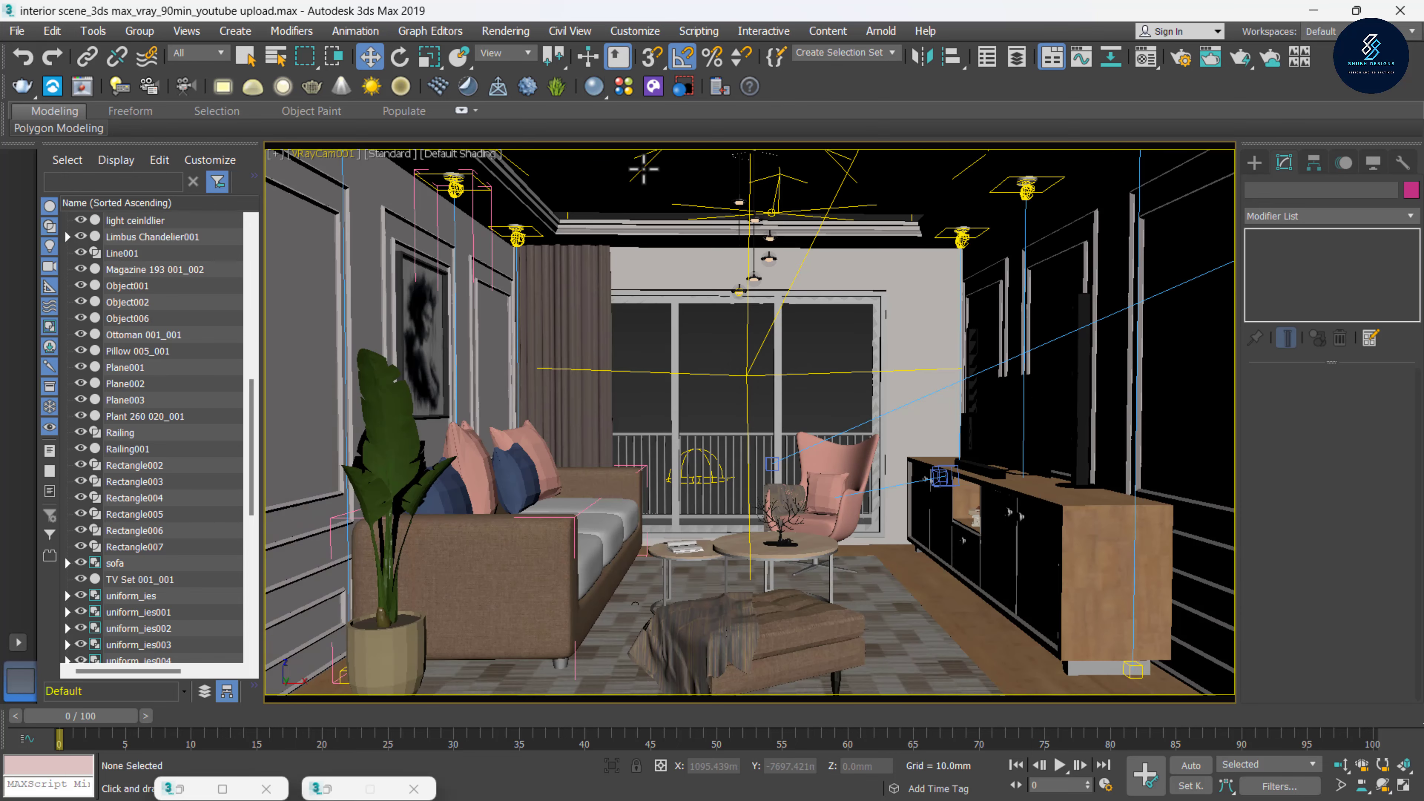
left_click(506, 30)
left_click(508, 47)
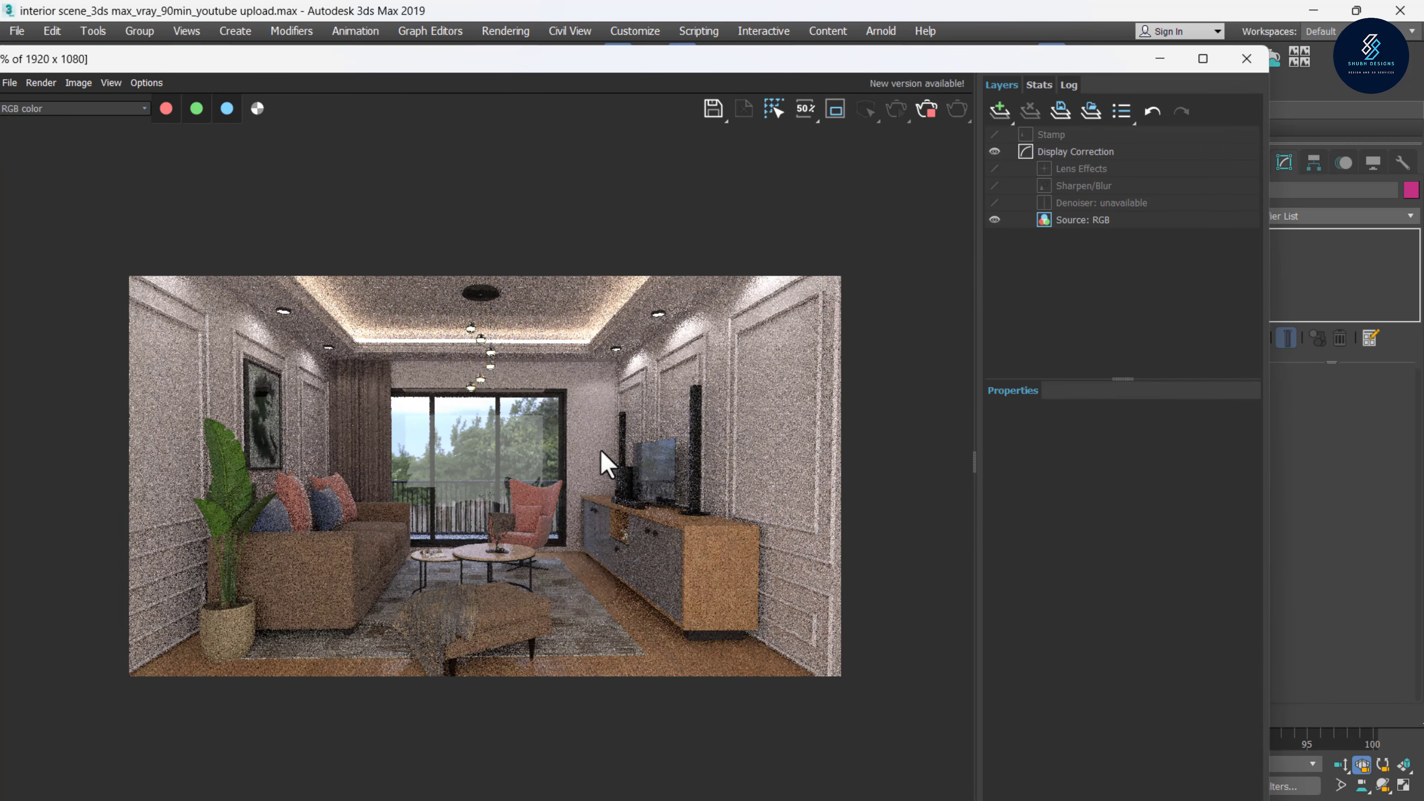